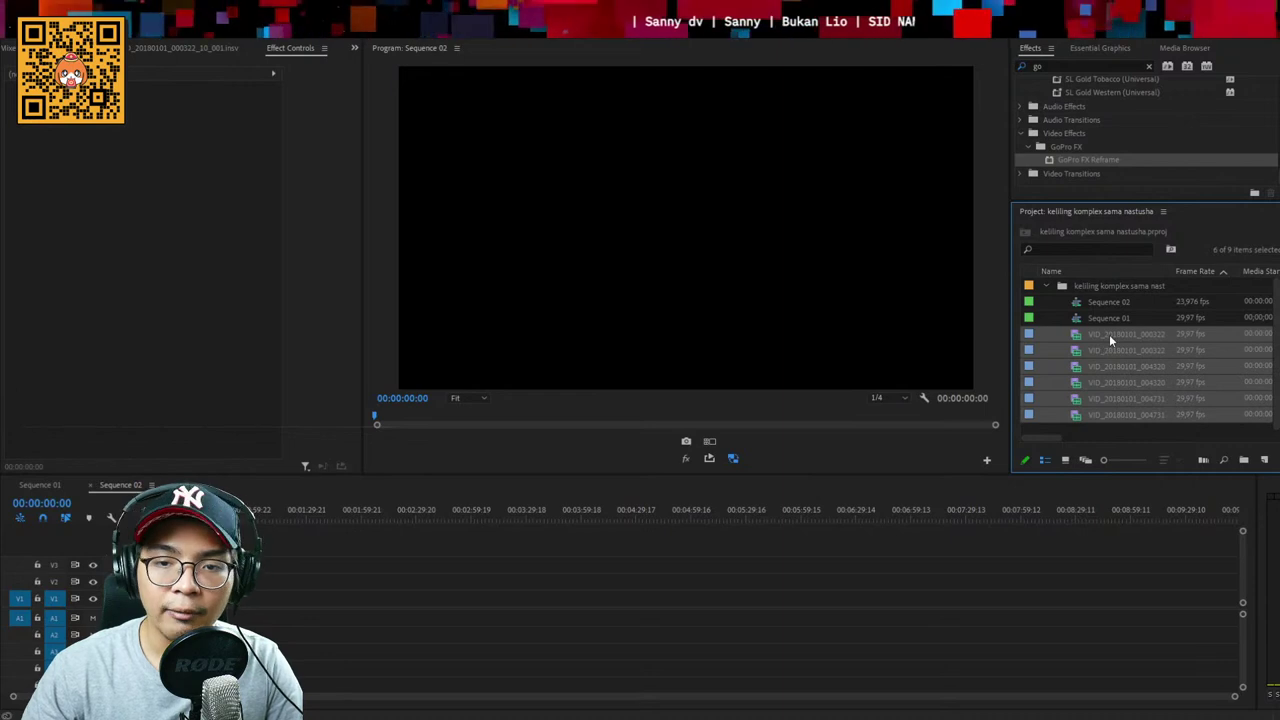
Place the six selected VID_20180101 clips at the start of Sequence 02 on V1 and A1, and save the project
drag(1105, 333, 150, 590)
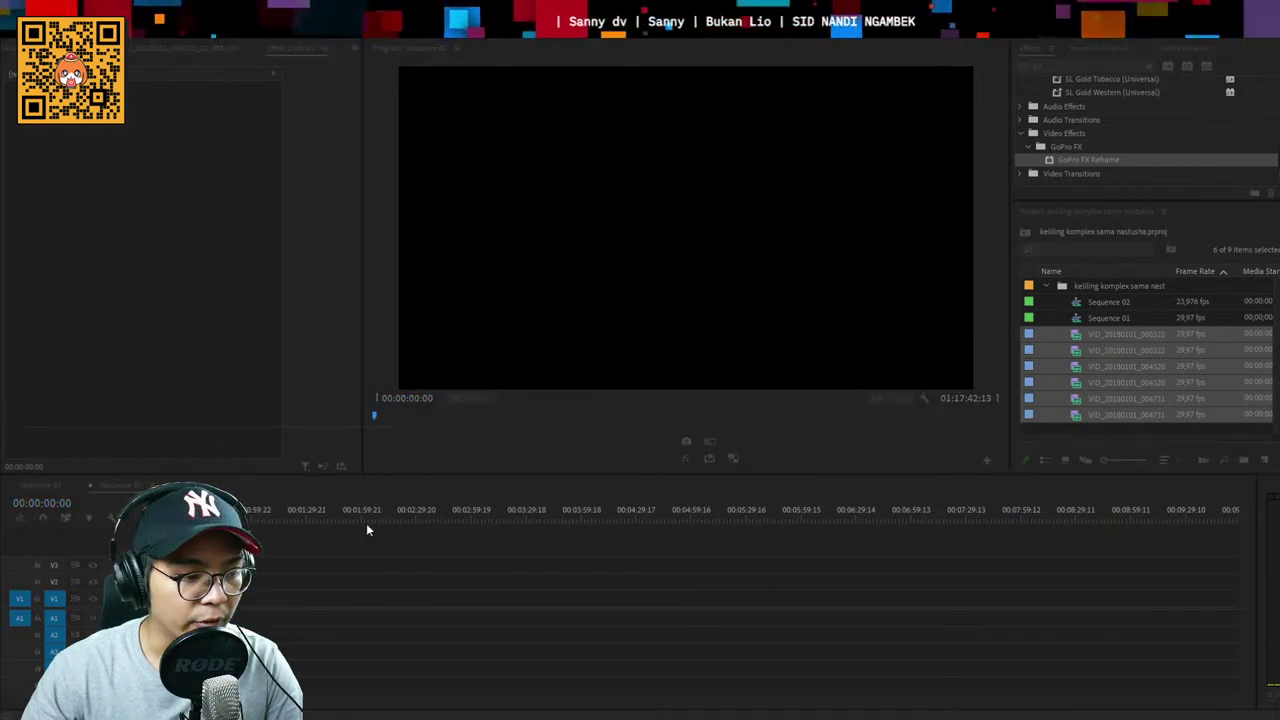
click(291, 616)
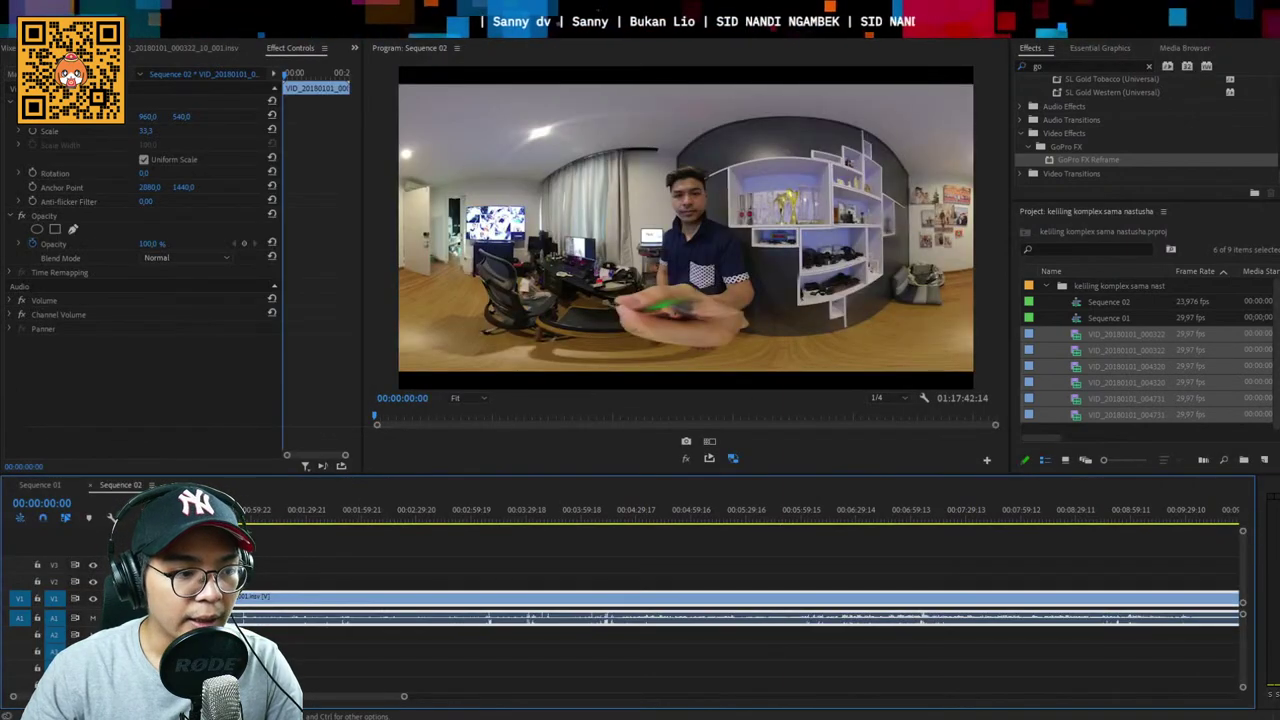
drag(215, 510, 163, 510)
click(300, 571)
key(minus)
key(ctrl+s)
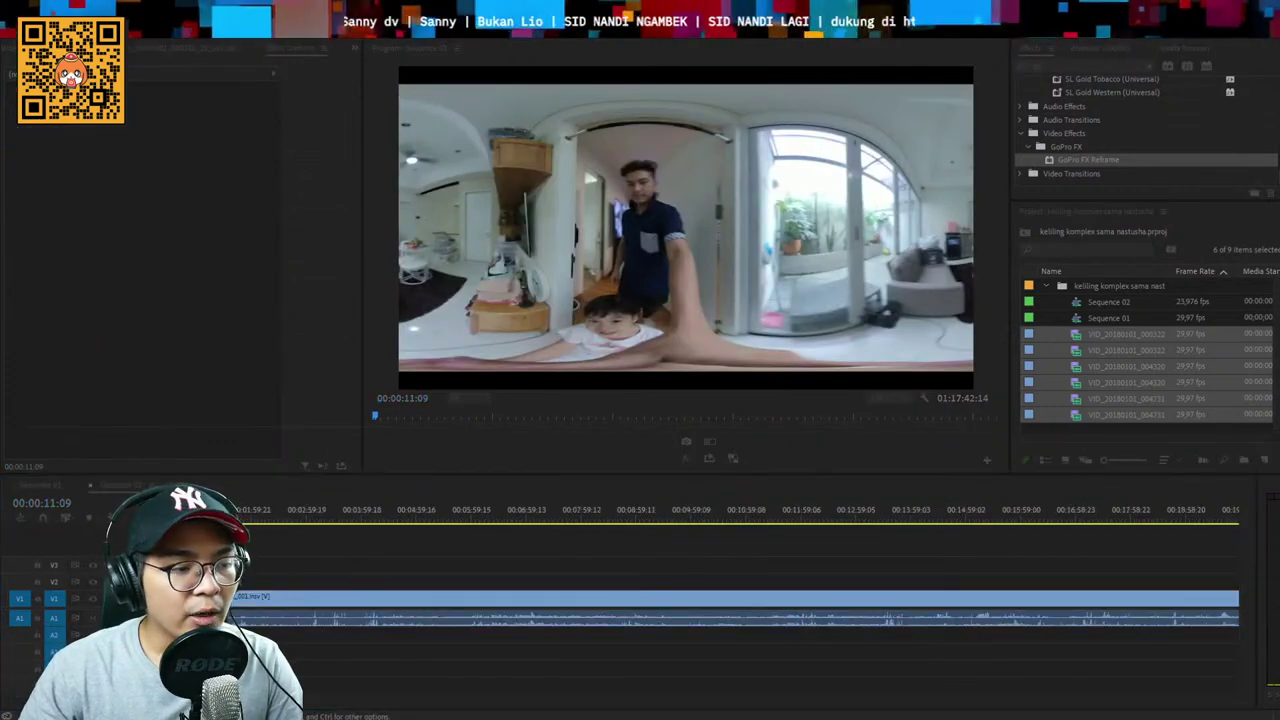
key(Home)
click(312, 572)
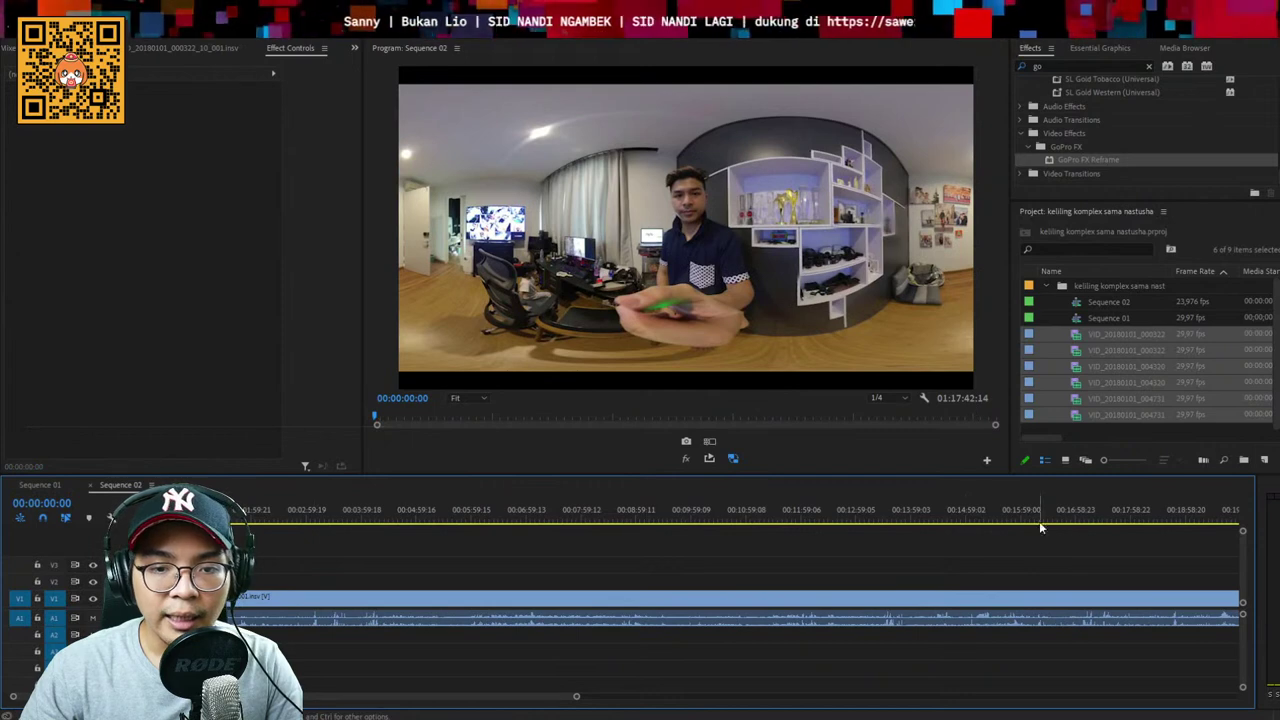
click(302, 609)
click(921, 560)
click(1090, 350)
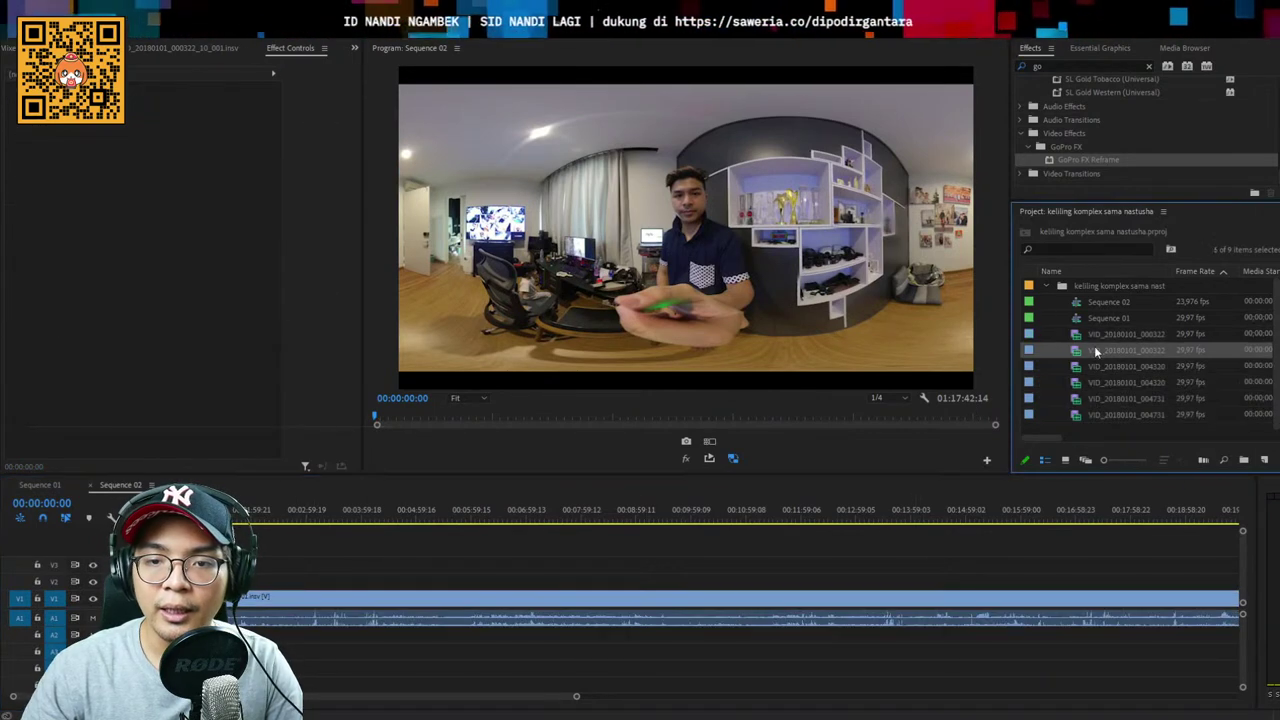
click(1108, 338)
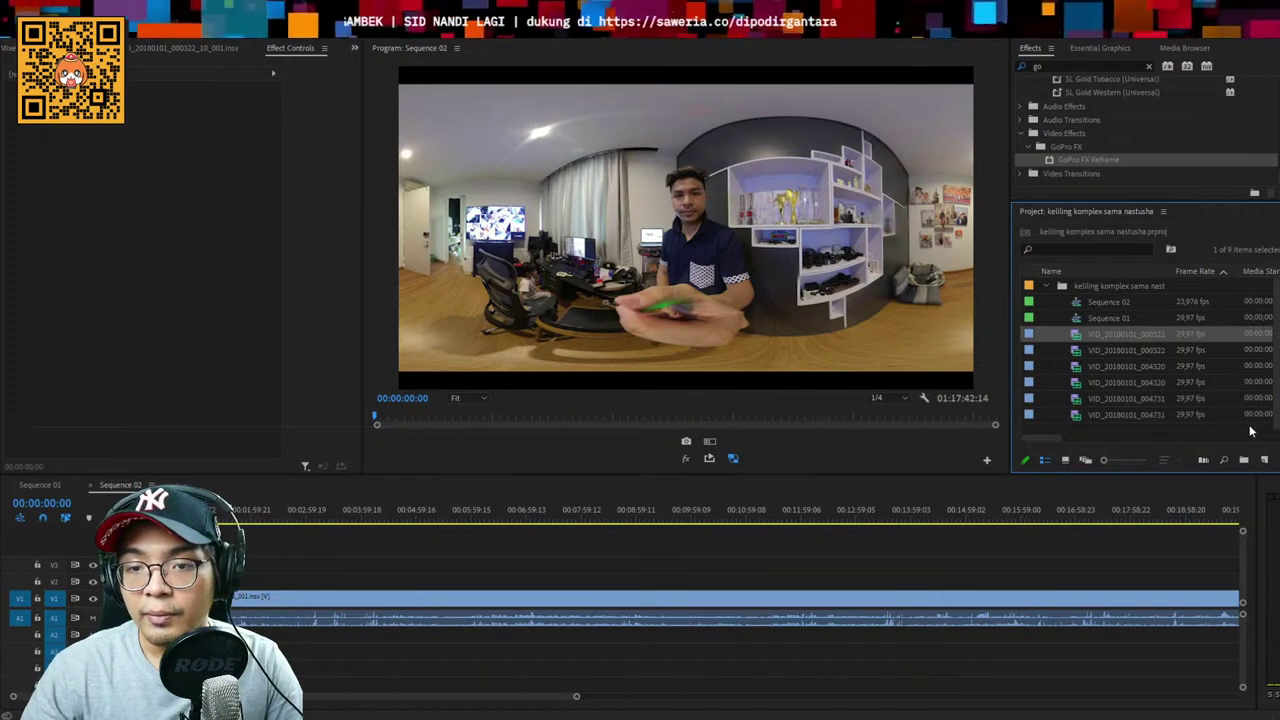
key(ctrl+n)
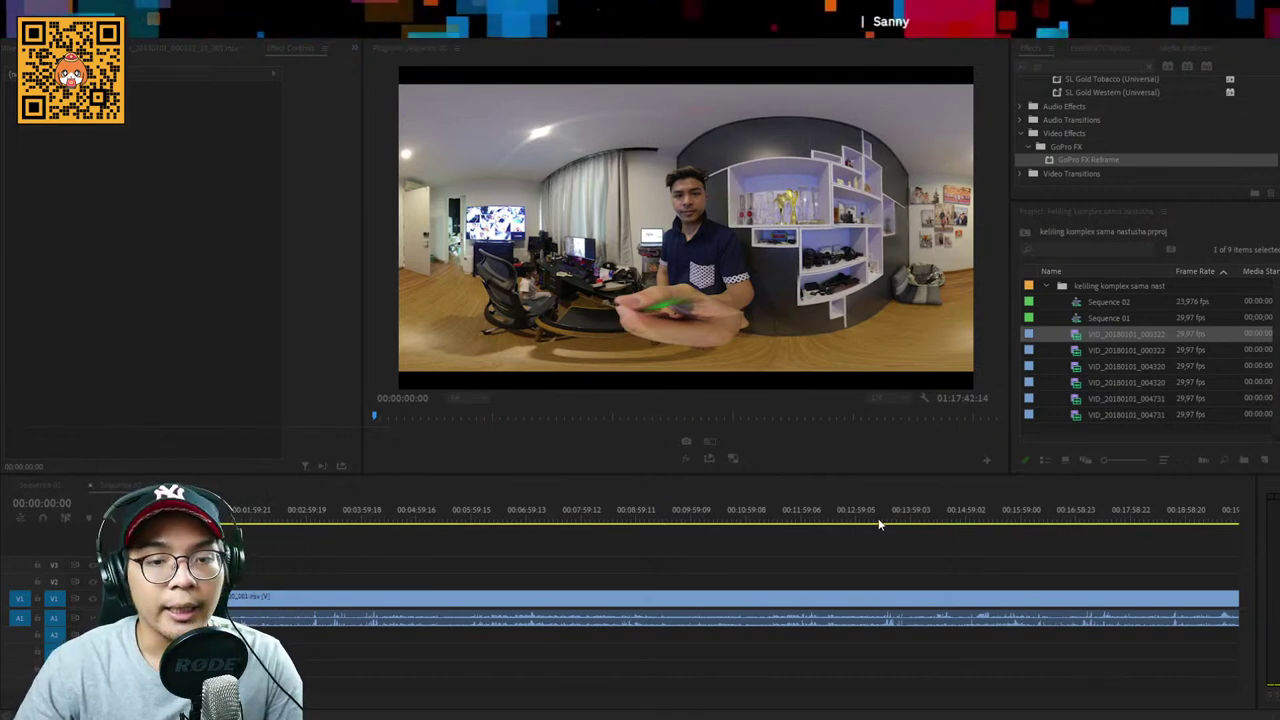
click(793, 473)
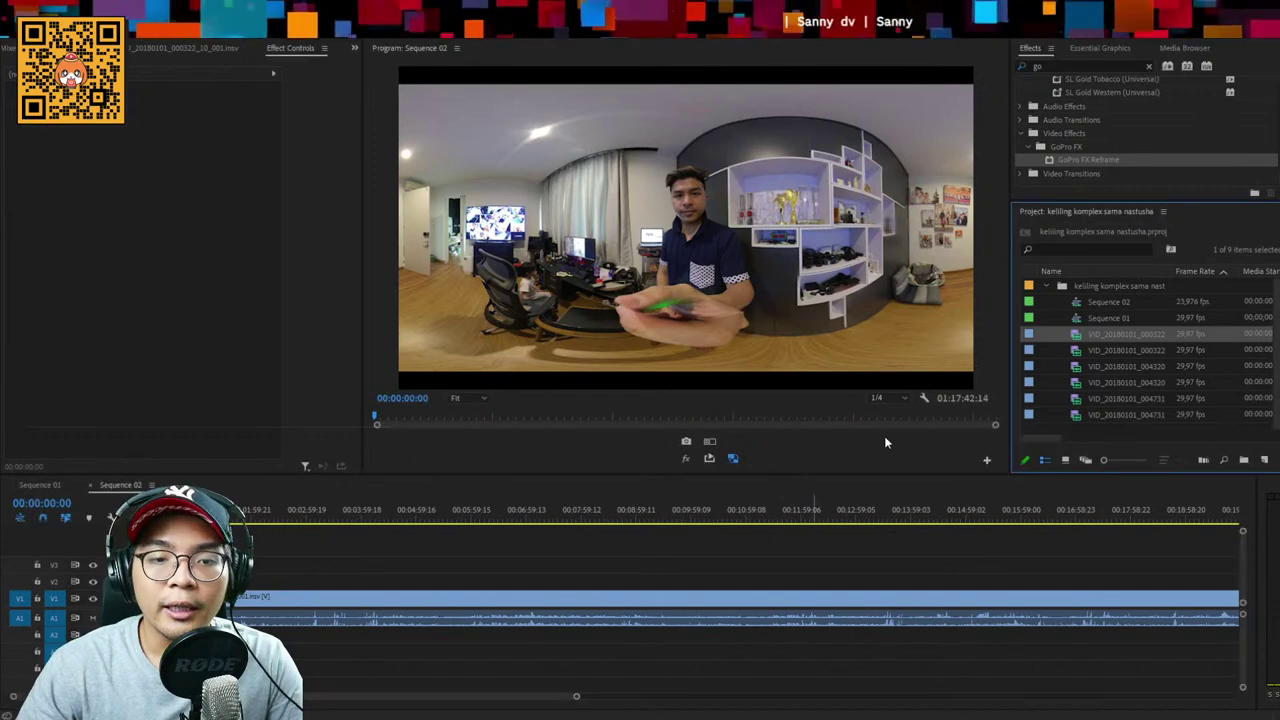
Check the Program monitor's available transport buttons and toggle proxy display off and back on
click(986, 461)
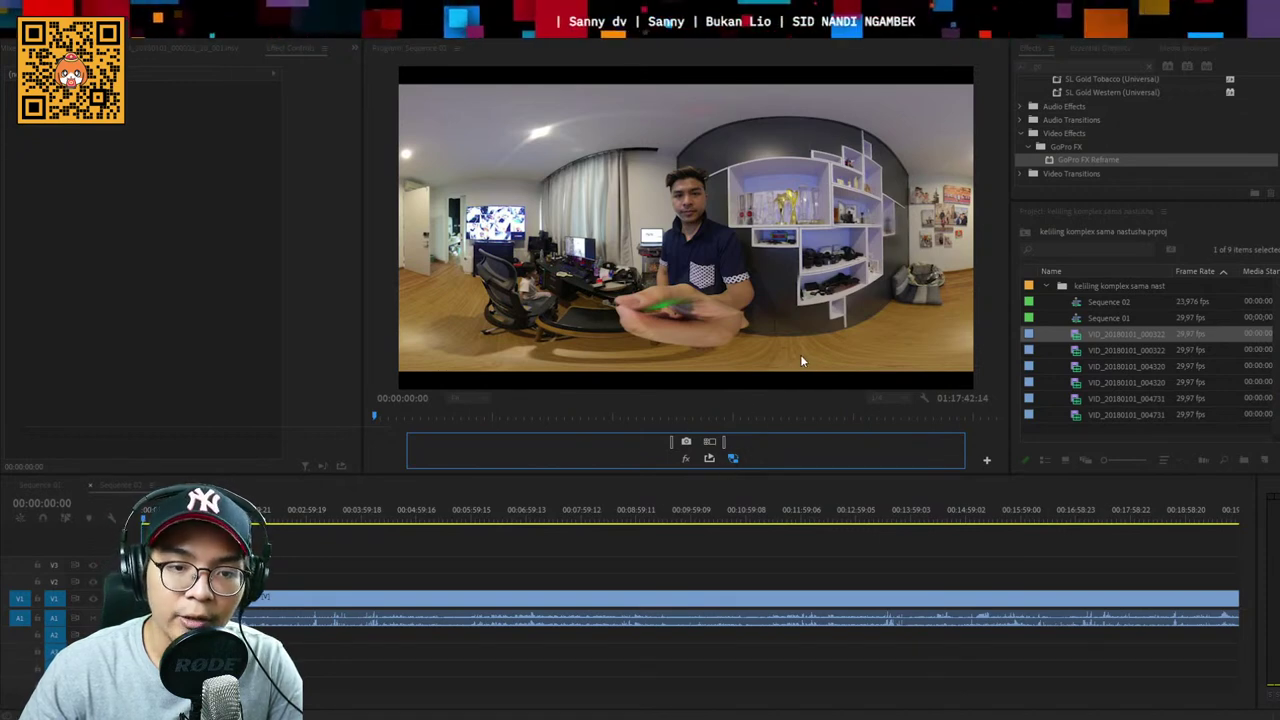
click(734, 411)
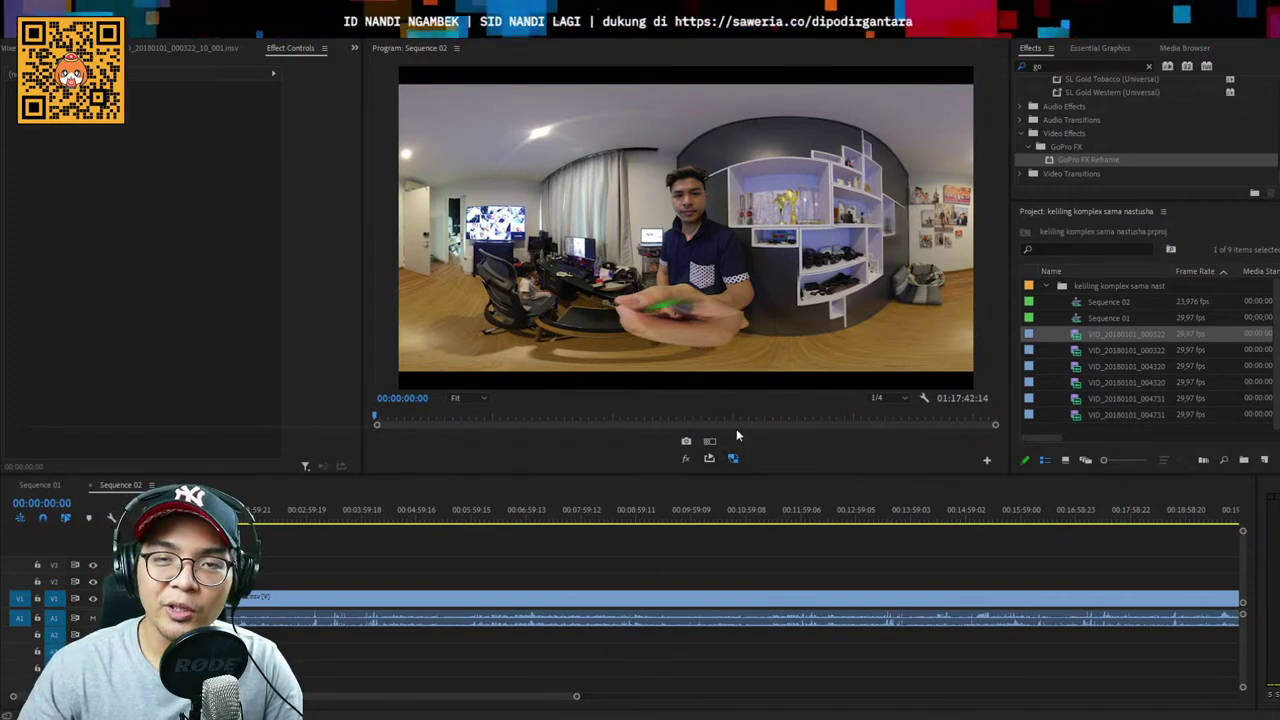
click(734, 459)
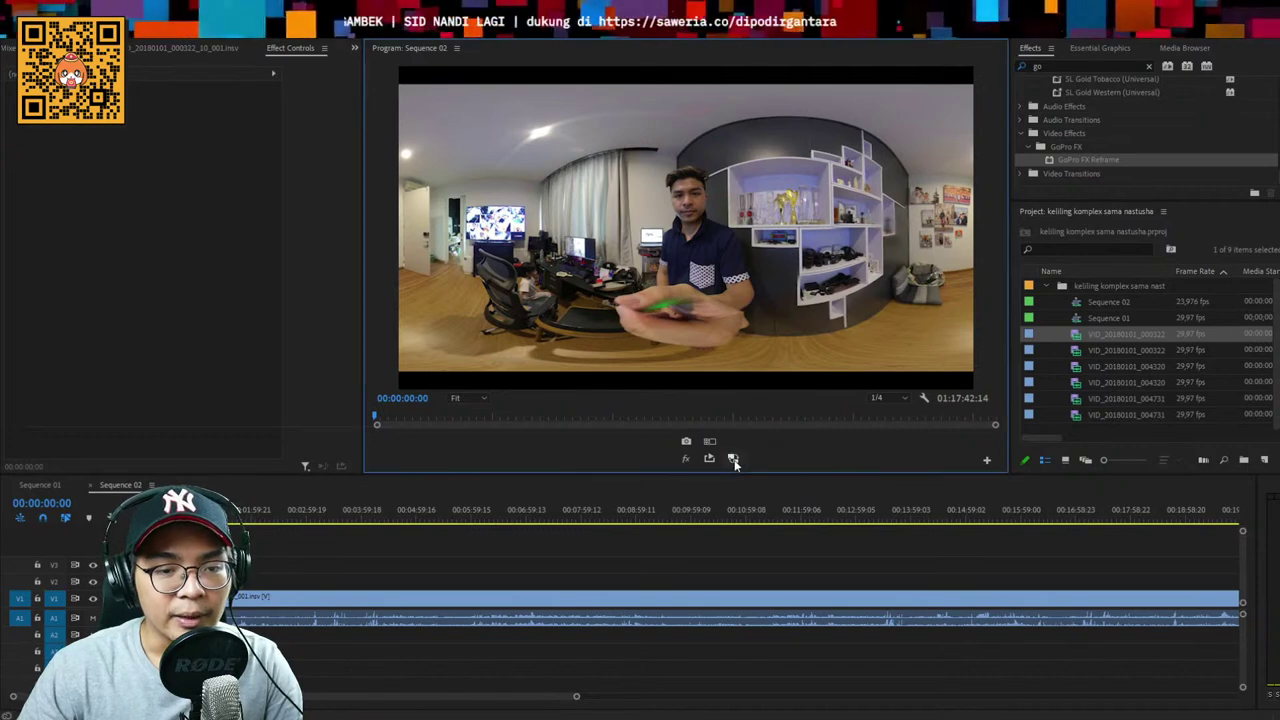
click(420, 600)
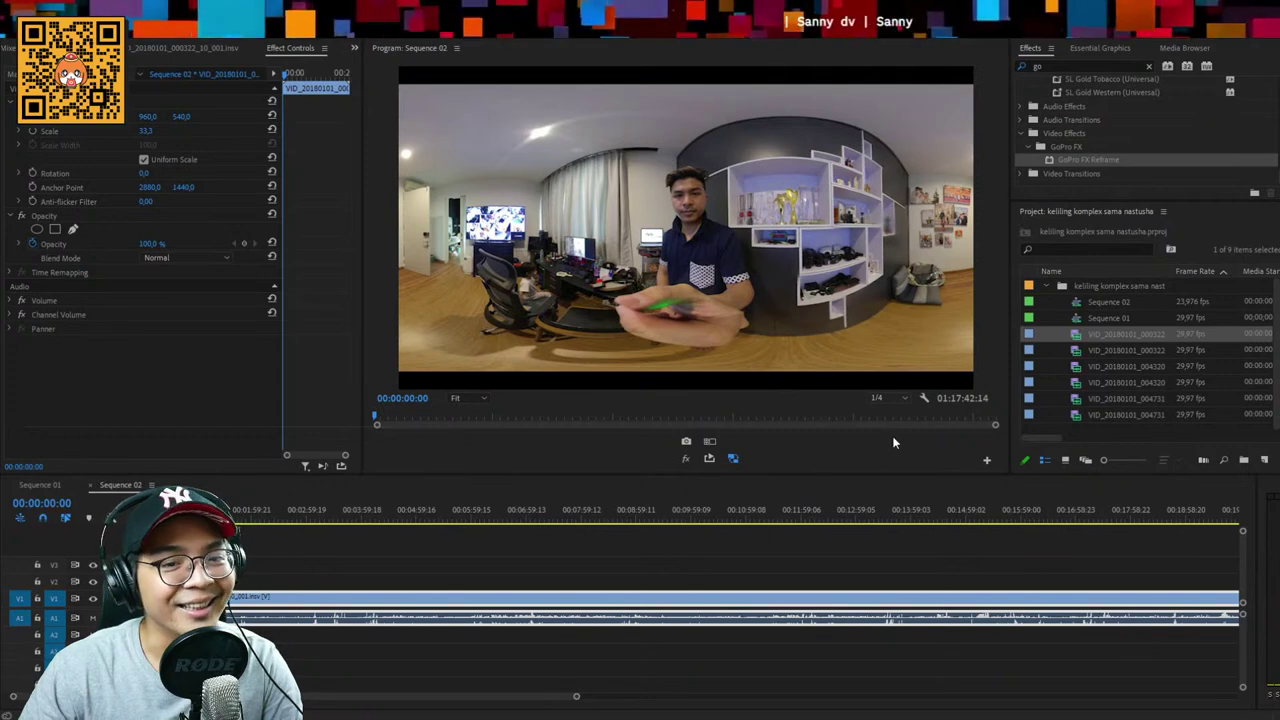
Set the Program monitor's playback resolution to Full, and return it to 1/4
click(905, 398)
click(897, 420)
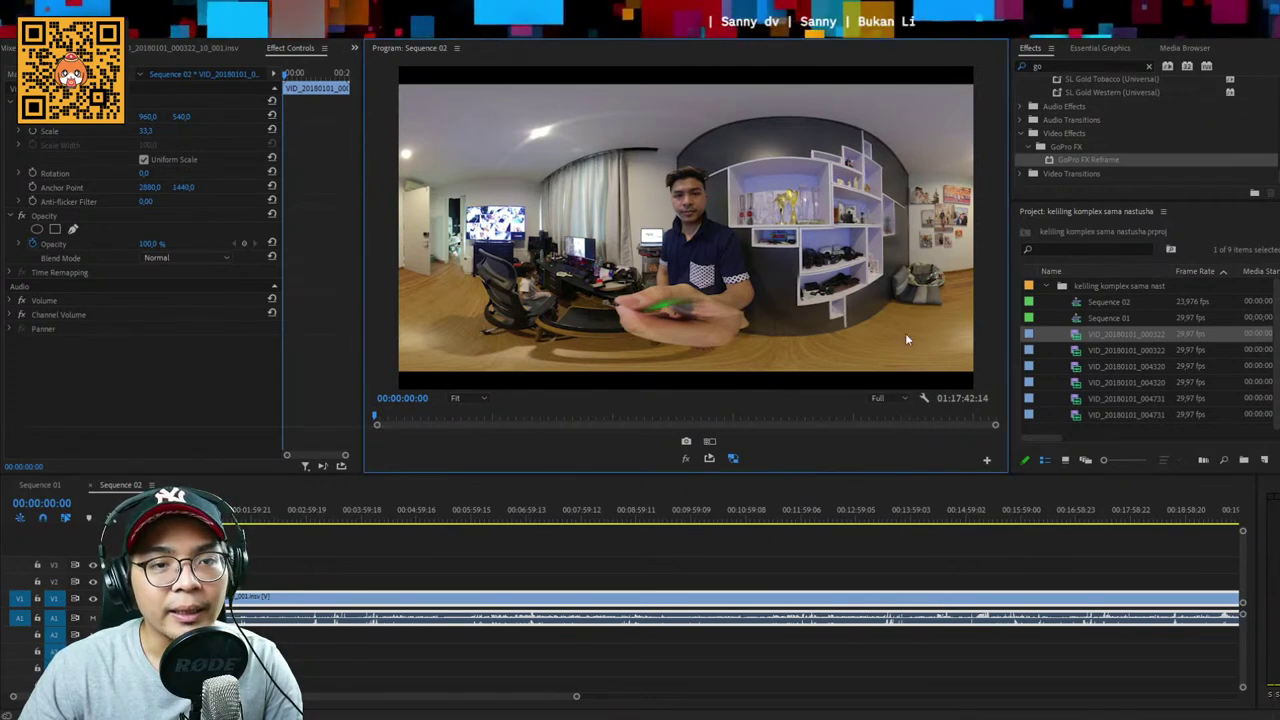
click(881, 397)
click(891, 442)
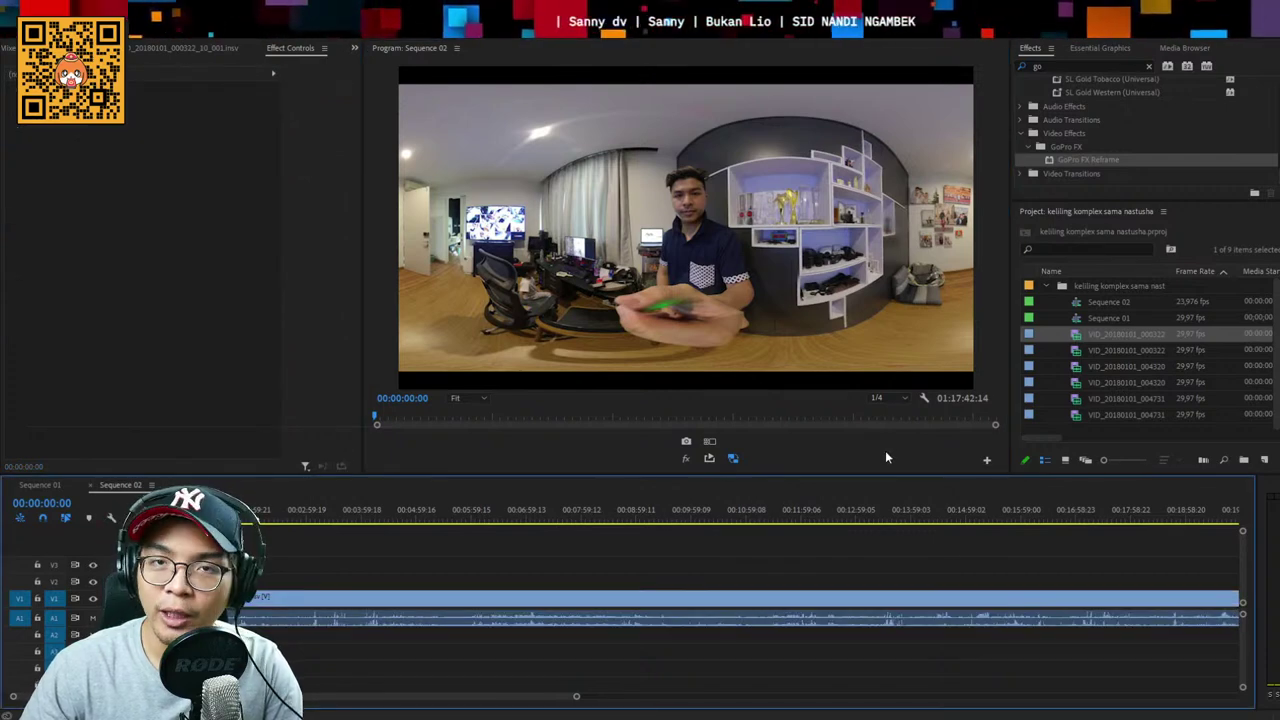
key(ctrl+m)
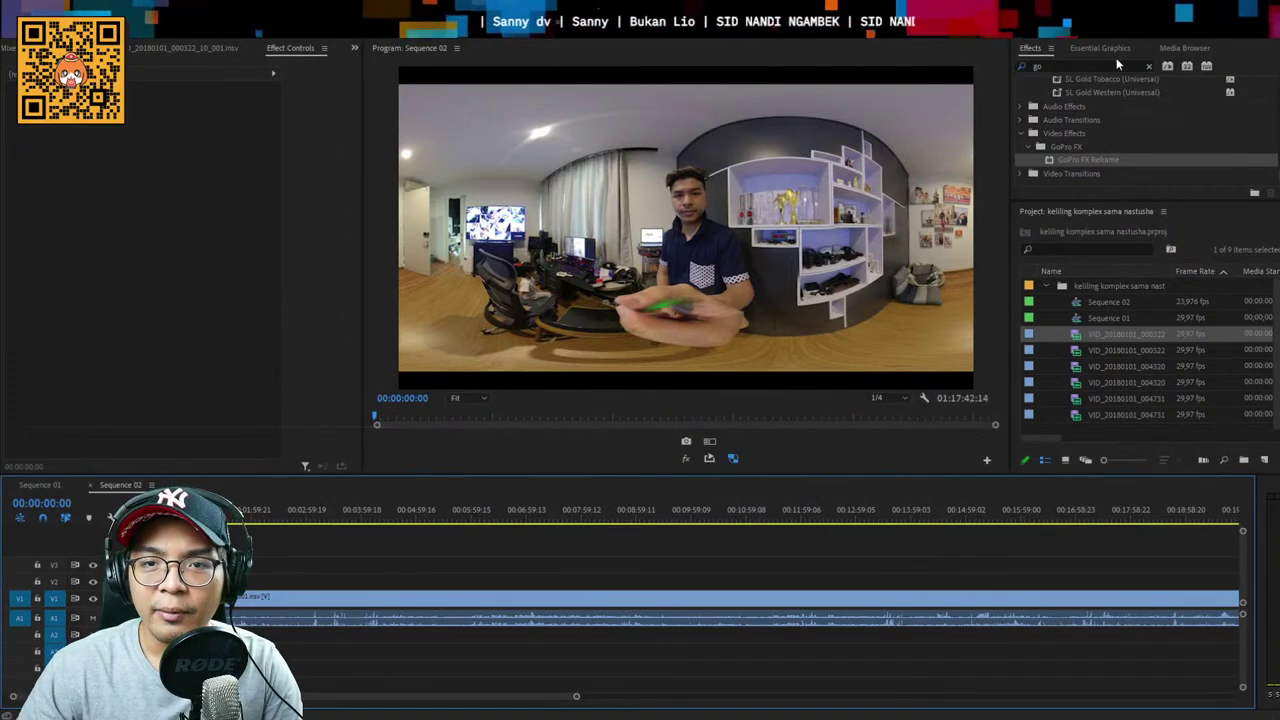
Apply the GoPro FX Reframe effect to the first clip in Sequence 02 and set the clip's Scale to 100
click(291, 611)
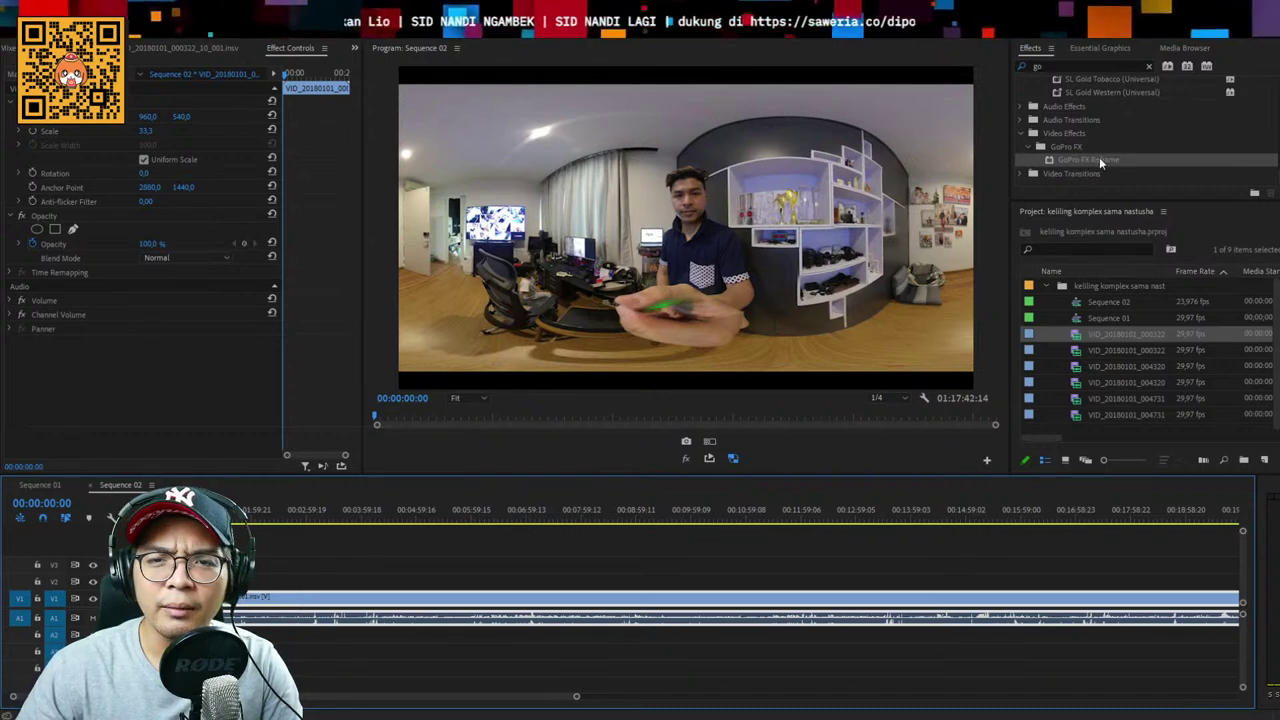
key(alt+Tab)
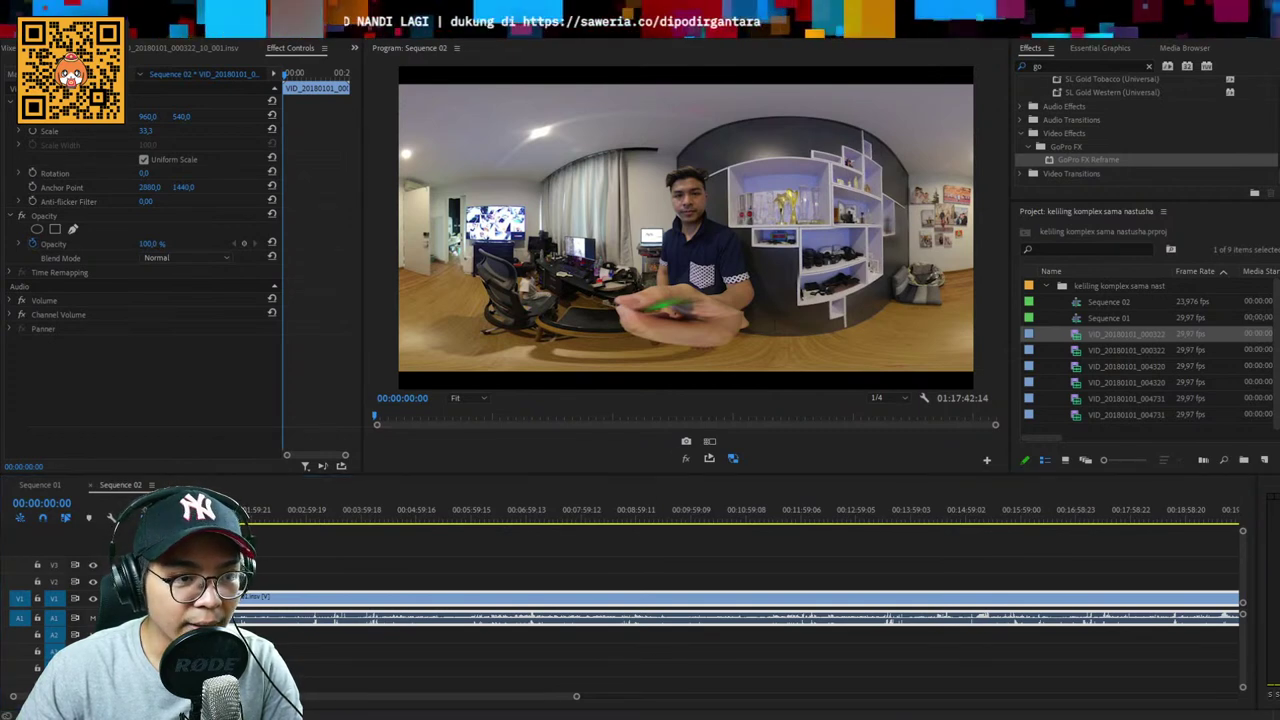
key(alt+Tab)
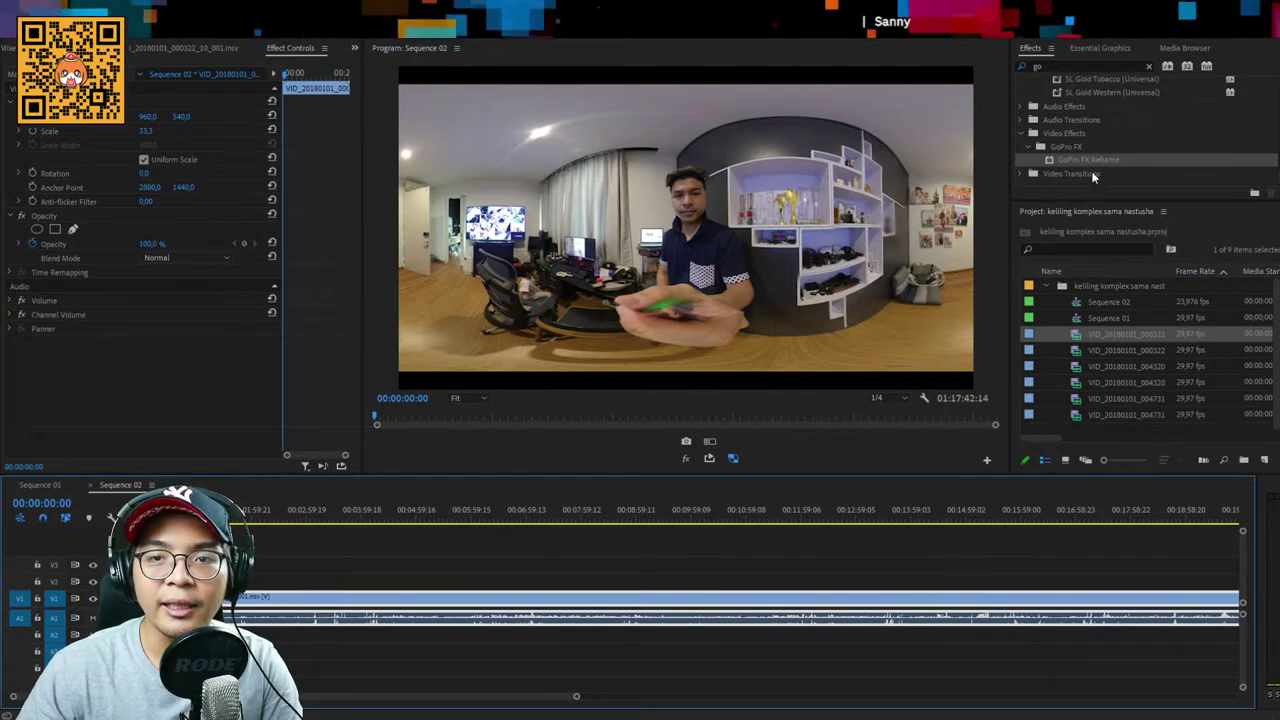
drag(1088, 160, 566, 590)
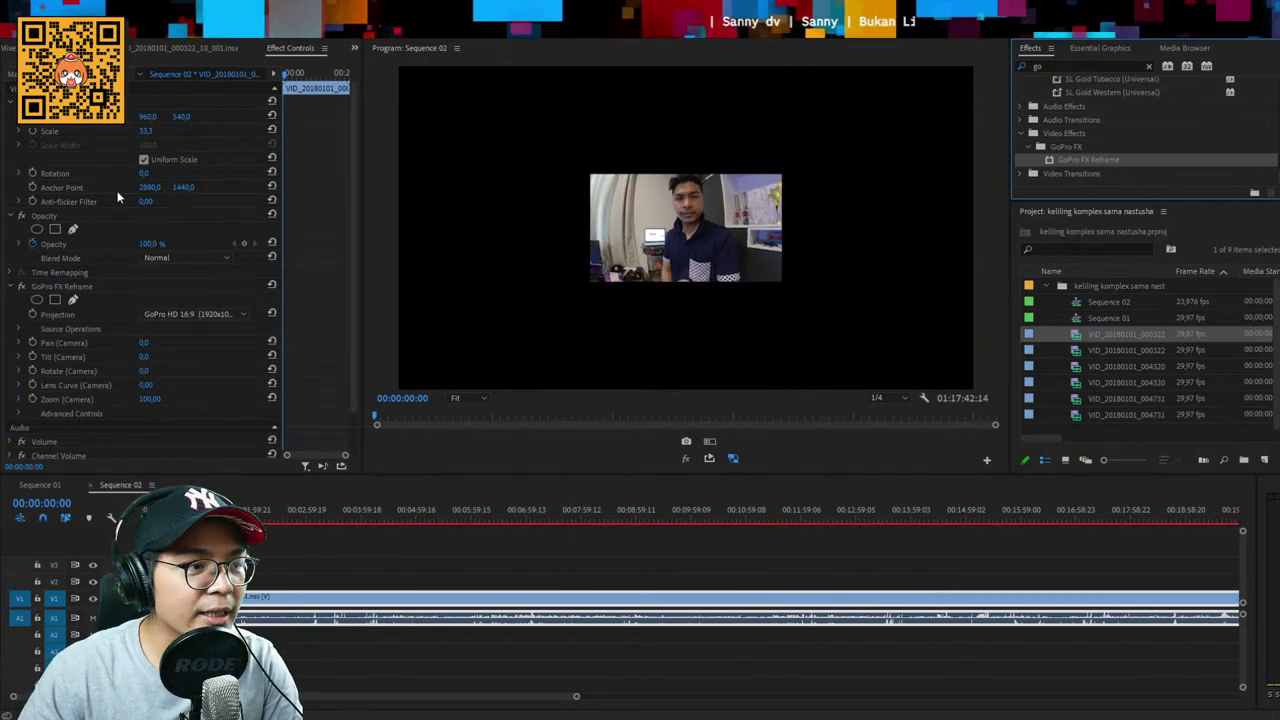
click(146, 130)
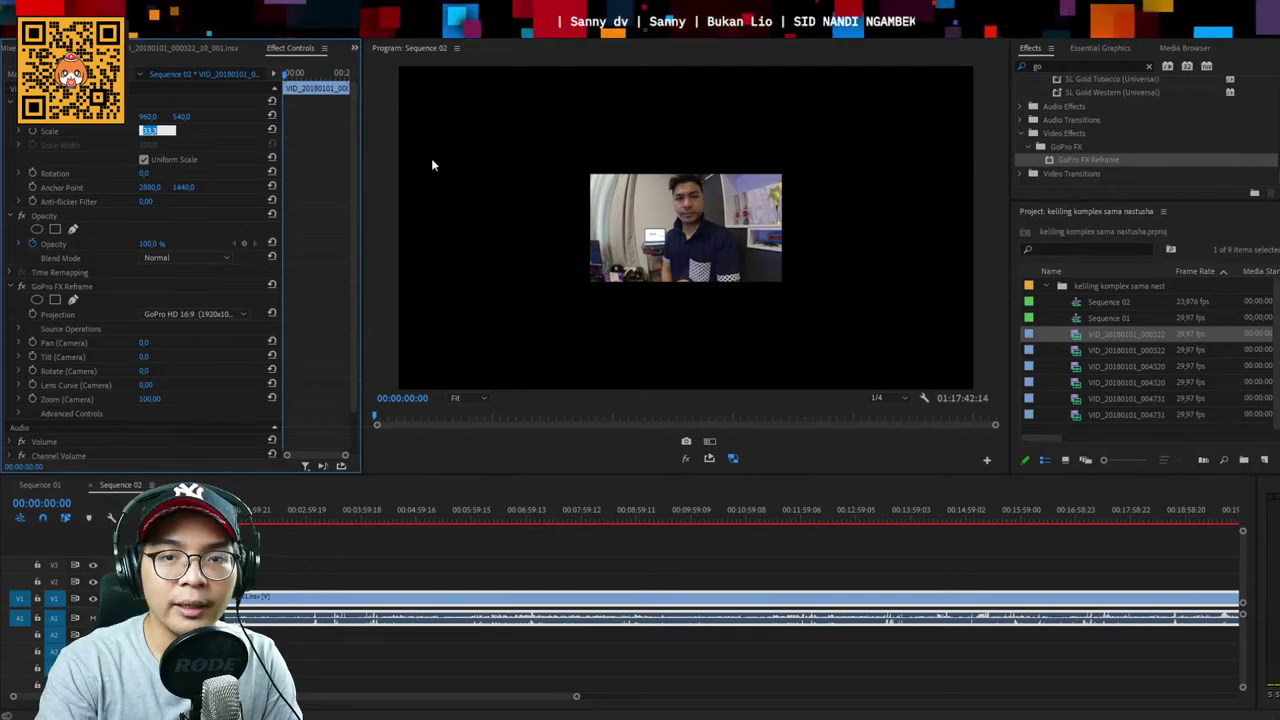
text(100)
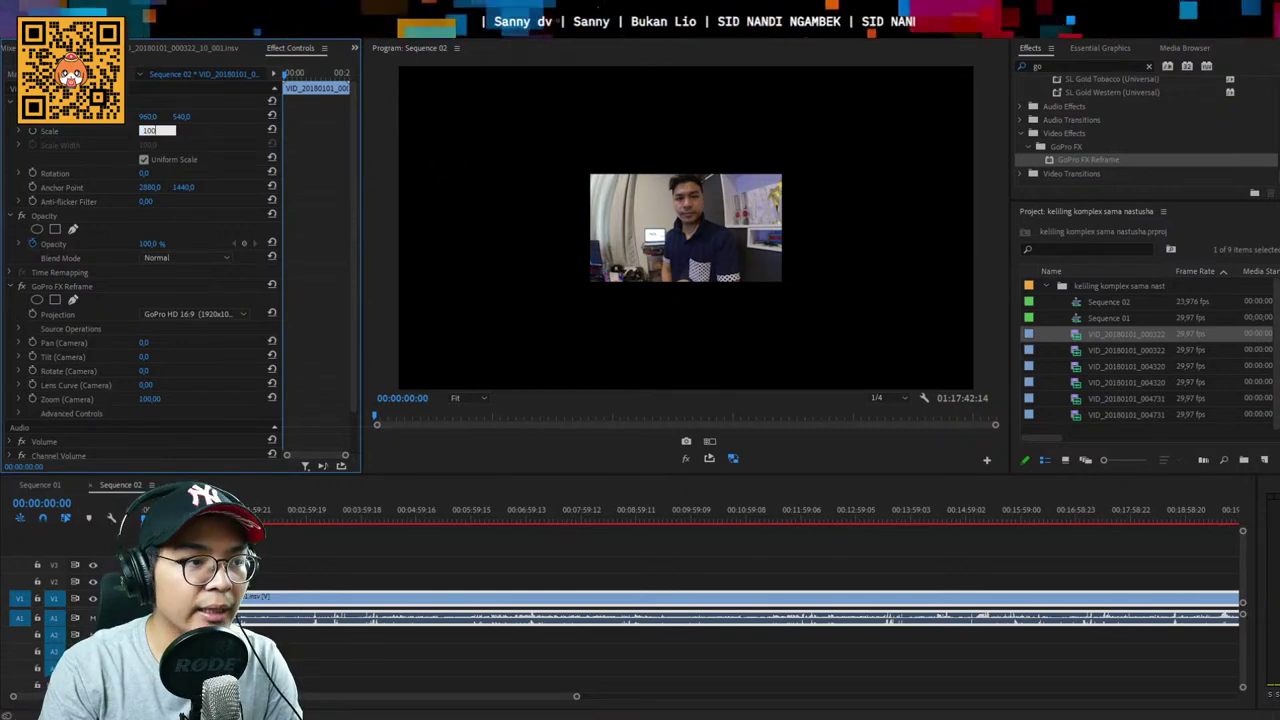
key(Return)
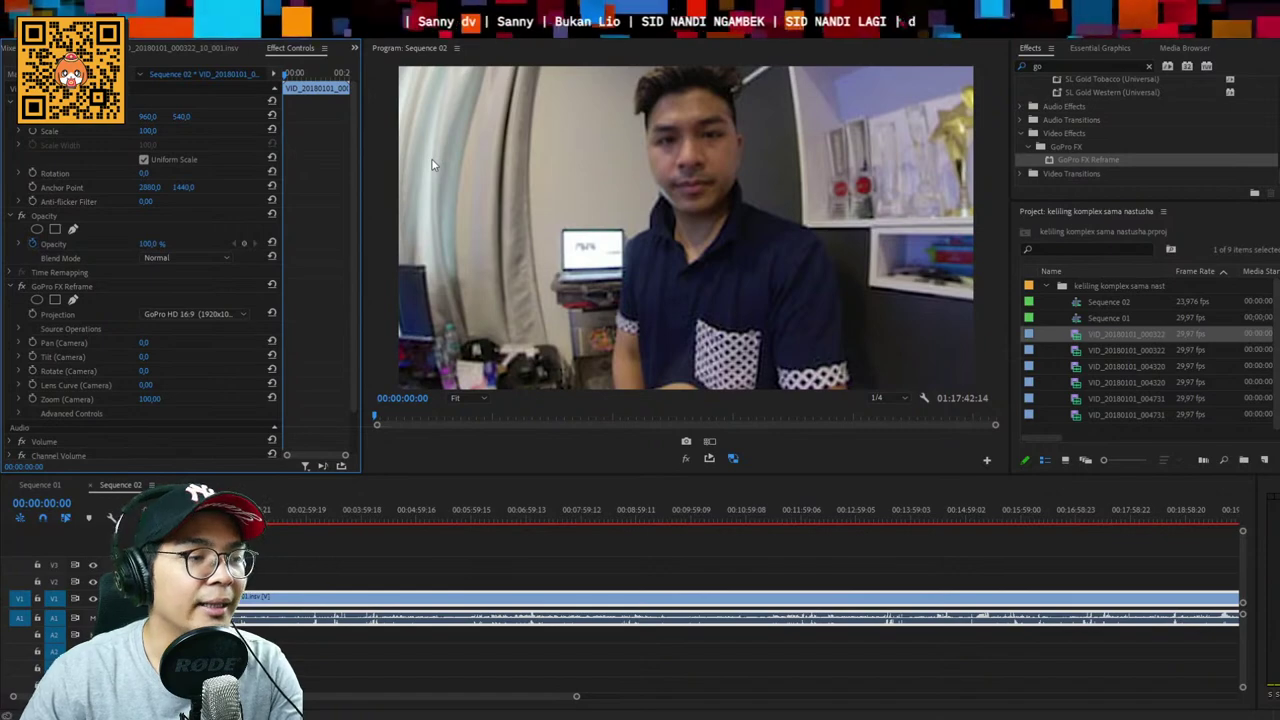
Try out the GoPro FX Reframe camera pan and tilt, undo those trials, and set Zoom (Camera) to 80
drag(147, 343, 70, 343)
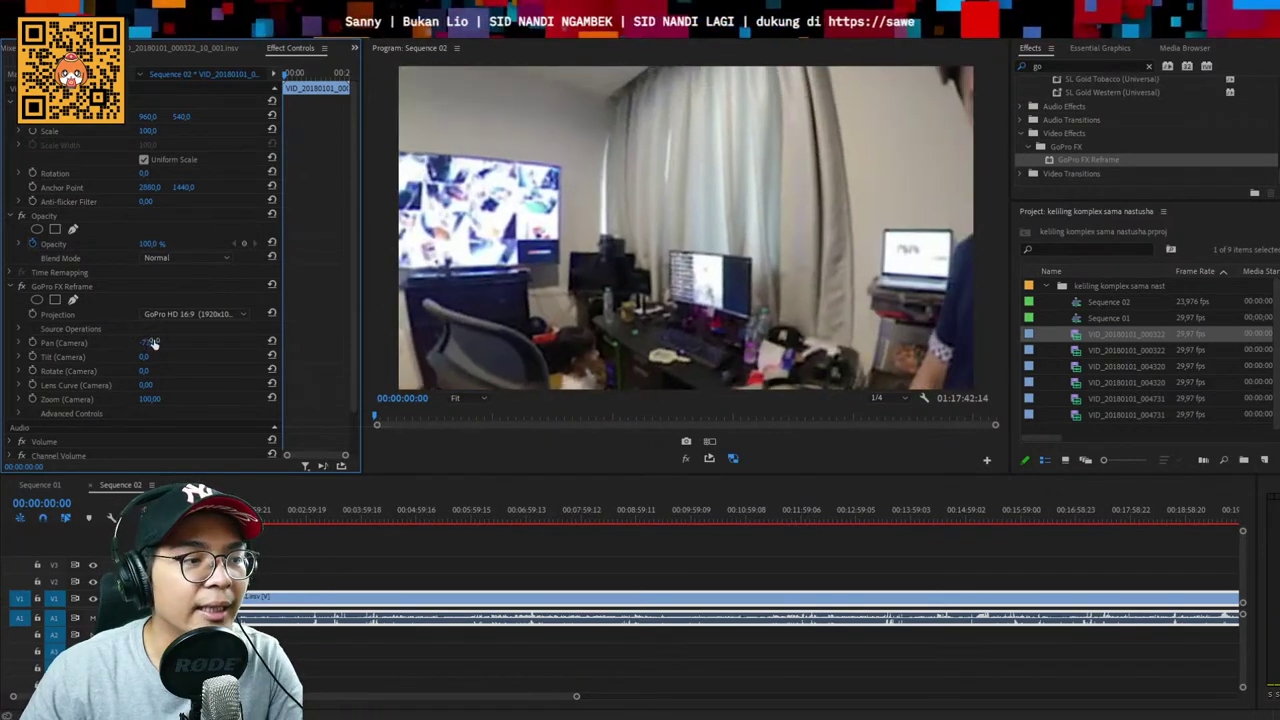
key(ctrl+z)
drag(146, 358, 157, 399)
key(ctrl+z)
key(ctrl+z)
key(ctrl+z)
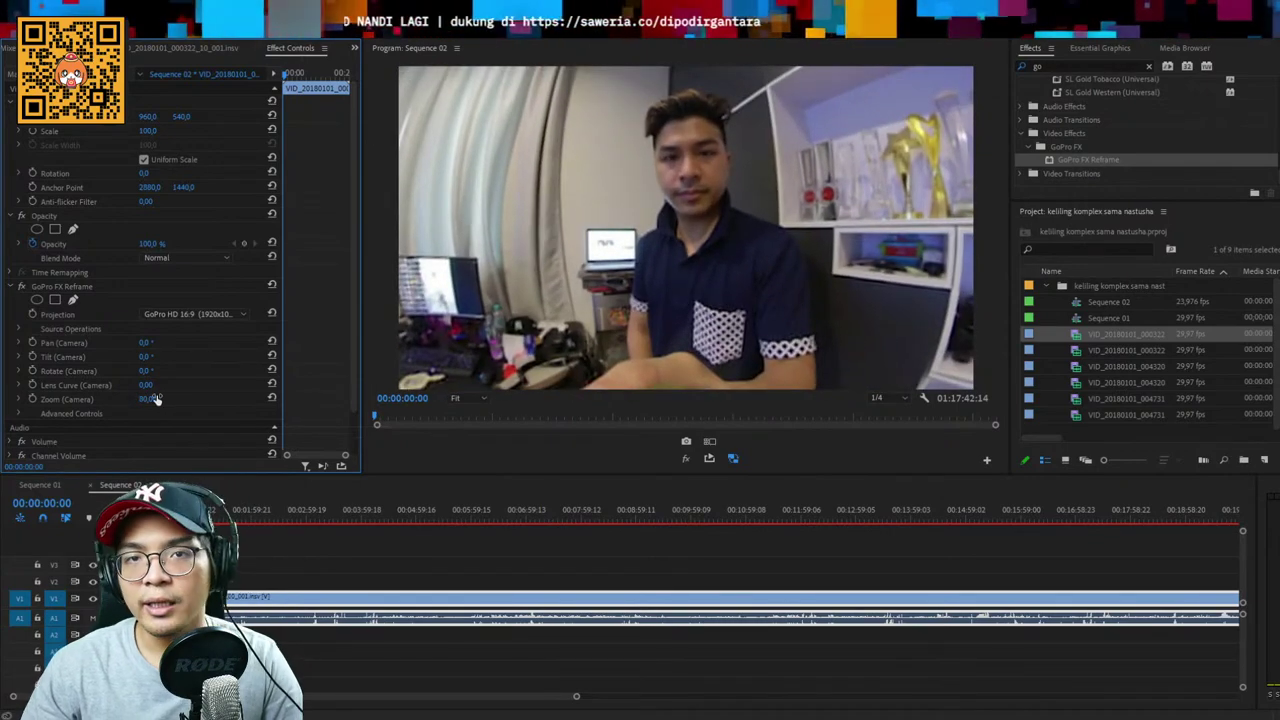
Review all clips across the Sequence 02 timeline, comparing the reframed first clip with the unreframed second one
click(901, 550)
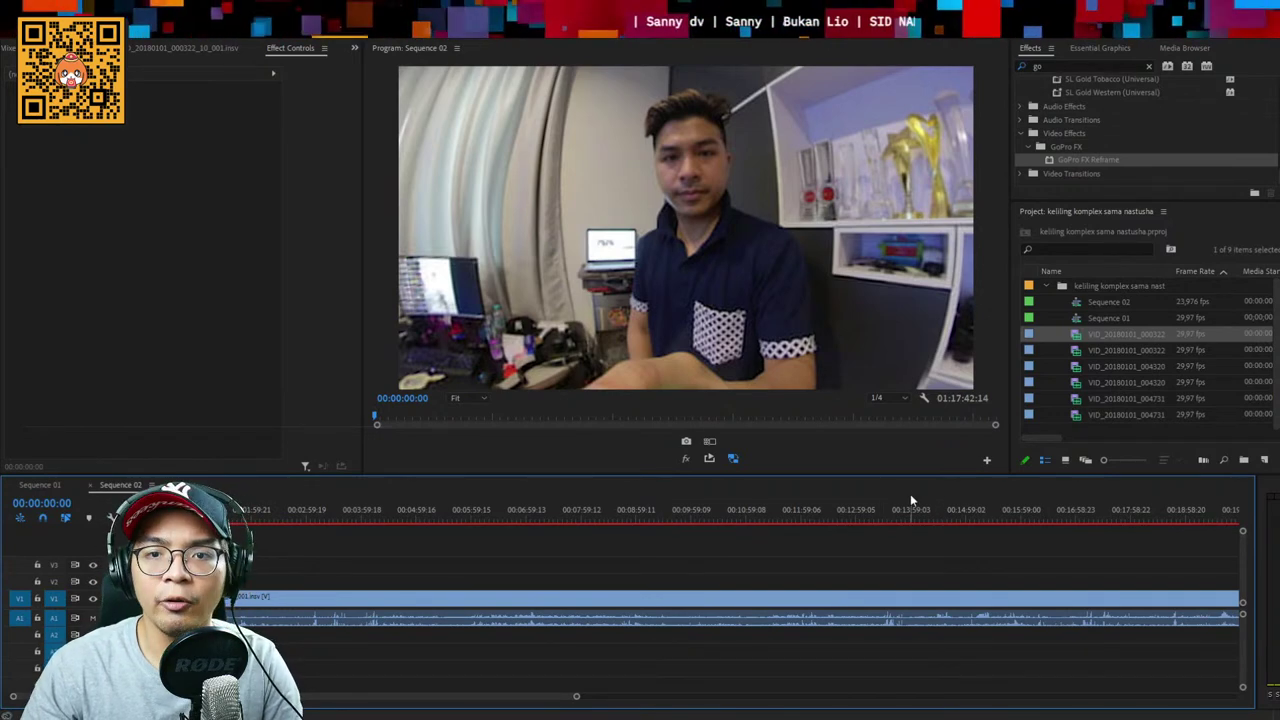
drag(160, 511, 226, 511)
key(Home)
key(minus)
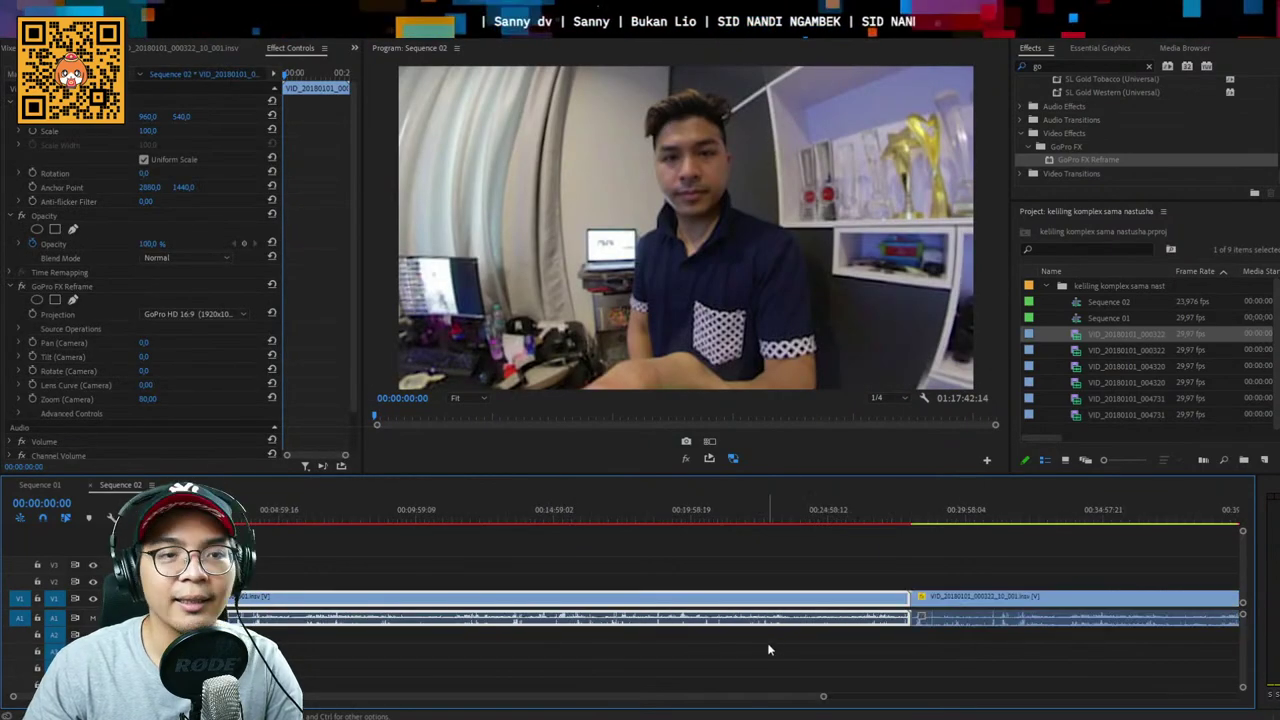
scroll(768, 648, down, 1)
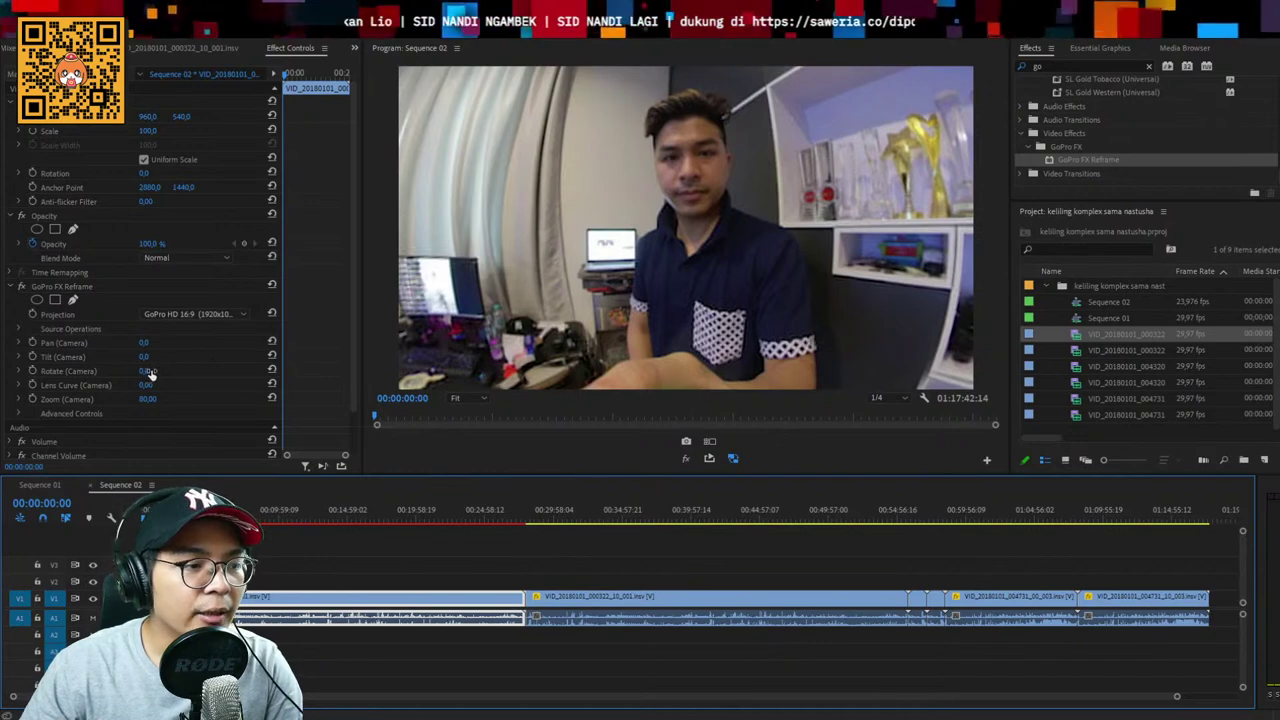
click(568, 516)
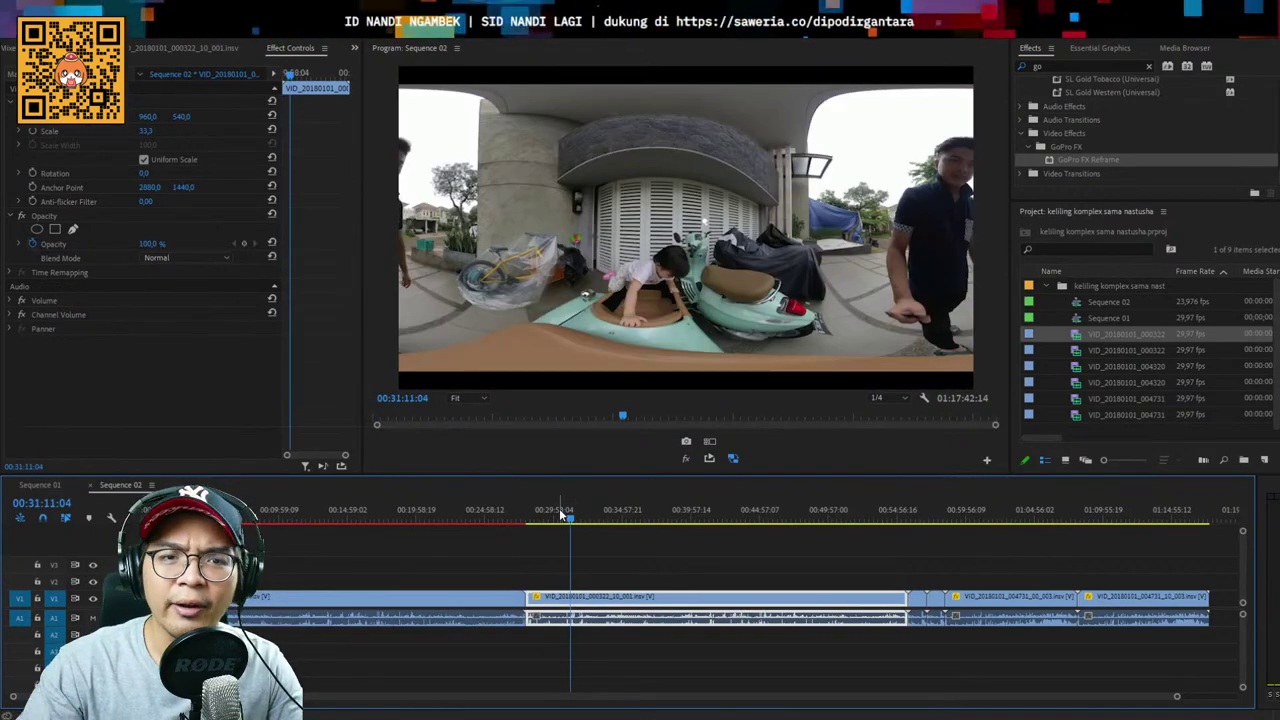
key(Home)
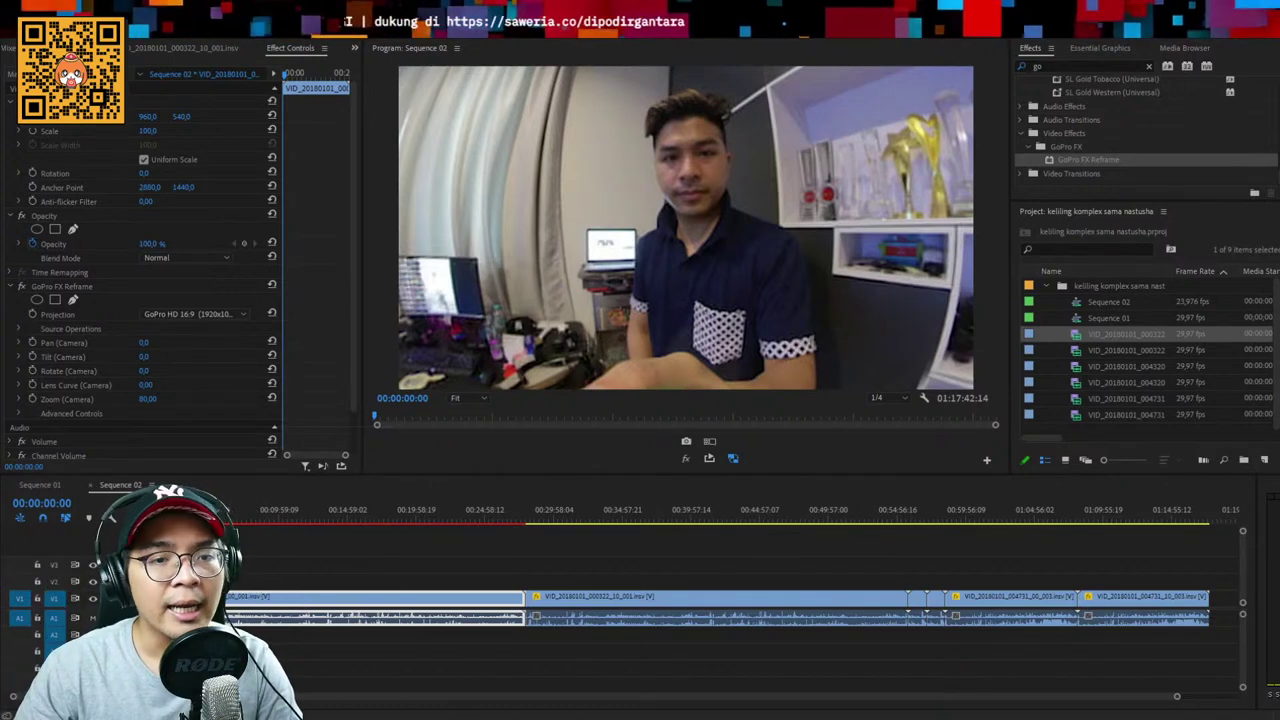
click(144, 511)
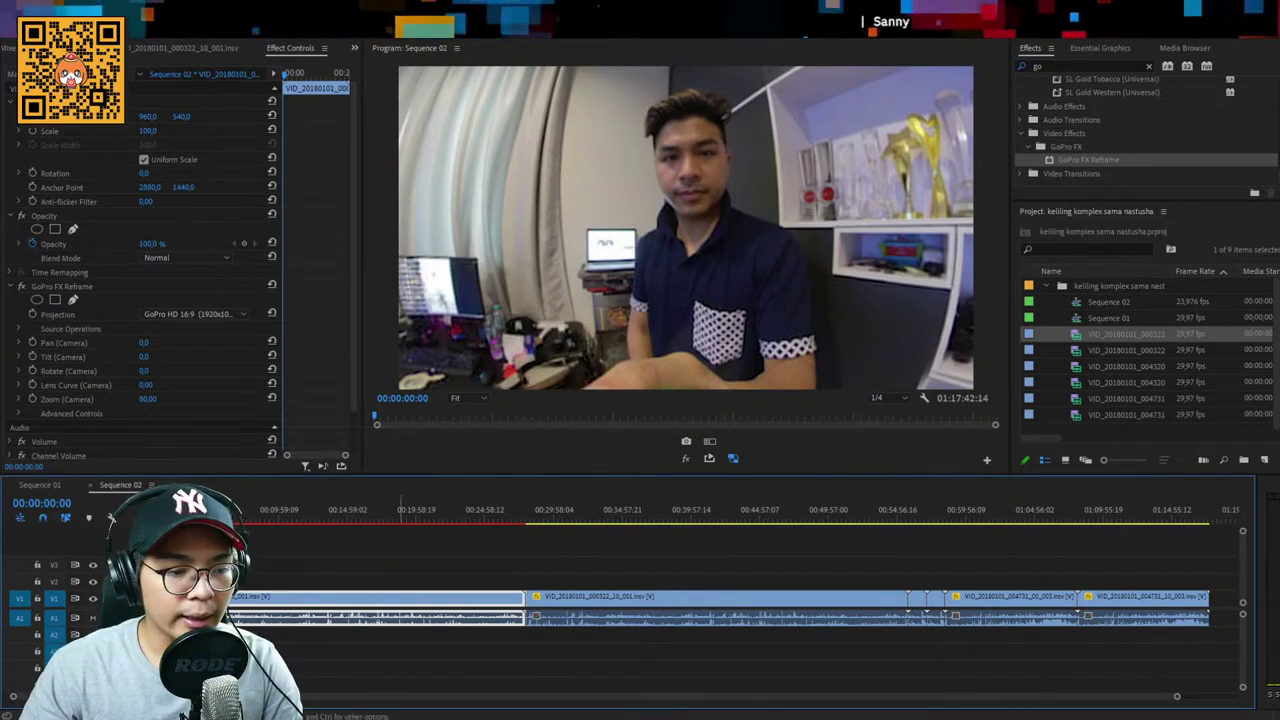
click(672, 568)
key(minus)
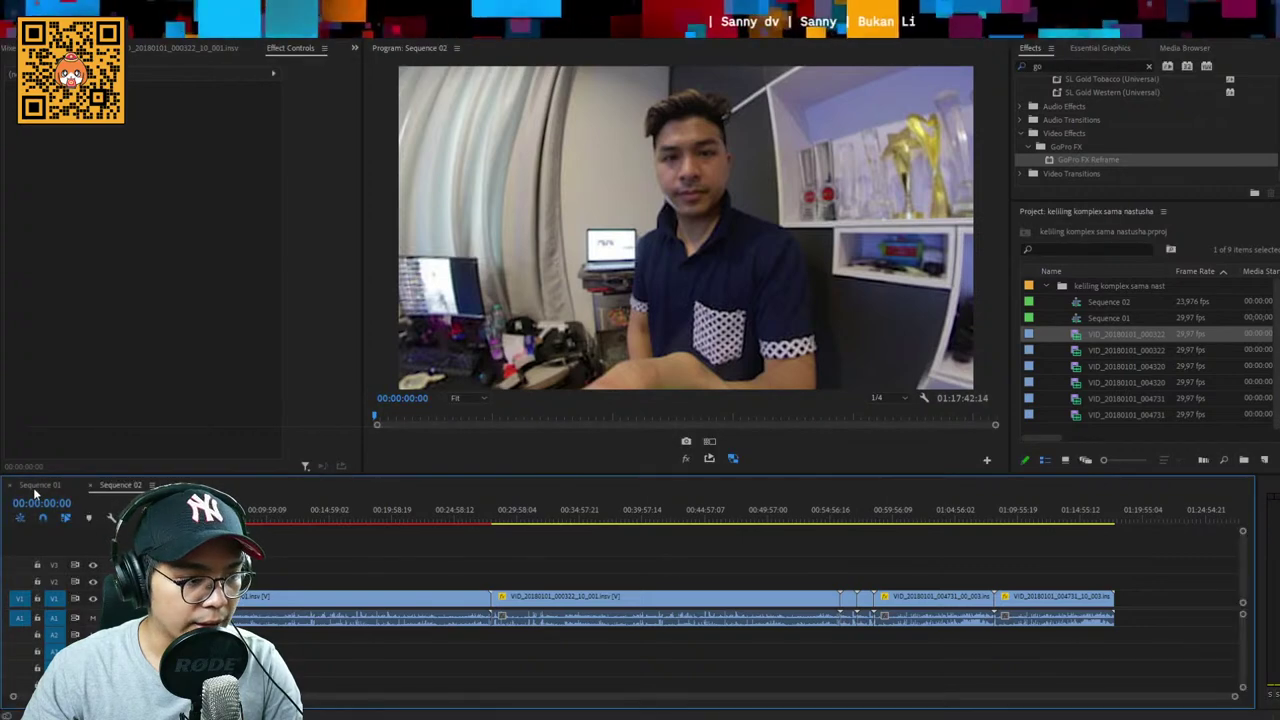
Close Sequence 02, delete it from the project, and save the project
click(91, 486)
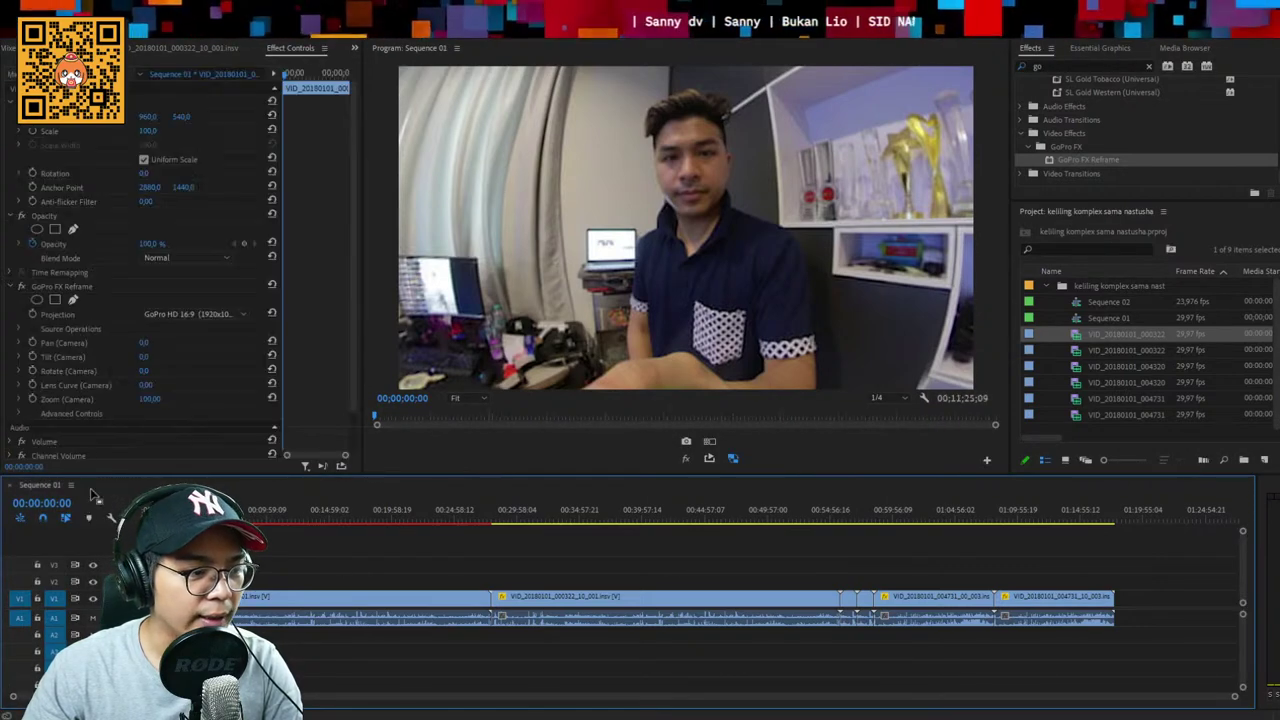
click(1124, 302)
key(Delete)
click(860, 568)
key(ctrl+s)
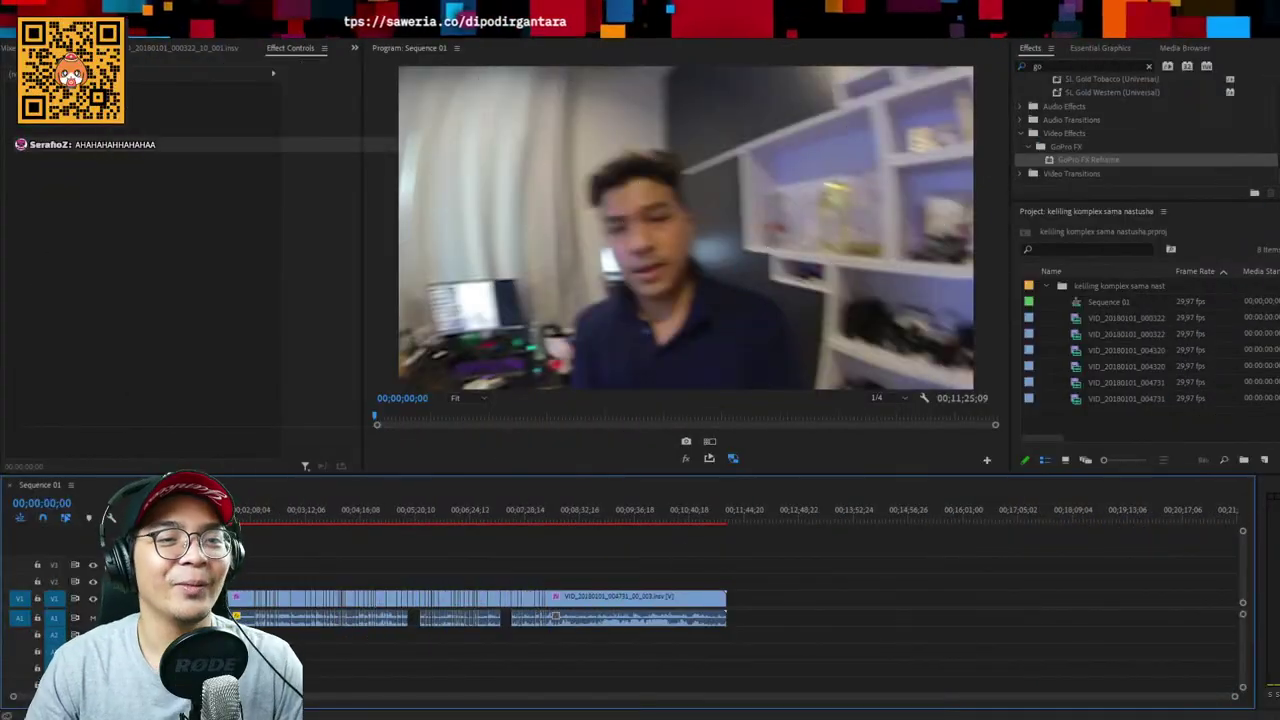
key(alt+Tab)
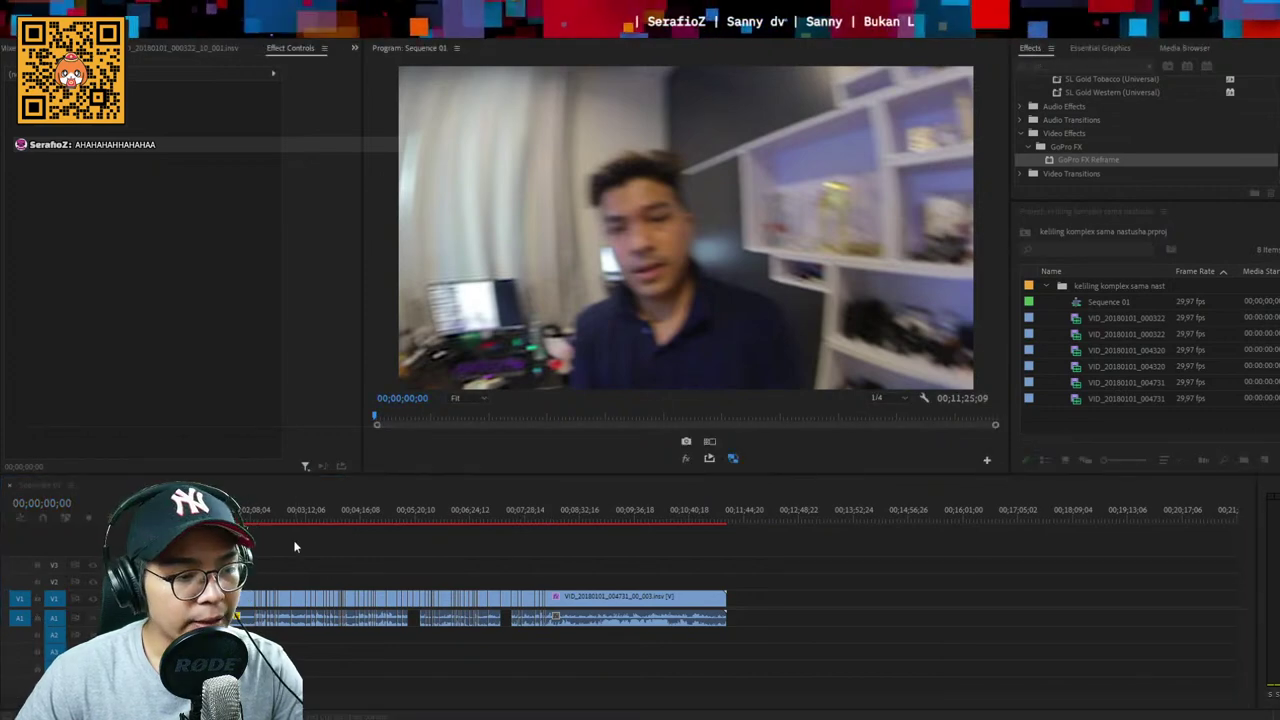
key(equal)
key(equal)
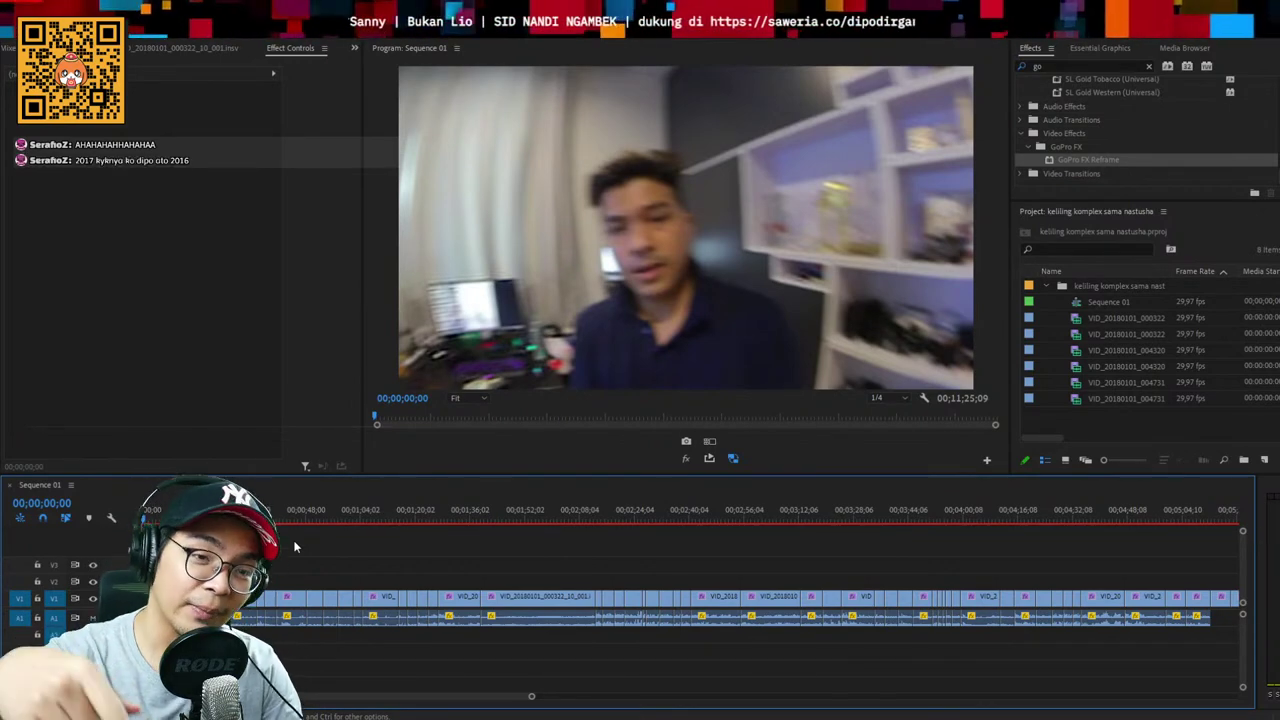
Examine the cuts in Sequence 01 both close up and across the full length of the timeline
key(=)
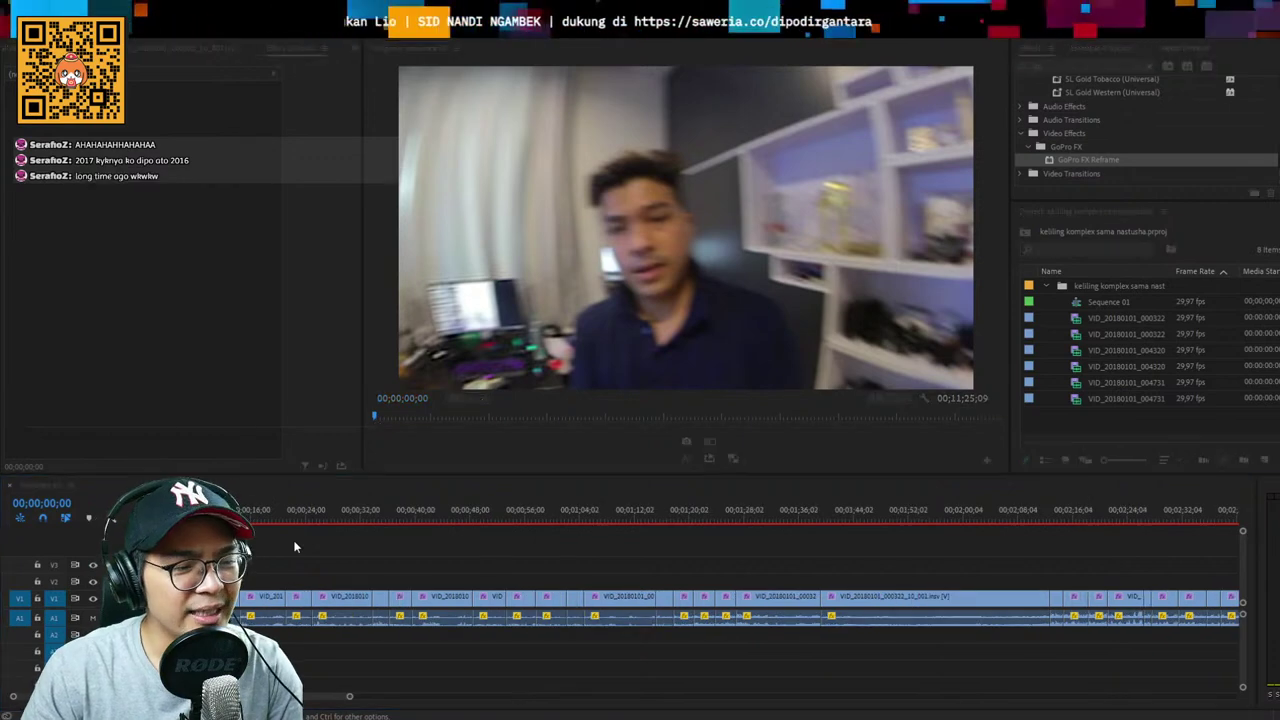
click(304, 589)
scroll(305, 585, down, 4)
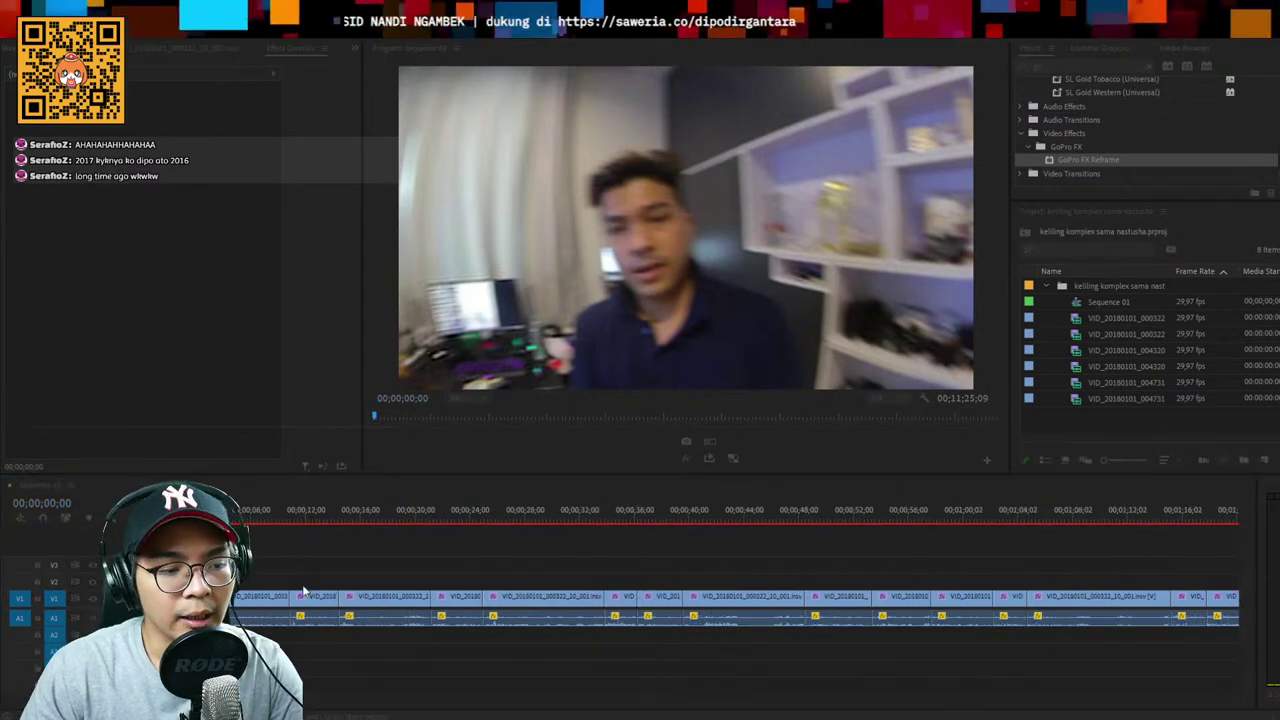
scroll(334, 553, down, 2)
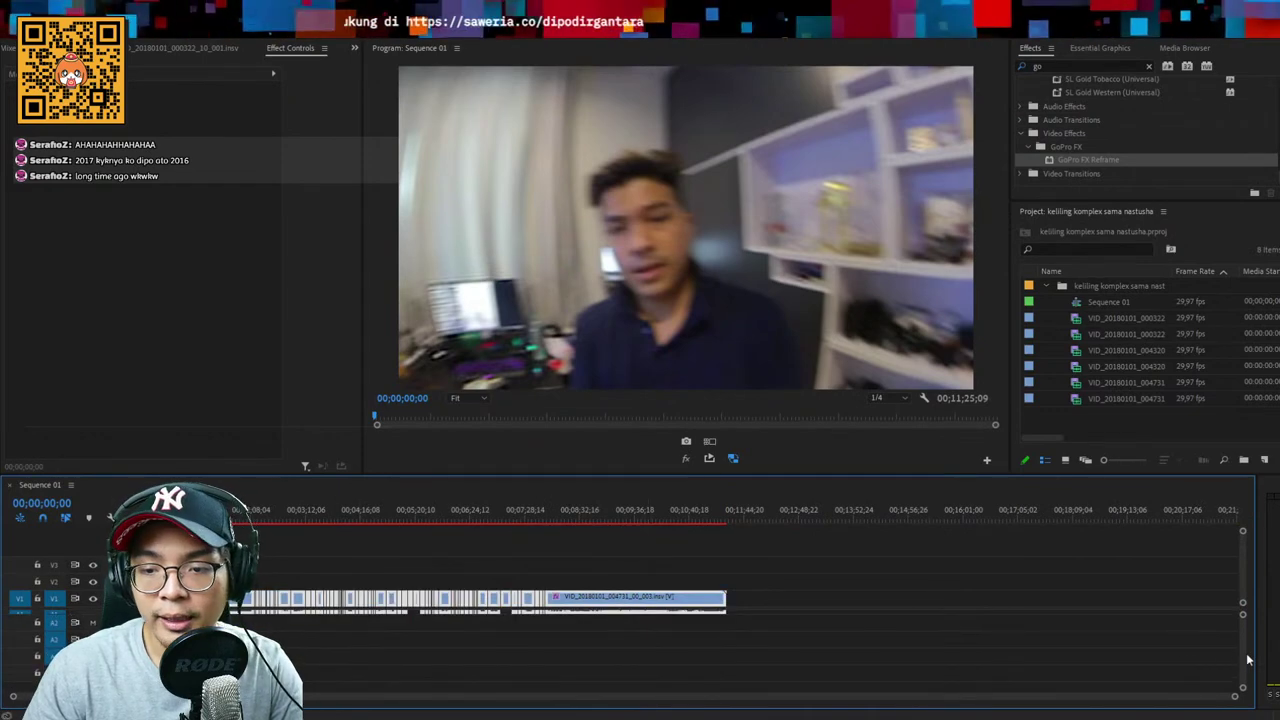
scroll(743, 605, up, 2)
scroll(743, 605, up, 2)
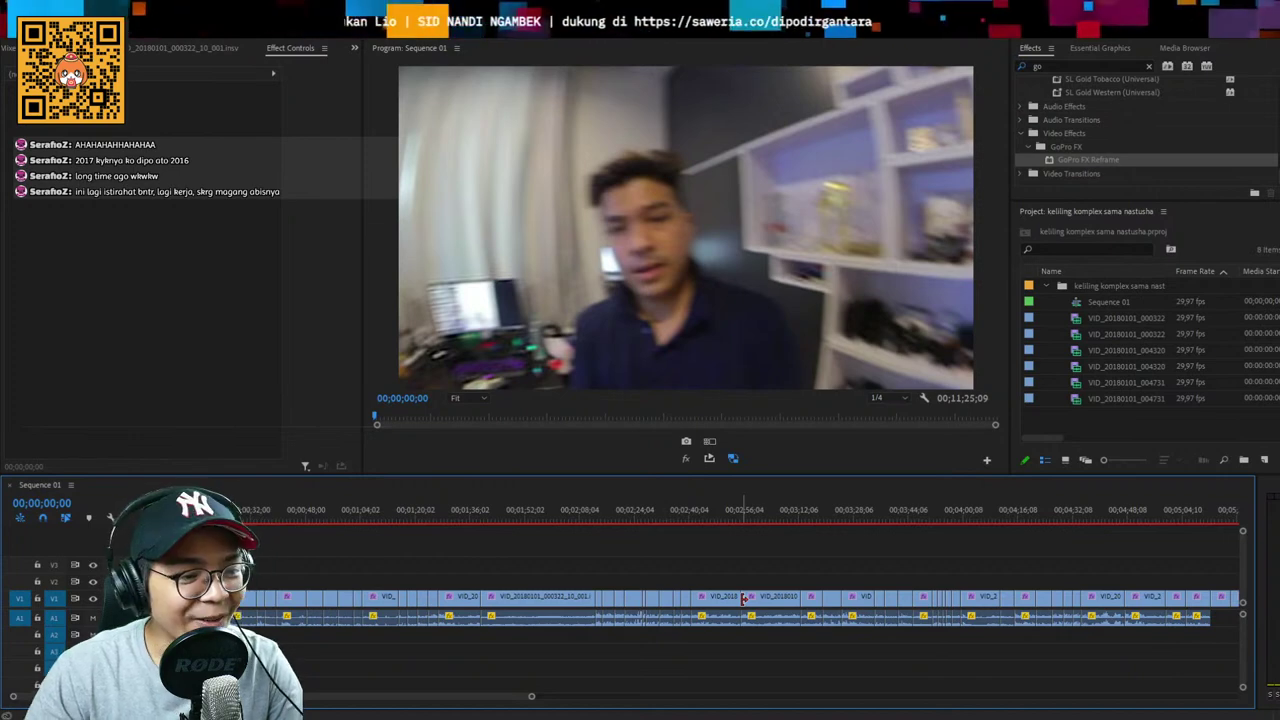
key(equal)
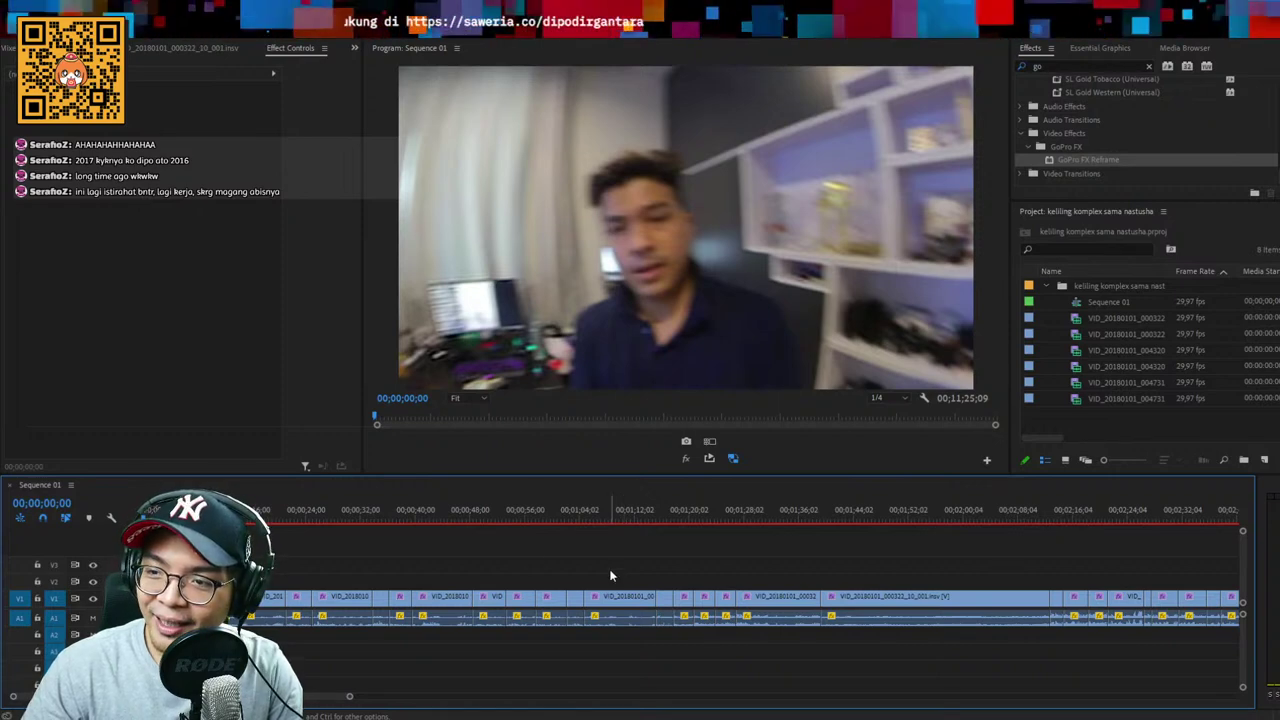
key(equal)
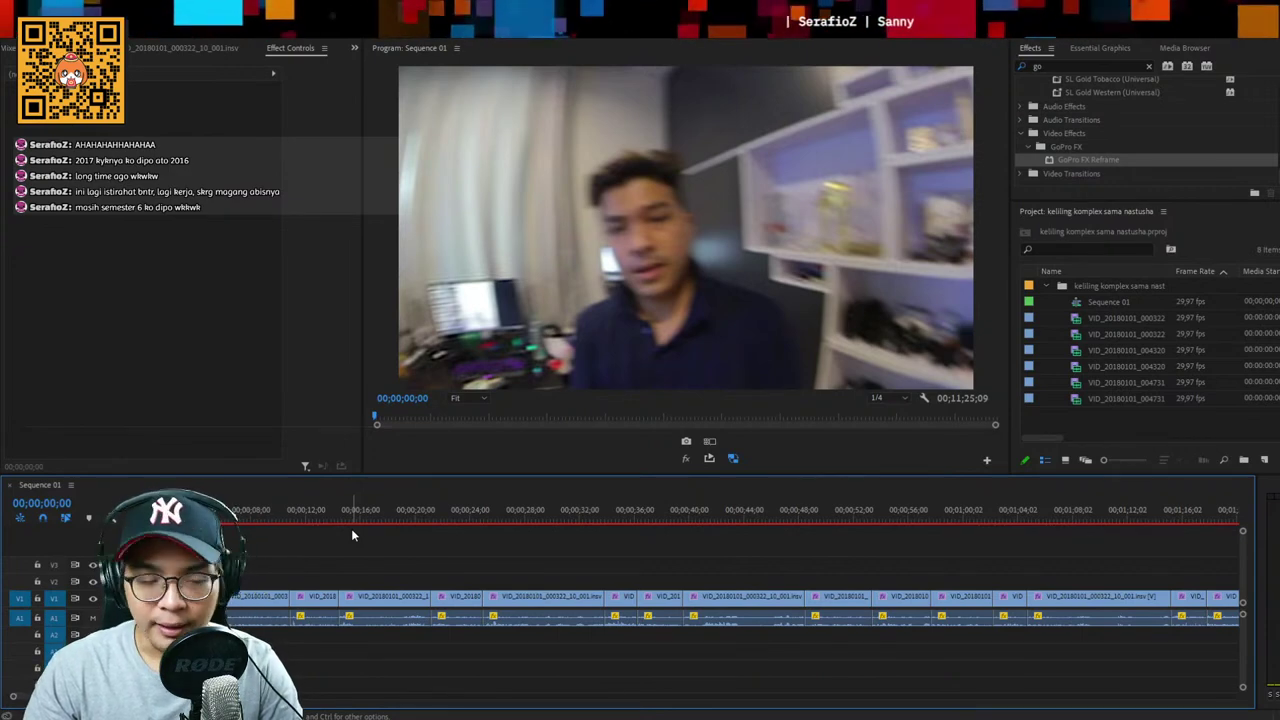
key(equal)
key(equal)
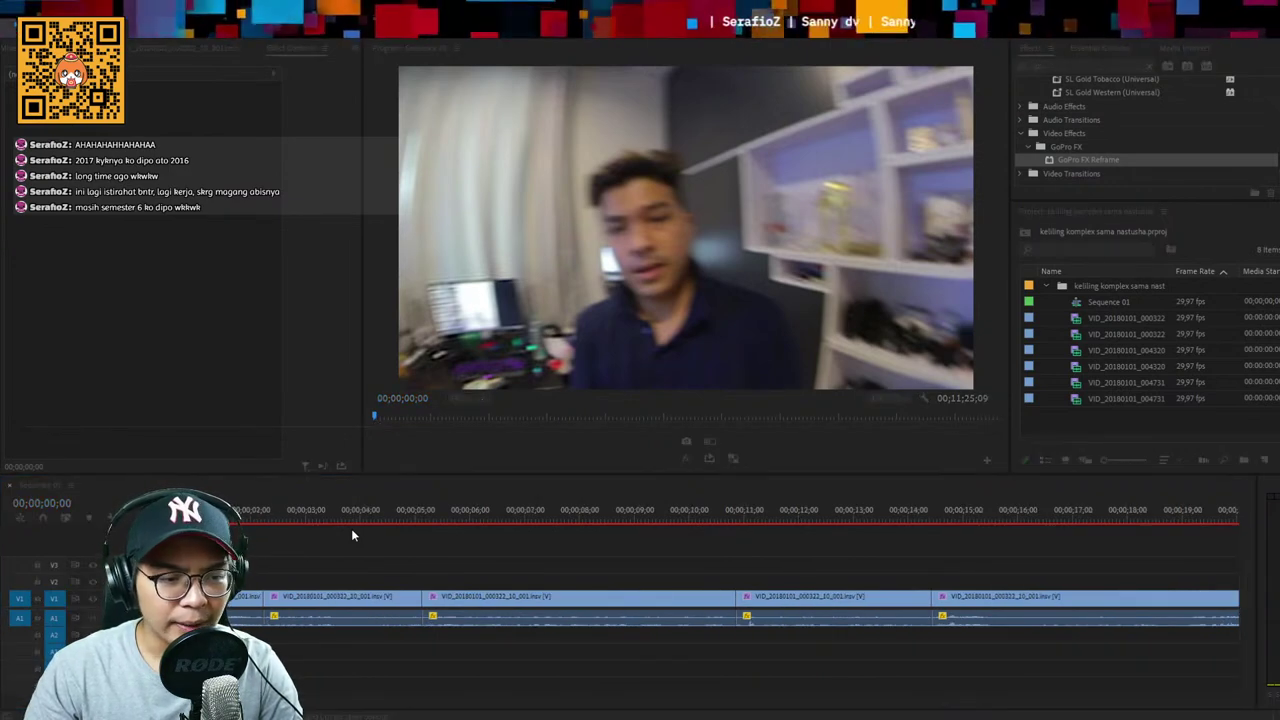
key(minus)
key(minus)
key(minus)
key(minus)
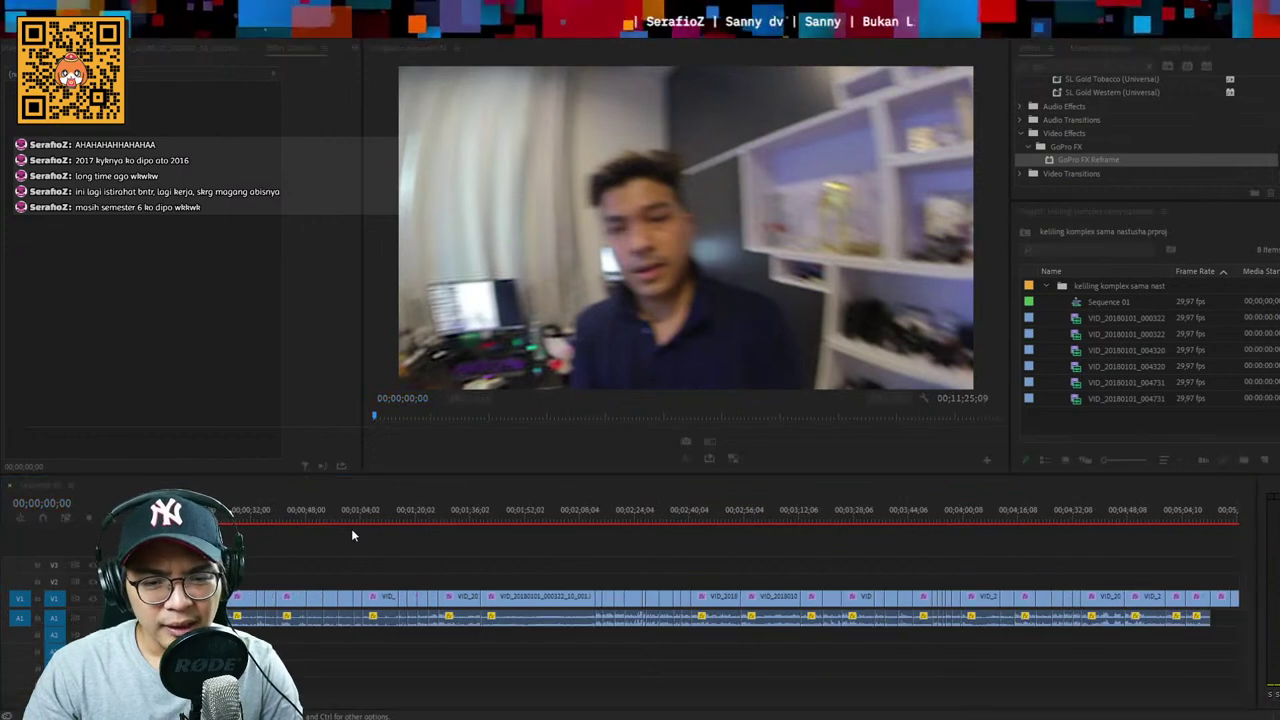
key(minus)
key(minus)
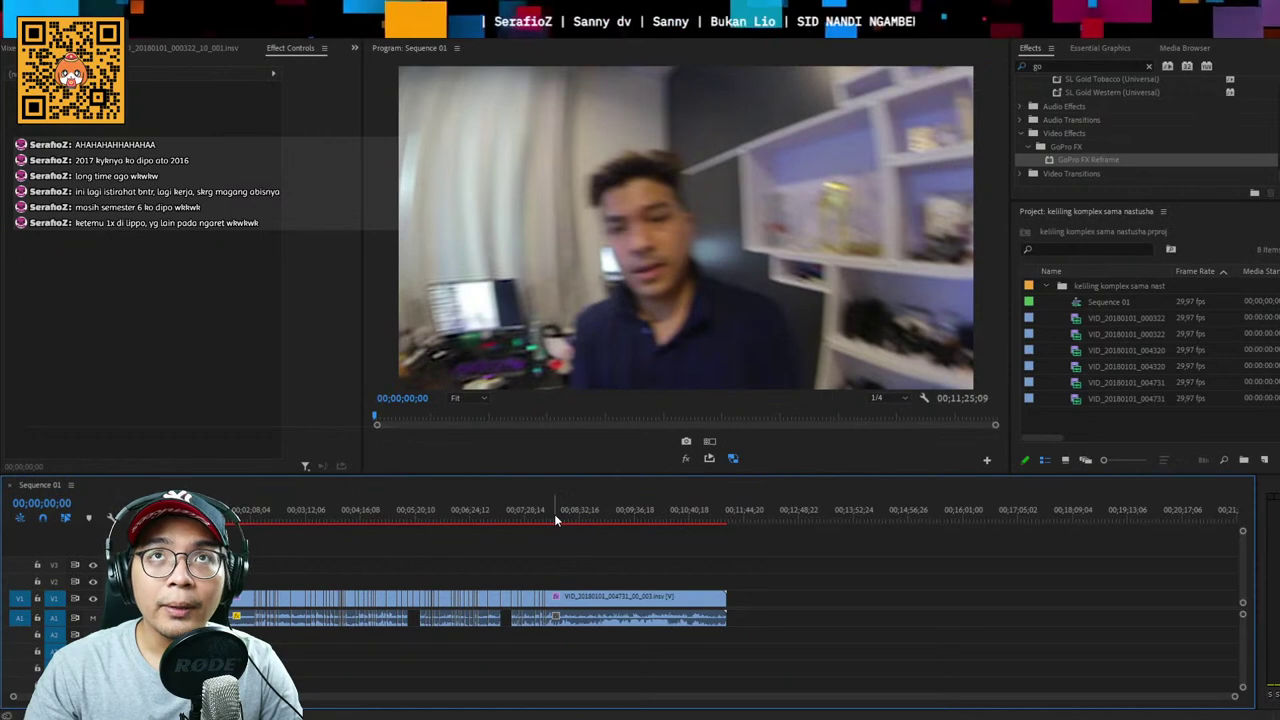
key(equal)
key(equal)
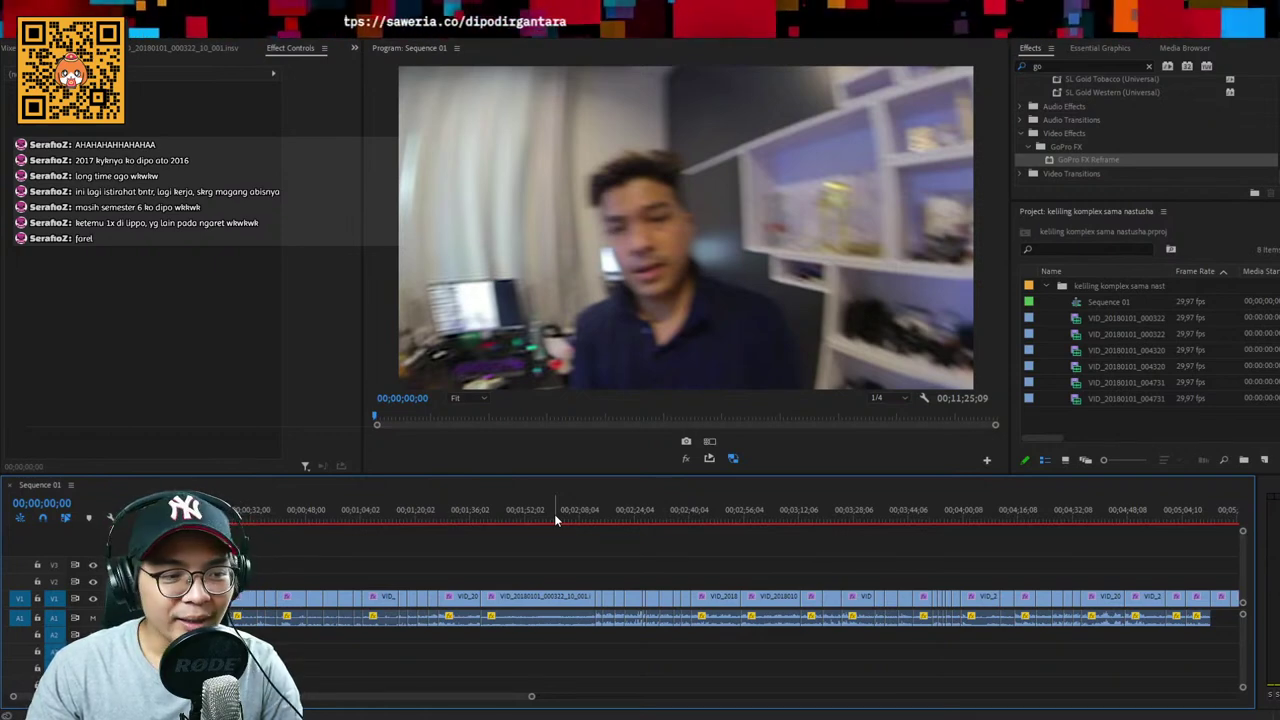
key(equal)
key(equal)
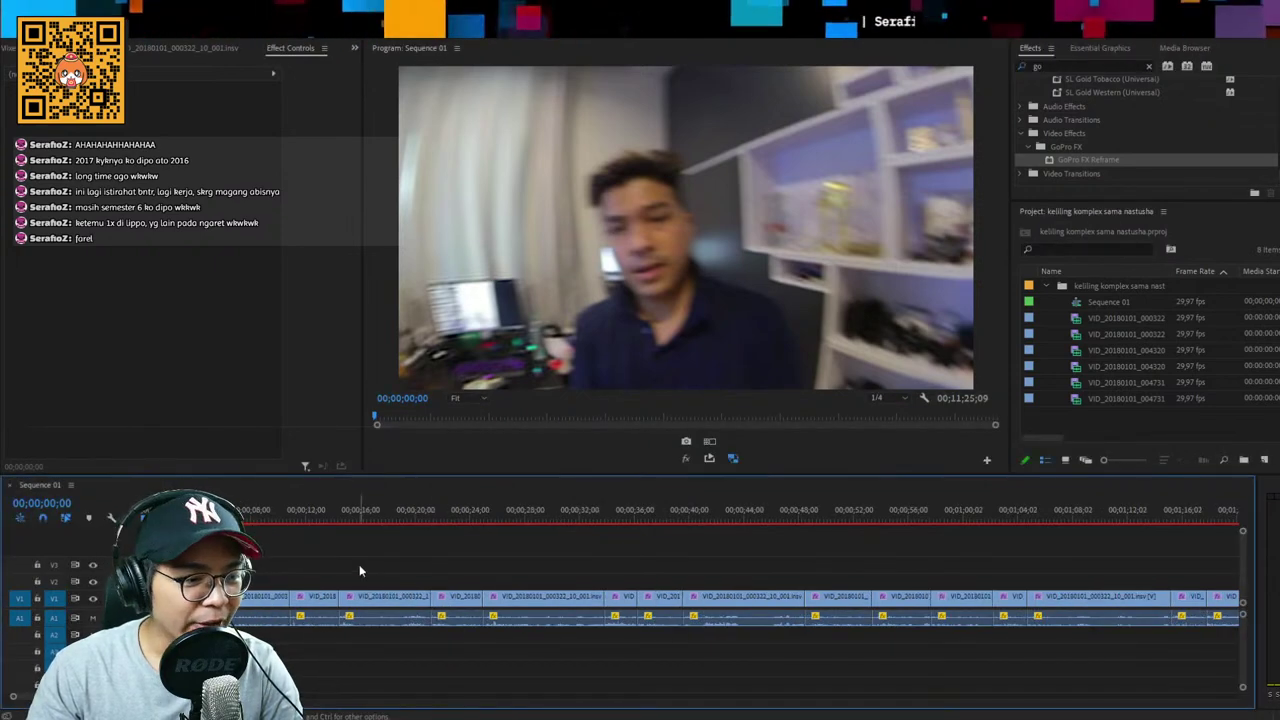
Show all of Sequence 01, preview frames from 00;05;26;20 to 00;07;09;29, and return the playhead to the start
key(backslash)
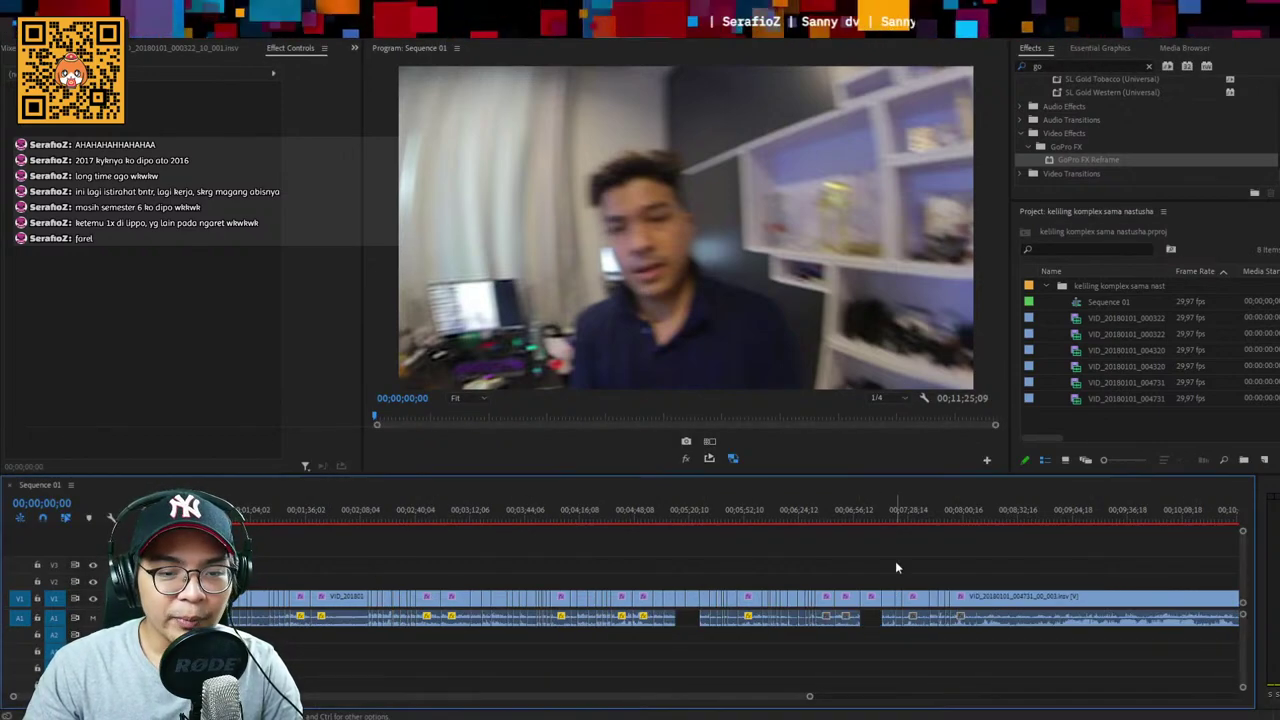
key(minus)
click(420, 510)
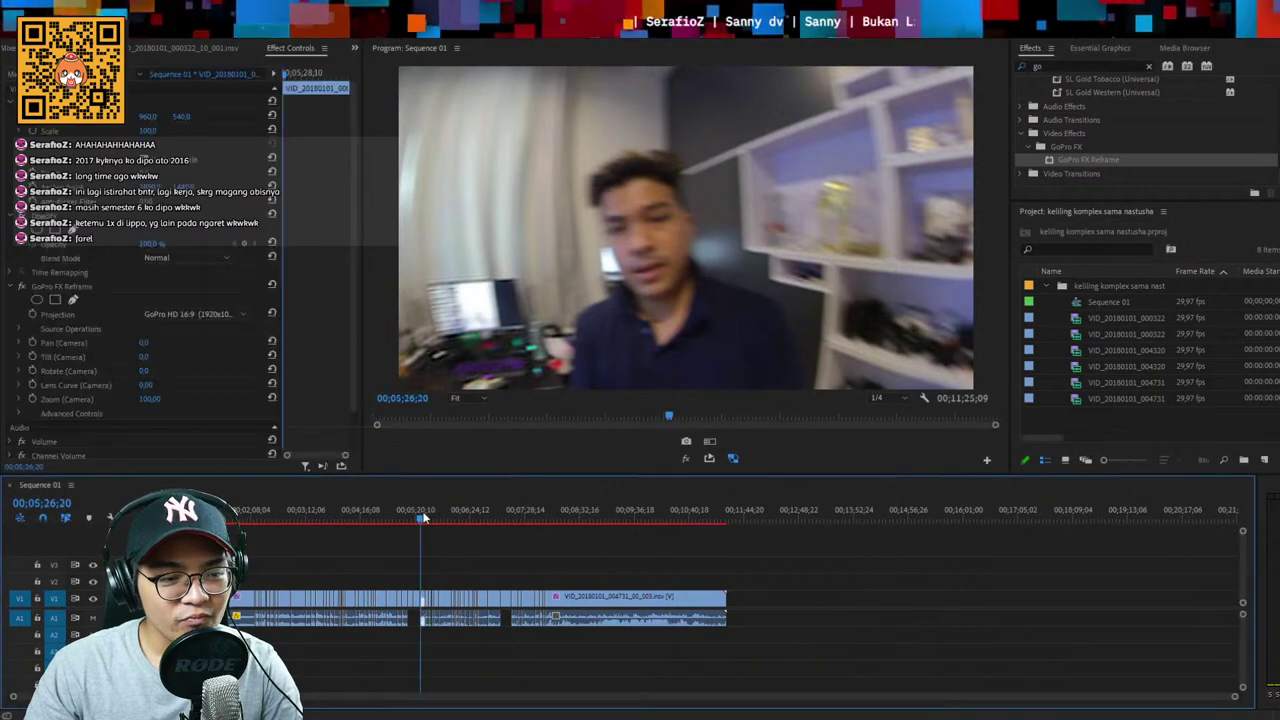
key(equal)
key(minus)
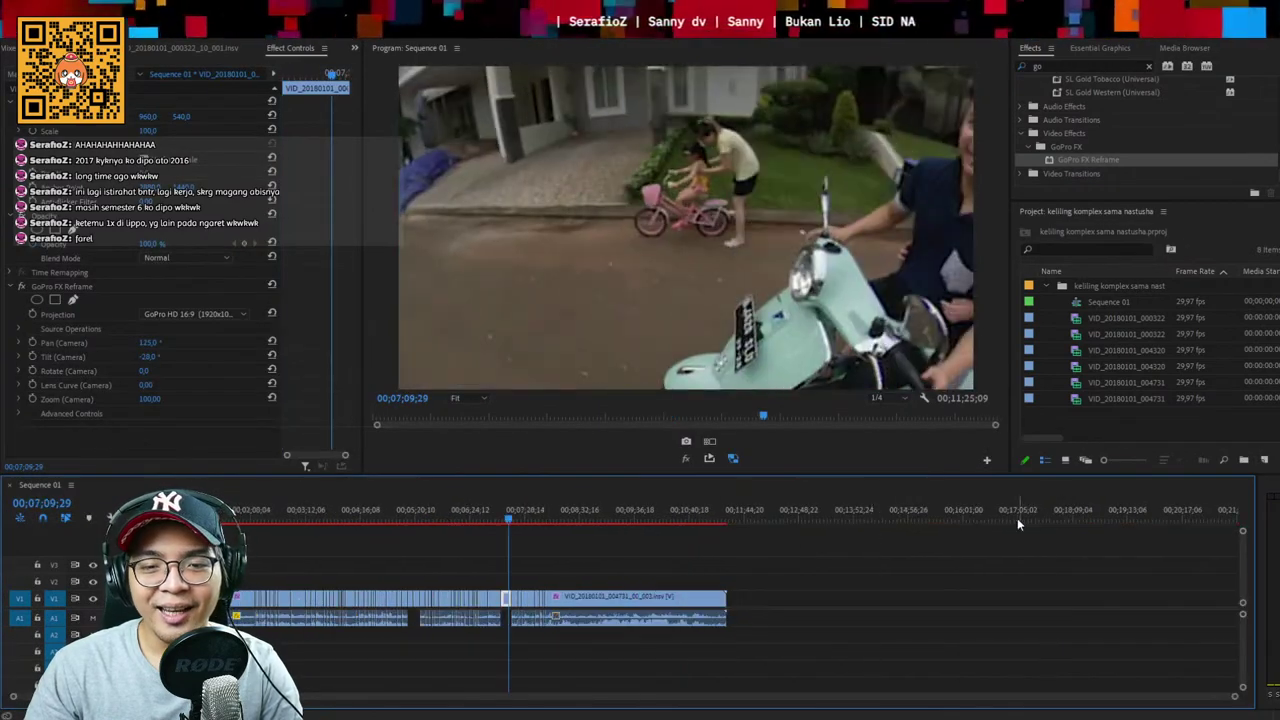
key(Home)
key(equal)
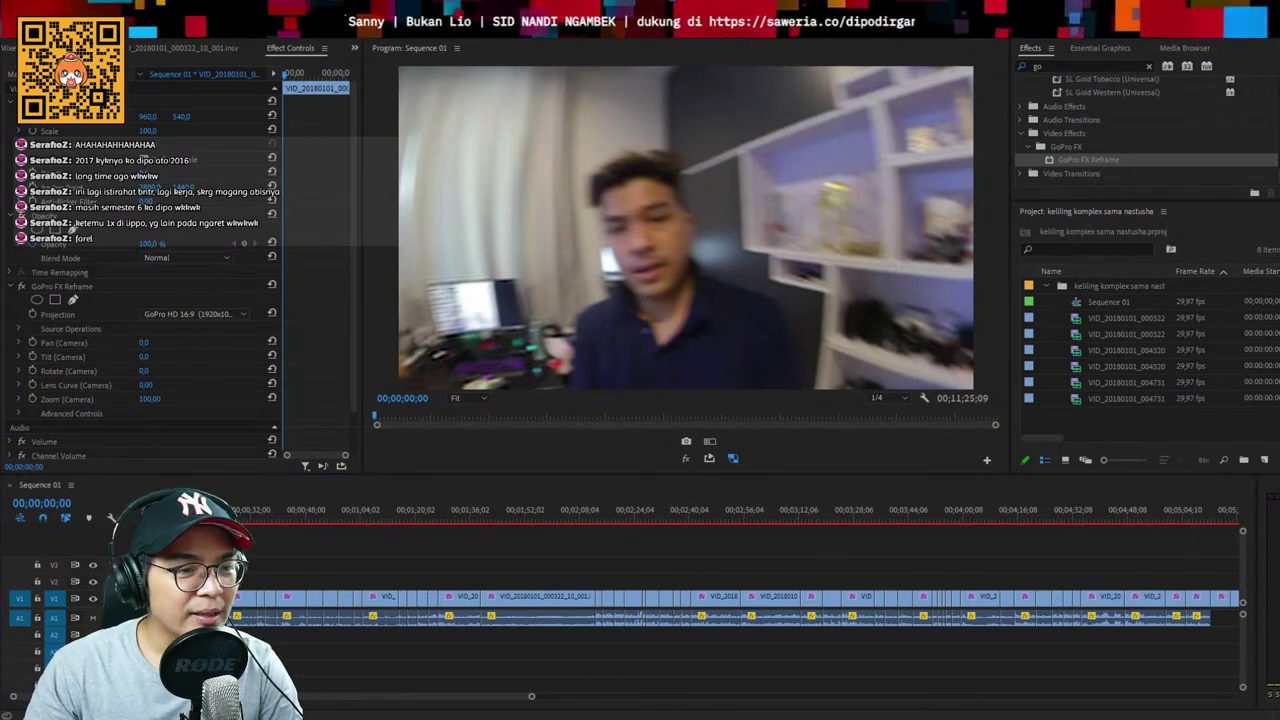
key(alt+Tab)
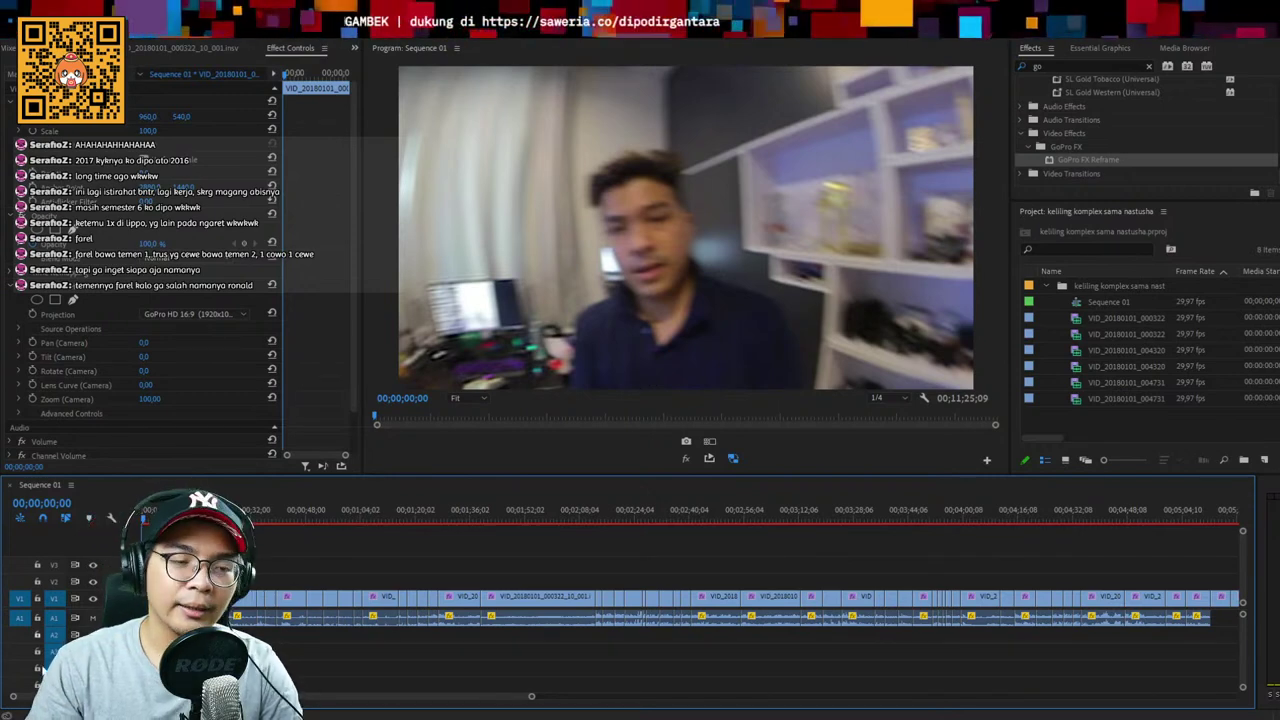
key(equal)
key(equal)
key(ctrl+m)
key(Escape)
key(minus)
key(minus)
key(minus)
key(minus)
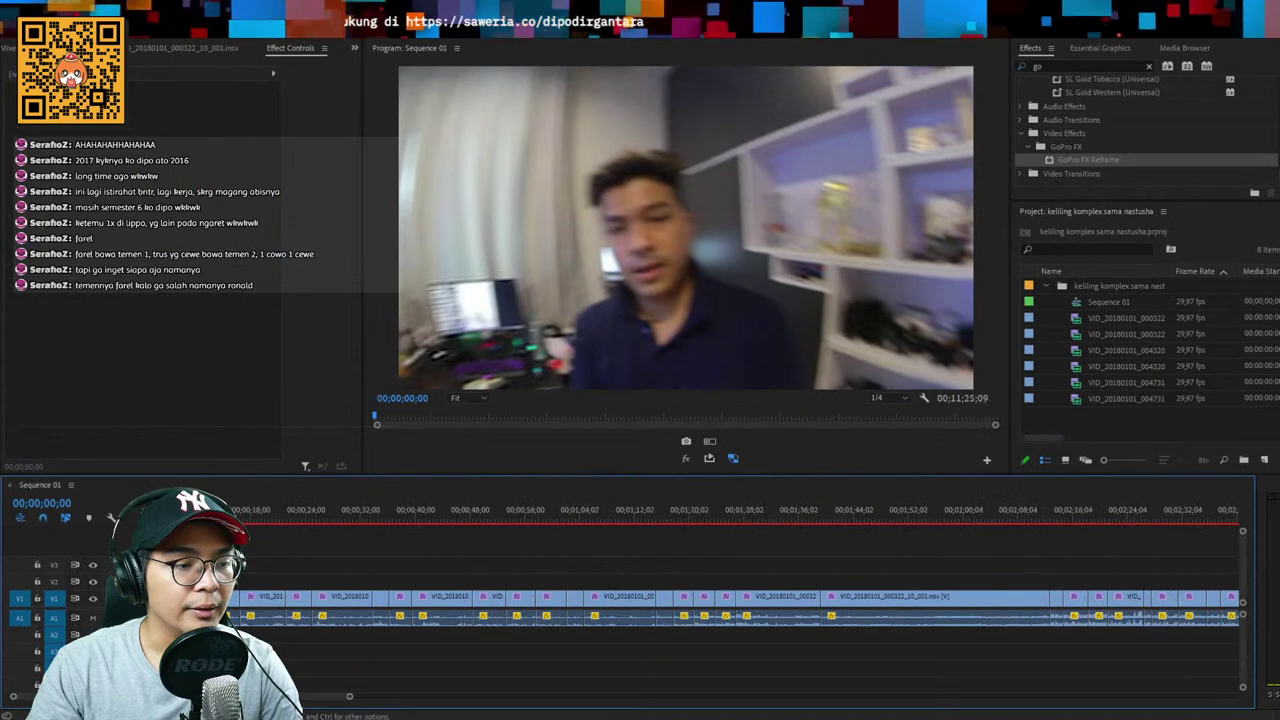
key(ctrl+m)
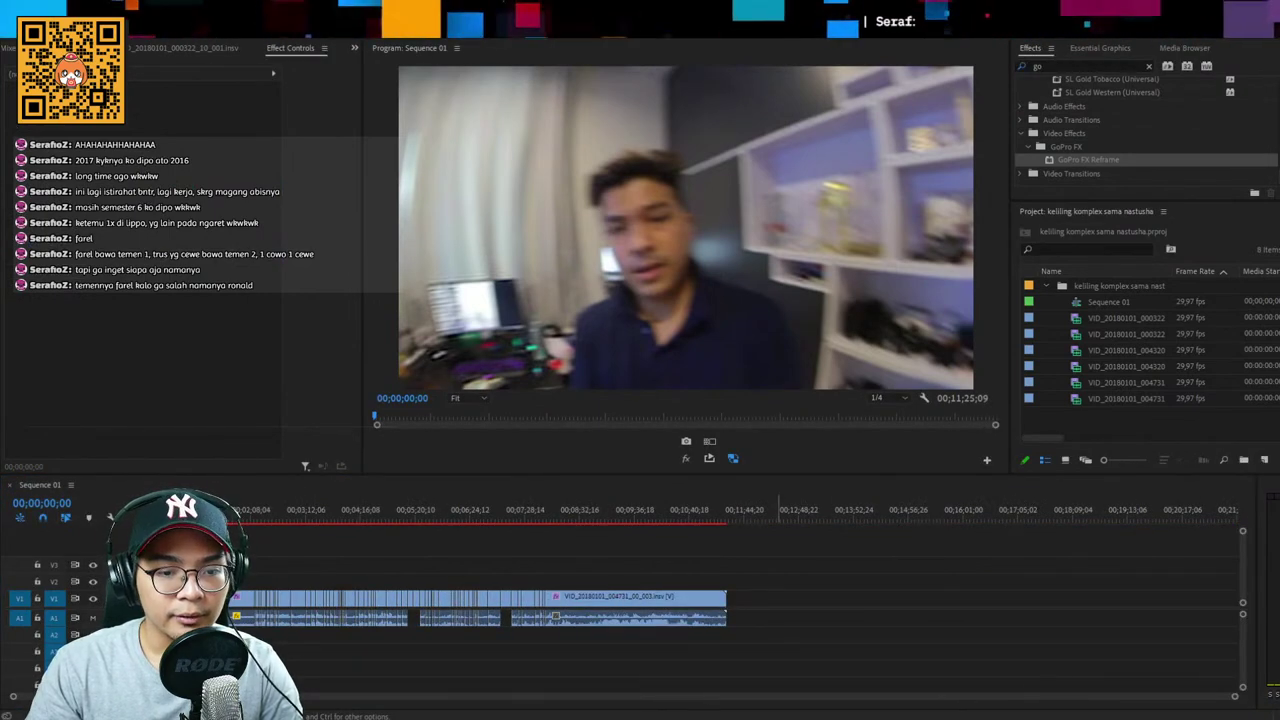
click(1082, 600)
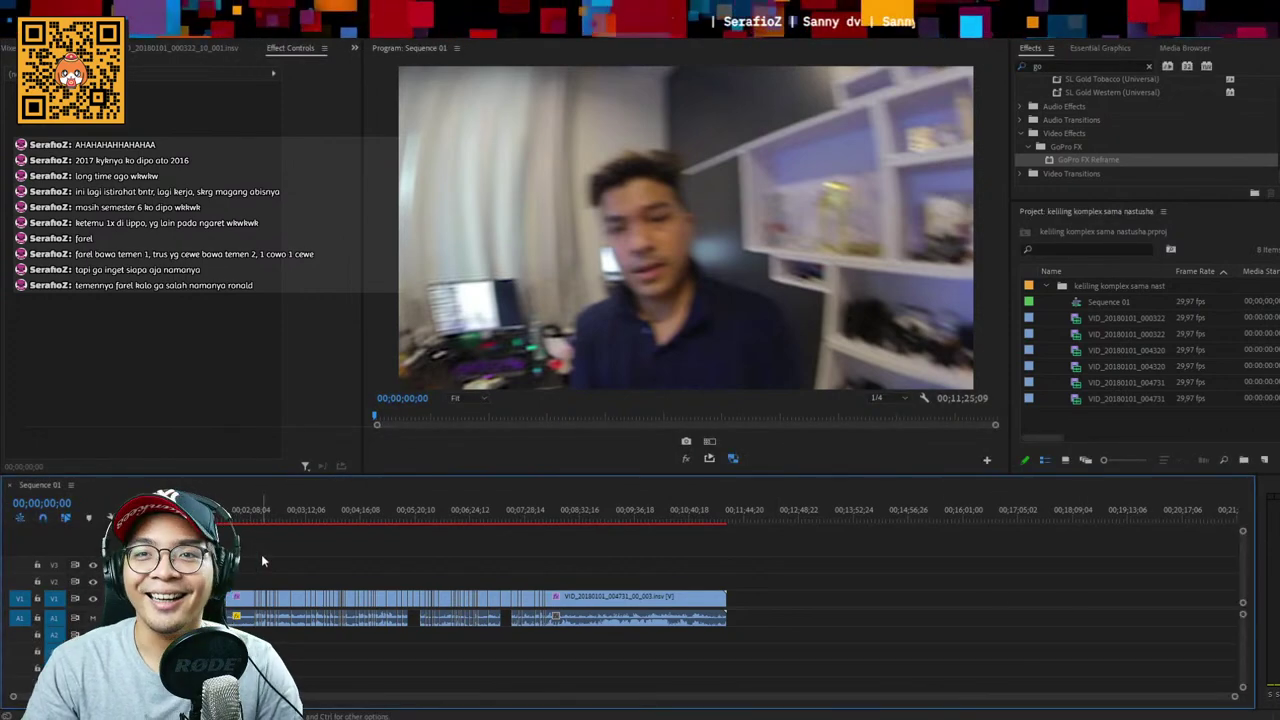
key(equal)
key(equal)
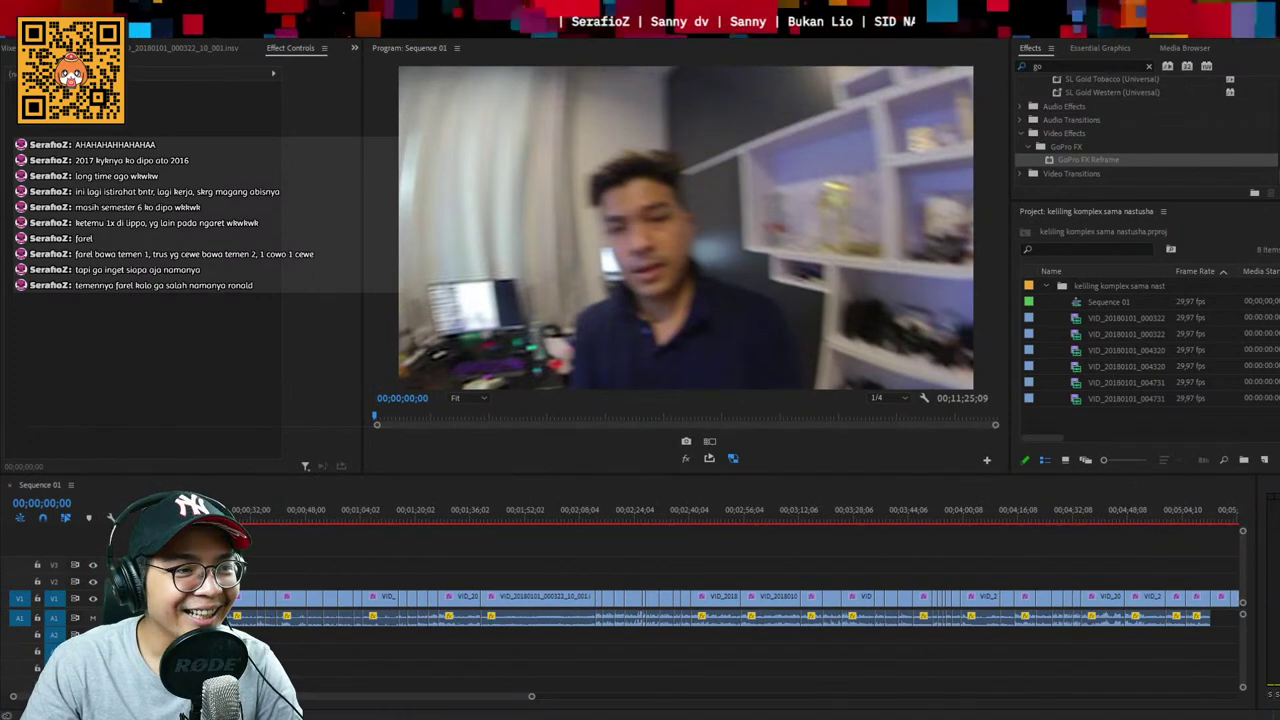
scroll(462, 567, up, 2)
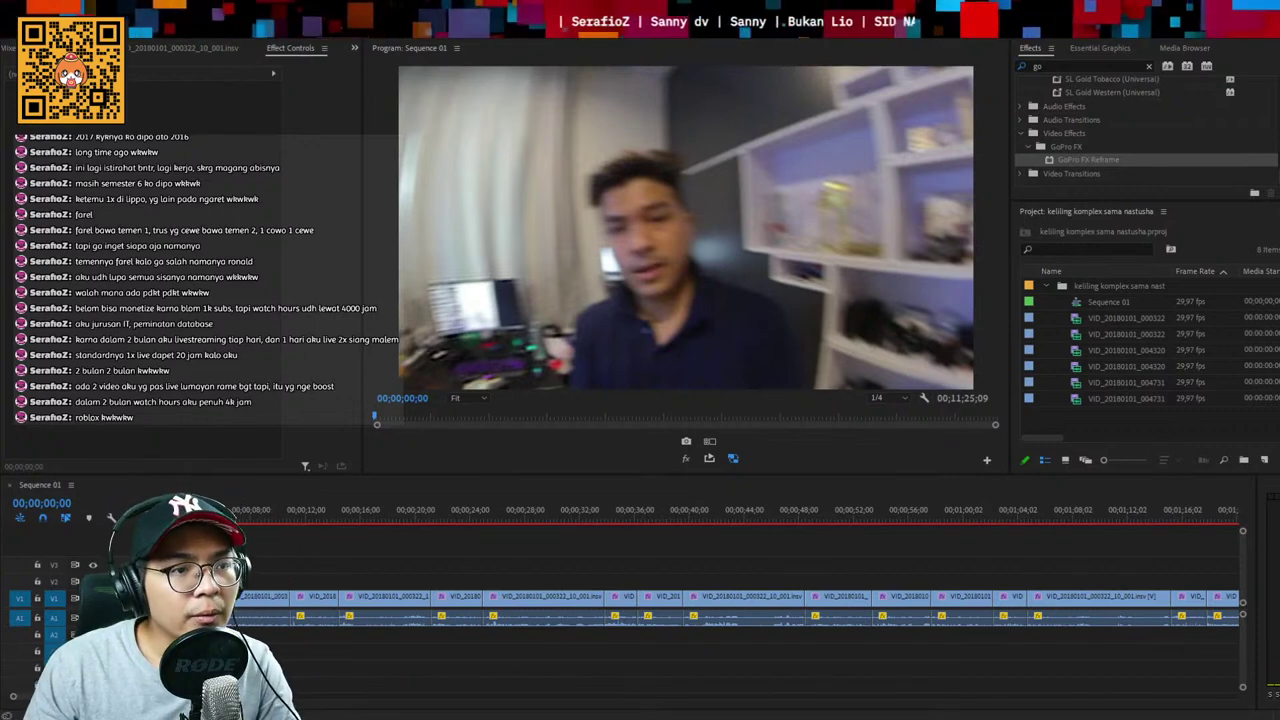
key(alt+Tab)
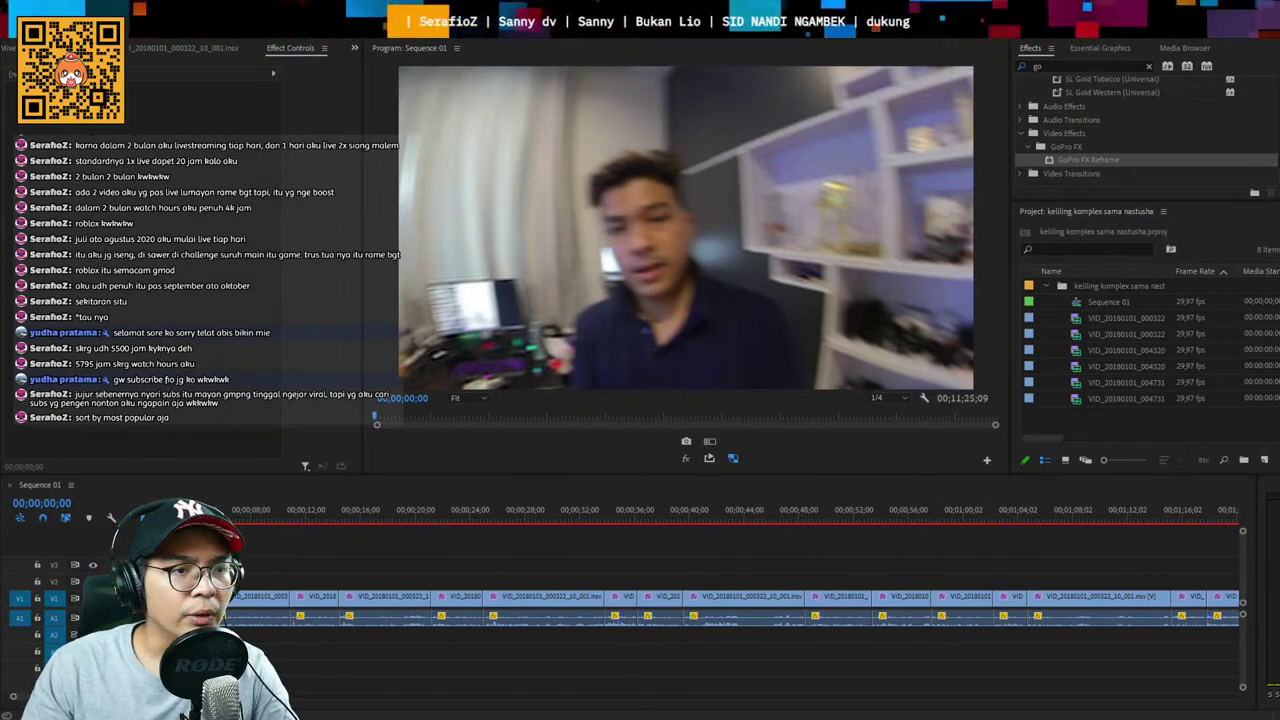
Save the project and play the opening of Sequence 01, stopping at 00;00;00;27
click(318, 564)
key(ctrl+s)
key(equal)
key(equal)
key(space)
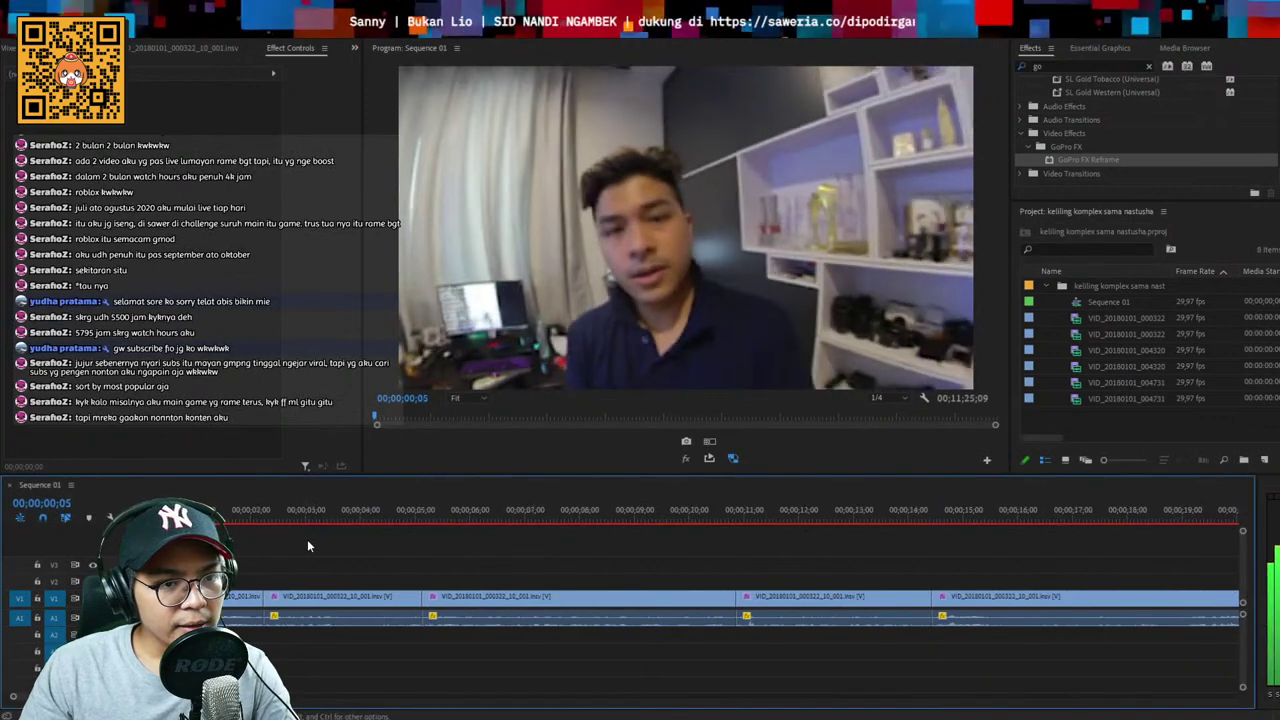
key(equal)
key(equal)
key(minus)
key(space)
key(ctrl+s)
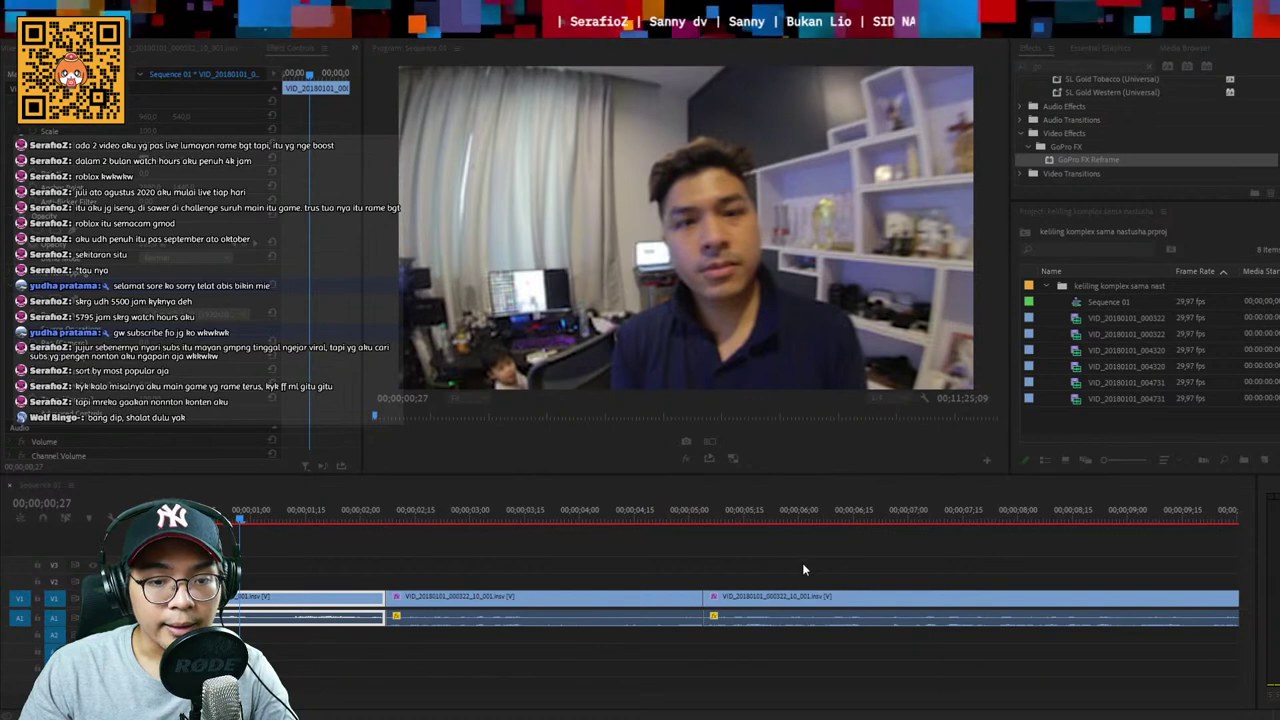
Scrub through the first clip of Sequence 01 and return the playhead to the start of the sequence
click(760, 573)
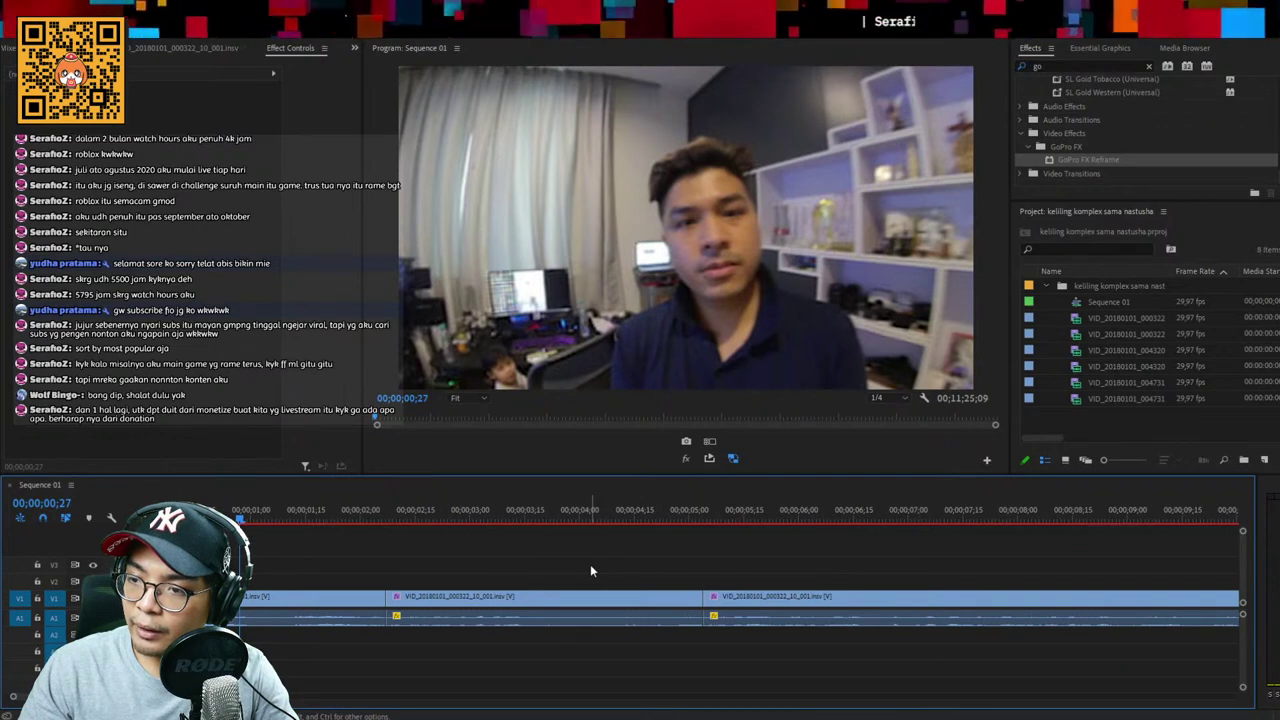
scroll(527, 545, down, 6)
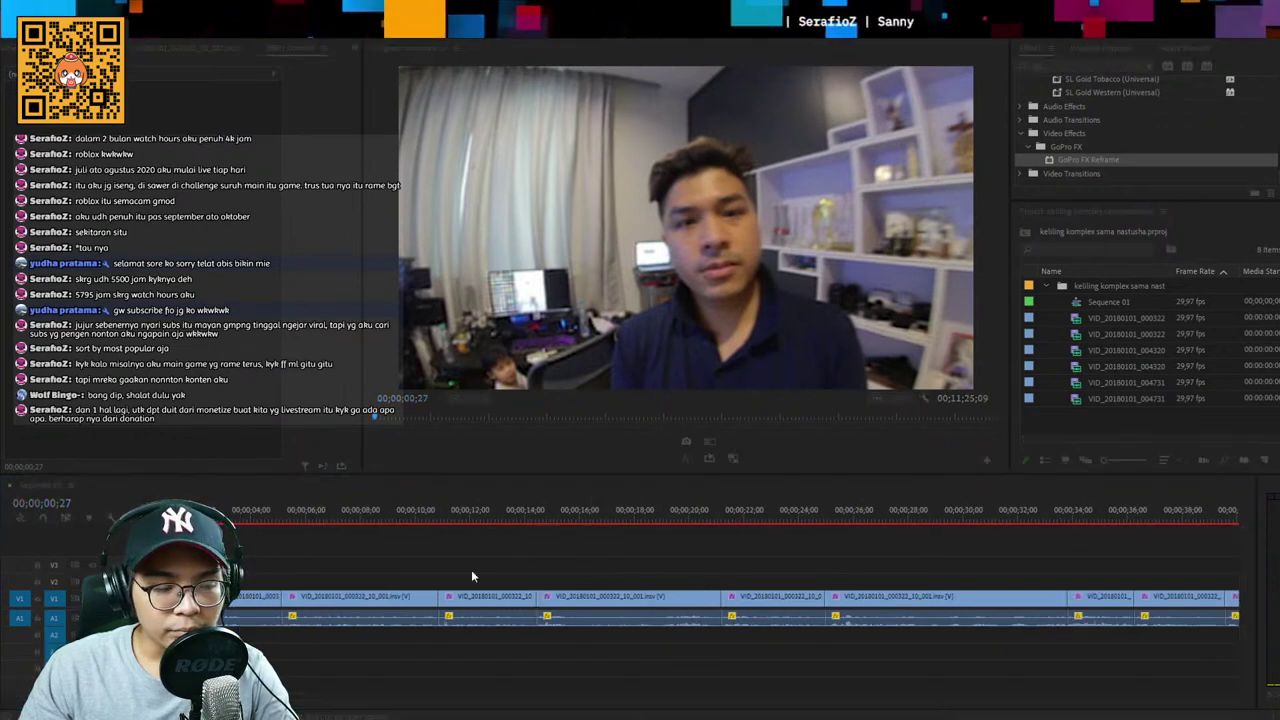
scroll(473, 576, up, 6)
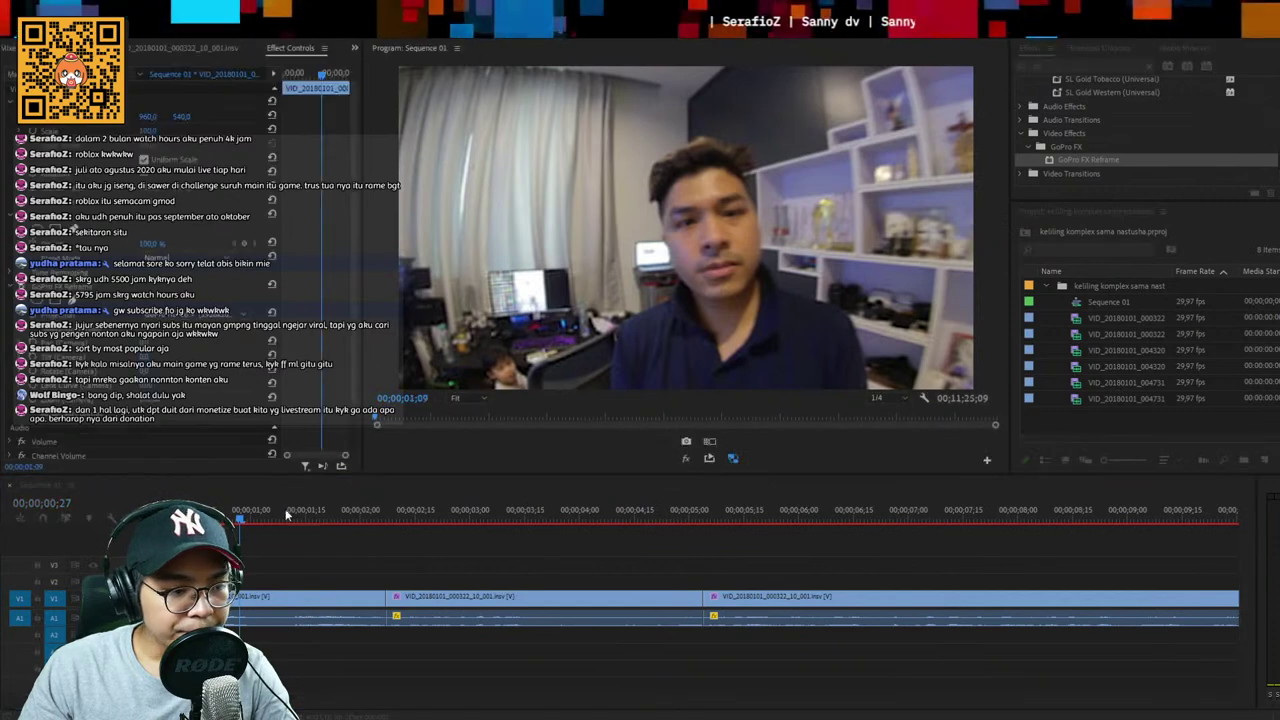
drag(286, 515, 317, 515)
key(space)
key(Home)
key(equal)
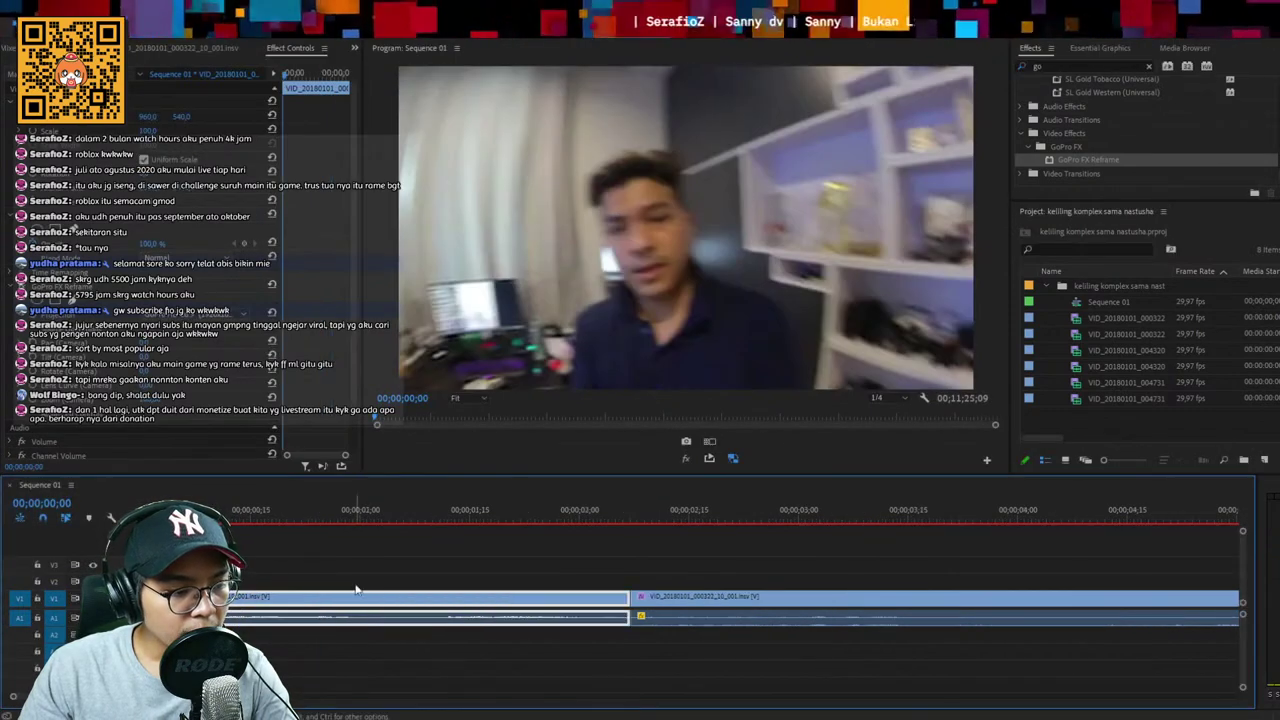
scroll(250, 590, down, 3)
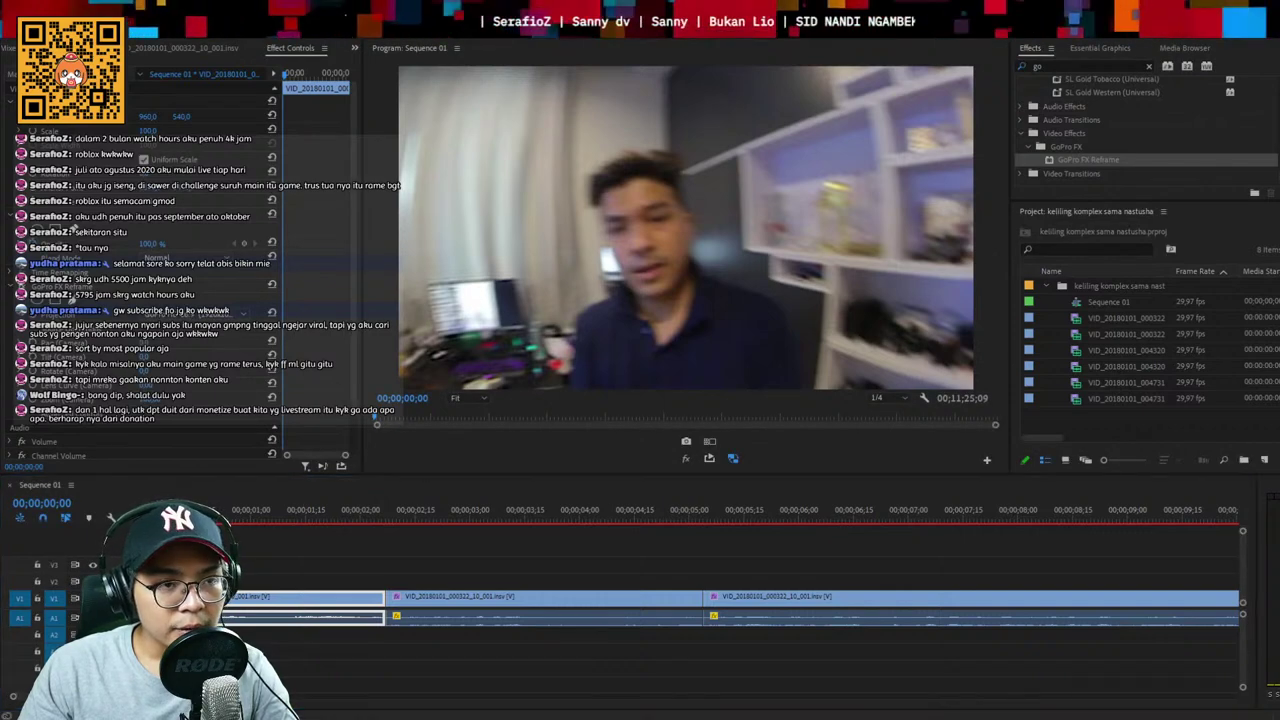
key(Return)
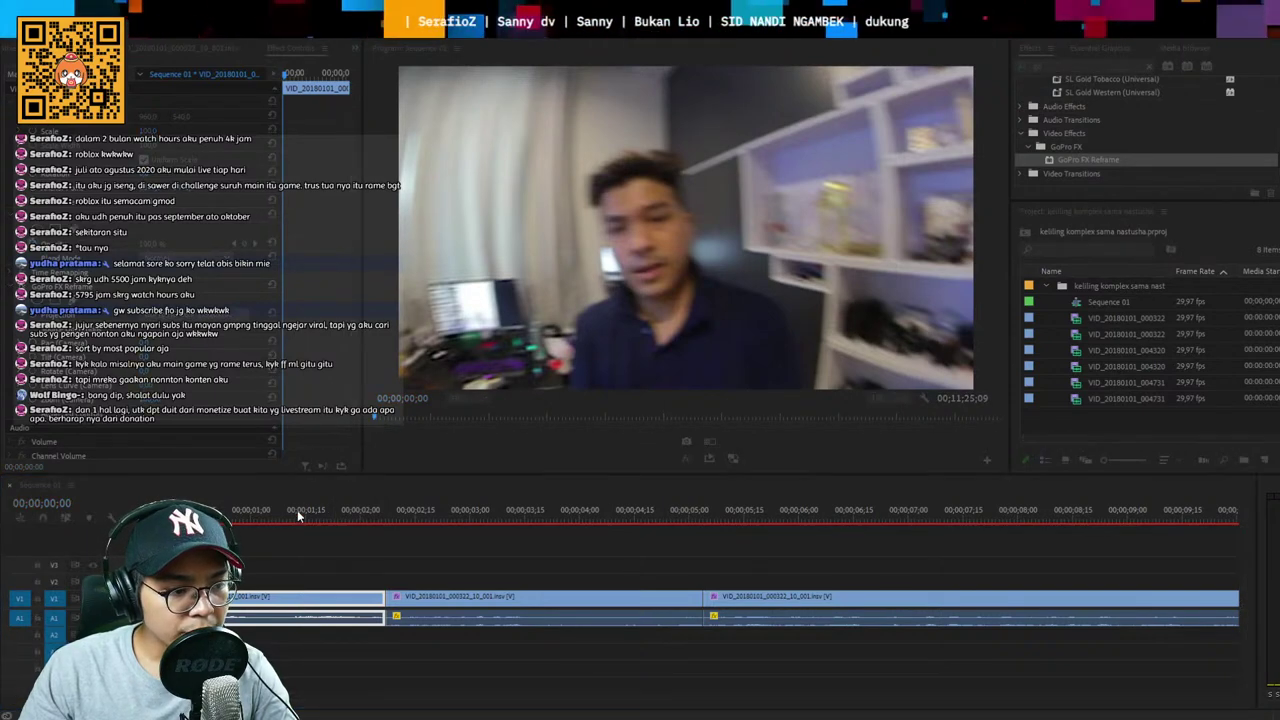
click(288, 506)
click(253, 510)
drag(253, 511, 138, 511)
click(386, 558)
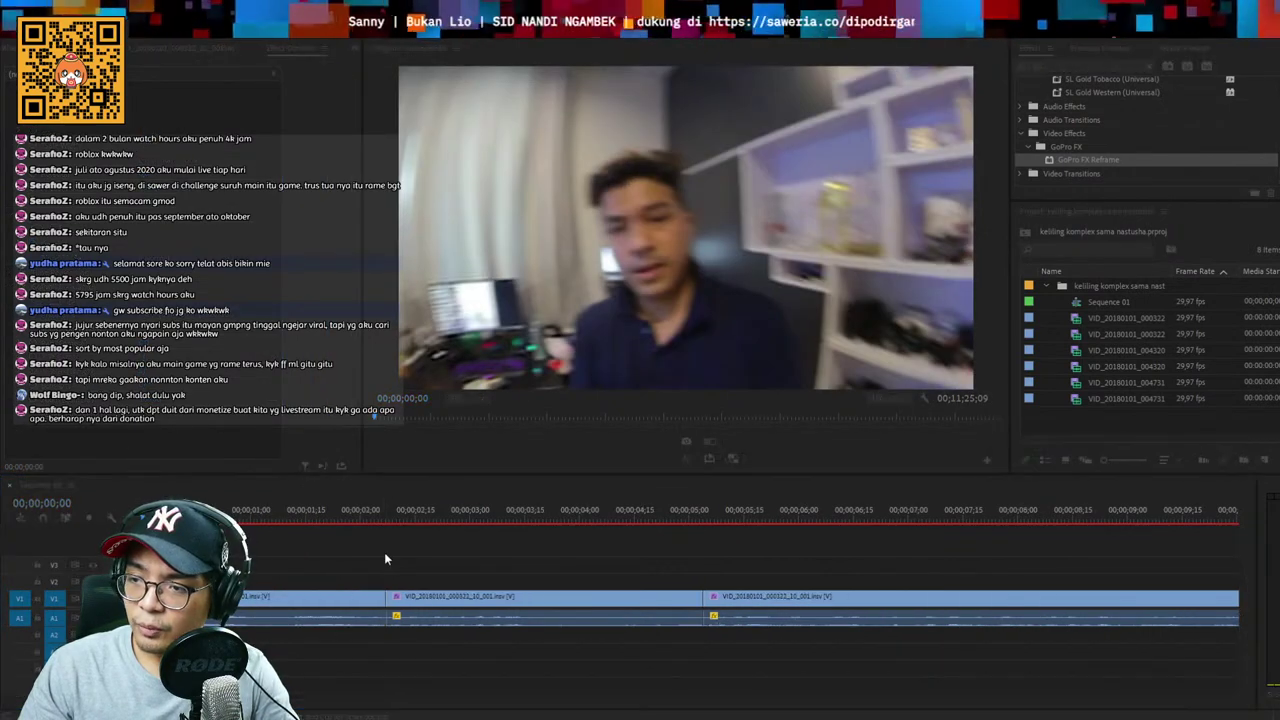
click(384, 559)
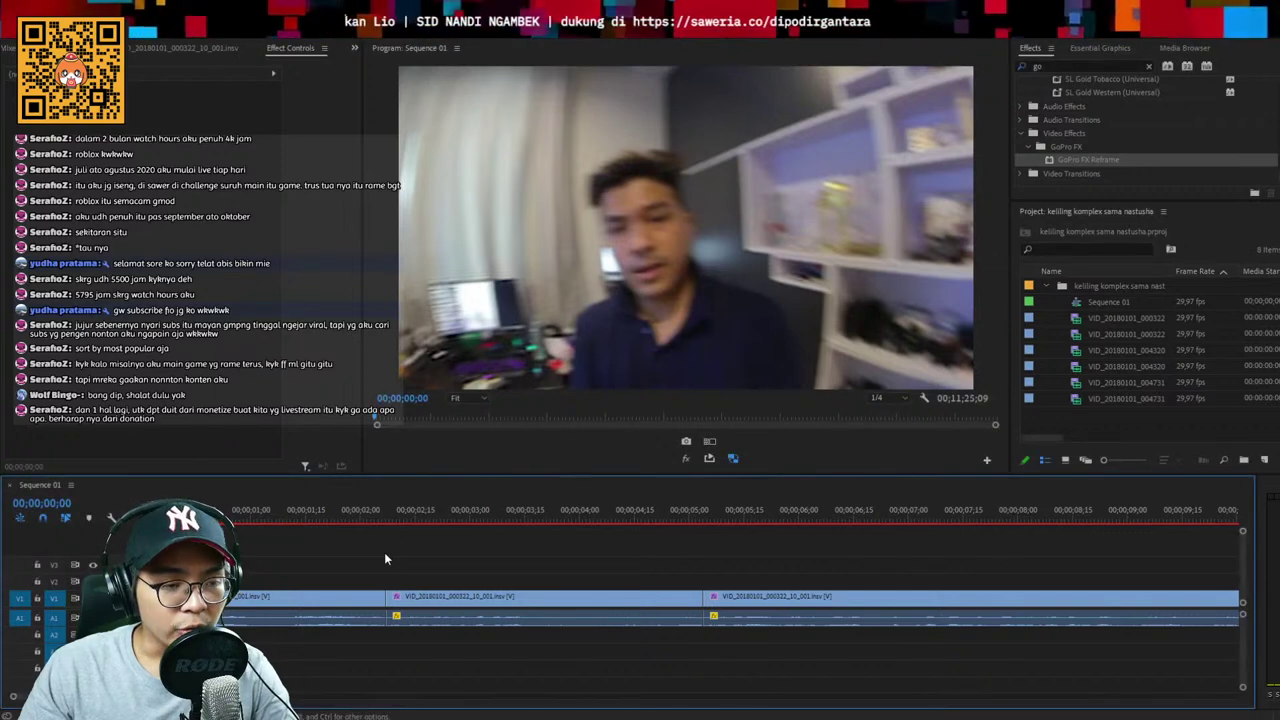
Show more of the Sequence 01 timeline and preview the second clip at 00;00;04;12
key(minus)
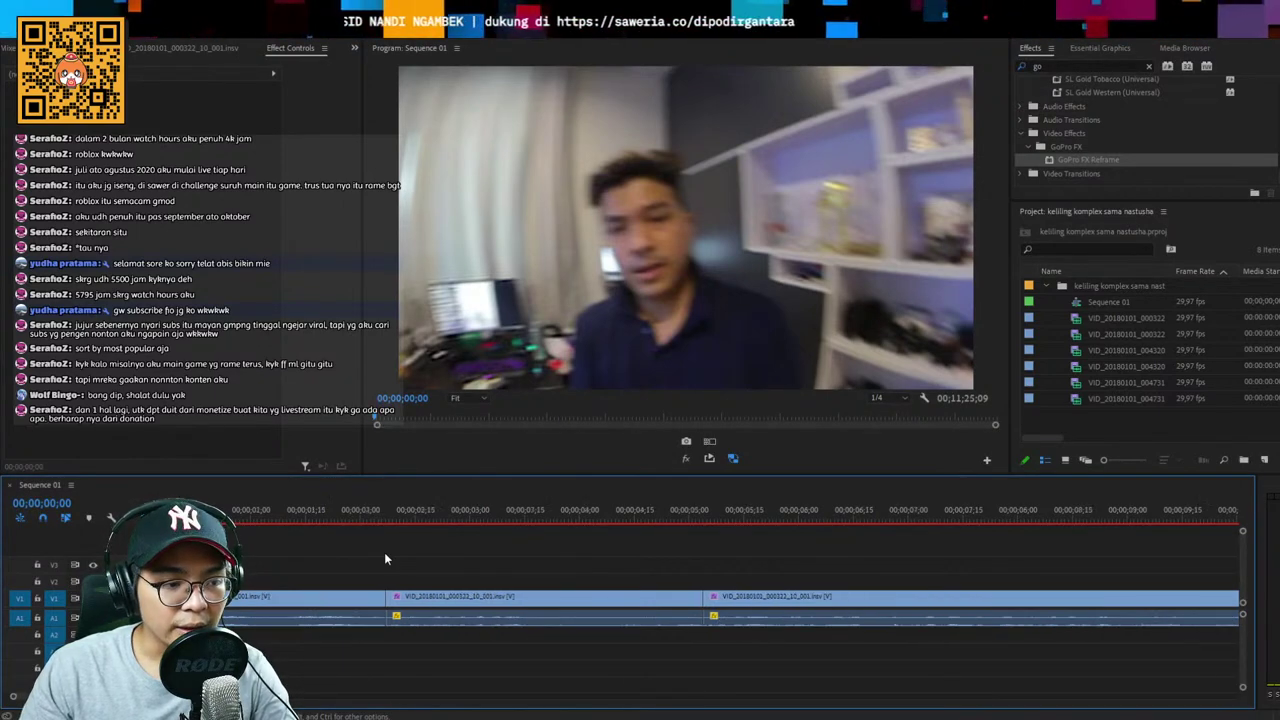
key(minus)
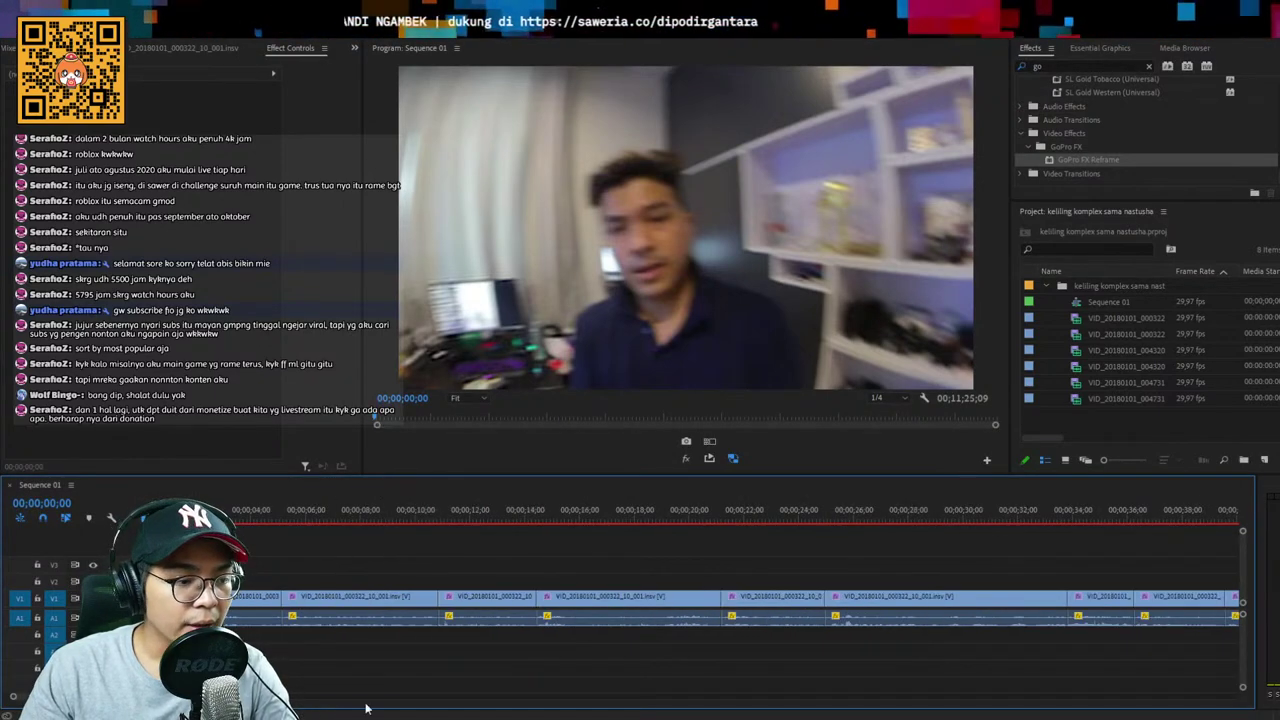
click(261, 524)
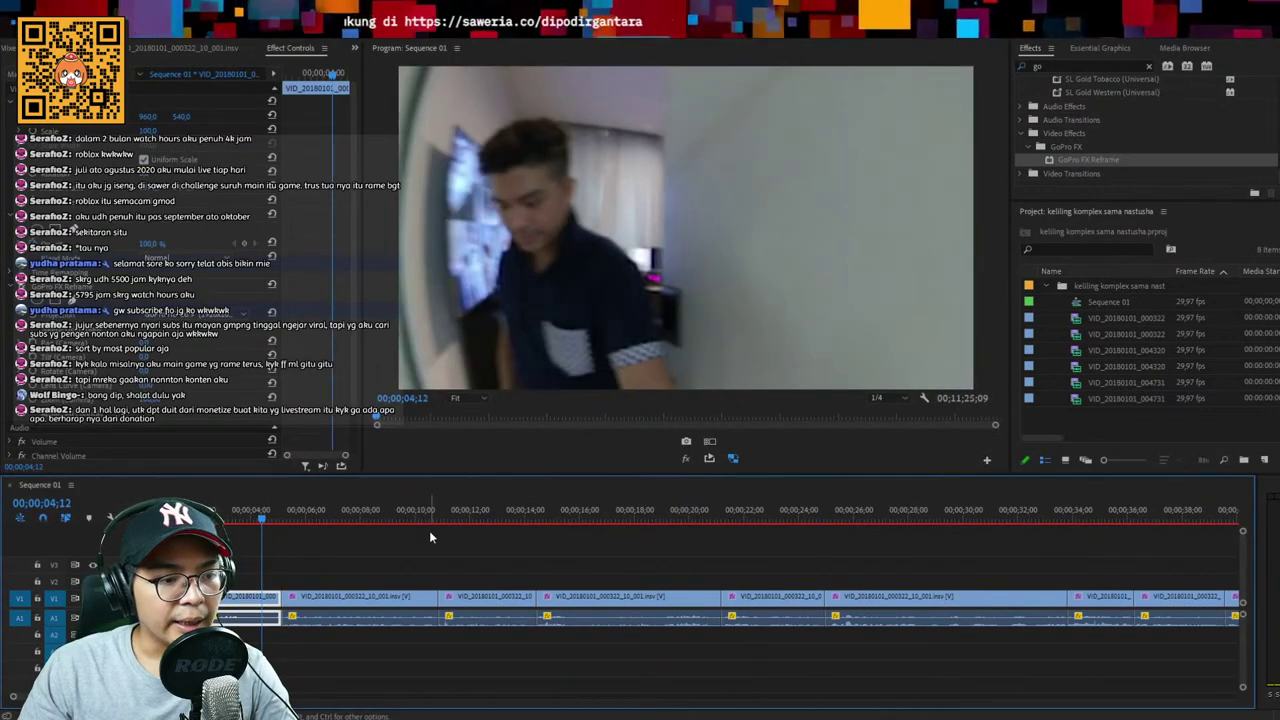
Preview the first clip at 00;00;01;05 and the start of the third clip at 00;00;05;04, and return the playhead to the start
key(equal)
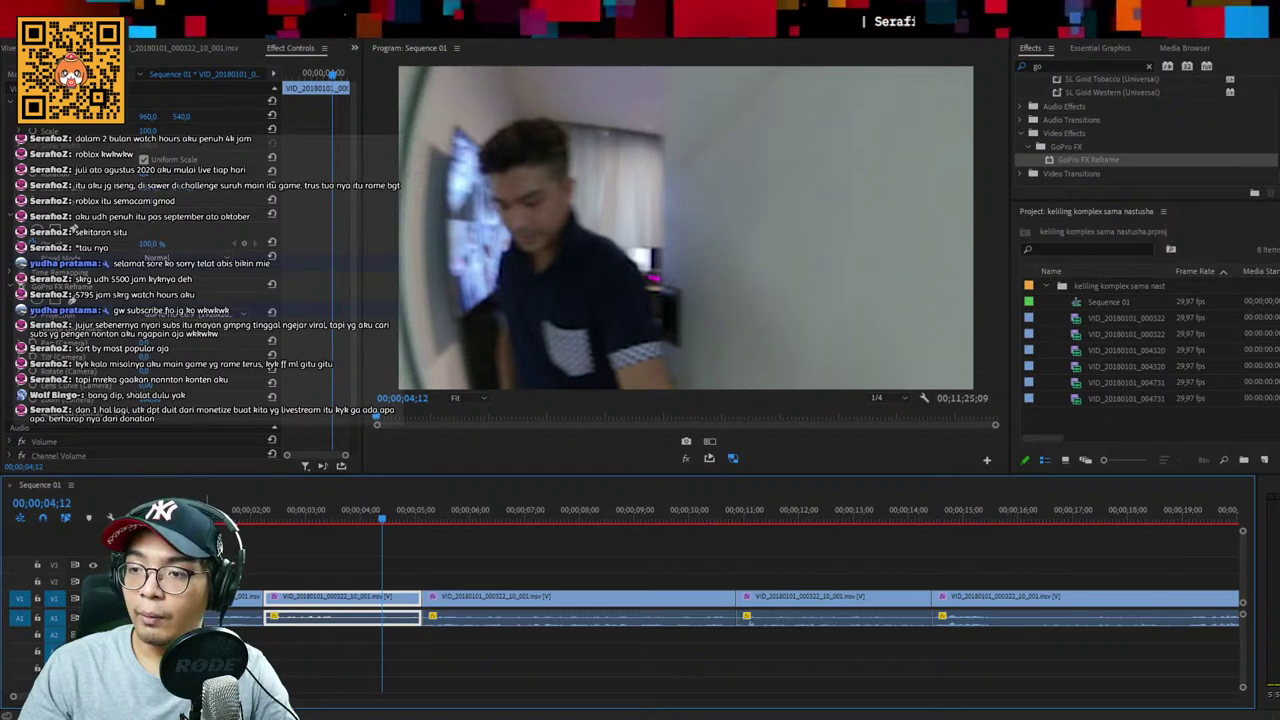
click(205, 514)
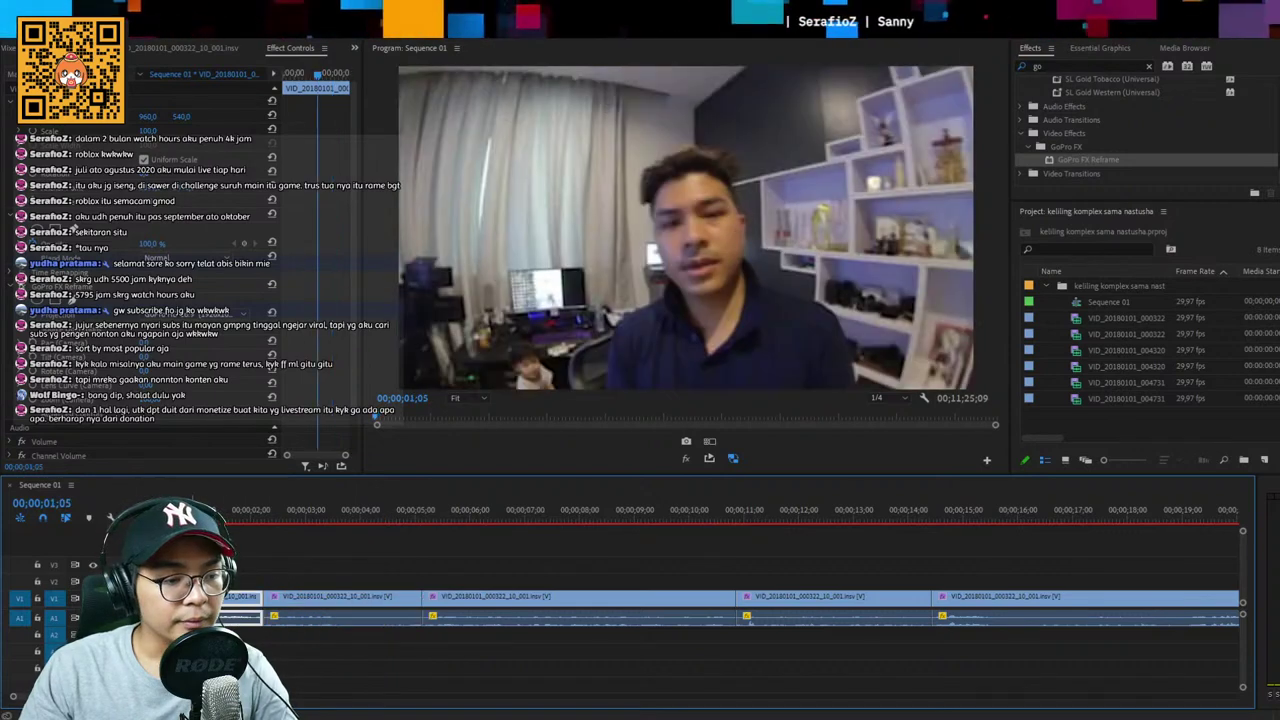
key(Home)
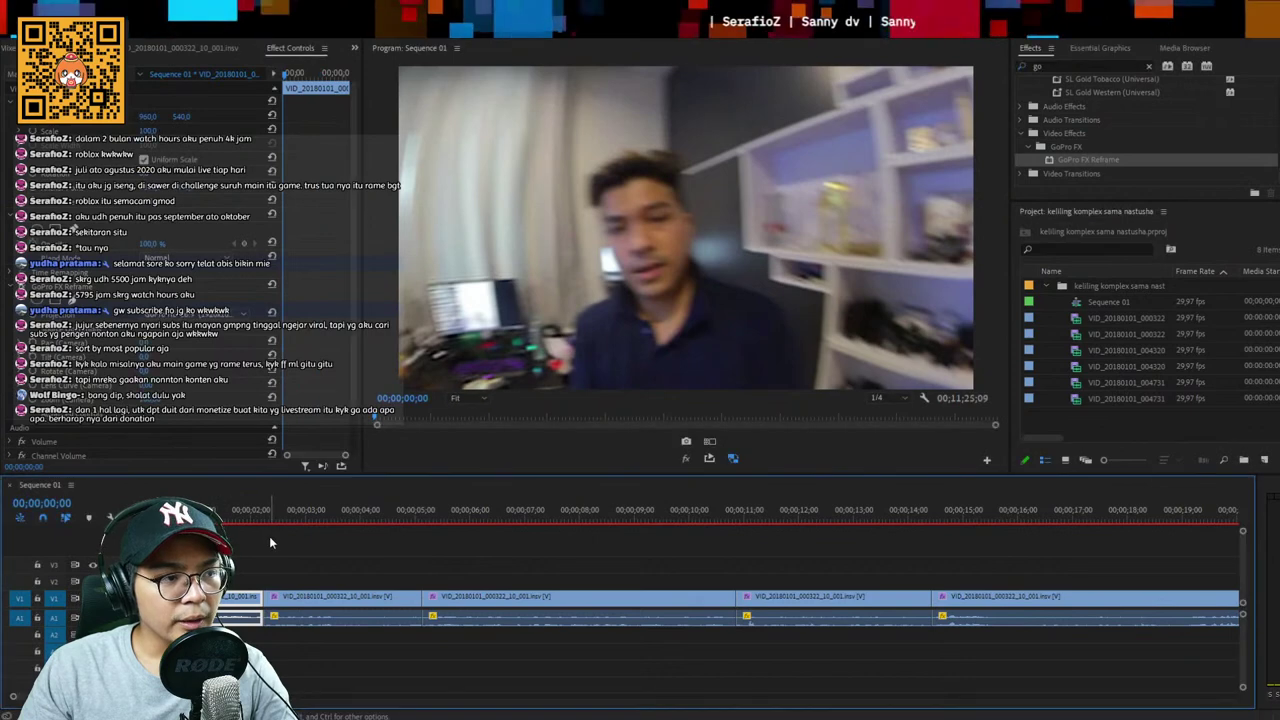
key(minus)
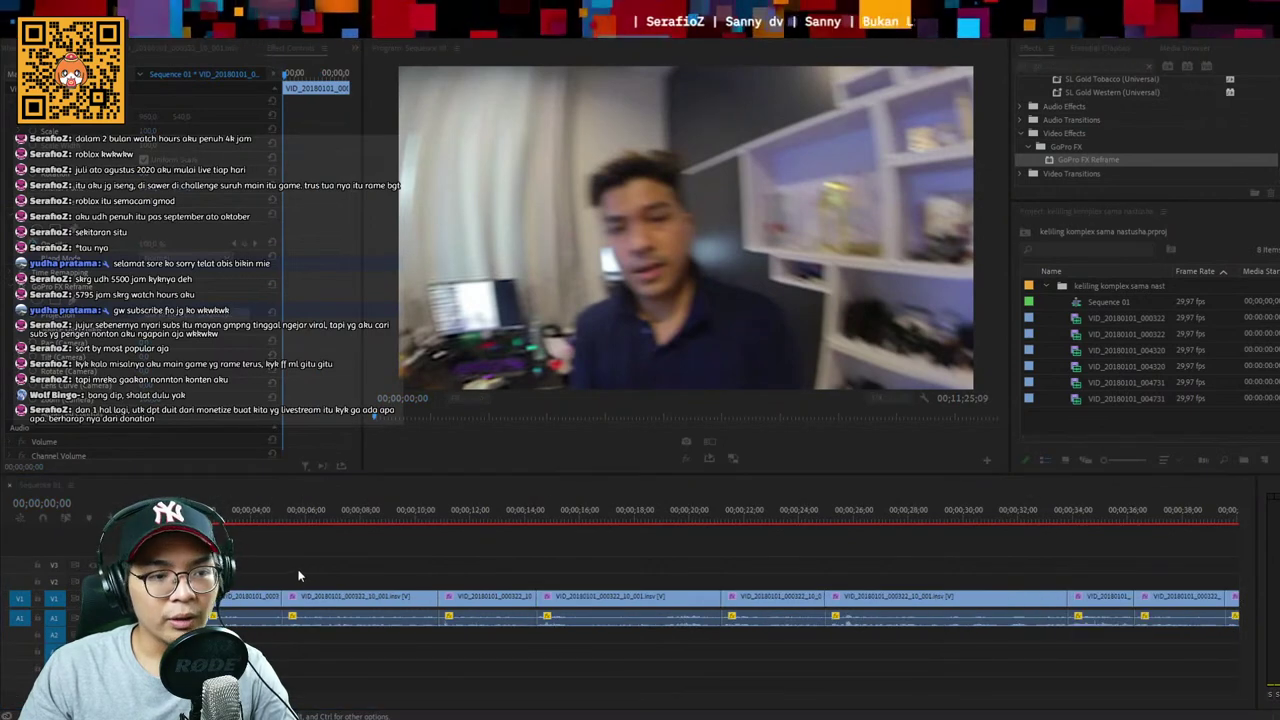
key(Down)
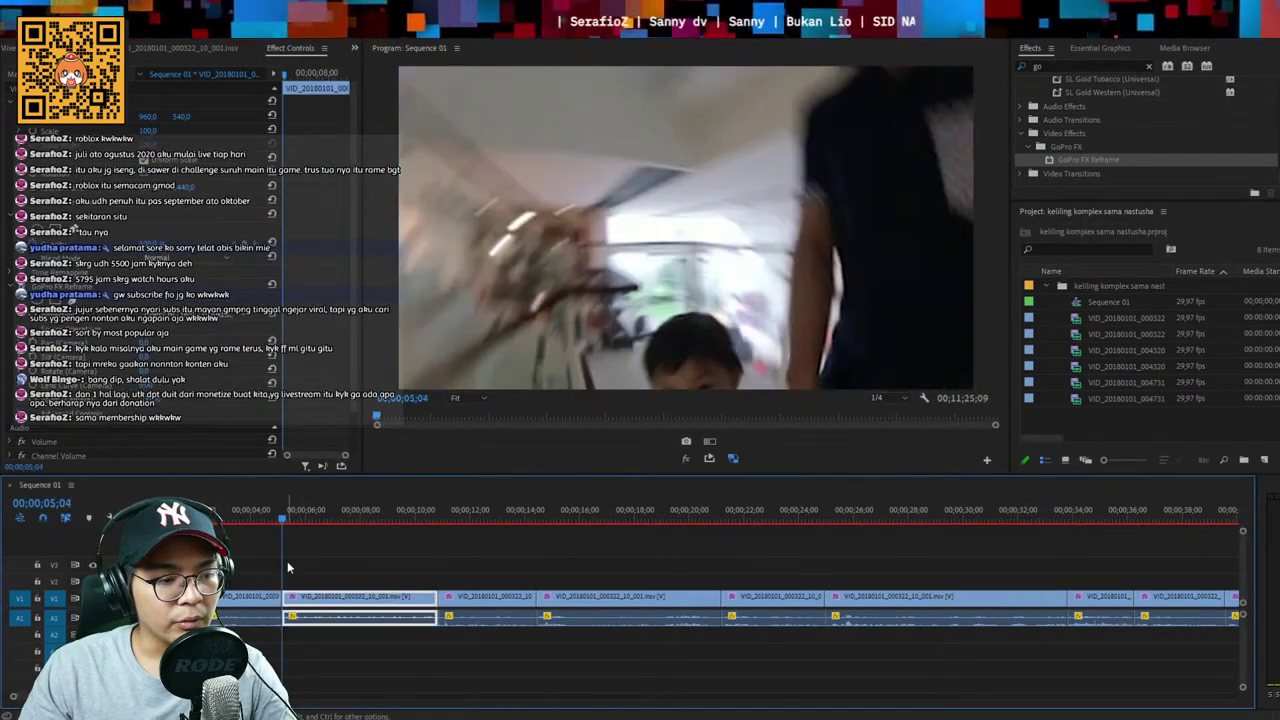
key(Home)
key(equal)
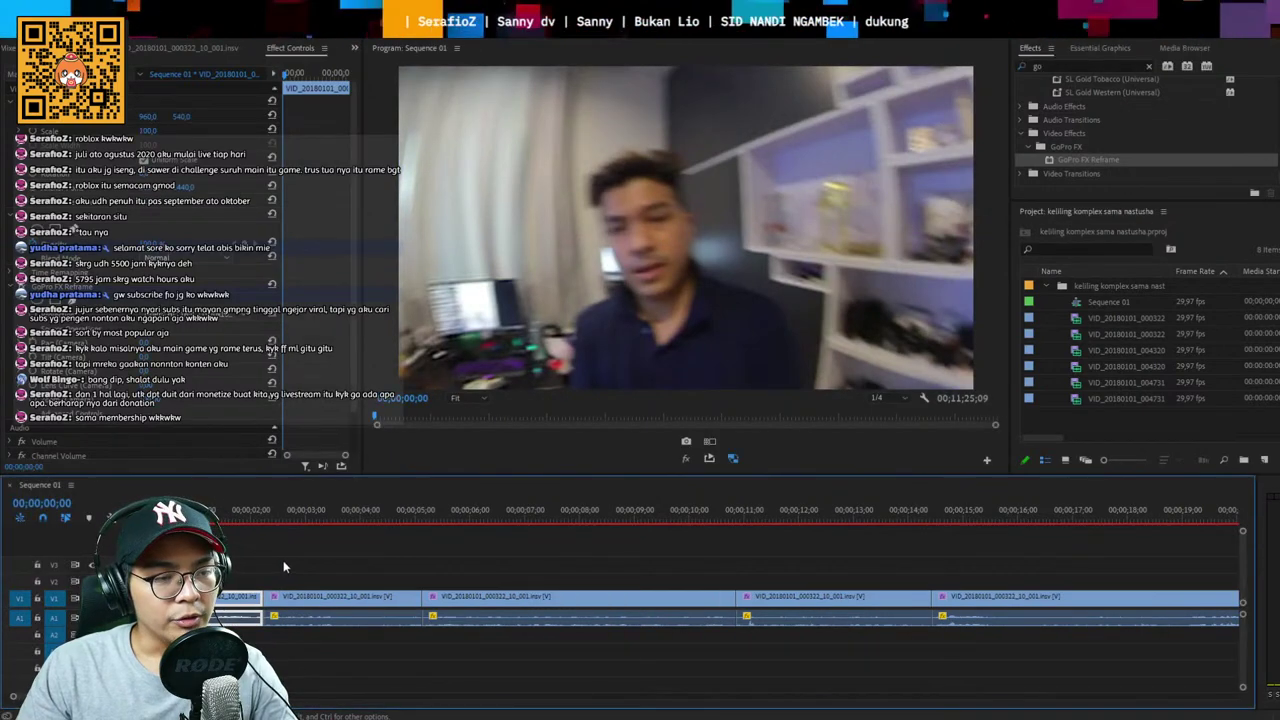
Play the opening, preview frames at 00;00;08;21 and 00;00;13;08, and return to the beginning of Sequence 01
key(space)
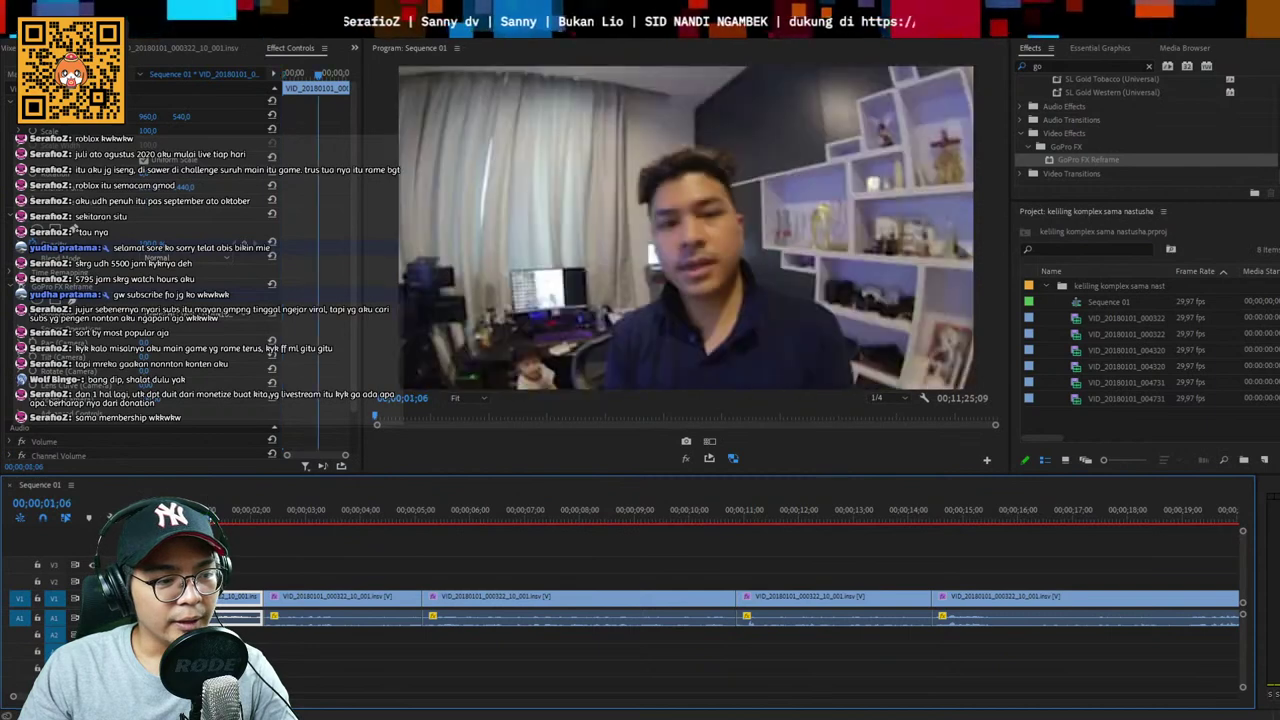
click(620, 517)
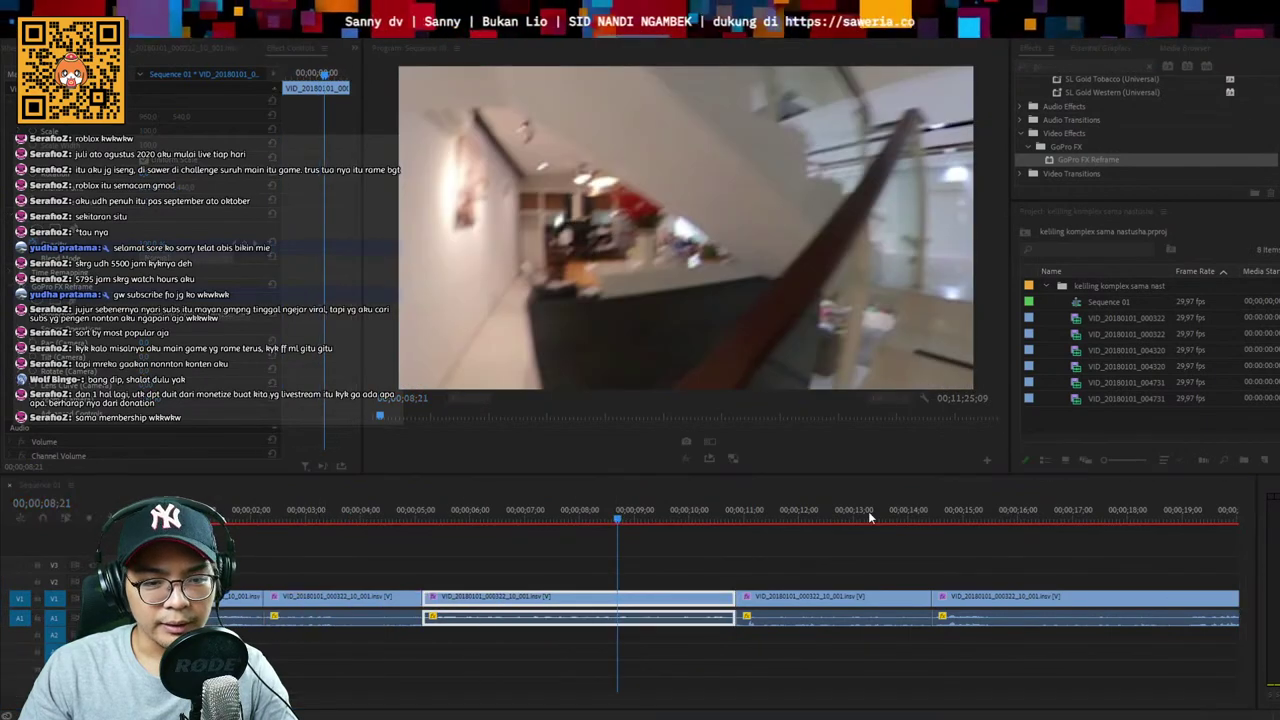
click(868, 512)
key(minus)
key(minus)
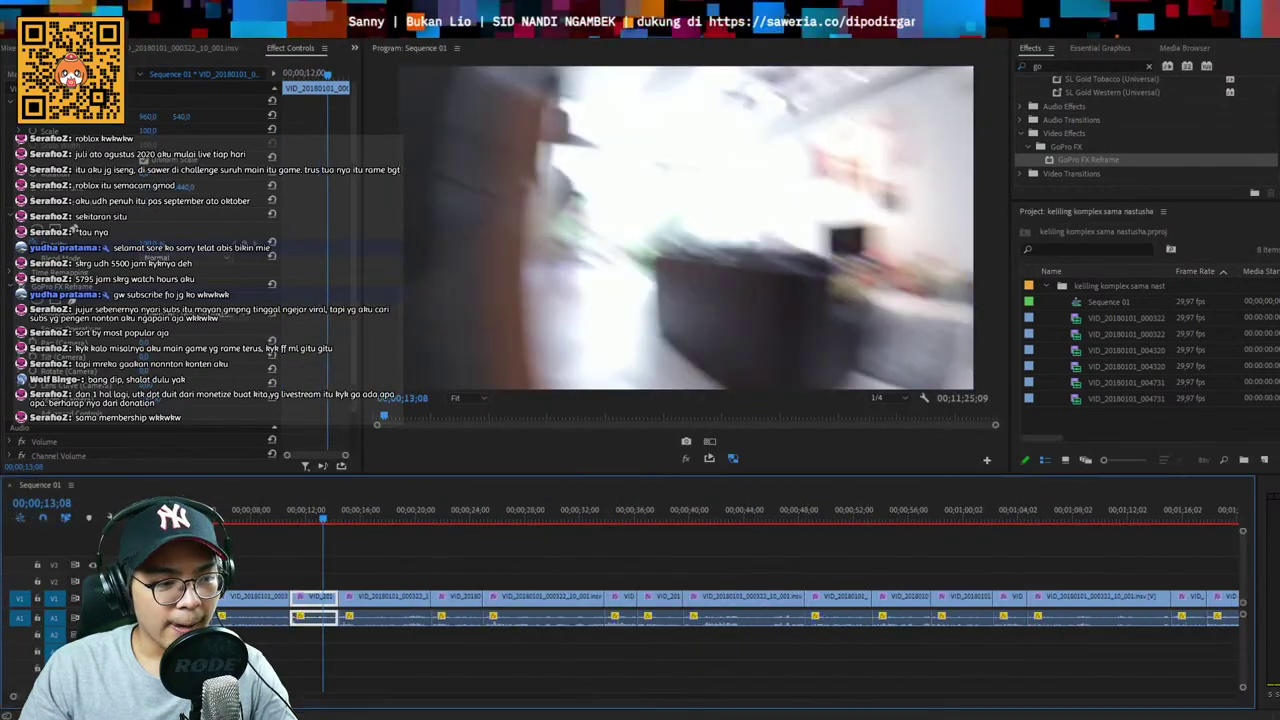
key(Home)
key(equal)
key(equal)
key(equal)
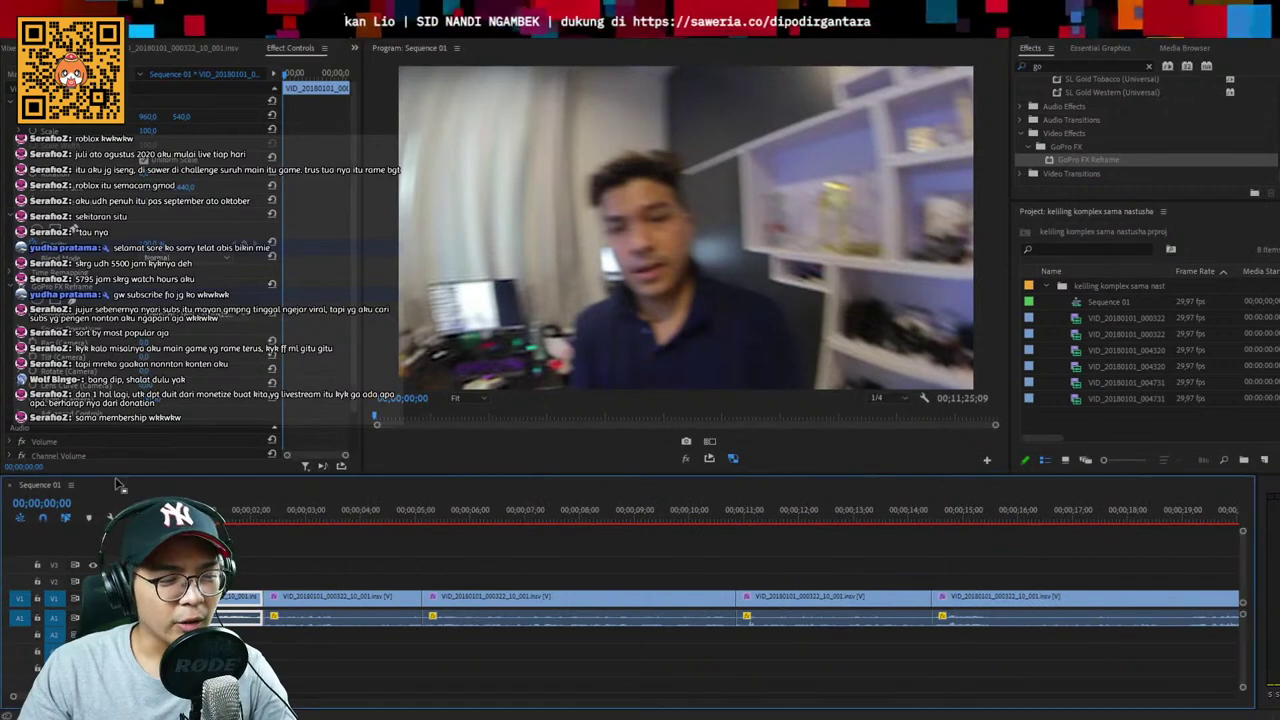
key(equal)
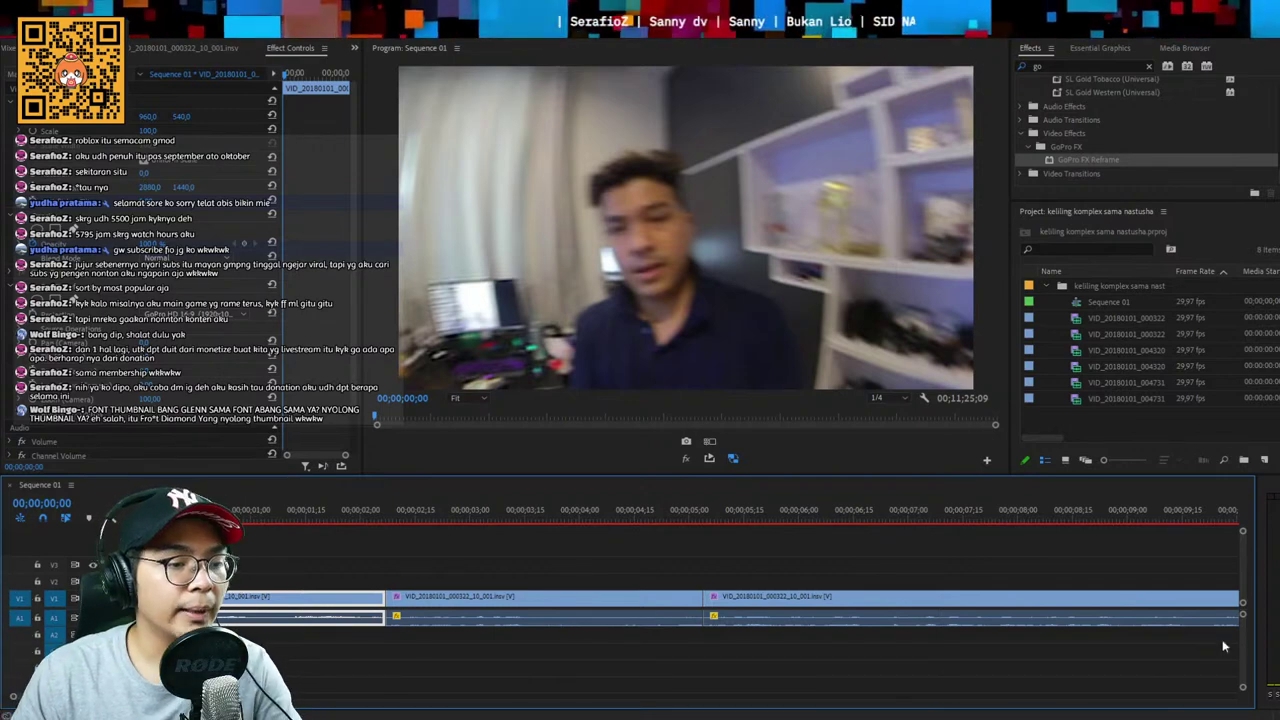
Save the project and preview the first clip up to 00;00;01;08, returning the playhead to the sequence start
key(ctrl+s)
click(378, 543)
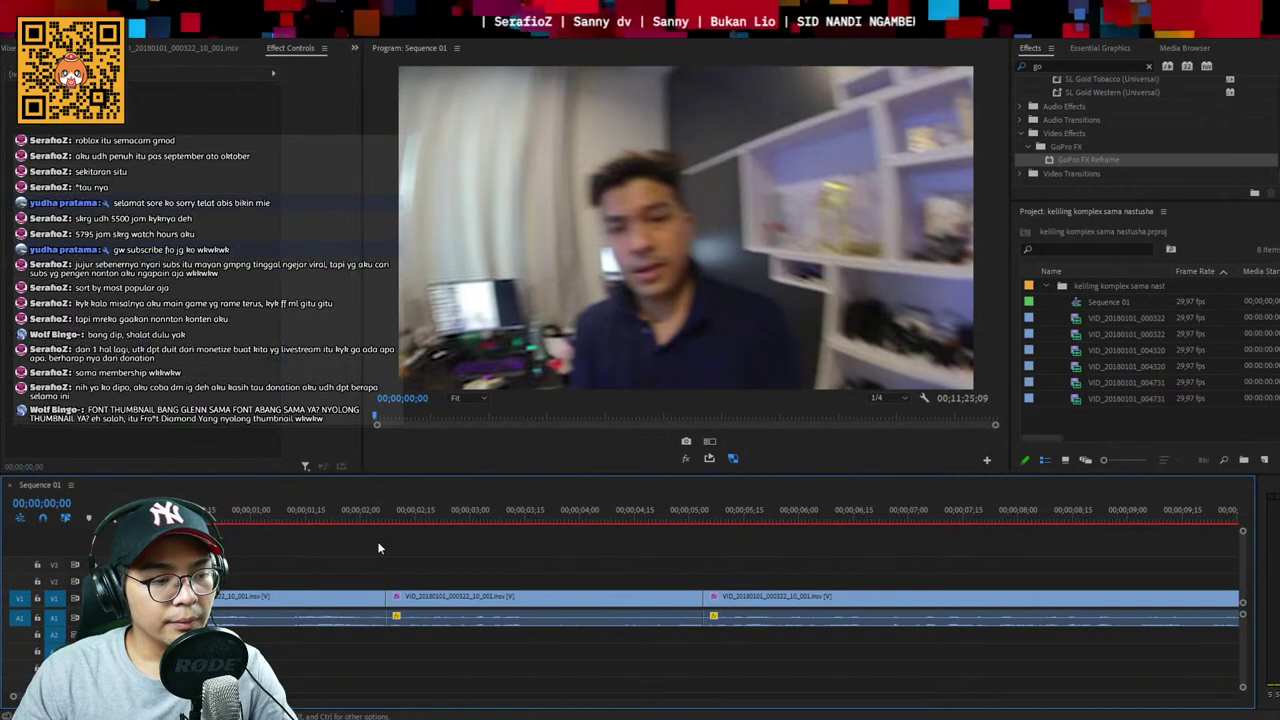
key(ctrl+s)
key(space)
key(ctrl+s)
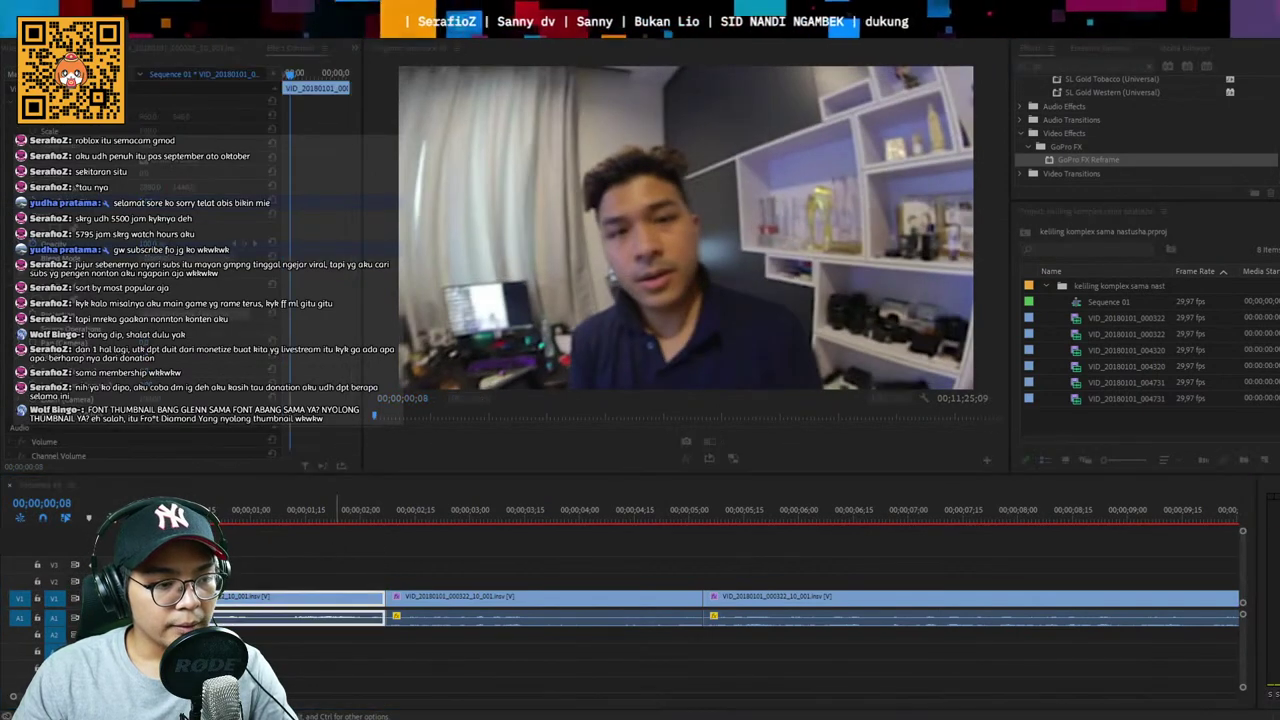
click(281, 522)
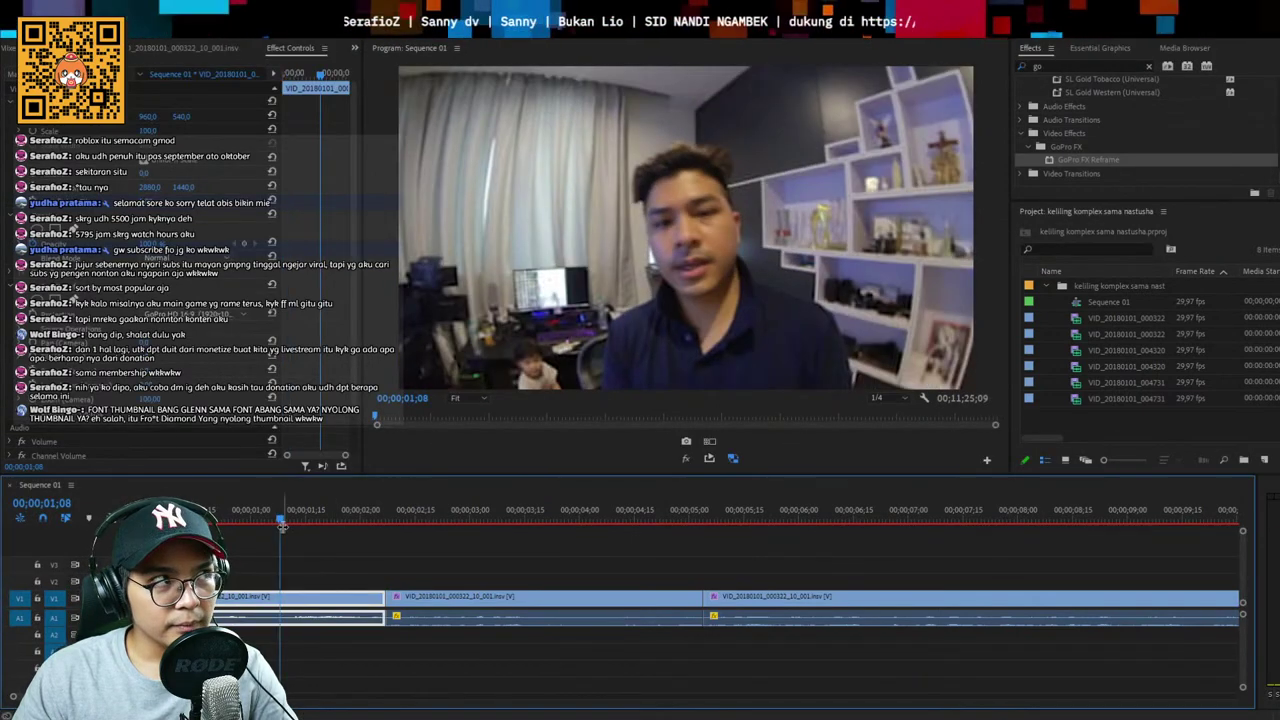
key(Return)
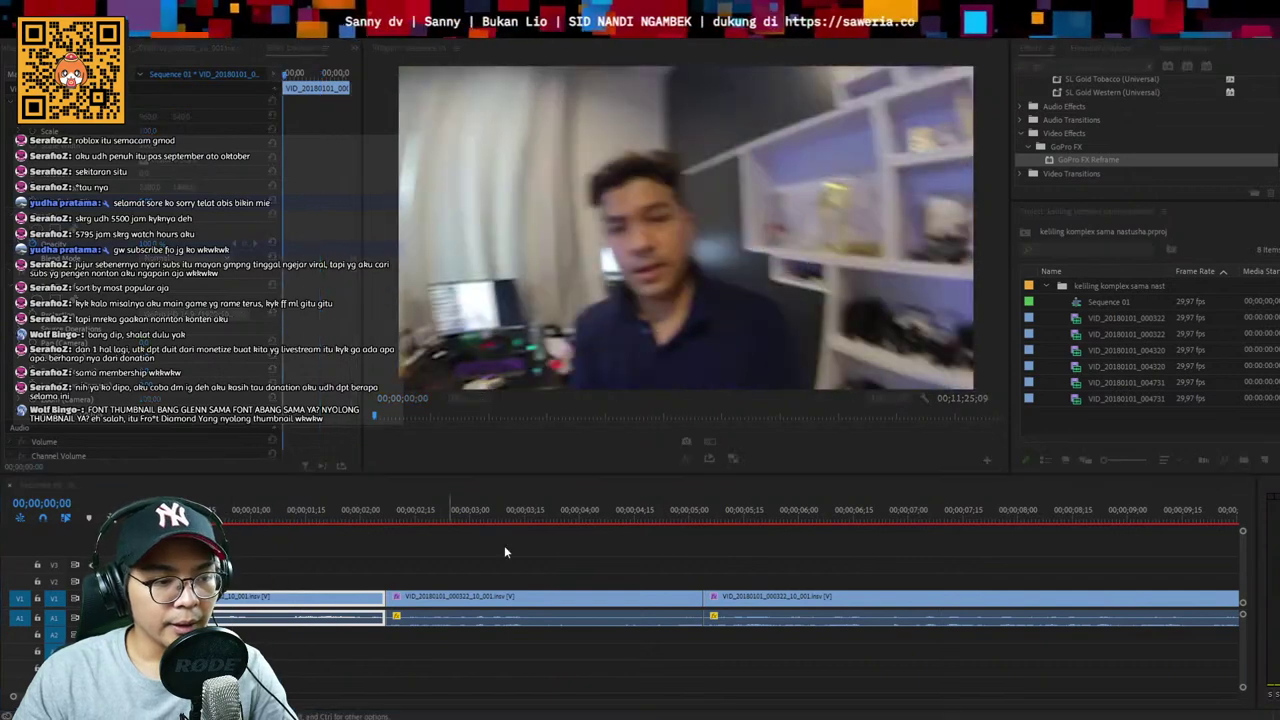
Show nearly the whole of Sequence 01 in the timeline and save the project
key(minus)
key(minus)
key(minus)
key(ctrl+s)
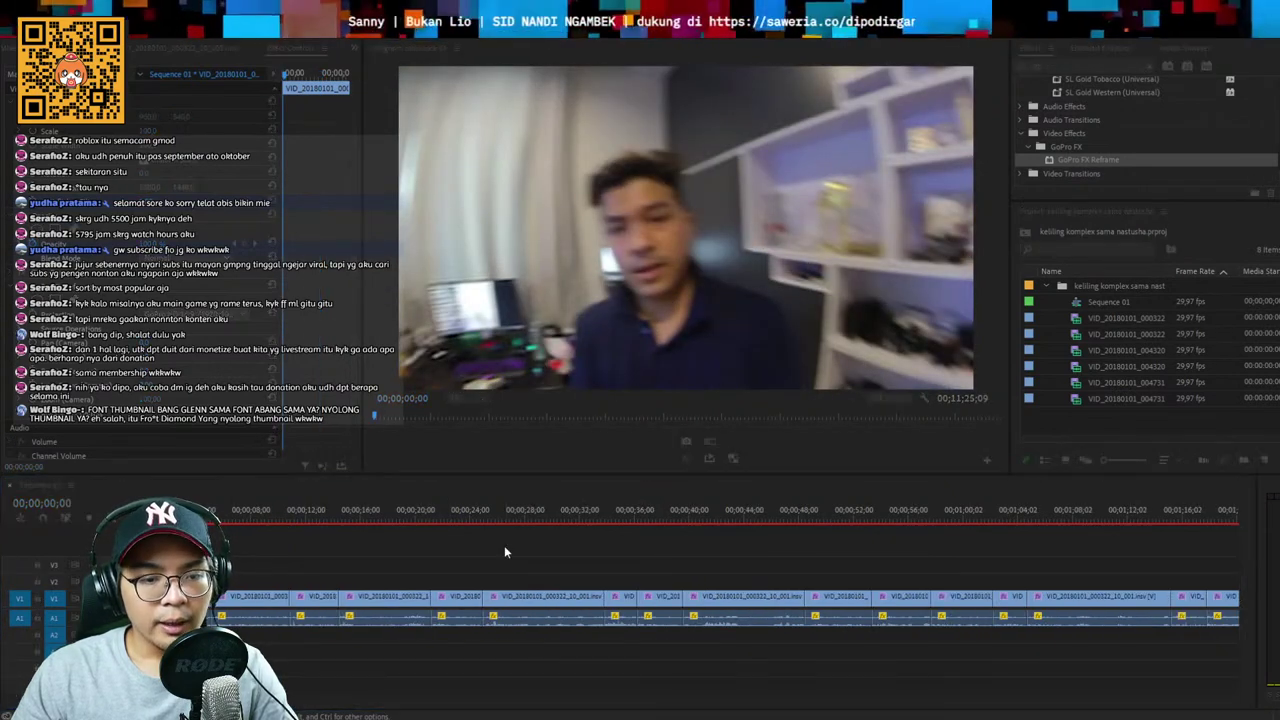
key(minus)
key(minus)
key(minus)
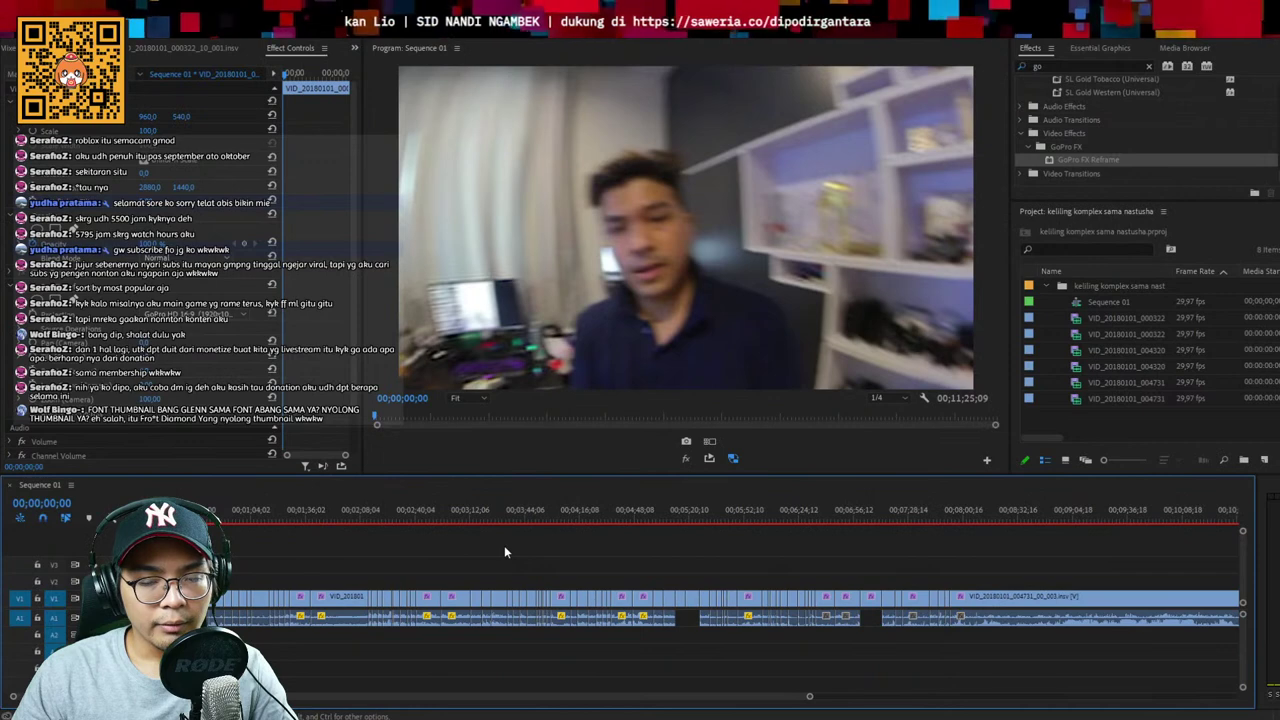
key(ctrl+s)
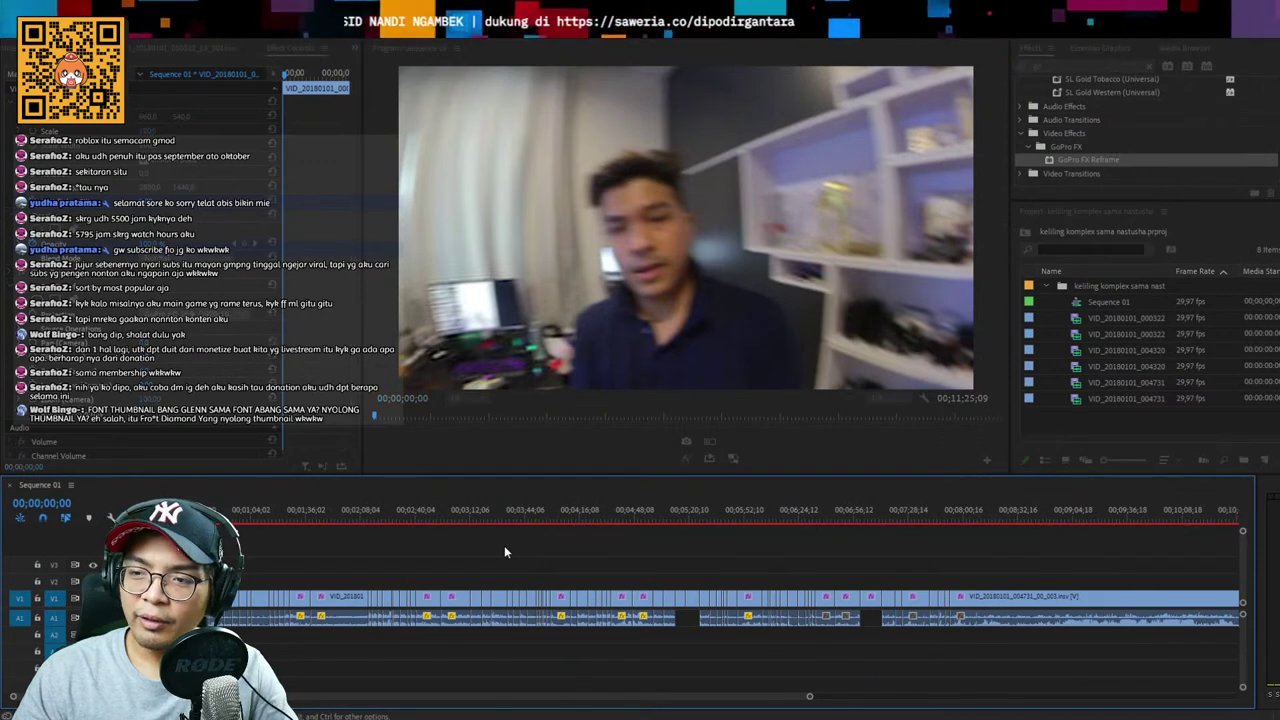
Play Sequence 01 from the start and stop just inside the second clip at 00;00;02;11
key(equal)
key(equal)
key(equal)
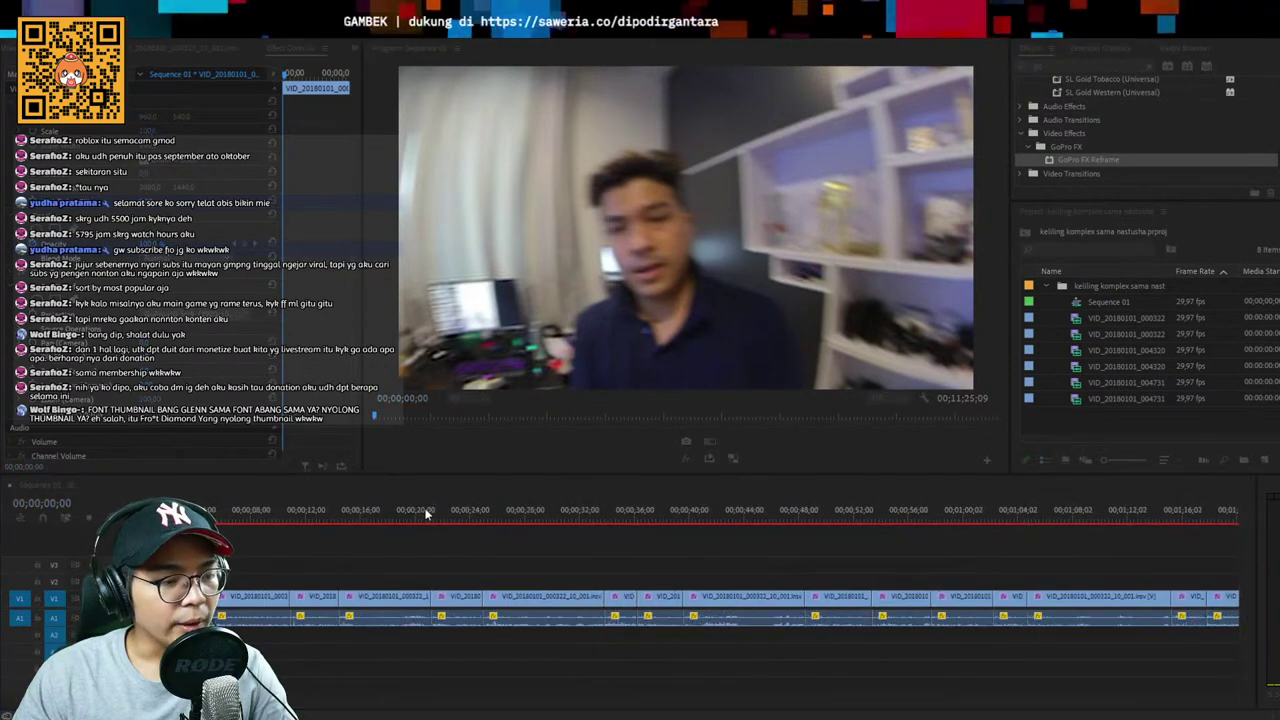
key(space)
key(equal)
key(equal)
key(equal)
key(space)
key(minus)
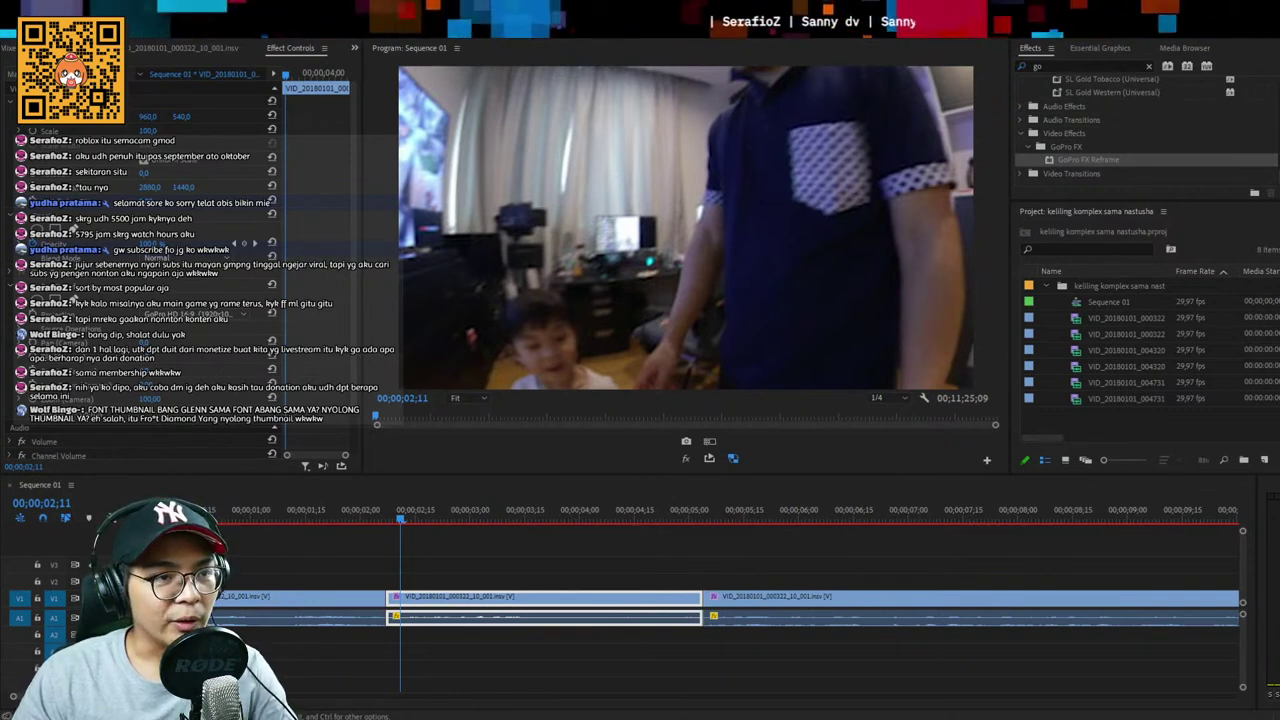
Add the ES_Up Up Up music file to audio track A2 at the start of Sequence 01 and save the project
click(408, 32)
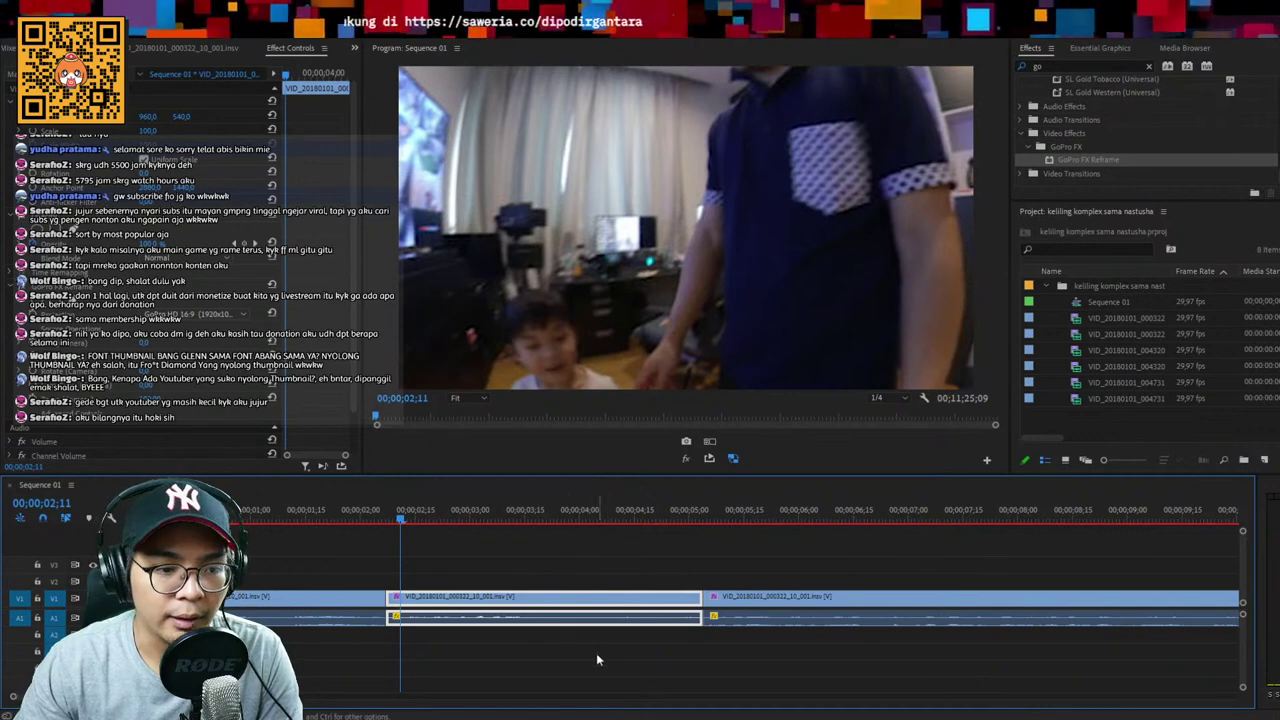
click(523, 563)
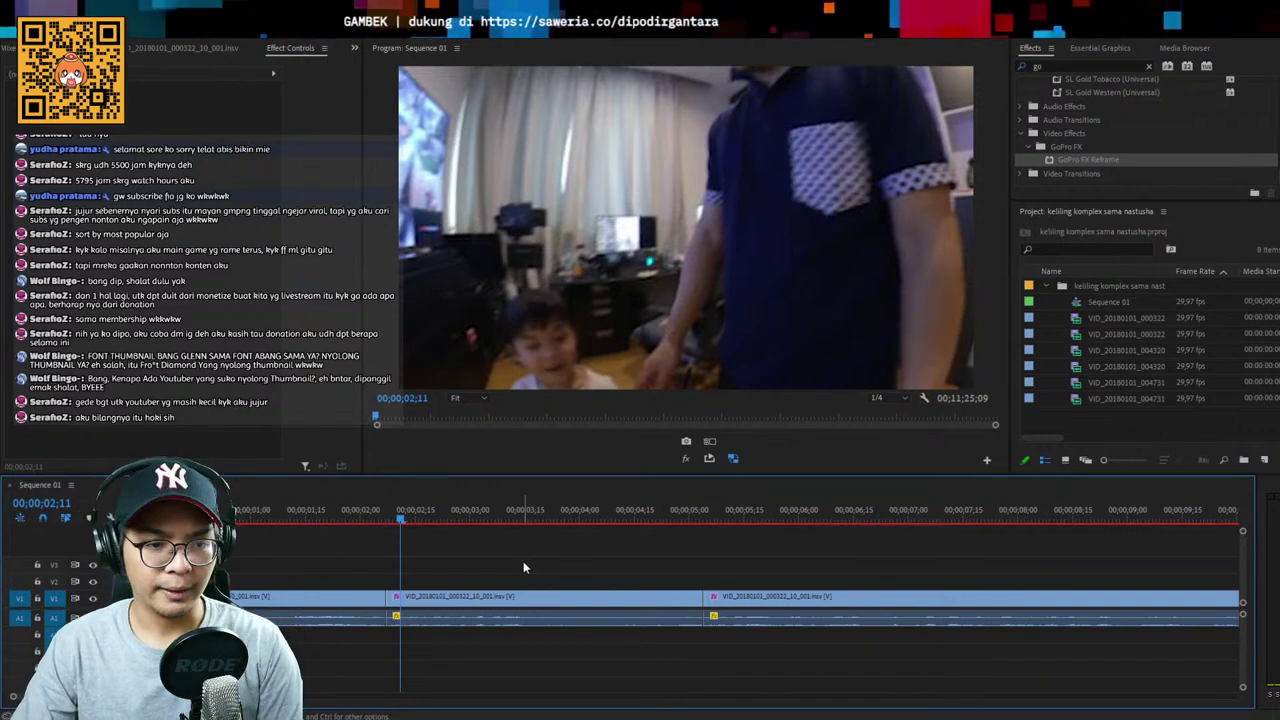
key(Up)
key(d)
key(Up)
key(d)
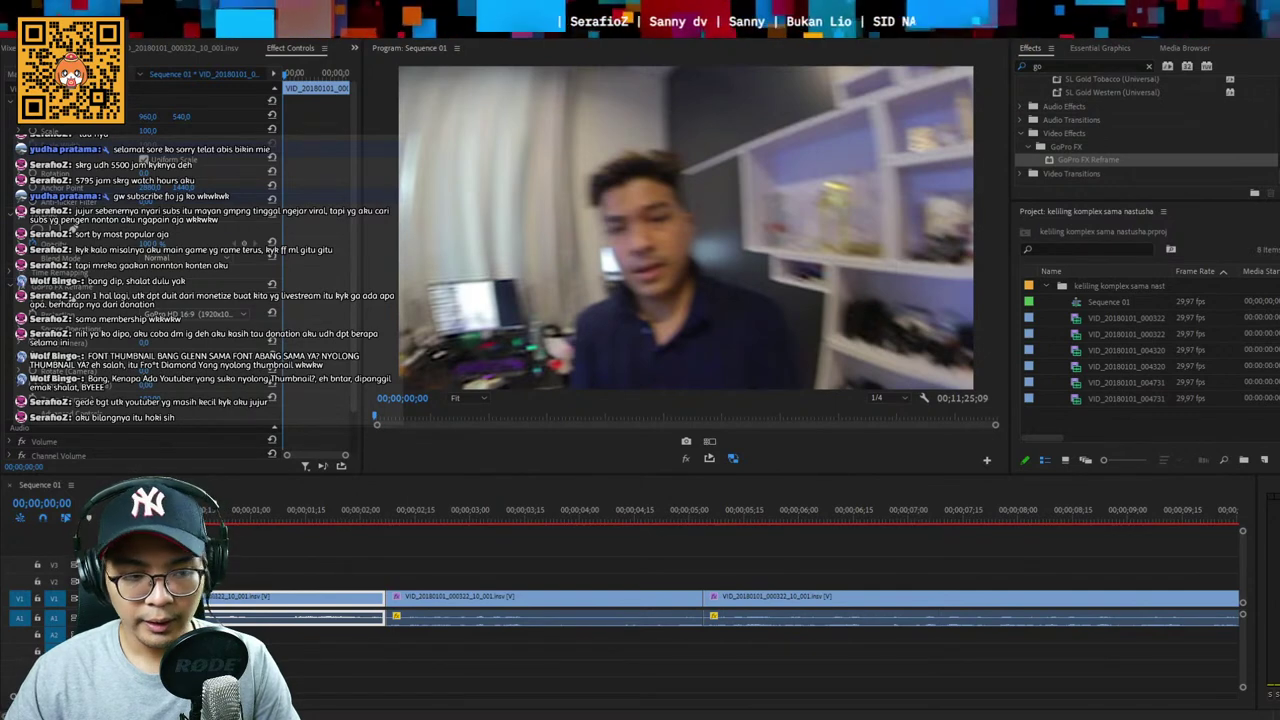
mouse_move(155, 620)
mouse_down()
mouse_move(155, 668)
mouse_move(155, 635)
mouse_up()
key(minus)
key(ctrl+s)
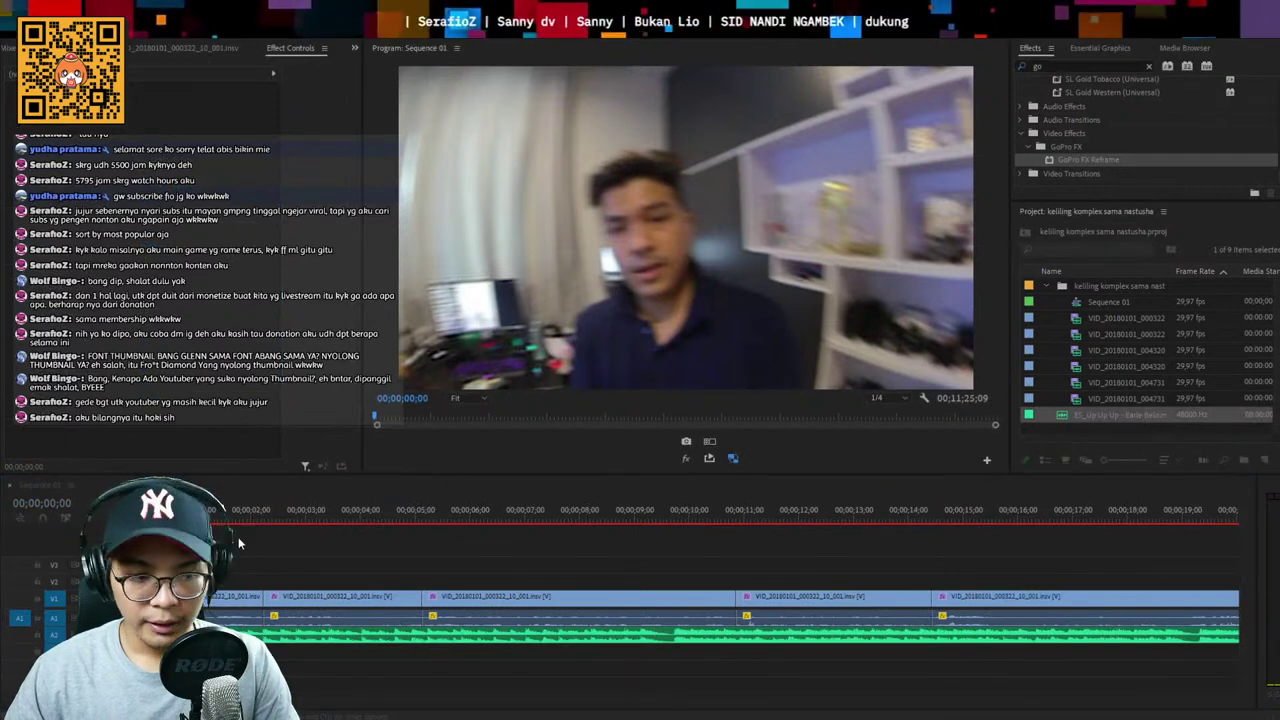
Lower the audio level of the ES_Up Up Up music clip on audio track A2
click(238, 636)
click(262, 662)
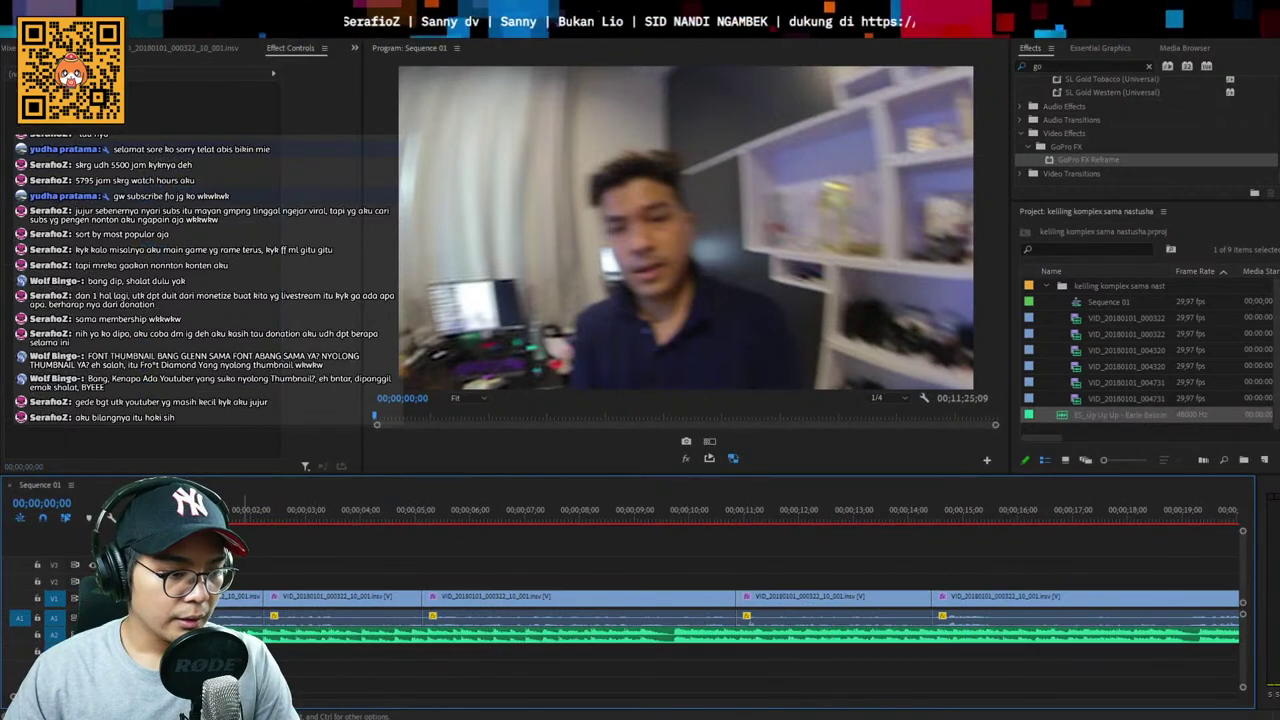
click(240, 636)
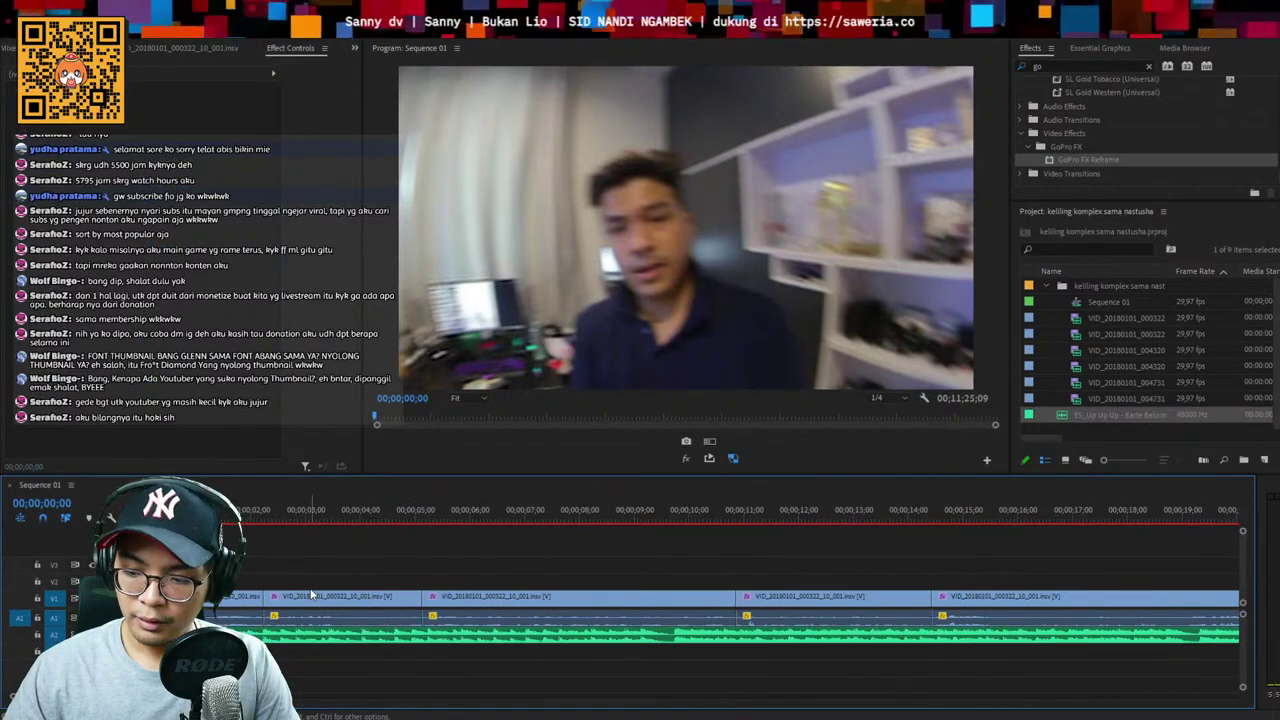
click(299, 622)
click(300, 631)
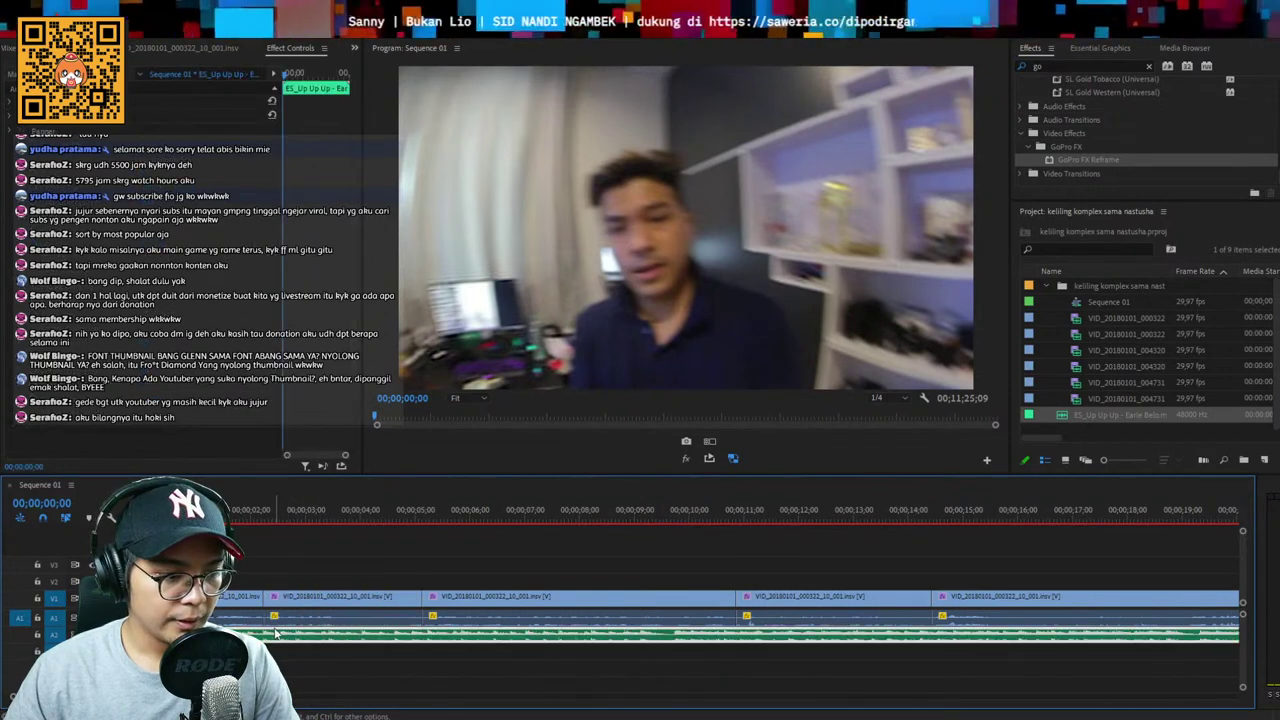
key(Return)
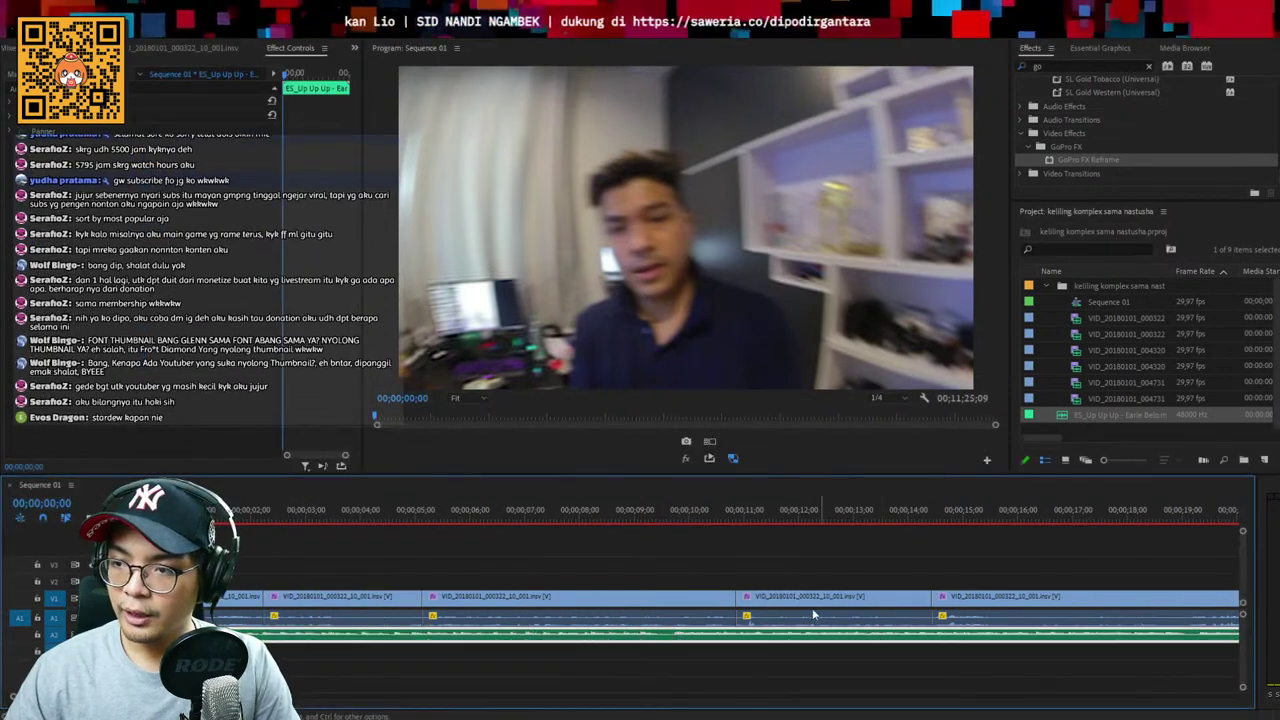
click(743, 580)
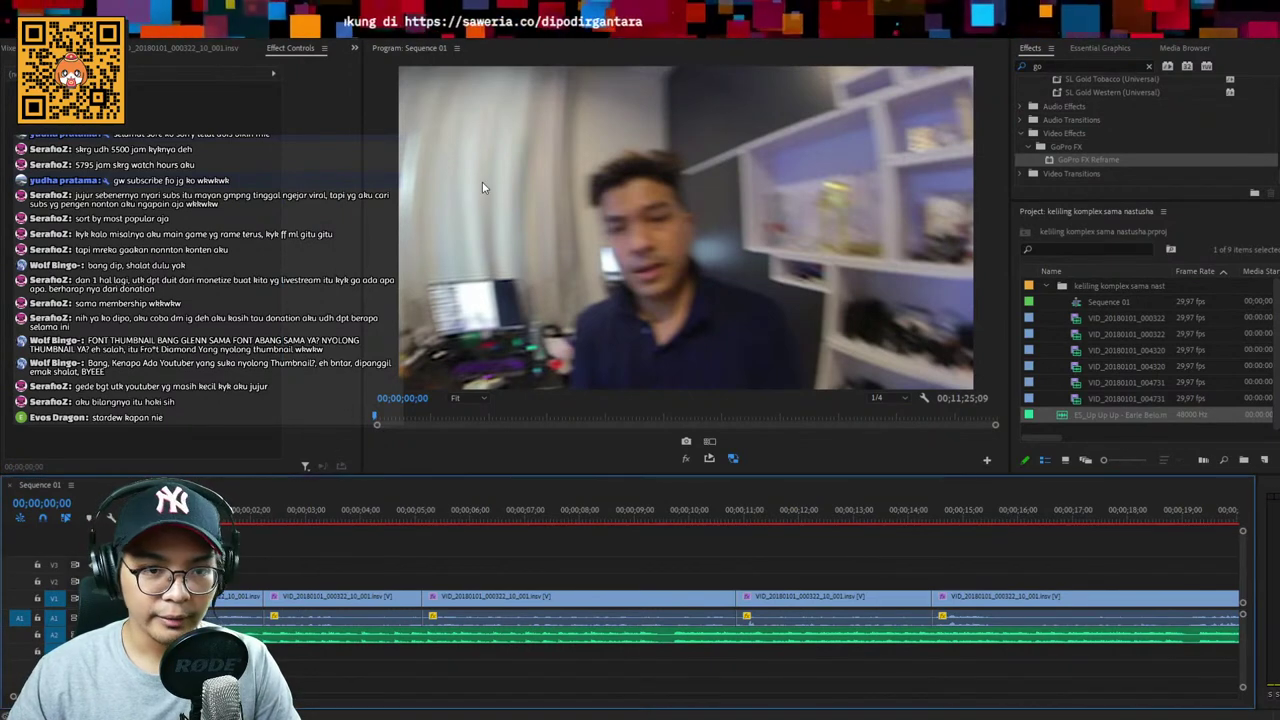
Preview the first clip with the music track at 00;00;01;04 and return the playhead to 00;00;00;00
key(alt+Tab)
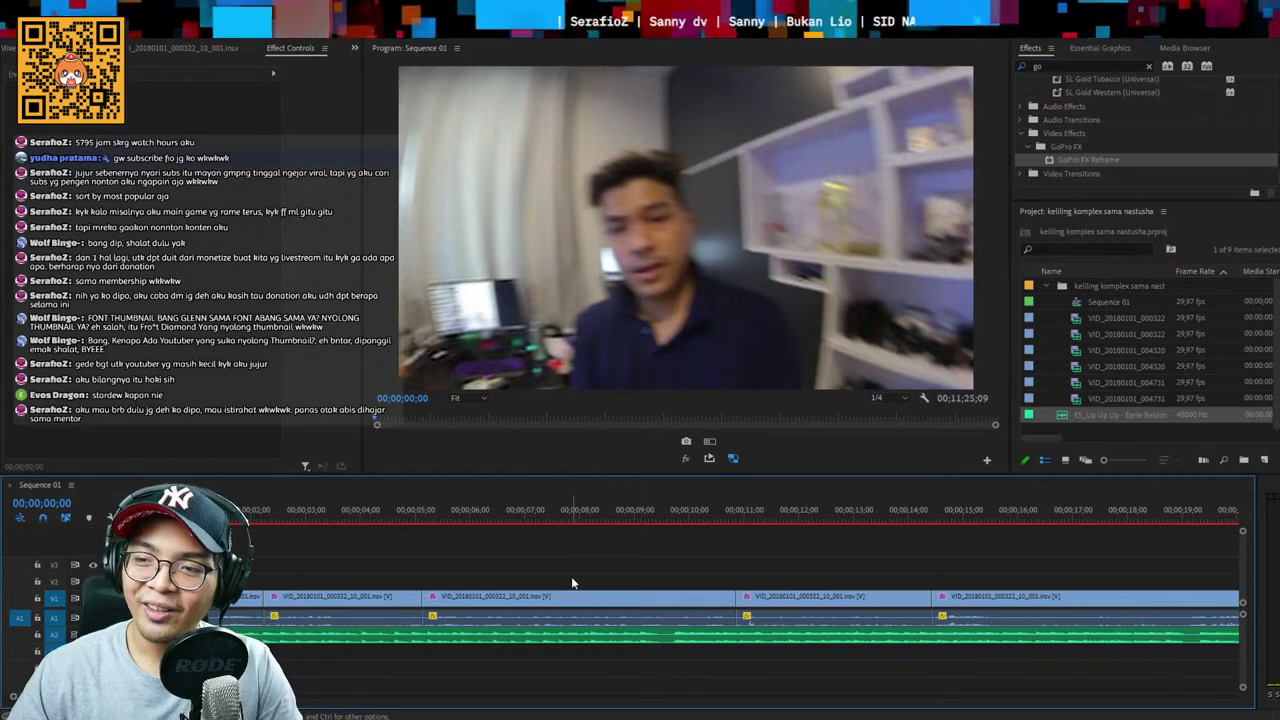
click(203, 510)
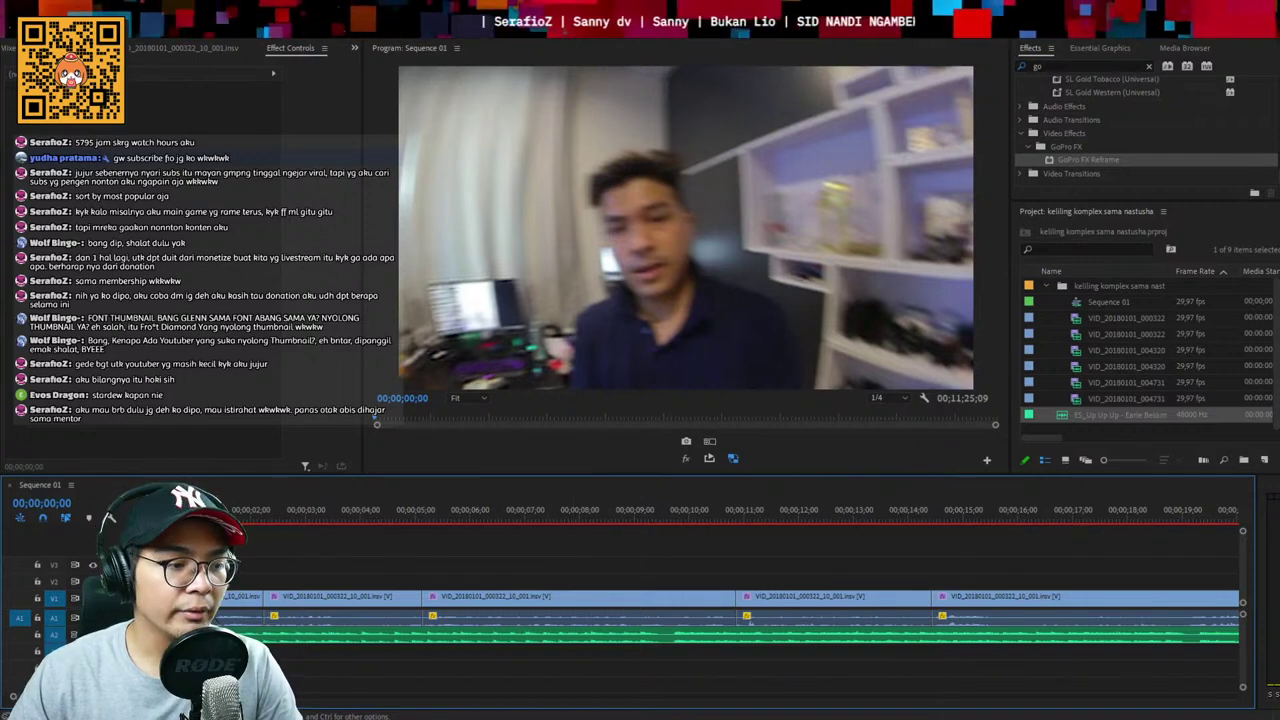
click(210, 598)
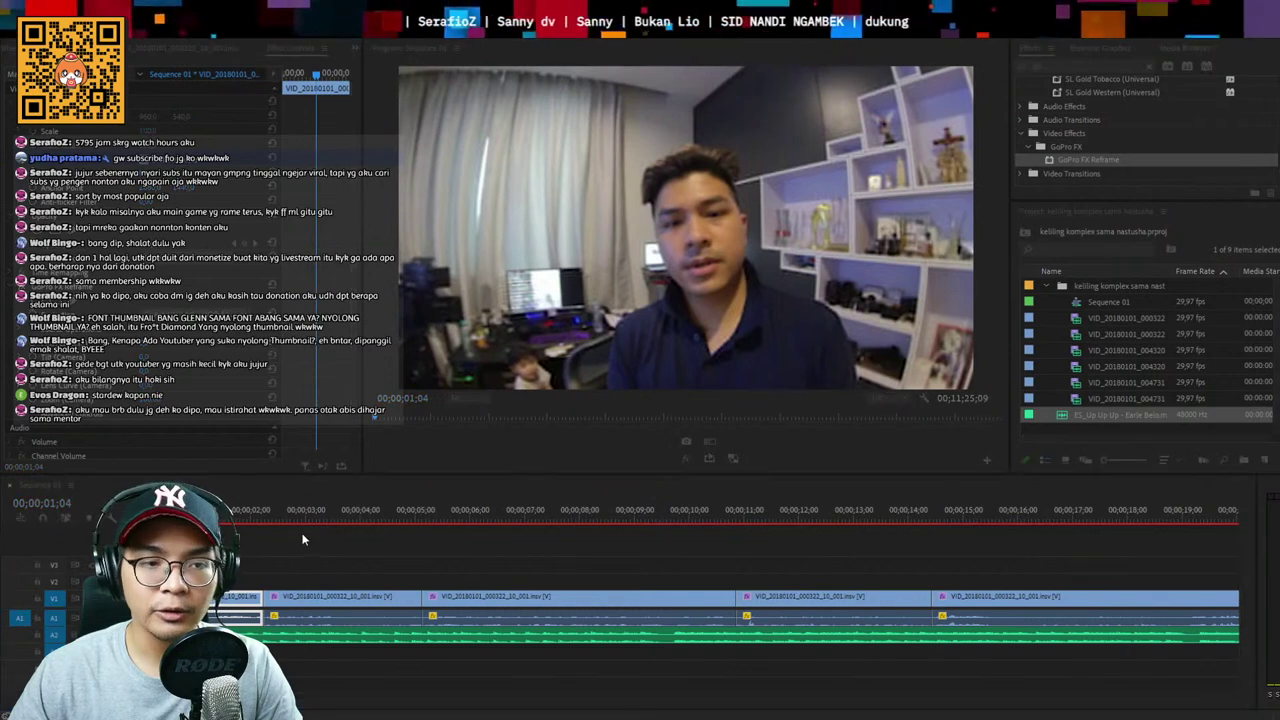
click(301, 537)
key(minus)
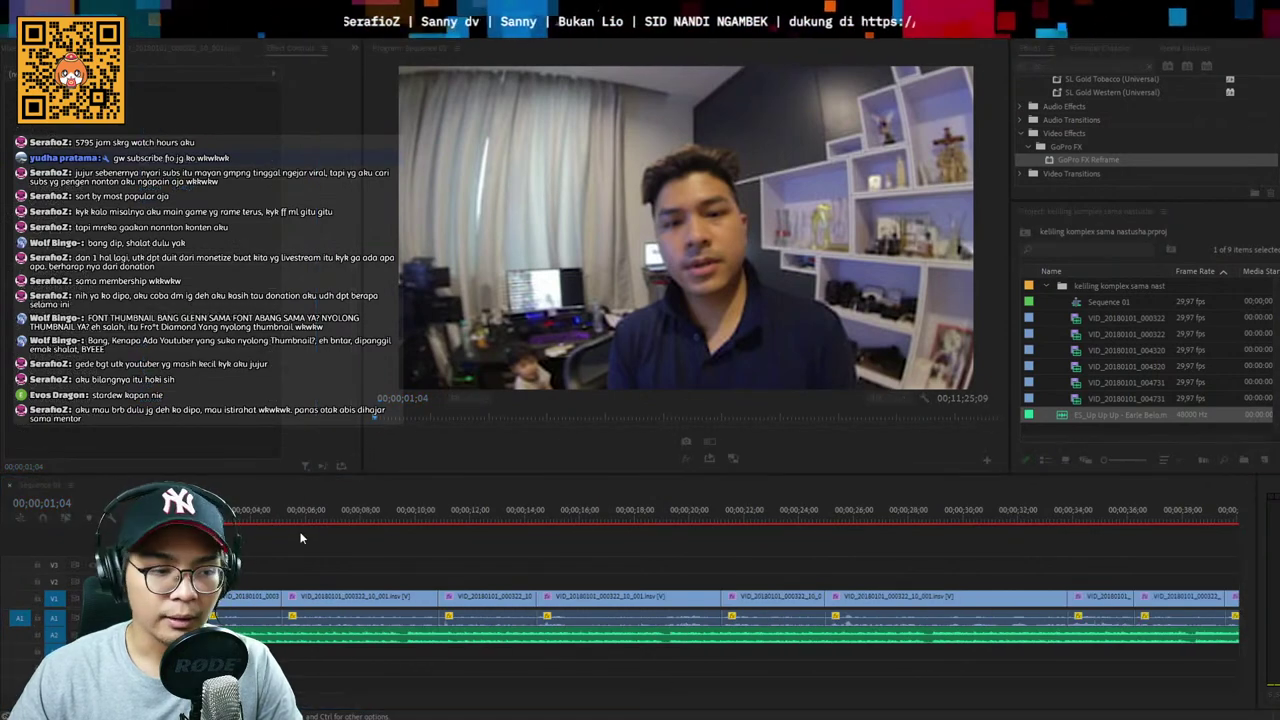
key(equal)
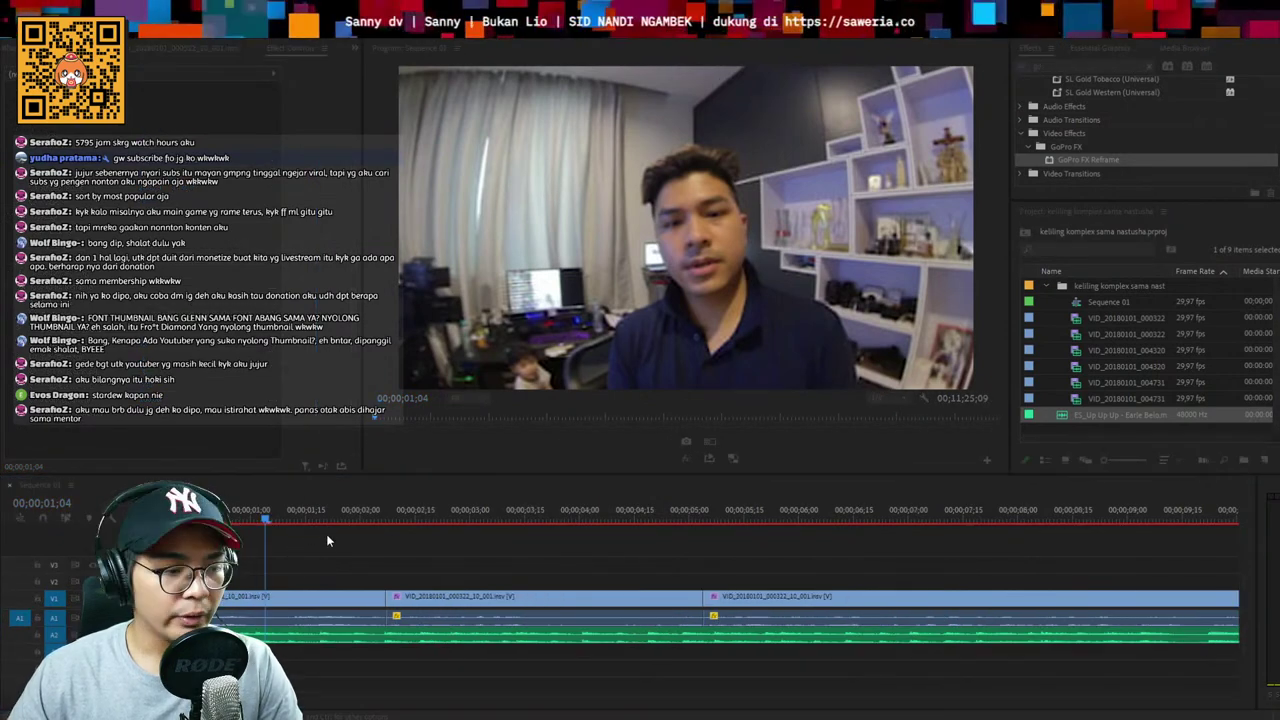
key(Home)
key(minus)
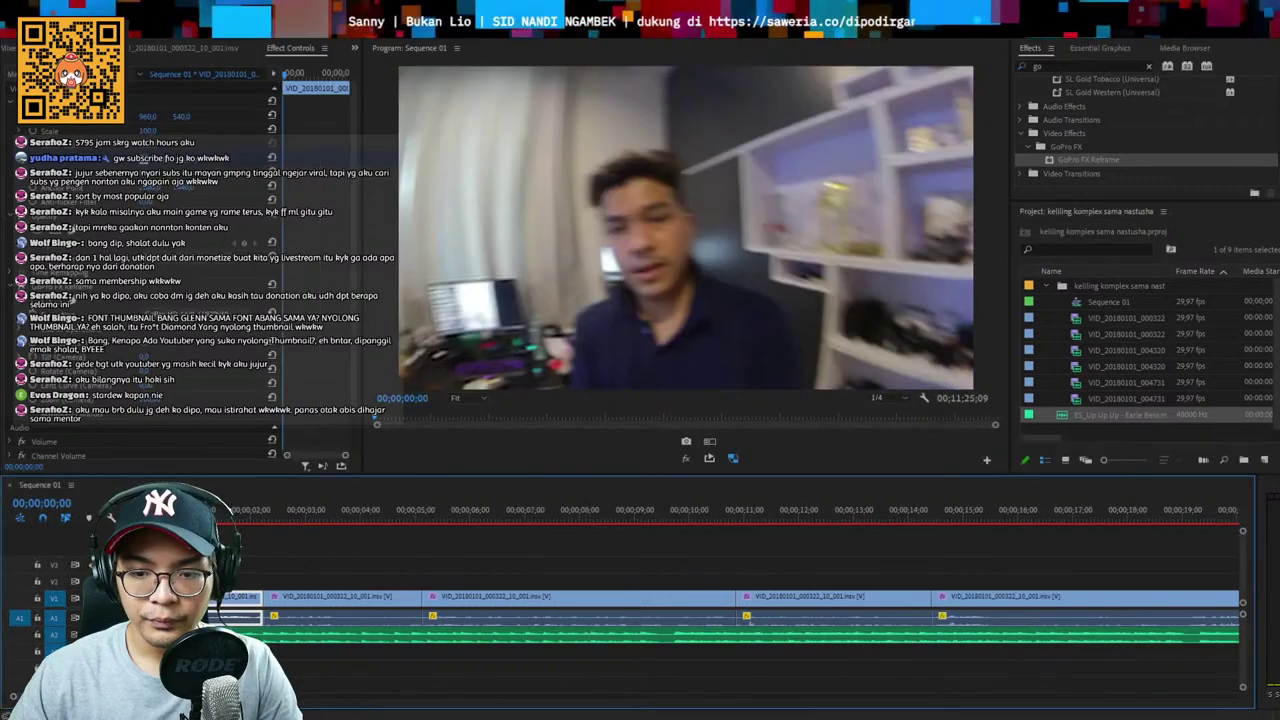
Adjust the audio gain of the ES_Up Up Up music clip on track A2 and preview the first clip up to 00;00;00;23
click(709, 638)
click(710, 645)
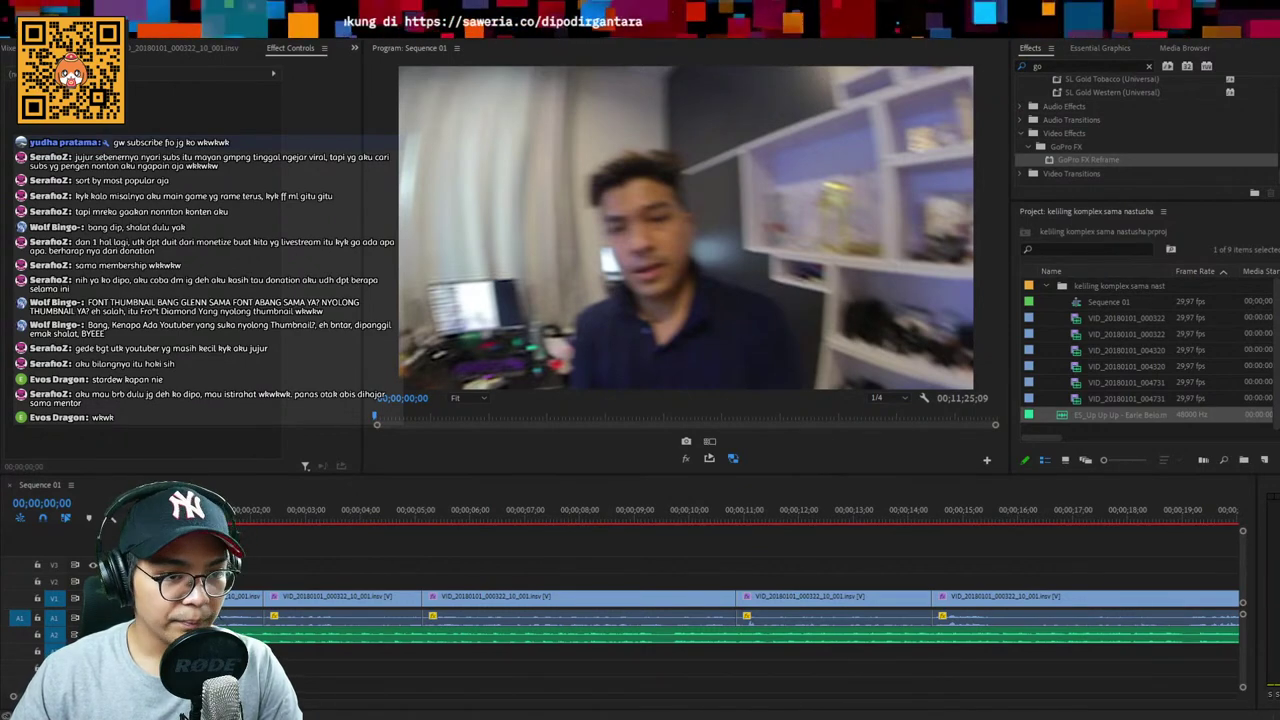
click(561, 506)
right_click(215, 612)
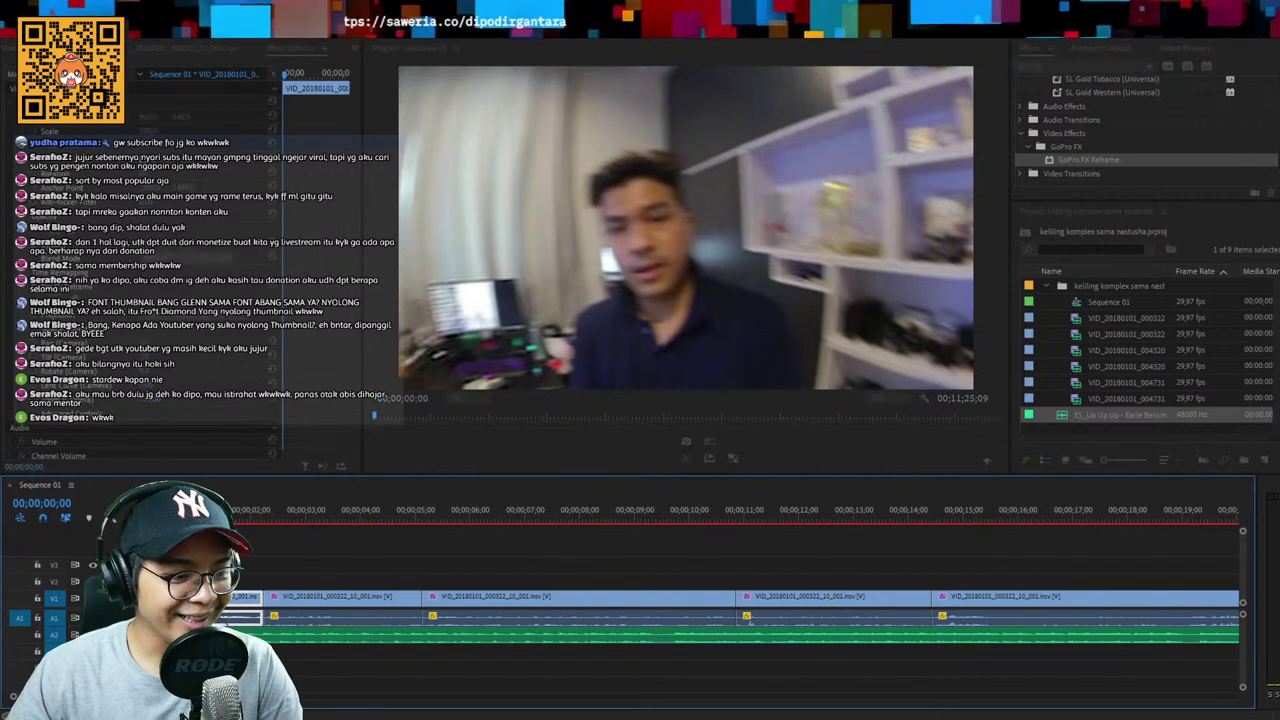
click(215, 555)
right_click(215, 555)
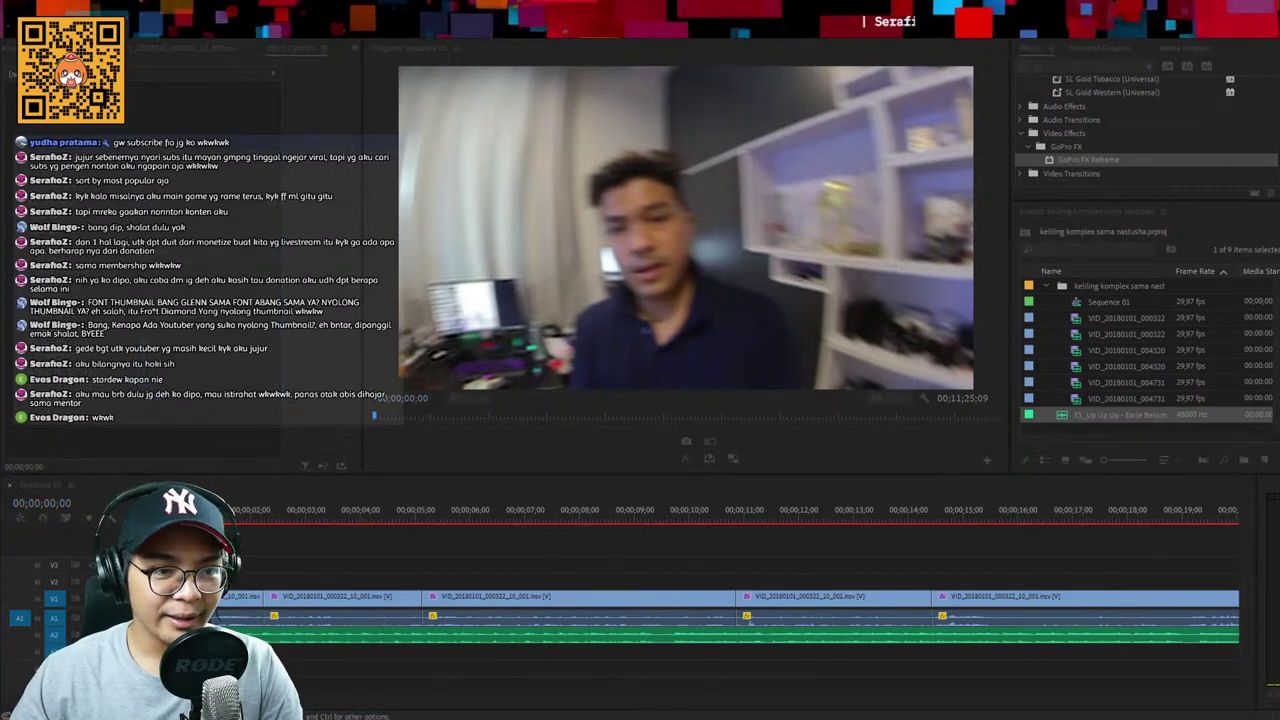
key(Return)
key(space)
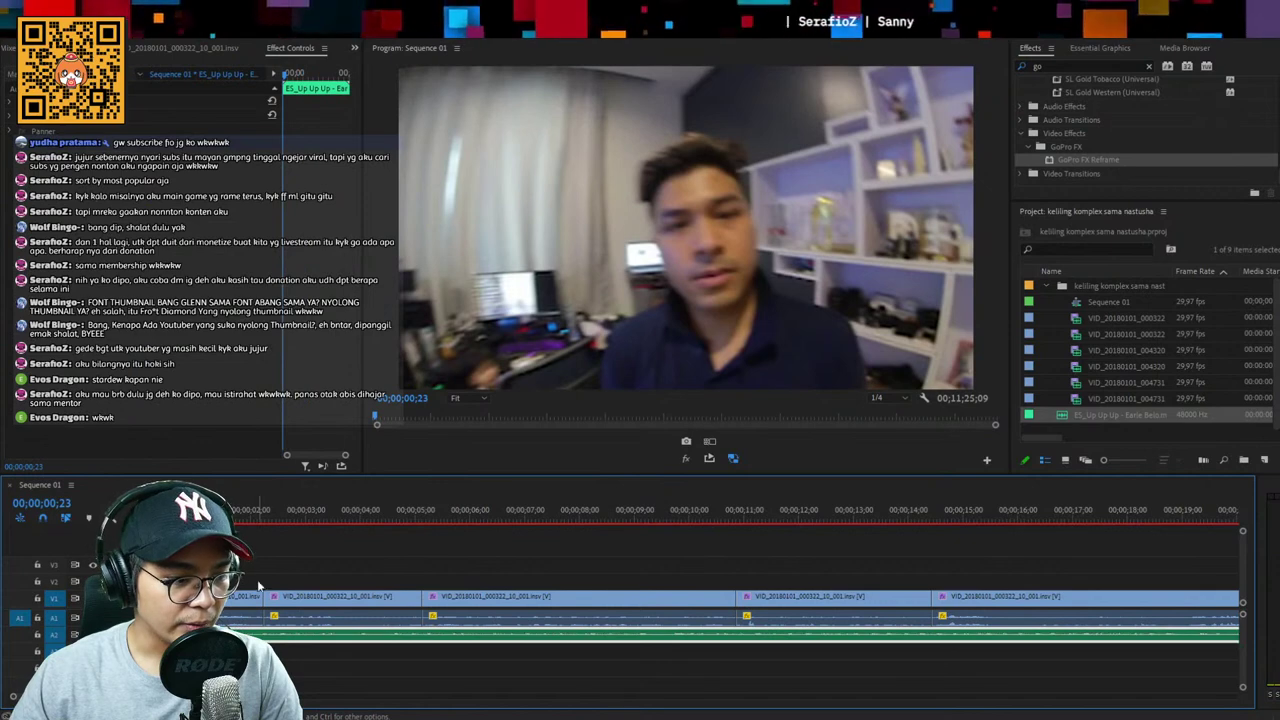
Replace the ES_Up Up Up music on audio track A2 with the ES_Just Friends file, placed at the start of Sequence 01
click(255, 658)
click(275, 640)
key(minus)
key(minus)
key(minus)
key(Delete)
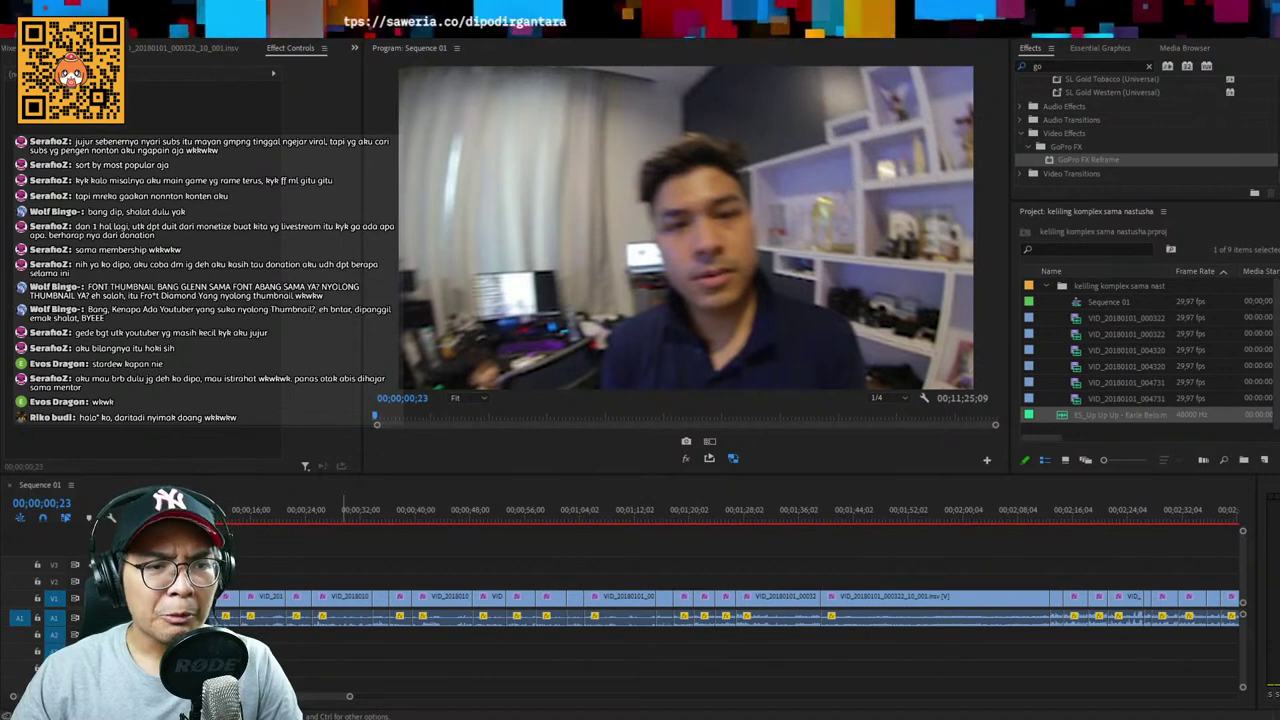
drag(343, 640, 145, 635)
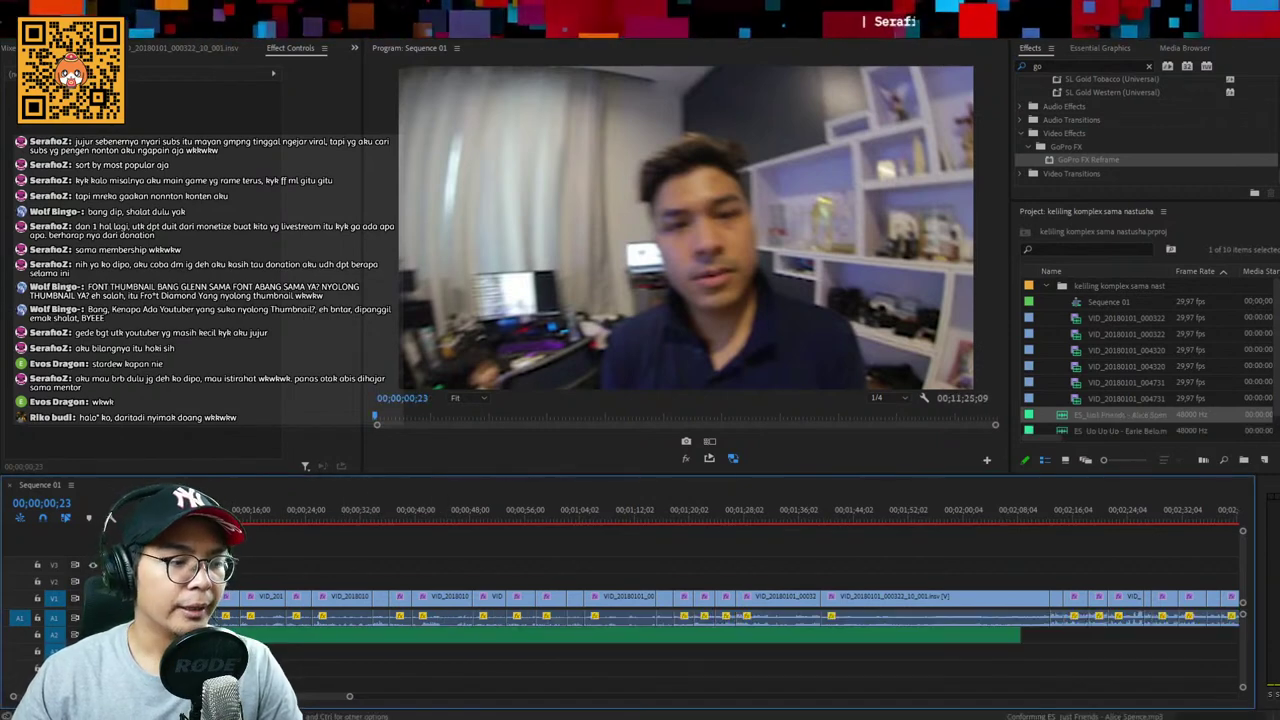
Adjust the audio gain of the ES_Just Friends music clip on audio track A2
key(equal)
key(g)
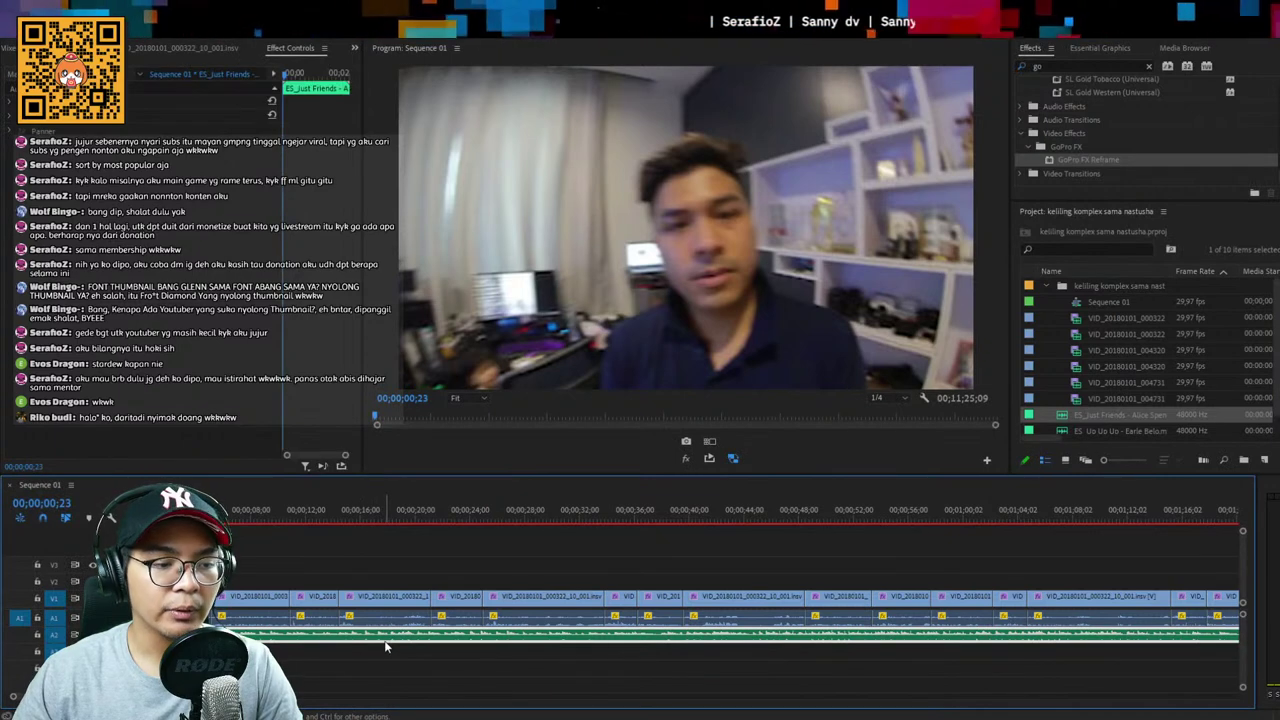
key(minus)
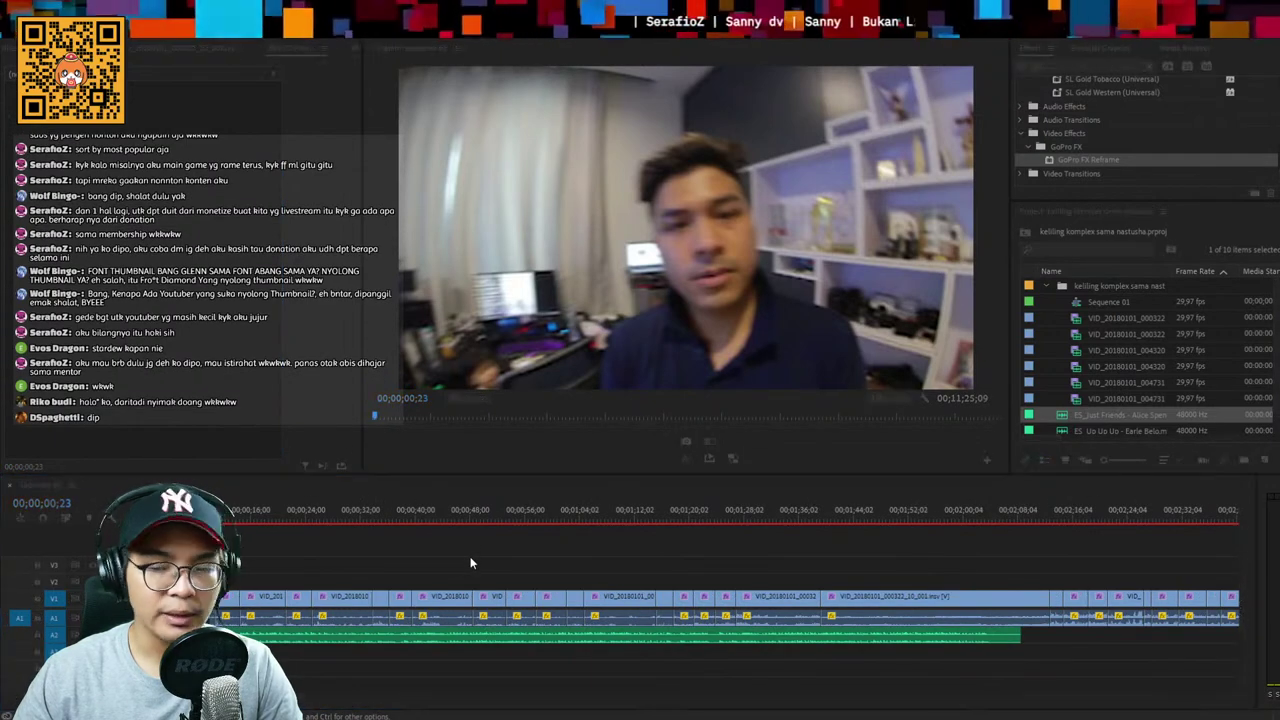
key(equal)
key(equal)
Preview Sequence 01 with the ES_Just Friends music from the start to 00;00;04;09 and save the project
key(Home)
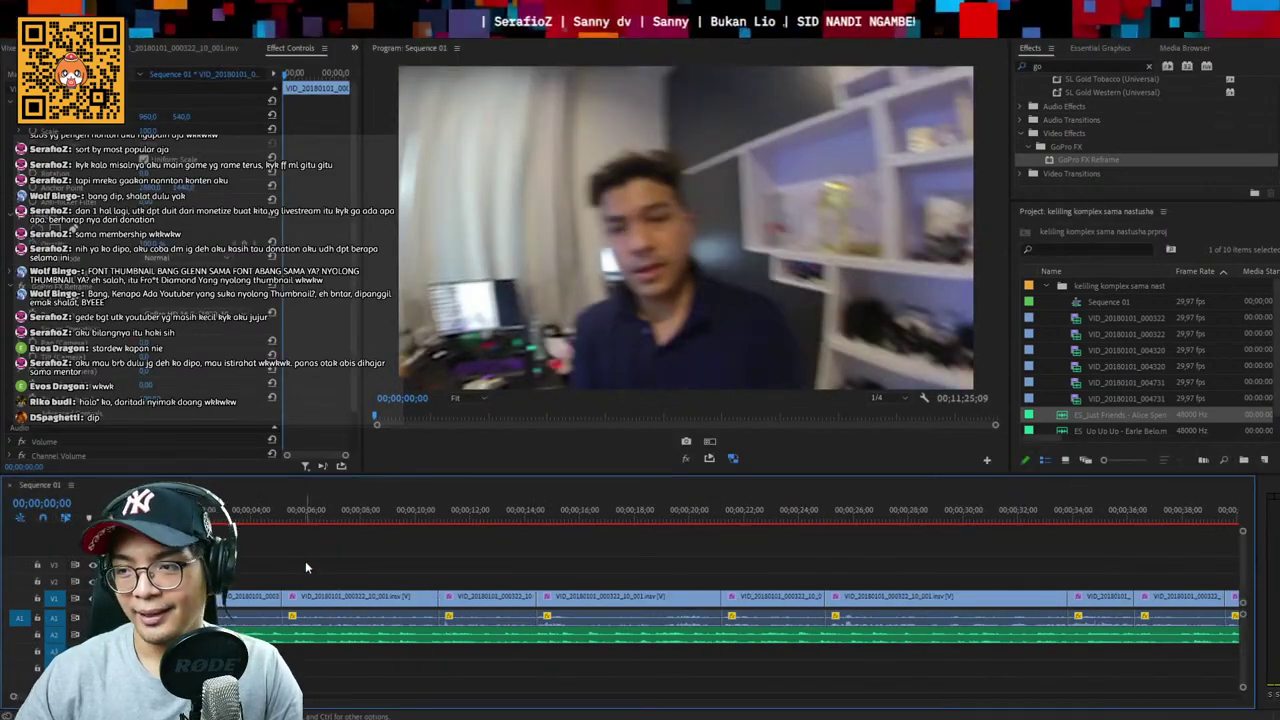
key(space)
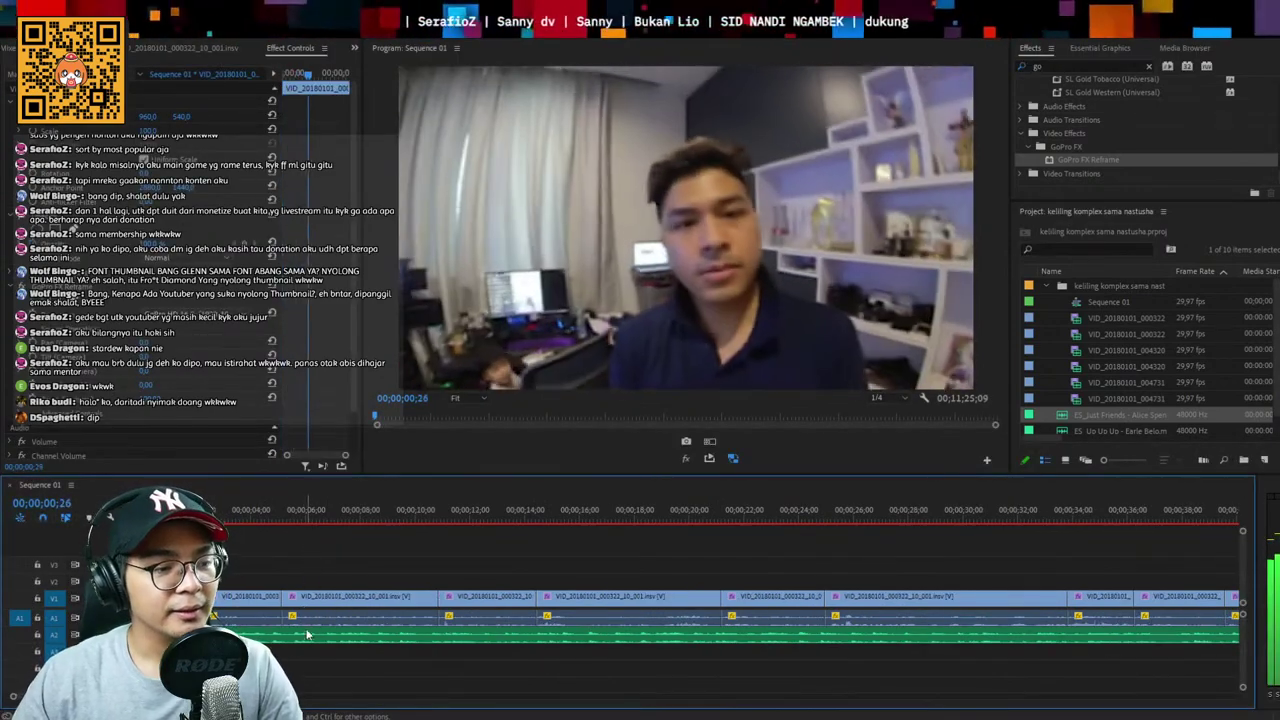
click(296, 636)
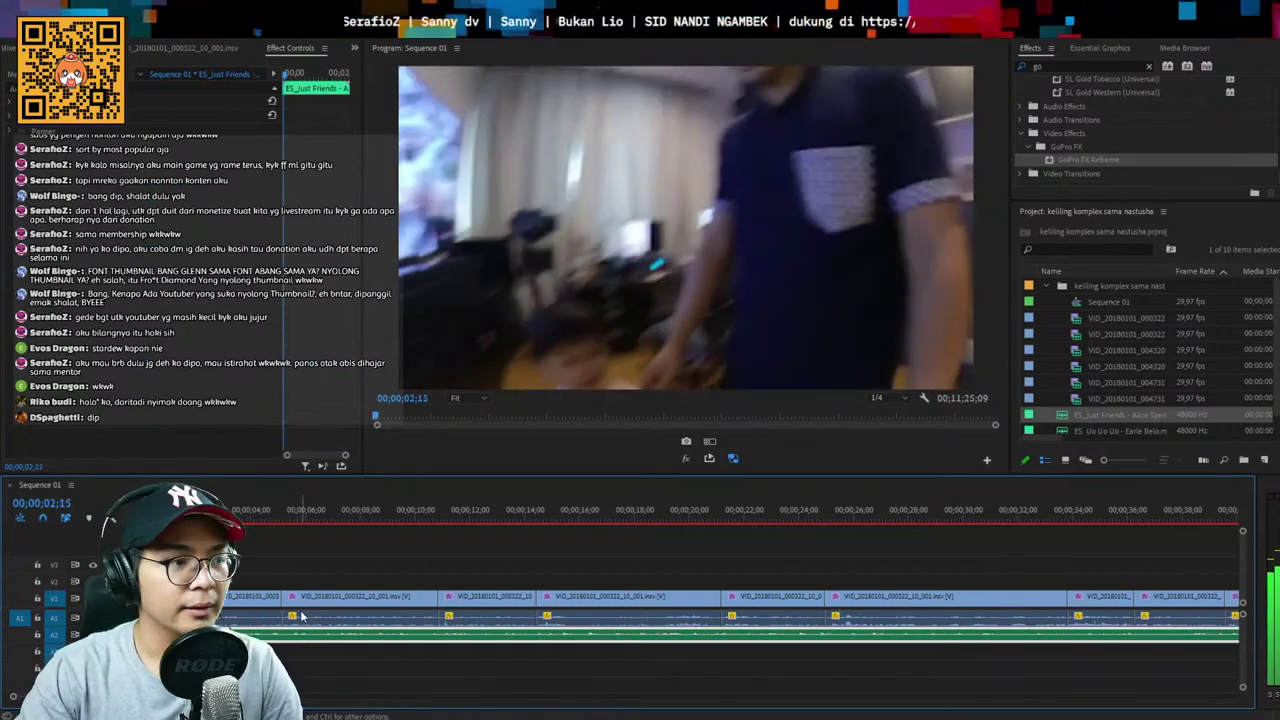
key(minus)
key(space)
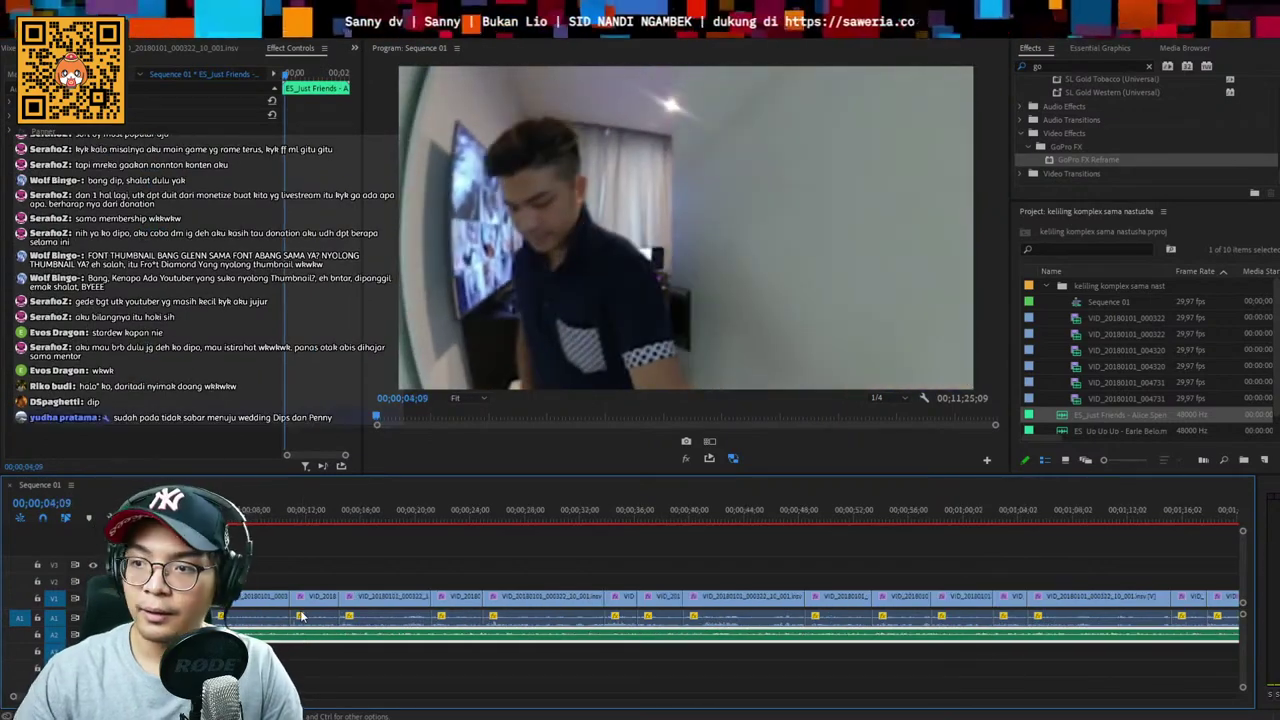
key(ctrl+s)
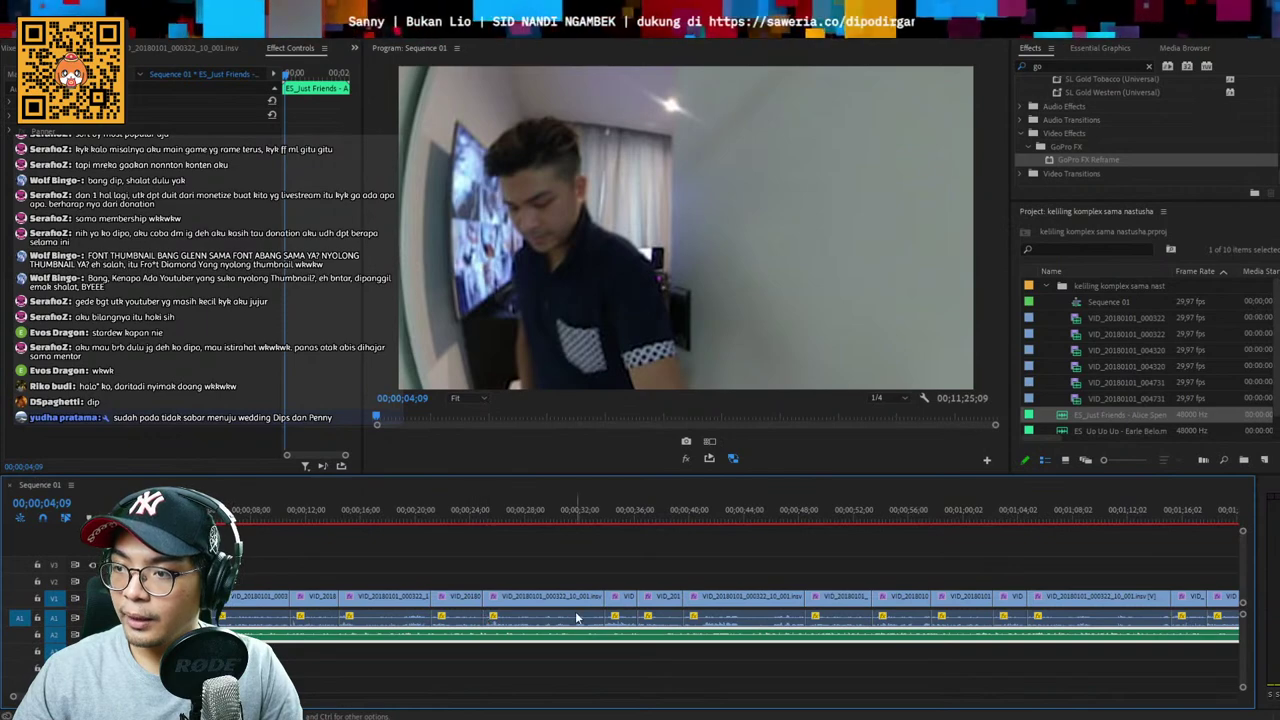
Play Sequence 01 from the start and apply the default audio transition at the cuts between all camera clips on track A1
click(150, 513)
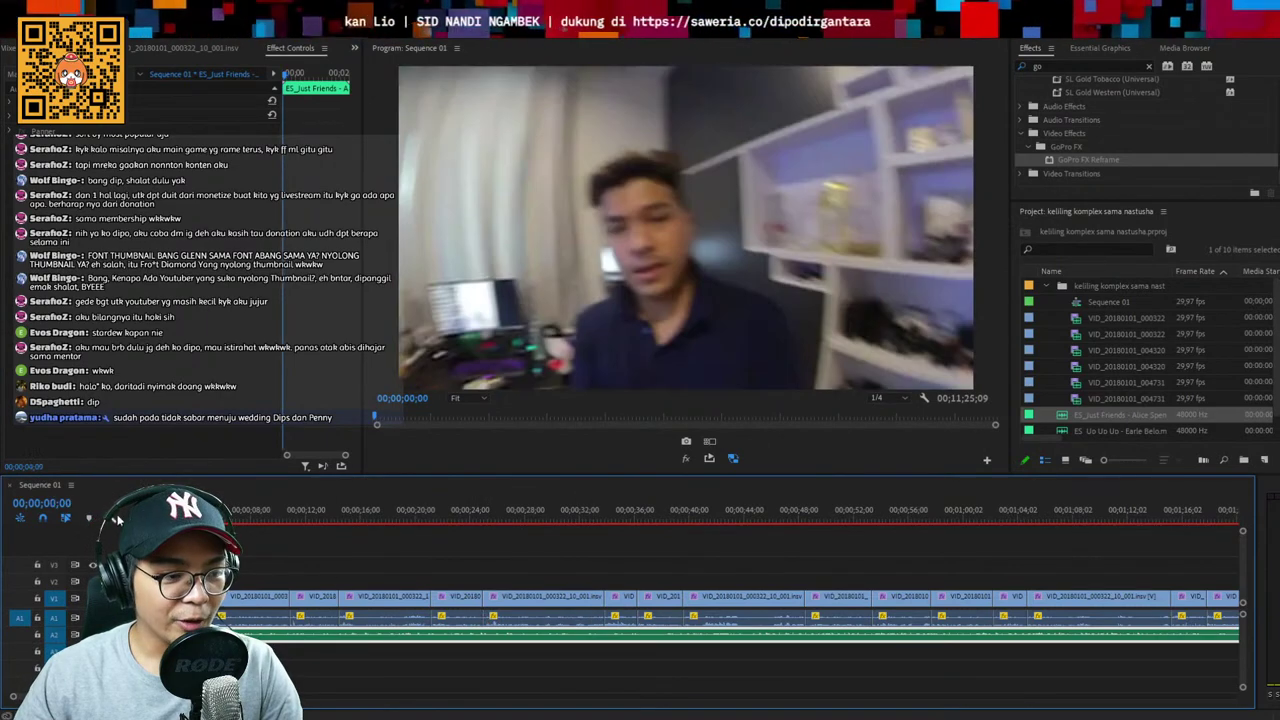
key(space)
key(minus)
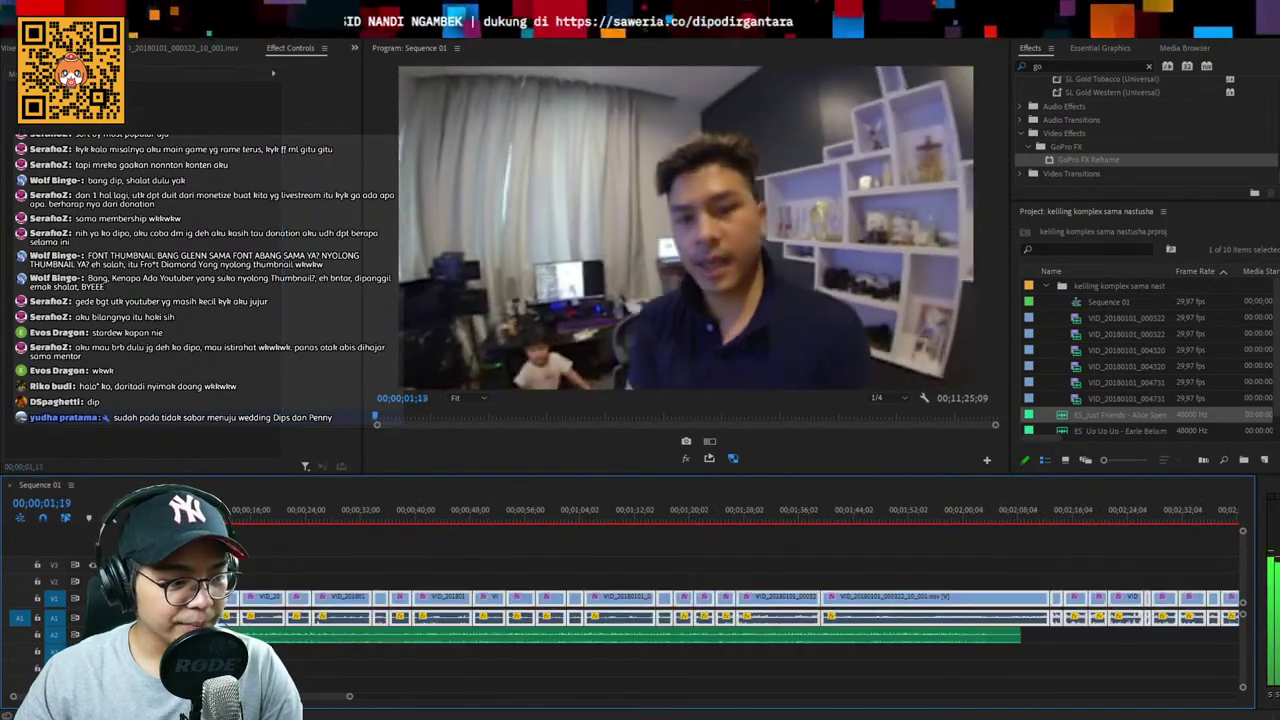
key(equal)
key(equal)
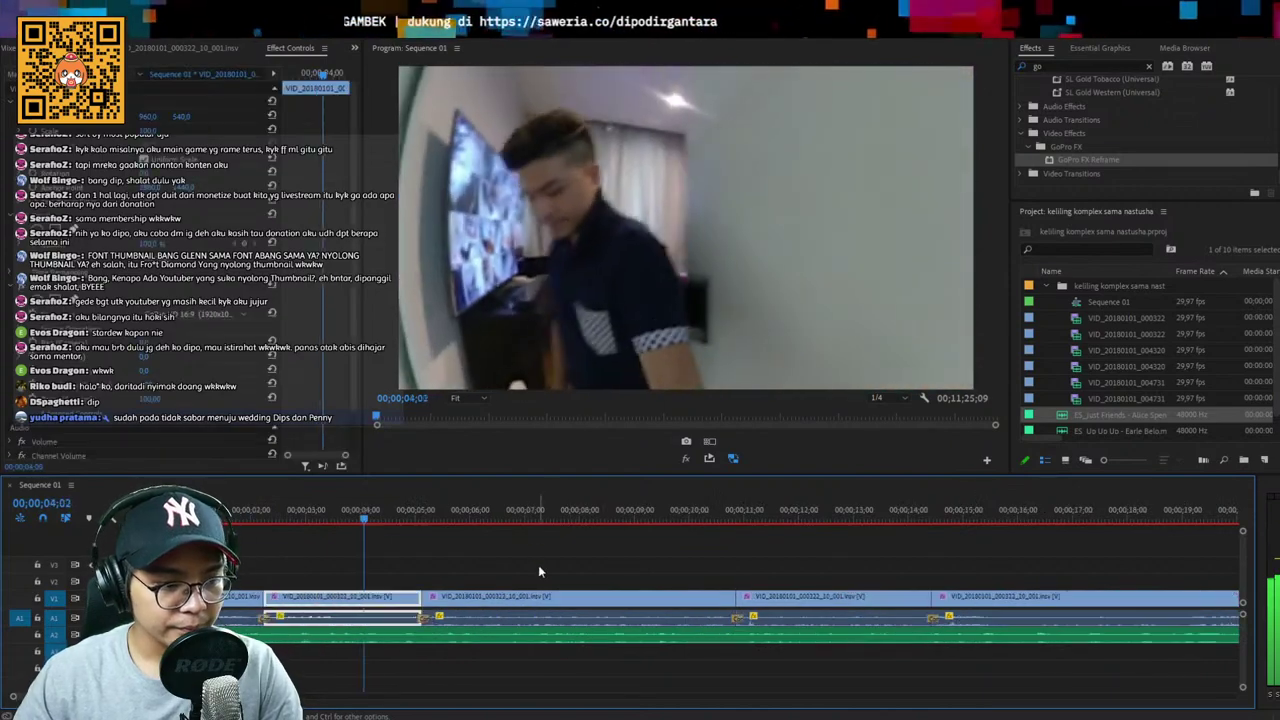
Select the ES_Just Friends music clip and readjust its audio gain while the sequence plays
key(minus)
key(minus)
key(minus)
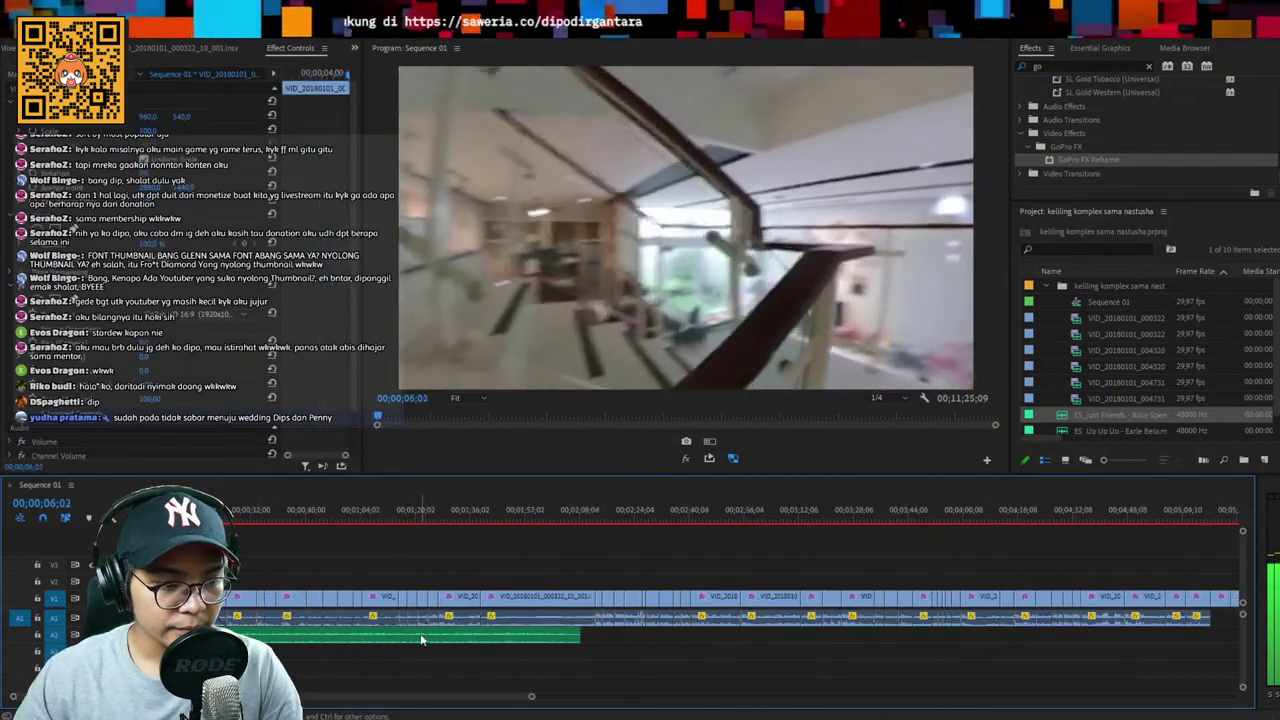
click(421, 636)
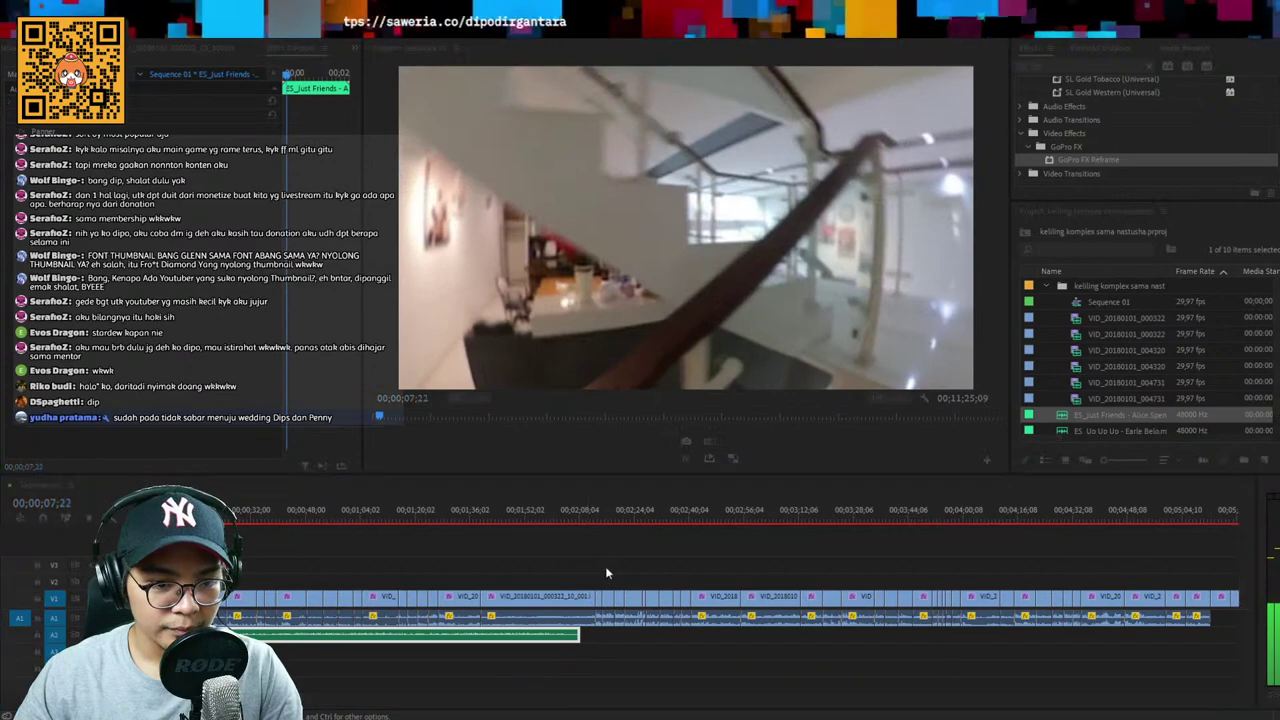
Raise the audio gain of the camera clips that run alongside the music, stop playback at 00;00;10;13, and save the project
drag(561, 580, 315, 626)
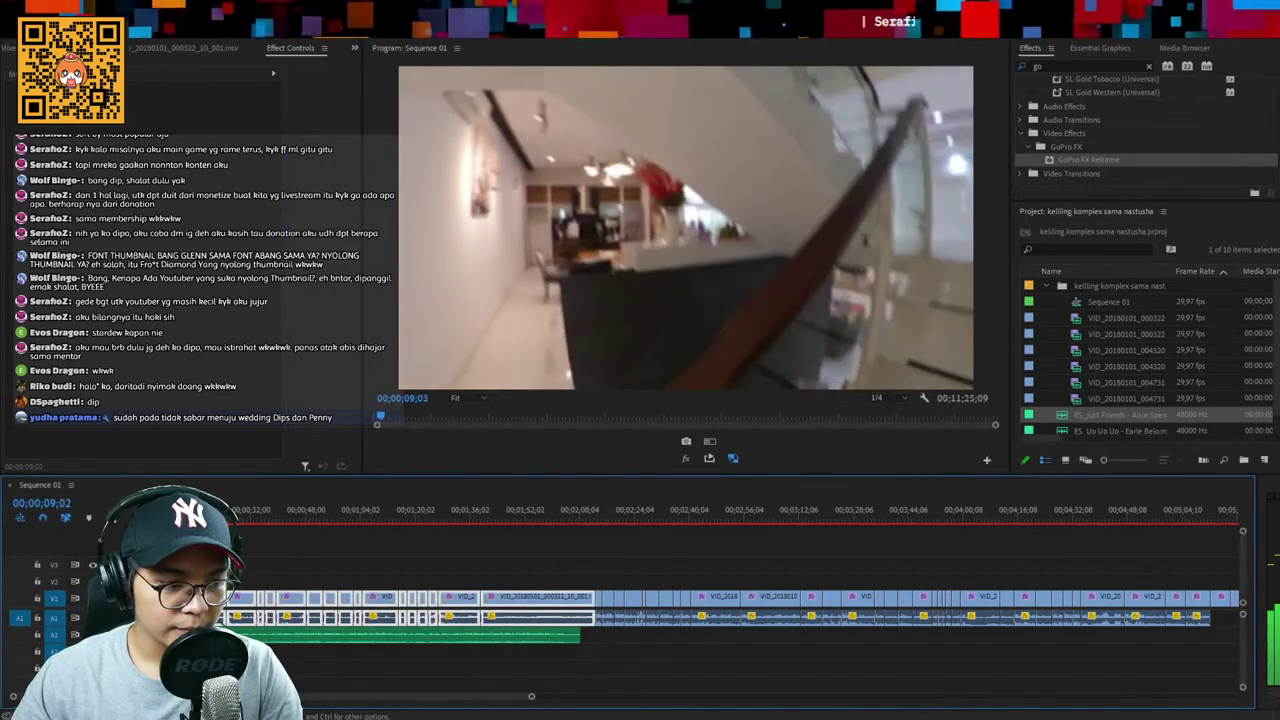
key(equal)
key(equal)
key(space)
click(278, 597)
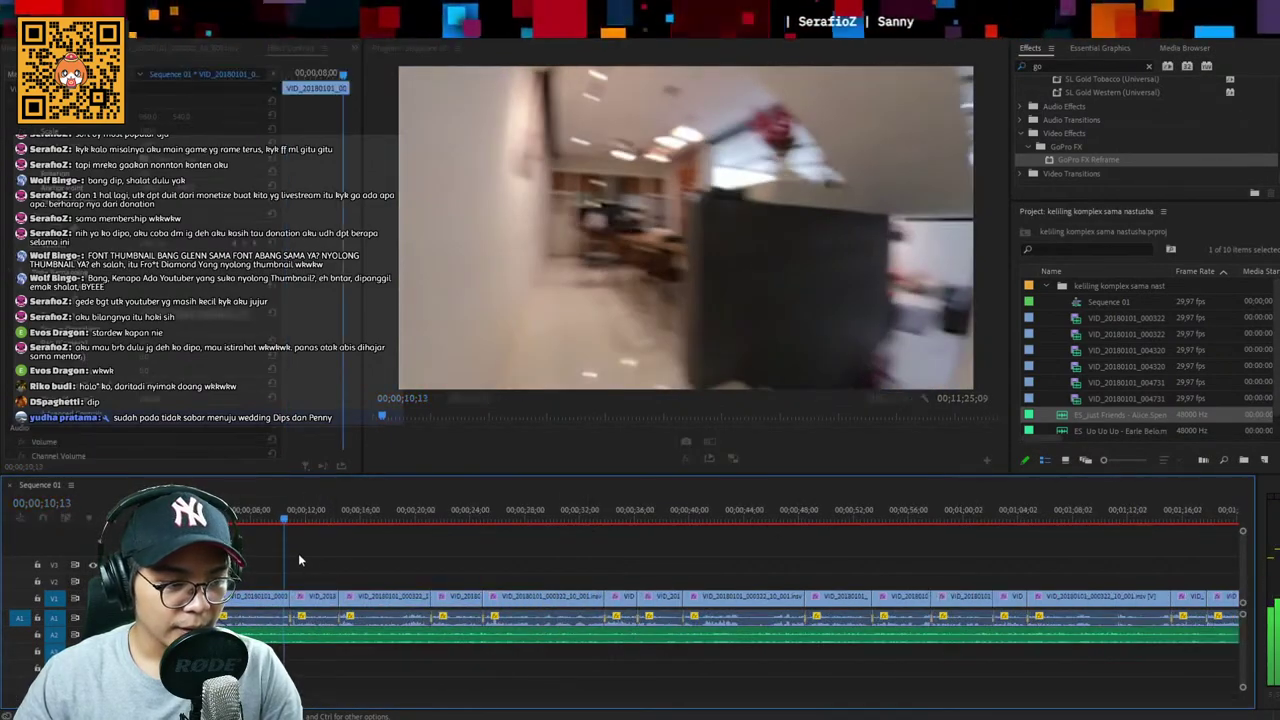
key(ctrl+s)
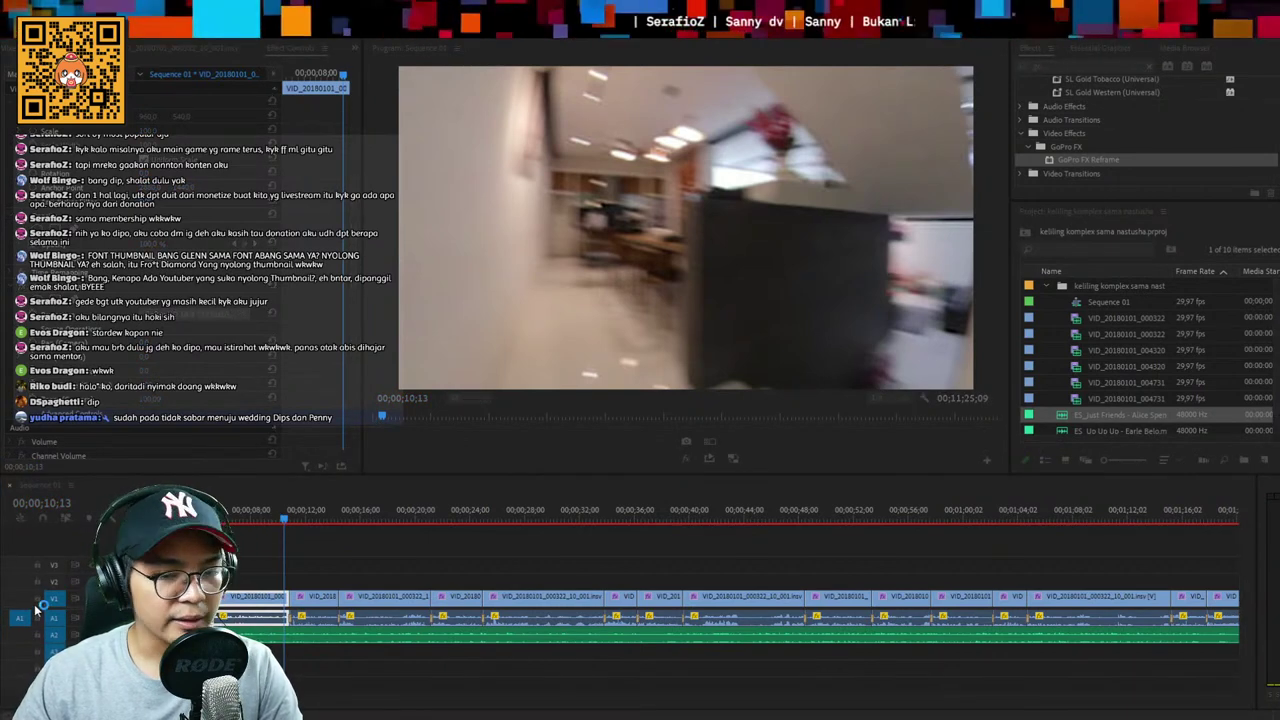
Open the EFFECT LIBRARY project, close its Sequence 05, and bring up the LIBRARY sequence
click(190, 485)
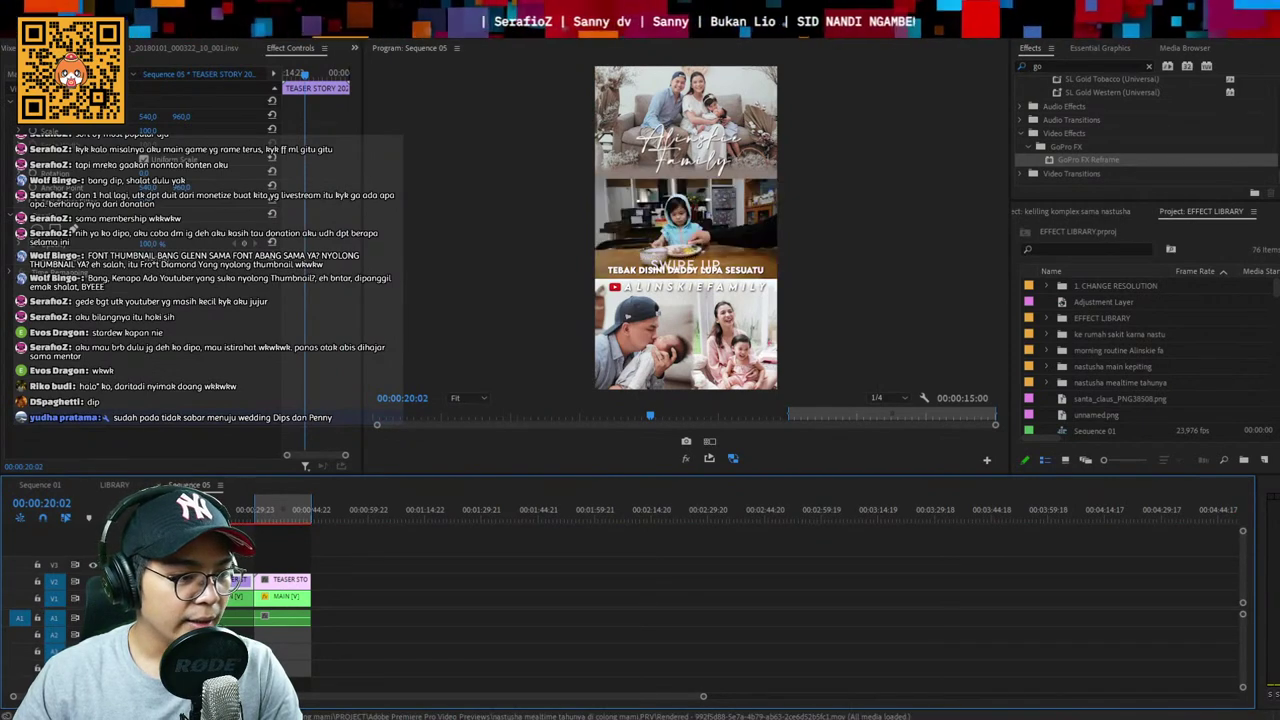
click(114, 485)
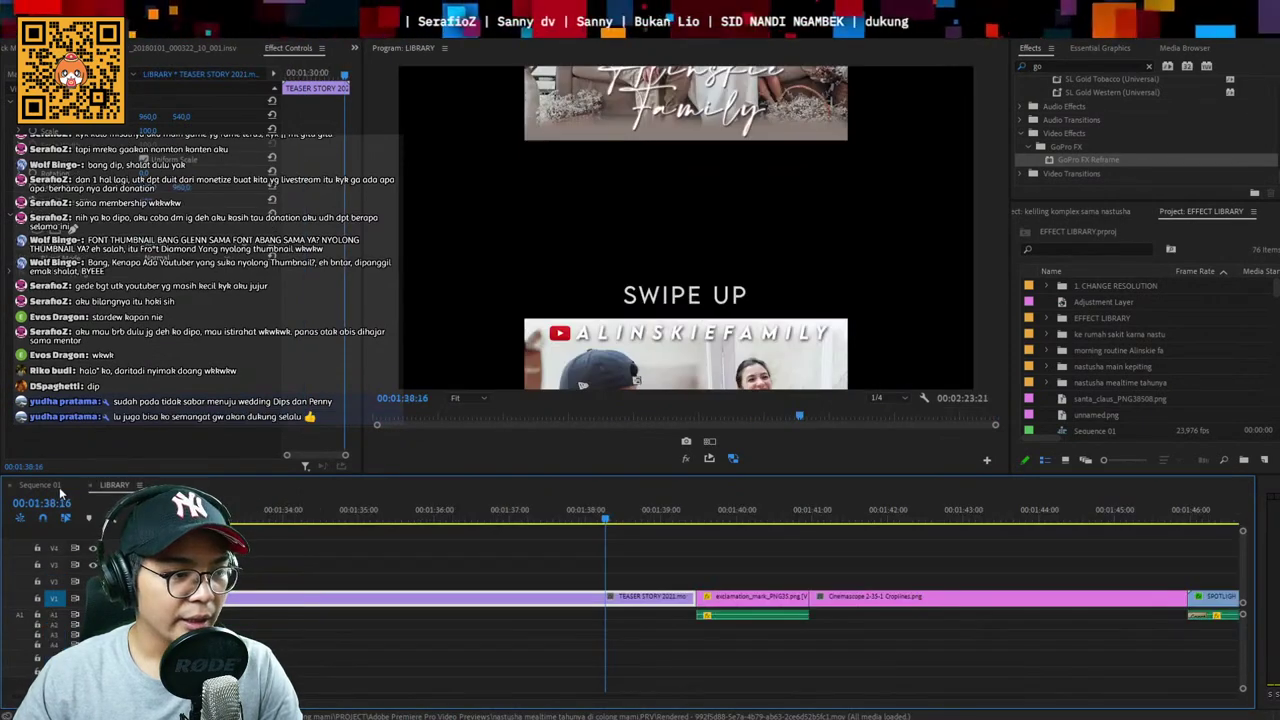
key(ctrl+s)
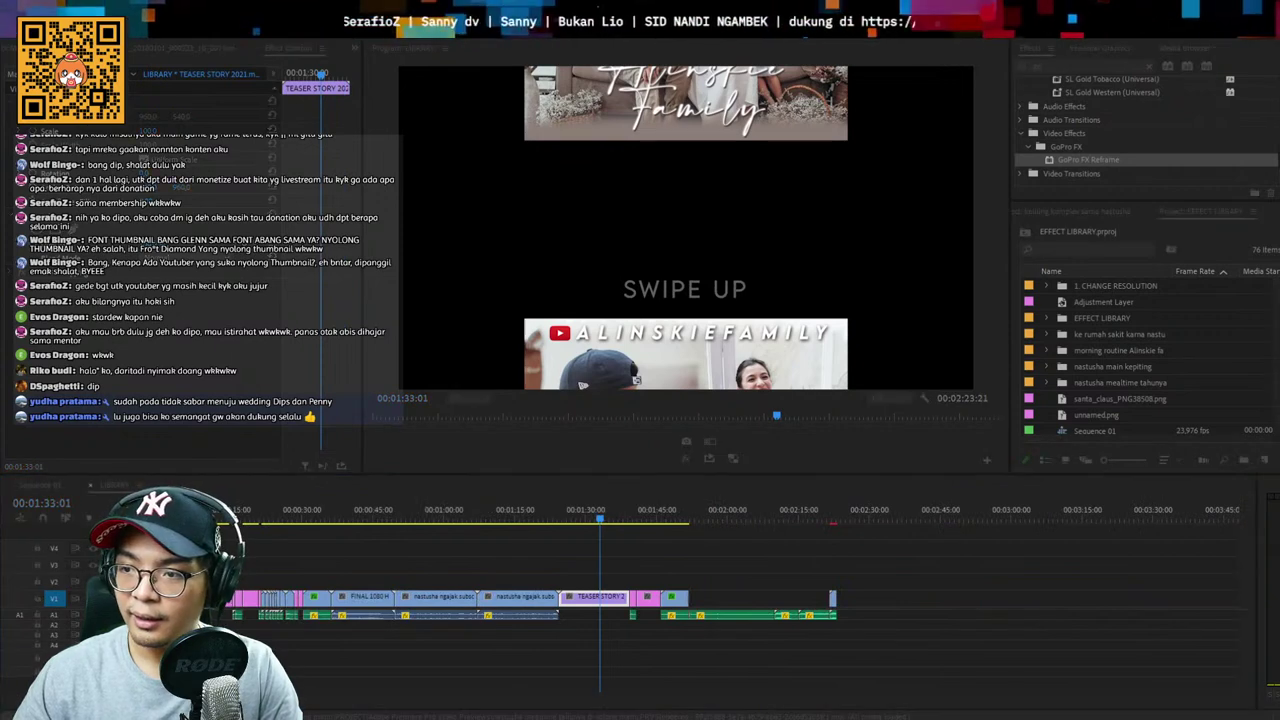
Move the LIBRARY sequence's playhead to 00:00:00:00 and save the project
key(minus)
key(minus)
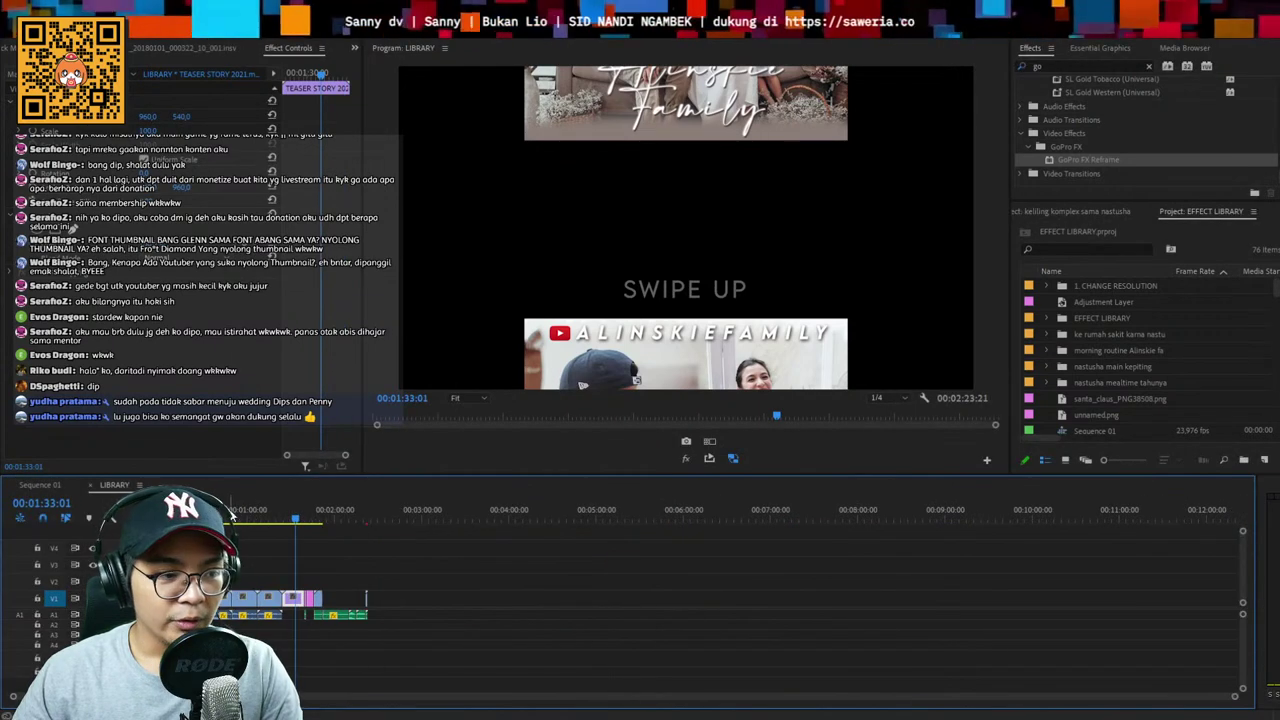
drag(232, 518, 30, 518)
key(equal)
key(equal)
key(equal)
key(ctrl+s)
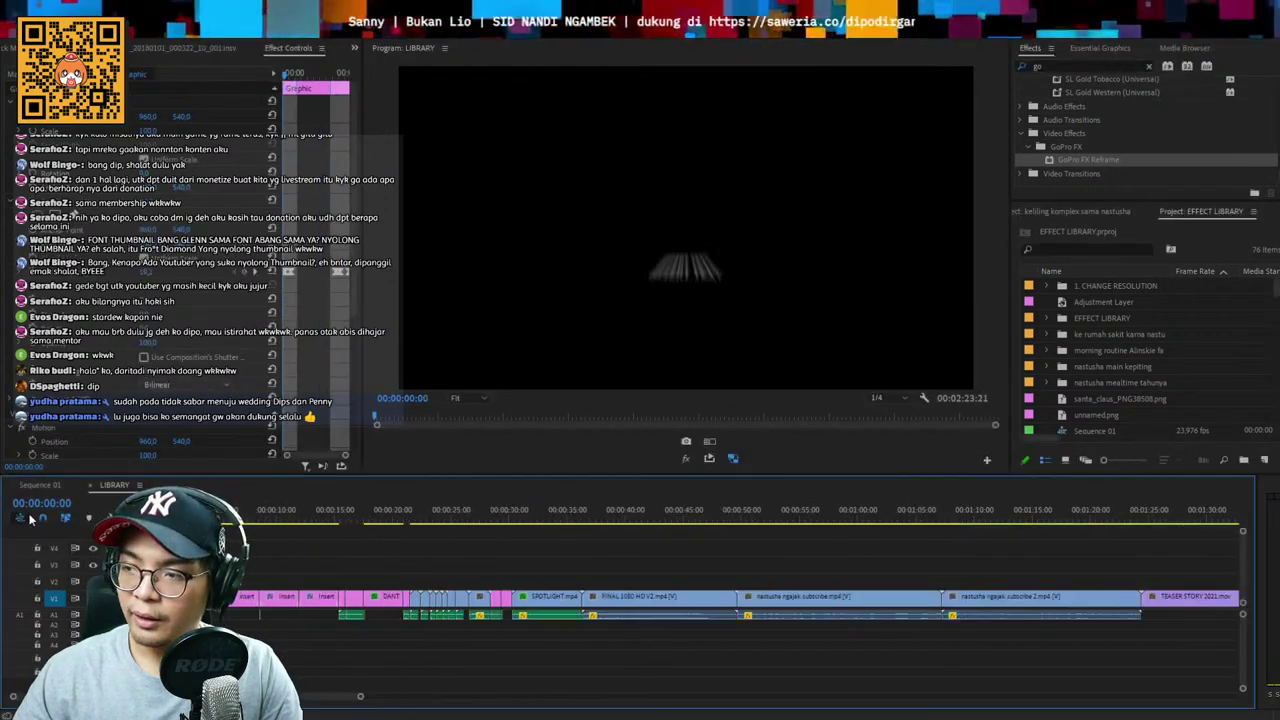
Return to Sequence 01, move its playhead to 00;00;00;00, and save the project
click(48, 487)
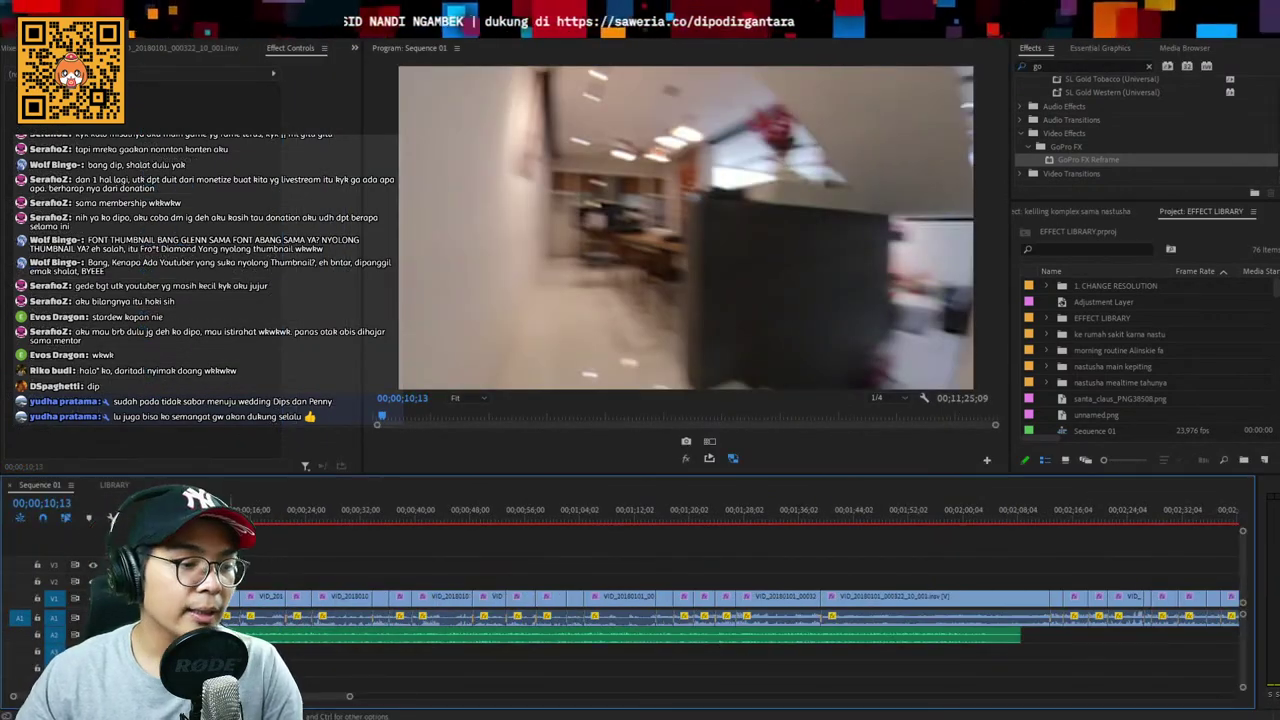
key(Home)
key(equal)
key(equal)
key(ctrl+s)
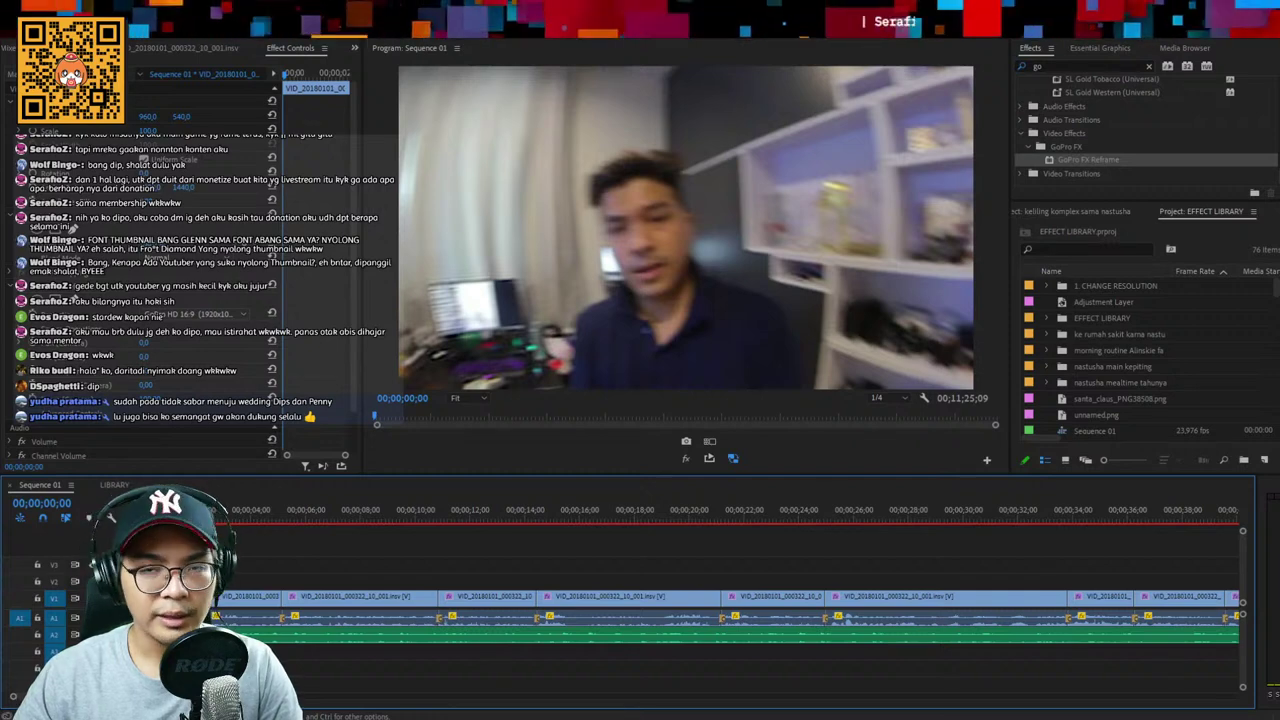
key(ctrl+s)
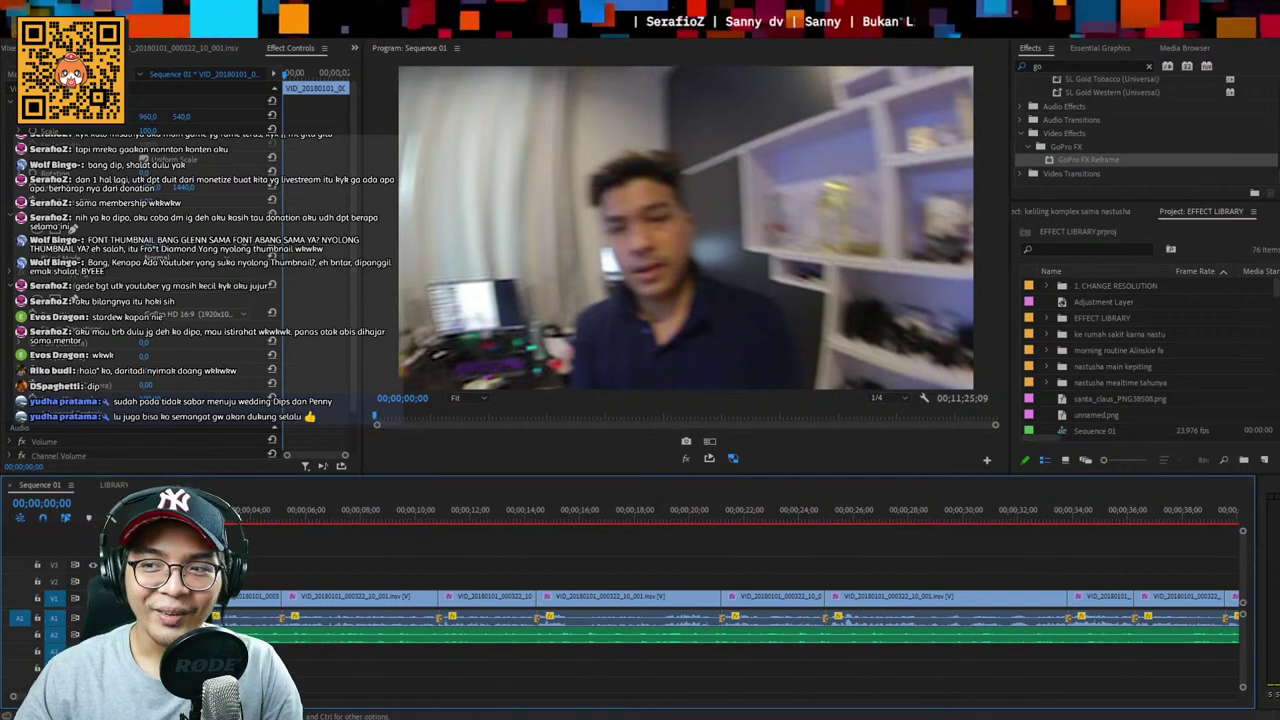
key(ctrl+s)
key(equal)
key(ctrl+s)
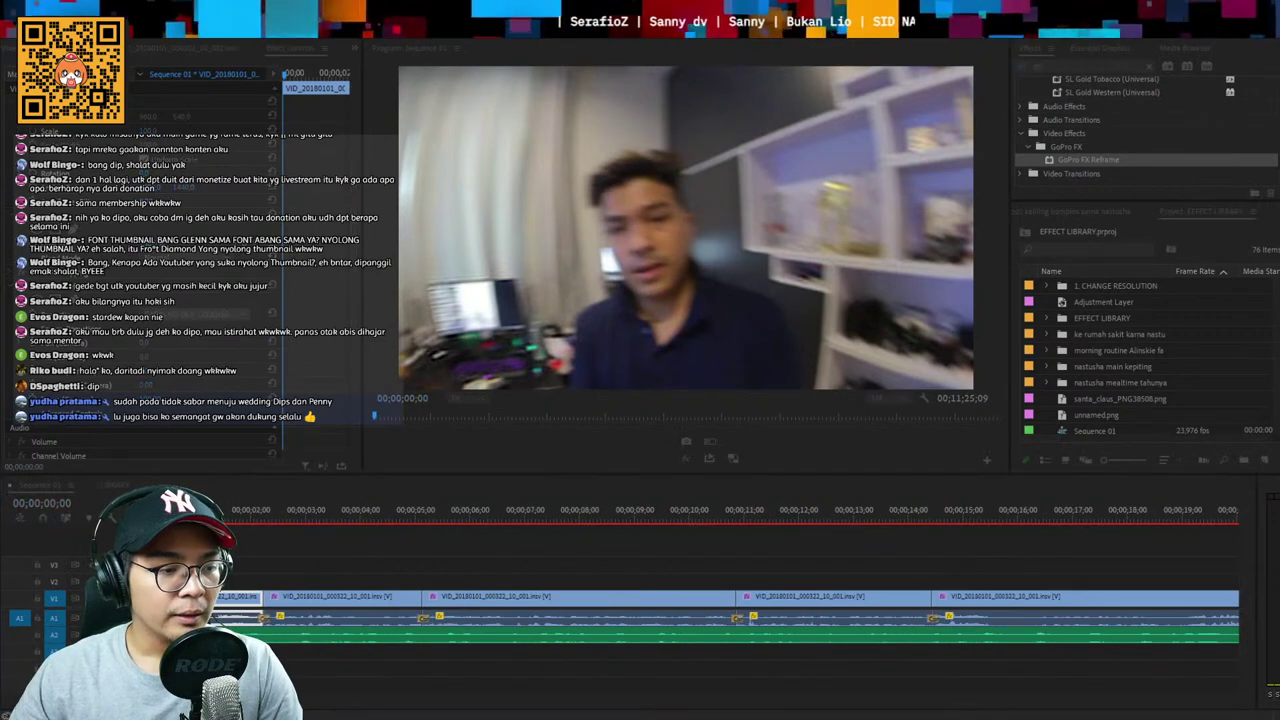
click(228, 567)
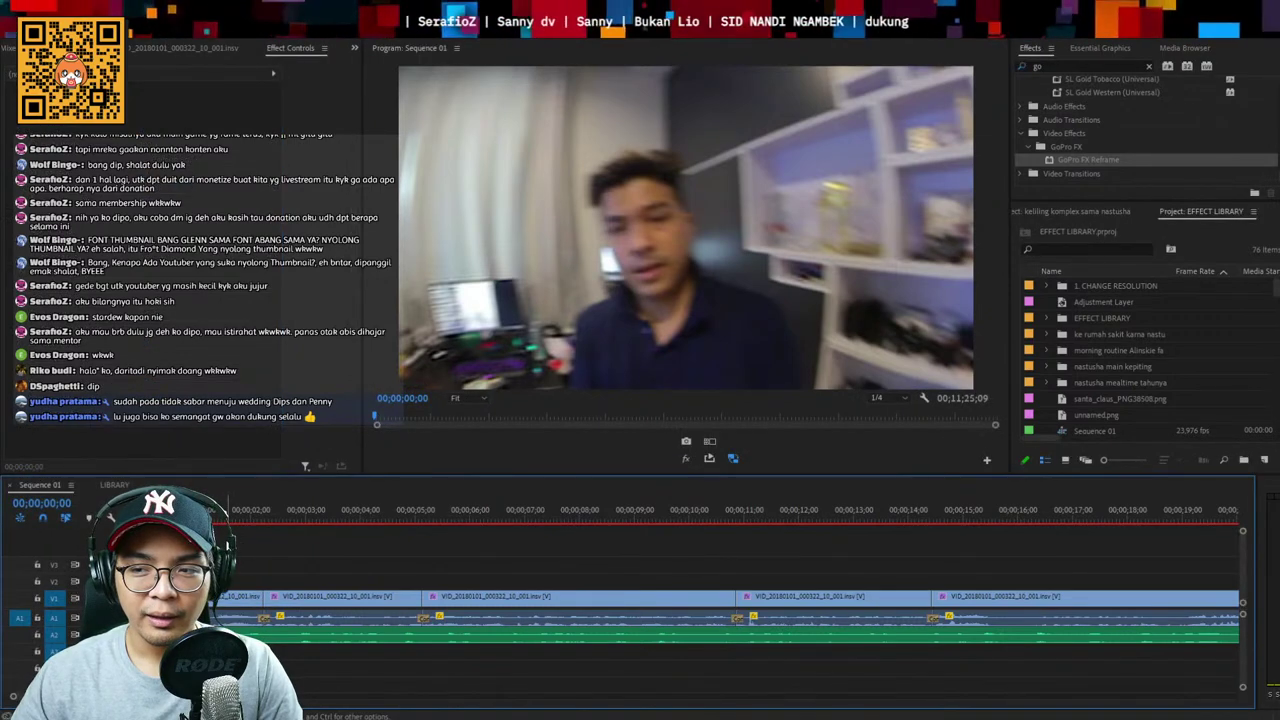
key(minus)
key(minus)
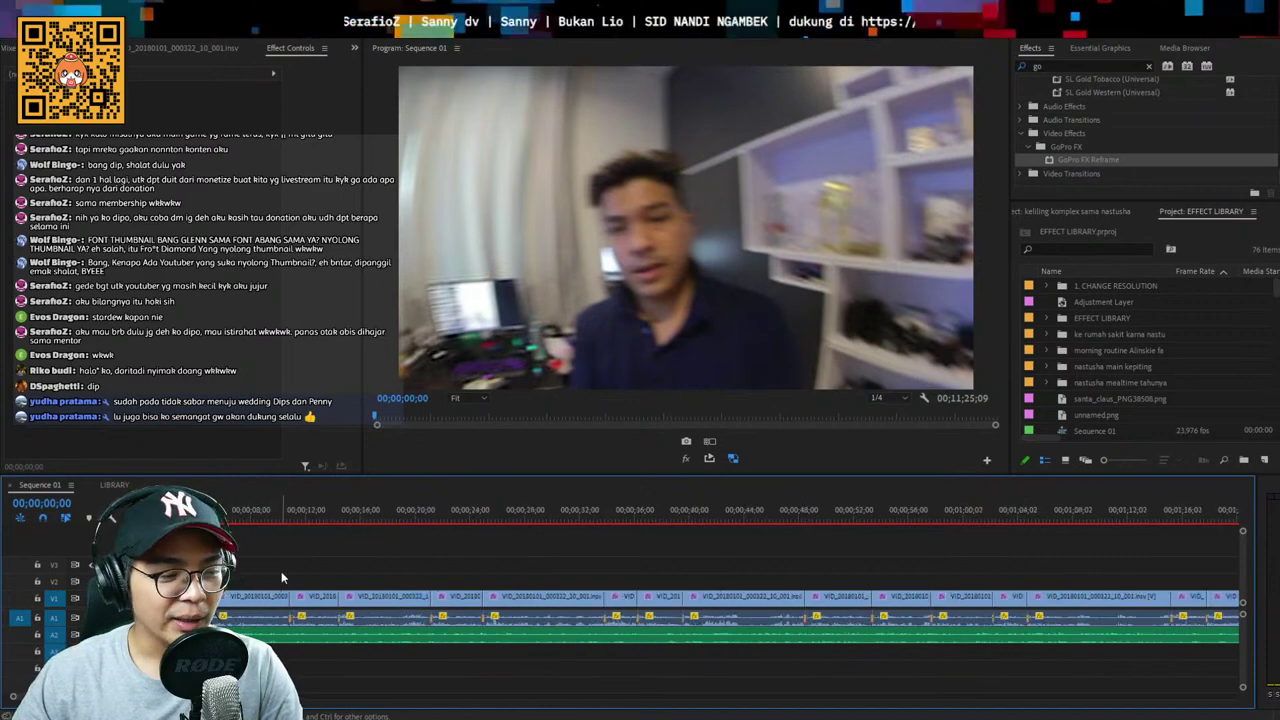
key(equal)
key(equal)
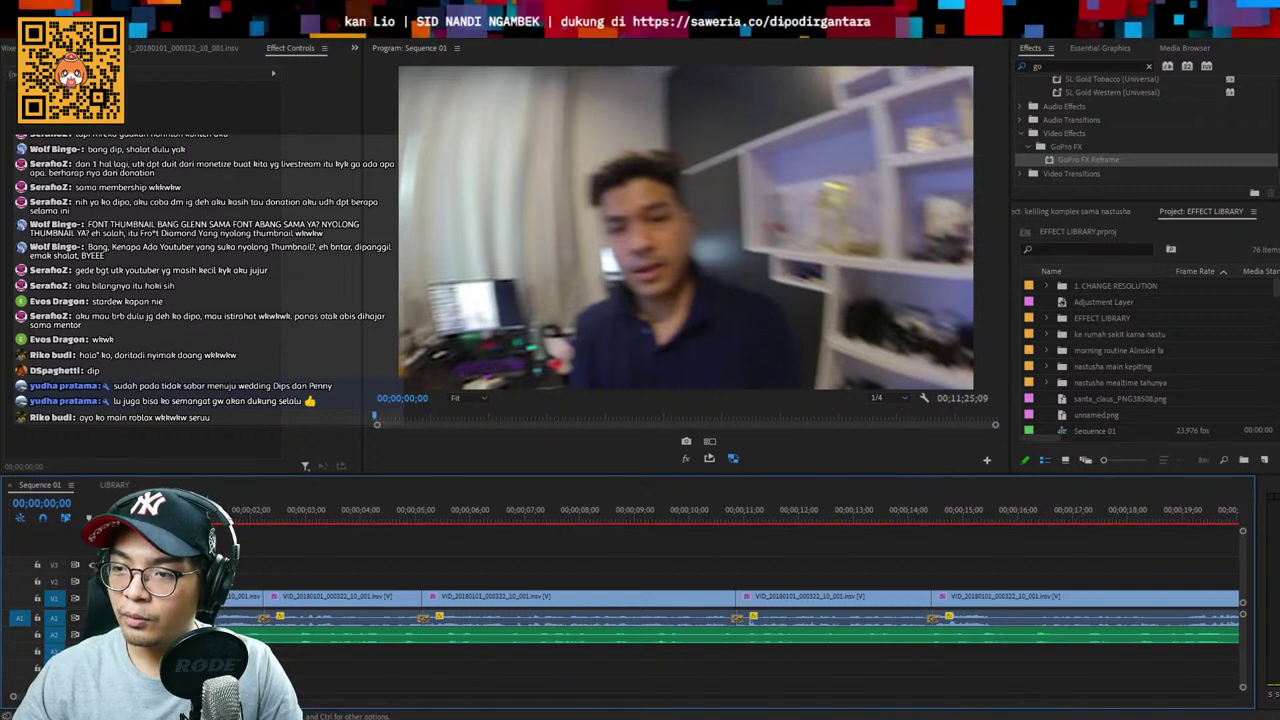
click(230, 560)
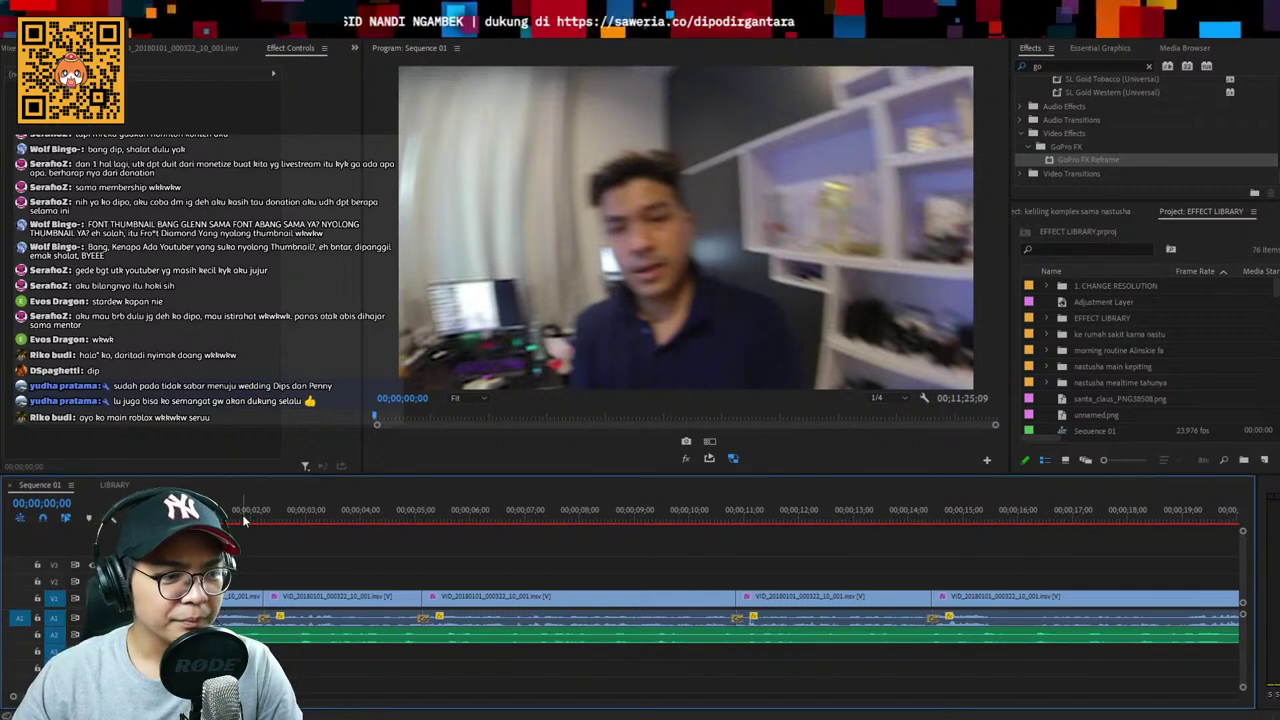
Play the opening seconds of Sequence 01 and replay them from the sequence start
key(space)
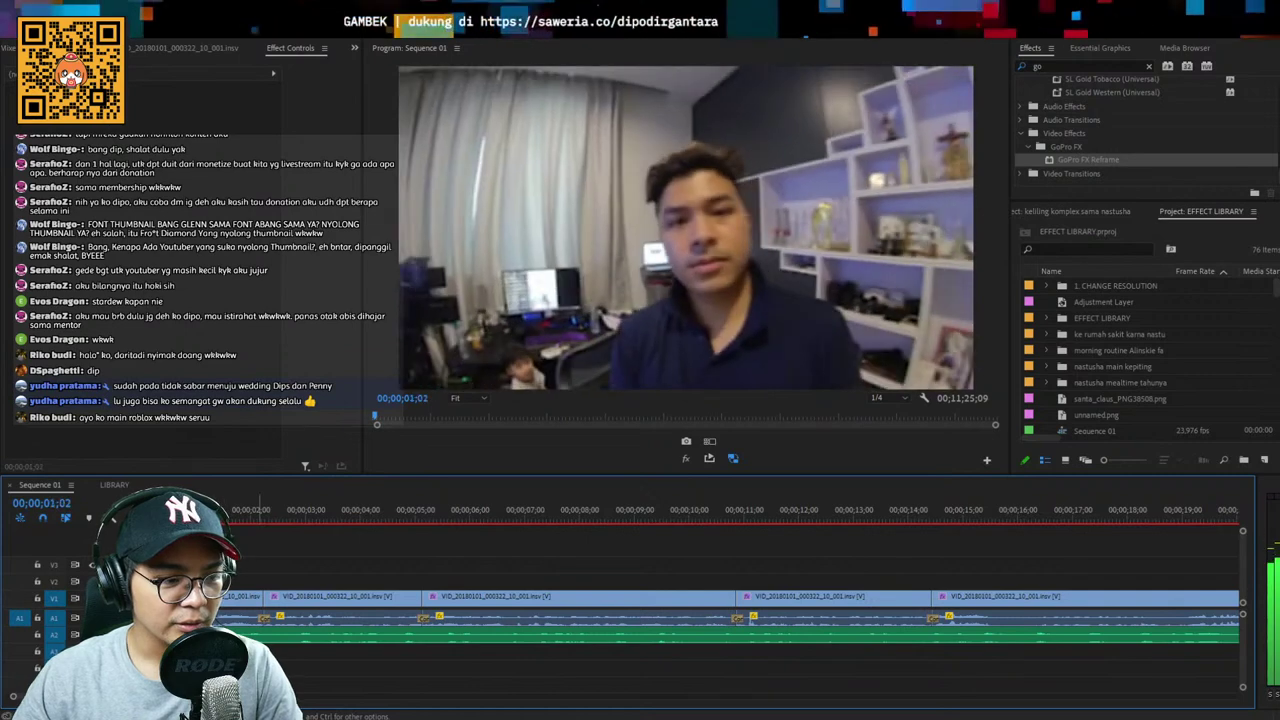
key(space)
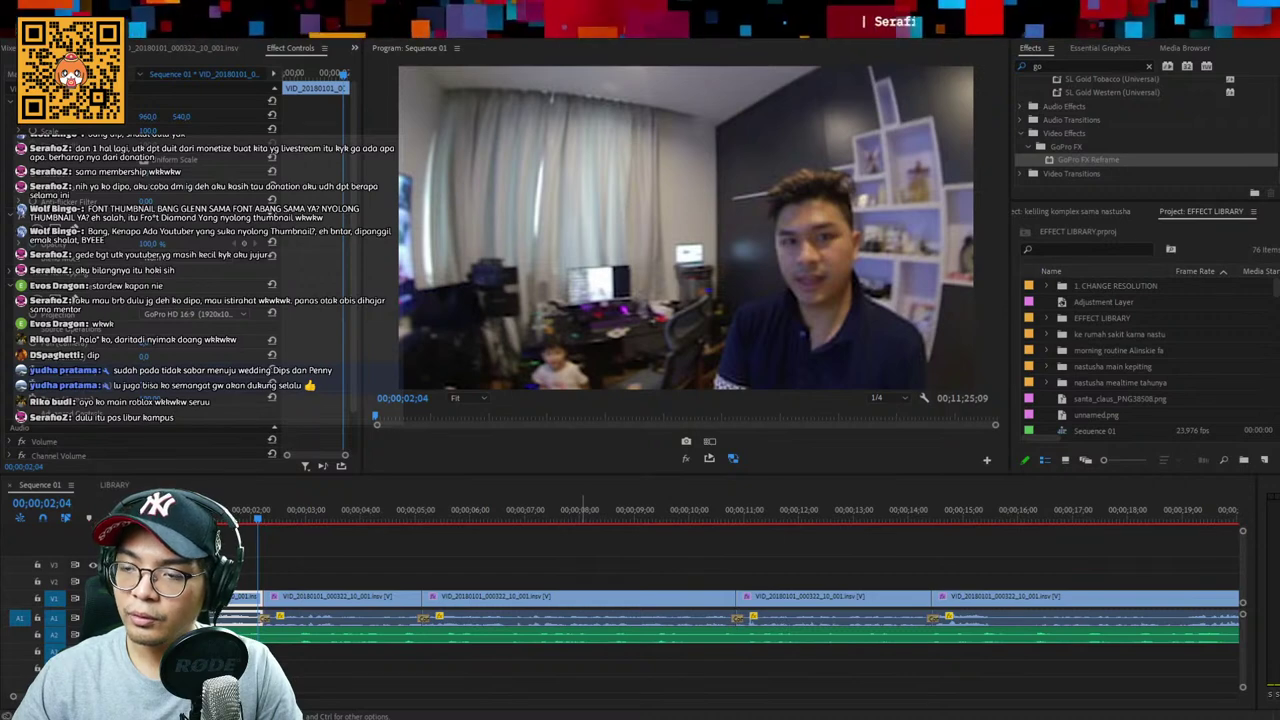
click(494, 562)
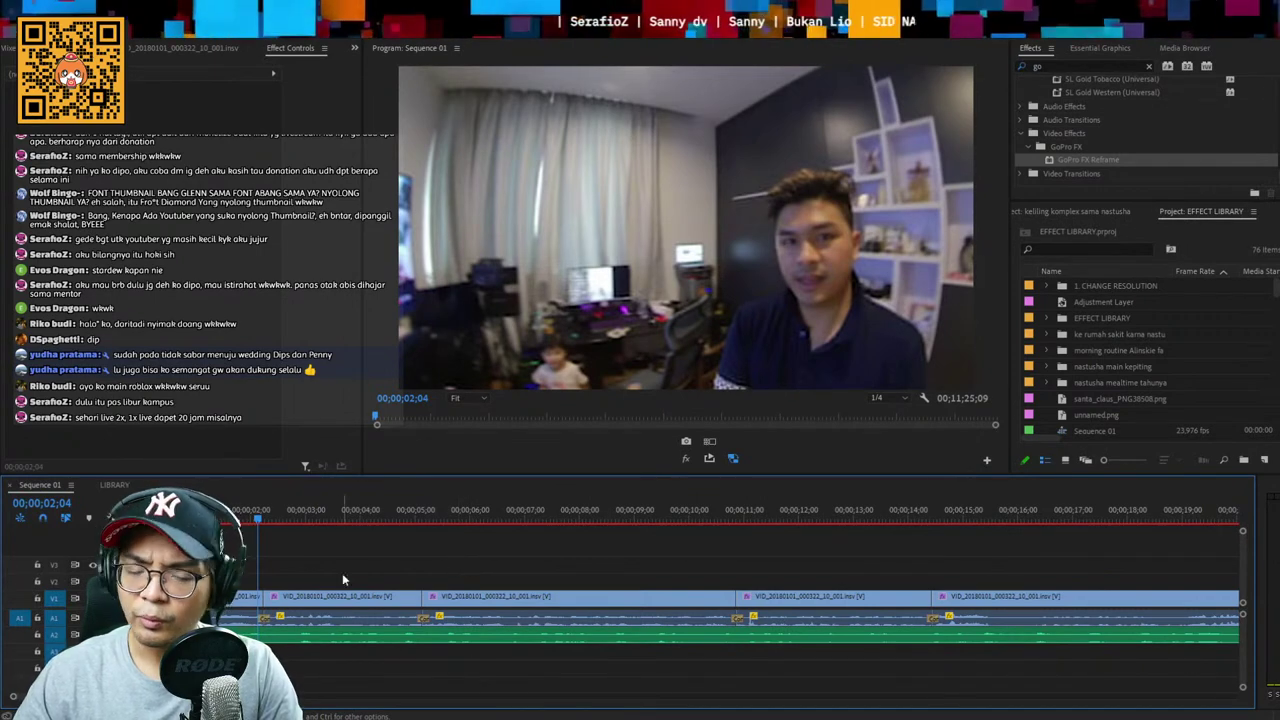
key(Home)
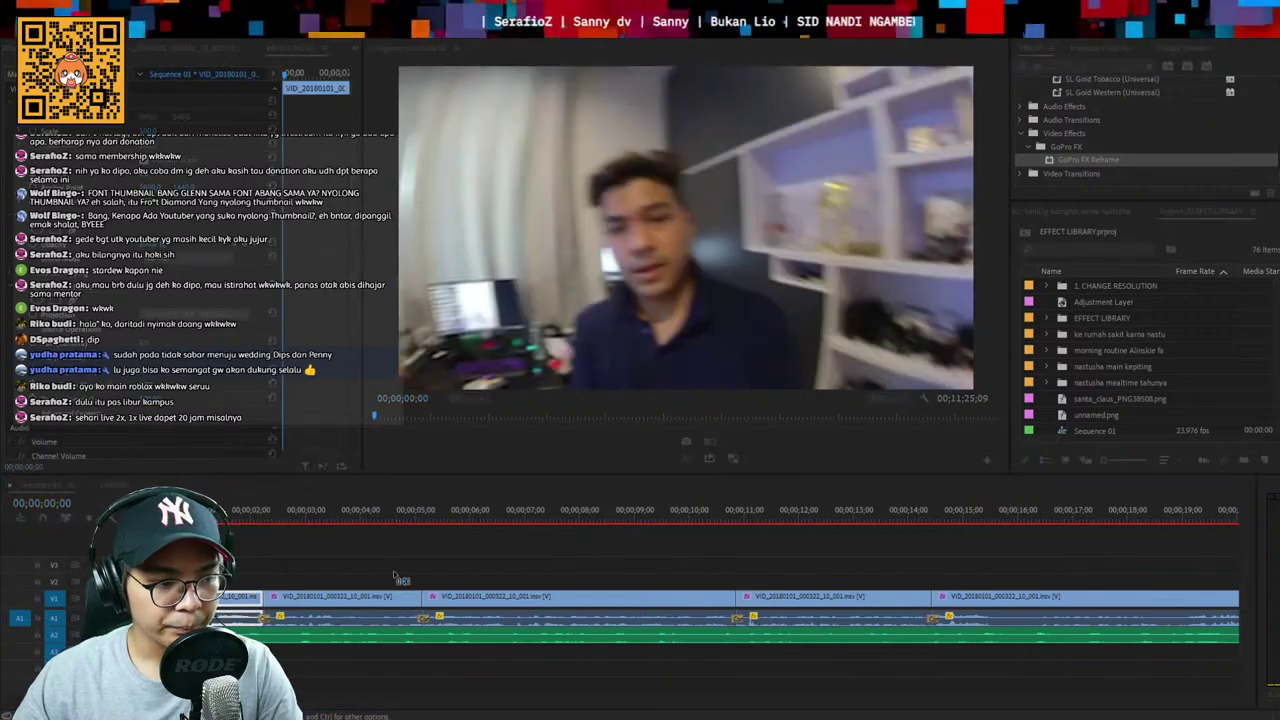
click(395, 570)
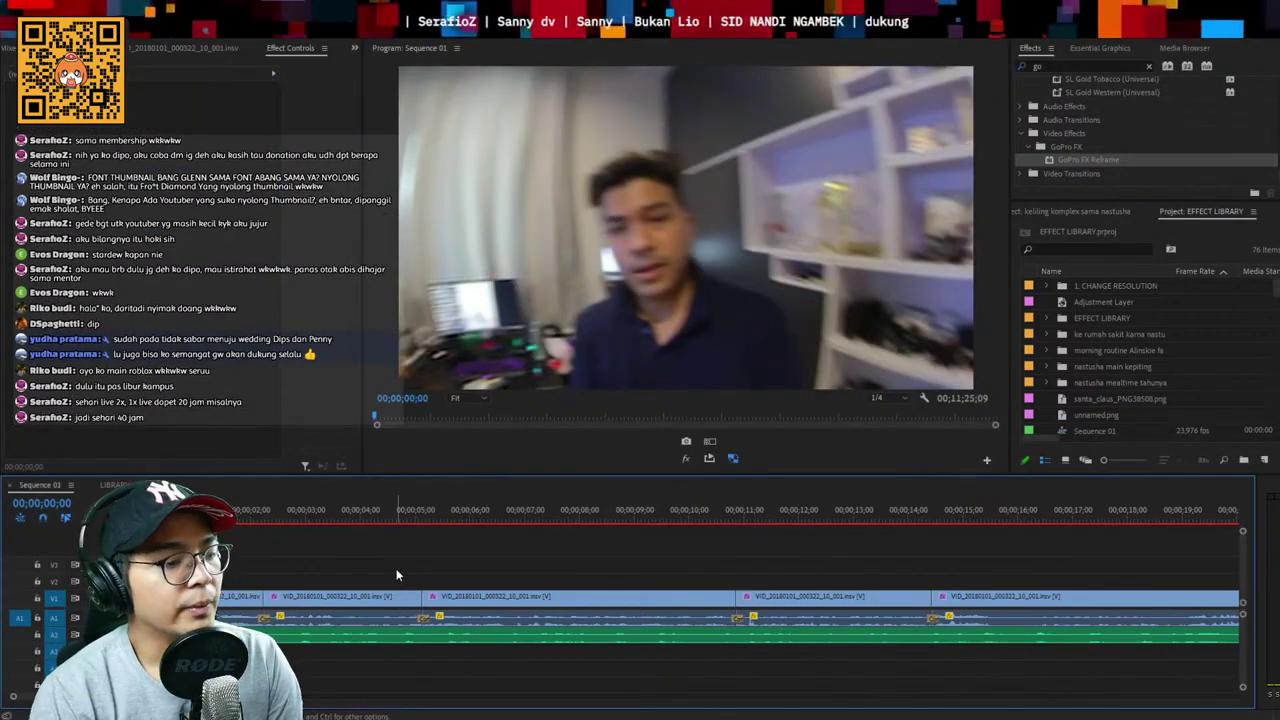
key(space)
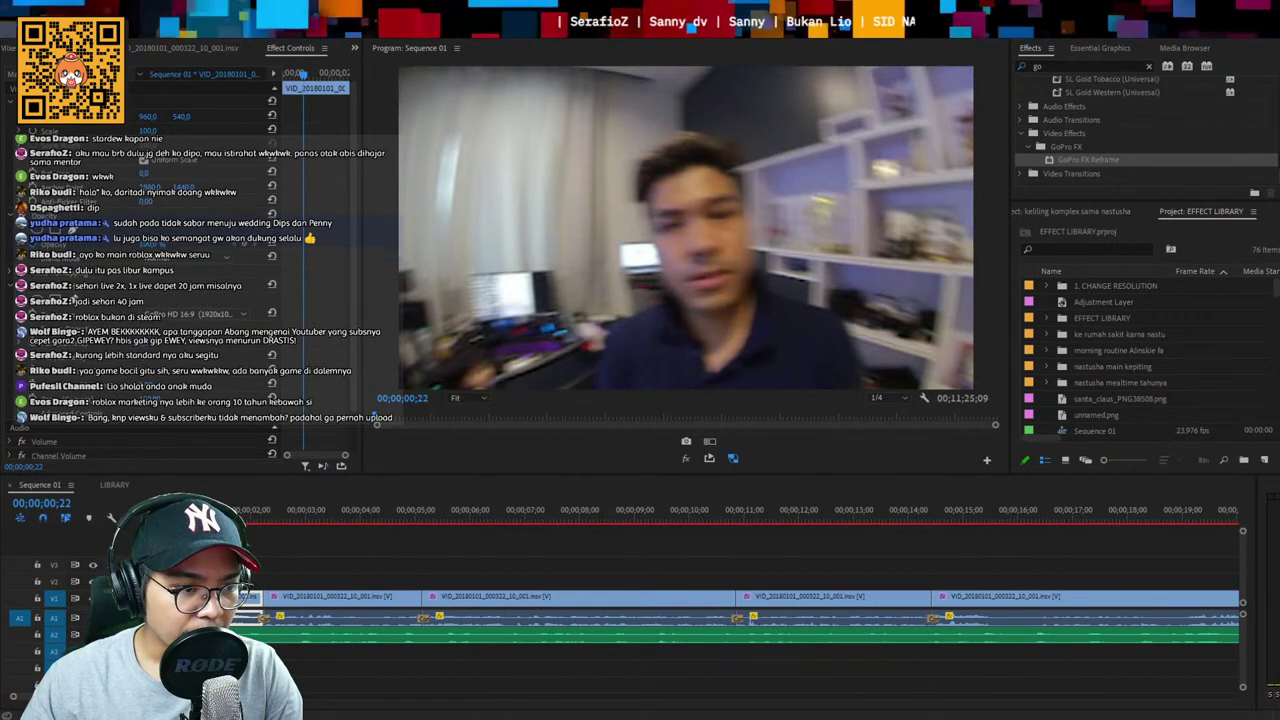
Save the project and return Sequence 01's playhead to 00;00;00;00
key(alt+Tab)
key(ctrl+s)
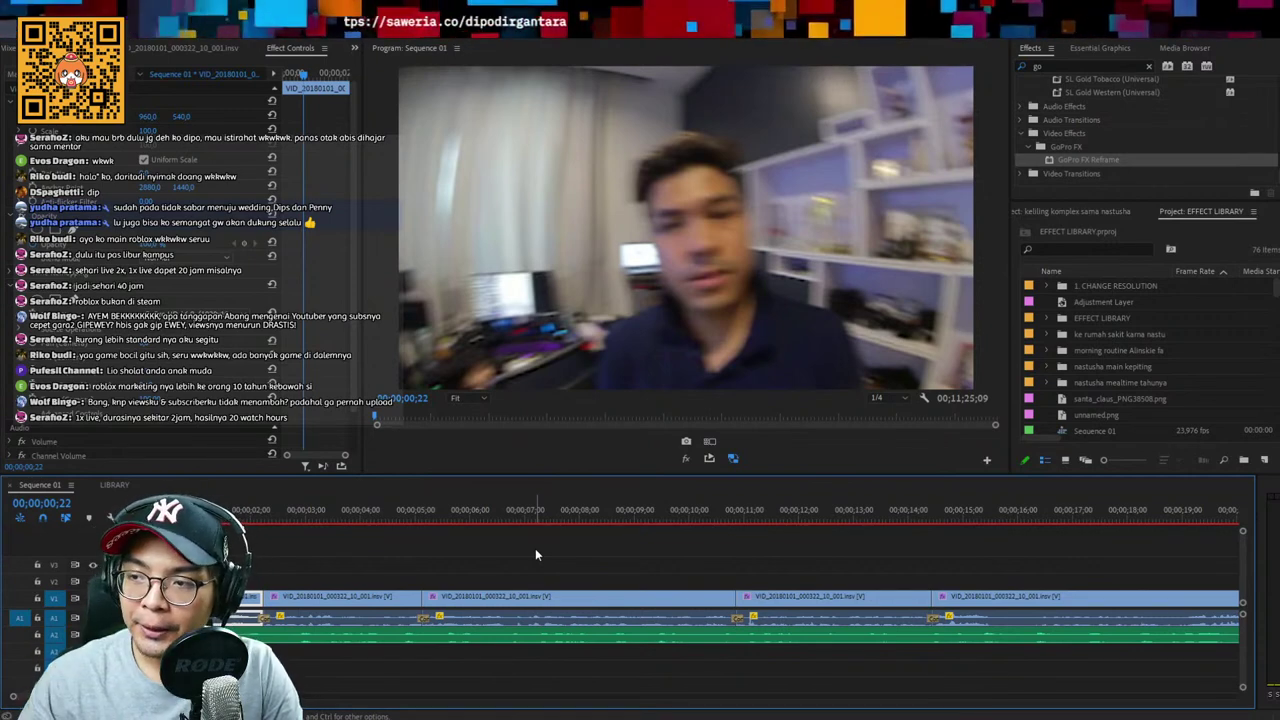
key(space)
key(space)
key(Home)
Lock tracks V1, A1 and A2 in Sequence 01
key(equal)
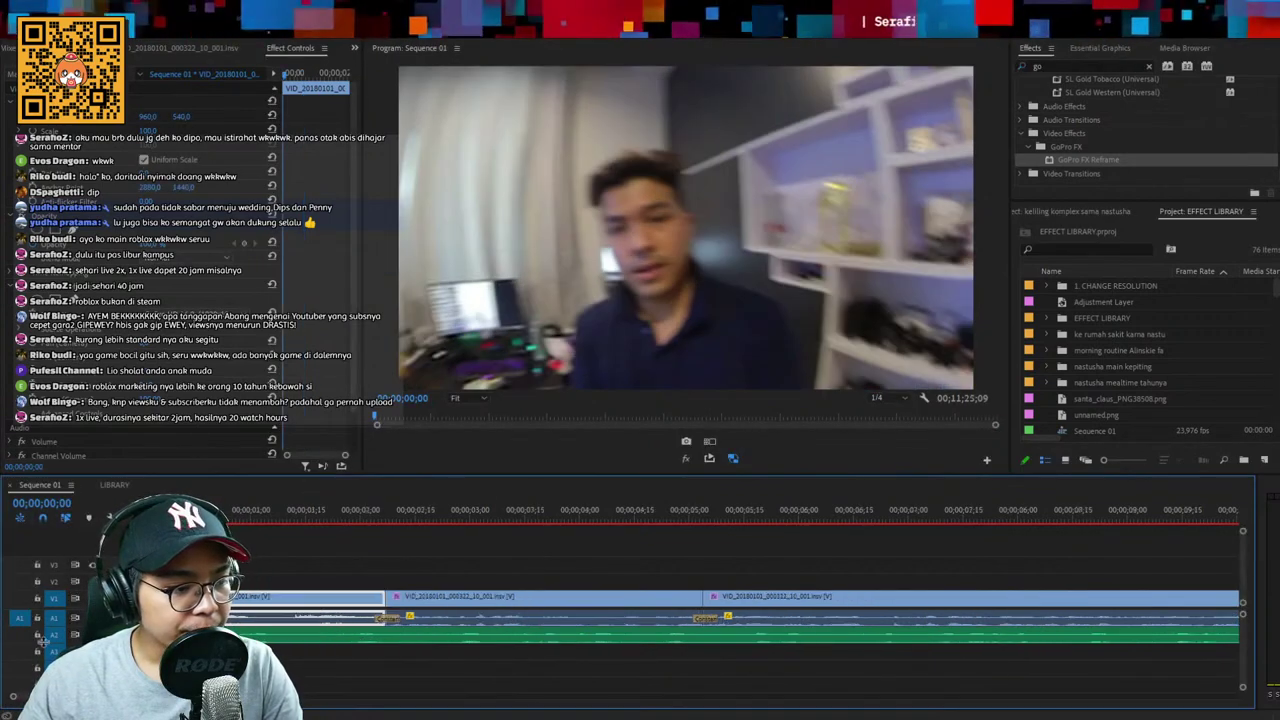
click(37, 616)
key(minus)
Play the opening of Sequence 01 and step the playhead back to 00;00;01;09
key(space)
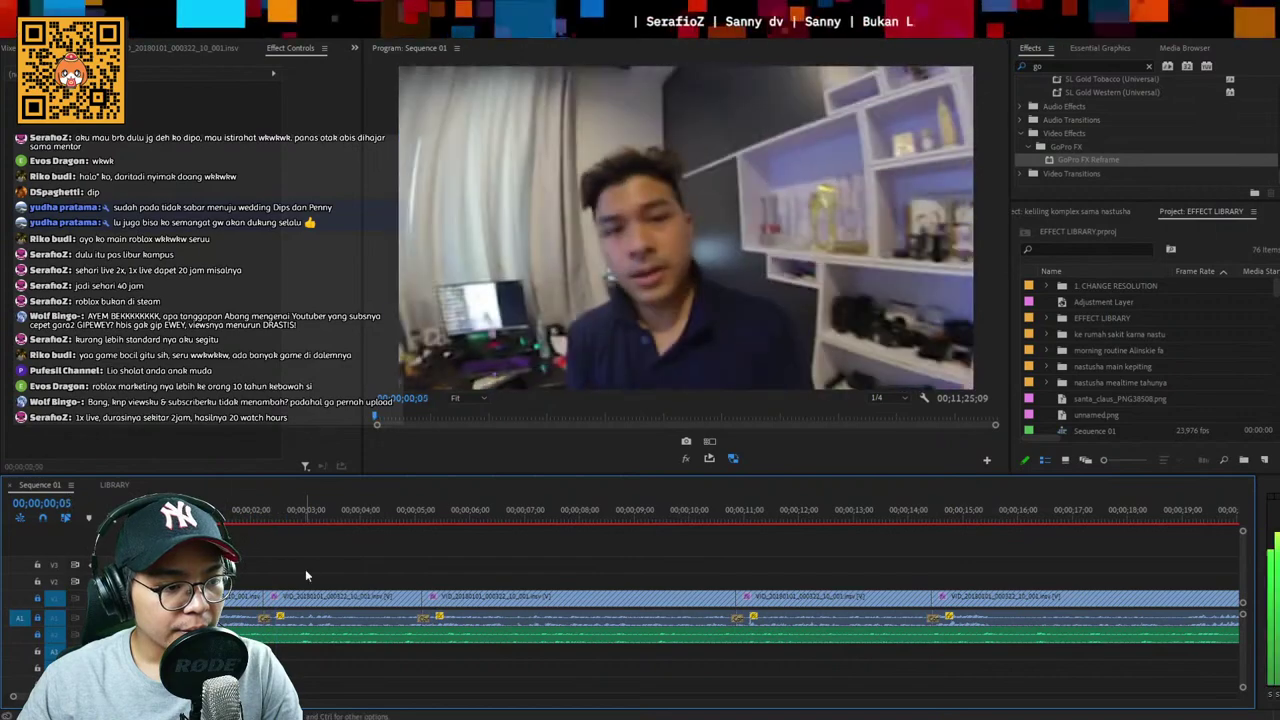
key(space)
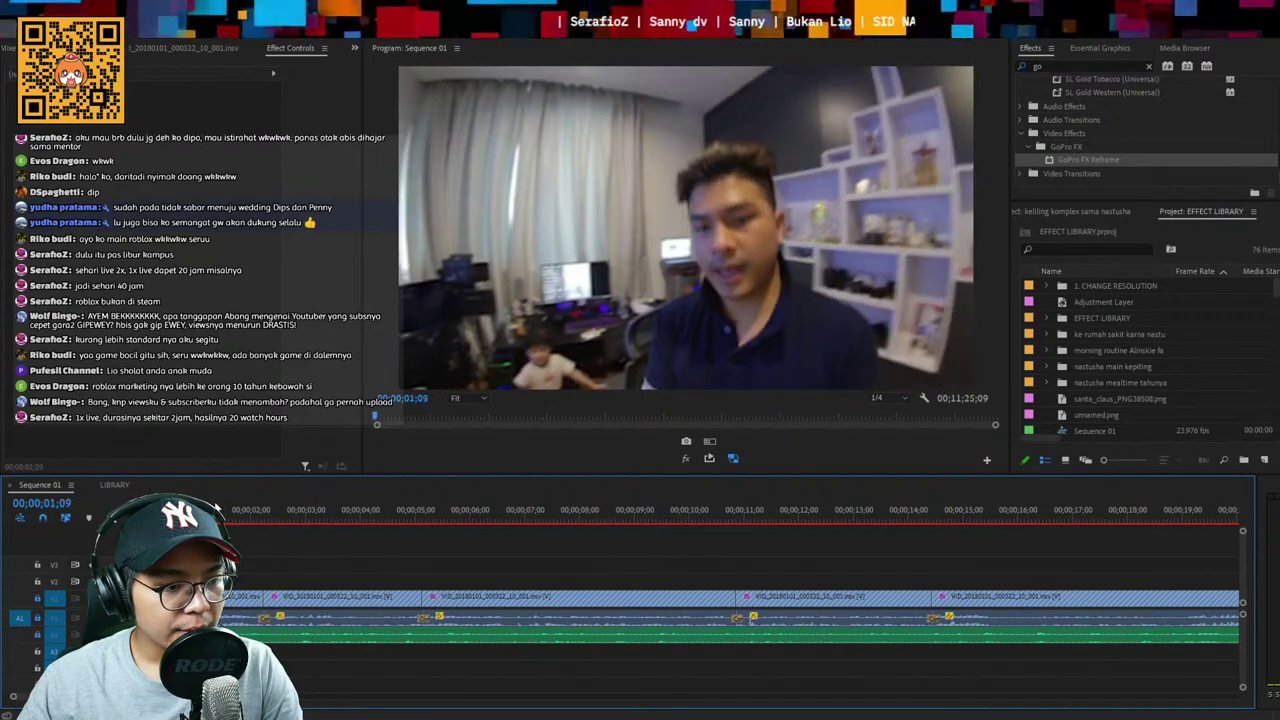
key(Left)
key(Left)
key(Left)
key(Left)
key(Left)
key(Left)
key(Left)
key(Left)
key(Left)
key(Left)
Copy the INSERT TEXT graphic with the child's picture from the LIBRARY sequence and paste it onto V2 of Sequence 01 at 00;00;01;09
click(114, 485)
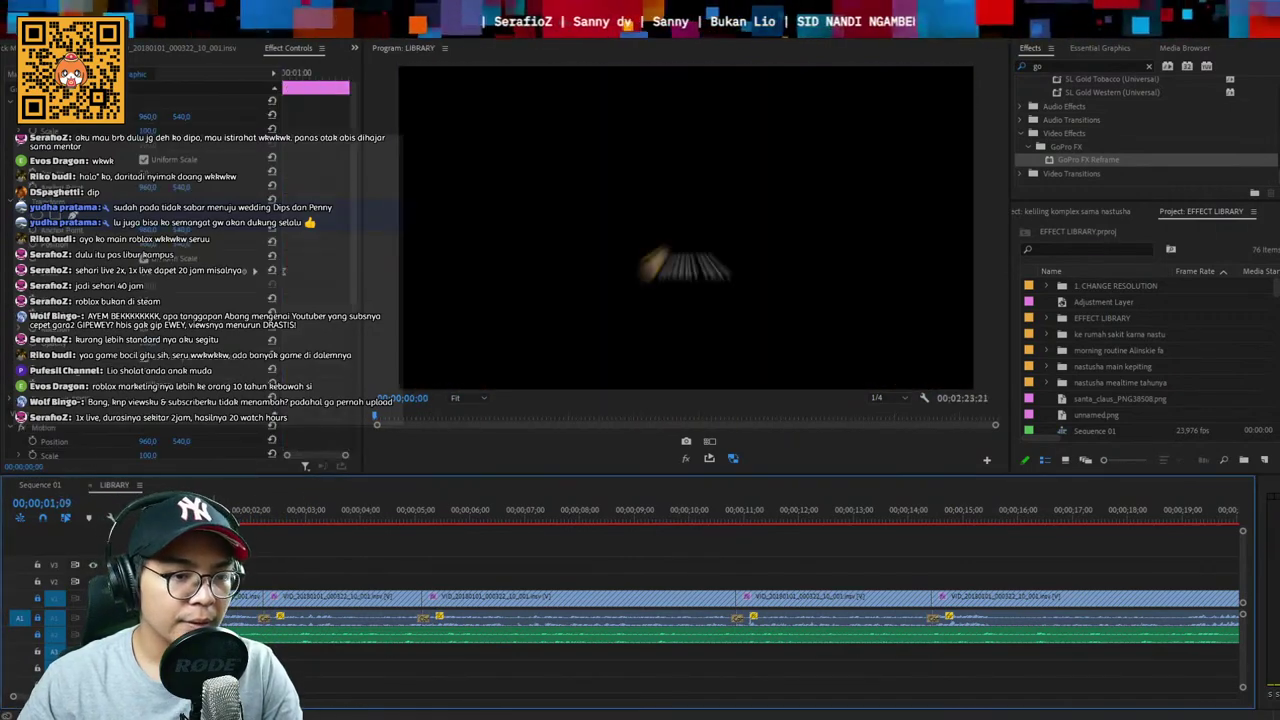
key(ctrl+c)
click(40, 485)
key(ctrl+v)
click(676, 378)
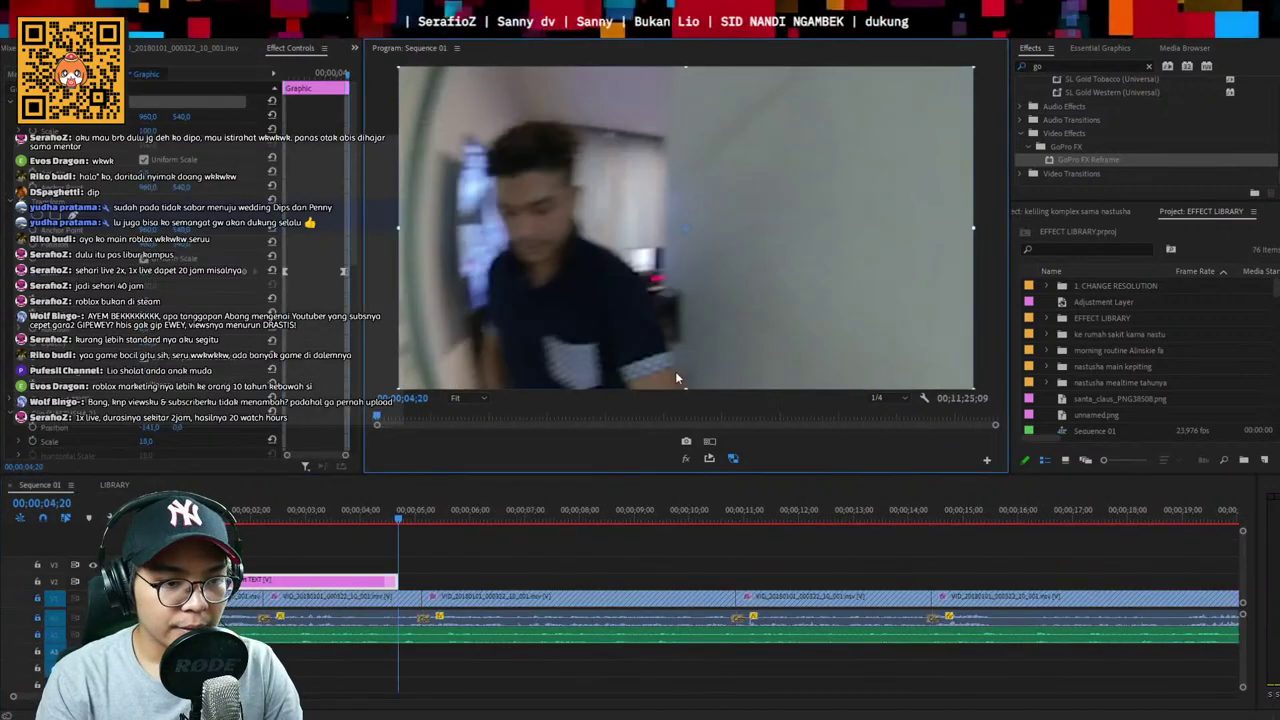
Target track V2 and replace the pasted graphic's placeholder text with "KHEII!!"
click(53, 586)
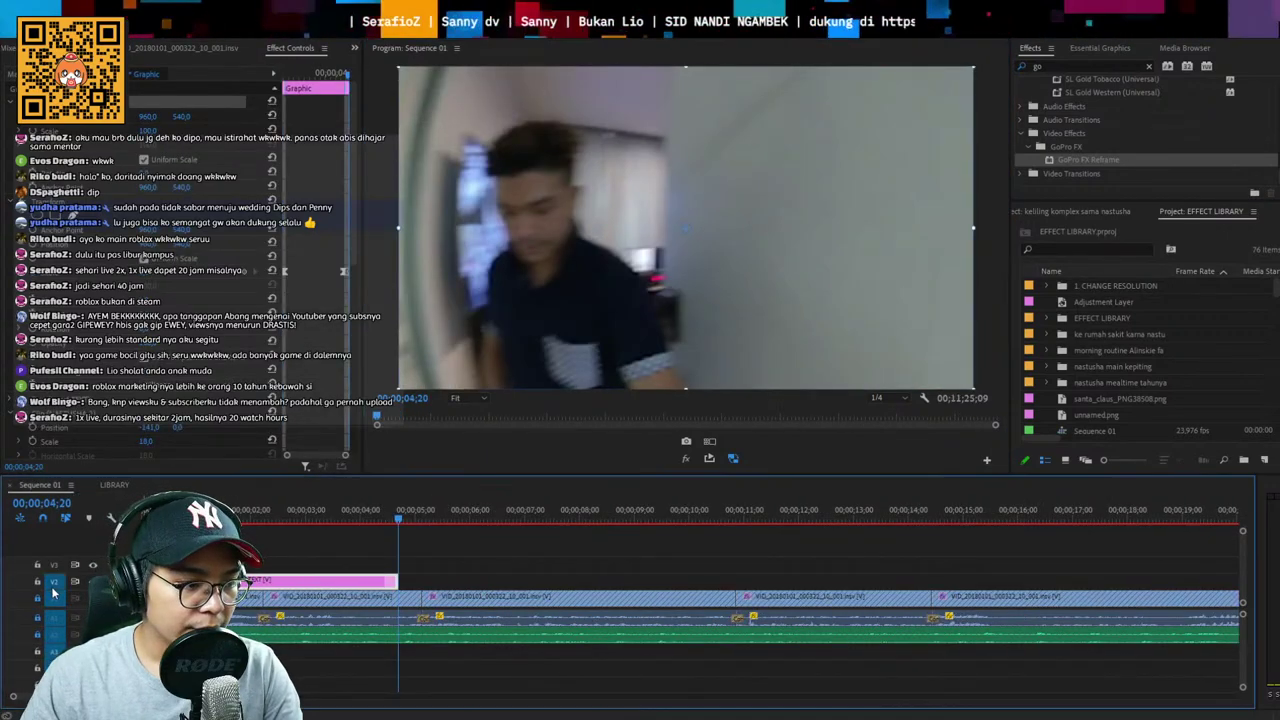
click(287, 512)
click(694, 362)
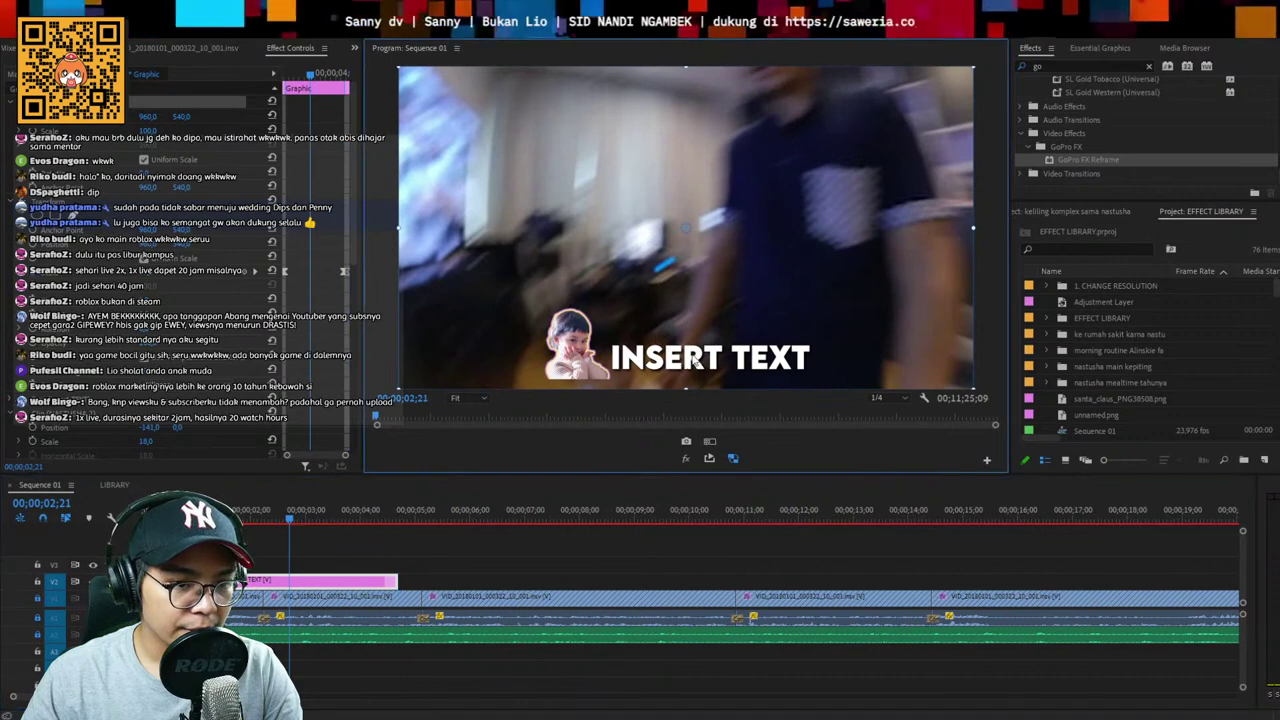
drag(377, 529, 236, 664)
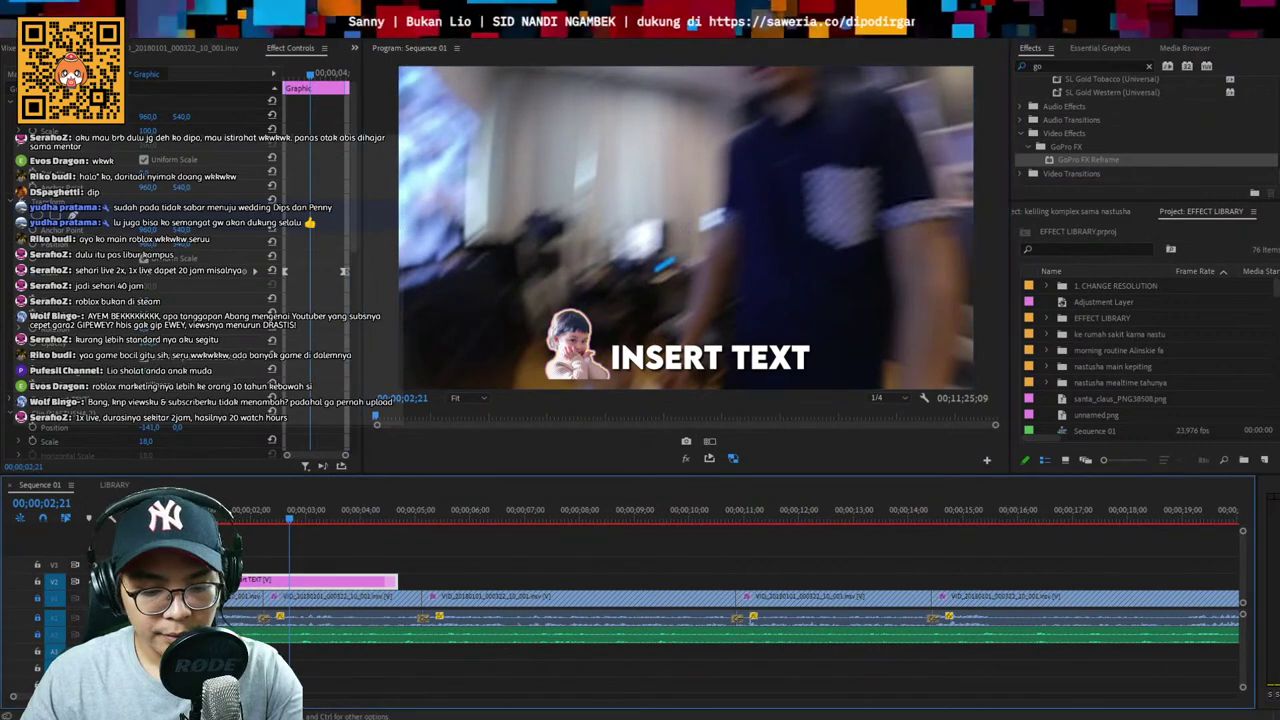
double_click(665, 360)
text(KEH)
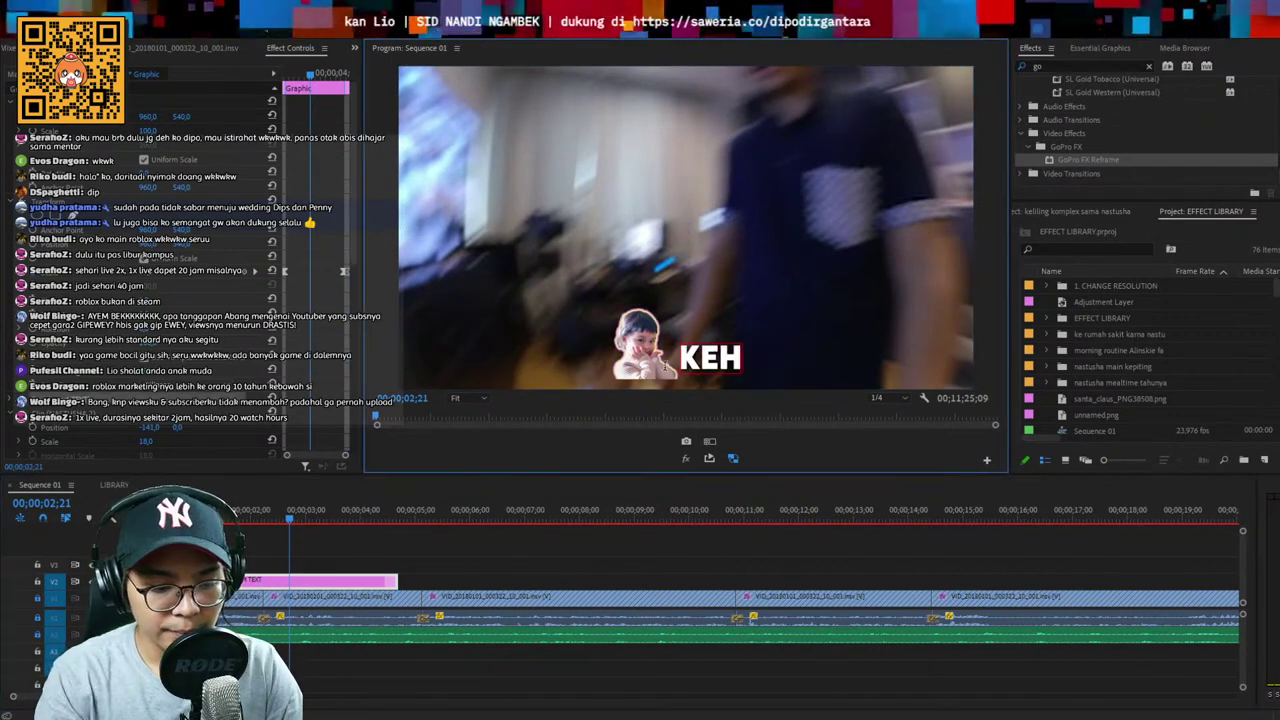
key(BackSpace)
key(BackSpace)
text(HEII!!)
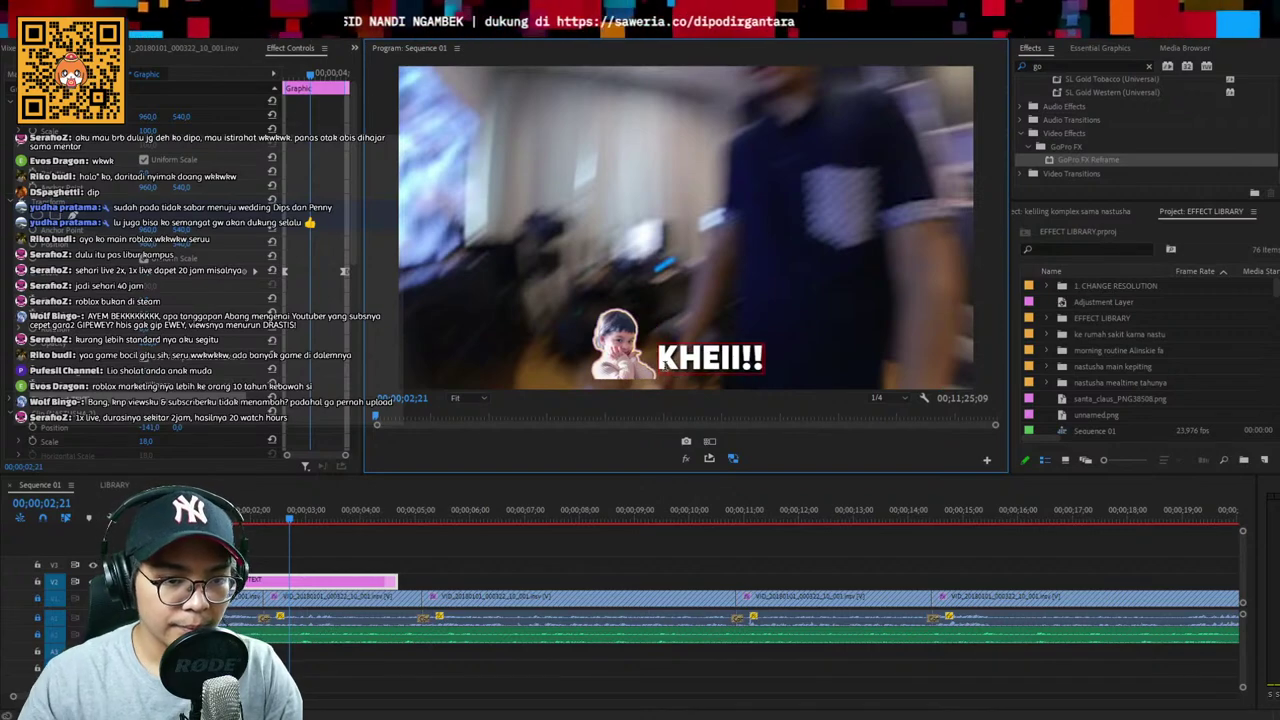
Cut the "KHEII!!" title at the end of the first camera clip, 00;00;02;07, and delete the remainder
click(190, 520)
key(space)
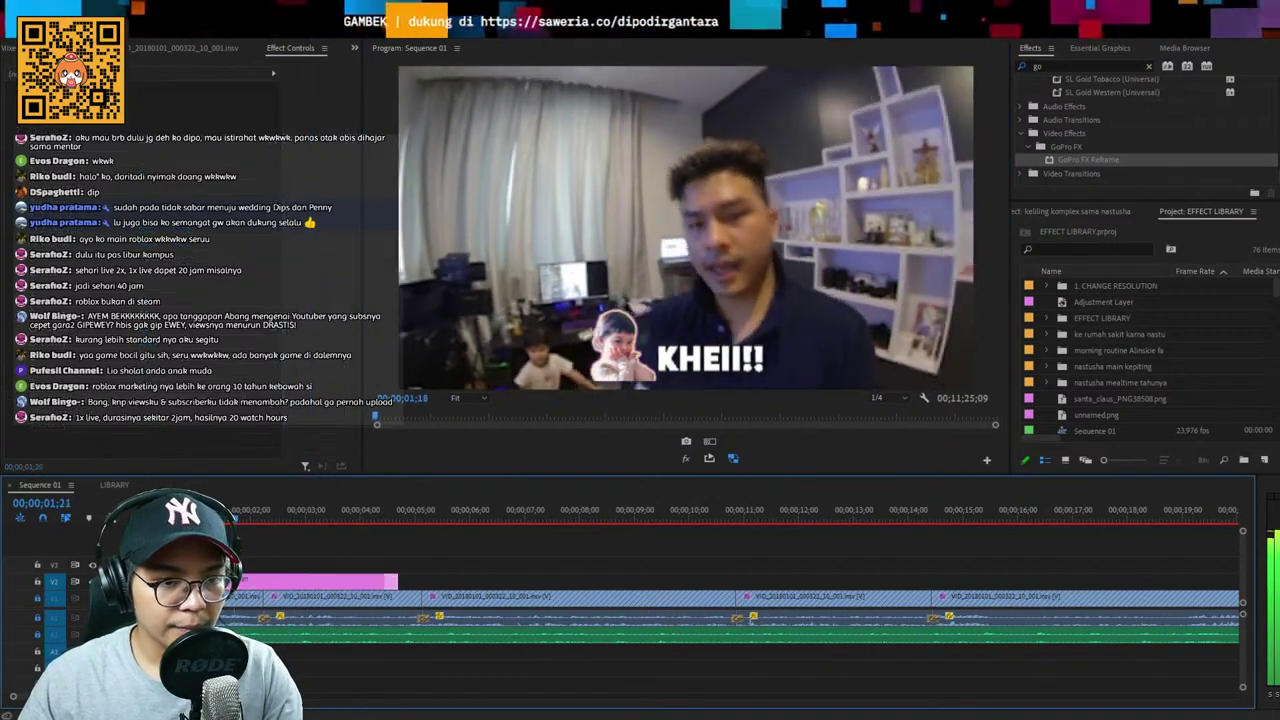
key(space)
key(Up)
key(ctrl+k)
drag(352, 552, 378, 596)
key(Delete)
Copy the INSERT TEXT graphic with the man's face from the LIBRARY sequence and paste it onto V2 of Sequence 01 at 00;00;02;07
key(space)
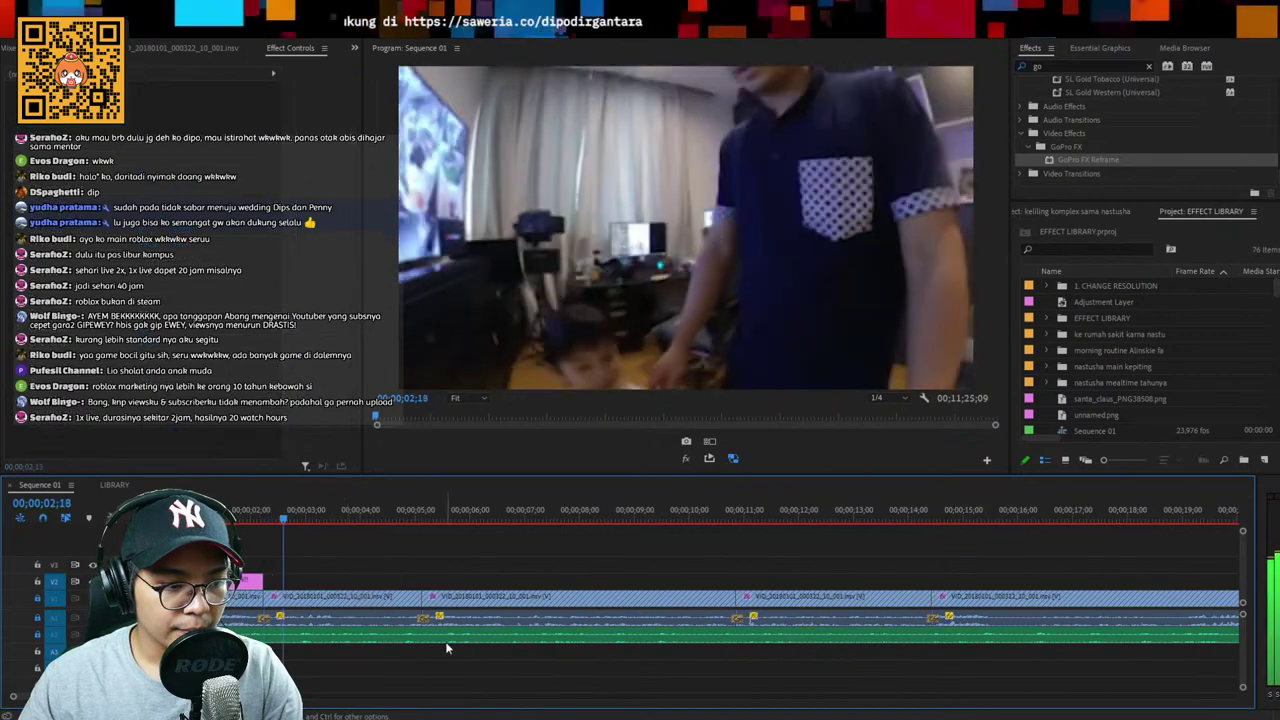
key(Home)
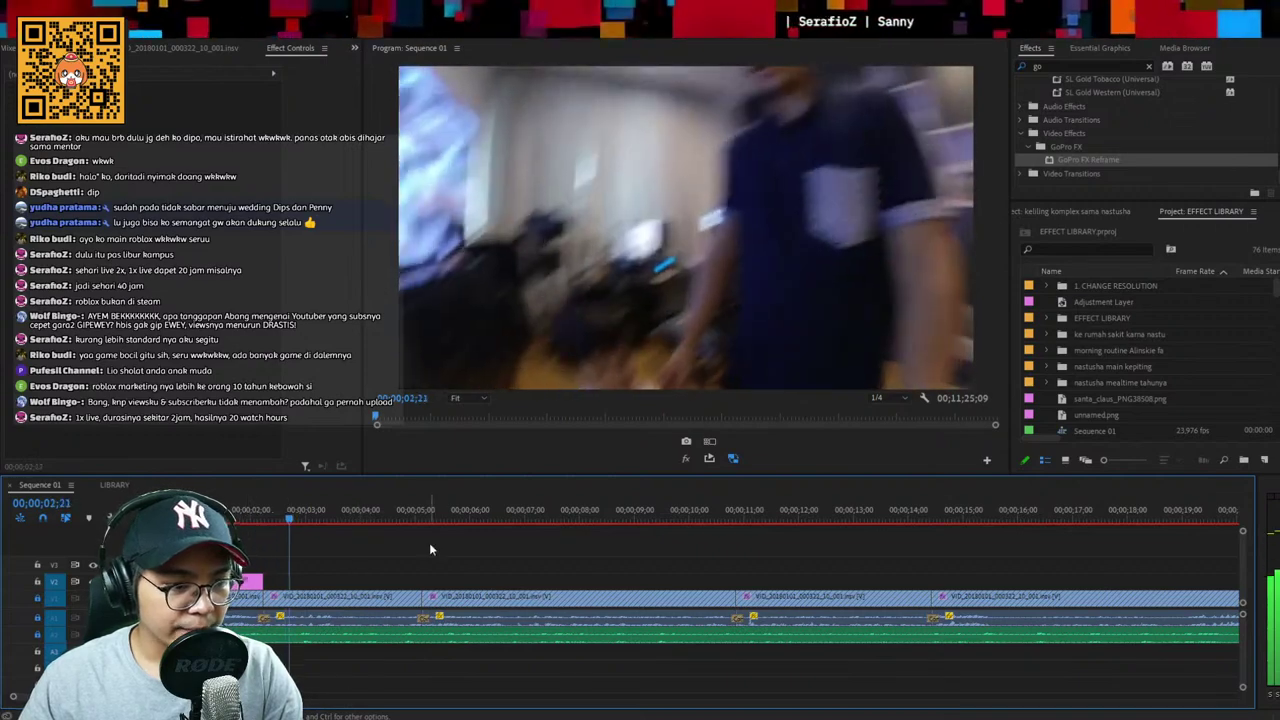
key(Up)
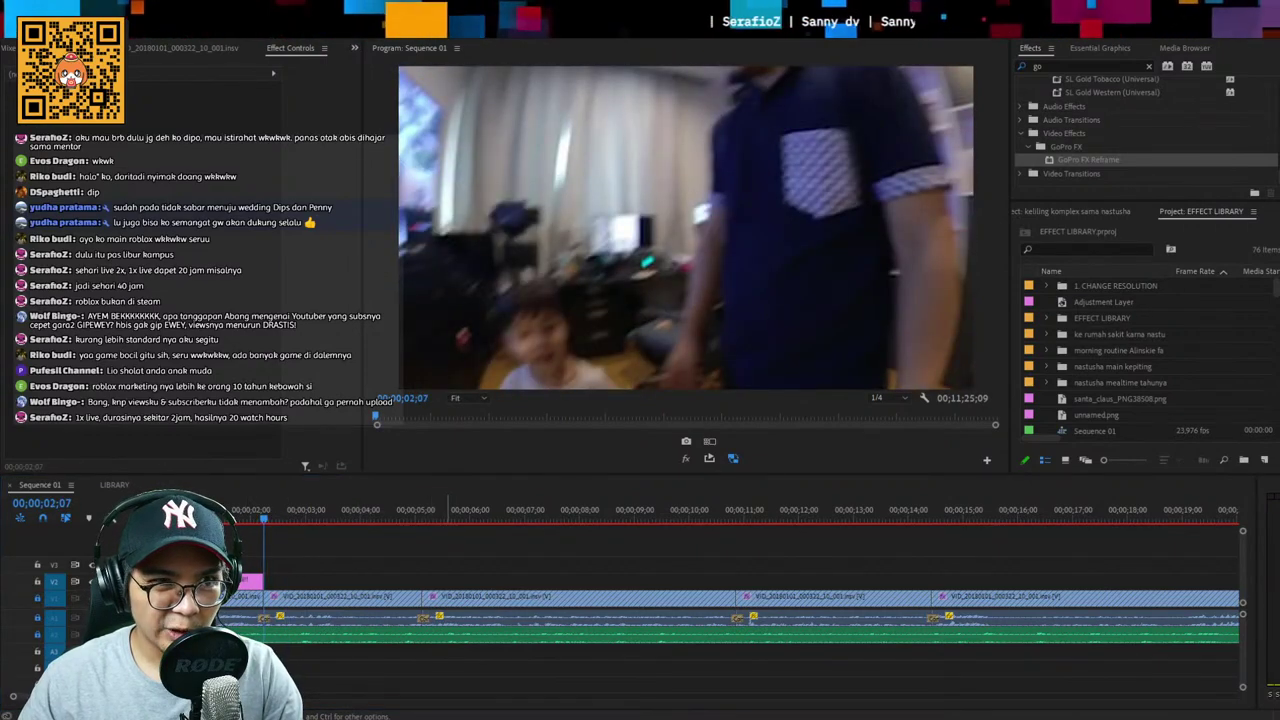
key(shift+3)
key(shift+3)
key(ctrl+c)
key(shift+3)
key(ctrl+v)
key(shift+1)
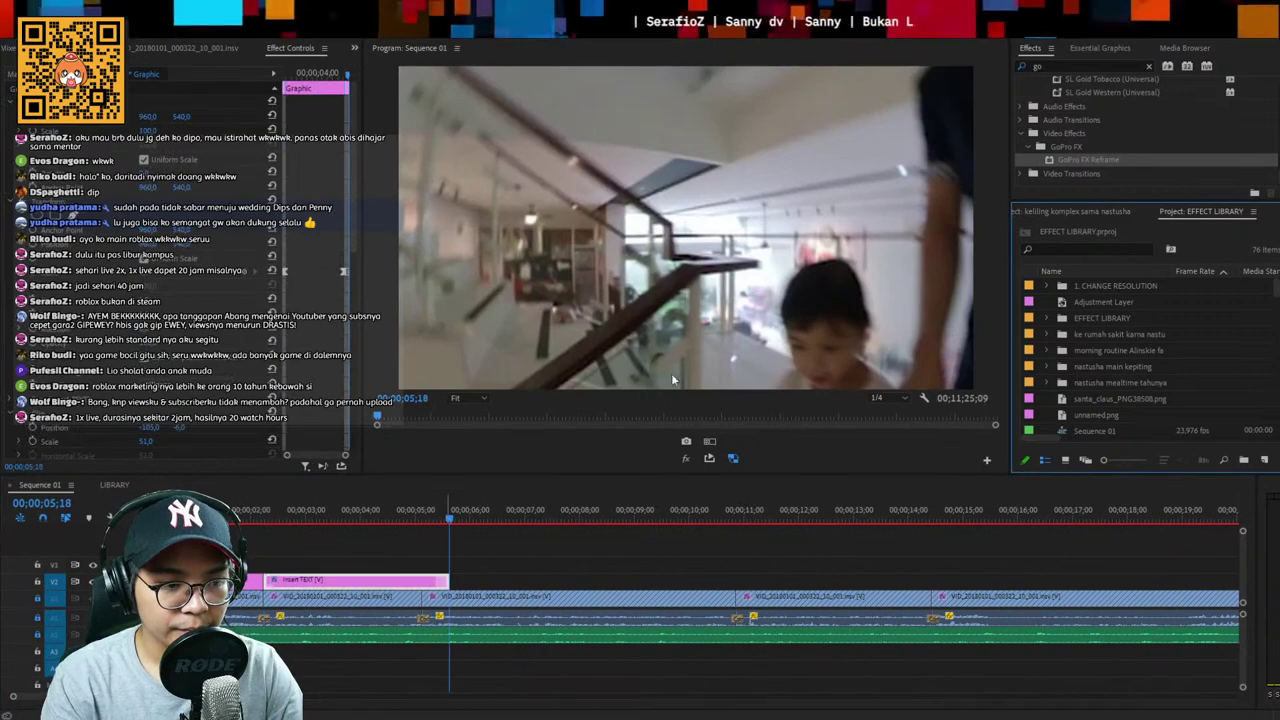
click(675, 371)
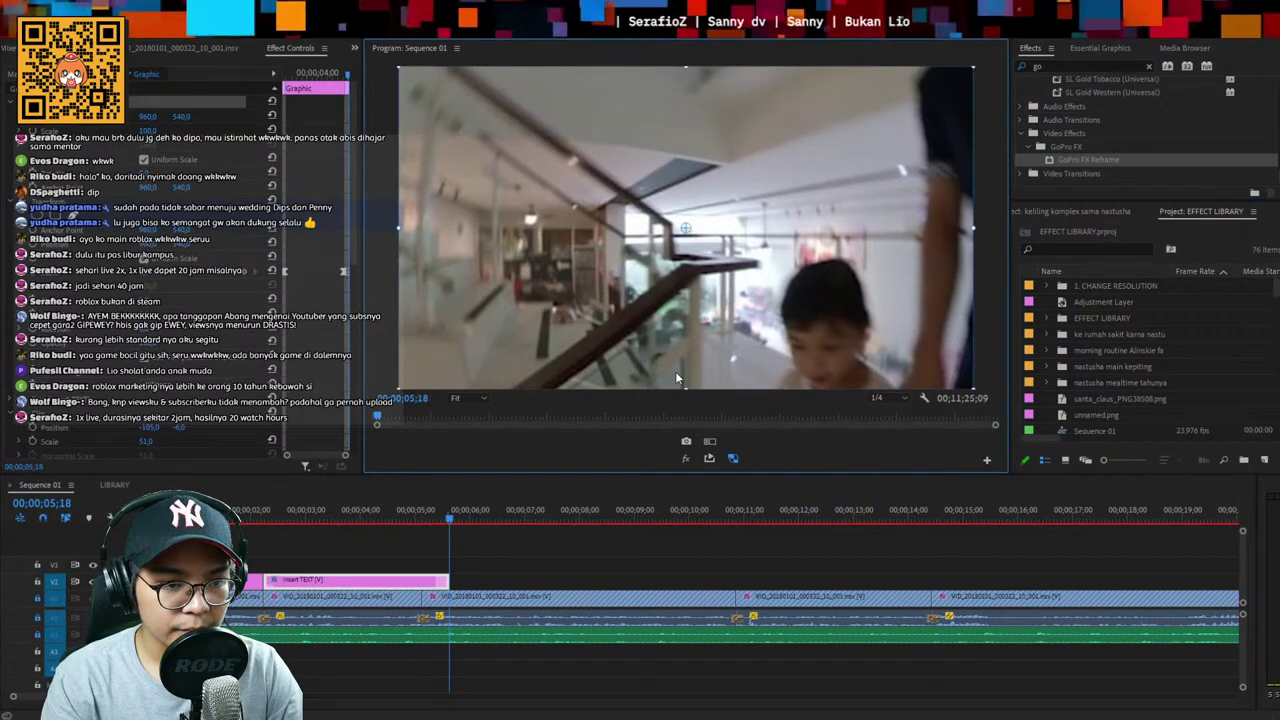
Replace the second title's placeholder text with "MAU KELILING - KELILING KOMPLEX YA?"
click(419, 510)
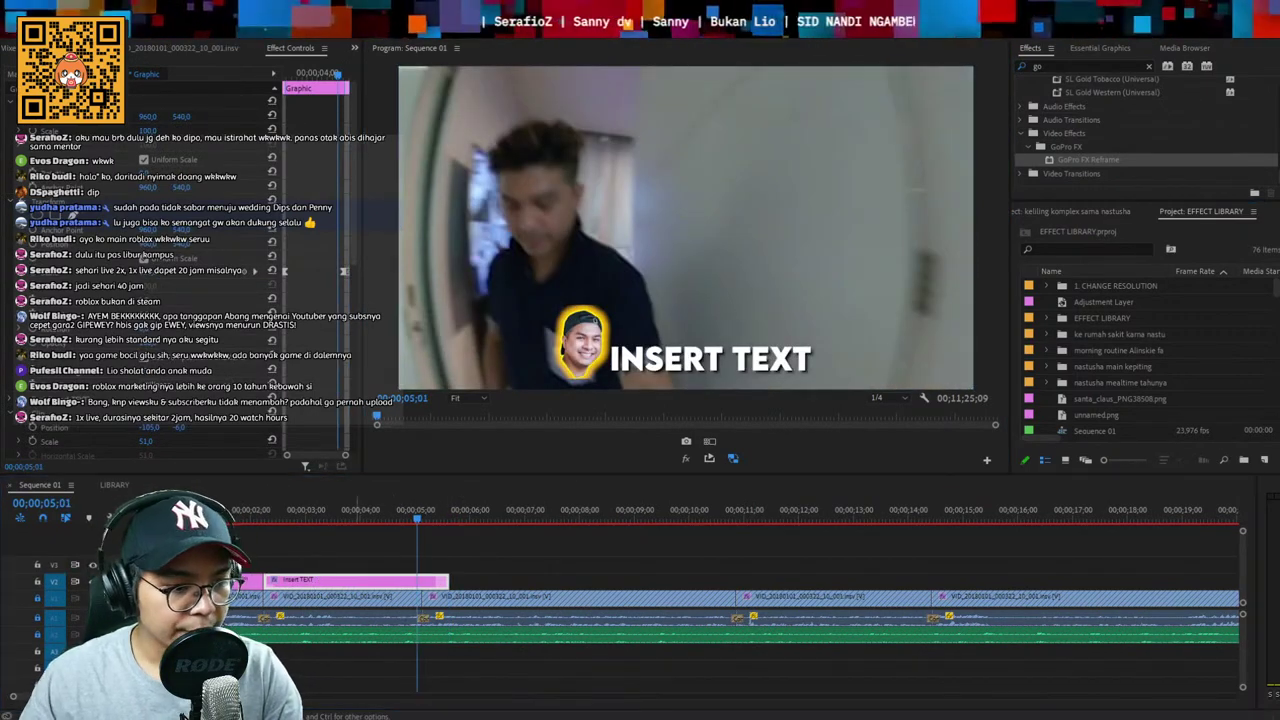
click(516, 541)
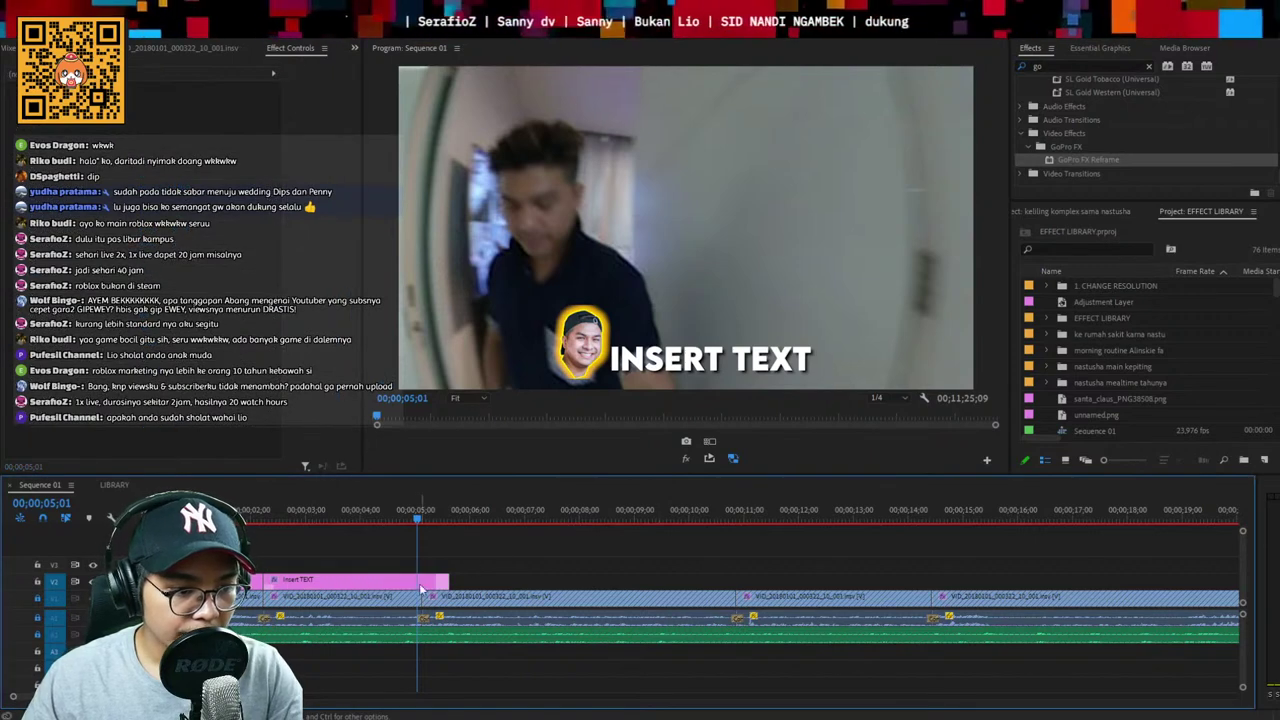
click(404, 510)
double_click(685, 370)
text(MA)
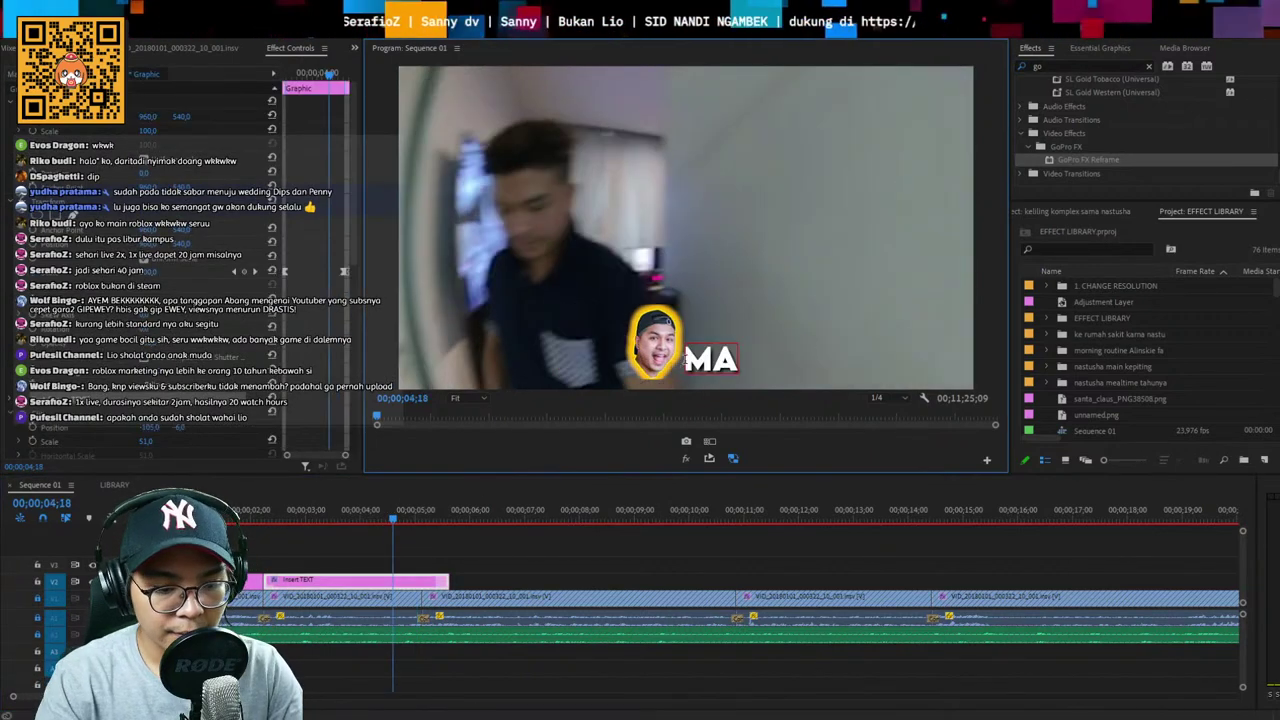
text(U KELILING - KELILING)
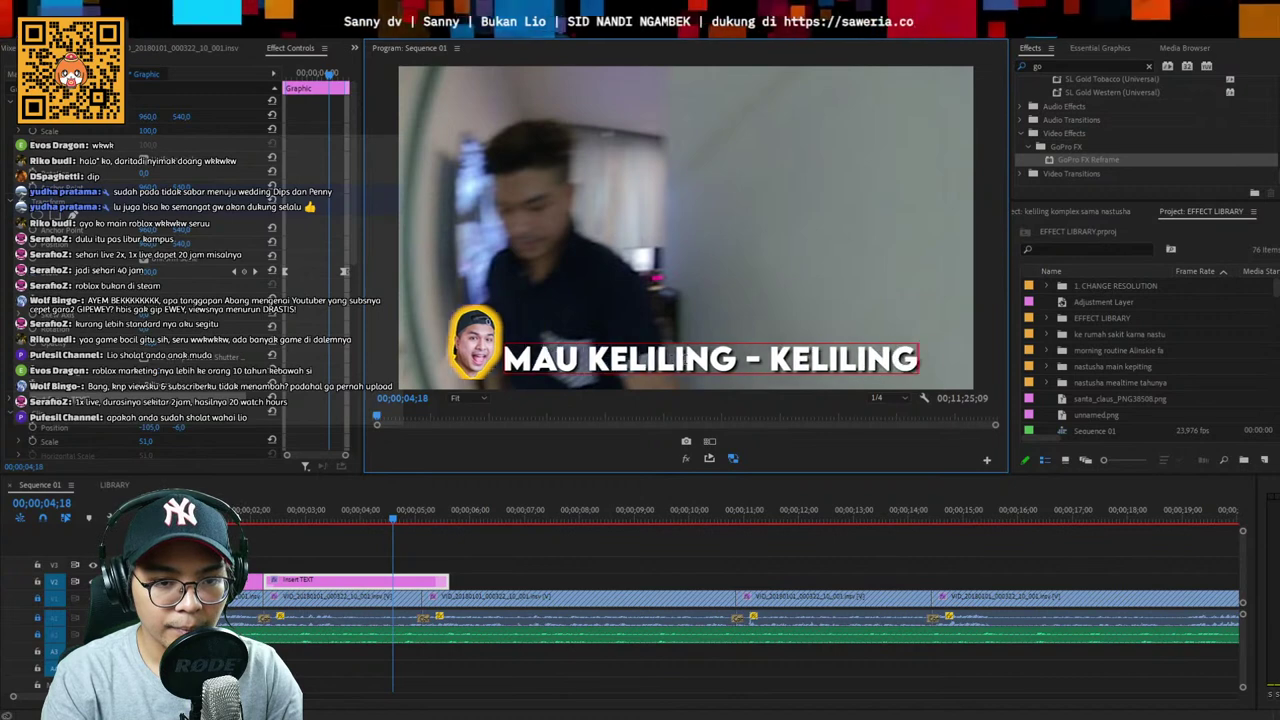
text( KOMPLEX)
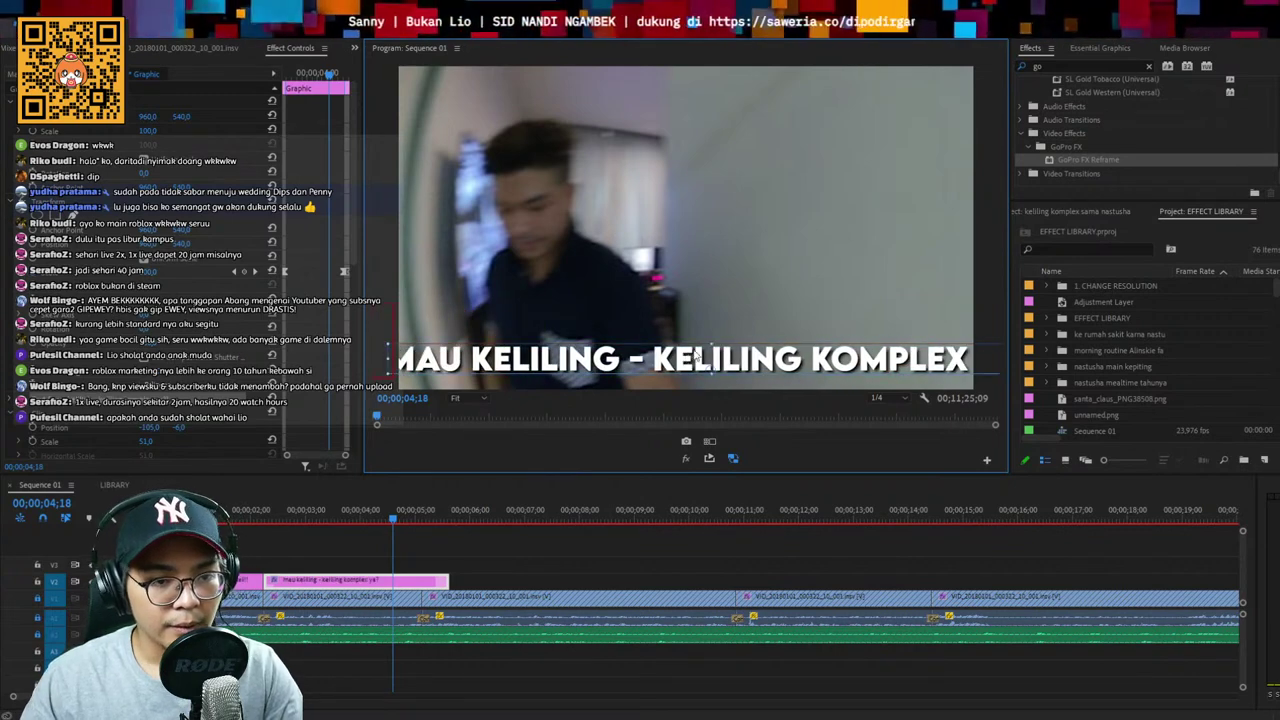
text( YA?)
Save the project and play back the "KHEII!!" title section
click(247, 516)
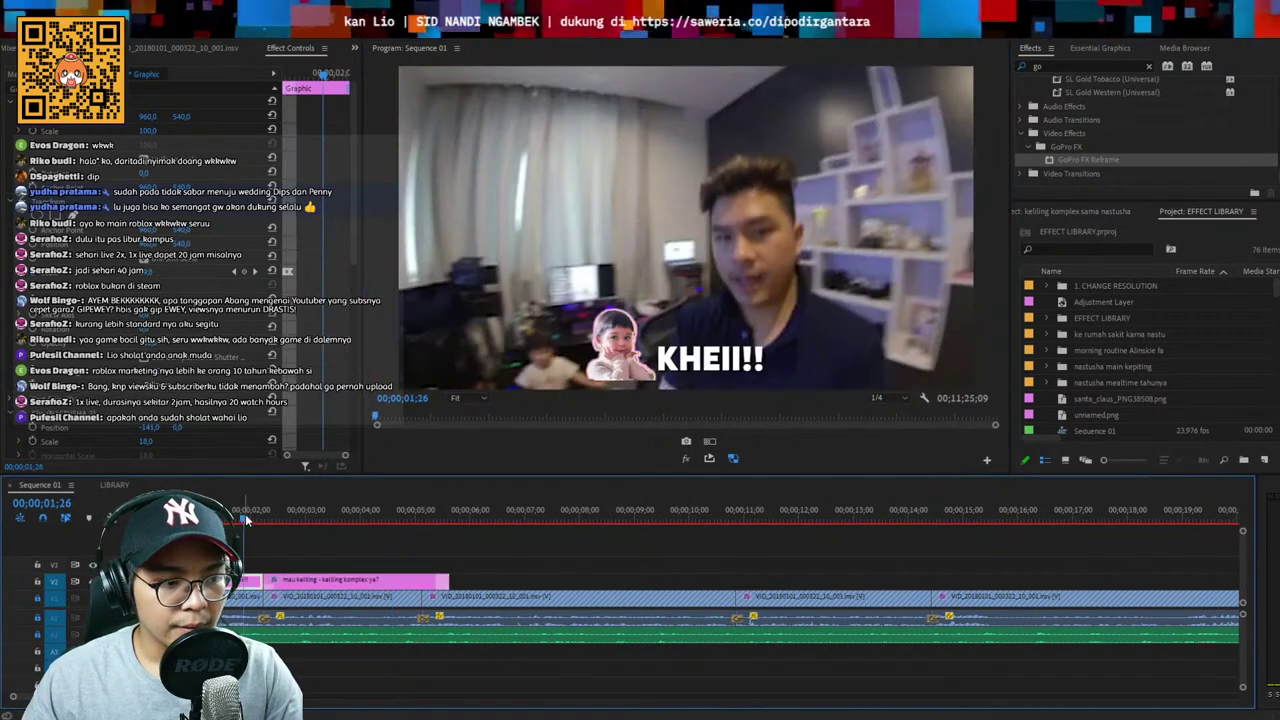
key(space)
key(ctrl+s)
click(362, 535)
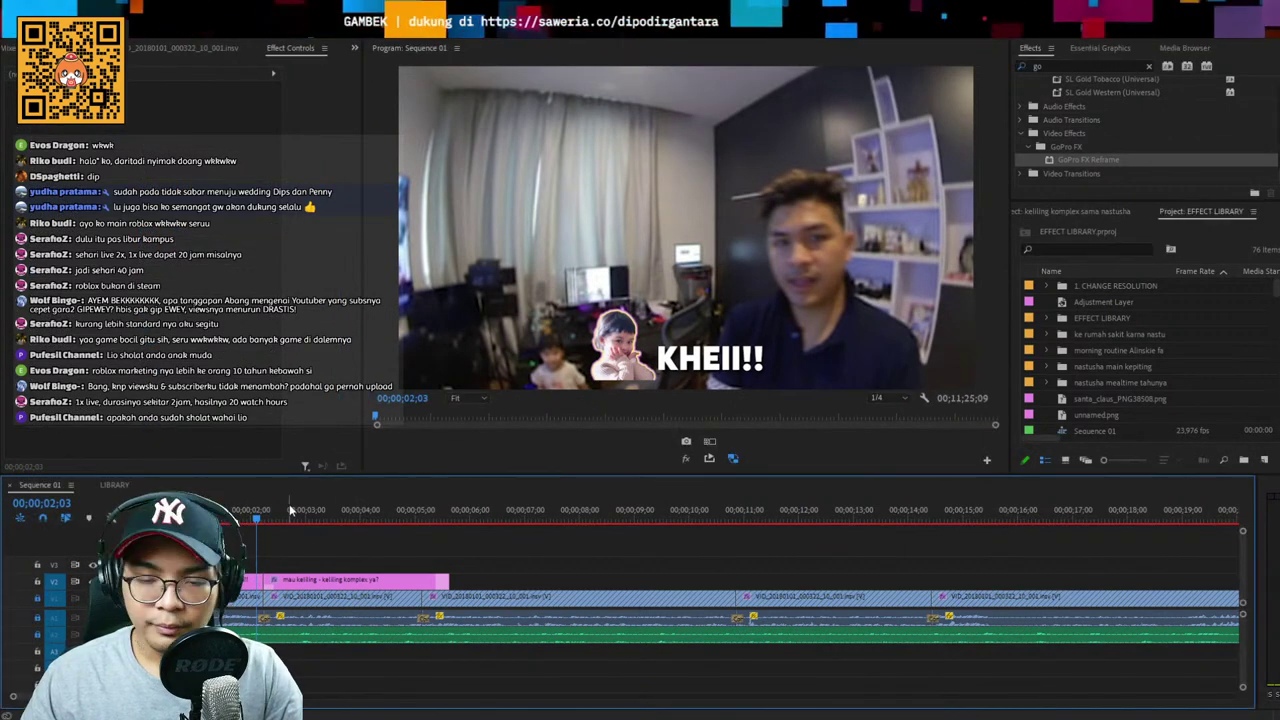
click(214, 512)
key(space)
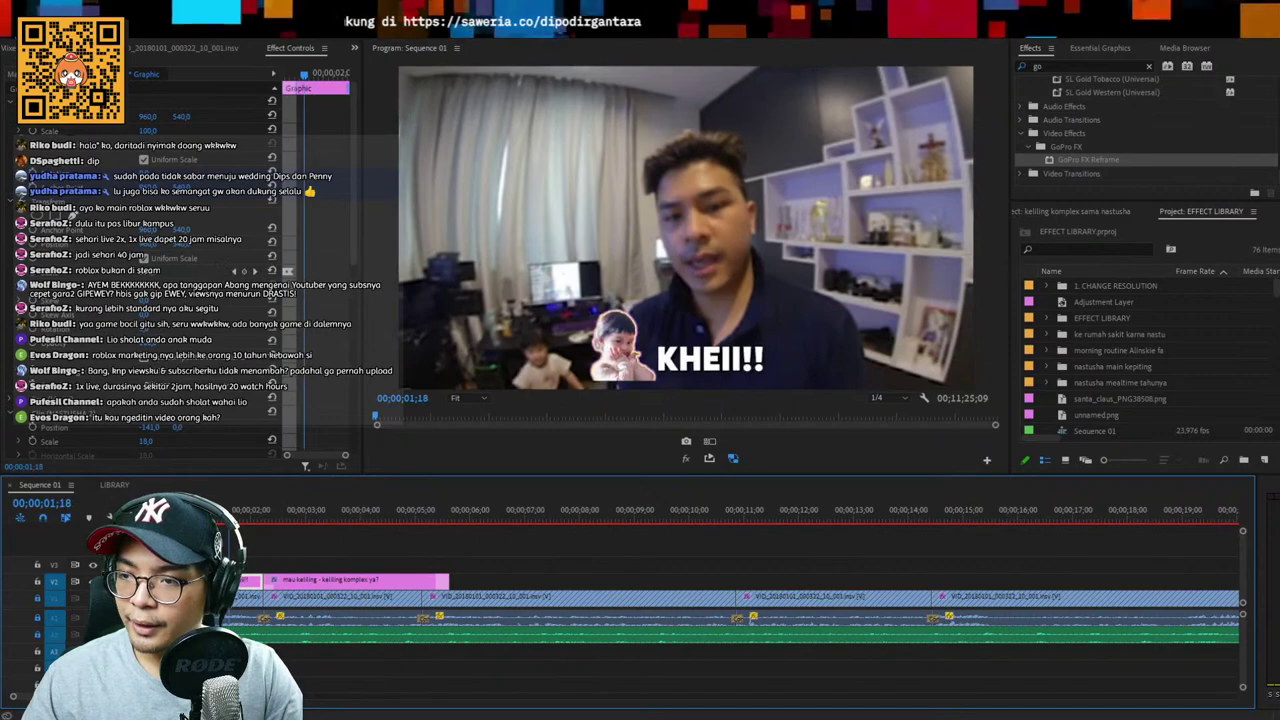
Play back the "MAU KELILING - KELILING KOMPLEX YA?" title section and inspect the effect settings of the title and its camera clip
click(256, 513)
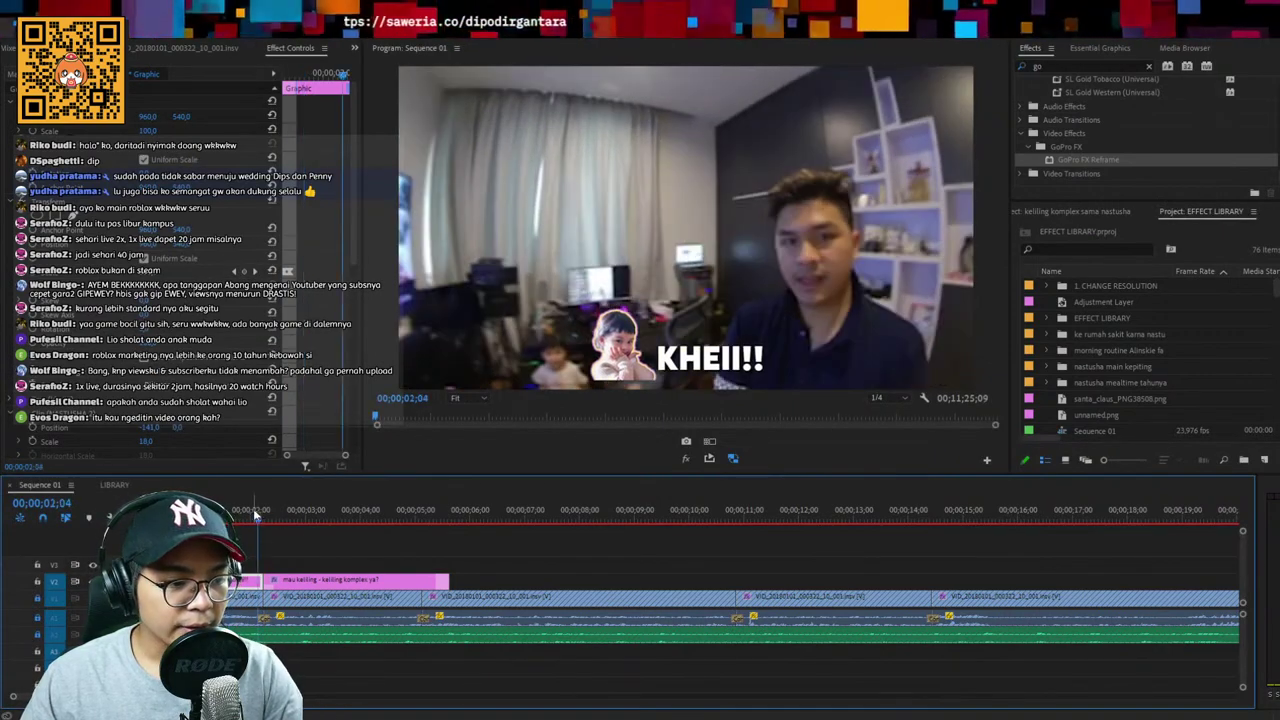
key(space)
click(358, 599)
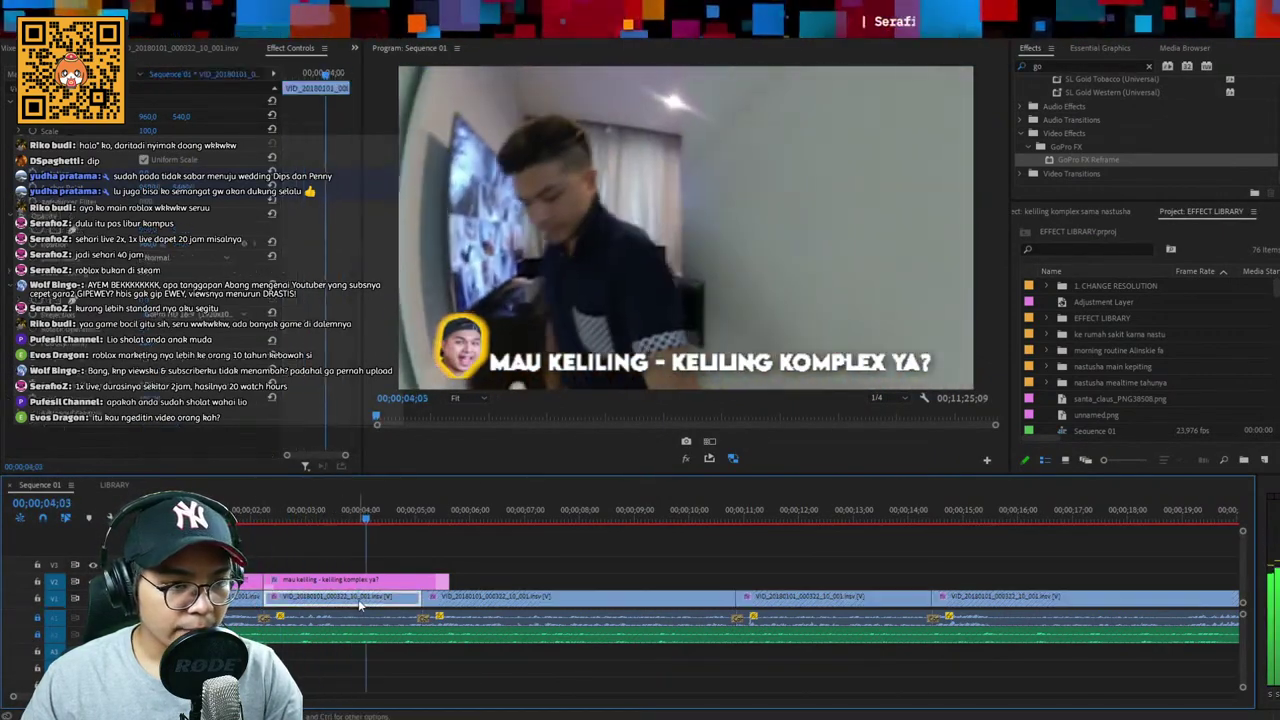
click(254, 511)
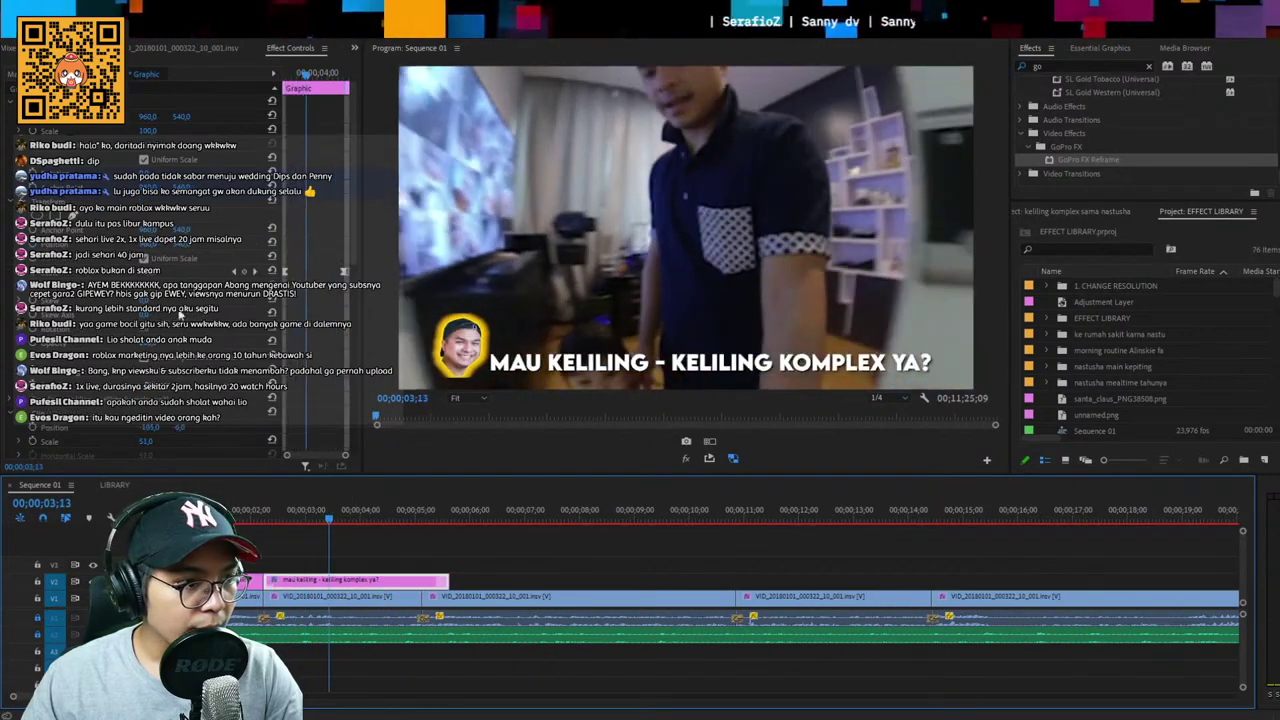
scroll(178, 358, down, 2)
scroll(219, 379, up, 5)
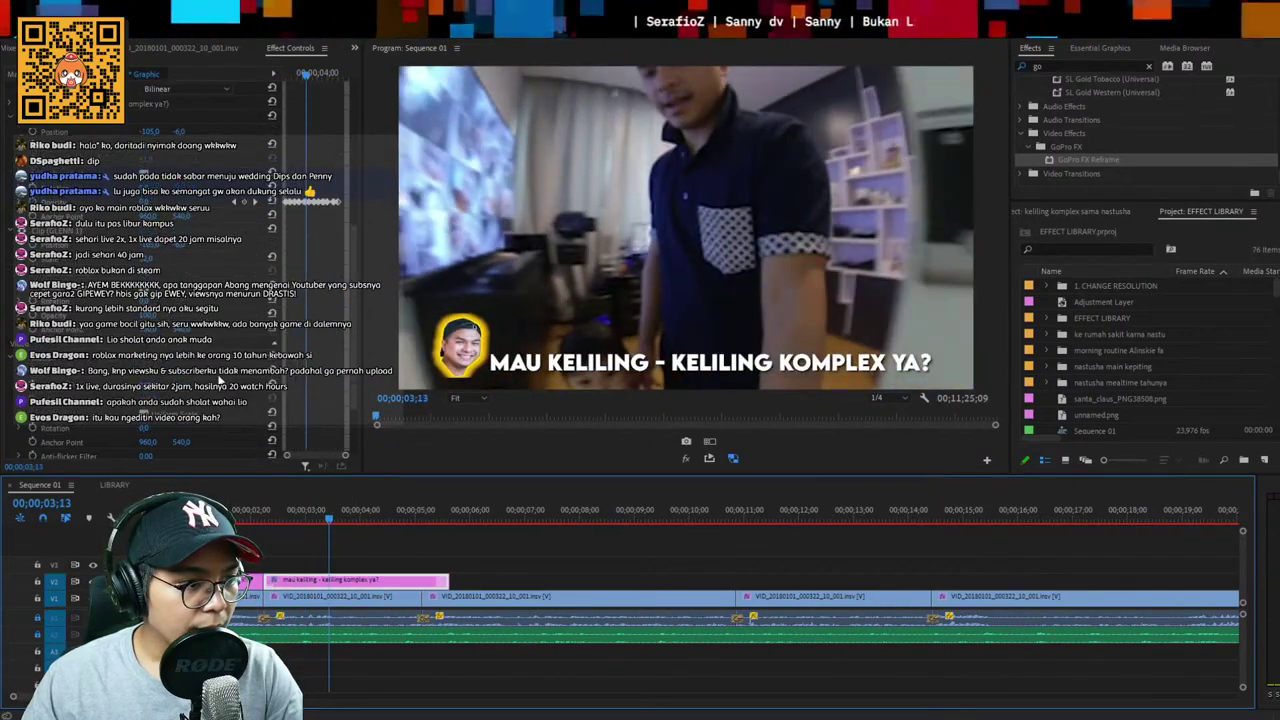
scroll(226, 400, down, 5)
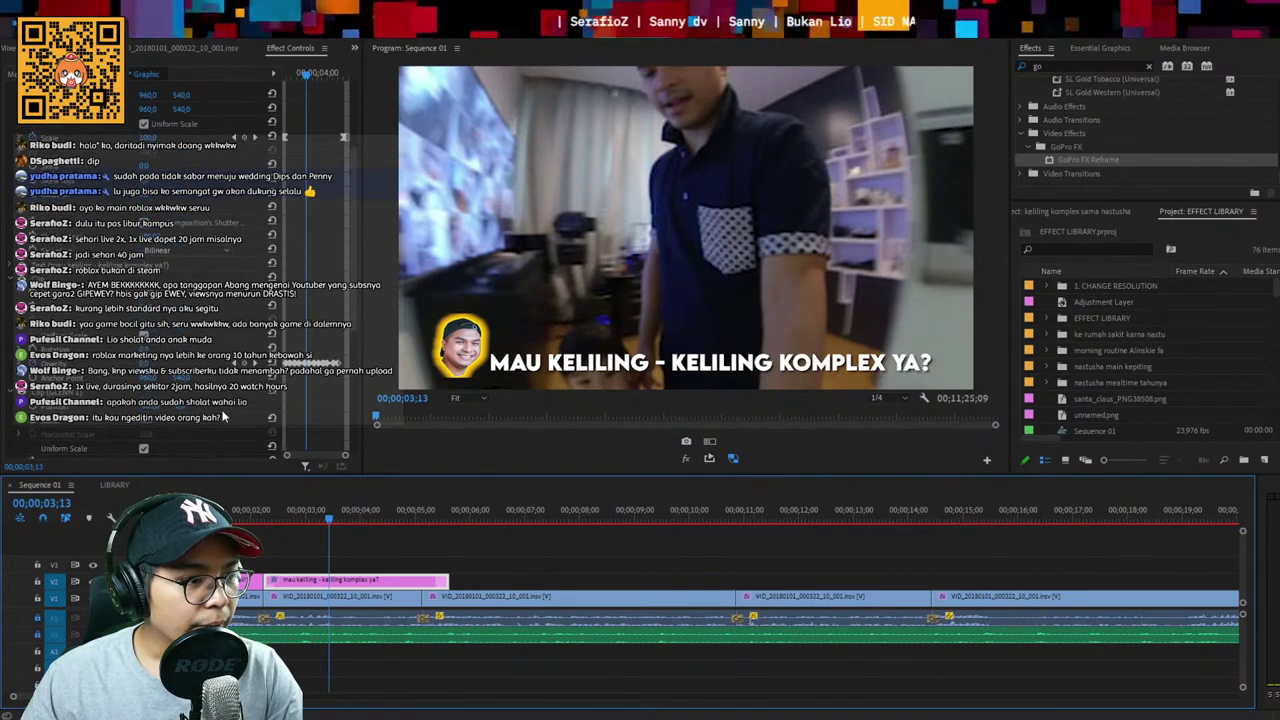
key(space)
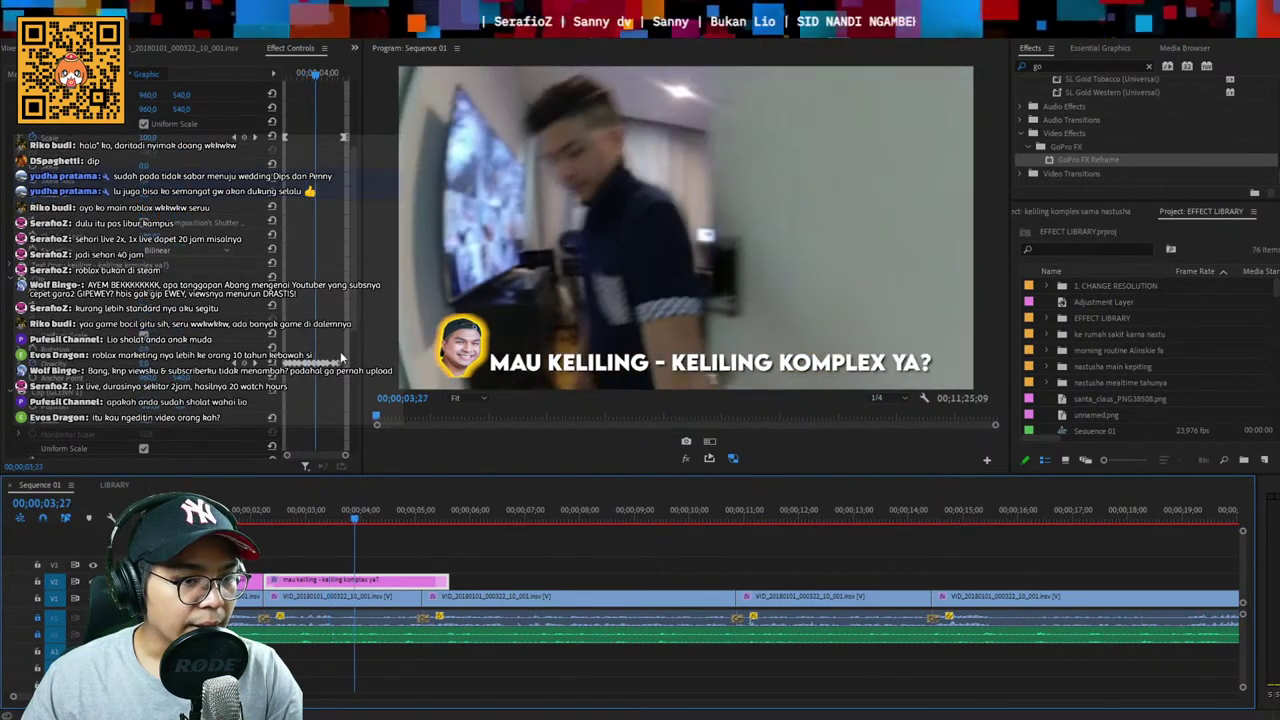
click(356, 582)
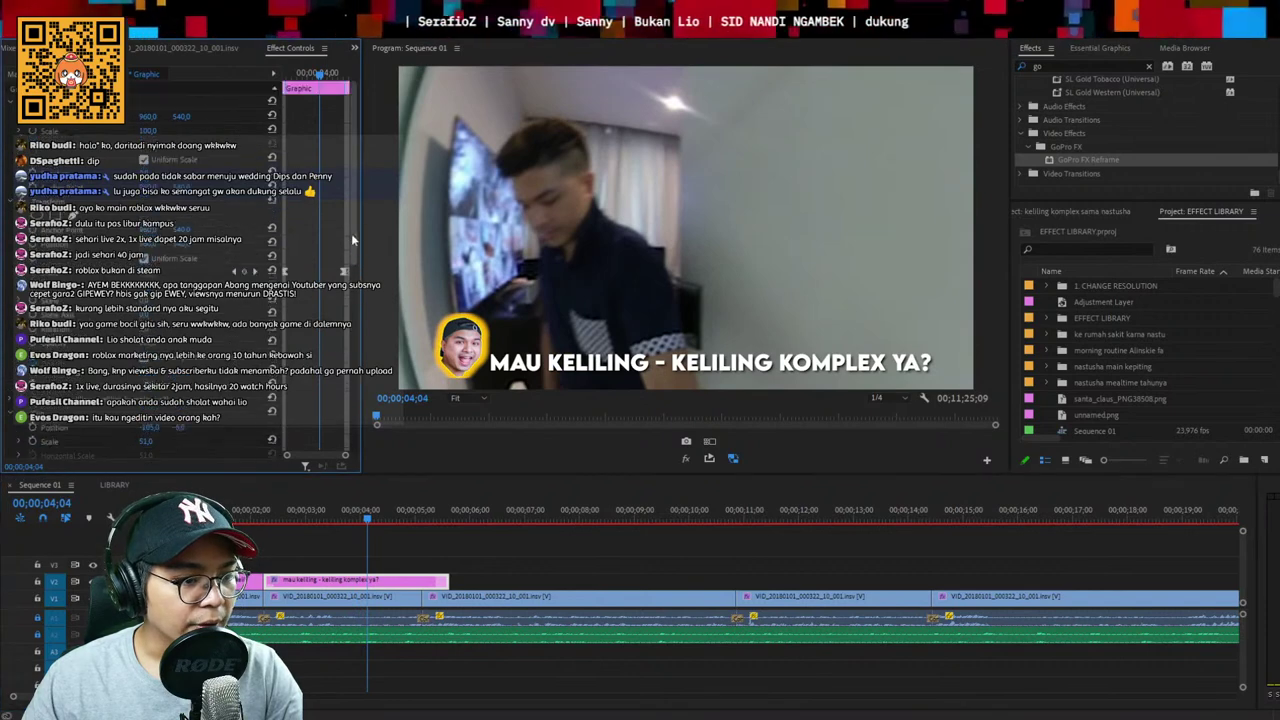
click(356, 596)
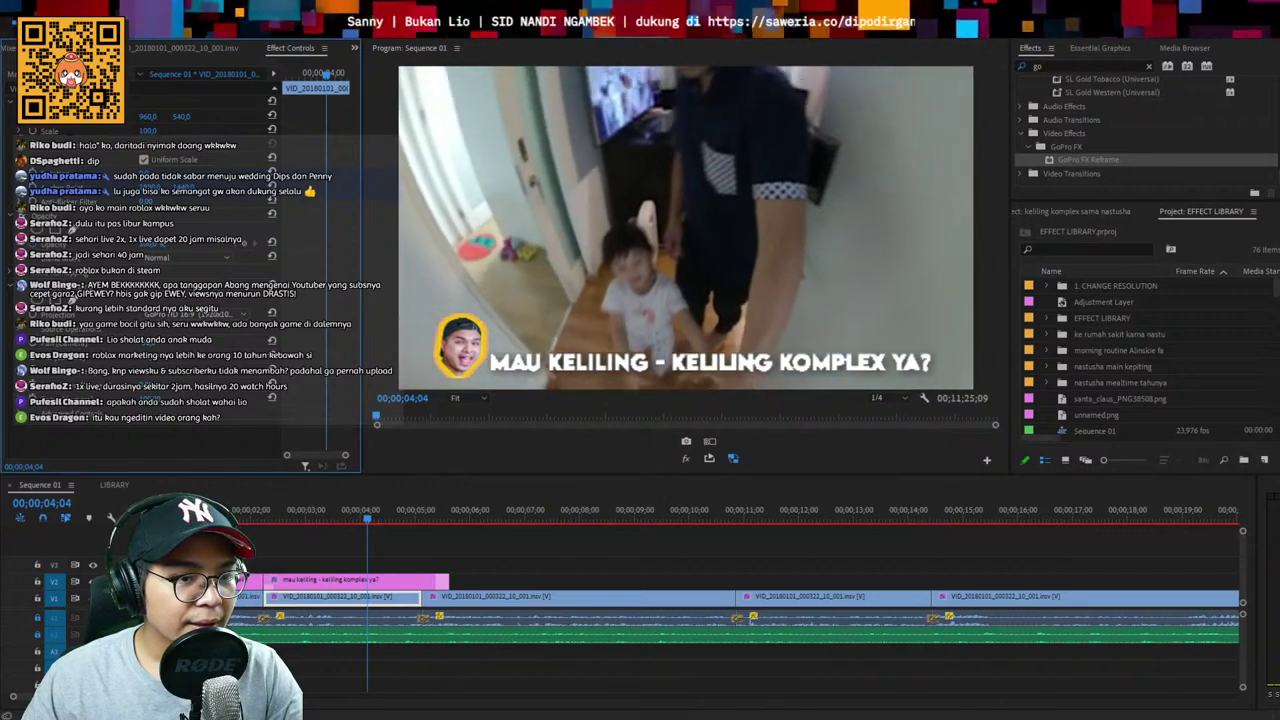
key(space)
key(Up)
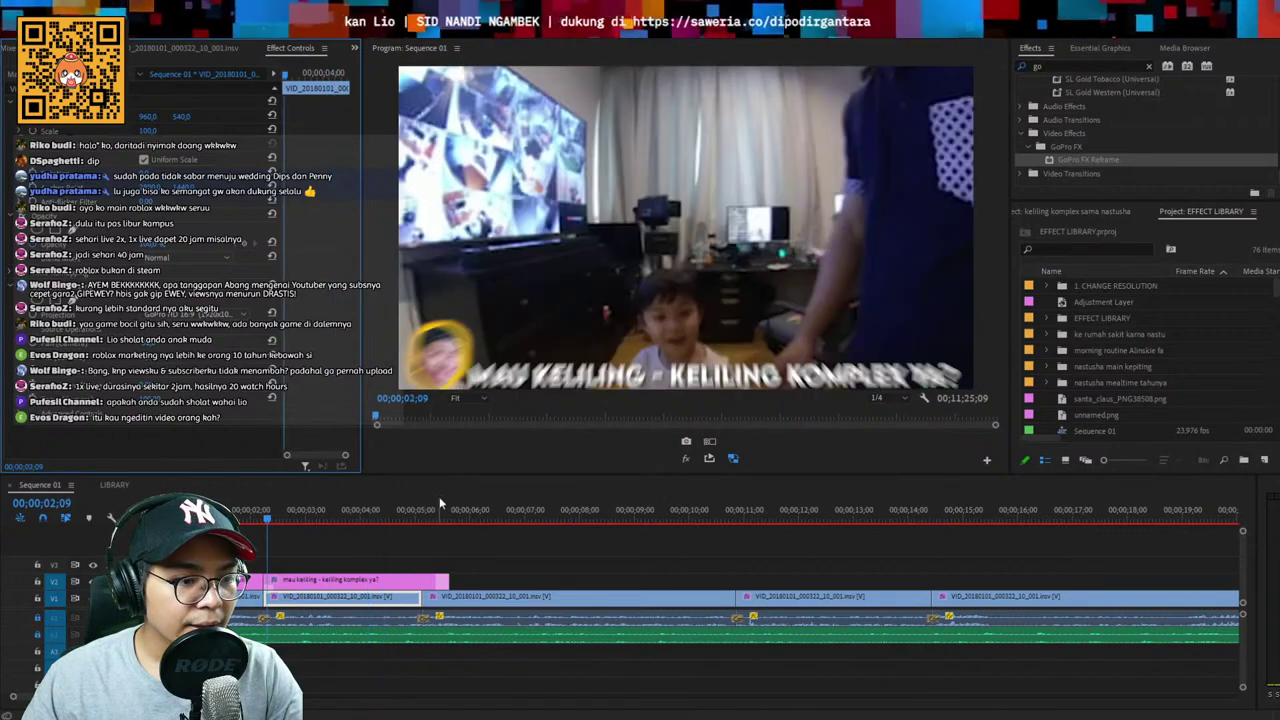
key(space)
key(space)
key(Up)
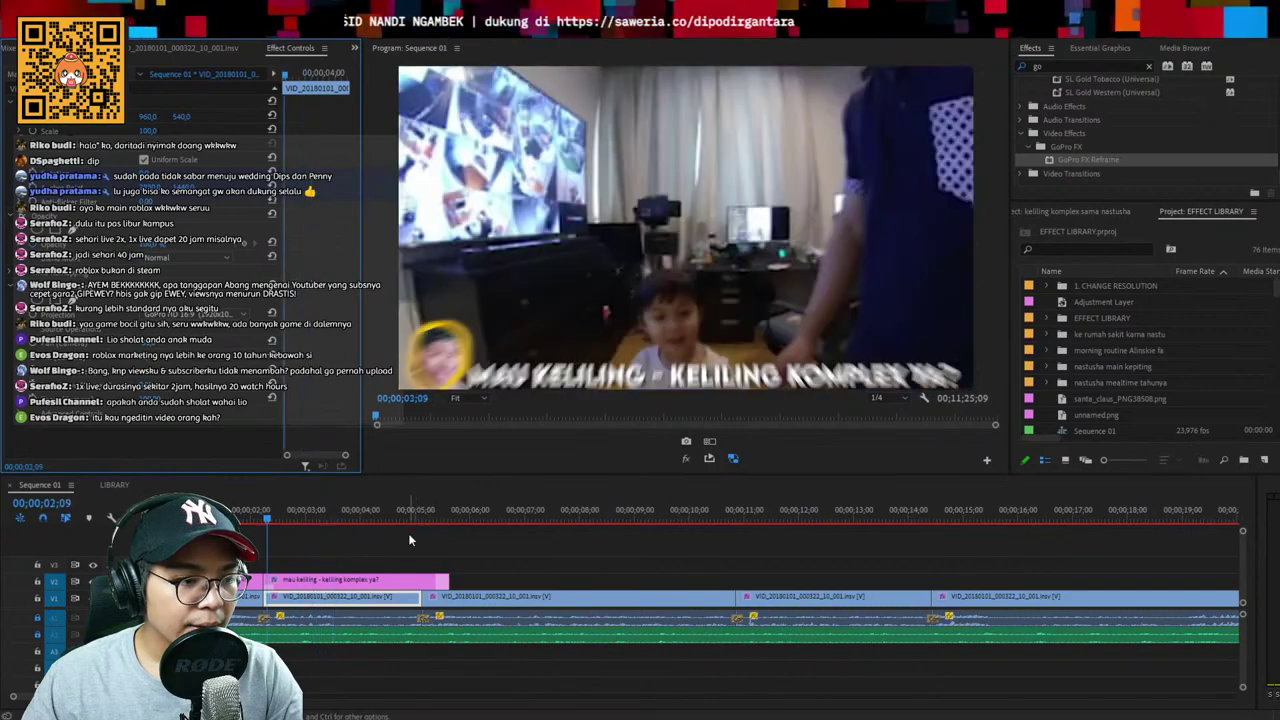
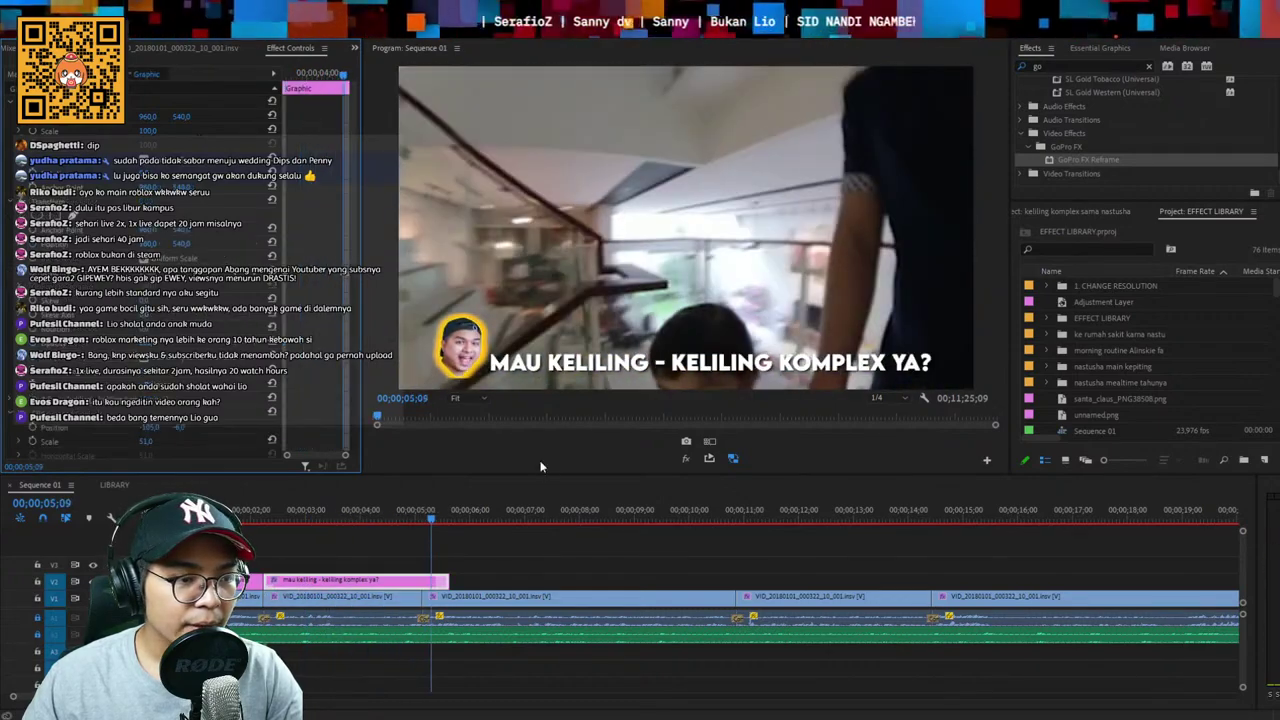
Shorten the "MAU KELILING - KELILING KOMPLEX YA?" title on V2 so that it ends at 00;00;03;19
drag(447, 581, 382, 588)
click(361, 508)
key(space)
click(298, 507)
key(space)
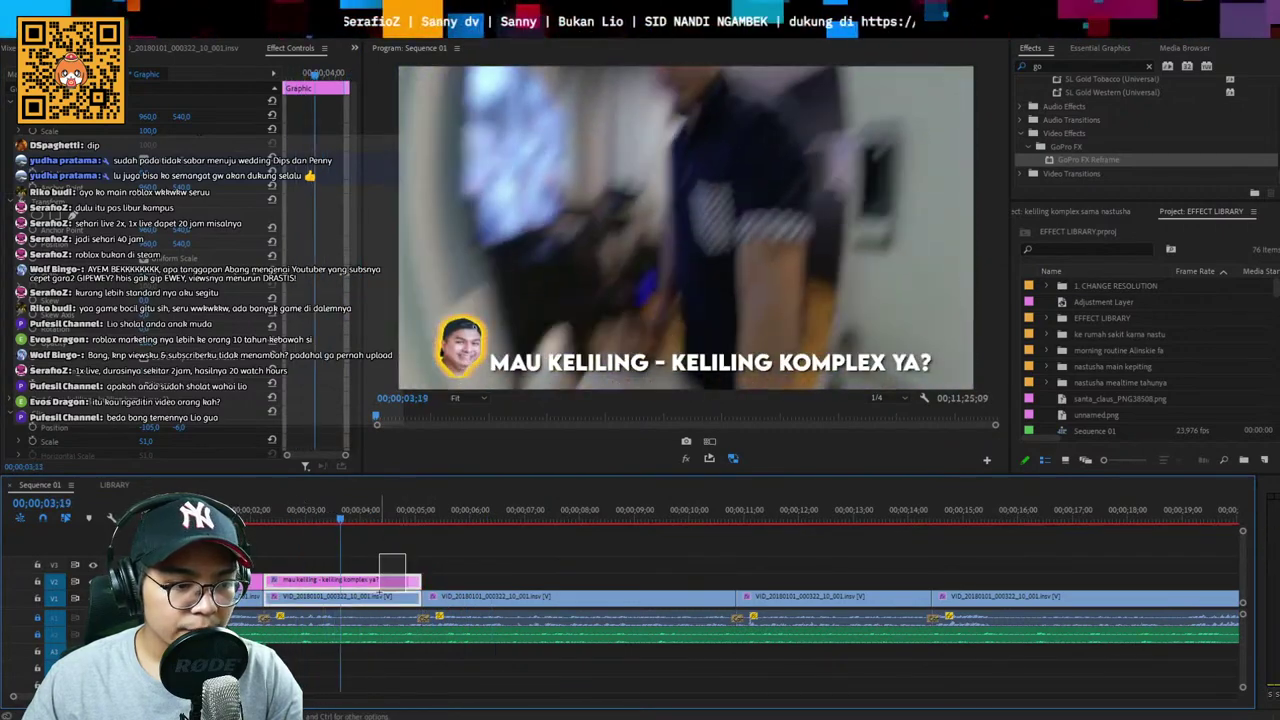
click(404, 555)
drag(407, 576, 340, 580)
Try to paste the INSERT TEXT graphic with the woman's face at 00;00;03;19, and undo the paste
click(432, 528)
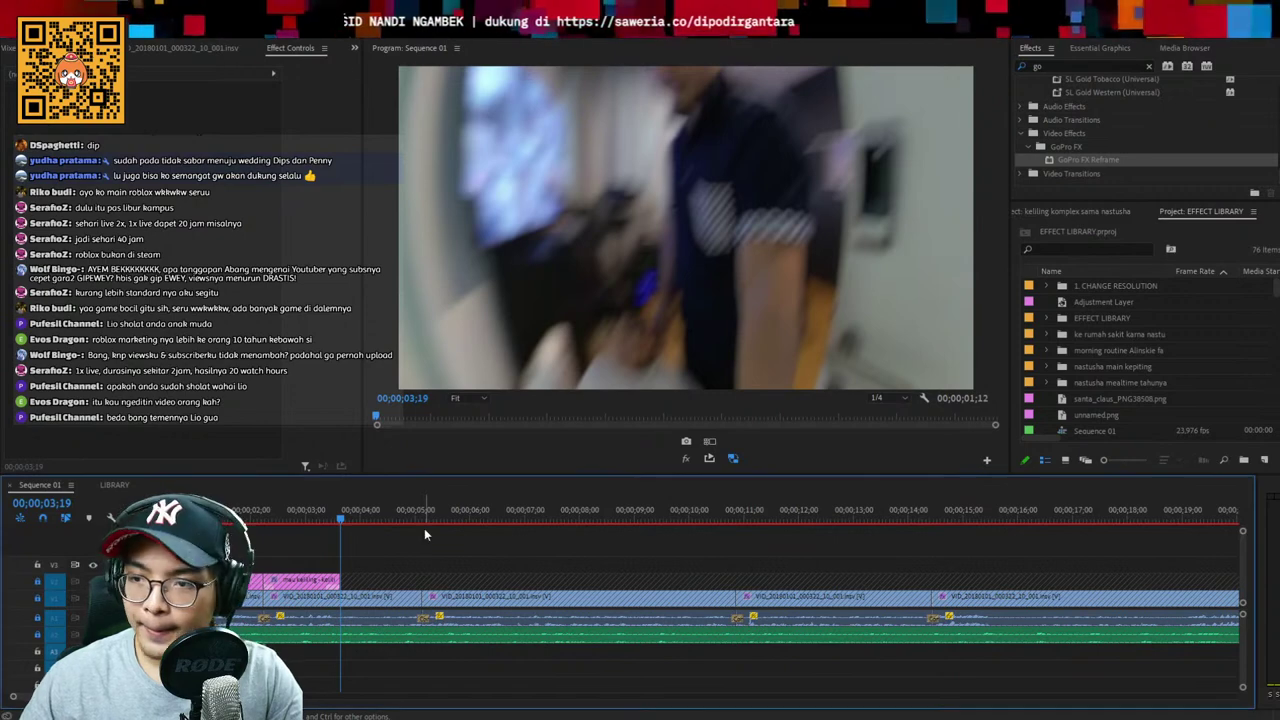
key(ctrl+v)
click(674, 379)
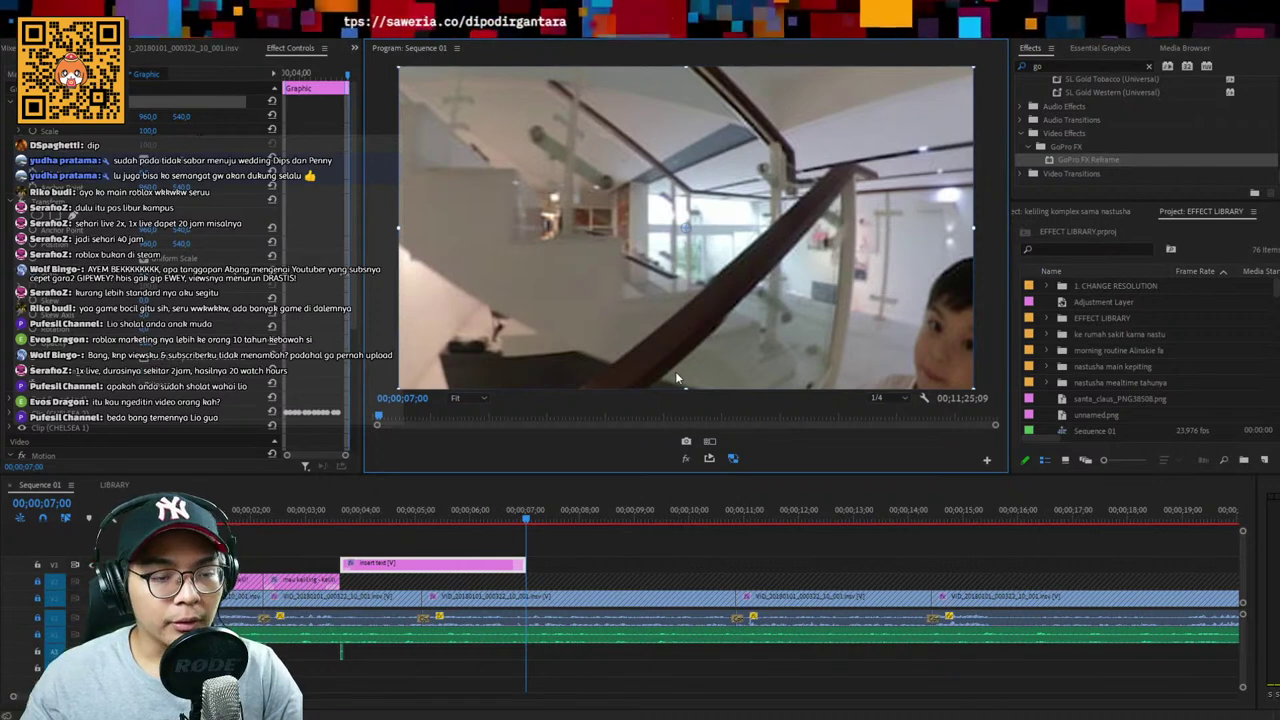
click(343, 513)
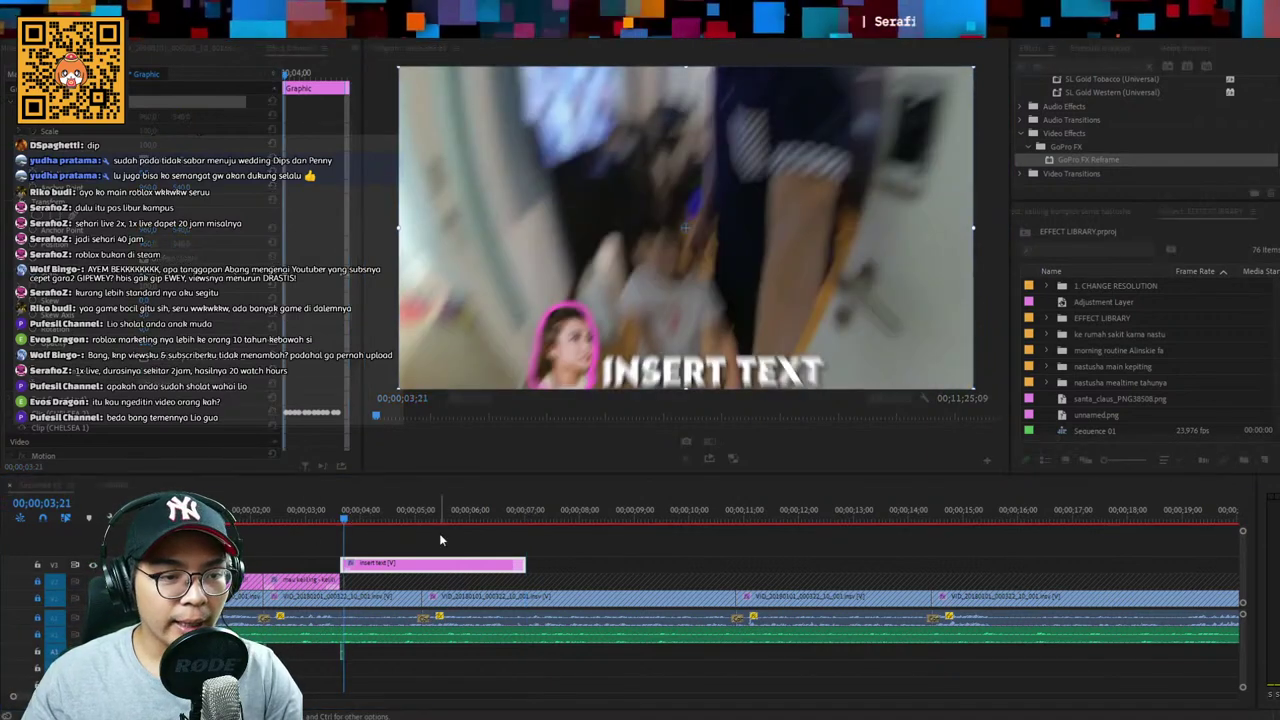
key(ctrl+z)
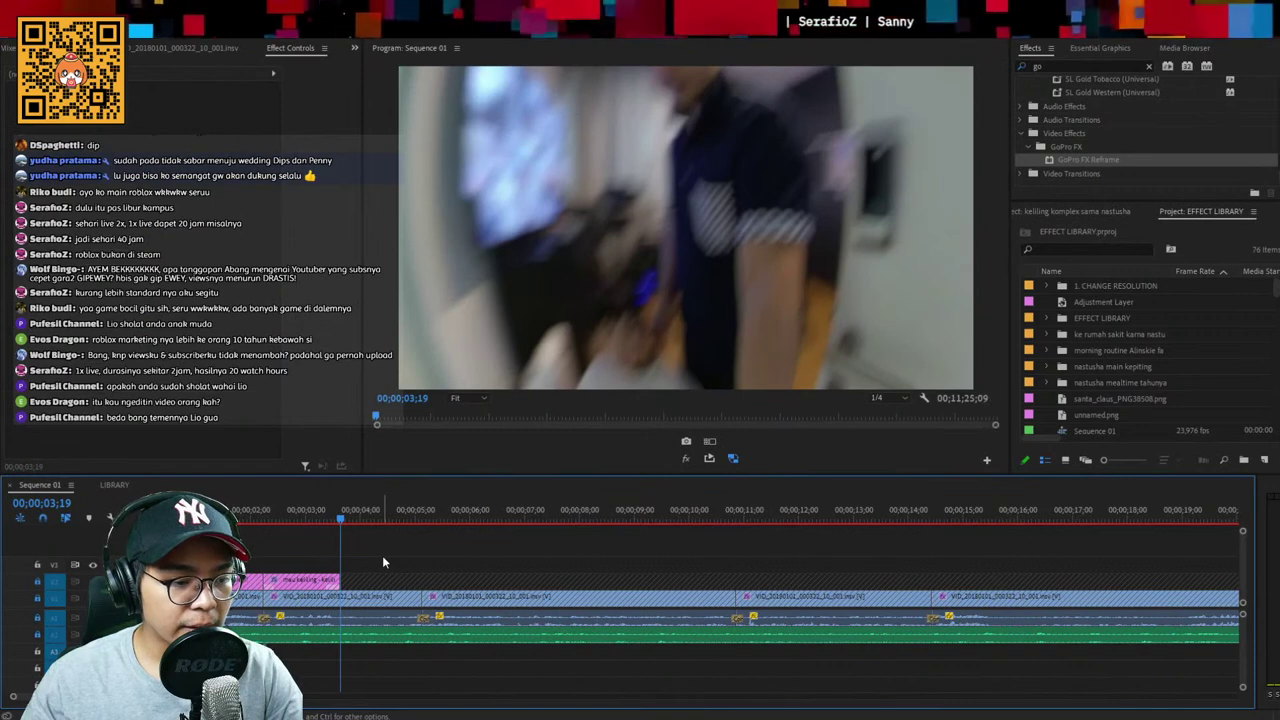
Unlock V2, copy the INSERT TEXT graphic with the child's face from the LIBRARY sequence and paste it onto V2 at 00;00;03;19
click(38, 581)
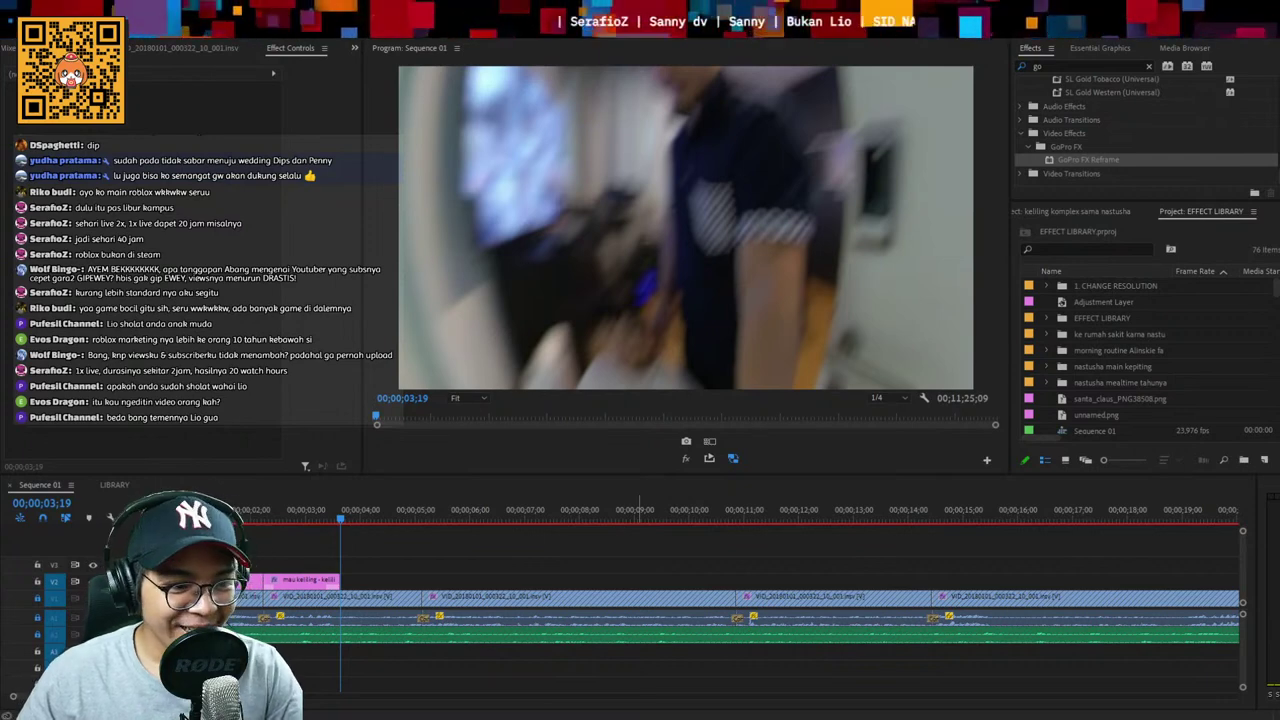
key(shift+3)
key(shift+3)
key(ctrl+c)
key(shift+3)
key(ctrl+v)
Replace the third title's placeholder text with "IYA KELILING KOMPLEK"
click(676, 370)
text(IYA)
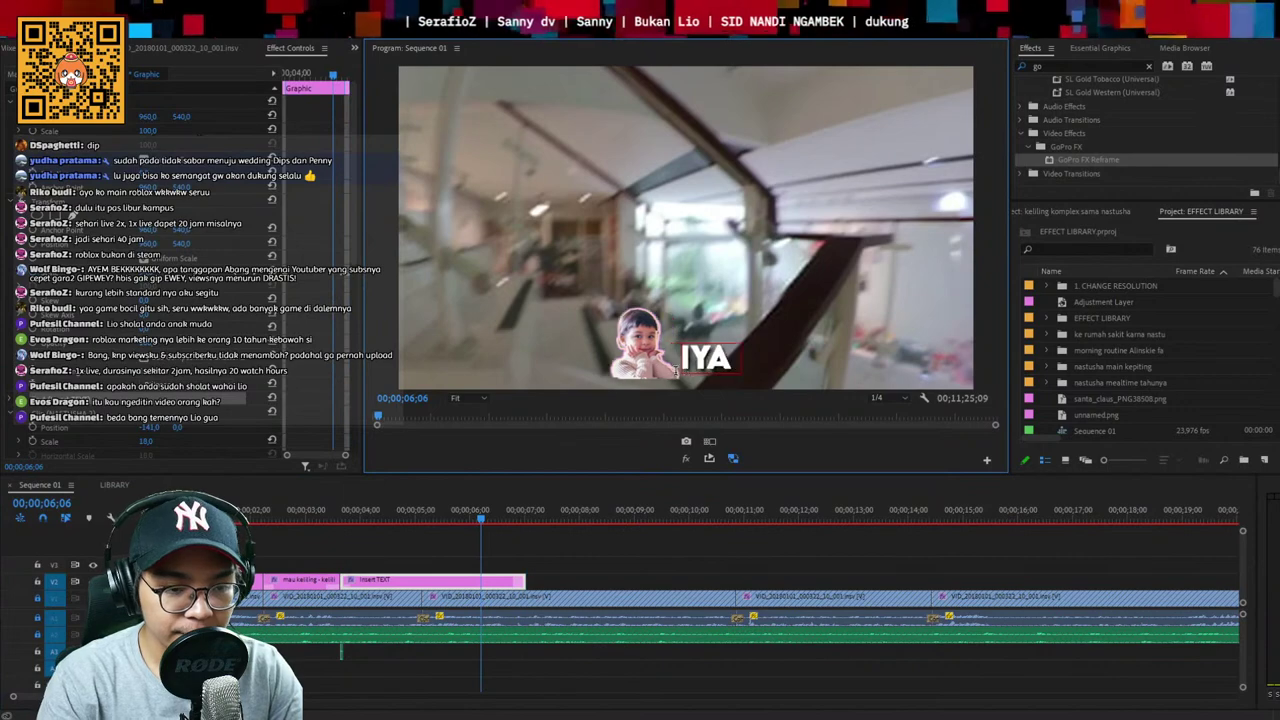
text( KELILING KOMPLEK)
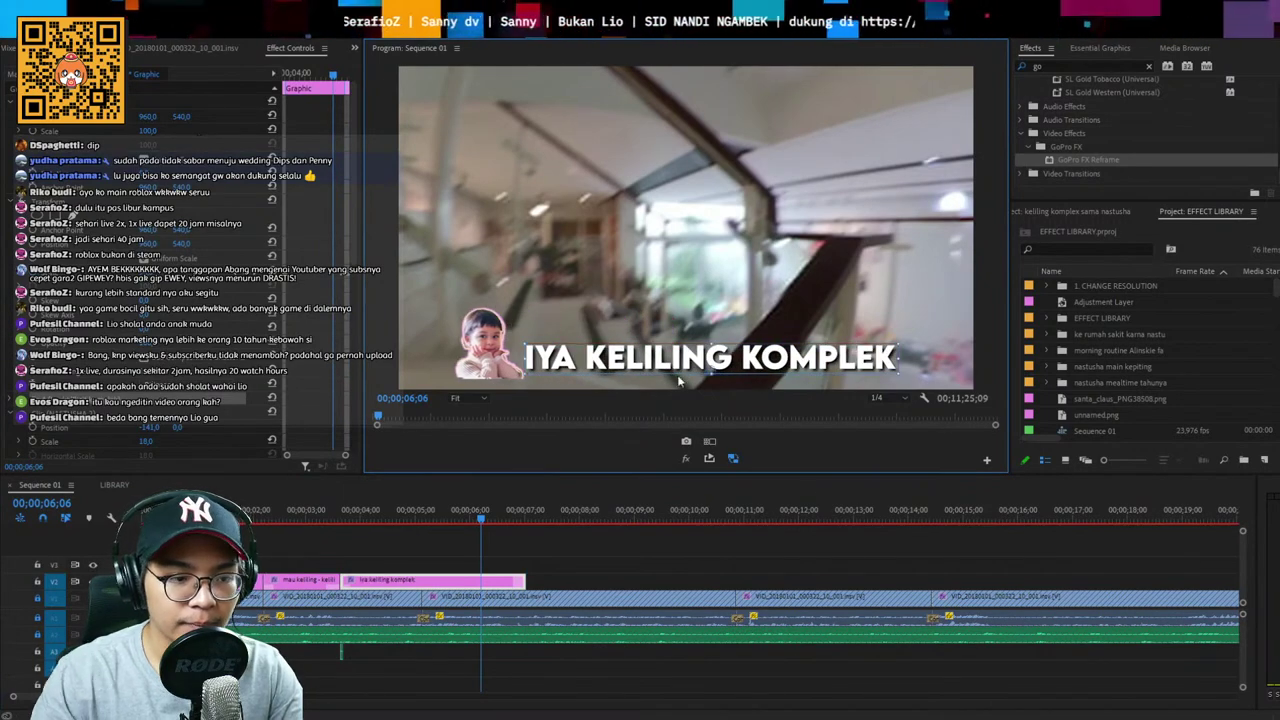
Play back the third title from its start and correct its text to "IYA MAU KELILING KOMPLEK"
click(341, 499)
key(space)
key(=)
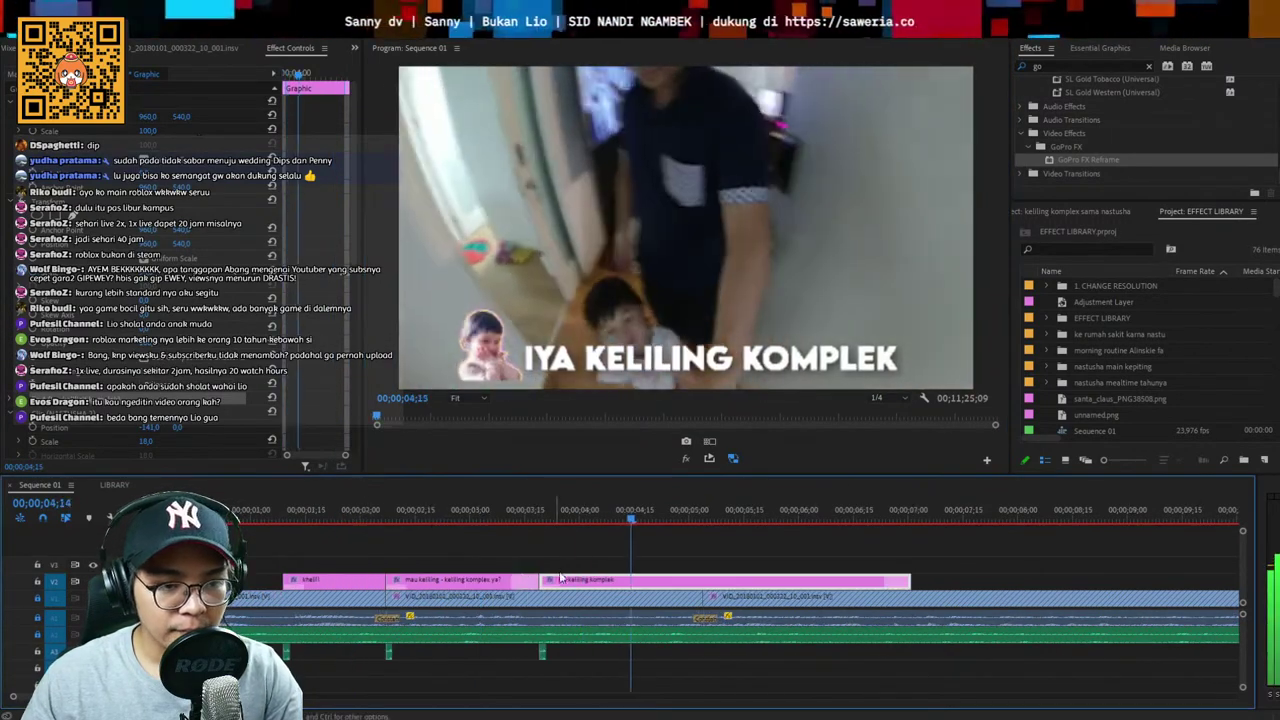
double_click(597, 362)
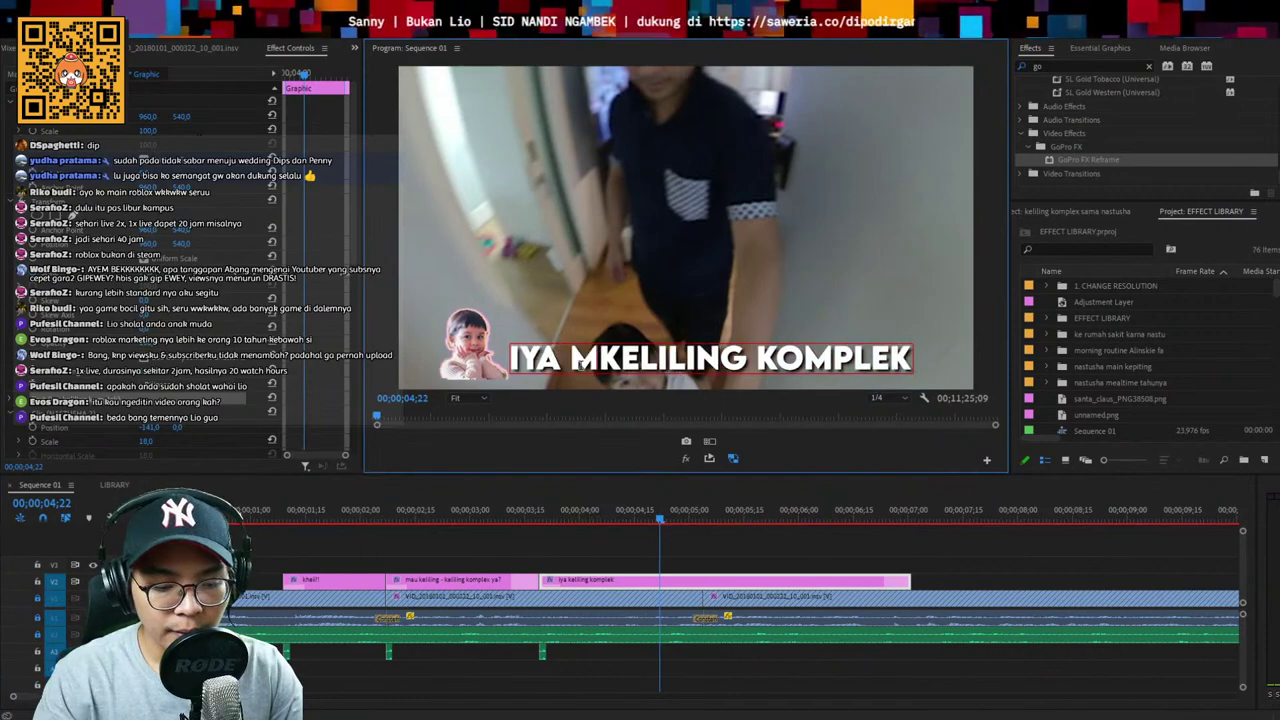
Trim the "IYA MAU KELILING KOMPLEK" title so that it ends with the second camera clip, and play on
click(569, 516)
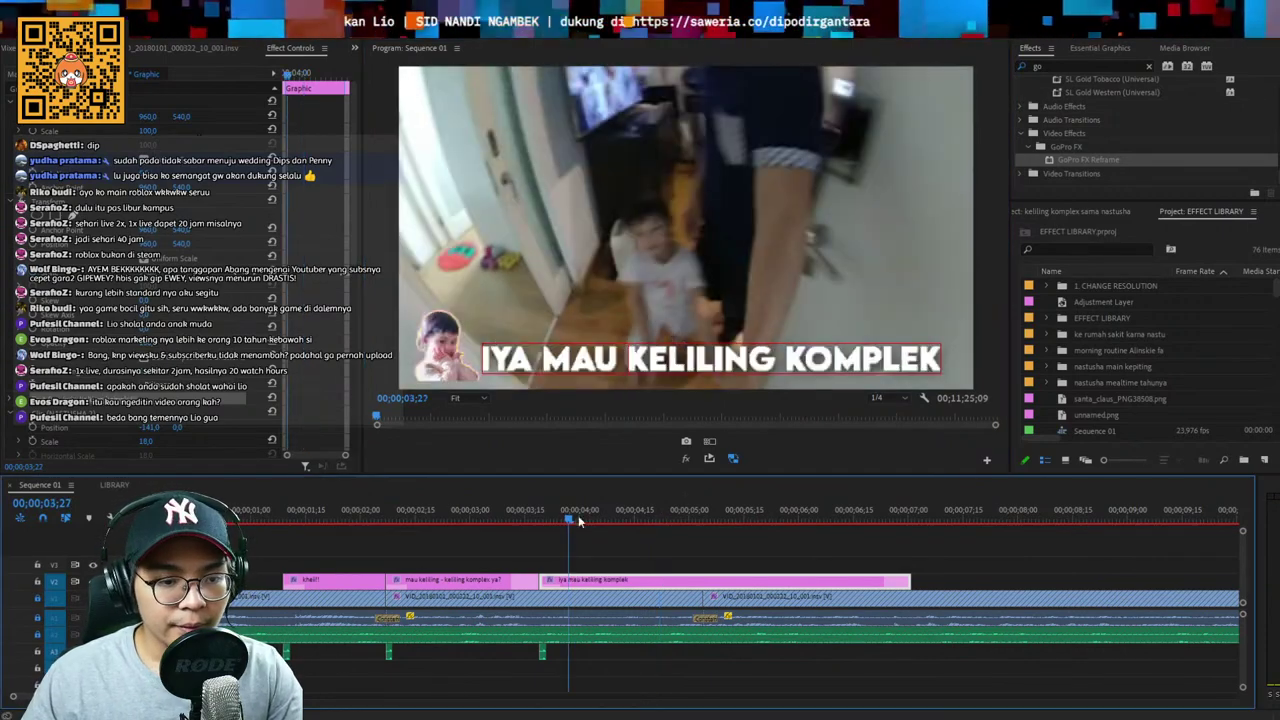
key(space)
key(space)
drag(907, 581, 699, 581)
click(789, 579)
key(space)
Copy the "IYA MAU KELILING KOMPLEK" title with its sound effect and paste both at the start of the third camera clip
drag(577, 543, 542, 661)
scroll(730, 571, down, 3)
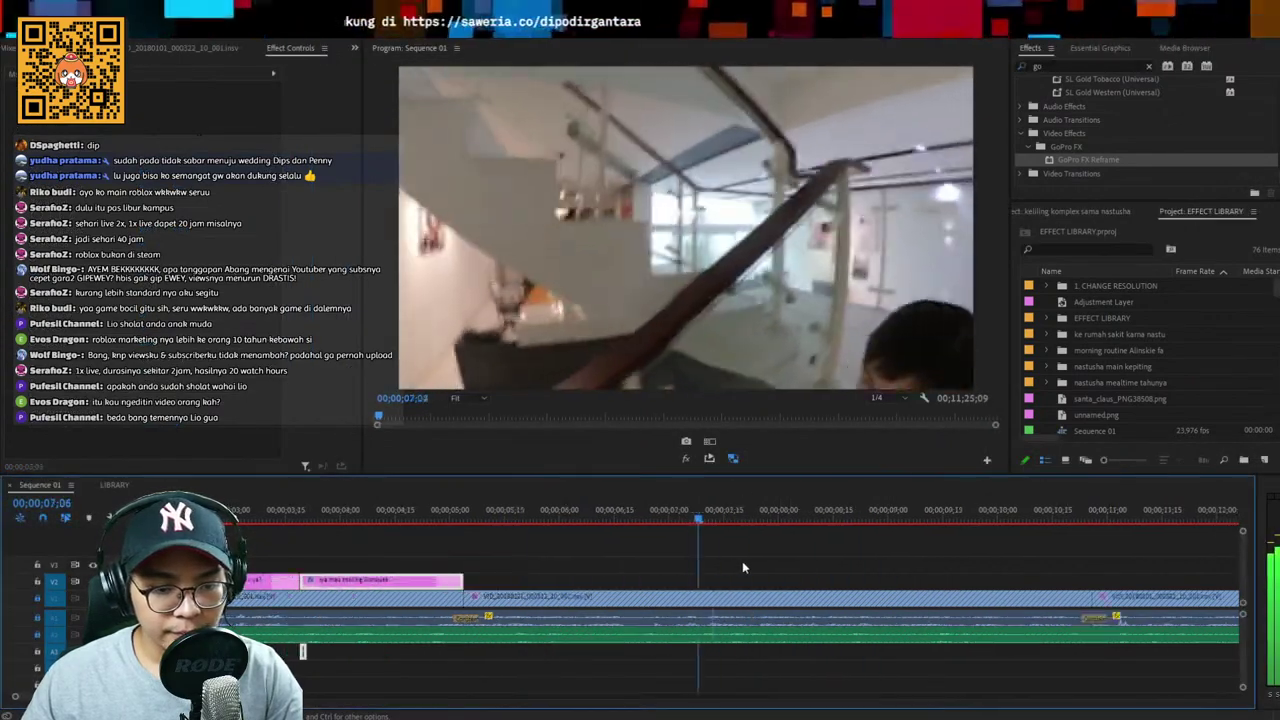
key(Up)
key(ctrl+v)
Replace the pasted title's text with "KAMERA INI ADA..." and extend the title to the end of the third camera clip
click(497, 513)
key(t)
double_click(726, 360)
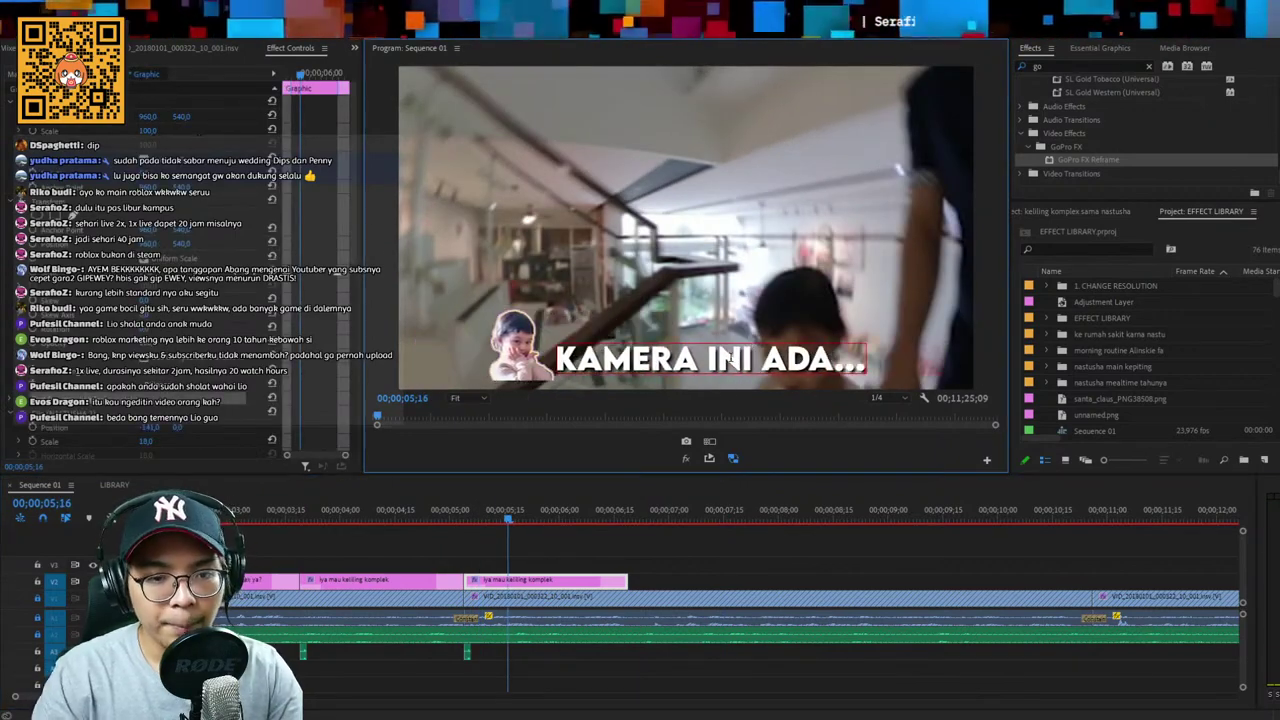
drag(628, 580, 1096, 586)
Try to split the "KAMERA INI ADA..." title during playback around 00;00;07;00, and undo the cuts
click(614, 509)
key(space)
key(ctrl+k)
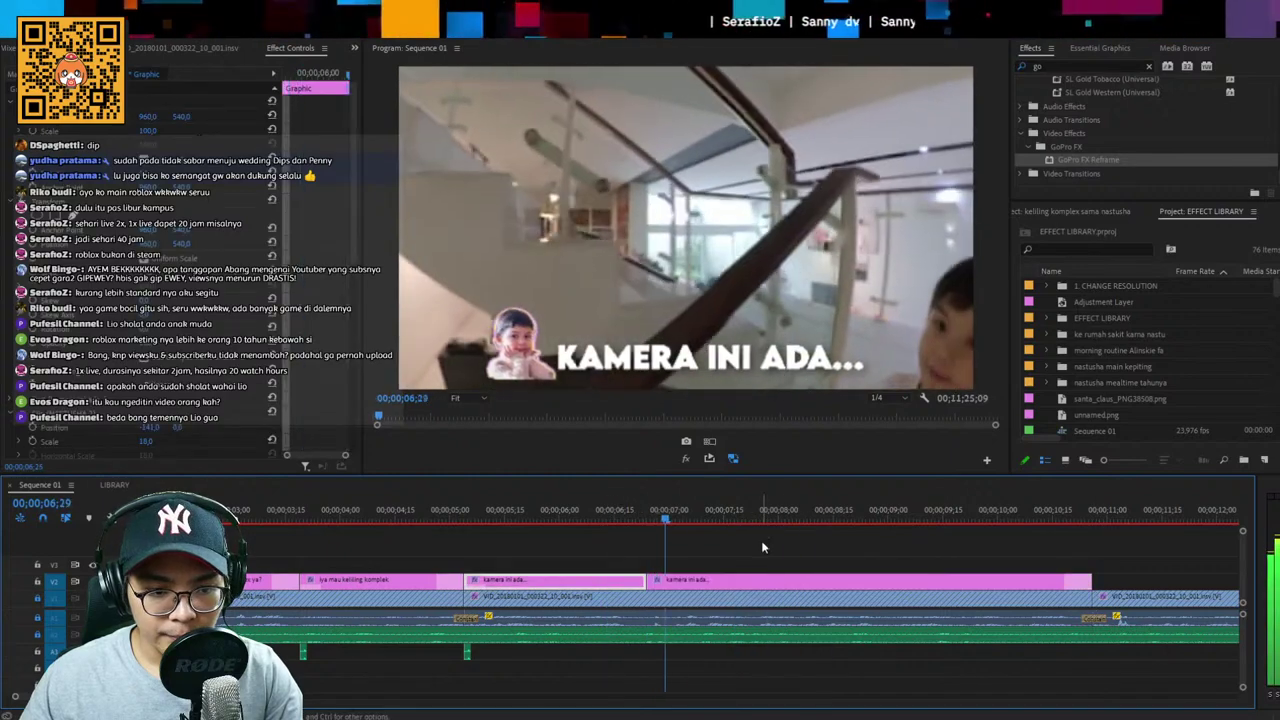
key(ctrl+z)
click(672, 511)
key(space)
key(ctrl+k)
key(ctrl+z)
Split the "KAMERA INI ADA..." title at 00;00;07;01 and play back the second part
click(672, 511)
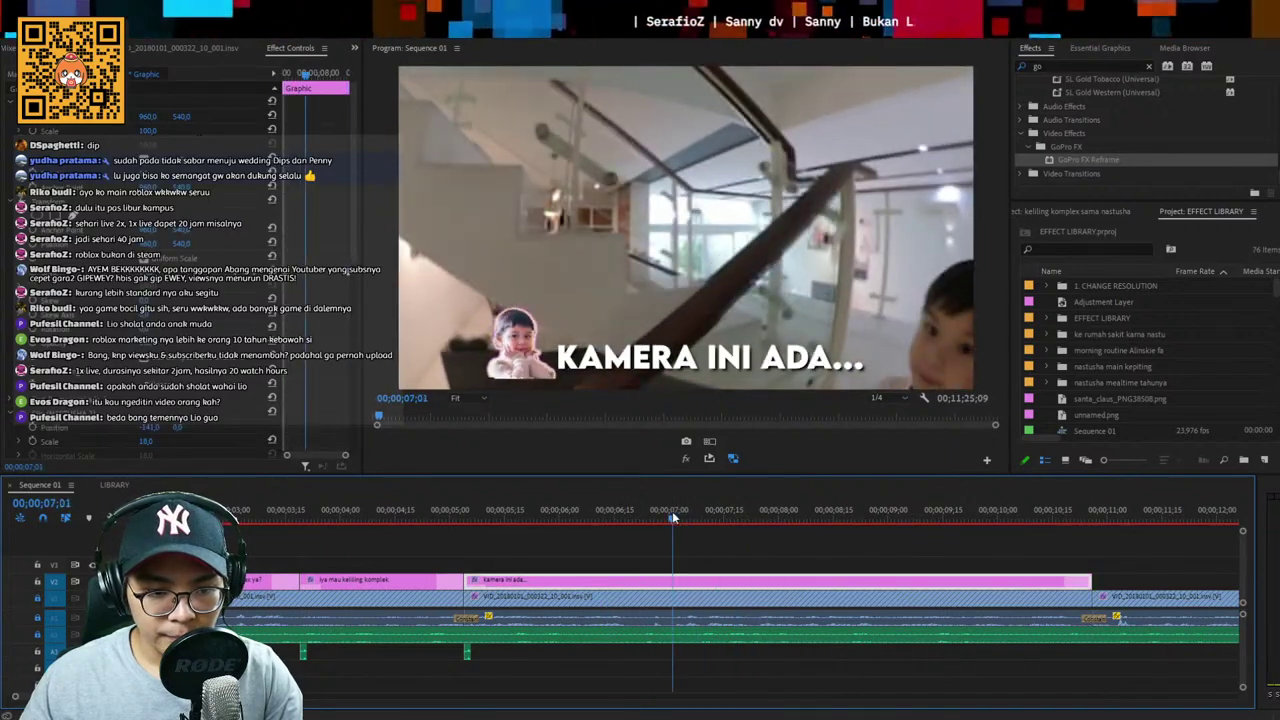
key(ctrl+k)
key(space)
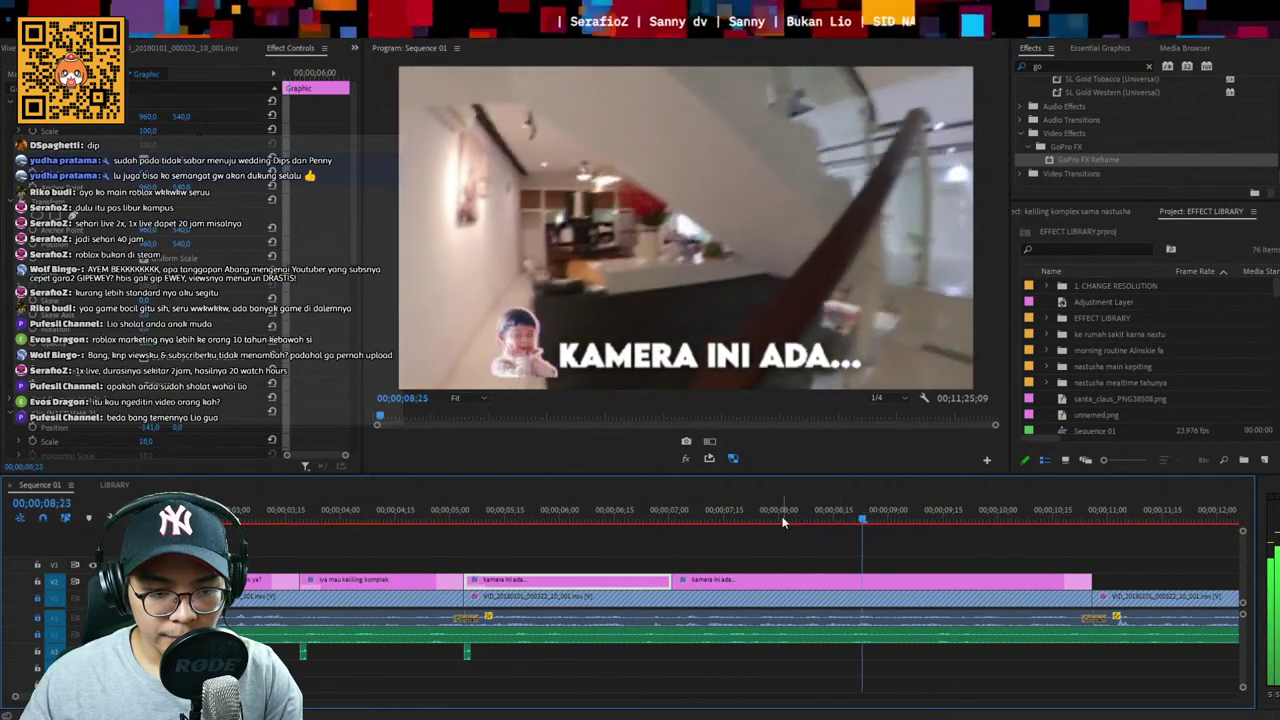
Replace the second part's text with "BELAKANG DEPAN GITU KAMERA..." and reduce the title's size to fit the frame
click(760, 350)
double_click(760, 347)
text(BELAKA)
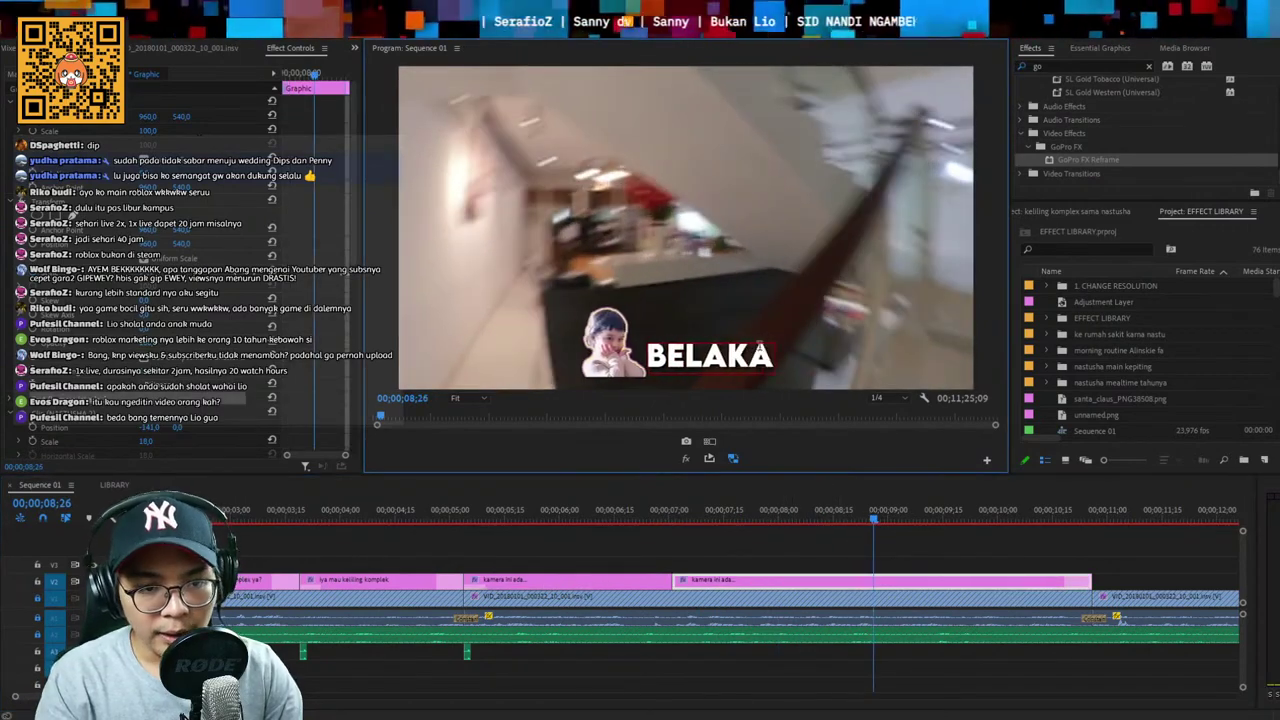
text(NG DEPAN GITU KAMERA.)
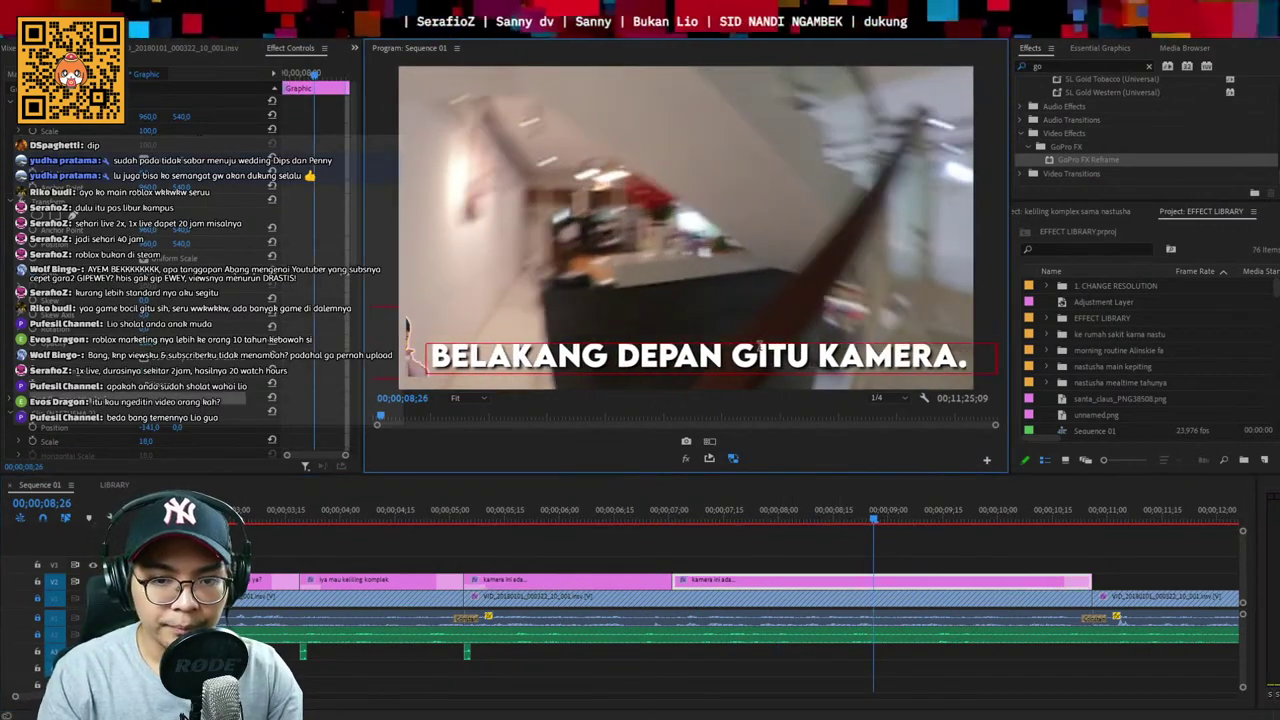
text(..)
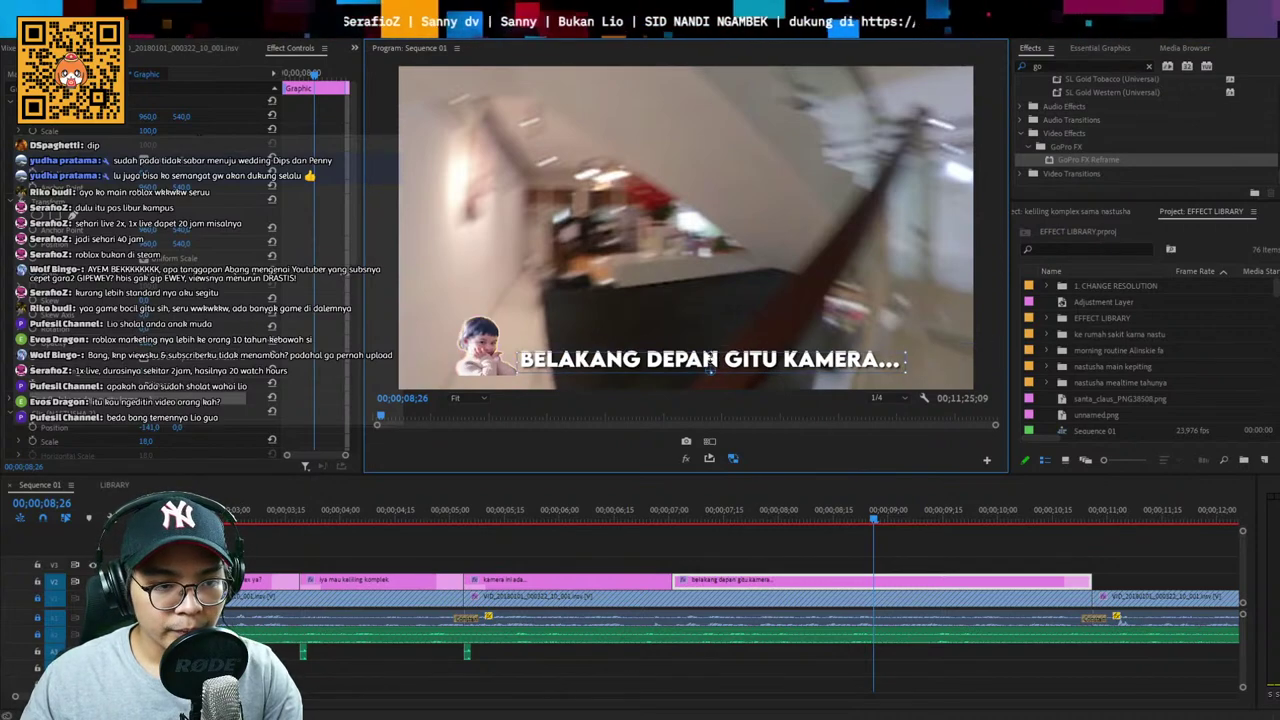
Split the "BELAKANG DEPAN GITU KAMERA..." title at 00;00;08;26
drag(645, 510, 797, 548)
click(937, 579)
key(ctrl+k)
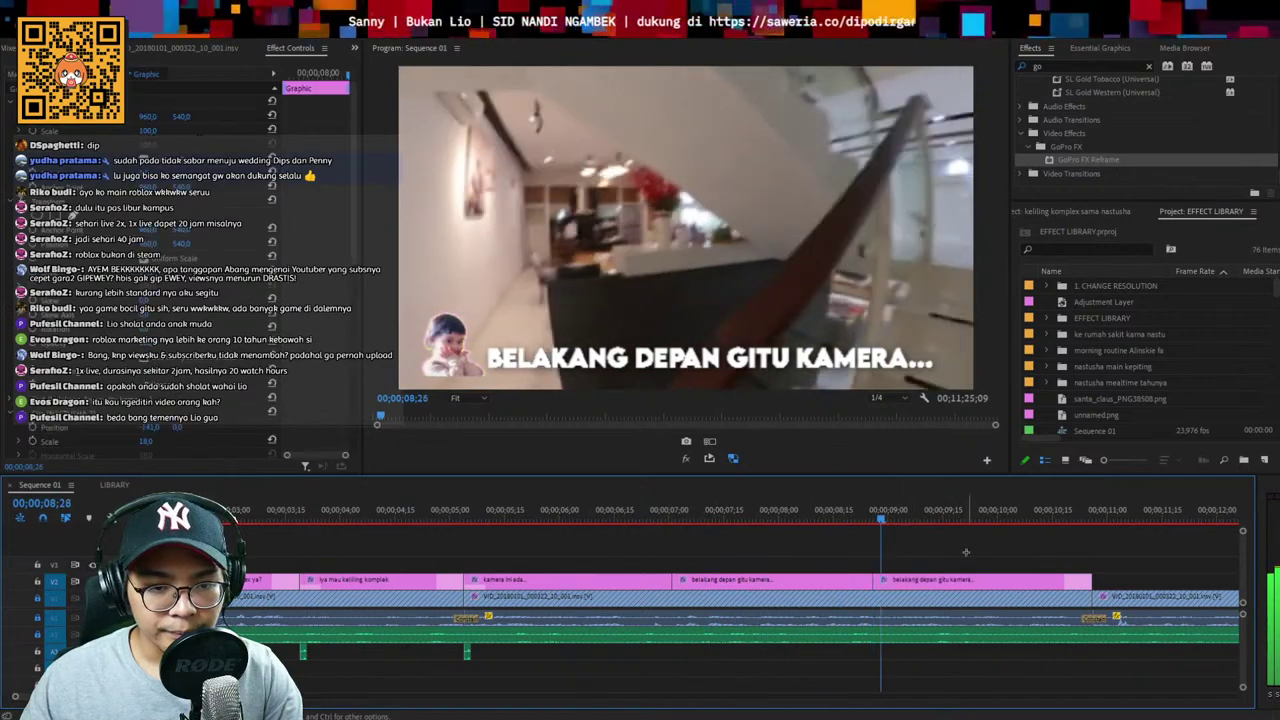
Replace the text of the title part after 00;00;08;26 with "INI YANG KITA LAGI VIDEOIN"
click(964, 579)
scroll(960, 565, down, 3)
double_click(822, 364)
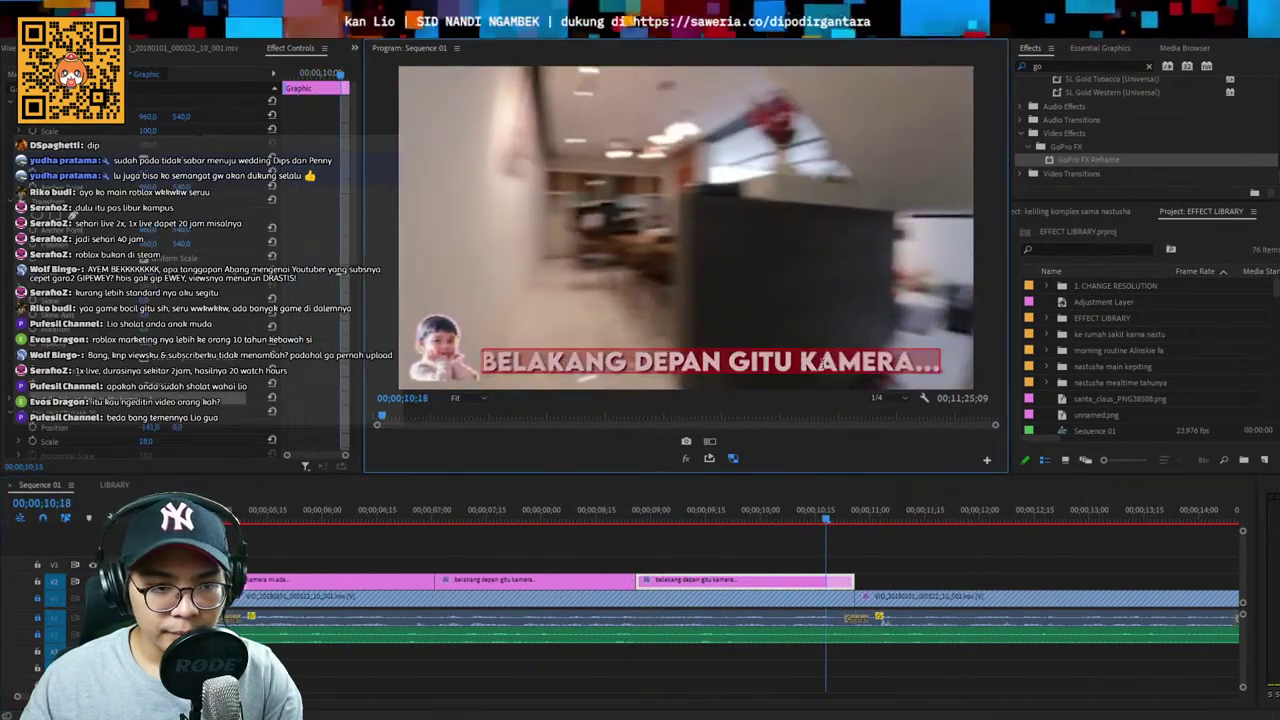
text(IN)
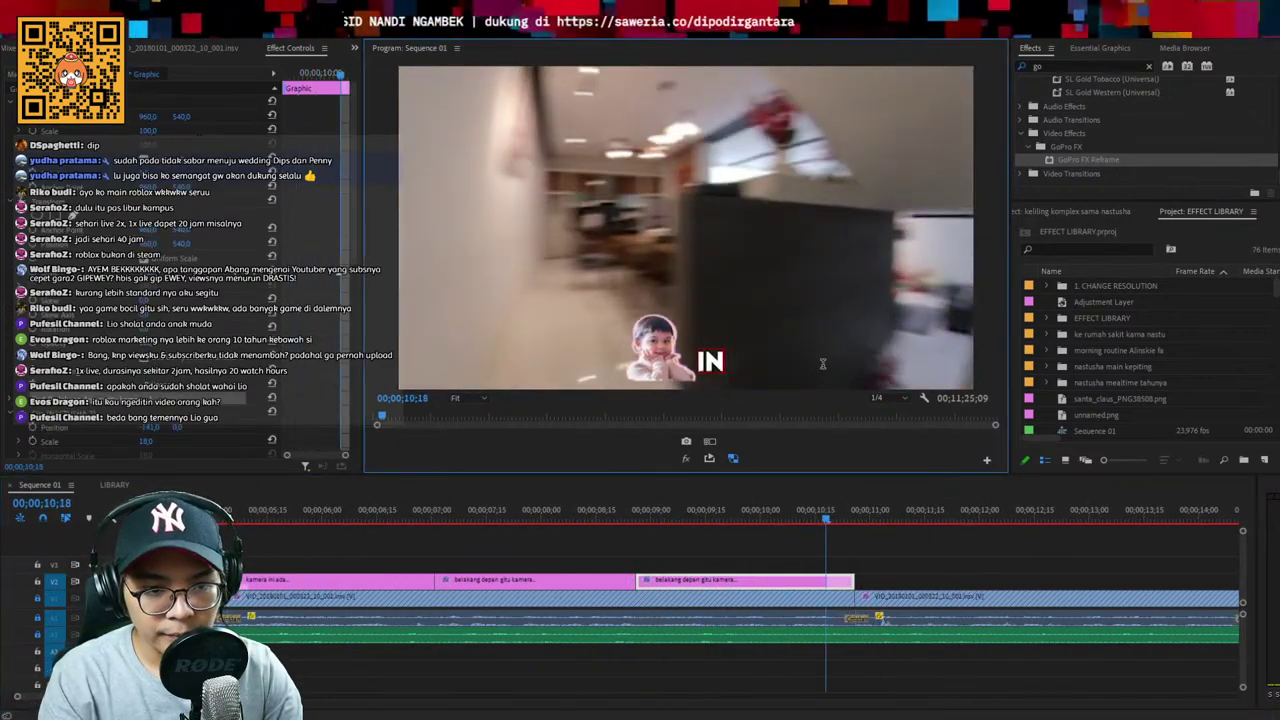
text(i yang kita lagi videoin)
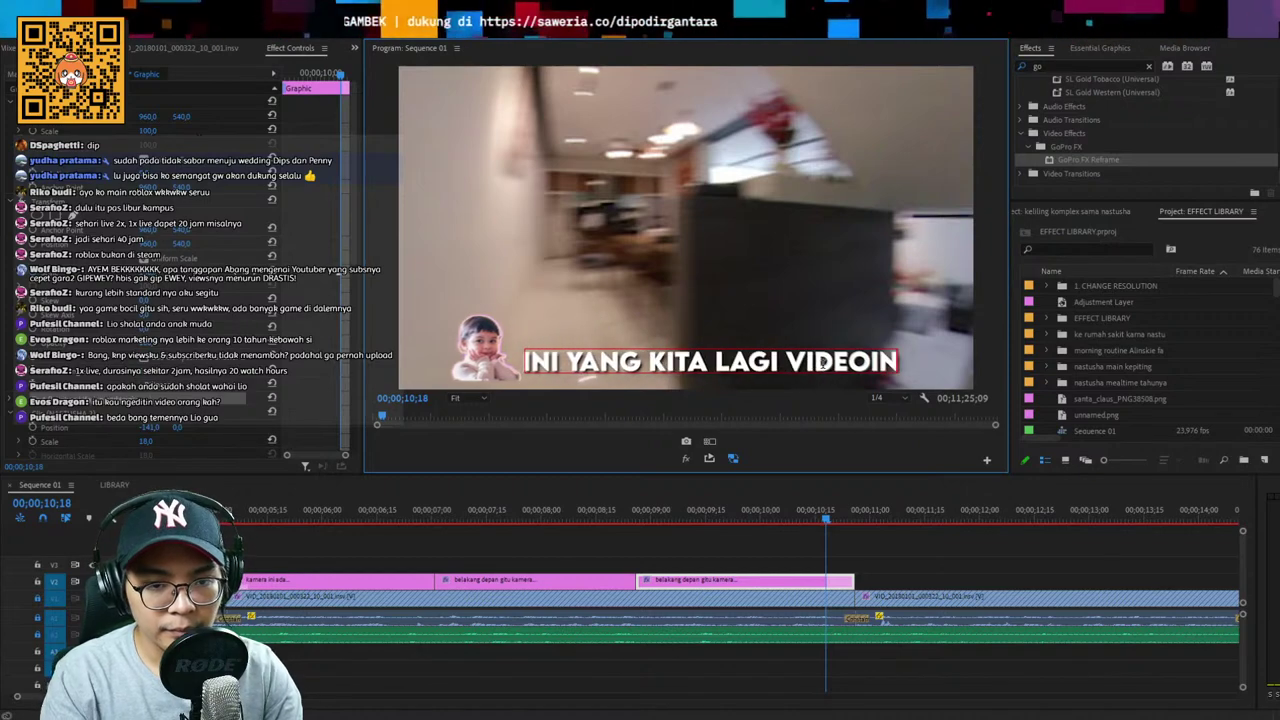
key(Escape)
Play back the footage following the "INI YANG KITA LAGI VIDEOIN" title with more of the timeline in view
key(space)
click(957, 546)
key(minus)
key(minus)
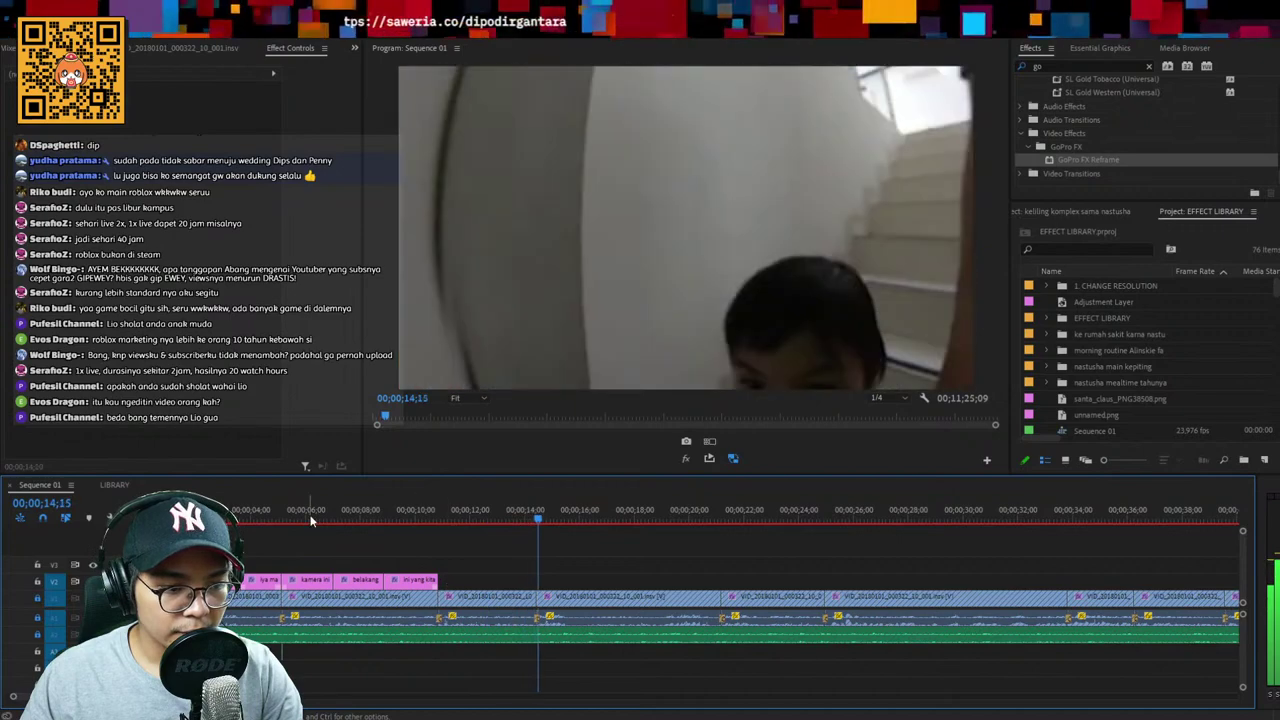
Copy the "KAMERA INI ADA..." title with its sound effect to the end of the "INI YANG KITA LAGI VIDEOIN" title
drag(309, 562, 285, 660)
key(Up)
key(Up)
key(ctrl+v)
Play back the titles from about 00;00;05;06 and adjust the reframing of the footage clip below to keep the child in view
drag(445, 519, 309, 517)
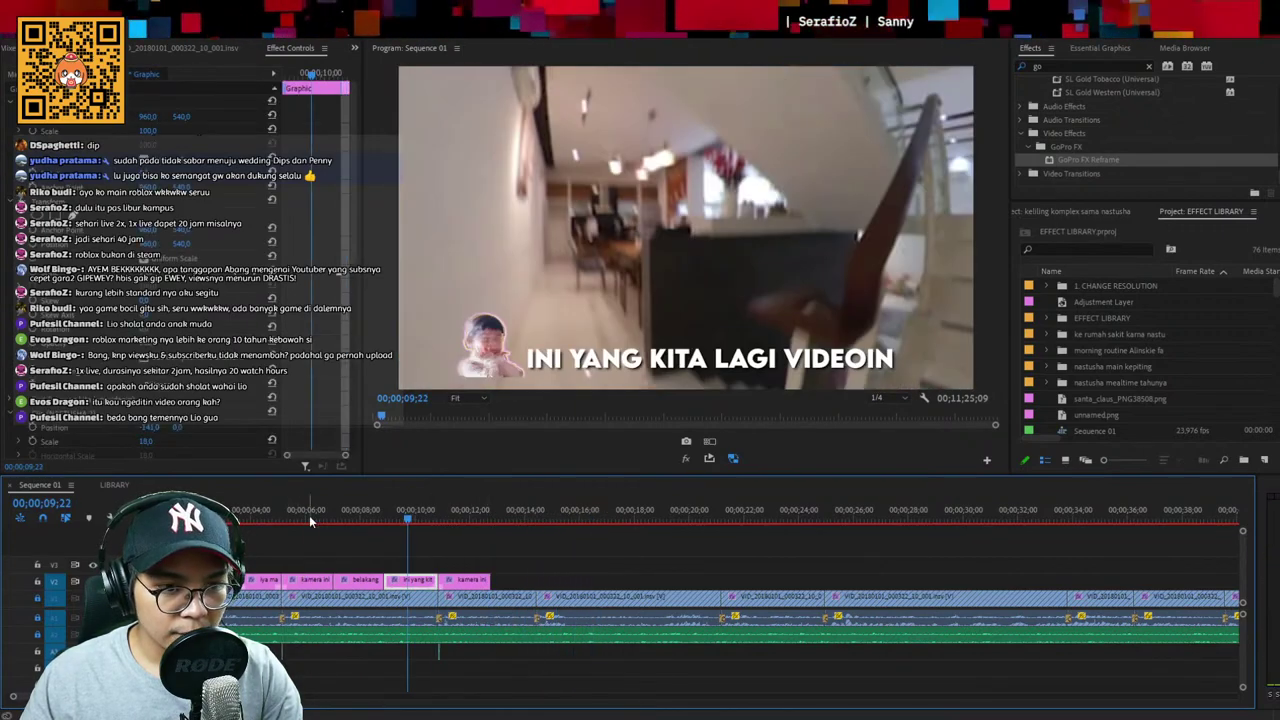
key(=)
drag(512, 520, 328, 520)
key(space)
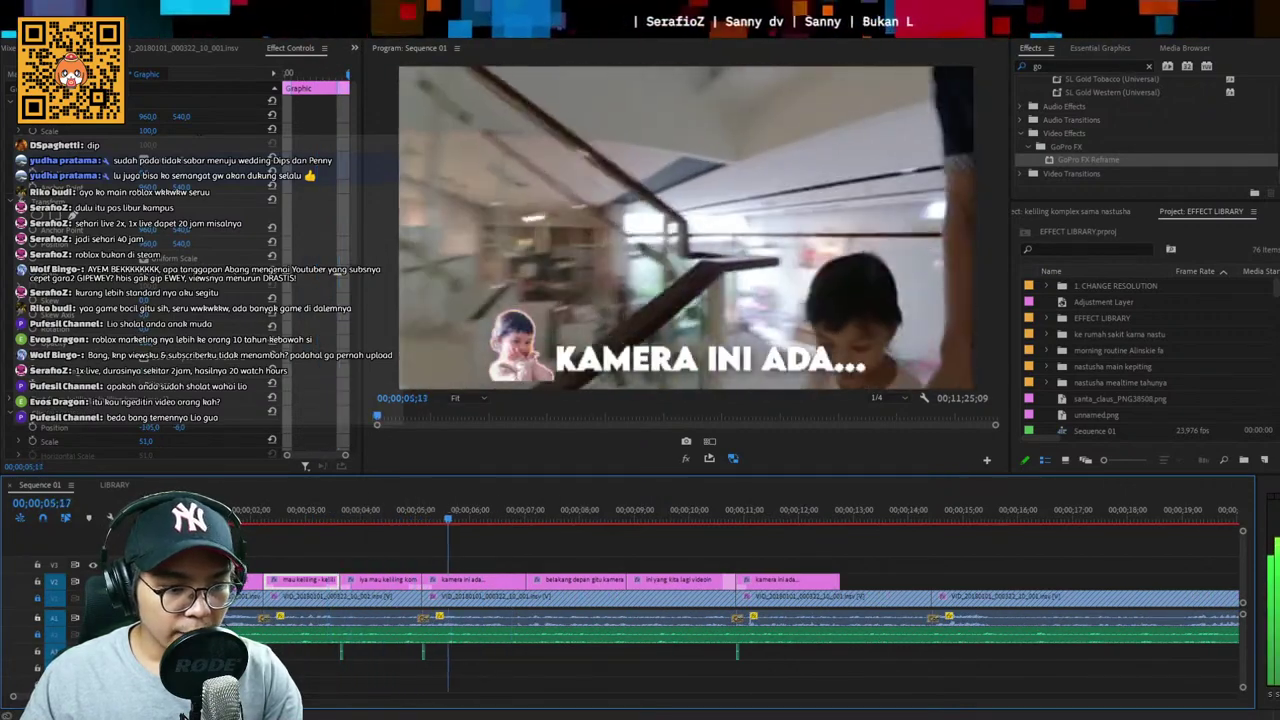
key(space)
key(Up)
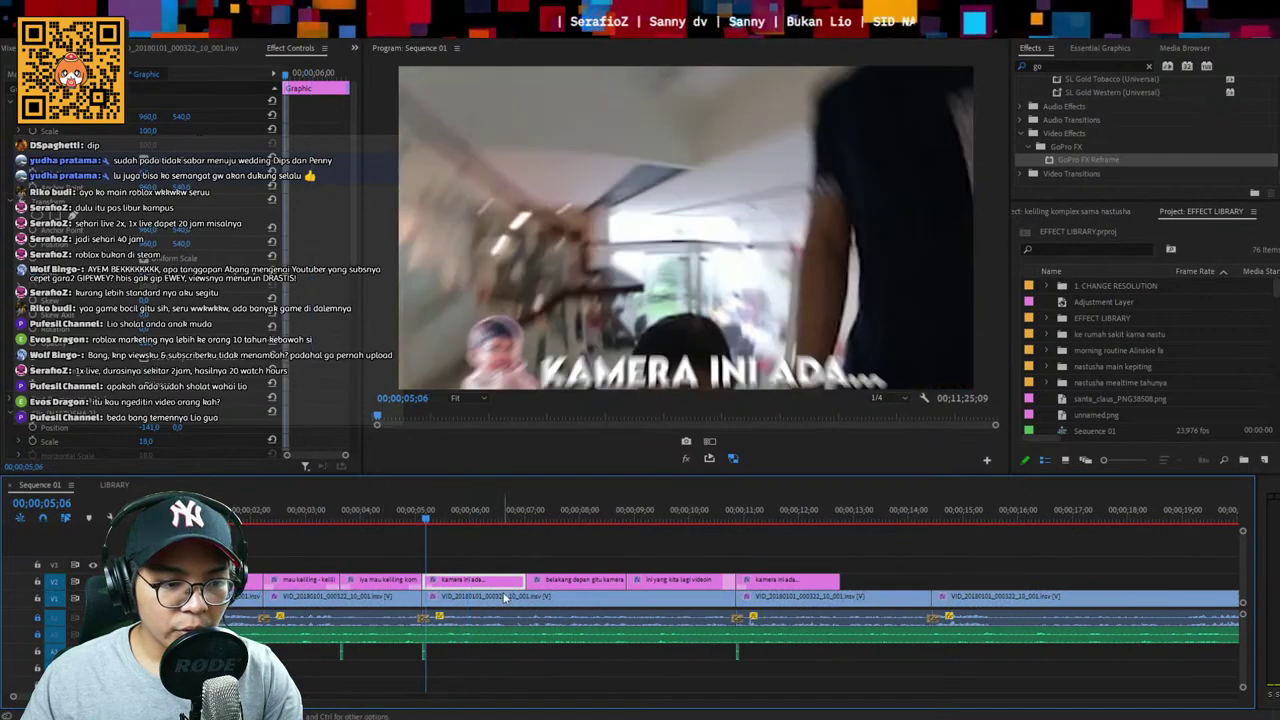
click(503, 598)
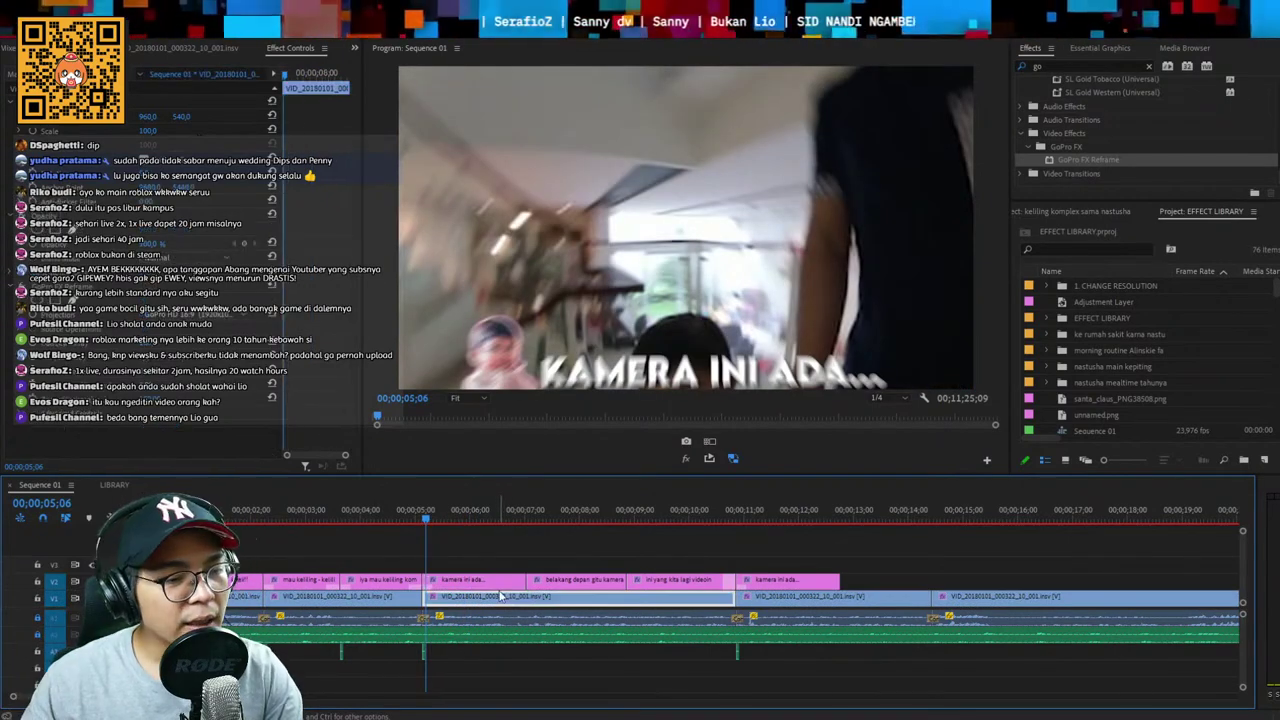
key(space)
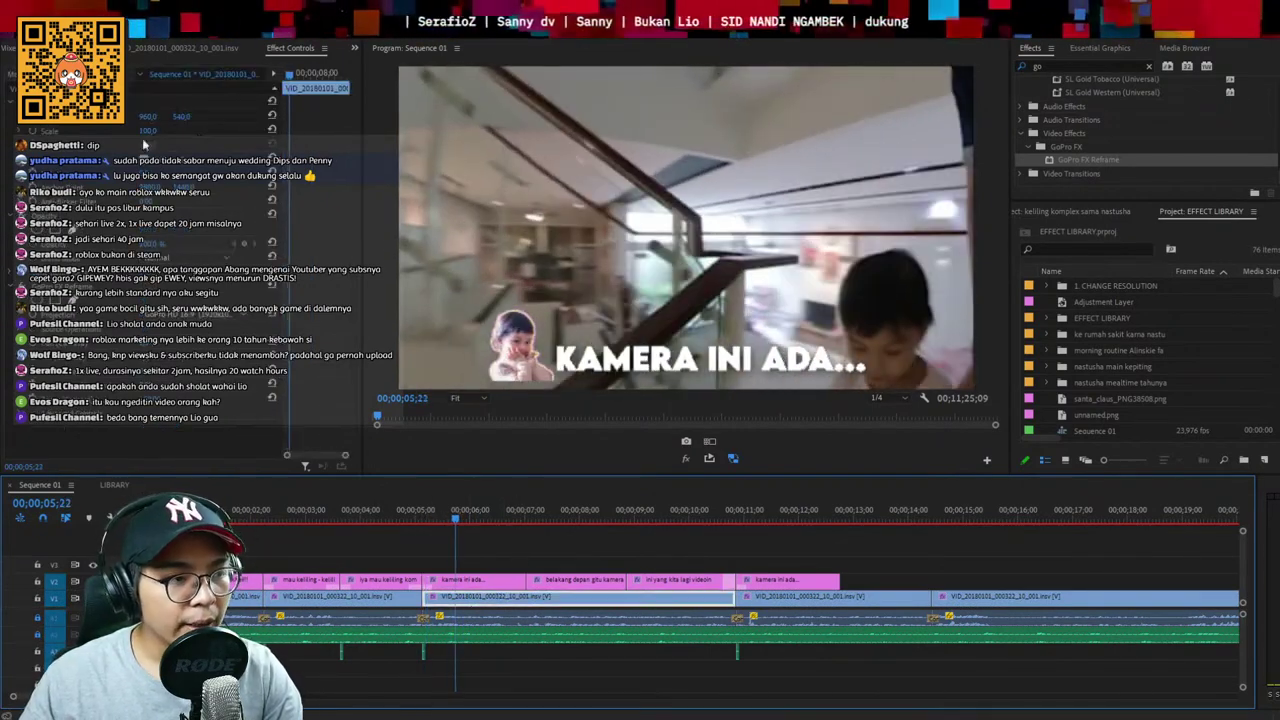
drag(187, 118, 137, 118)
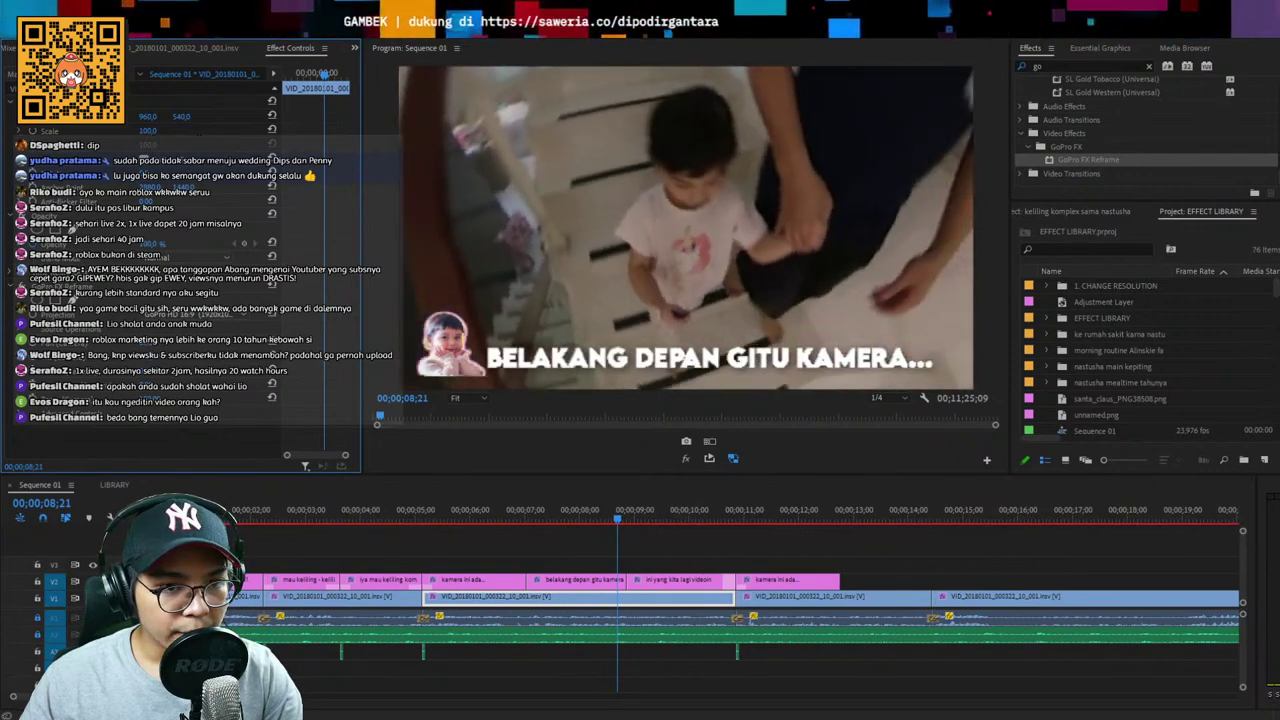
Review the reframed footage clip from its start at 00;00;05;07 through the footage that follows it
click(430, 510)
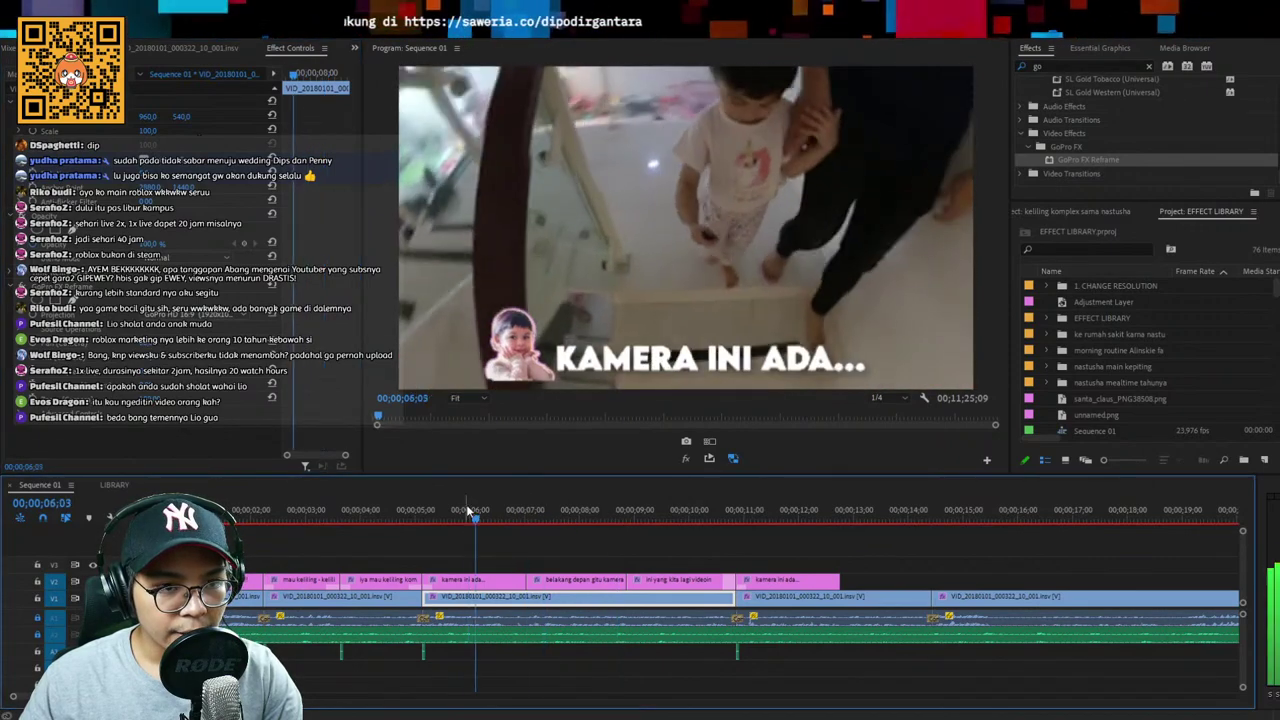
key(space)
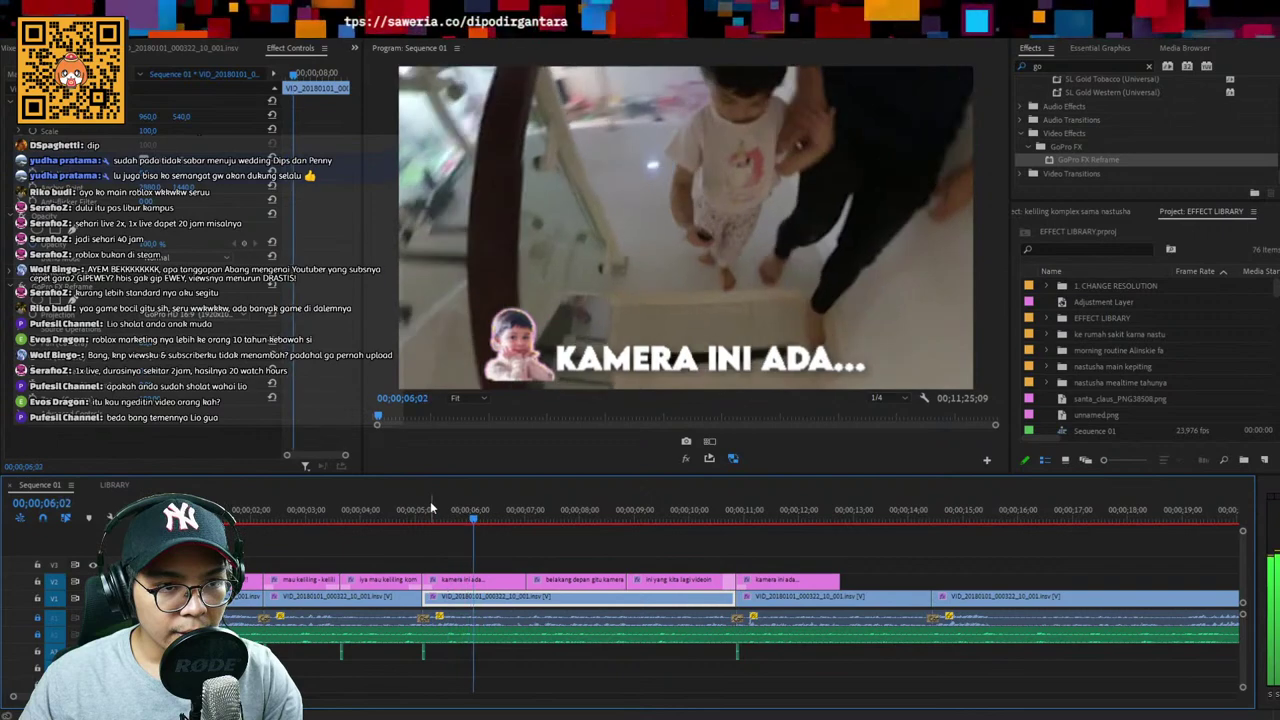
click(285, 75)
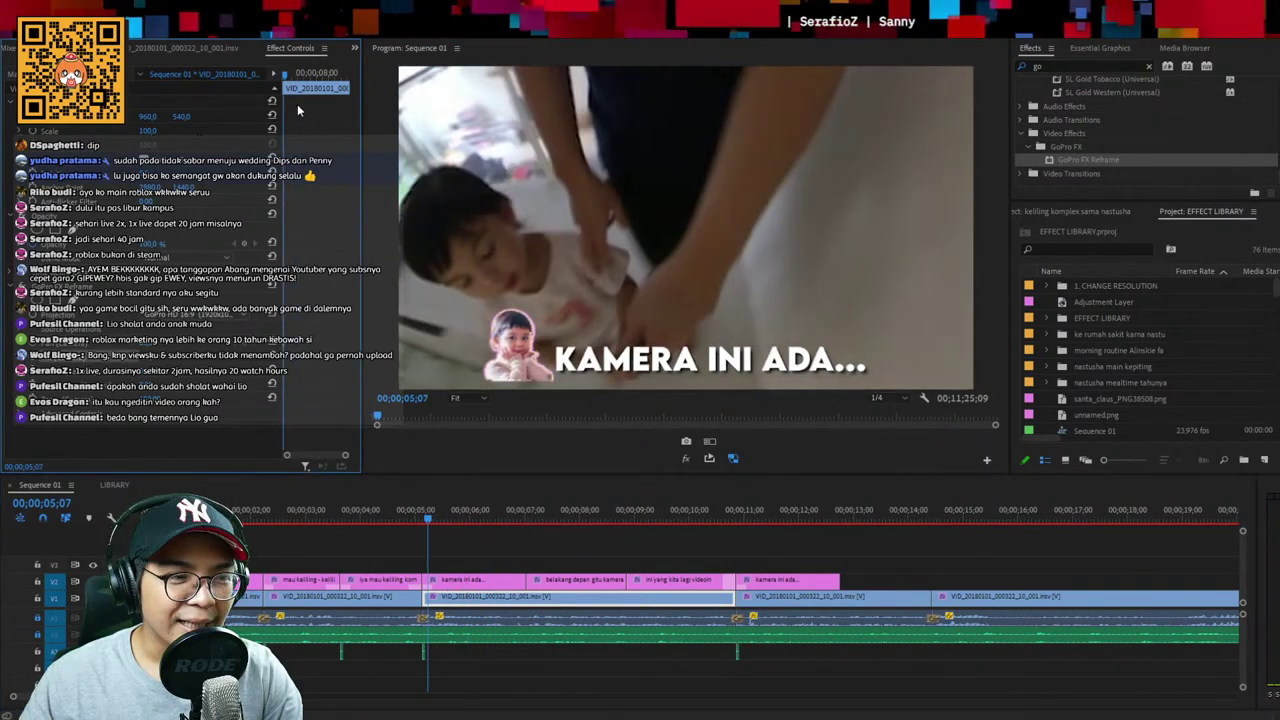
click(306, 75)
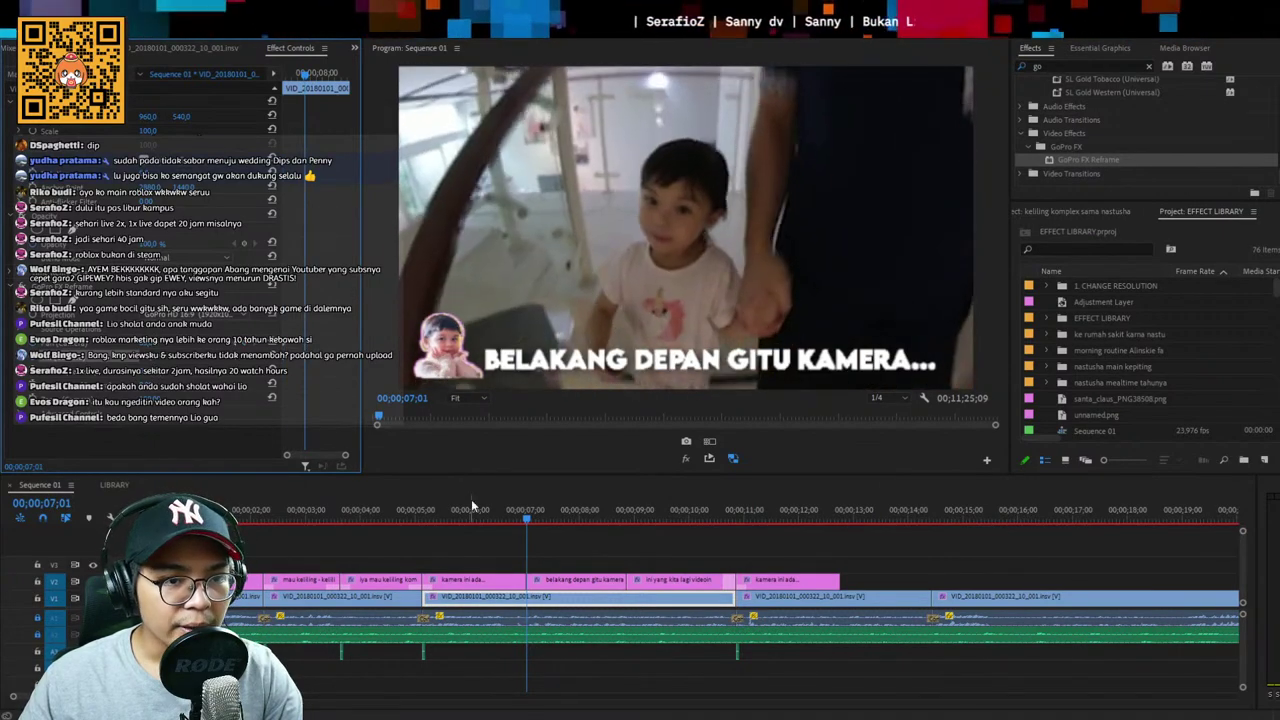
key(space)
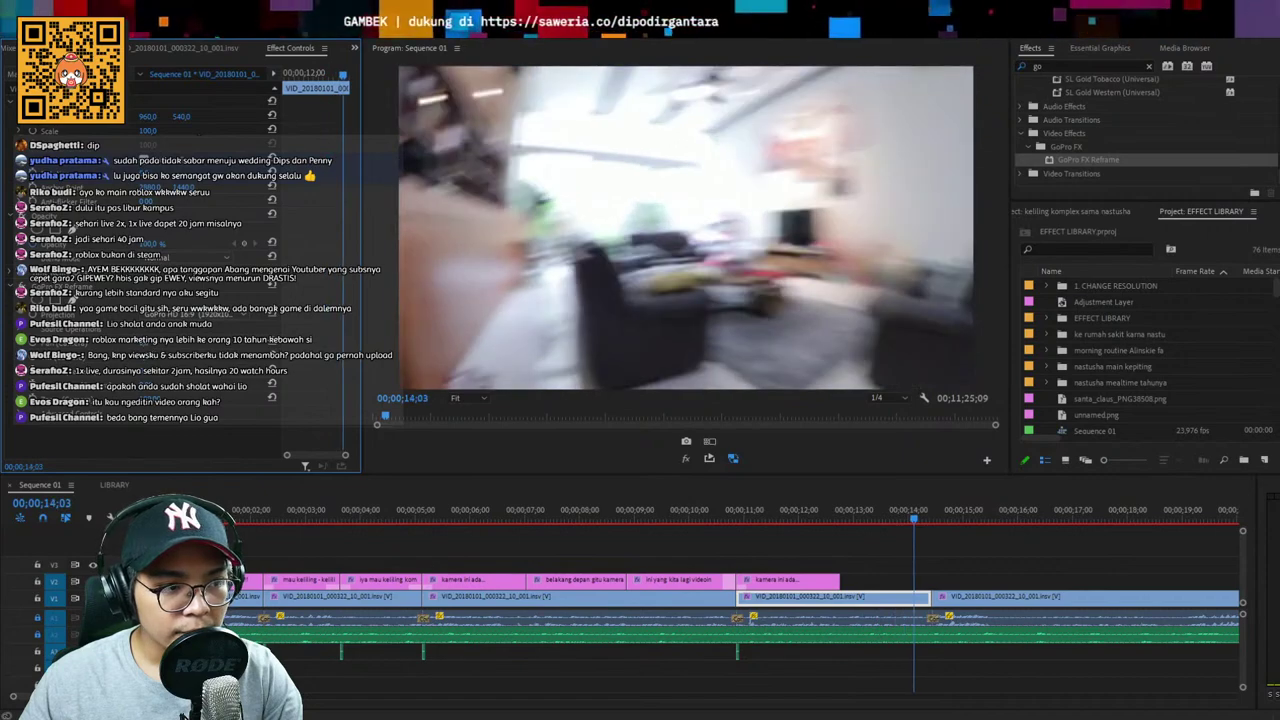
Extend the copied "KAMERA INI ADA..." title to just past the next footage cut and check it in playback
click(740, 510)
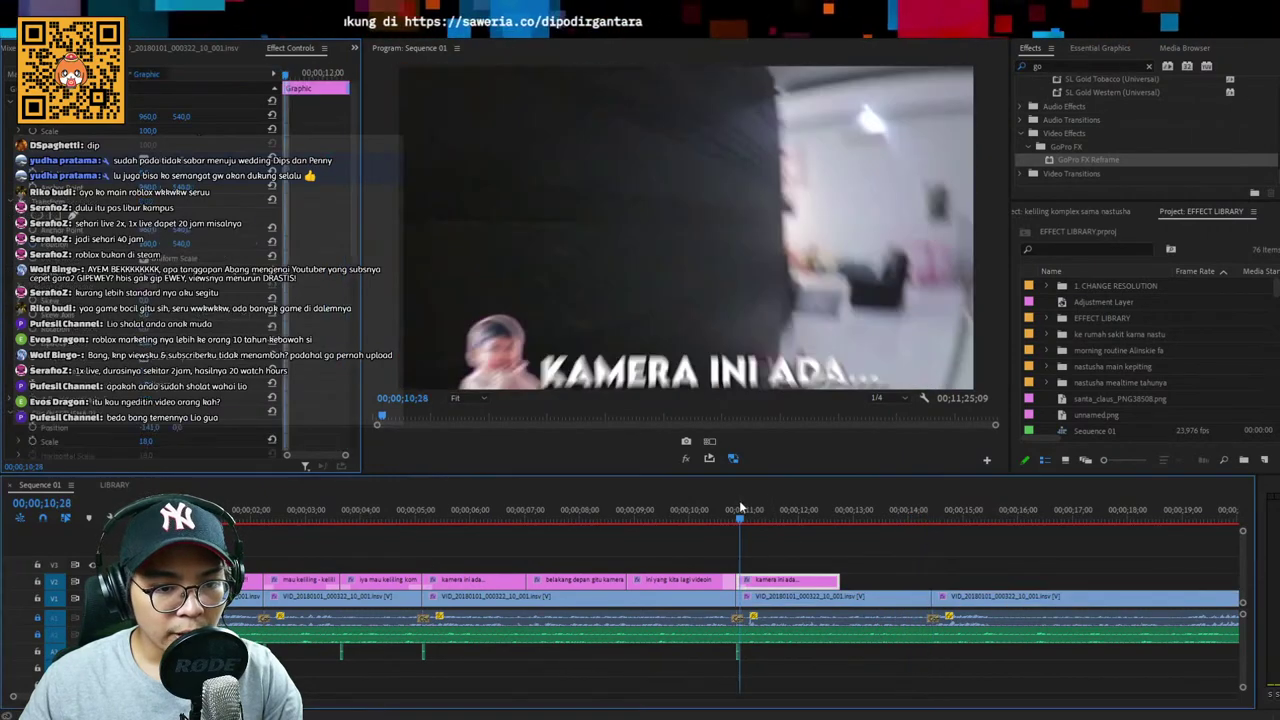
key(space)
drag(838, 585, 939, 581)
click(710, 512)
key(space)
click(538, 513)
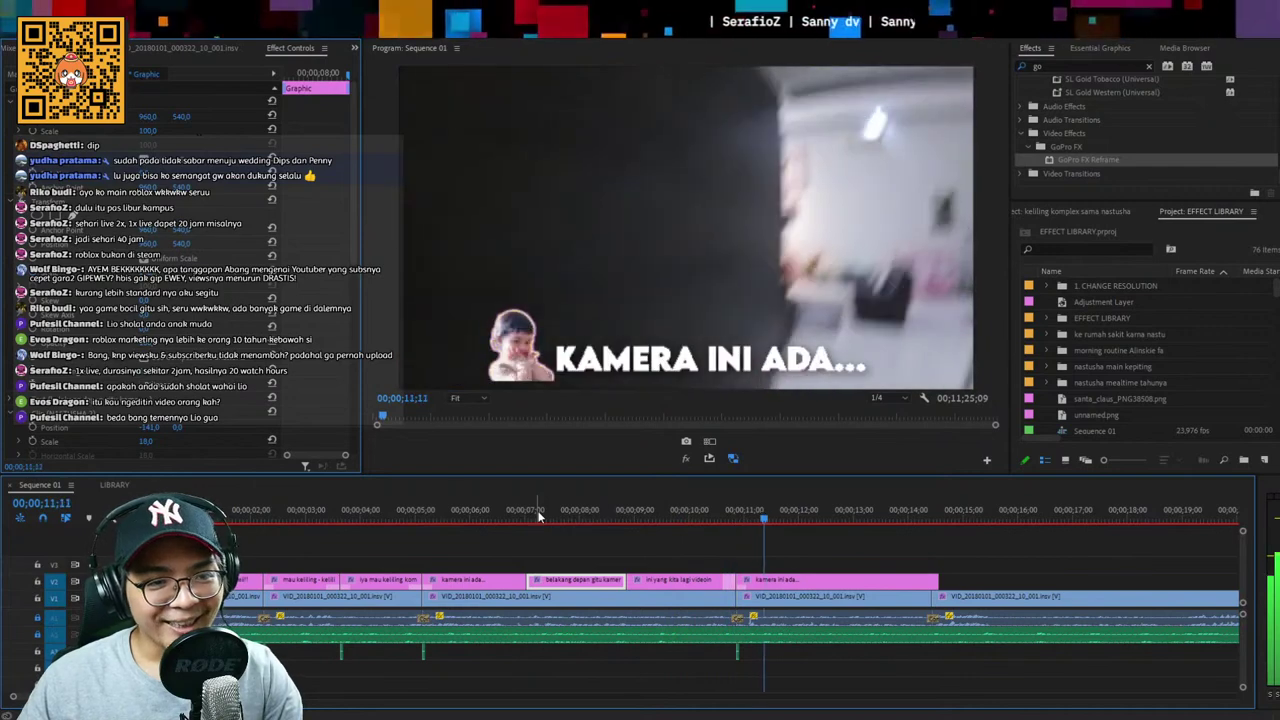
click(909, 541)
key(space)
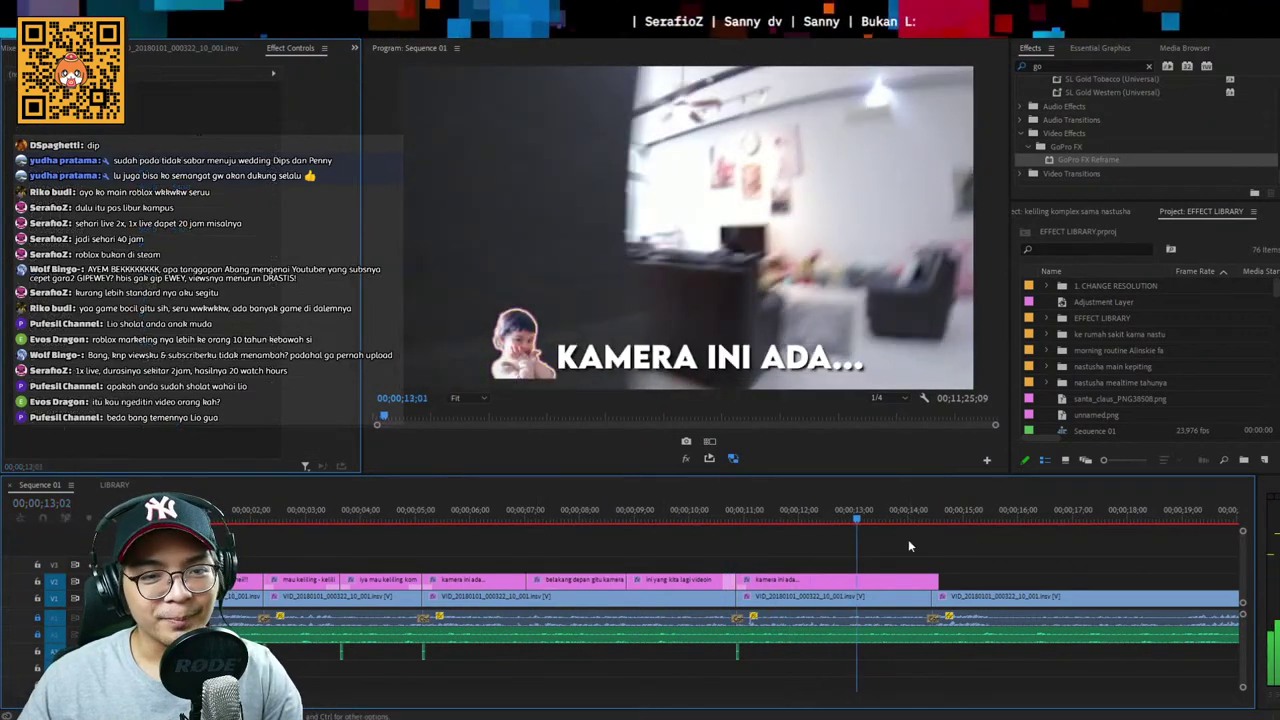
Move the copied "KAMERA INI ADA..." title and its sound effect to start at about 00;00;11;13, where the speech begins
click(882, 579)
key(equal)
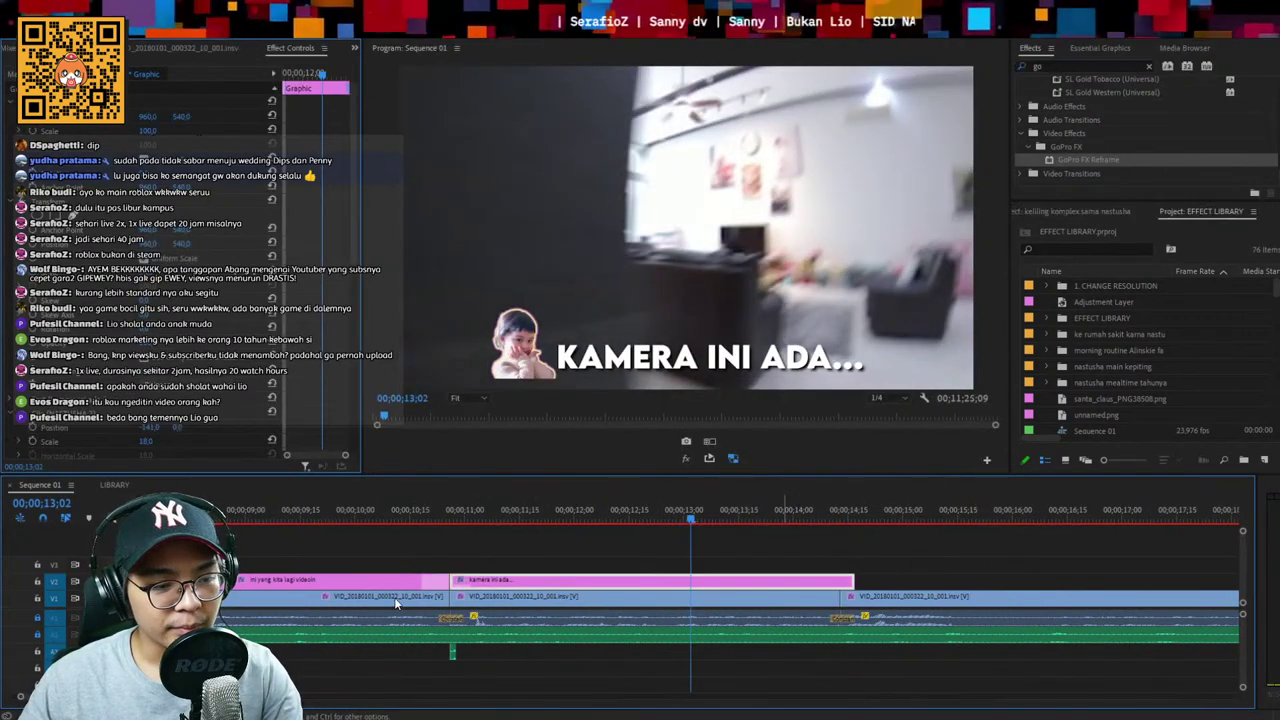
key(Up)
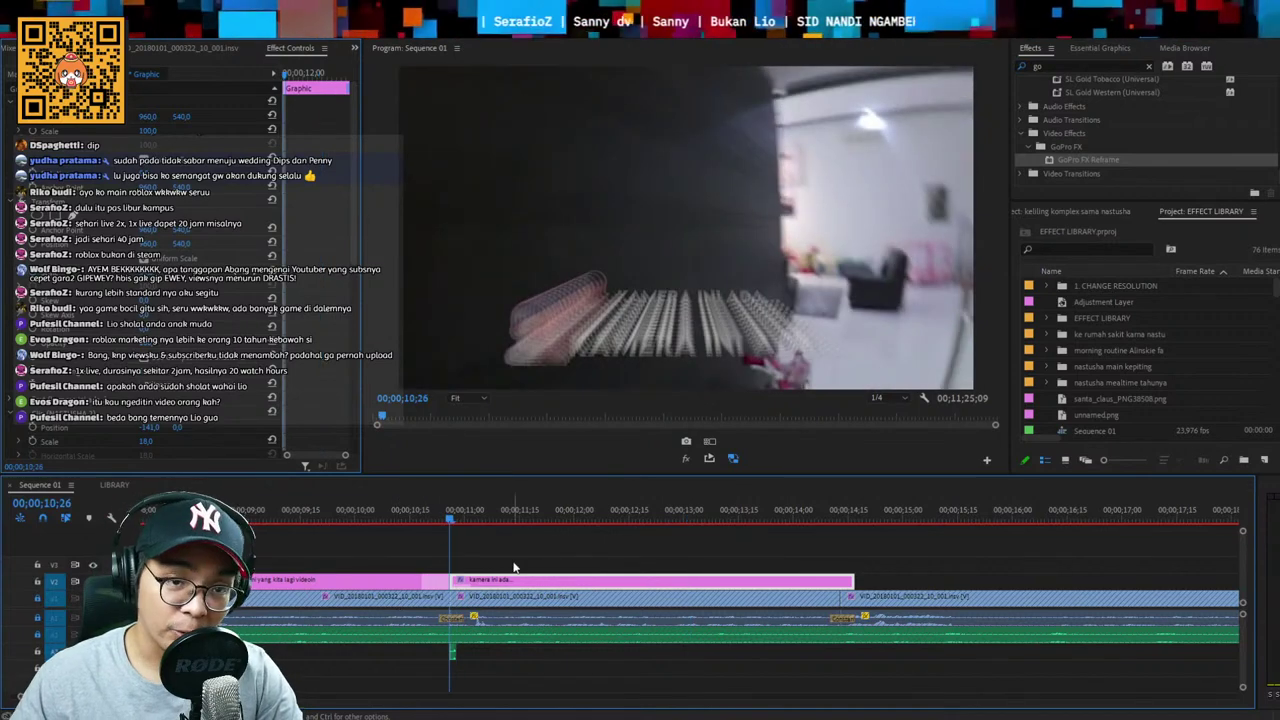
drag(492, 560, 463, 673)
key(space)
drag(512, 583, 573, 584)
Replace the moved title's text with "MAINAN AKU TUH BANYAK BANGET" and reduce the title's size to fit the frame
click(502, 519)
key(space)
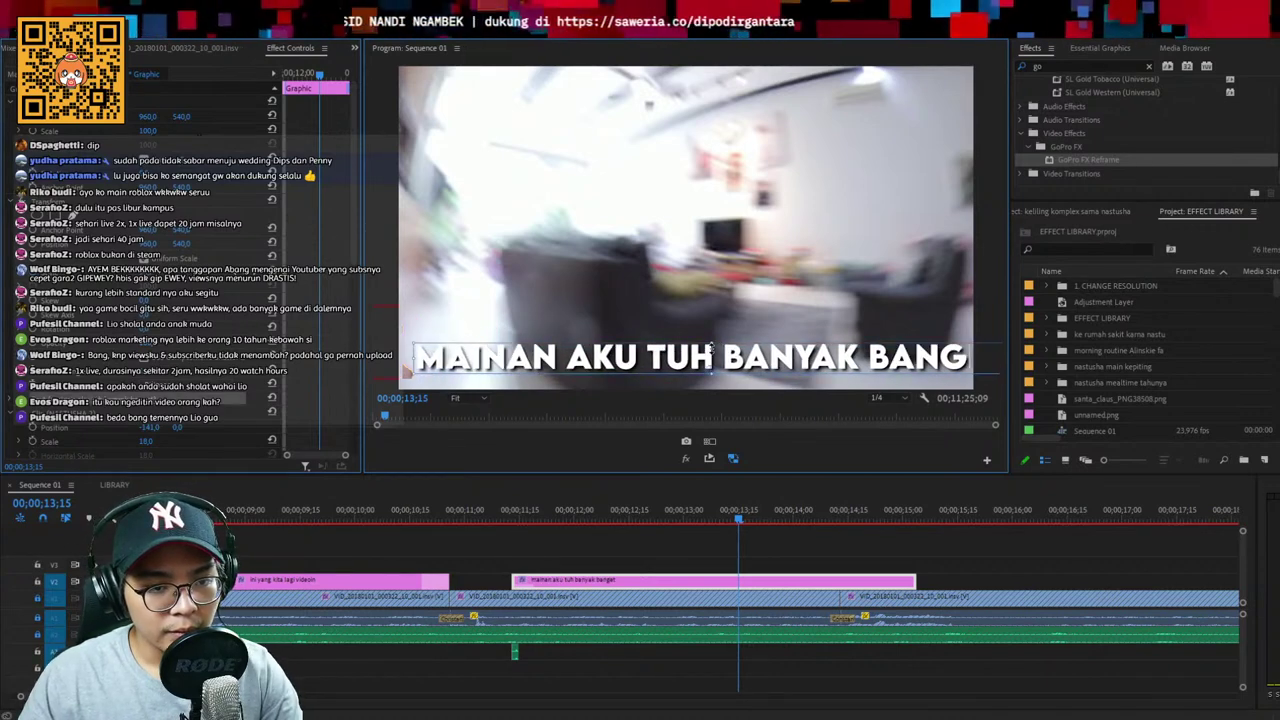
click(511, 513)
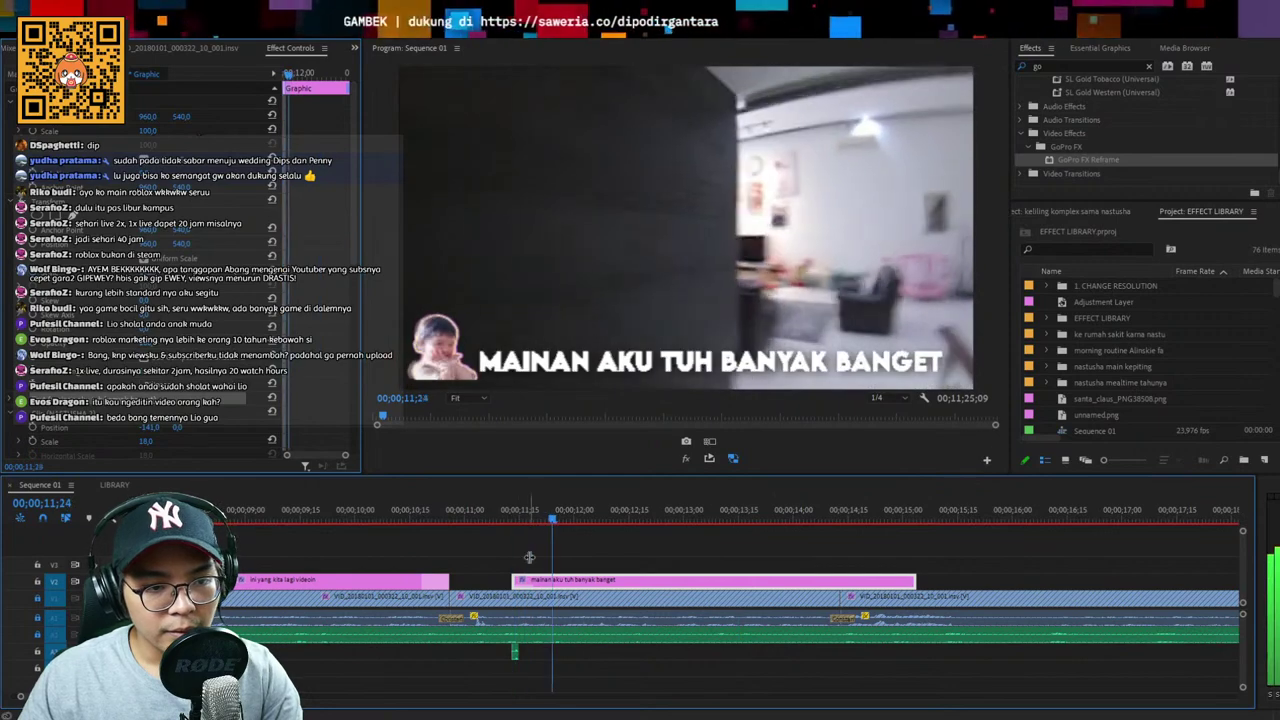
Split the "MAINAN AKU TUH BANYAK BANGET" title at about 00;00;13;13 and replace the second part's text with "YANG DI KASIH"
key(ctrl+k)
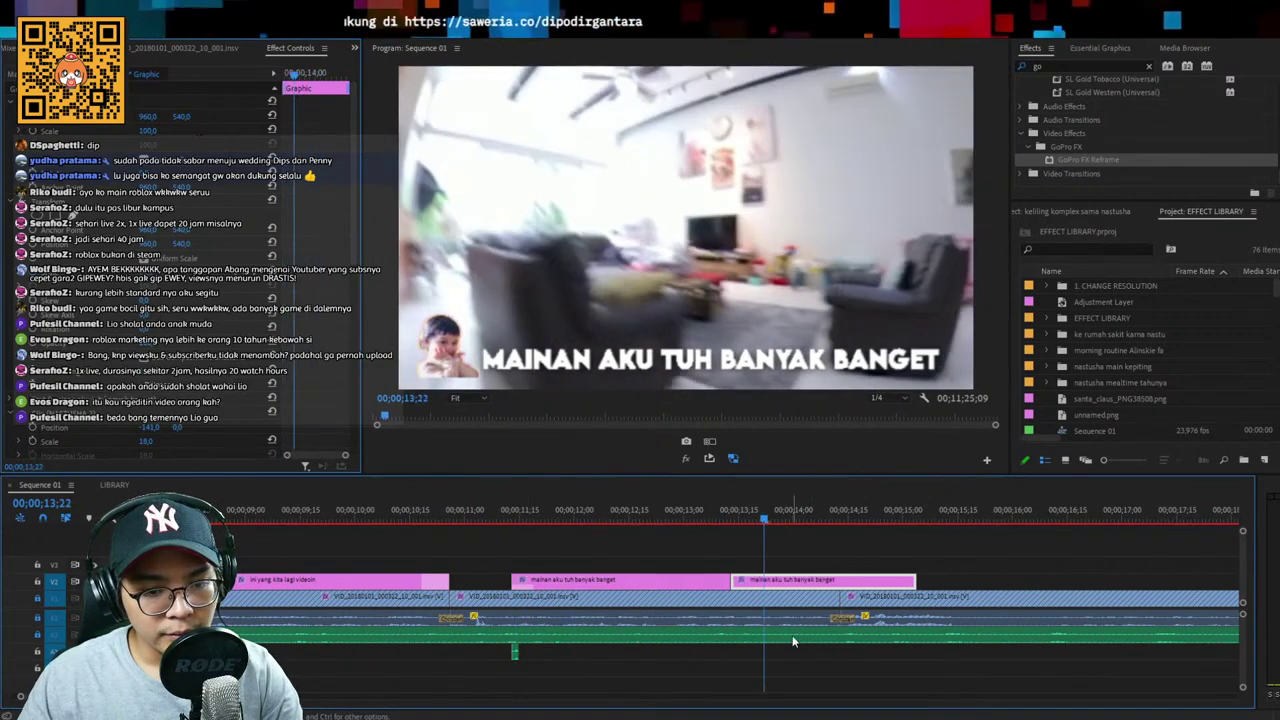
double_click(824, 362)
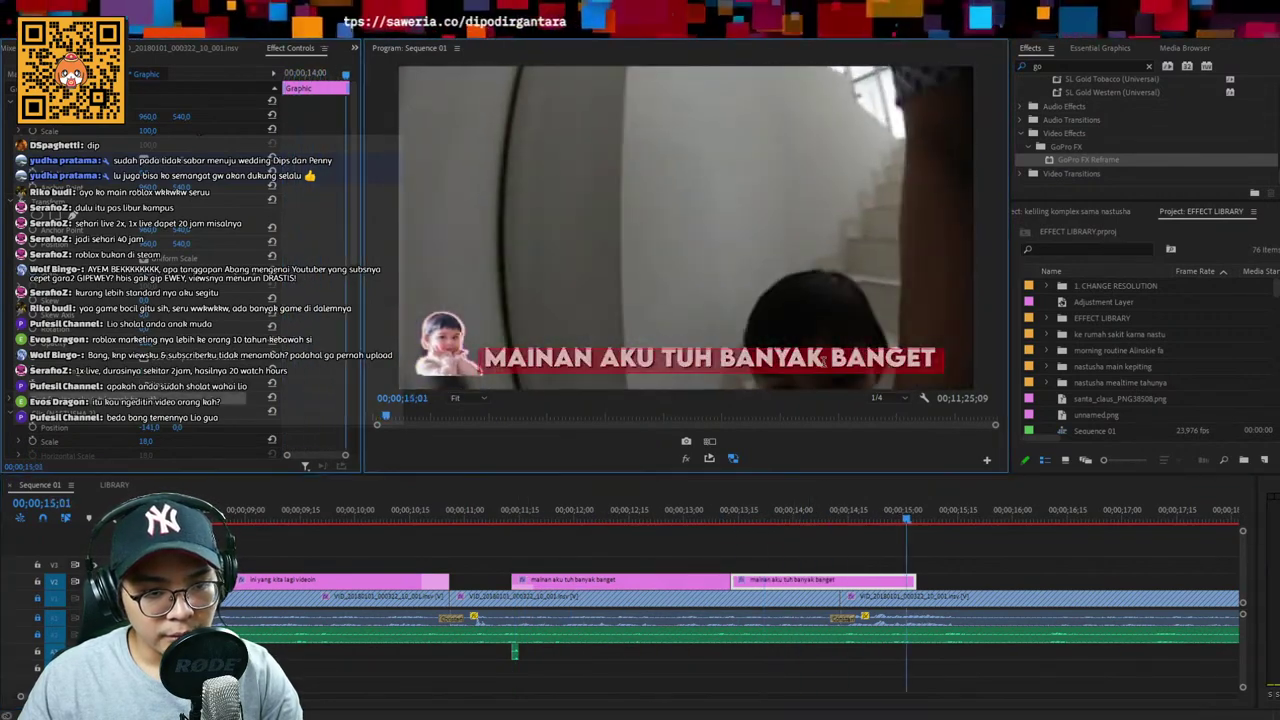
text(YANG DI KASIH)
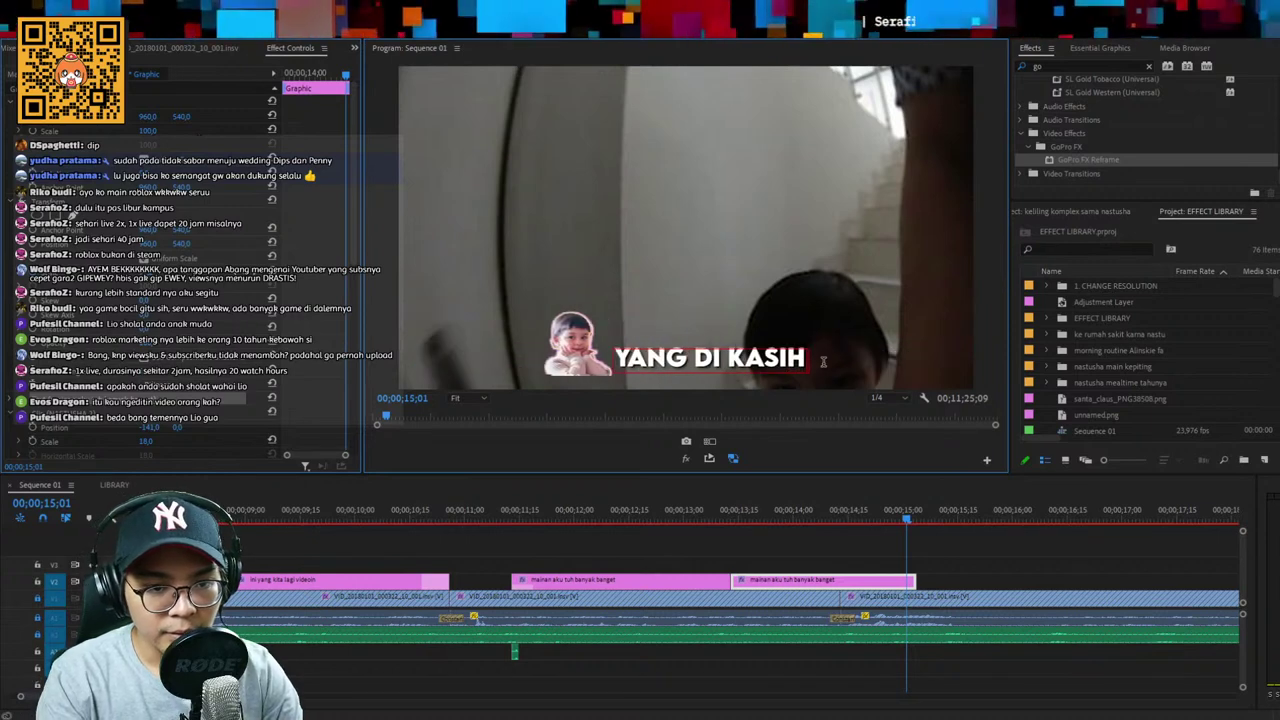
Append "..." to the "MAINAN AKU TUH BANYAK BANGET" text and reduce the title's size to fit the frame
click(668, 511)
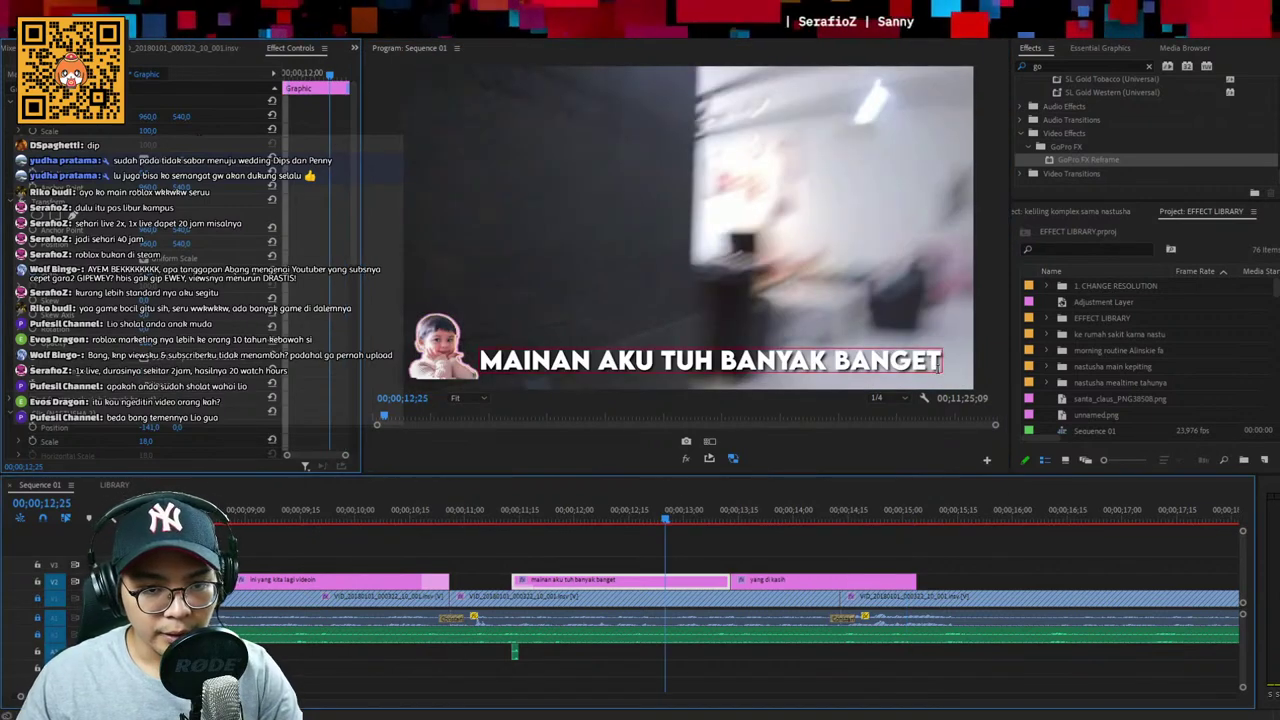
text(...)
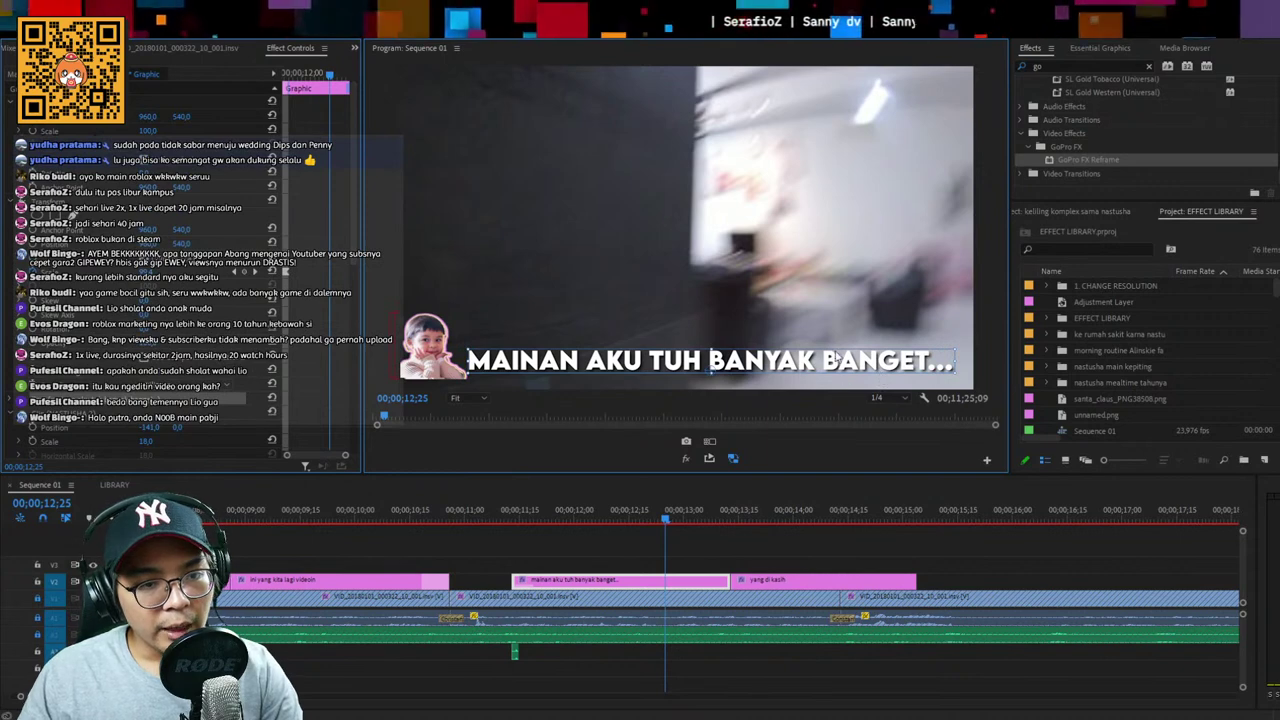
drag(702, 349, 702, 351)
click(765, 545)
Save the project
key(ctrl+s)
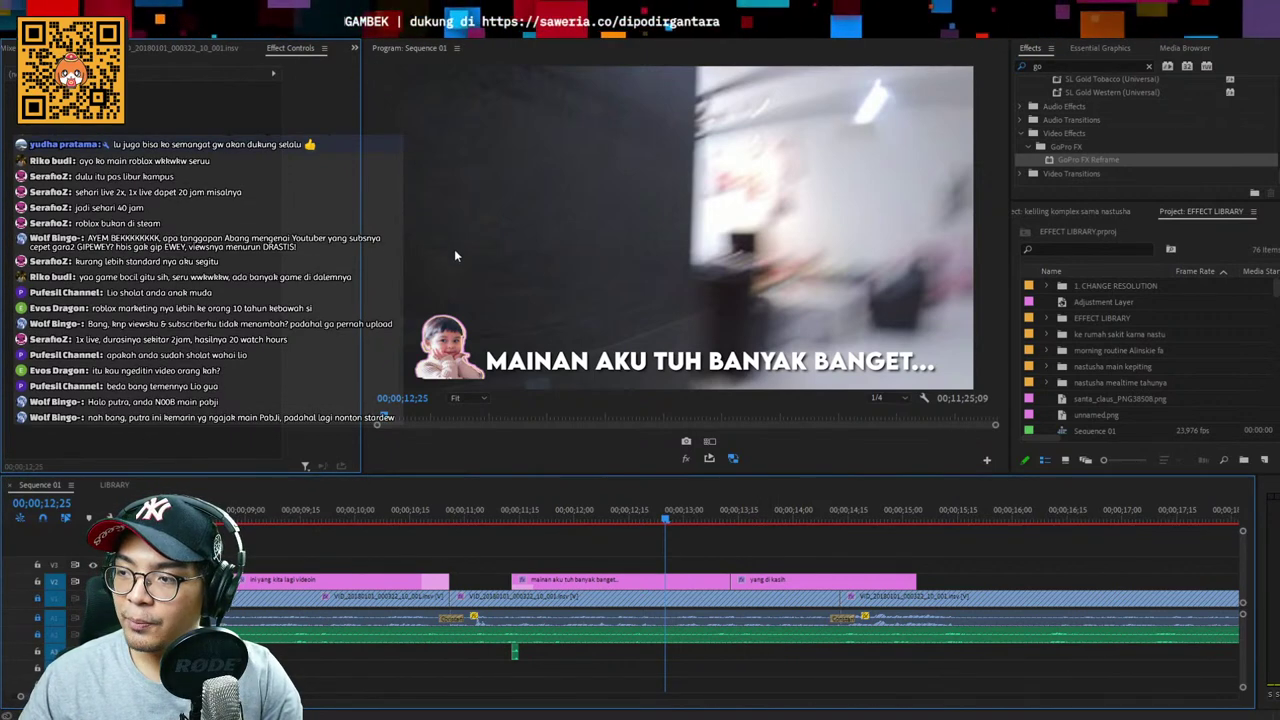
key(ctrl+s)
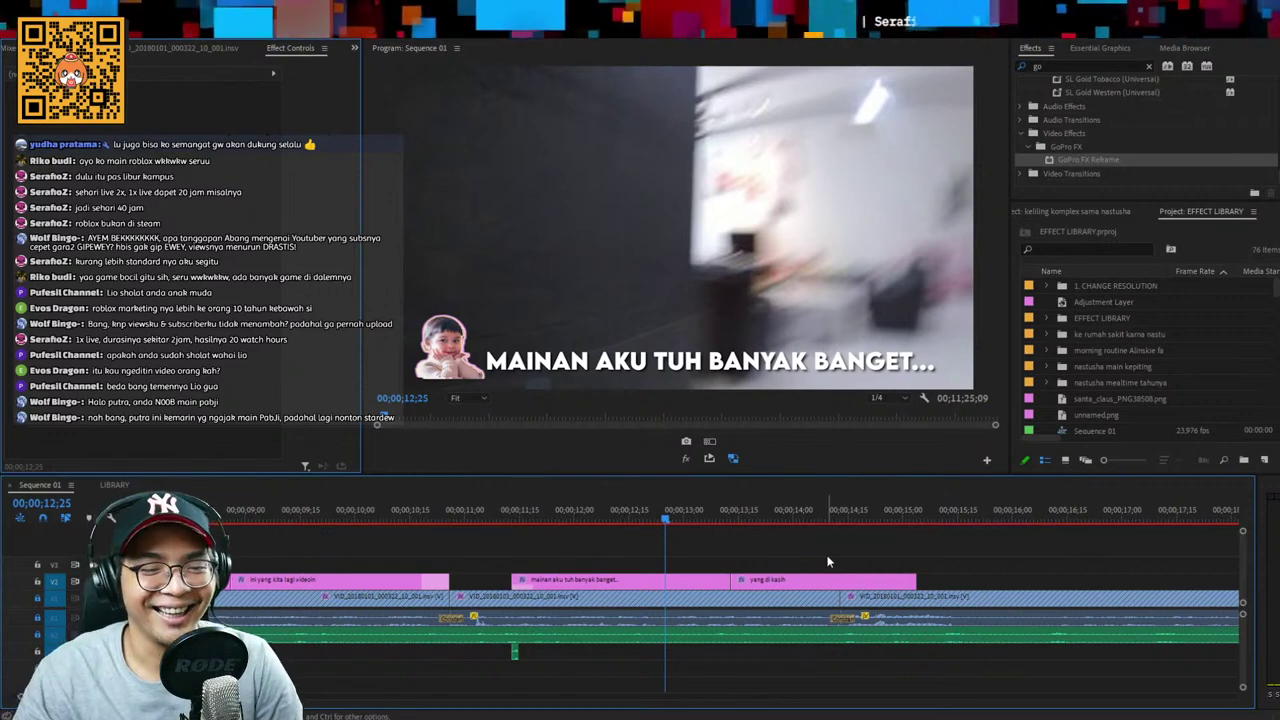
key(ctrl+s)
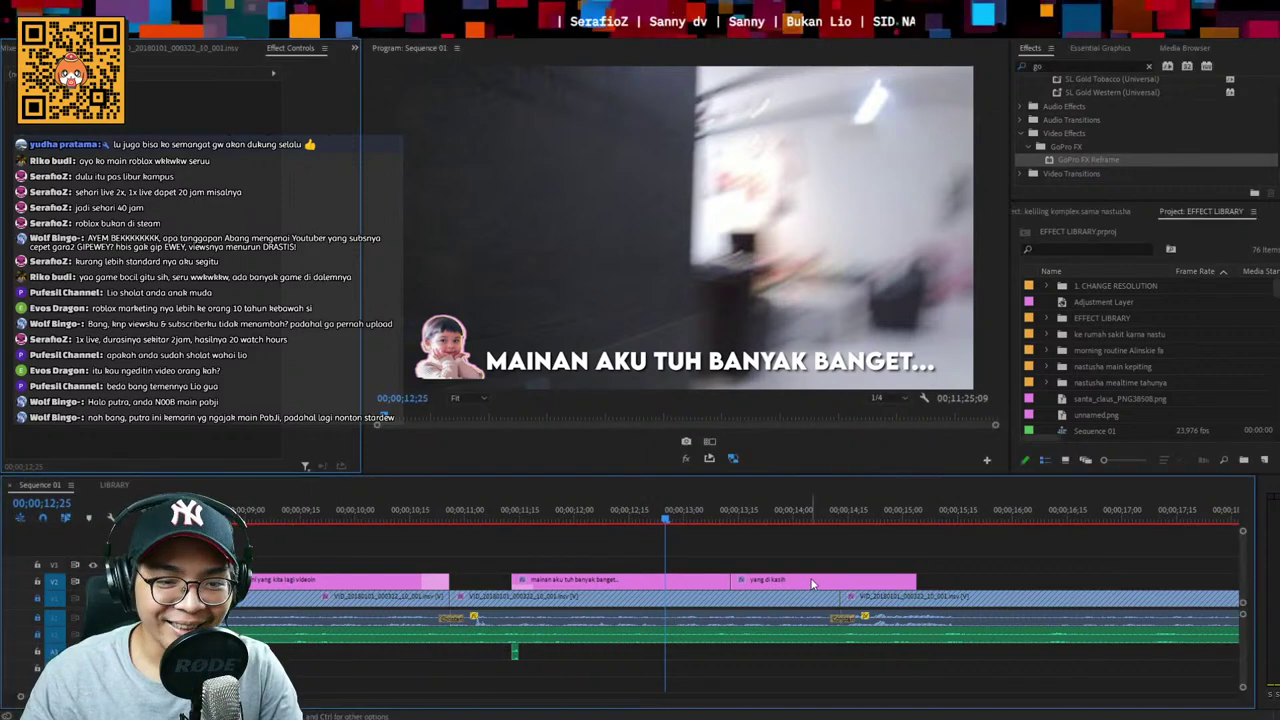
Extend the "YANG DI KASIH" title to about 00;00;16;12 and split it at the footage cut near 00;00;14;13
key(space)
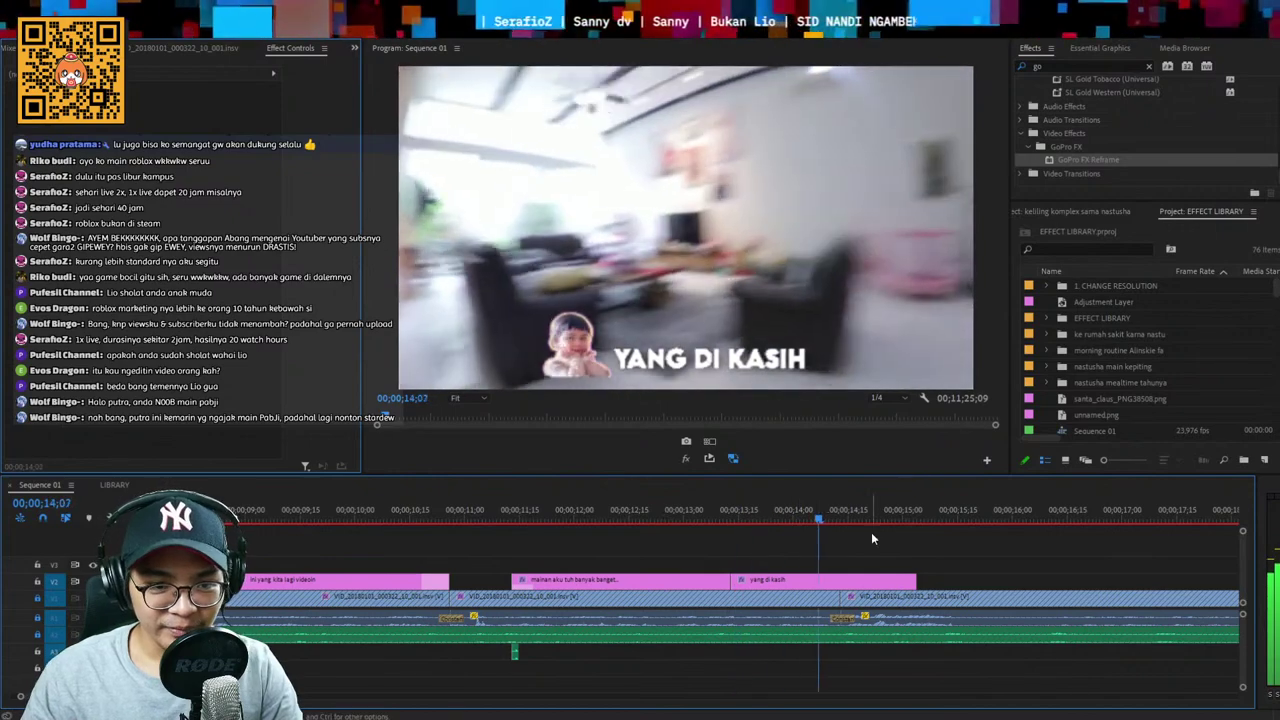
key(space)
click(908, 584)
drag(915, 582, 1054, 582)
key(space)
key(minus)
key(equal)
key(Up)
key(ctrl+k)
Replace the text of the title part after the footage cut with "BANYAK YANG SAYANG"
key(space)
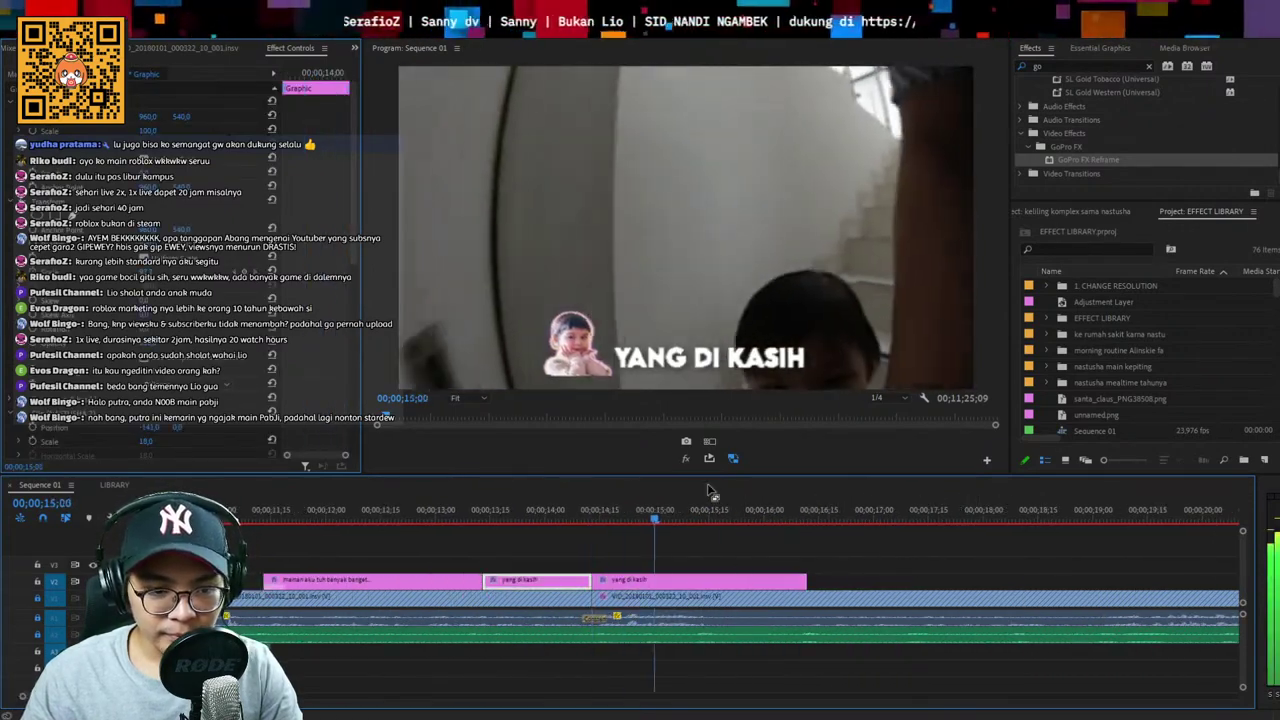
key(space)
double_click(666, 366)
text(vab)
key(BackSpace)
key(BackSpace)
key(BackSpace)
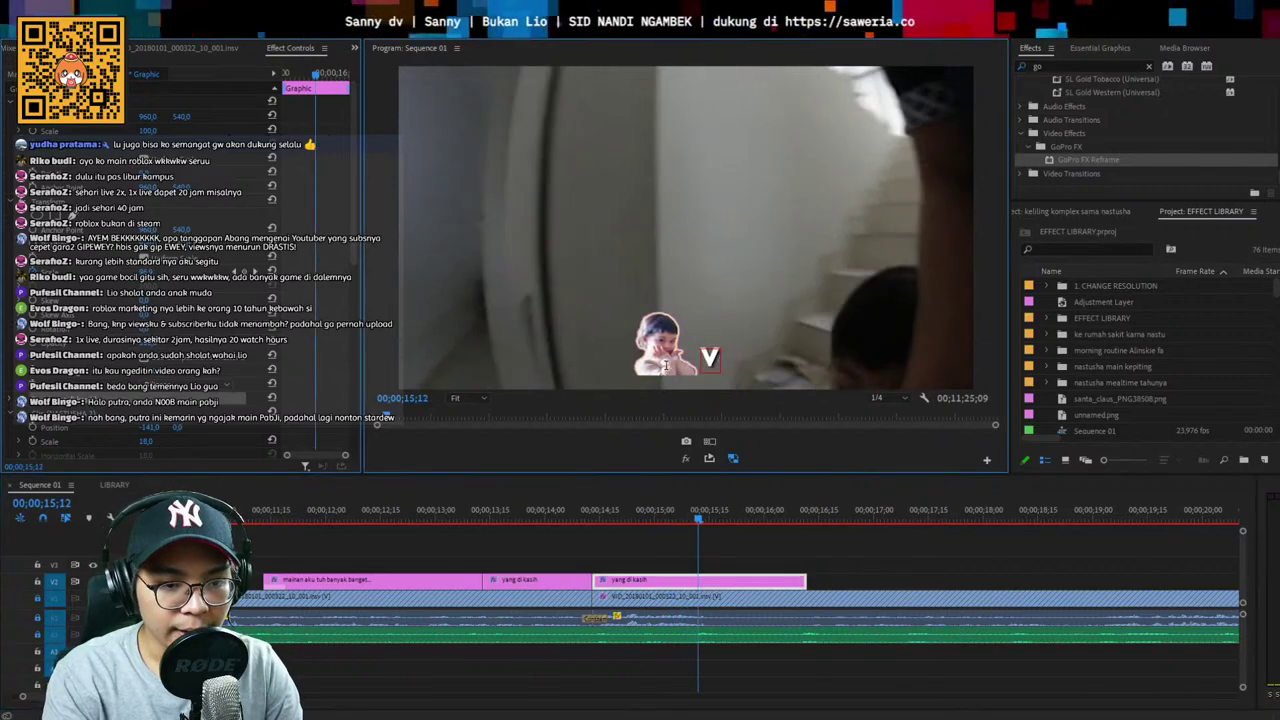
text(banYAK YANG SYA)
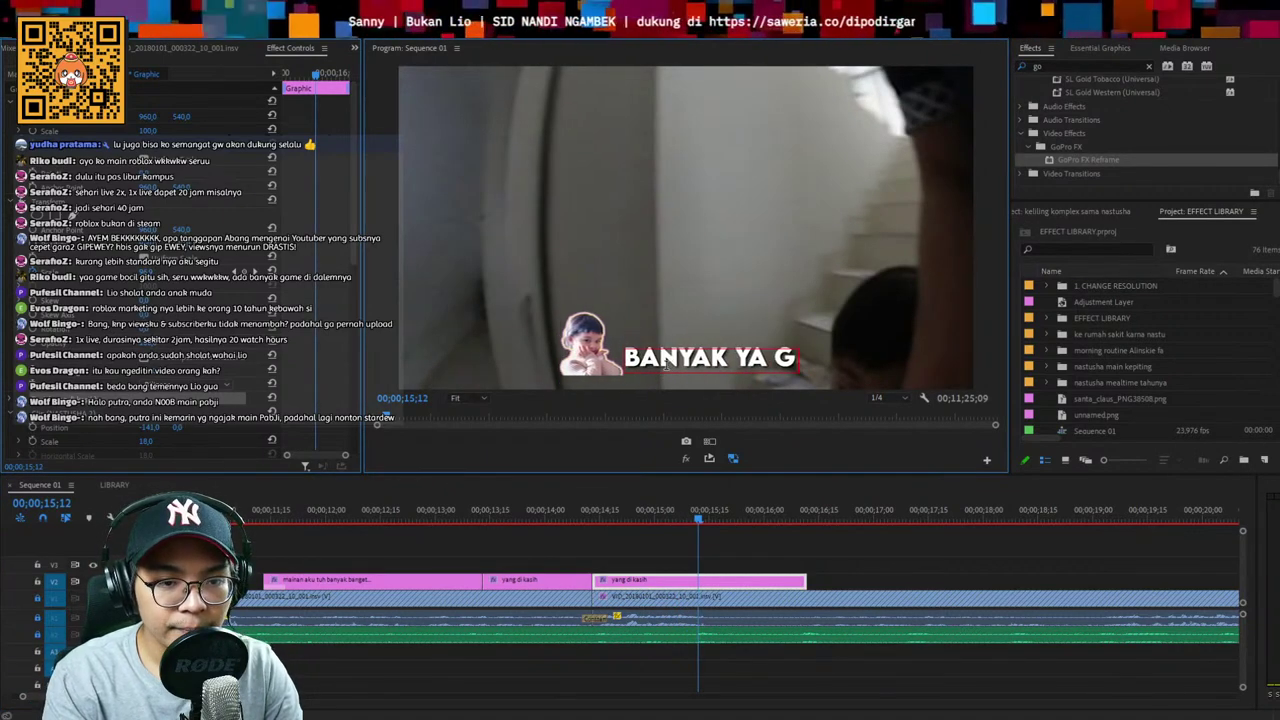
key(BackSpace)
key(BackSpace)
text(ayang)
key(Escape)
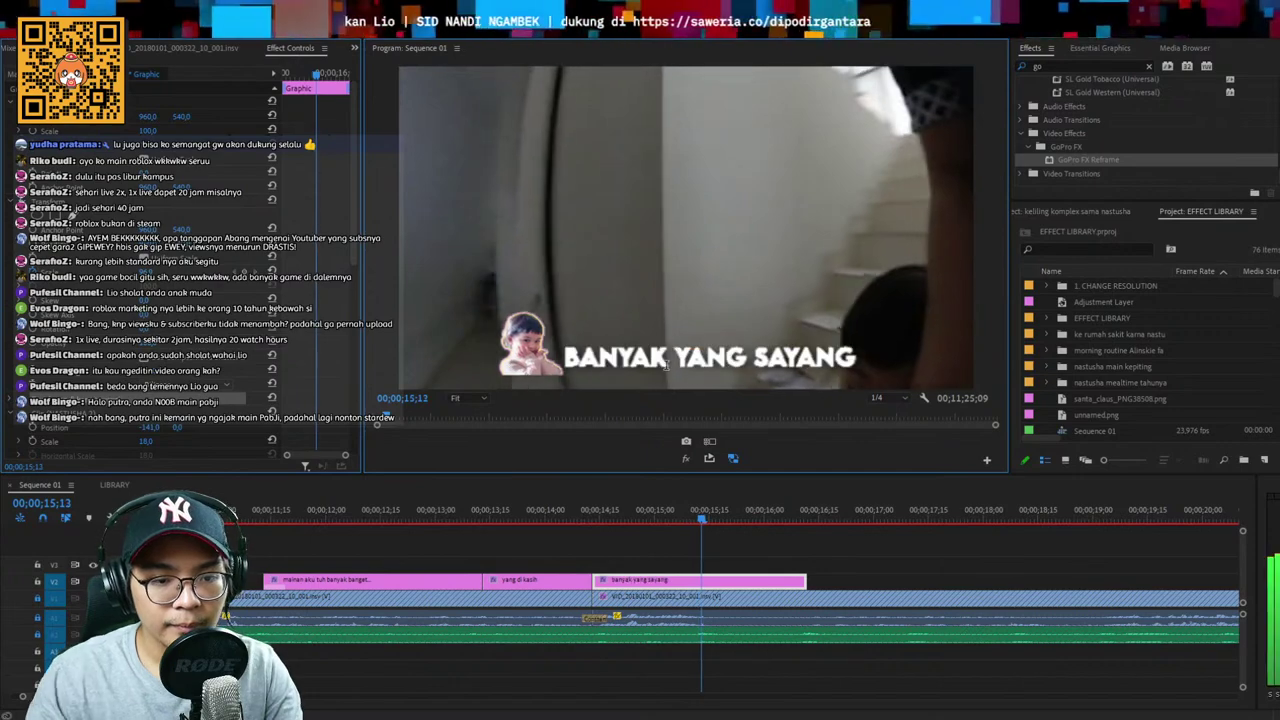
Cut out the footage between 00;00;15;16 and about 00;00;16;12 and close the gap
key(Up)
key(space)
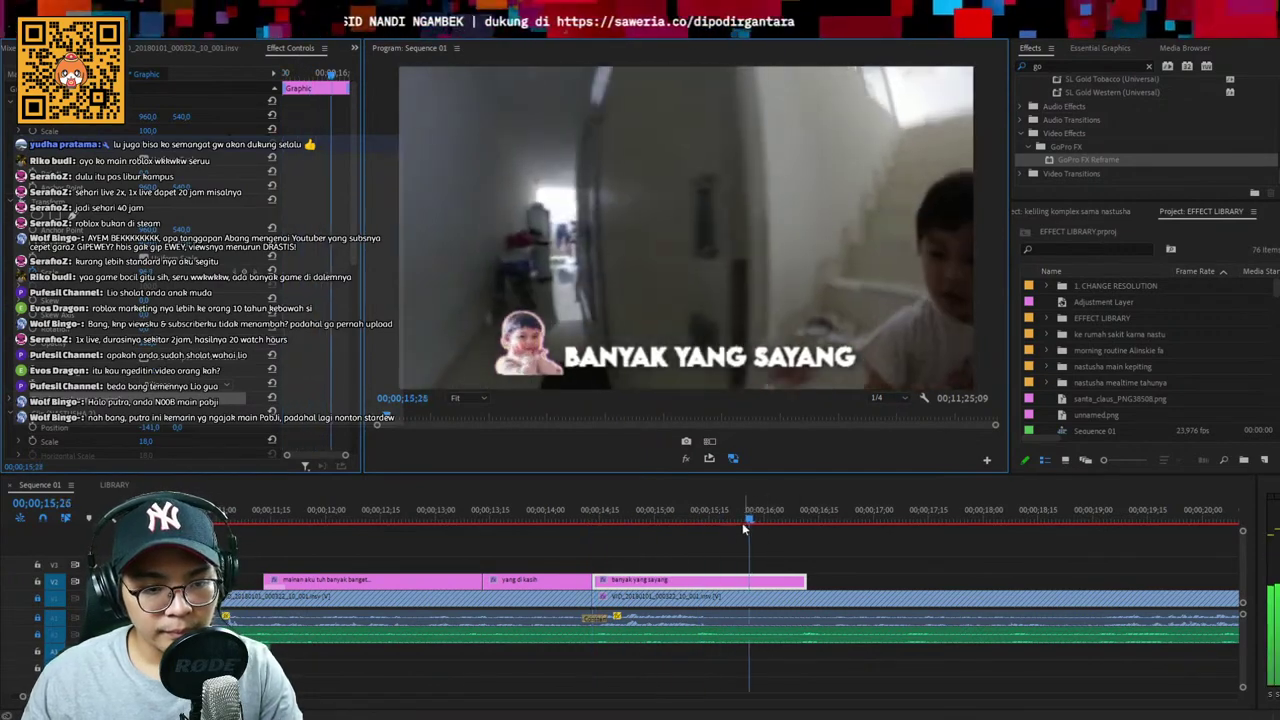
key(space)
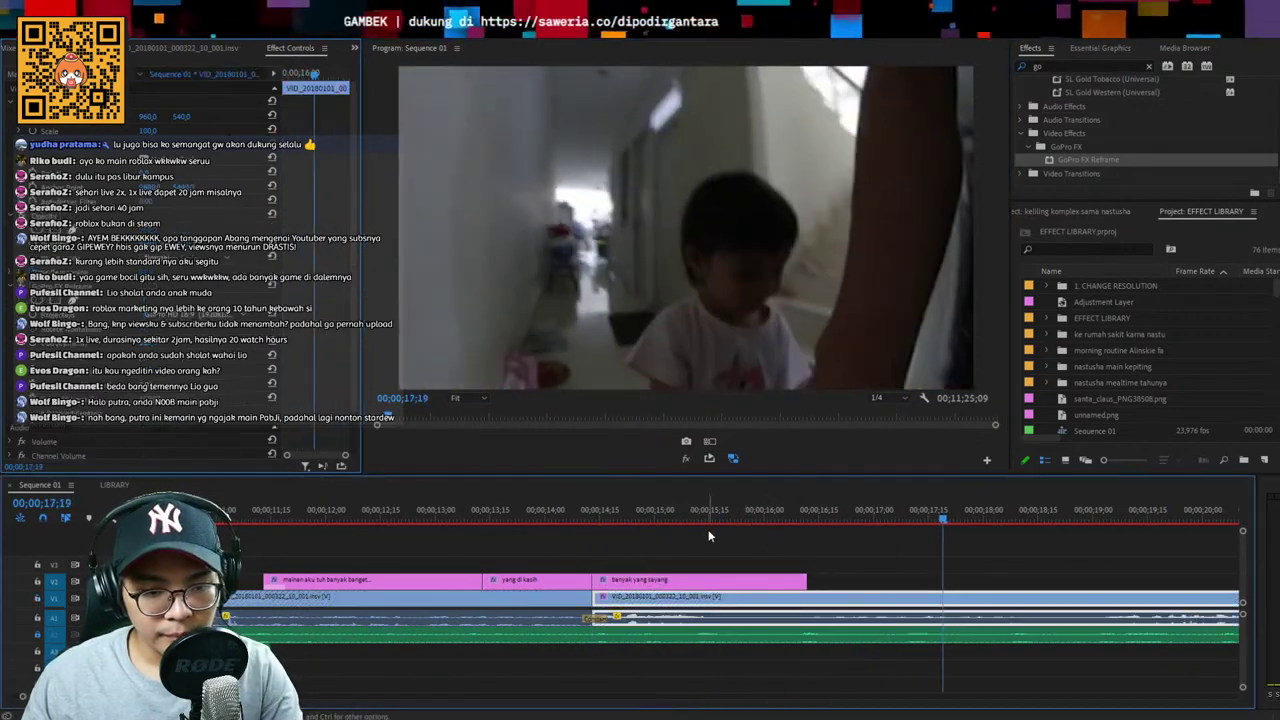
click(698, 515)
key(space)
click(770, 600)
key(ctrl+k)
click(809, 506)
key(ctrl+k)
key(shift+Delete)
click(687, 508)
key(space)
Split the "BANYAK YANG SAYANG" title at the footage cut at 00;00;15;16 and replace the second part's text with "AKU JUGA"
key(Up)
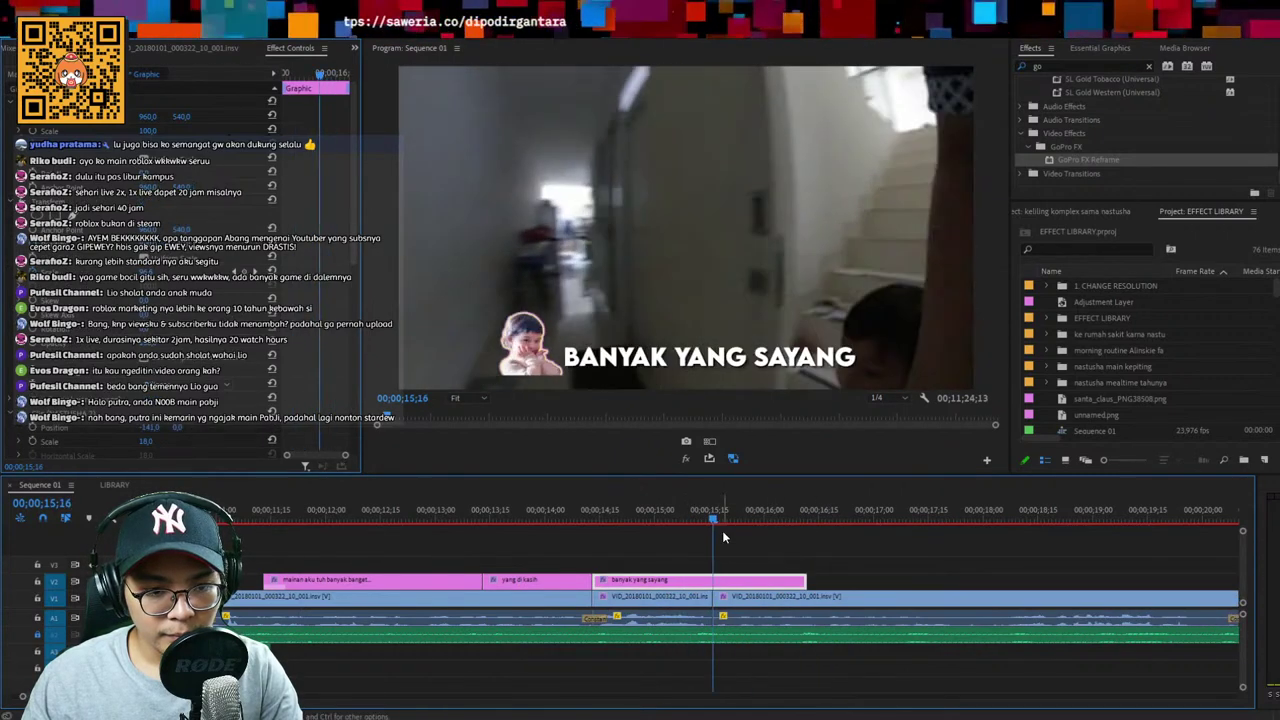
key(ctrl+k)
key(space)
key(space)
double_click(777, 356)
key(ctrl+a)
text(AKU JUG)
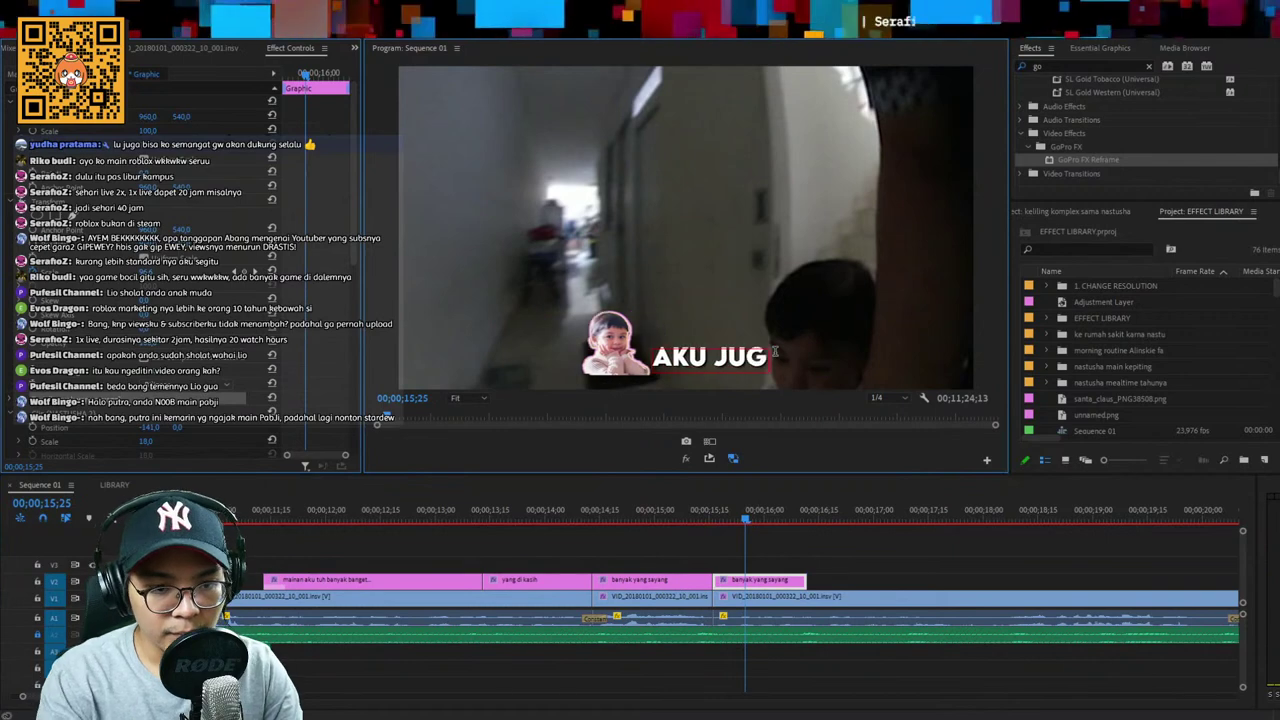
text(A)
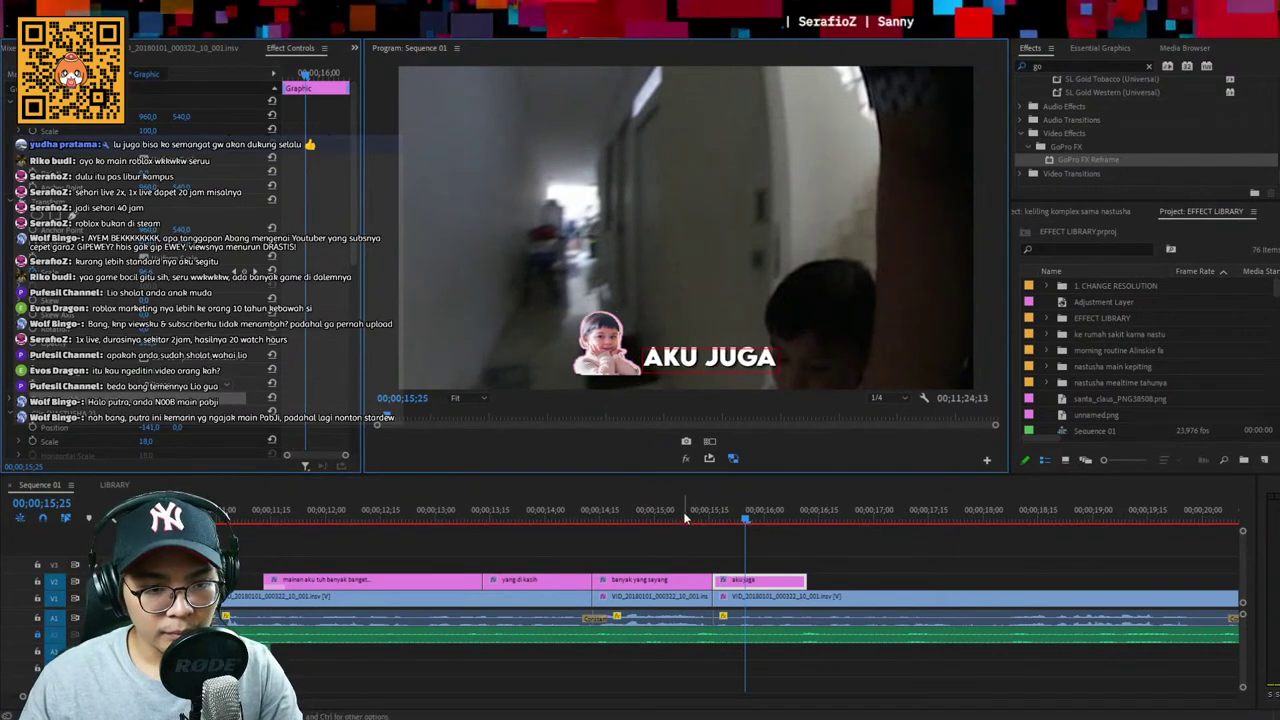
key(space)
Add a Constant Power audio transition at the footage cut near 00;00;15;16 and save the project
drag(663, 534, 751, 603)
key(ctrl+shift+d)
click(704, 530)
key(ctrl+s)
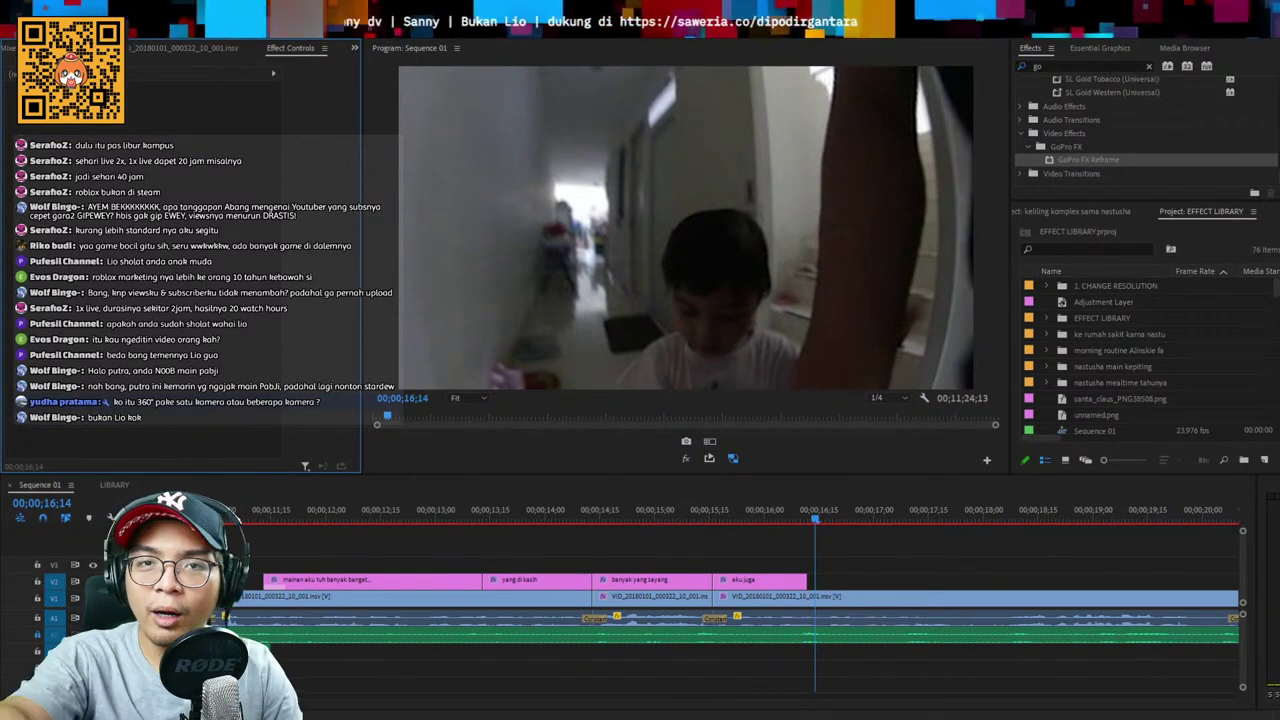
Save the project
key(t)
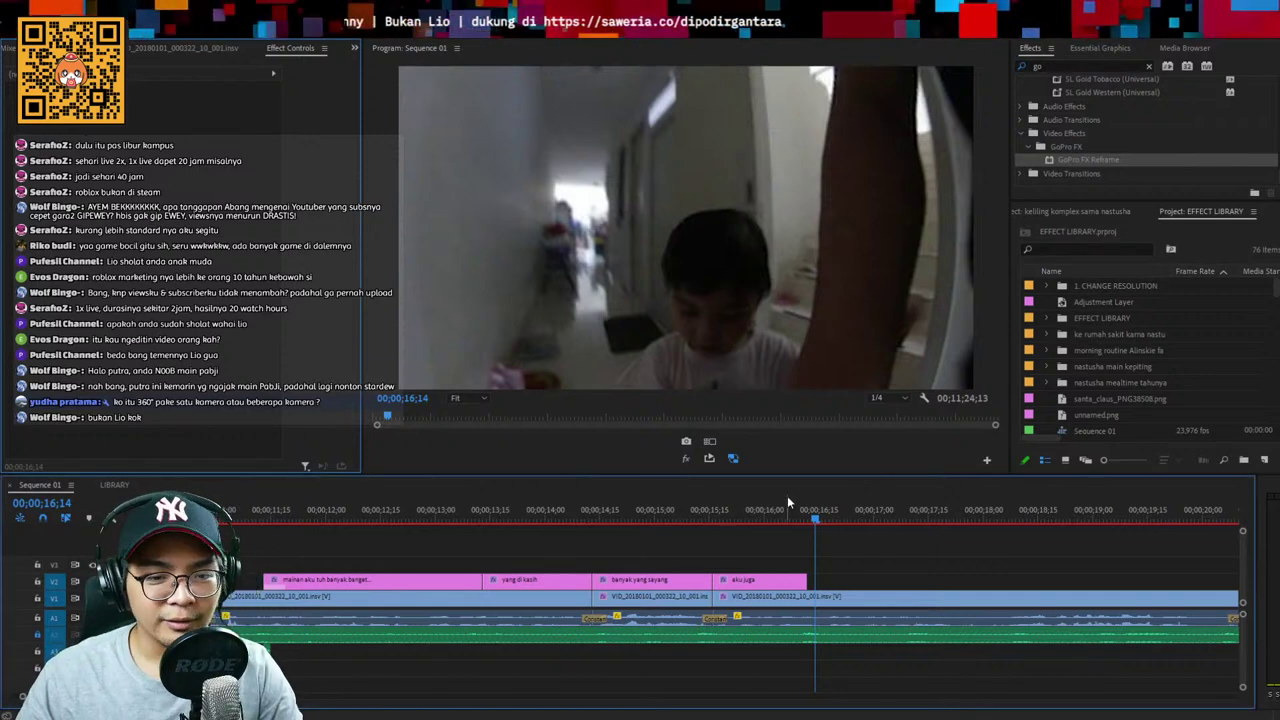
click(711, 512)
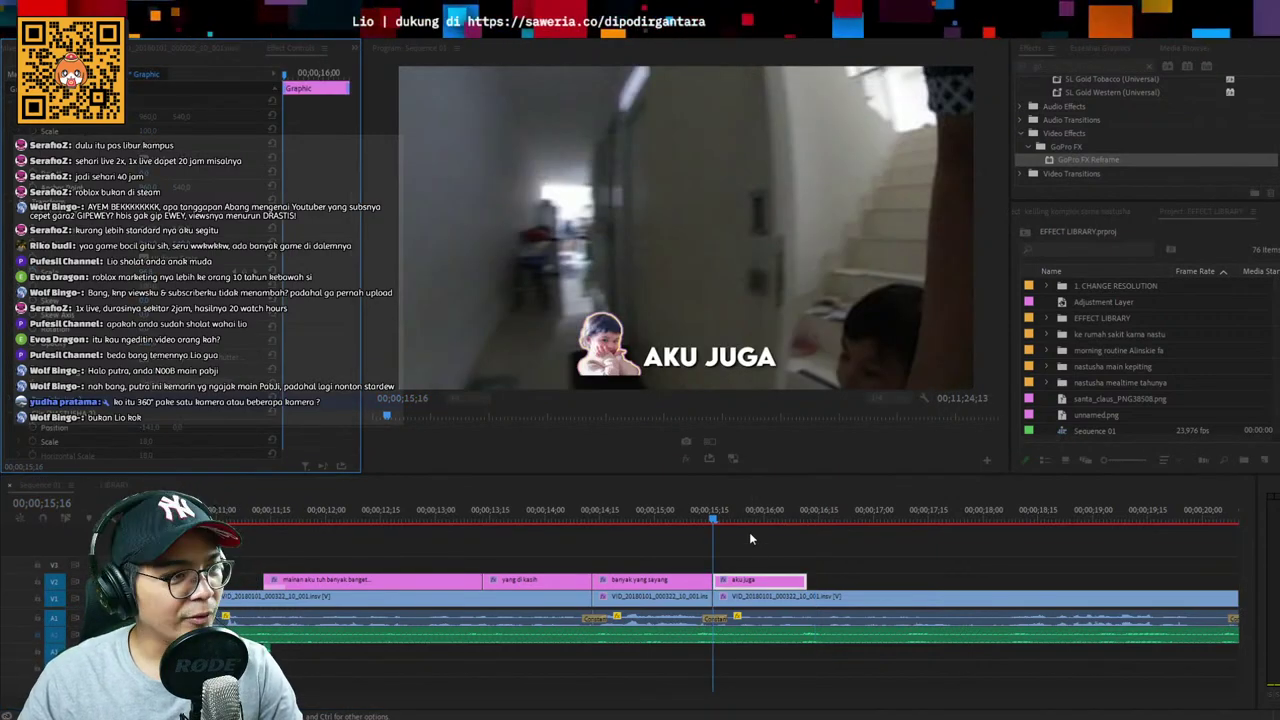
key(equal)
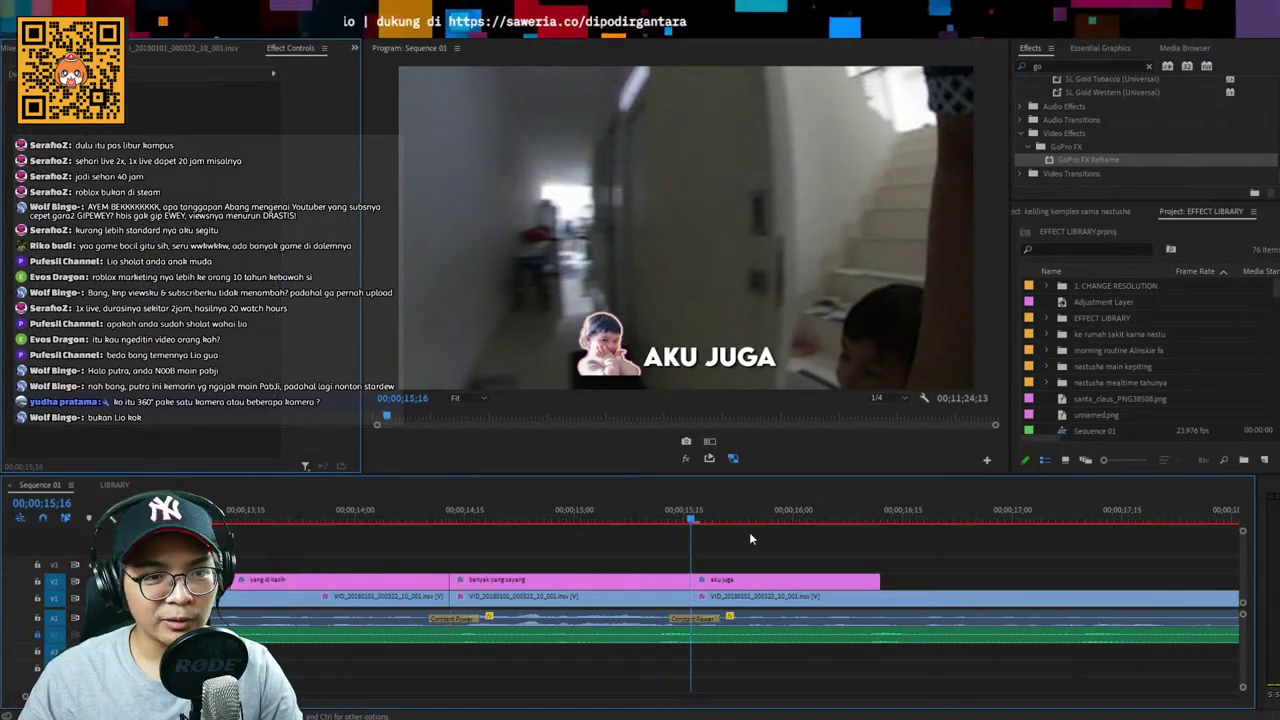
click(594, 507)
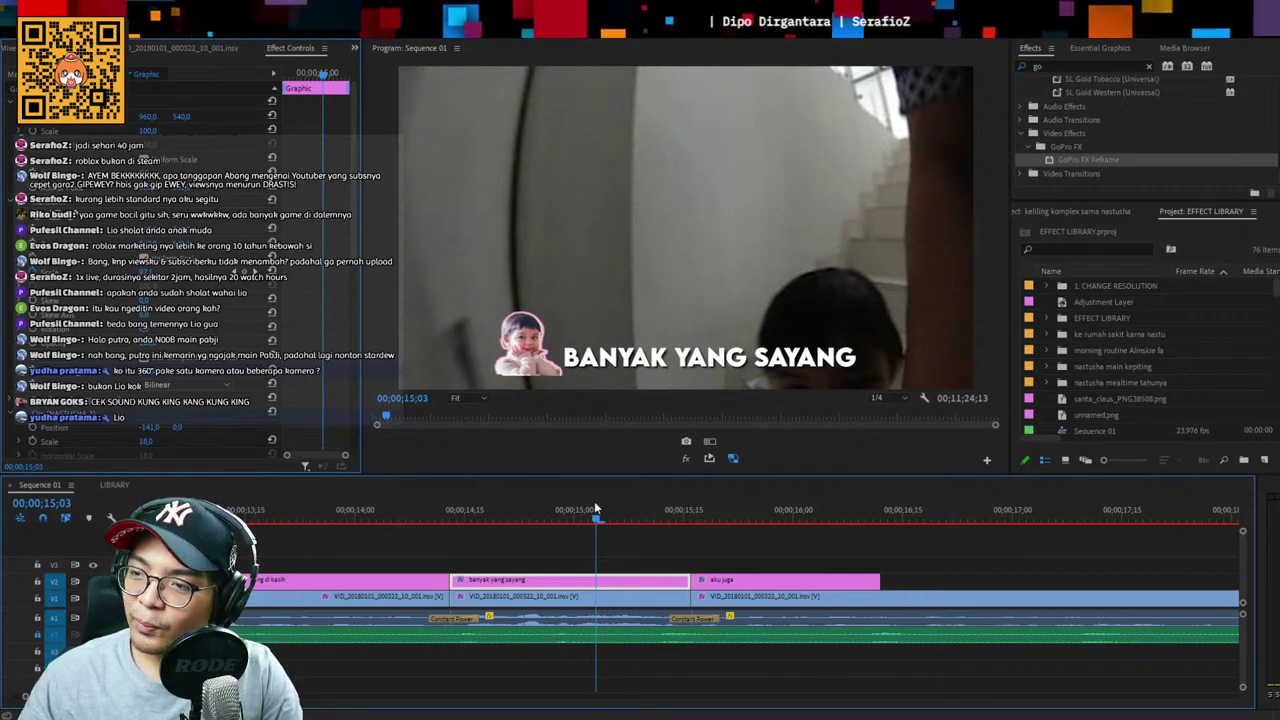
key(ctrl+s)
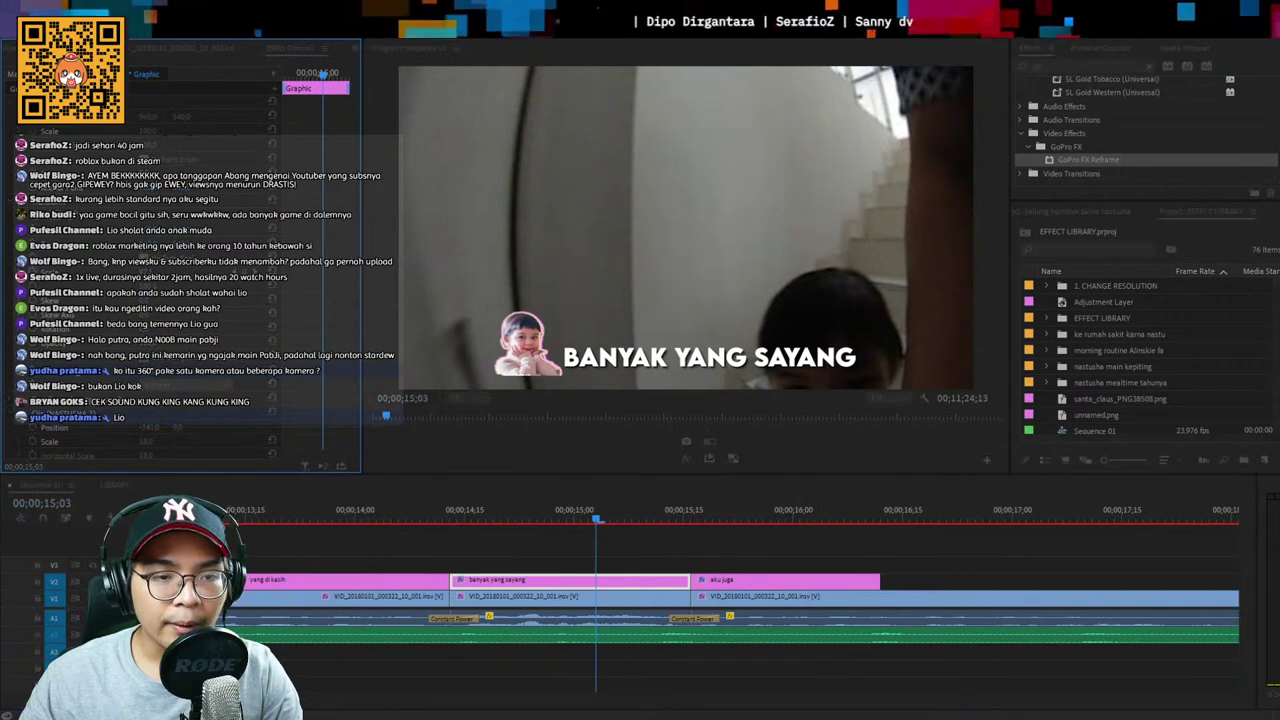
click(800, 576)
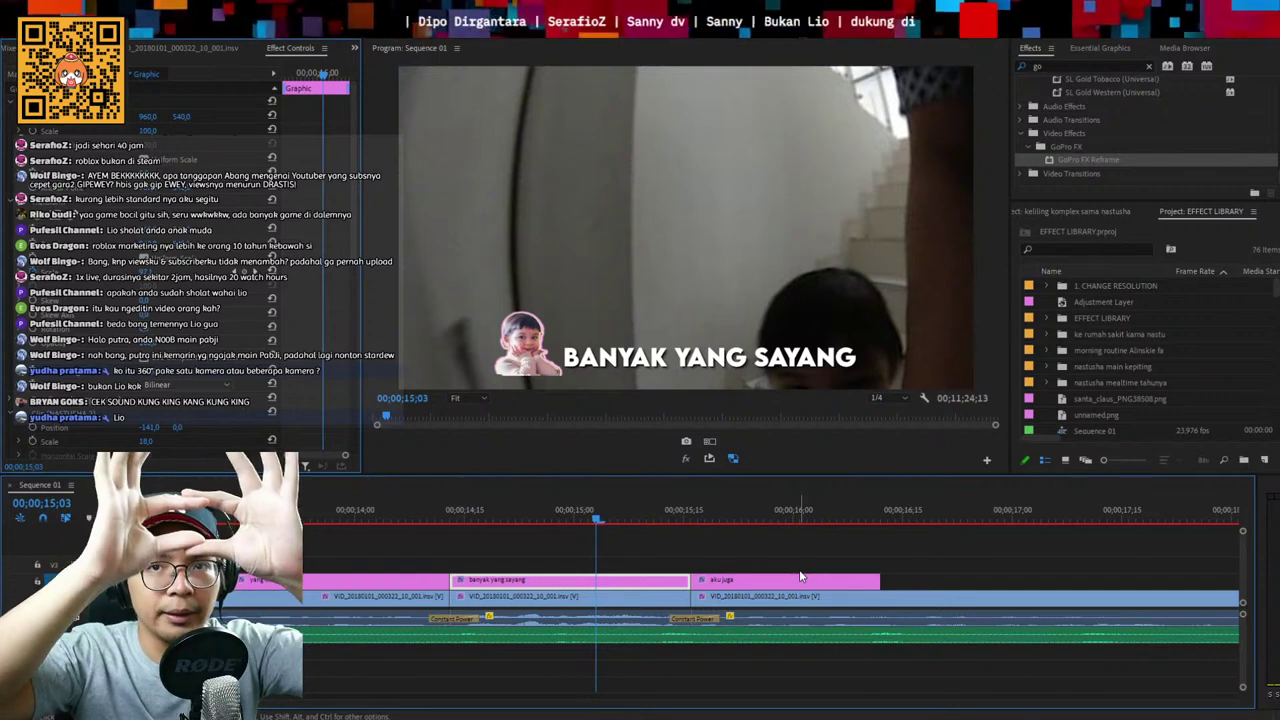
click(799, 573)
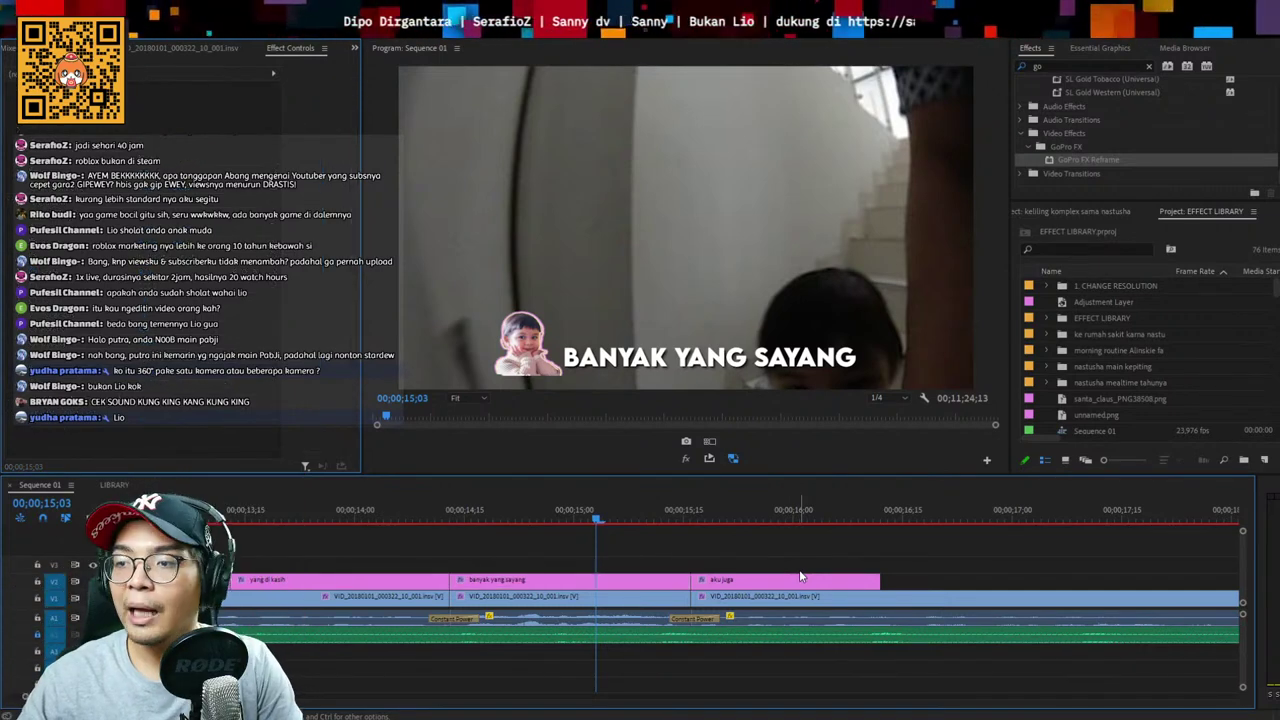
Play through the "AKU JUGA" title and extend its end to 00;00;16;19
key(space)
scroll(766, 556, down, 1)
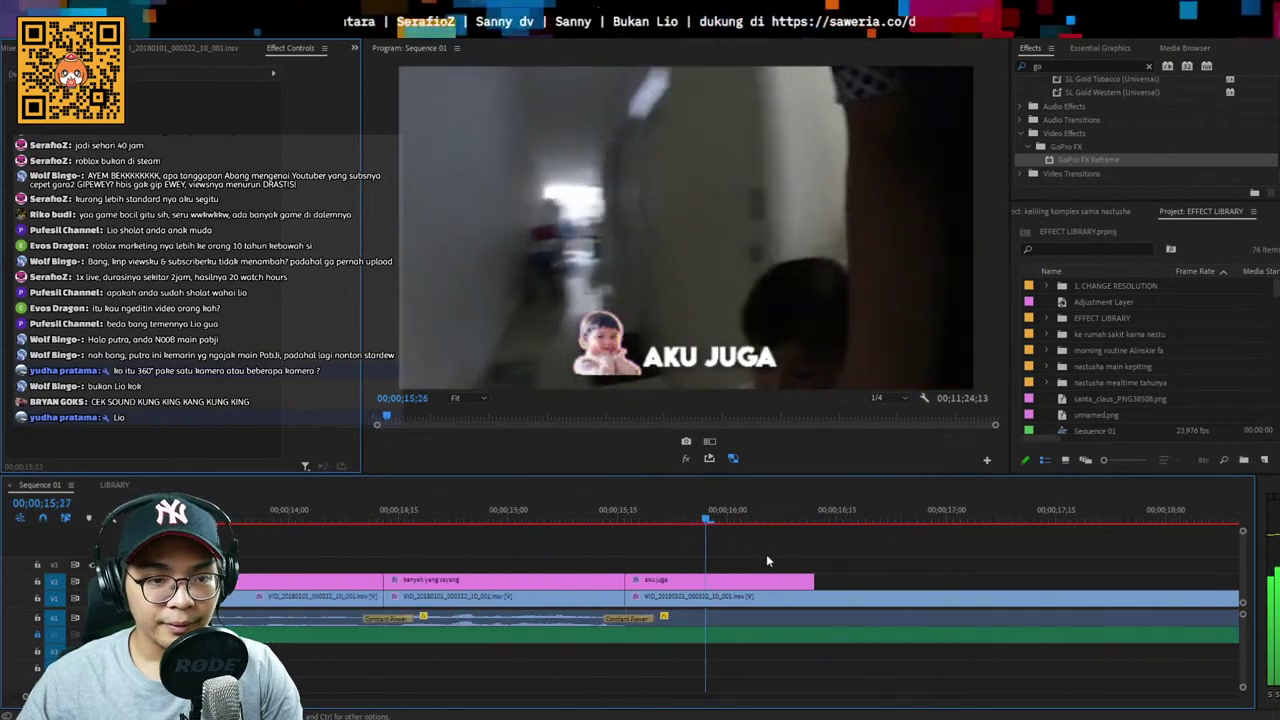
click(780, 597)
key(minus)
key(space)
drag(762, 578, 785, 580)
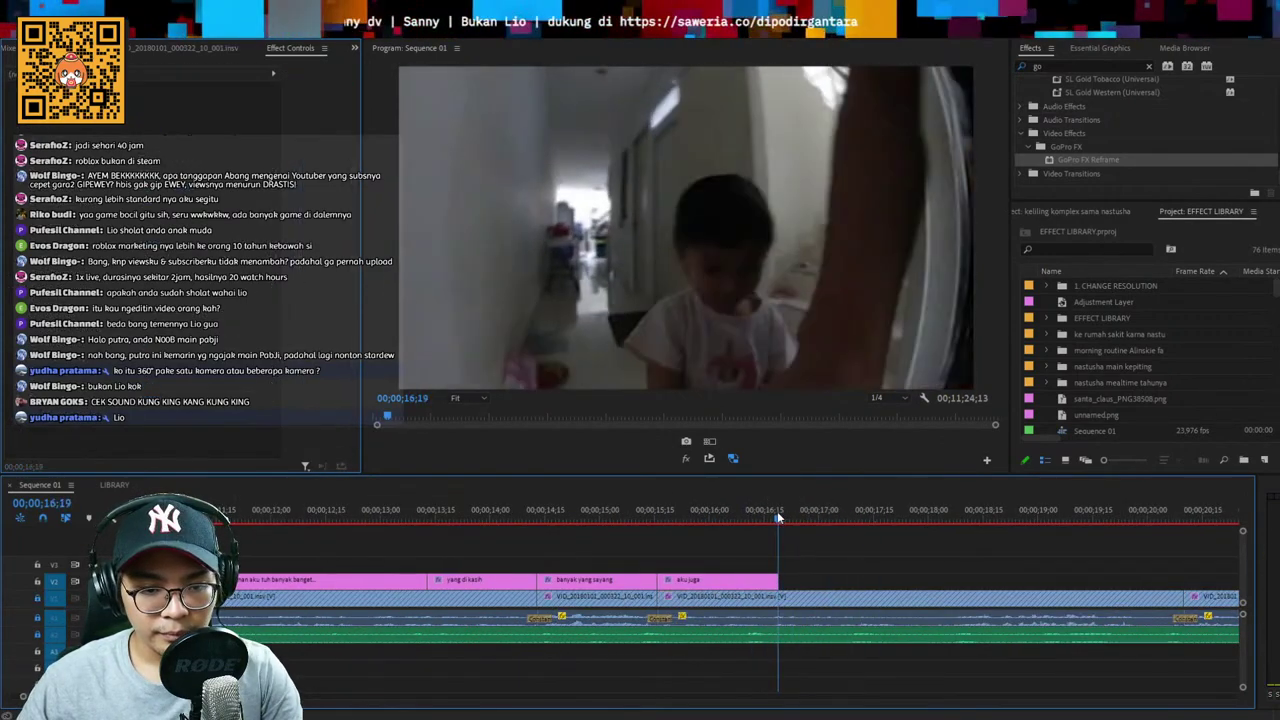
Paste the title template with the man's face picture from the LIBRARY sequence right after the "AKU JUGA" title at 00;00;16;19
click(114, 484)
key(shift+3)
key(ctrl+v)
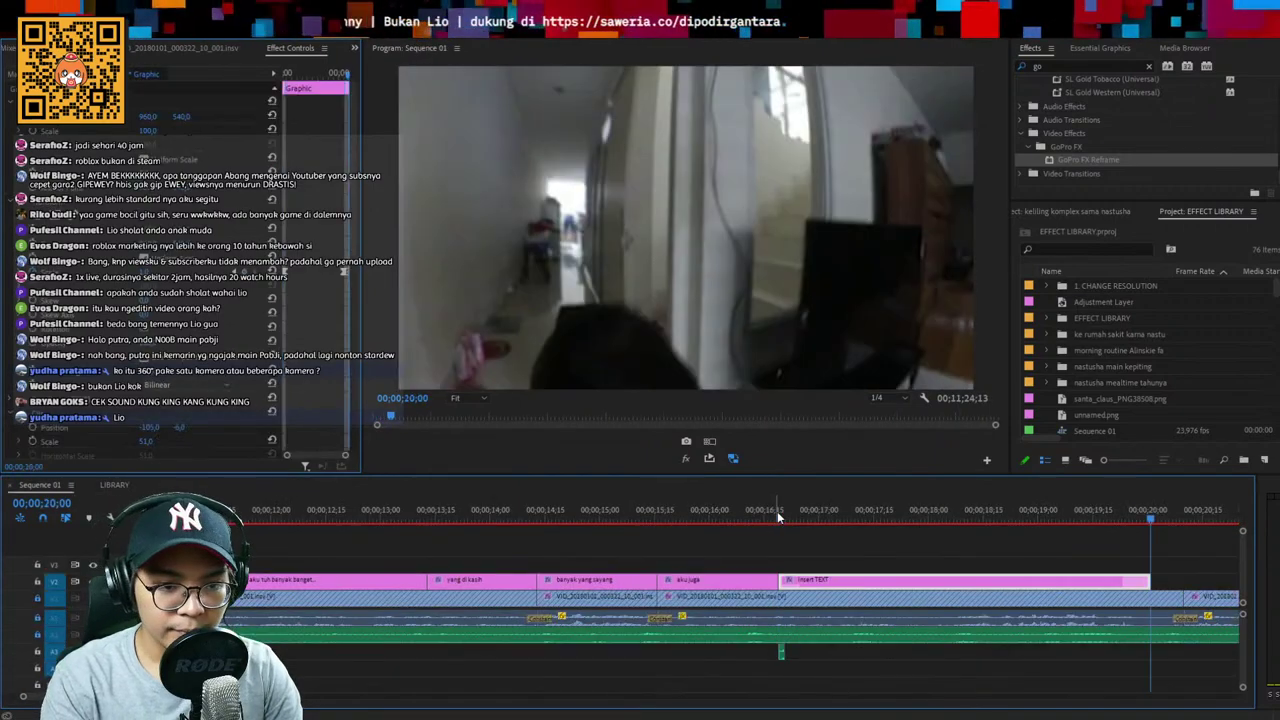
Replace the pasted title's placeholder text with "BANYAK BANGET LAH"
key(shift+Left)
key(shift+Left)
key(shift+Left)
key(shift+Left)
key(shift+Left)
double_click(676, 371)
text(banyaj)
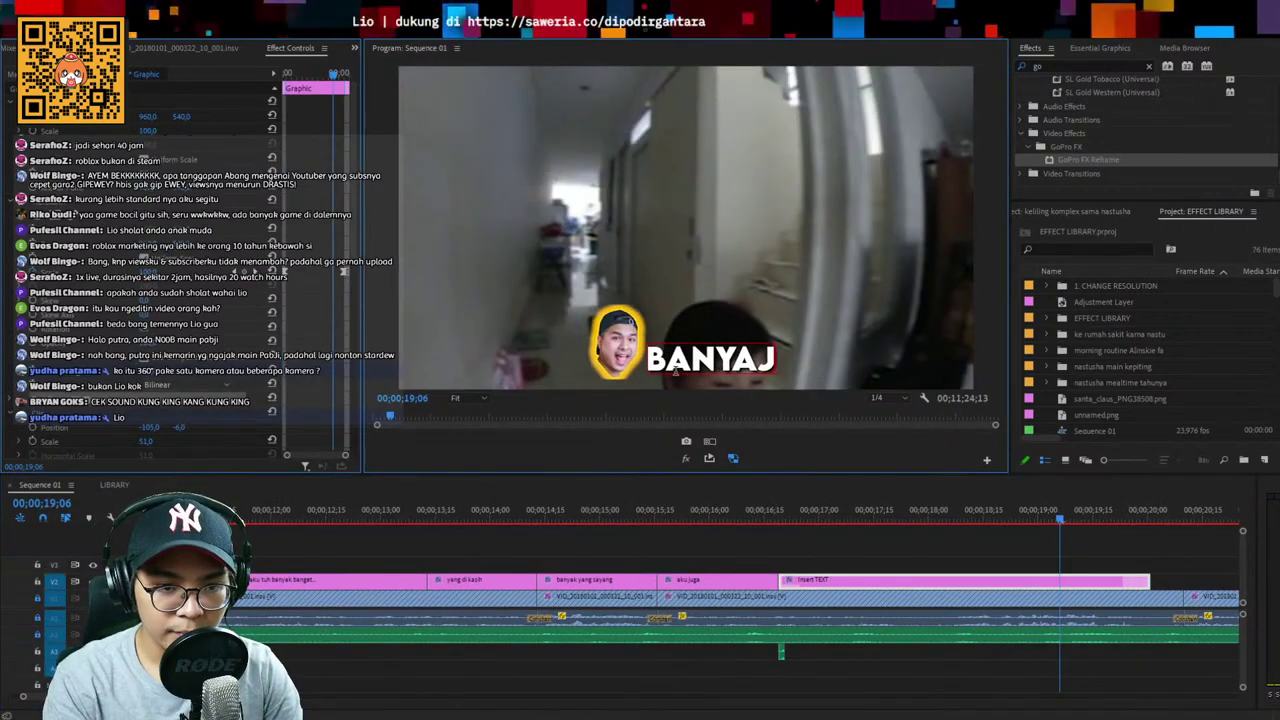
text( LAH)
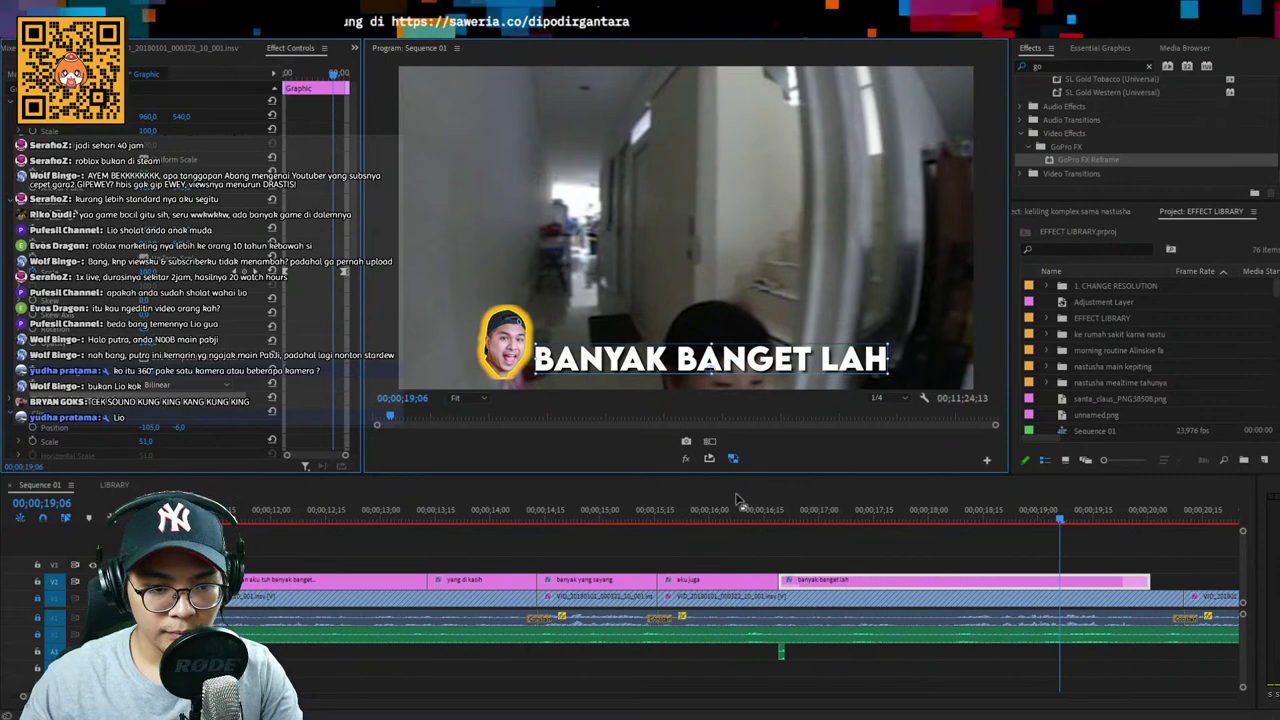
Play the dialogue and trim the end of the "BANYAK BANGET LAH" title to about 00;00;17;27
click(757, 515)
key(space)
scroll(866, 556, down, 1)
click(861, 583)
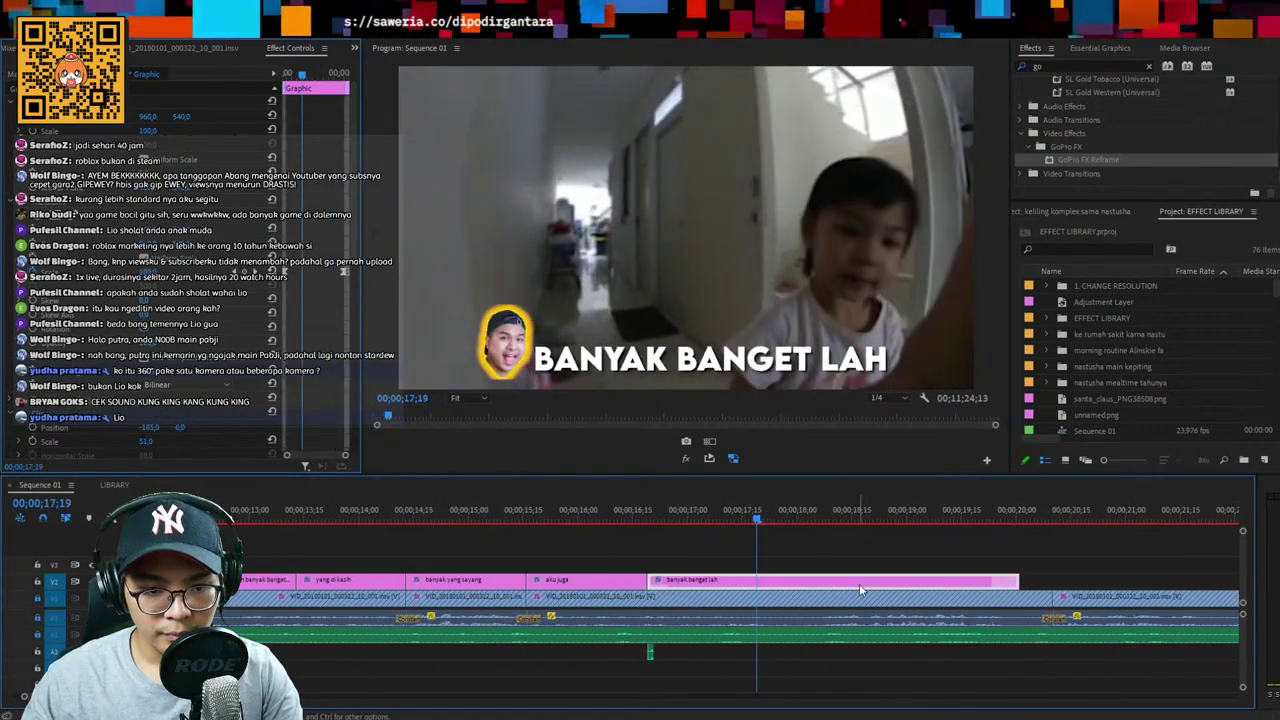
key(space)
drag(1018, 584, 786, 583)
key(space)
scroll(694, 582, down, 1)
key(space)
Adjust the GoPro FX Reframe view angle of the short clip under the "BANYAK YANG SAYANG" title and play the result
drag(434, 547, 382, 661)
click(590, 510)
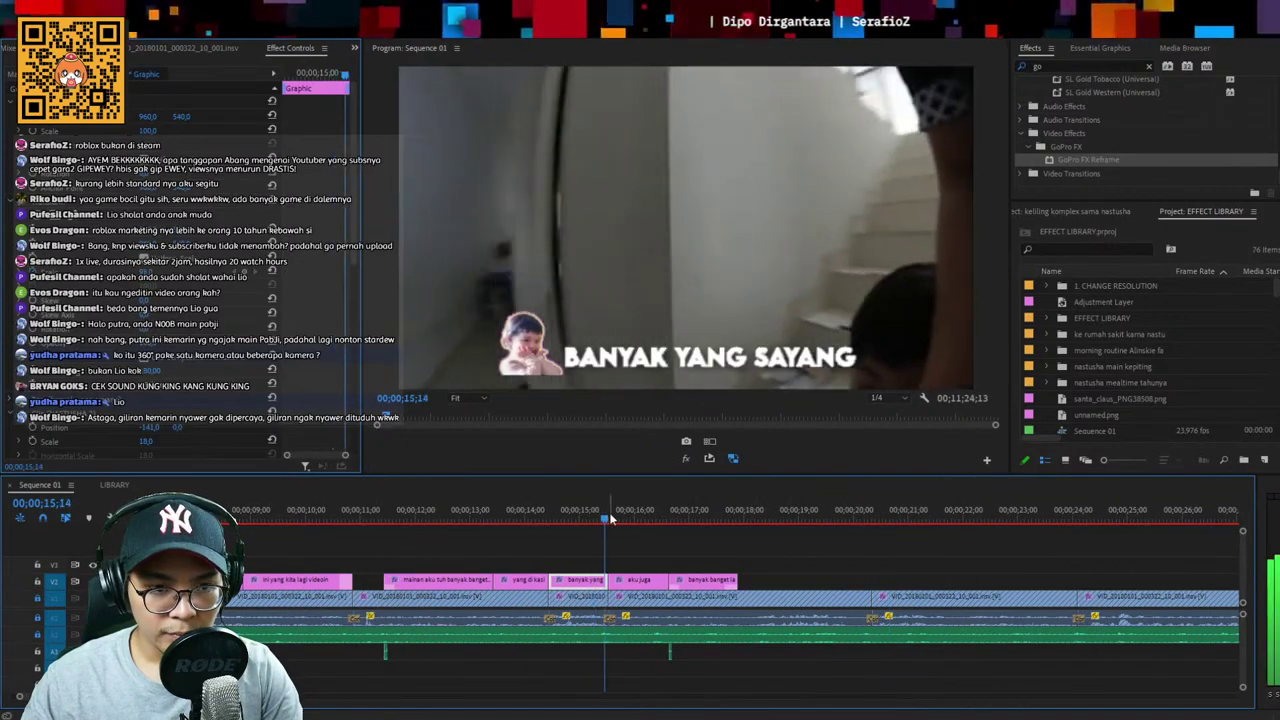
click(493, 510)
click(556, 510)
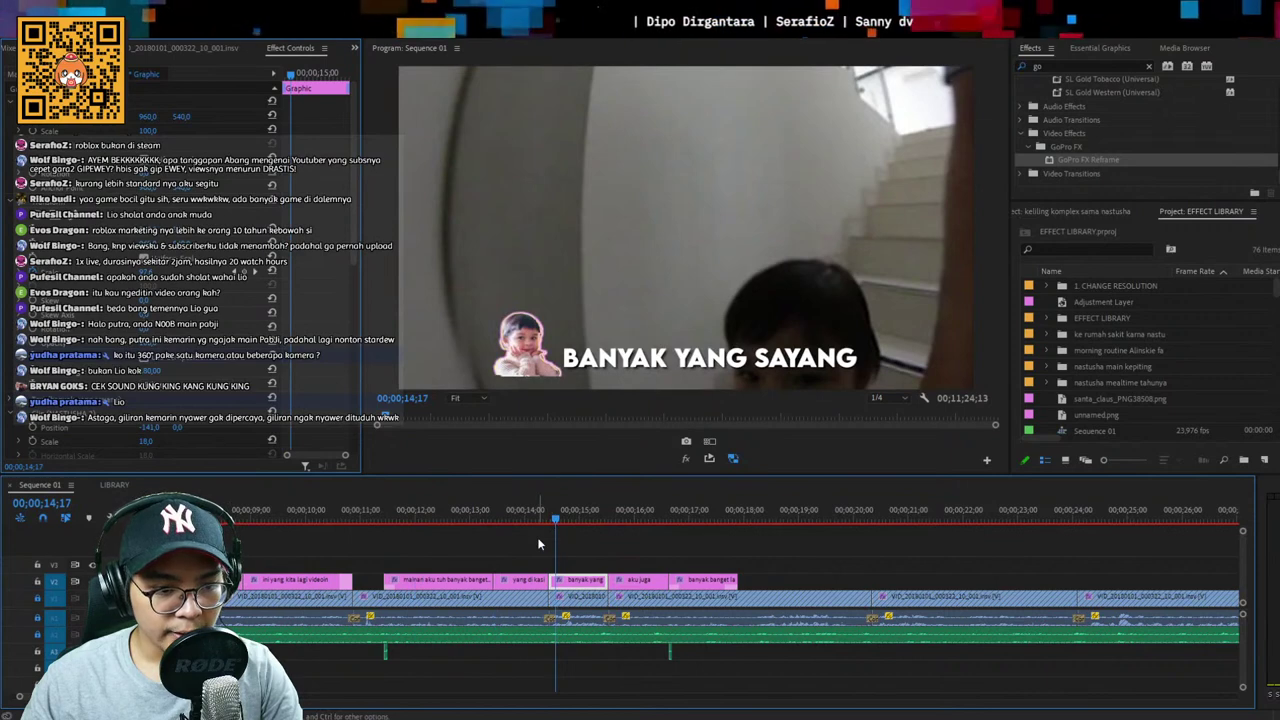
click(590, 599)
key(space)
key(space)
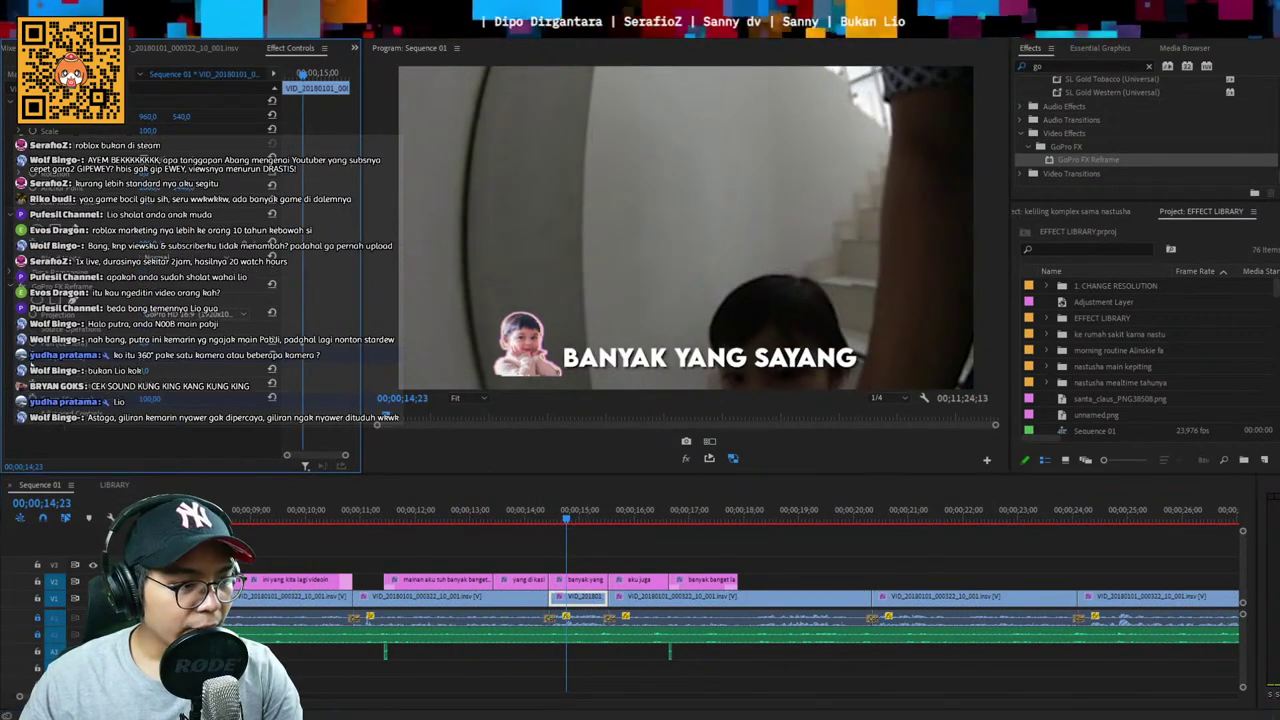
drag(146, 345, 168, 345)
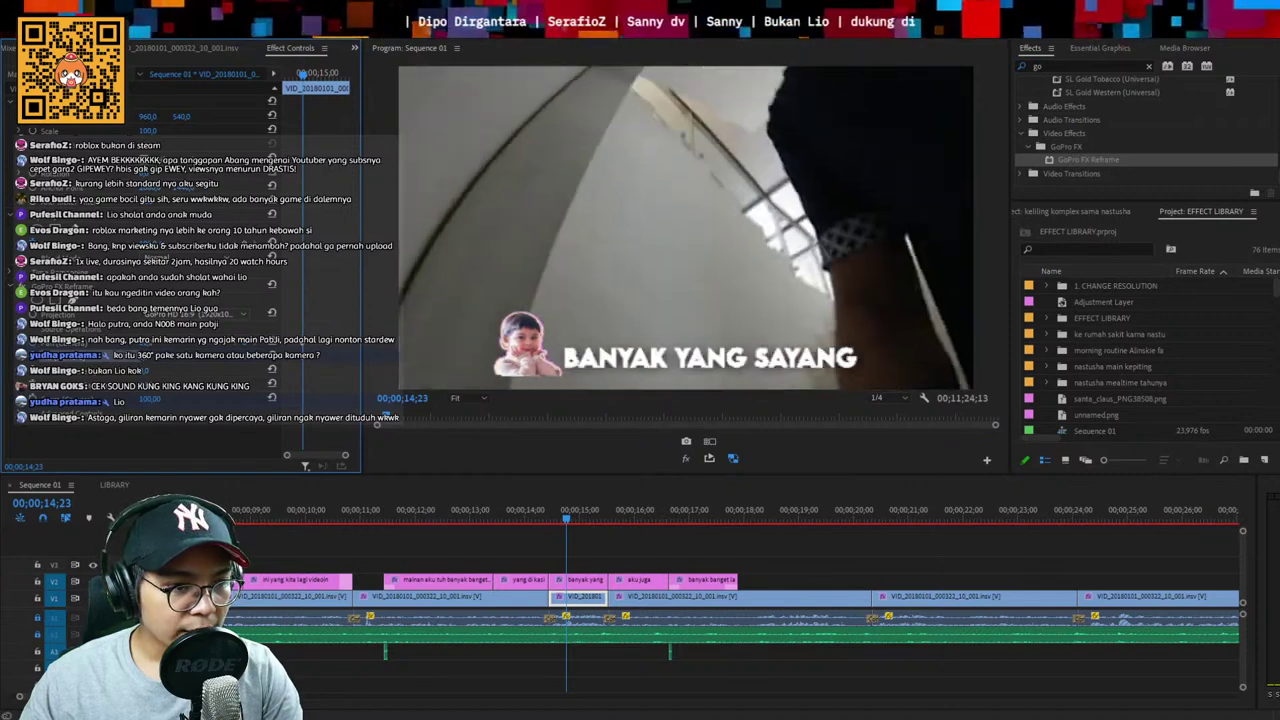
key(space)
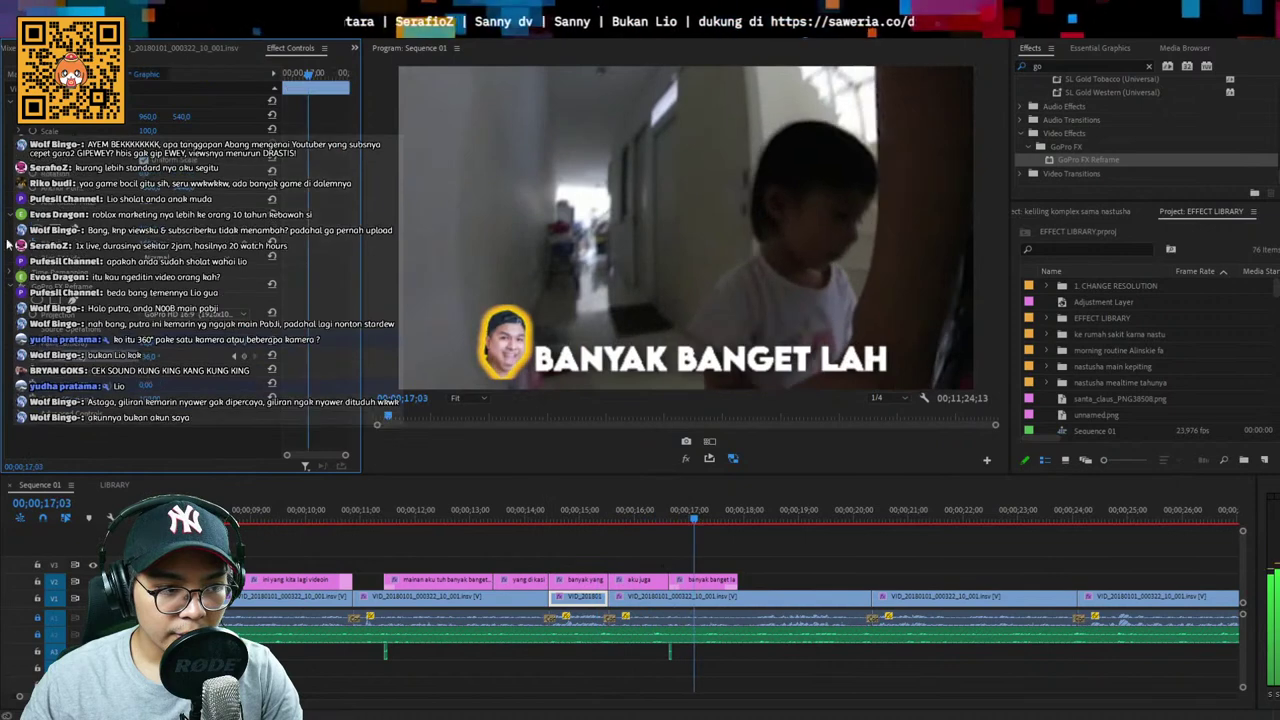
Copy the GoPro FX Reframe effect from the short clip to the following clip under "AKU JUGA" and play the result
click(588, 597)
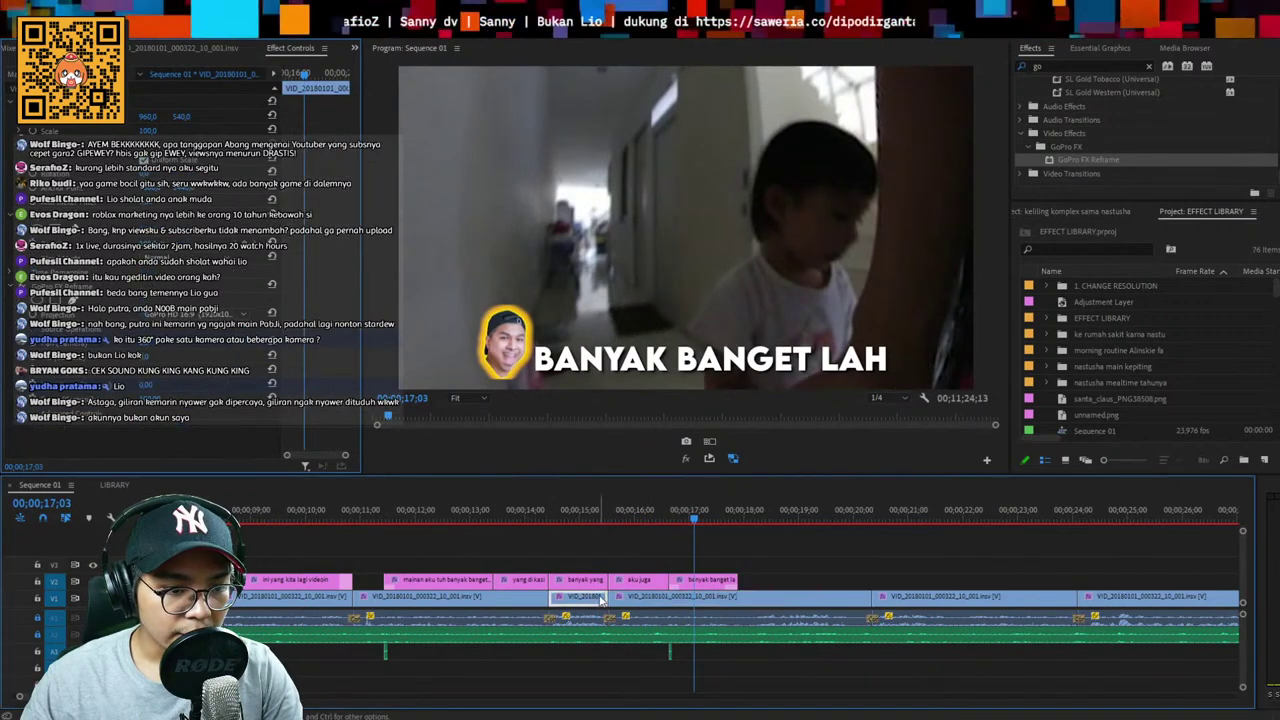
click(62, 287)
key(ctrl+c)
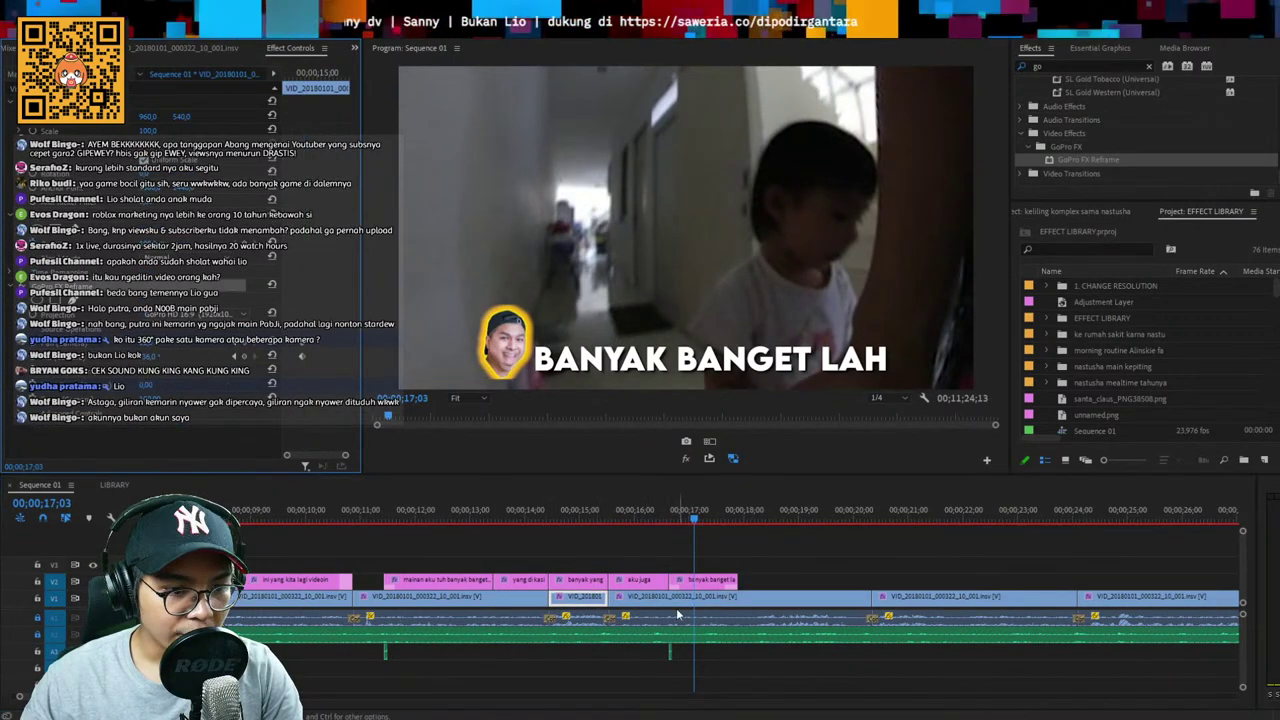
click(687, 601)
key(ctrl+v)
drag(616, 503, 609, 503)
key(space)
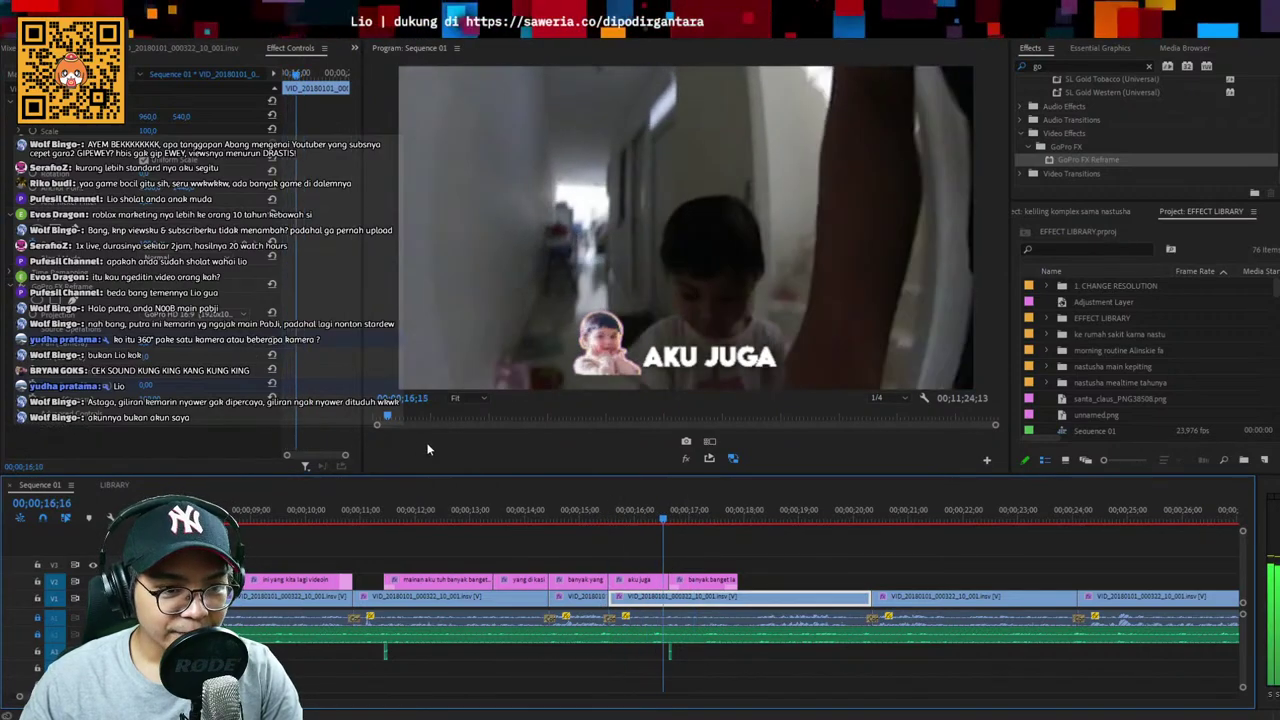
click(580, 518)
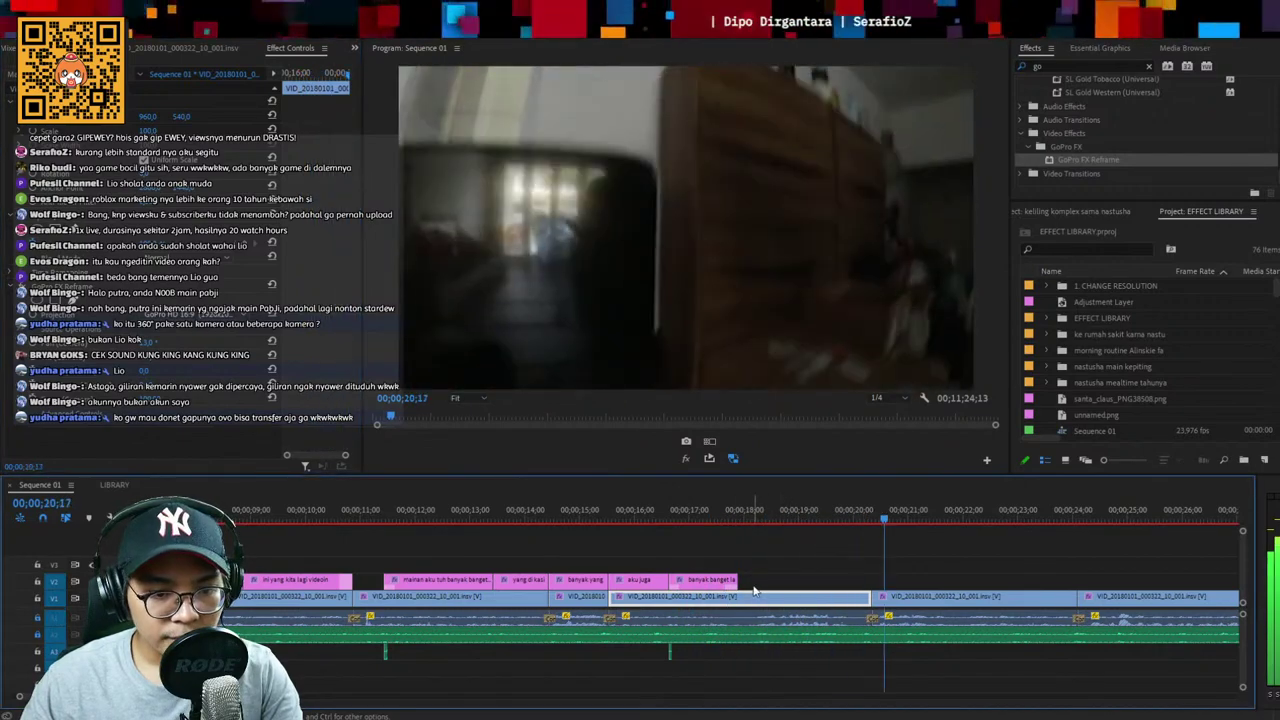
Cut out the footage from the end of the "BANYAK BANGET LAH" title at 00;00;17;27 to the next cut and close the gap
click(743, 511)
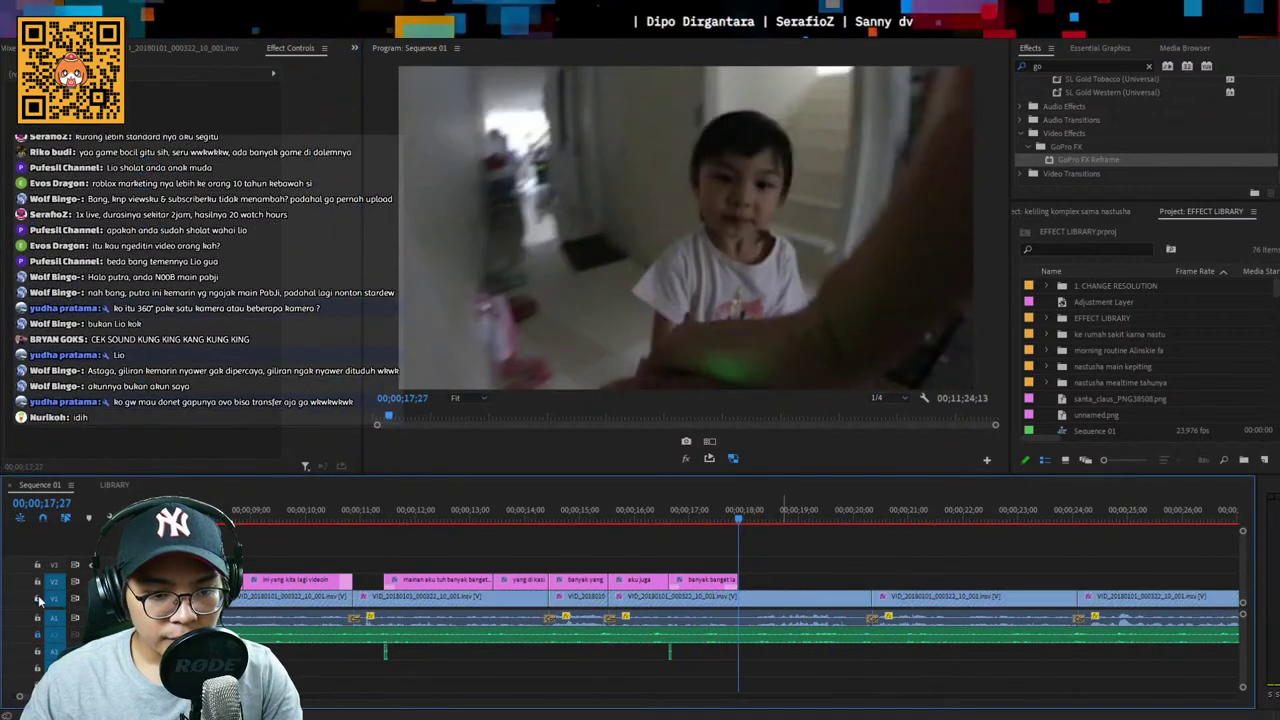
click(806, 602)
key(space)
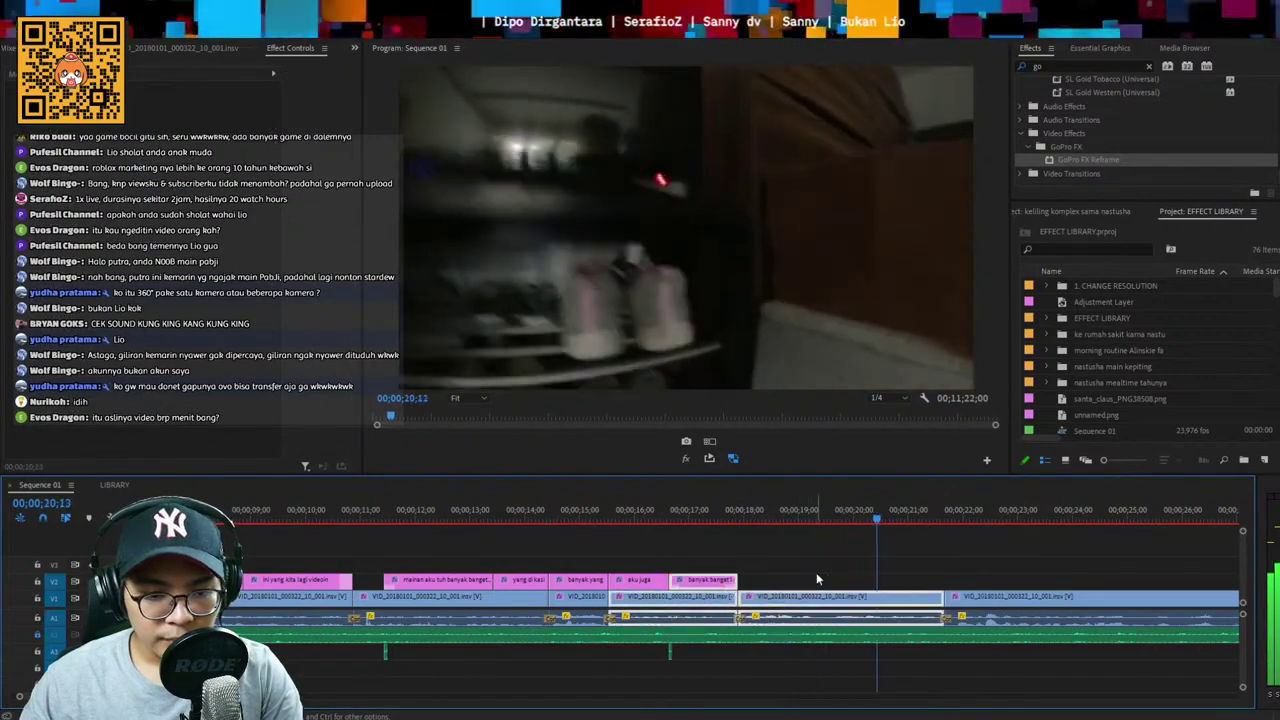
click(734, 513)
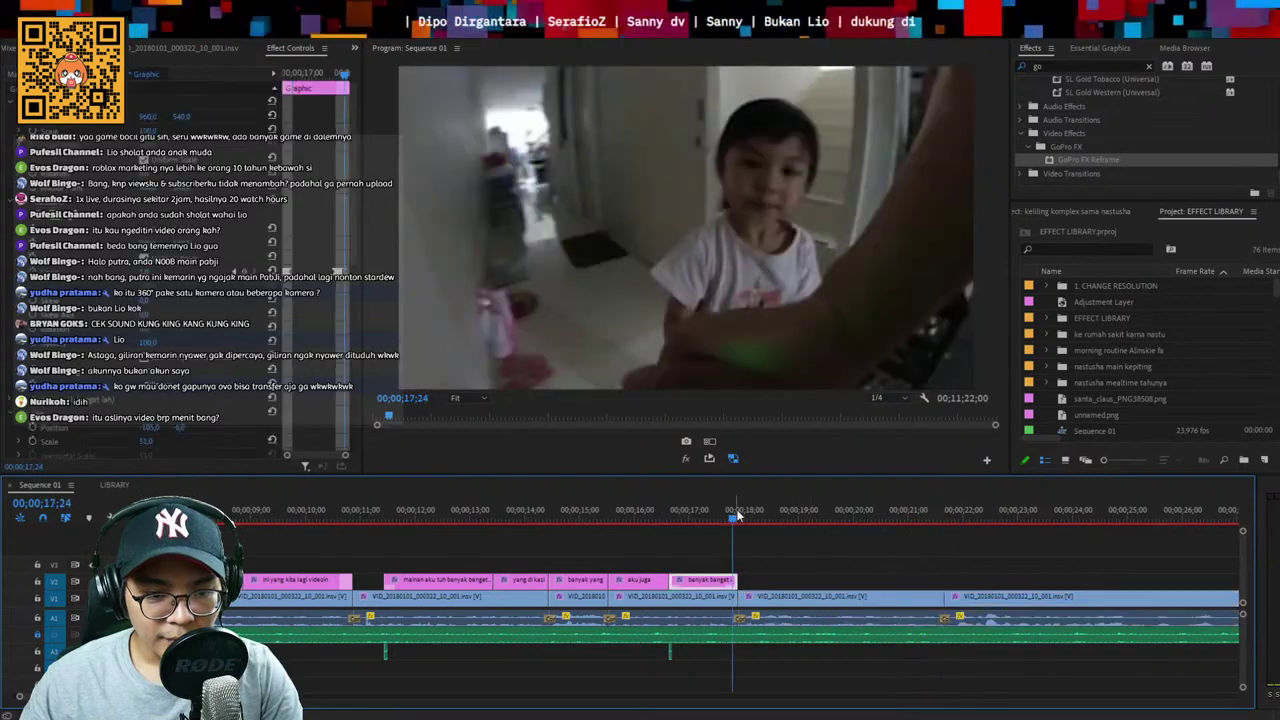
click(794, 548)
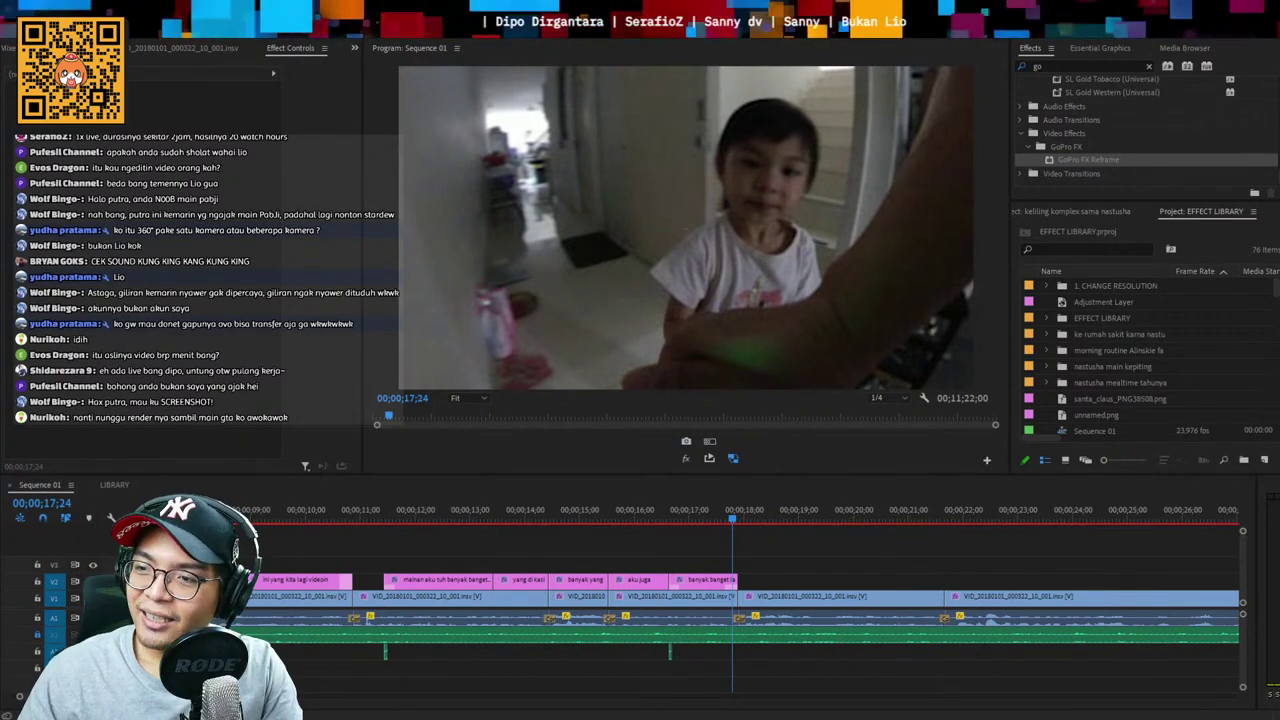
Look over the whole sequence's length and save the project
click(788, 586)
key(minus)
key(minus)
key(ctrl+s)
scroll(901, 536, down, 10)
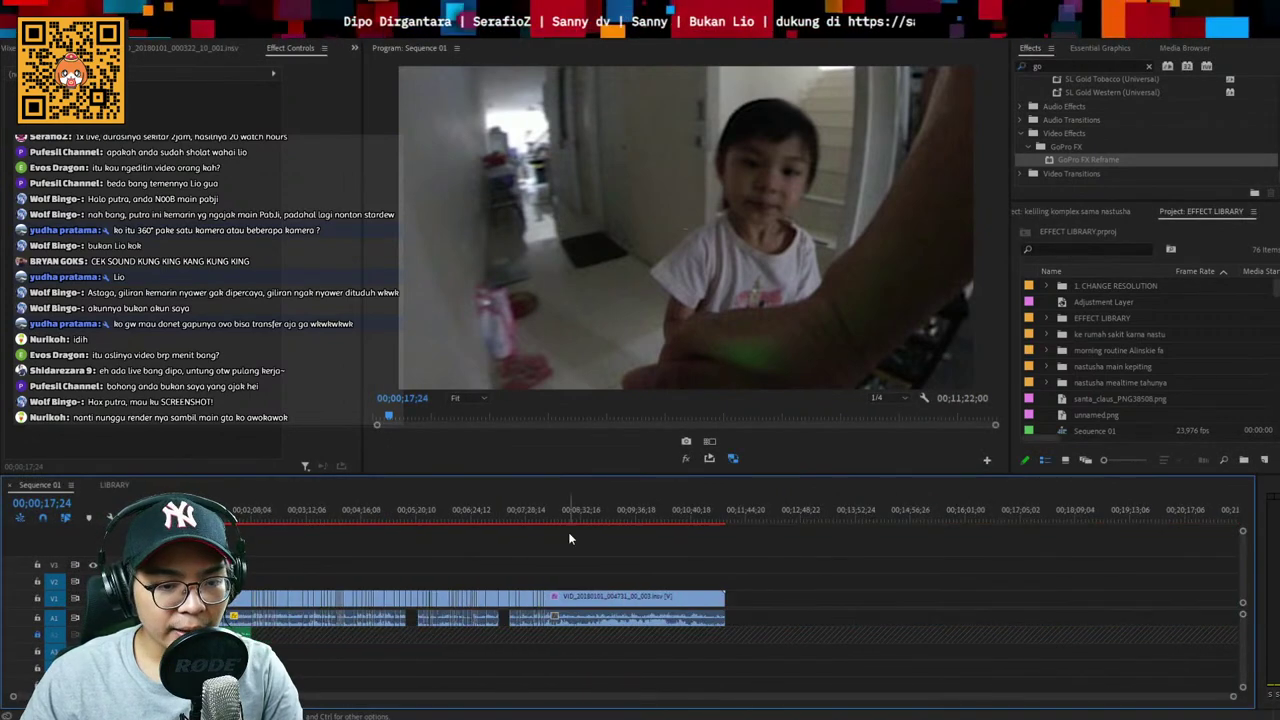
scroll(568, 540, up, 10)
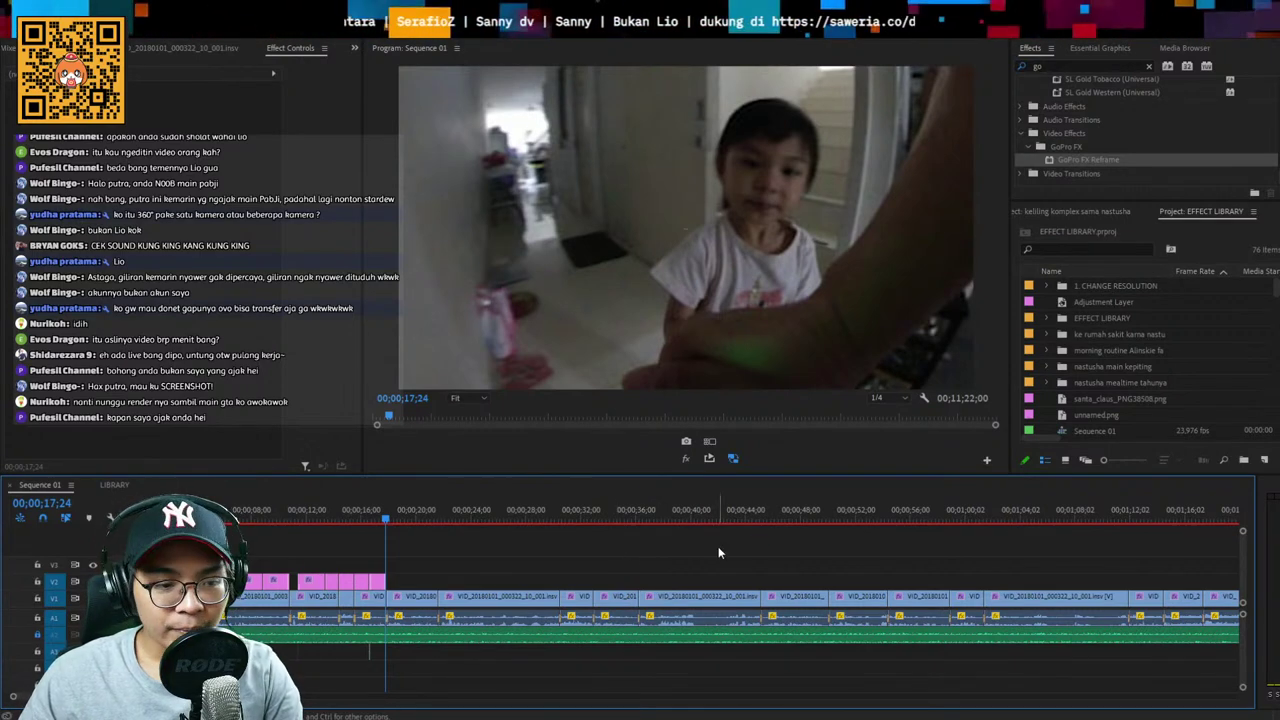
key(ctrl+s)
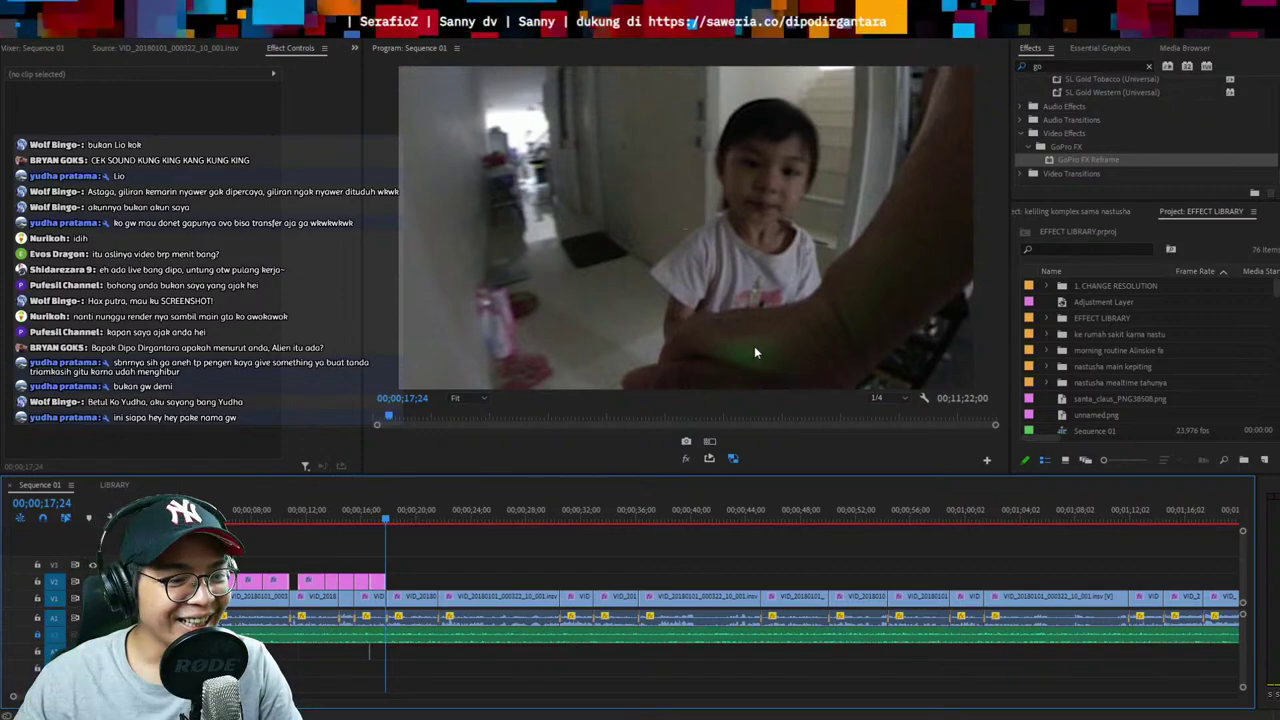
Return to the start of the "BANYAK BANGET LAH" title near 00;00;16;21
click(373, 519)
key(=)
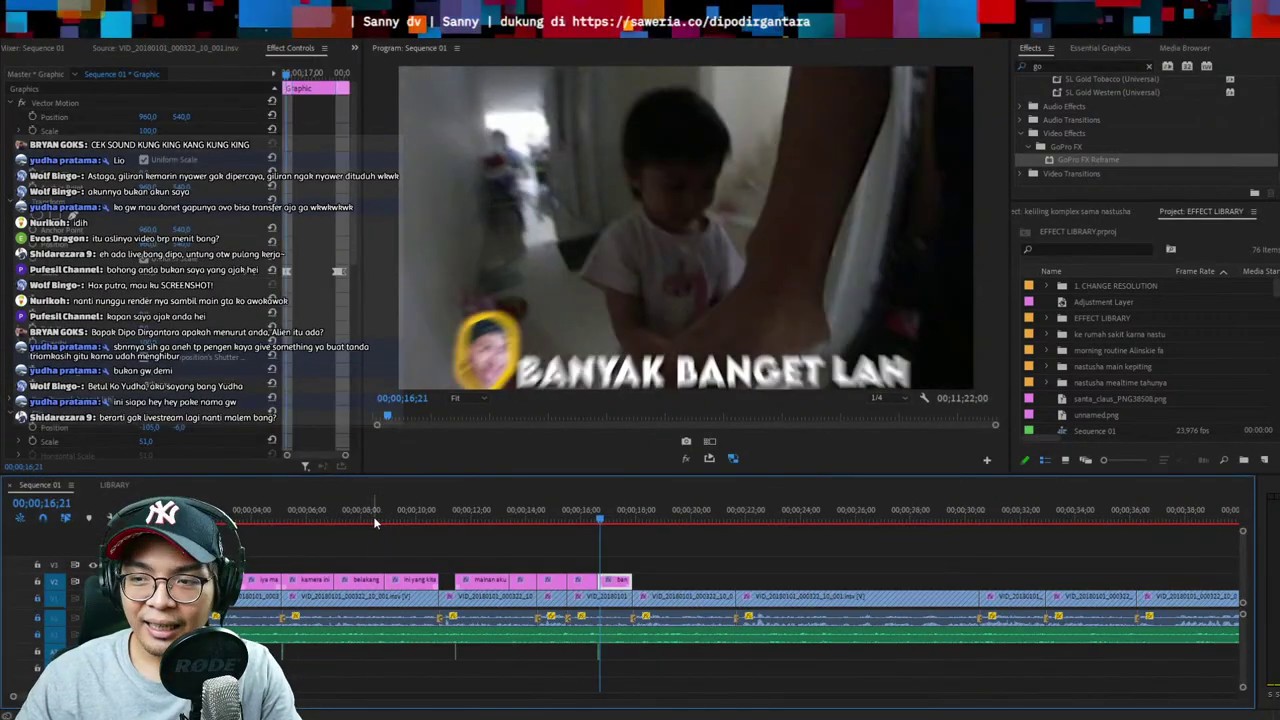
click(679, 535)
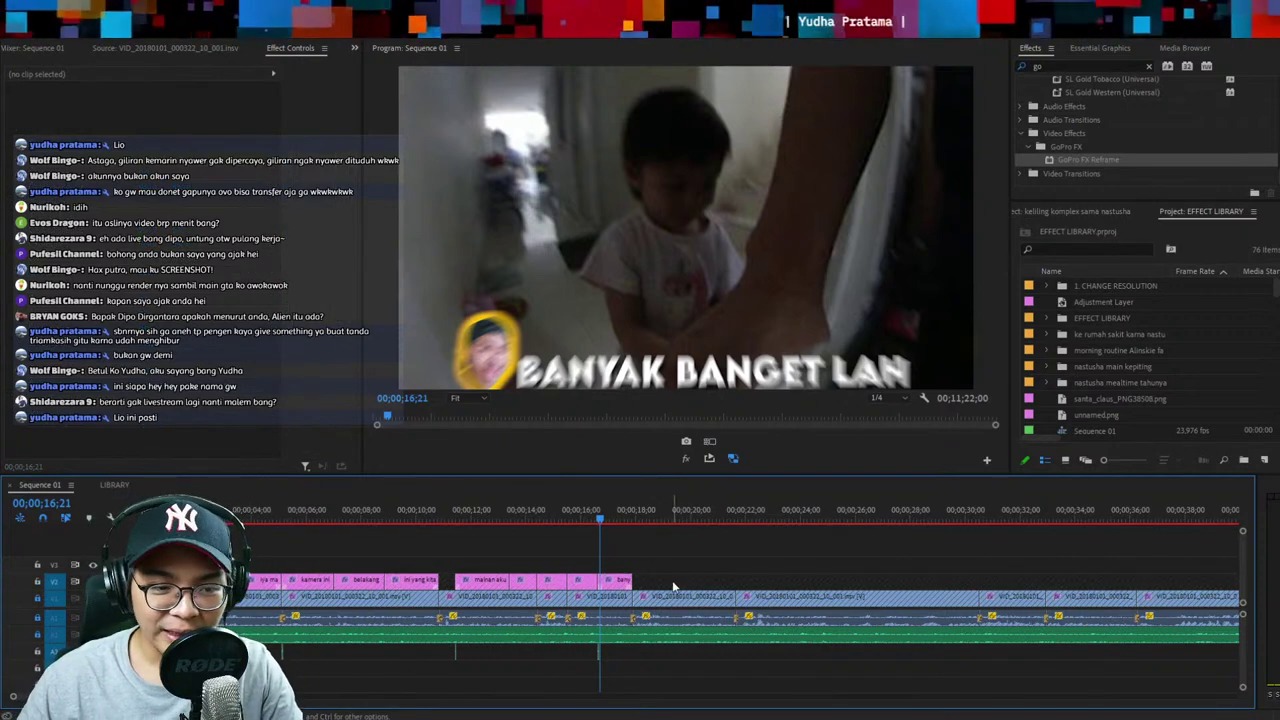
Play and recheck the section from the "AKU JUGA" title through the clip after "BANYAK BANGET LAH", and save the project
key(Up)
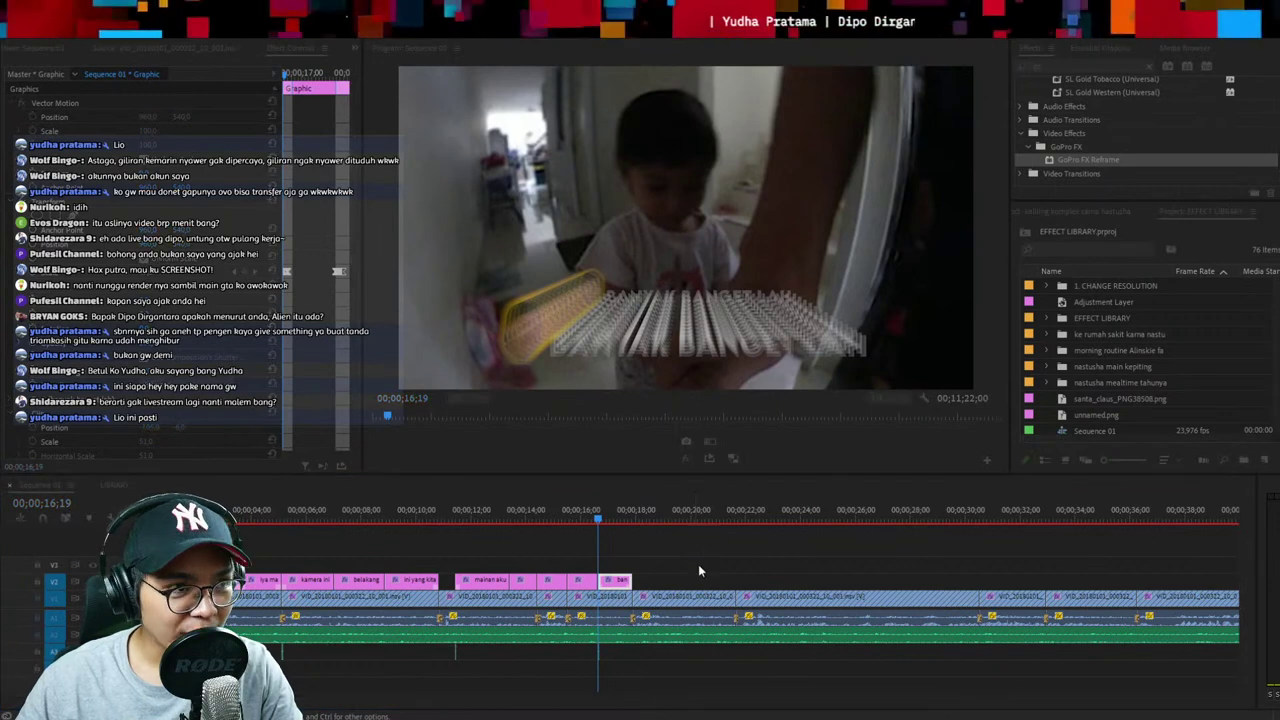
click(698, 566)
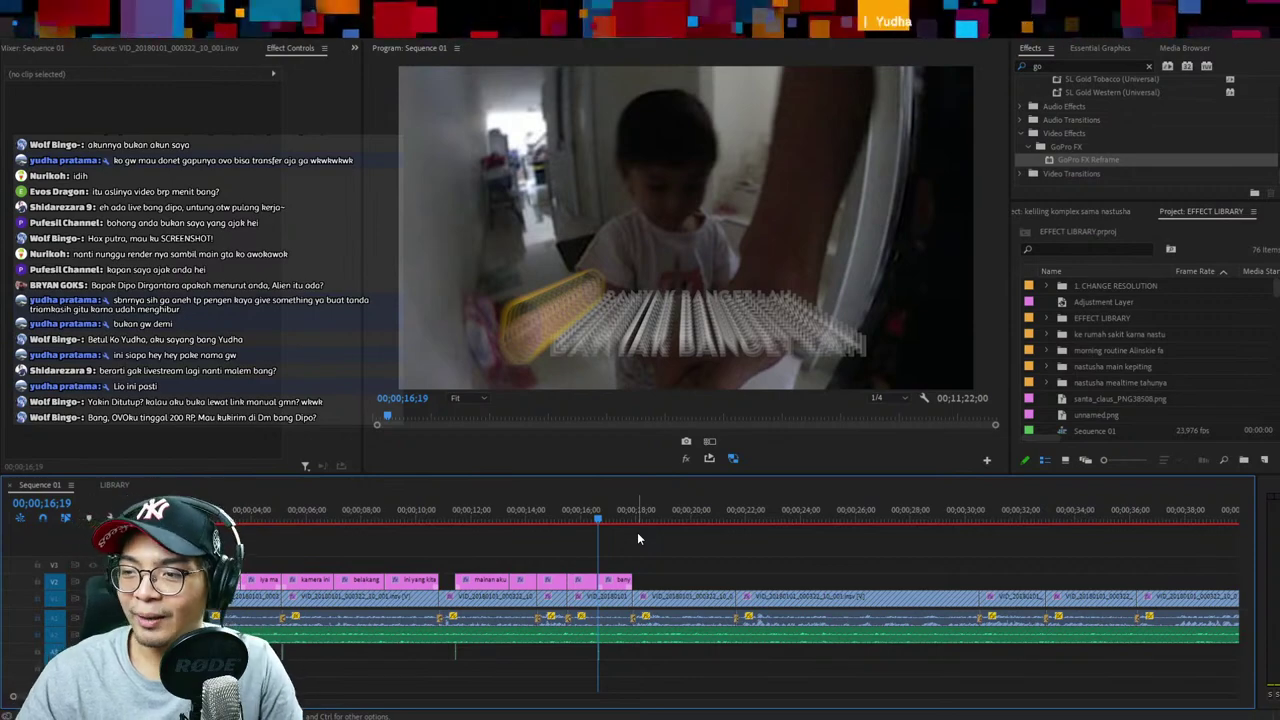
click(586, 513)
key(space)
key(equal)
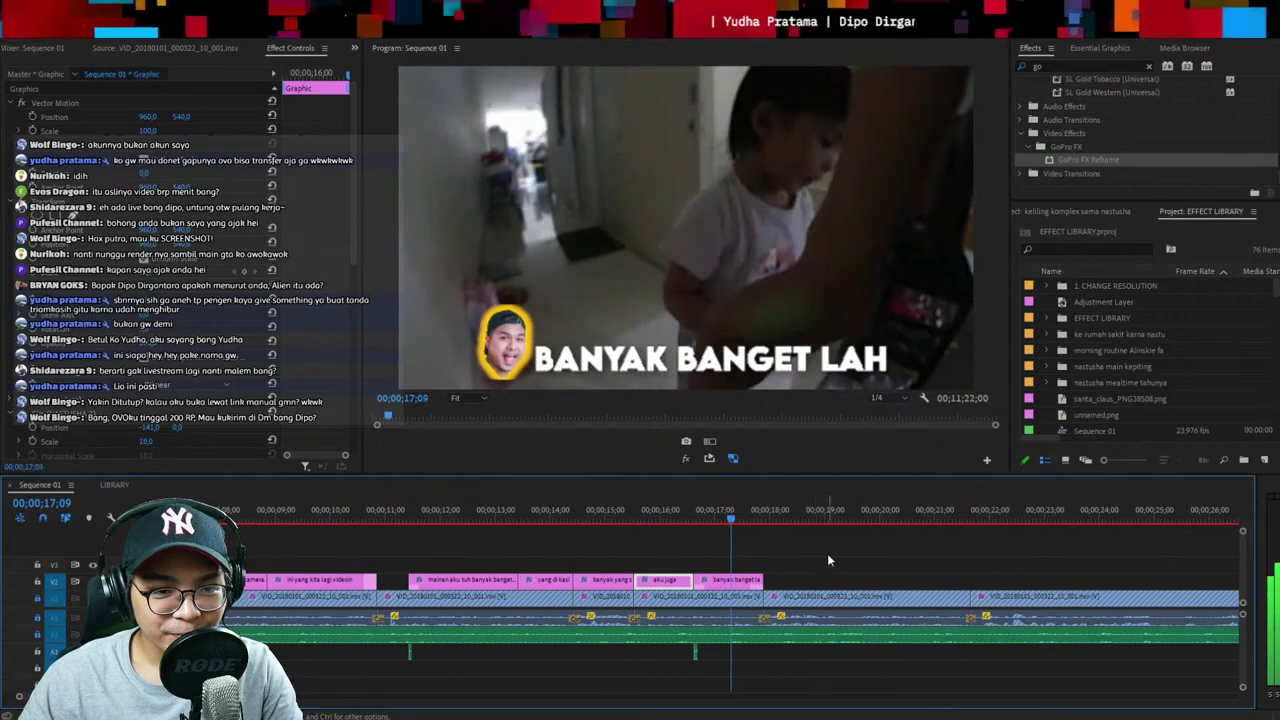
click(827, 553)
key(space)
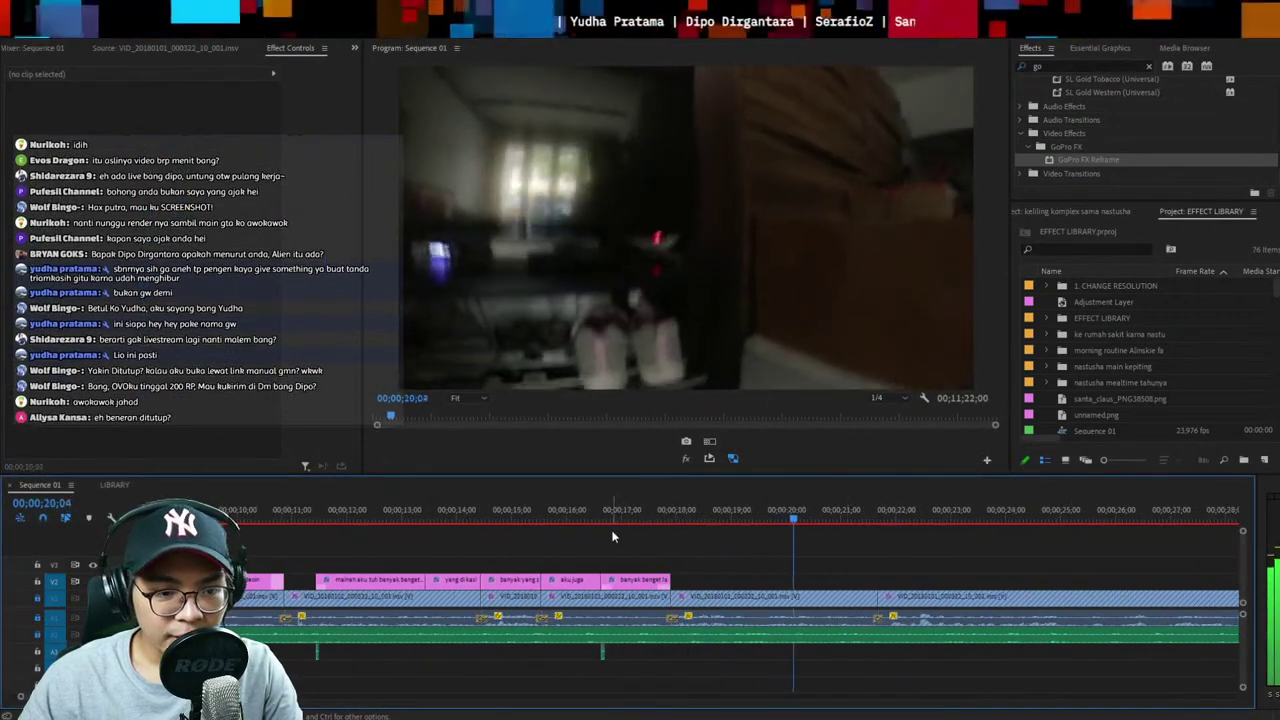
click(552, 507)
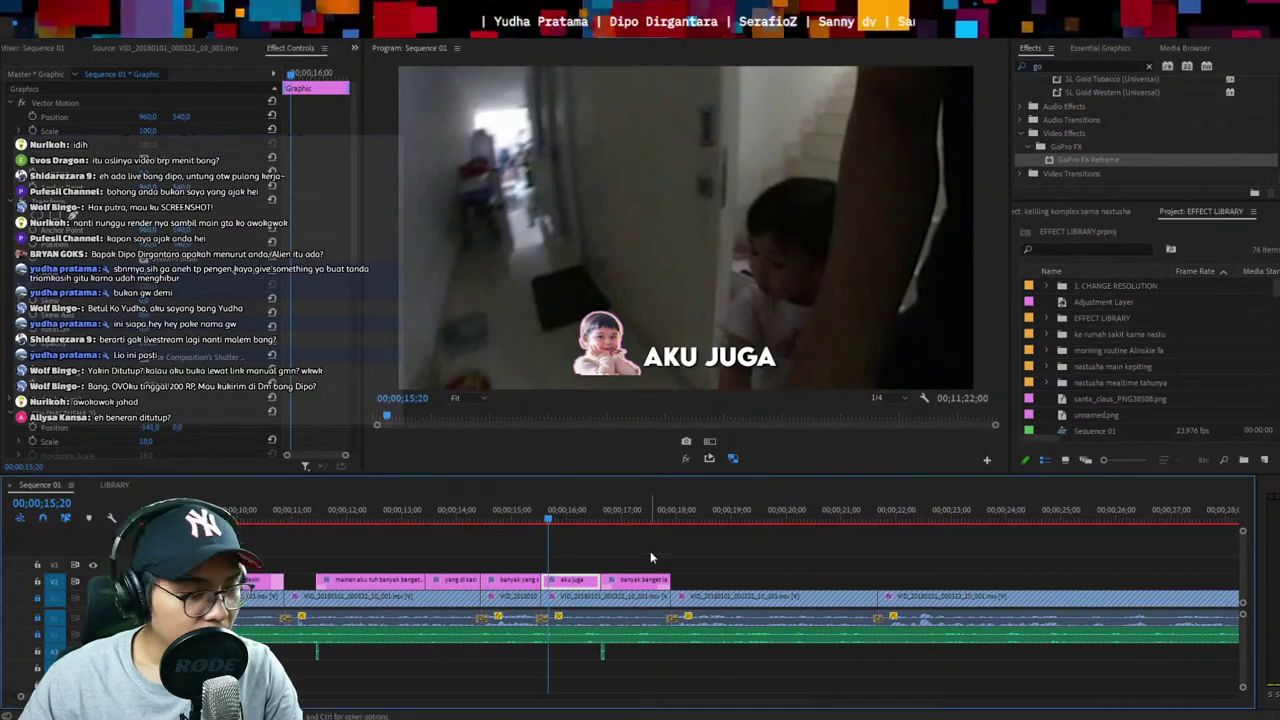
click(638, 515)
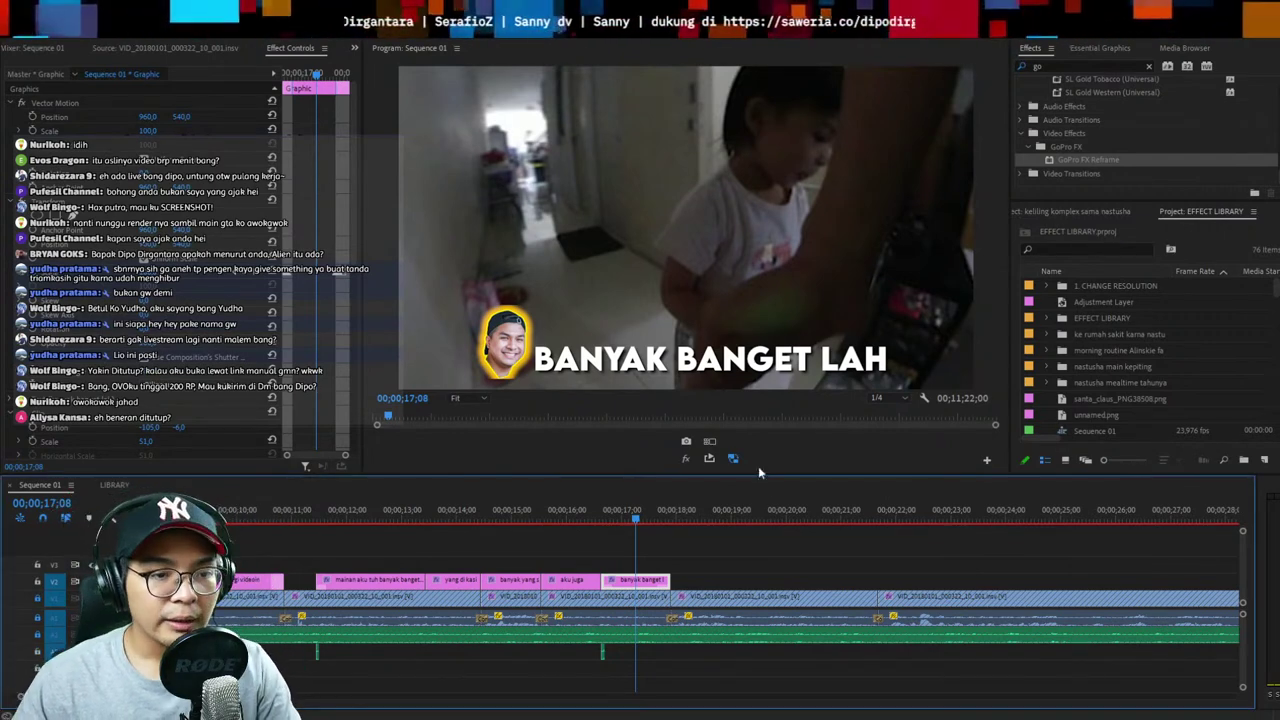
click(592, 512)
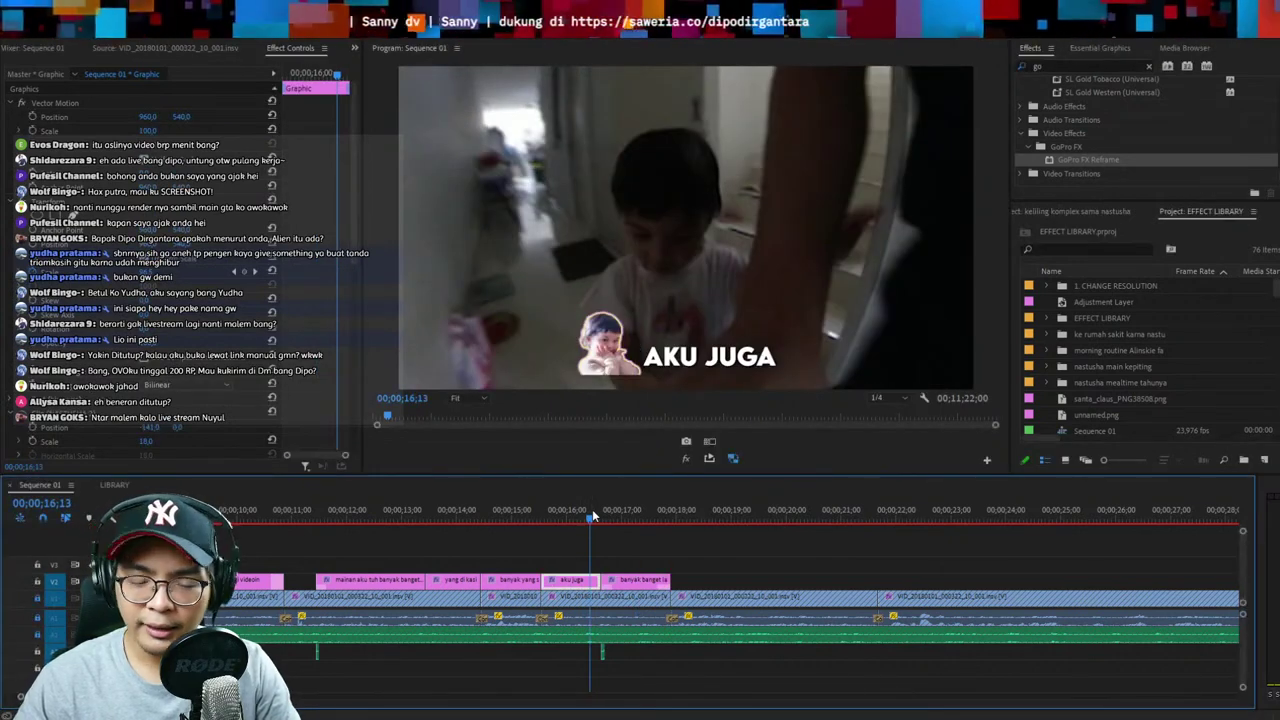
click(624, 554)
key(space)
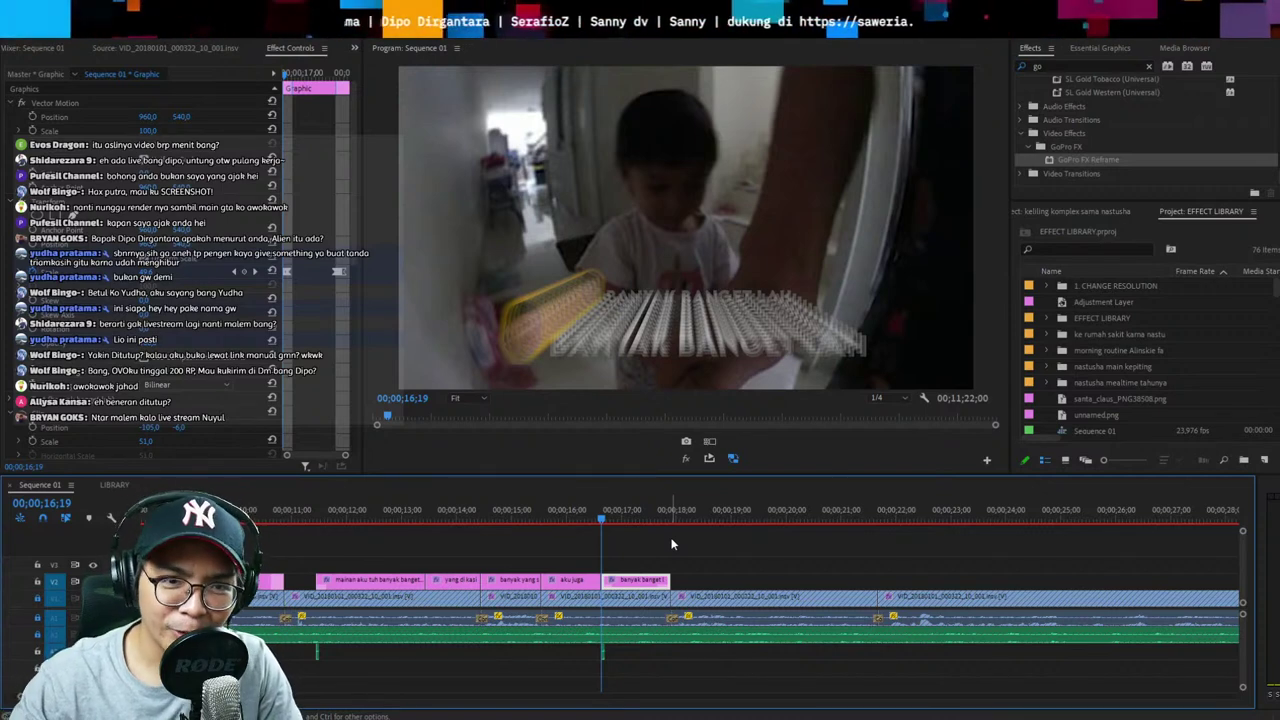
key(ctrl+s)
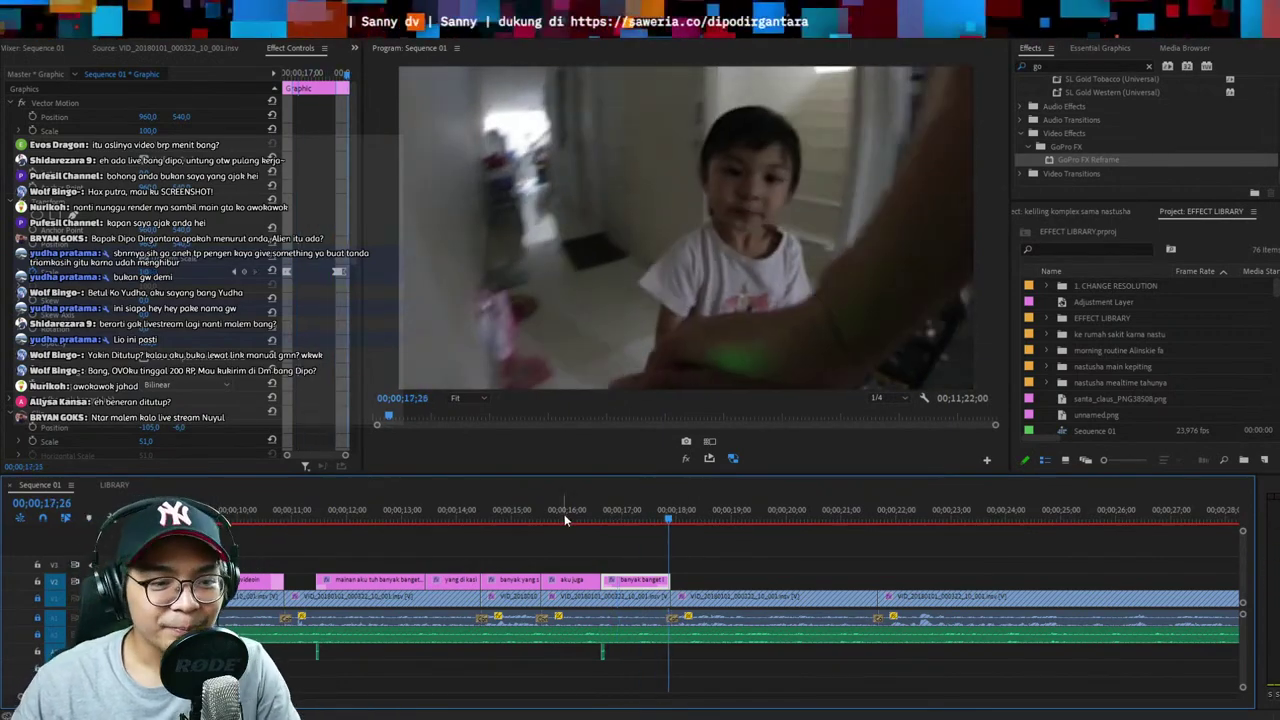
Turn the GoPro FX Reframe view of the clip after "BANYAK BANGET LAH" towards the child by the shoe rack and play it
click(564, 514)
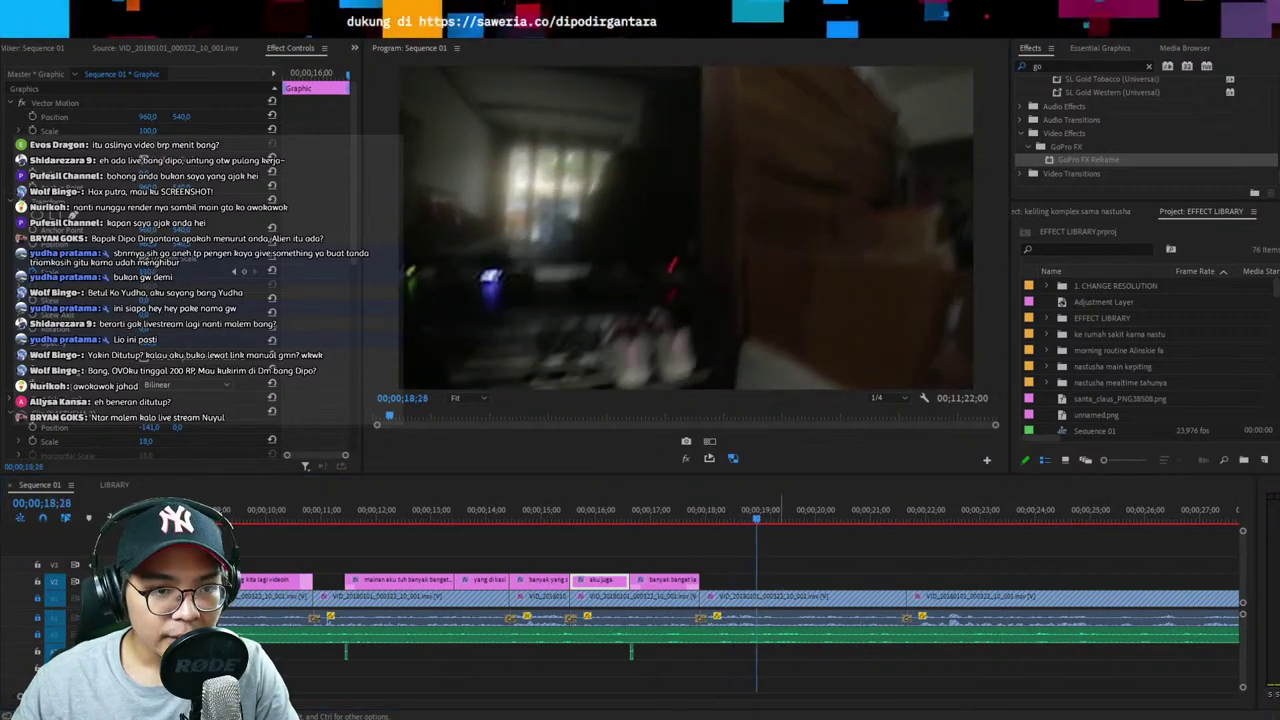
click(825, 570)
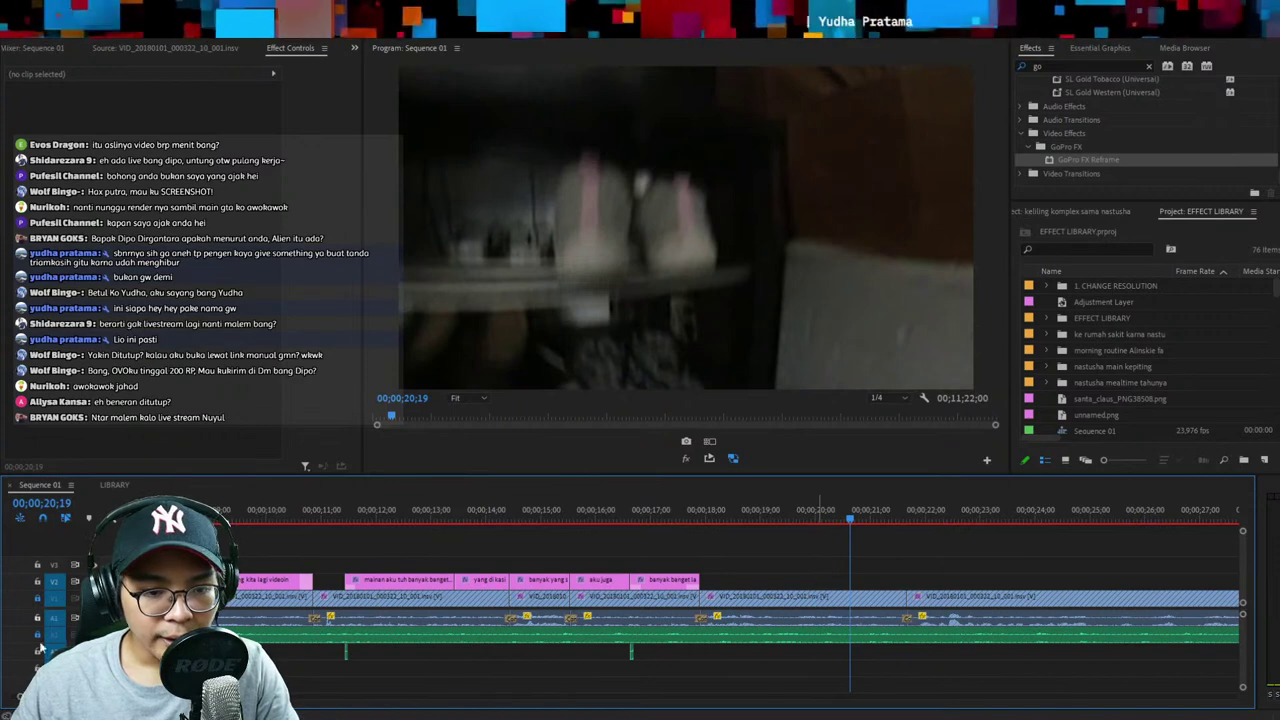
click(712, 598)
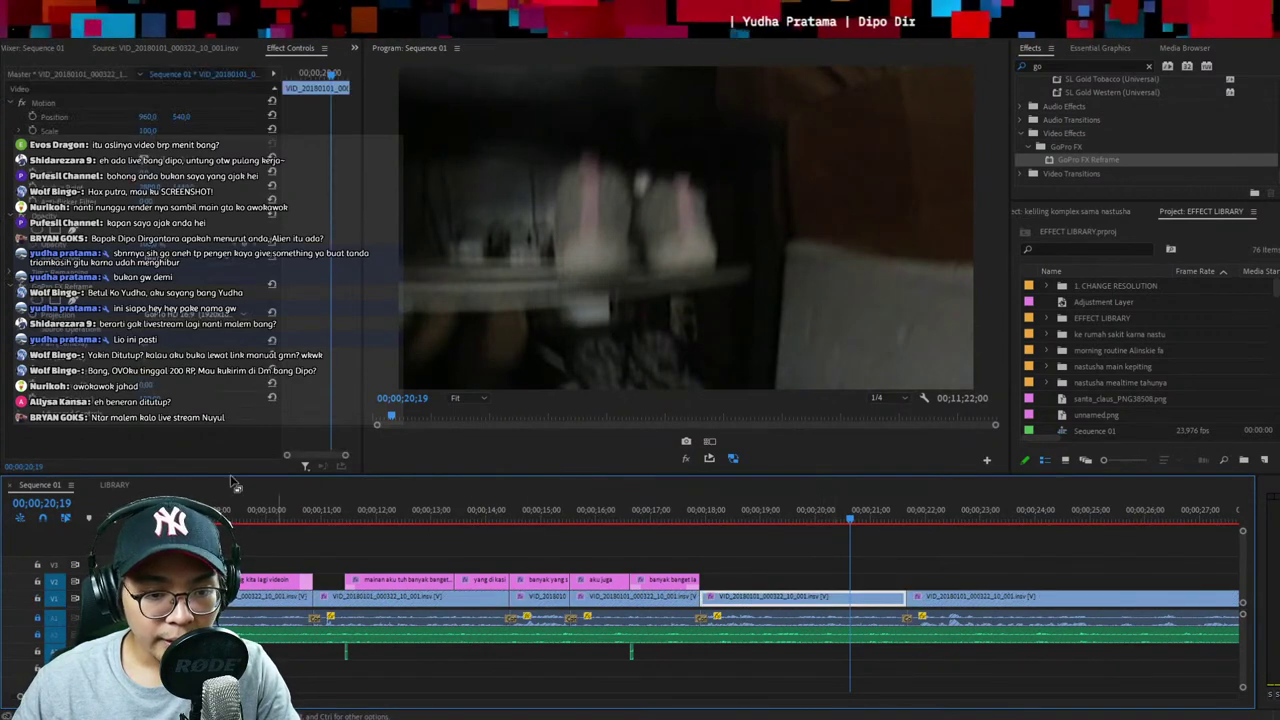
drag(149, 344, 235, 344)
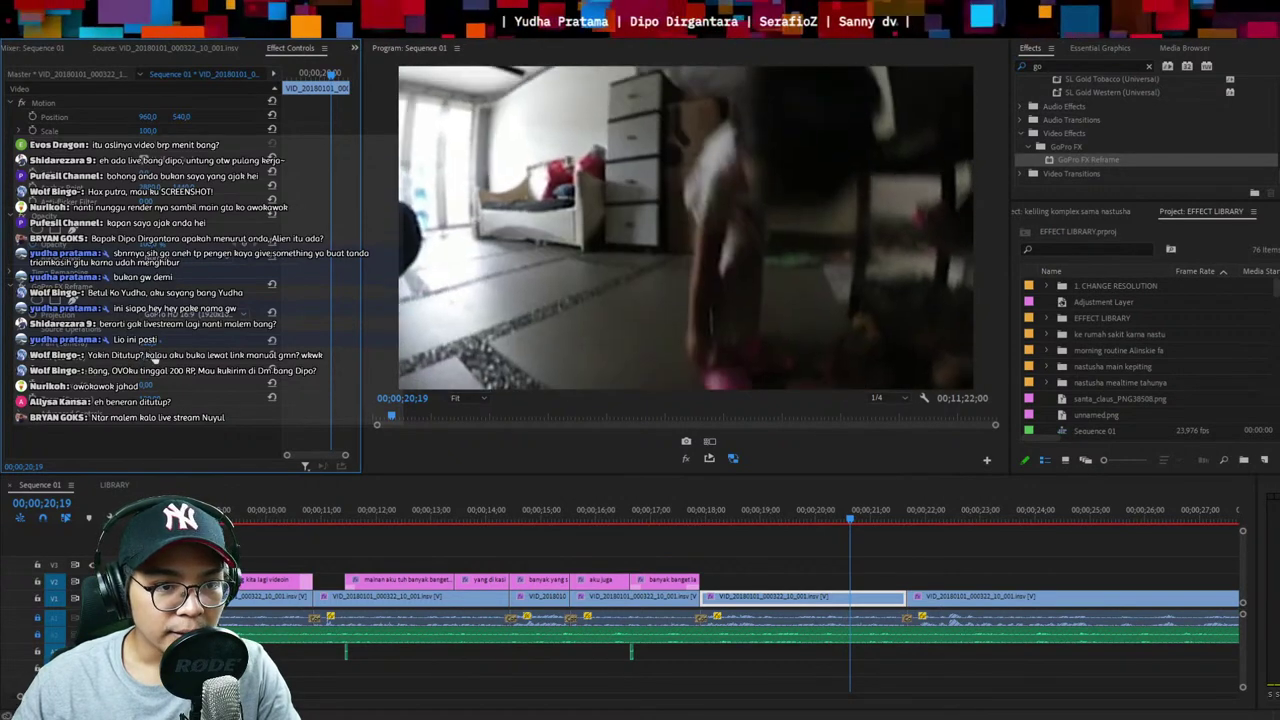
click(708, 512)
key(space)
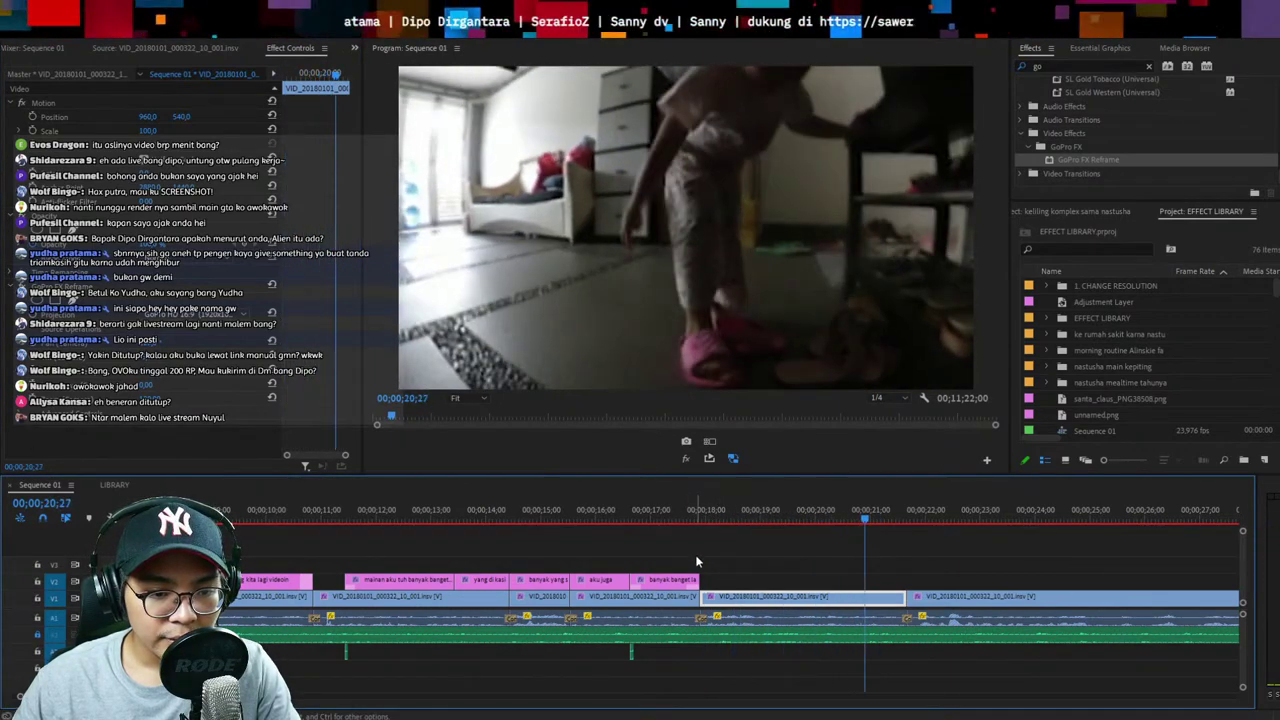
Copy the "BANYAK BANGET LAH" title with its short sound effect and paste both at the following cut
click(698, 562)
drag(658, 519, 674, 521)
drag(661, 550, 633, 662)
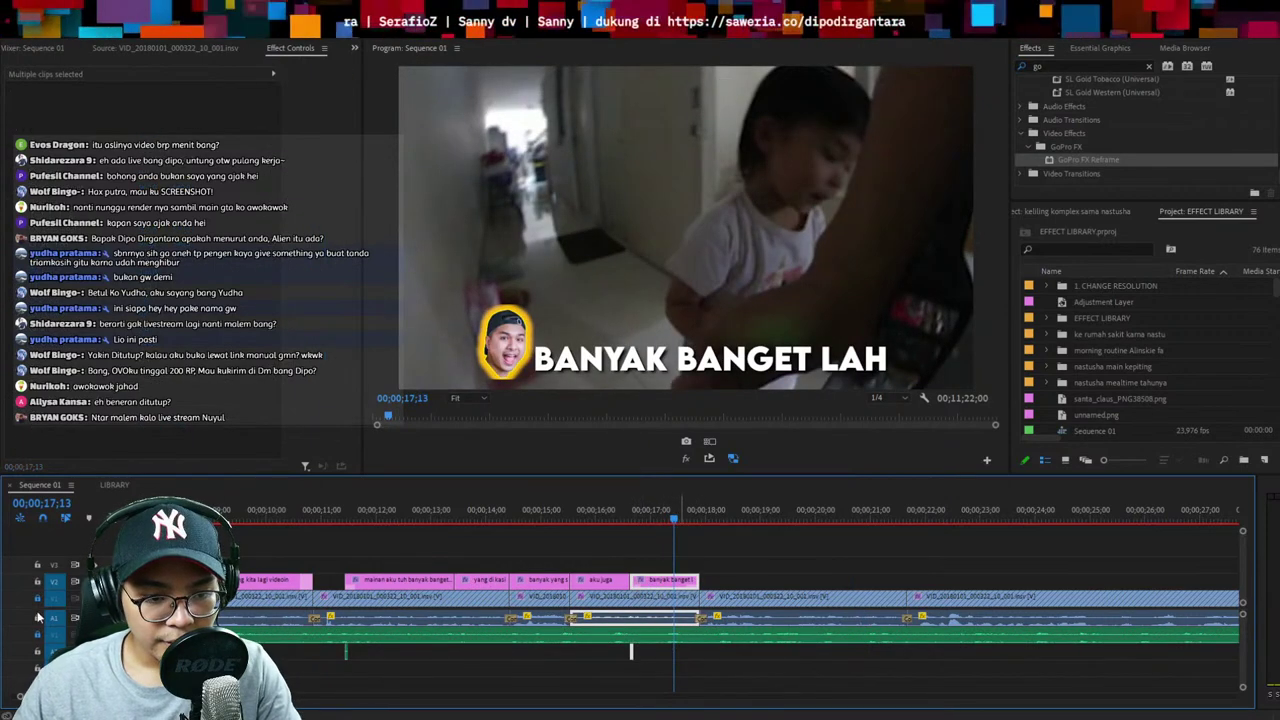
key(ctrl+c)
key(Down)
key(ctrl+v)
Extend the pasted title to the end of the clip beneath it and listen to the dialogue there
click(696, 505)
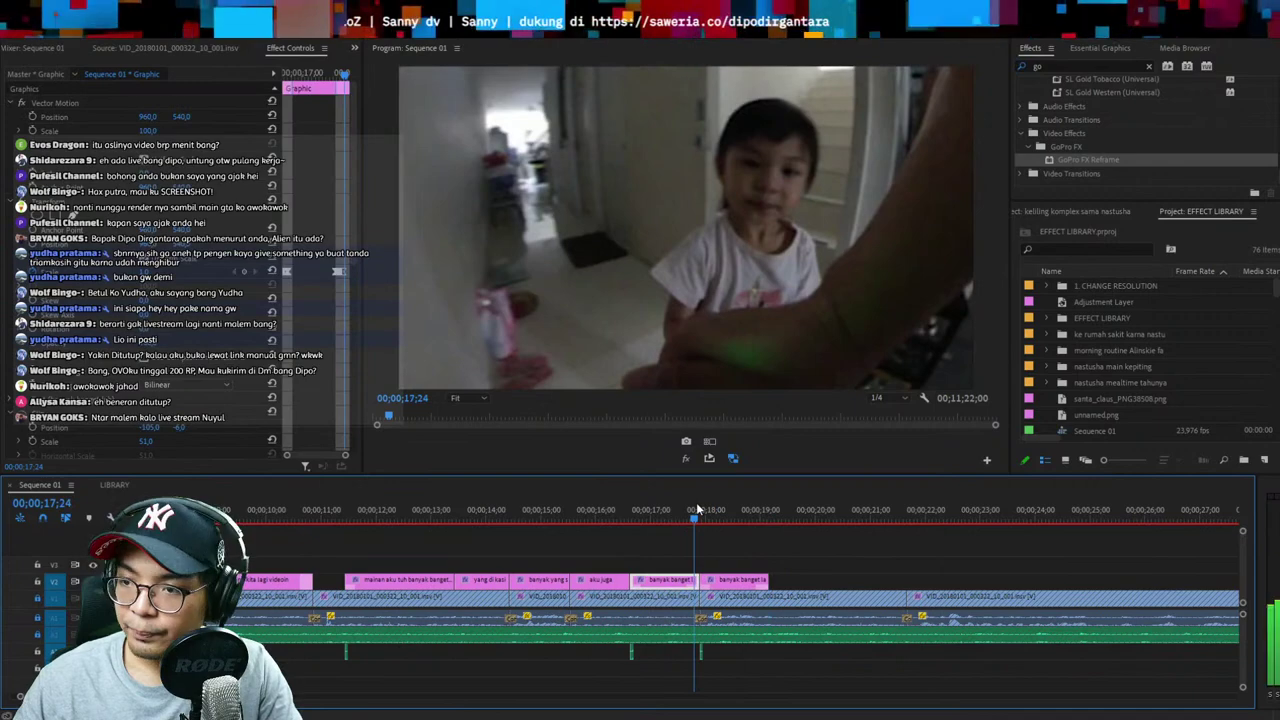
key(space)
click(828, 565)
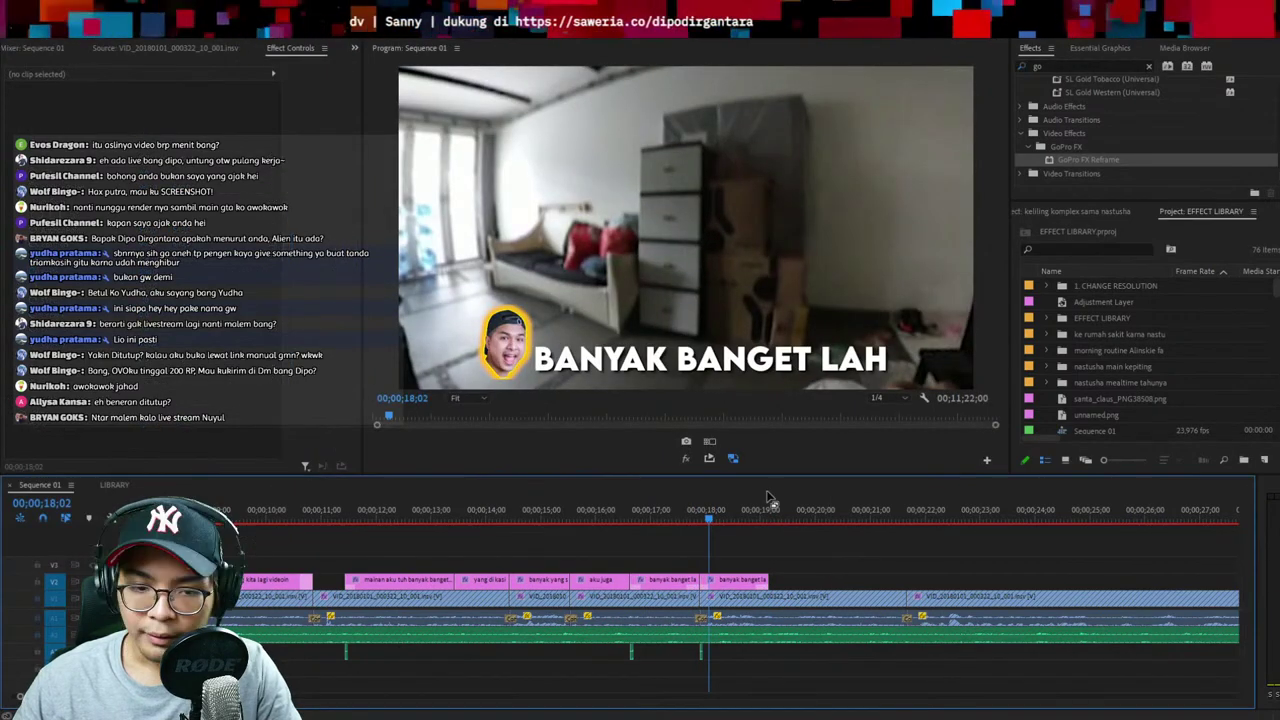
key(space)
drag(768, 580, 905, 580)
click(720, 380)
click(697, 514)
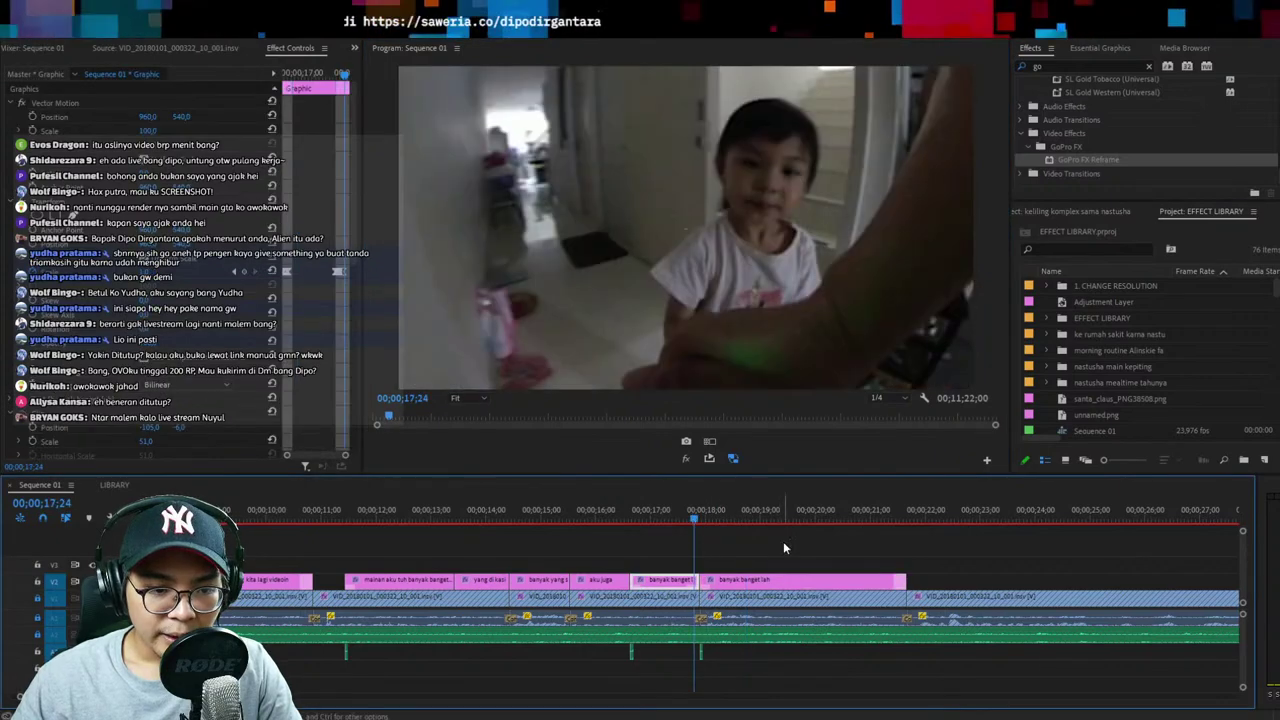
click(783, 541)
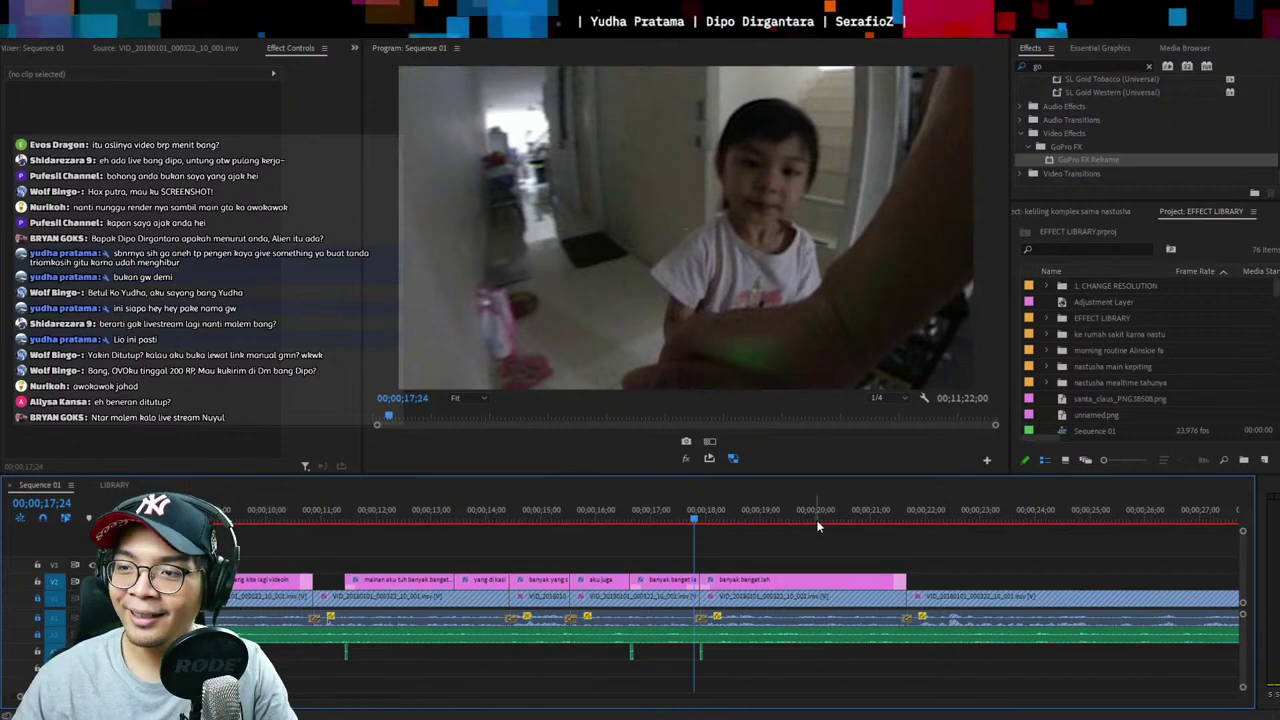
key(space)
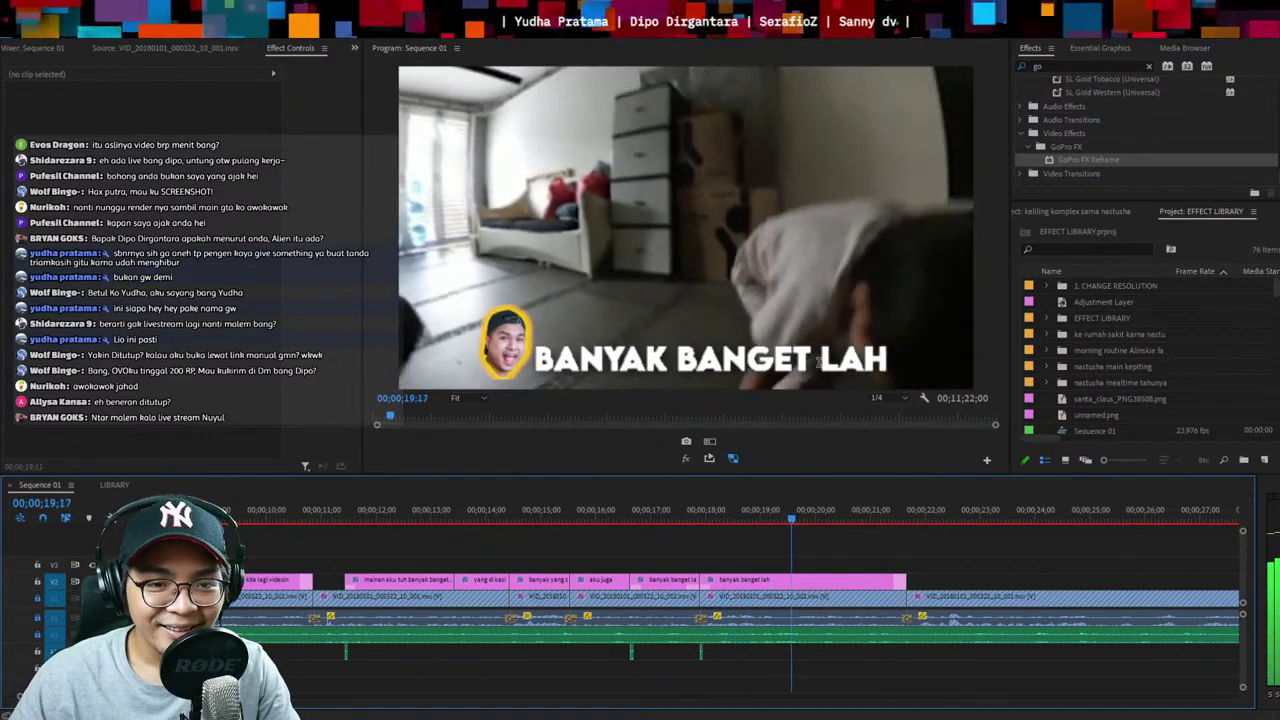
Change the extended title's text to "KARENA KAMU BAIK YA?" and split the title near 00;00;19;00 to match the speech
click(818, 363)
text(KARENA KAMU BAIK YA>?)
key(BackSpace)
key(BackSpace)
text(?)
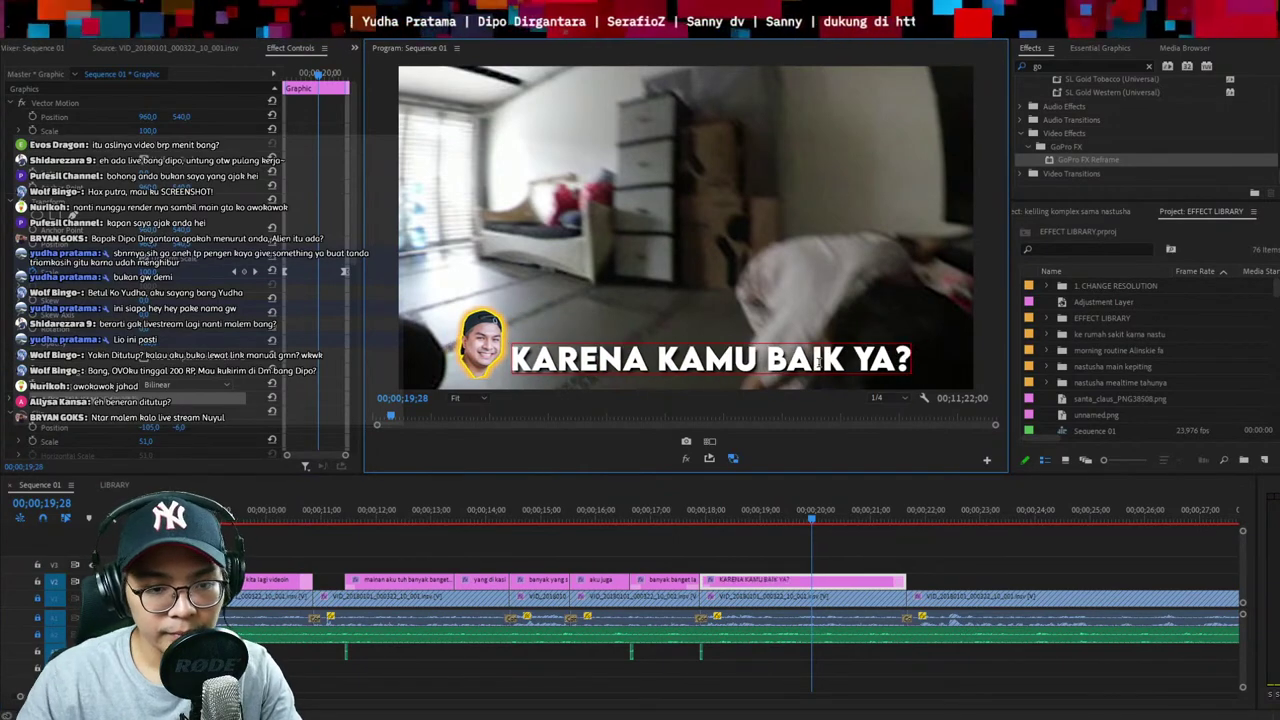
key(Escape)
key(Up)
key(space)
key(ctrl+k)
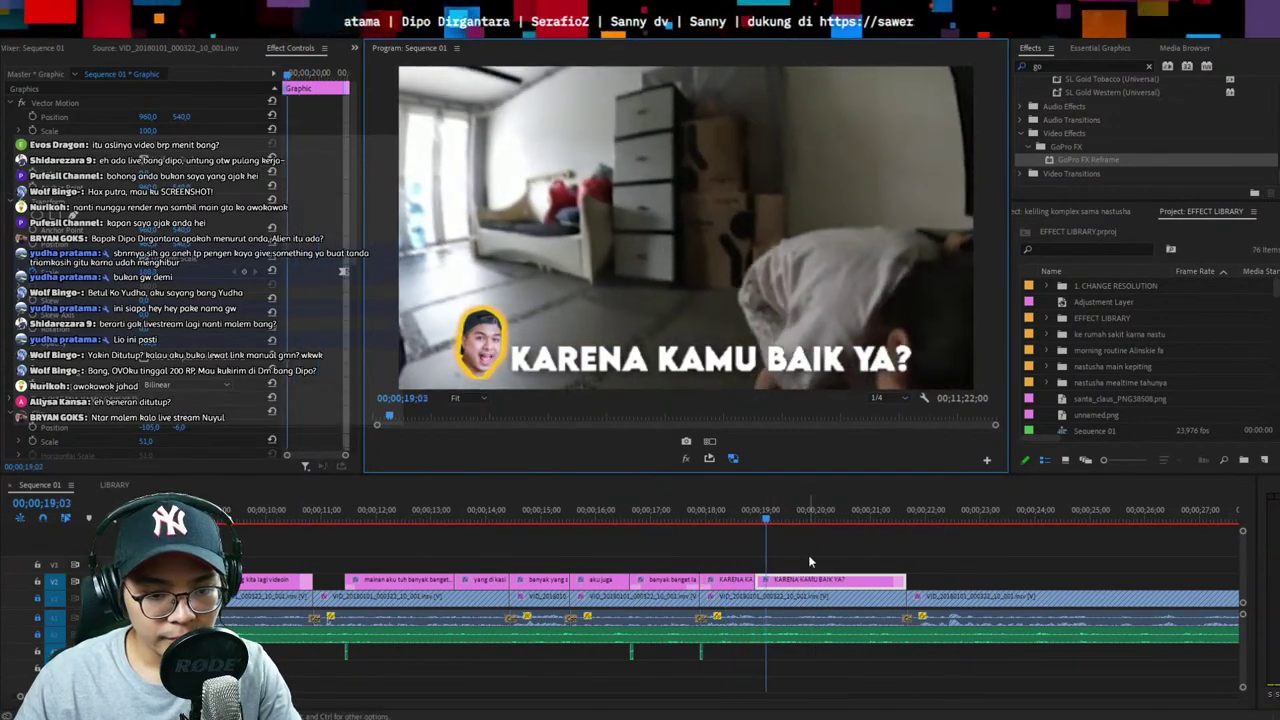
Change the second title part to "JADI ORANG - ORANG JUGA BAIK YA SAMA KAMU YA?" and scale it to fit the frame
click(853, 358)
key(ctrl+a)
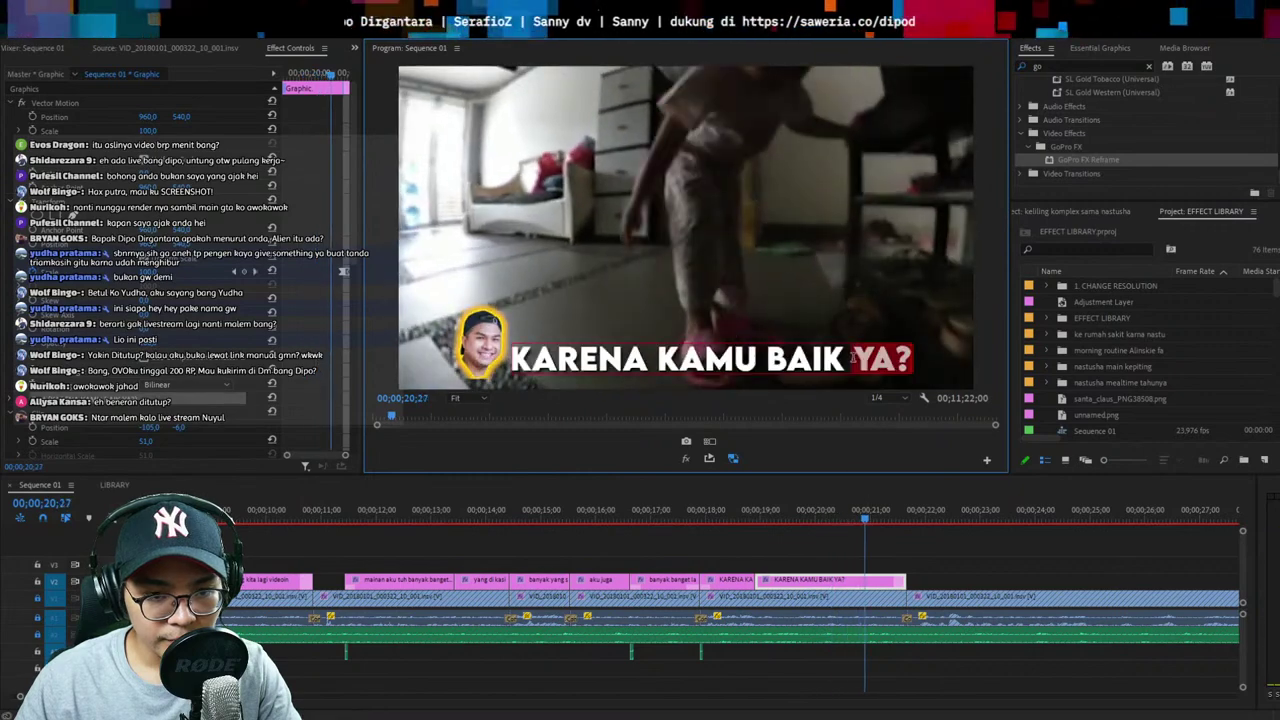
text(JADI ORANG O)
key(BackSpace)
text(- ORANG JUGA BAIK YA SAMA)
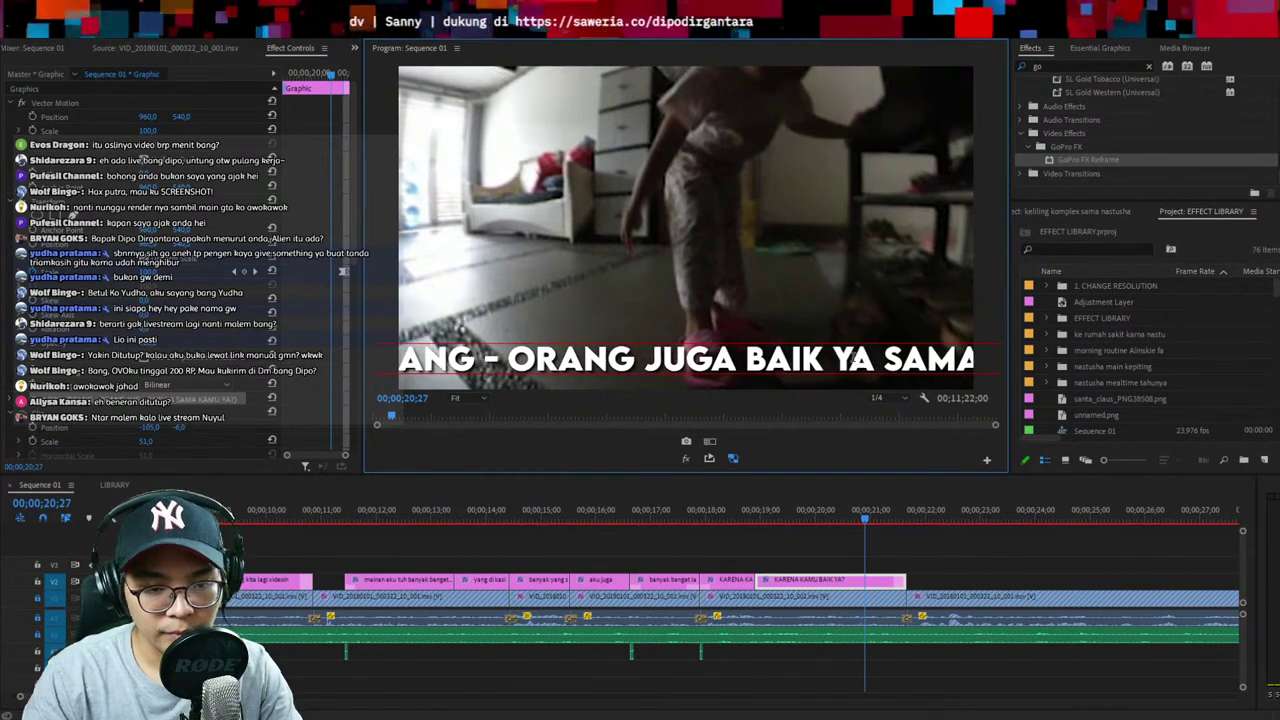
key(Escape)
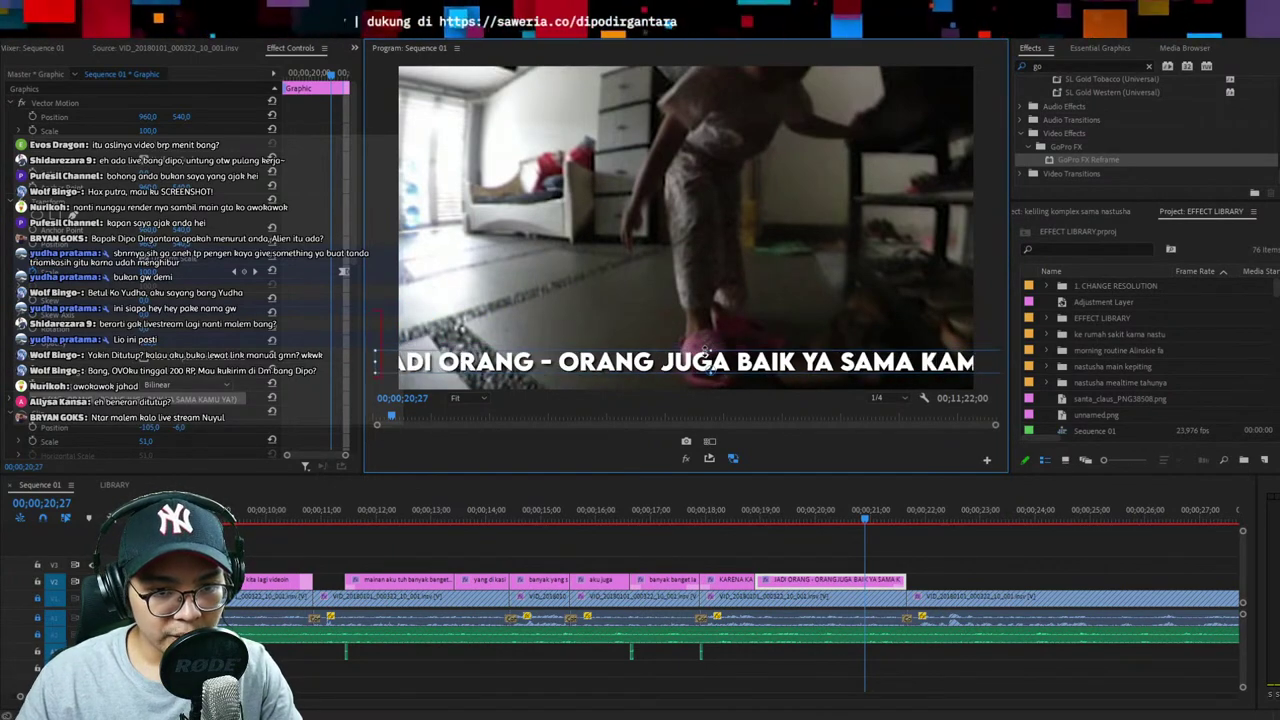
Play the "JADI ORANG - ORANG" title and trim its end to 00;00;21;00
click(773, 511)
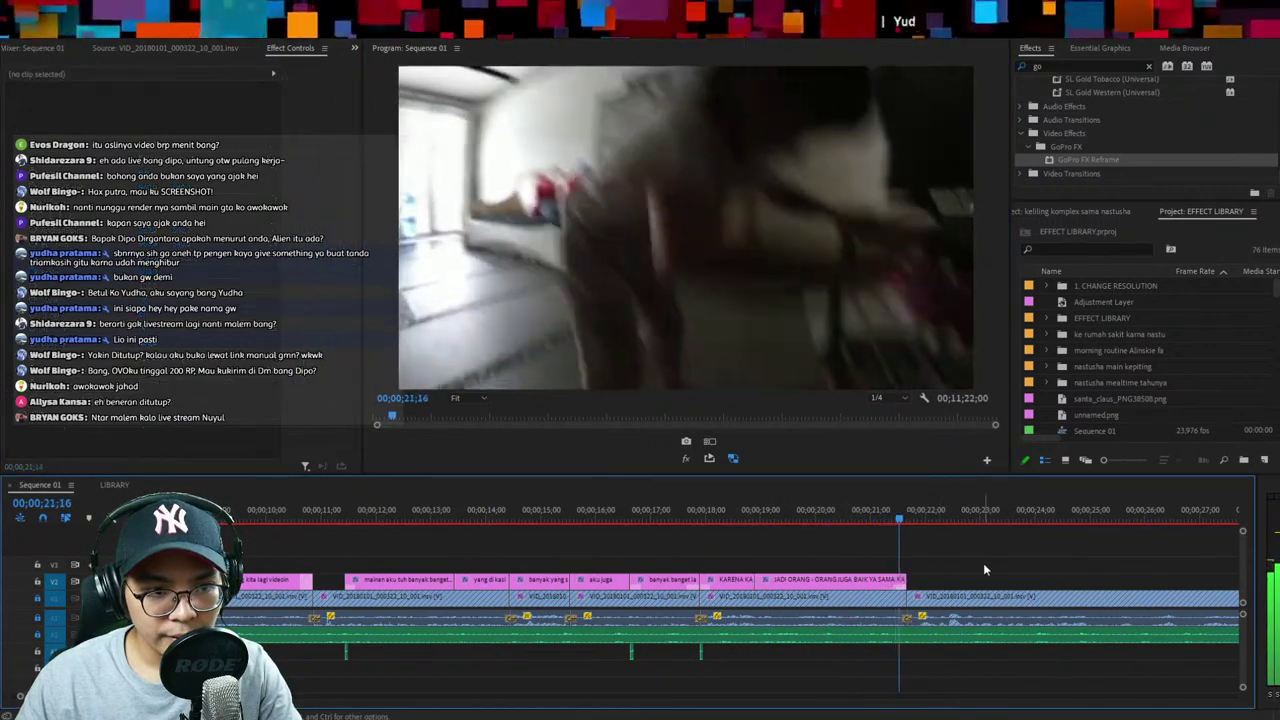
scroll(983, 563, down, 3)
click(602, 511)
key(space)
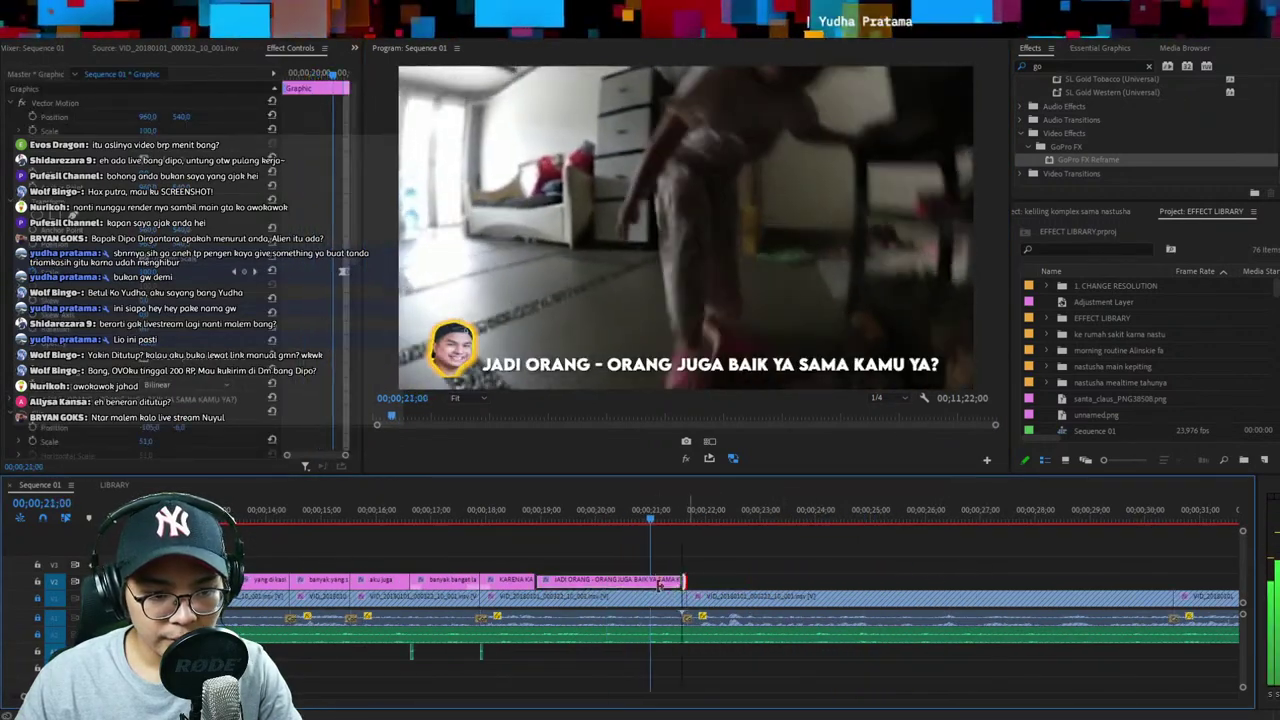
drag(686, 580, 650, 580)
key(shift+3)
key(ctrl+c)
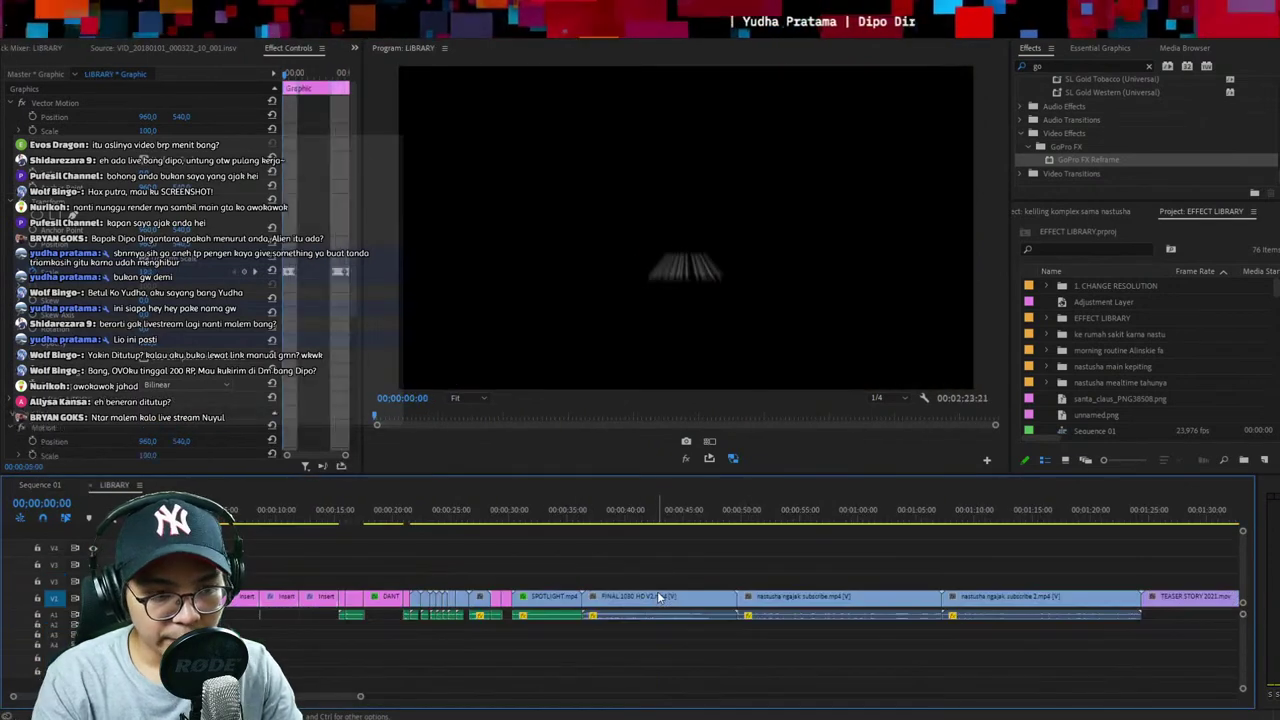
key(shift+3)
key(ctrl+v)
click(676, 376)
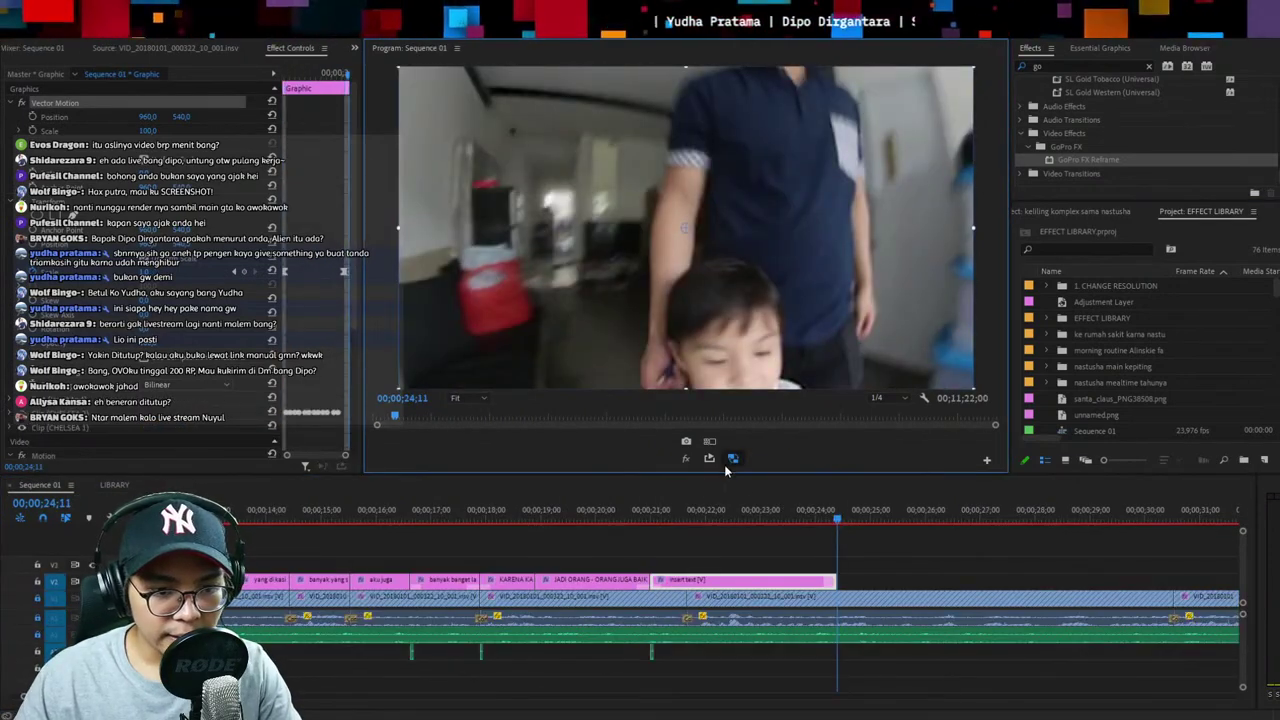
click(681, 511)
drag(716, 569, 668, 654)
key(Delete)
Copy the "Insert TEXT" title with the child's face and its sound from the LIBRARY sequence and paste them at 00;00;21;00
key(Up)
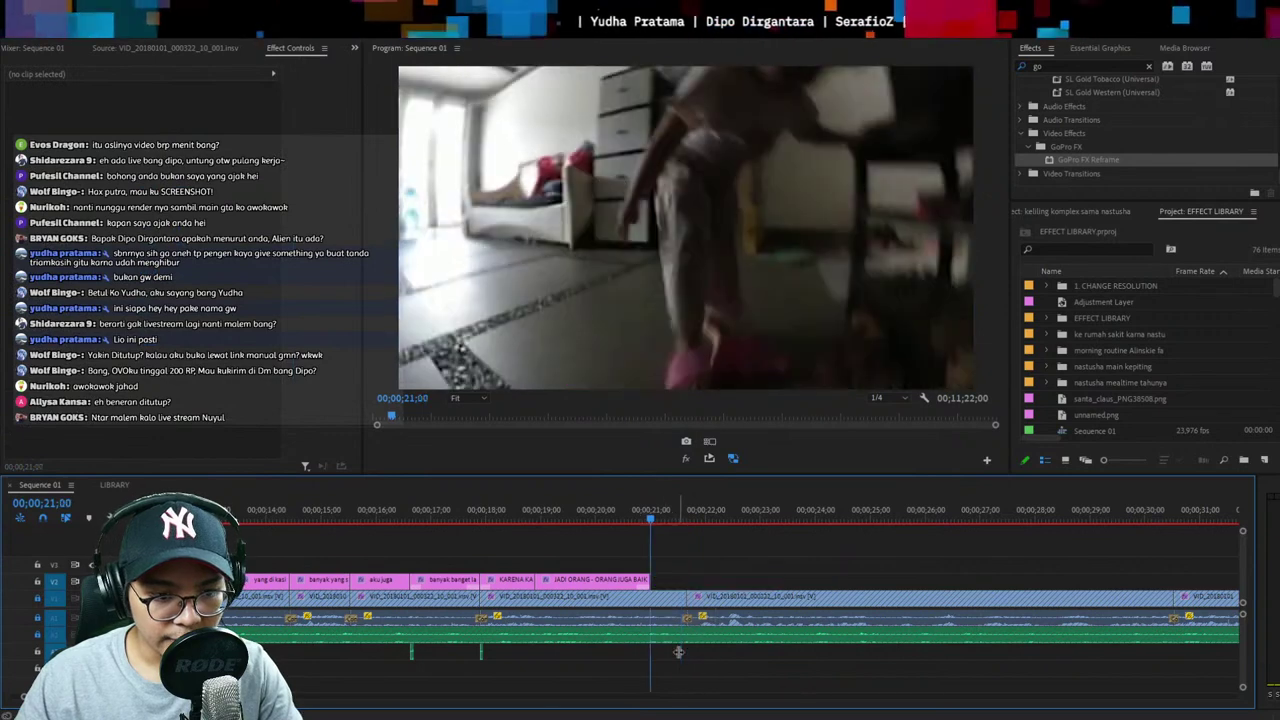
key(shift+3)
key(ctrl+c)
key(shift+3)
key(ctrl+v)
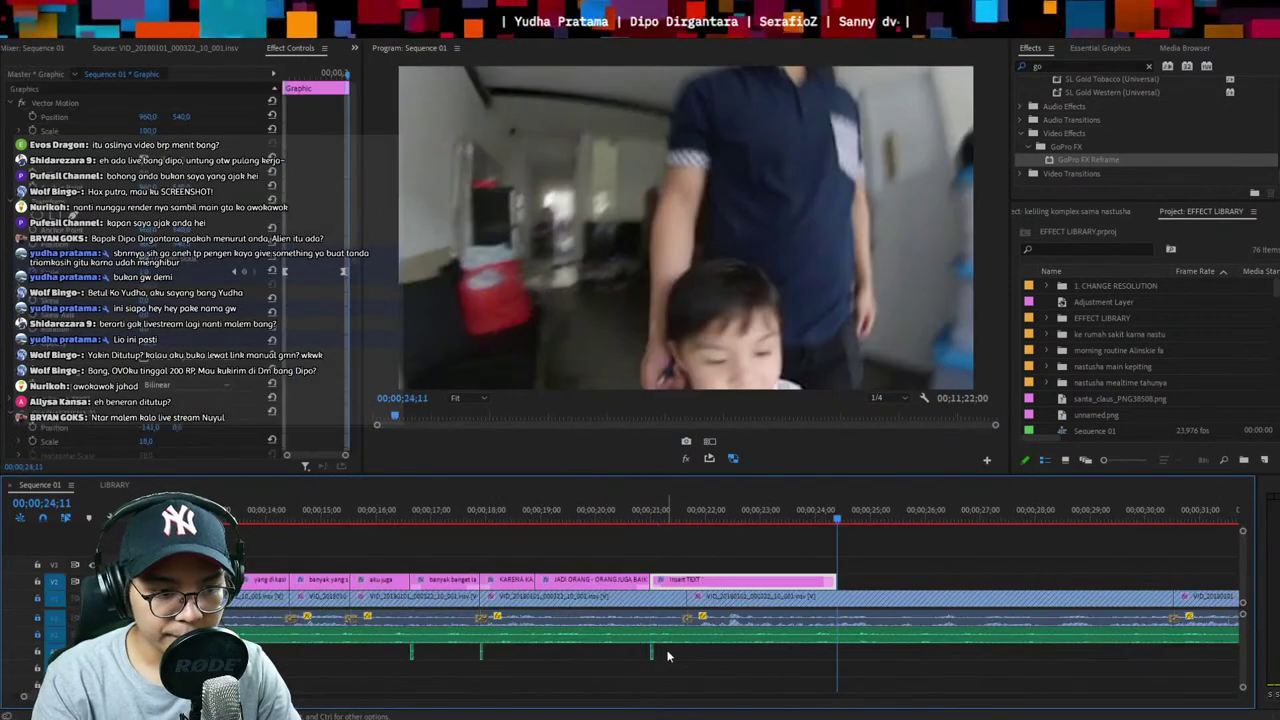
Change the text of the pasted child-face title to "IYA"
click(791, 511)
double_click(676, 372)
text(UTA)
key(Escape)
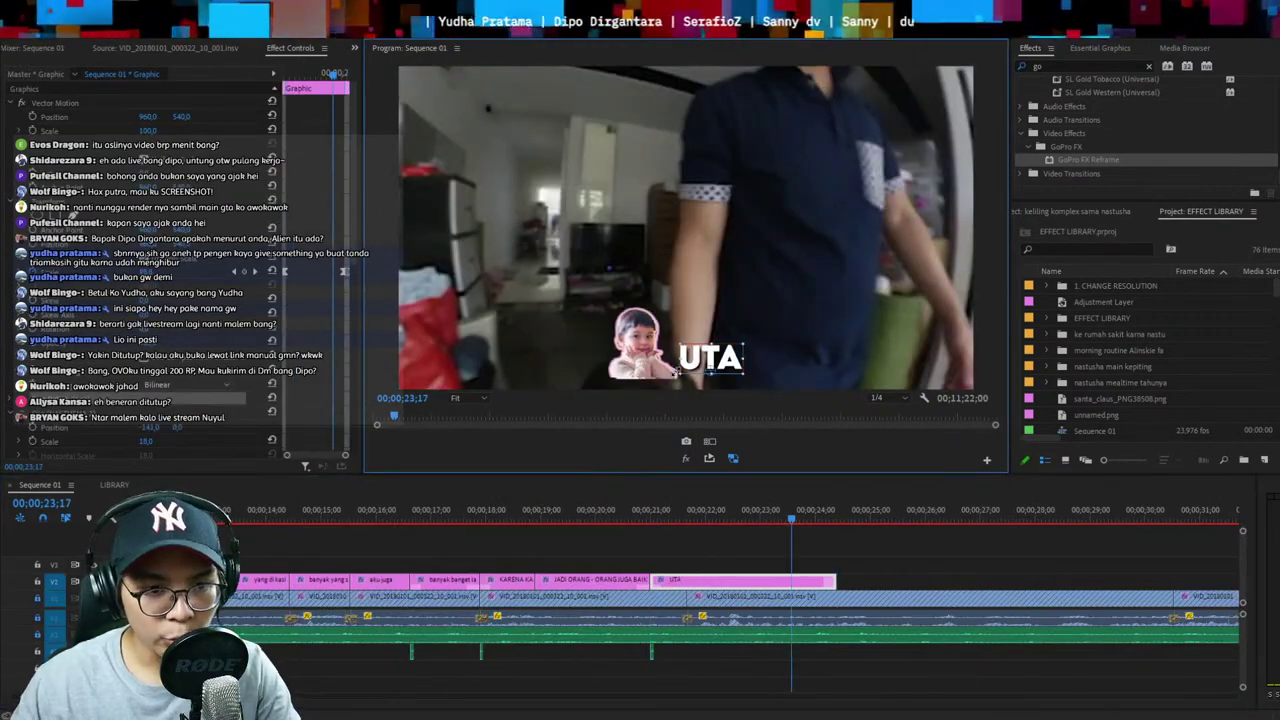
double_click(710, 358)
key(BackSpace)
text(IYA)
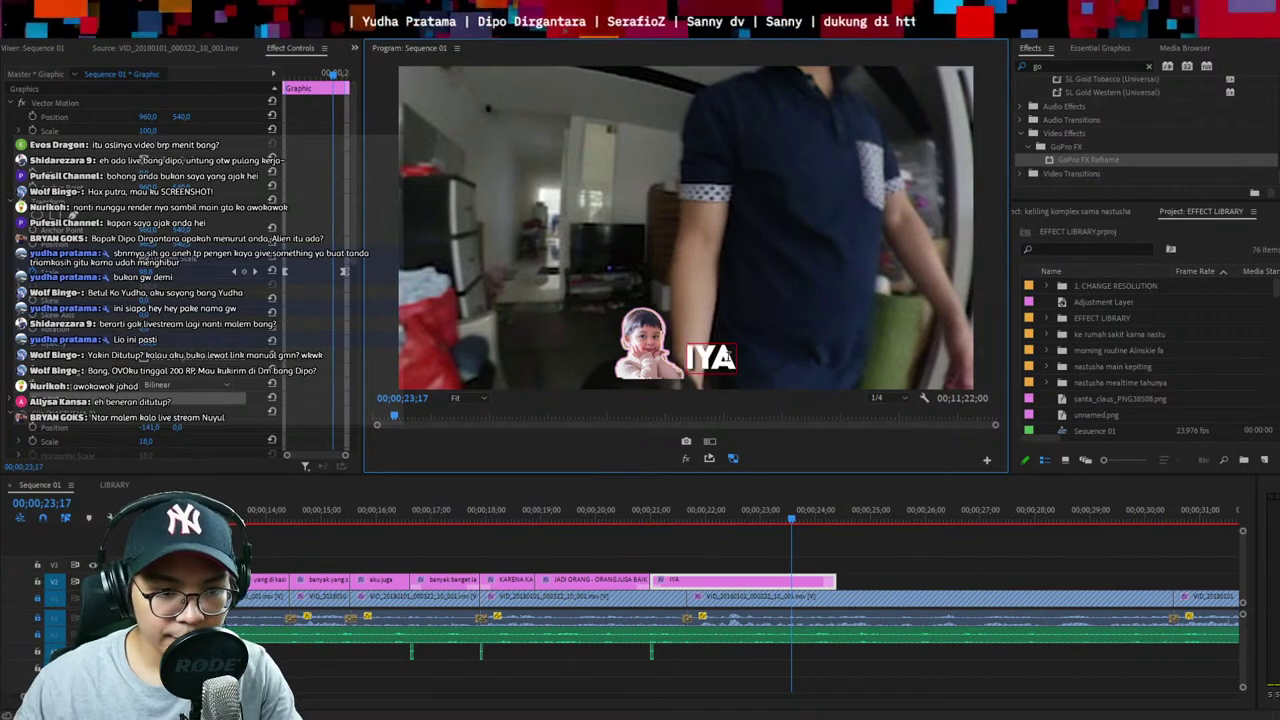
Play the "IYA" title from its start, save the project and return to just before the title
click(651, 512)
key(space)
key(ctrl+s)
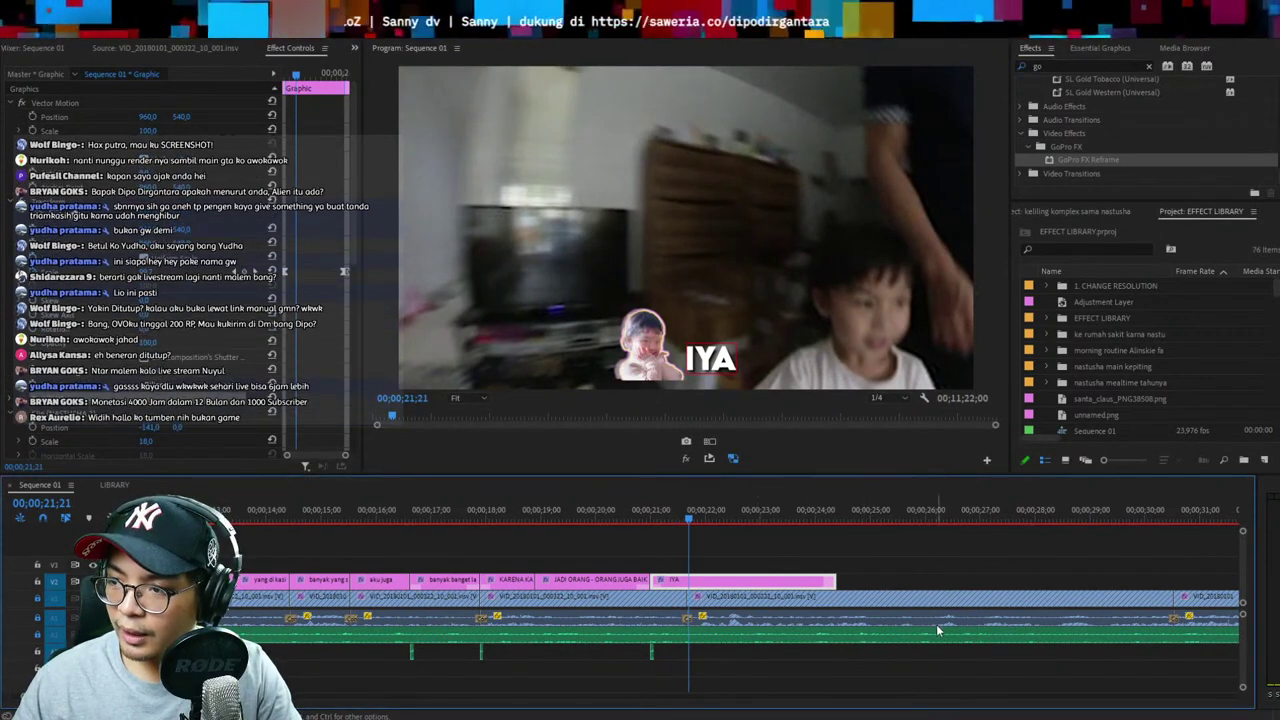
click(648, 518)
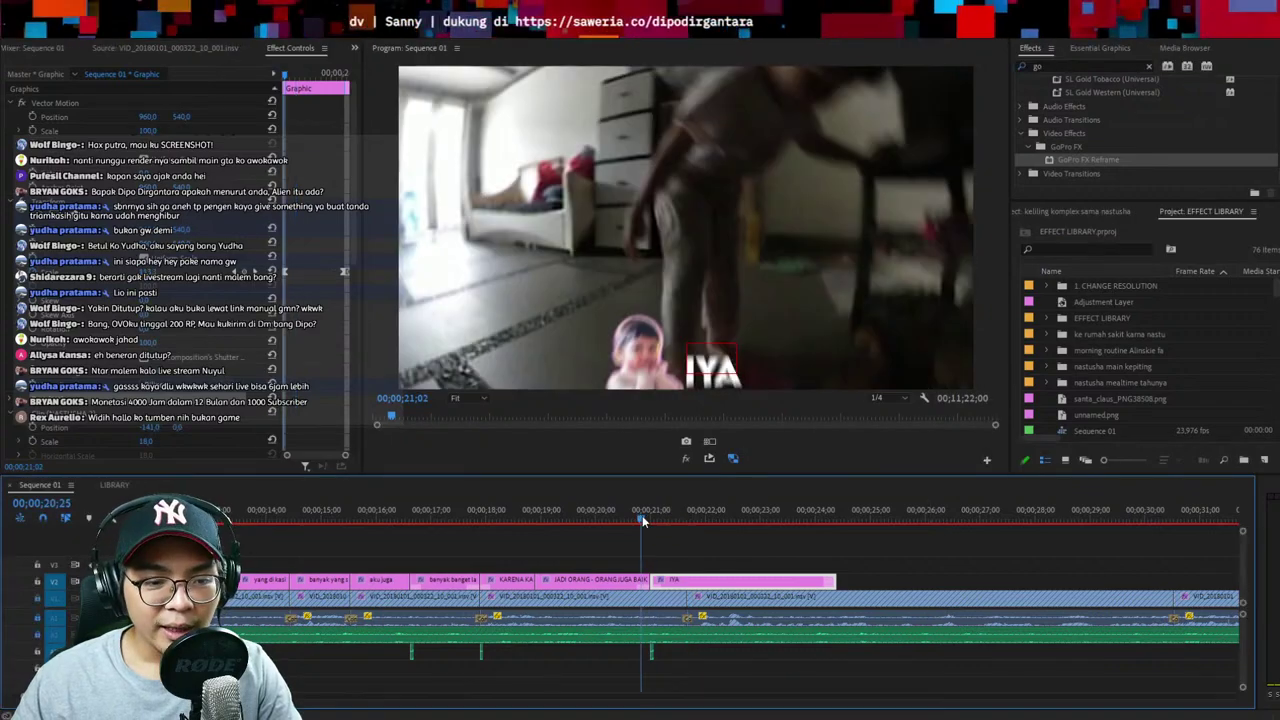
Split the "IYA" title at 00;00;21;20 and save the project
drag(642, 518, 687, 520)
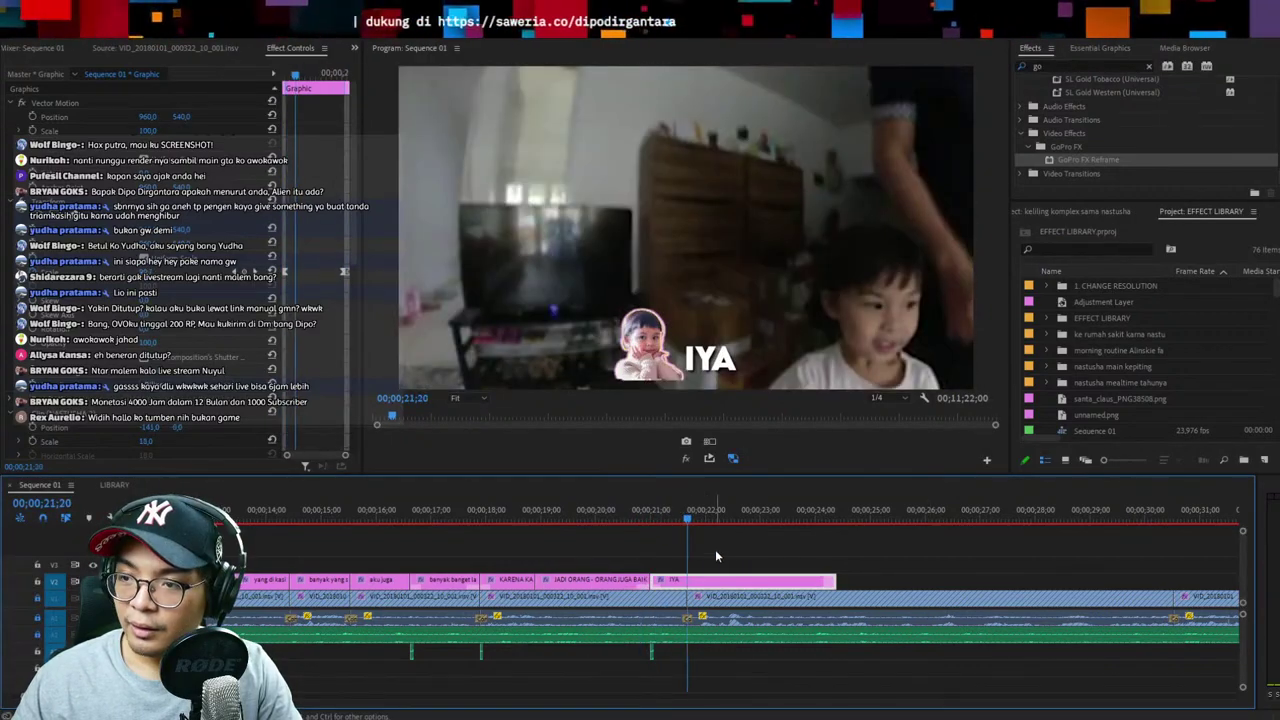
key(ctrl+k)
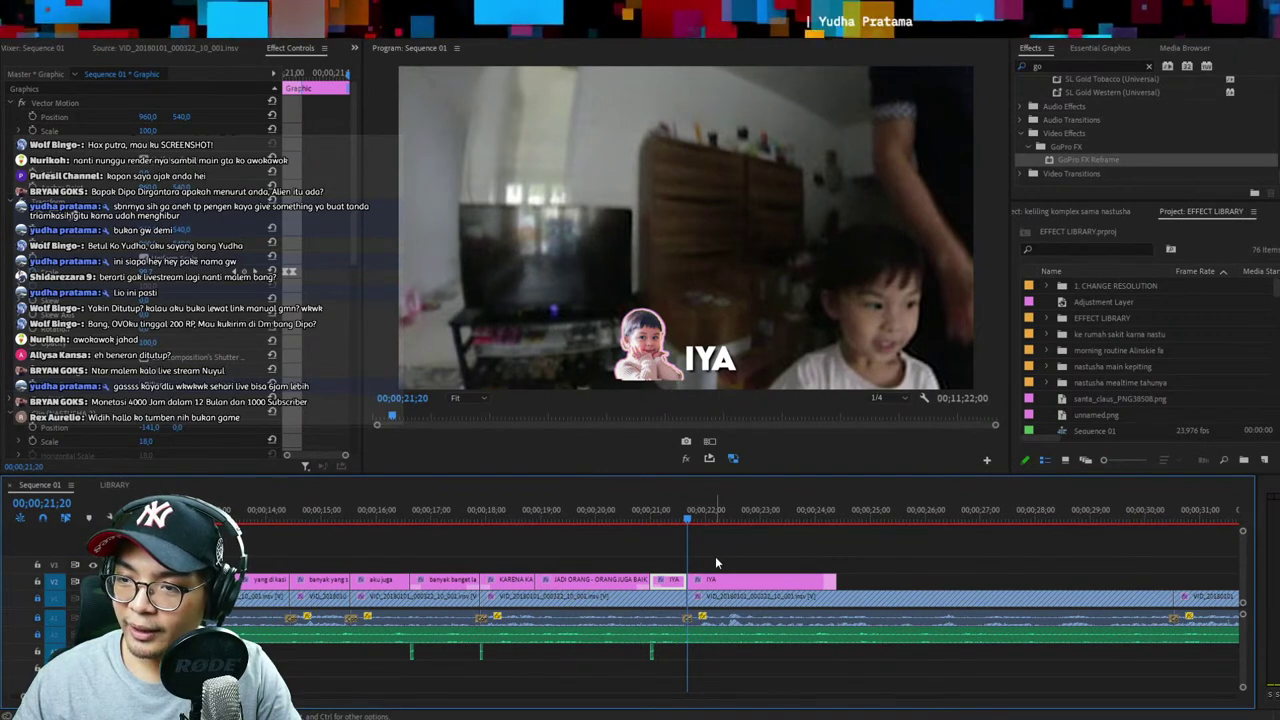
click(908, 561)
key(ctrl+s)
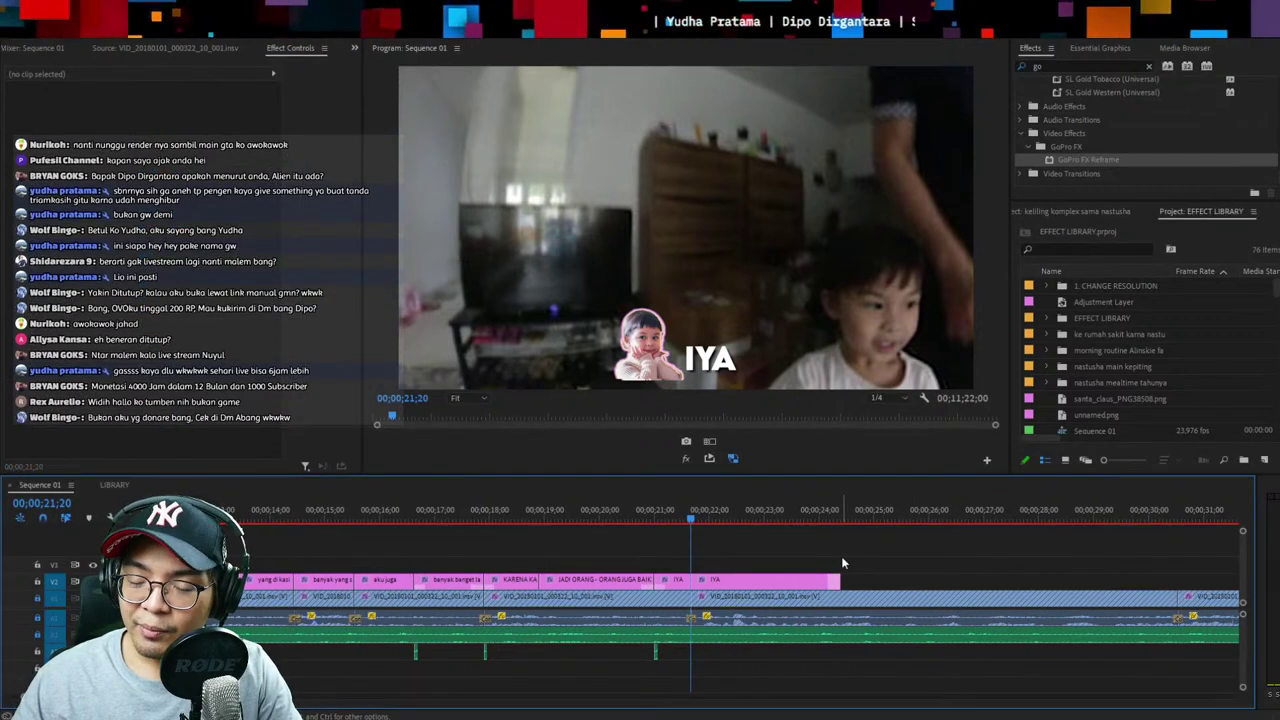
Play the switch from the "JADI ORANG - ORANG" title into the first "IYA" title and save the project
click(822, 580)
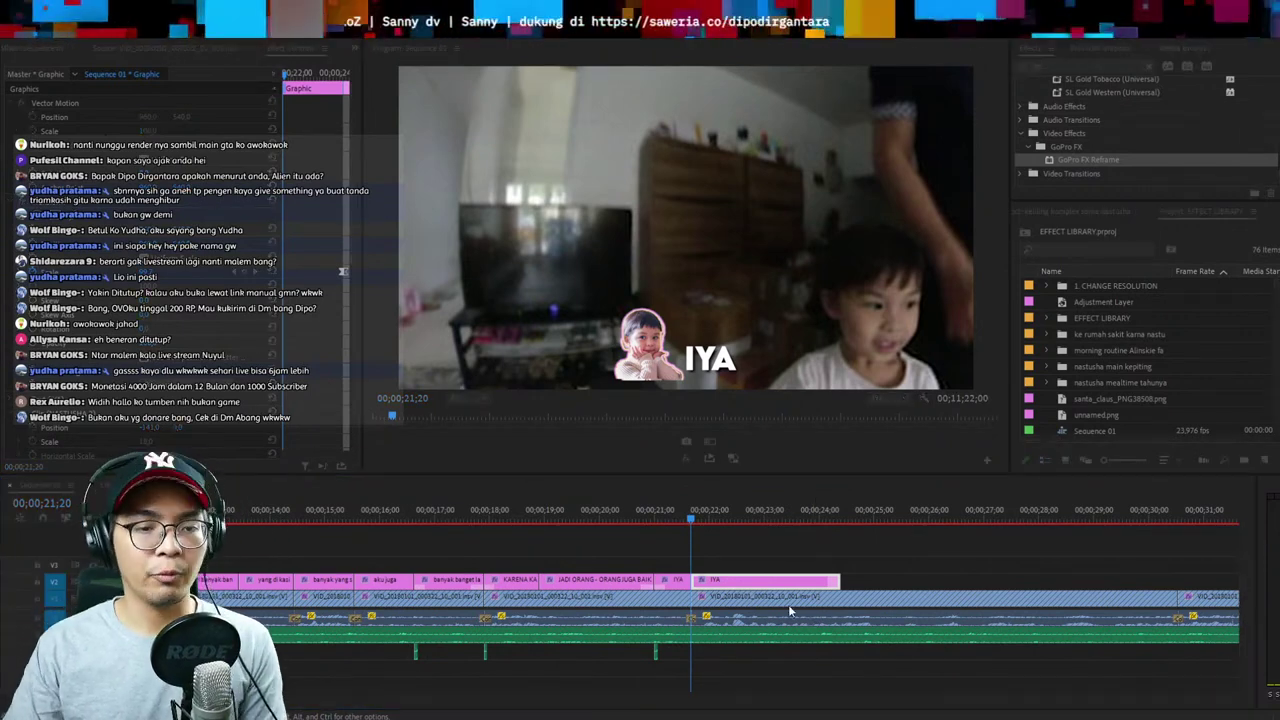
click(746, 549)
key(Up)
key(space)
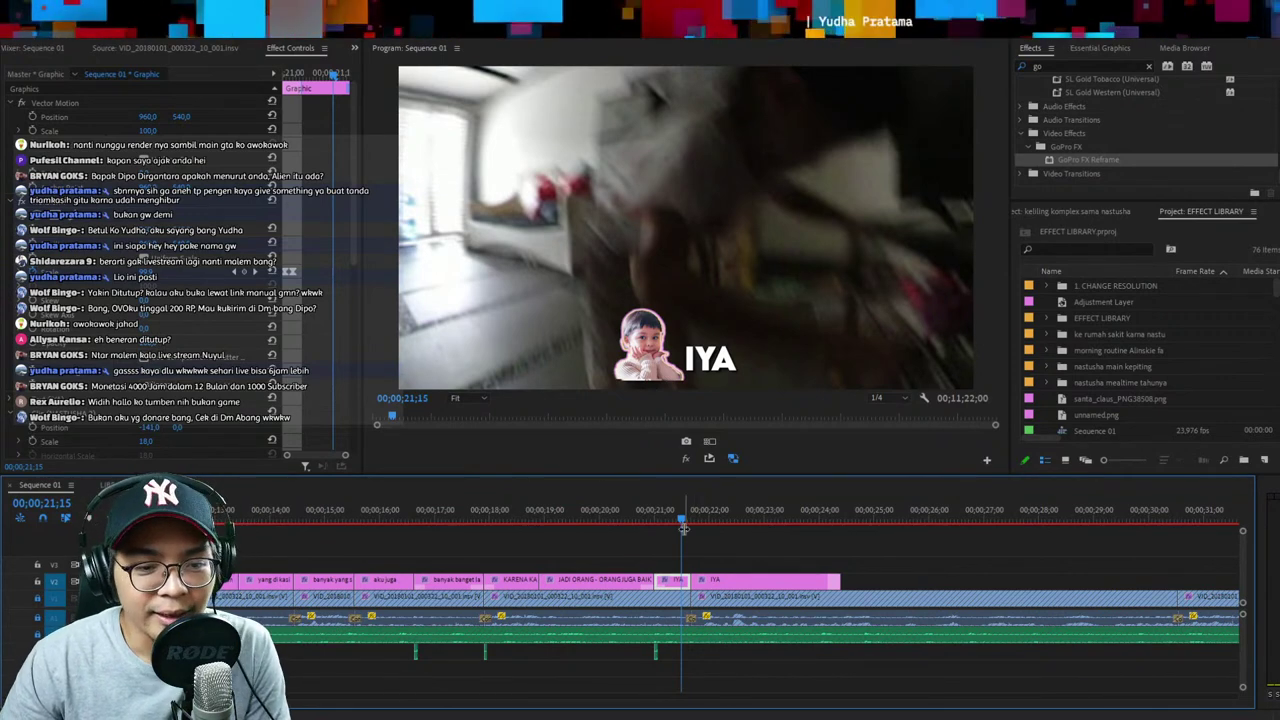
click(652, 514)
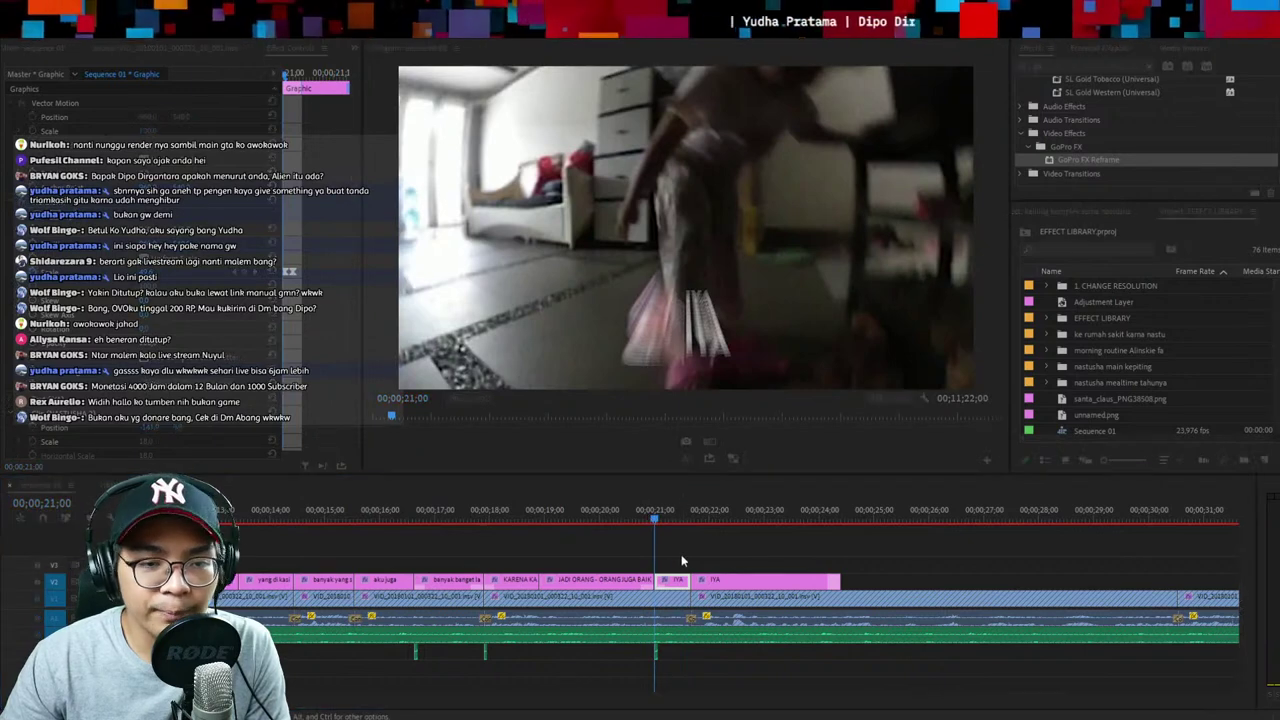
click(629, 516)
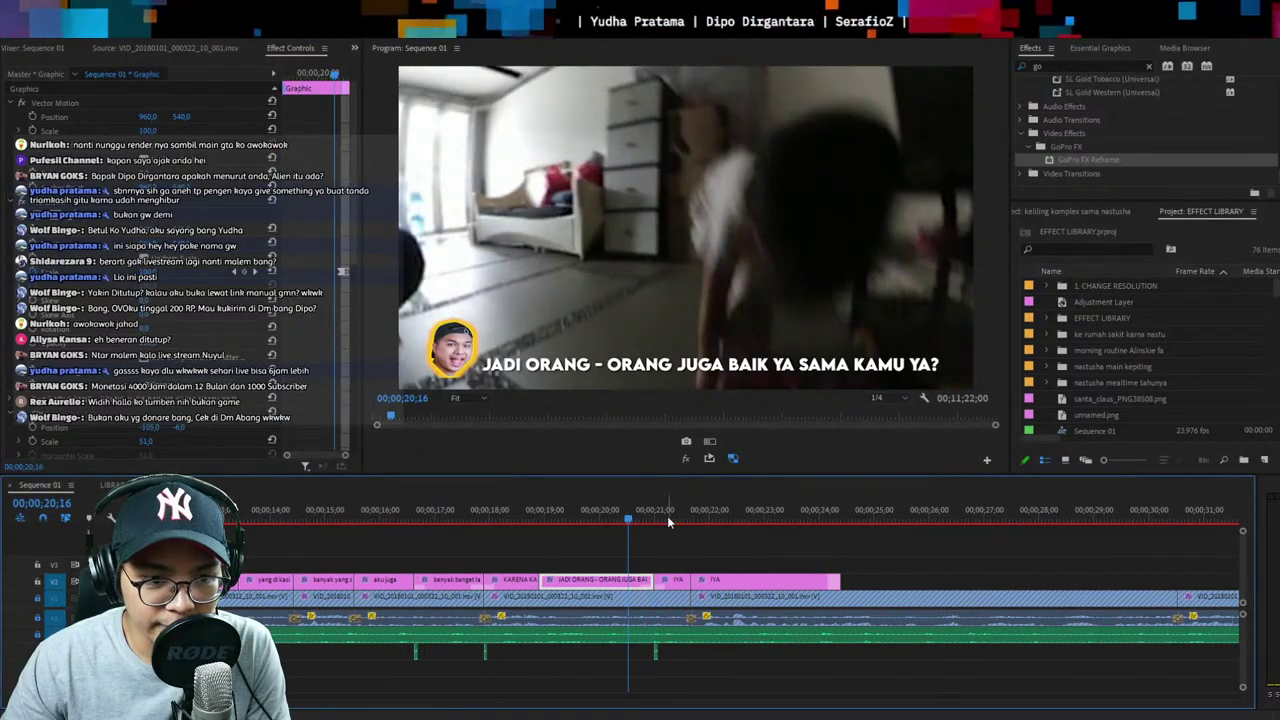
click(654, 517)
key(ctrl+s)
click(688, 543)
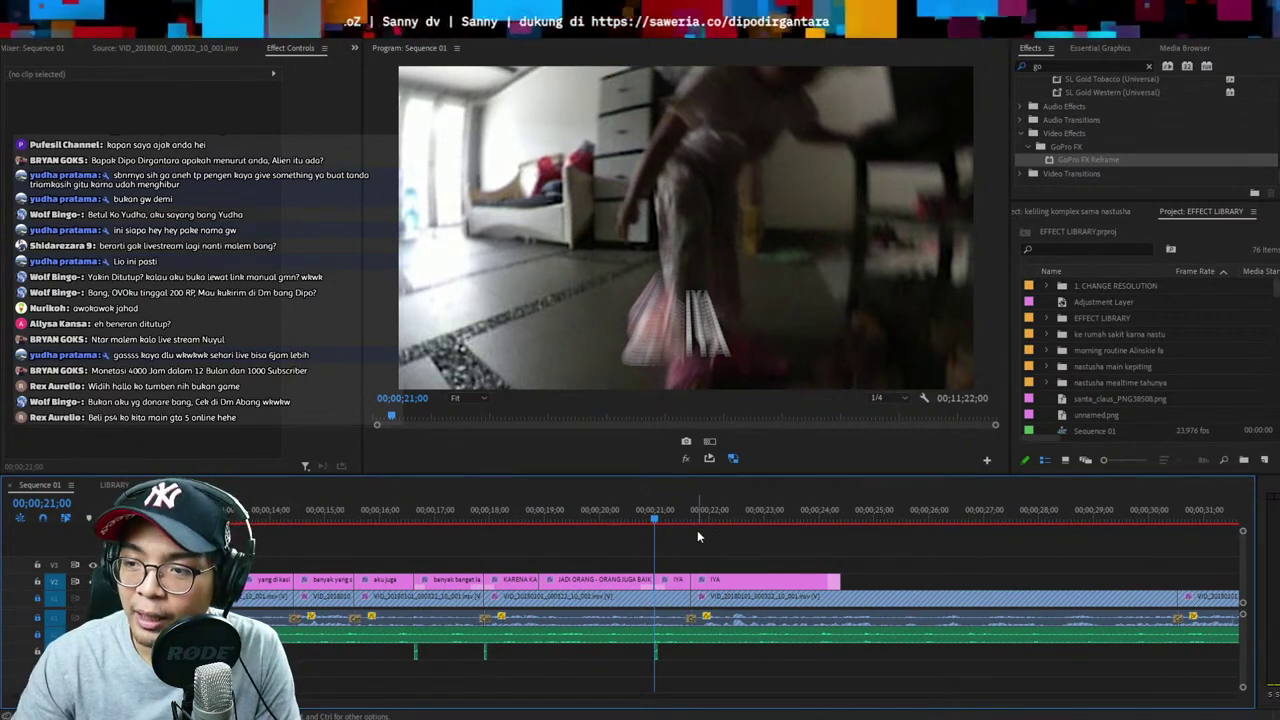
key(ctrl+s)
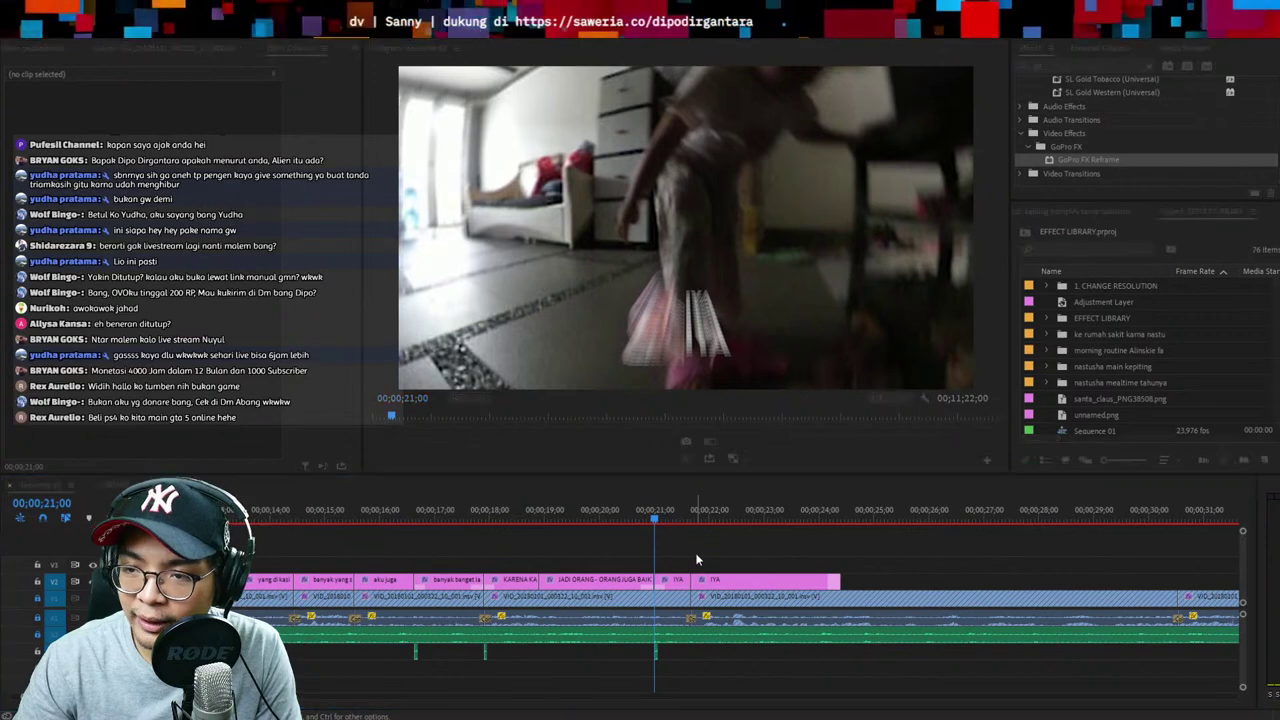
click(635, 519)
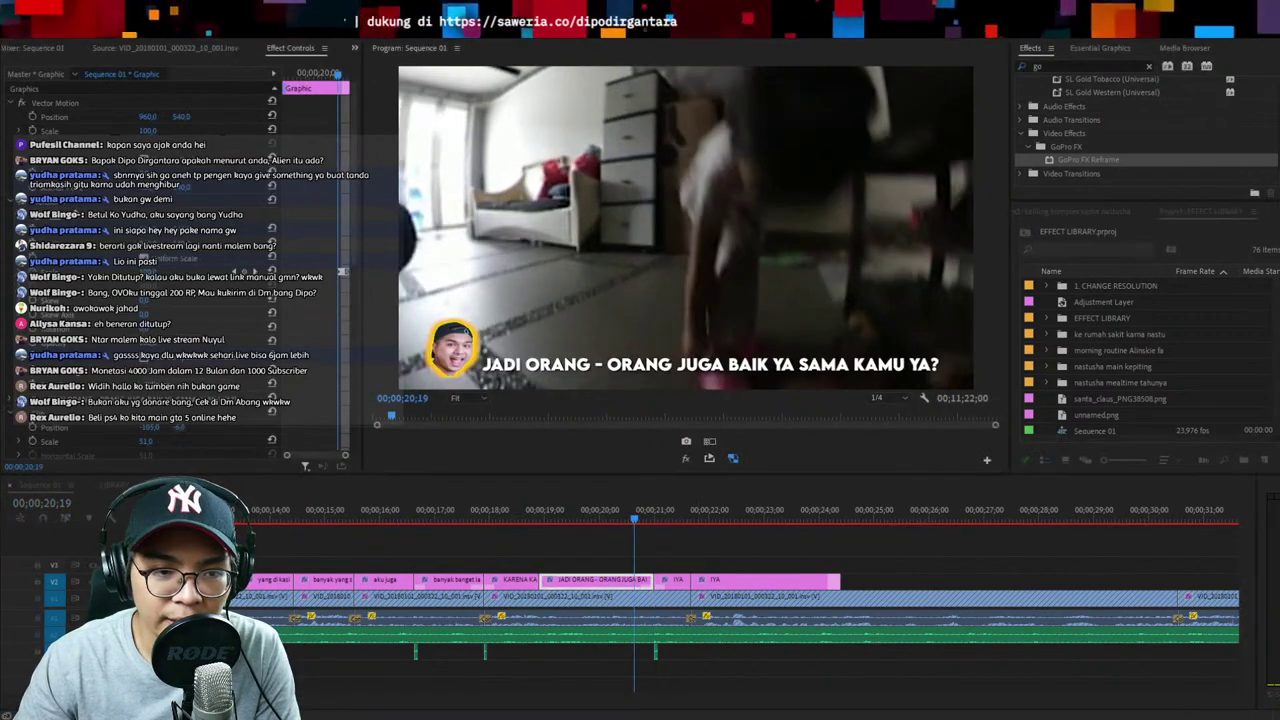
key(space)
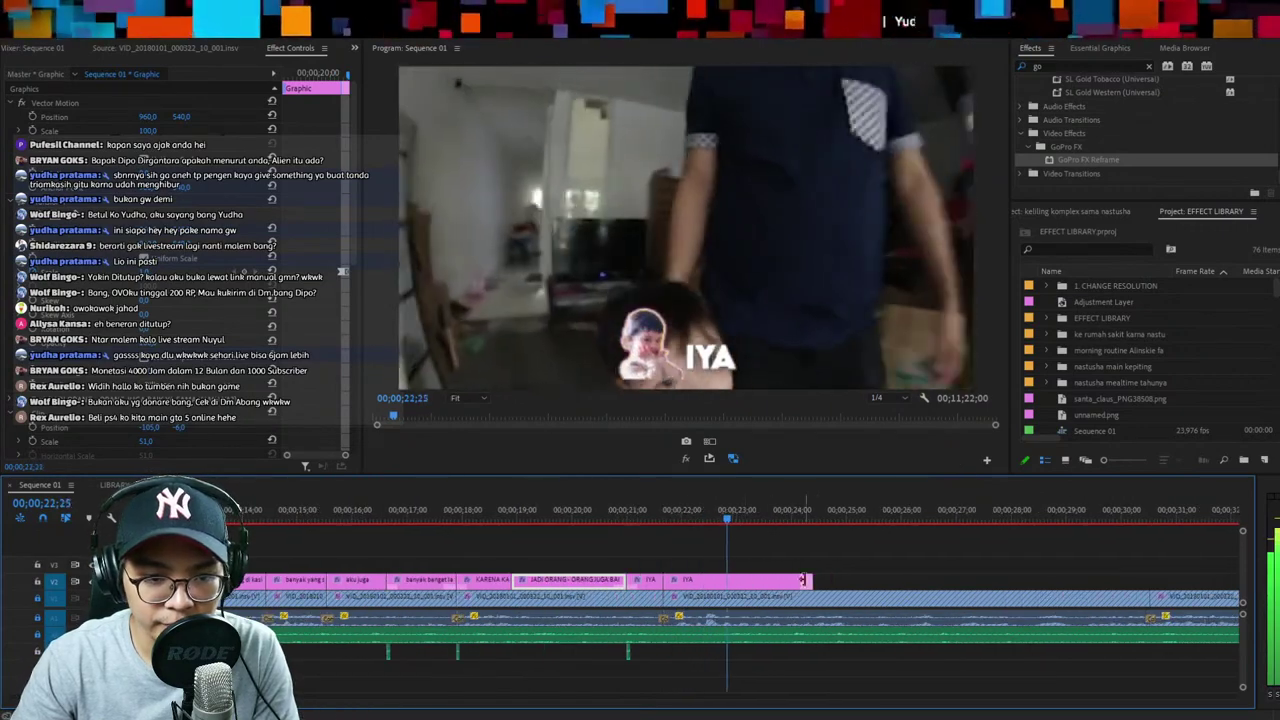
Extend the second "IYA" title to the end of the video clip beneath it and play it from 00;00;21;20
drag(812, 582, 1160, 595)
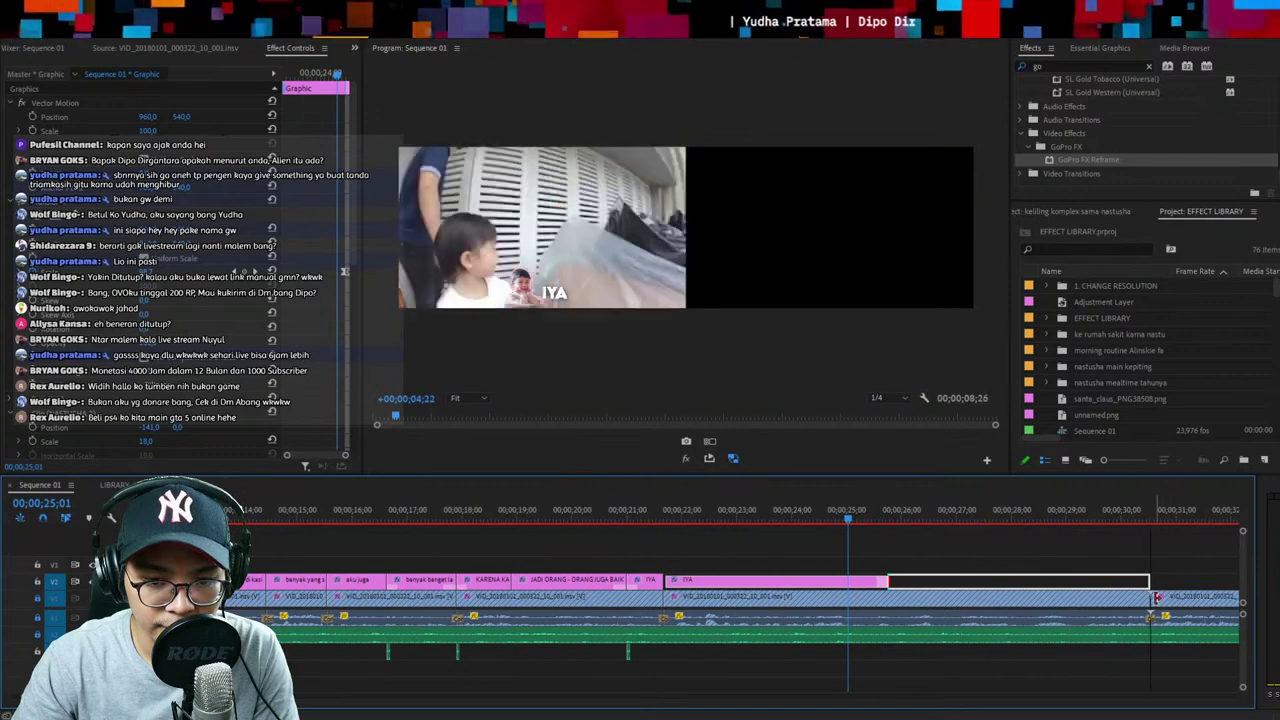
key(Up)
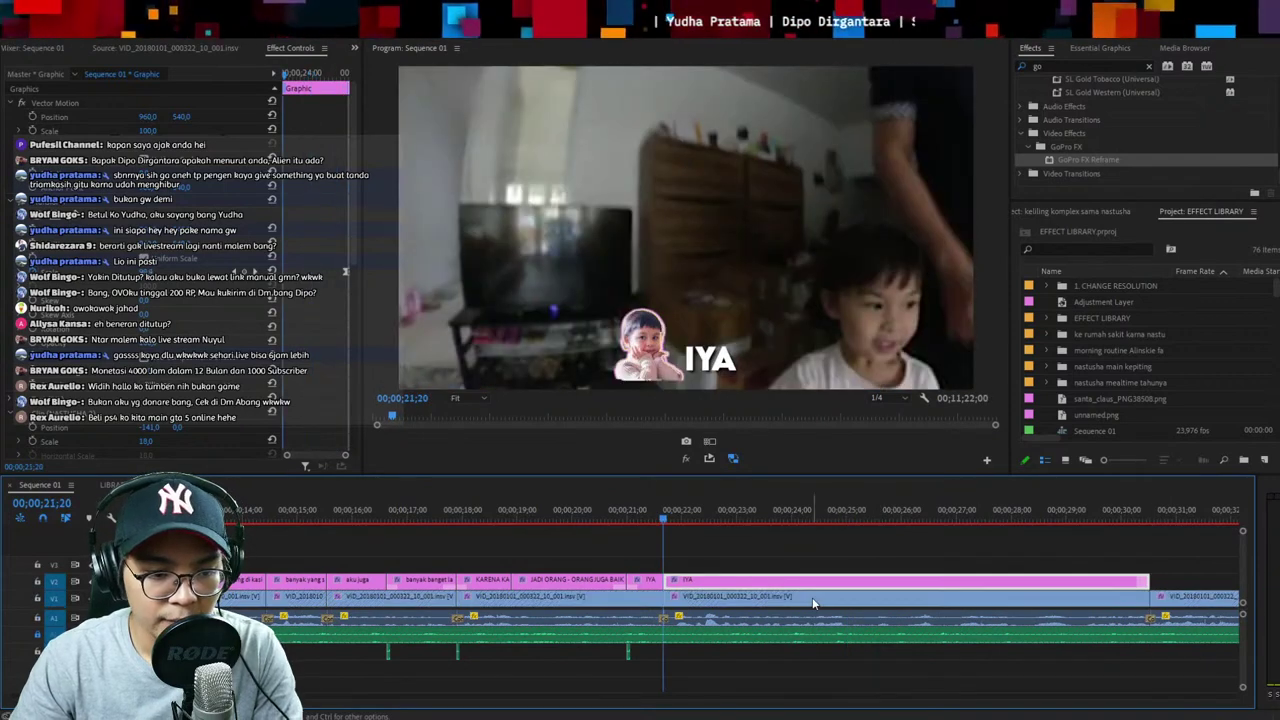
click(813, 600)
key(space)
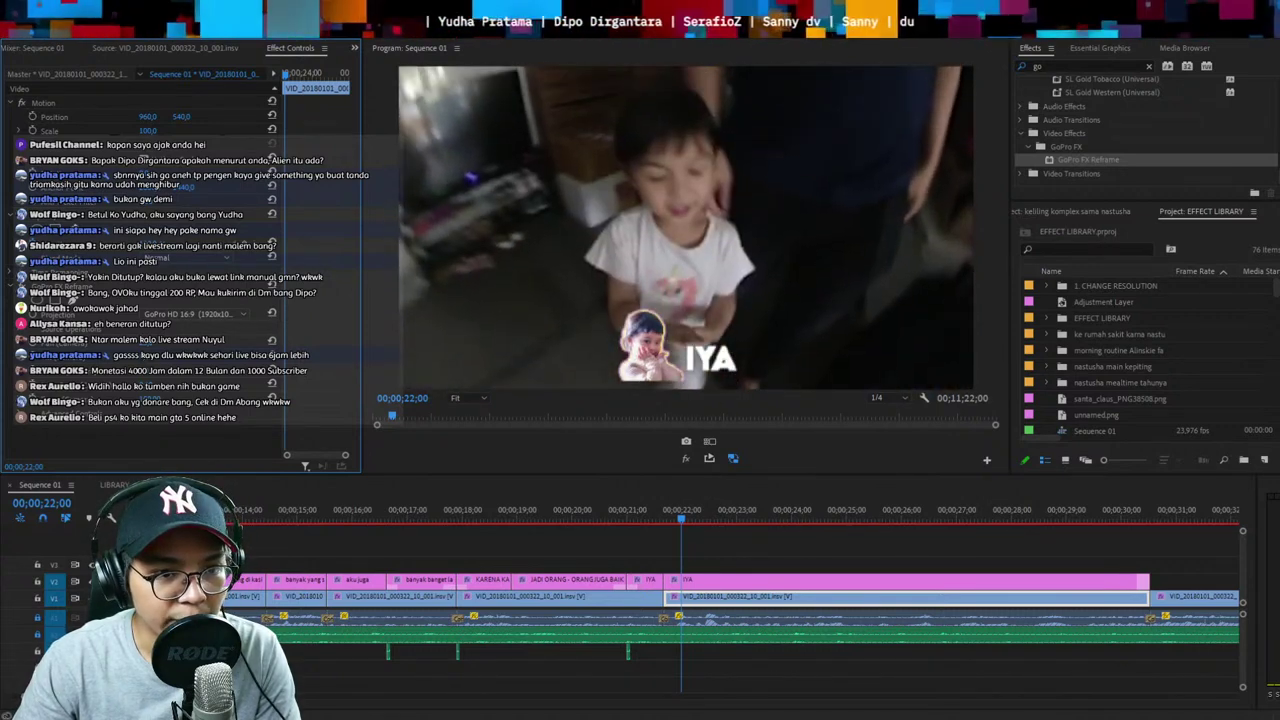
click(796, 550)
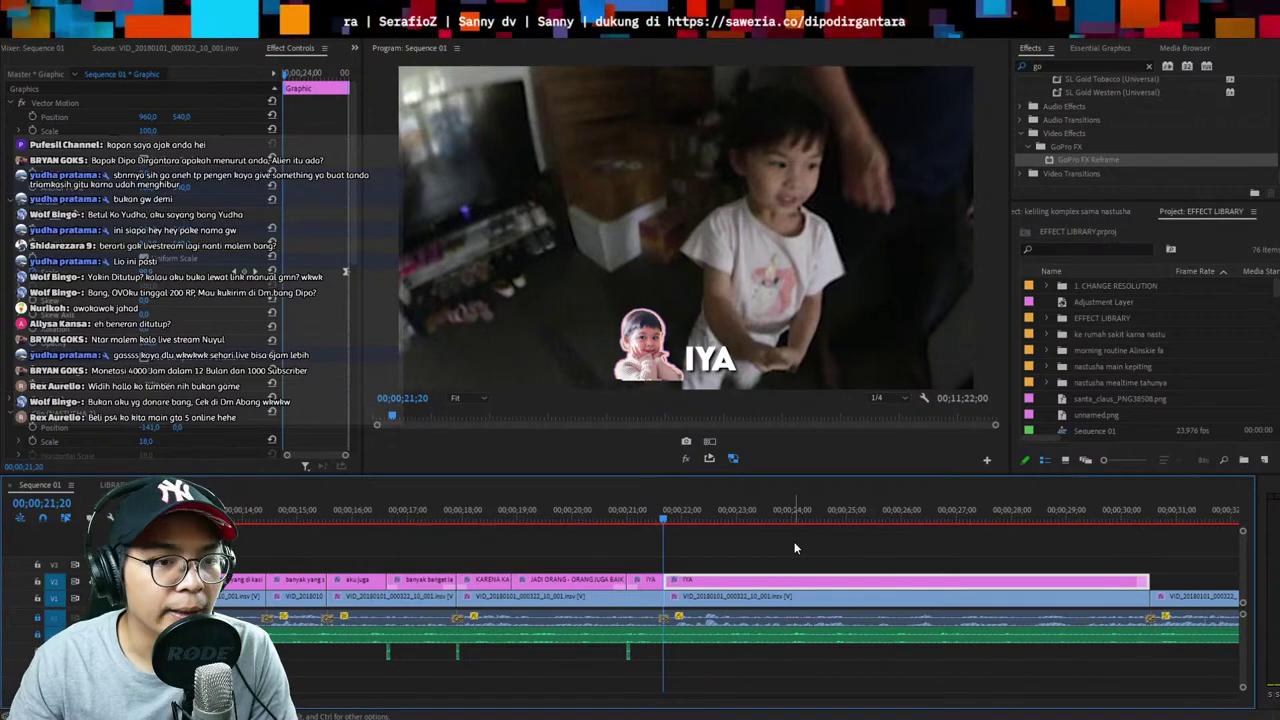
key(space)
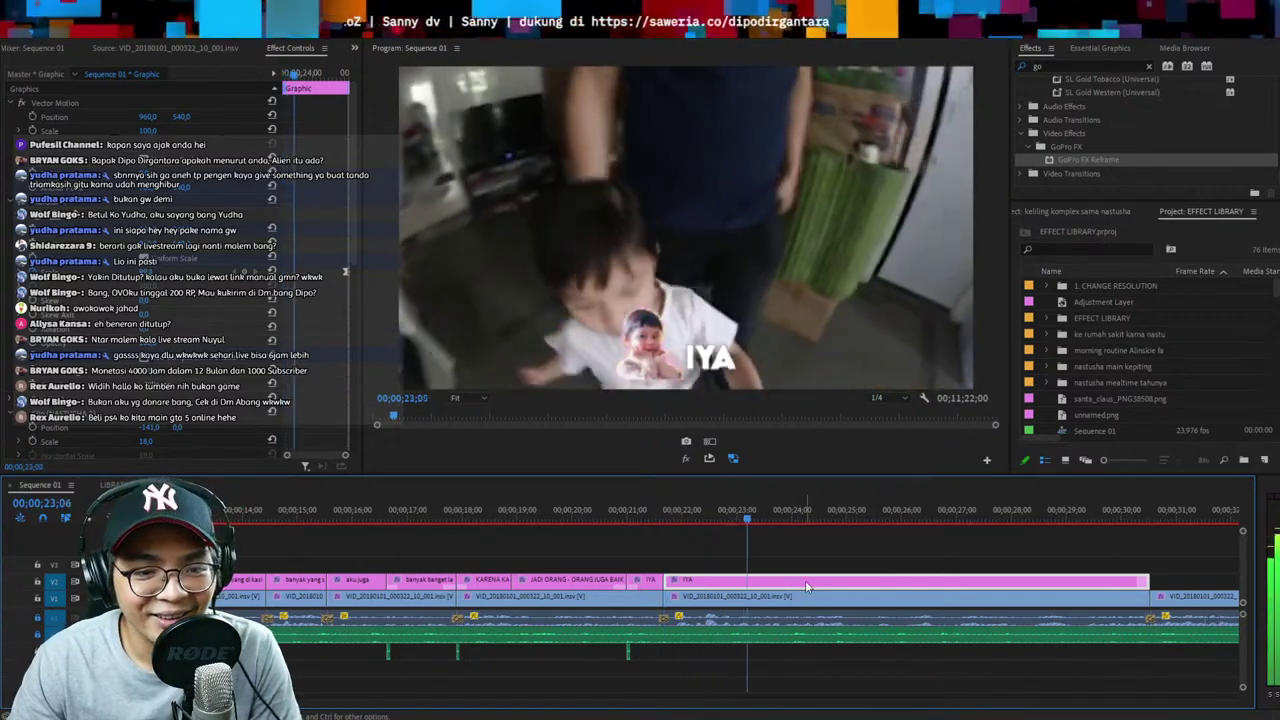
Change the text of the extended "IYA" title to "DAN KITA MAU KELILING KOMPLEK SEKARANG"
click(698, 352)
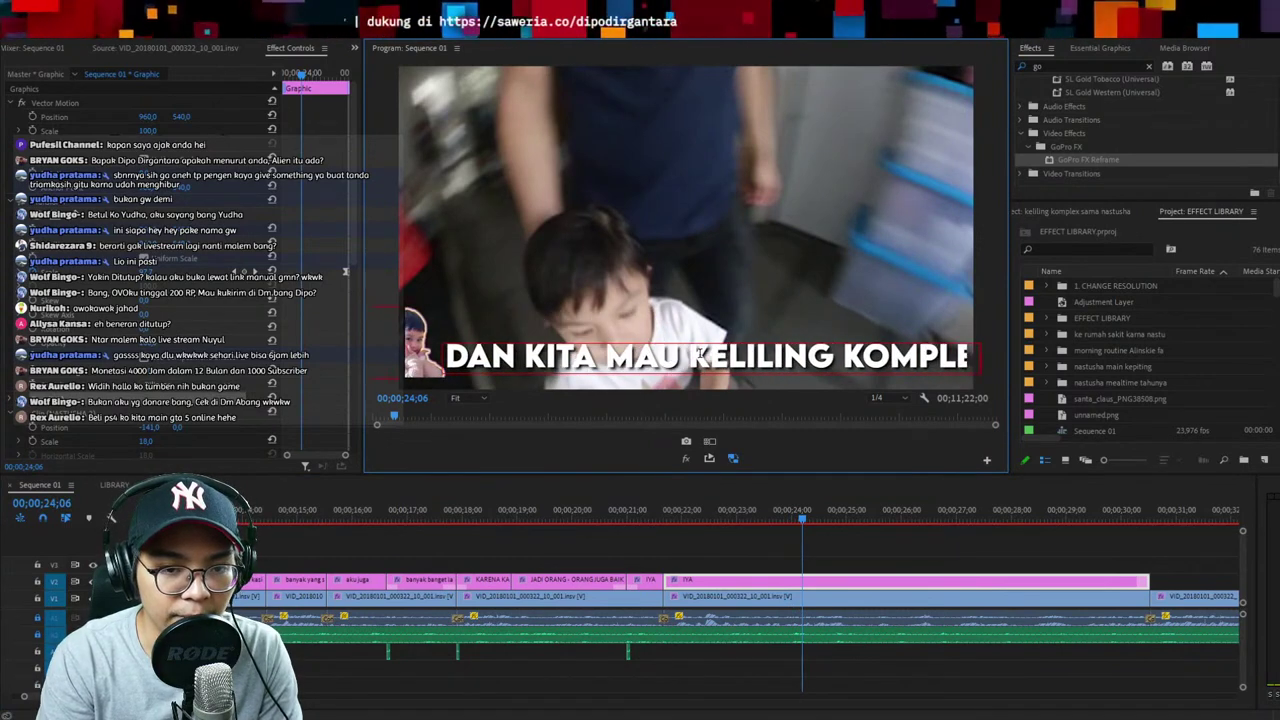
text(SA)
key(Escape)
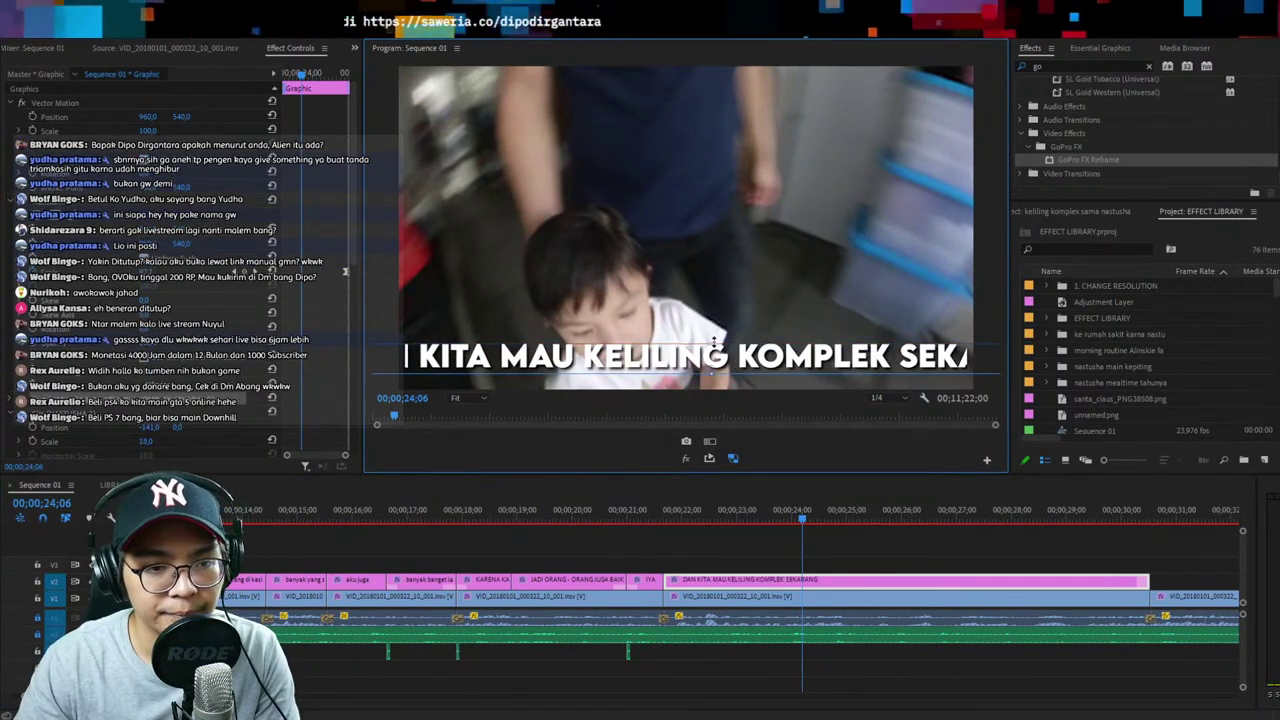
Play the "DAN KITA MAU KELILING KOMPLEK SEKARANG" title and split it at 00;00;24;06 and again shortly after 00;00;25;05
click(661, 517)
key(space)
click(794, 552)
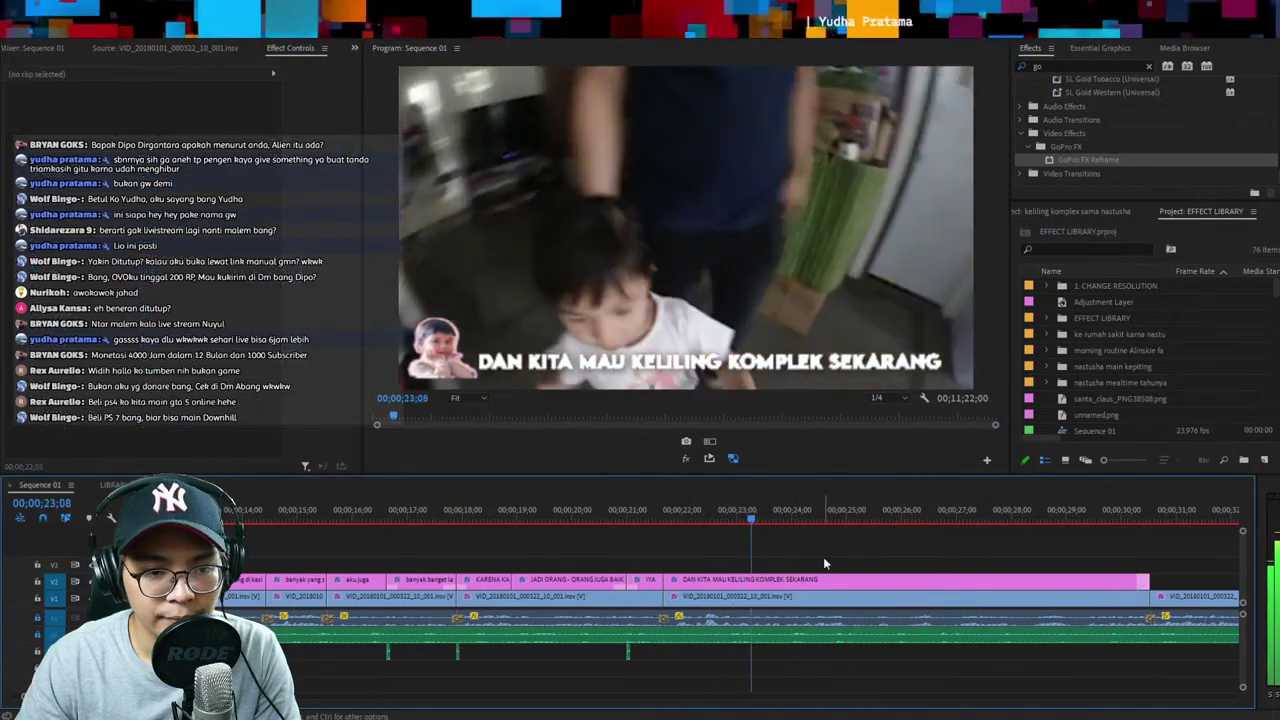
key(ctrl+k)
click(883, 580)
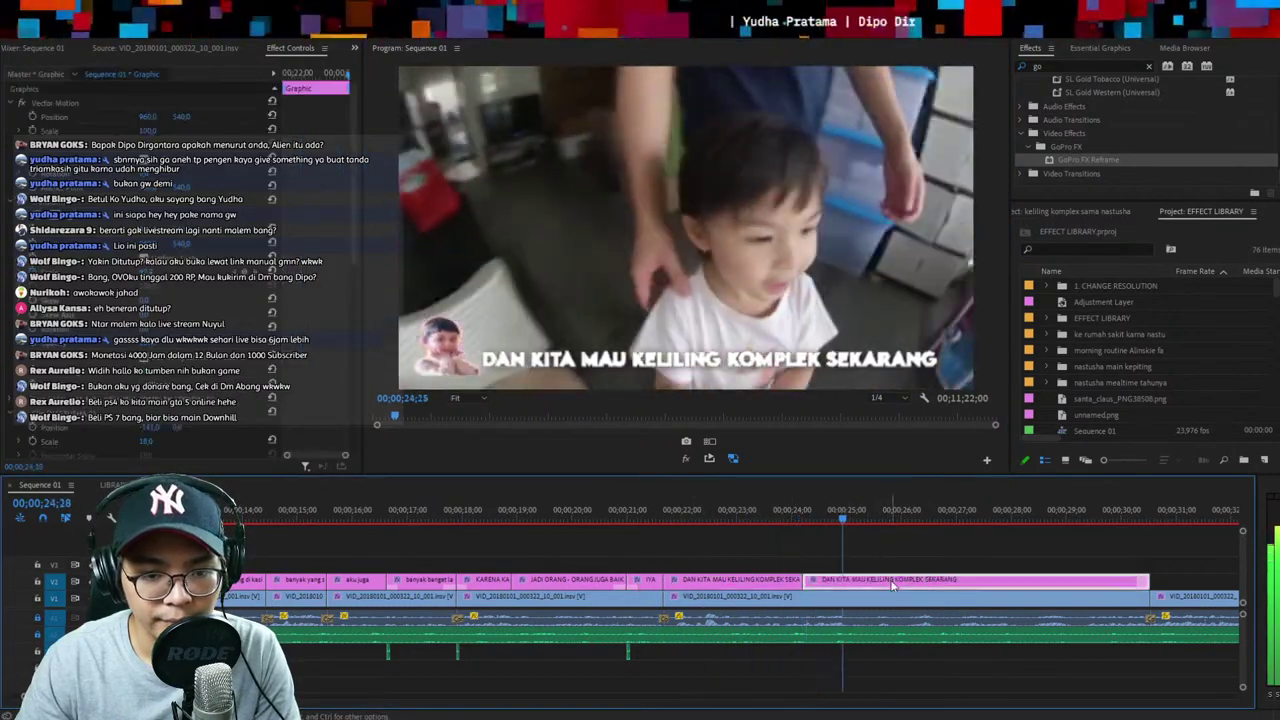
click(850, 510)
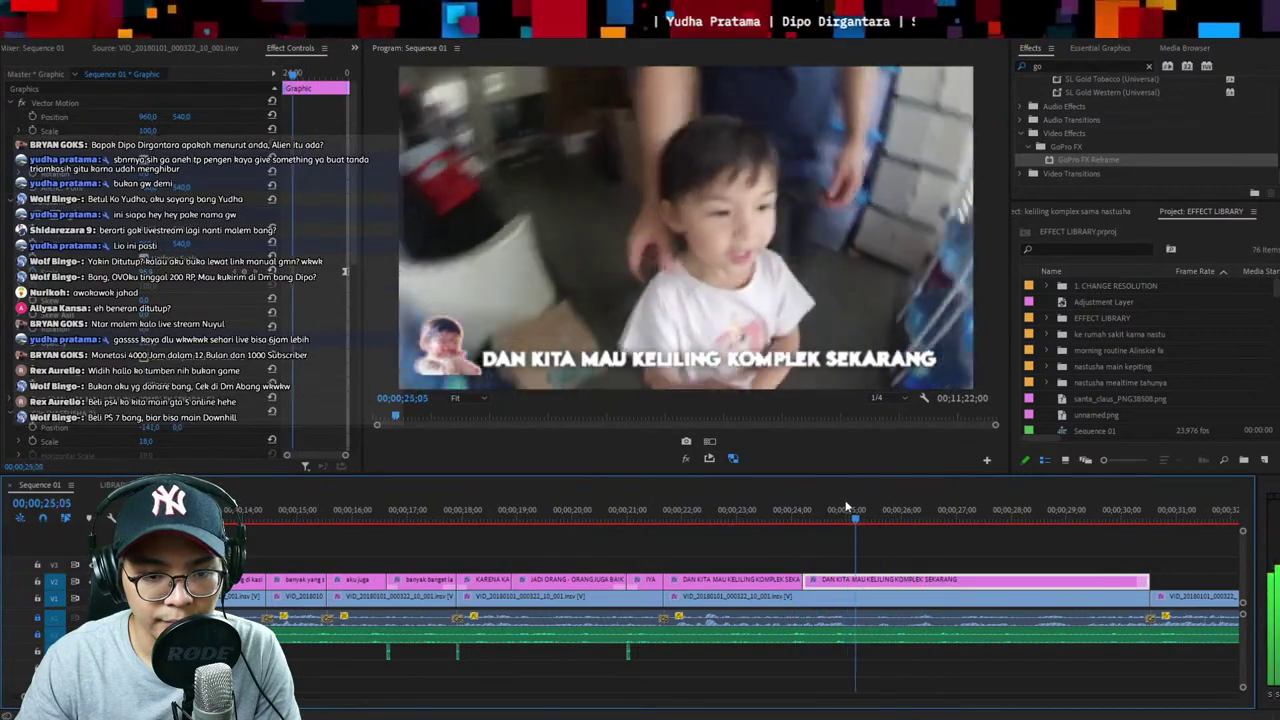
key(ctrl+k)
key(Up)
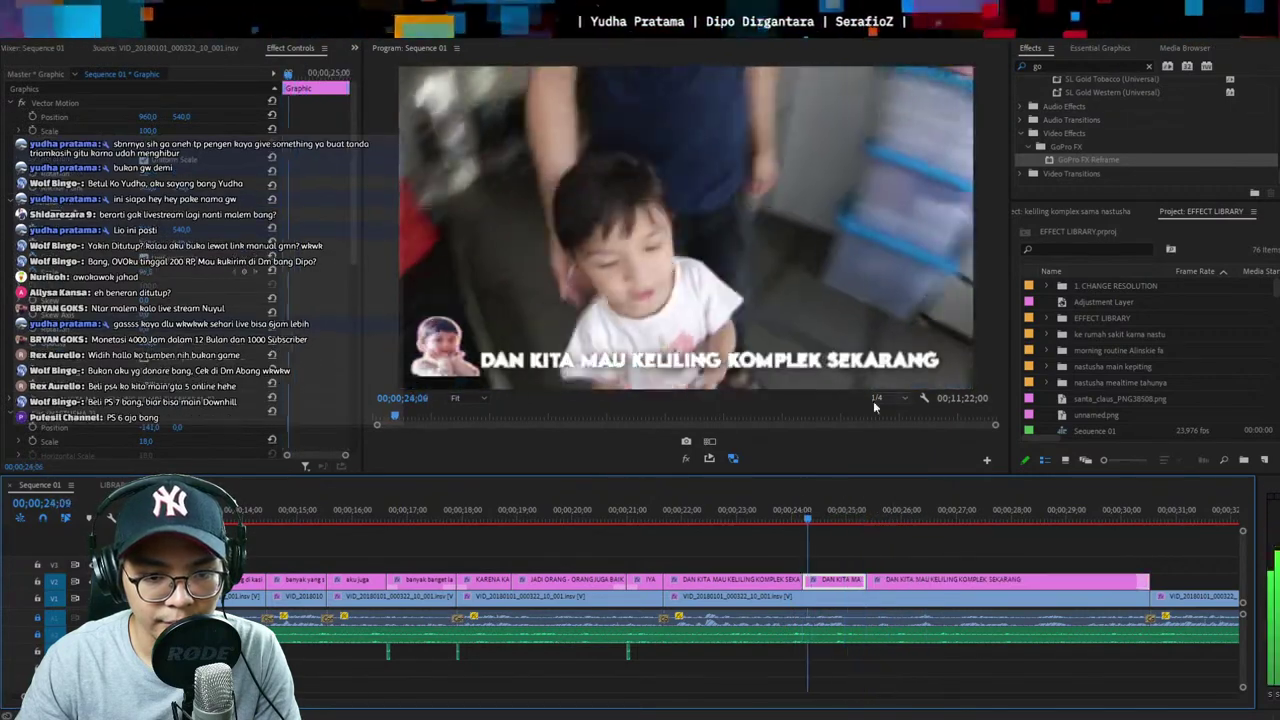
Change the text of the middle "DAN KITA MAU KELILING KOMPLEK SEKARANG" piece to "MAU CARI..." and play on into the last piece
key(space)
click(887, 363)
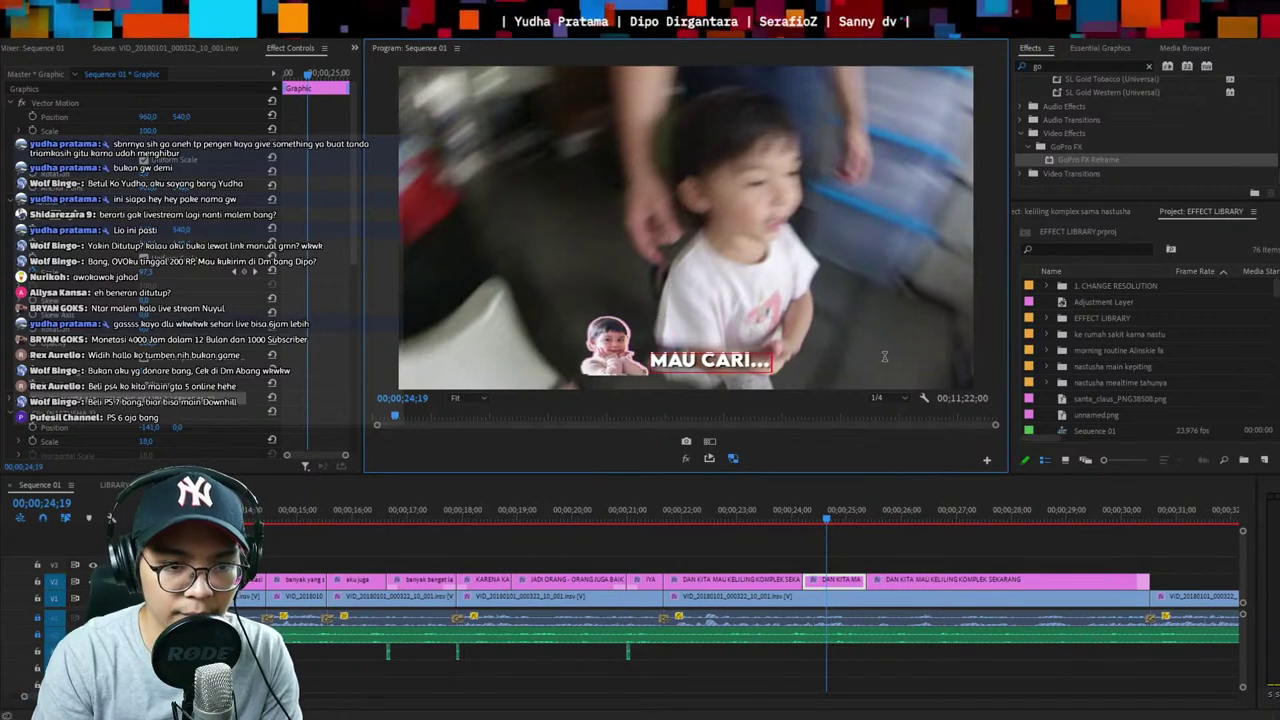
key(space)
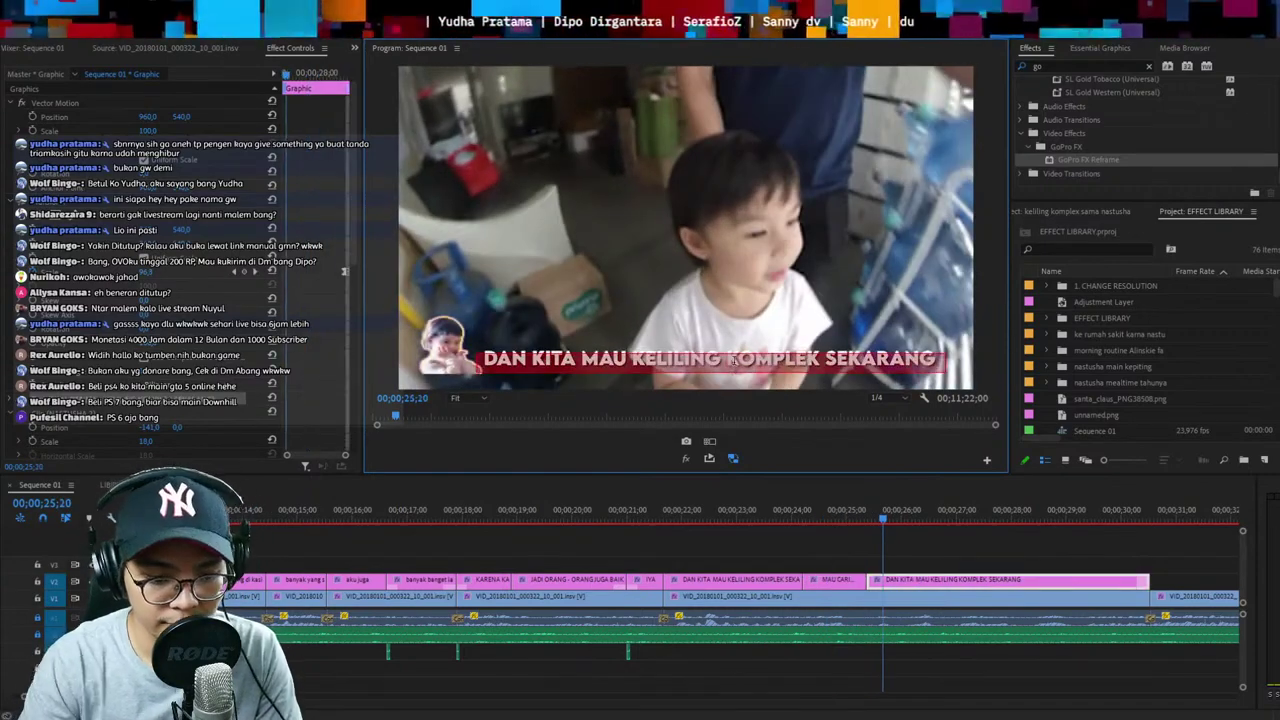
Change the text of the last piece to "UNCLE WED" and split it at about 00;00;26;00
key(Escape)
key(space)
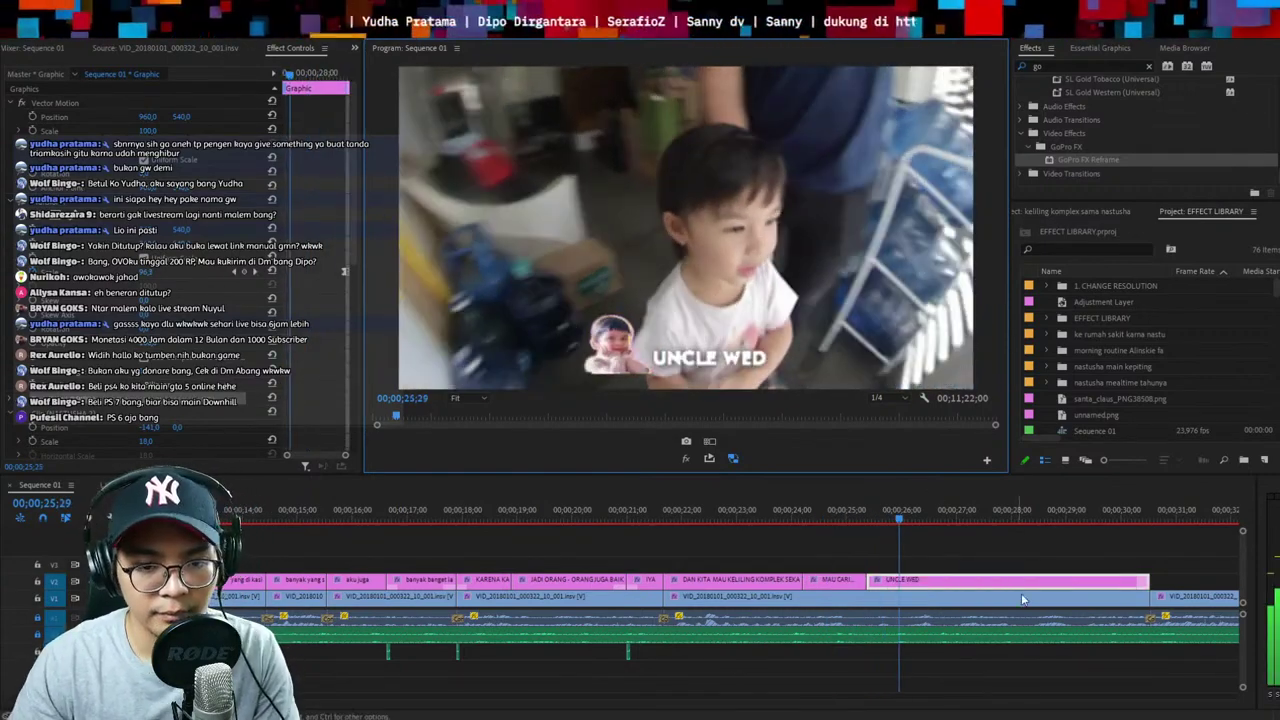
key(ctrl+k)
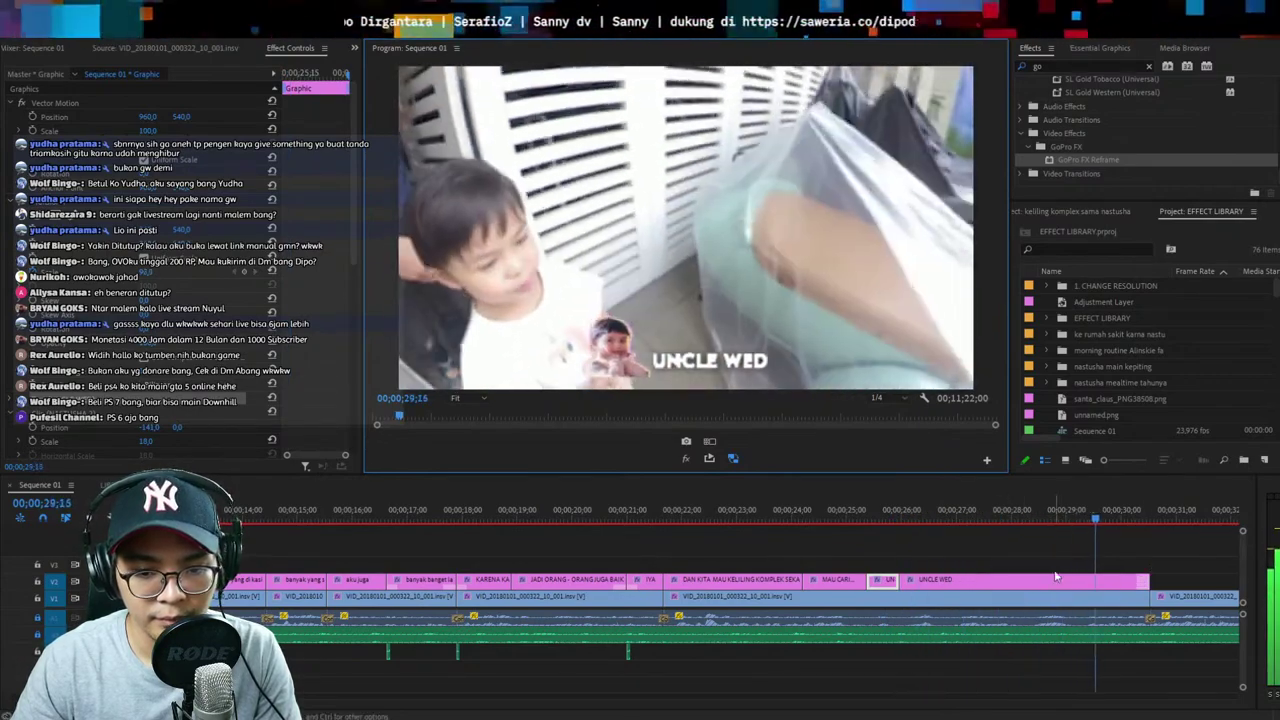
Play the untitled footage from about 00;00;43;10 to check what follows the titles
scroll(901, 512, down, 5)
click(866, 514)
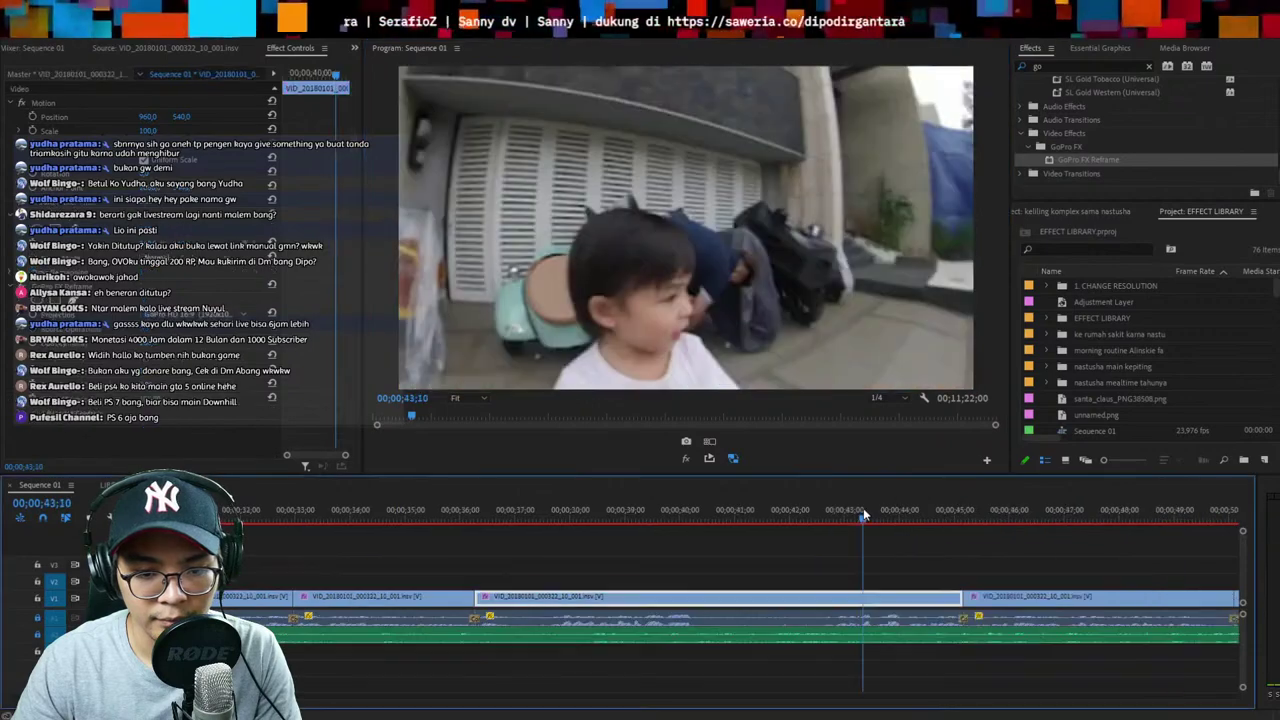
key(space)
key(minus)
key(minus)
key(minus)
key(equal)
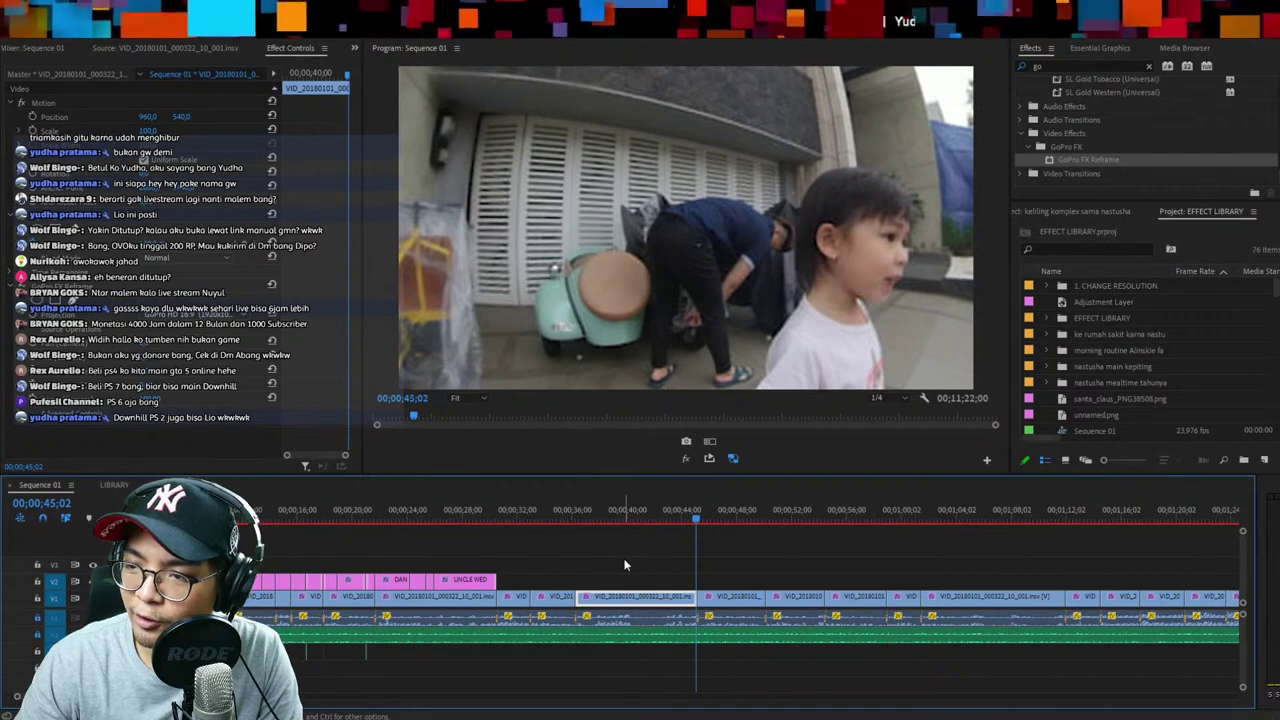
Play the end of the second "UNCLE WED" title near 00;00;30;13 and save the project
click(495, 510)
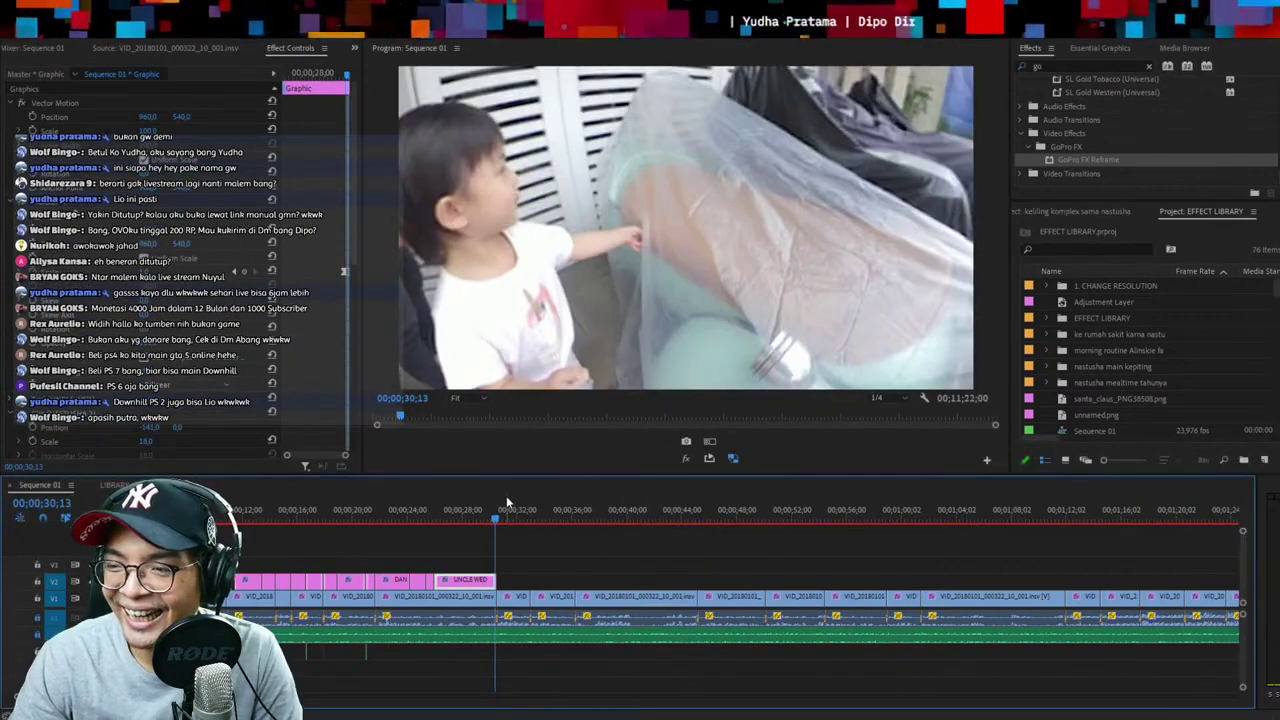
key(=)
key(ctrl+s)
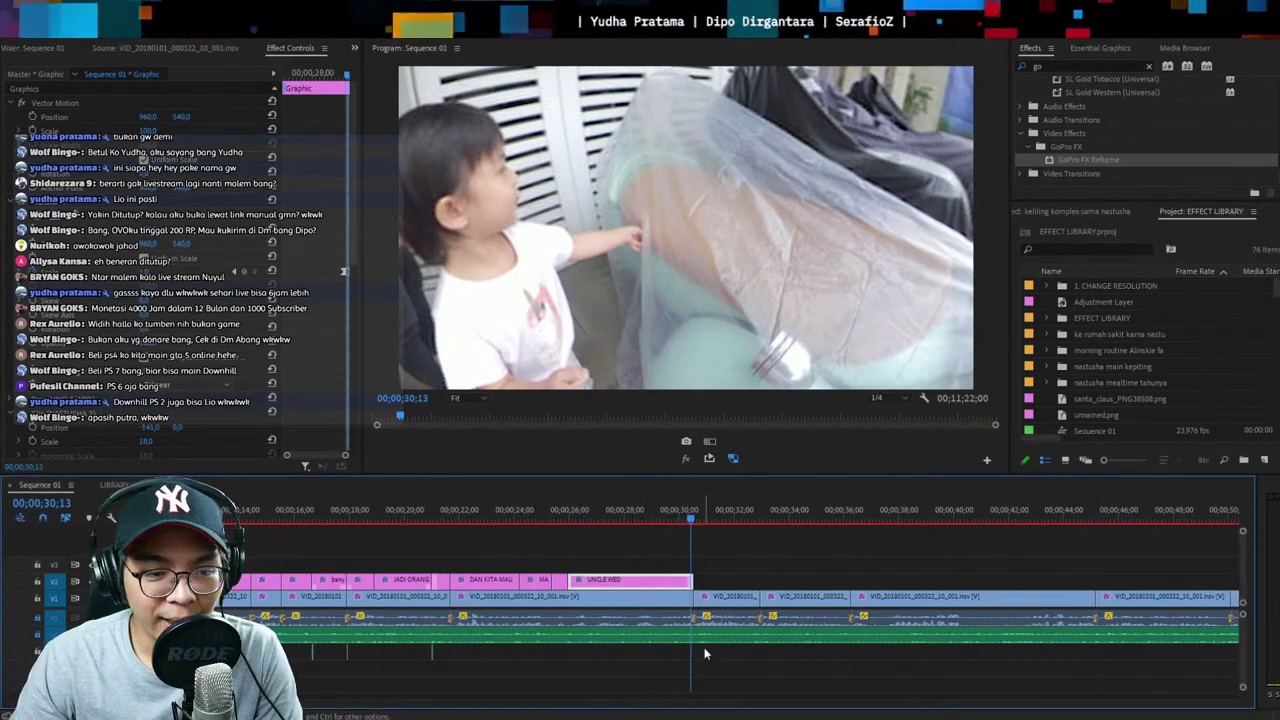
key(=)
drag(632, 517, 670, 520)
key(space)
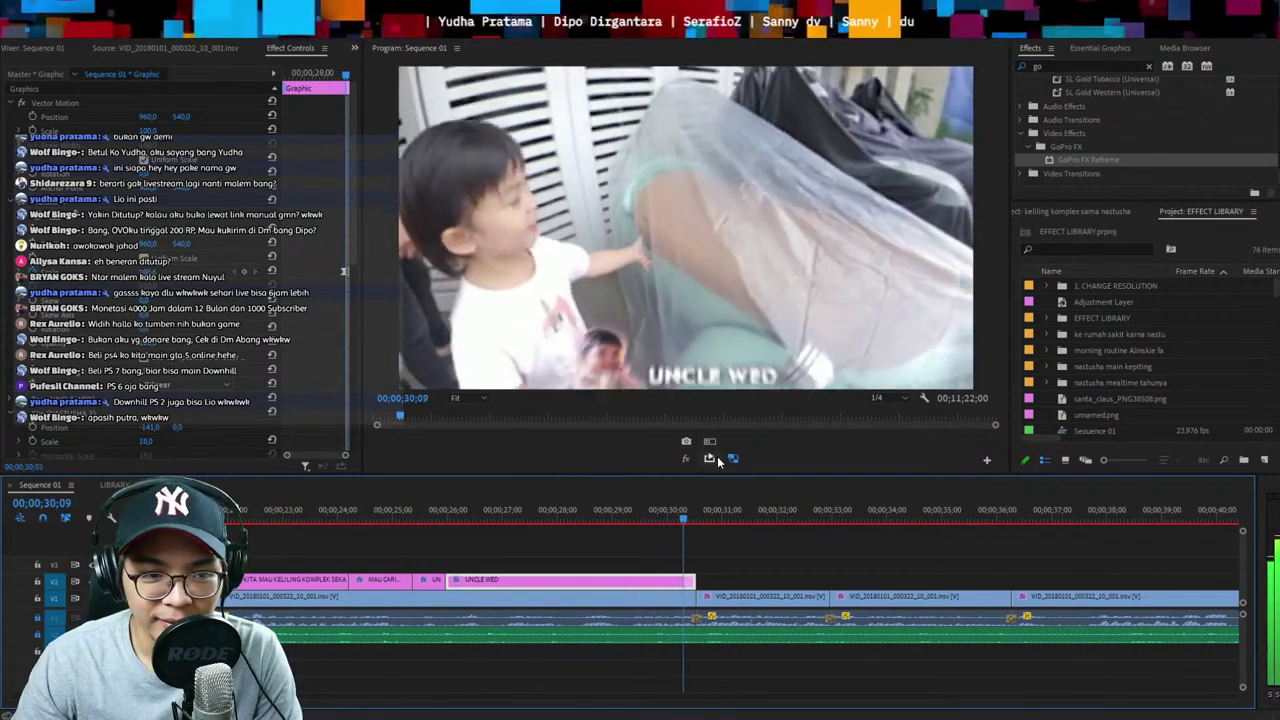
key(j)
key(j)
key(j)
key(ctrl+s)
Replay the second "UNCLE WED" title's last second and play across the split between both "UNCLE WED" pieces
click(663, 514)
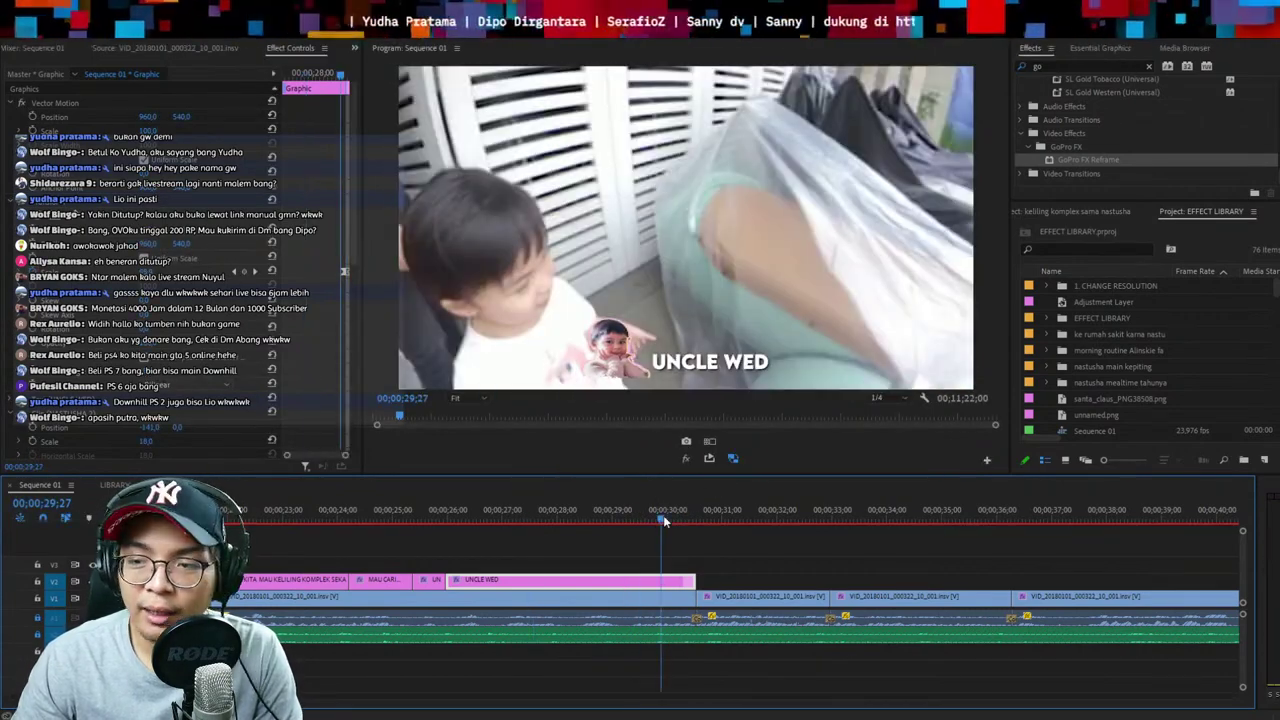
key(space)
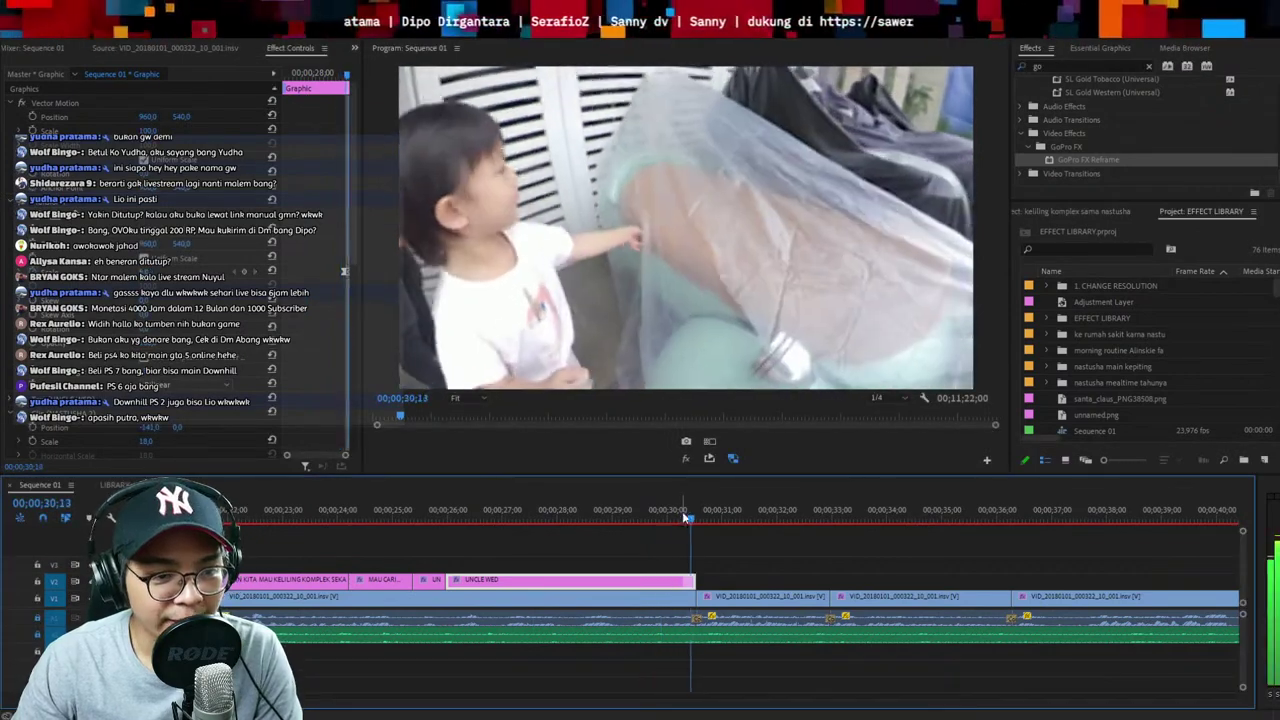
click(642, 518)
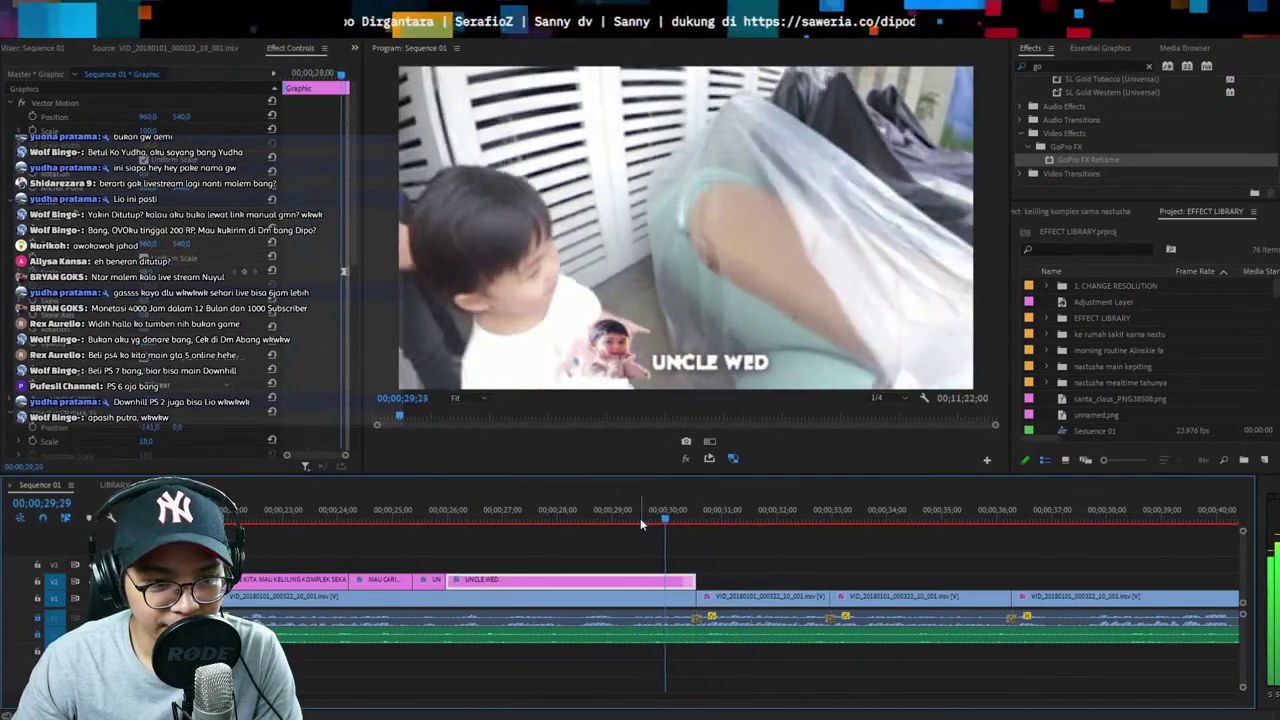
click(478, 506)
click(433, 510)
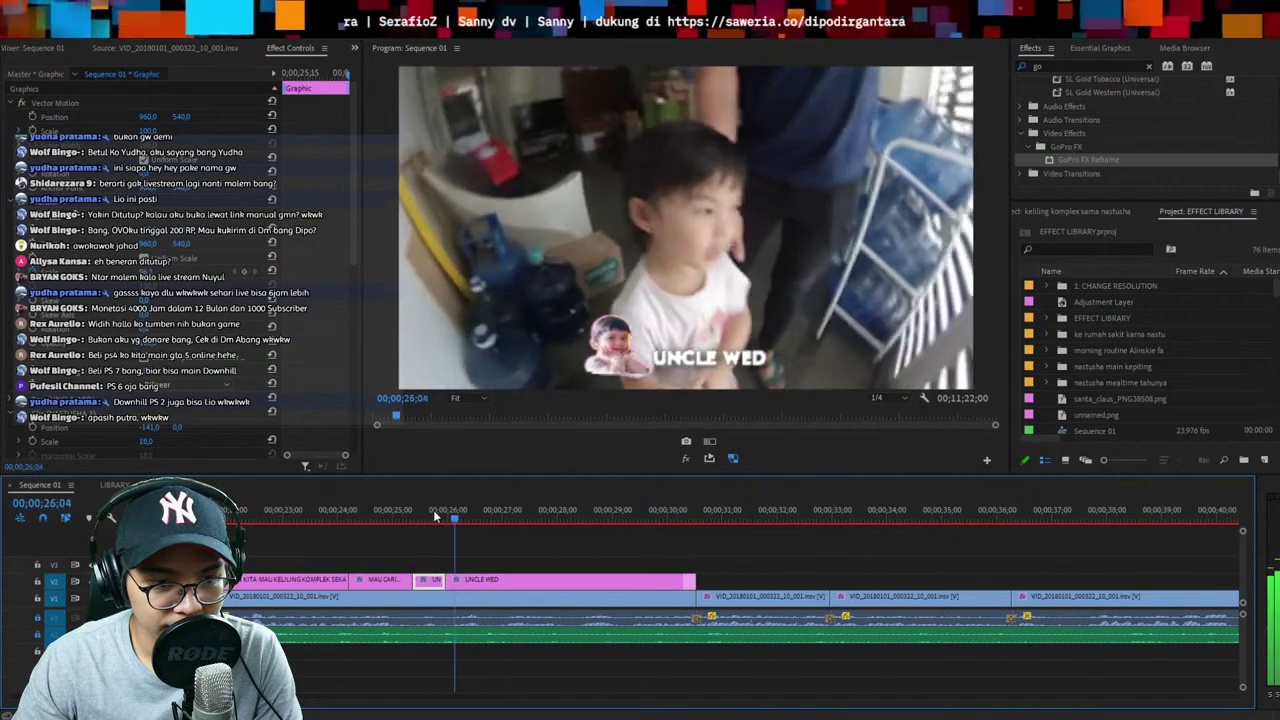
Replay the first "UNCLE WED" title from its start near 00;00;25;15 up to the split
click(360, 512)
key(equal)
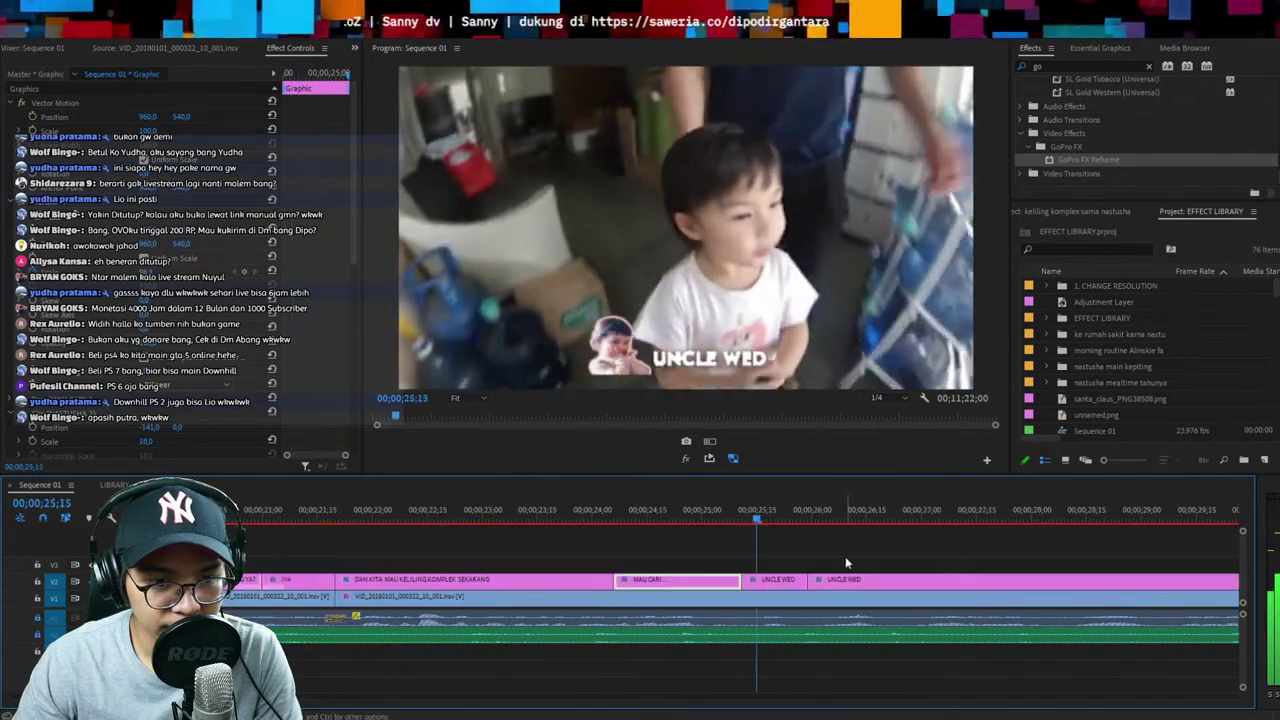
scroll(845, 560, down, 1)
key(space)
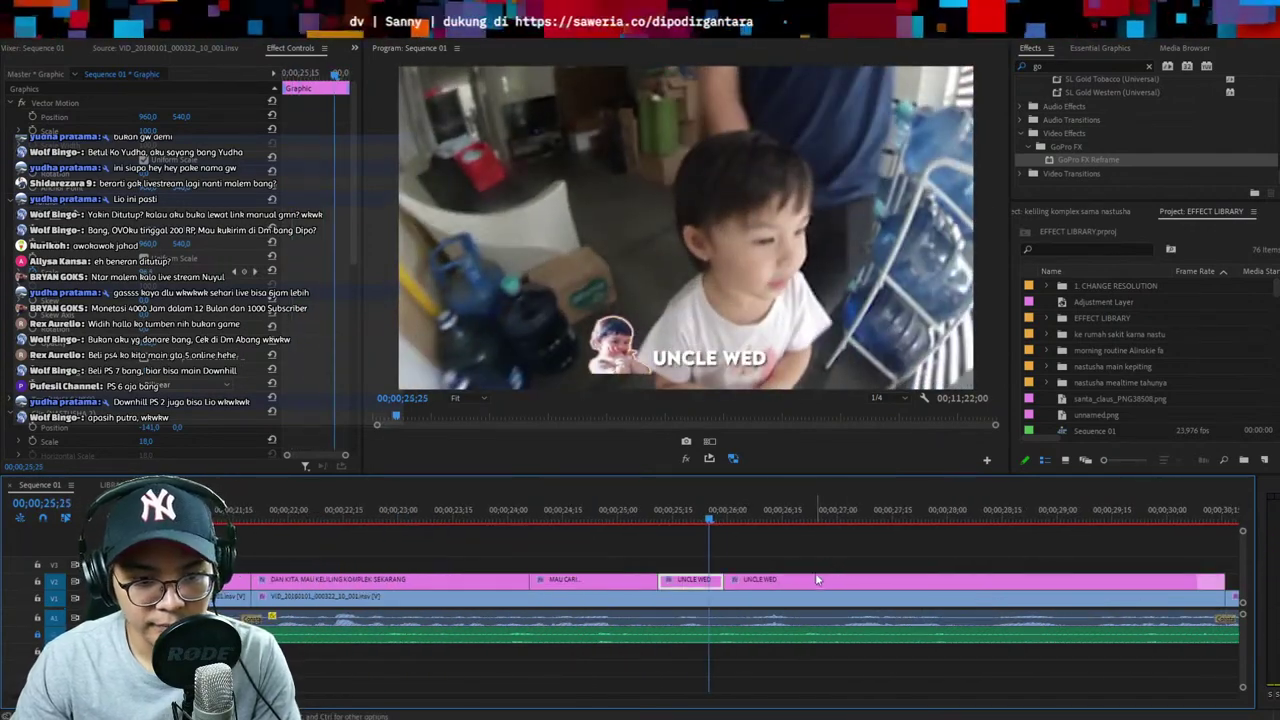
Split the footage at 00;00;25;29 and remove that section together with the second "UNCLE WED" title, closing the gap
key(Down)
click(777, 604)
key(ctrl+k)
key(minus)
click(837, 560)
key(c)
key(v)
drag(807, 549, 790, 604)
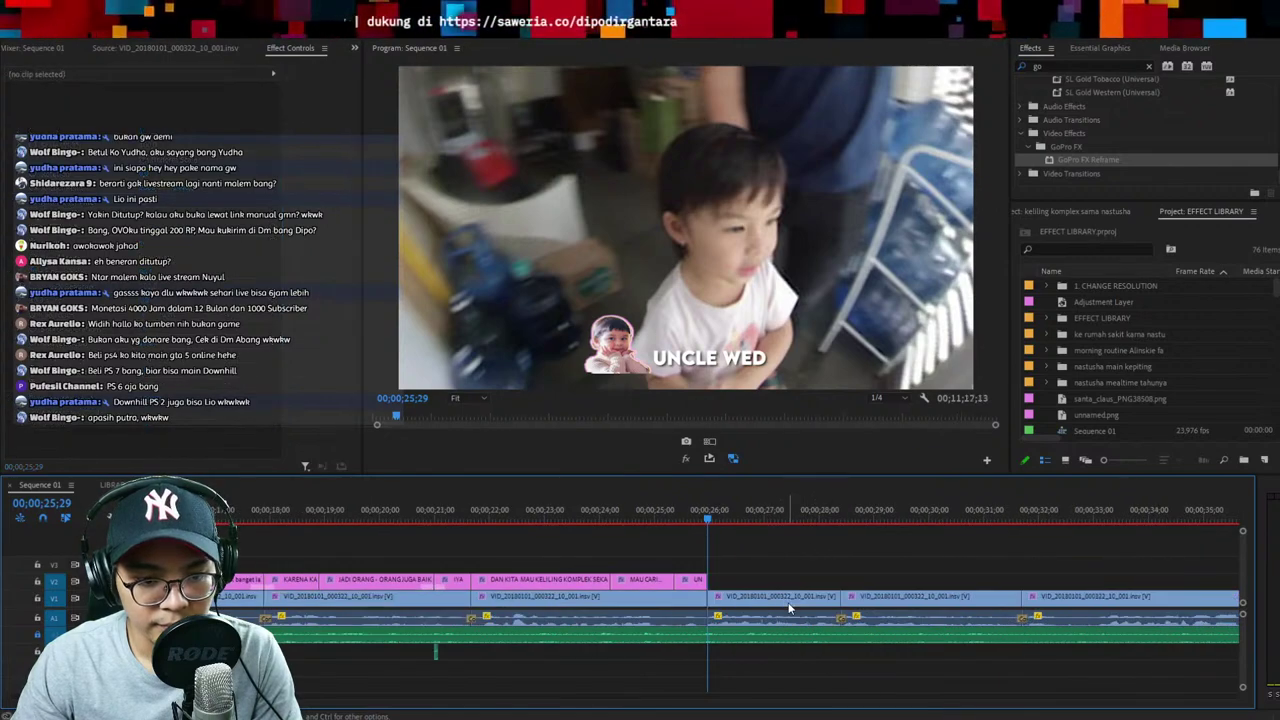
key(shift+Delete)
Play across the new cut after the remaining "UNCLE WED" title to about 00;00;27;23
key(equal)
key(space)
drag(631, 537, 873, 624)
key(minus)
click(777, 561)
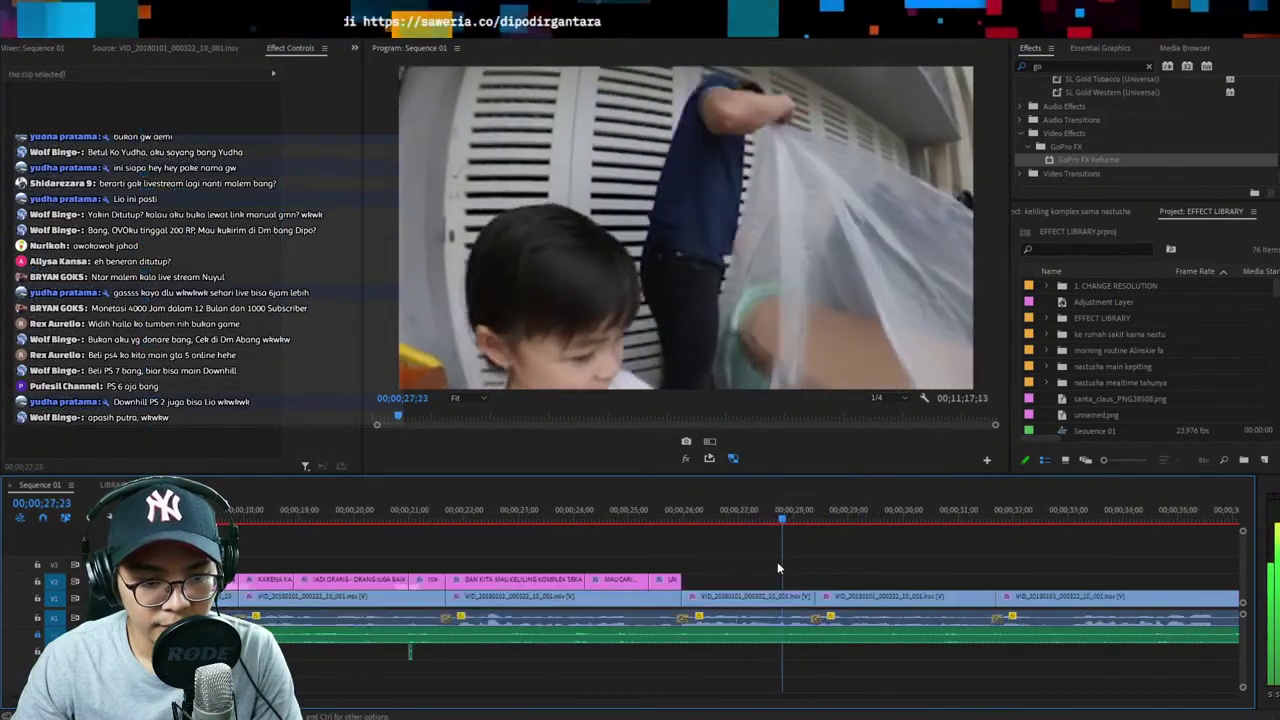
Lock the footage track, paste the library's "INSERT TEXT" title with face picture at 00;00;25;29, unlink it from its sound and open its text
click(706, 513)
key(Up)
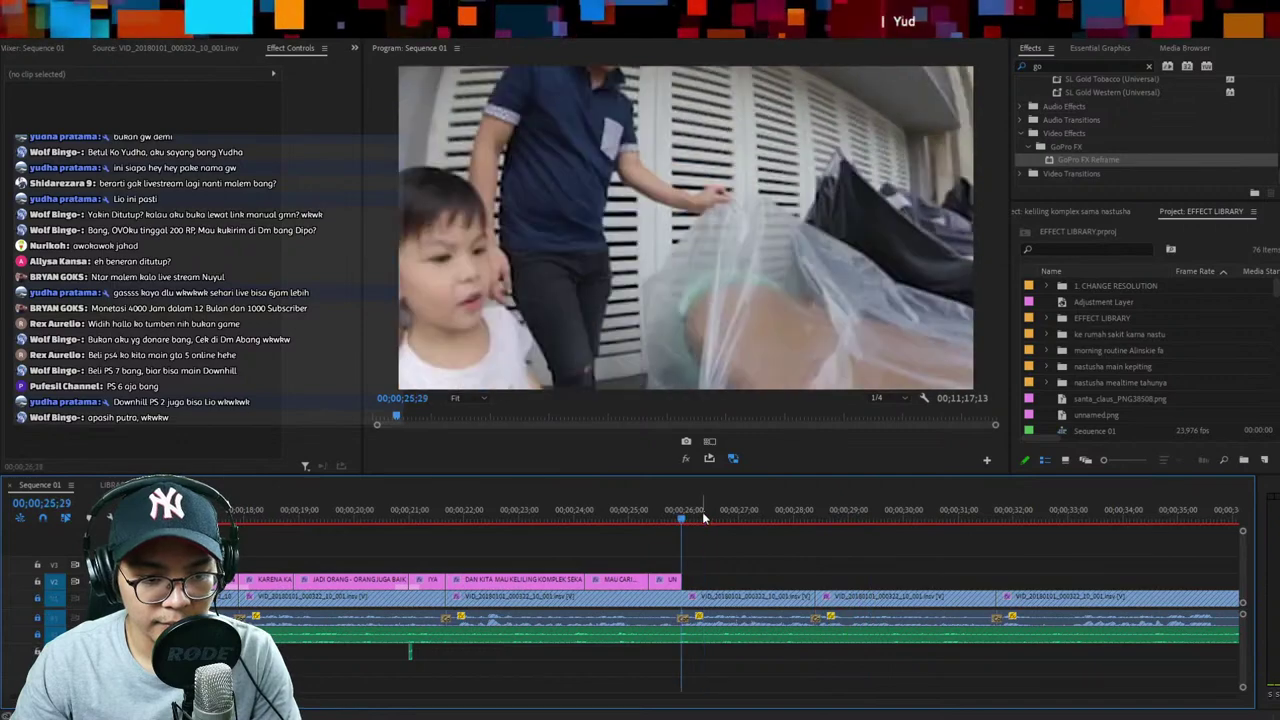
key(space)
key(Up)
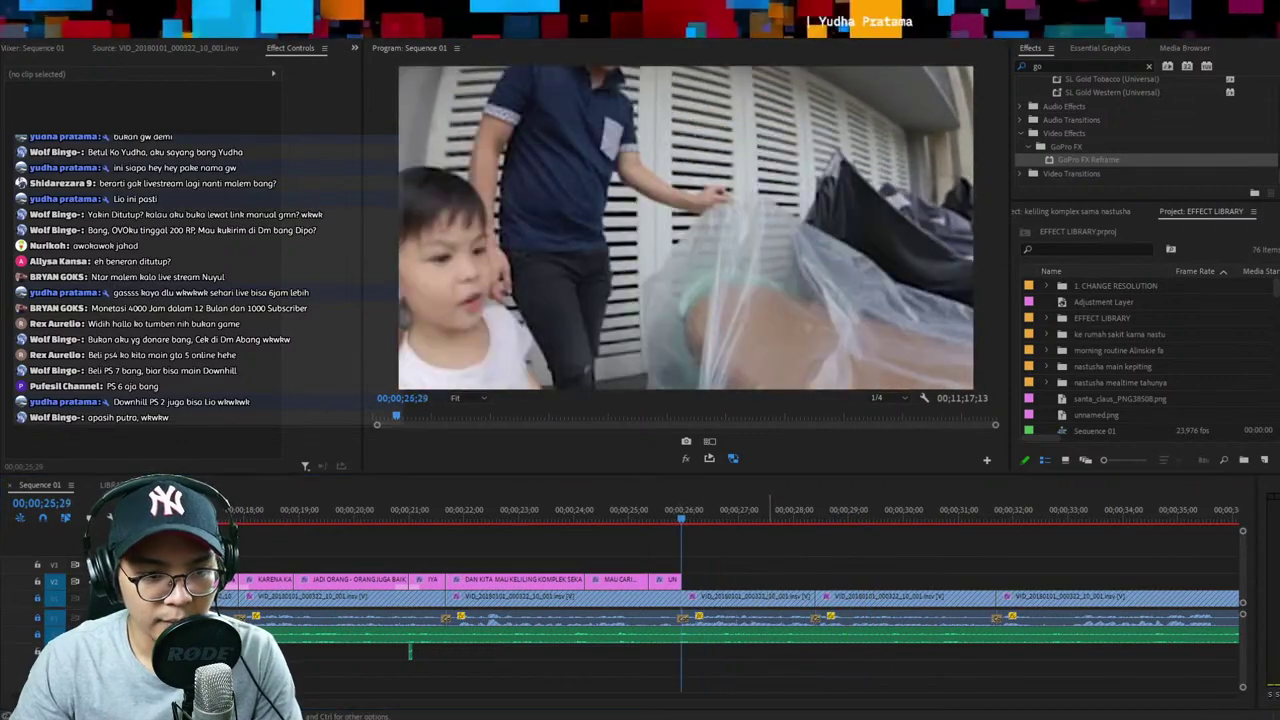
key(ctrl+v)
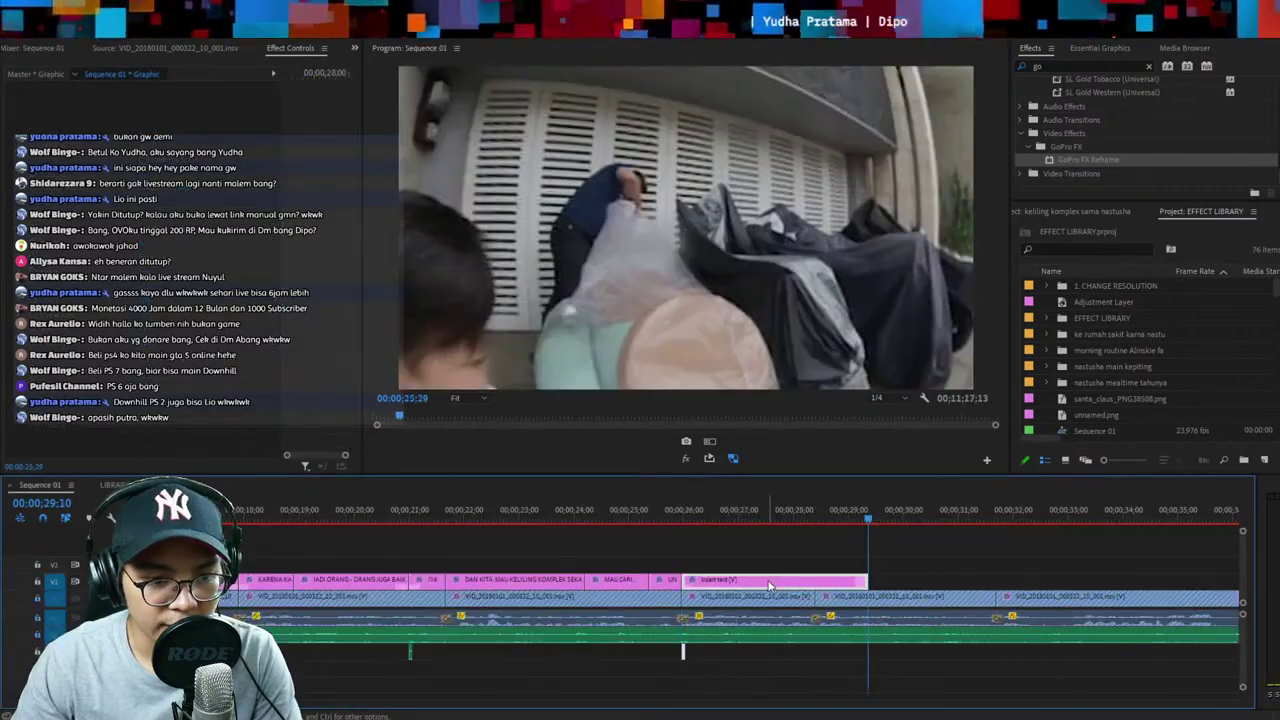
key(ctrl+l)
click(822, 512)
double_click(748, 360)
drag(732, 544, 700, 660)
key(Delete)
click(713, 659)
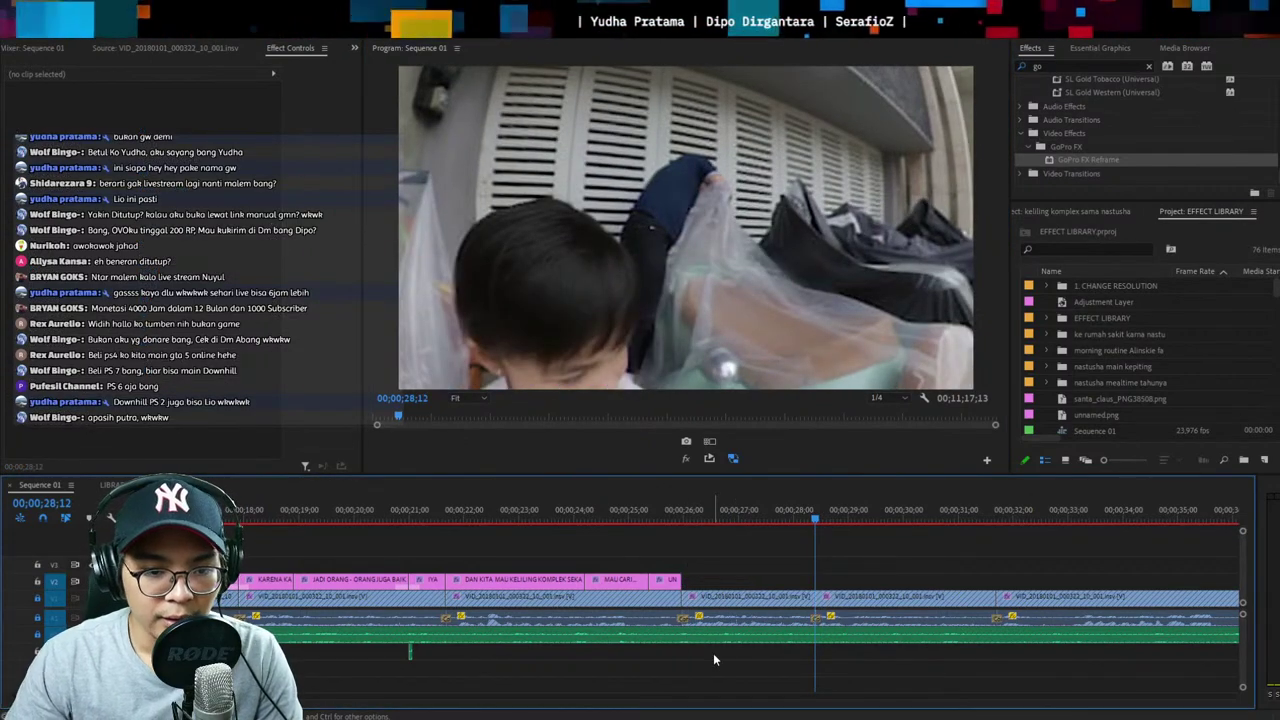
key(Up)
key(shift+3)
key(shift+3)
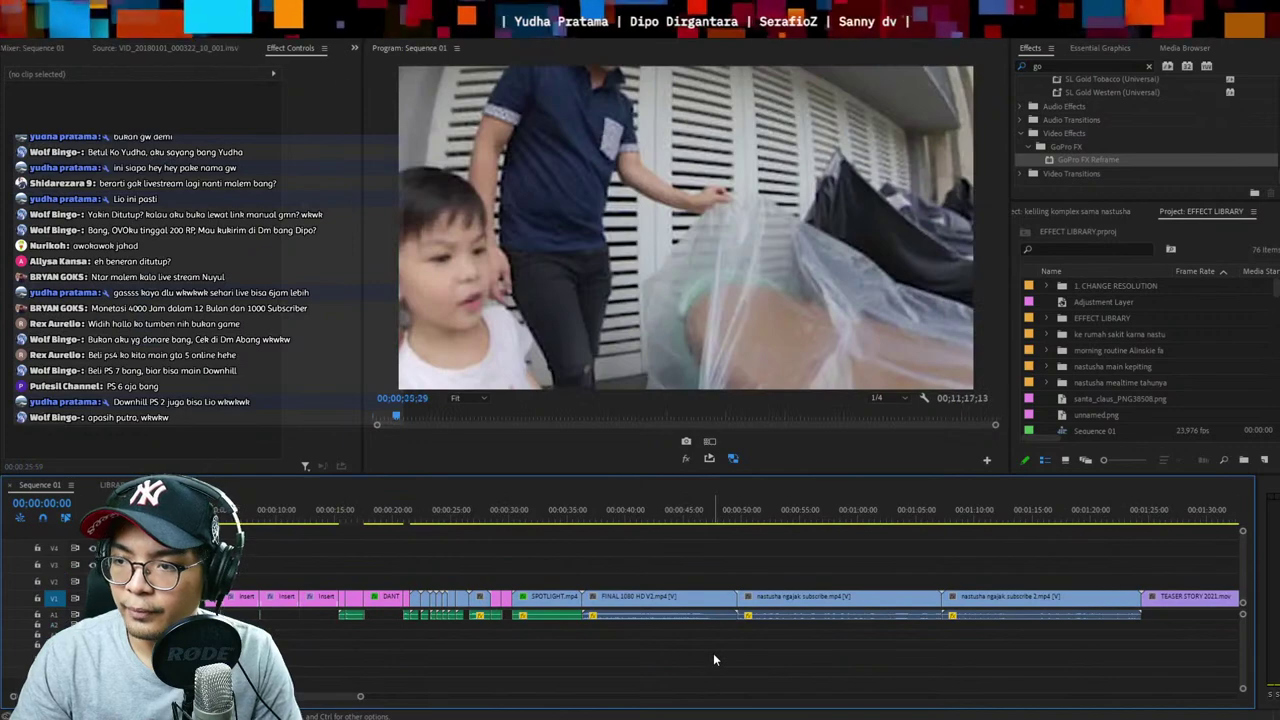
key(ctrl+z)
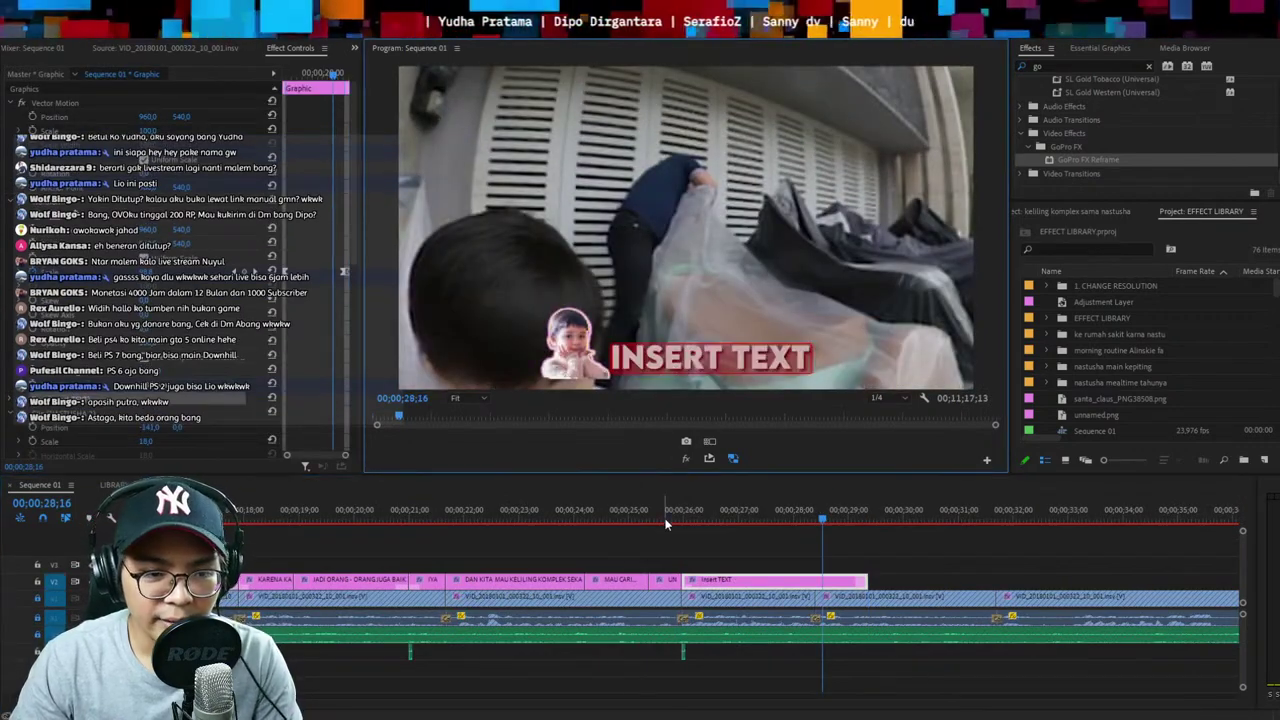
Save the project and review the dialogue from about 00;00;25;12 into the "INSERT TEXT" title
key(Escape)
key(ctrl+s)
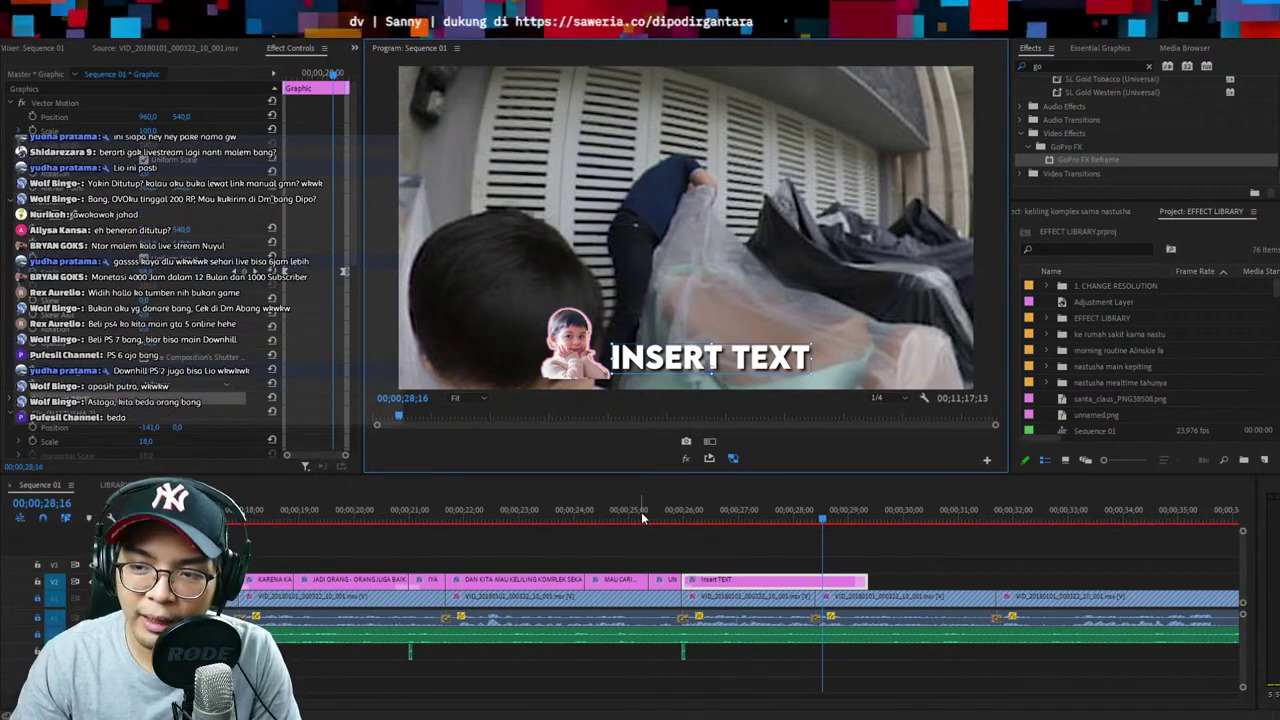
click(641, 512)
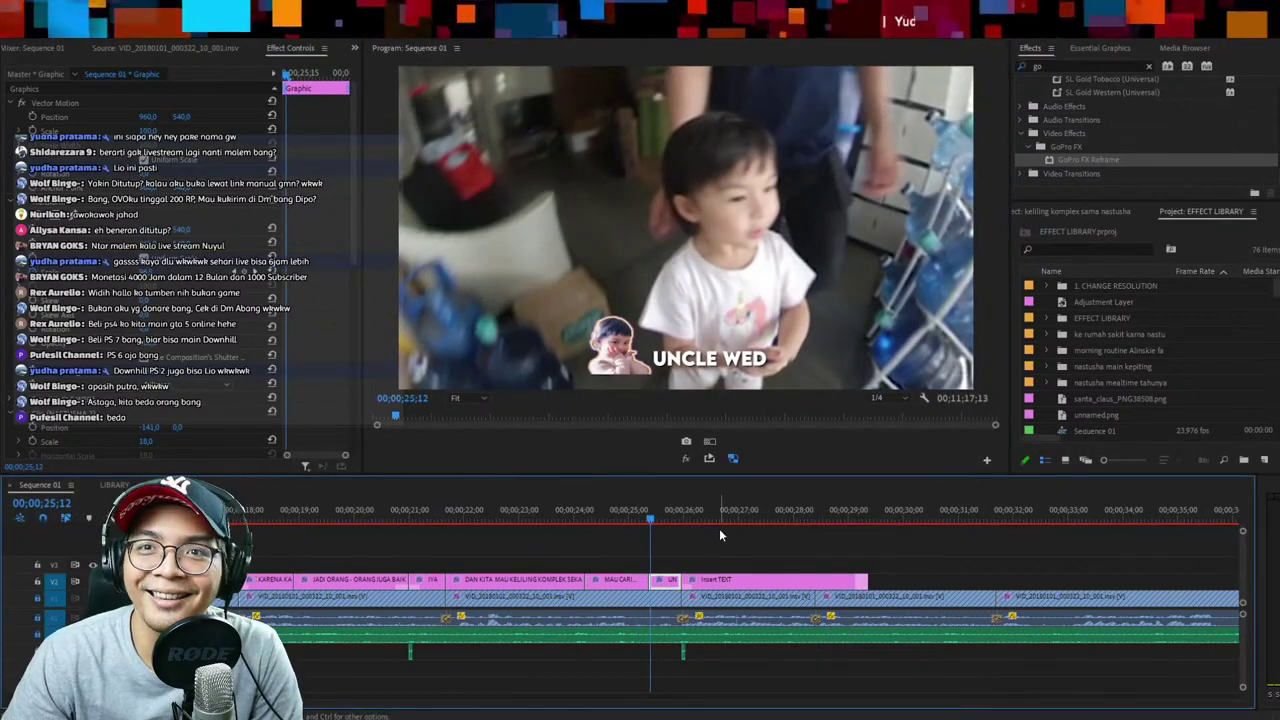
key(Right)
key(Right)
key(Right)
key(Right)
key(Right)
key(Right)
key(Right)
key(Right)
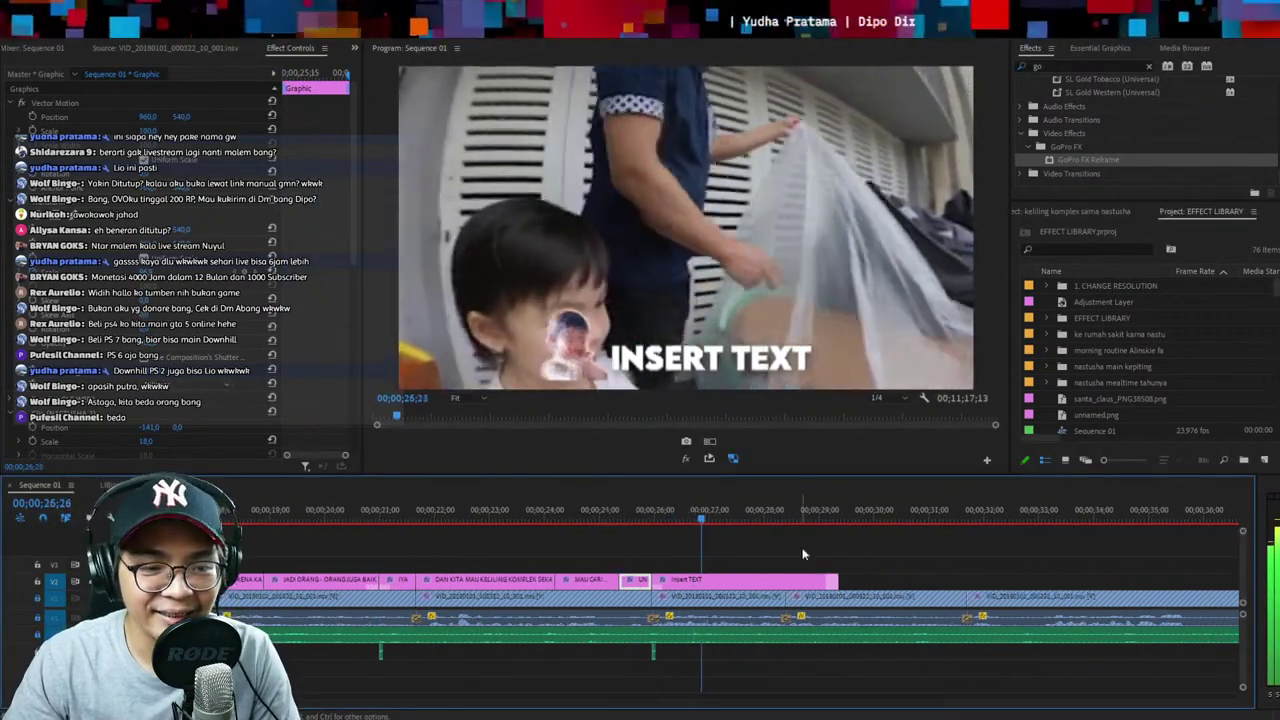
Change the "INSERT TEXT" title to "OKE SEKARANG DI PLASTIKIN" and save the project
click(773, 352)
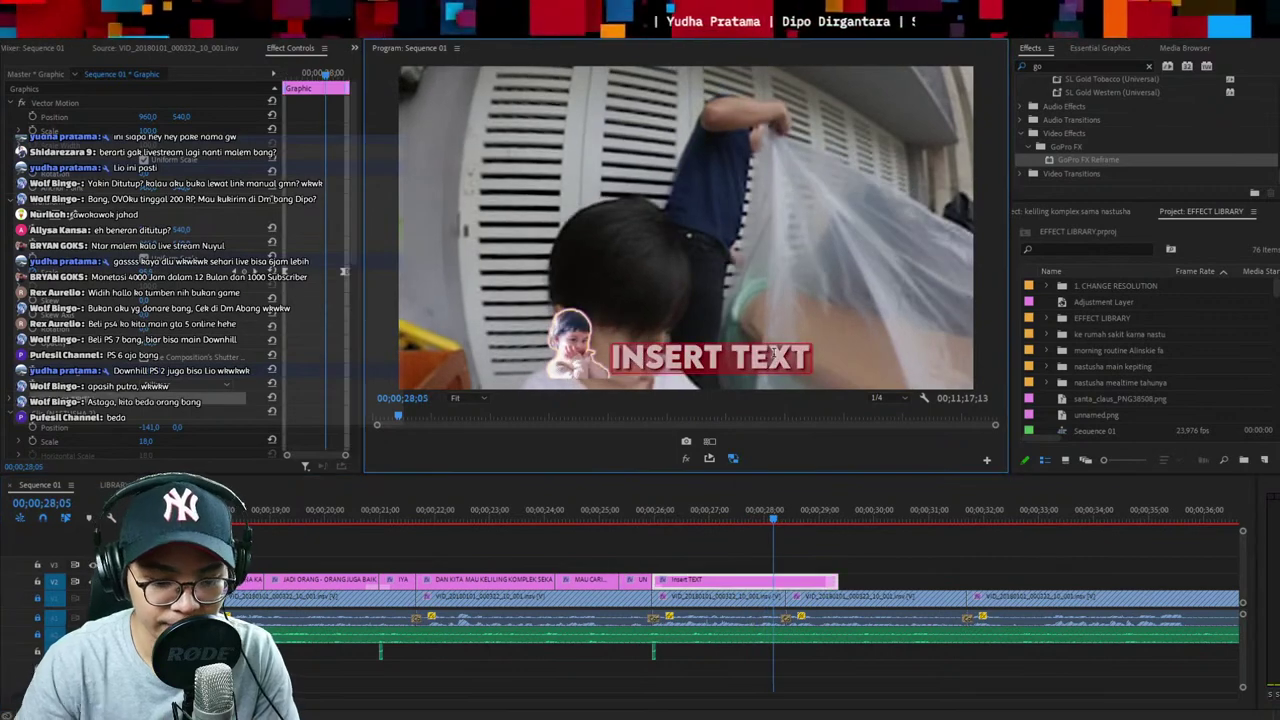
double_click(773, 352)
text(OKE SEAK)
key(BackSpace)
key(BackSpace)
text(KARANG)
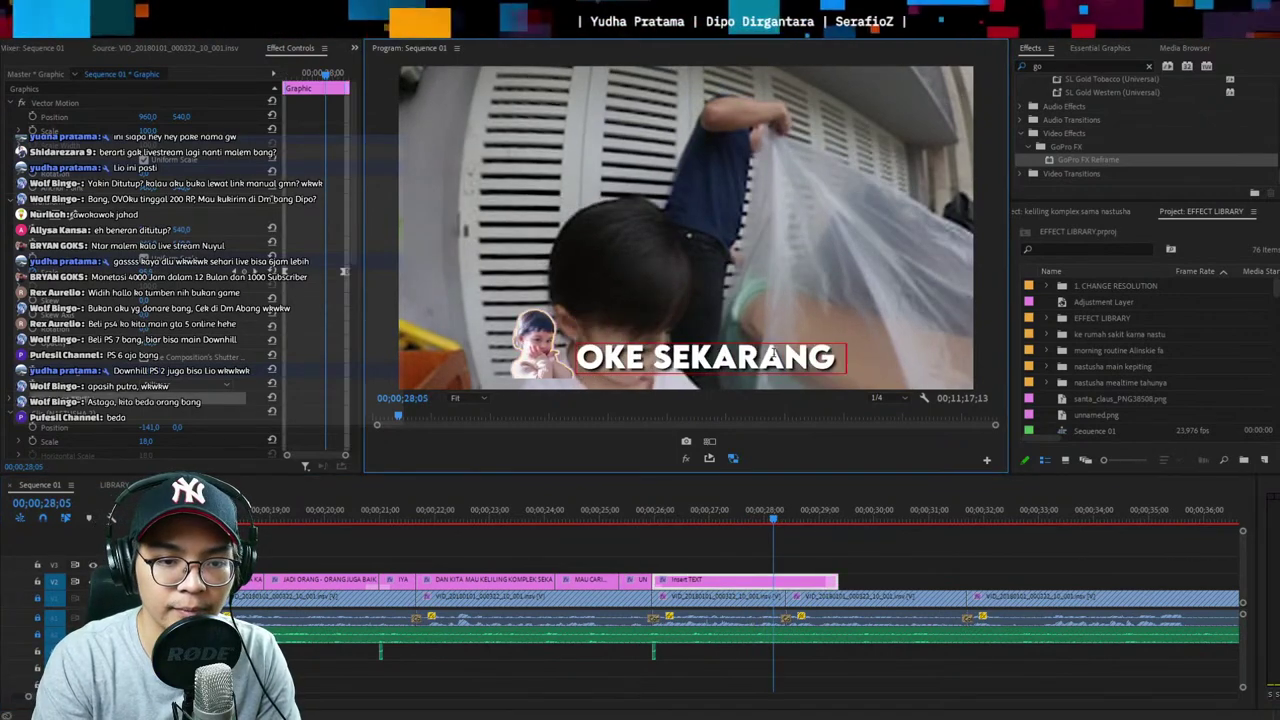
text( DI PLASTIKIN)
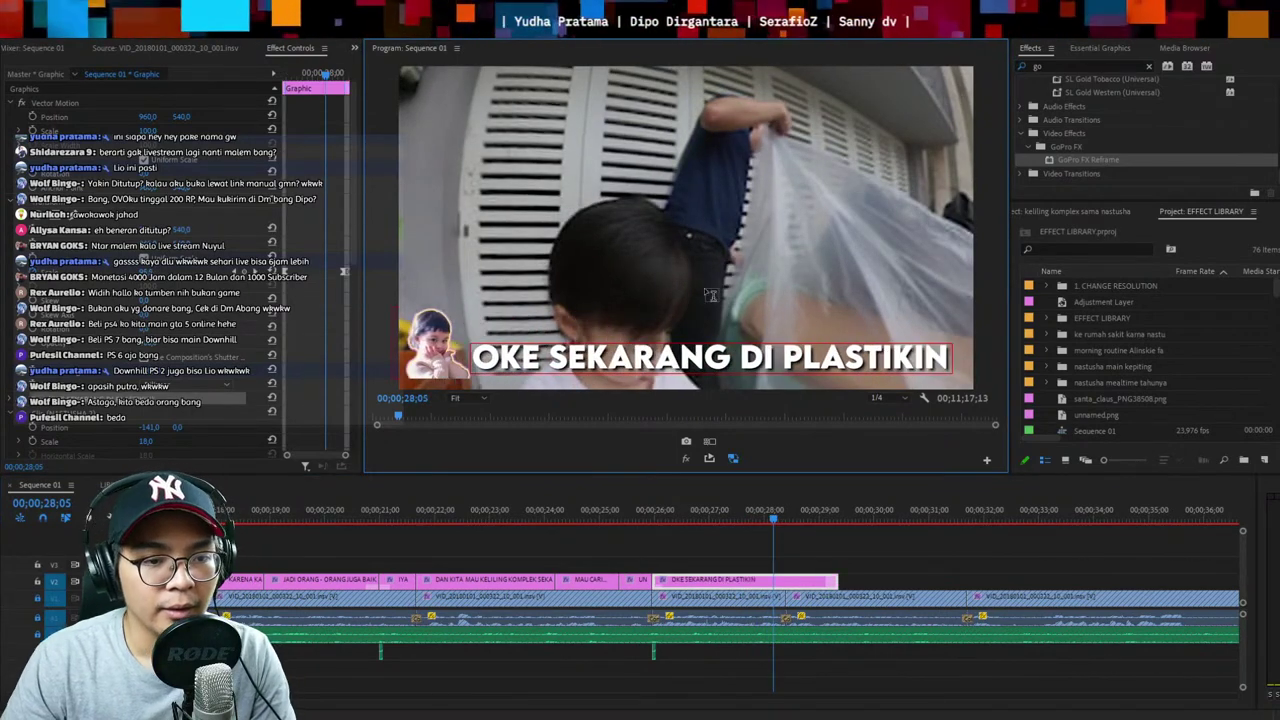
key(Escape)
drag(712, 341, 712, 343)
key(ctrl+s)
Play from the "UNCLE WED" title into the new title and stop at 00;00;26;08
click(619, 514)
key(space)
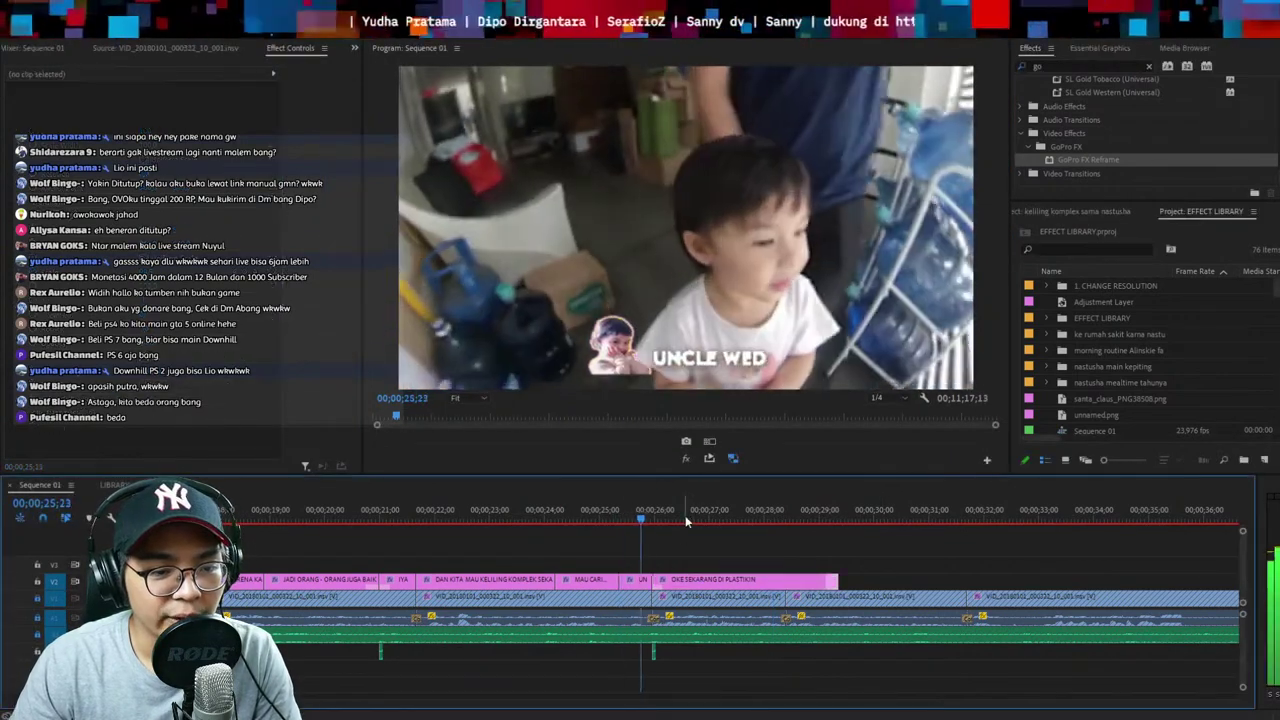
click(668, 517)
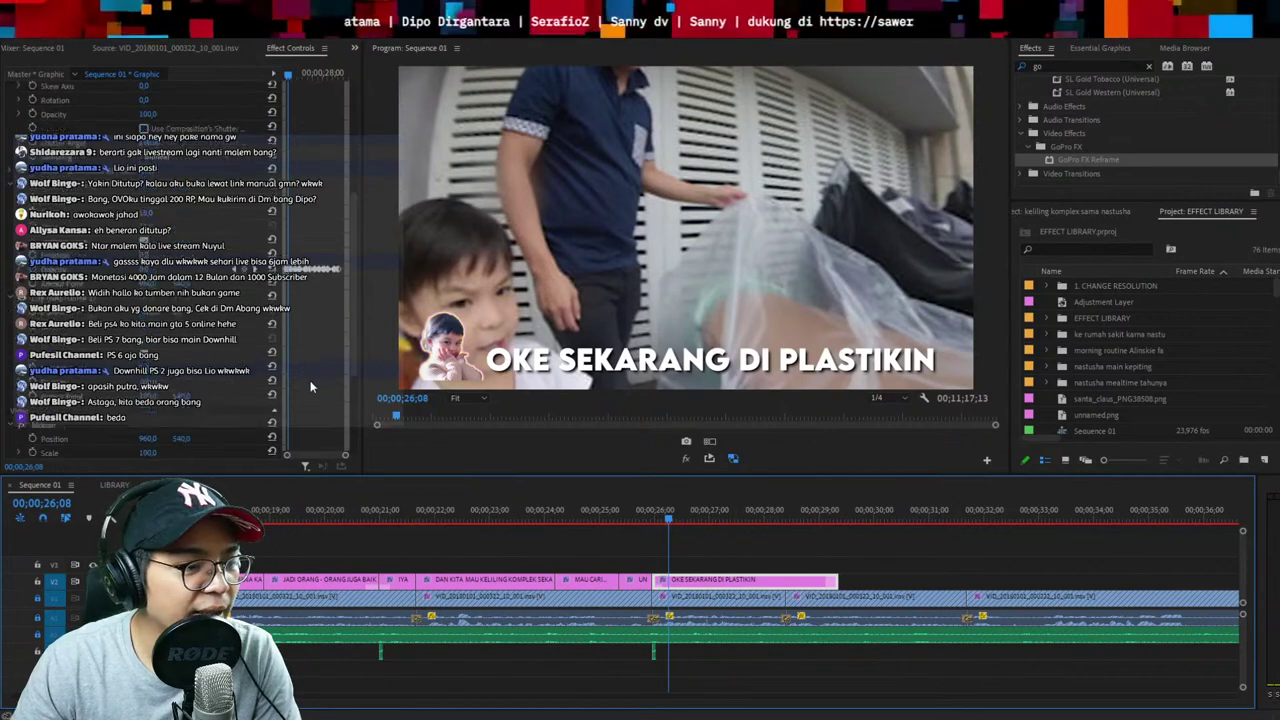
Unlock the footage track and turn the GoPro FX Reframe view of the clip at 00;00;26;08 so the child is centred
scroll(310, 380, down, 5)
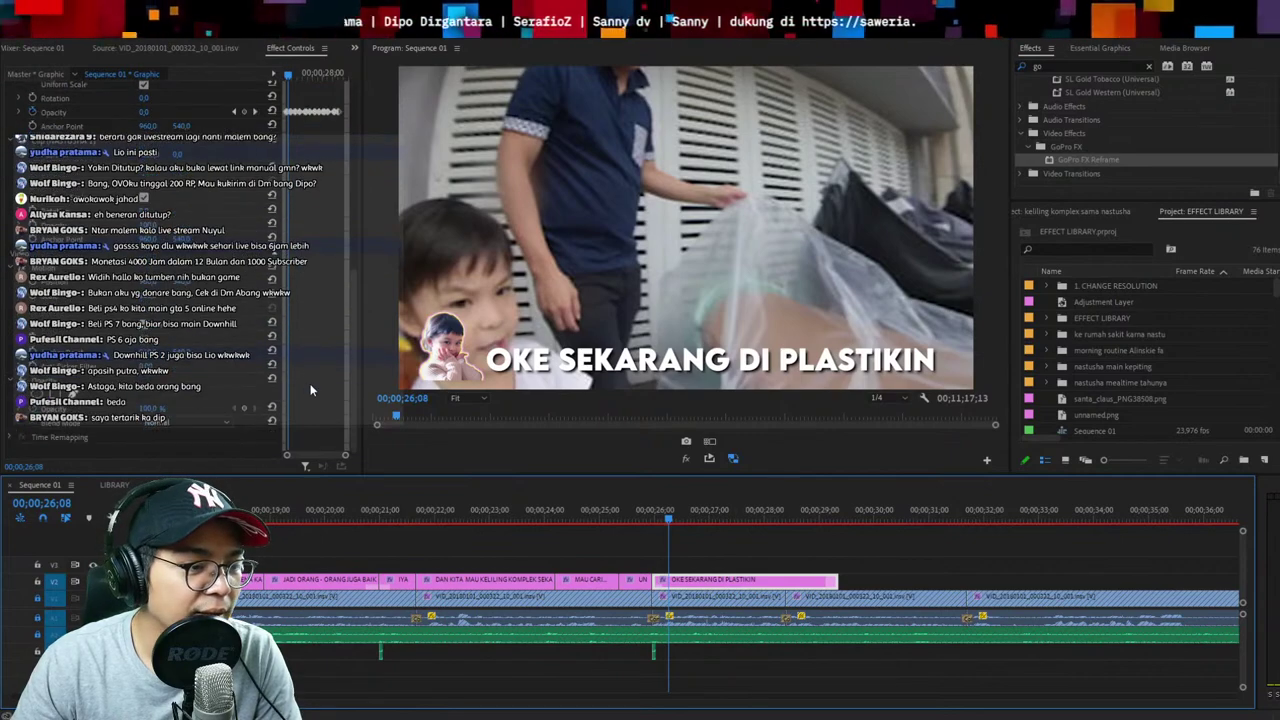
click(39, 599)
click(700, 598)
click(147, 346)
drag(147, 343, 114, 343)
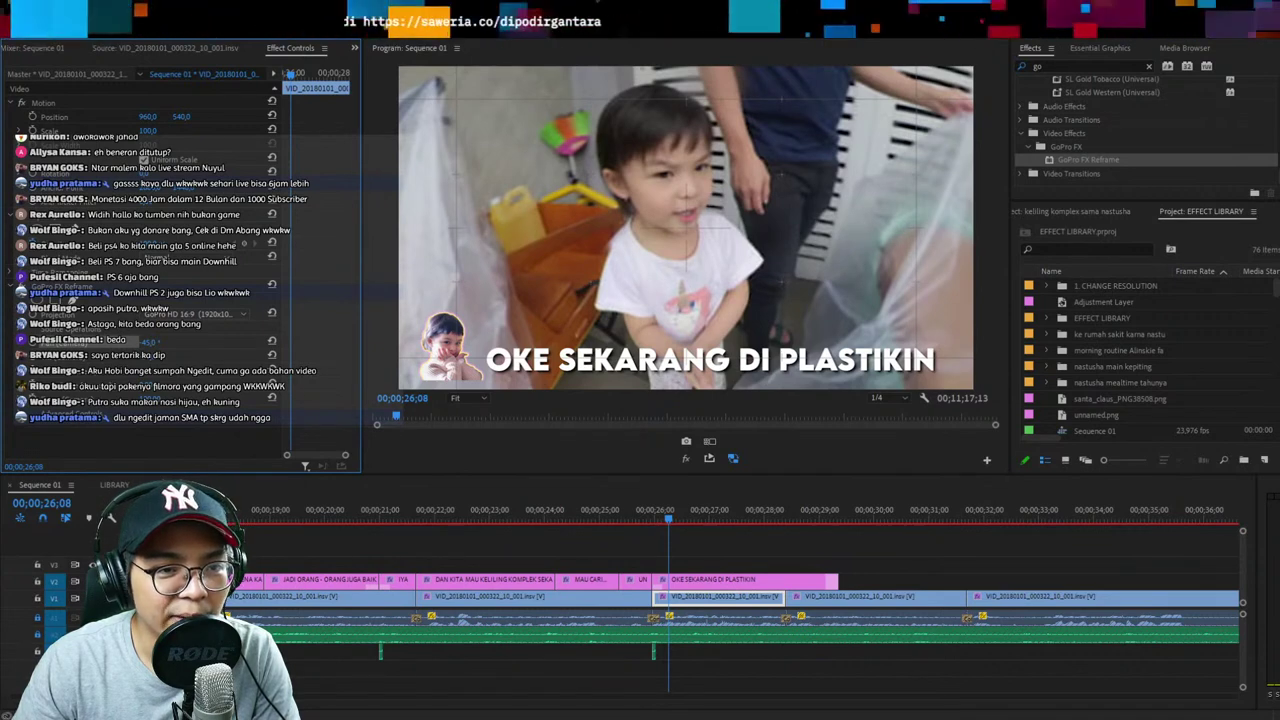
Play back the "OKE SEKARANG DI PLASTIKIN" caption and its clip to review the timing into the following clip
click(880, 539)
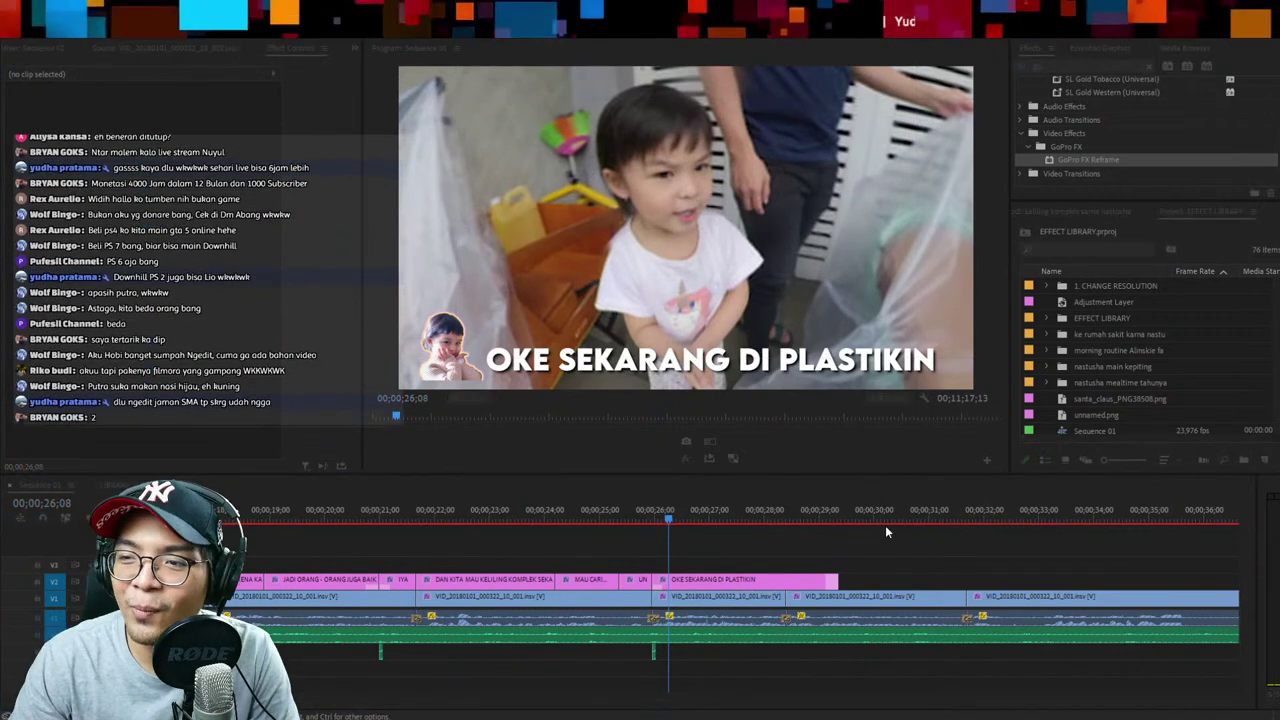
click(885, 532)
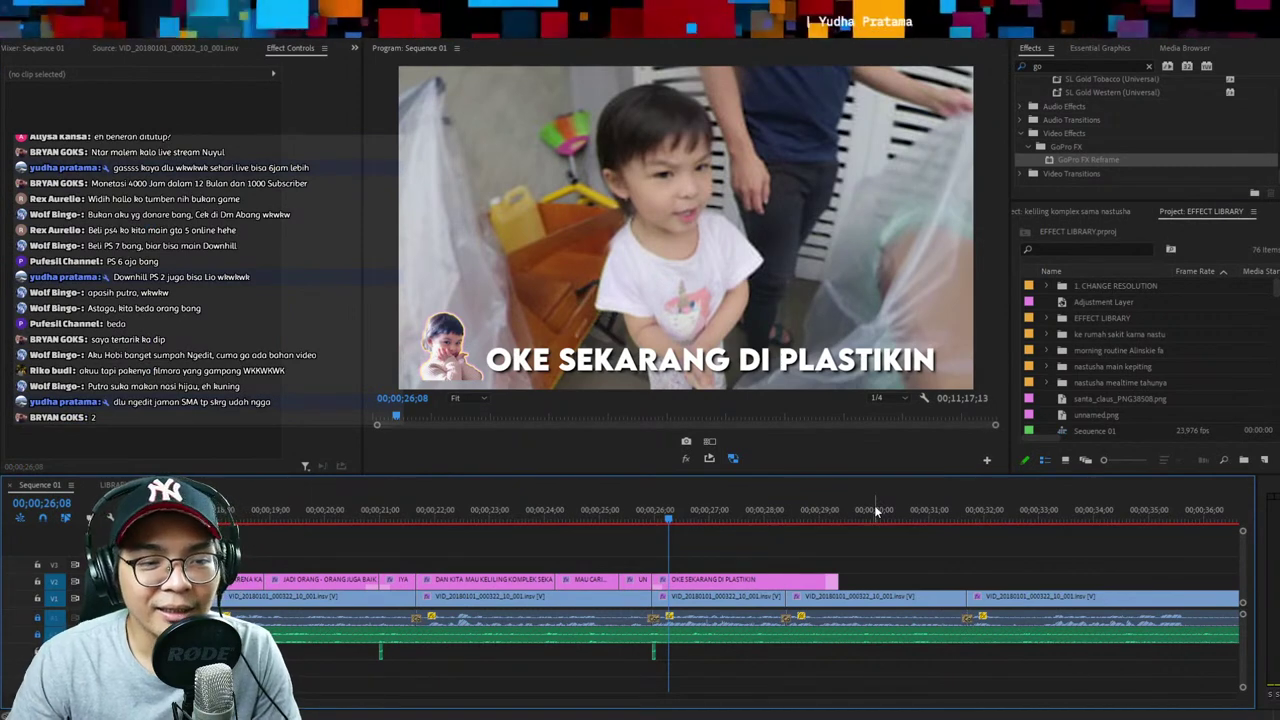
click(653, 510)
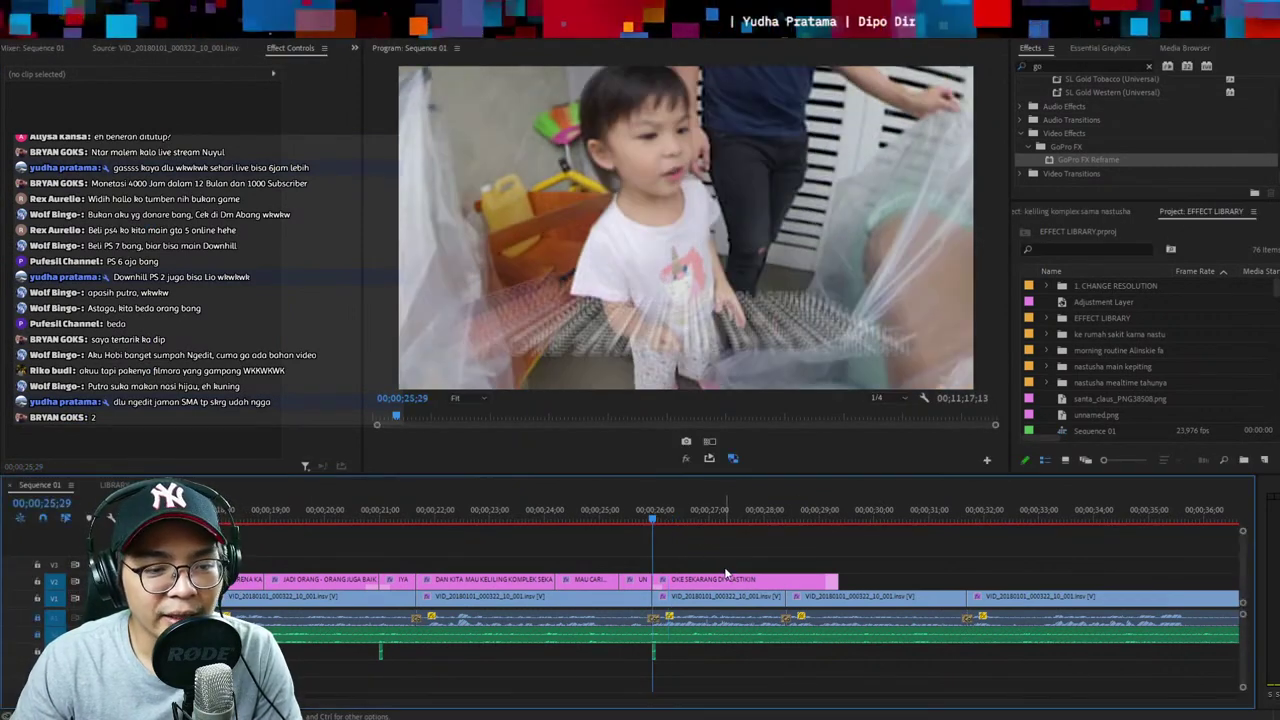
click(726, 578)
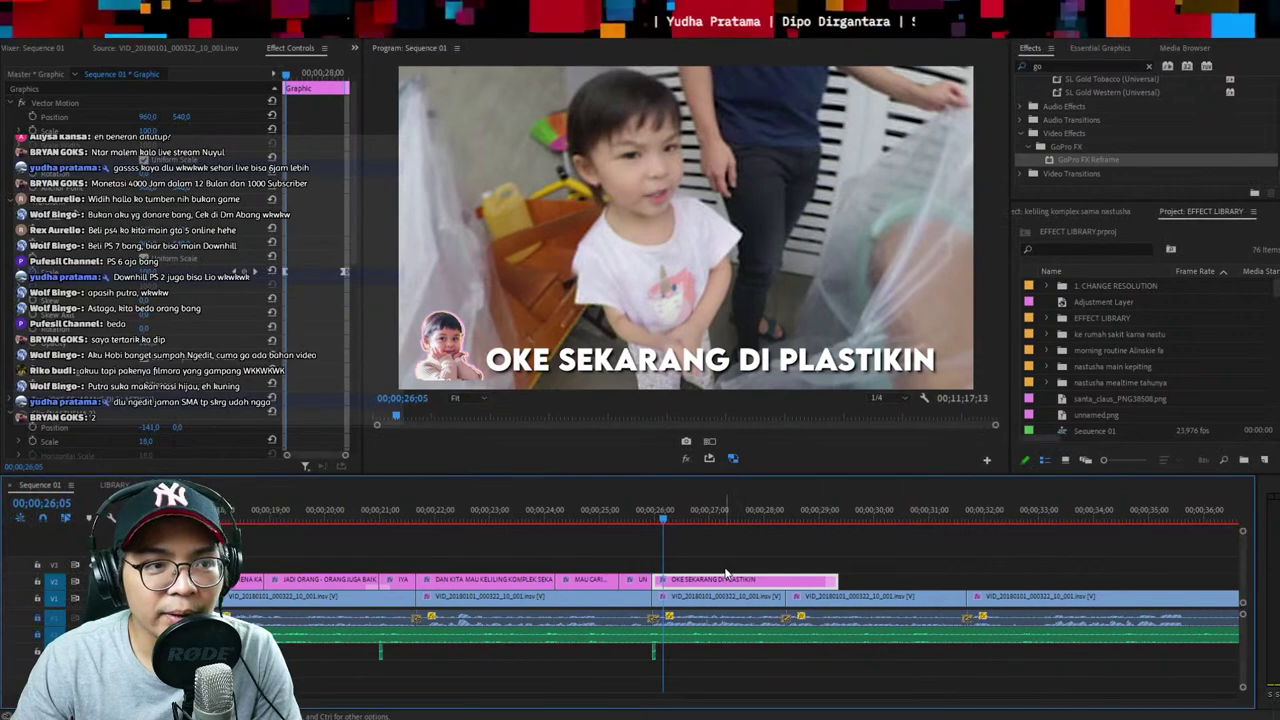
click(704, 601)
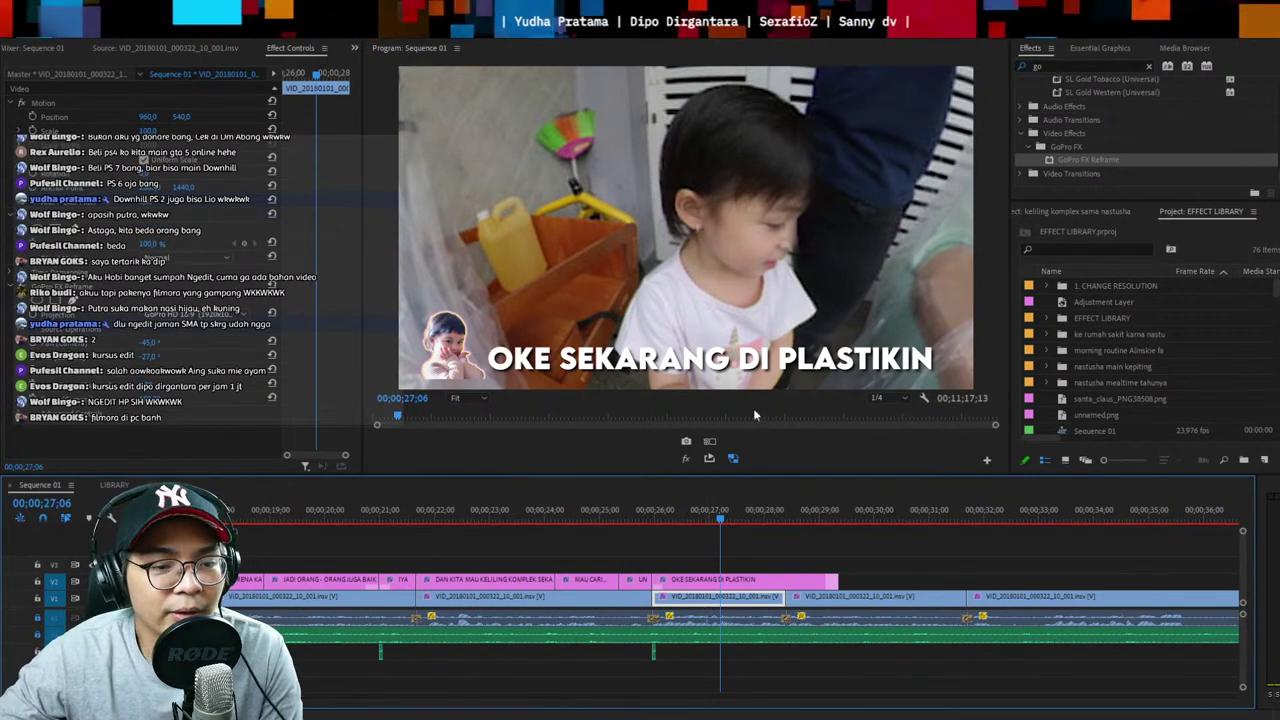
click(643, 510)
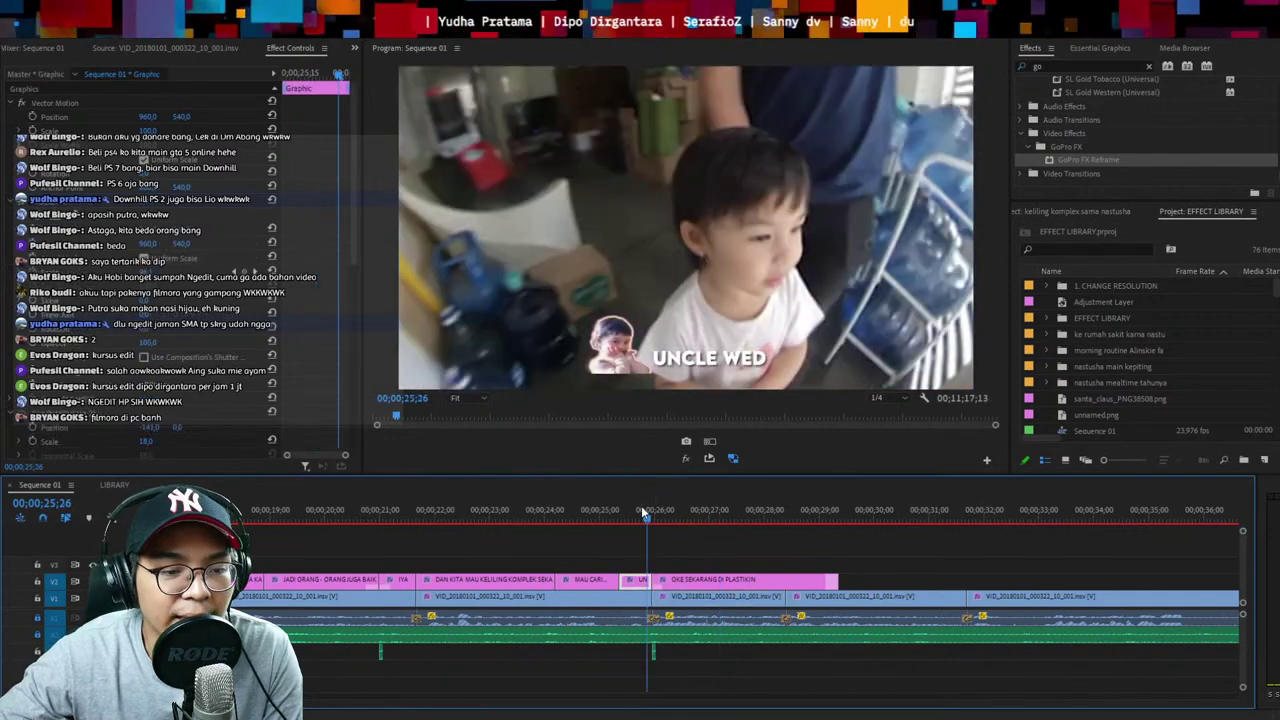
click(697, 555)
key(space)
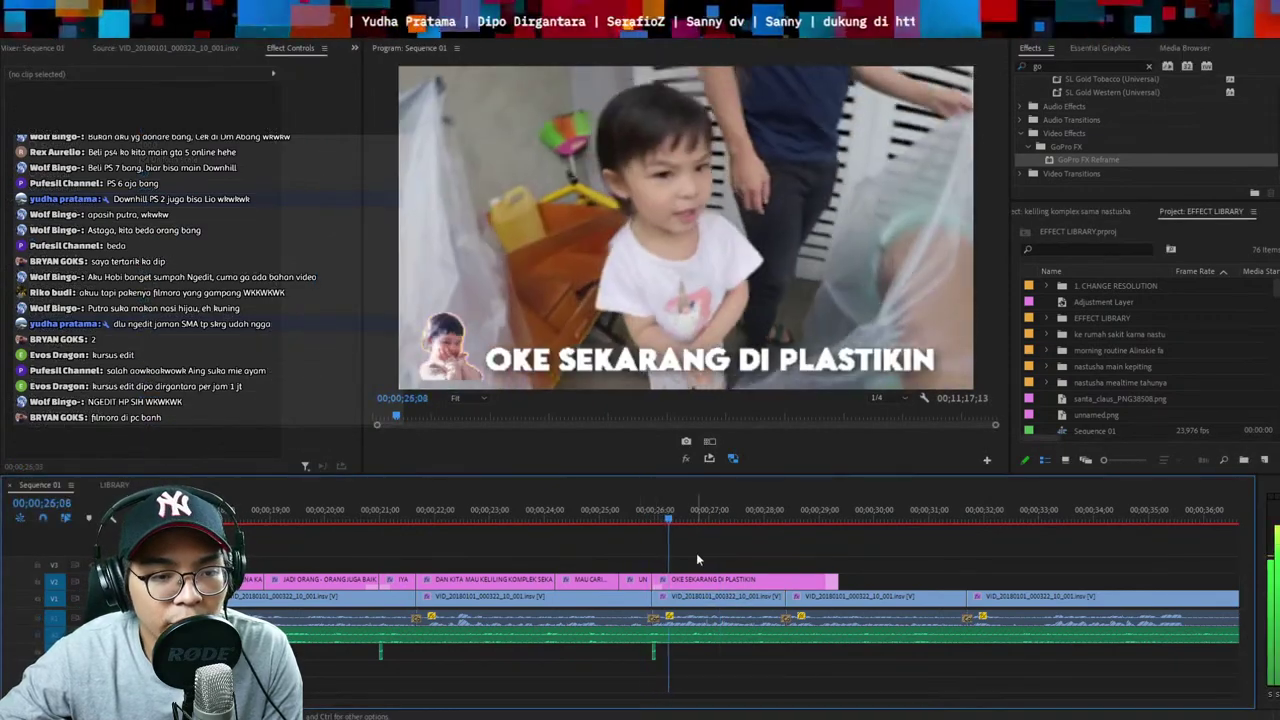
key(space)
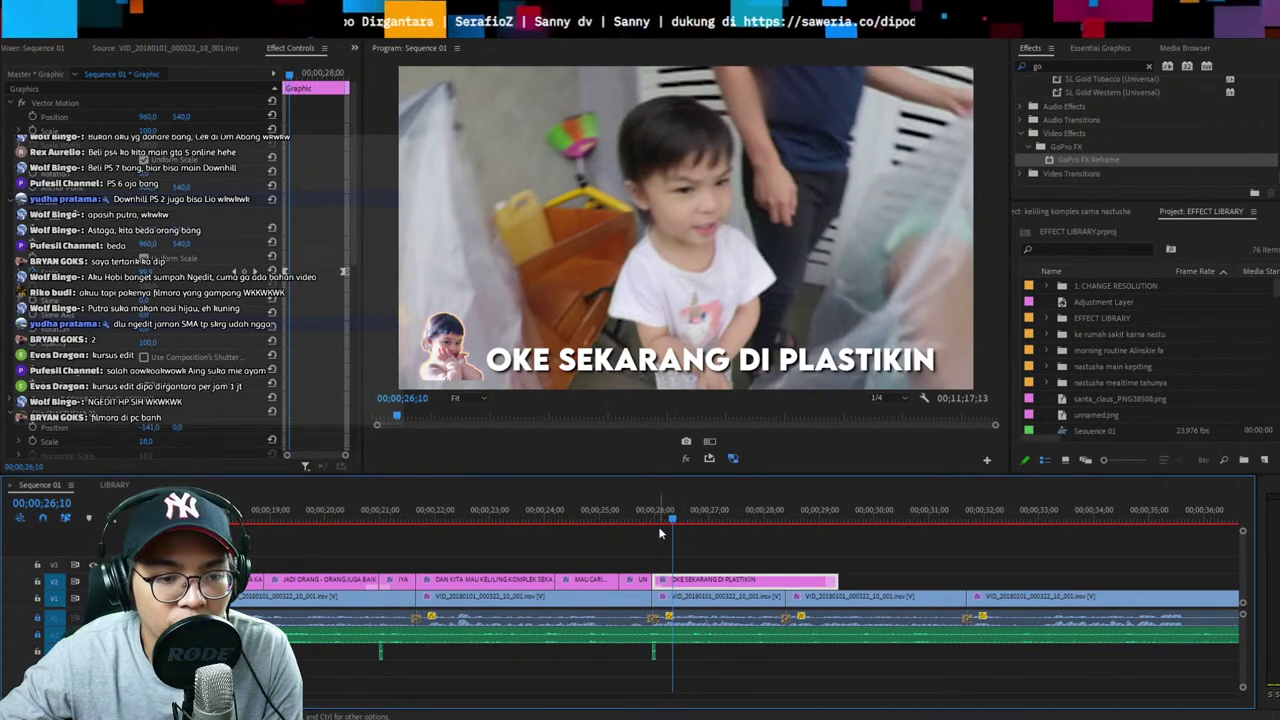
click(652, 514)
click(700, 540)
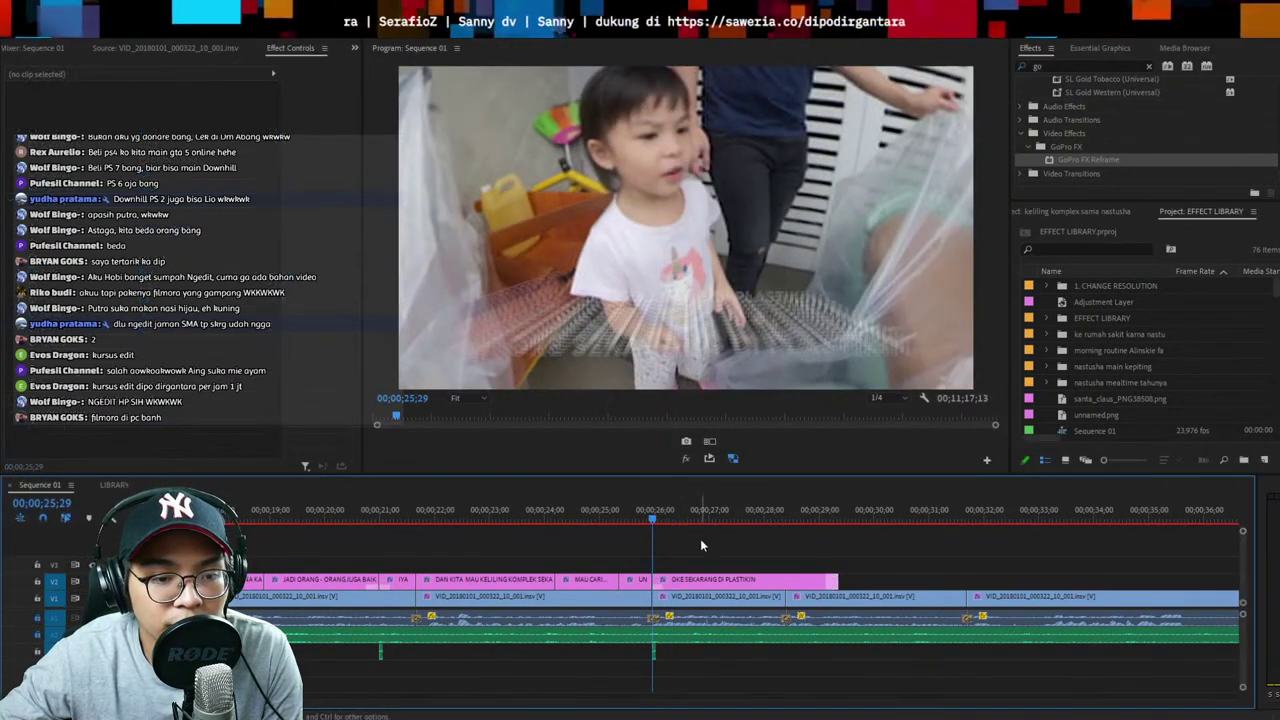
key(equal)
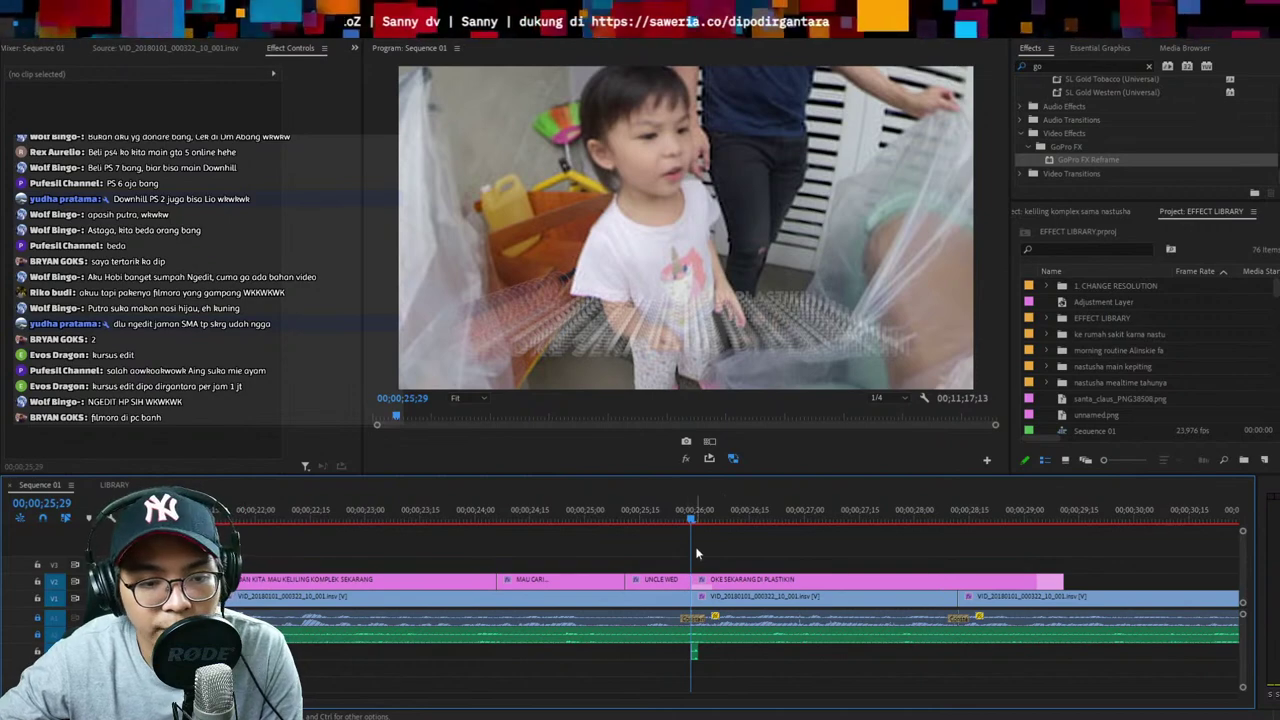
key(space)
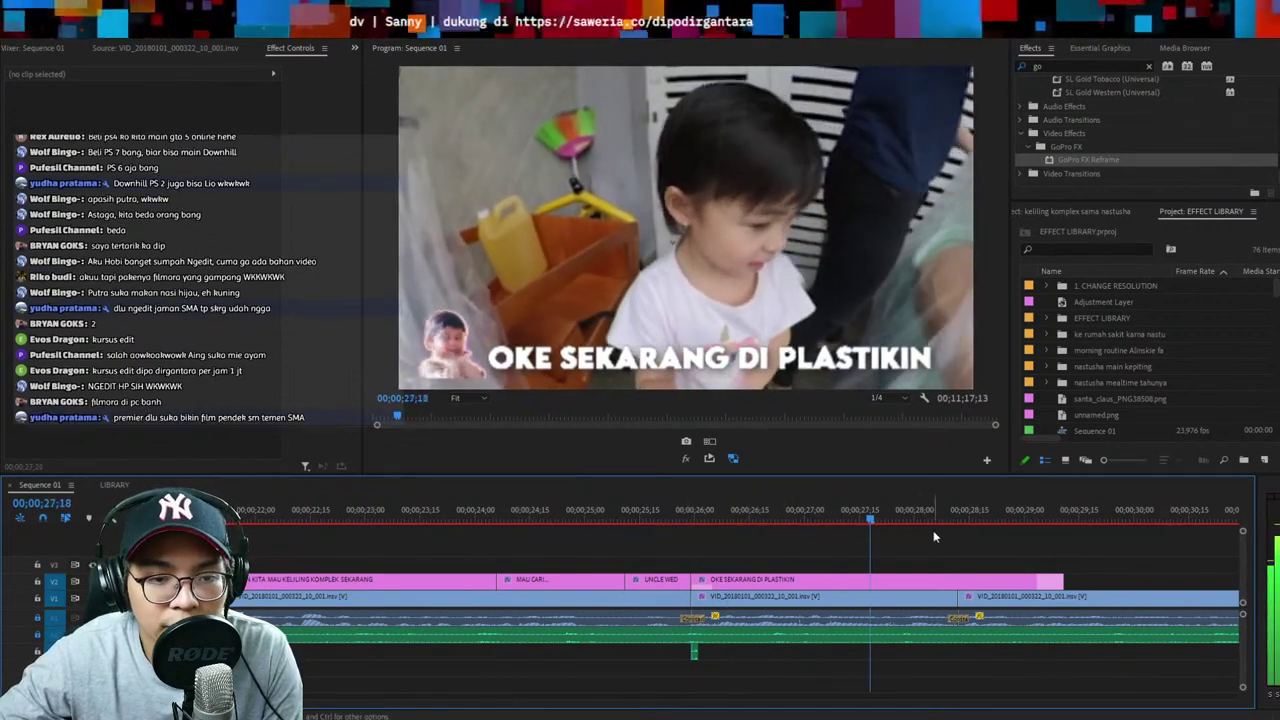
Duplicate the "OKE SEKARANG DI PLASTIKIN" caption over the following clip and change its text to "TADI ADA SEMUT DISINI"
drag(837, 583, 1093, 583)
click(980, 580)
key(Up)
double_click(767, 358)
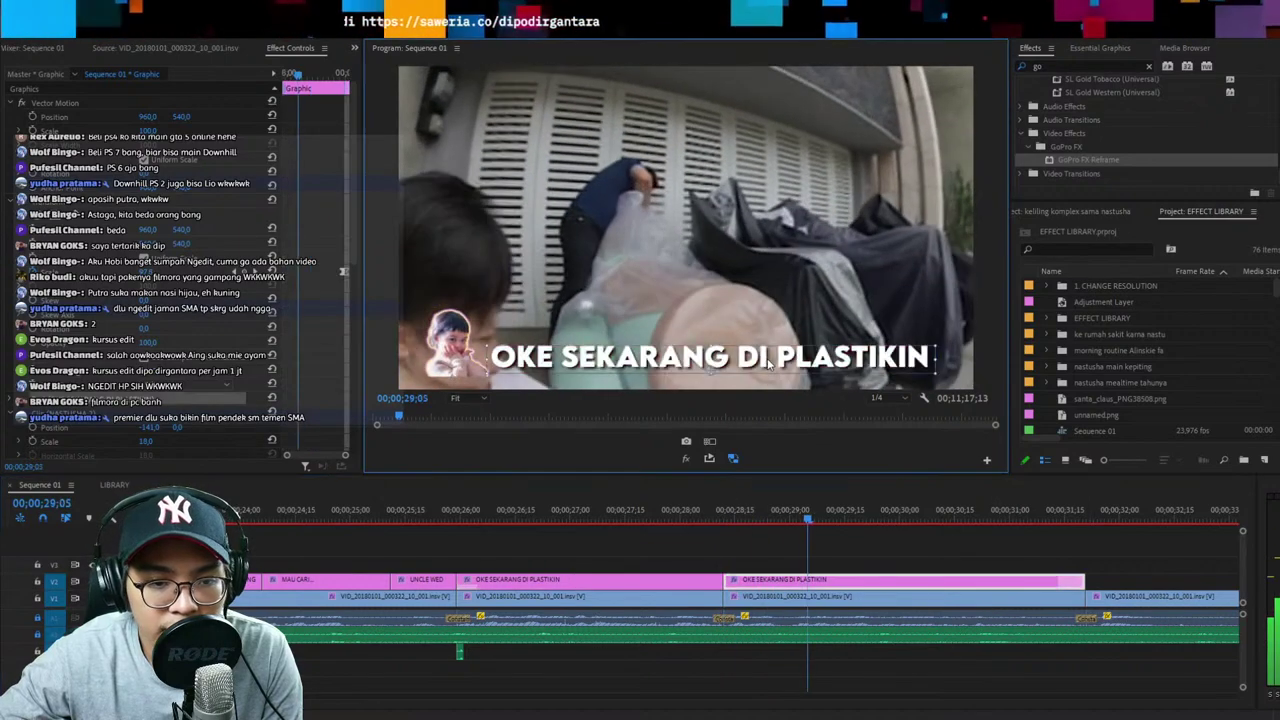
text(TADI ADA SEMUT  DISINI)
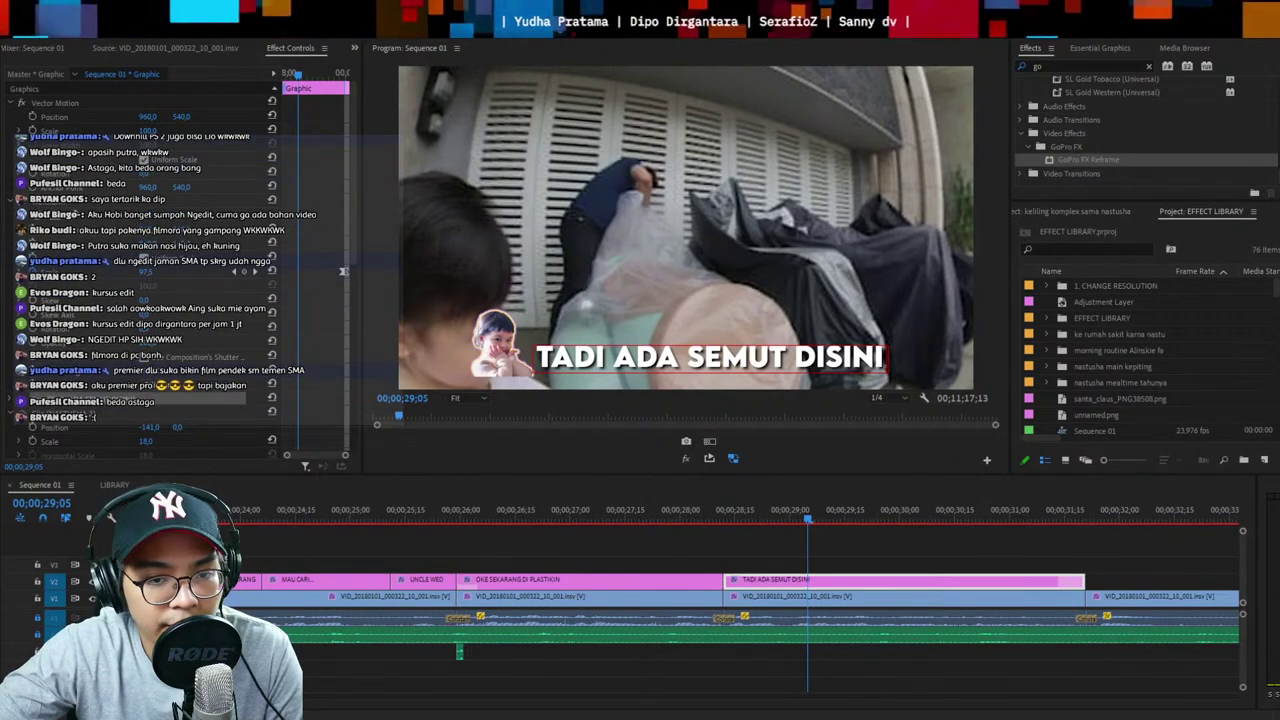
Place ant_PNG19365.png on track V3 above the "TADI ADA SEMUT DISINI" caption, starting at 00;00;29;21
drag(700, 60, 935, 570)
click(722, 520)
key(space)
key(minus)
key(space)
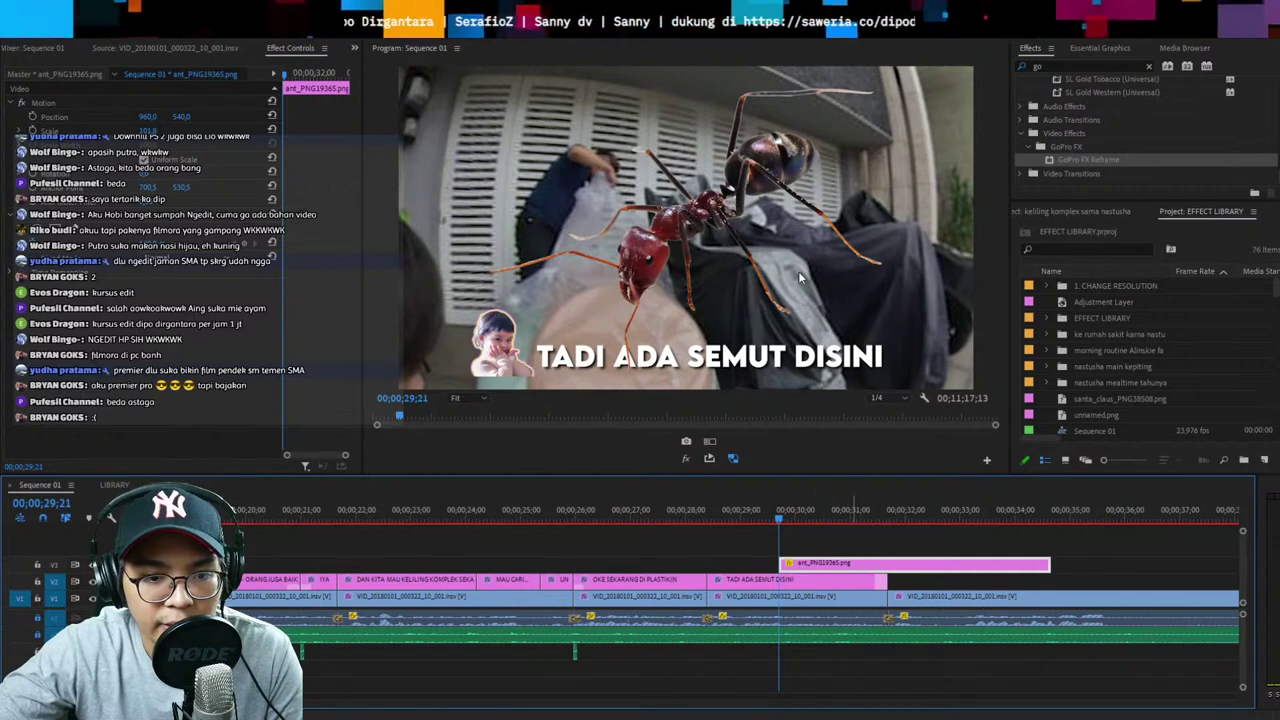
Scale the ant image to 42.8, rotate it onto its side, place it at 1512.4, 771.3, and play back its entrance
click(64, 117)
drag(147, 131, 110, 131)
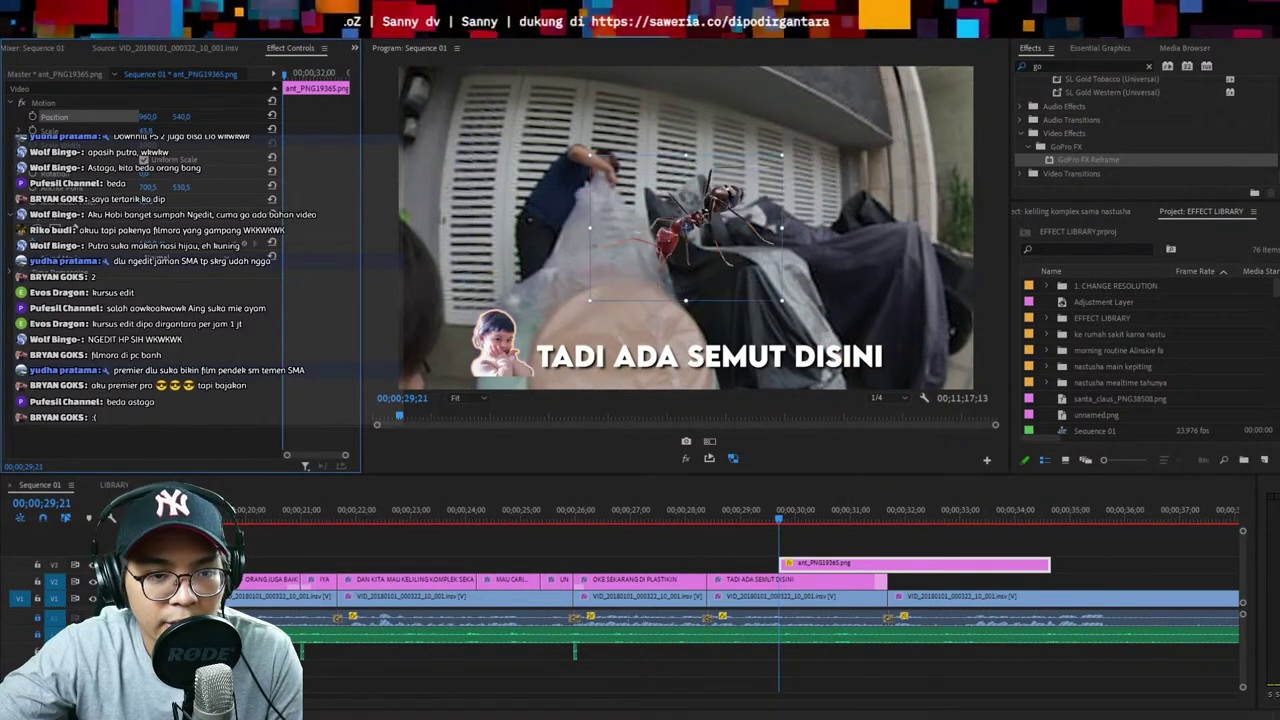
drag(780, 170, 897, 306)
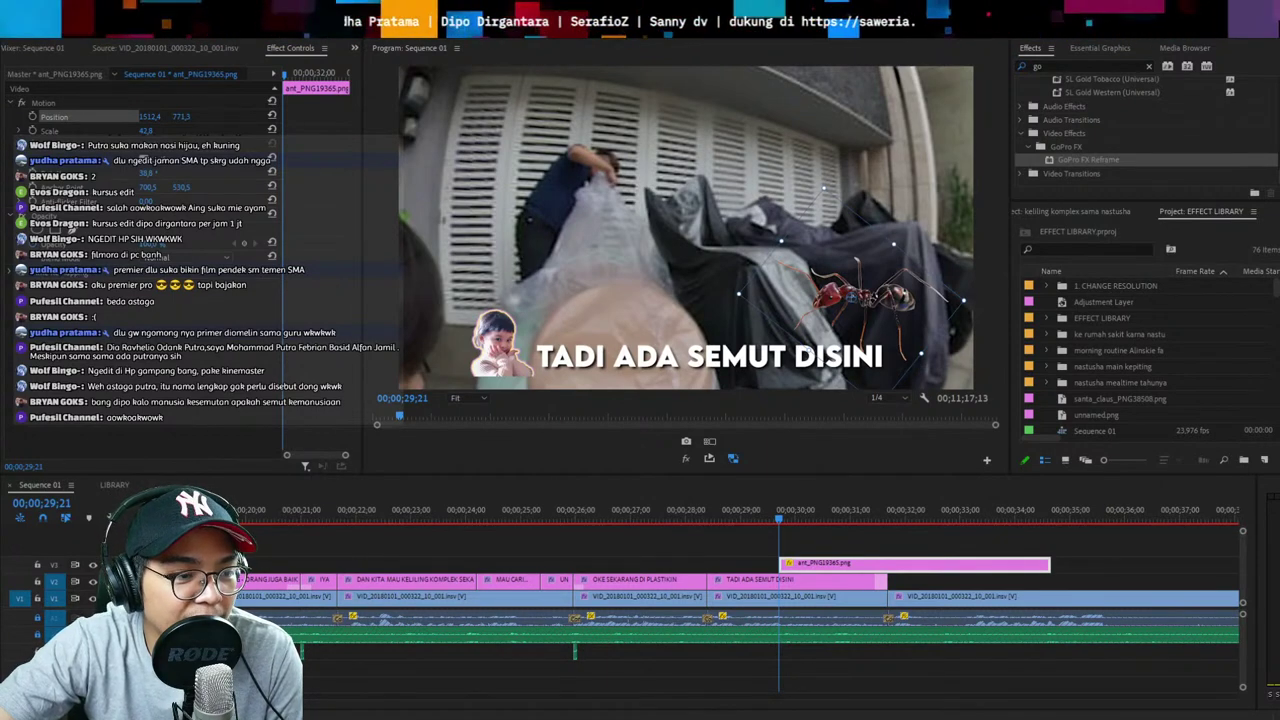
click(461, 454)
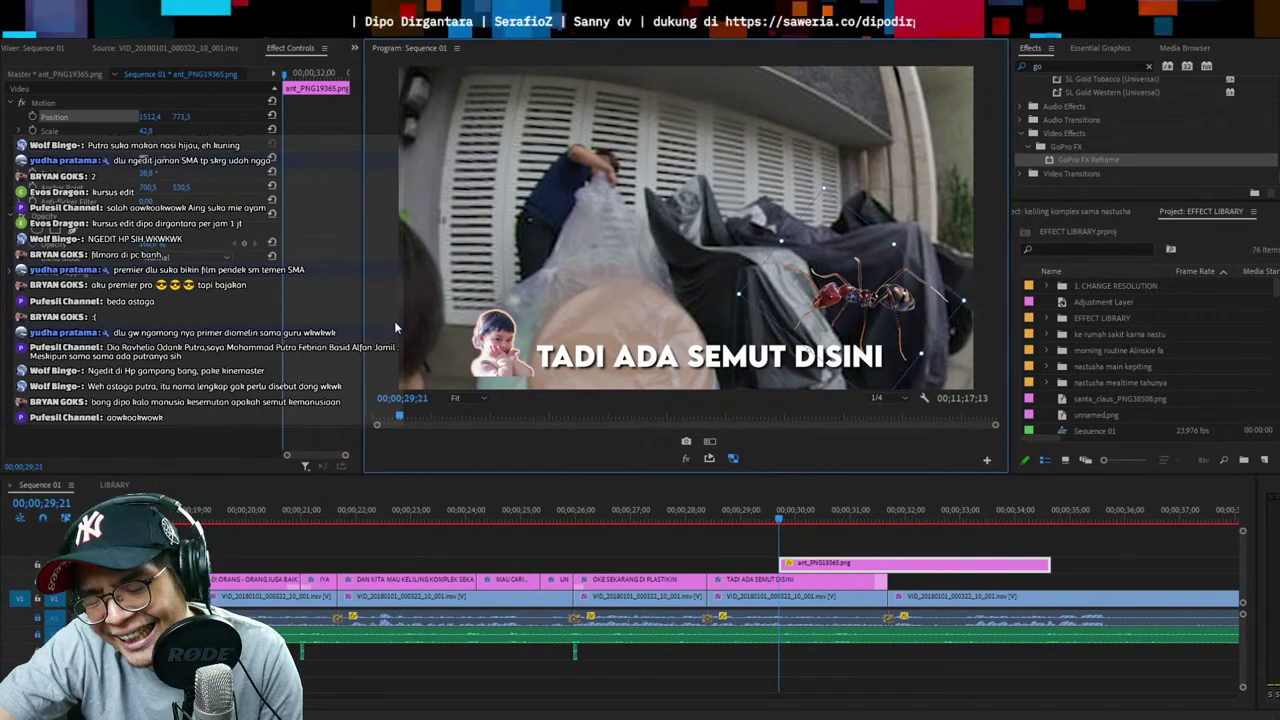
drag(715, 504, 686, 513)
key(space)
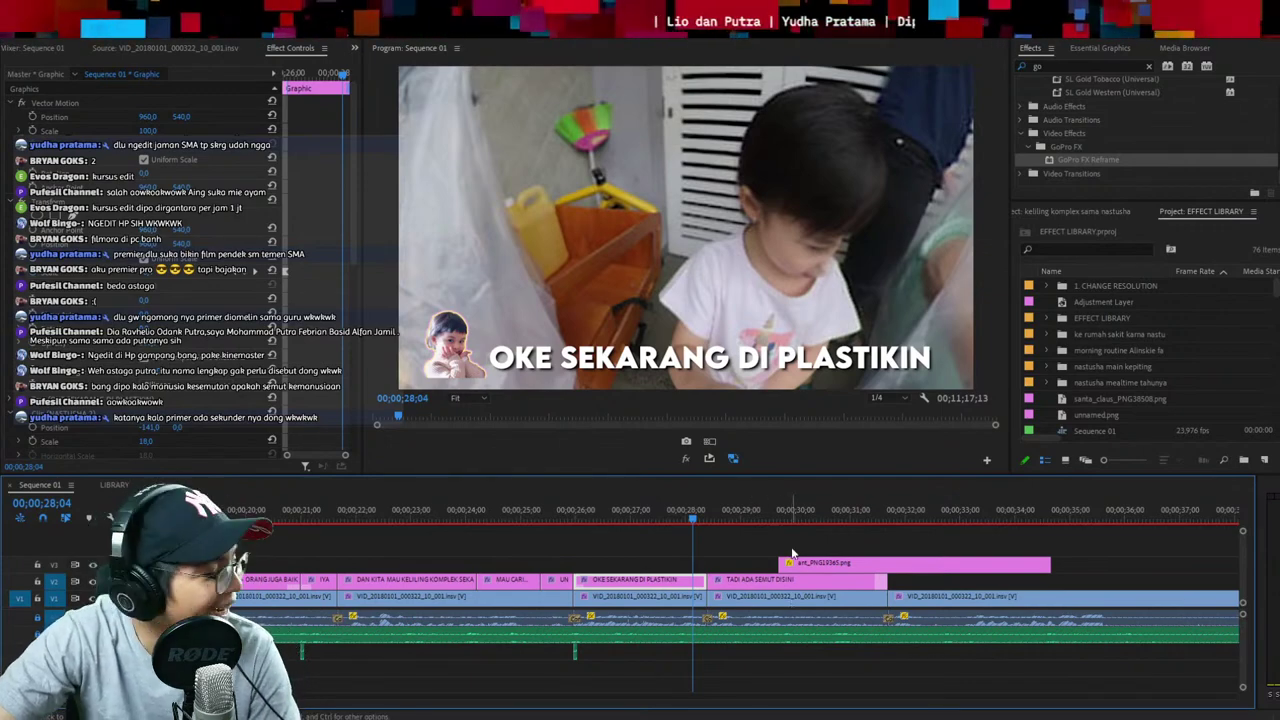
click(781, 532)
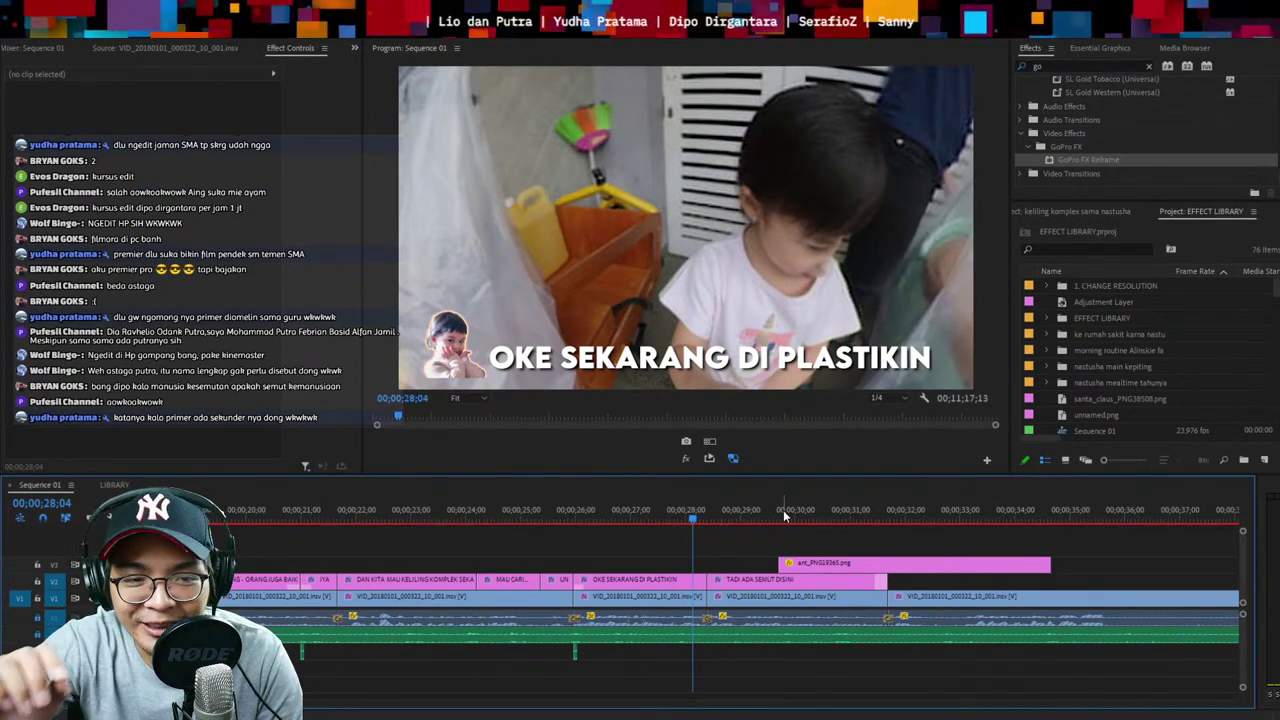
key(space)
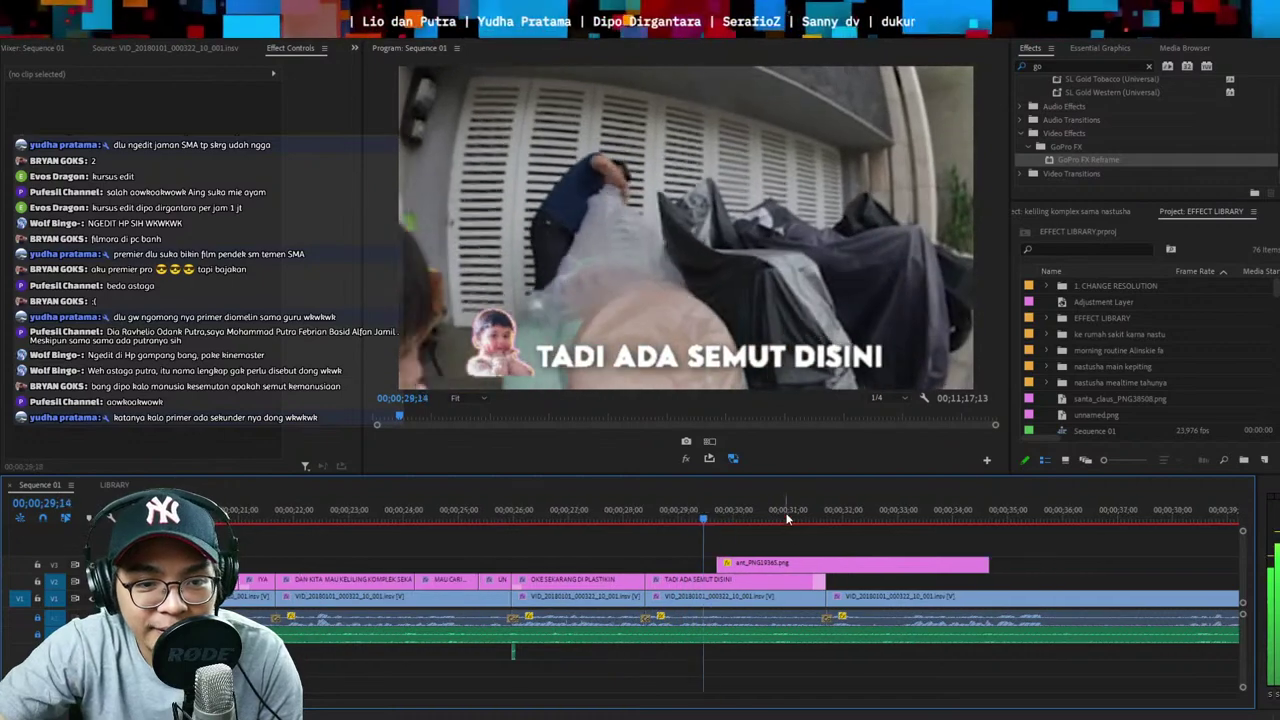
key(space)
Copy the sound effect at the start of the "OKE SEKARANG DI PLASTIKIN" caption to the ant's first frame at 00;00;29;21
drag(549, 673, 436, 650)
key(Up)
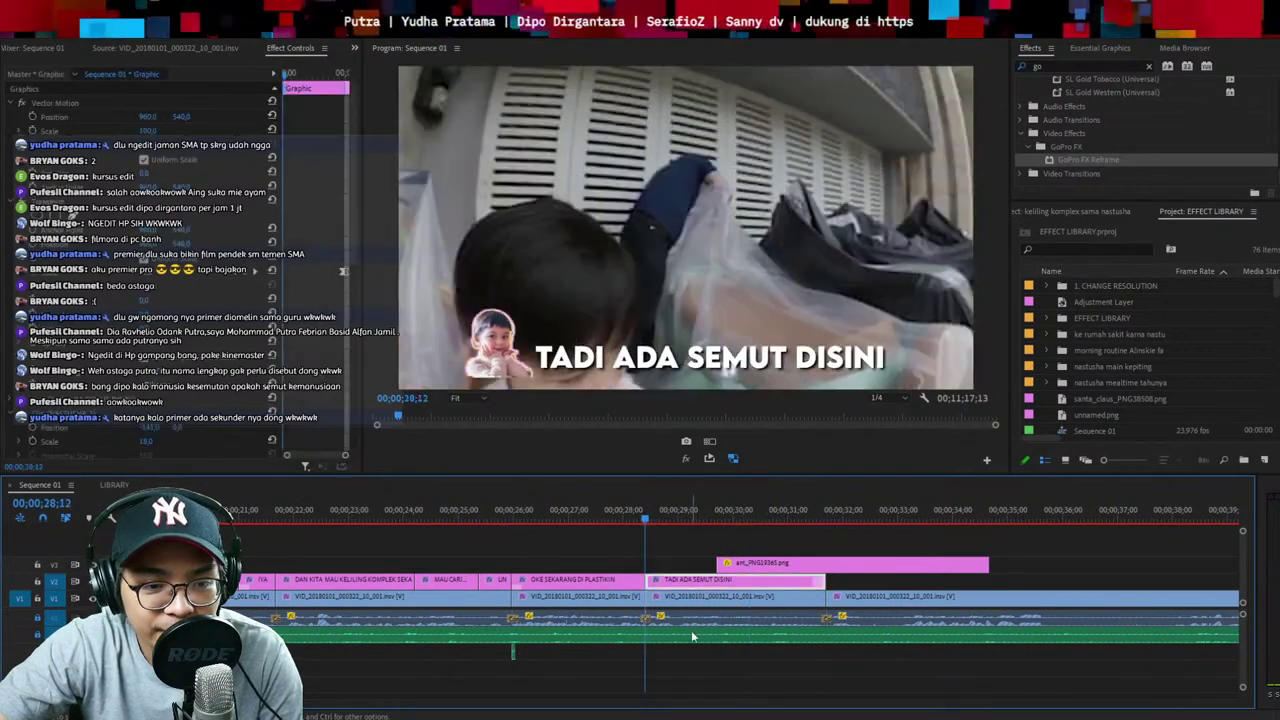
scroll(516, 606, up, 1)
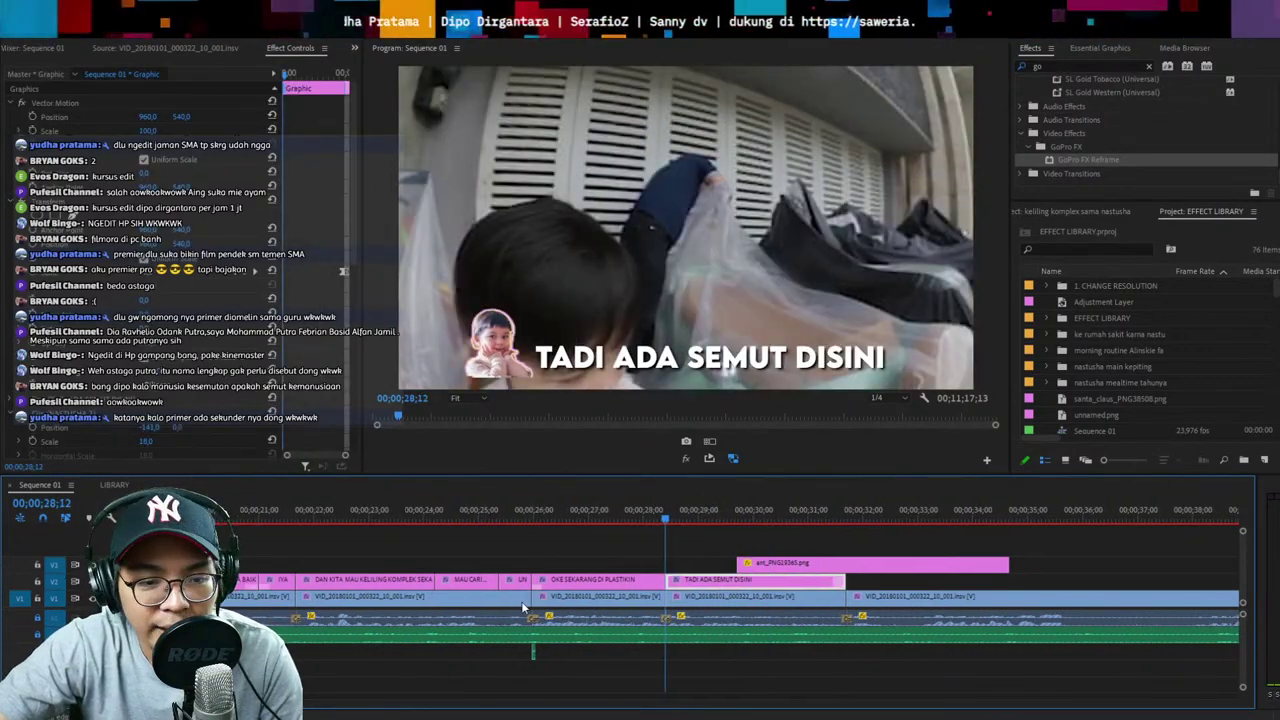
key(Down)
click(889, 590)
key(ctrl+v)
click(710, 509)
key(space)
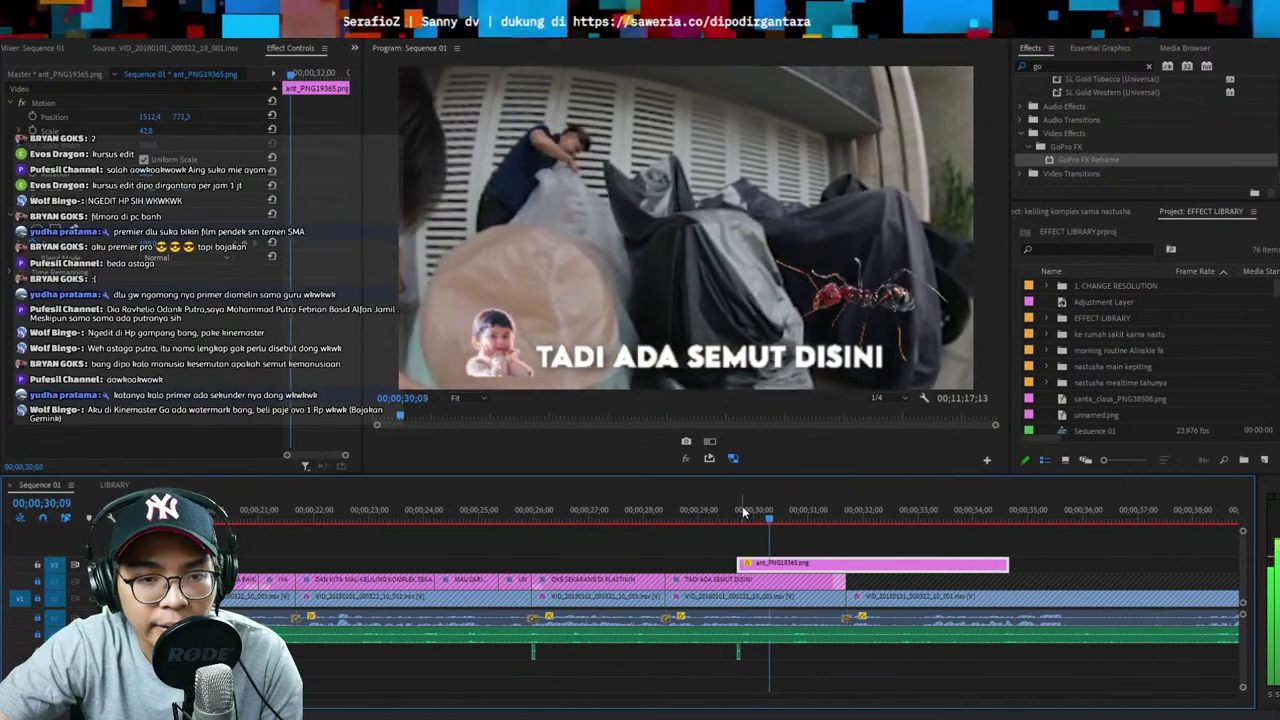
Set the ant's scale to 20, move it out of frame to 2059.4, 771.3, and keyframe its scale and position at 00;00;29;21
key(space)
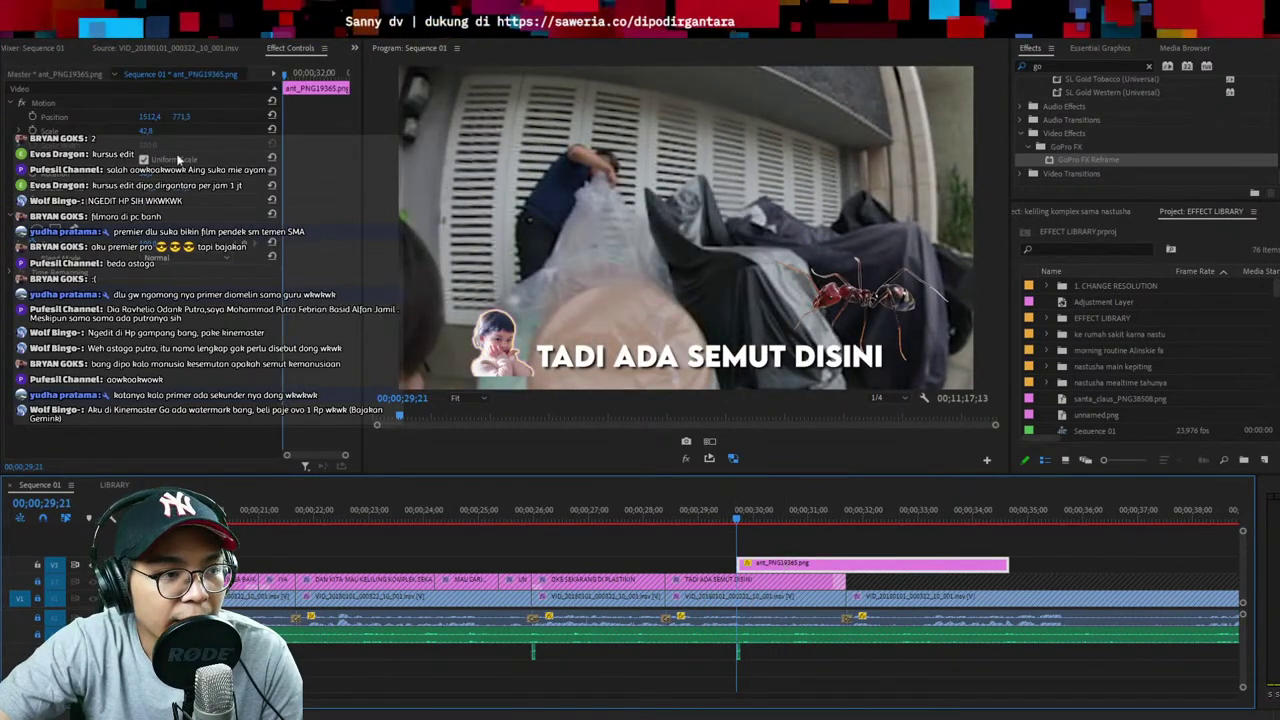
drag(150, 131, 217, 118)
drag(882, 297, 1016, 297)
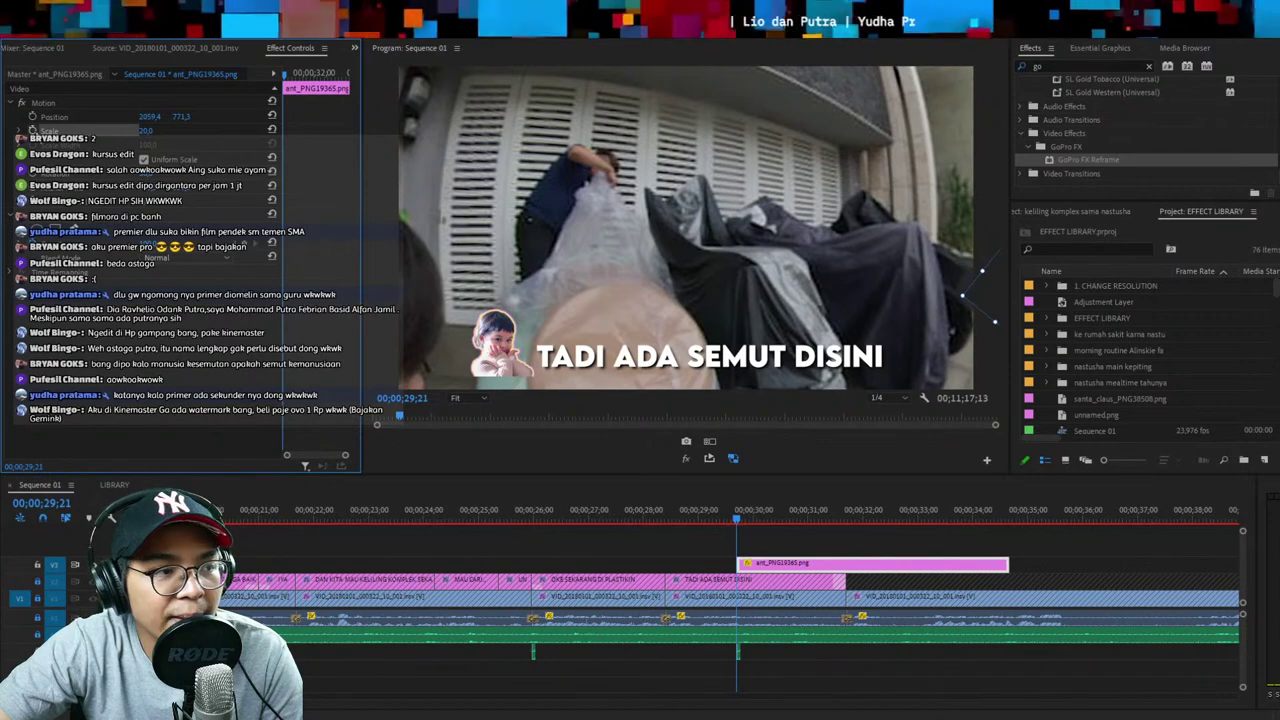
click(33, 131)
click(33, 117)
Keyframe the ant at about 00;00;30;11 with position 1128.4, 876.3 and scale 15
key(space)
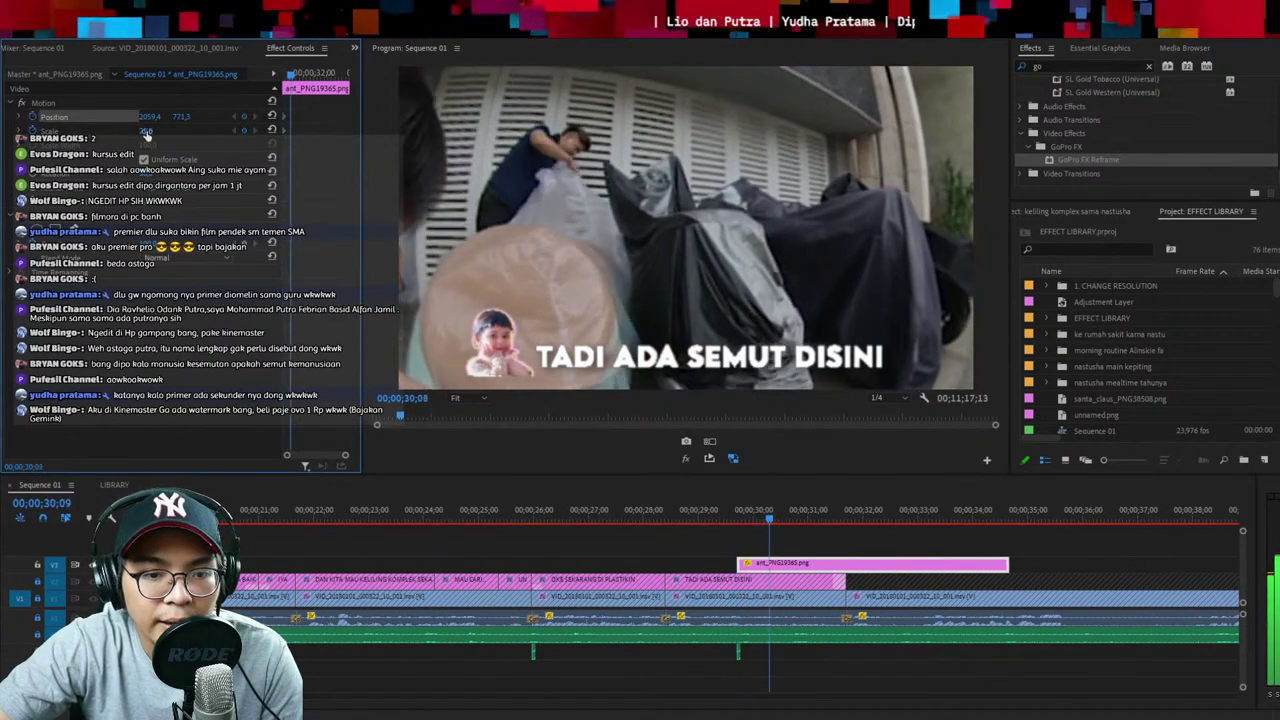
drag(150, 117, 8, 117)
drag(181, 117, 256, 117)
drag(152, 131, 146, 131)
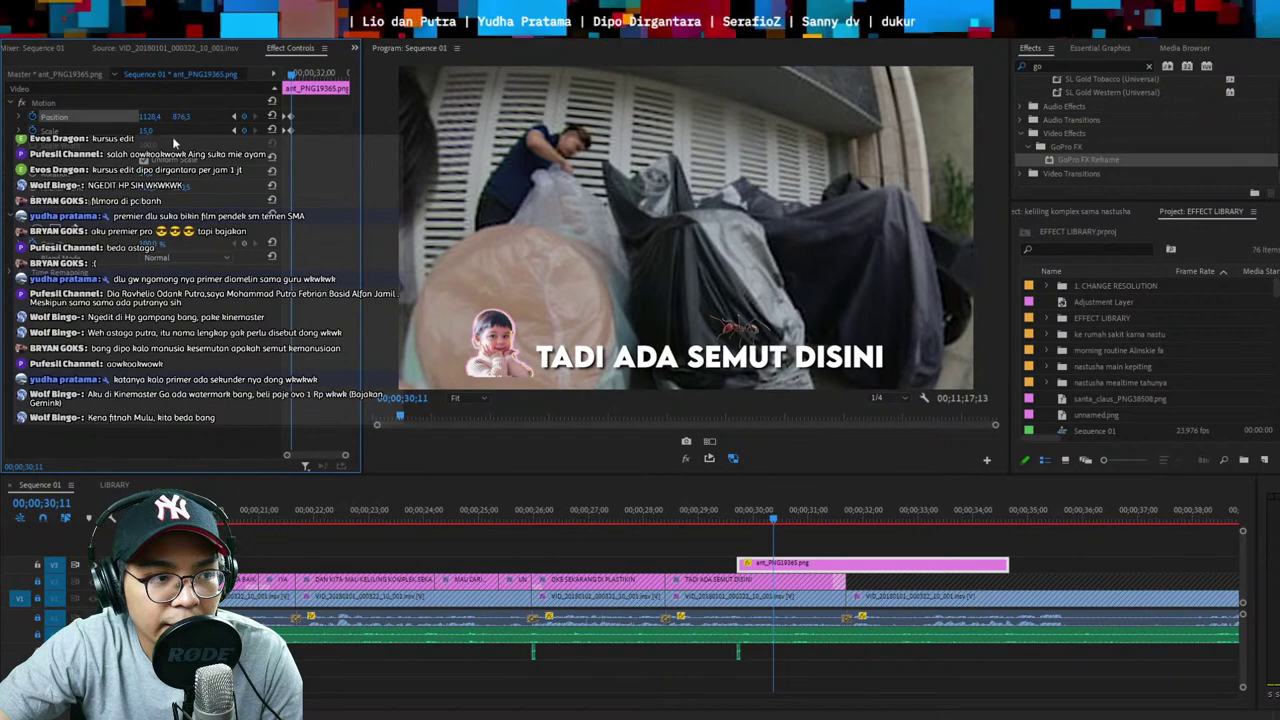
Add position keyframes that carry the ant leftward out of the frame to -117.6, 825.3, and play back the animation
key(space)
drag(148, 117, 41, 117)
drag(186, 119, 124, 119)
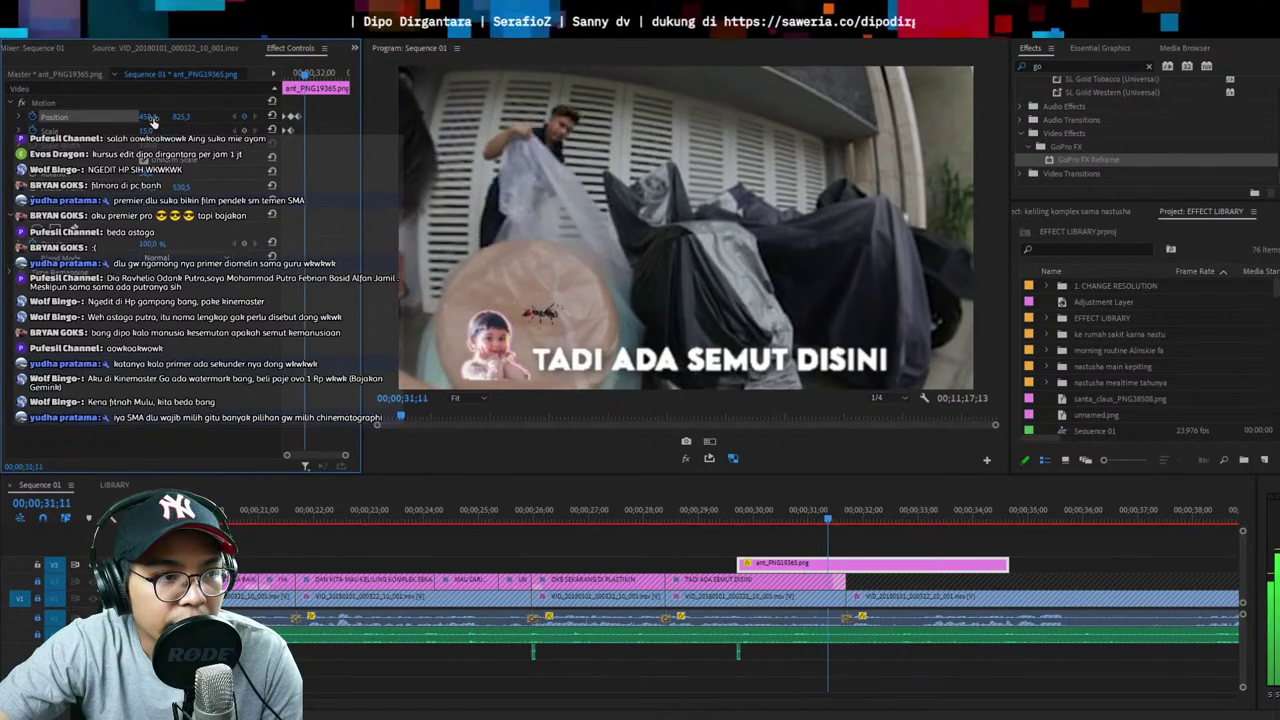
click(727, 514)
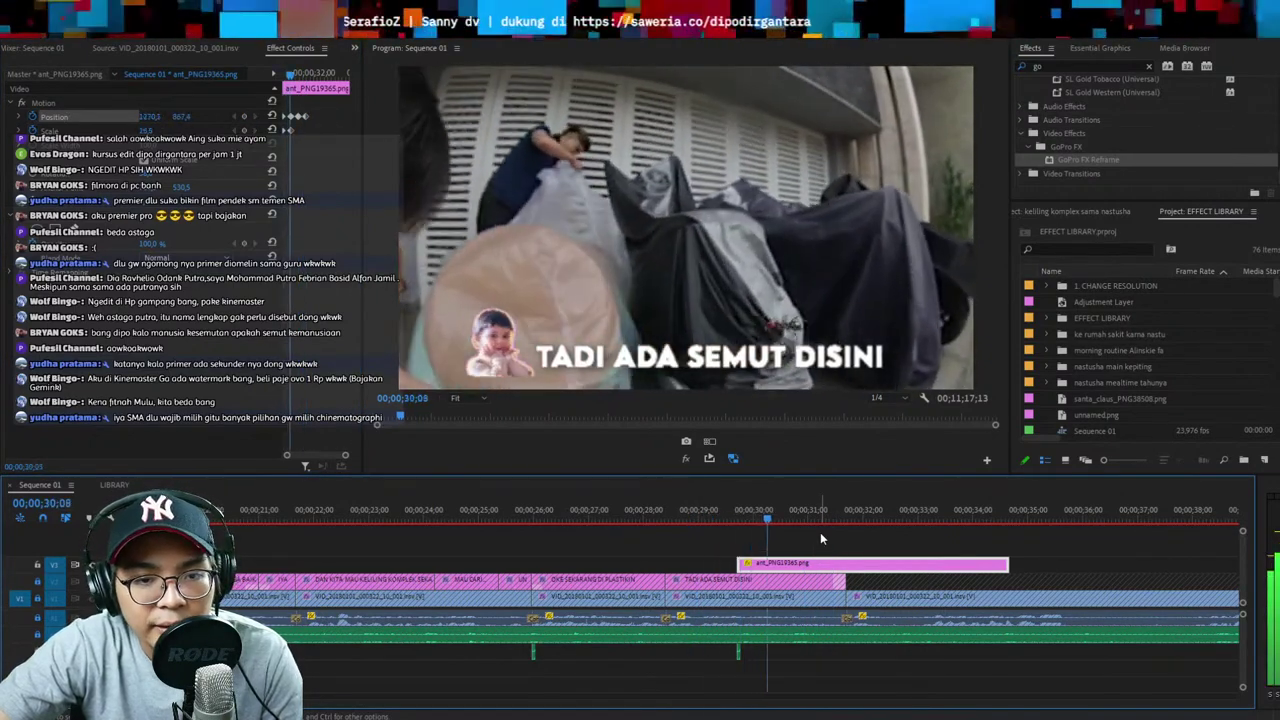
key(space)
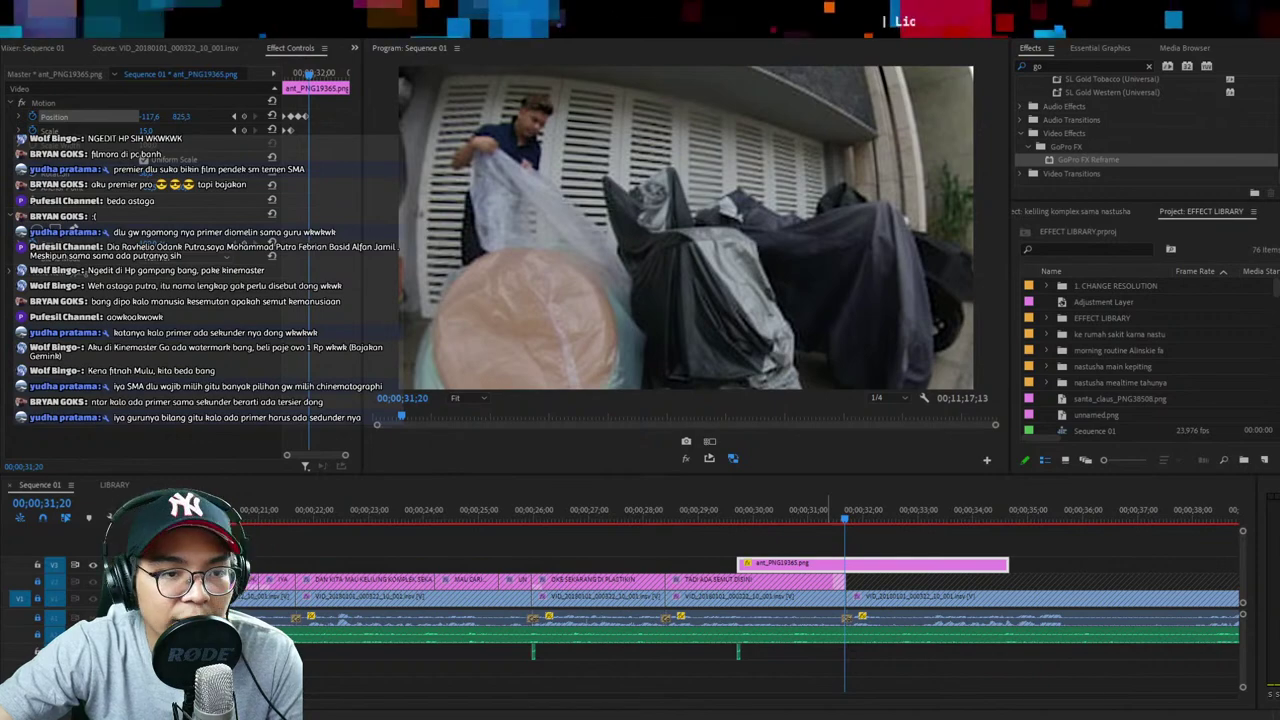
Go through the clips in the LIBRARY sequence up to its last clip to look for a suitable effect
click(362, 489)
click(114, 484)
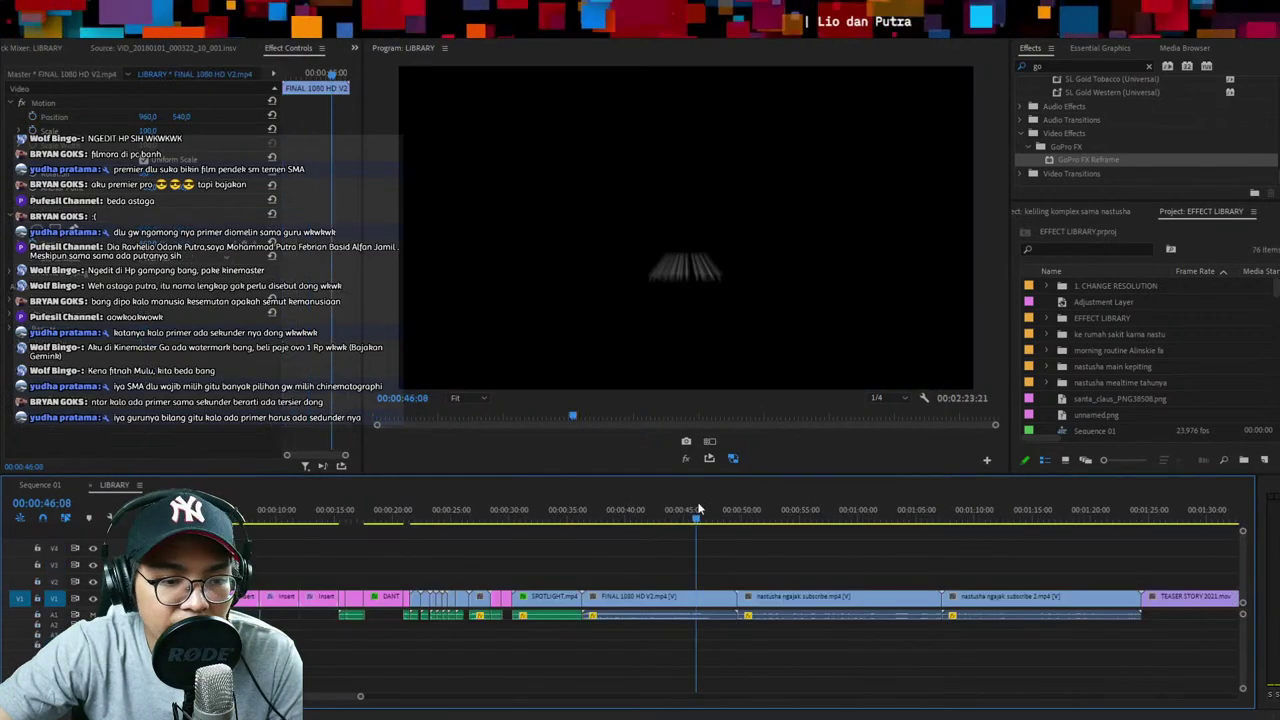
drag(538, 516, 507, 517)
key(Up)
key(Up)
click(1089, 508)
key(minus)
key(Down)
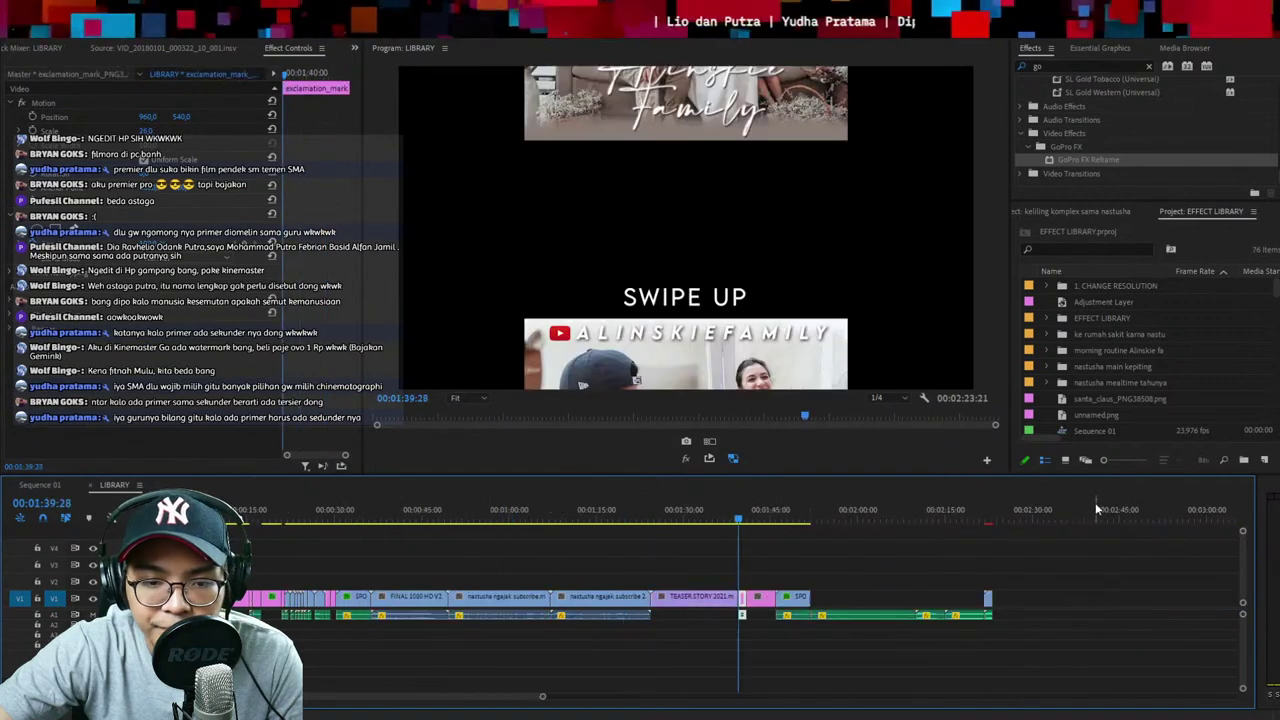
key(Down)
key(Down)
key(Down)
key(Down)
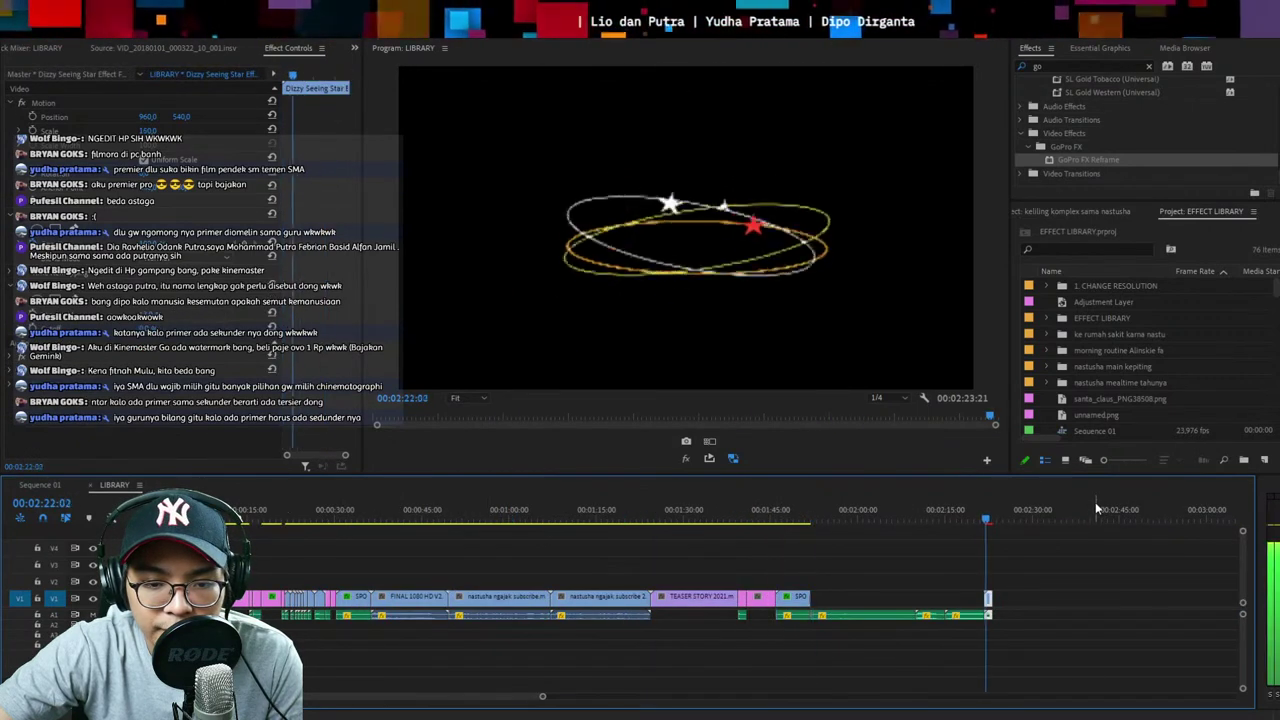
Audition and copy the RUNNING FLINSTONE.mp3 sound effect near the end of the LIBRARY sequence, and return to Sequence 01
click(948, 512)
key(space)
key(space)
drag(963, 591, 957, 628)
click(42, 486)
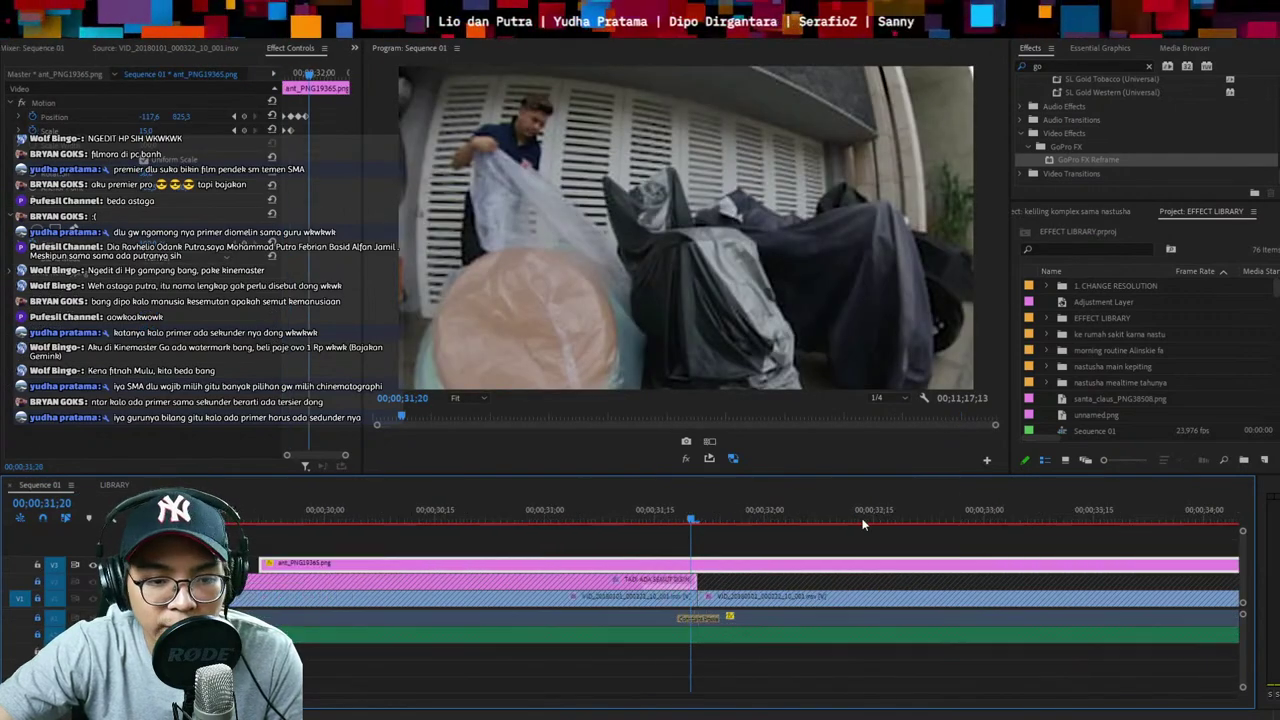
Play back the ant animation from just before its clip starts
click(295, 509)
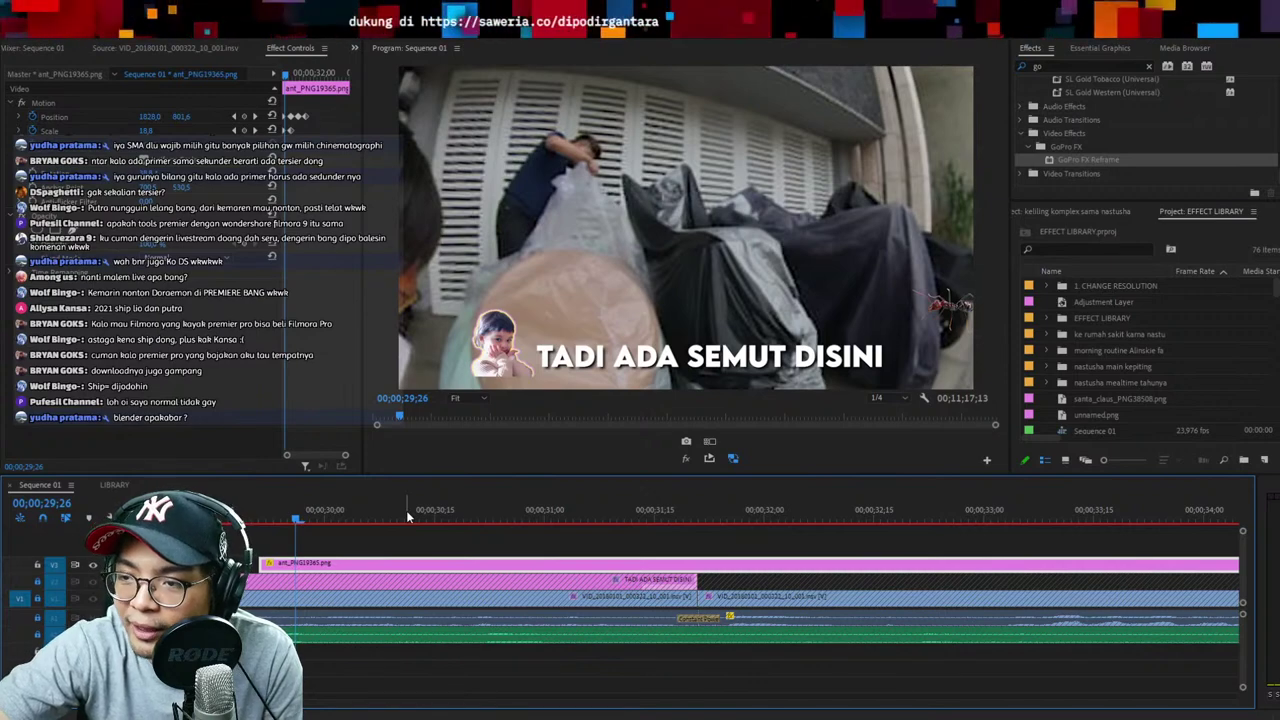
click(243, 510)
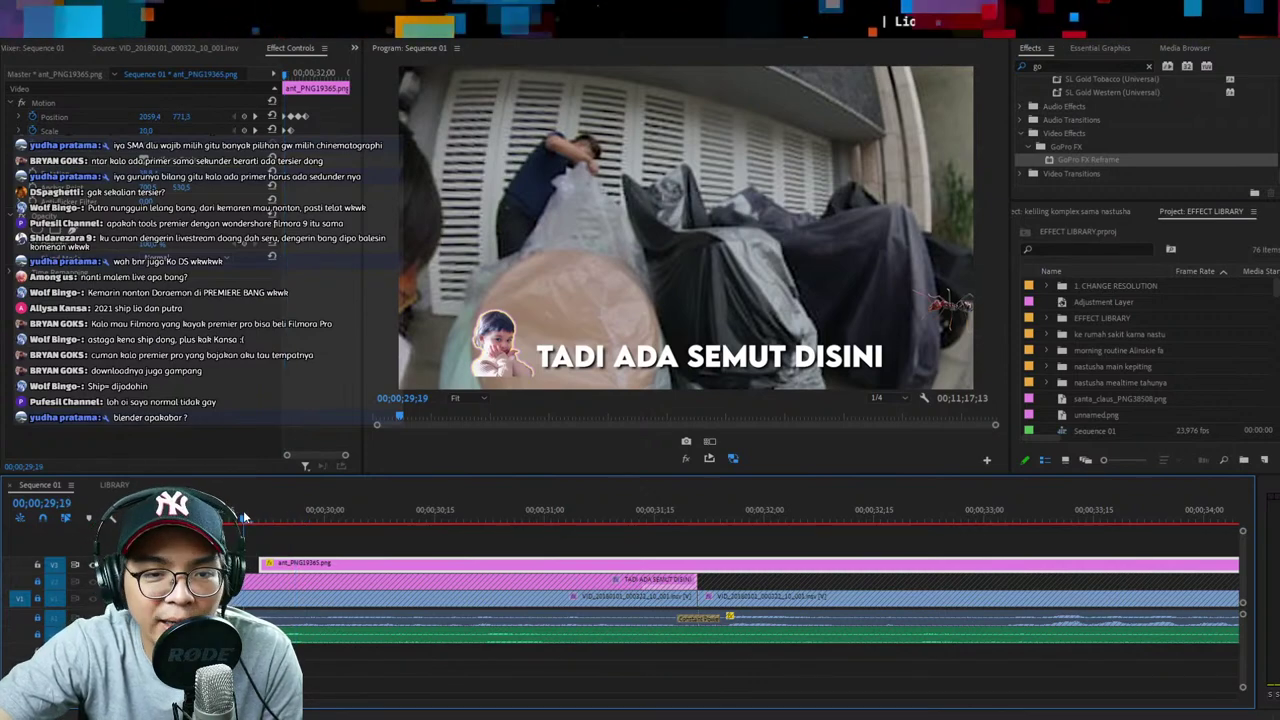
key(space)
key(space)
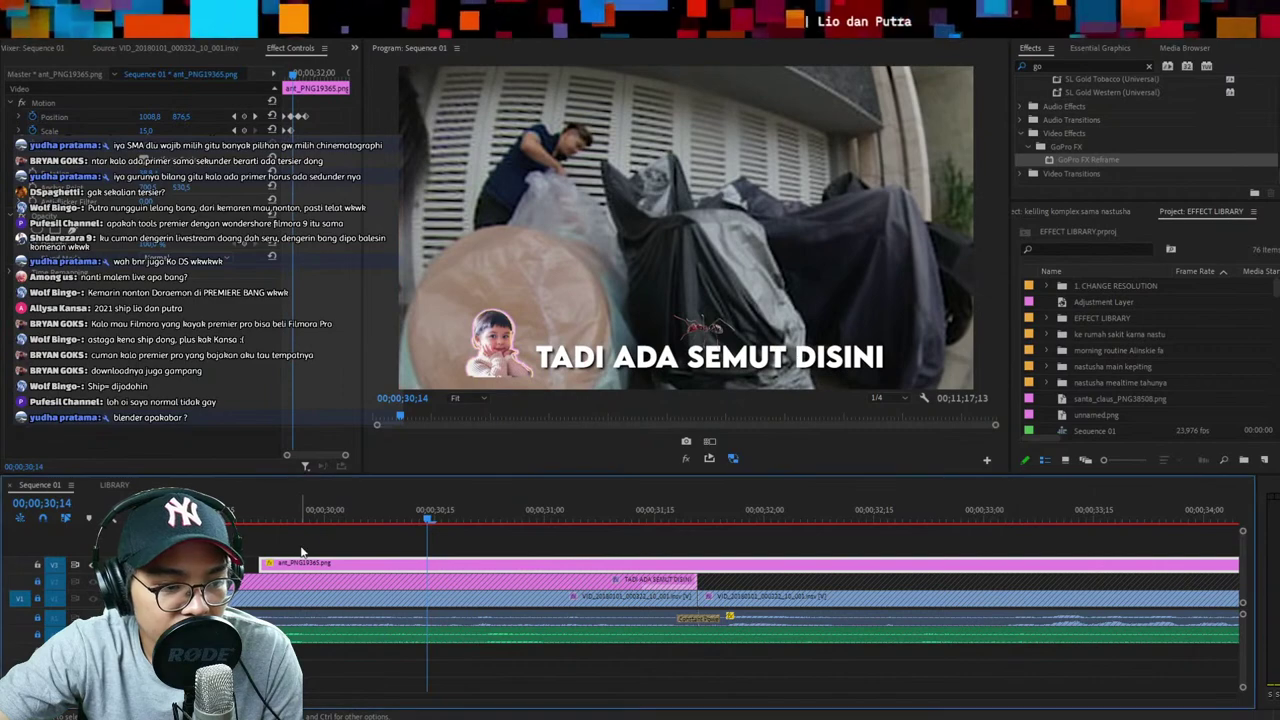
Paste the RUNNING FLINSTONE.mp3 sound effect beneath the ant clip, starting with it at 00;00;29;21
key(Up)
key(ctrl+v)
click(255, 518)
key(minus)
key(minus)
key(Up)
key(Up)
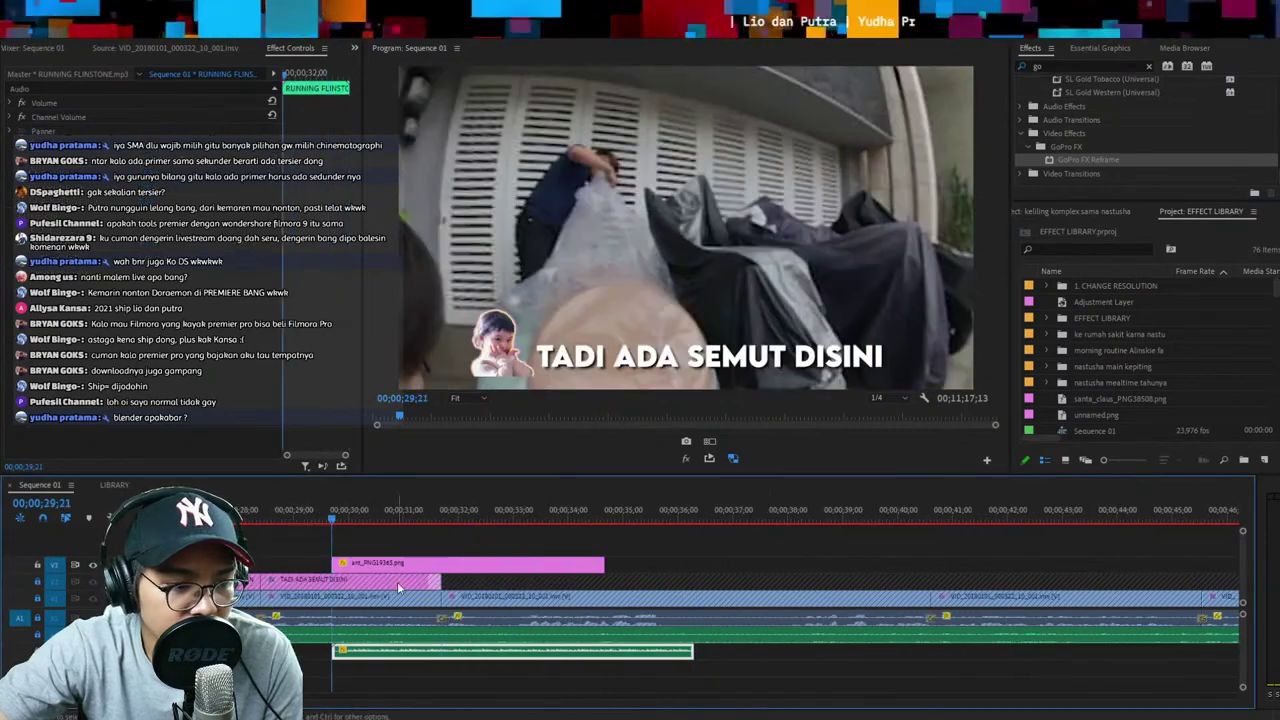
Play back the ant's crawl together with the running sound to check their timing
scroll(398, 587, up, 4)
click(783, 536)
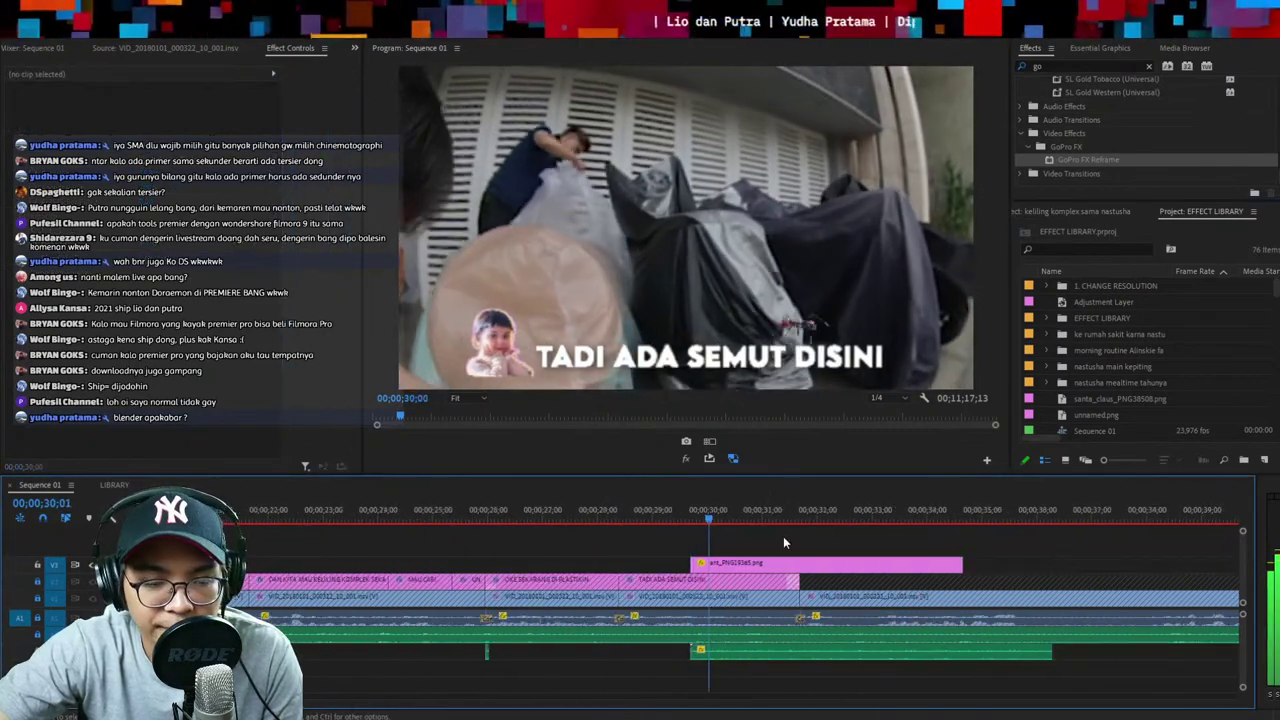
key(equal)
key(space)
click(771, 563)
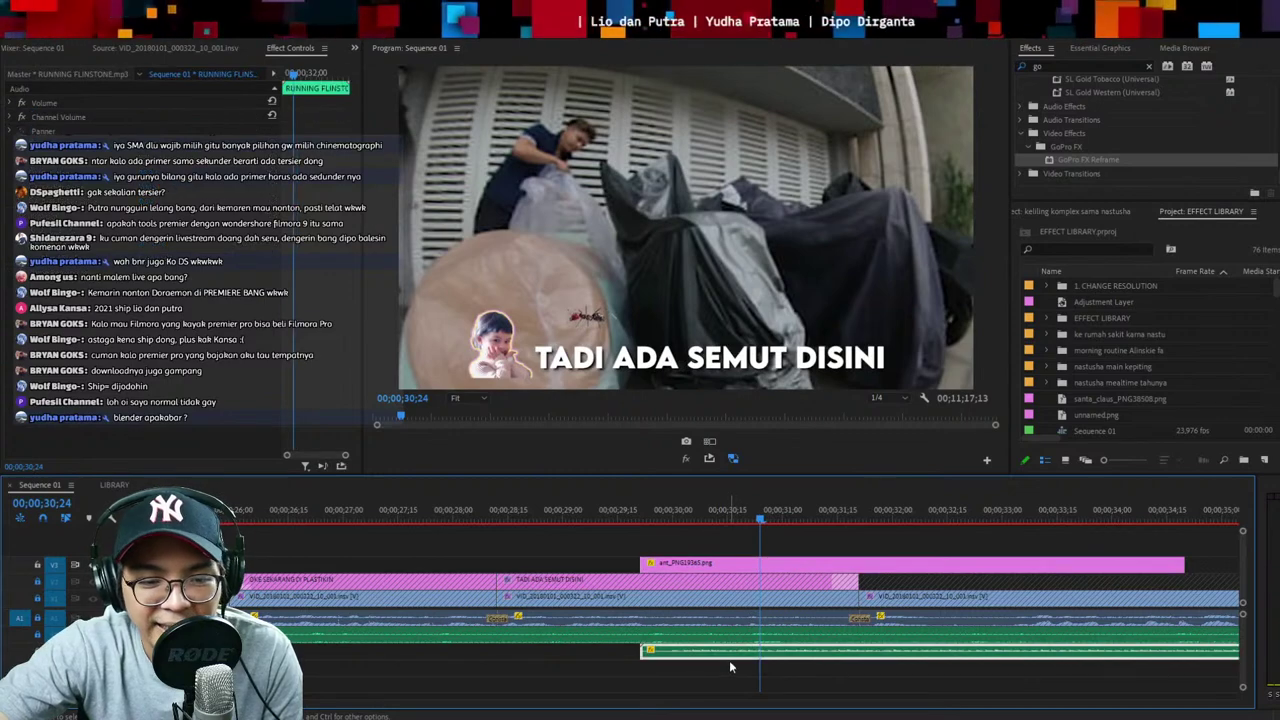
click(640, 510)
key(space)
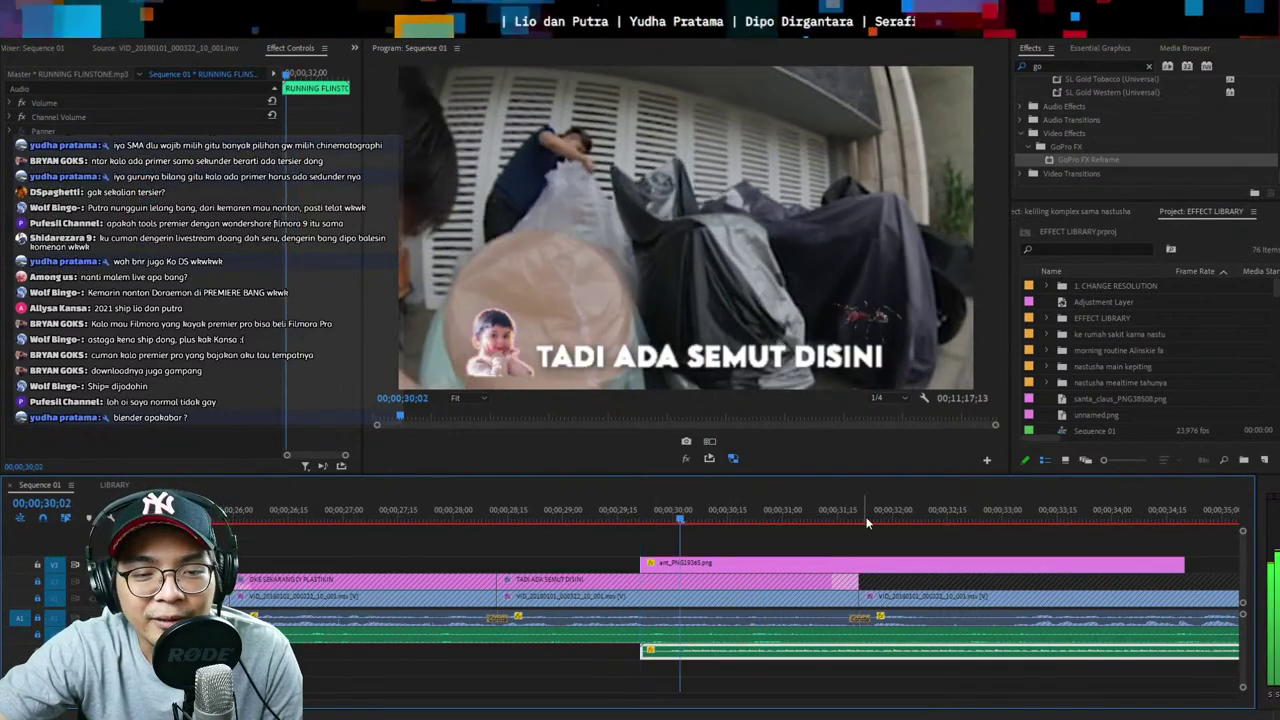
key(space)
Split the ant clip and its running sound at 00;00;31;20, delete their remainders, and save the project
drag(877, 543, 946, 650)
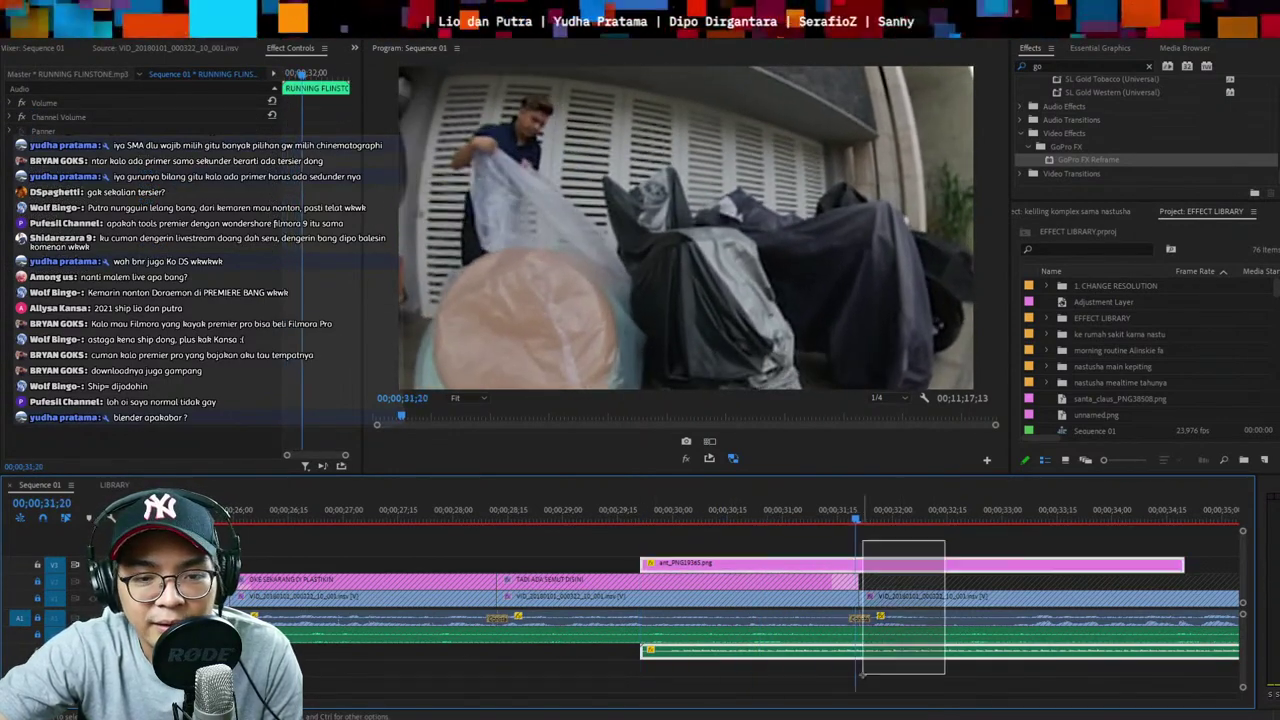
key(ctrl+k)
drag(946, 539, 932, 652)
key(Delete)
key(minus)
key(equal)
key(ctrl+s)
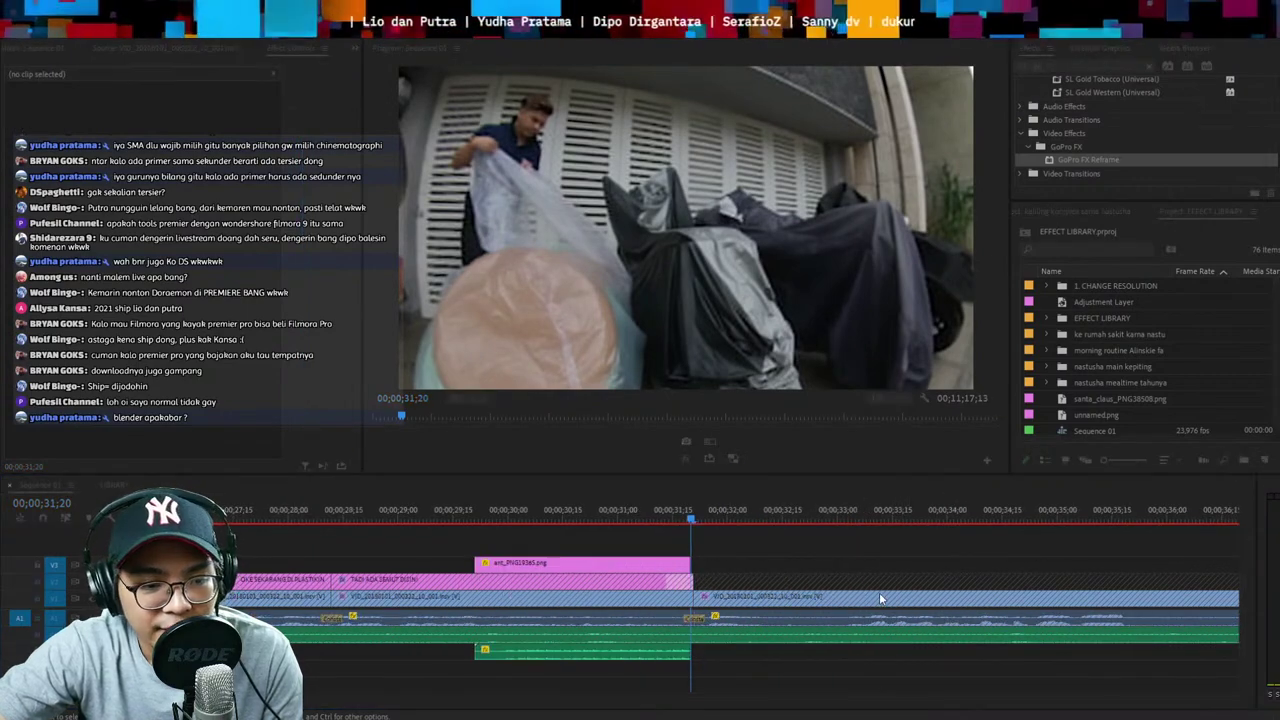
Unlock video tracks V1 and V2 and extend the TADI ADA SEMUT DISINI caption past the video cut
click(38, 599)
click(38, 582)
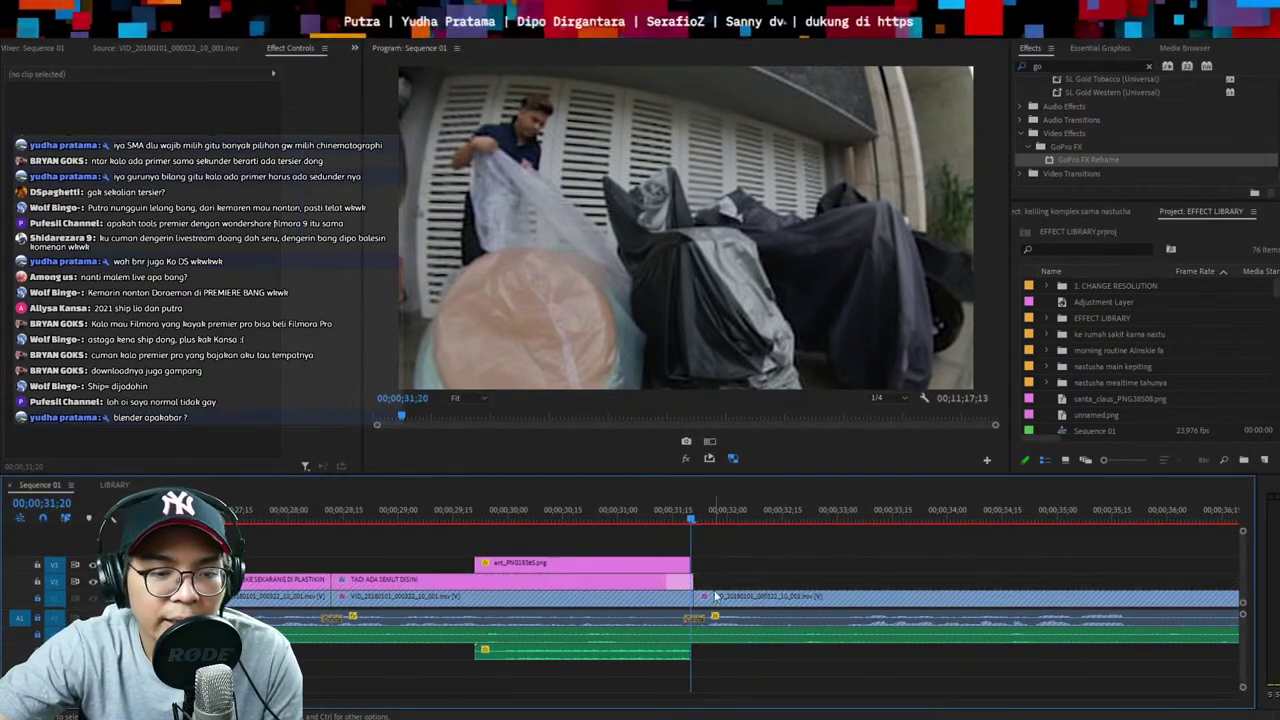
drag(703, 583, 821, 583)
Add audio fades to both ends of the running sound effect and play on from there
click(657, 655)
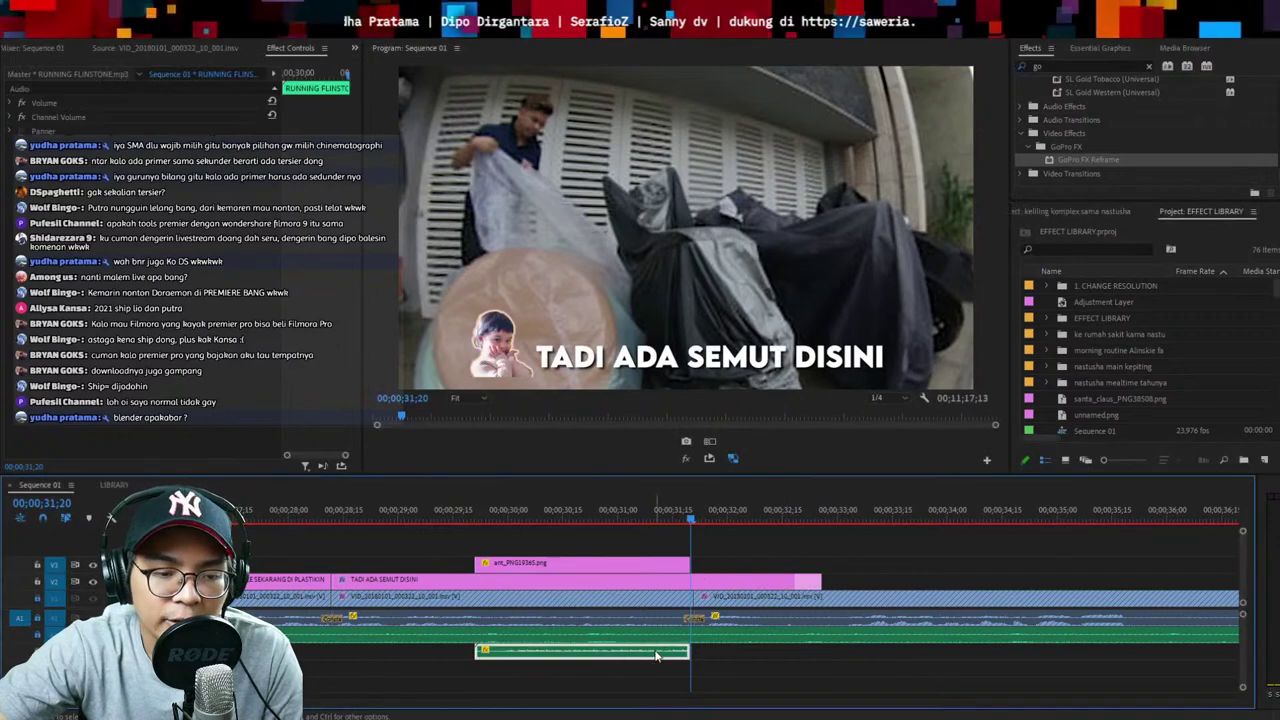
key(space)
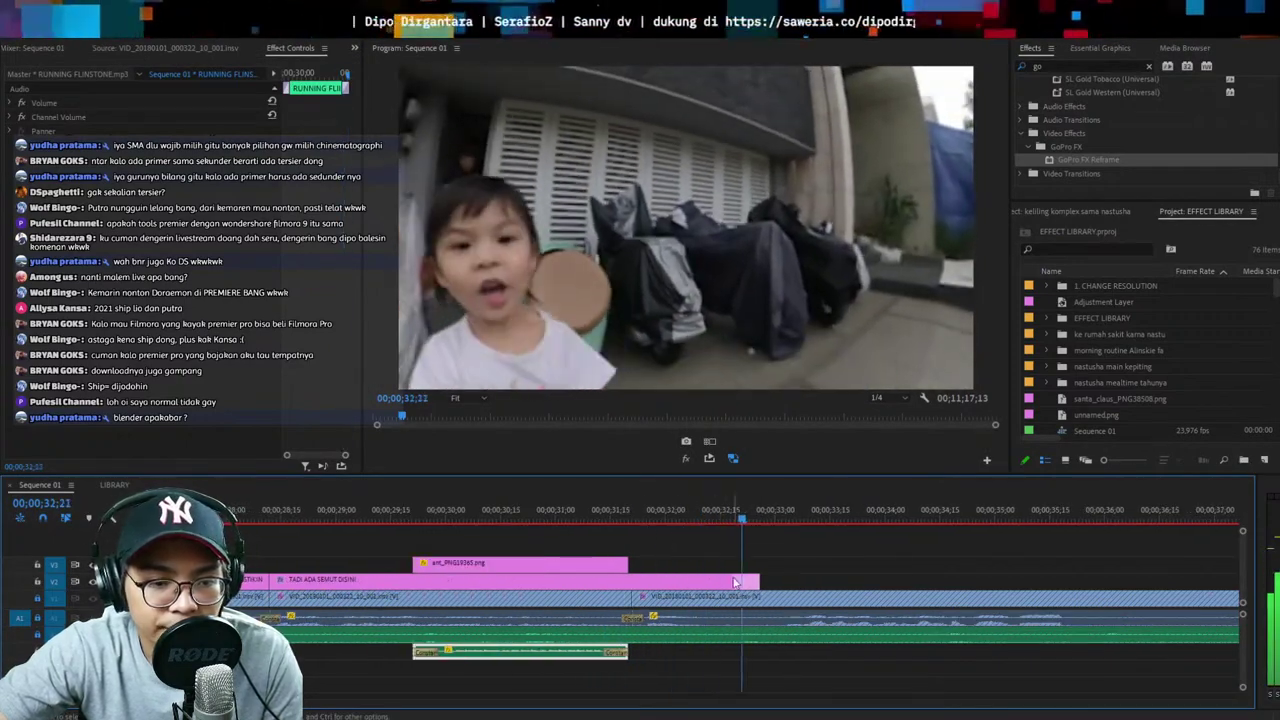
Extend the TADI ADA SEMUT DISINI caption to about 00;00;36;10 and split it at the video cut after the ant clip
drag(771, 582, 1154, 586)
key(space)
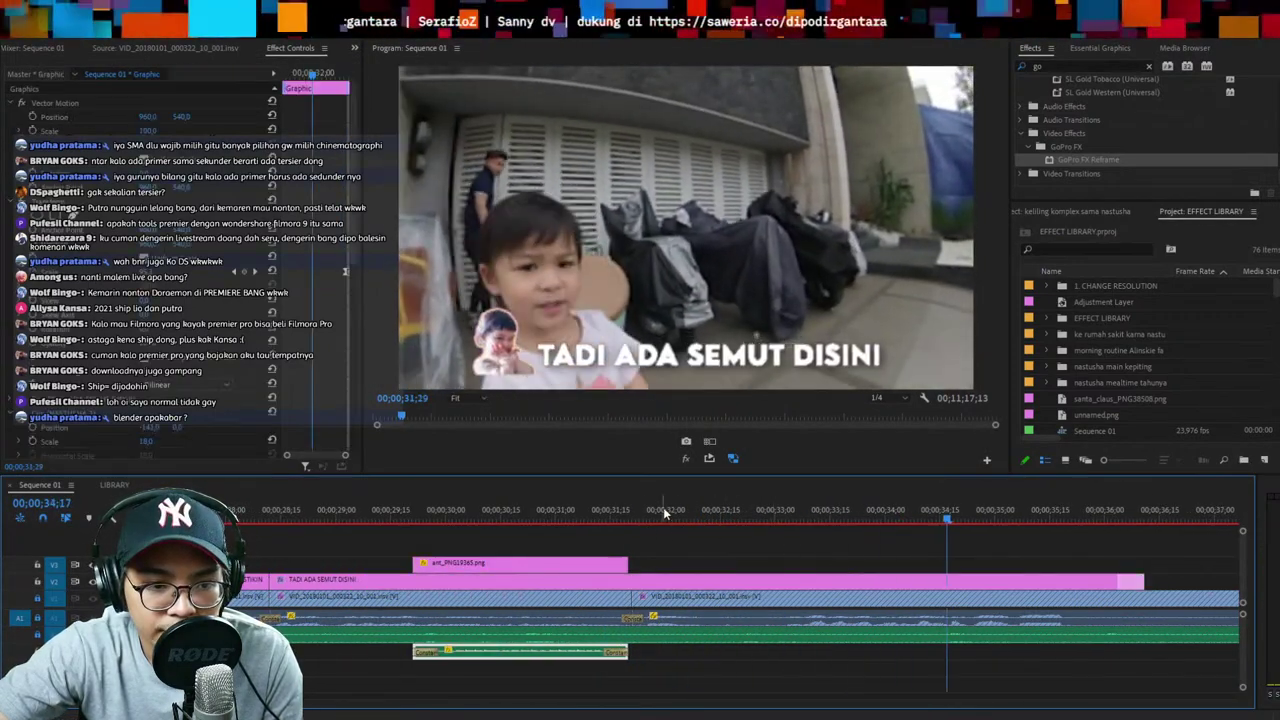
click(634, 510)
key(ctrl+k)
Play back the footage after the caption split repeatedly to find where the next line begins
key(space)
key(space)
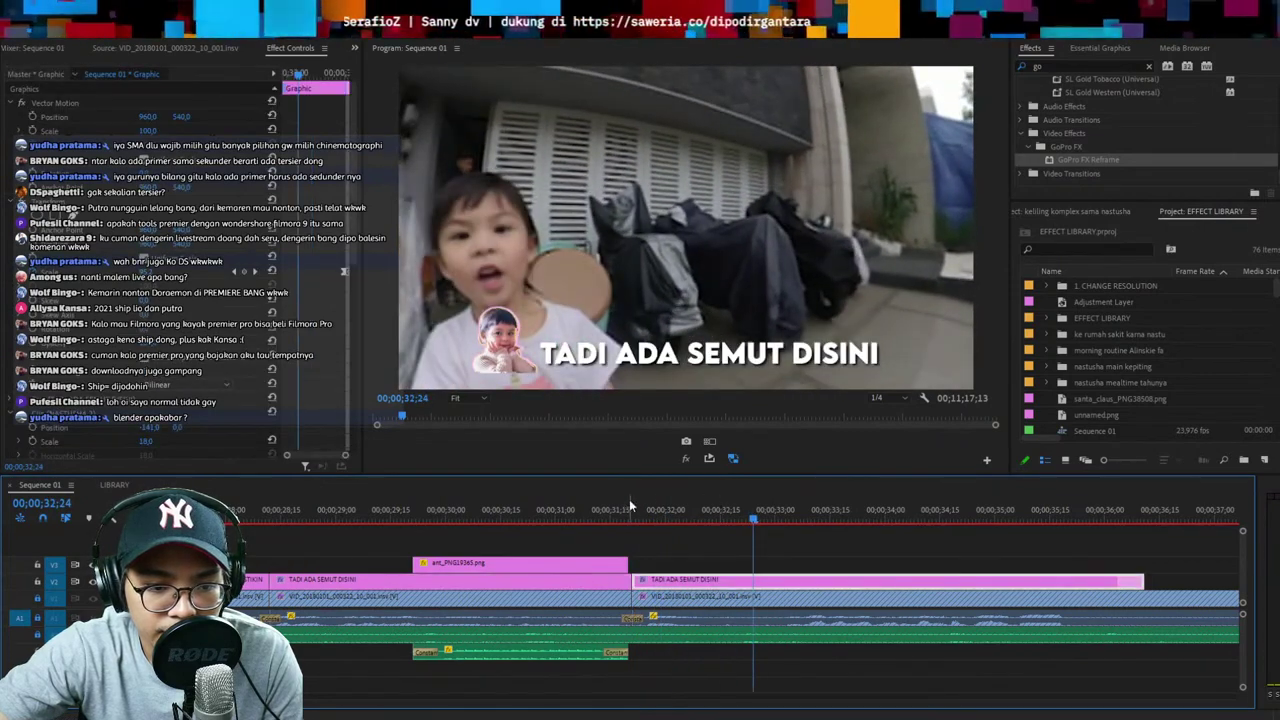
click(632, 508)
key(space)
key(space)
click(706, 583)
key(space)
key(space)
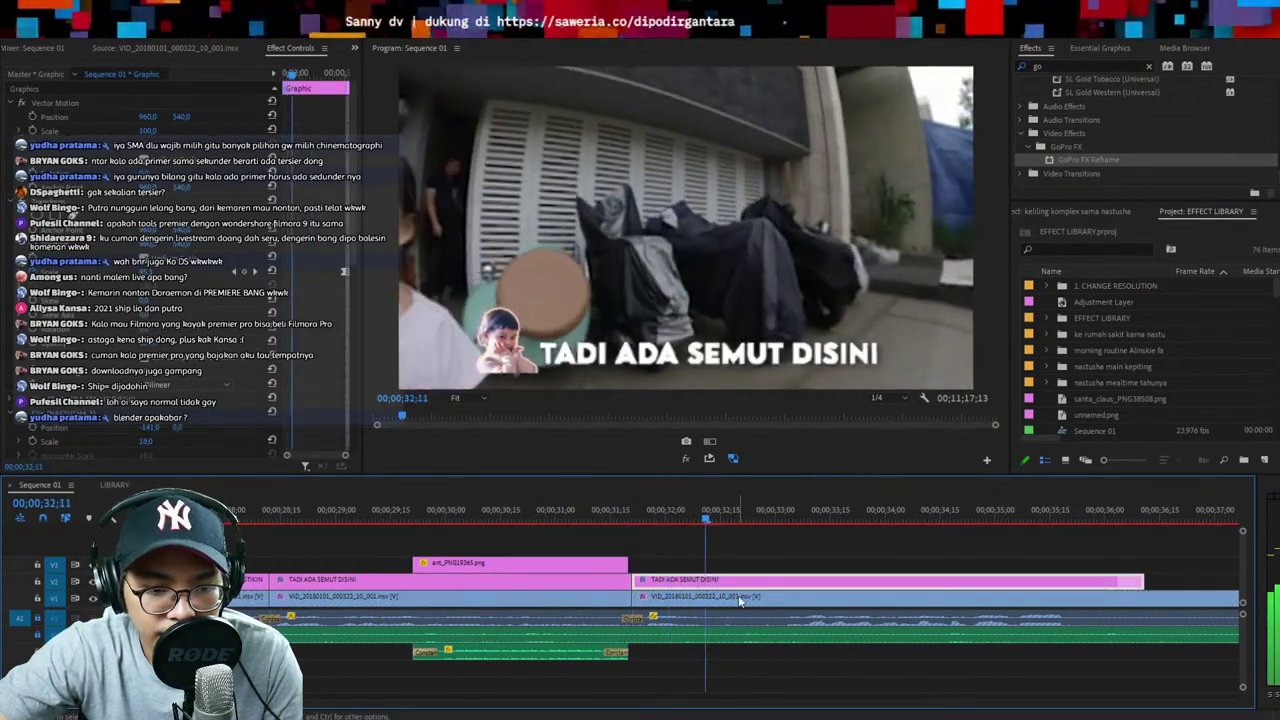
Try to split the vlog clip at 00;00;32;11 and undo the split
click(743, 598)
key(ctrl+k)
click(791, 508)
click(787, 579)
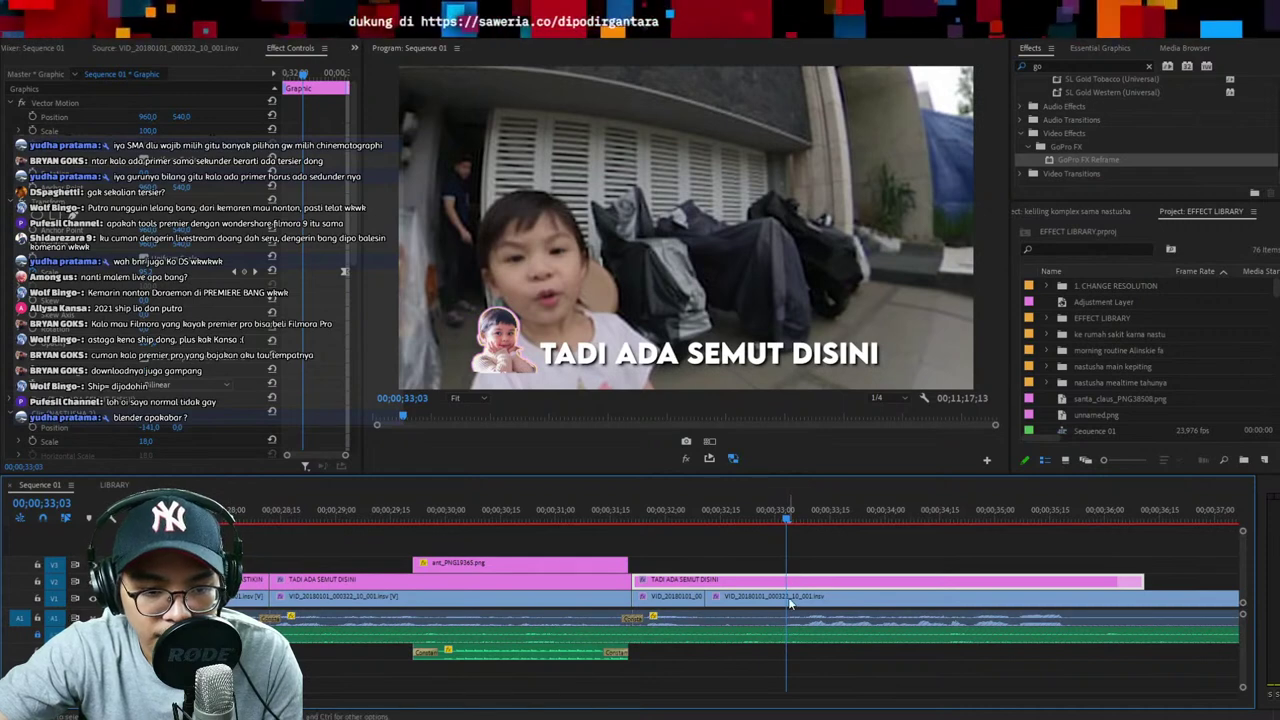
click(789, 597)
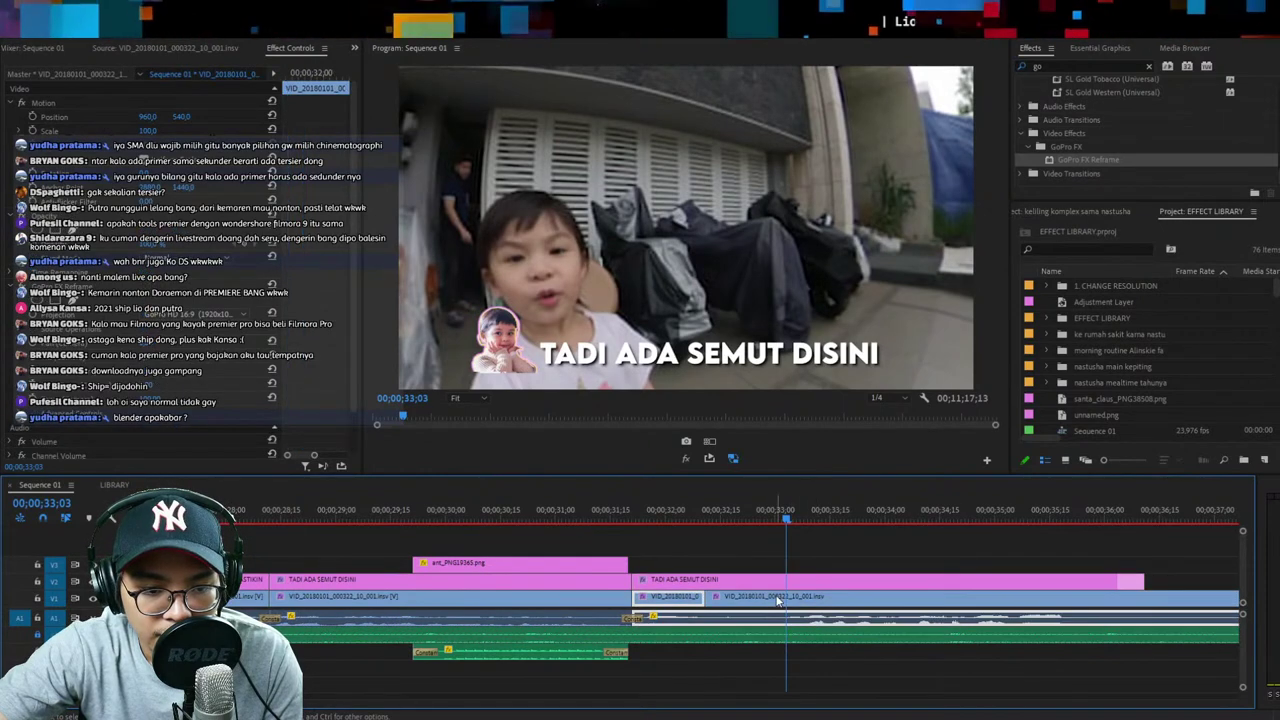
key(ctrl+z)
key(ctrl+z)
key(ctrl+z)
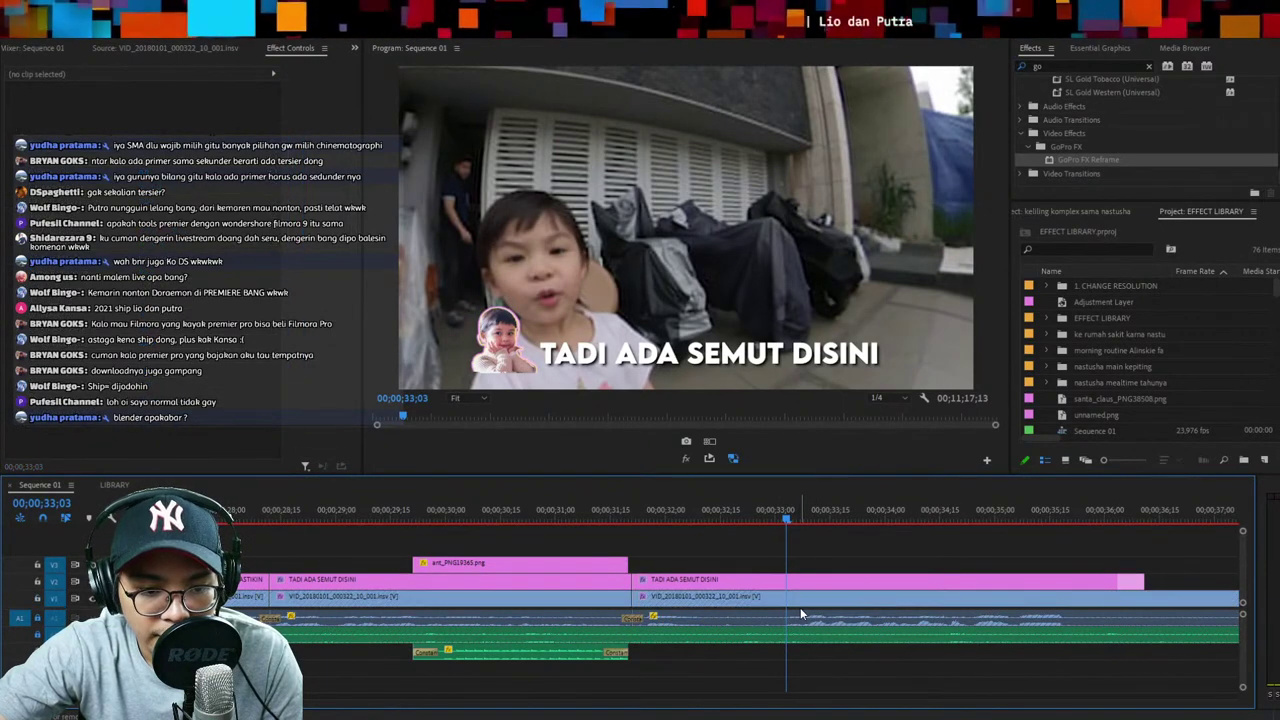
Split the vlog clip at about 00;00;33;02 and at 00;00;32;11, and ripple-delete the section in between
click(805, 603)
key(space)
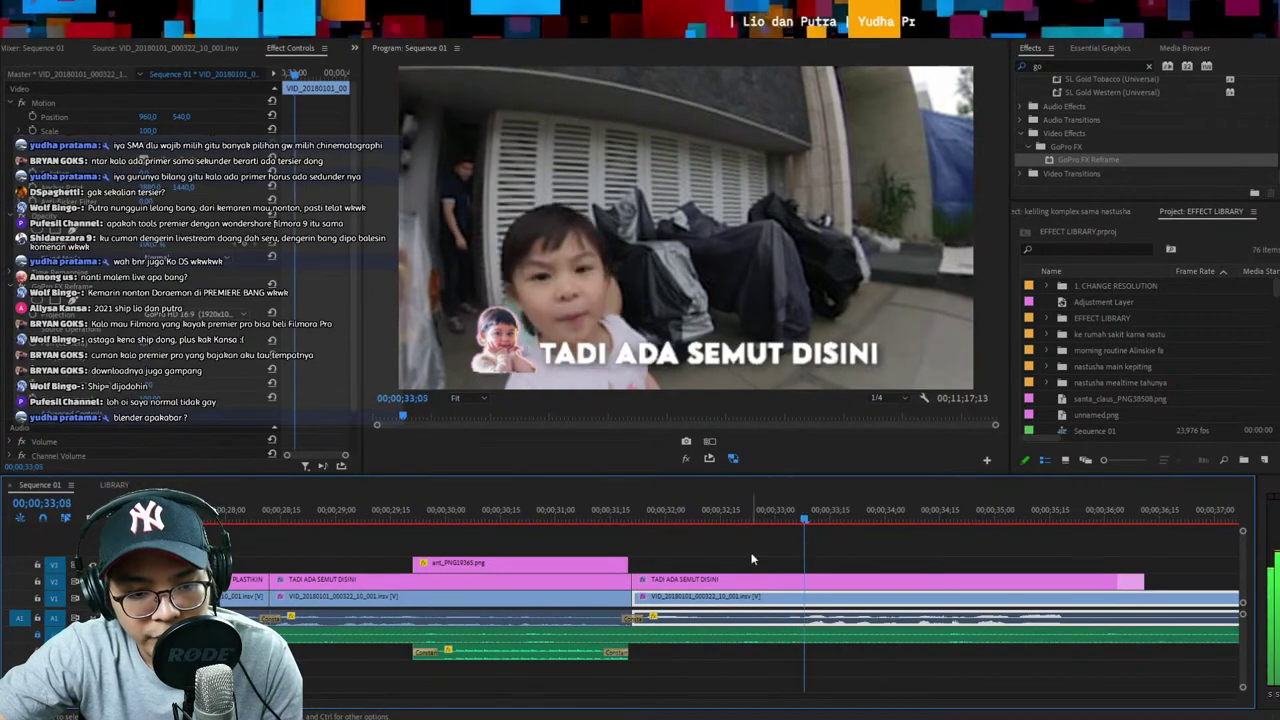
key(space)
click(783, 522)
key(ctrl+k)
drag(783, 522, 706, 520)
key(ctrl+k)
click(728, 578)
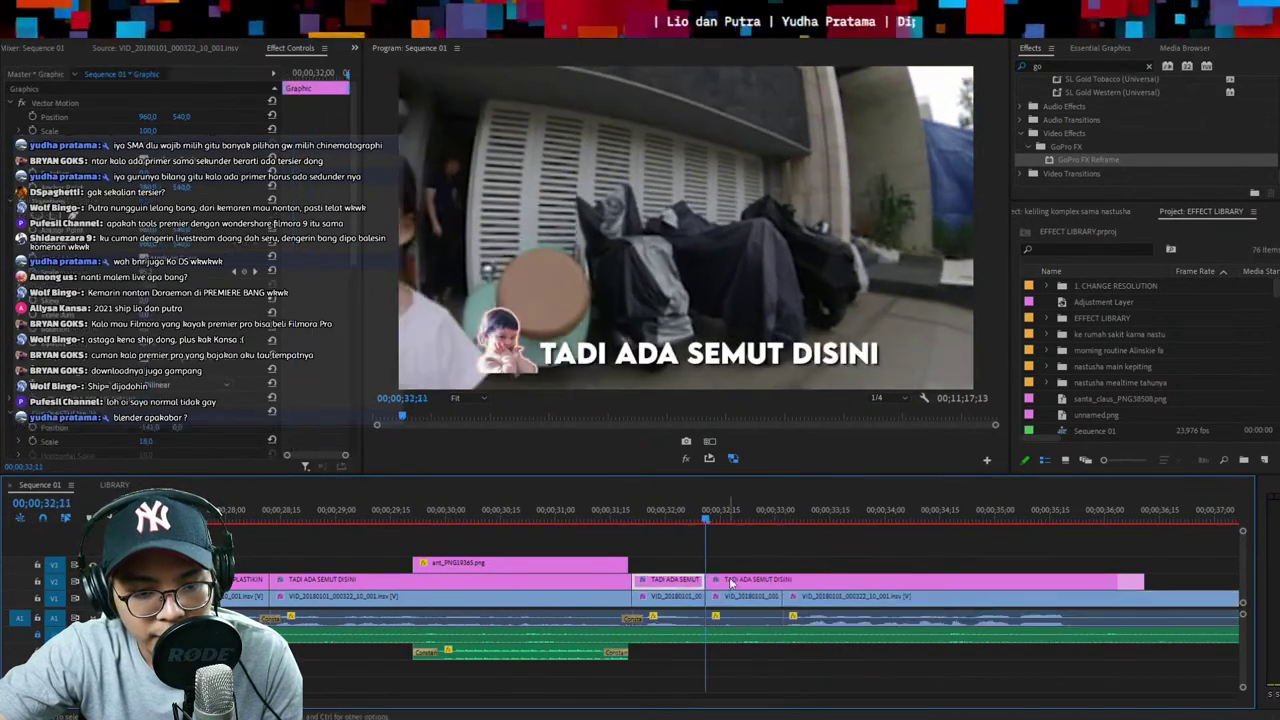
click(748, 603)
key(shift+Delete)
Play across the new cut at 00;00;32;11 and add an audio crossfade to it
click(635, 505)
key(space)
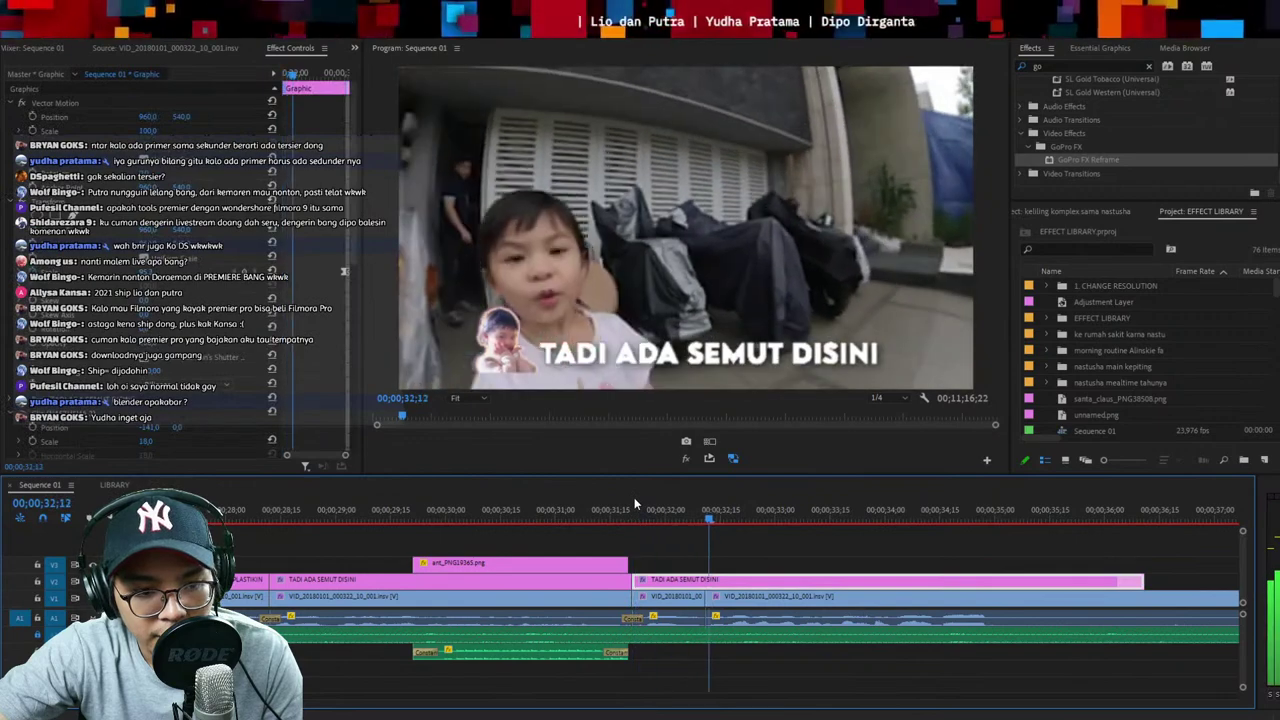
drag(723, 543, 689, 617)
key(ctrl+shift+d)
click(991, 552)
Split the vlog clip at 00;00;34;29 and again before 00;00;37;16, and ripple-delete the section in between
scroll(985, 553, down, 3)
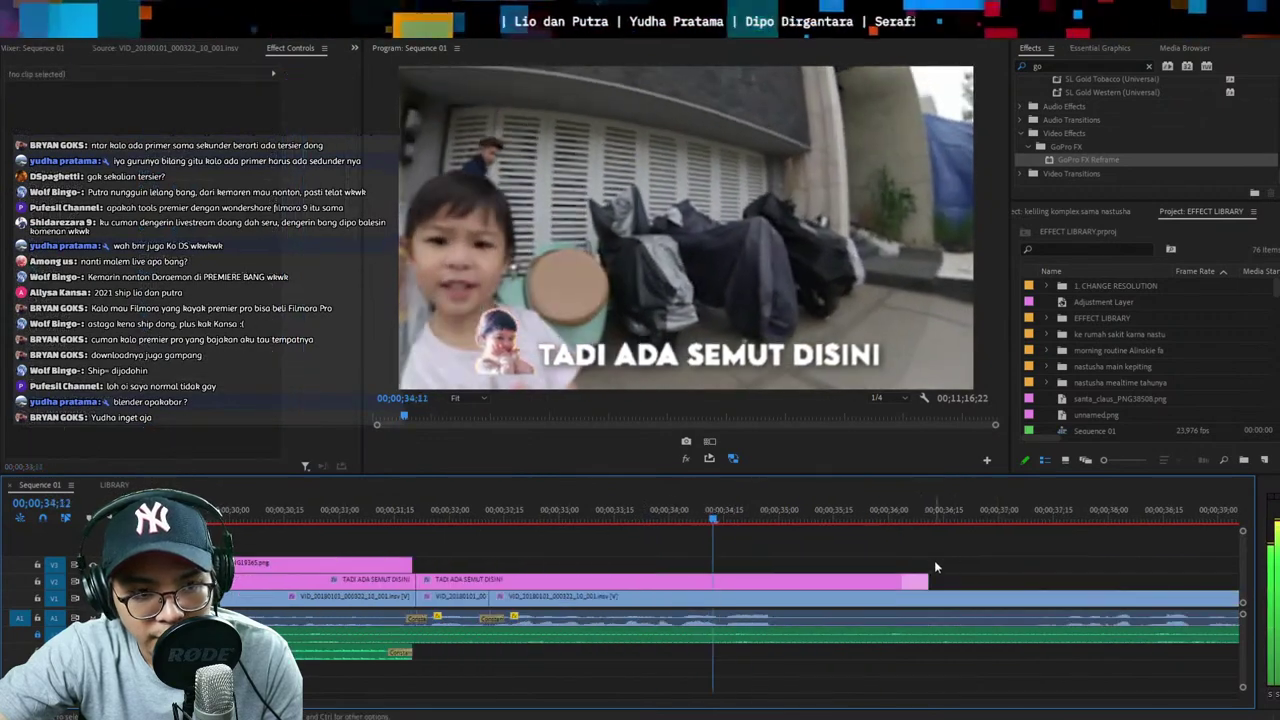
key(space)
click(833, 600)
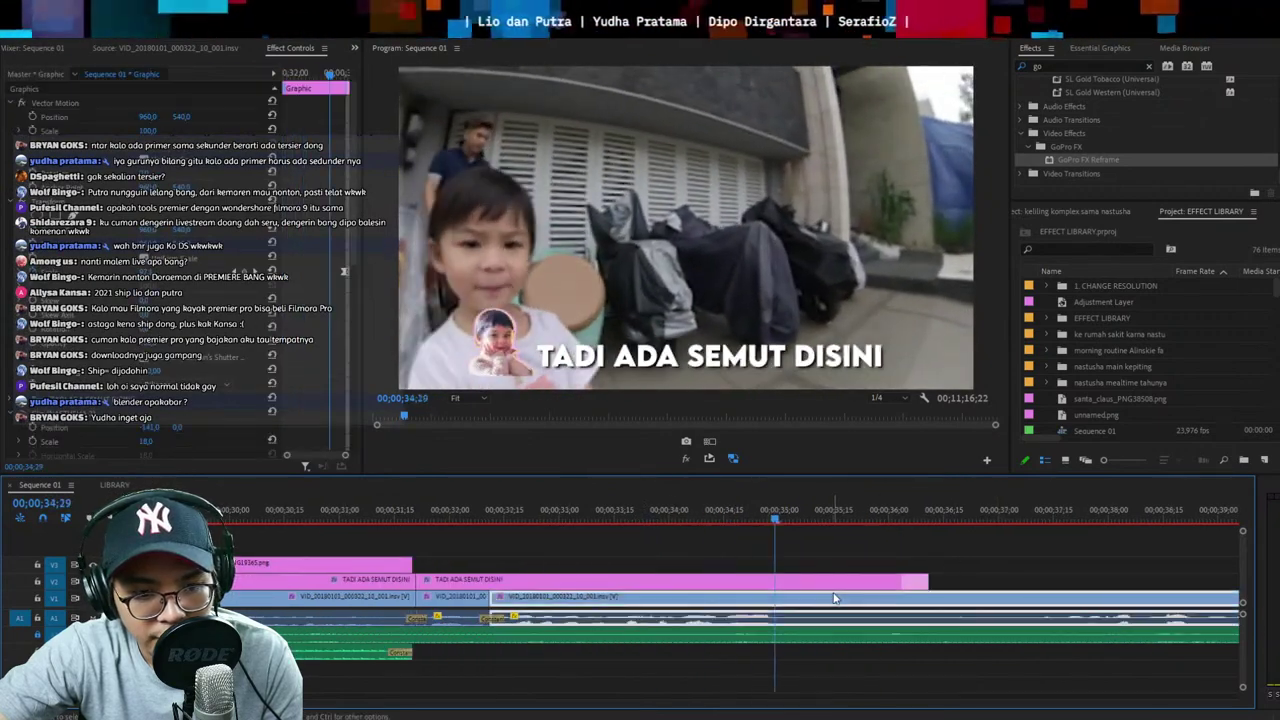
key(ctrl+k)
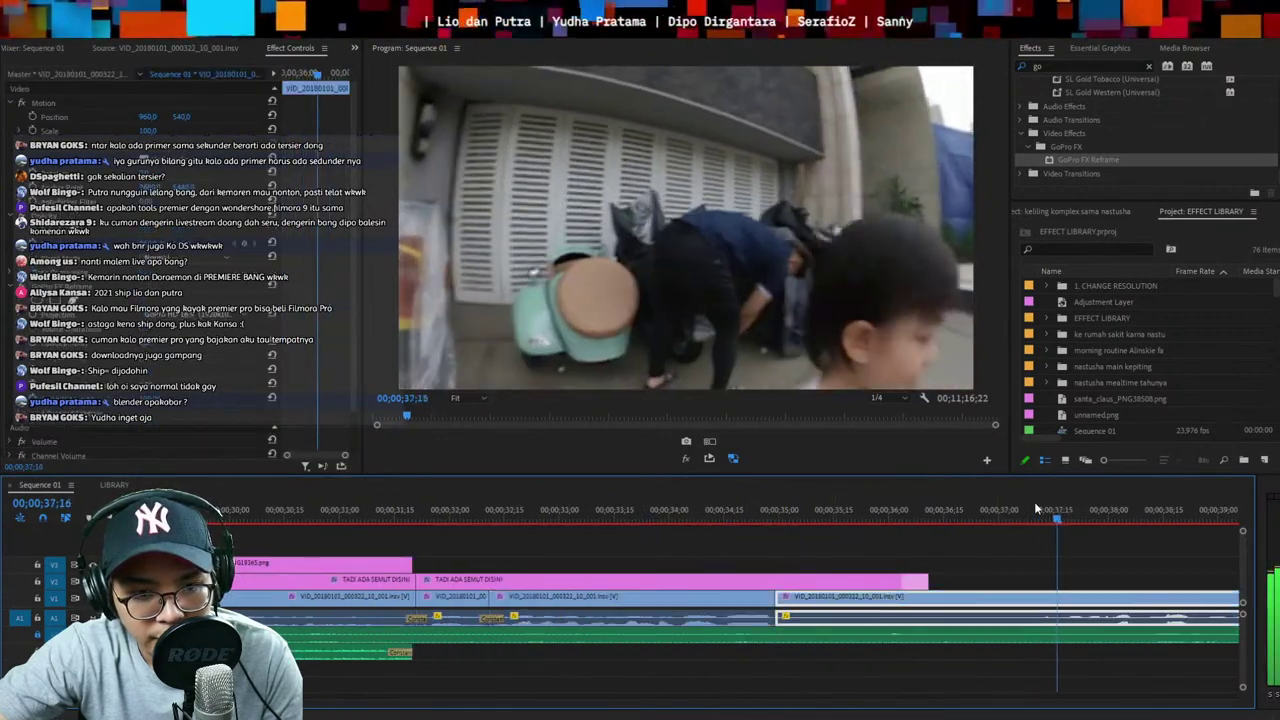
key(ctrl+k)
click(1015, 599)
key(shift+Delete)
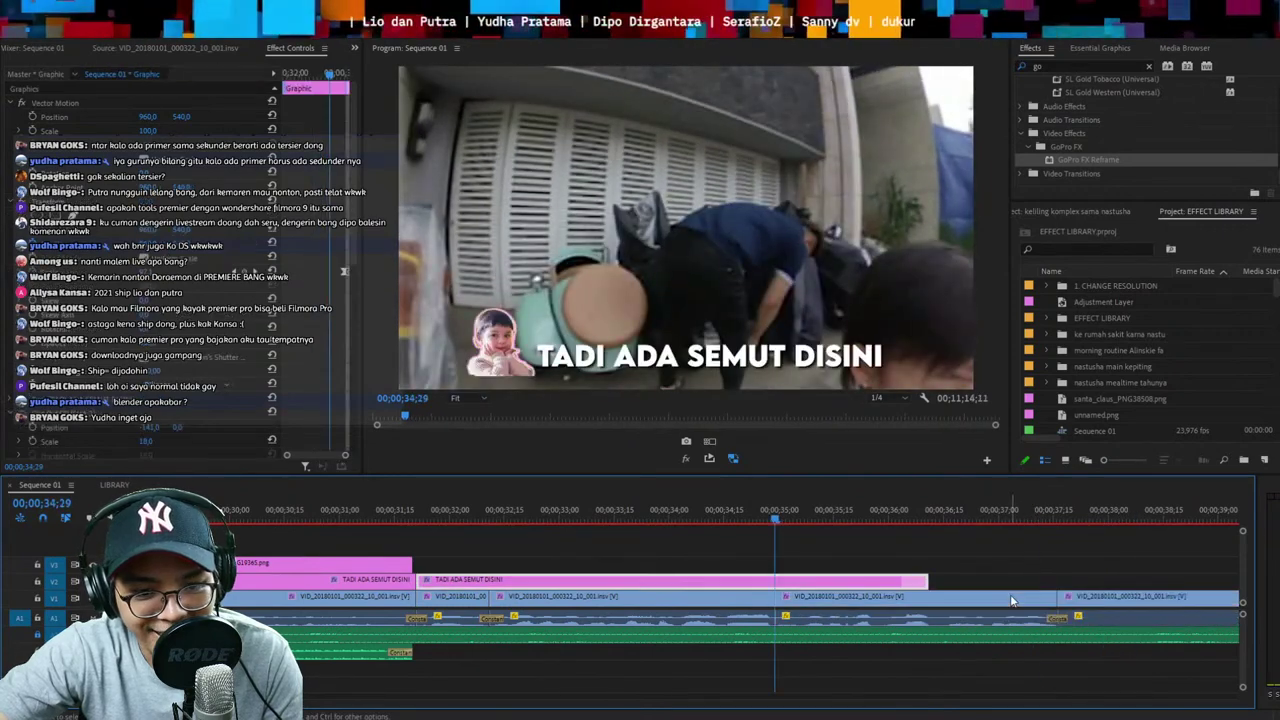
Save the project and add an audio crossfade at the cut at 00;00;34;29
key(ctrl+s)
click(406, 518)
drag(1007, 560, 712, 613)
Play back the second TADI ADA SEMUT DISINI caption and split it at the video cut at 00;00;32;11
click(690, 584)
key(space)
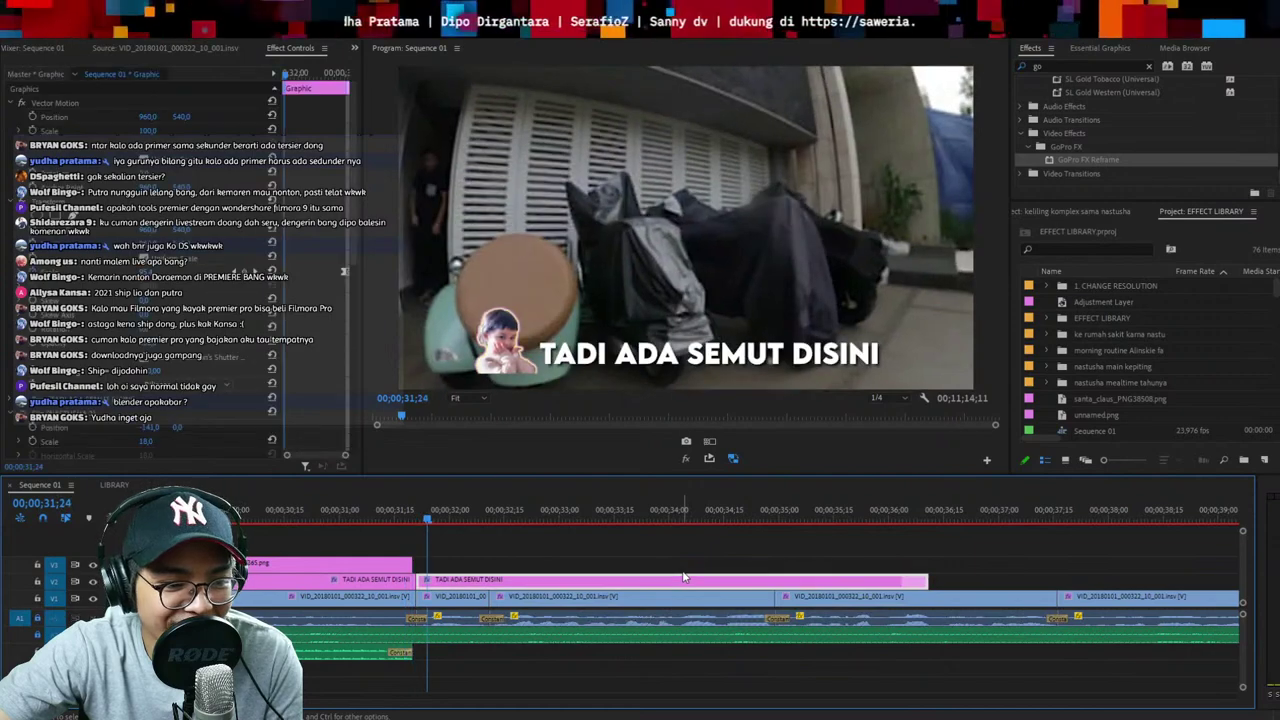
key(space)
key(Up)
key(ctrl+k)
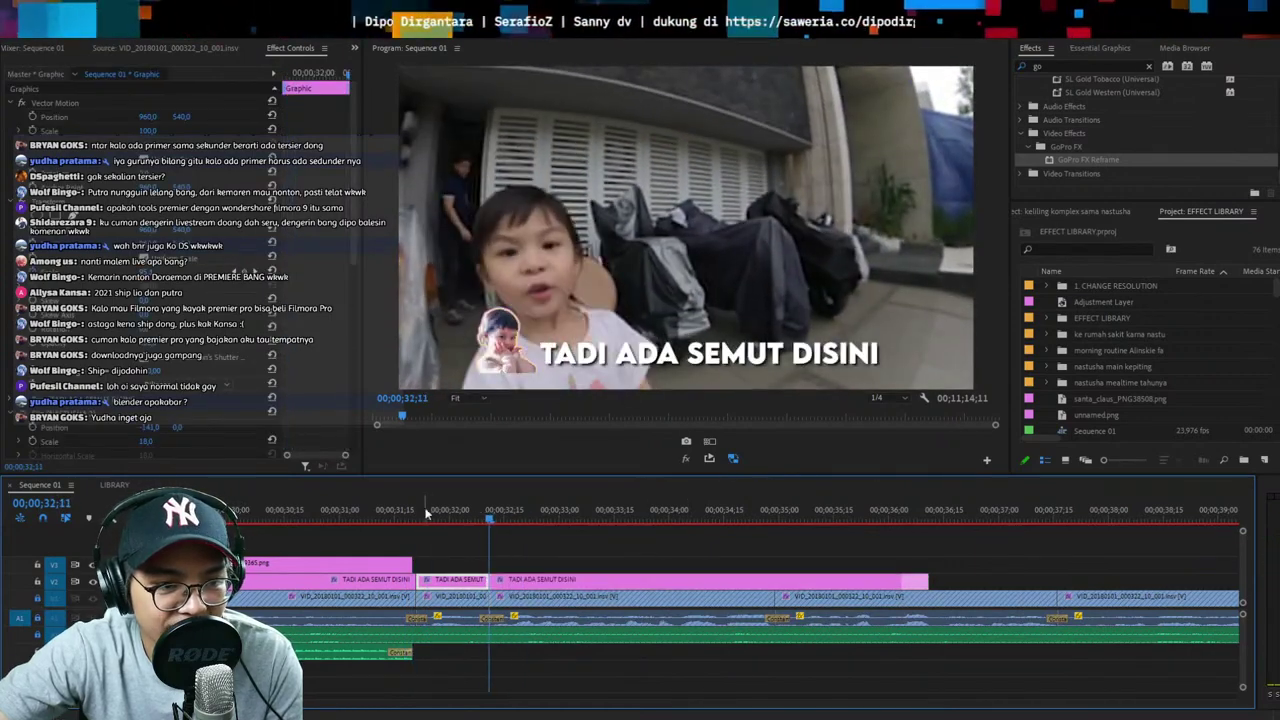
Change the text of the short caption before 00;00;32;11 to DAN
drag(430, 506, 449, 492)
click(629, 360)
key(ctrl+a)
text(DAN)
Play on to 00;00;33;27 and change the text of the caption after DAN to RUMAH INI DISINI..
key(space)
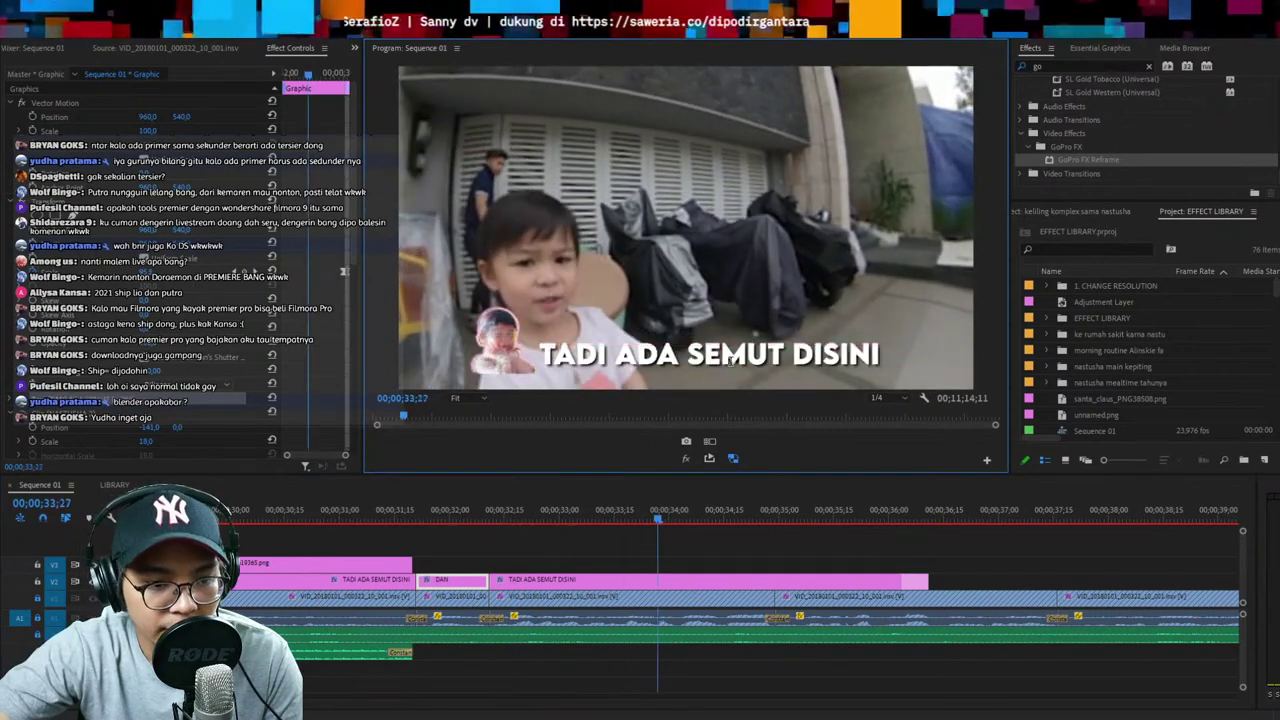
text(MAH INI DISINI...)
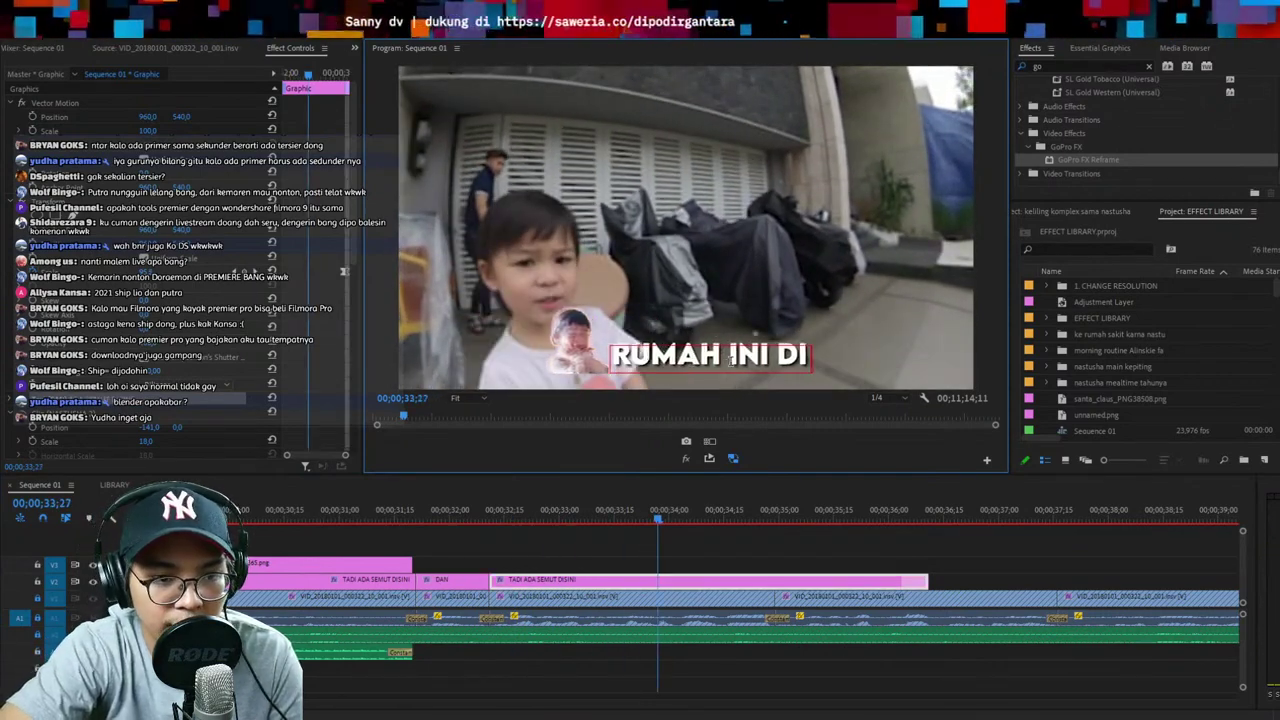
key(space)
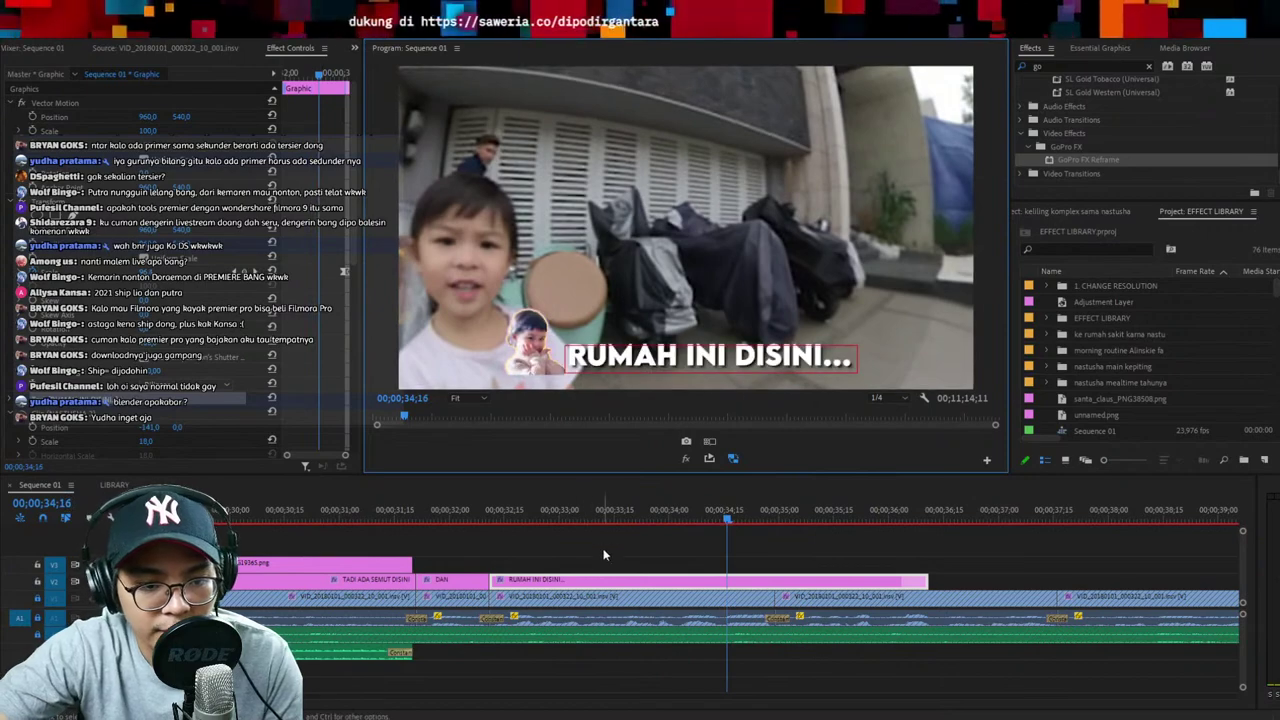
Split the RUMAH INI DISINI... caption at about 00;00;33;26 and change the second part's text to SUKA ADA..
click(597, 517)
key(space)
key(ctrl+k)
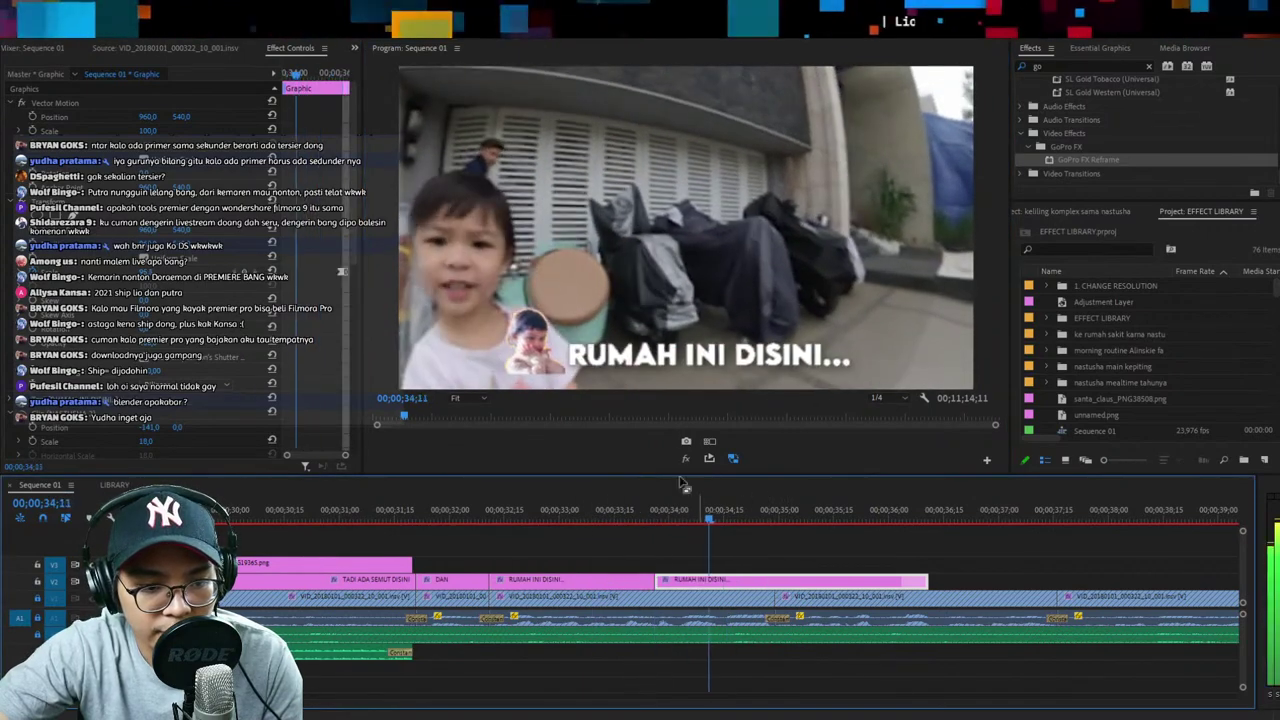
key(space)
key(ctrl+a)
text(SUKA ADA...)
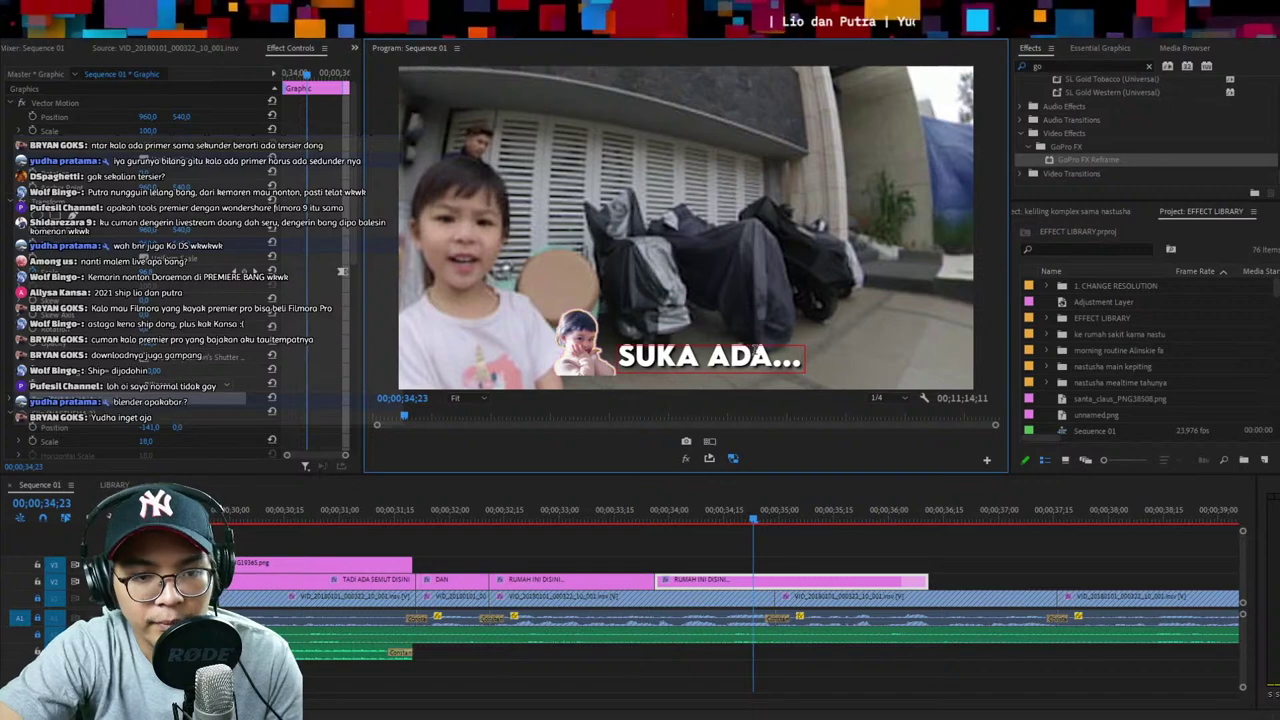
Save the project and return to the start of the SUKA ADA... caption to play it back
key(shift+Right)
key(ctrl+s)
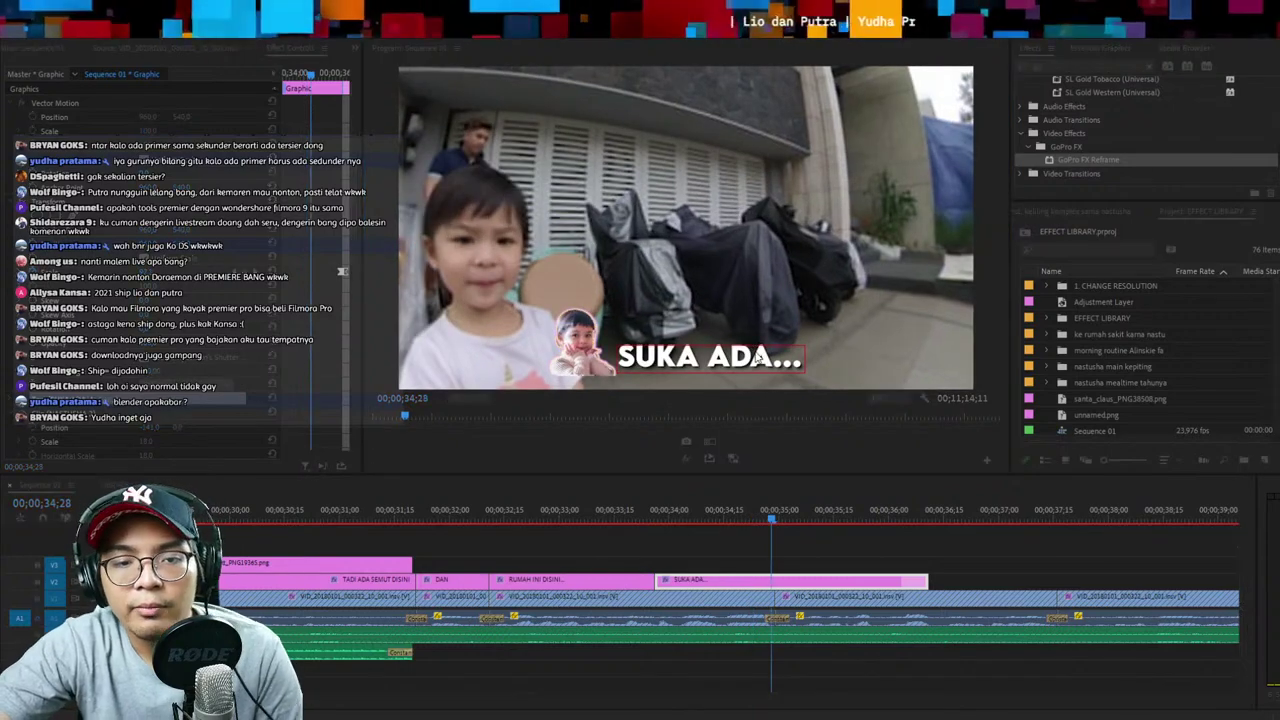
click(673, 515)
key(space)
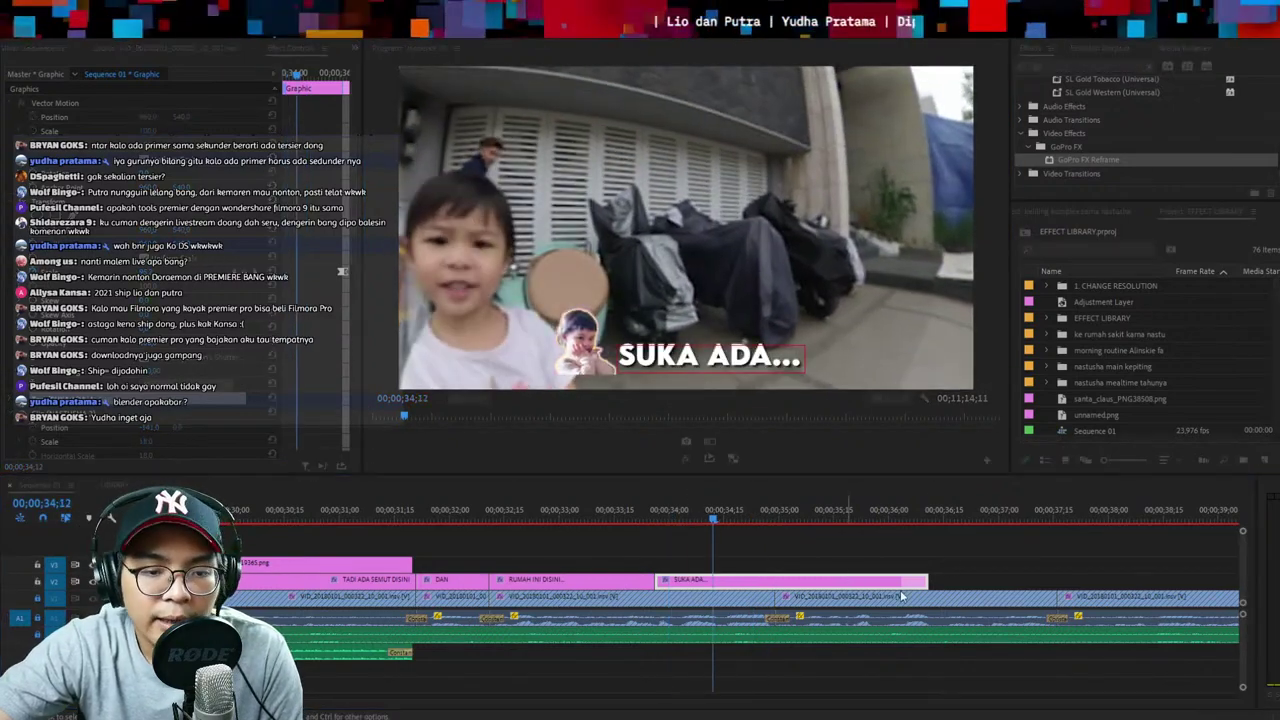
Split the SUKA ADA... caption at 00;00;34;29 and play the section back
key(space)
key(ctrl+k)
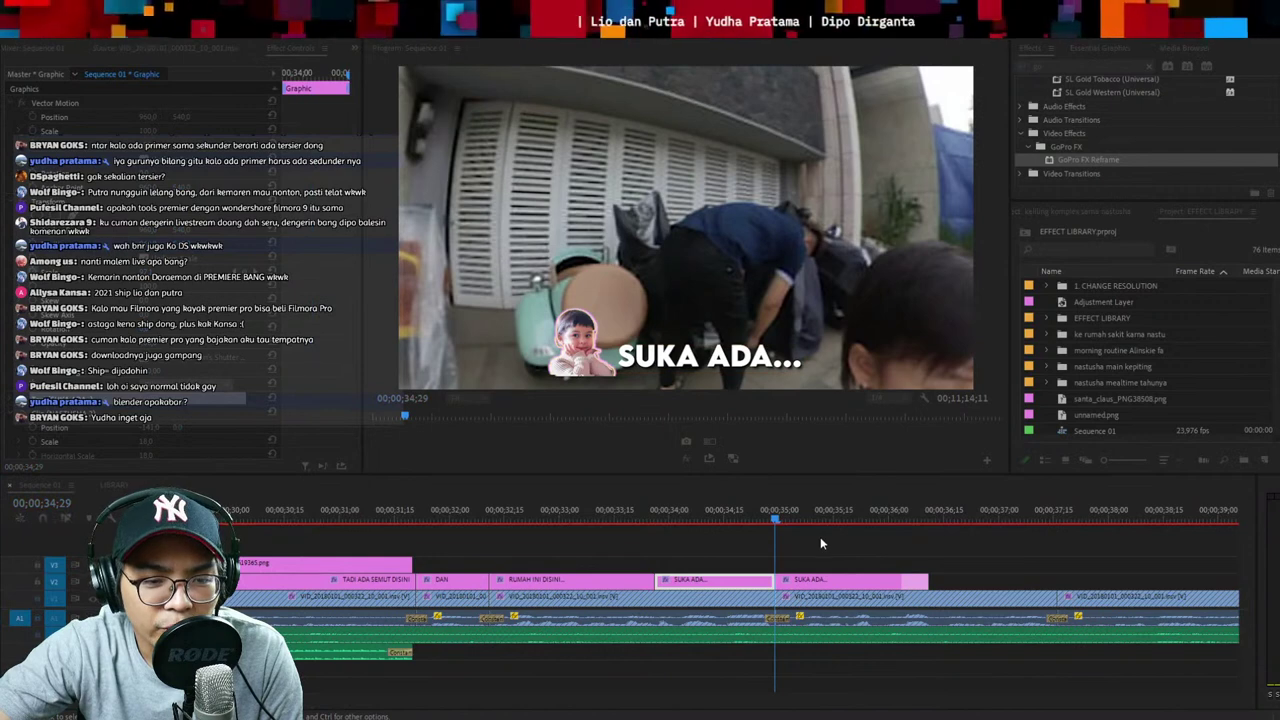
click(819, 543)
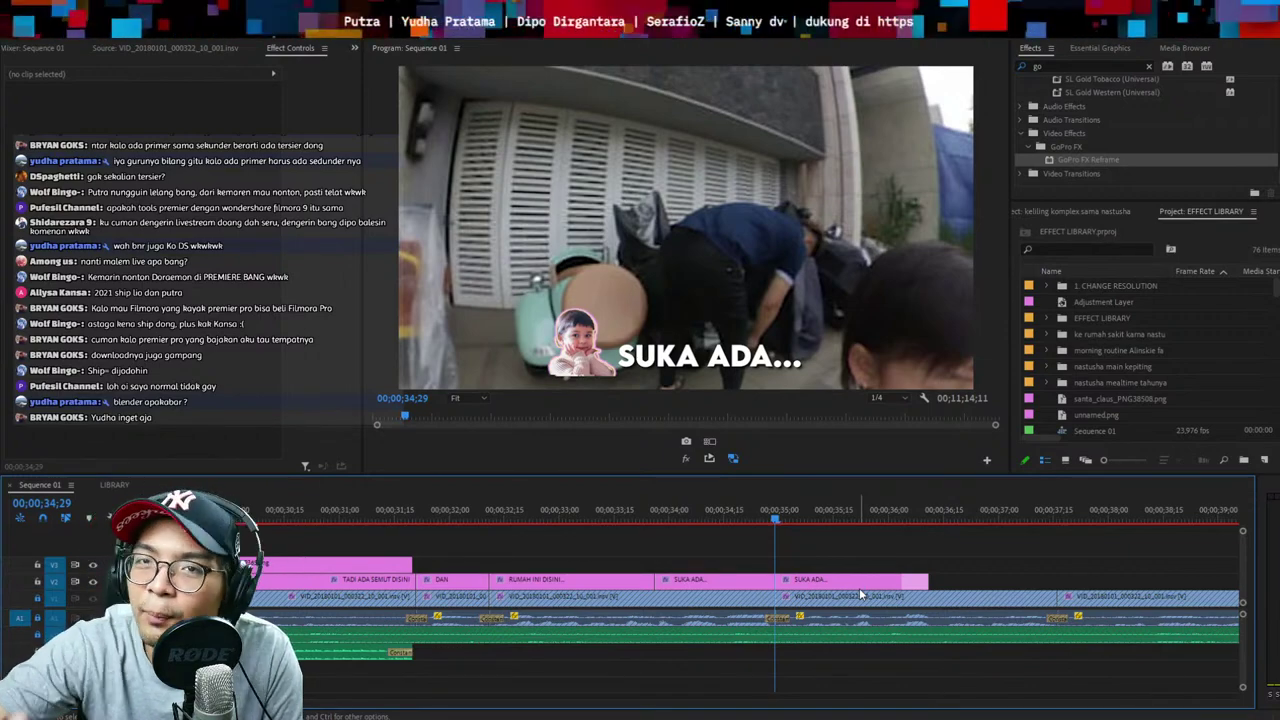
click(694, 517)
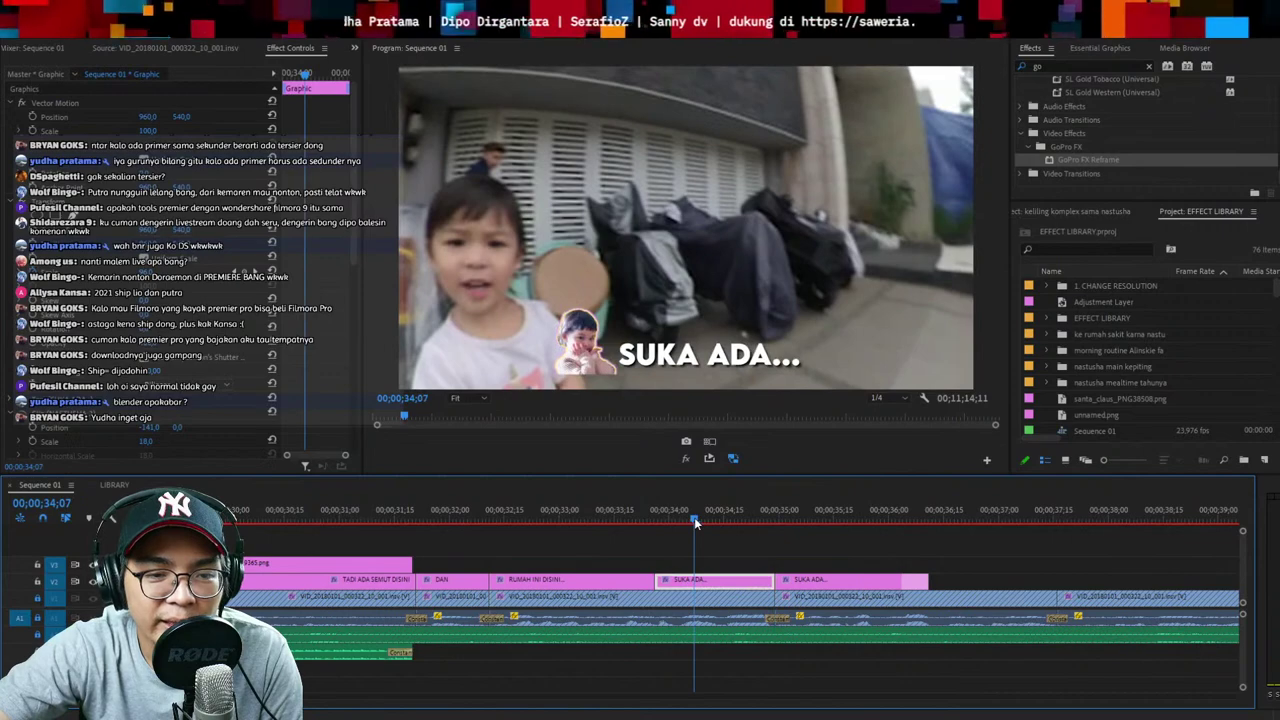
key(space)
click(631, 517)
key(space)
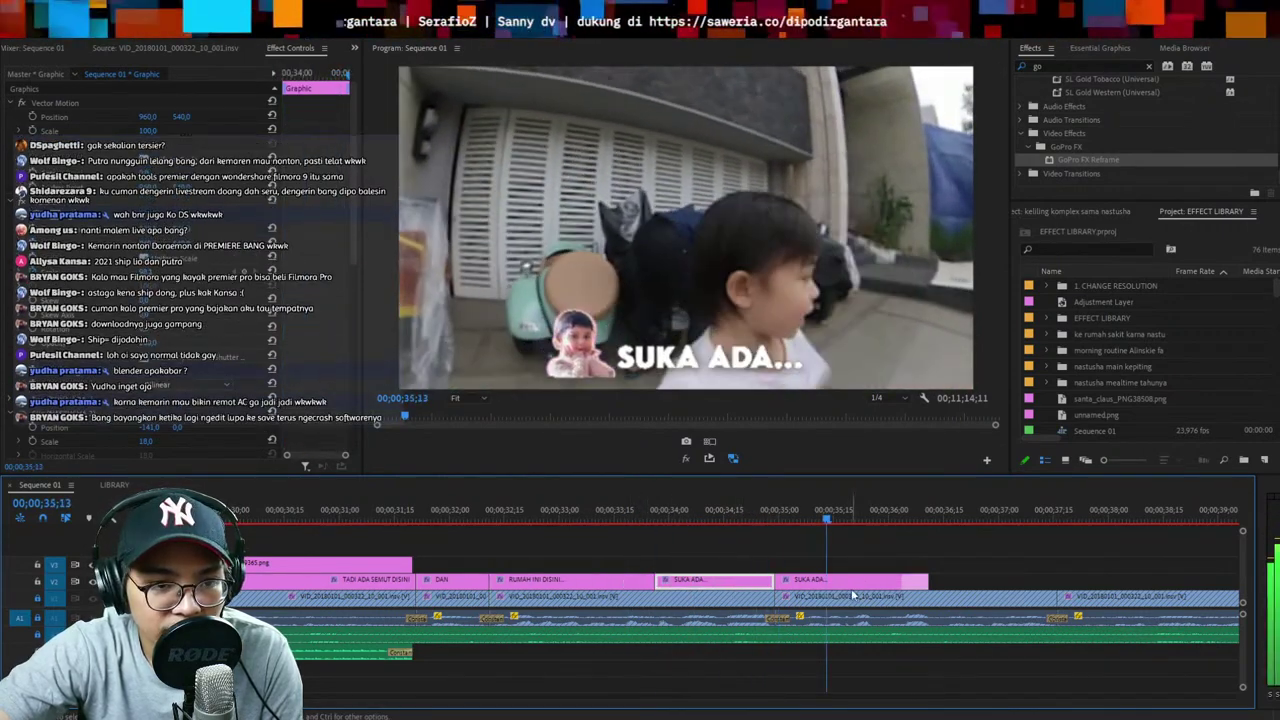
Extend the second SUKA ADA... caption to about 00;00;38;00 and split it at about 00;00;35;24
click(836, 517)
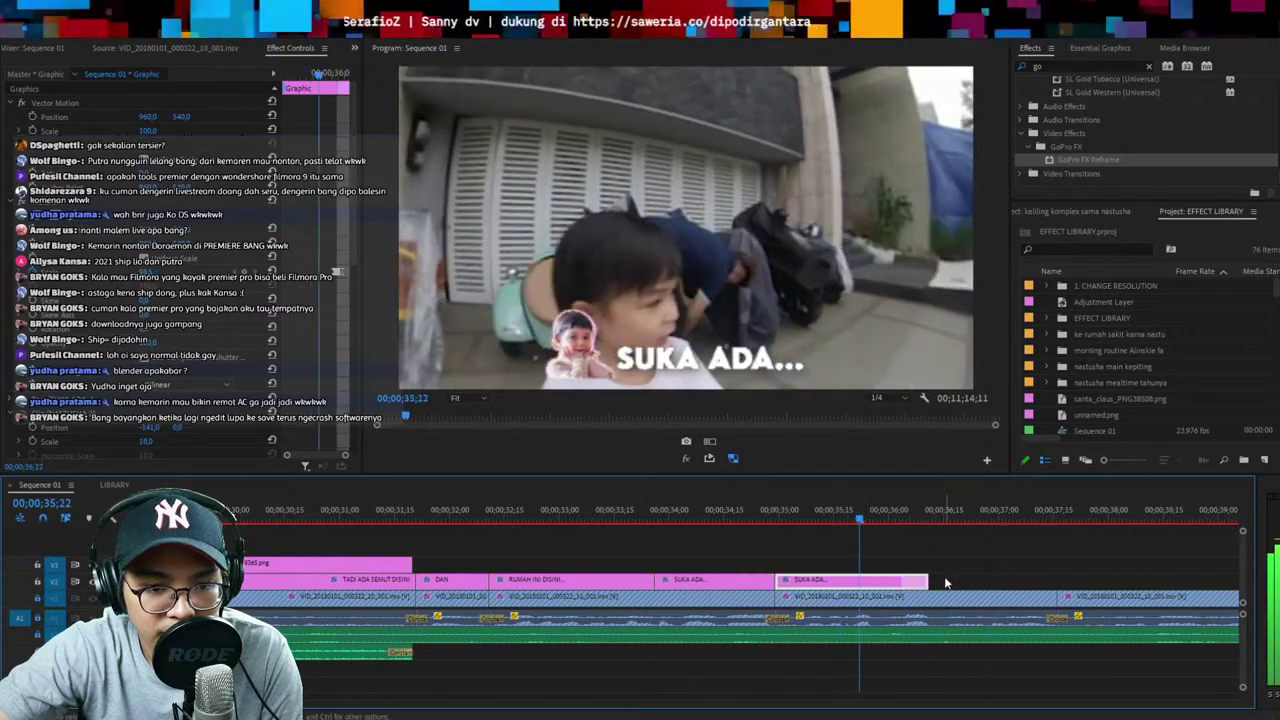
key(space)
drag(979, 580, 1110, 581)
key(space)
key(space)
click(815, 514)
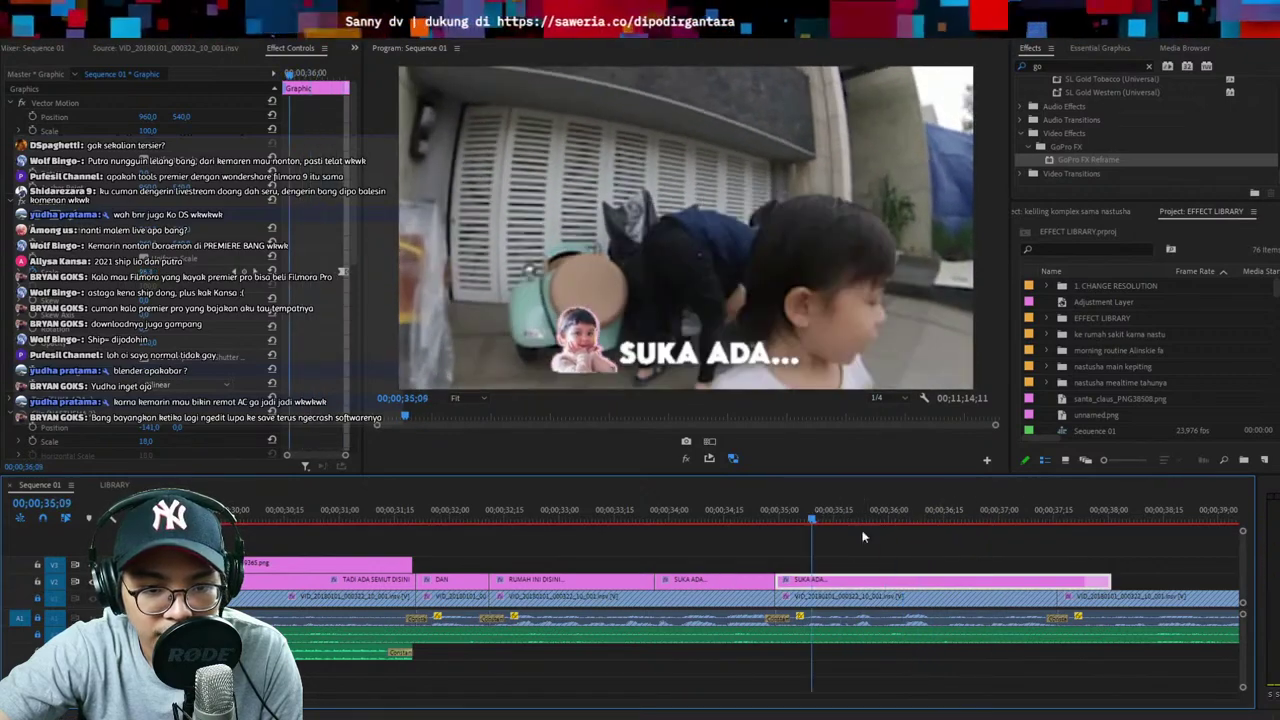
key(space)
key(ctrl+k)
click(974, 586)
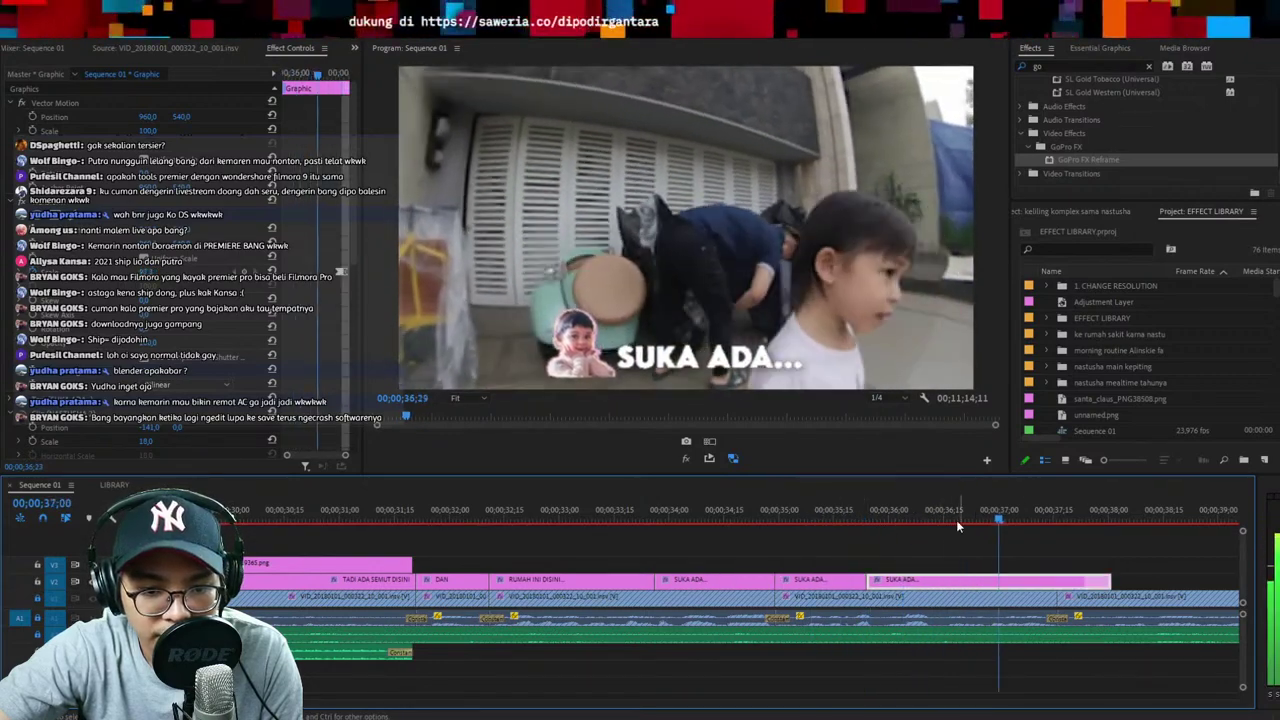
Change the text of the last SUKA ADA... caption to CAT 2 MASUK SINI and save the project
double_click(778, 350)
text(CAT 2 M)
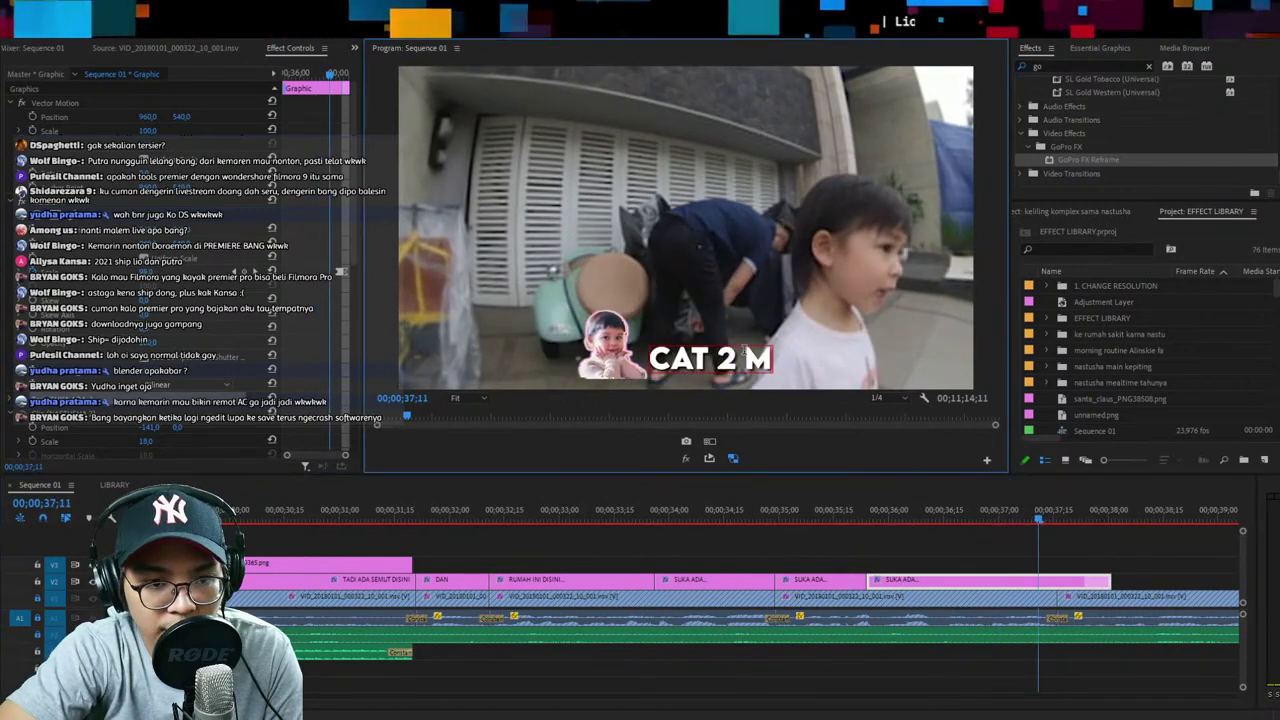
text(ASUK SINI)
key(Escape)
key(space)
key(space)
key(ctrl+s)
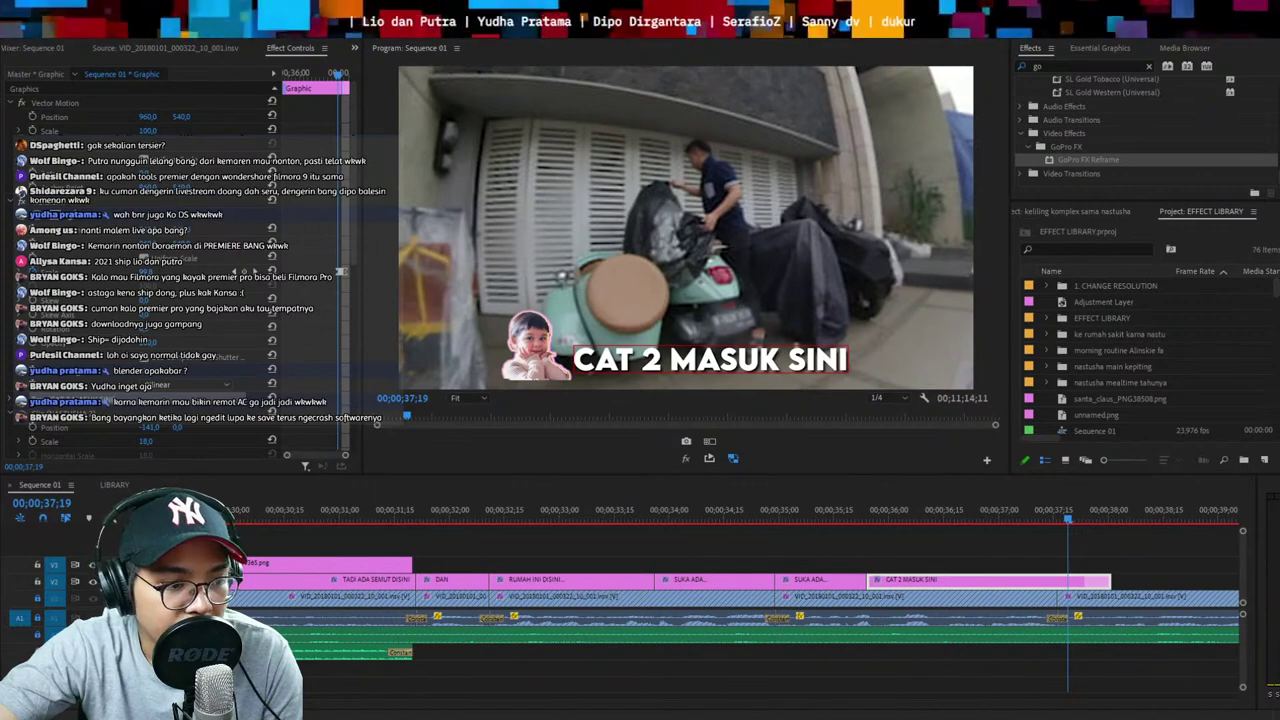
Place the cat image 22193-3-adorable-cat.png on the track above the CAT 2 MASUK SINI caption, starting together with it
drag(783, 546, 852, 566)
click(809, 511)
drag(850, 513, 906, 515)
drag(896, 564, 914, 565)
click(718, 281)
key(ctrl+z)
key(v)
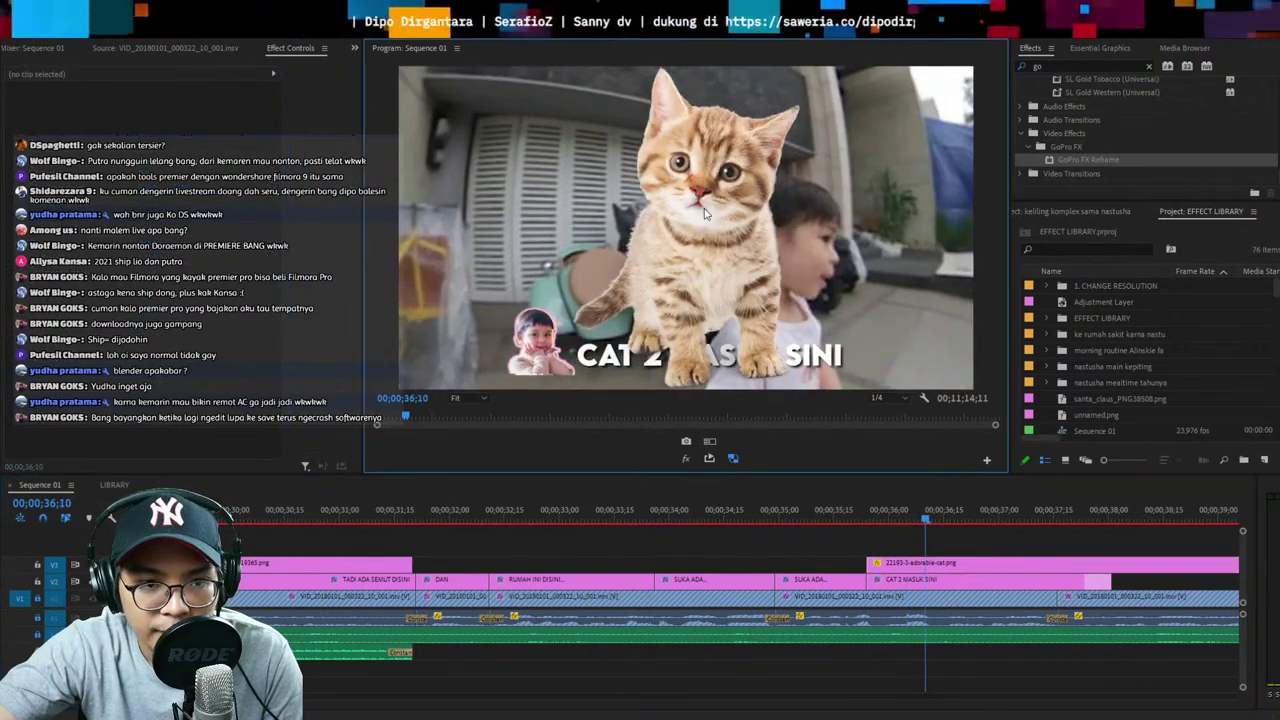
Scale the cat image down to 57% and move it beside the end of the CAT 2 MASUK SINI text
click(722, 270)
drag(835, 70, 732, 186)
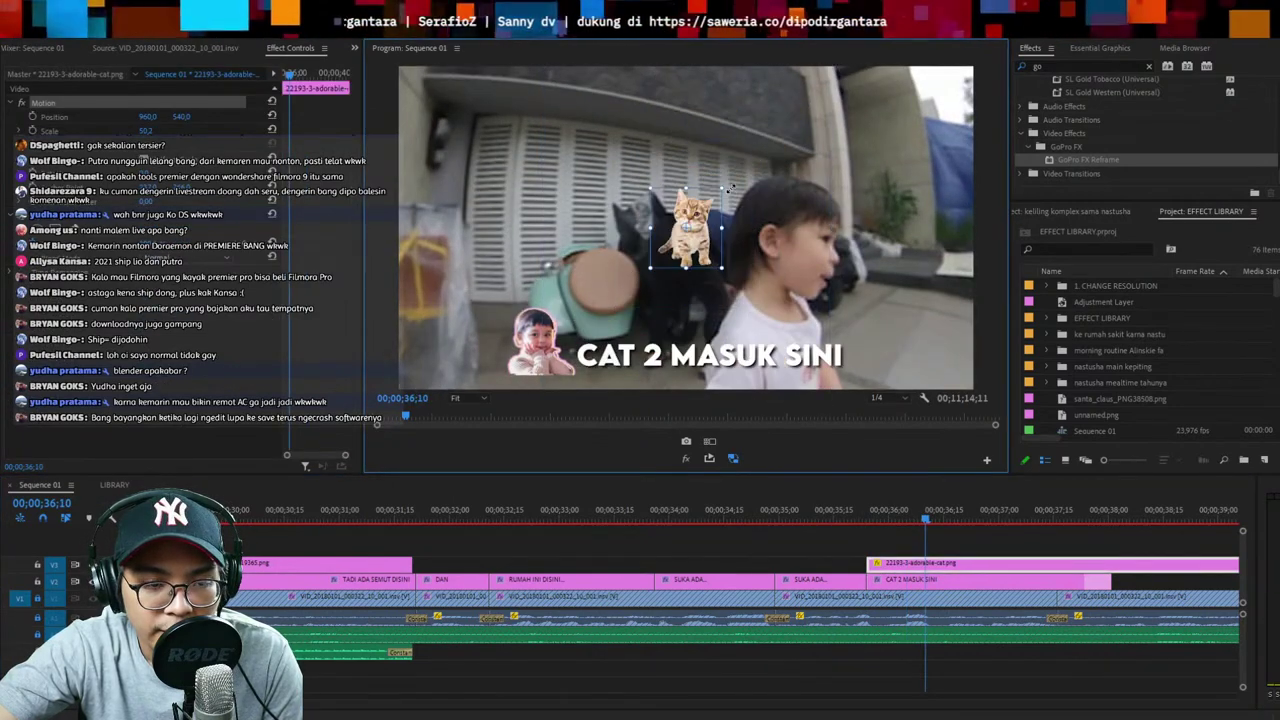
drag(690, 230, 892, 315)
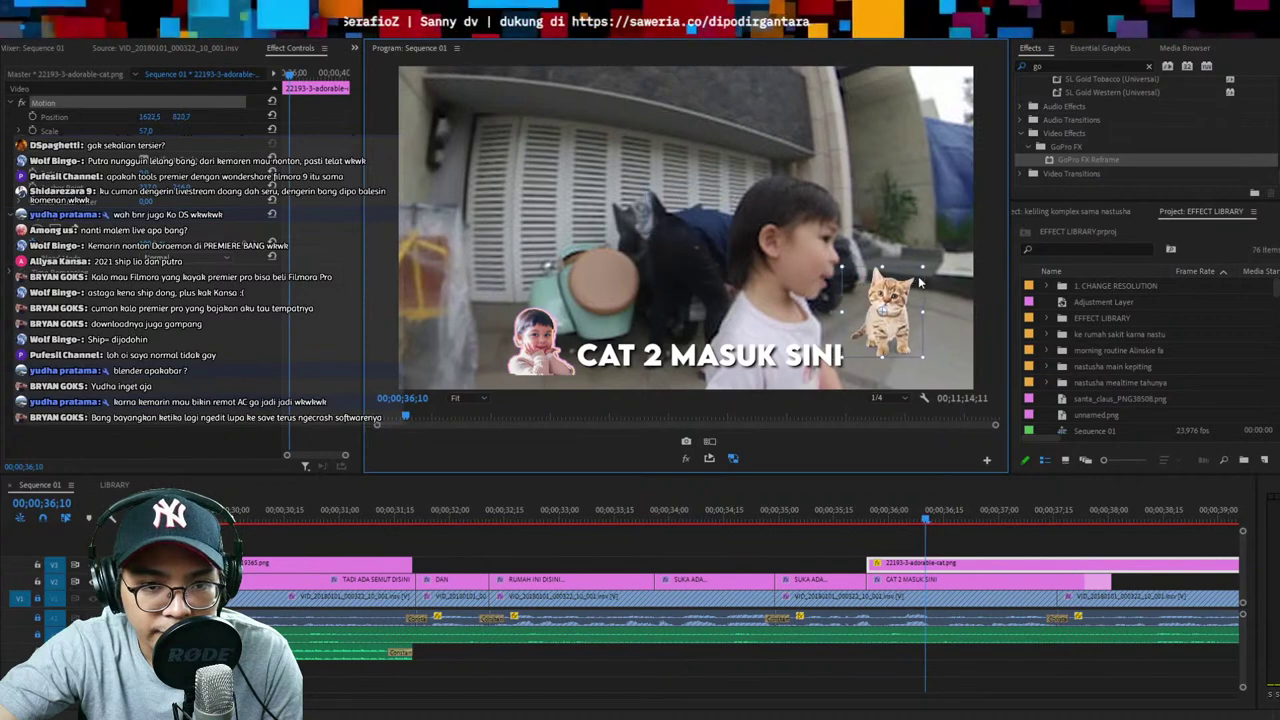
Duplicate the cat image onto V4 and place one cat on each side of the caption, at about 217, 888 and 1655, 880
drag(951, 567, 963, 548)
drag(898, 298, 901, 336)
key(space)
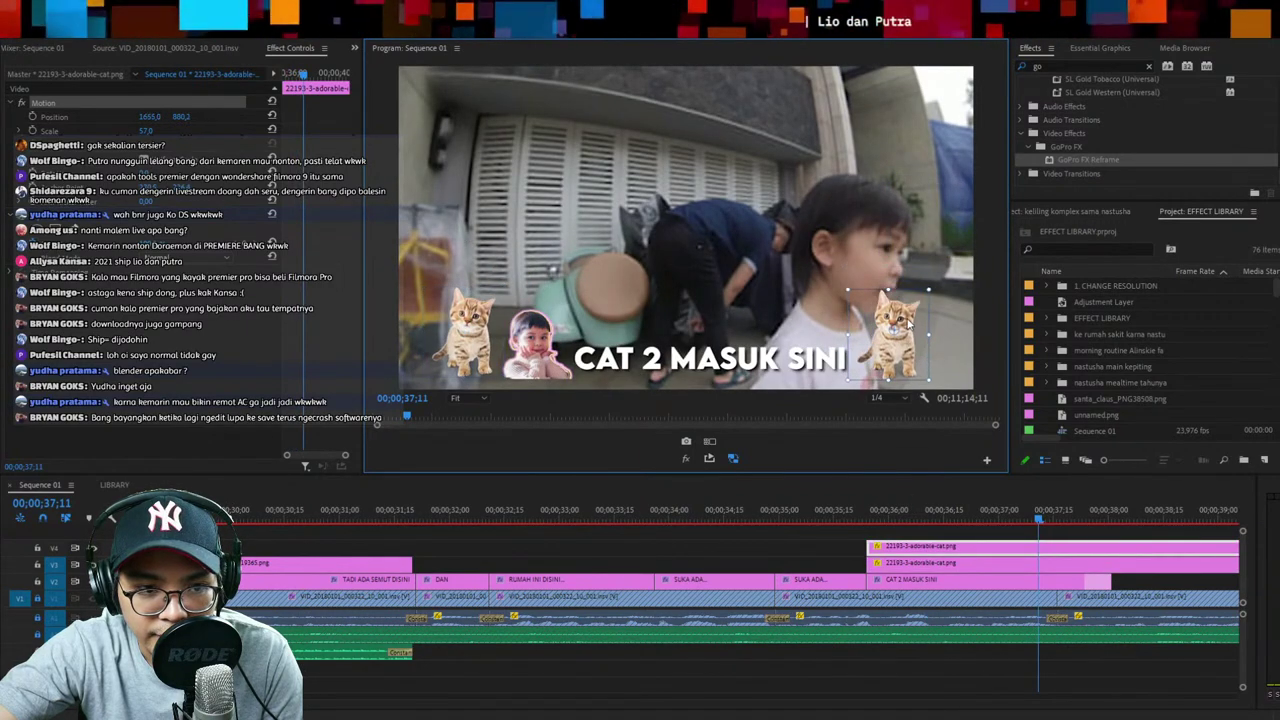
click(840, 512)
key(space)
Cut both cat images and the CAT 2 MASUK SINI caption off at 00;00;37;16 and save the project
scroll(959, 523, down, 3)
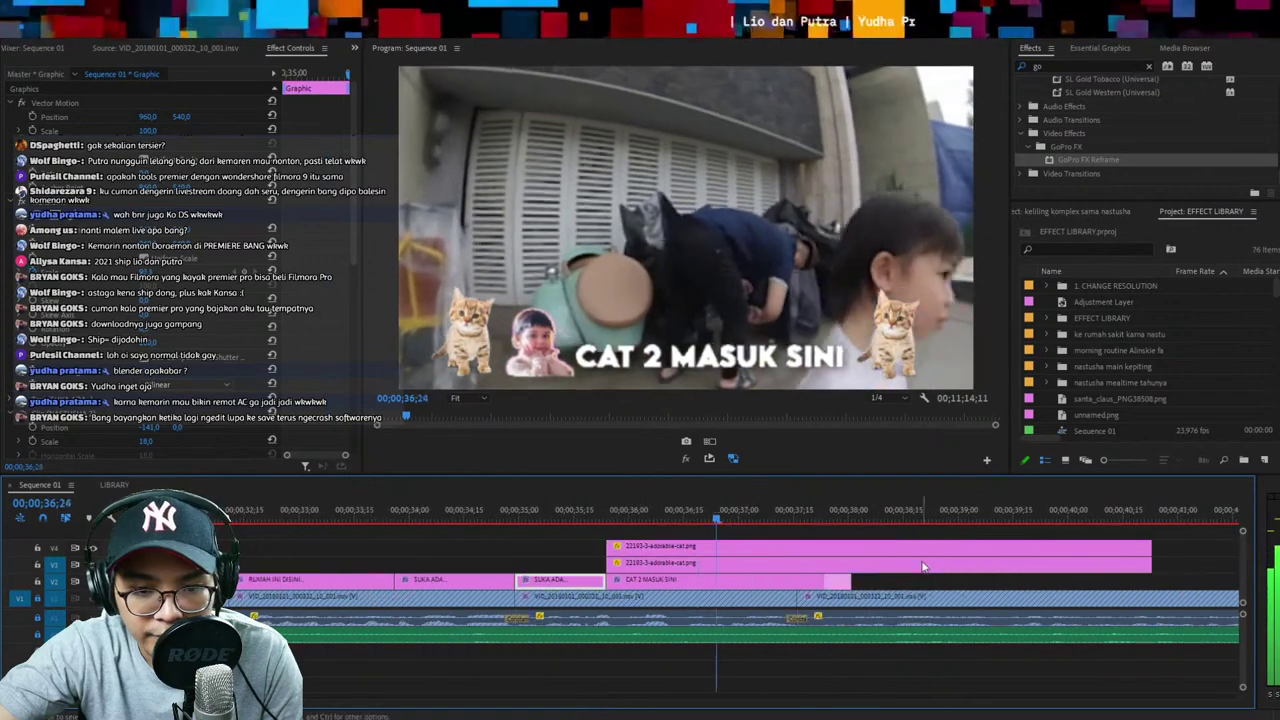
click(883, 562)
drag(777, 514, 797, 525)
key(ctrl+k)
key(ctrl+k)
drag(874, 536, 829, 592)
key(Delete)
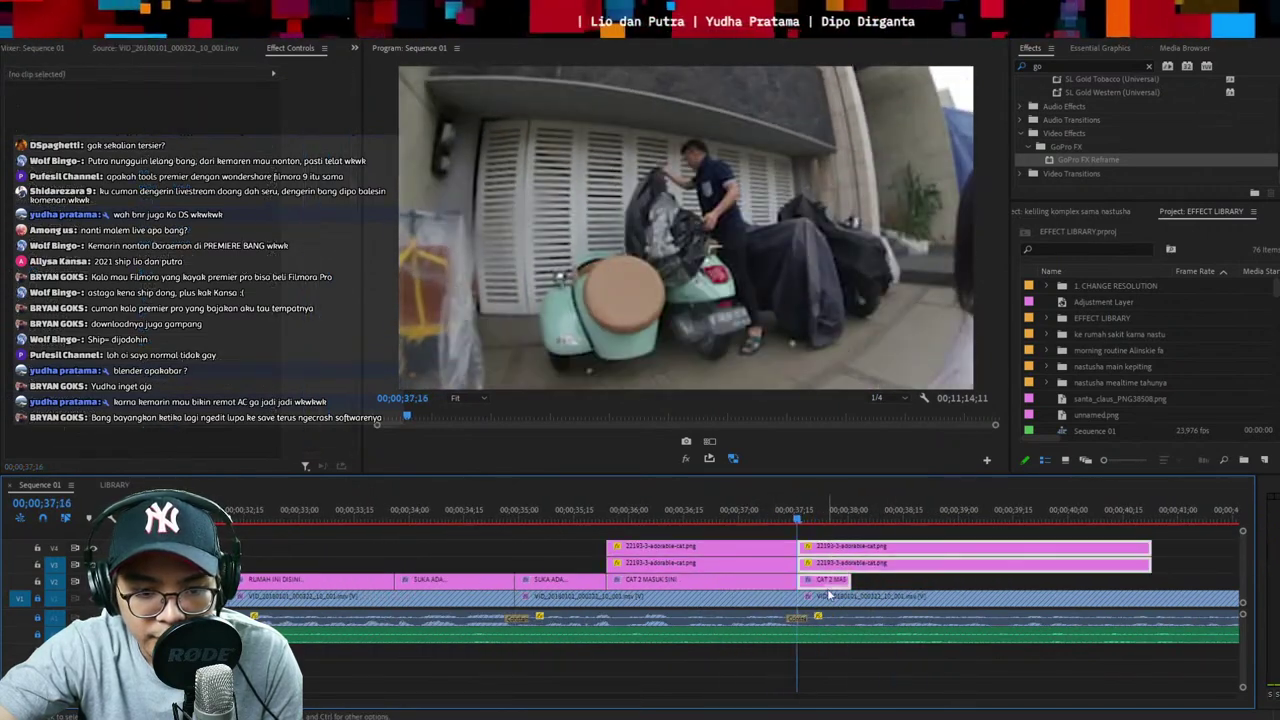
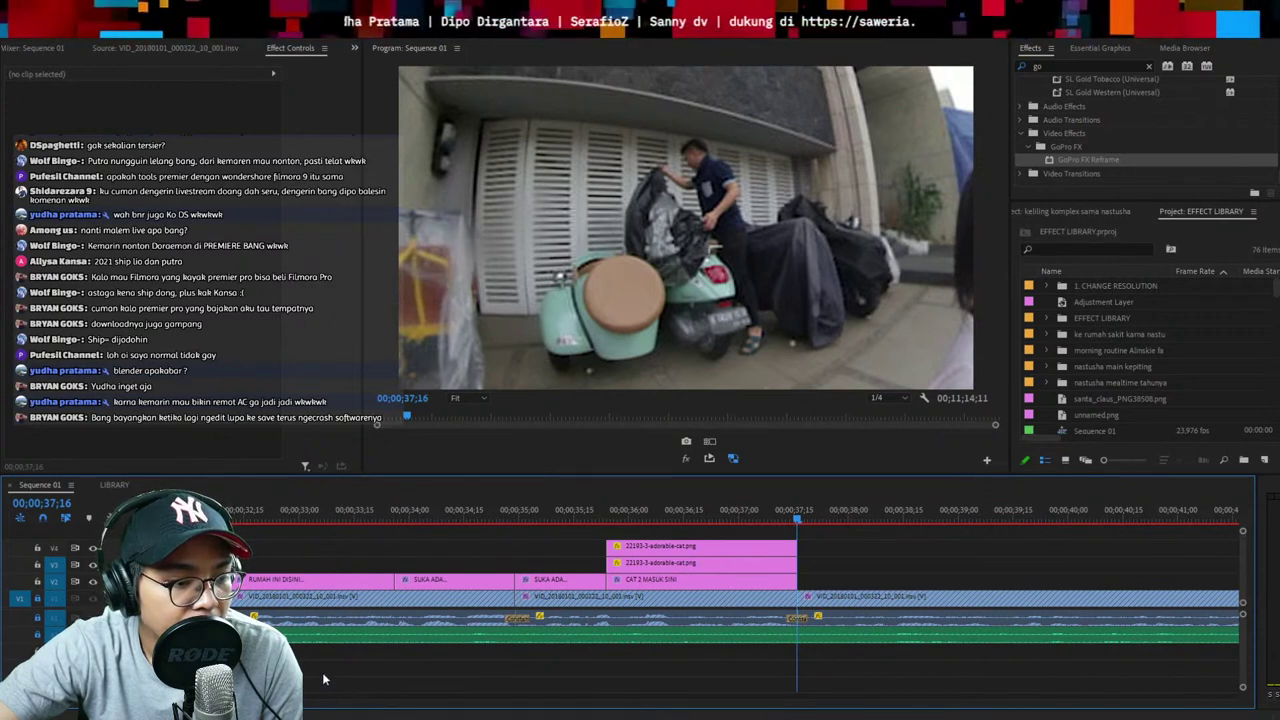
key(ctrl+s)
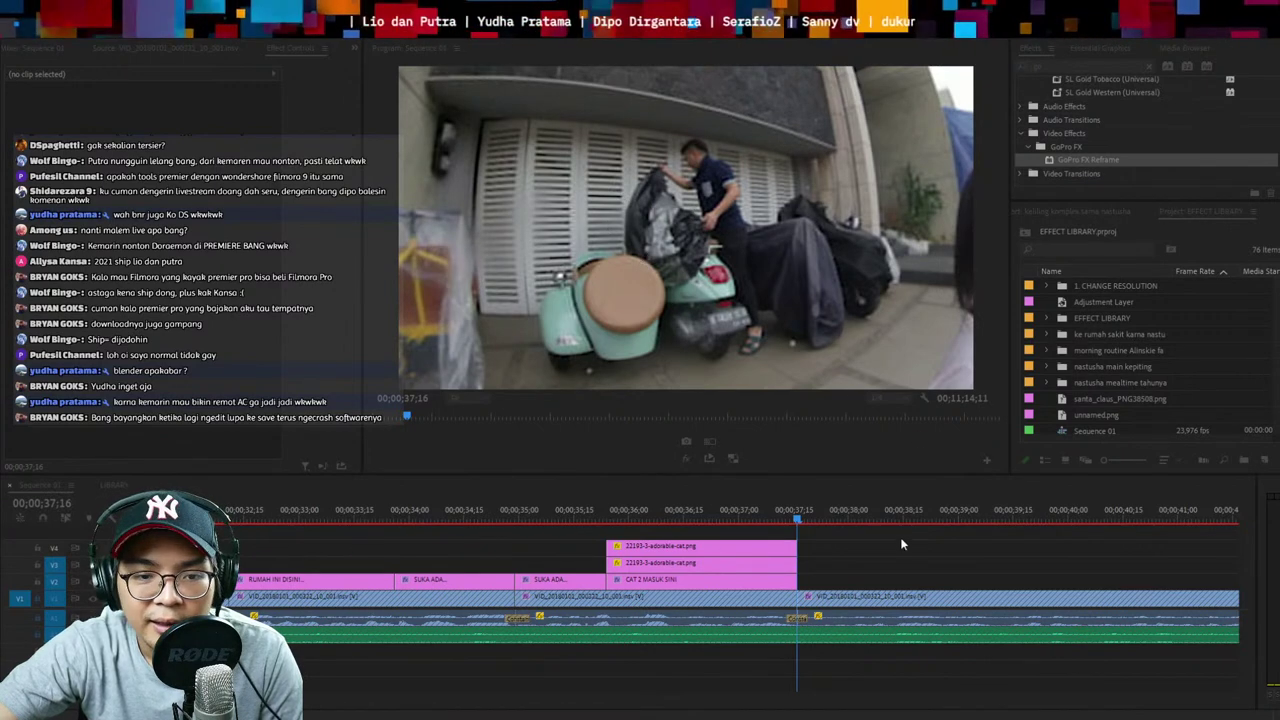
Play back the CAT 2 MASUK SINI section with the two cats from about 00;00;35;20
click(759, 507)
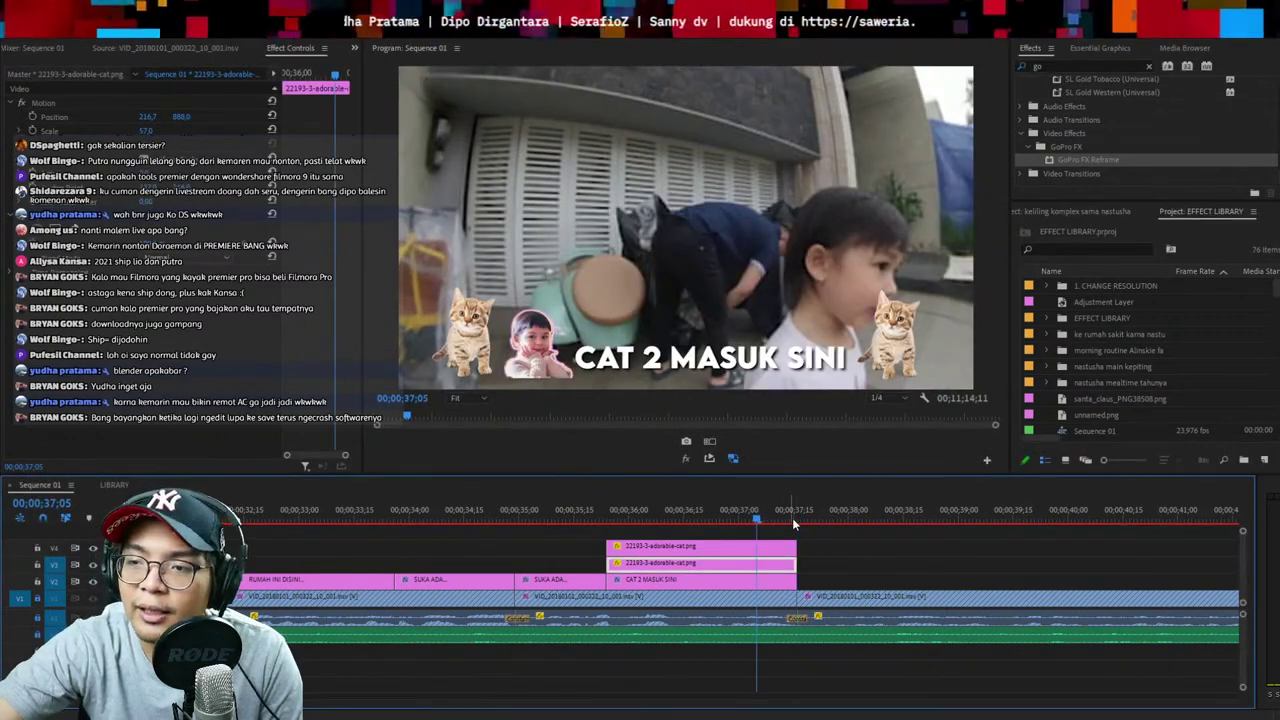
key(ctrl+s)
click(591, 504)
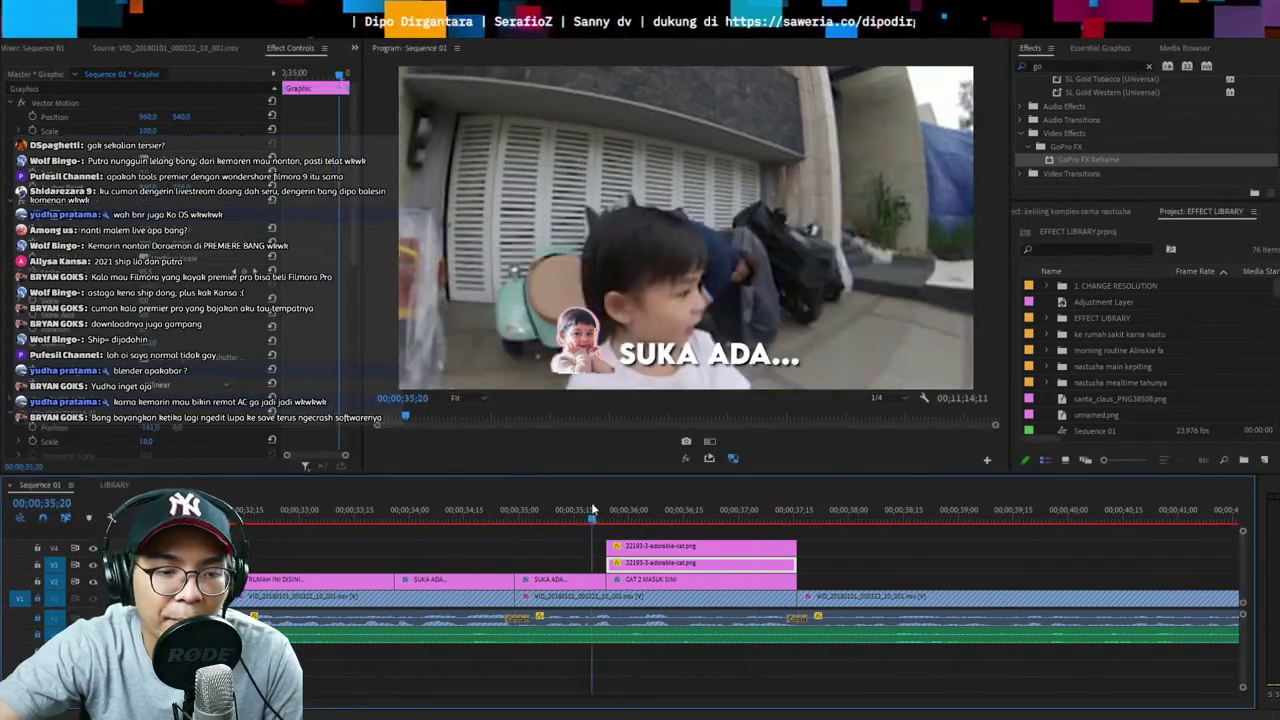
key(space)
click(744, 555)
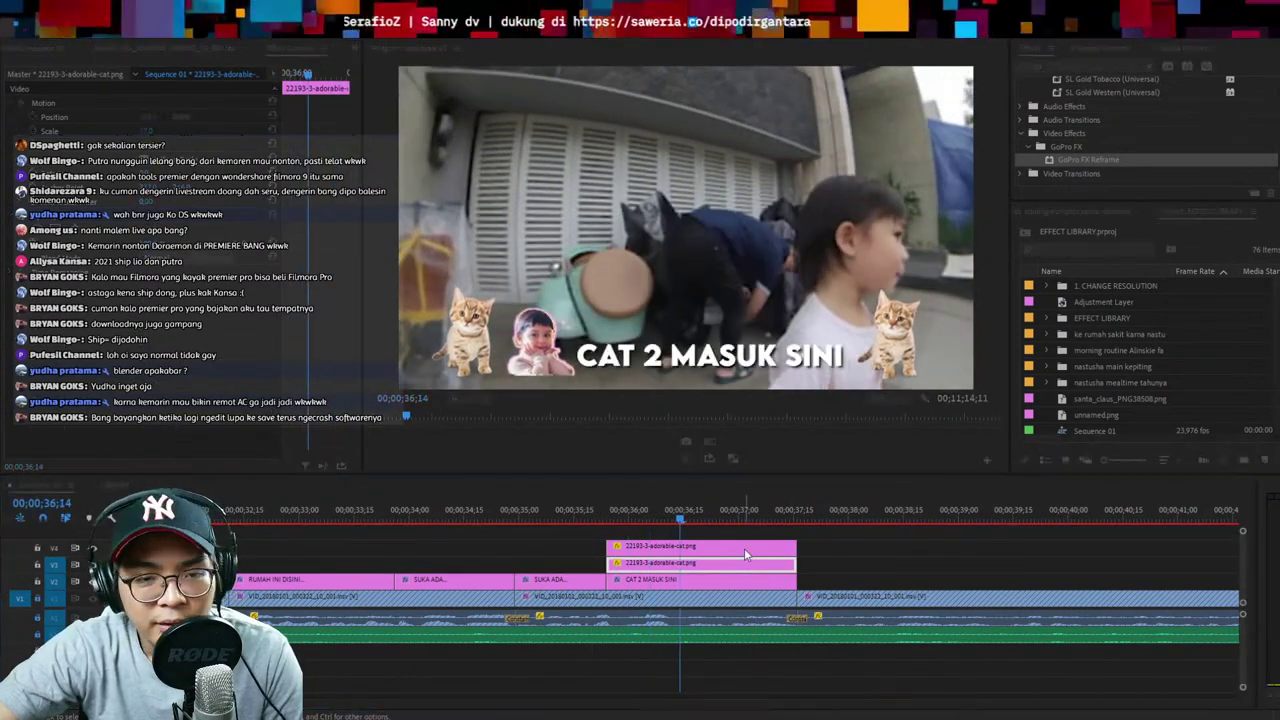
click(819, 554)
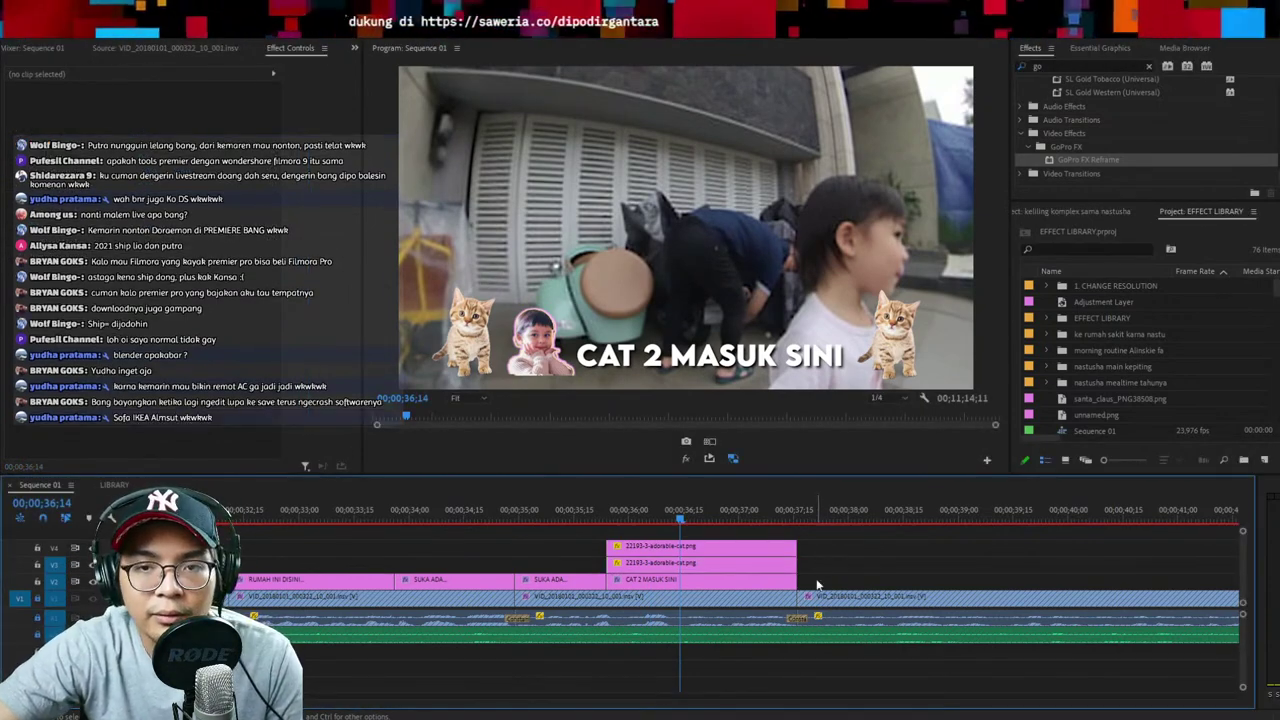
Replay from just before the cat images and continue to about 00;00;41;09 to review the uncaptioned footage after them
key(minus)
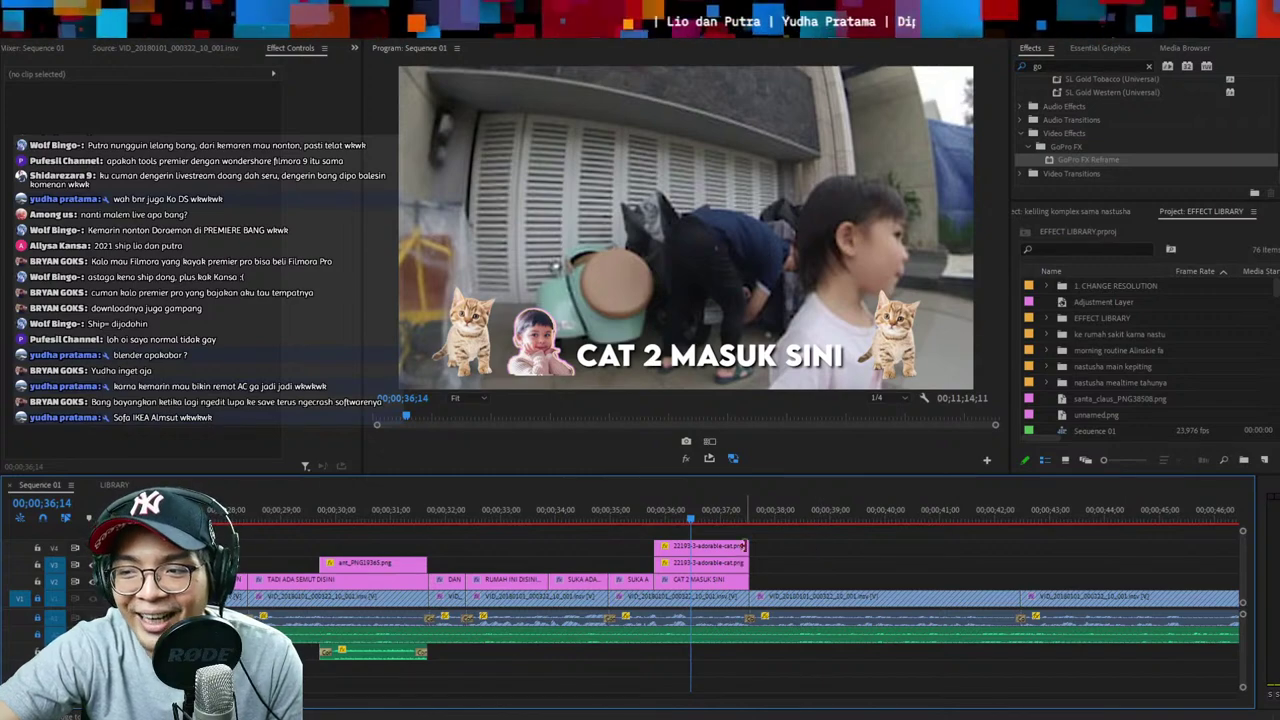
key(equal)
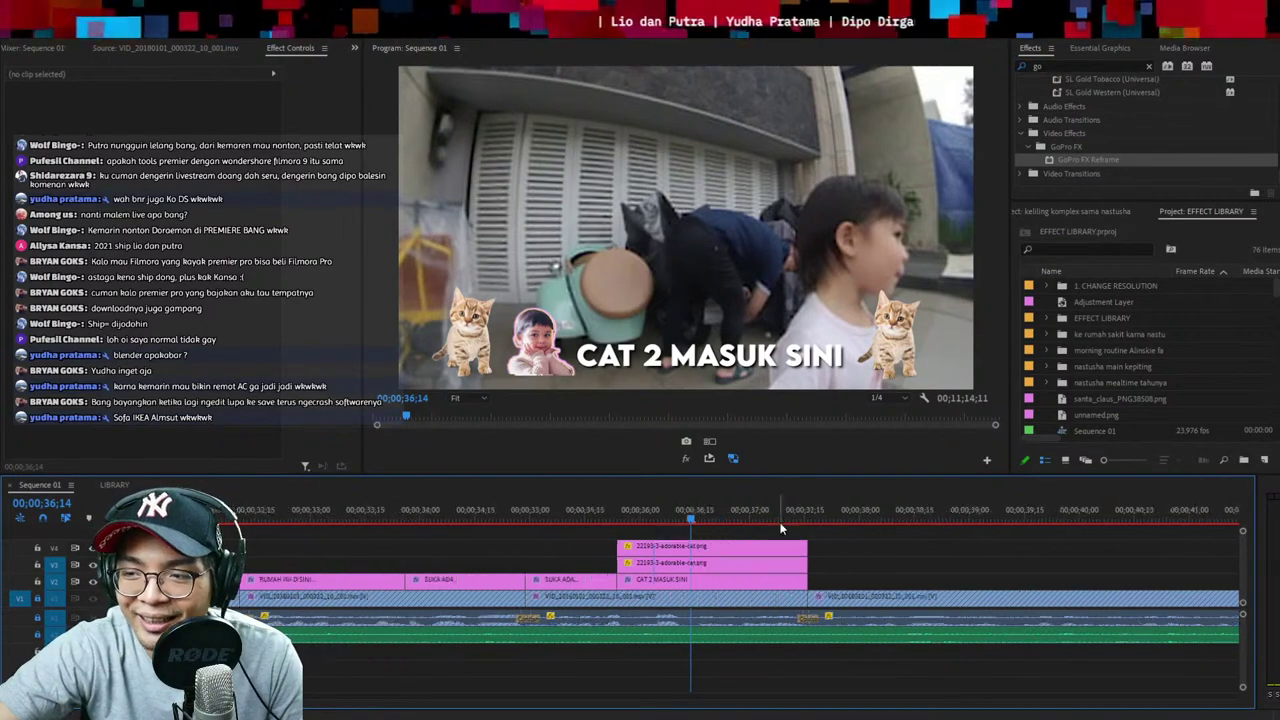
click(602, 516)
key(space)
key(space)
key(ctrl+s)
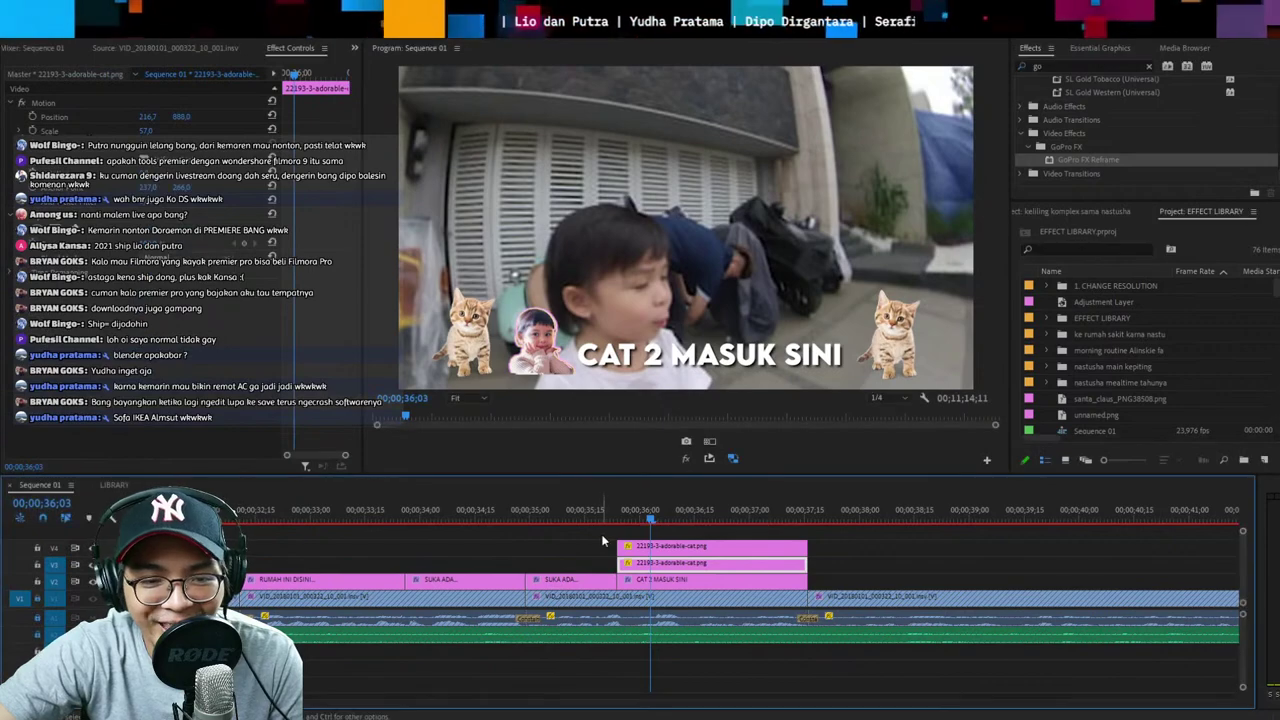
key(space)
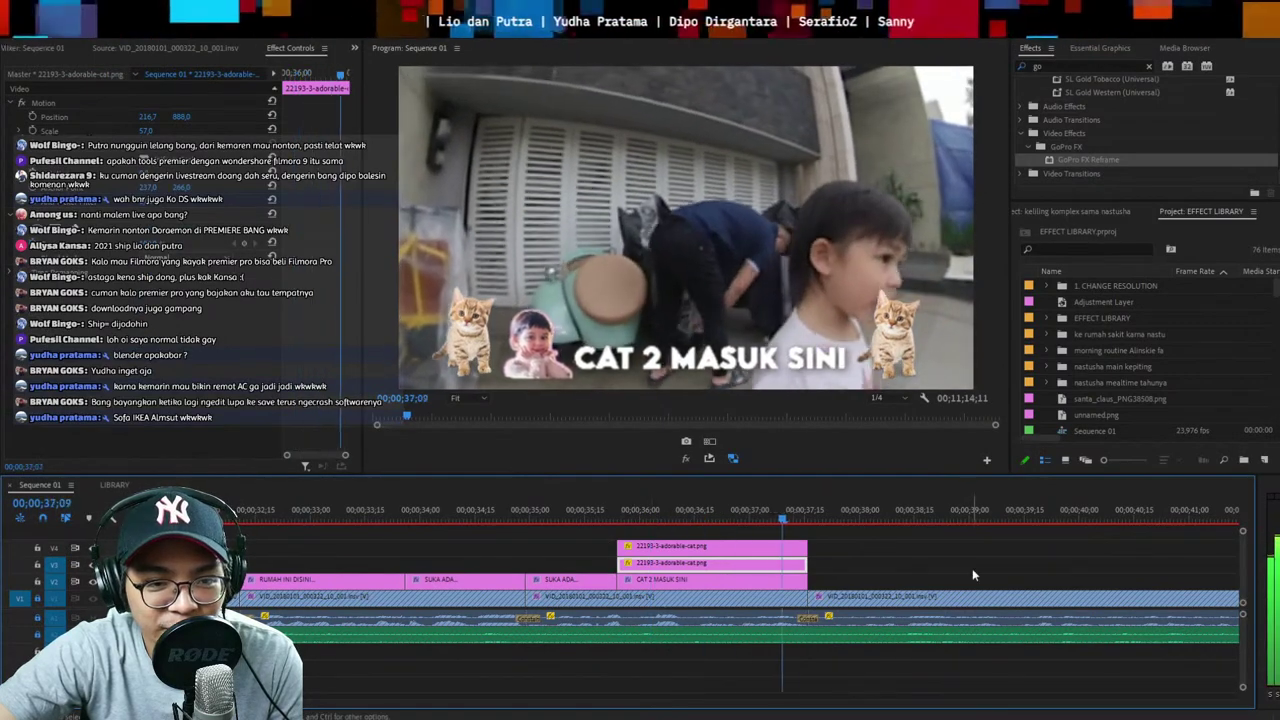
click(972, 568)
key(minus)
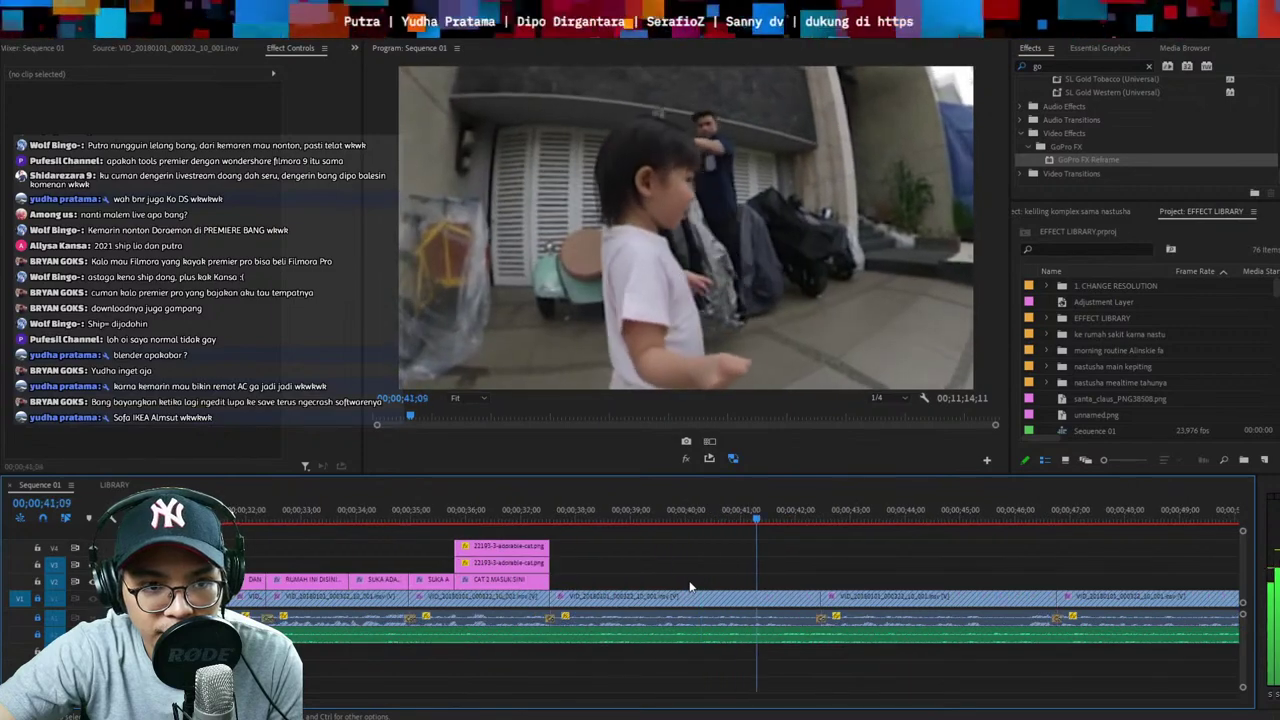
Copy the animated caption template from the LIBRARY sequence and paste it at 00;00;37;16 in Sequence 01
key(Up)
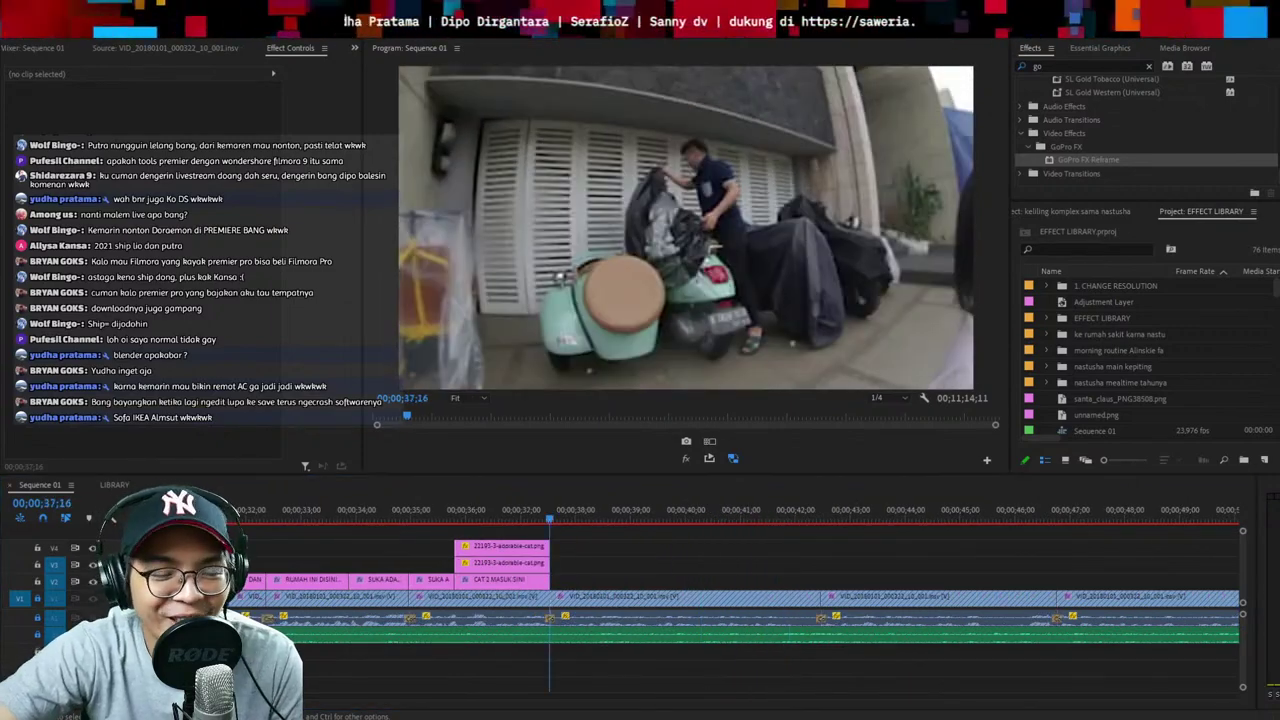
key(shift+3)
click(689, 586)
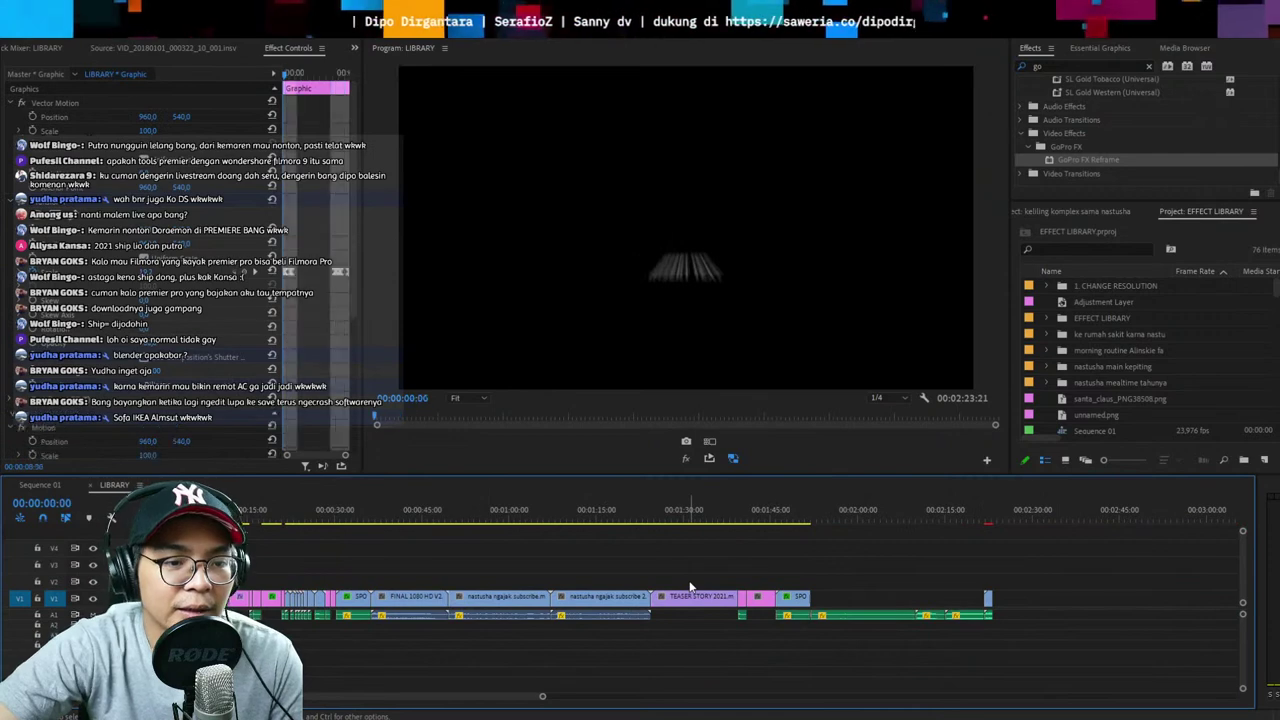
key(ctrl+c)
key(shift+3)
key(ctrl+v)
Change the text of the newly pasted caption template to KITA GA TAU..
click(690, 512)
double_click(675, 371)
text(K)
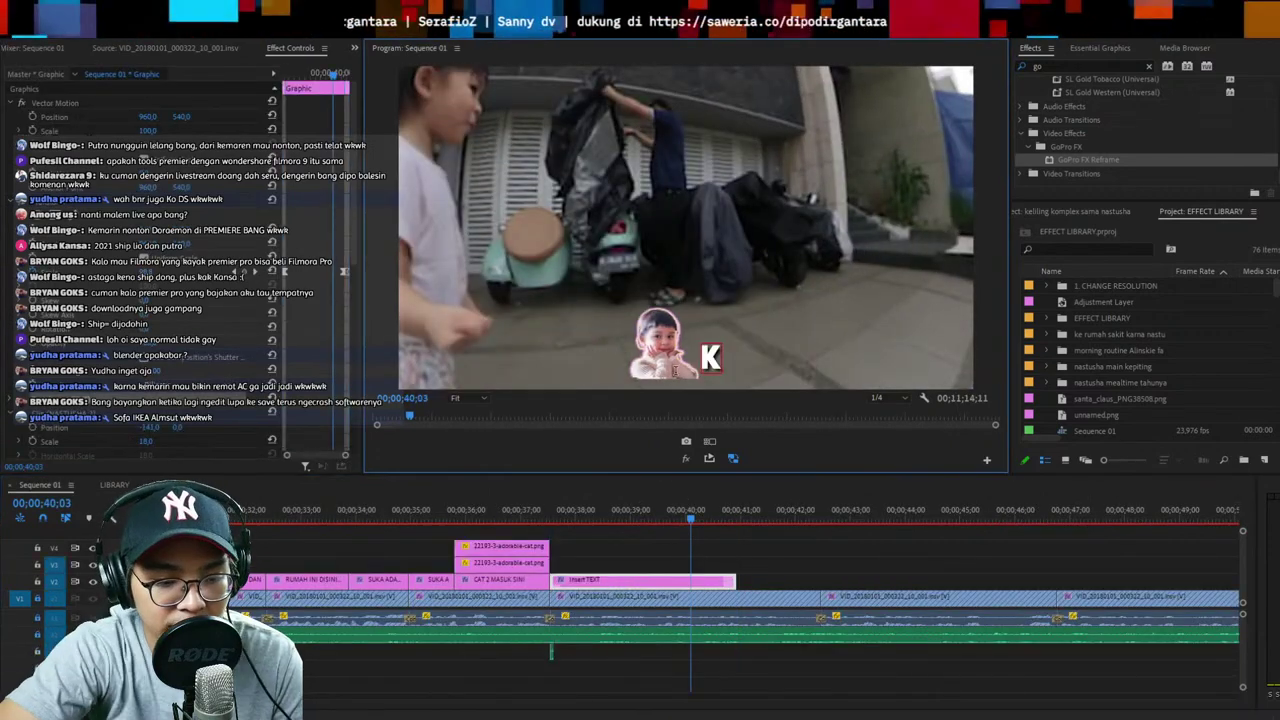
text(ITA GA TAU,,,)
key(BackSpace)
key(BackSpace)
key(BackSpace)
text(.)
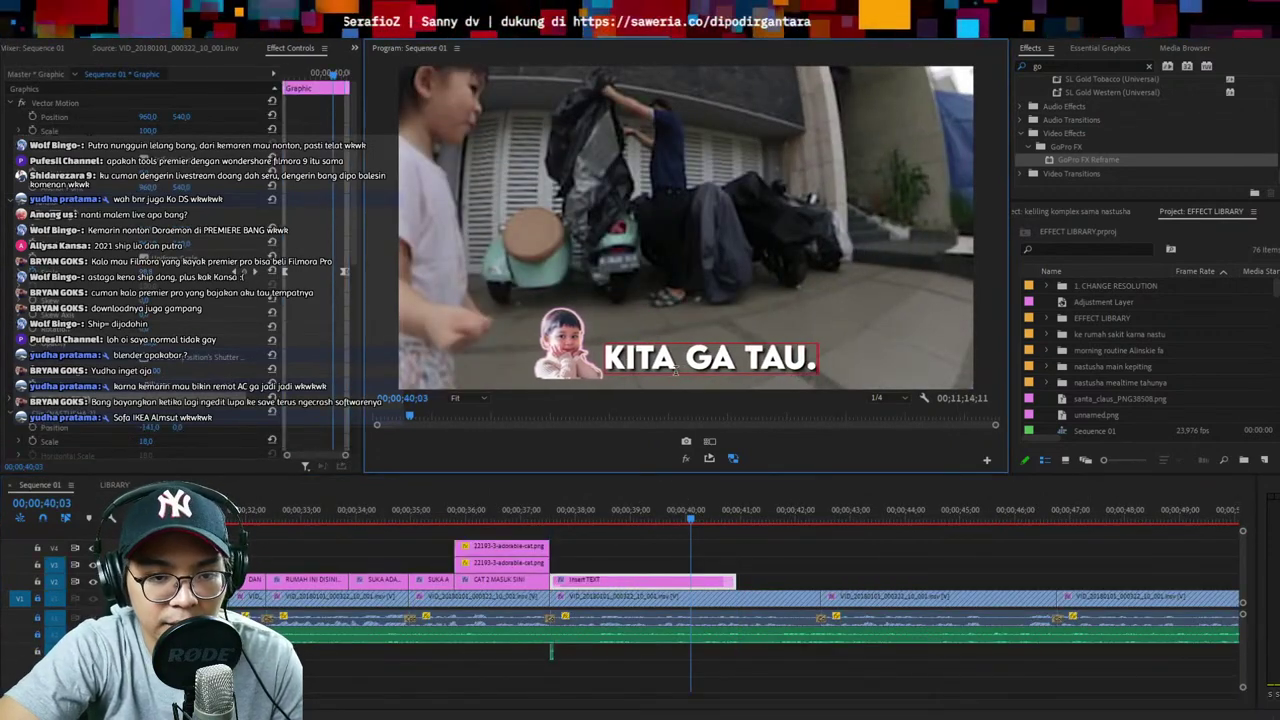
text(..)
click(603, 546)
Change the KITA GA TAU... caption to KITA GA TAU INI... and play the section back
key(space)
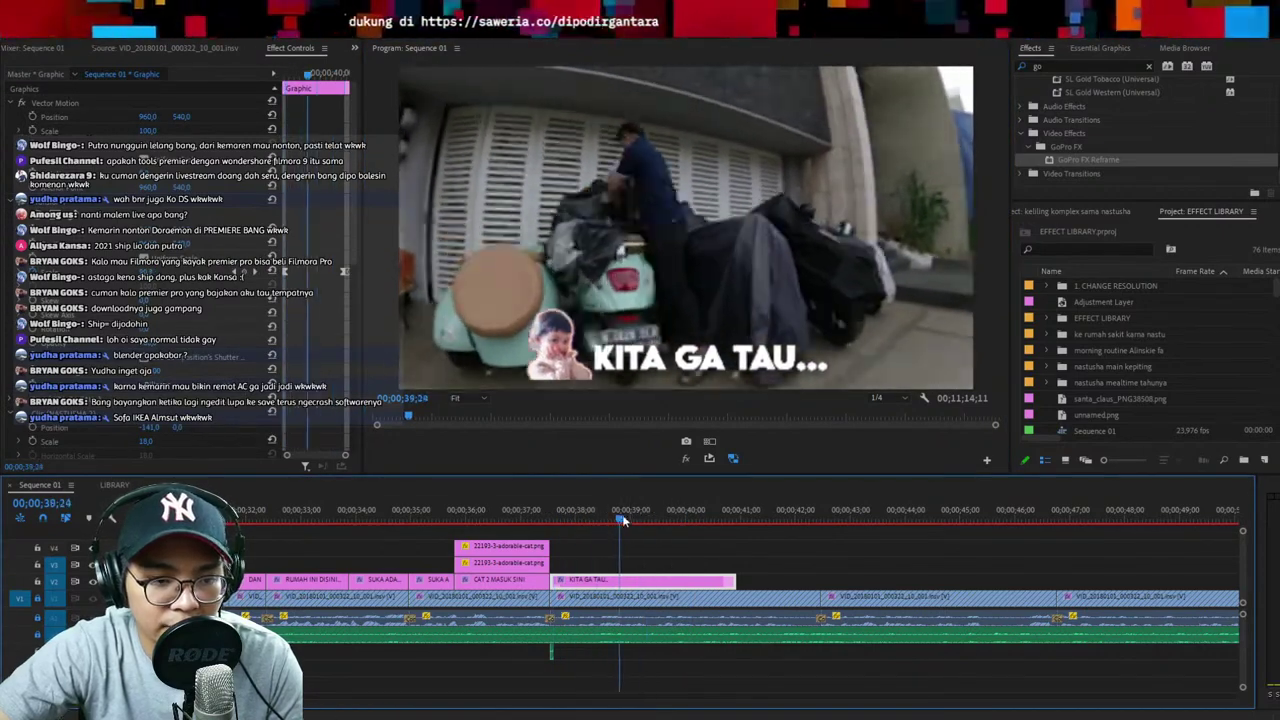
key(space)
double_click(786, 360)
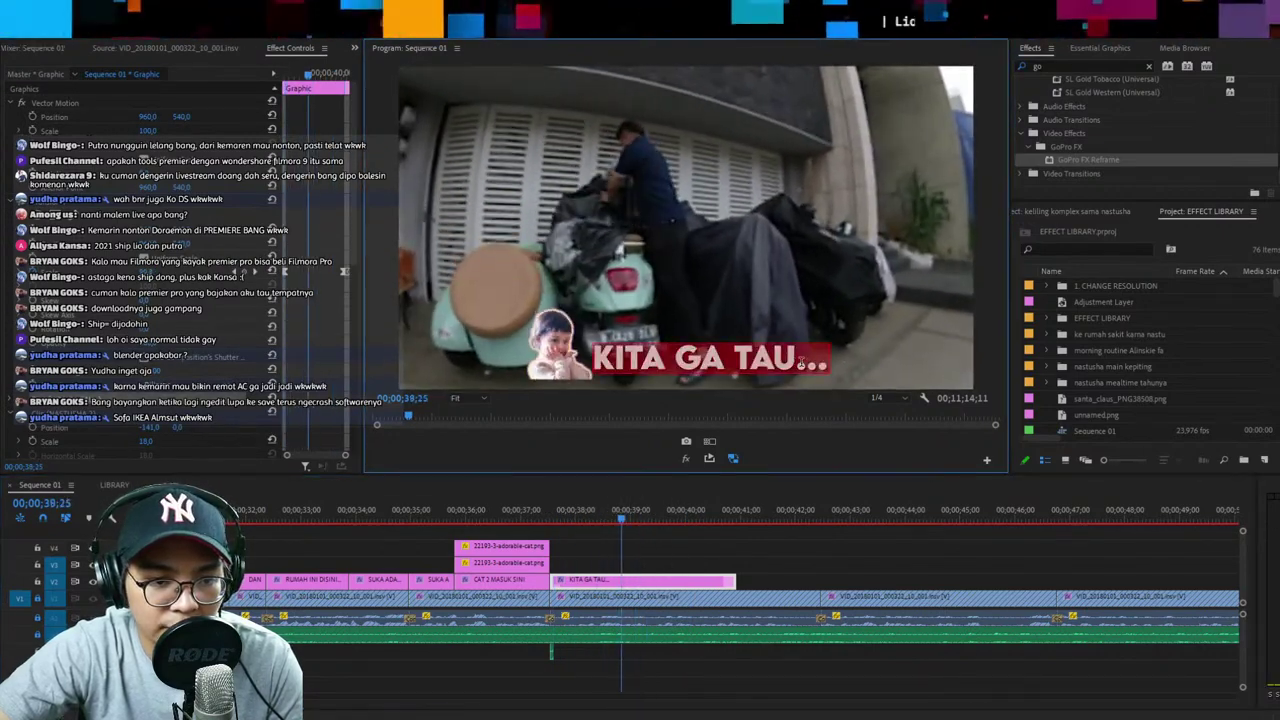
text(INI)
key(Escape)
key(space)
key(space)
drag(552, 521, 525, 521)
key(space)
key(space)
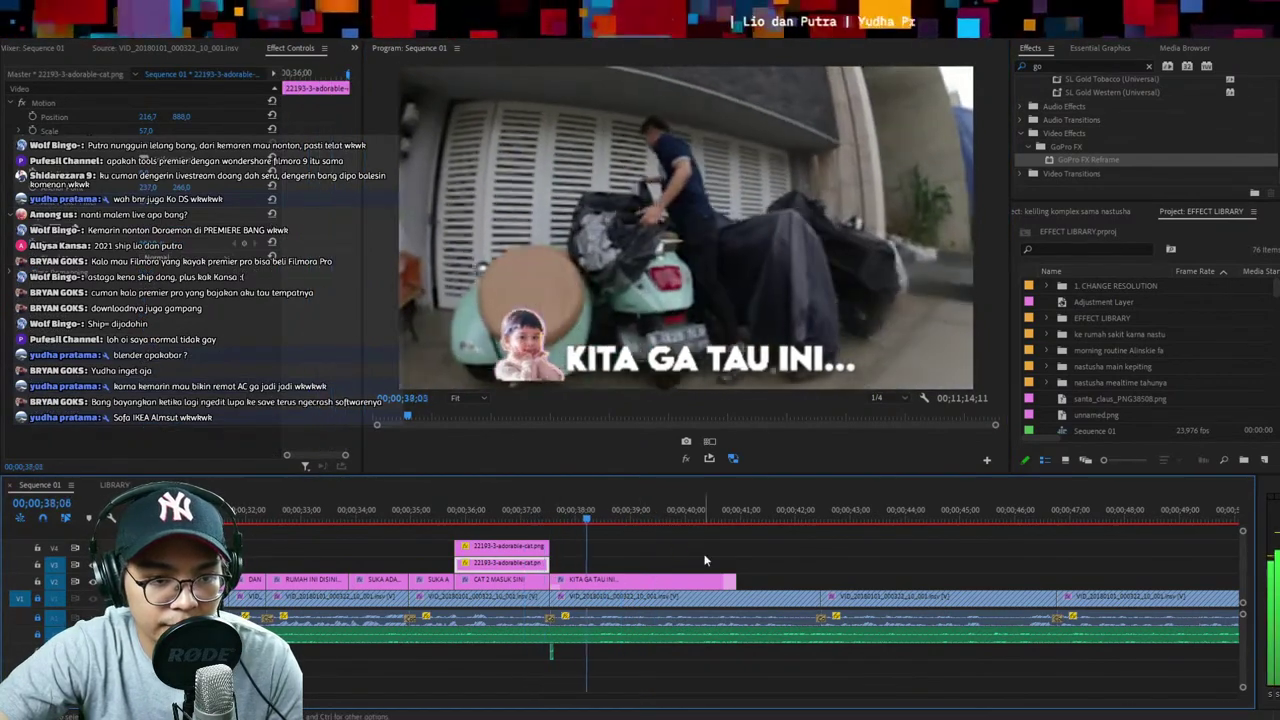
Split the KITA GA TAU INI... caption at about 00;00;39;12 and make the second part KENAPA MOBILNYA DIMANA INI, extended to the next video cut
click(704, 584)
key(ctrl+k)
drag(735, 584, 820, 585)
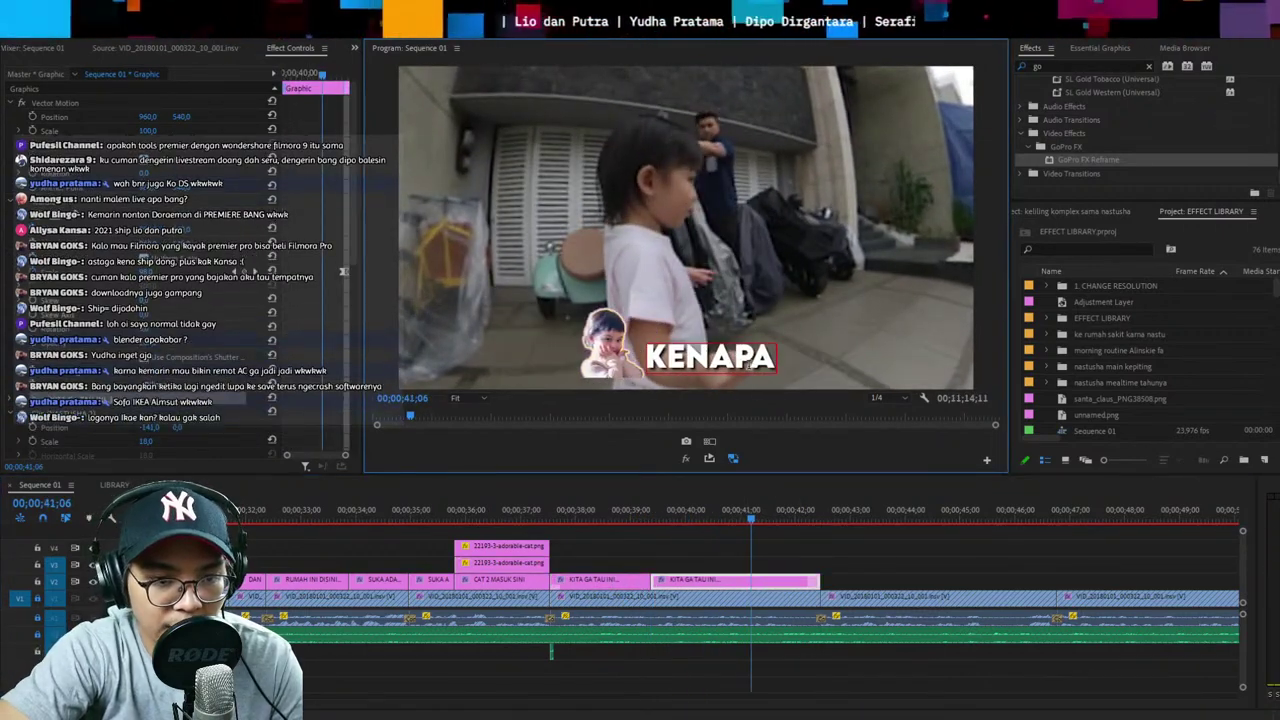
text(YA DIMANA INI)
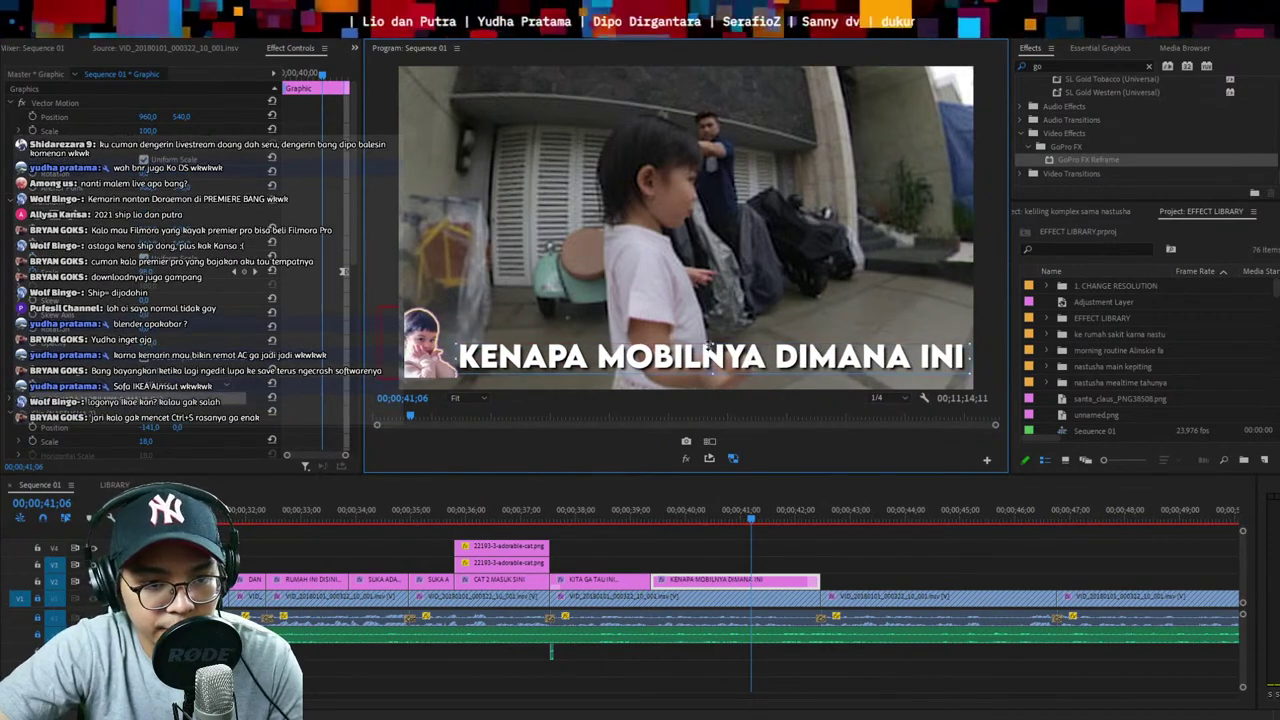
Play back the KENAPA MOBILNYA DIMANA INI caption, split it at about 00;00;41;04 and select its second part
click(645, 512)
key(space)
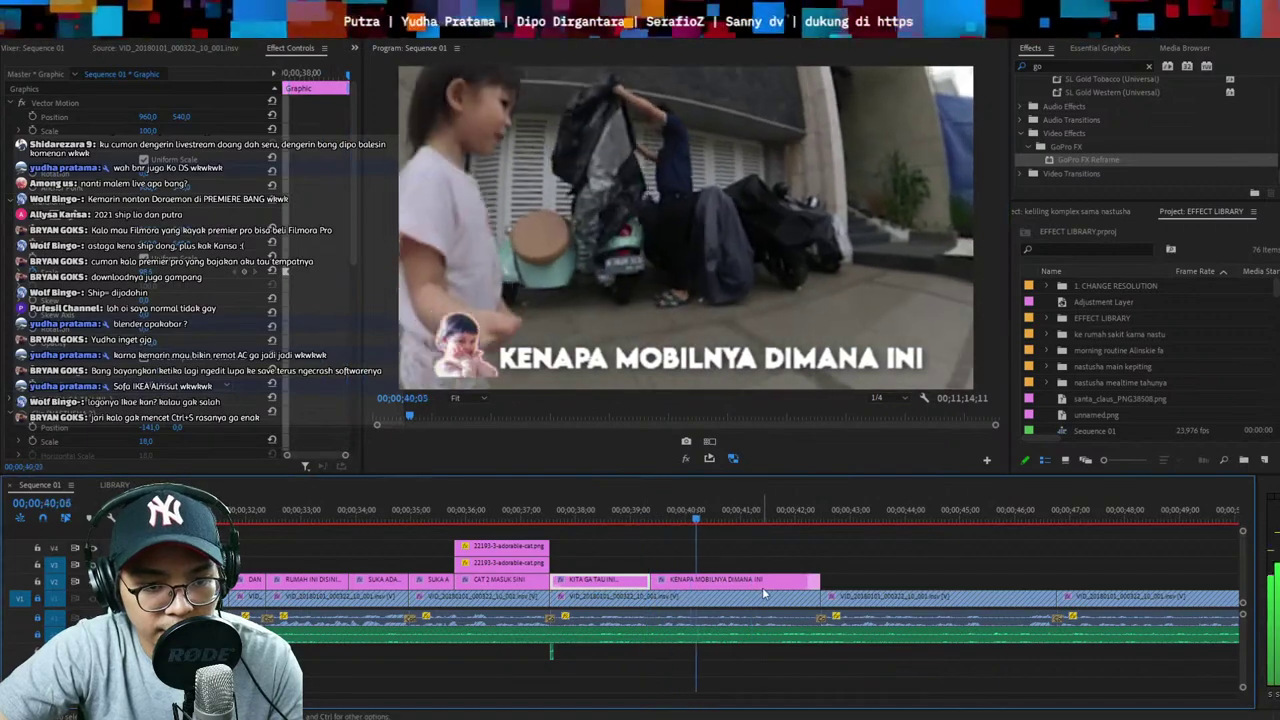
key(ctrl+k)
click(767, 586)
Change the text of the second part of the split caption to DUA - DUANYA?
key(space)
key(space)
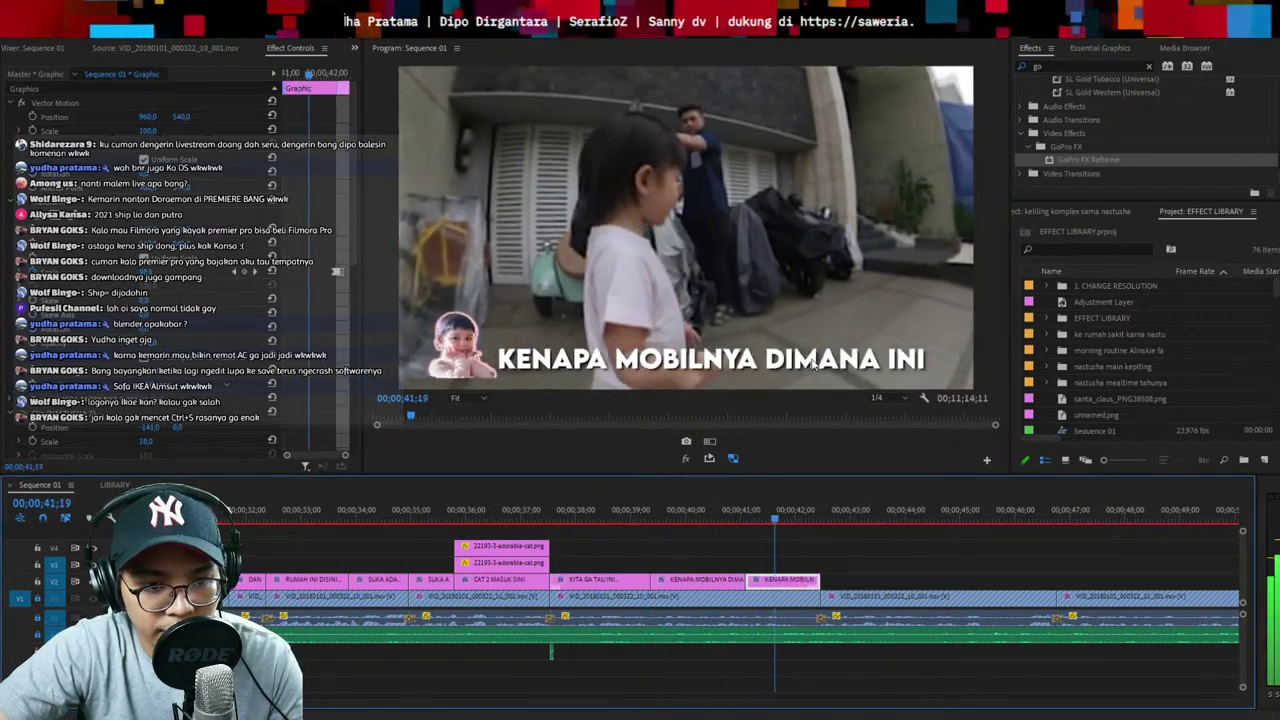
double_click(812, 358)
text(DUA - DUANYA>?)
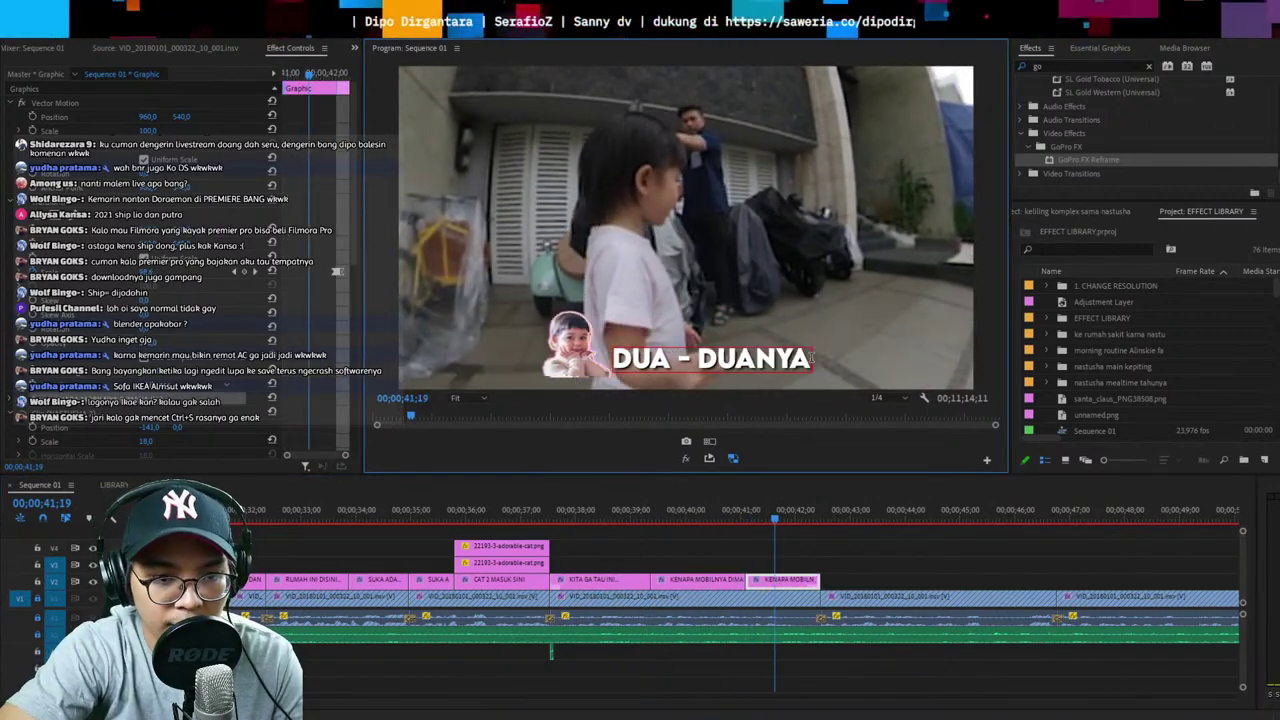
key(BackSpace)
key(BackSpace)
text(?)
key(Escape)
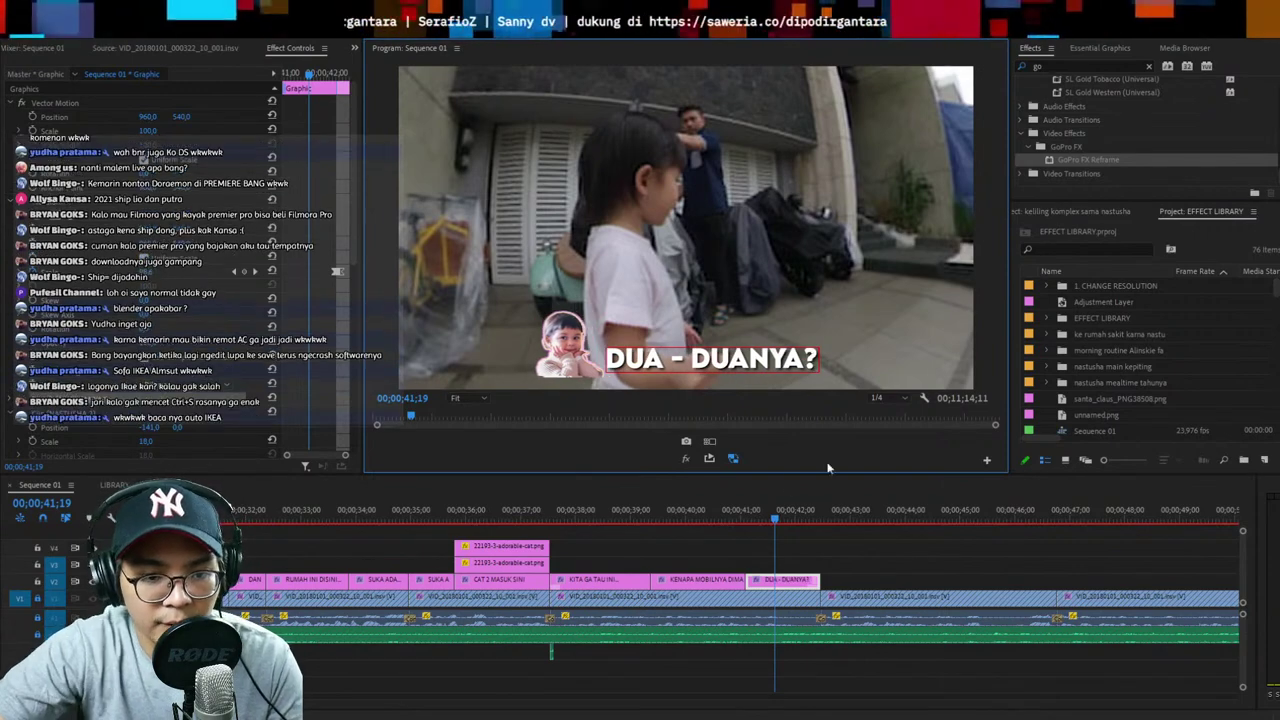
Play back the captions from KITA GA TAU INI... through DUA - DUANYA? to check their timing
click(749, 511)
key(Up)
key(Up)
key(space)
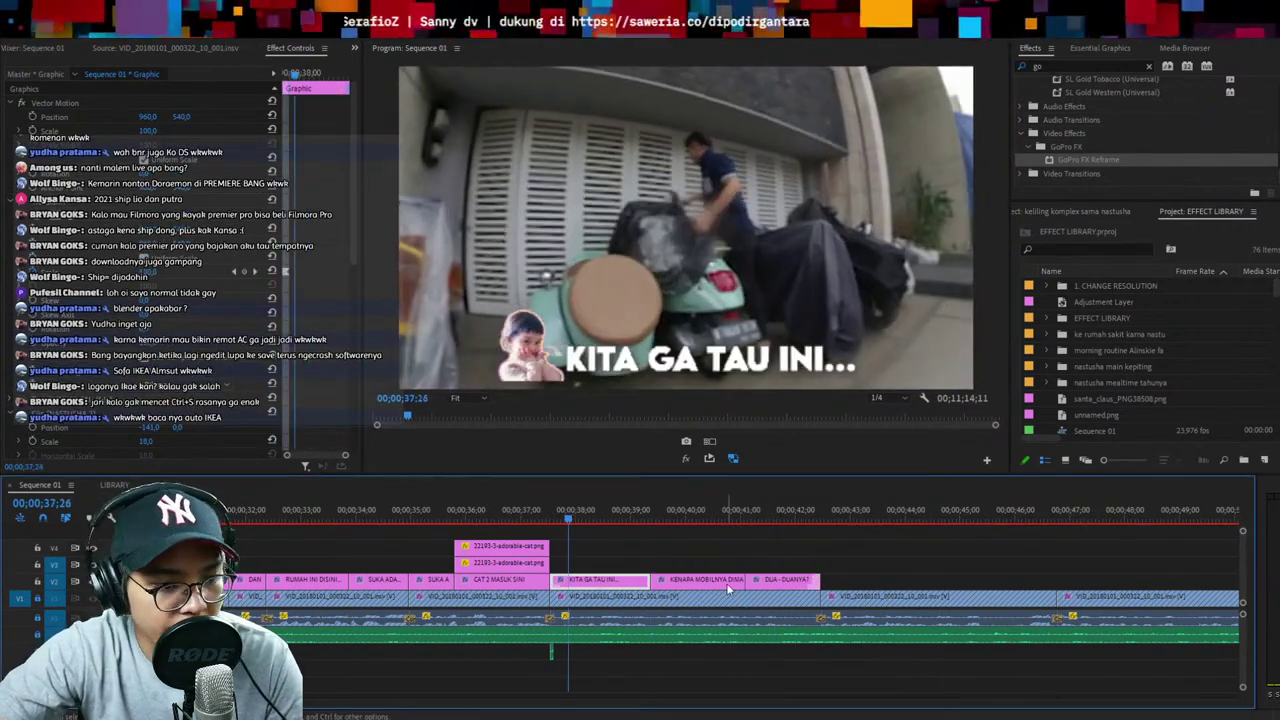
key(space)
key(space)
Review the video clip beneath the KITA GA TAU INI... caption and delete its reframe keyframes after the first
click(700, 597)
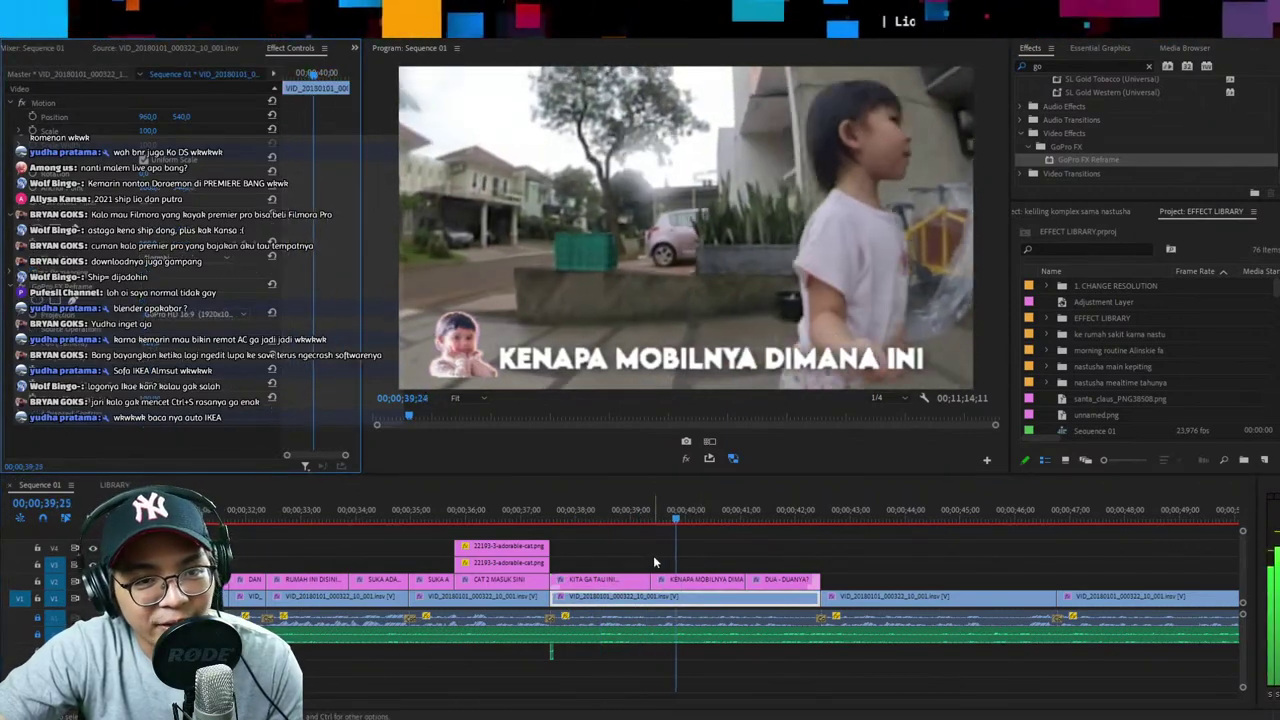
click(553, 516)
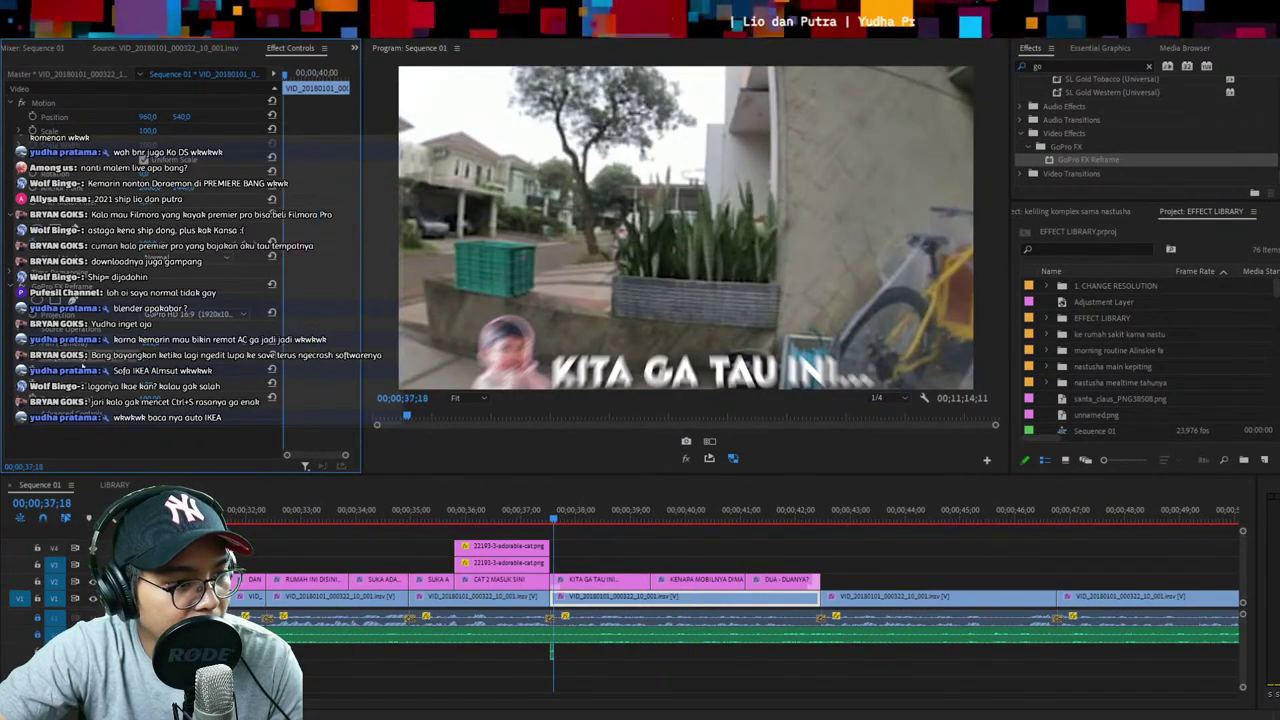
key(space)
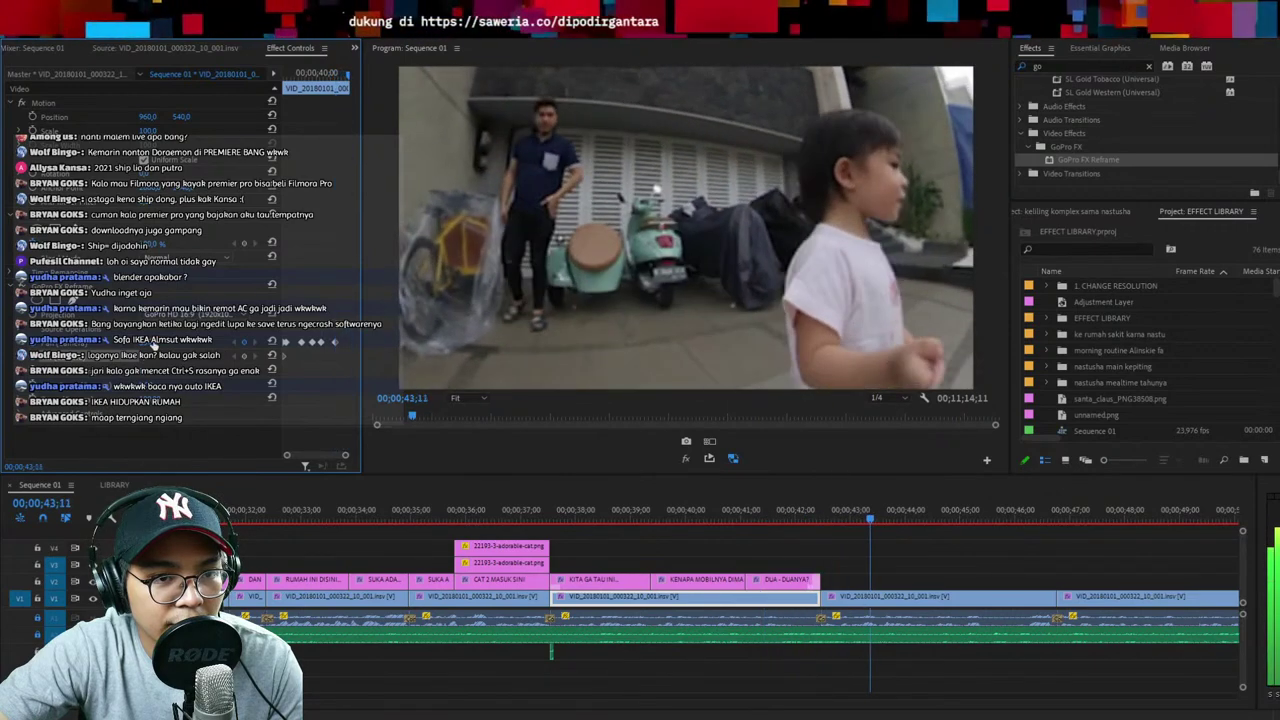
click(548, 509)
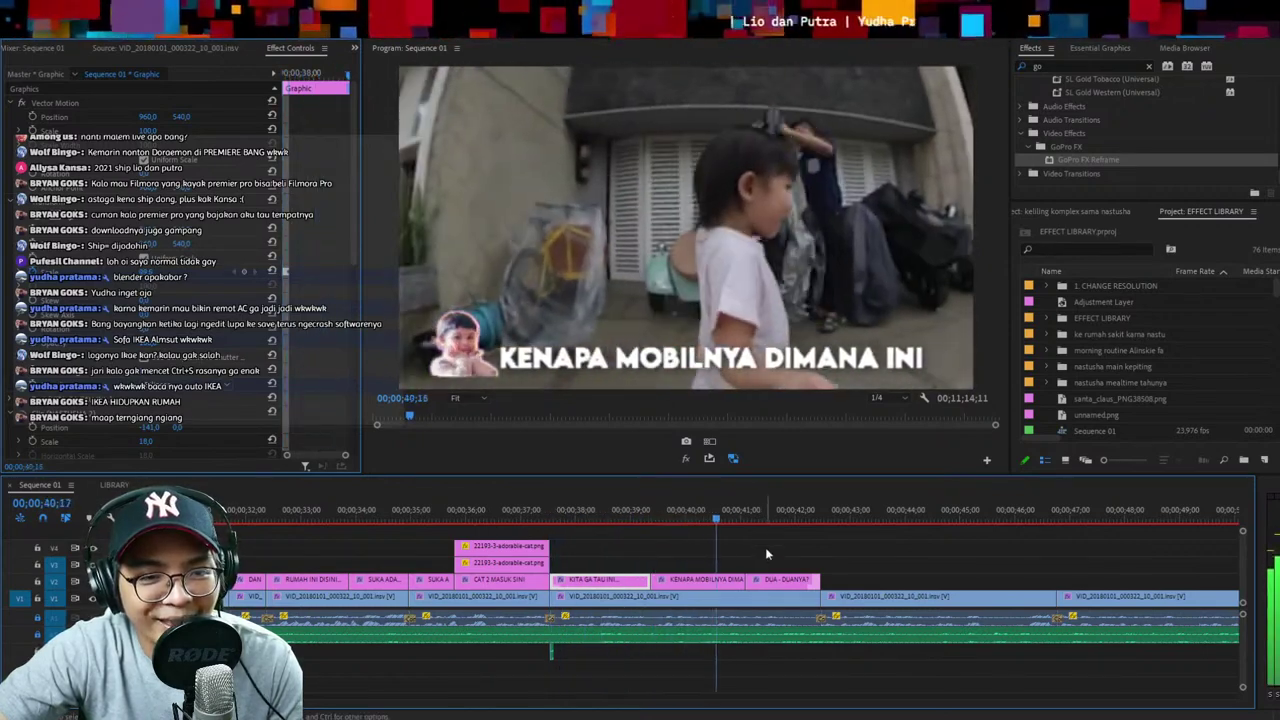
key(space)
click(640, 597)
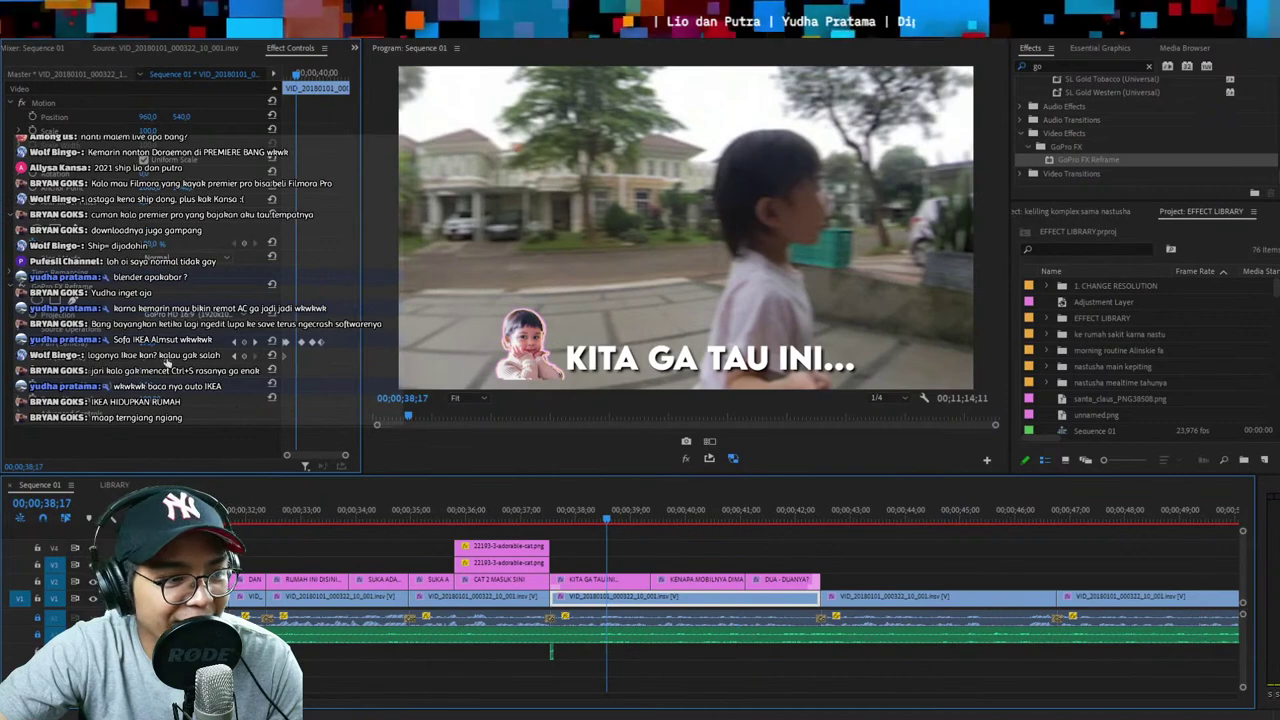
key(Delete)
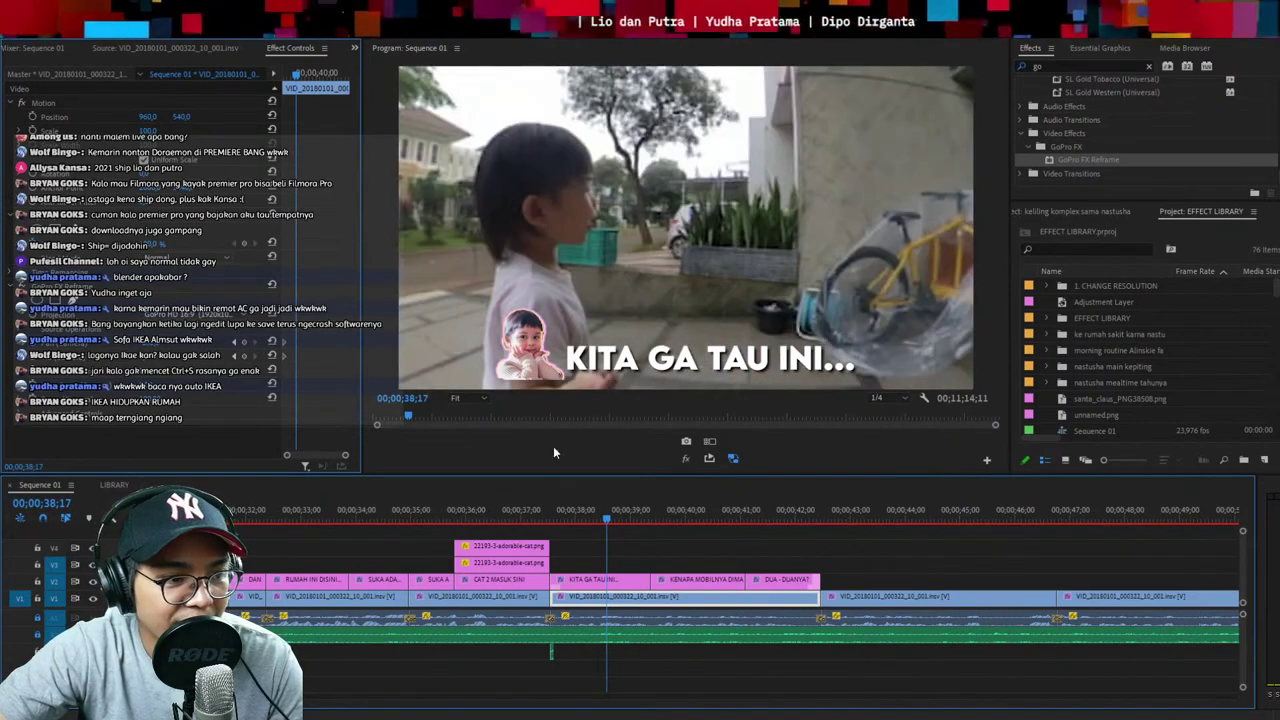
Save the project and check the cut after the CAT 2 MASUK SINI caption frame by frame and in playback
click(547, 513)
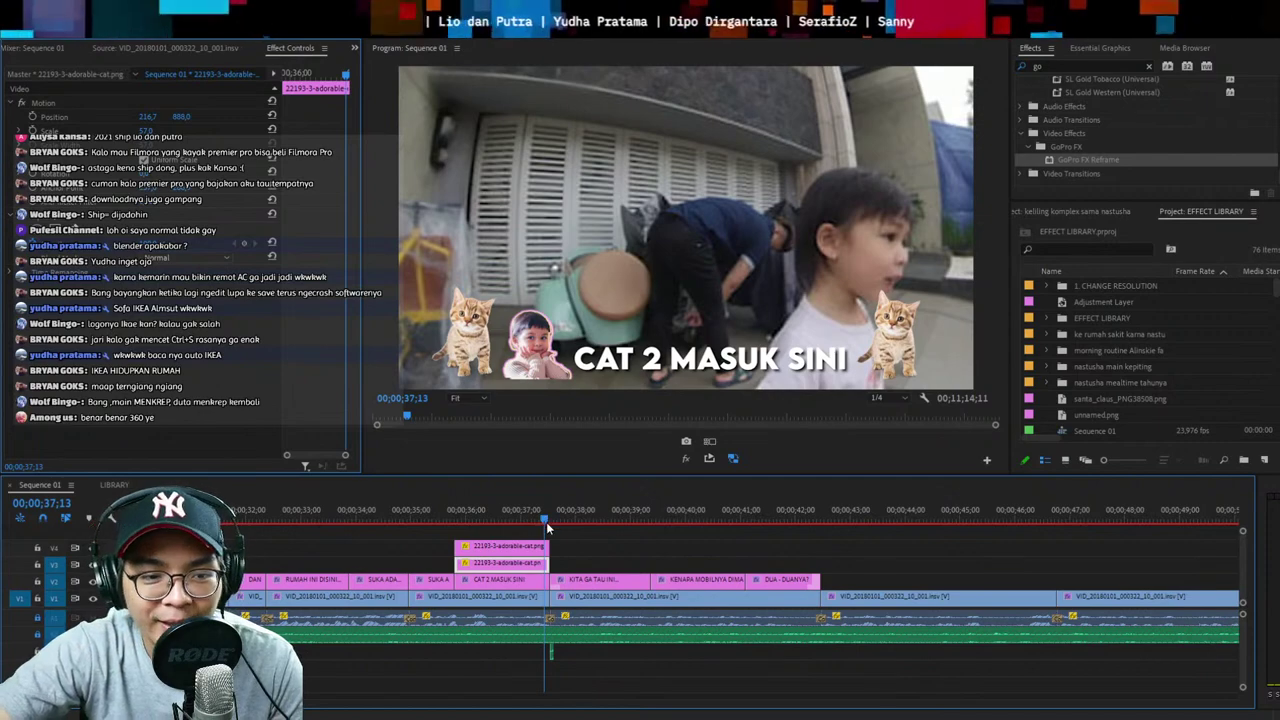
key(ctrl+s)
key(Right)
key(Right)
key(Right)
key(Right)
key(Right)
key(Right)
key(Right)
click(575, 578)
key(Left)
key(Left)
key(Left)
key(Left)
click(532, 520)
key(space)
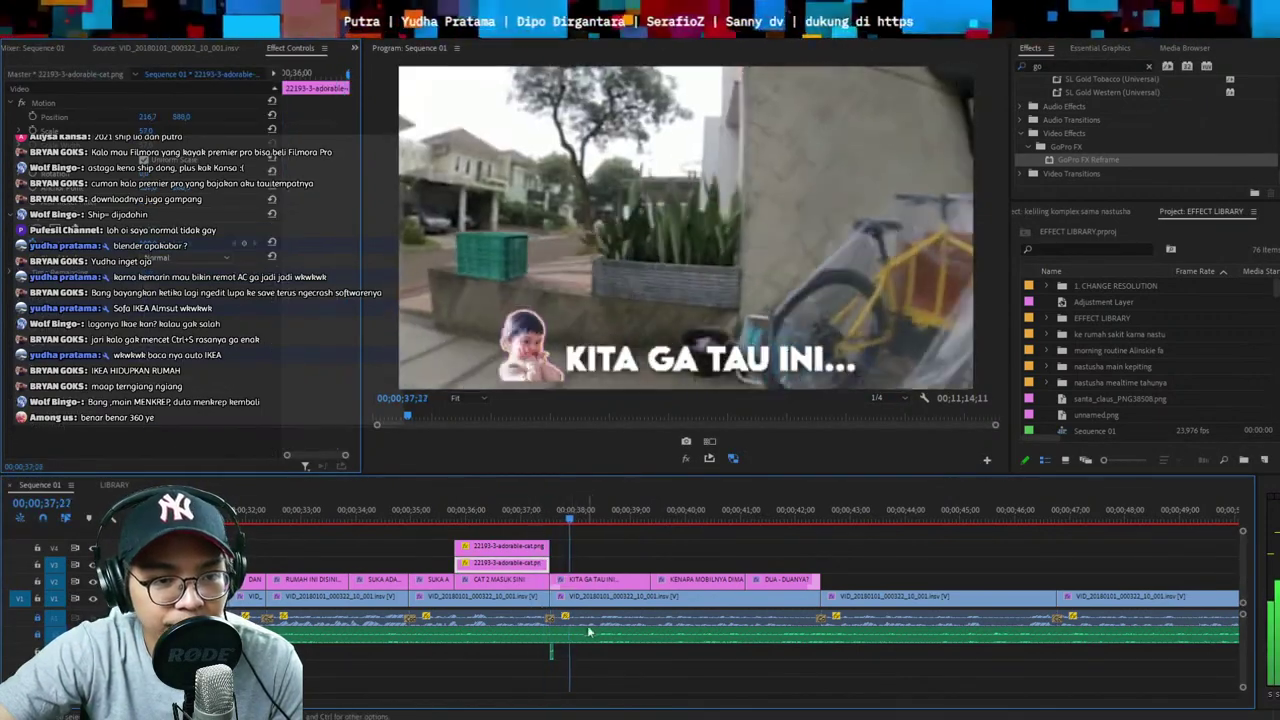
Play back the reframed clip from 00;00;37;18 and review the clips that follow up to about 00;00;50;21
click(610, 602)
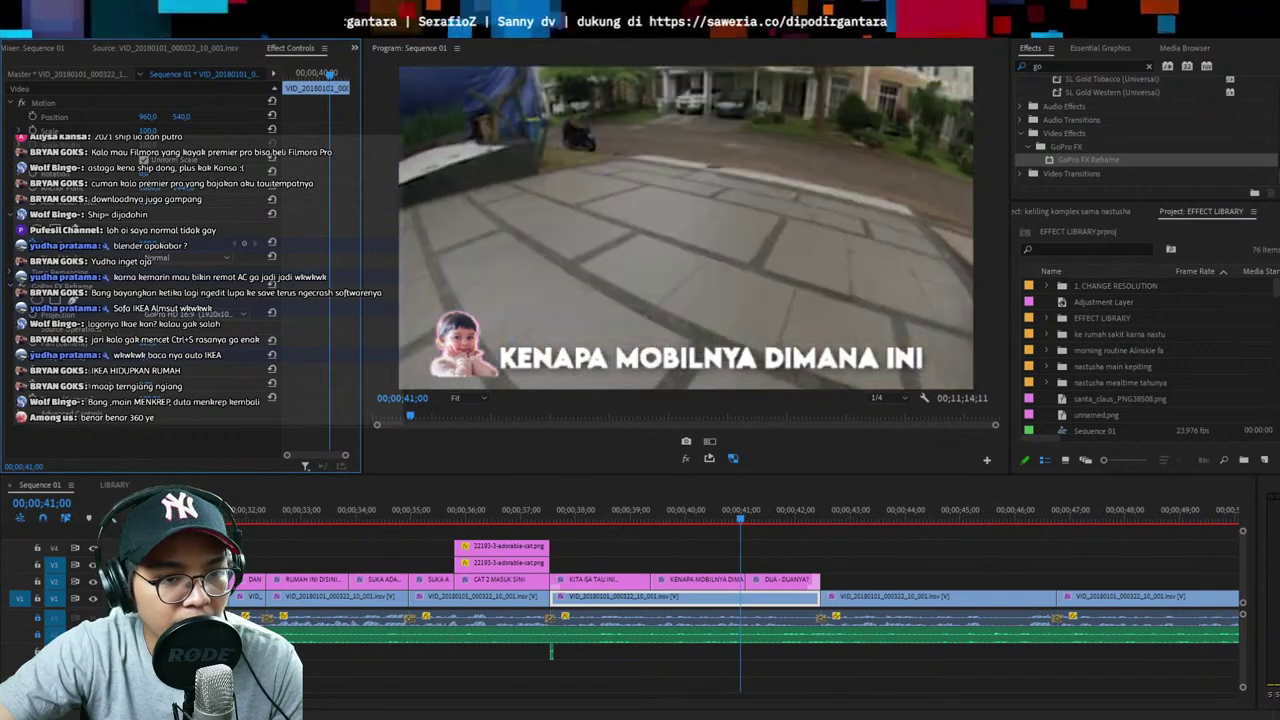
key(Up)
click(582, 521)
key(Up)
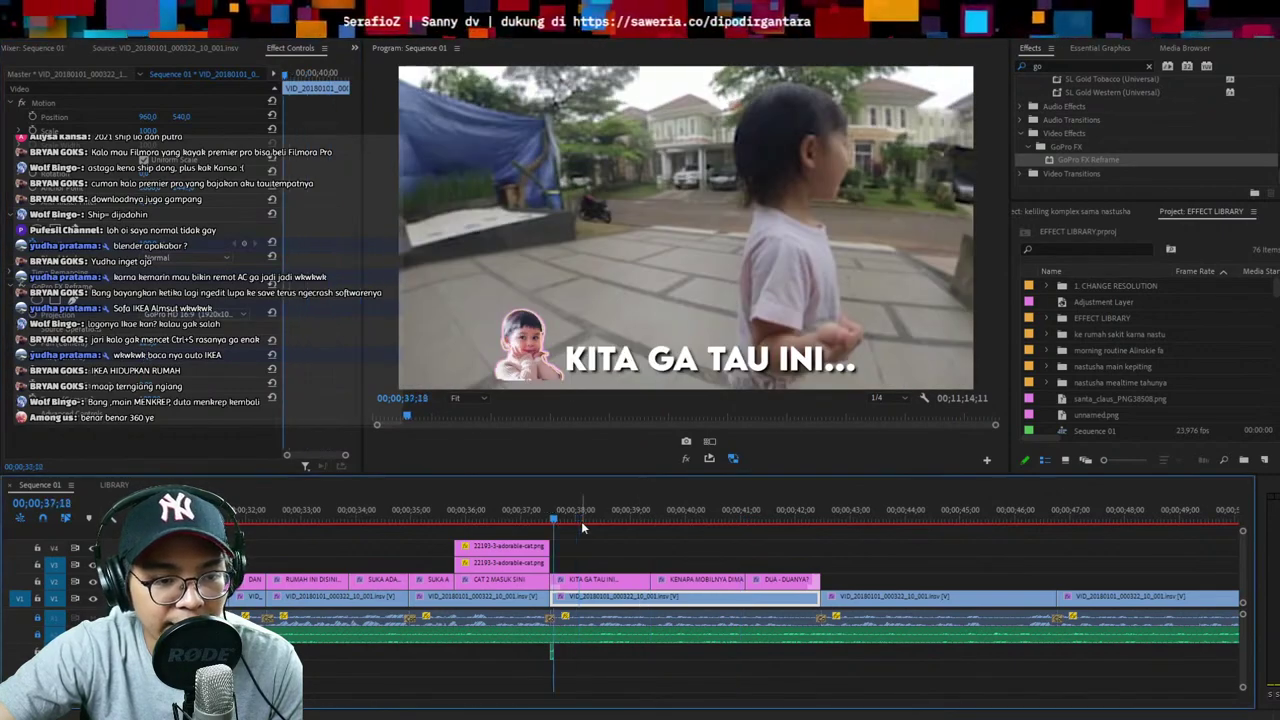
key(space)
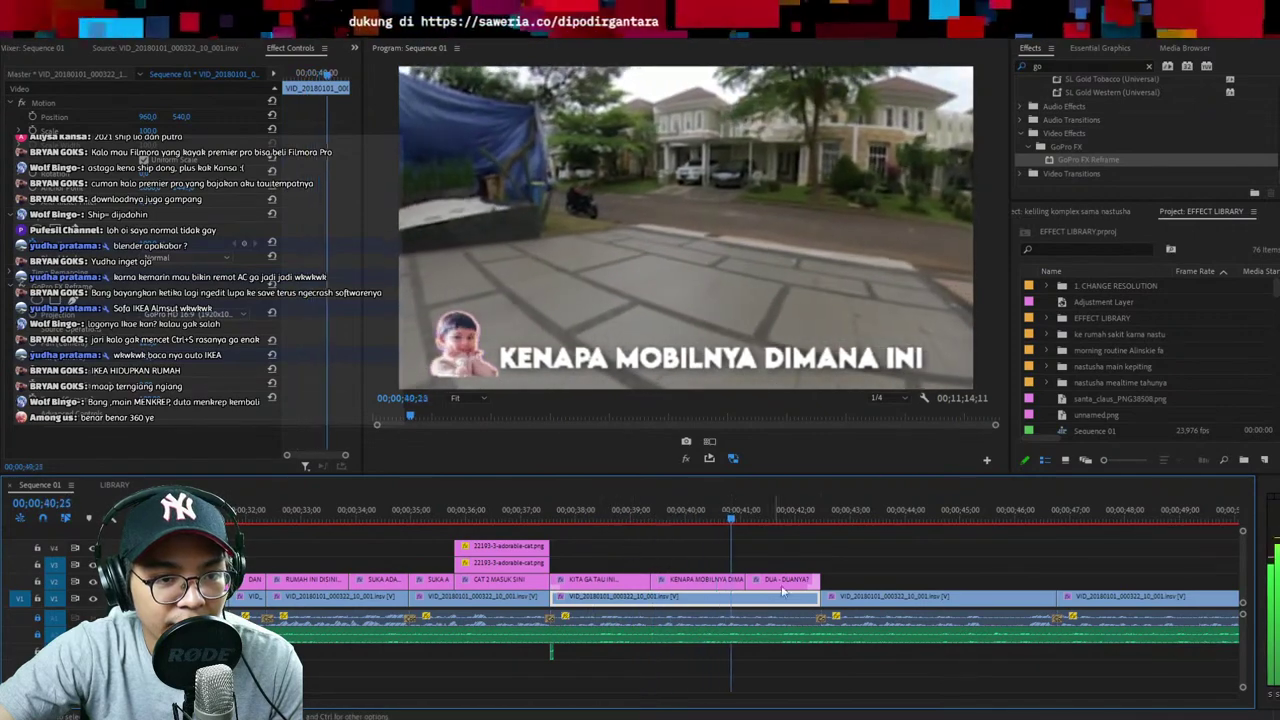
click(889, 587)
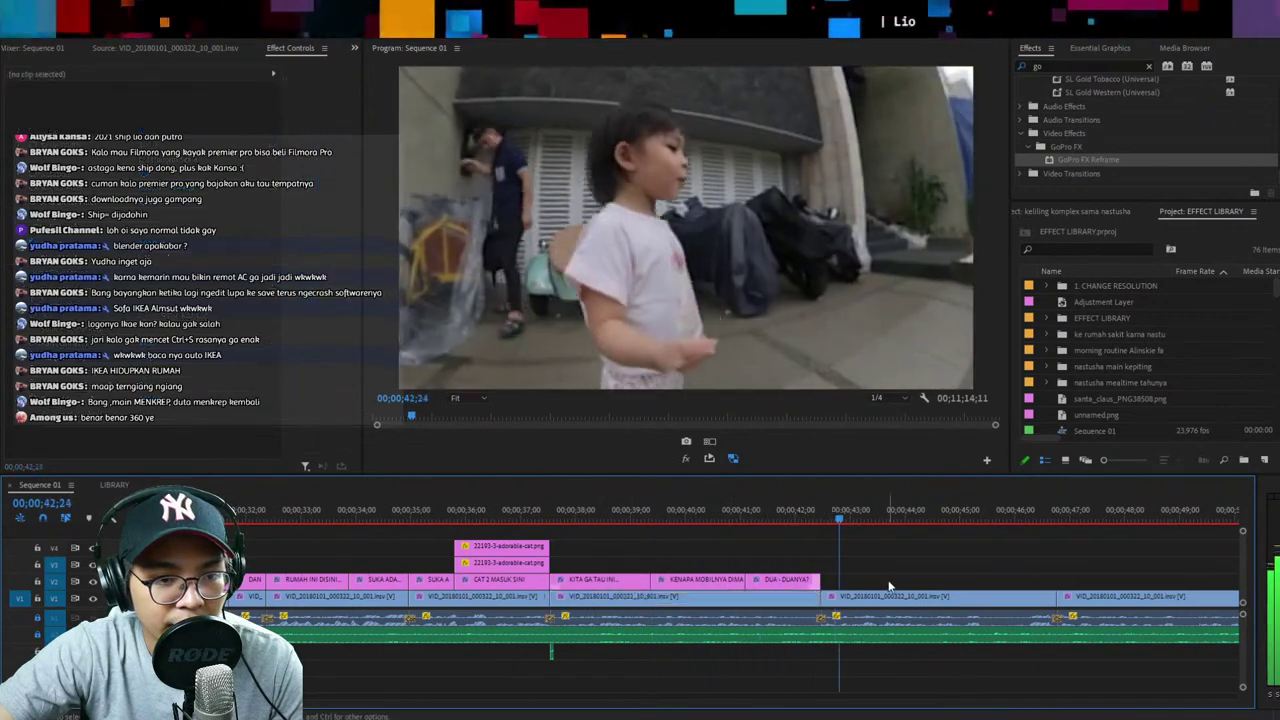
key(minus)
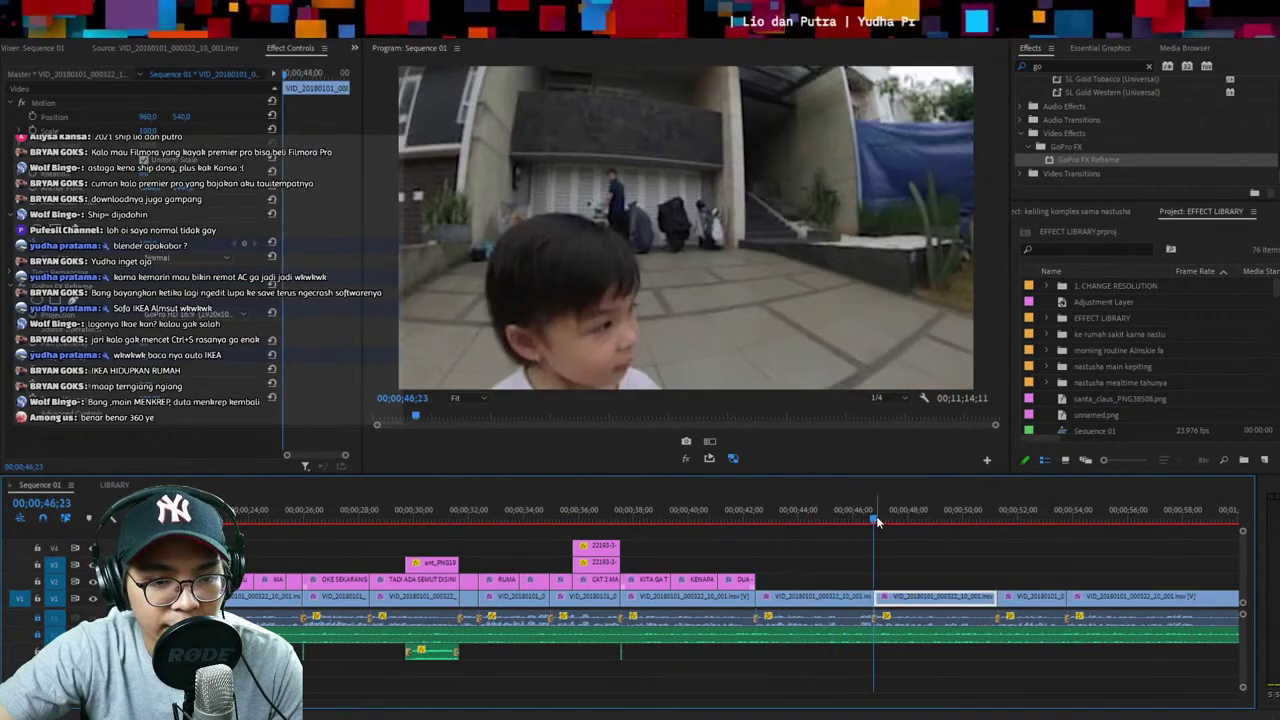
scroll(754, 543, down, 3)
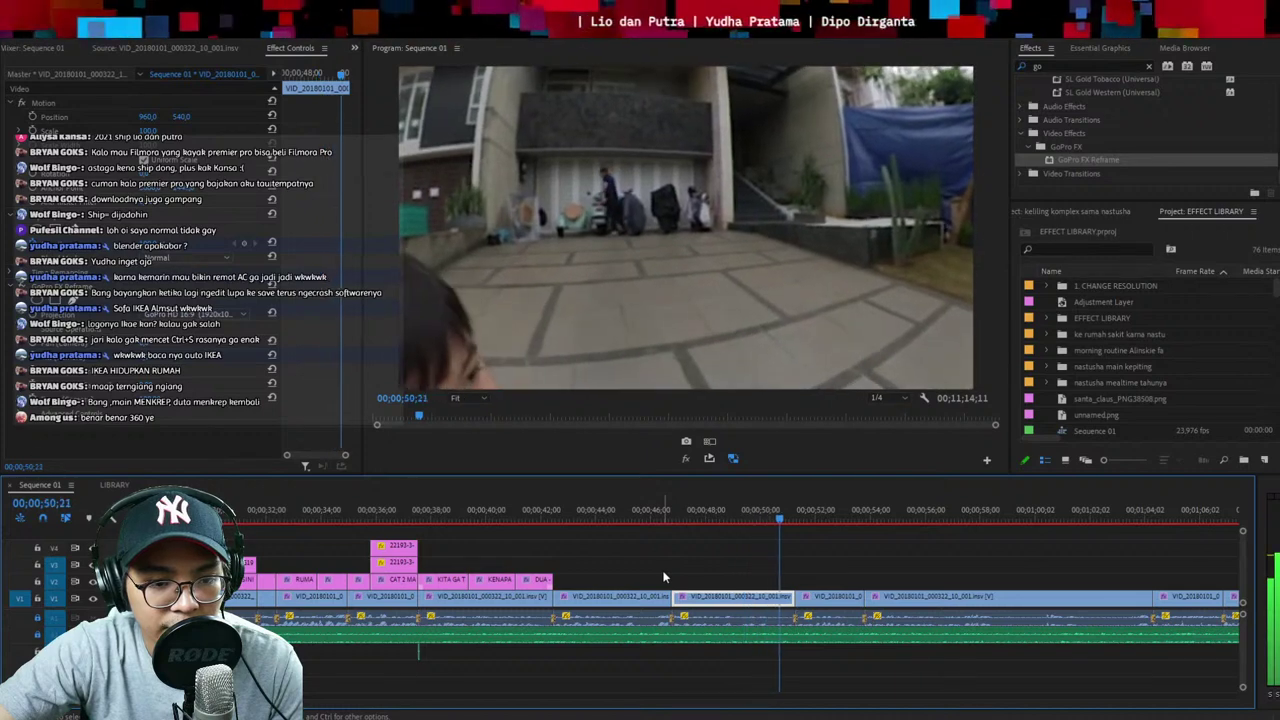
click(560, 511)
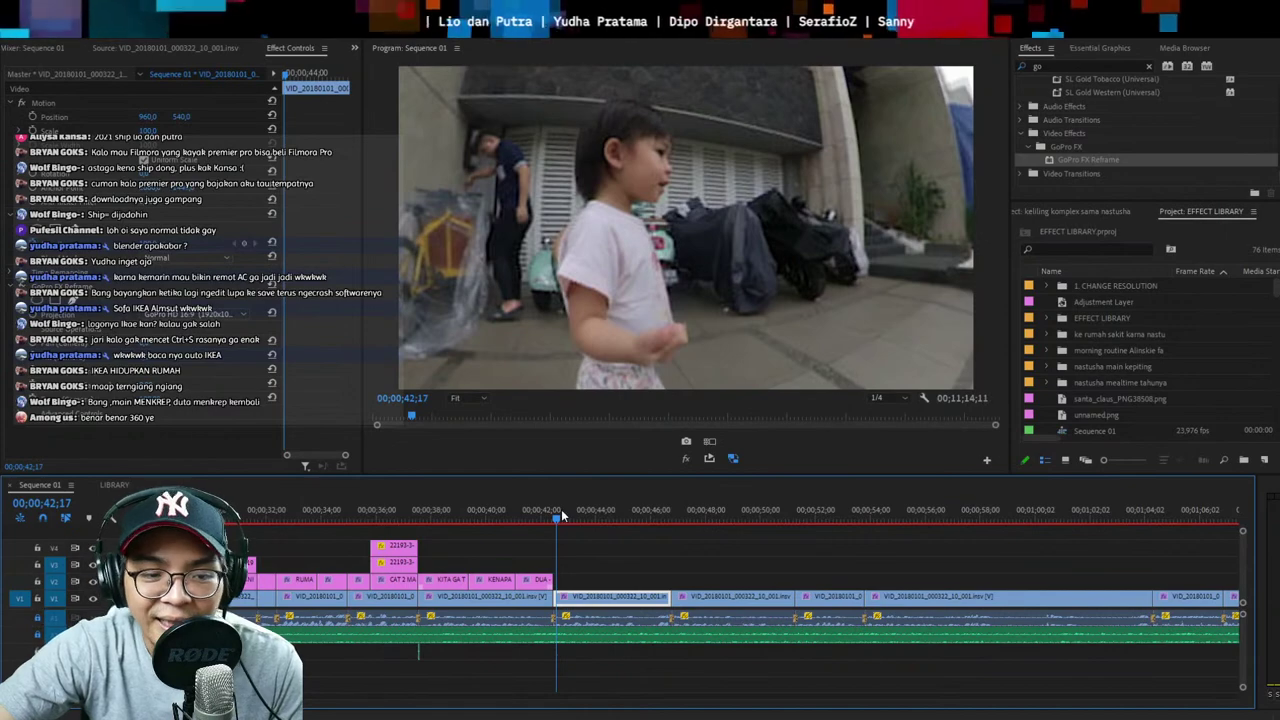
Lock the main video track, save the project and play the footage following the DUA - DUANYA? caption
key(ctrl+shift+z)
key(ctrl+s)
key(Up)
key(space)
key(equal)
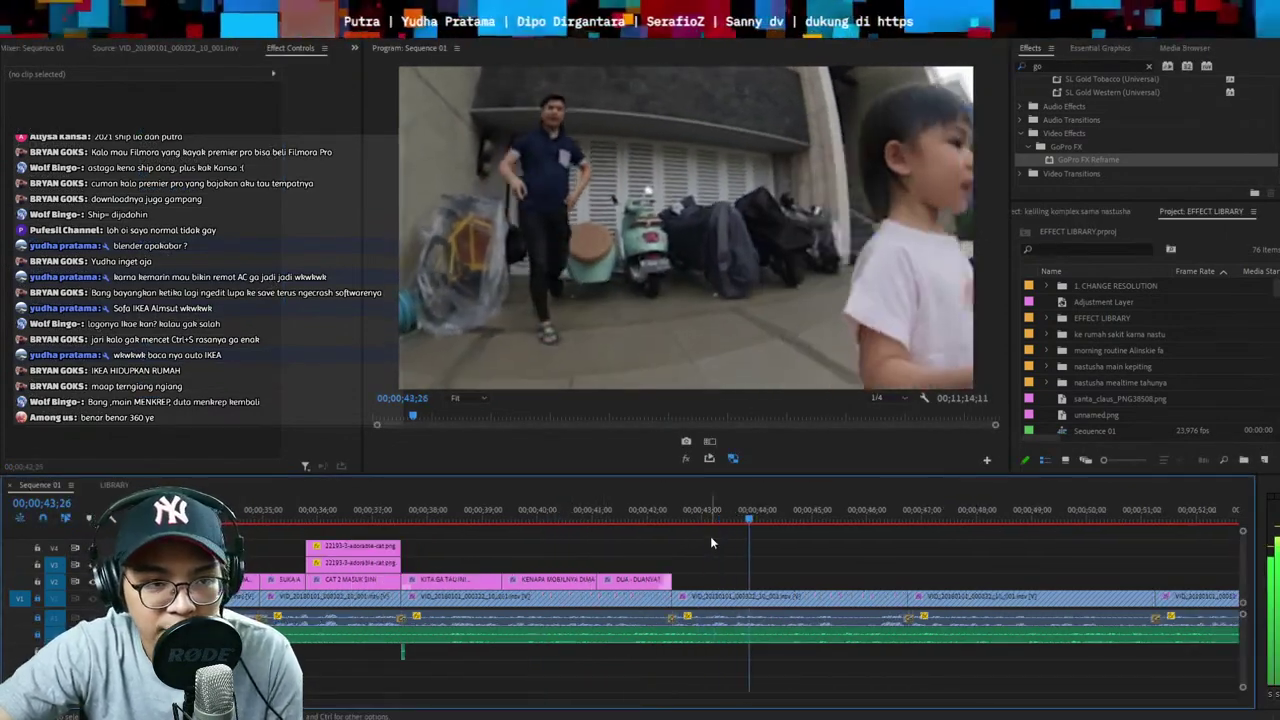
key(space)
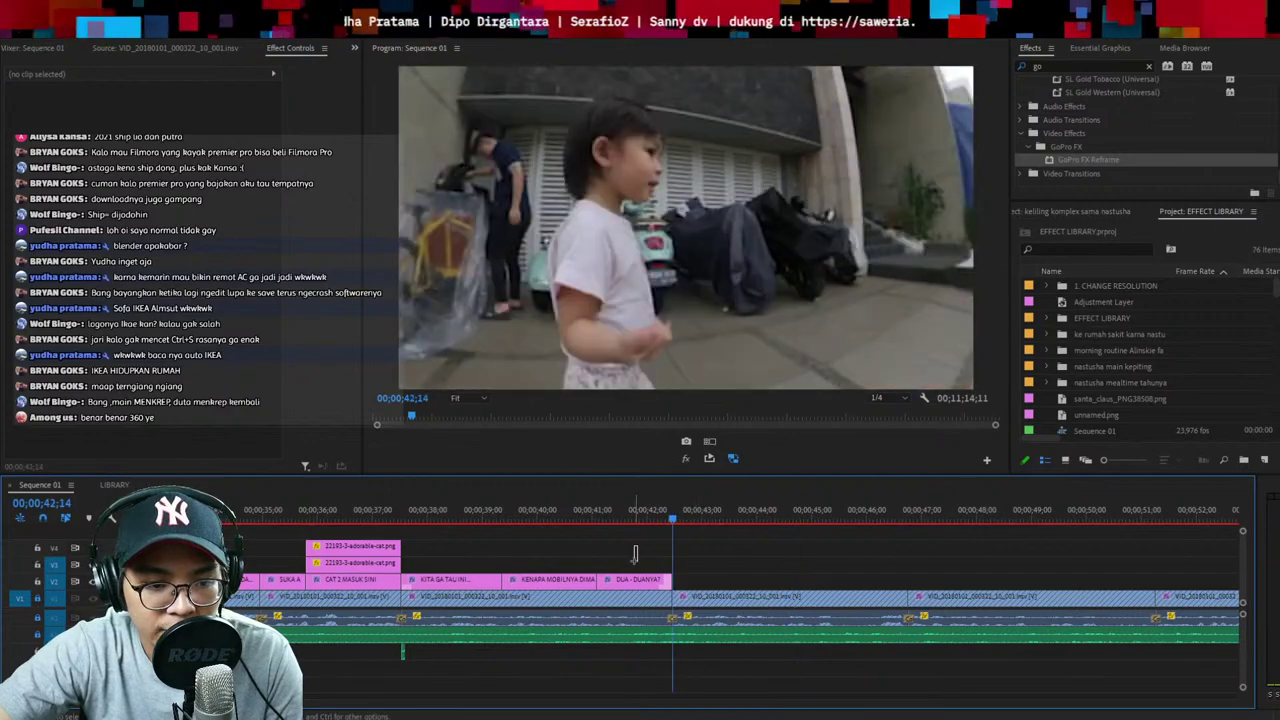
Extend the DUA - DUANYA? caption to about 00;00;44;00 and split it at 00;00;42;14, selecting the new part
click(661, 577)
drag(671, 583, 754, 584)
key(ctrl+k)
click(731, 583)
Change the text of the second DUA - DUANYA? caption to MOBILNYA BIASANYA...
key(space)
key(t)
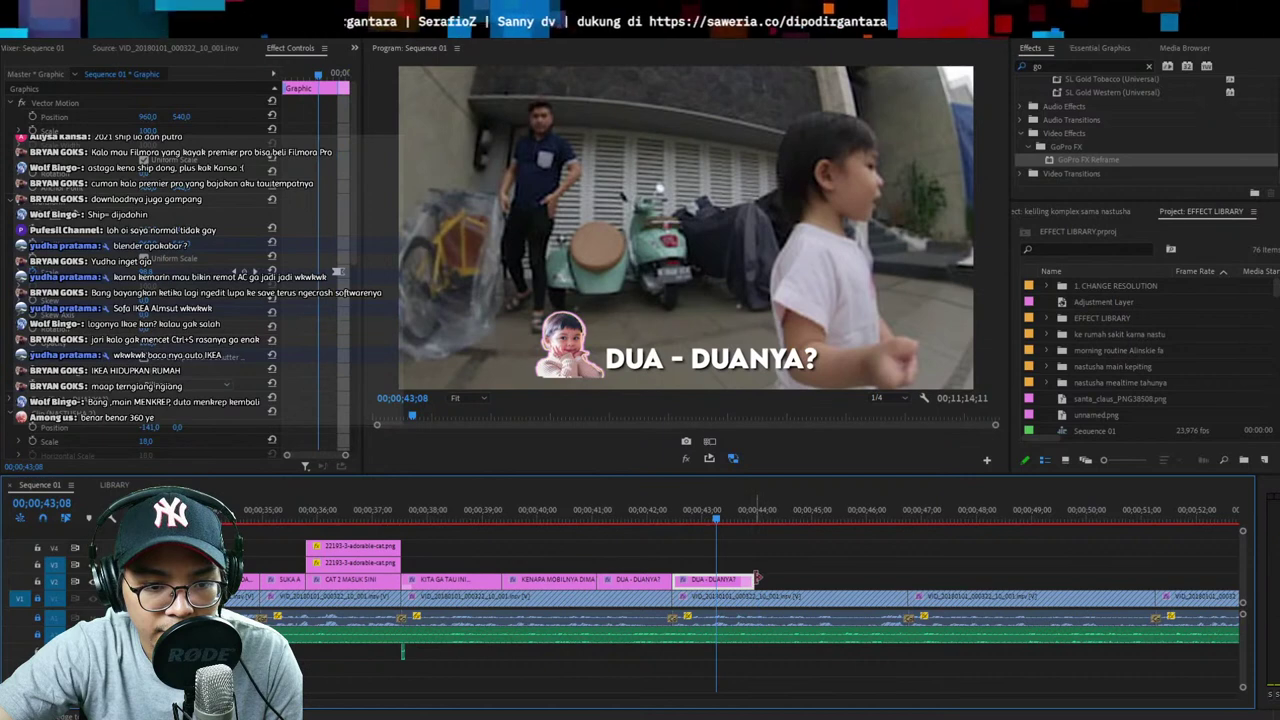
key(space)
double_click(717, 369)
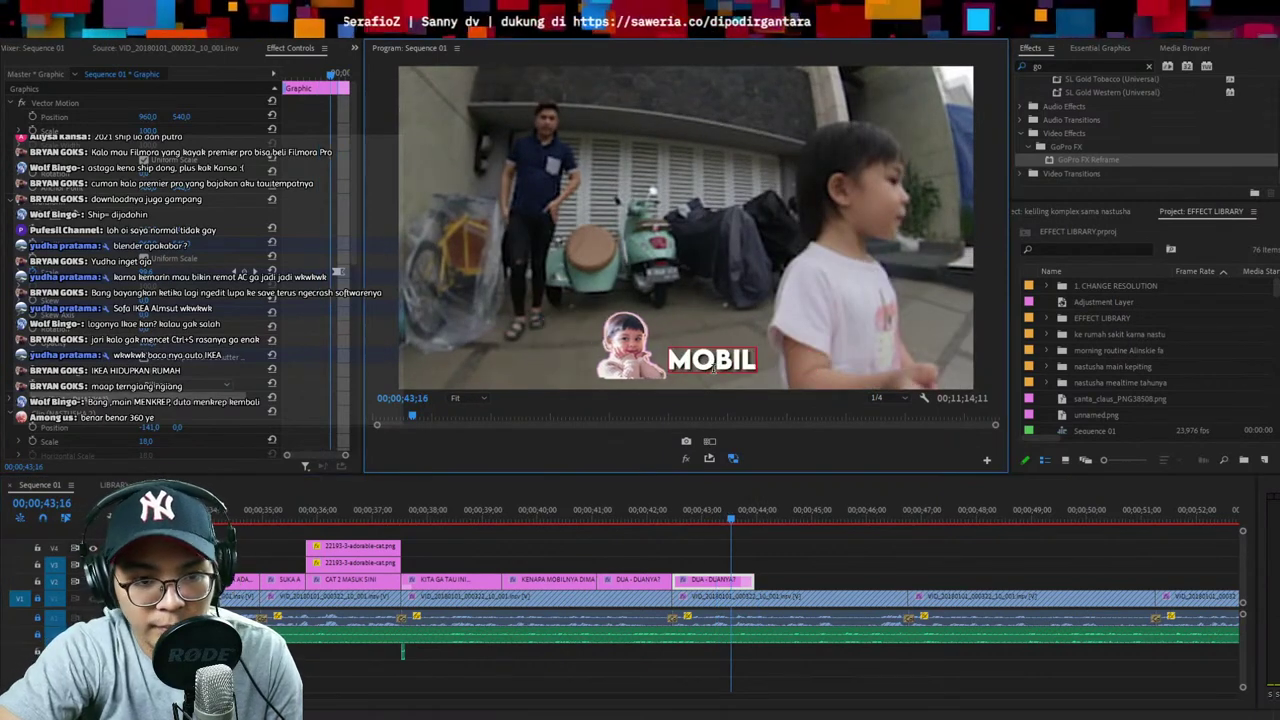
text(MOBILNYA BIASANYA.,..)
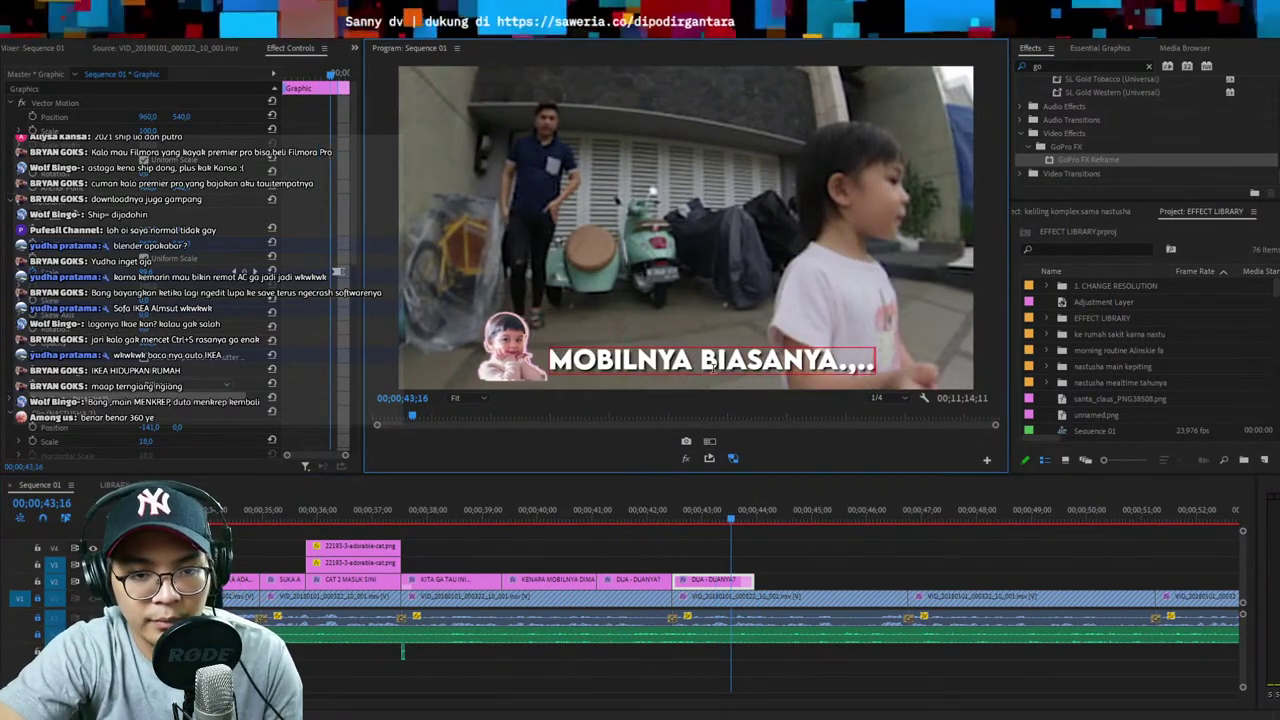
key(BackSpace)
key(BackSpace)
key(BackSpace)
text(...)
key(Escape)
Play back the MOBILNYA BIASANYA.... caption and trim its end to 00;00;43;24
key(space)
click(722, 518)
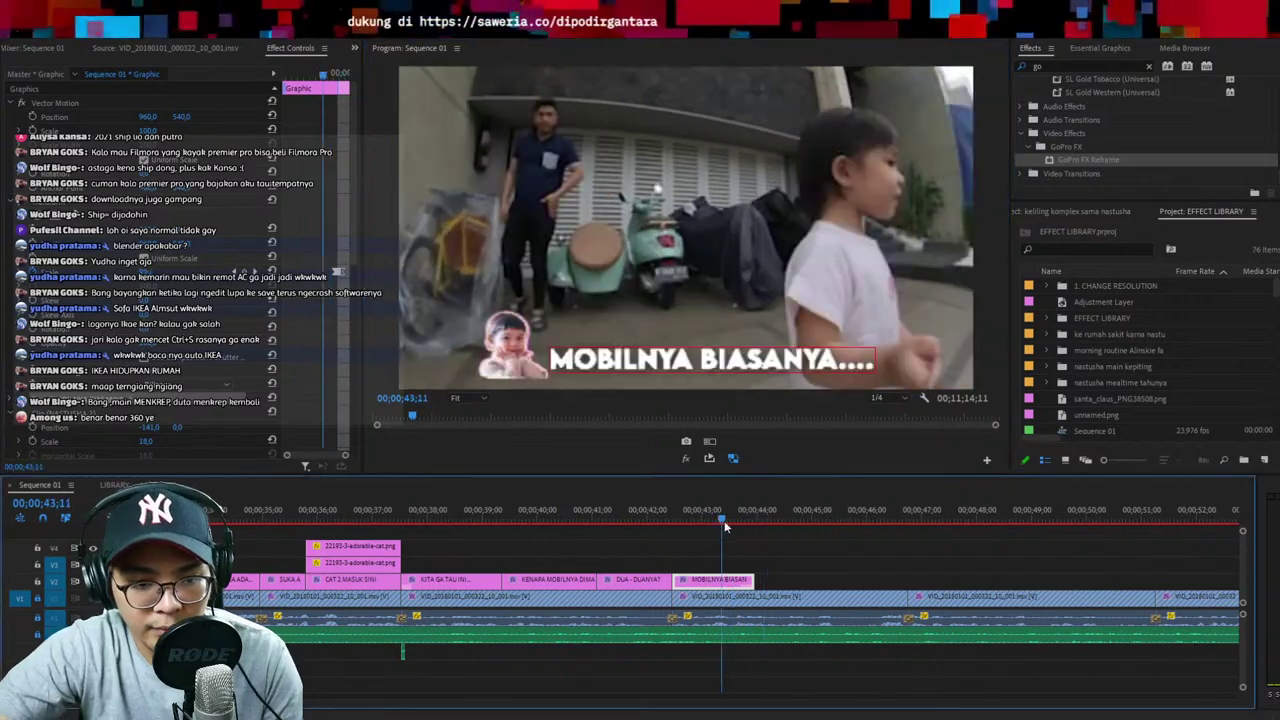
key(space)
key(space)
drag(752, 585, 745, 594)
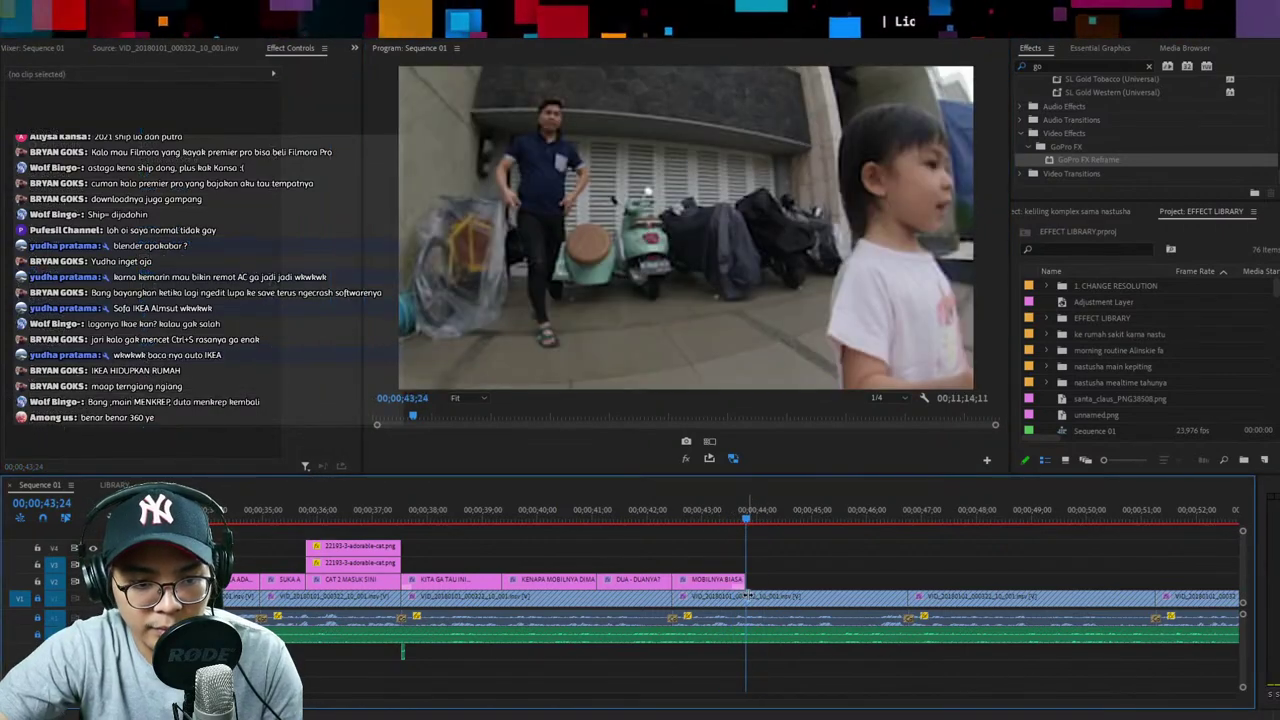
Save the project and paste the INSERT TEXT caption template with its sound effect at 00;00;43;24
key(ctrl+s)
key(shift+3)
key(shift+3)
key(ctrl+v)
key(shift+Left)
key(shift+Left)
key(shift+Left)
key(shift+Left)
key(shift+Left)
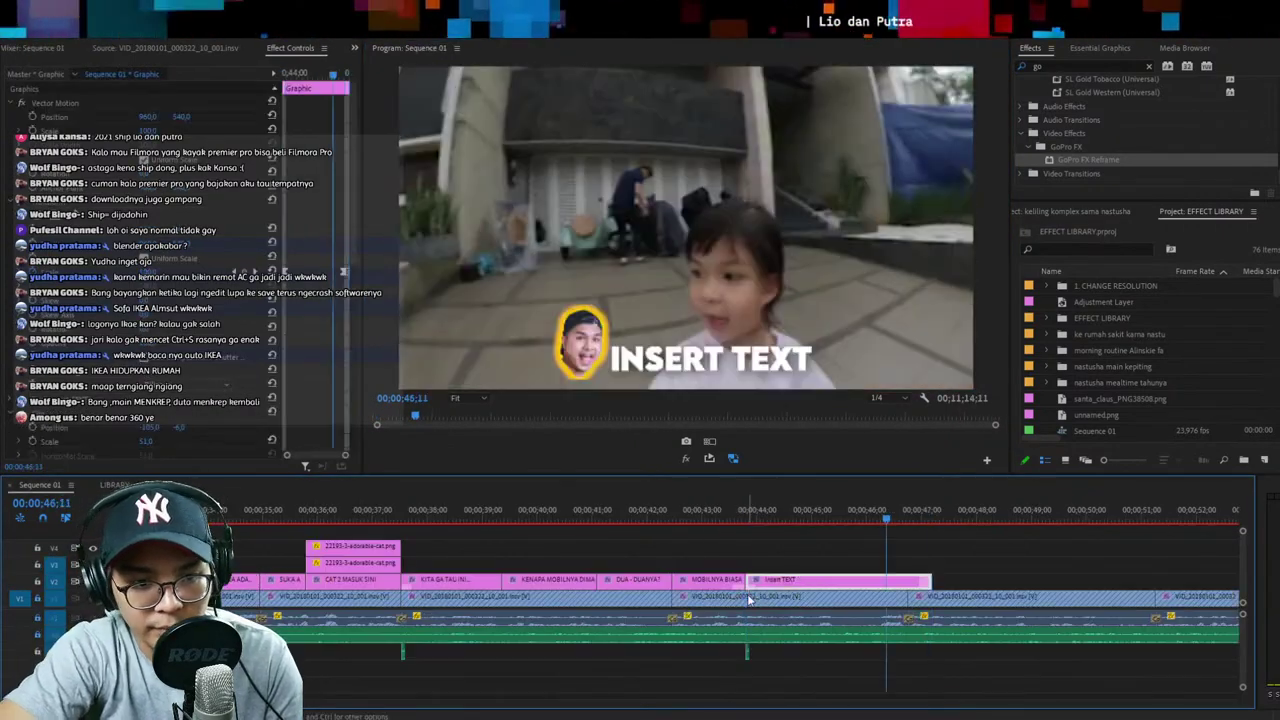
Change the pasted template's text to EH PEGANGNYA YANG BENER and play the caption back
double_click(675, 368)
text(EH PEGANGNYA YANG BENER)
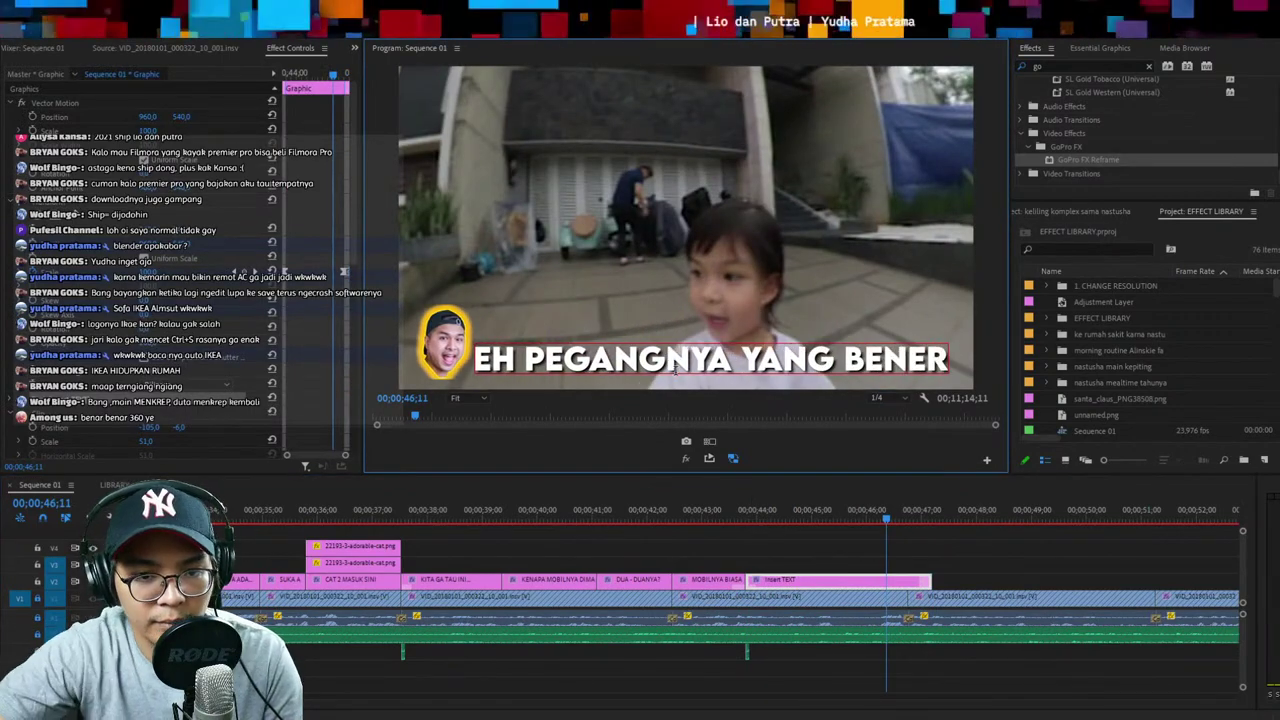
key(Escape)
click(732, 518)
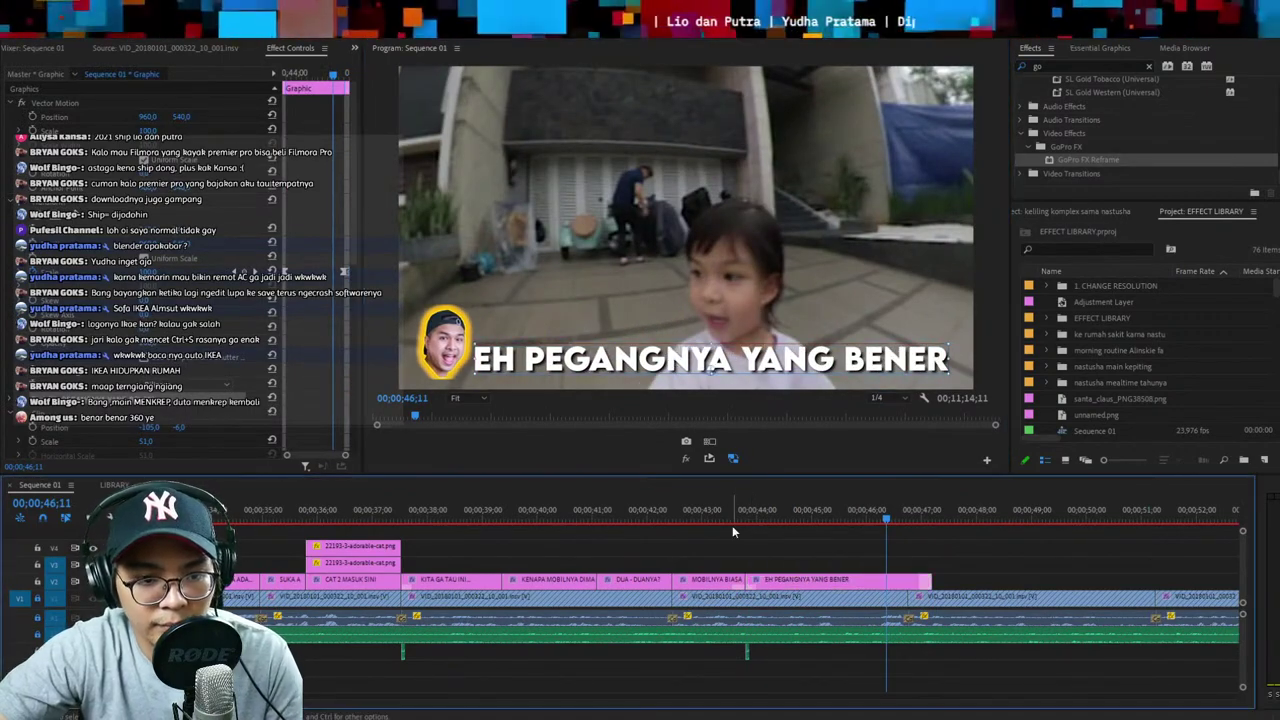
key(space)
drag(748, 558, 758, 549)
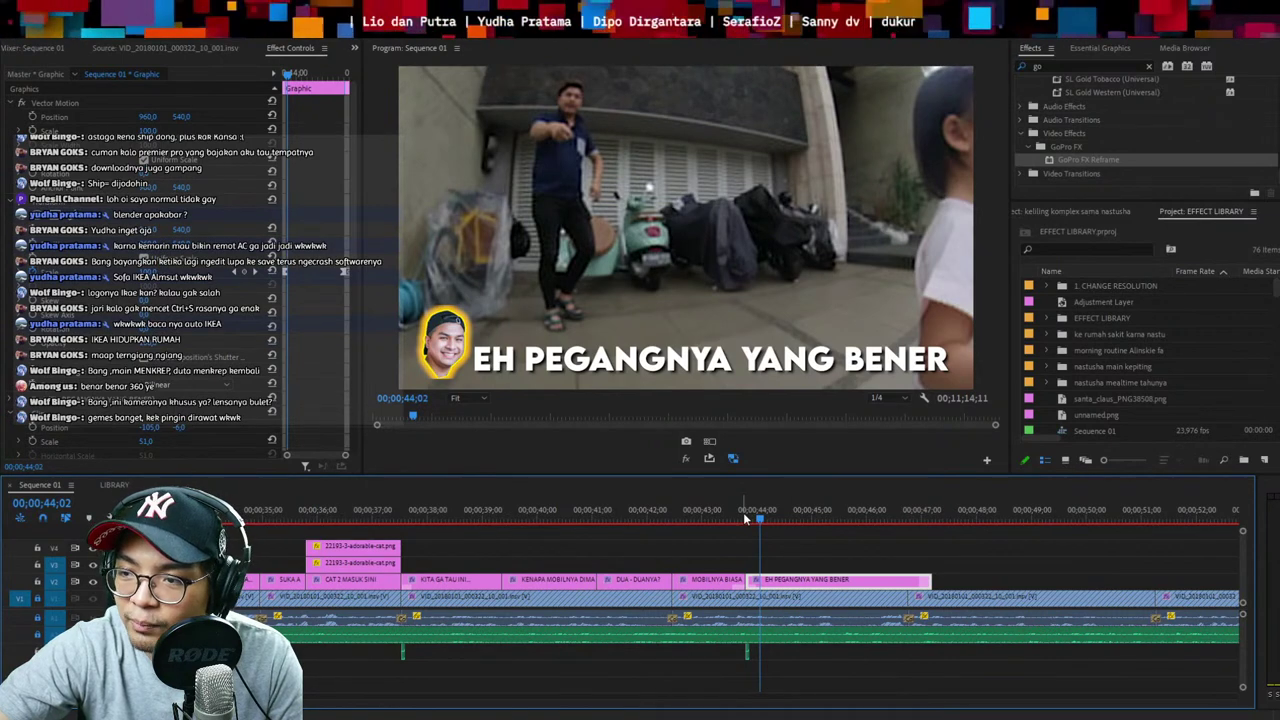
Split the EH PEGANGNYA YANG BENER caption at about 00;00;44;12 and play on through its second part
drag(744, 518, 744, 518)
mouse_move(760, 523)
mouse_down()
mouse_move(856, 517)
mouse_move(753, 515)
mouse_move(782, 520)
mouse_up()
key(ctrl+k)
click(762, 370)
key(space)
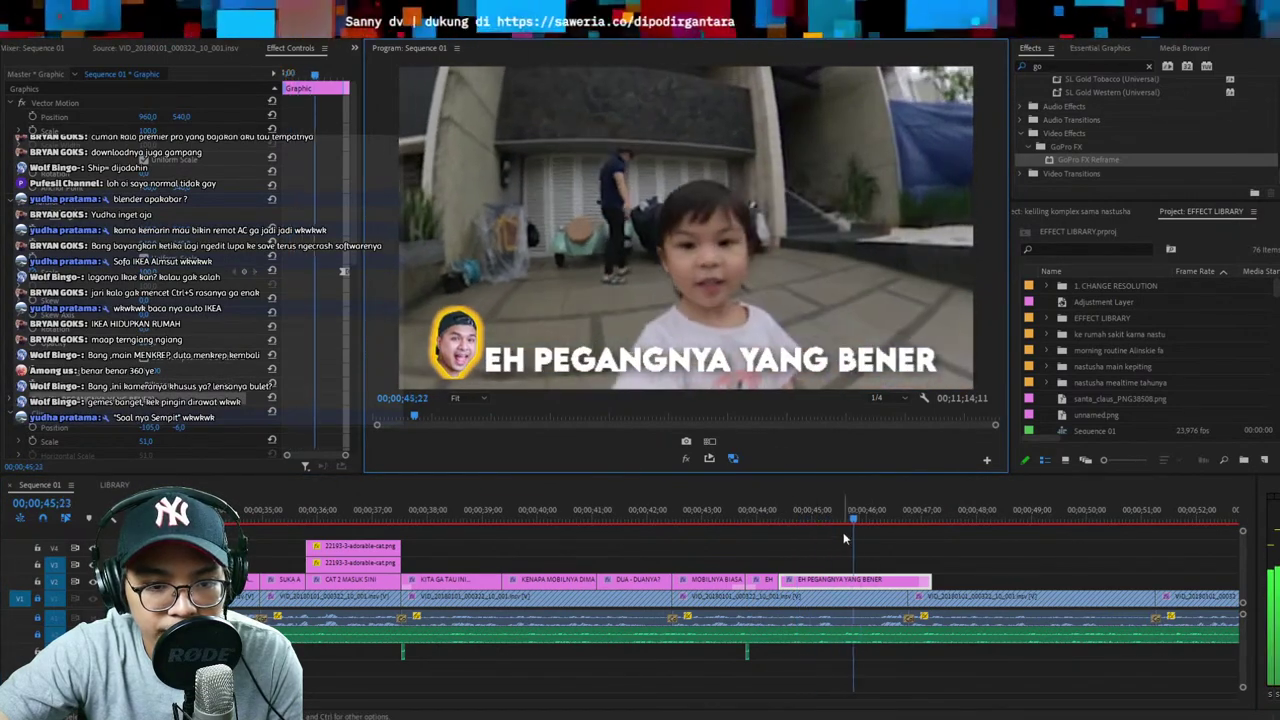
Trim the second part of the EH PEGANGNYA YANG BENER caption to end at 00;00;45;12 and play on
click(808, 516)
key(space)
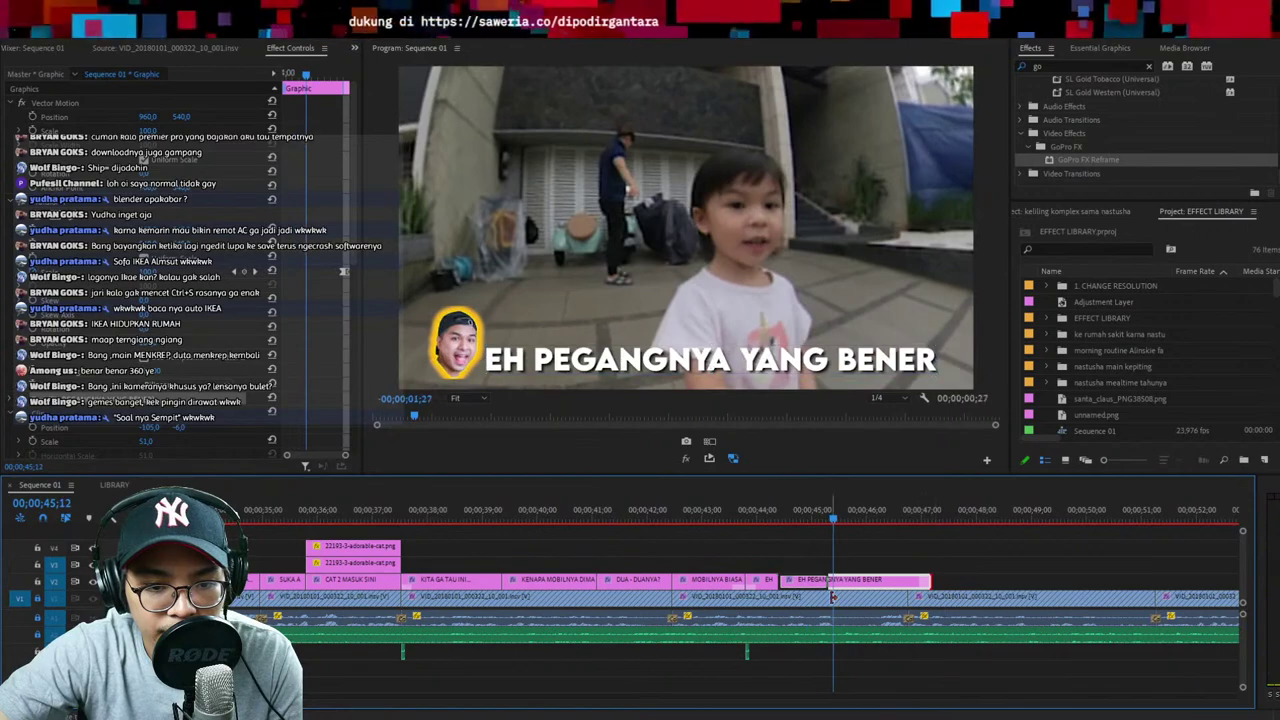
drag(833, 597, 835, 597)
click(957, 561)
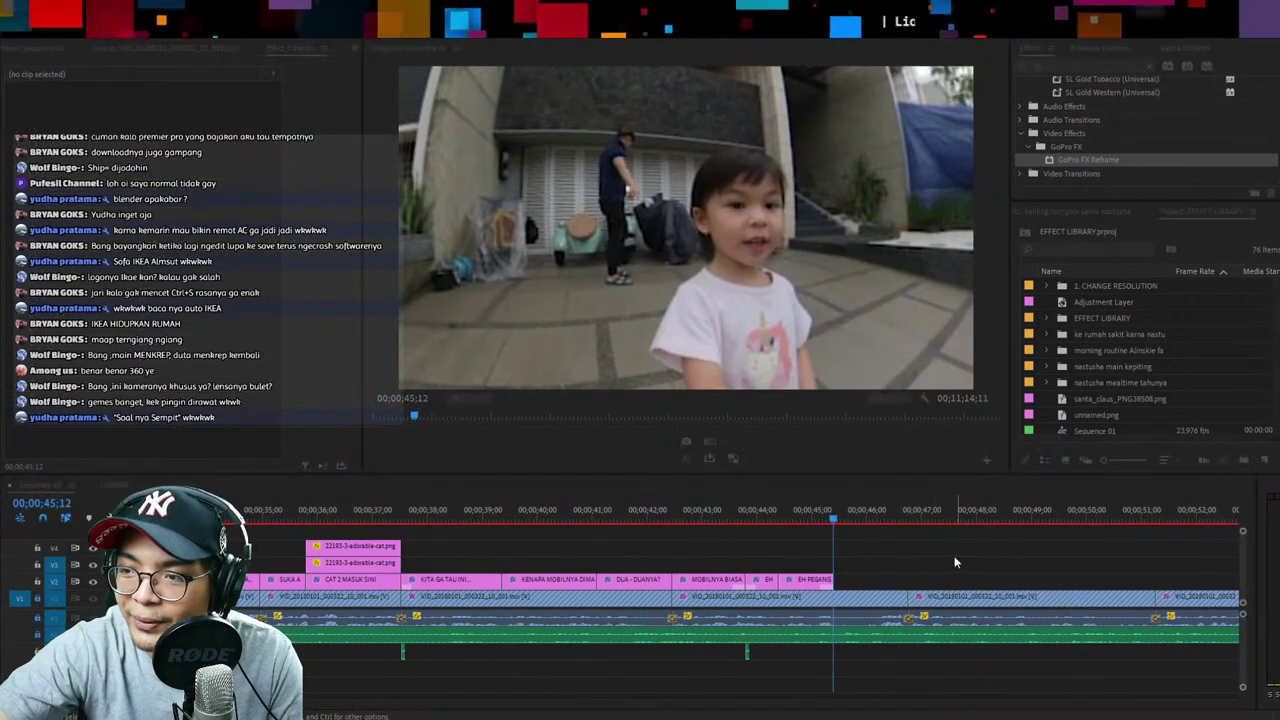
key(space)
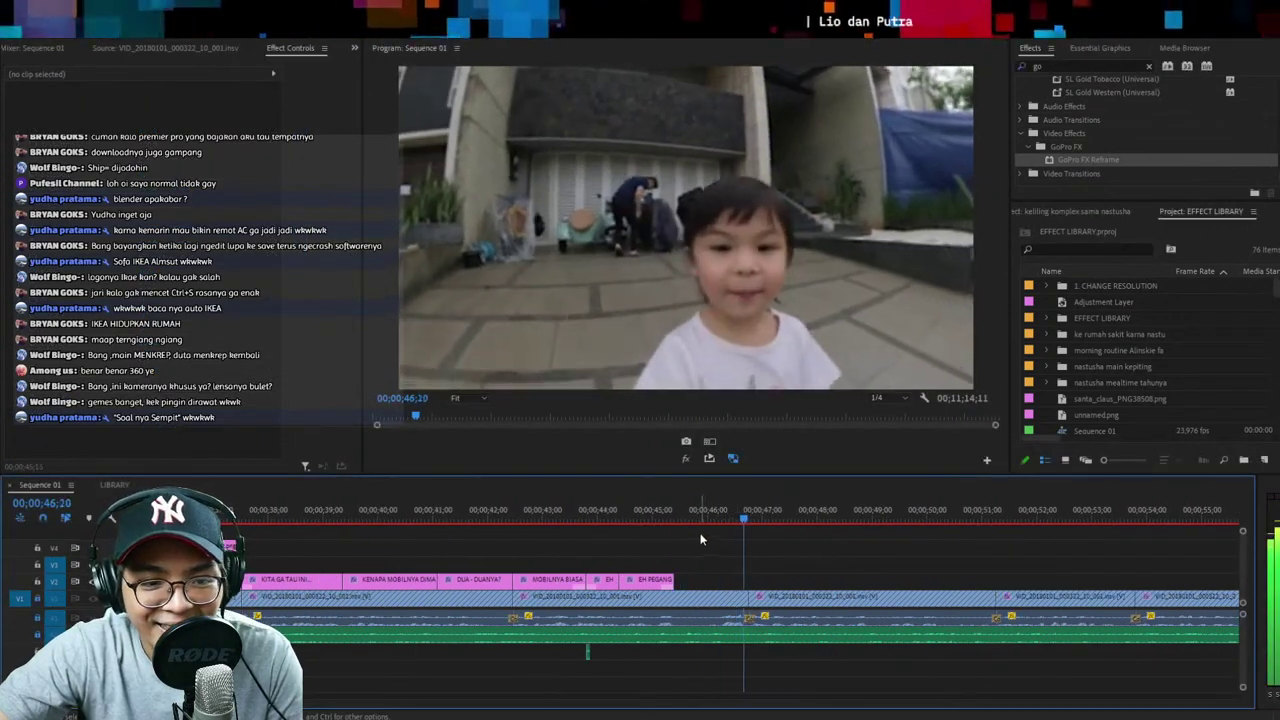
Cut the footage right after the EH PEGANGNYA YANG BENER caption and ripple-delete the unwanted stretch so the next clip starts at 00;00;45;12
drag(762, 523, 675, 522)
drag(726, 560, 718, 600)
key(ctrl+k)
key(shift+Delete)
key(space)
key(space)
drag(656, 555, 719, 600)
click(753, 570)
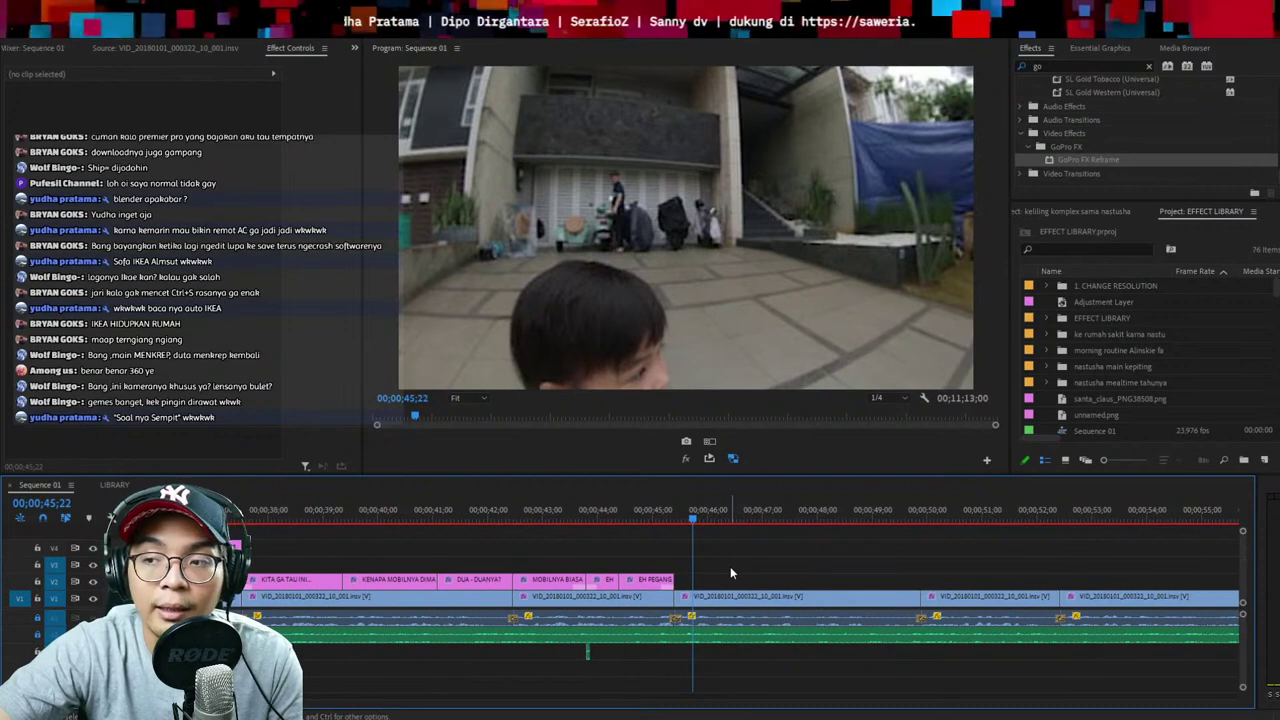
Review the EH PEGANGNYA YANG BENER caption and the footage following the new cut, saving the project along the way
click(661, 522)
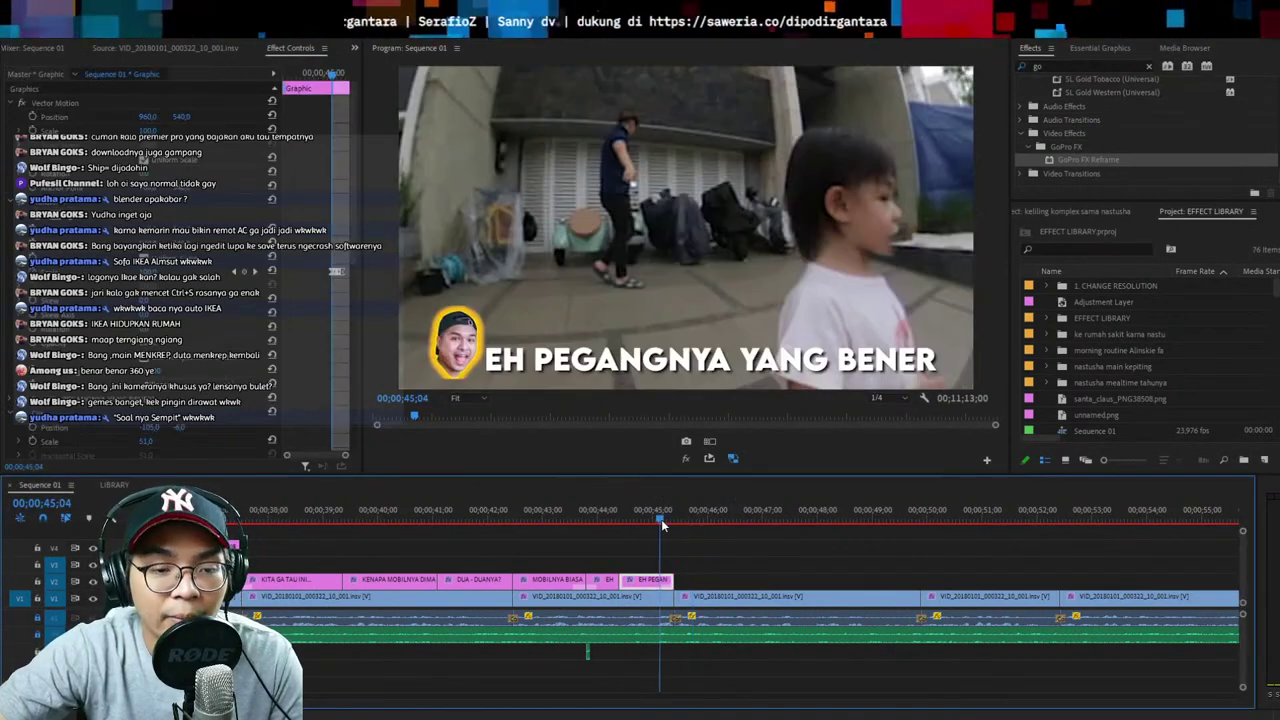
key(ctrl+s)
click(590, 515)
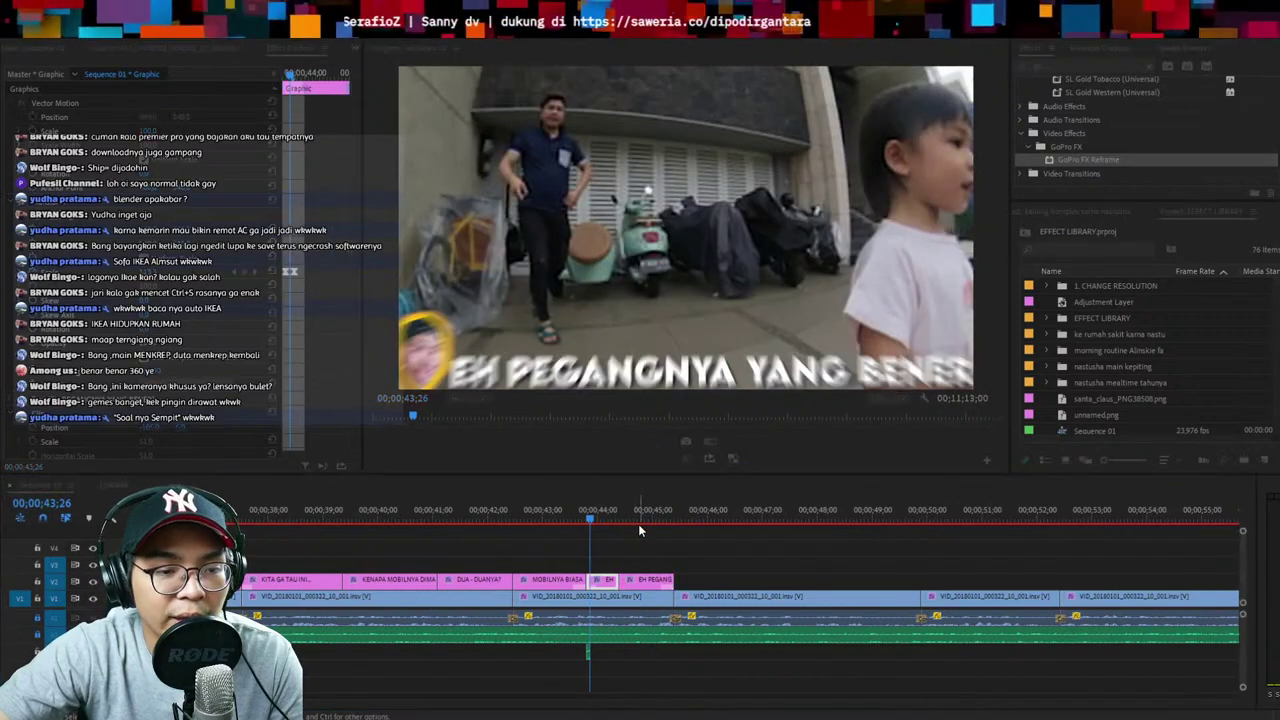
key(=)
key(ctrl+s)
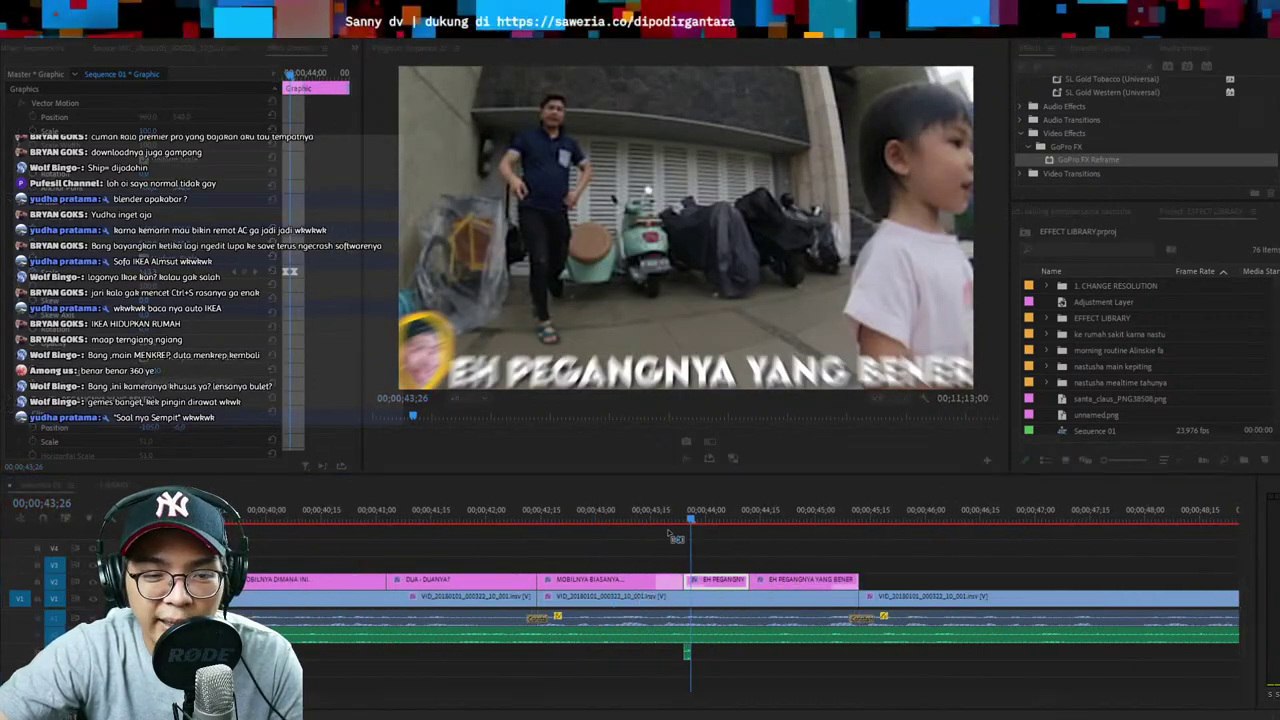
click(717, 515)
click(815, 515)
click(872, 515)
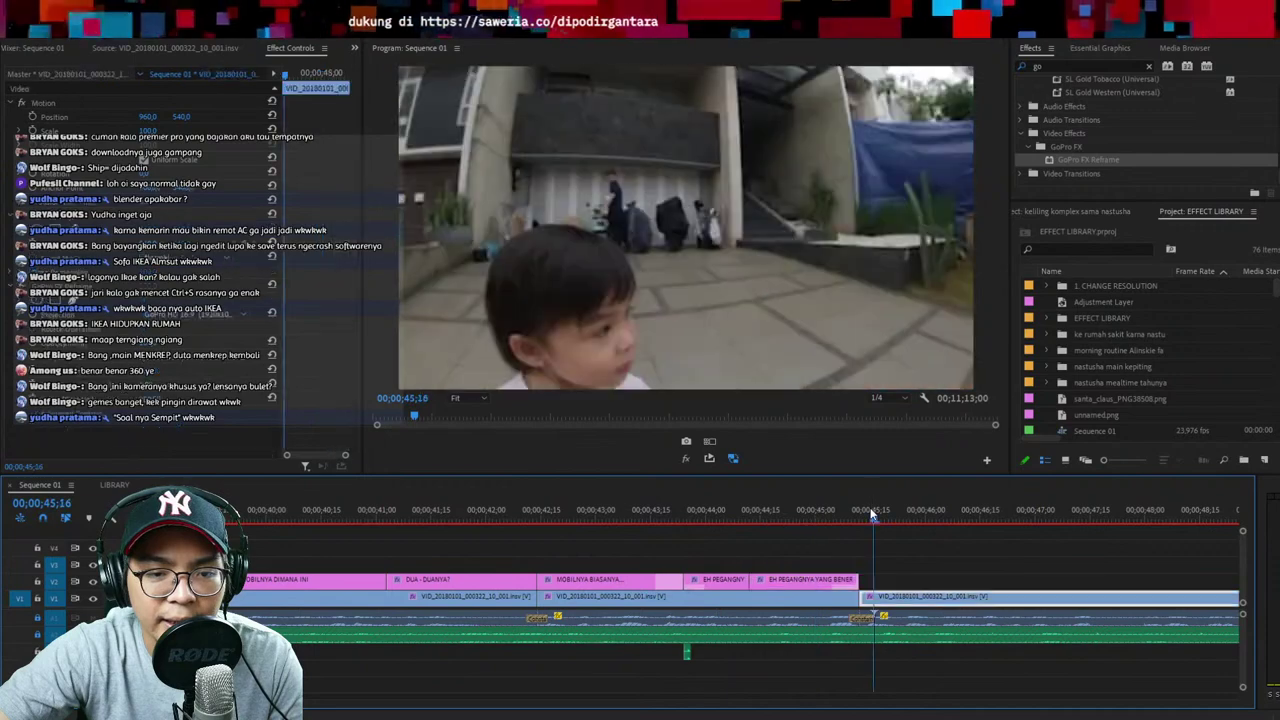
click(813, 517)
key(ctrl+s)
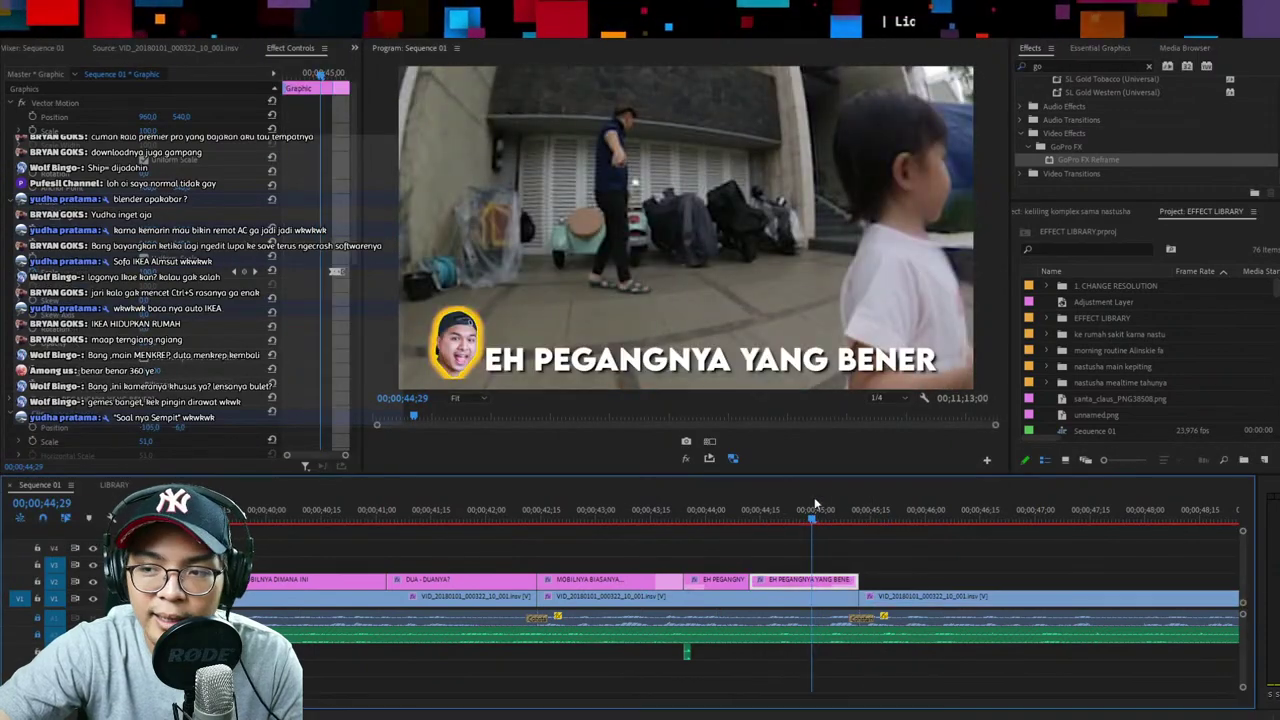
key(=)
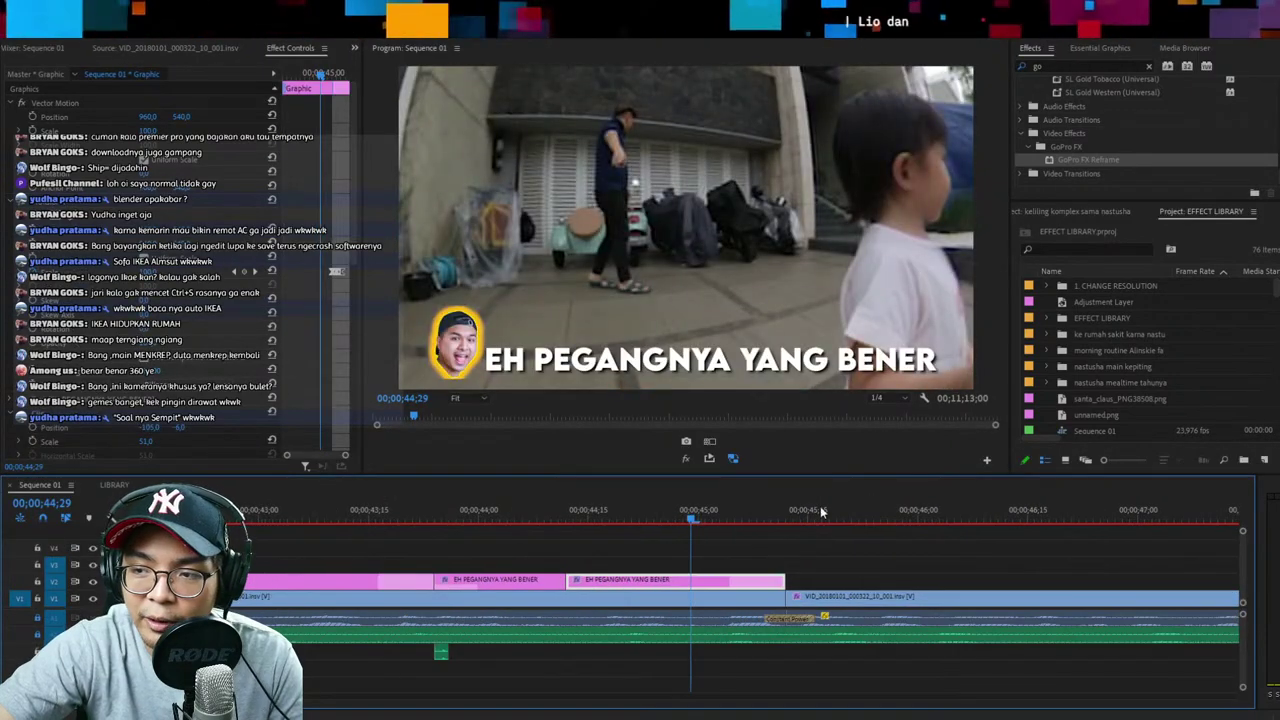
click(569, 512)
key(space)
key(minus)
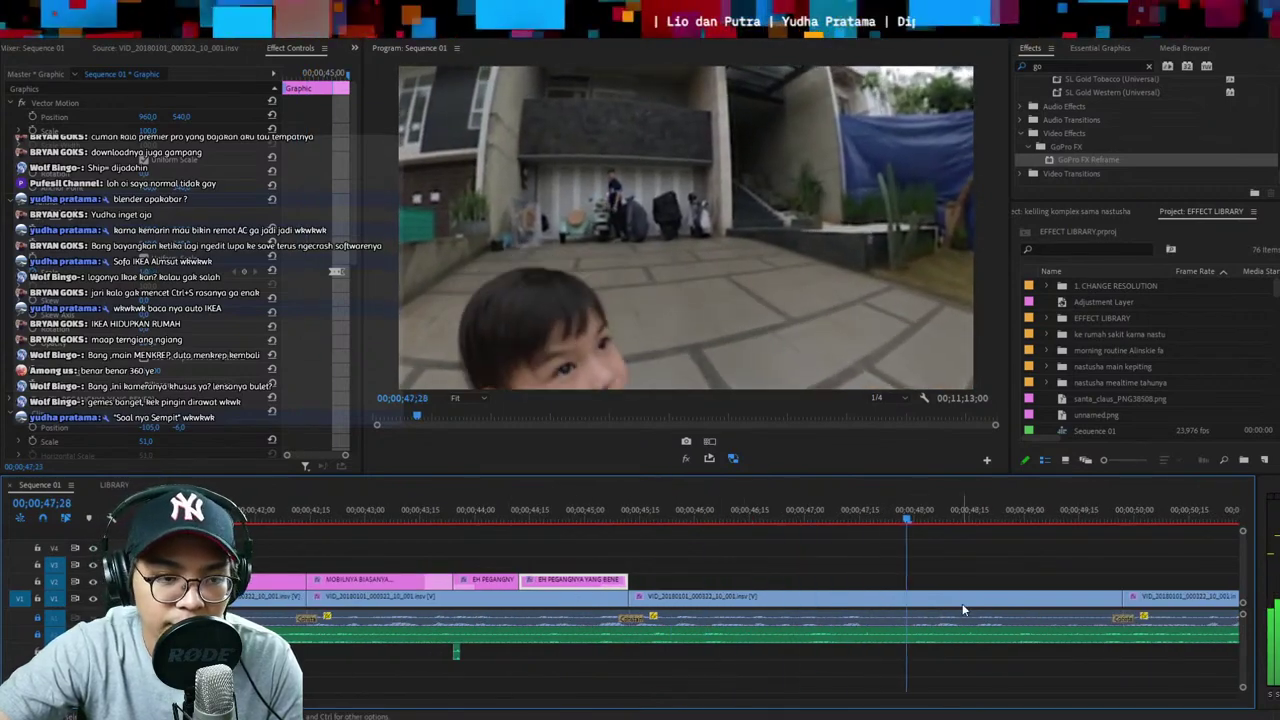
Try to paste the INSERT TEXT caption template at 00;00;45;12 over the main footage track and undo the paste
click(957, 598)
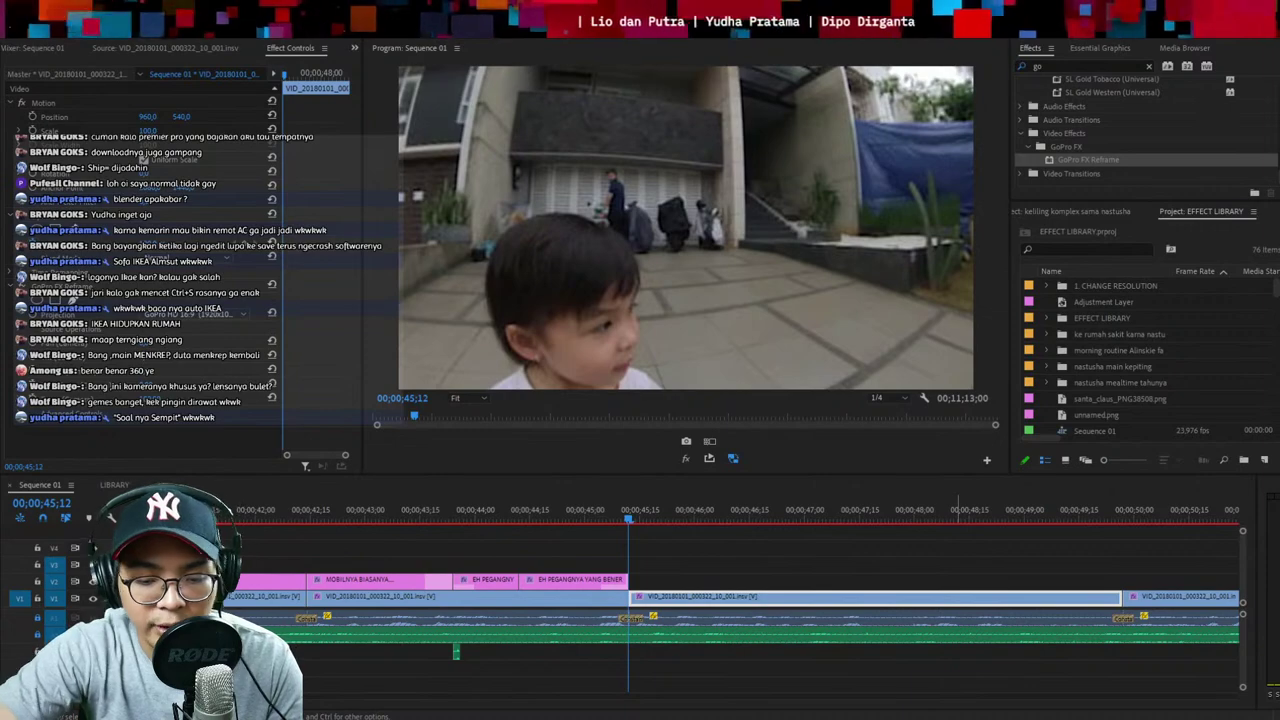
key(shift+3)
key(shift+3)
key(ctrl+c)
key(shift+3)
key(ctrl+v)
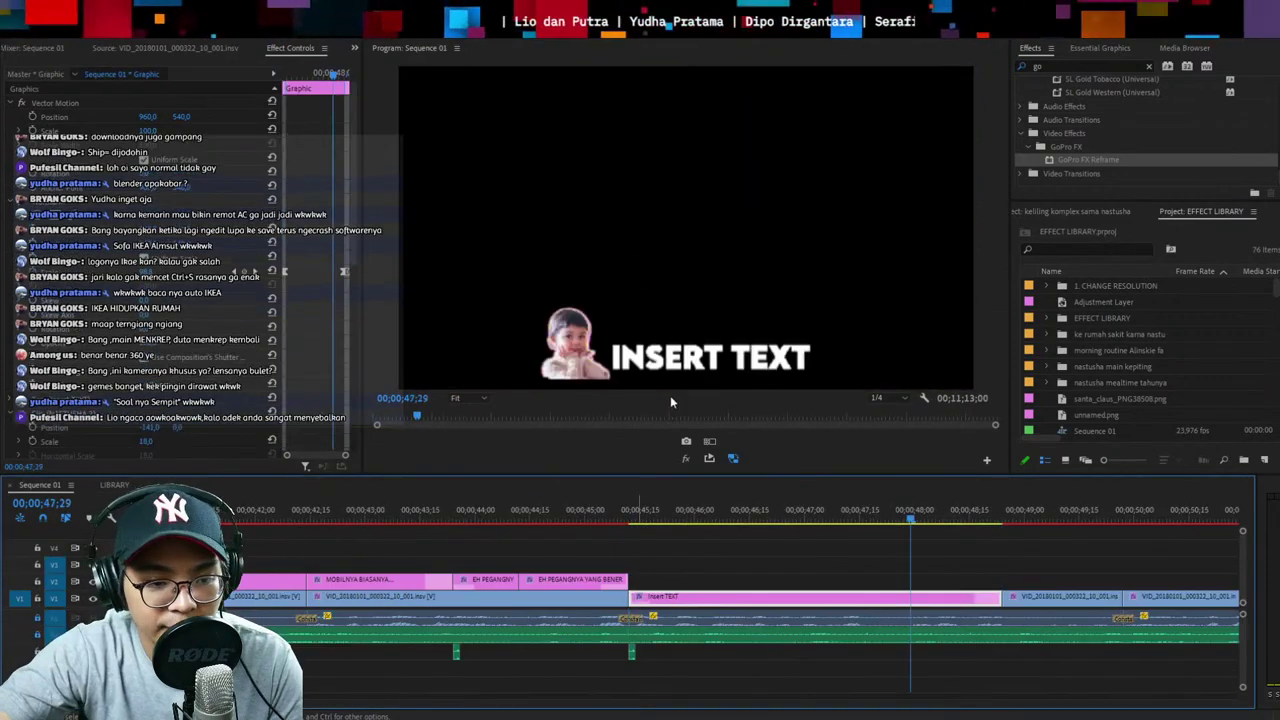
click(676, 370)
click(646, 519)
key(ctrl+z)
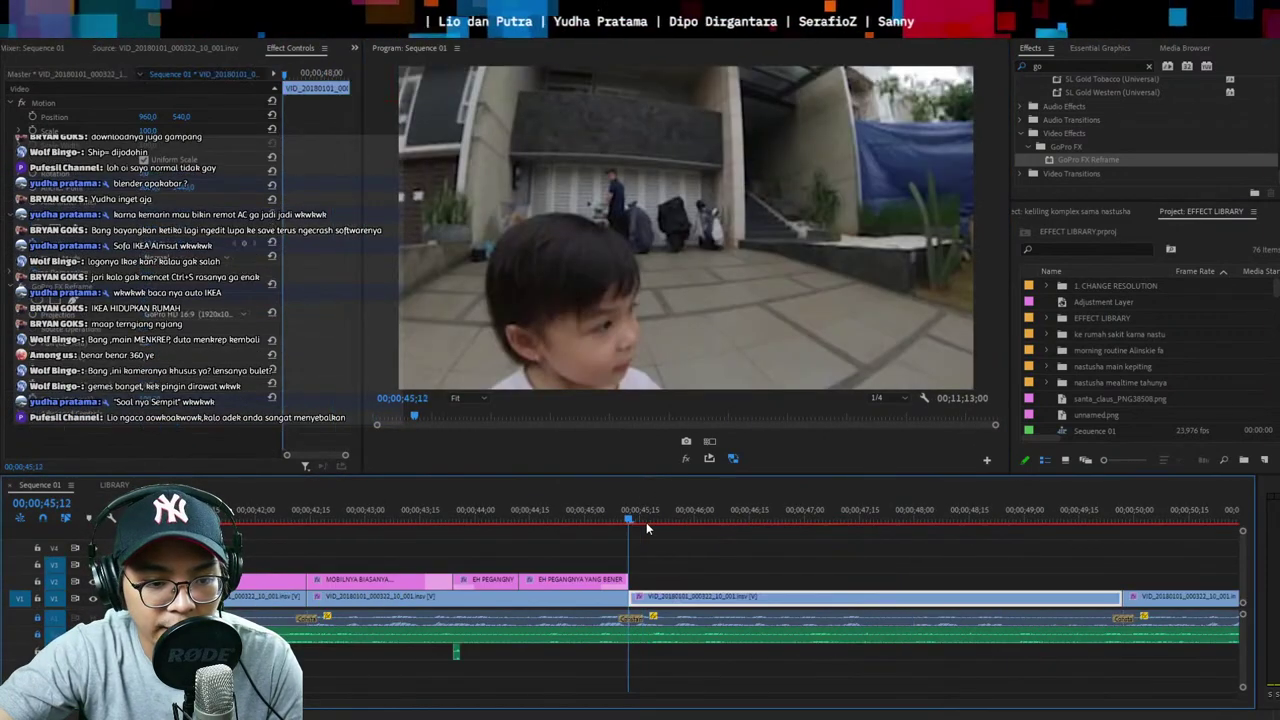
Save the project and paste the INSERT TEXT caption template with its sound effect above the footage at 00;00;45;12
key(ctrl+s)
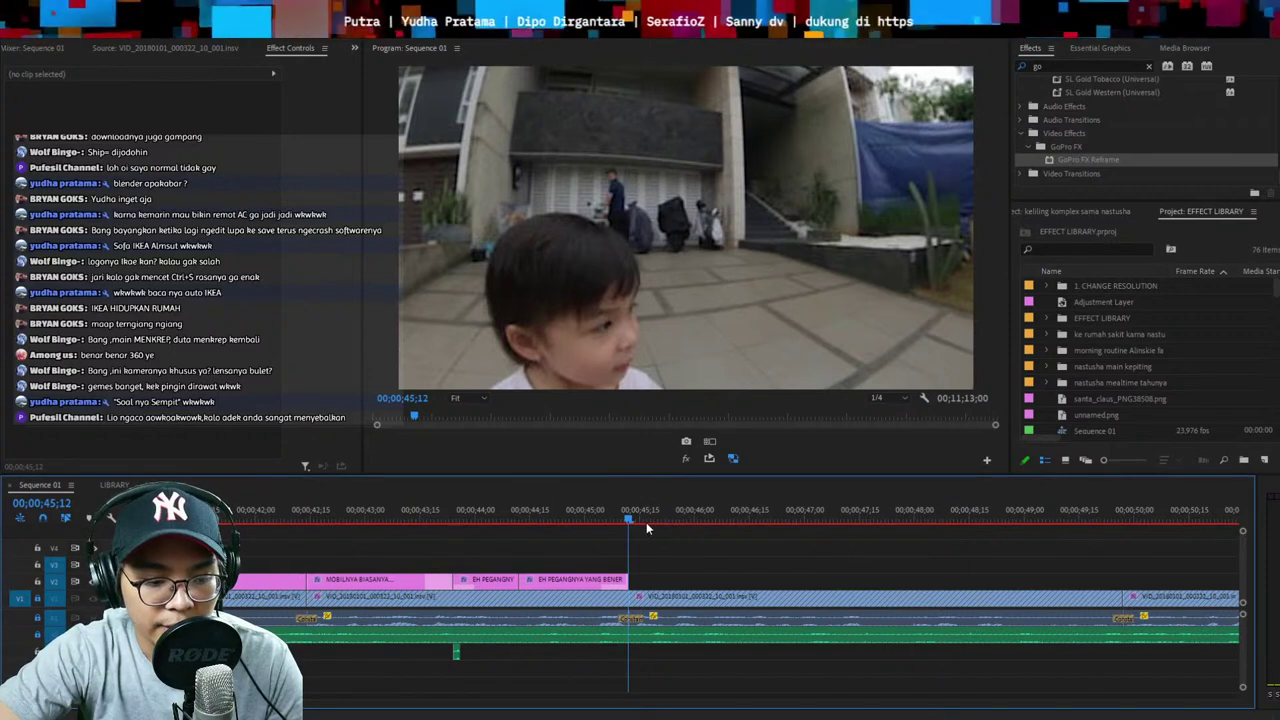
key(shift+3)
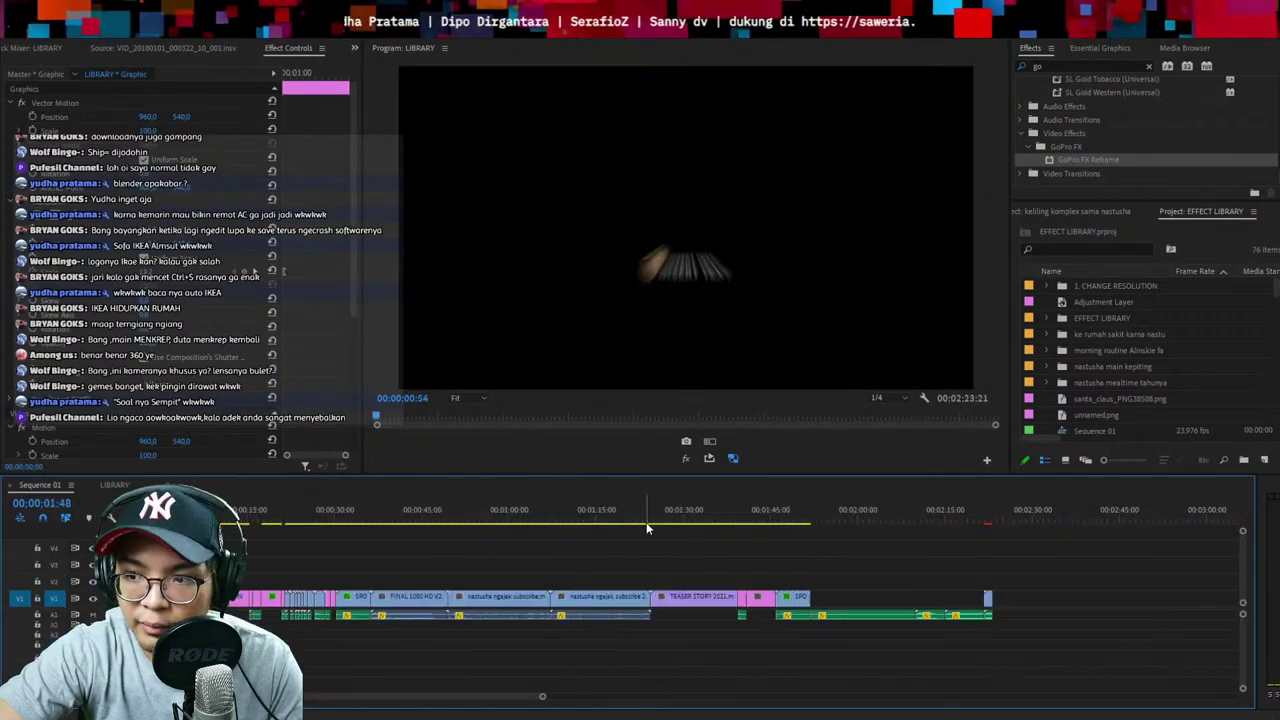
key(ctrl+c)
key(shift+3)
key(ctrl+v)
key(shift+Left)
key(shift+Left)
key(shift+Left)
key(shift+Left)
key(shift+Left)
Change the pasted template's text to KITA SUKA KALO NAIK MOTOR... and shrink the caption to fit inside the frame
double_click(676, 371)
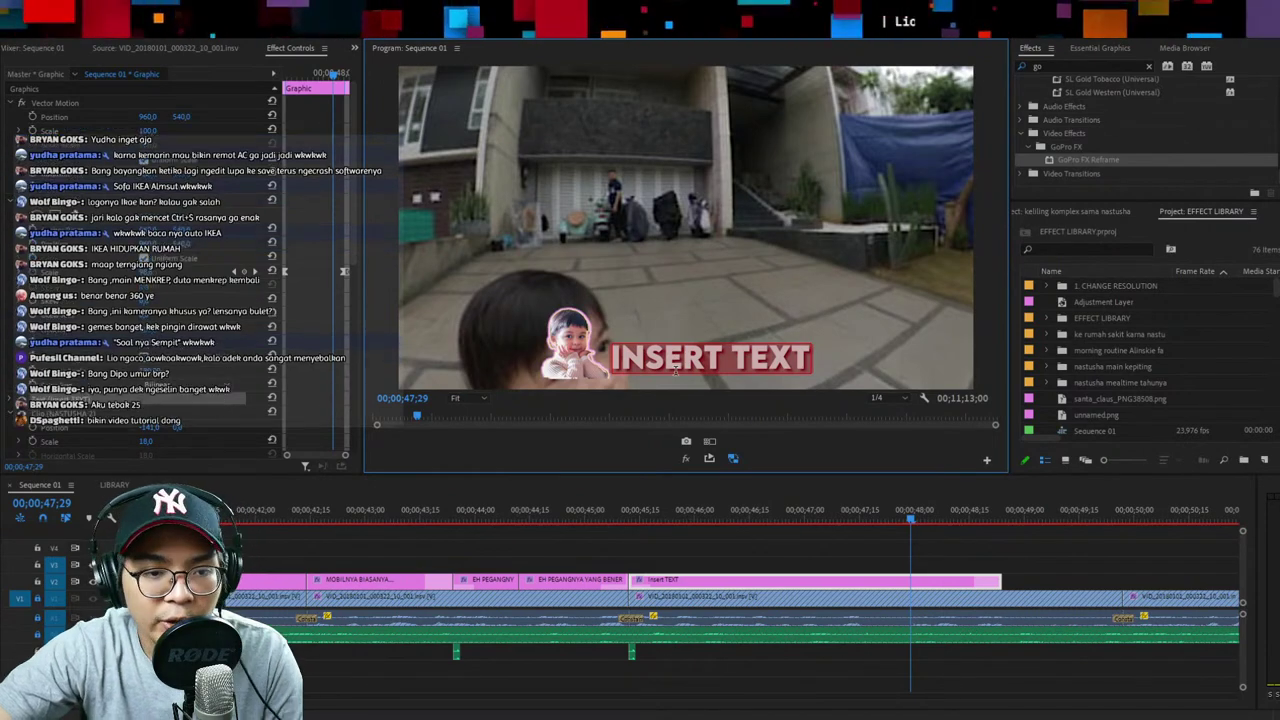
click(617, 513)
key(space)
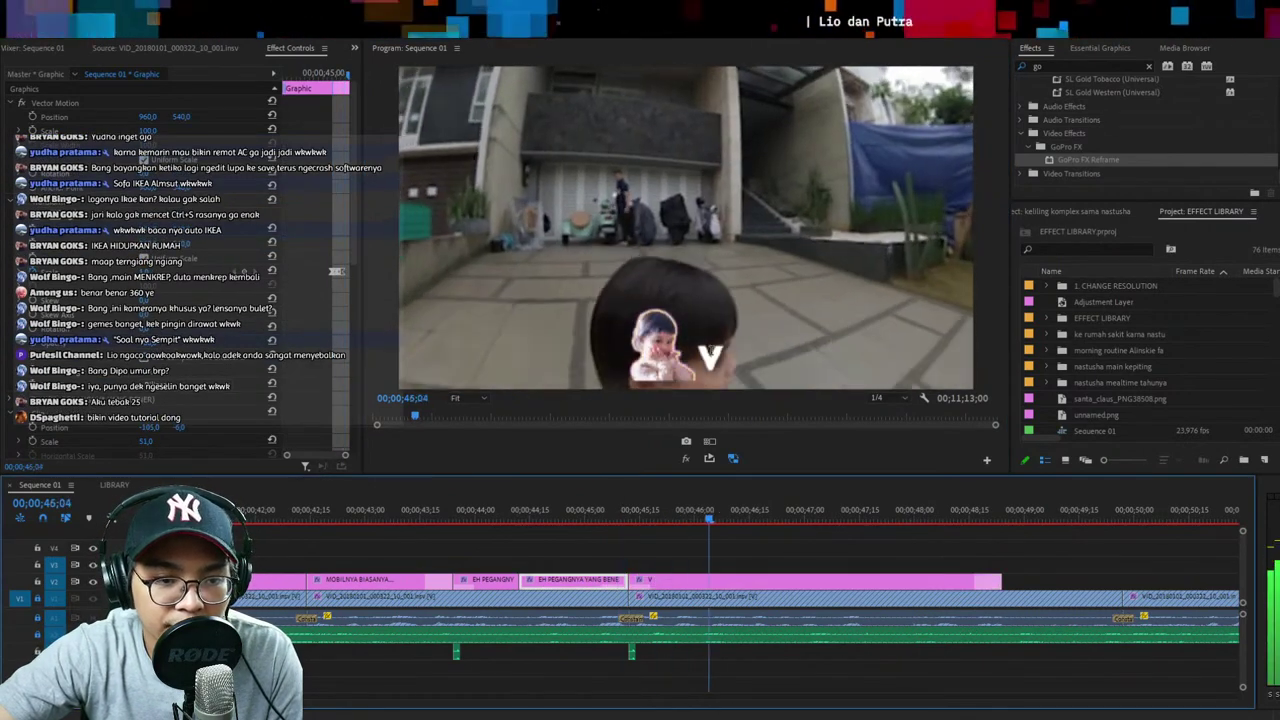
click(713, 354)
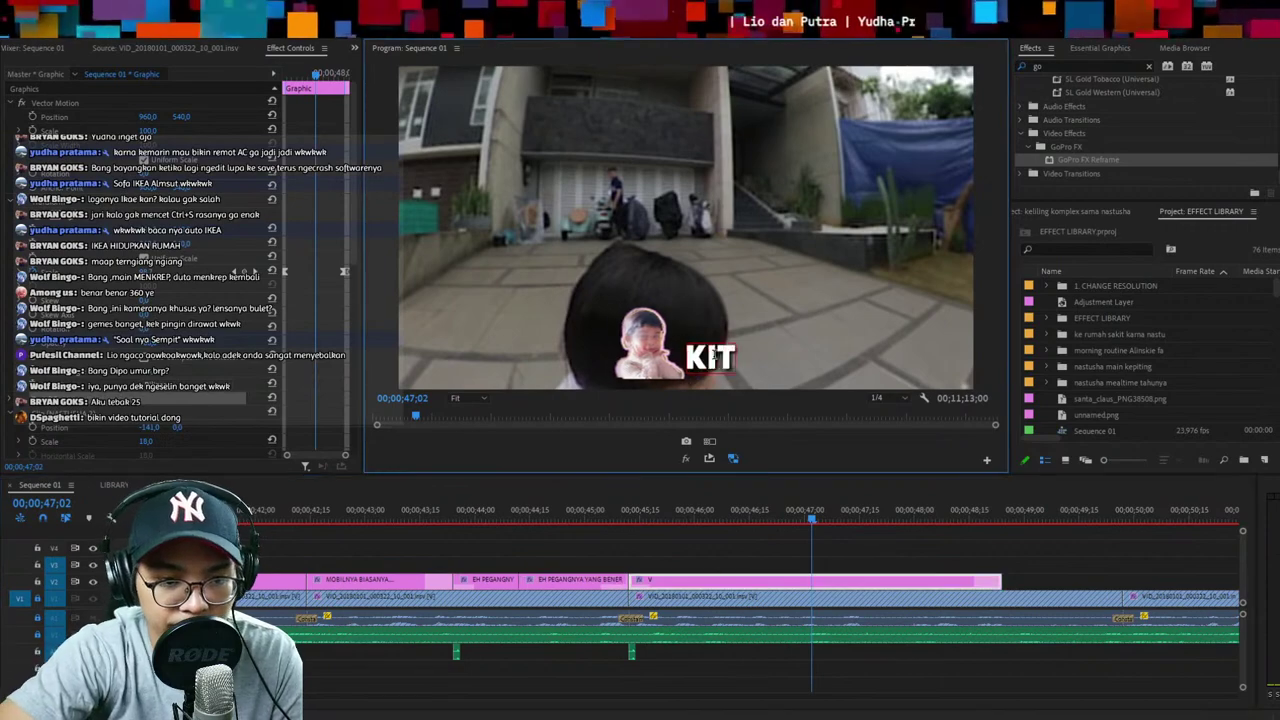
text(MOTOR...)
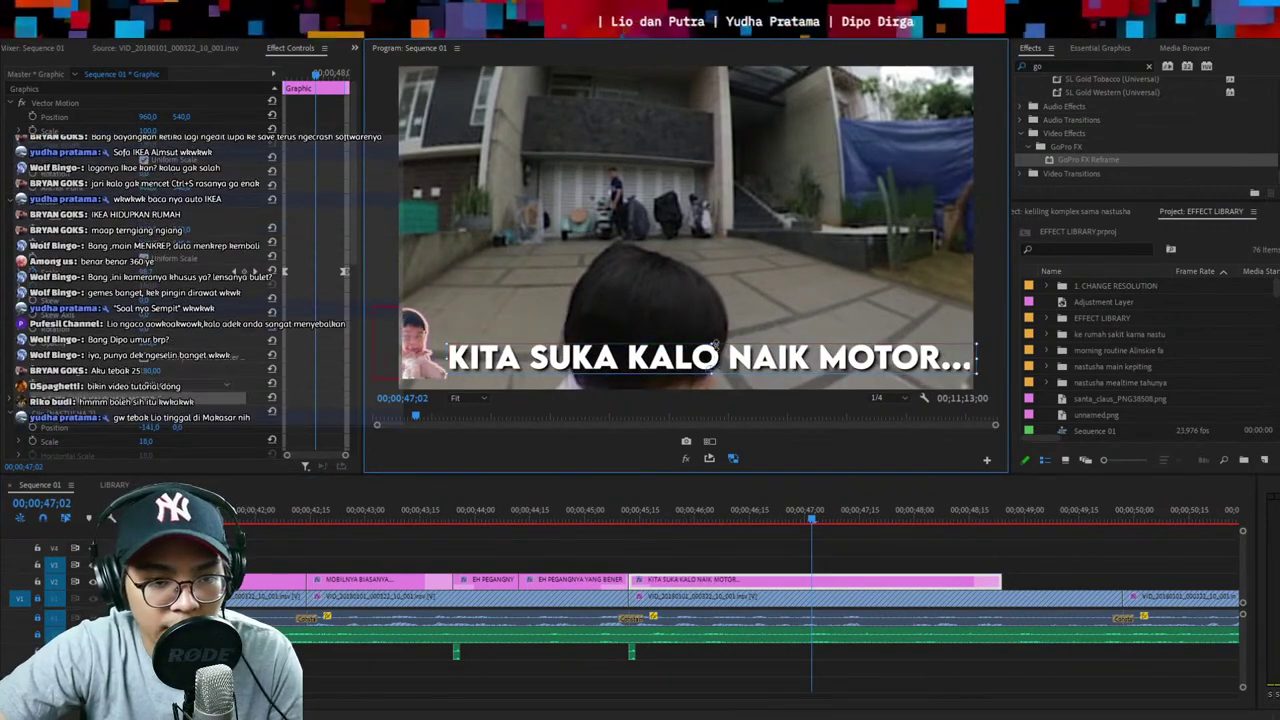
drag(715, 345, 715, 353)
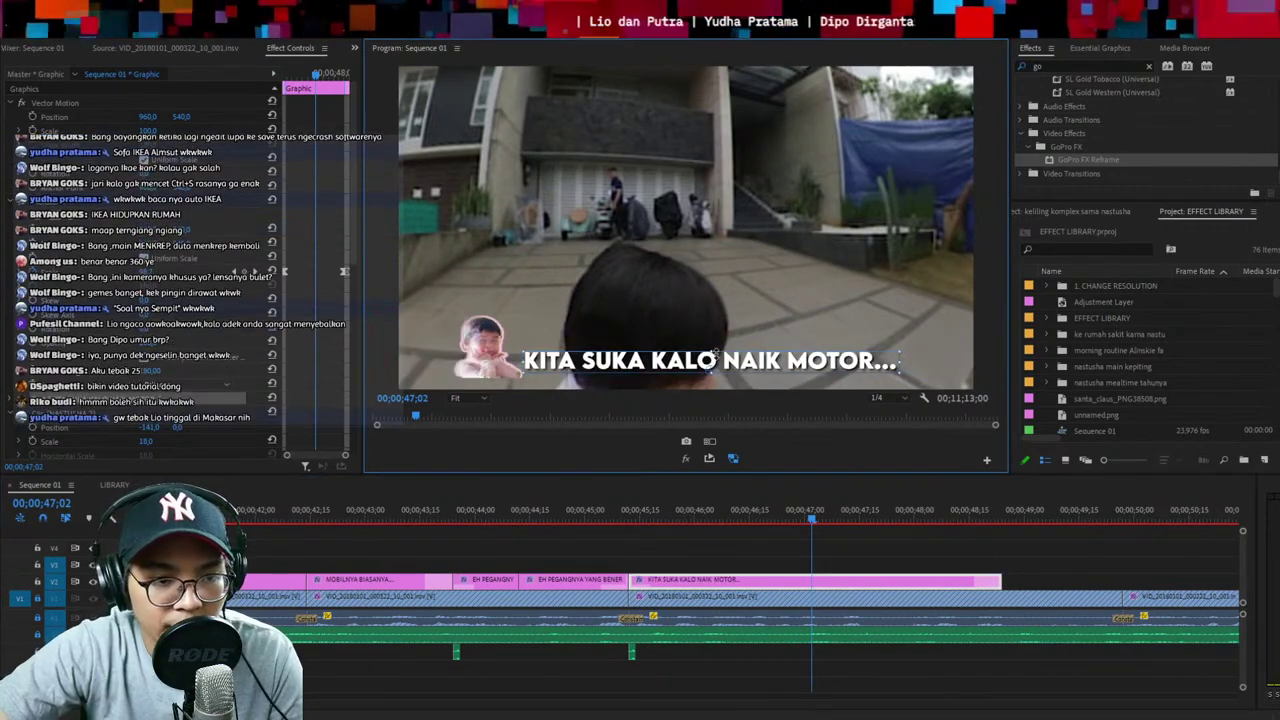
Reframe the footage beneath the KITA SUKA KALO NAIK MOTOR... caption so the child sits near the frame's center, and play it back
click(665, 512)
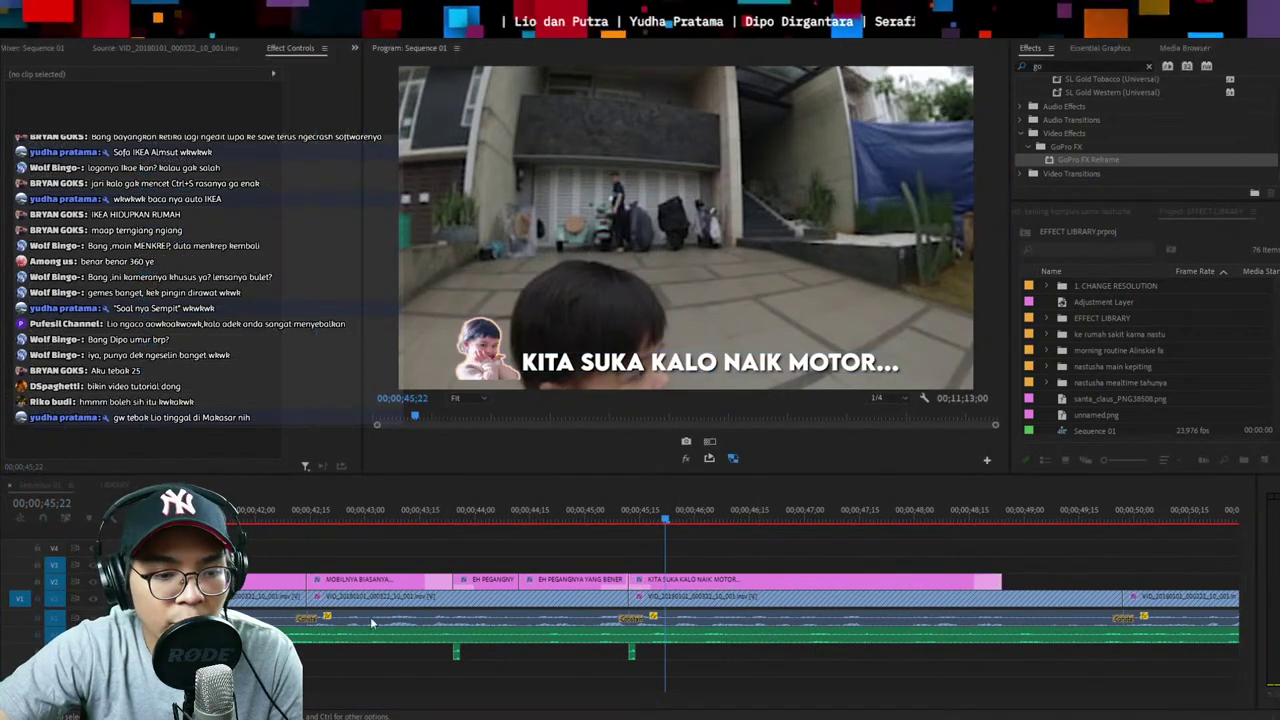
click(648, 595)
mouse_move(146, 344)
mouse_down()
mouse_move(122, 358)
mouse_move(161, 361)
mouse_up()
key(space)
click(617, 510)
key(space)
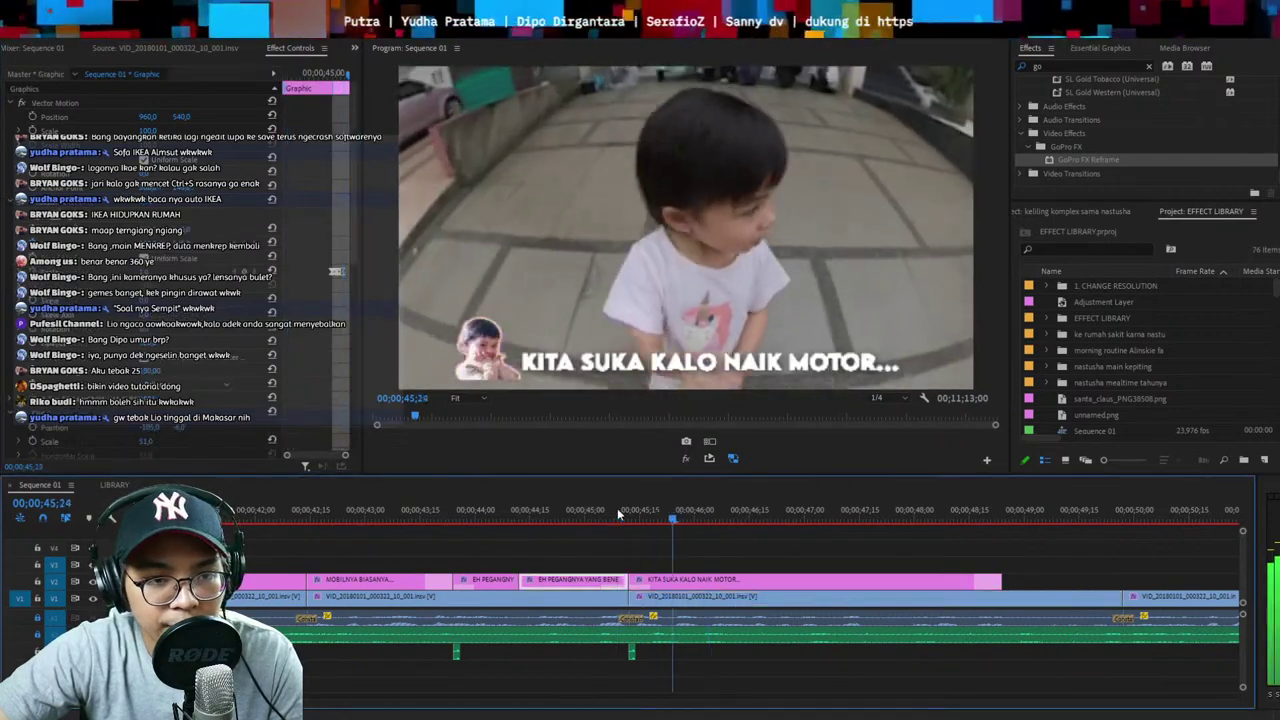
Split the KITA SUKA KALO NAIK MOTOR... caption at about 00;00;47;04 and extend its second part to the footage clip's end
key(ctrl+k)
click(886, 591)
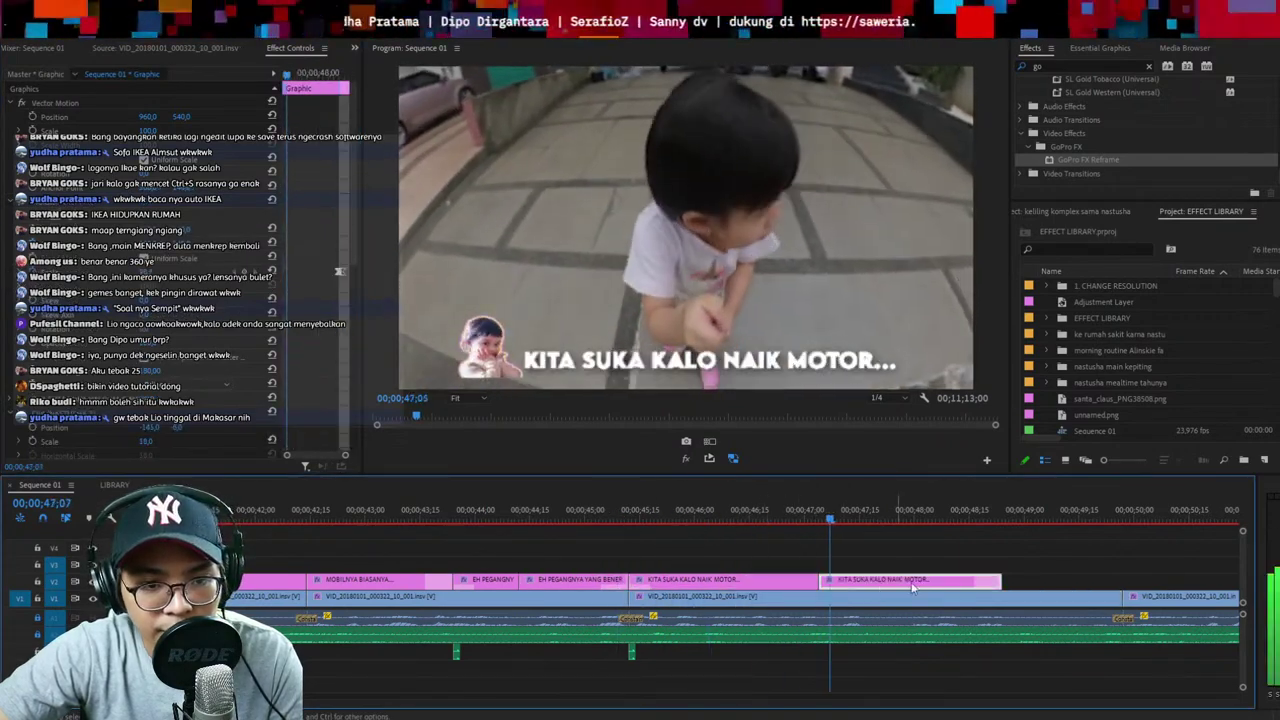
drag(1008, 578, 1124, 580)
Change the second part's text to SUKA TUNGGU TARO... and play the caption back
double_click(804, 368)
key(ctrl+a)
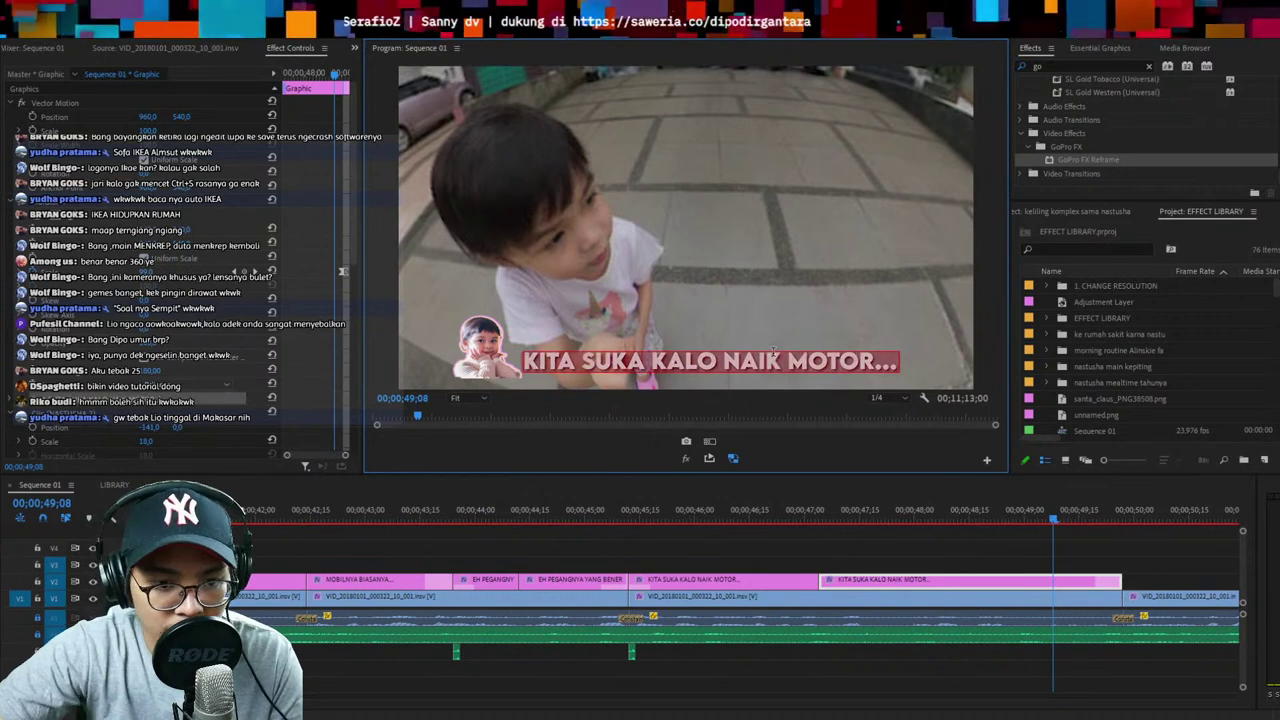
text(SUKA TUNGGU TARO)
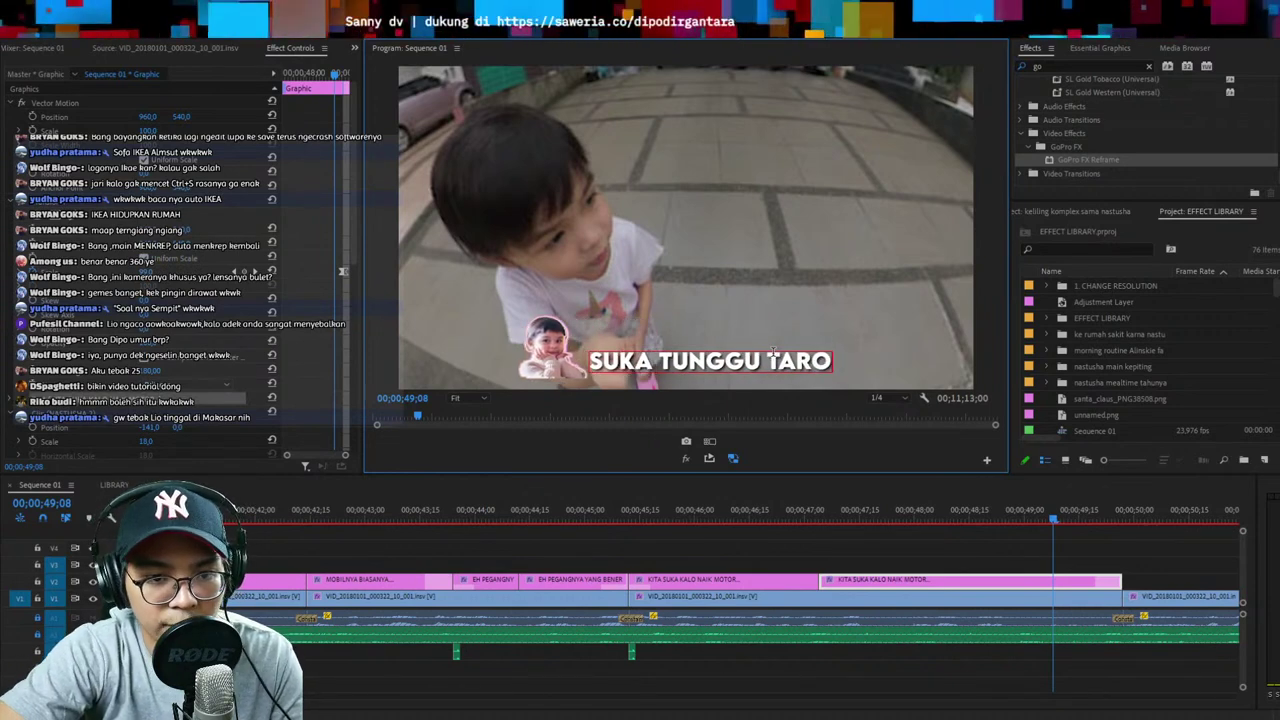
key(Escape)
key(space)
click(883, 516)
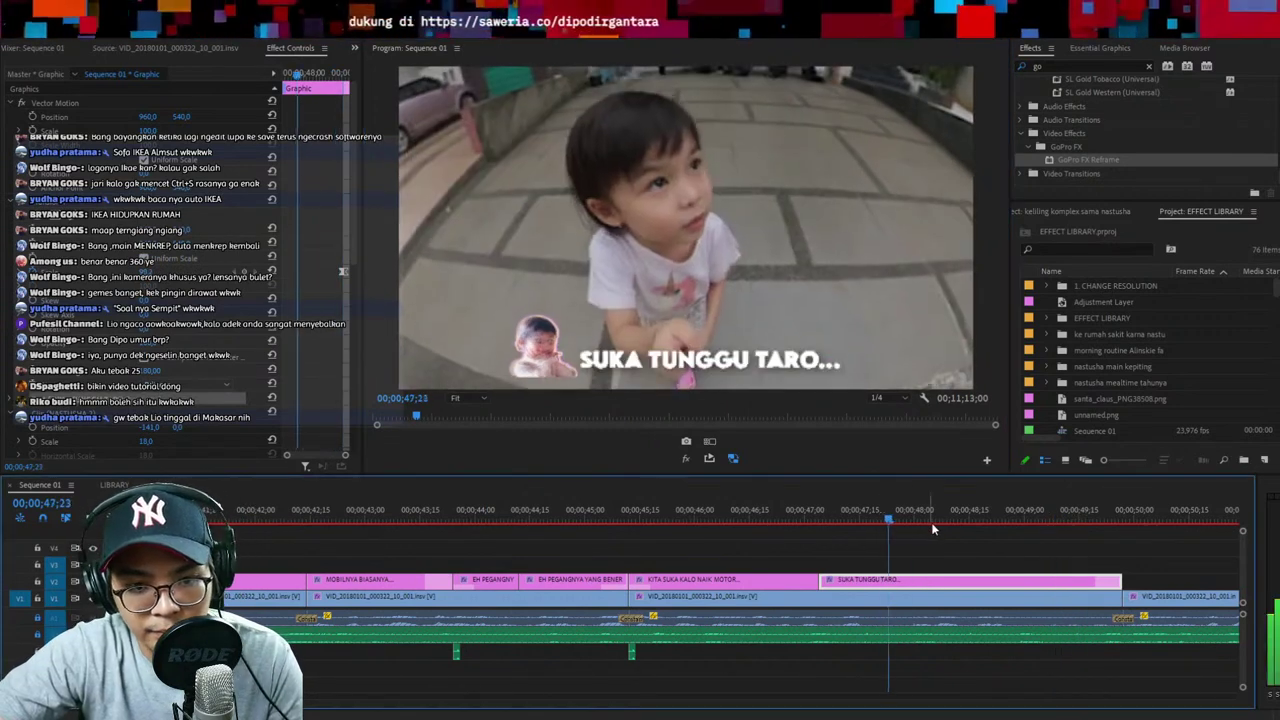
Split the SUKA TUNGGU TARO... caption at about 00;00;49;00 and change its second part's text to KECITU
key(ctrl+k)
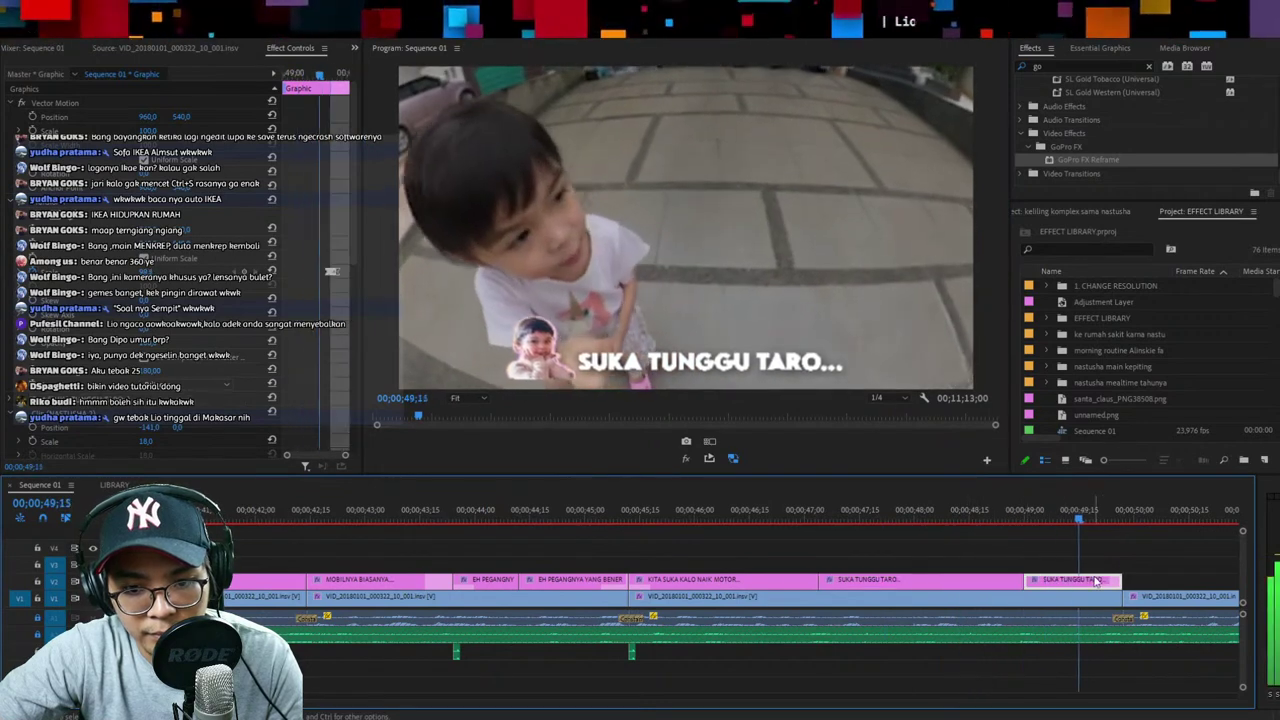
key(space)
click(1042, 517)
double_click(760, 362)
text(KECITU)
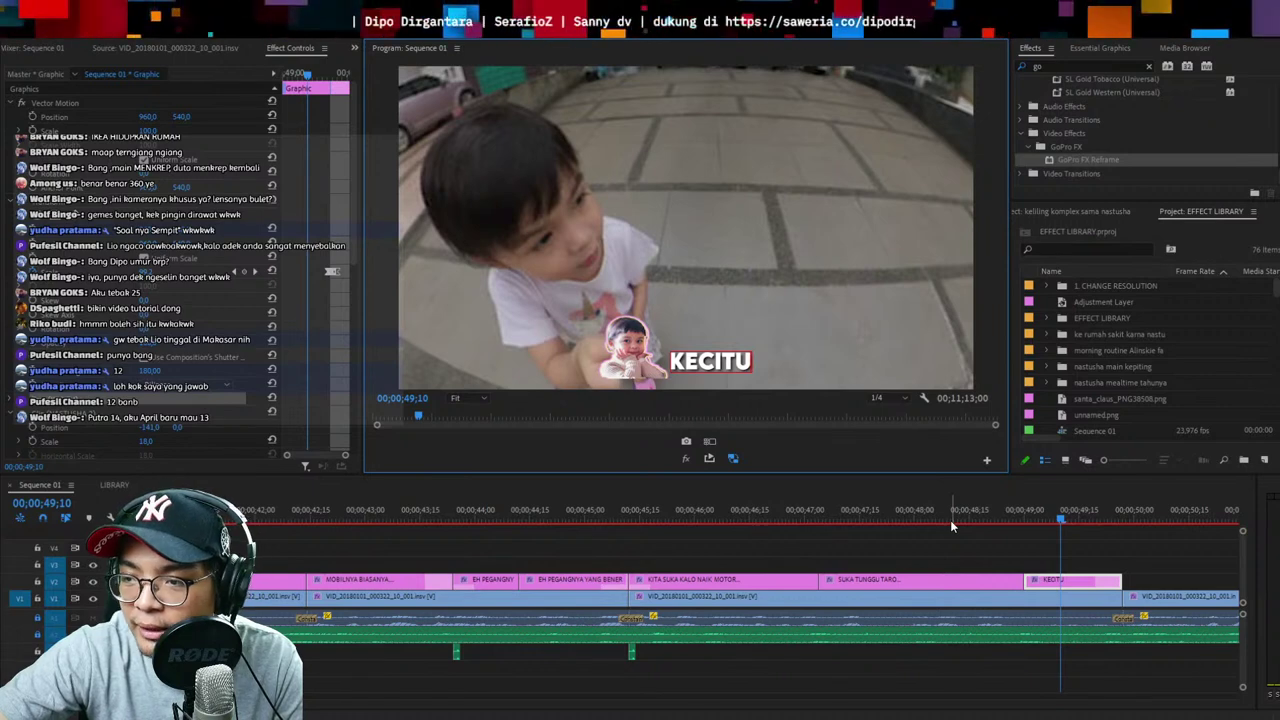
click(1035, 545)
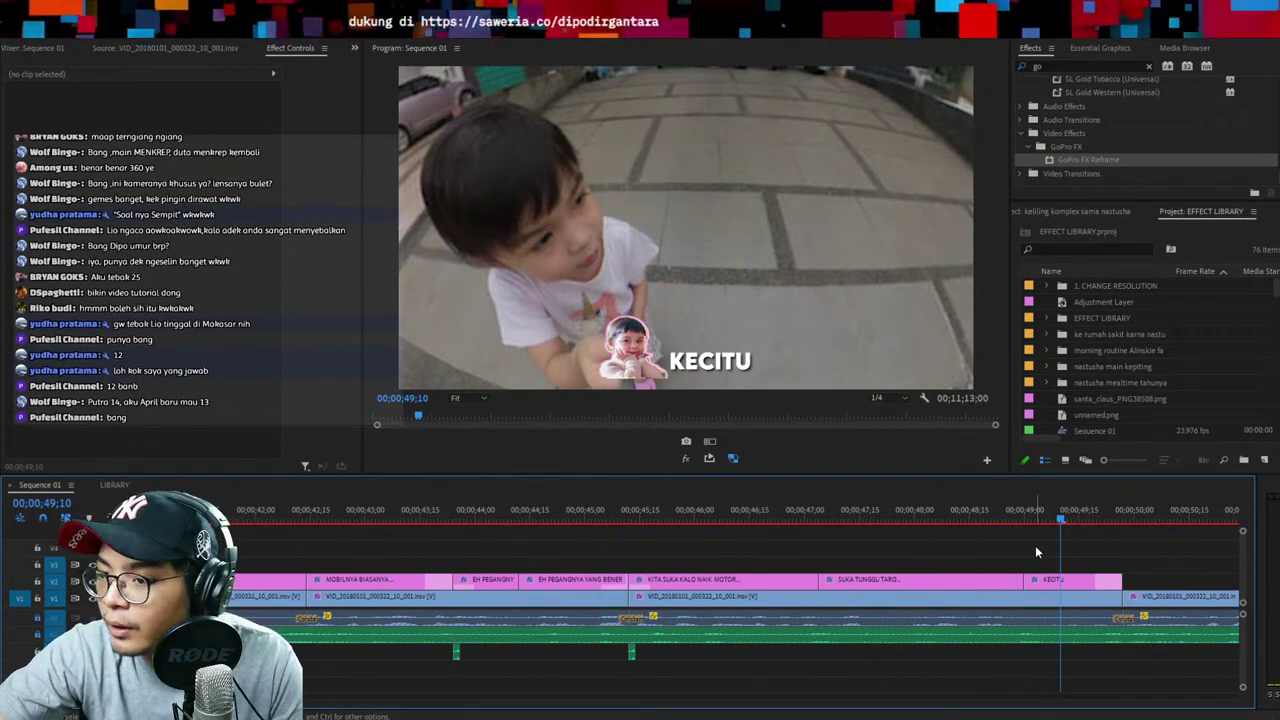
Save the project and look over the sequence's remaining uncaptioned footage on the timeline
key(minus)
key(minus)
key(ctrl+s)
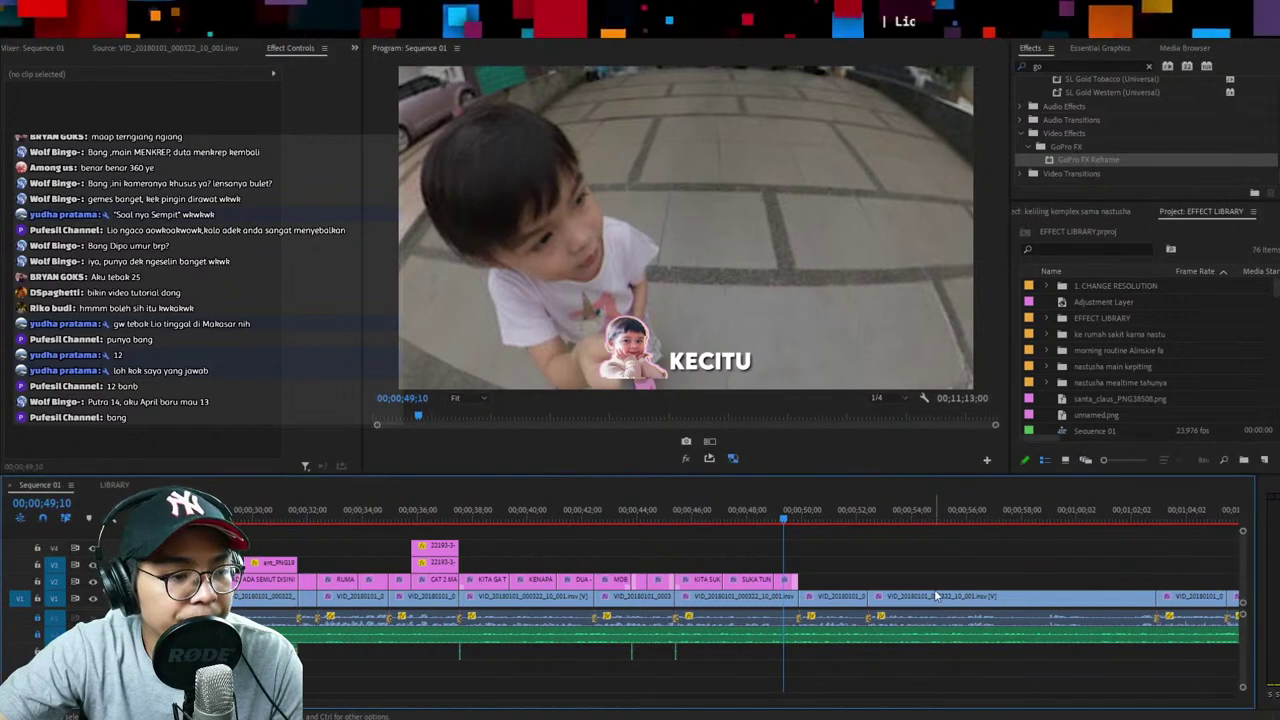
key(minus)
key(minus)
key(minus)
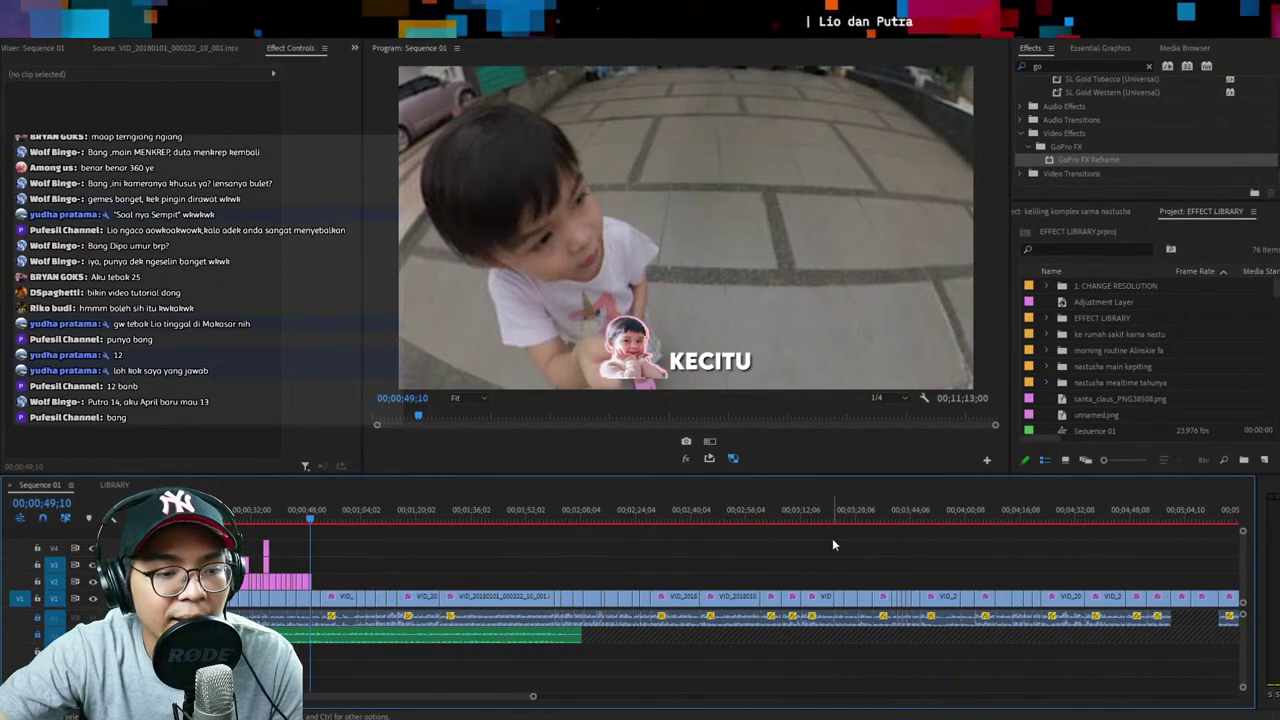
key(equal)
key(equal)
key(equal)
key(equal)
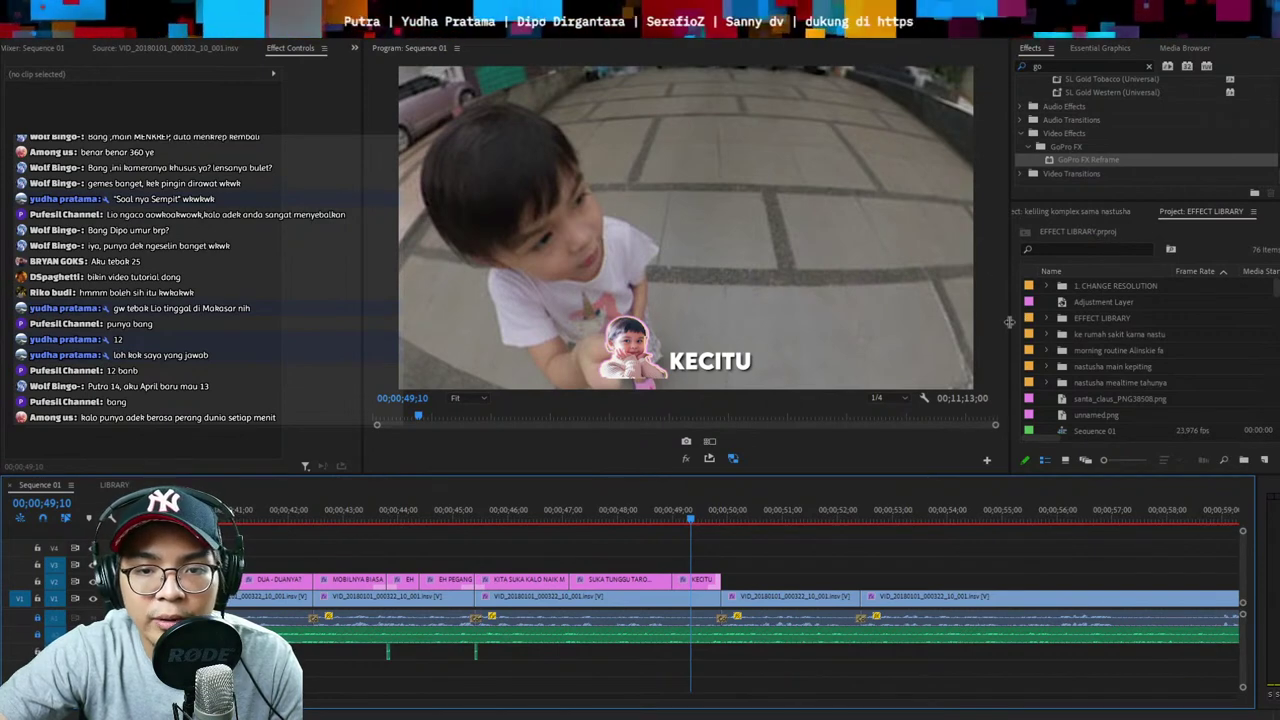
Switch to the Assembly workspace, narrow the project area and enlarge the video preview
drag(1010, 322, 1043, 322)
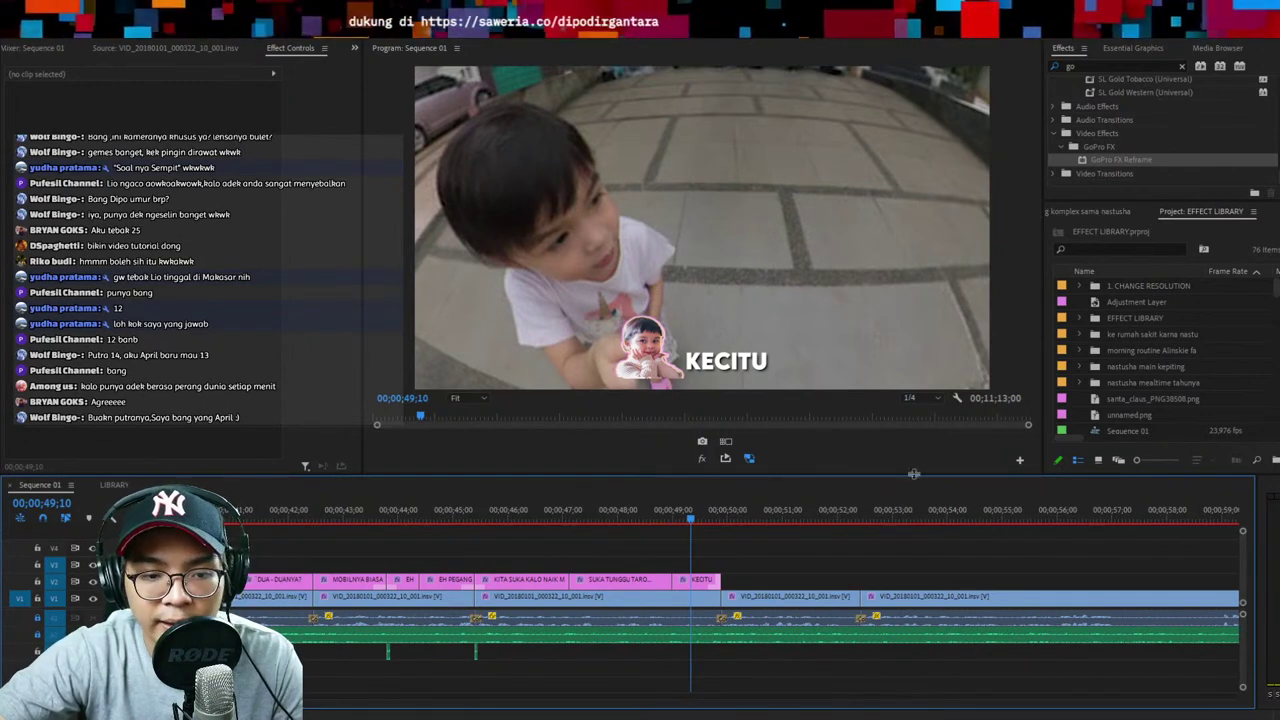
click(698, 580)
drag(680, 517, 727, 503)
click(699, 502)
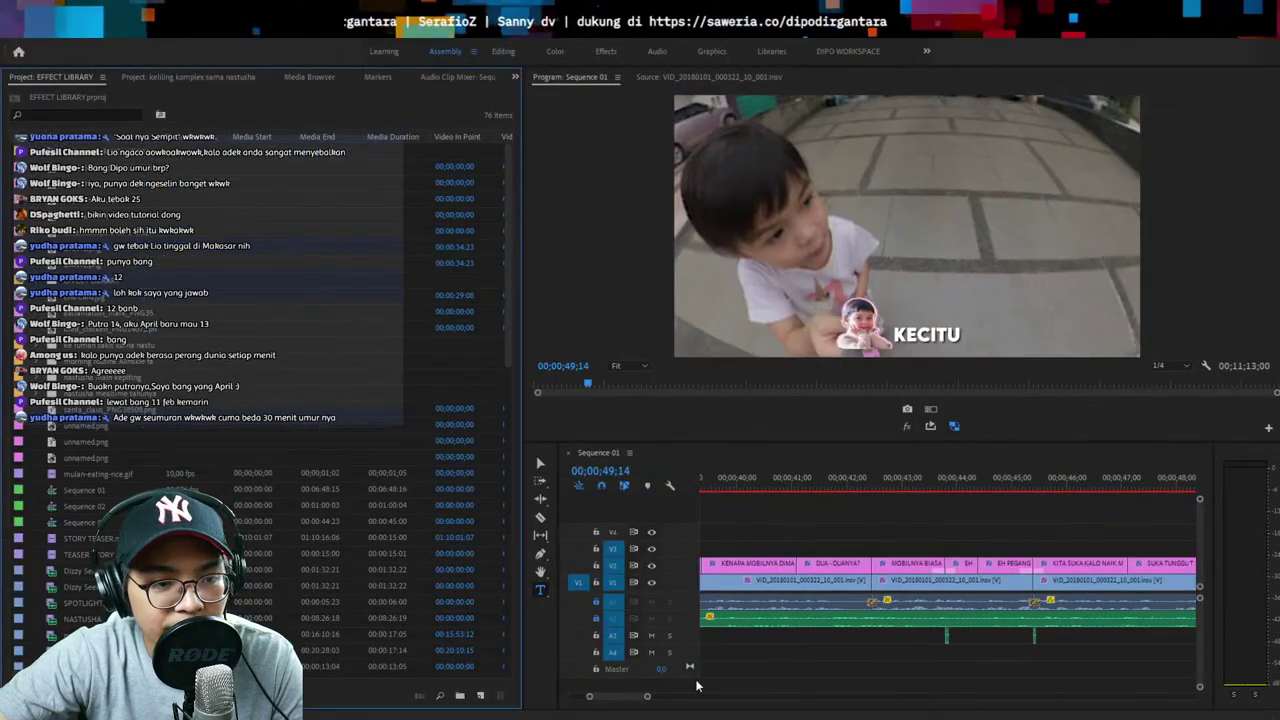
click(518, 368)
drag(518, 368, 218, 365)
drag(557, 533, 255, 542)
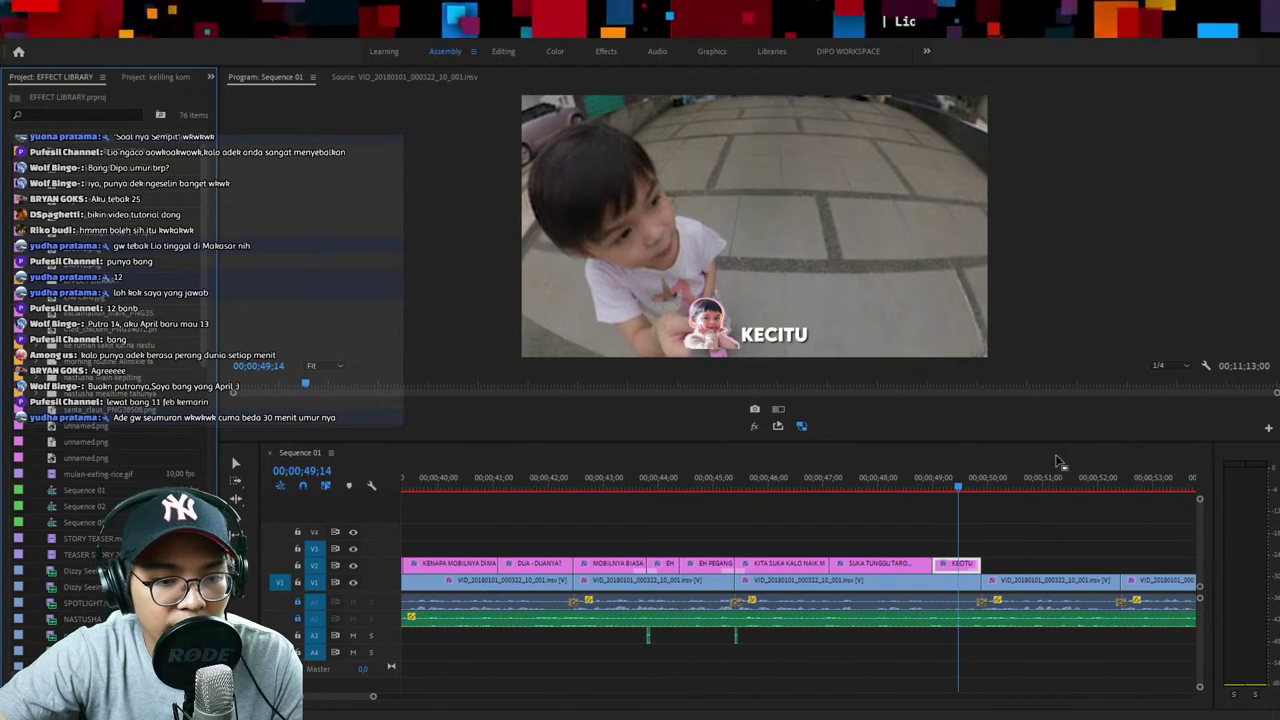
drag(911, 442, 909, 512)
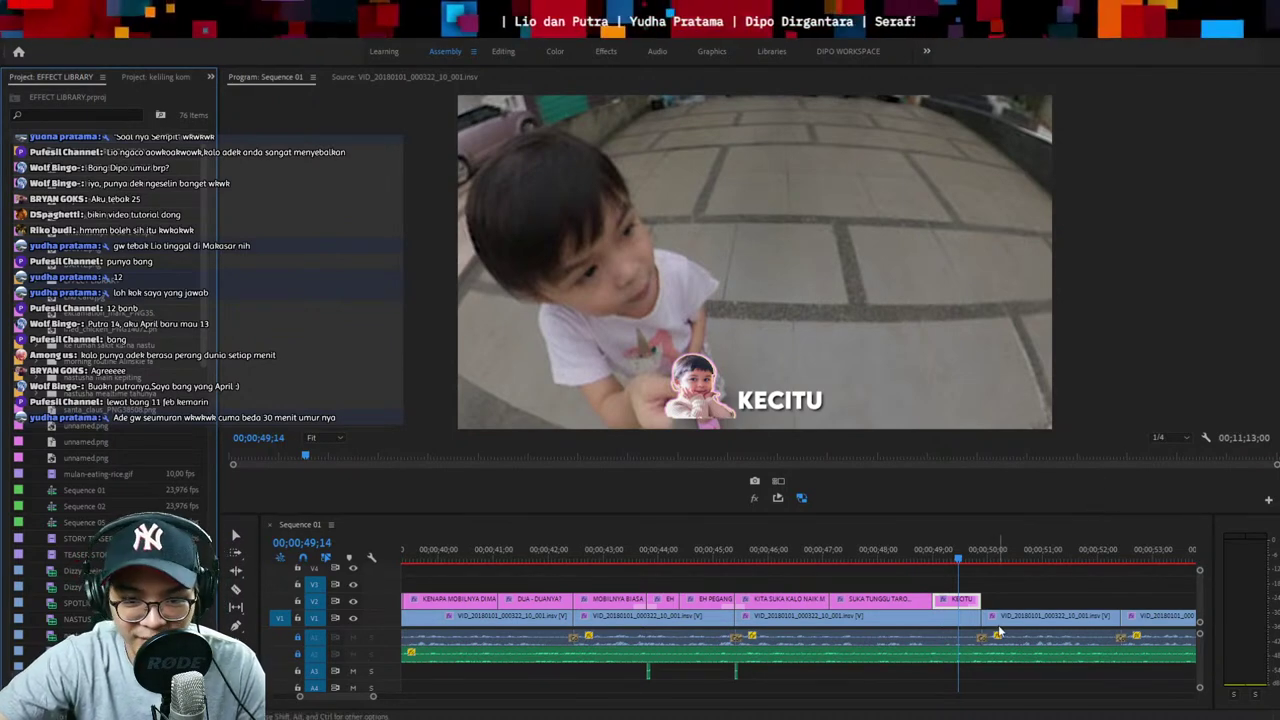
click(1003, 595)
key(minus)
key(minus)
key(equal)
key(equal)
key(equal)
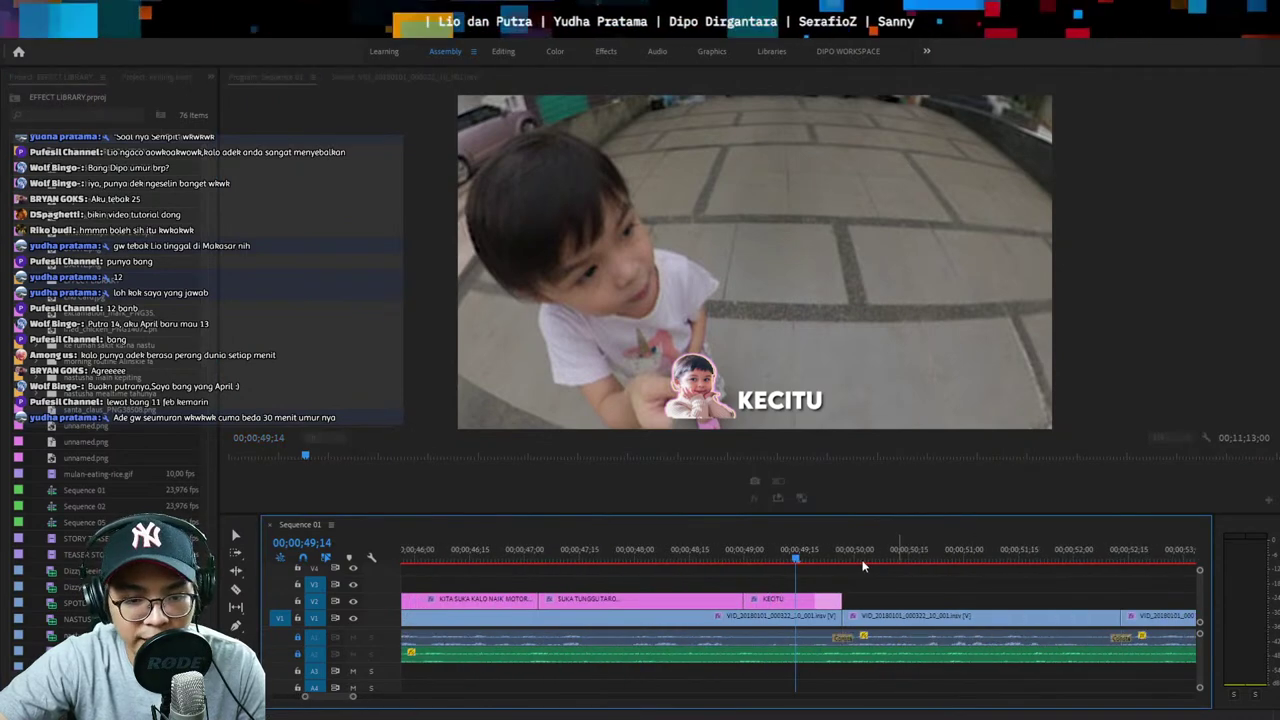
Try splitting the wide garage clip at 00;00;50;09 with the Razor tool and undo the cut
click(871, 552)
click(796, 549)
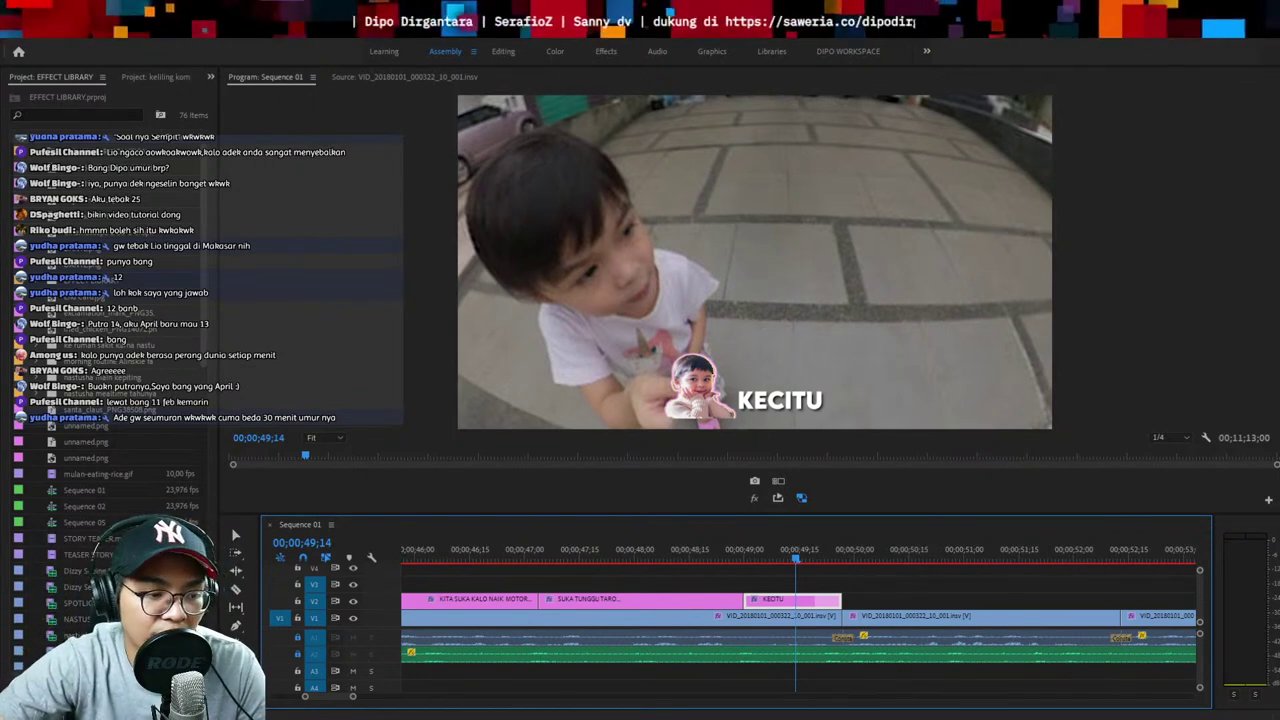
click(235, 592)
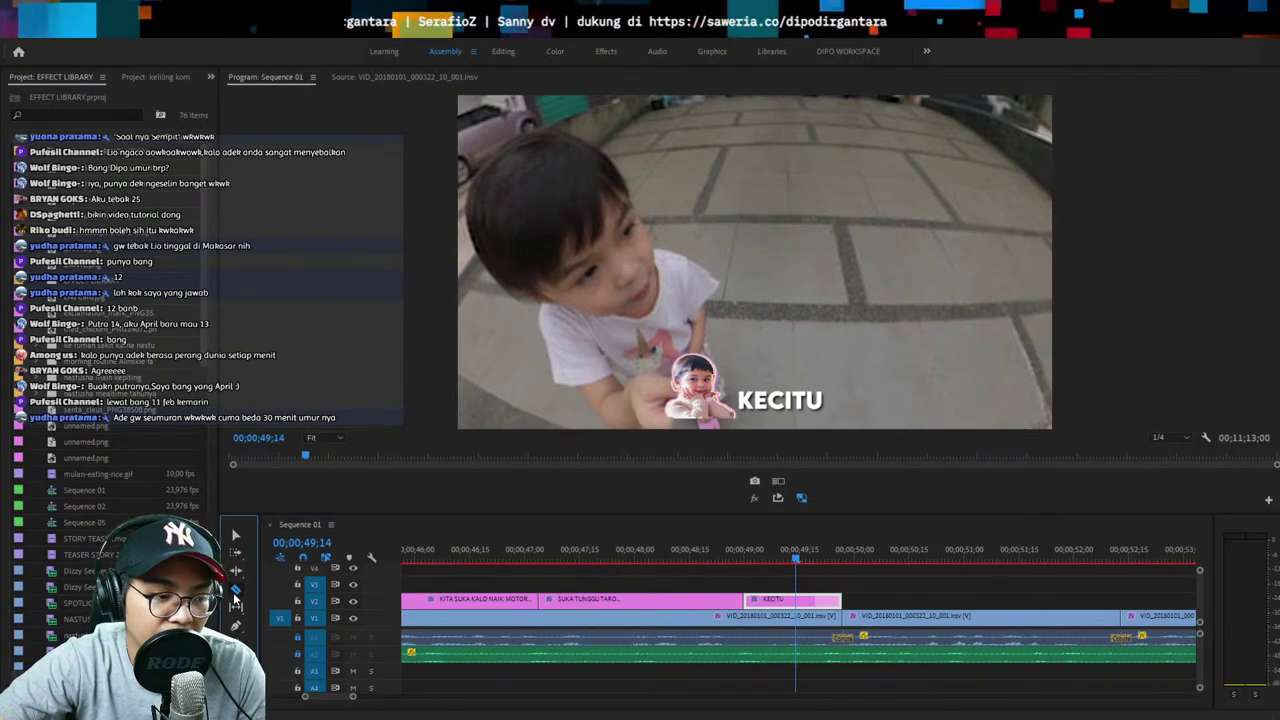
click(888, 557)
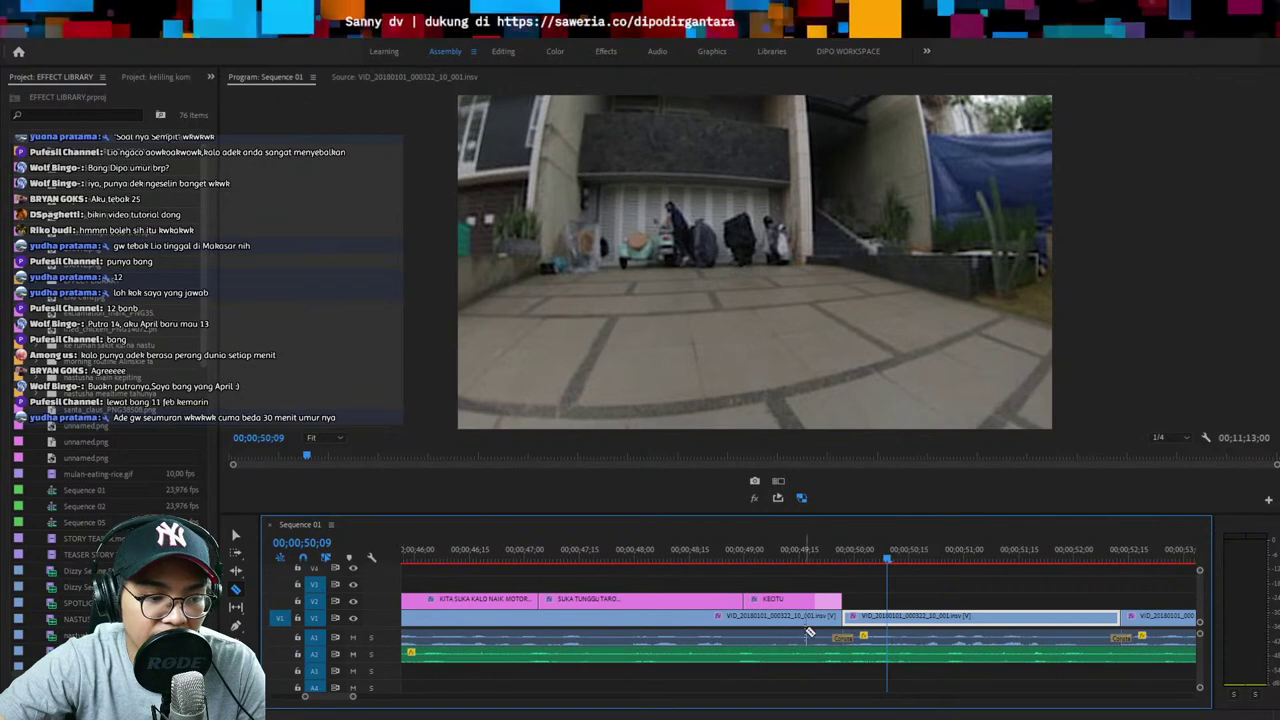
click(890, 620)
click(930, 557)
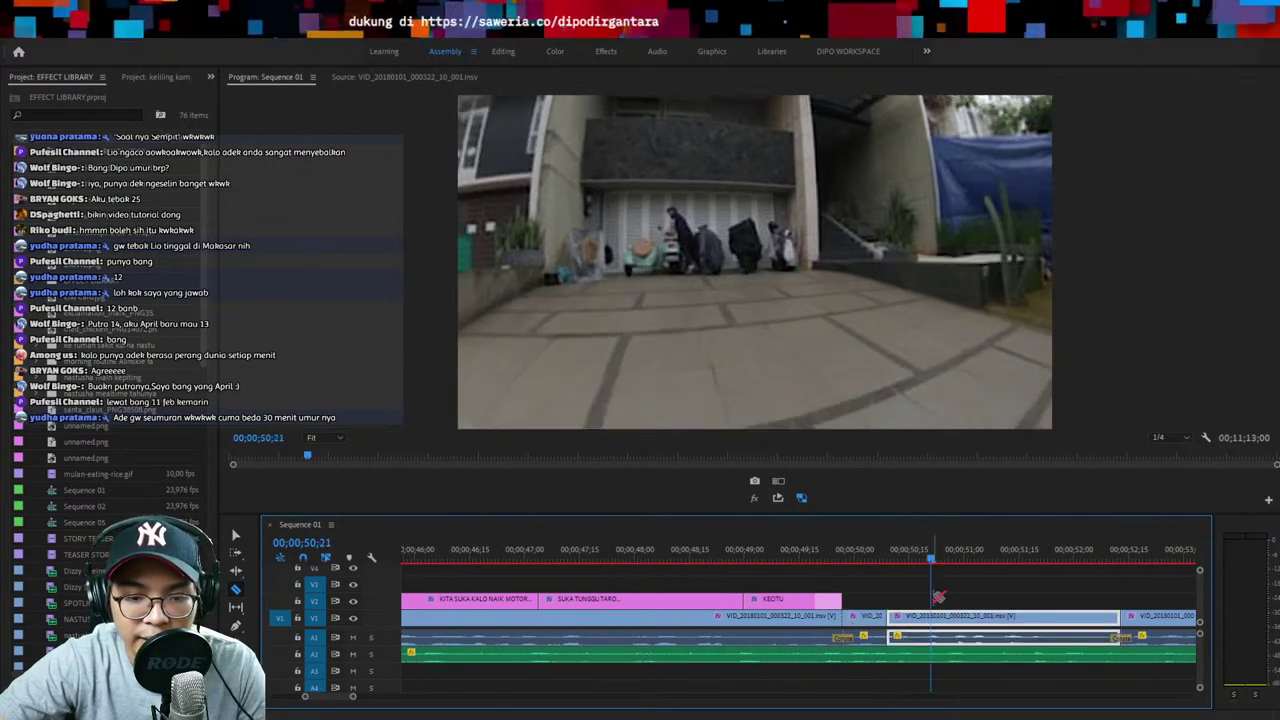
key(ctrl+z)
Play back the wide garage clip, split it at 00;00;51;25 and delete the short remainder before the next clip
click(874, 562)
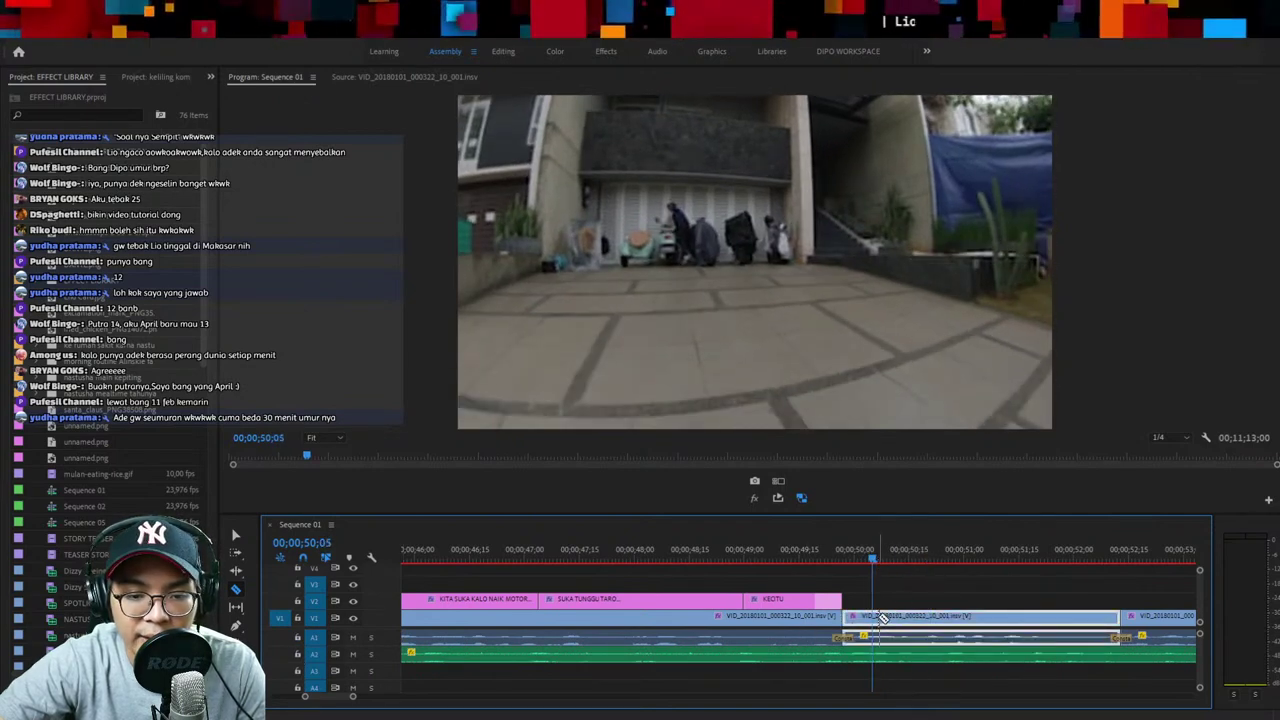
key(equal)
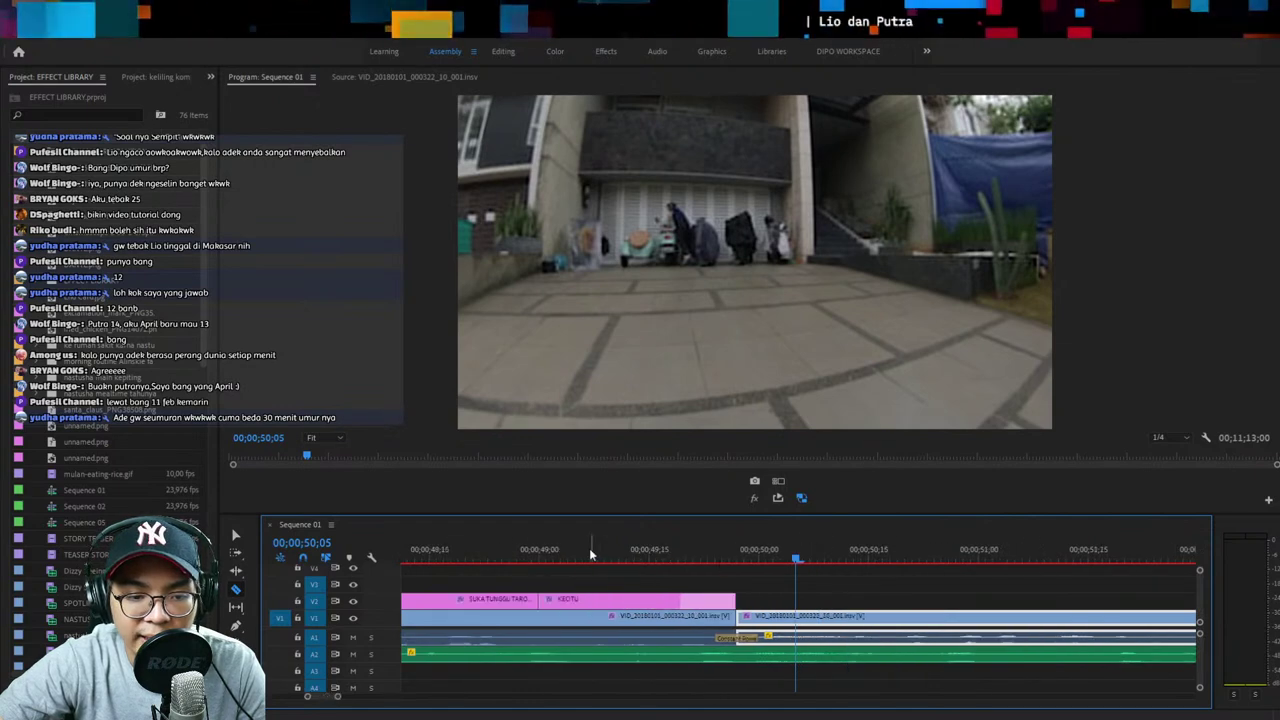
key(minus)
click(734, 559)
key(space)
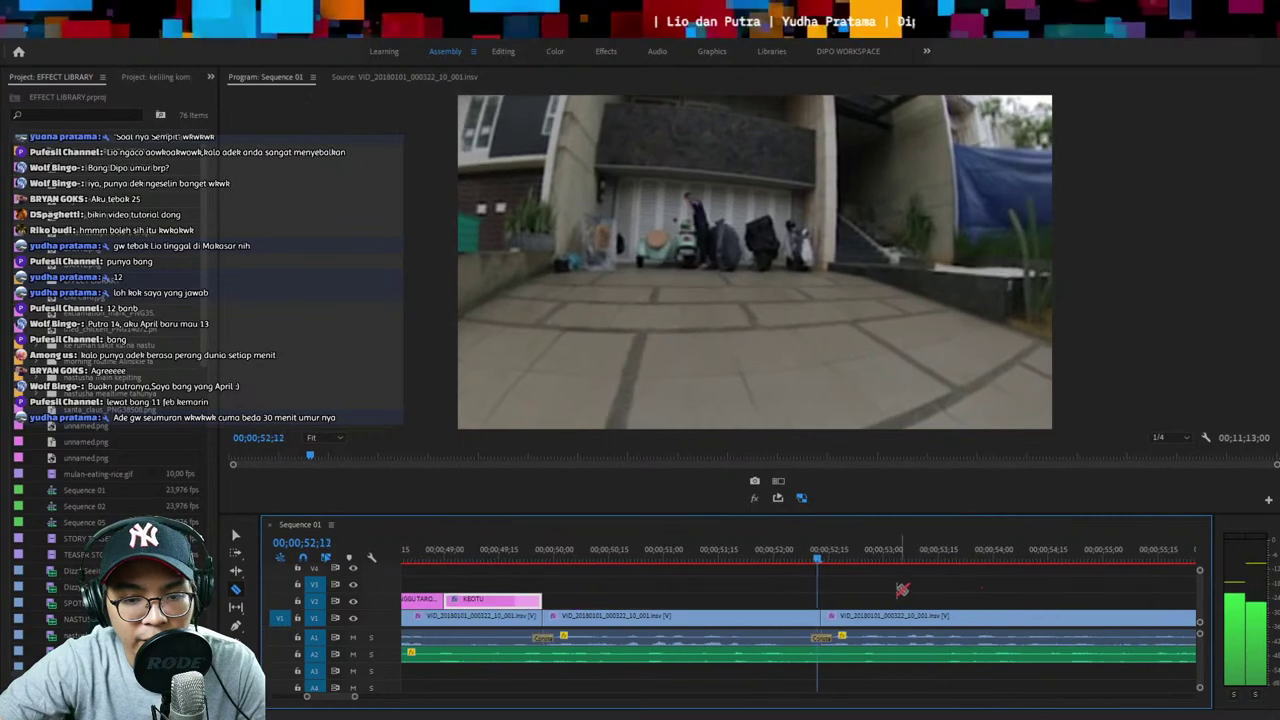
click(764, 608)
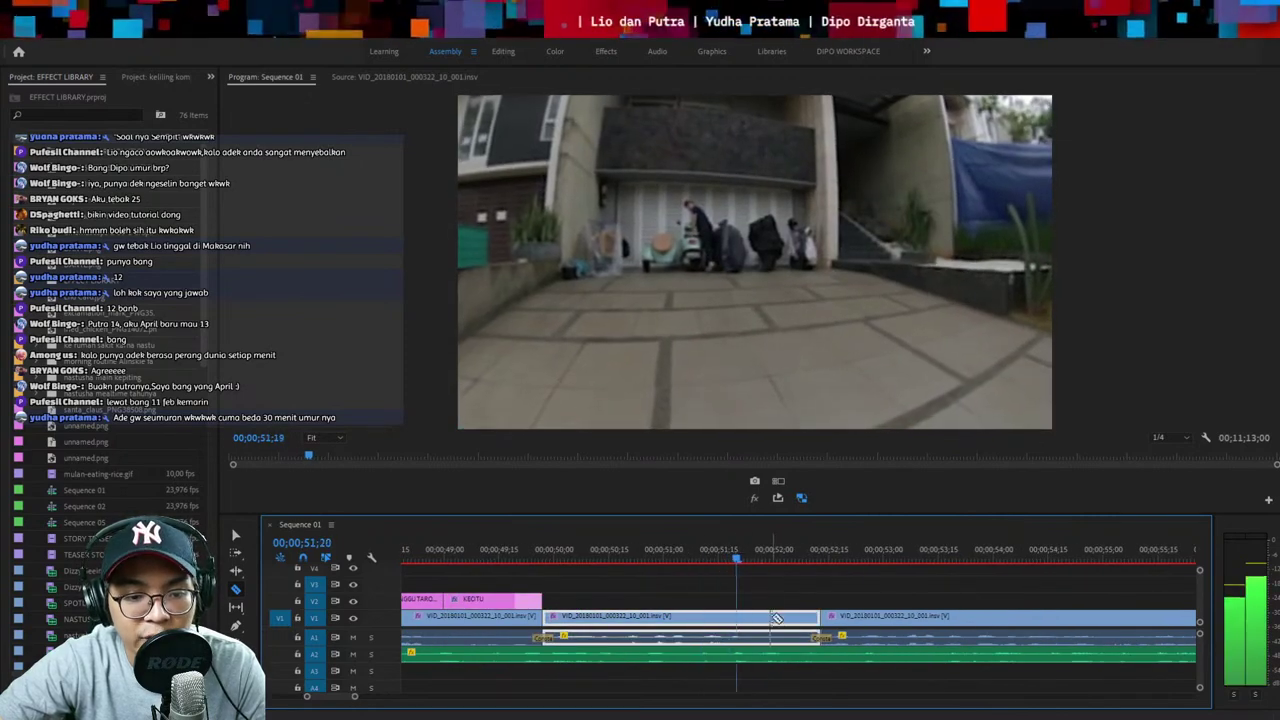
key(space)
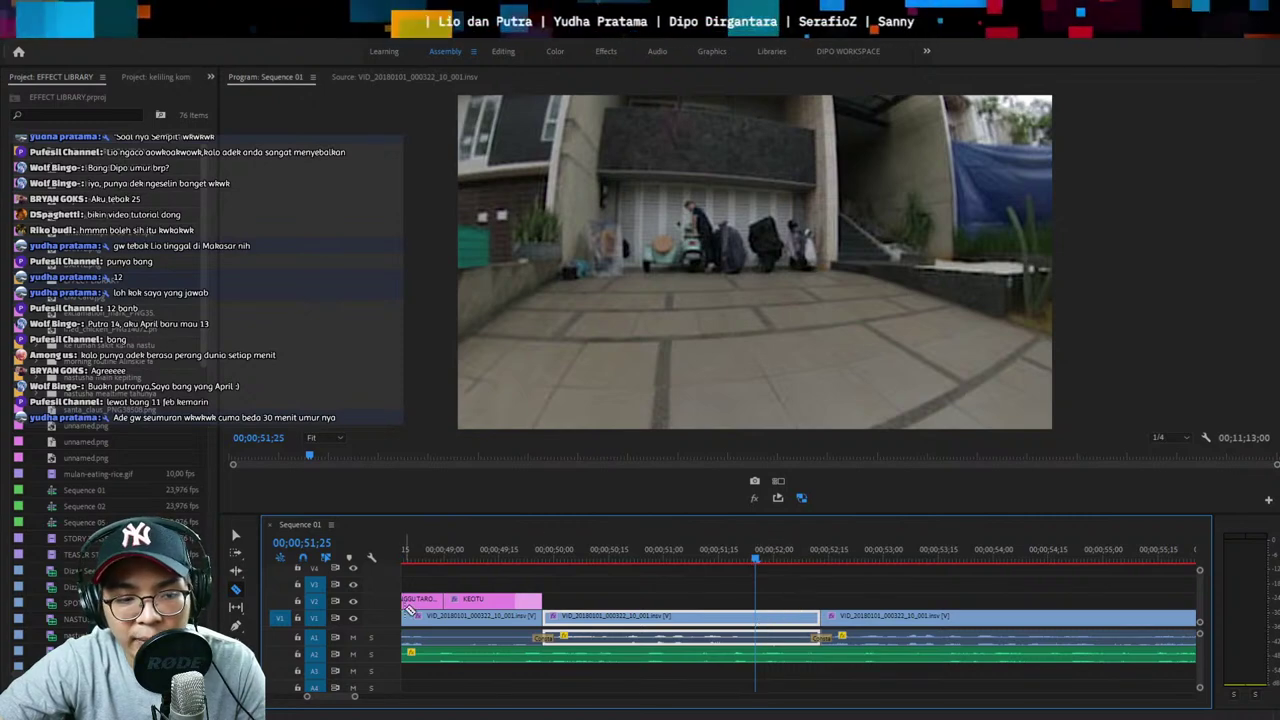
click(238, 591)
click(755, 618)
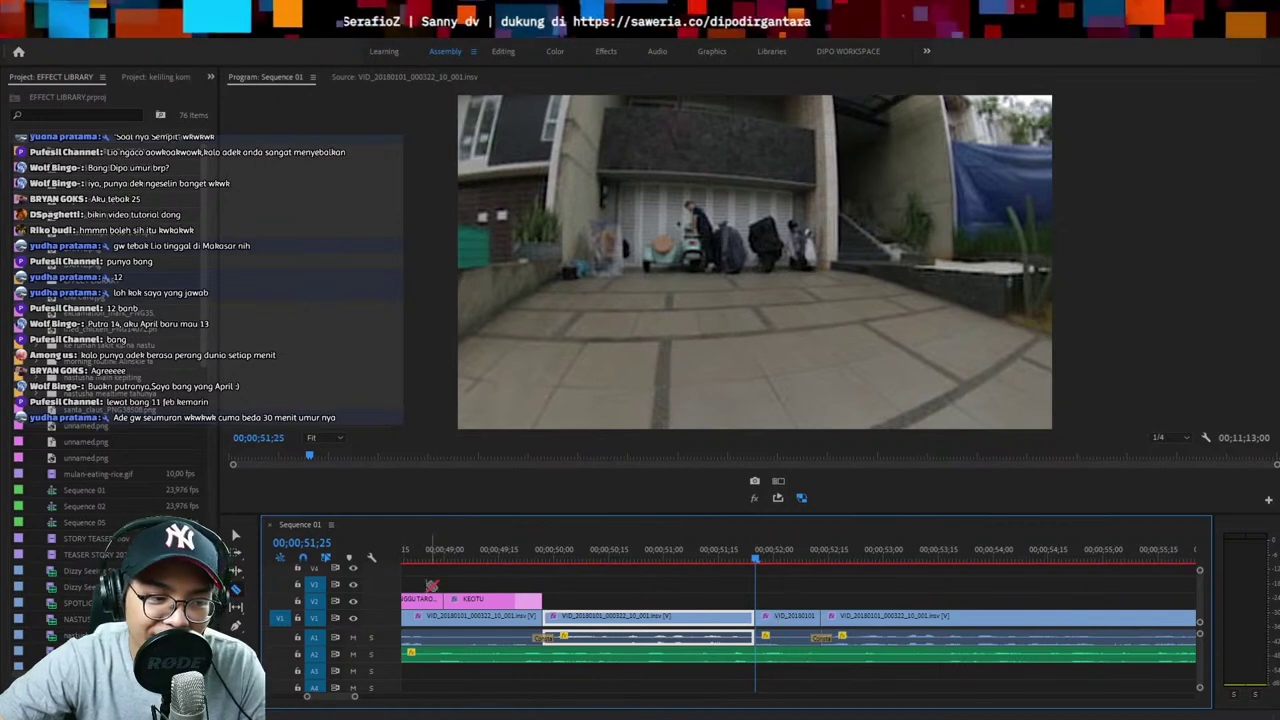
click(235, 537)
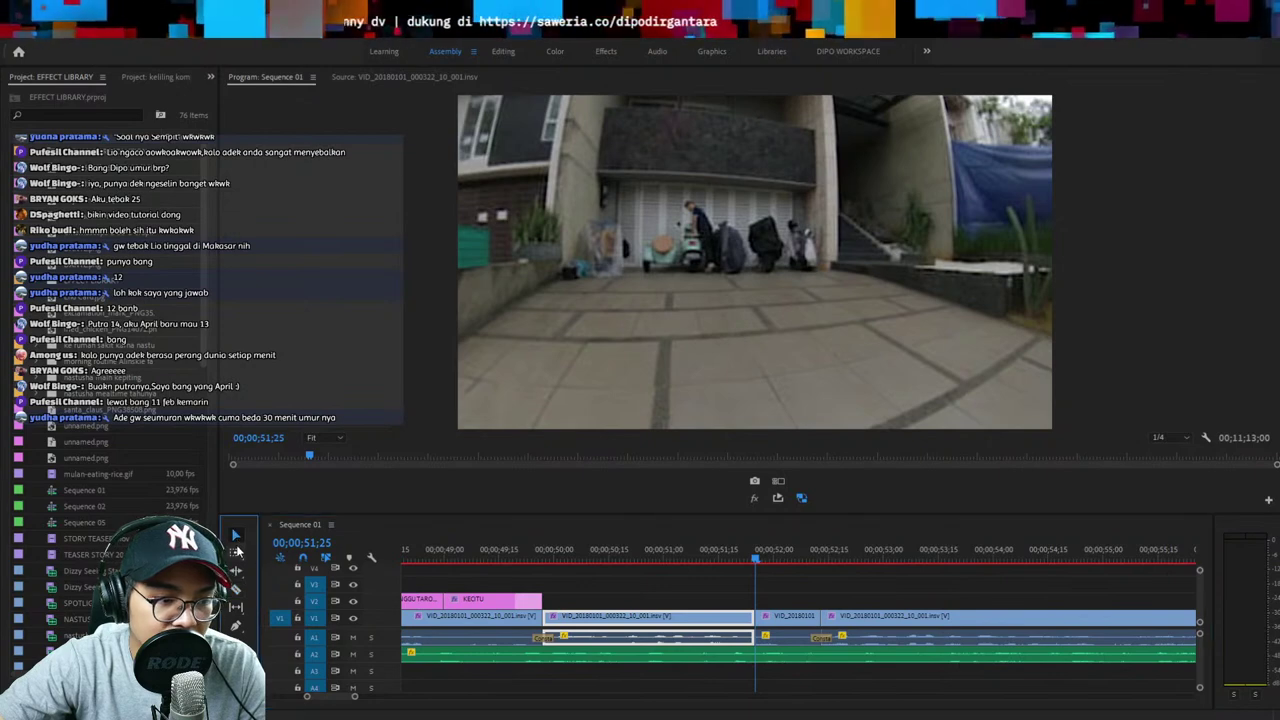
click(775, 618)
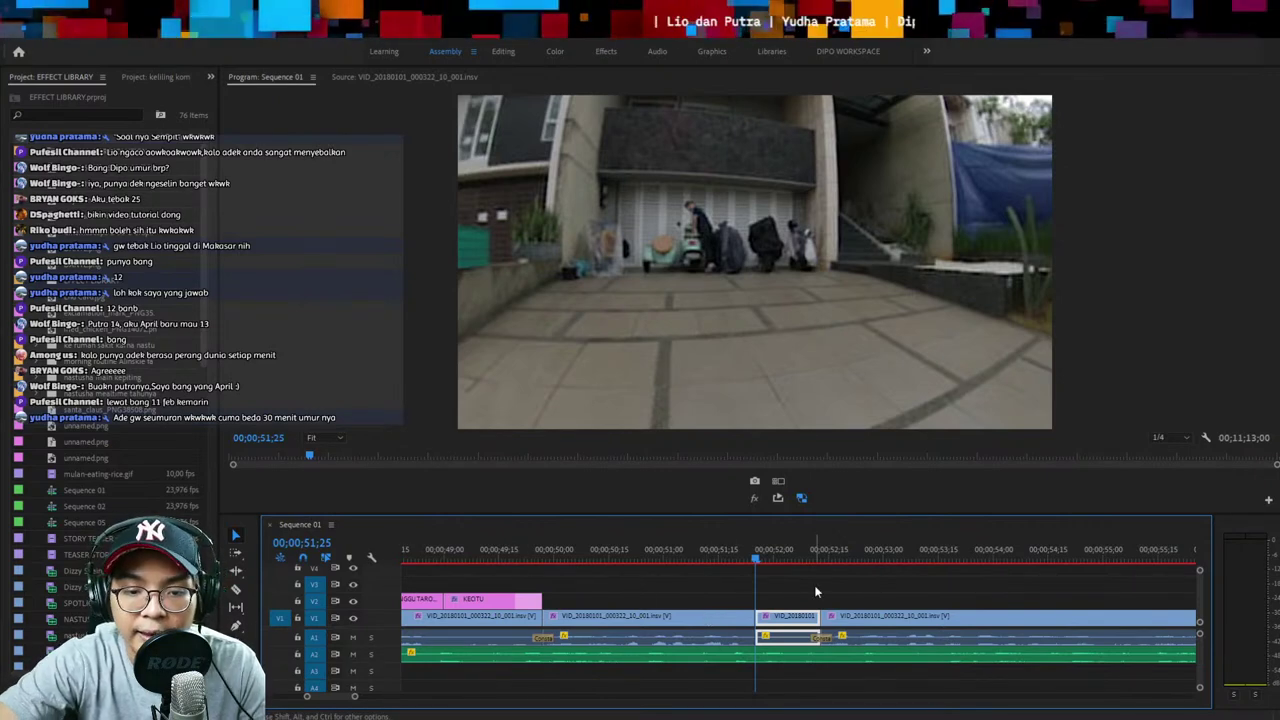
key(Delete)
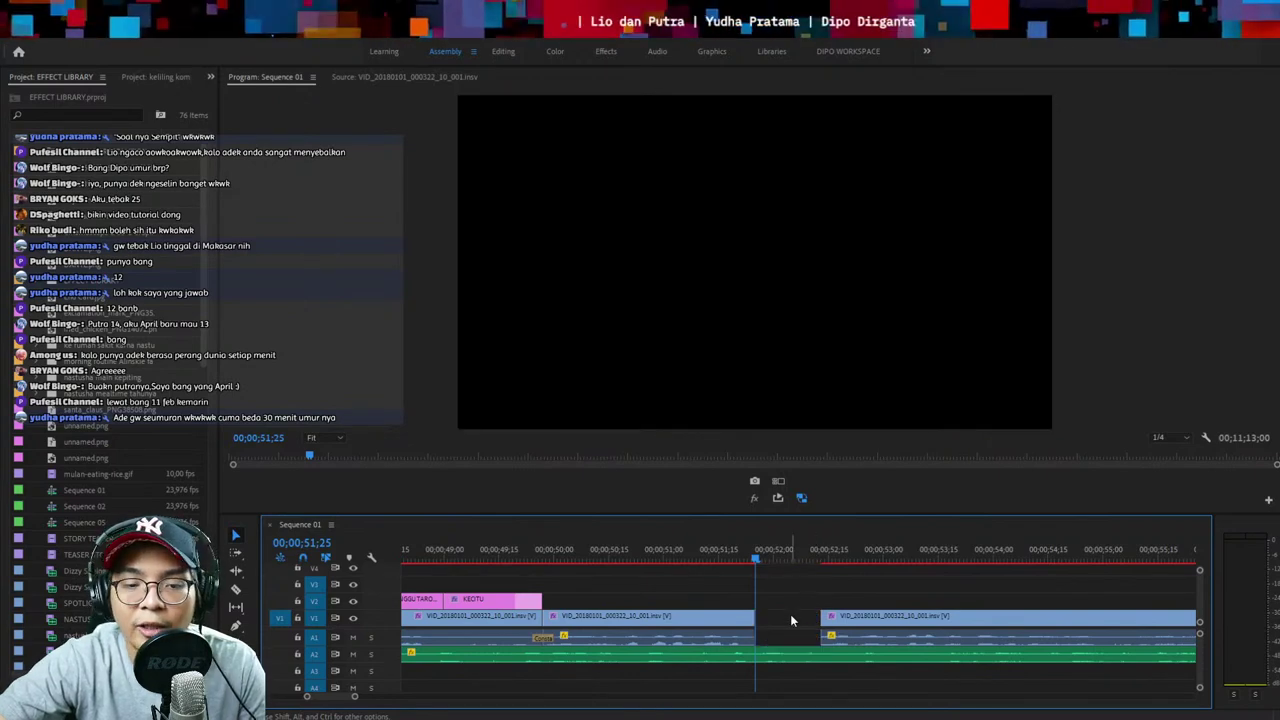
Try closing the gap by moving only the next clip back to 00;00;51;25, and undo the move
click(785, 620)
click(851, 622)
drag(851, 624, 785, 630)
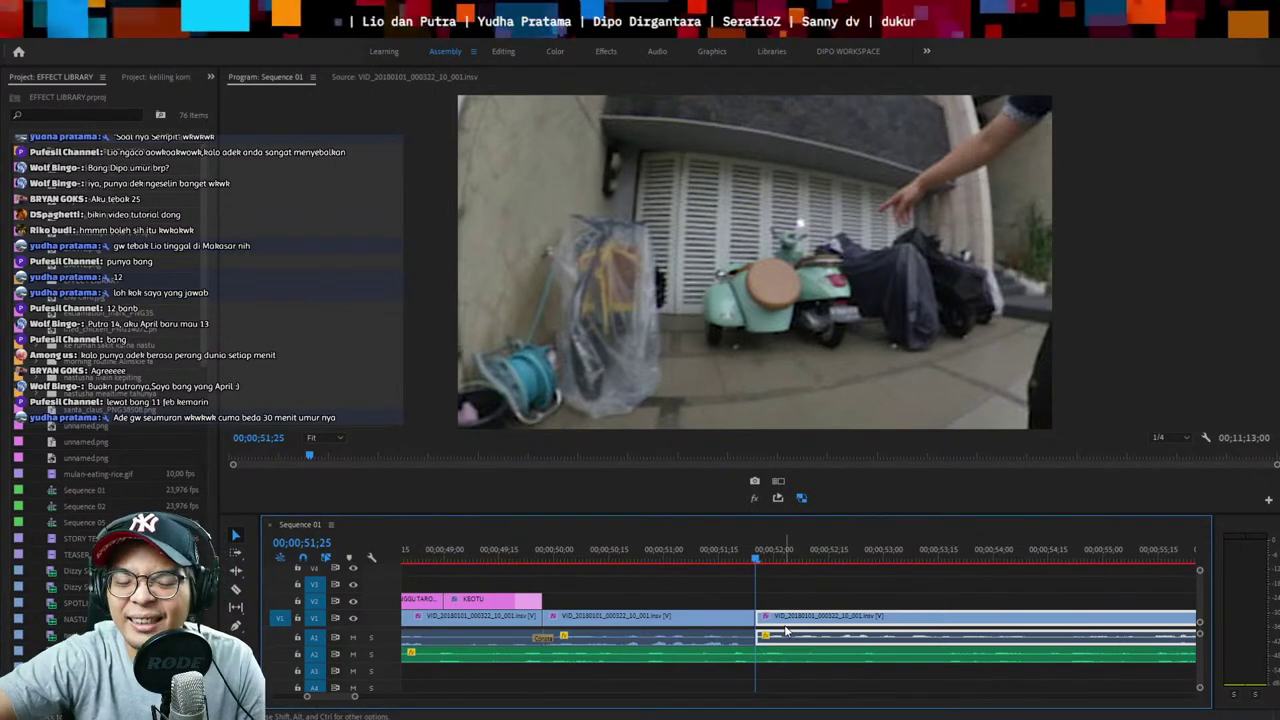
key(ctrl+z)
Close the gap by moving all following clips together back to 00;00;51;25 using Track Select Forward
key(minus)
key(minus)
key(minus)
key(minus)
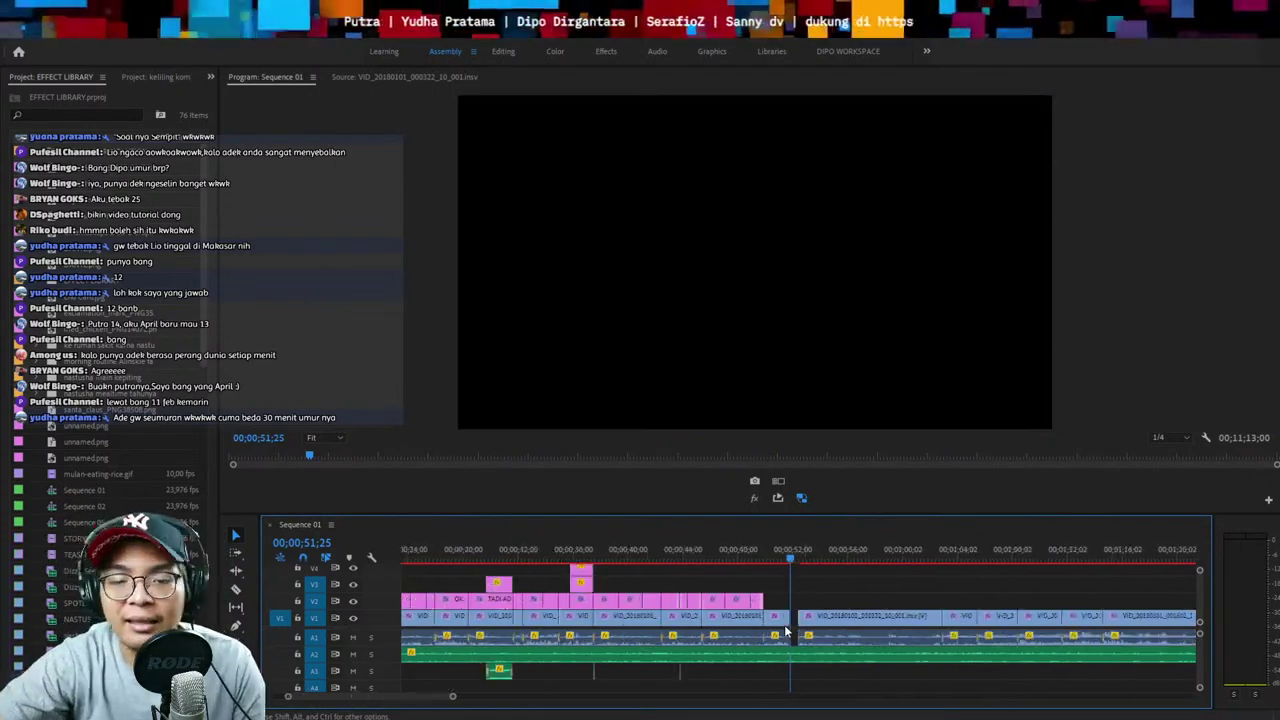
key(equal)
key(equal)
key(a)
click(844, 622)
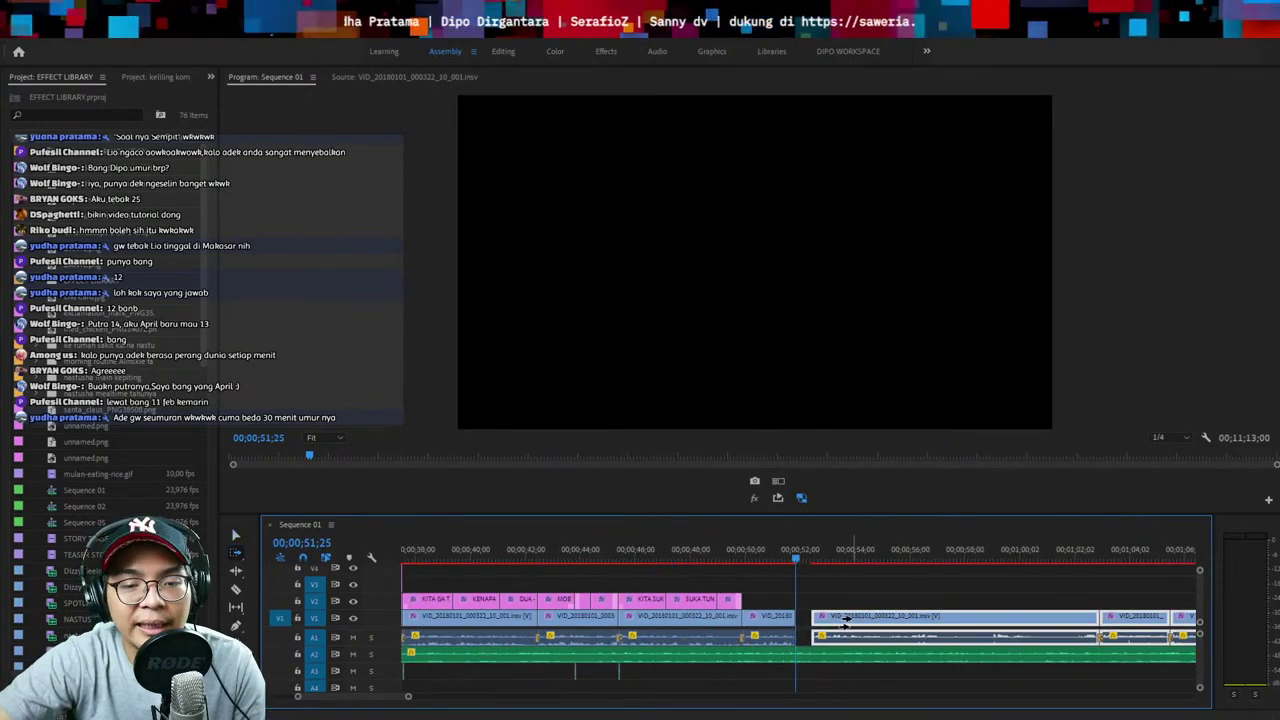
drag(856, 622, 839, 617)
key(v)
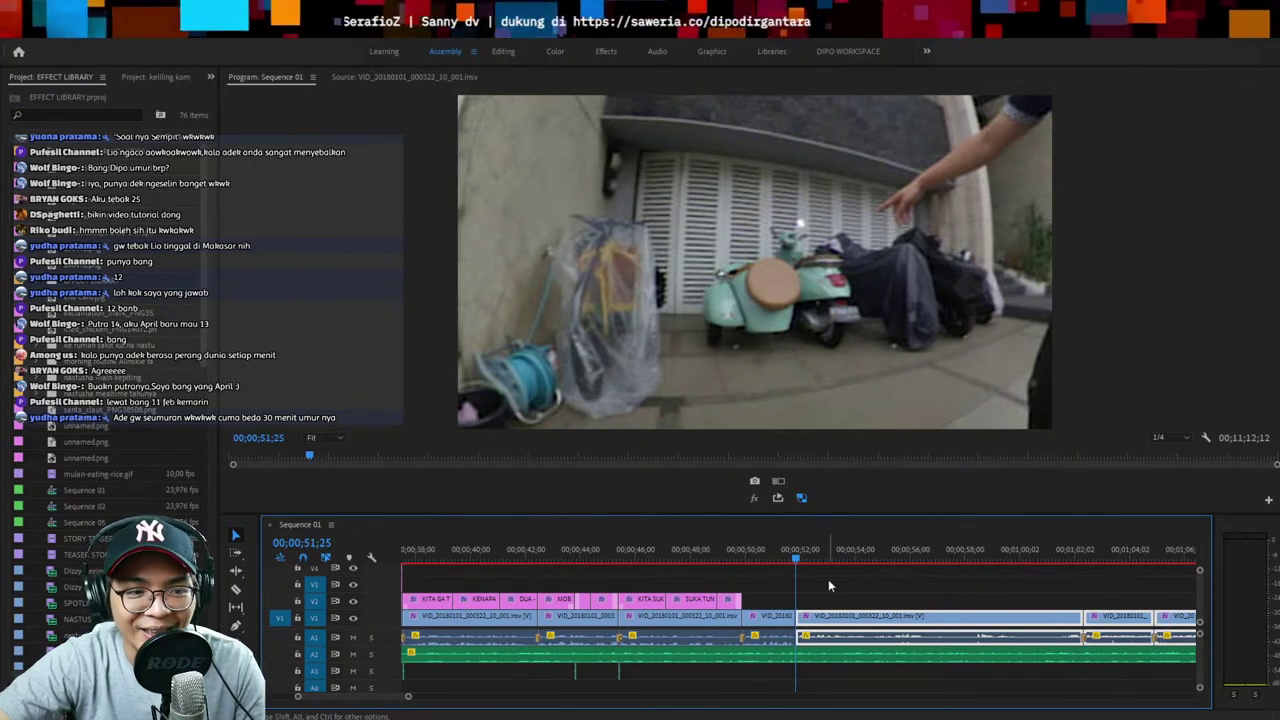
Switch to the DIPO WORKSPACE, place the playhead at the wide garage clip's start and save the project
click(878, 50)
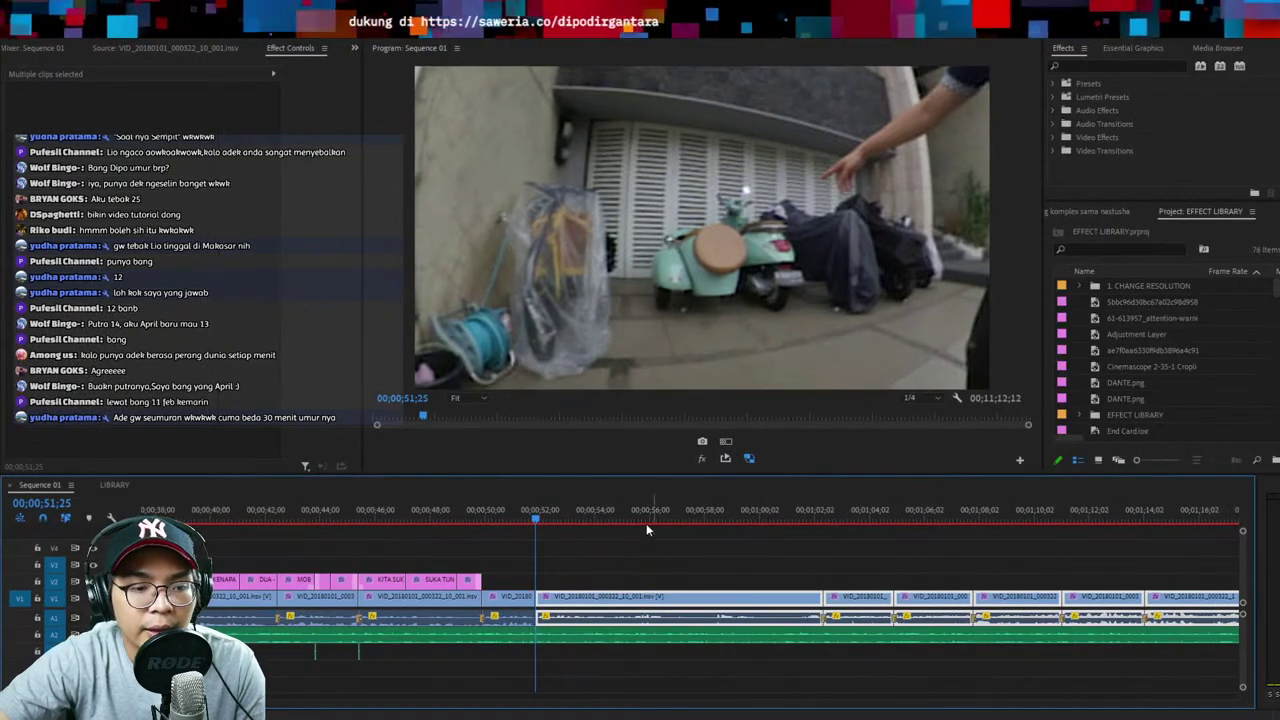
click(601, 530)
click(481, 510)
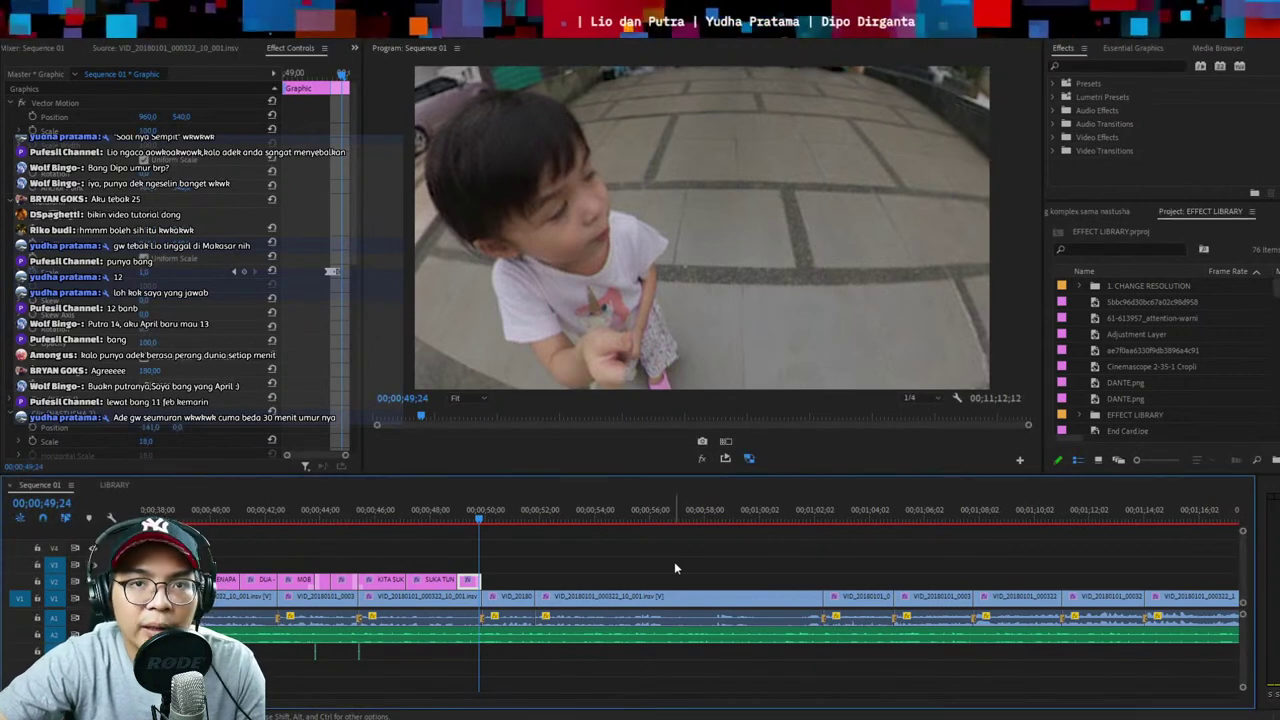
key(=)
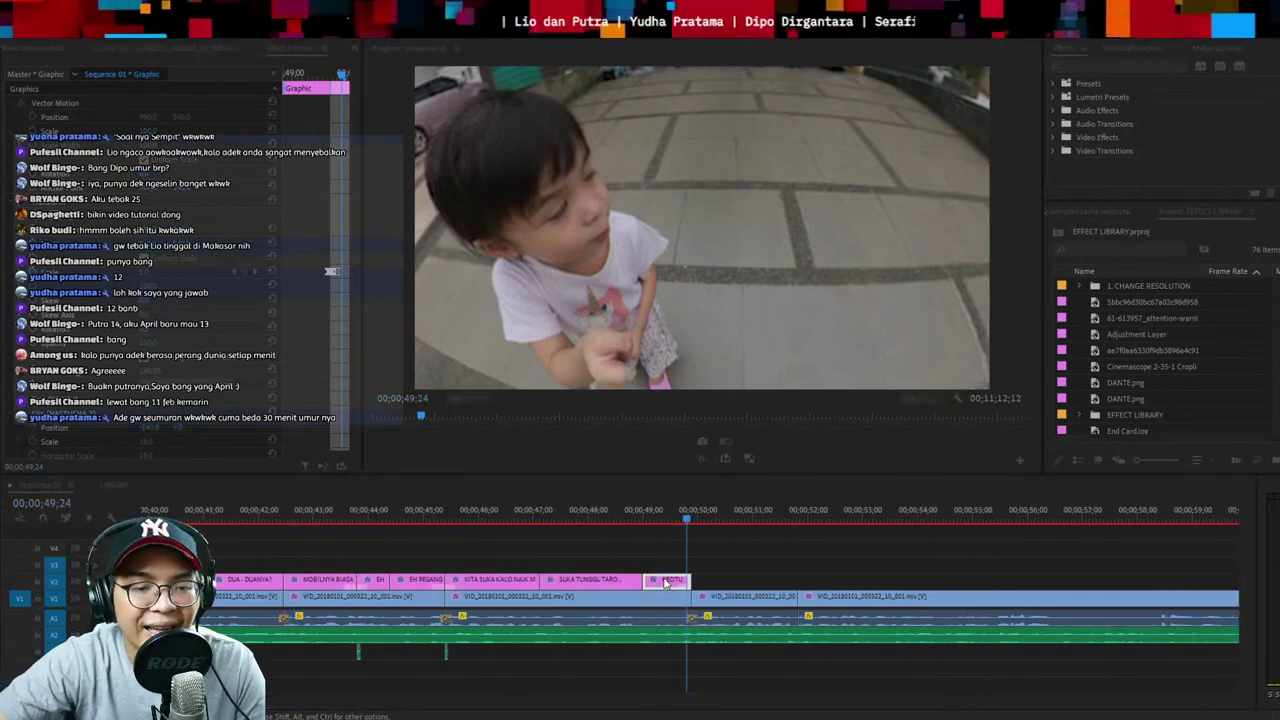
click(696, 510)
click(693, 513)
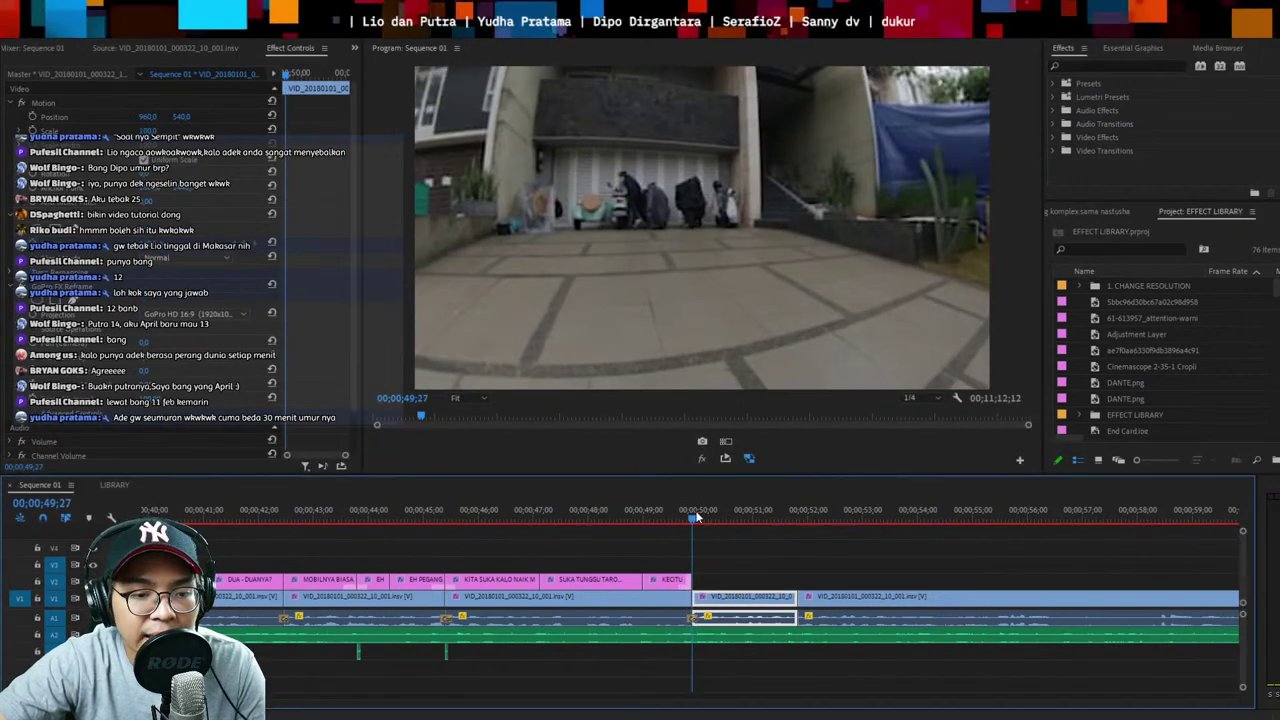
key(minus)
key(equal)
key(ctrl+s)
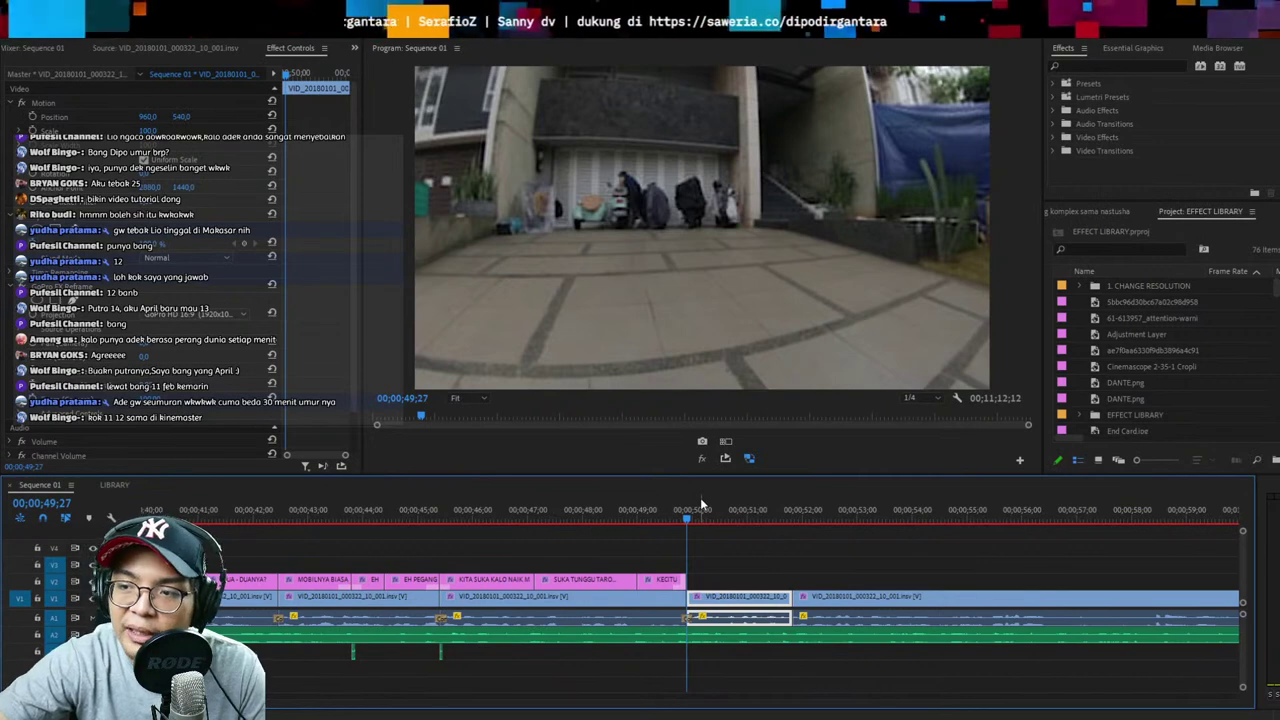
Save the project and play back the passage from the KECITU caption into the wide garage clip
click(660, 515)
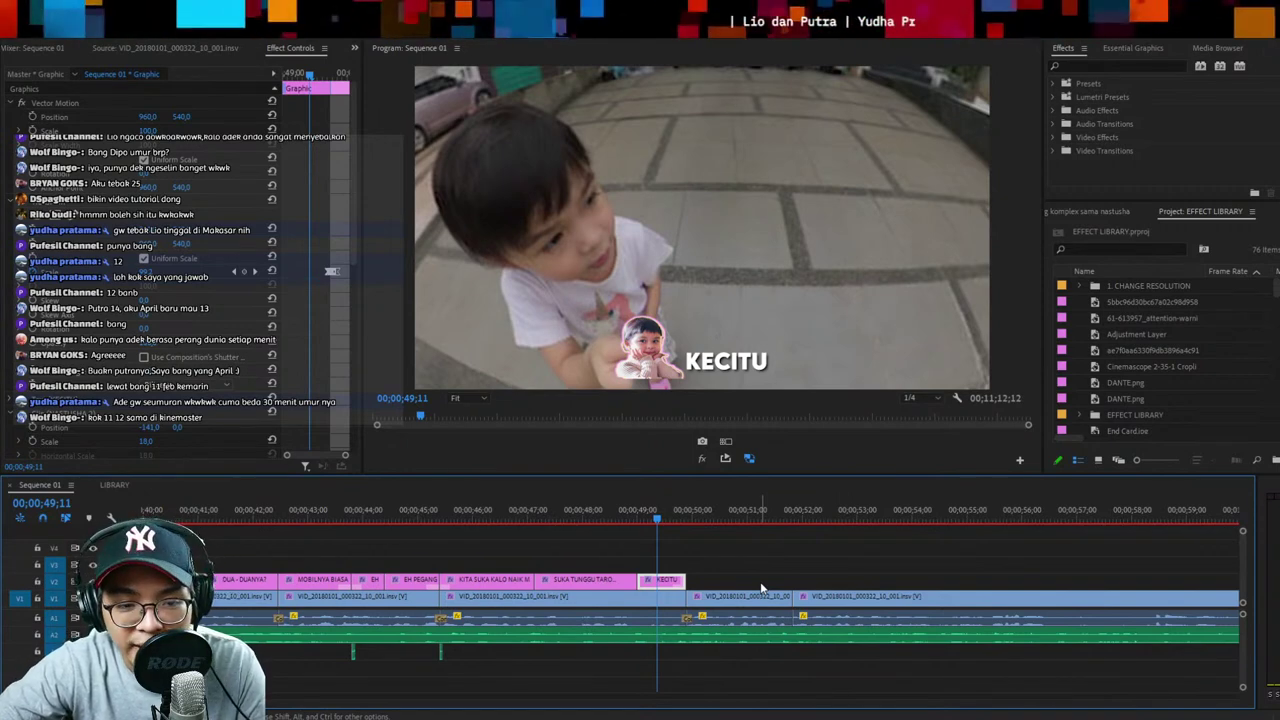
key(ctrl+s)
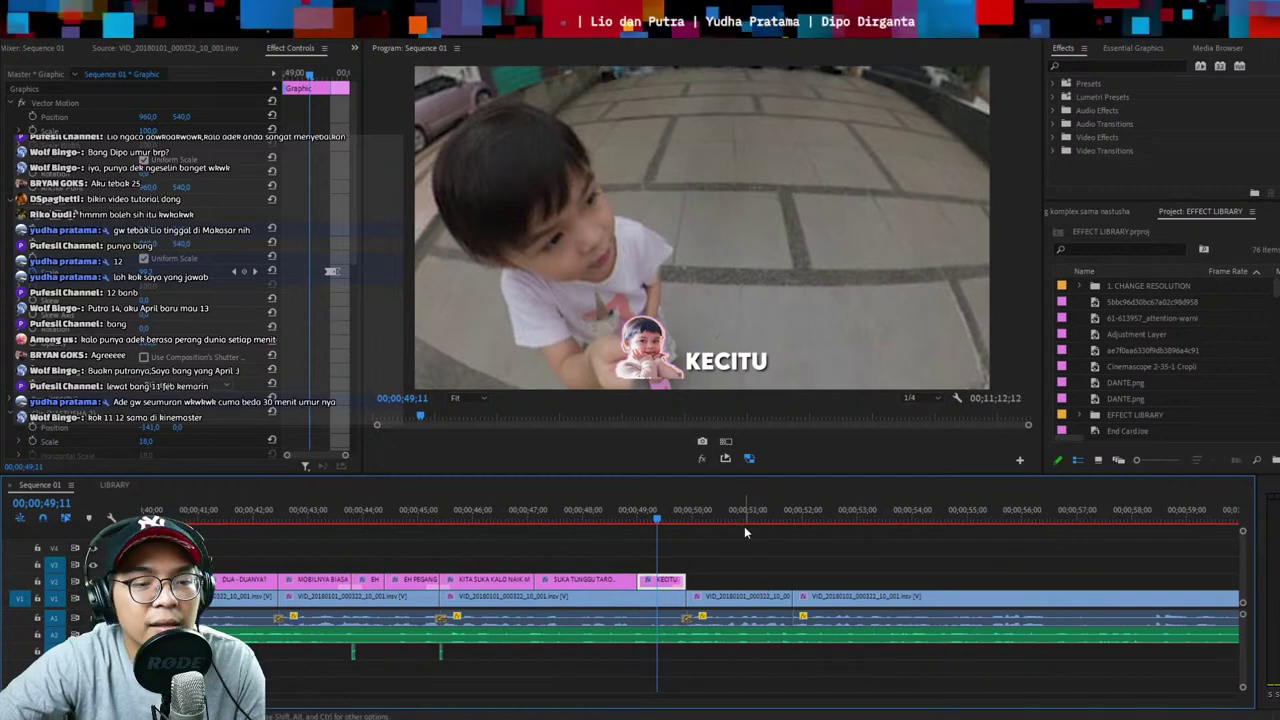
key(Down)
key(equal)
key(ctrl+s)
click(625, 518)
key(minus)
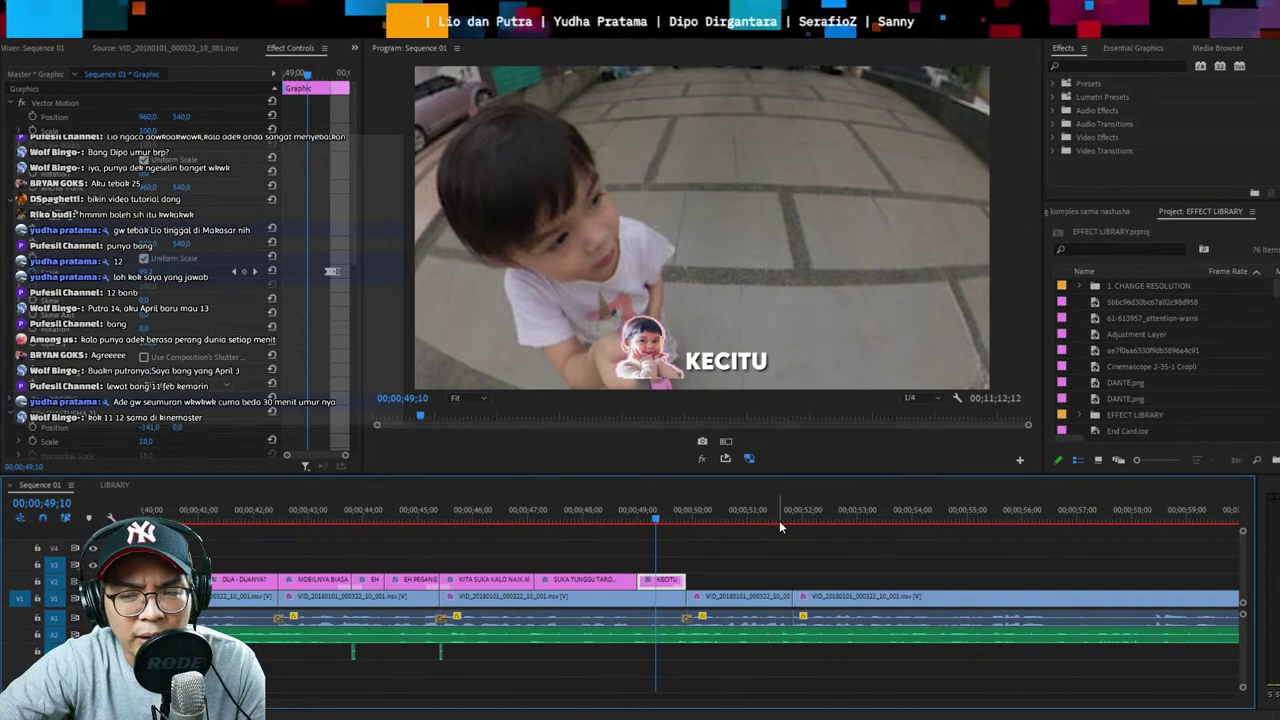
key(space)
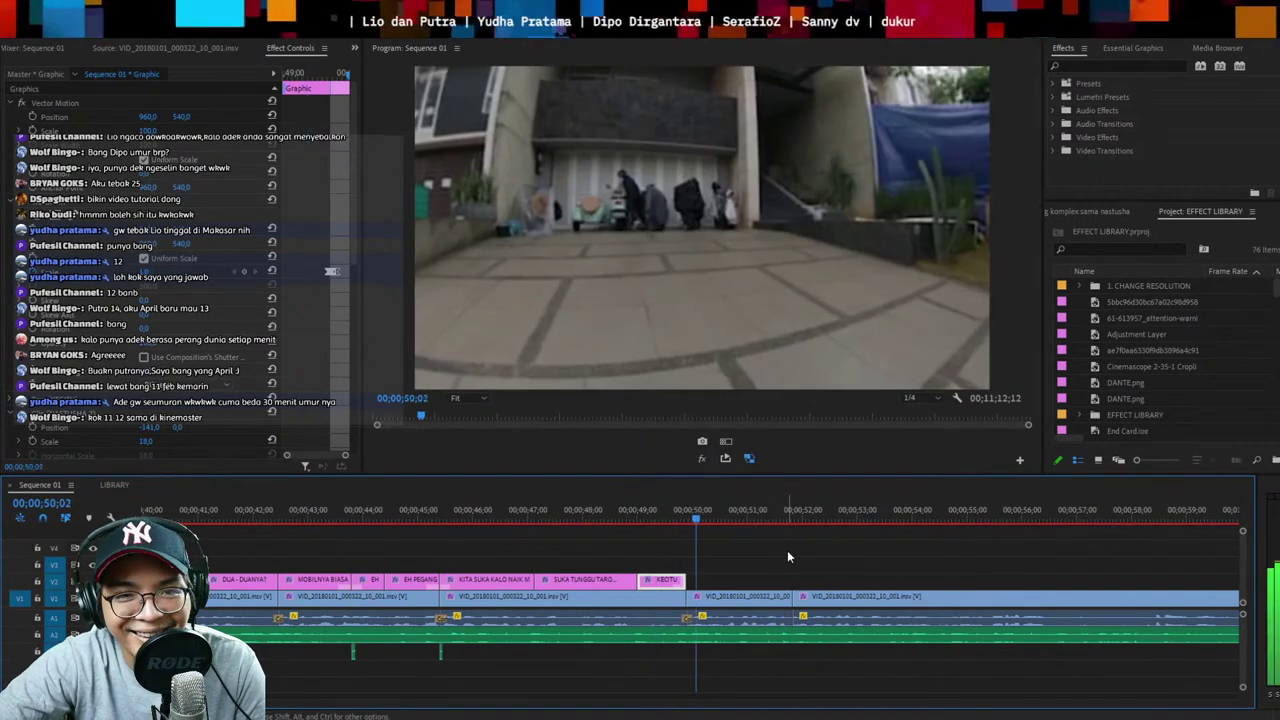
scroll(787, 552, down, 1)
click(604, 517)
key(space)
Extend the KECITU caption to the end of the wide garage clip and split it at that clip's start
drag(652, 580, 759, 580)
key(Up)
key(ctrl+k)
Change the second part's text to SOALNYA SEMPIT ADA 2 and play the caption back against the speech
key(space)
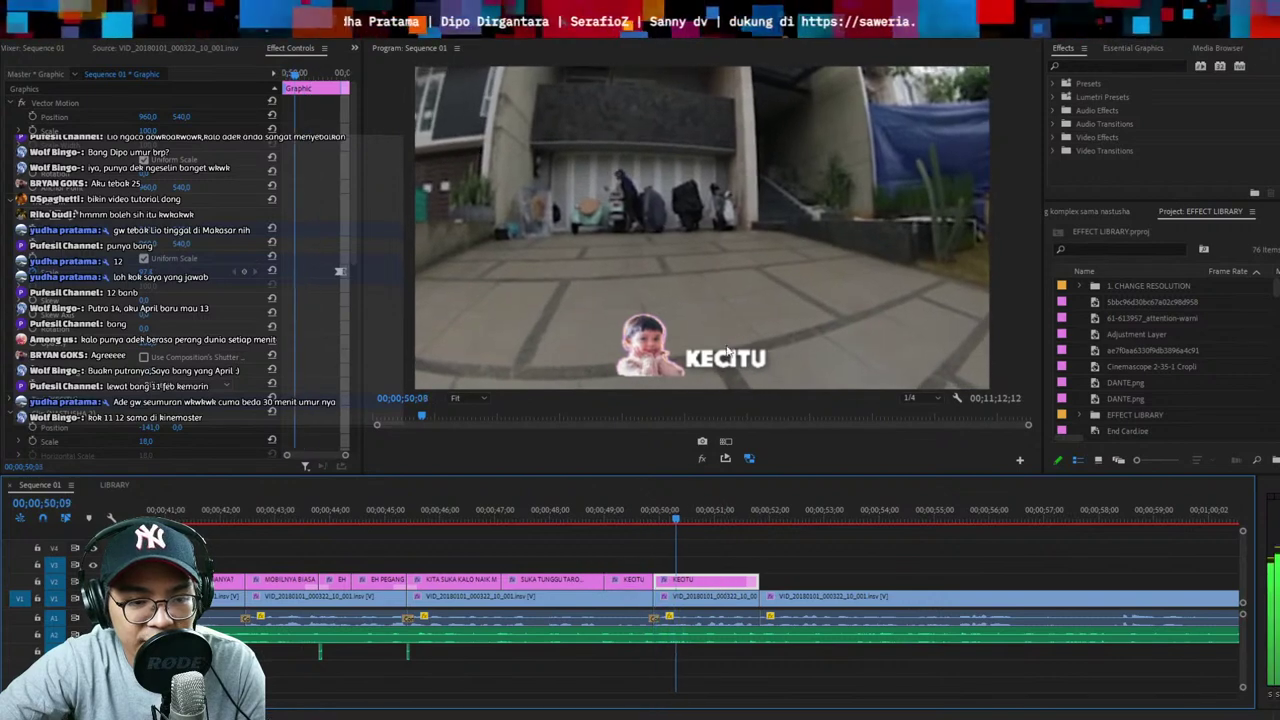
click(741, 362)
double_click(741, 362)
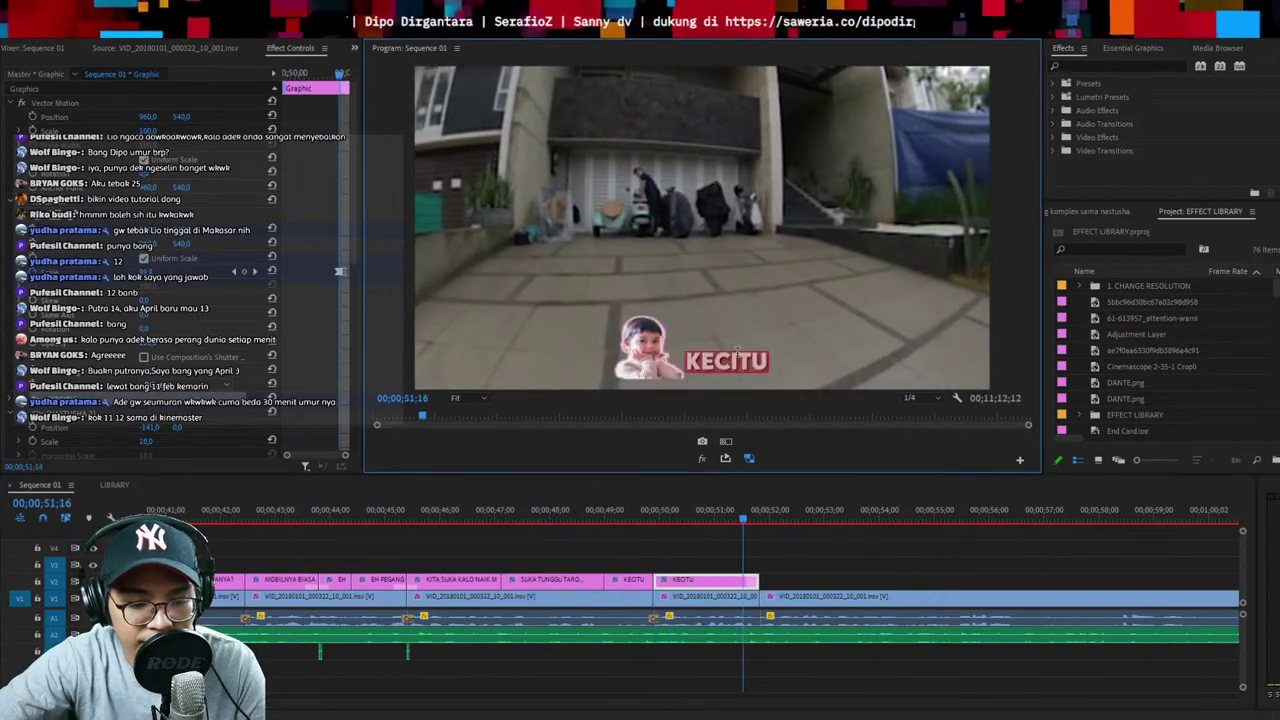
text(SOALNYA SEMPIT ADA 2)
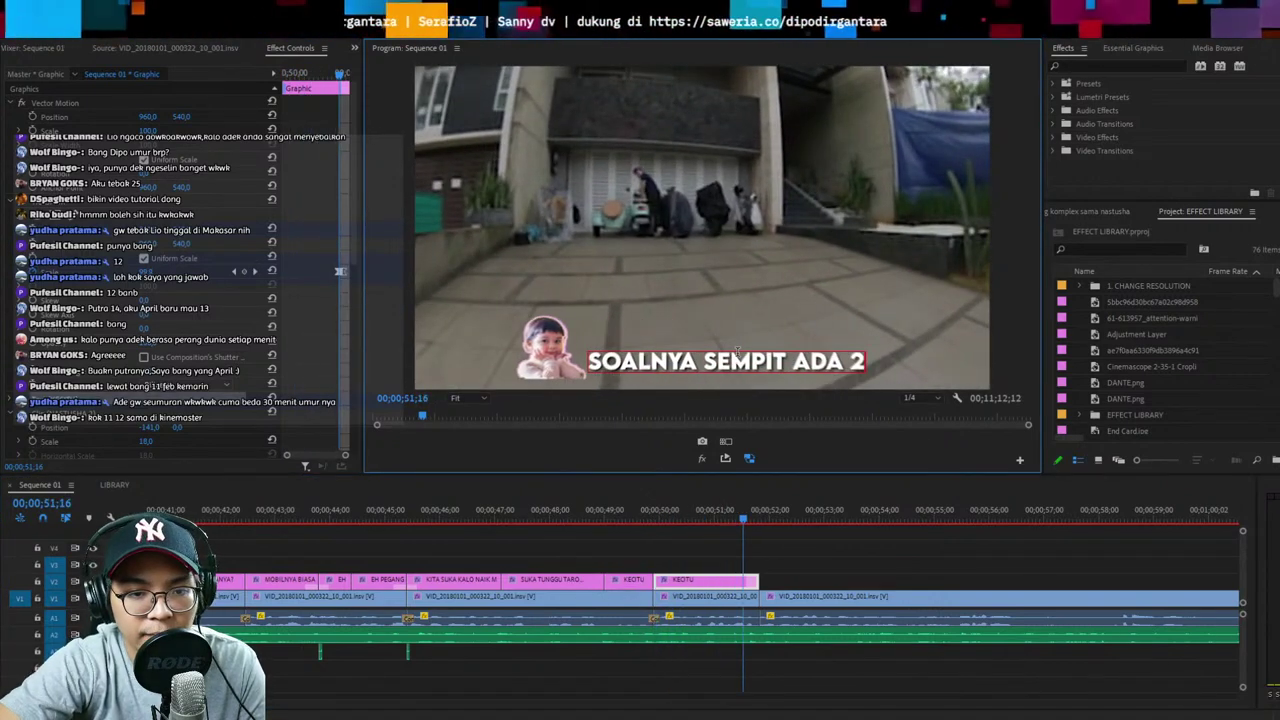
key(Escape)
key(space)
click(702, 511)
key(space)
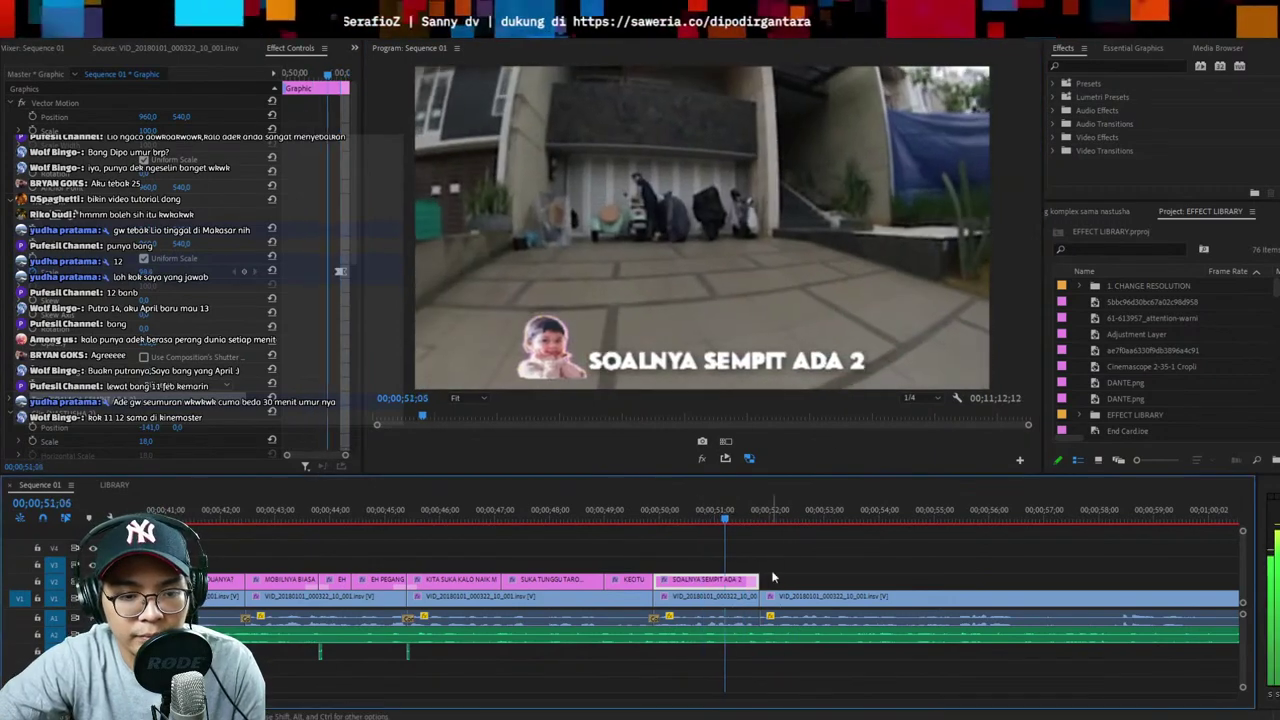
key(space)
Add the word GITU to the end of the SOALNYA SEMPIT ADA 2 caption
drag(736, 522, 751, 530)
key(equal)
drag(655, 511, 677, 514)
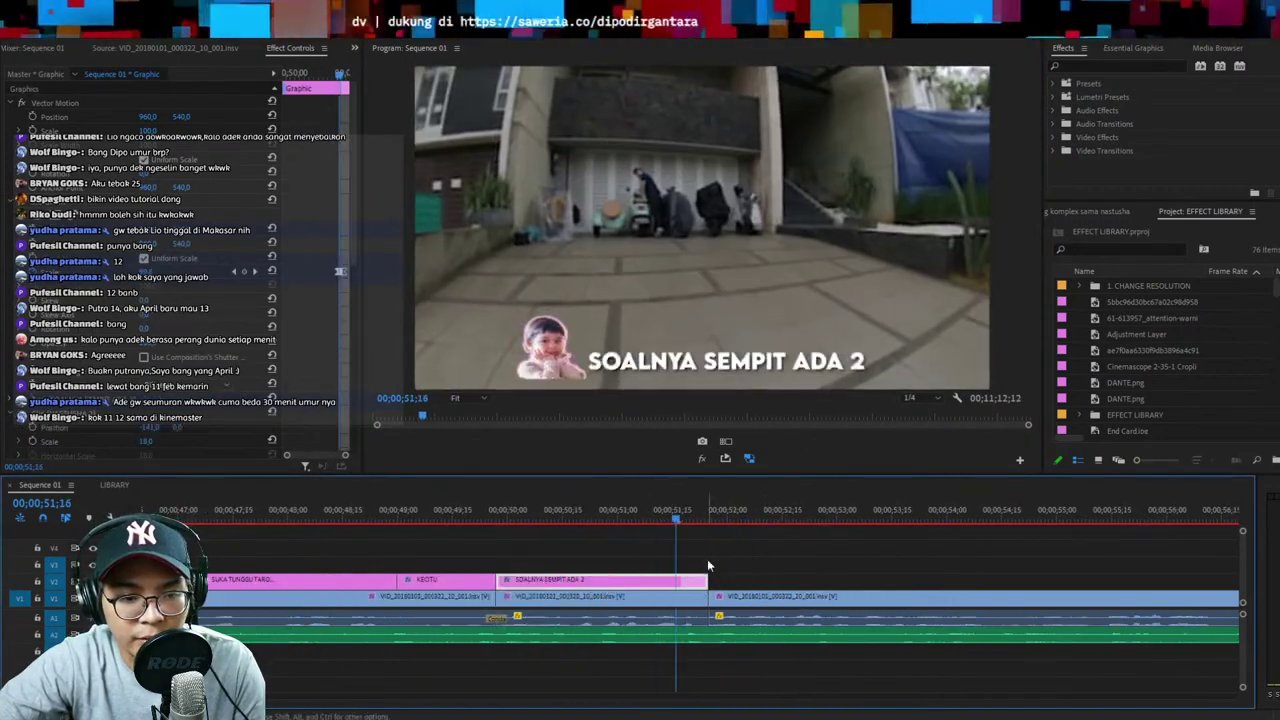
click(866, 364)
text(GIO)
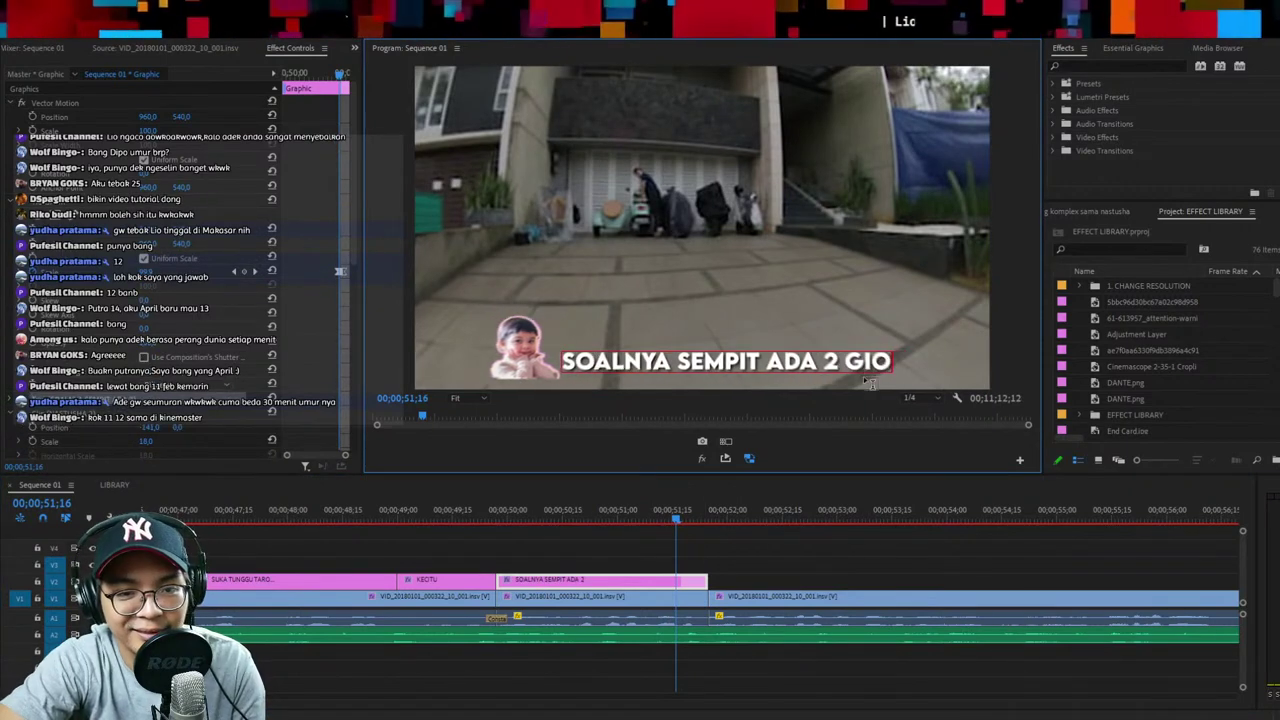
key(BackSpace)
text(TY)
key(Escape)
key(space)
key(space)
click(661, 512)
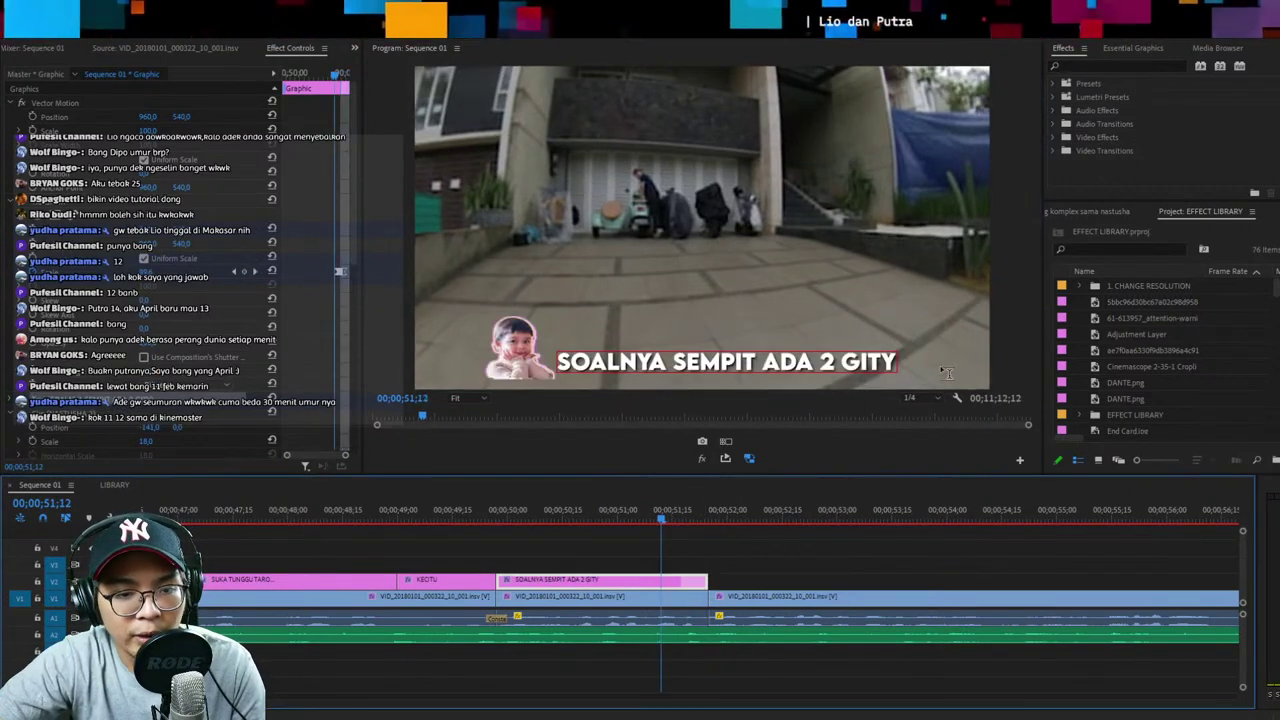
key(BackSpace)
text(U)
click(783, 560)
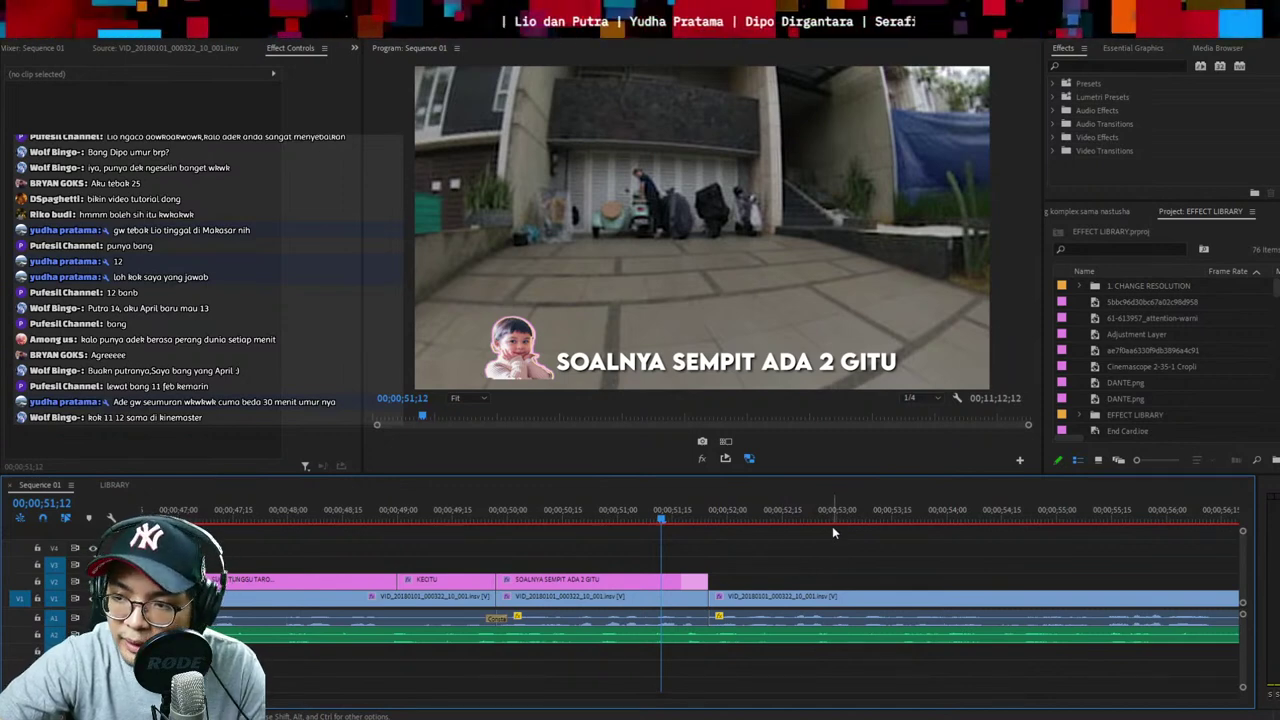
Extend the SOALNYA SEMPIT ADA 2 GITU caption slightly past the cut at 00;00;51;25 and play back the following footage
key(space)
drag(664, 582, 690, 592)
scroll(690, 594, down, 2)
drag(744, 560, 666, 619)
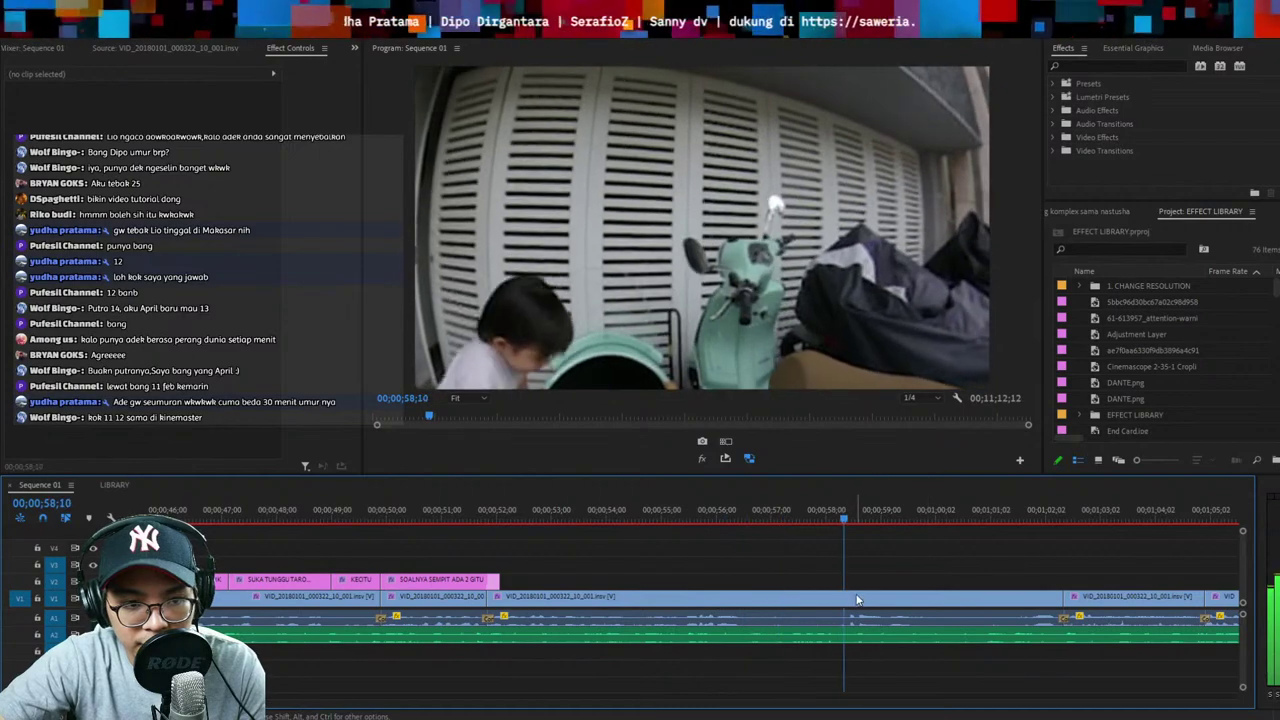
Ripple-trim the garage close-up clip up to 00;00;58;10 and apply the default audio transition at the resulting cut
click(826, 603)
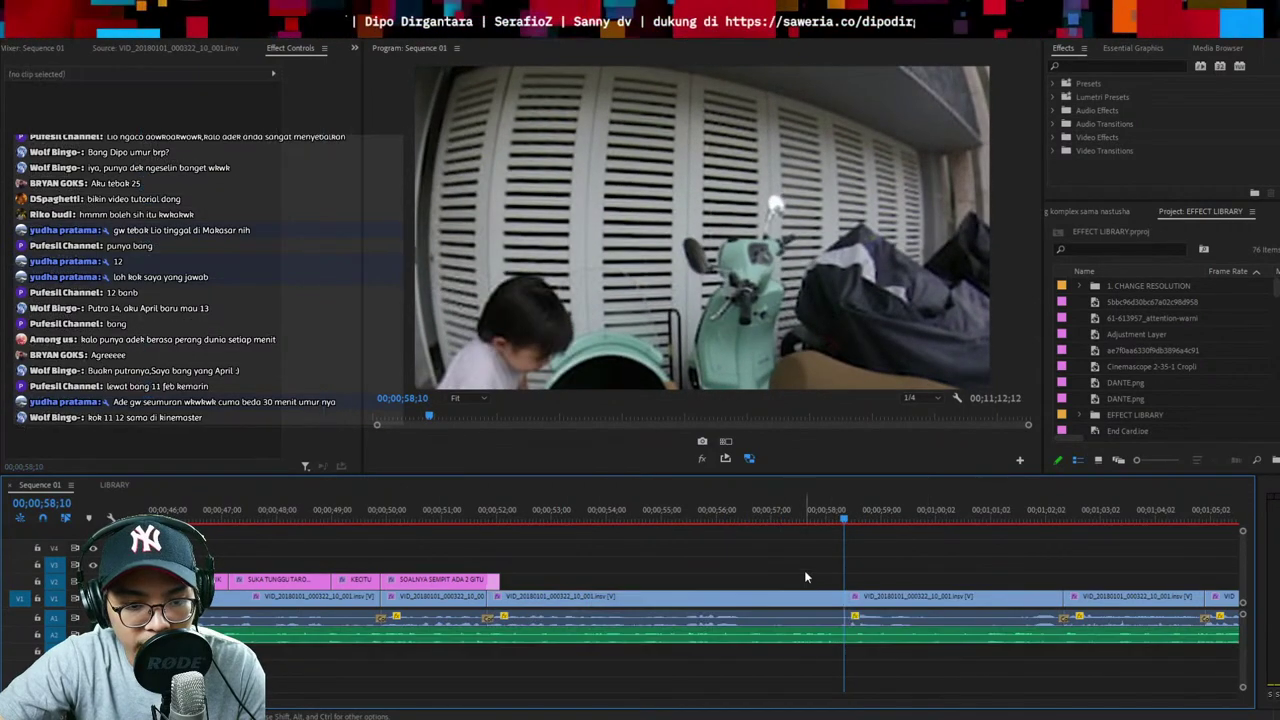
key(q)
click(458, 510)
drag(507, 535, 469, 622)
key(ctrl+shift+d)
click(607, 560)
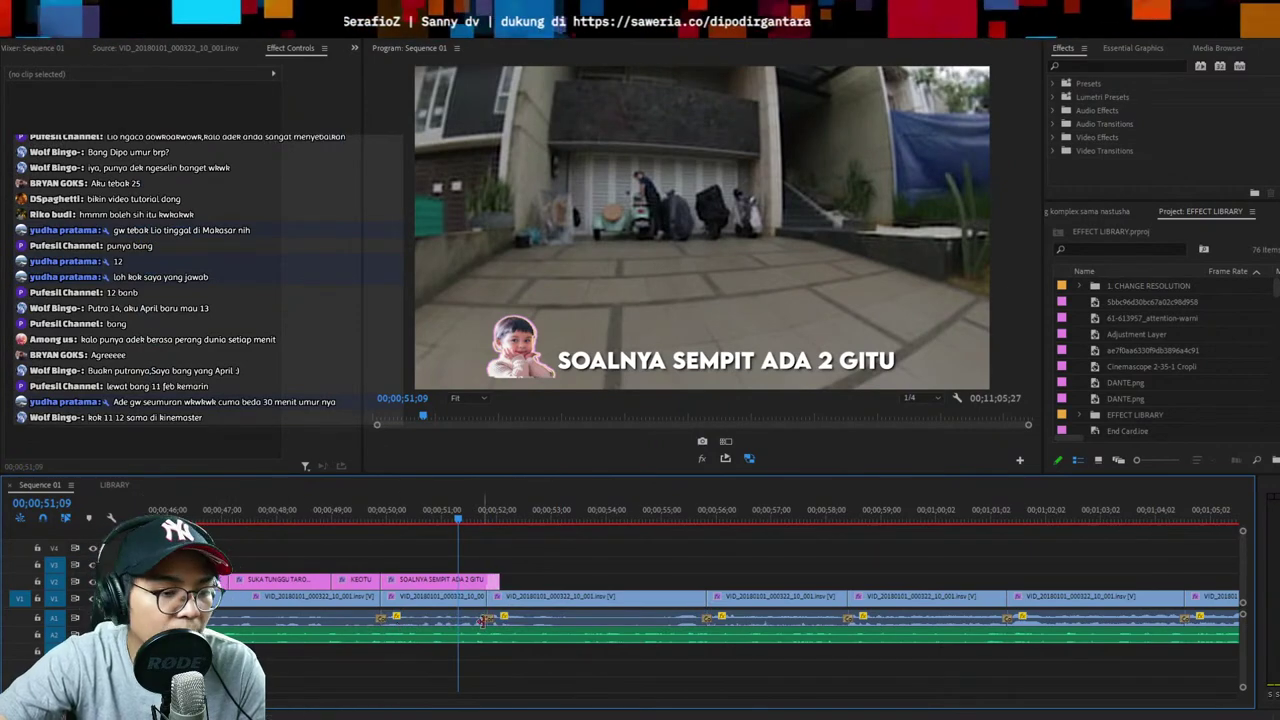
Play back the SOALNYA SEMPIT ADA 2 GITU caption and the cut into the garage close-up
click(388, 511)
key(equal)
key(space)
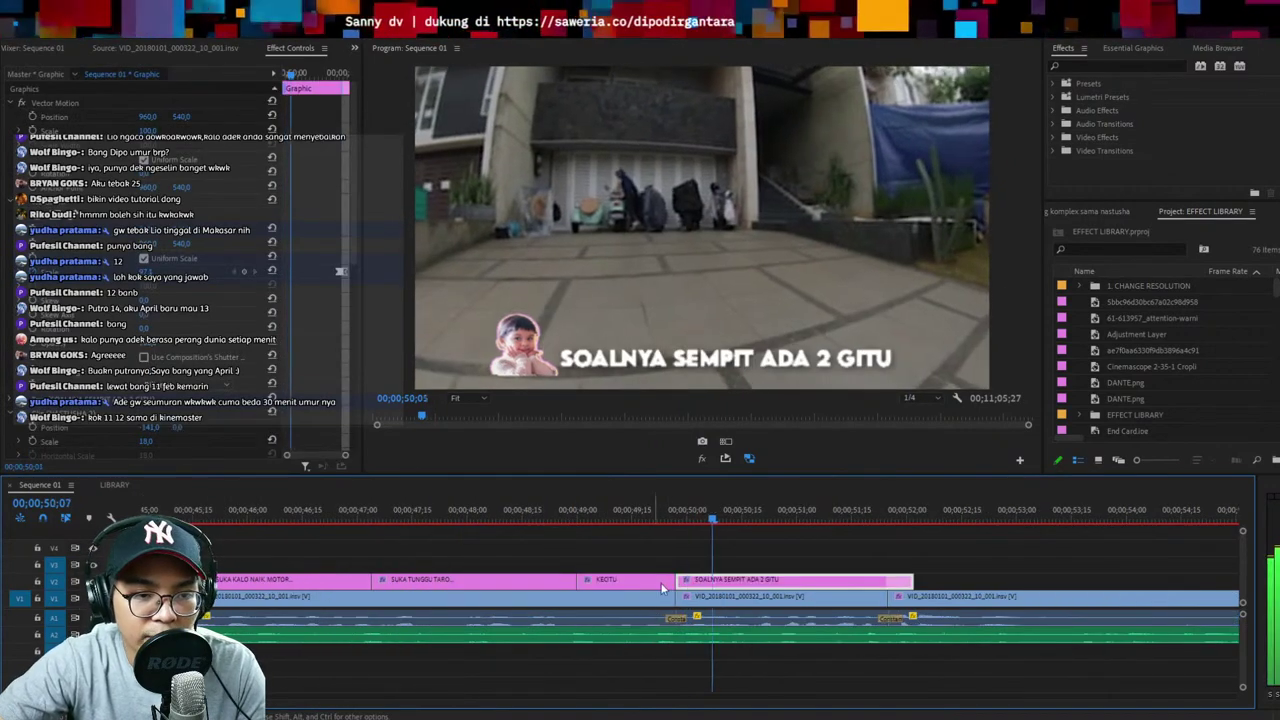
key(minus)
key(space)
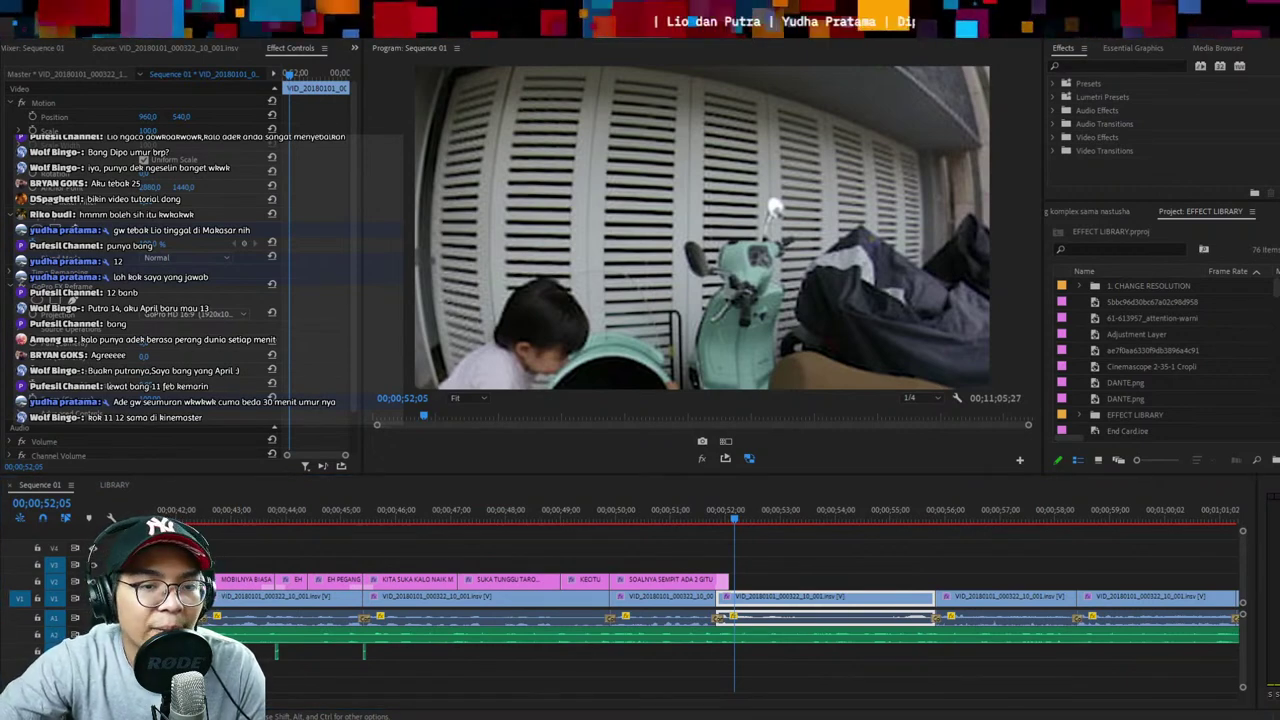
click(318, 355)
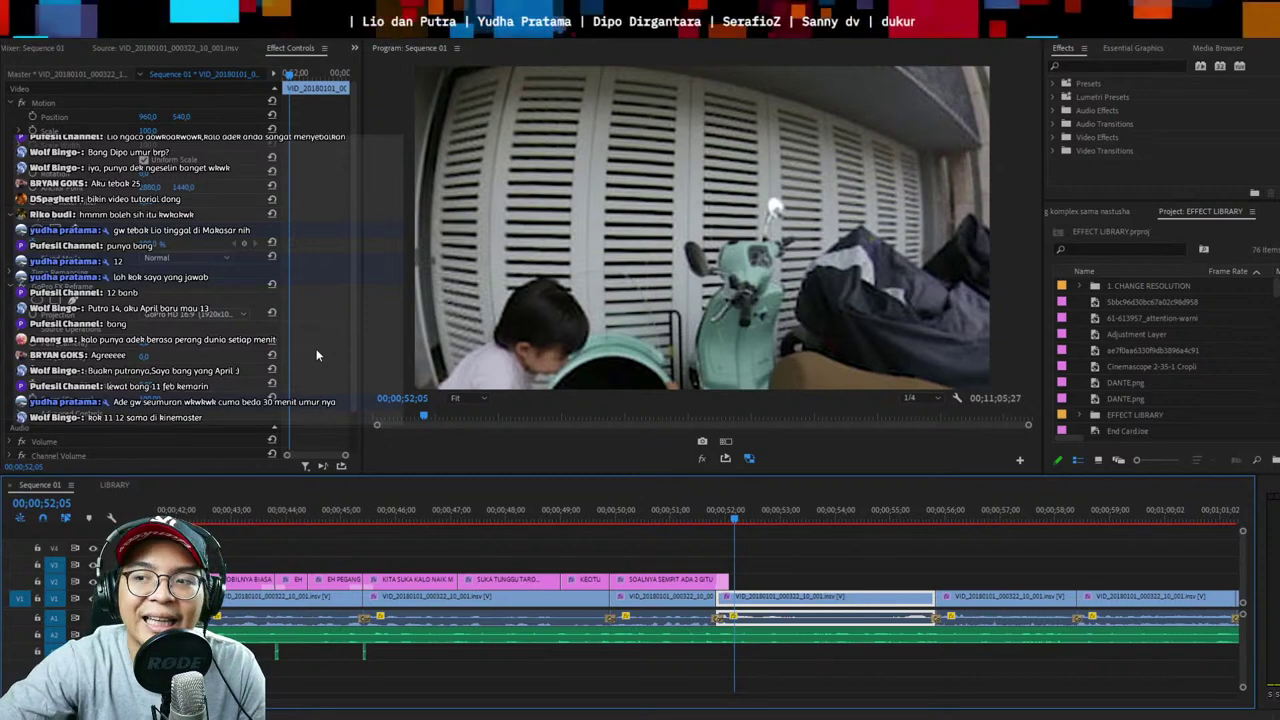
click(745, 558)
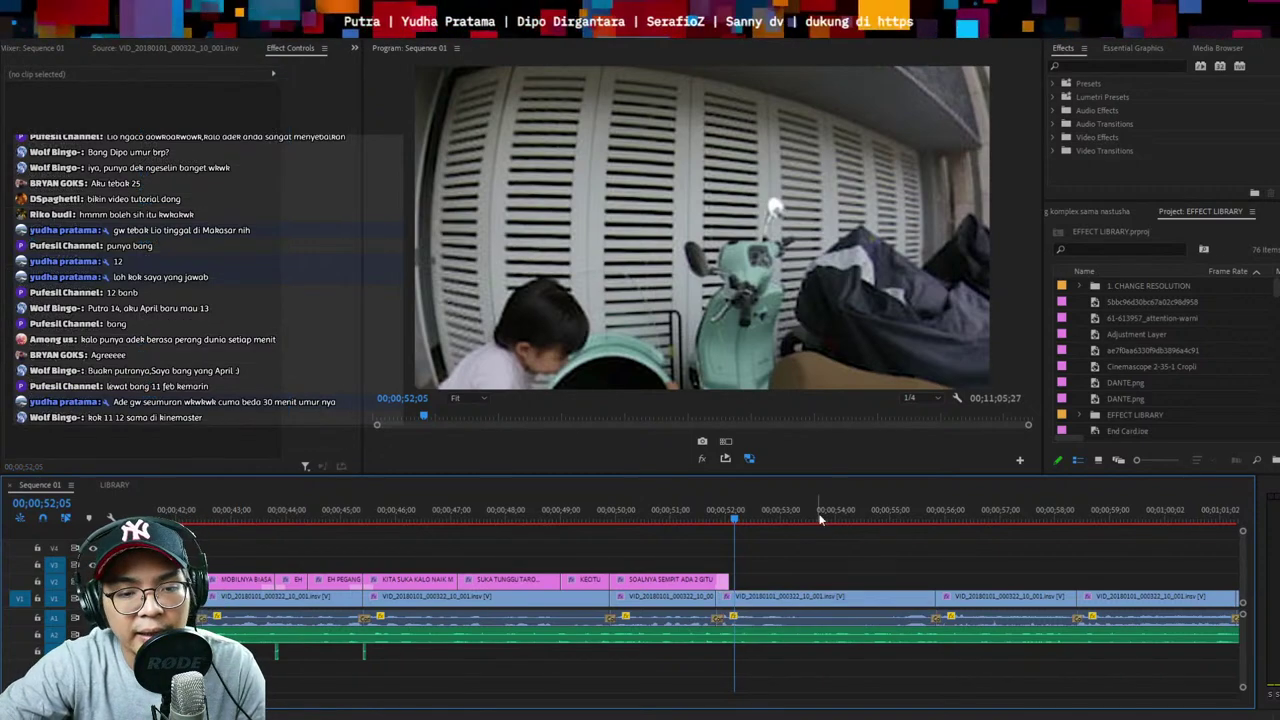
Try to split the garage close-up at 00;00;53;05 and 00;00;54;29 and ripple-delete the pieces after the first split
click(812, 517)
key(equal)
click(643, 512)
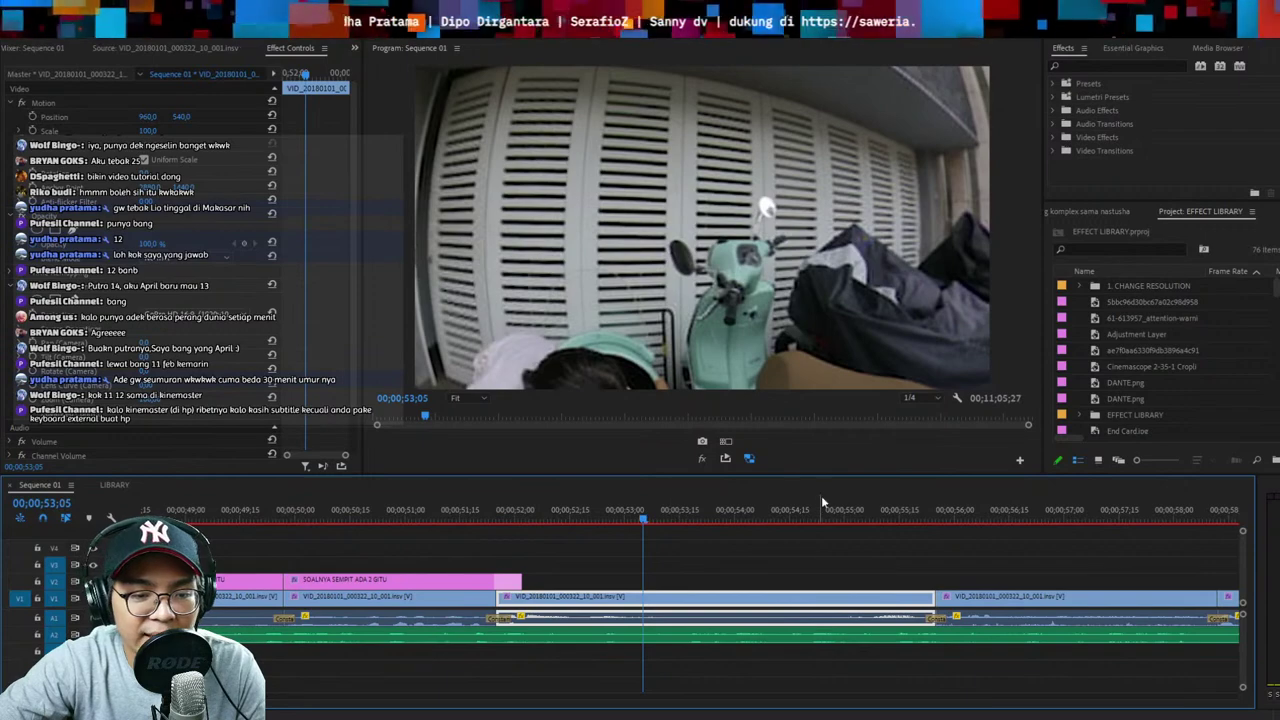
key(ctrl+k)
click(845, 510)
key(ctrl+k)
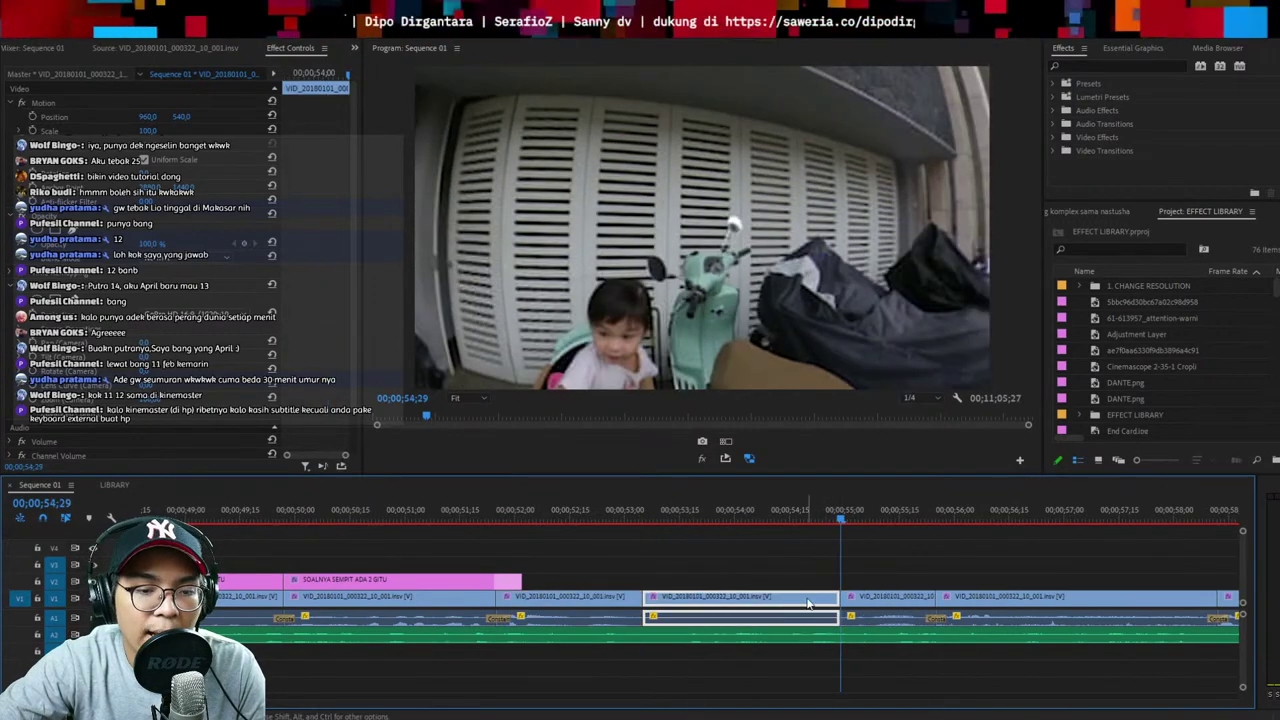
key(shift+Delete)
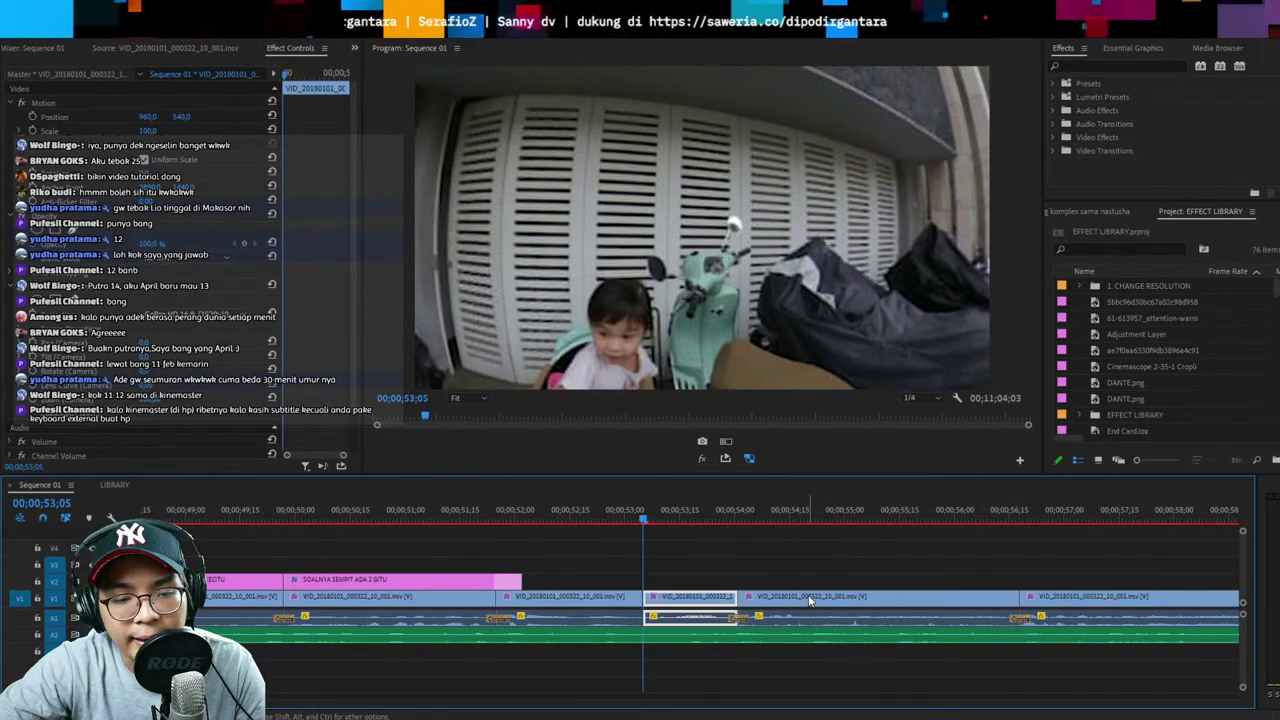
key(shift+Delete)
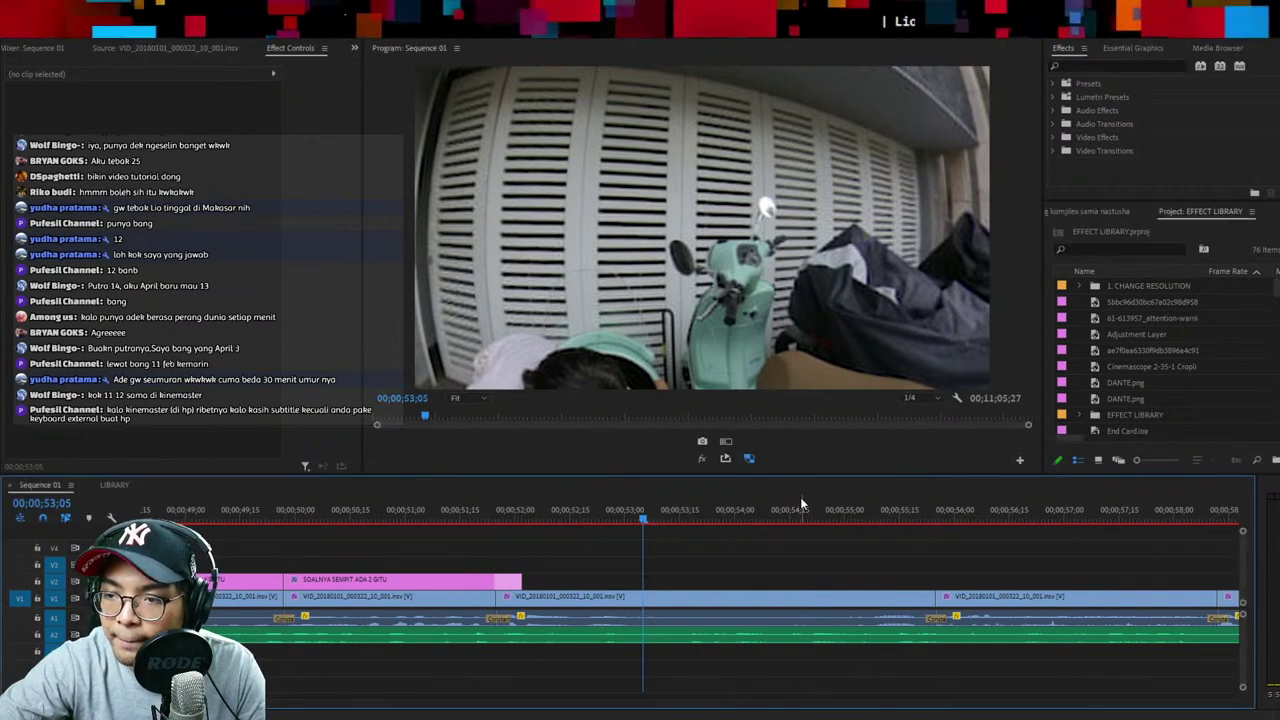
Extend the end of the SOALNYA SEMPIT ADA 2 GITU caption slightly and play back through the following scooter clips
drag(487, 521, 523, 582)
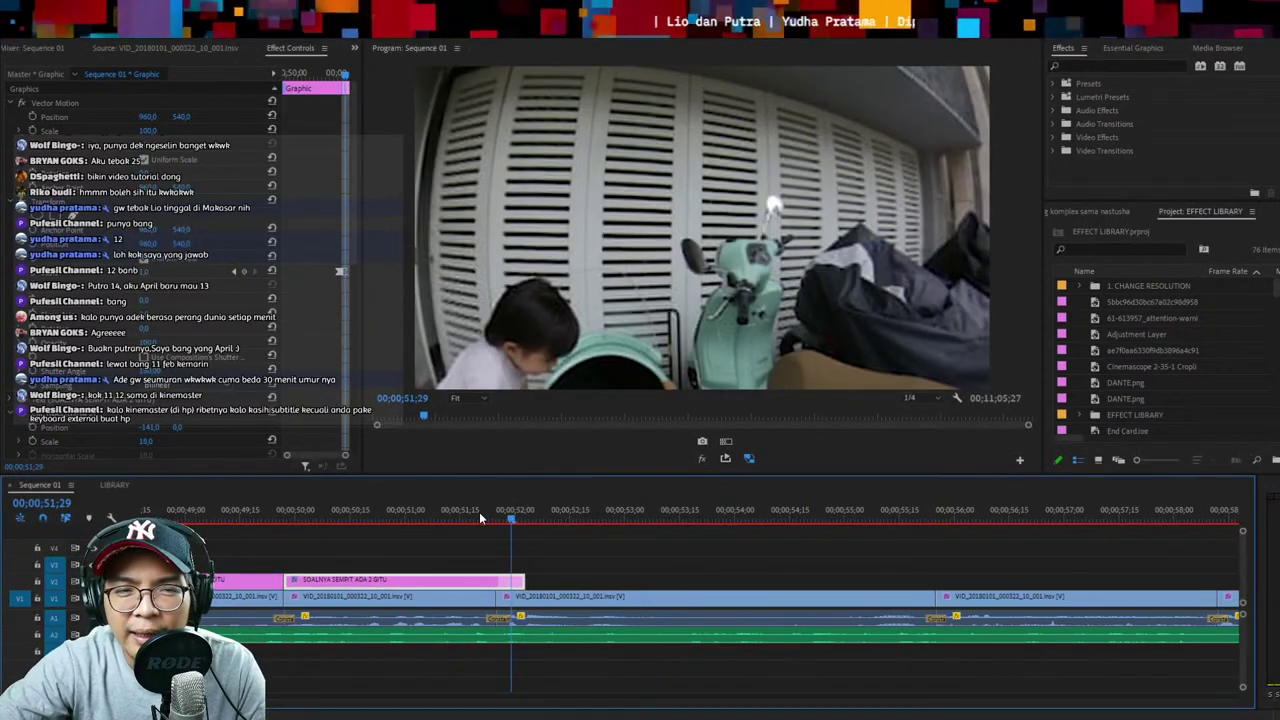
click(484, 513)
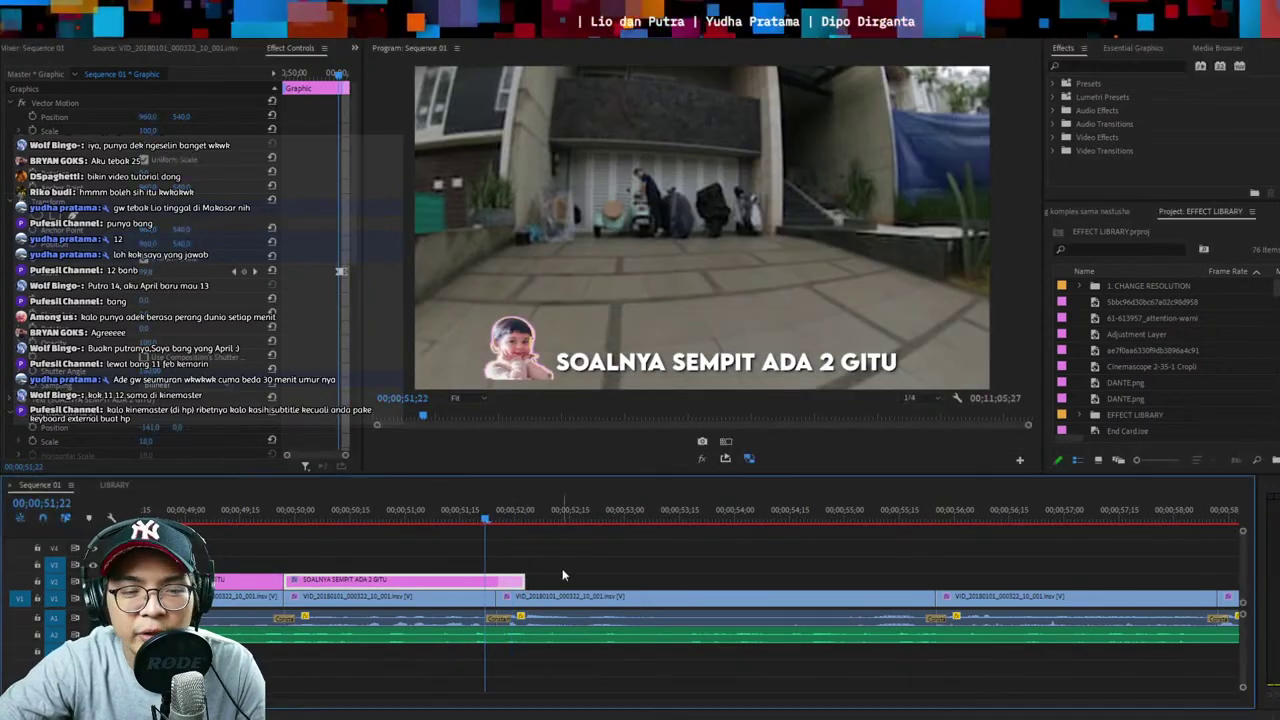
click(442, 519)
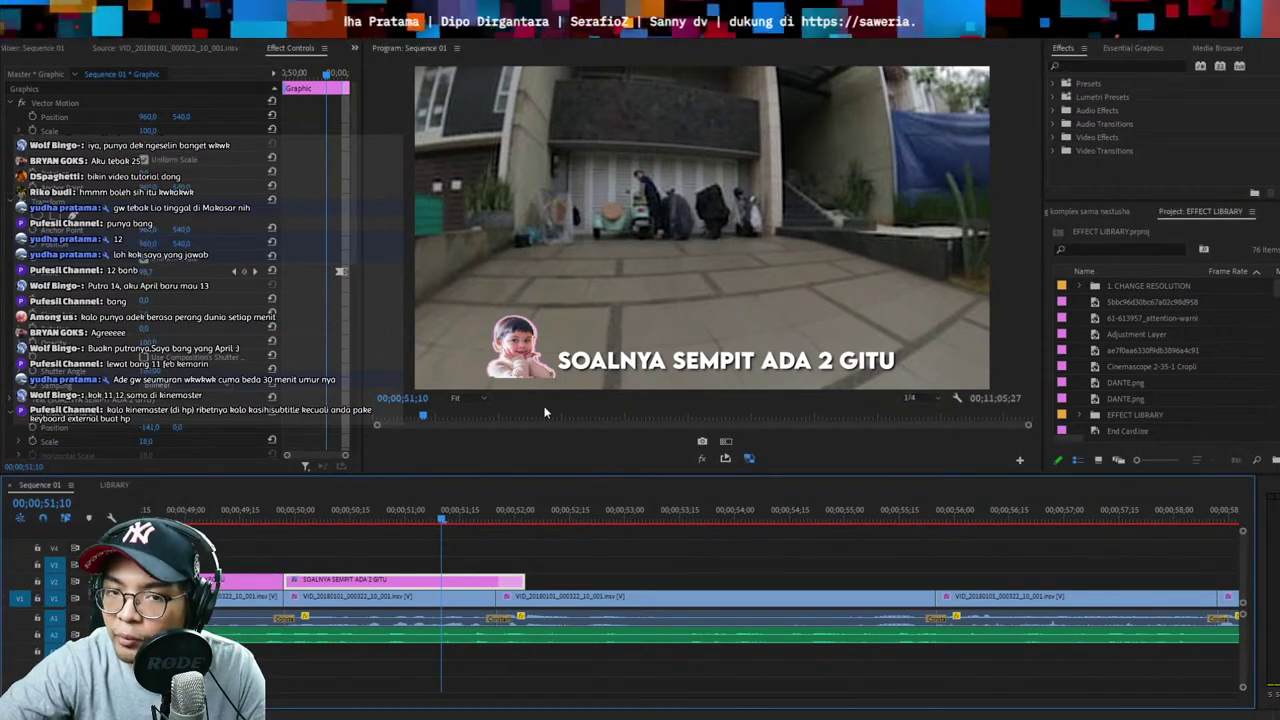
click(568, 540)
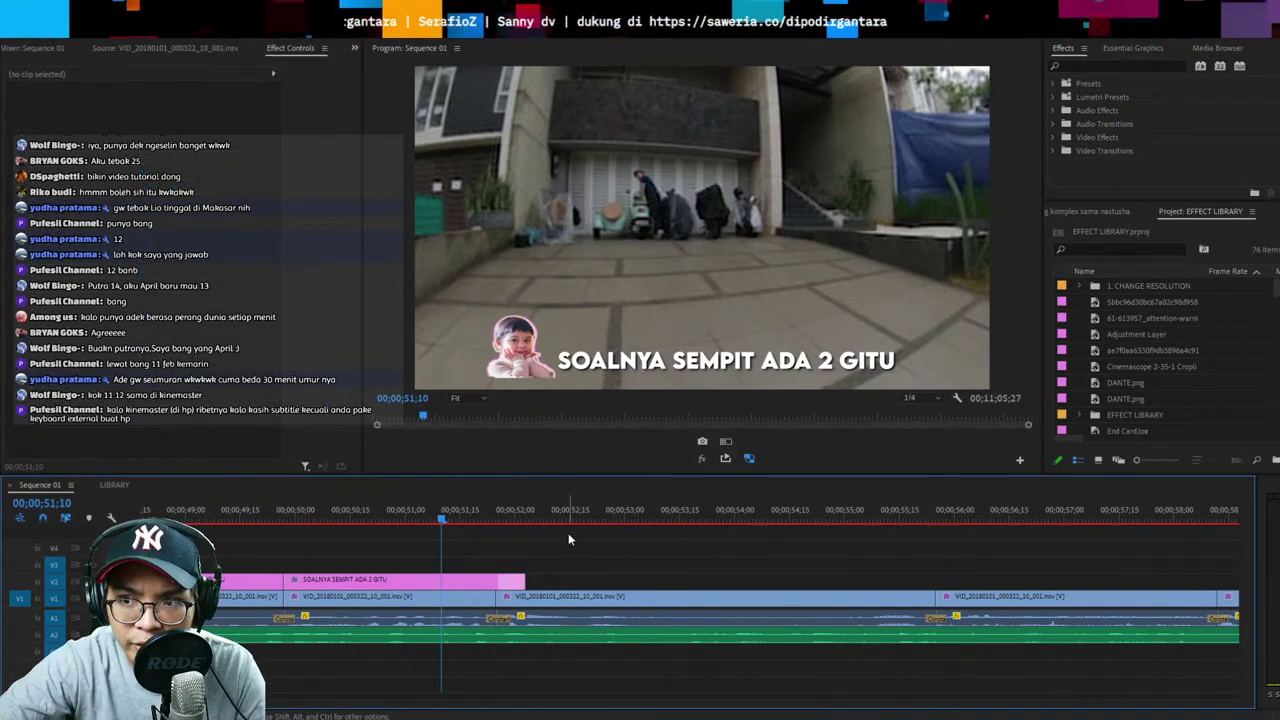
key(space)
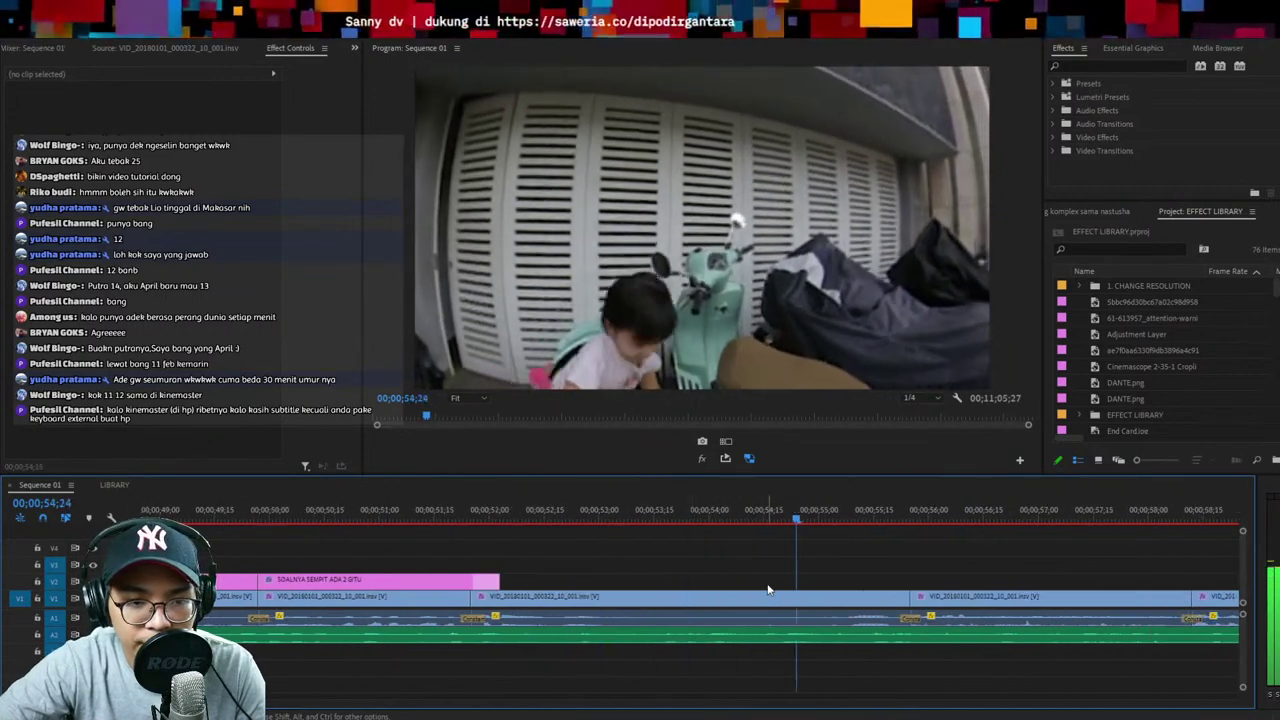
key(minus)
key(minus)
key(equal)
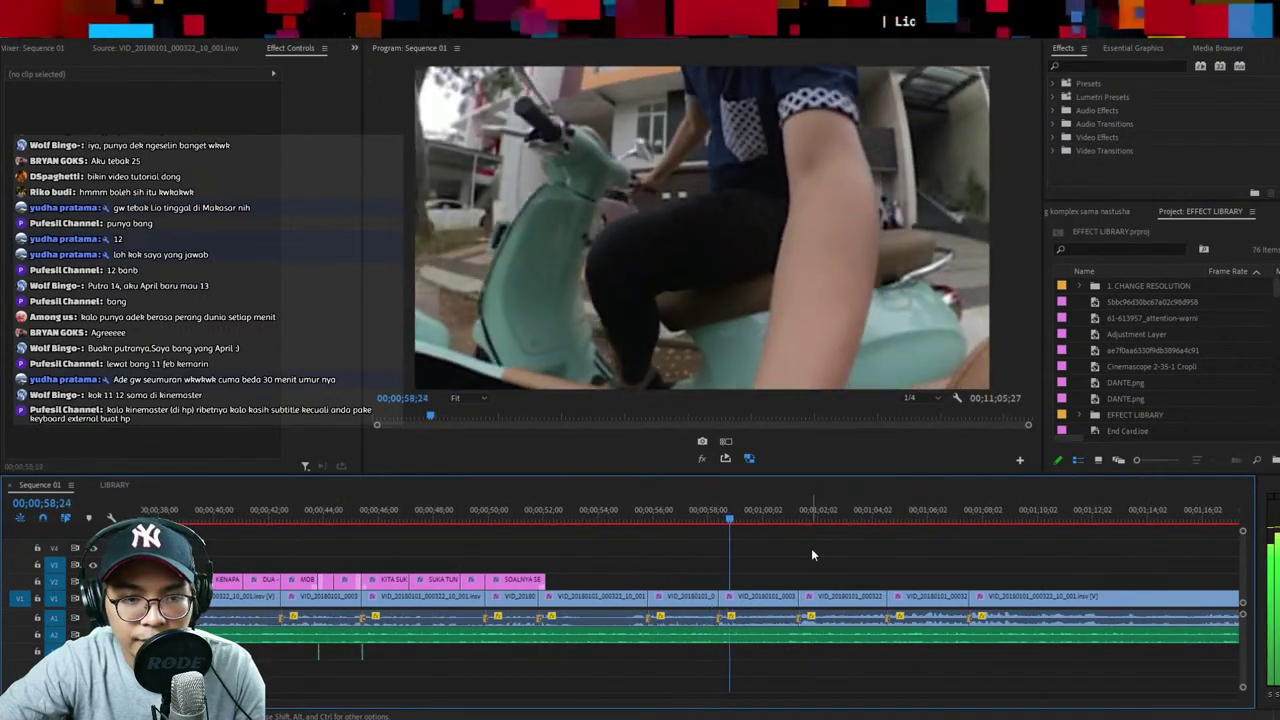
Split the green A2 audio at the cut at 00;00;55;25, delete everything after it and save the project
click(600, 517)
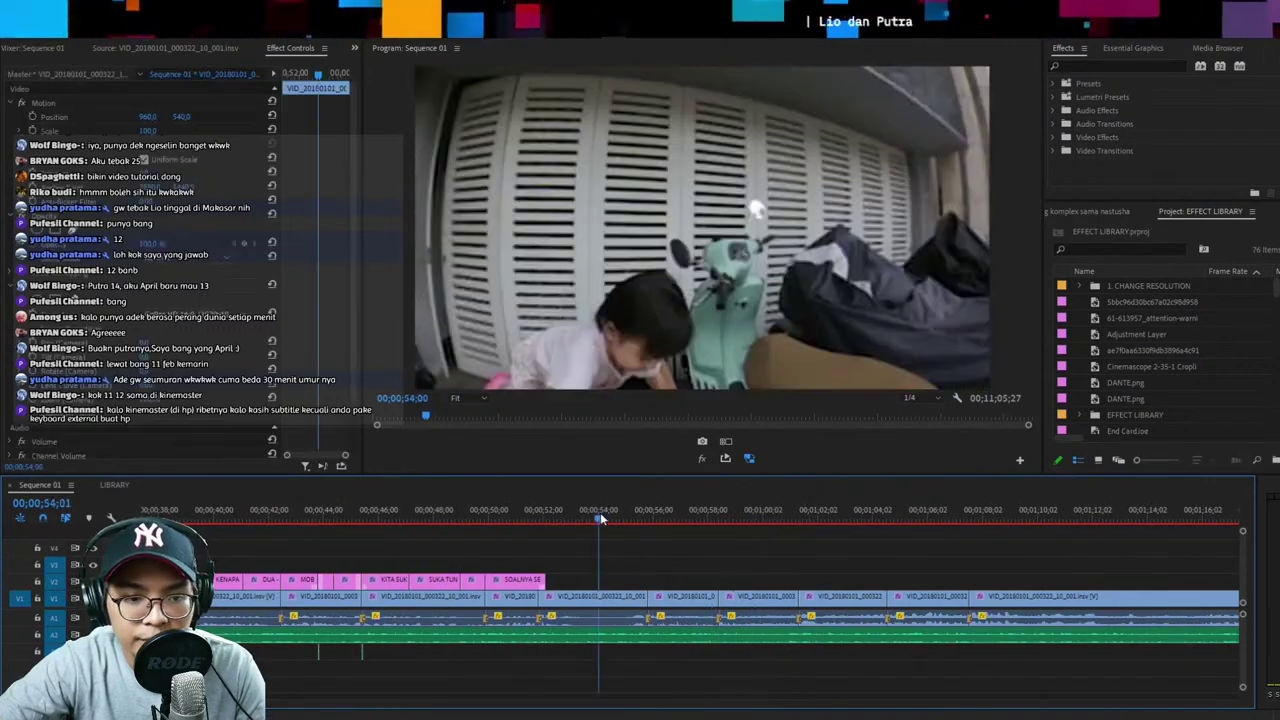
key(space)
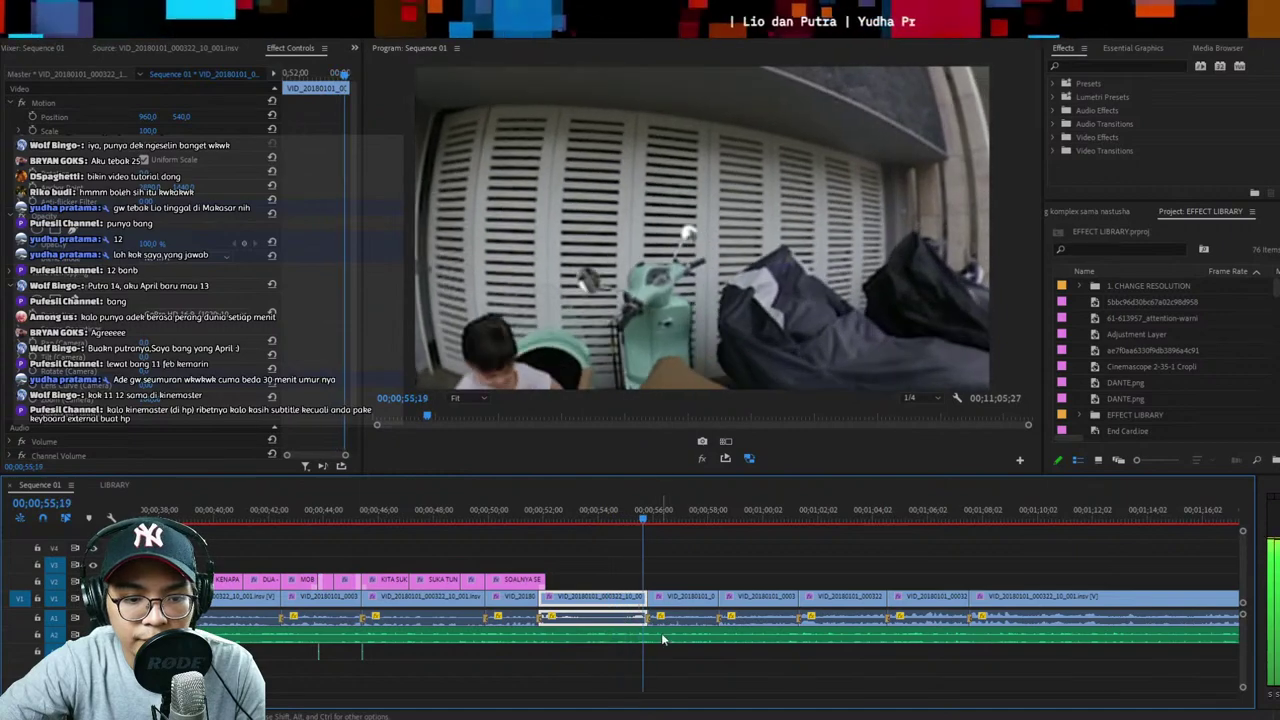
key(Down)
click(672, 638)
key(ctrl+k)
key(Delete)
key(ctrl+s)
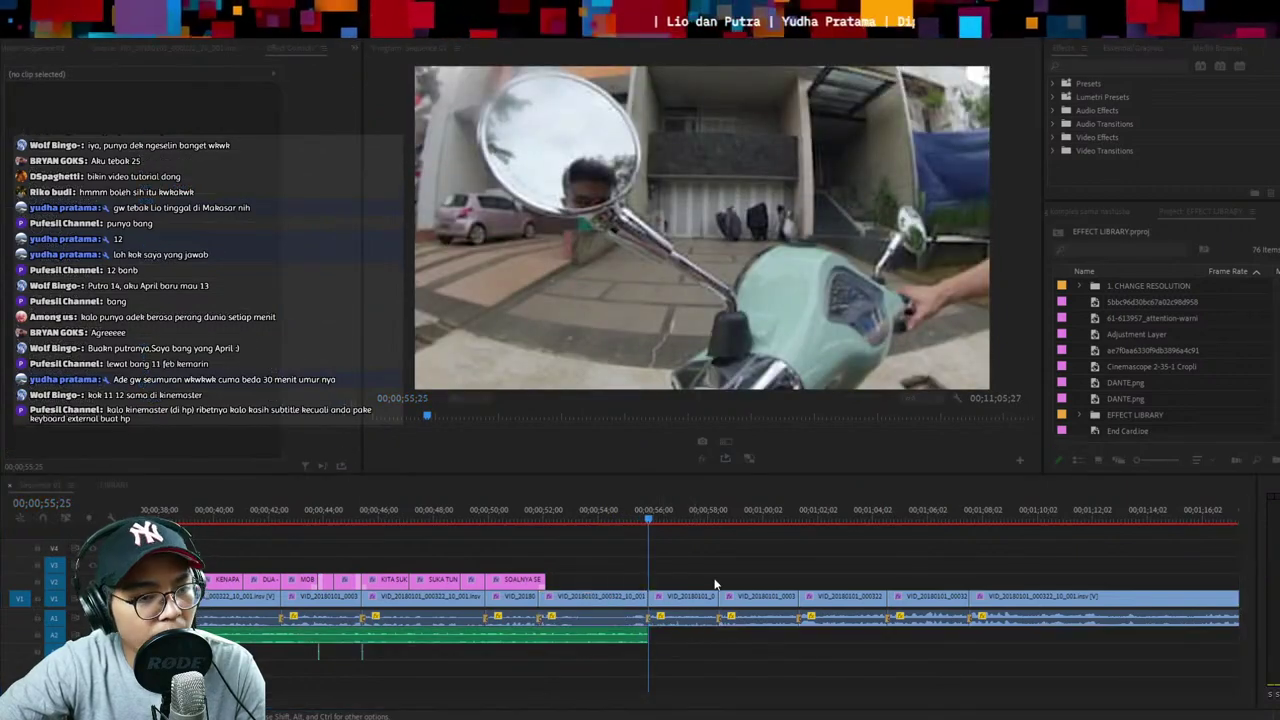
Reframe the clip at 00;00;55;25 to an overhead sidecar view with tilt -60, and centre the girl in the next clip
click(708, 618)
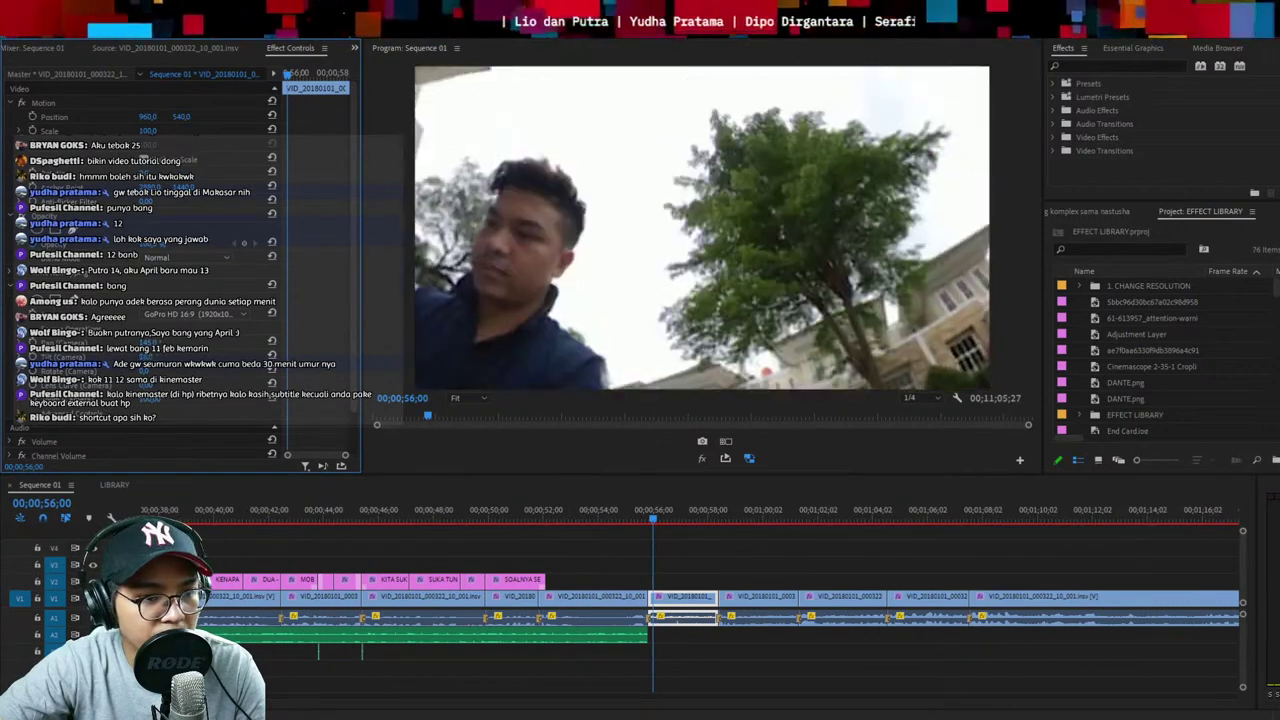
key(space)
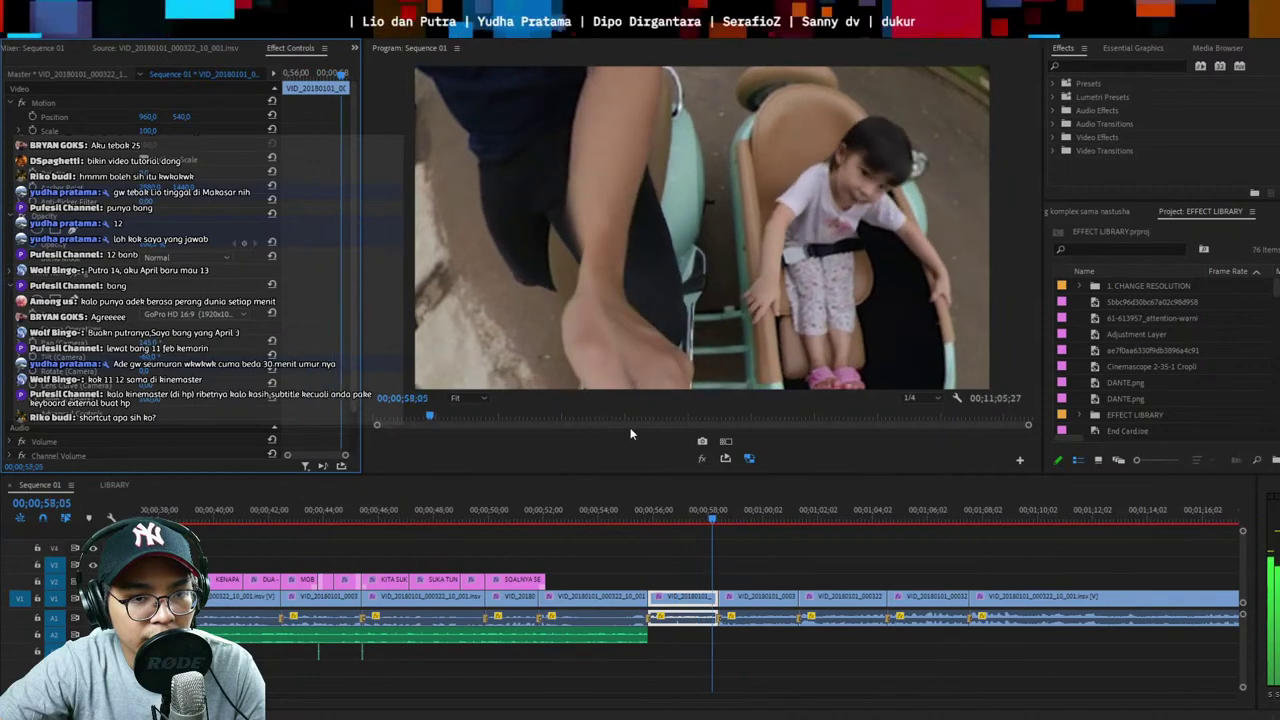
click(760, 606)
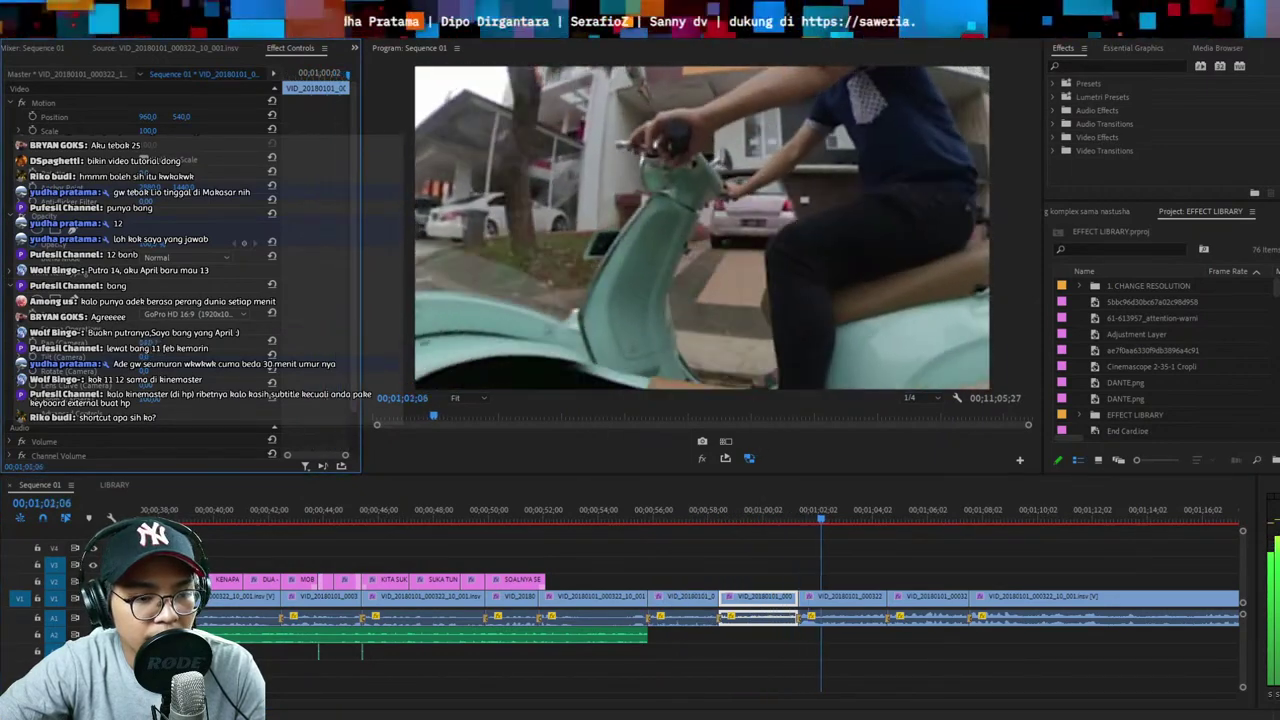
key(space)
click(747, 512)
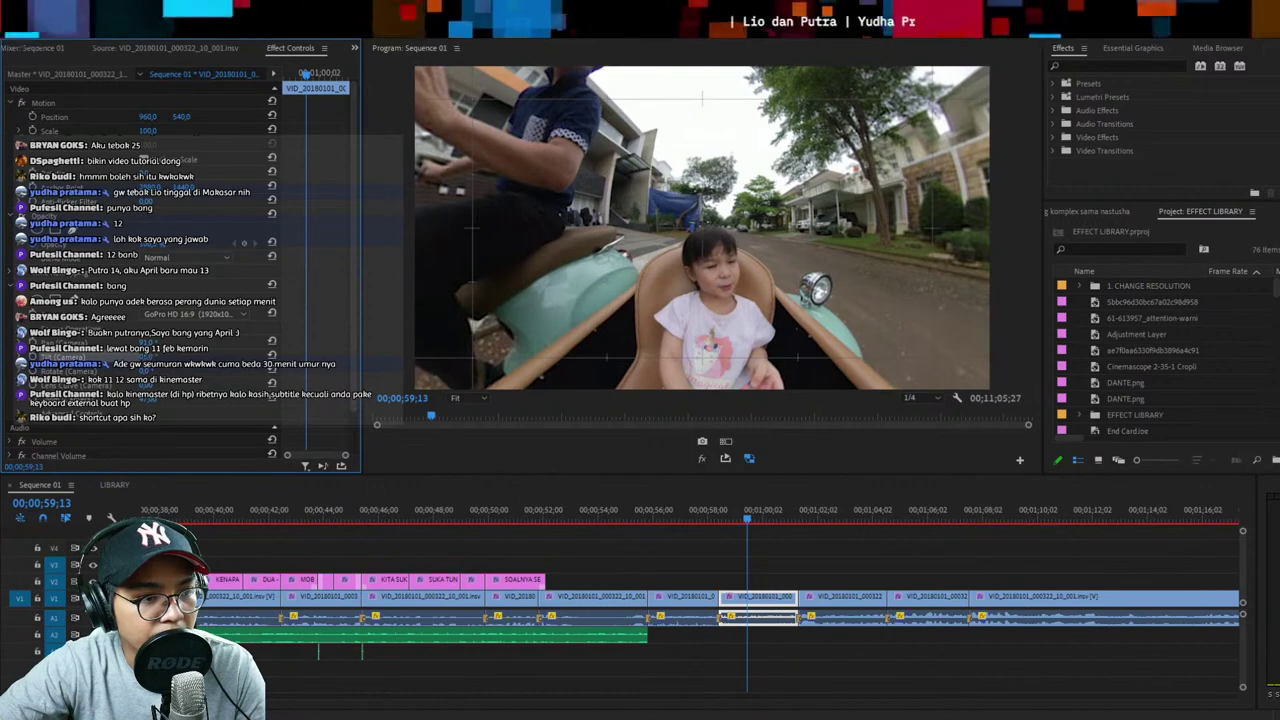
Return to the overhead sidecar clip and switch to the Assembly workspace with the Selection tool active
click(648, 509)
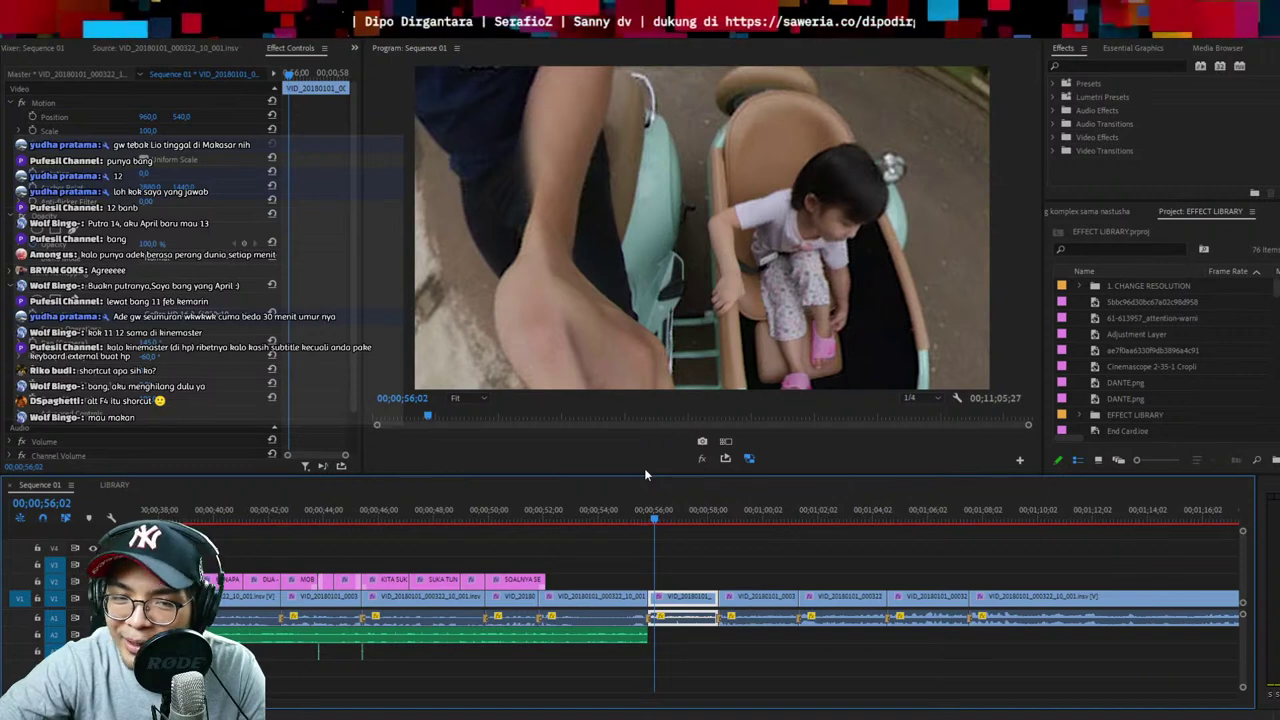
click(760, 557)
key(Up)
key(d)
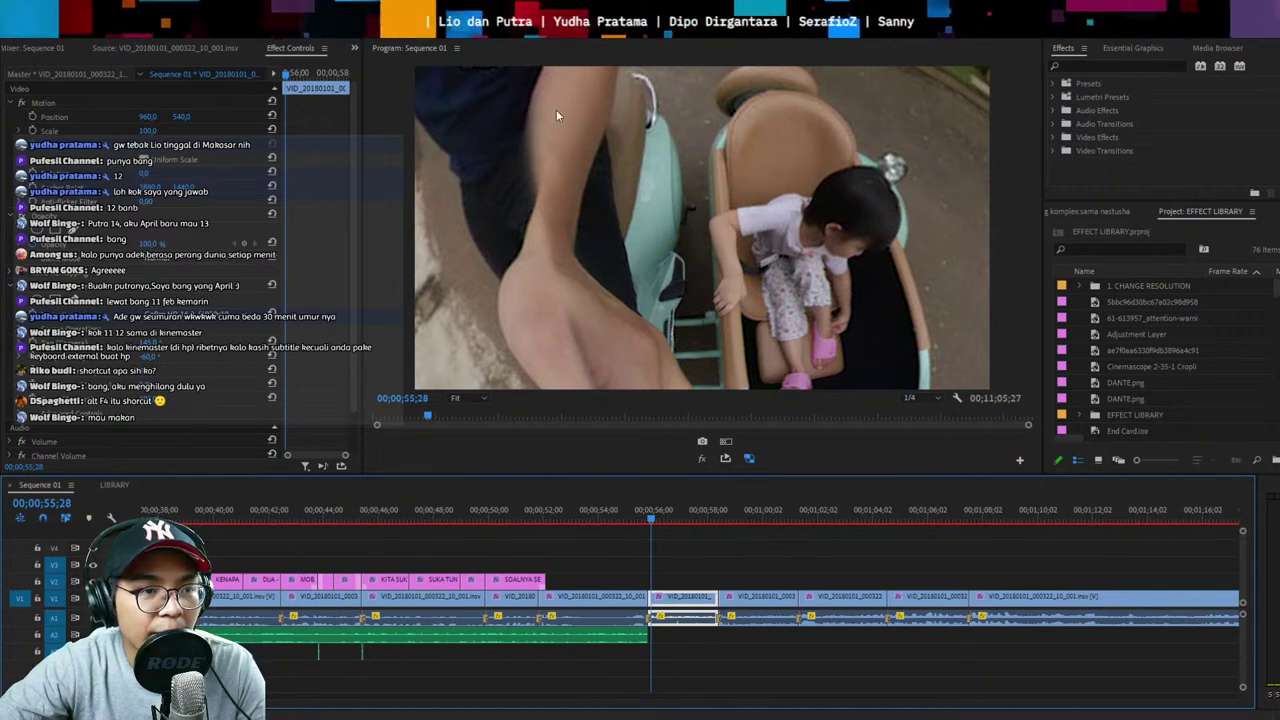
key(alt+shift+2)
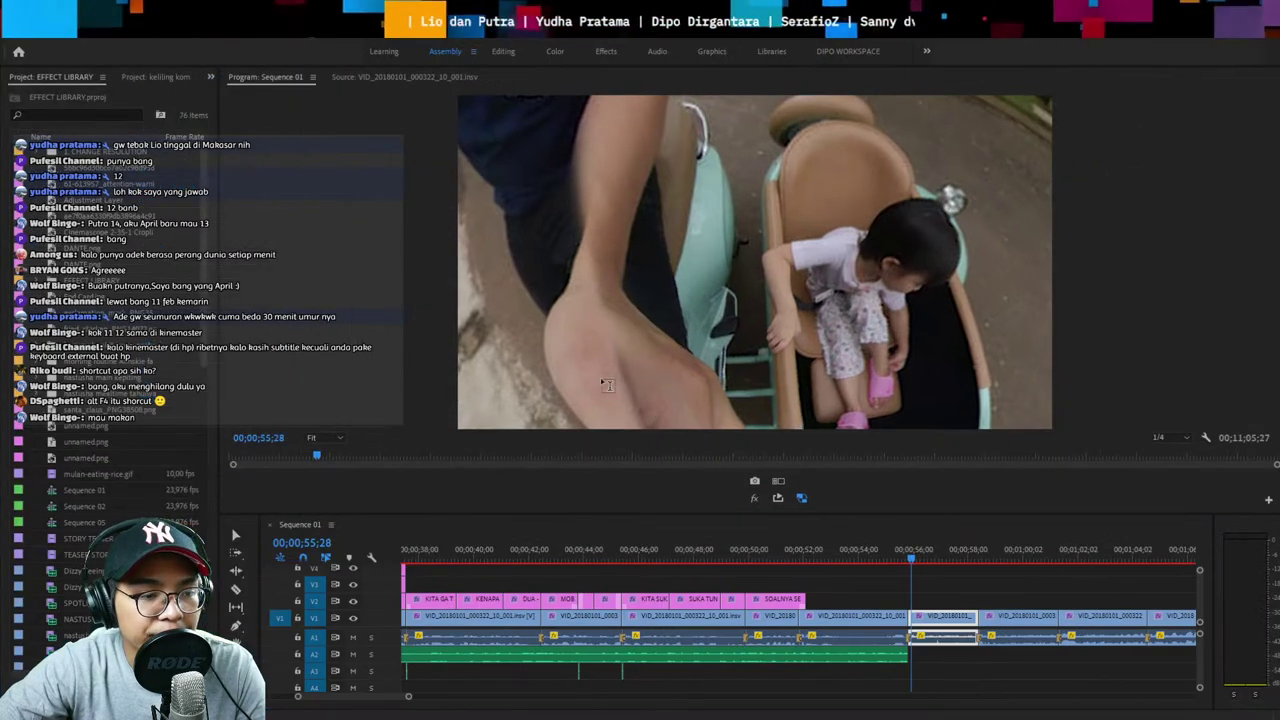
click(237, 590)
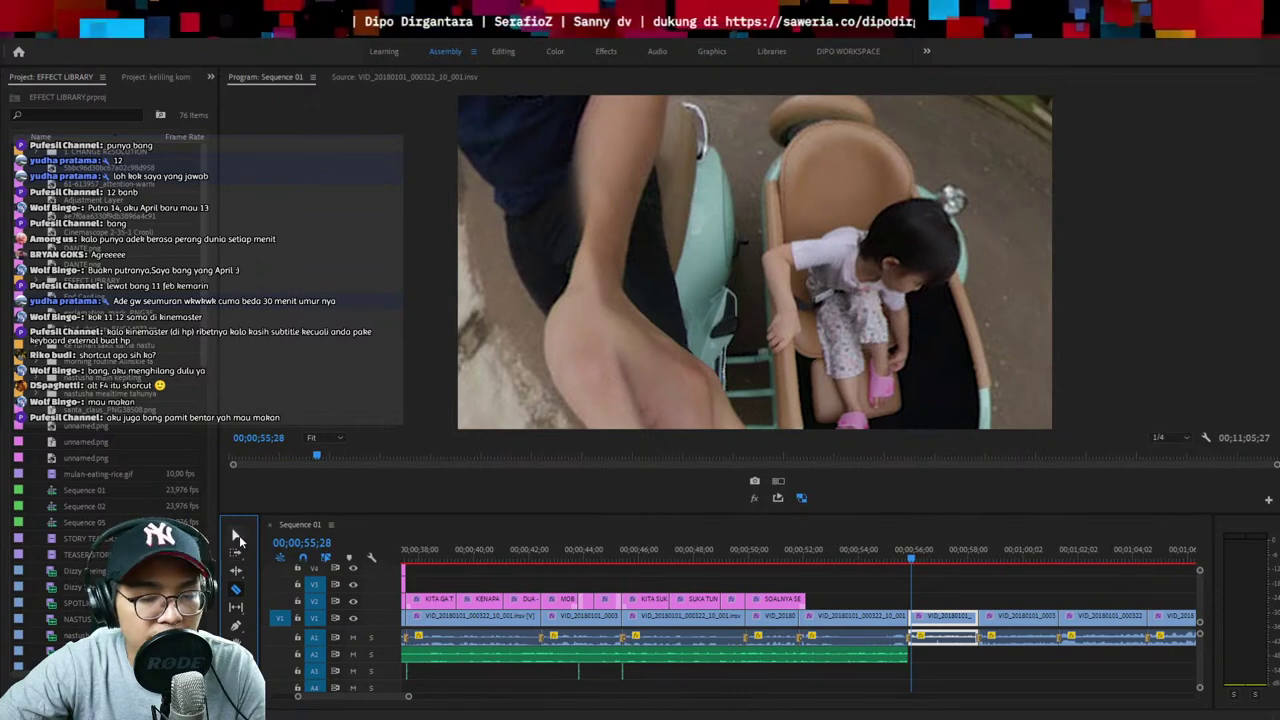
click(237, 540)
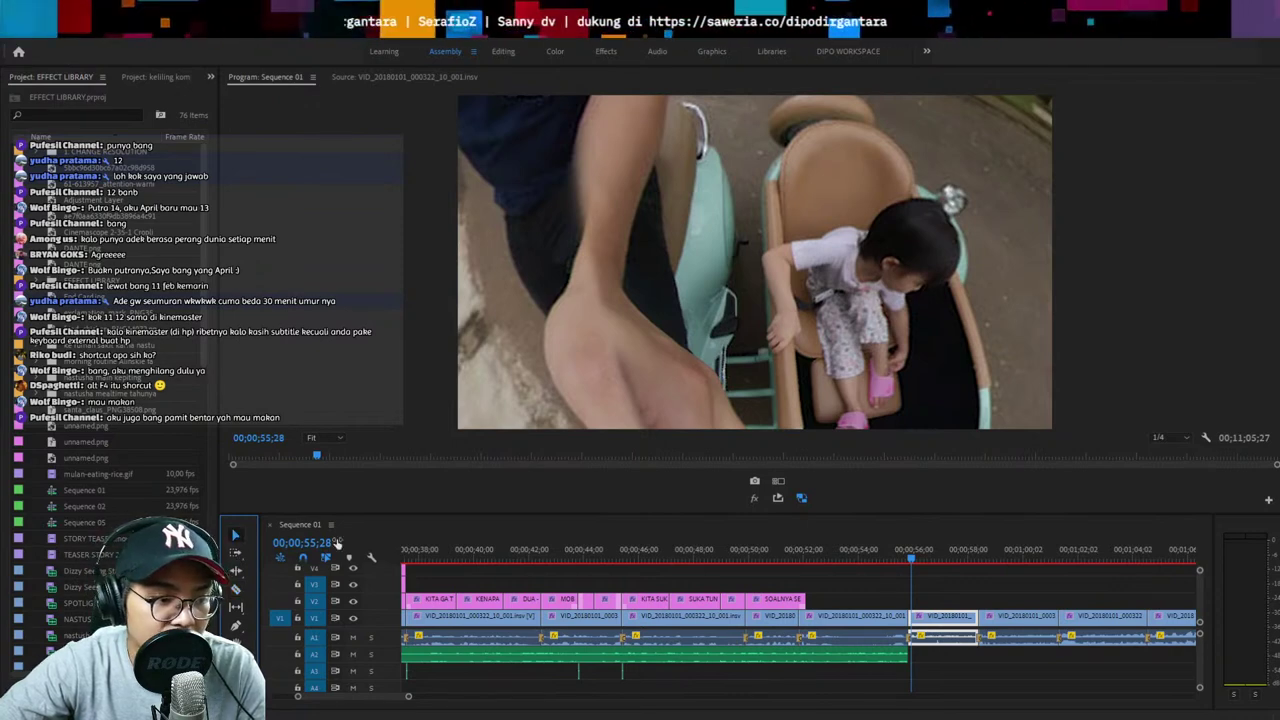
Try splitting the overhead sidecar clip at 00;00;56;20, undo the split and return to the clip's start
click(983, 620)
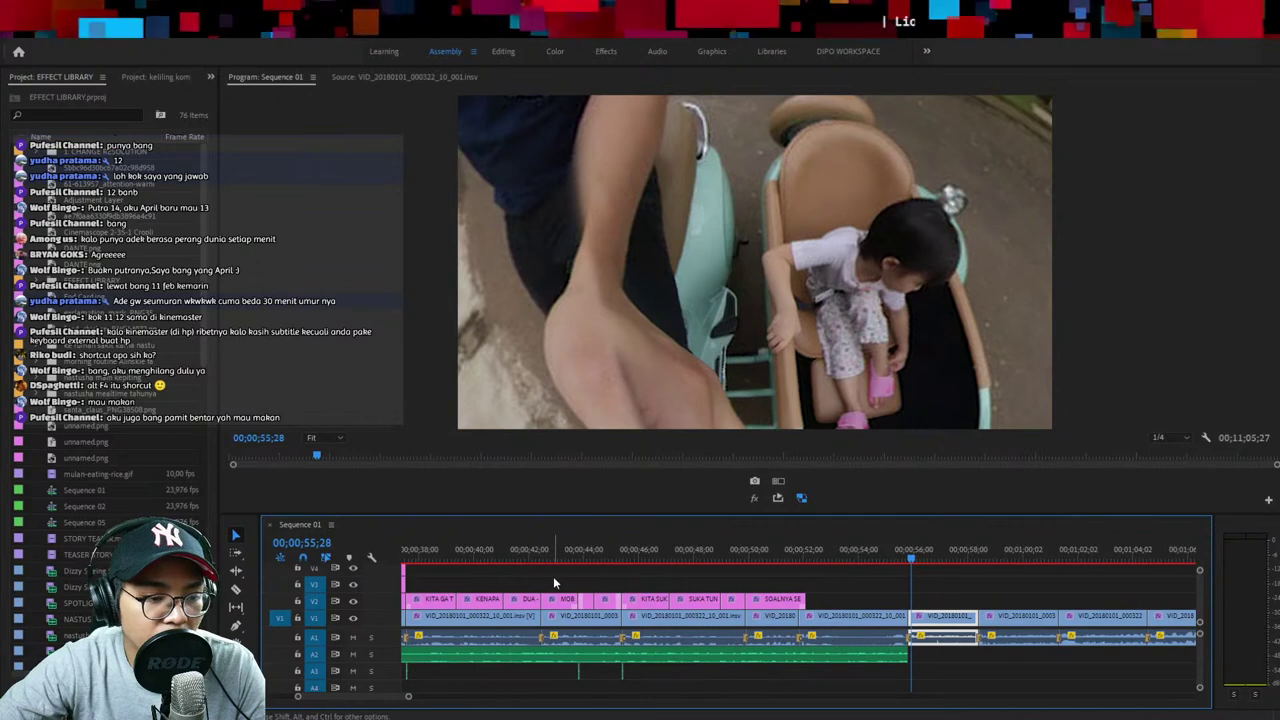
click(924, 557)
click(974, 600)
key(=)
key(=)
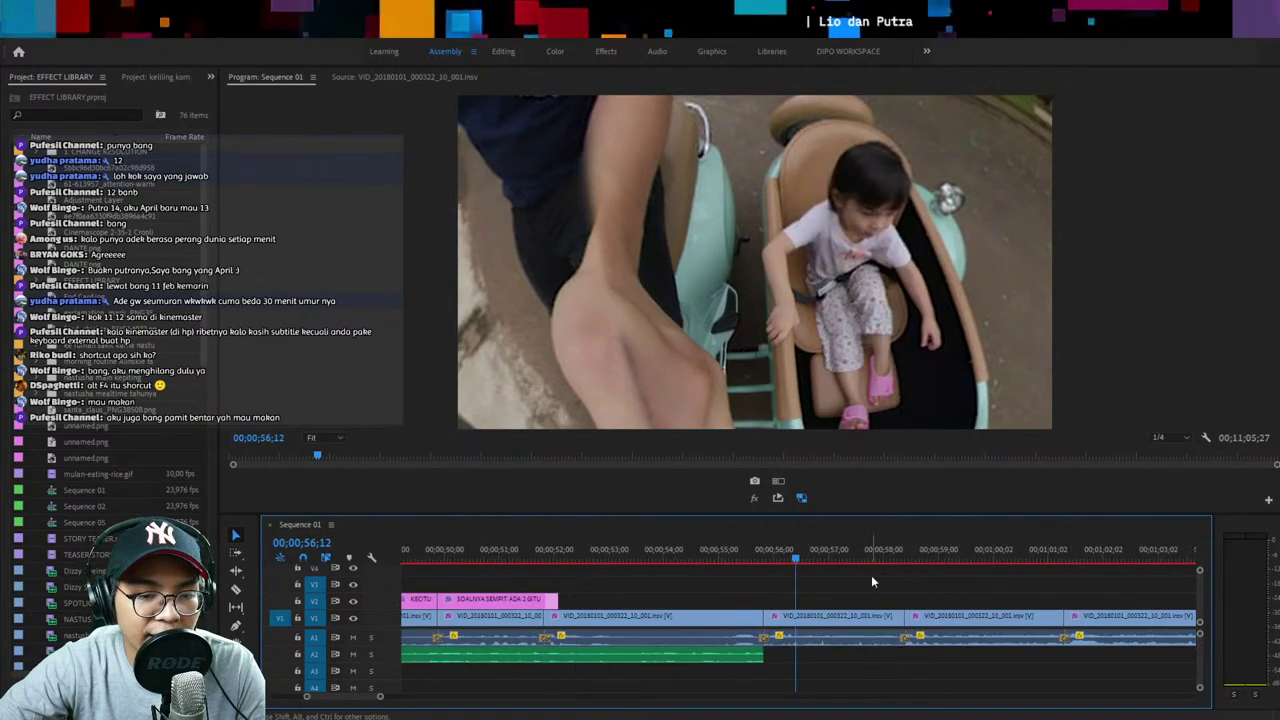
drag(792, 563, 824, 563)
click(870, 637)
key(ctrl+k)
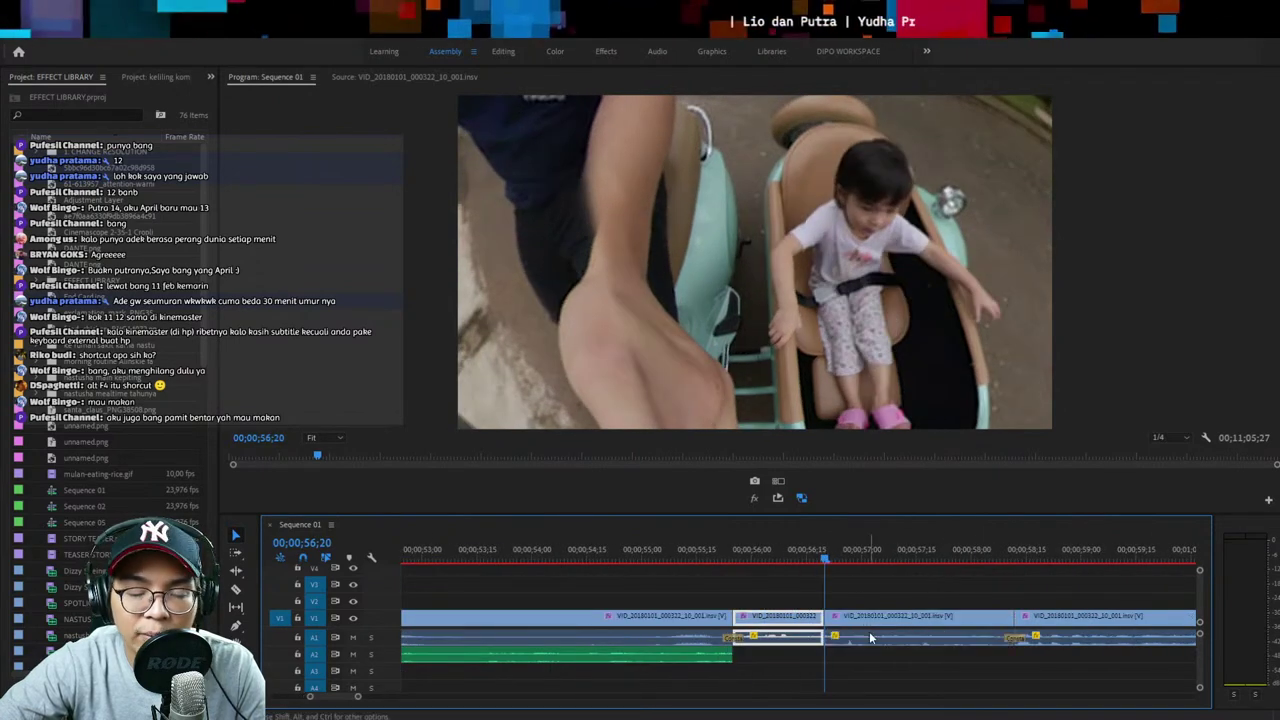
key(ctrl+z)
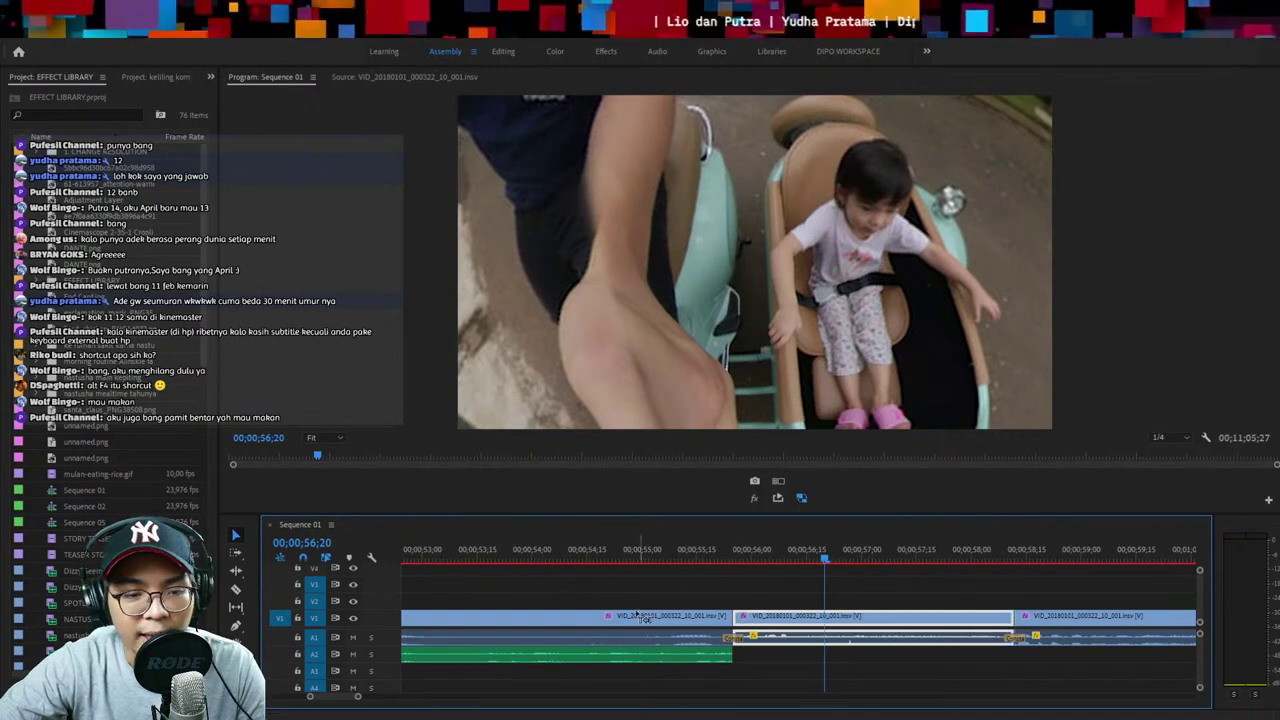
click(825, 583)
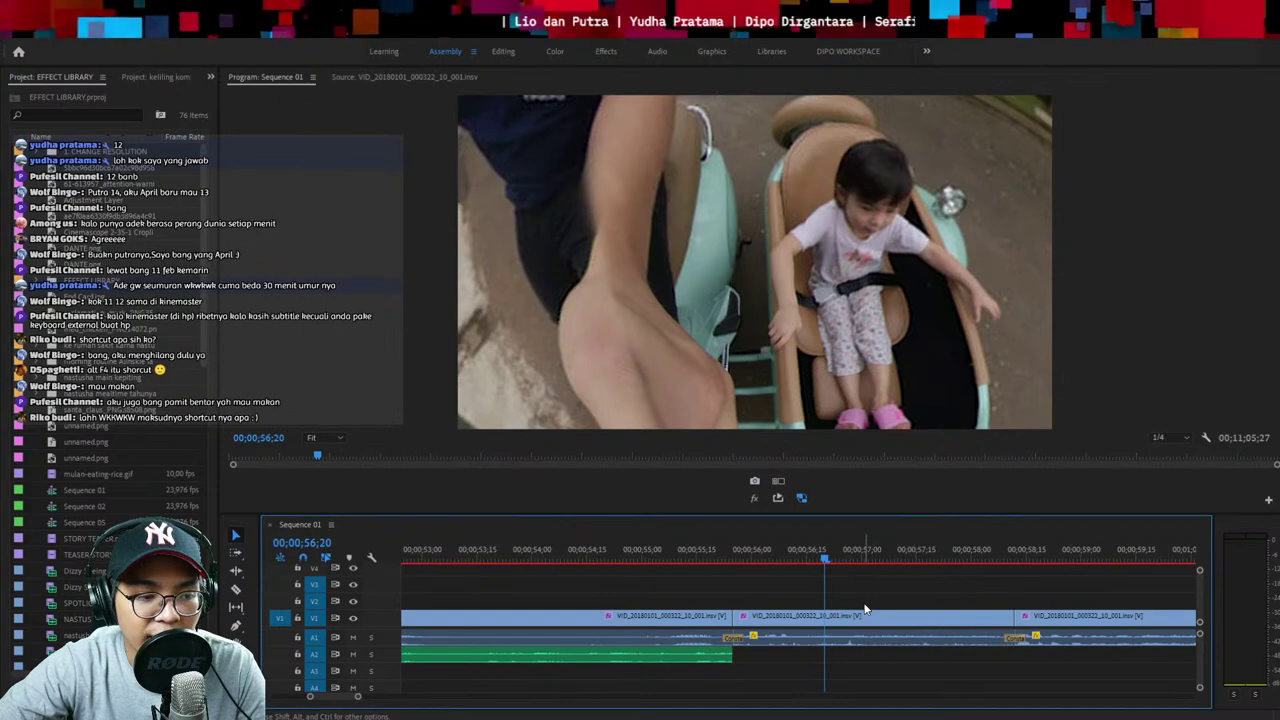
key(Up)
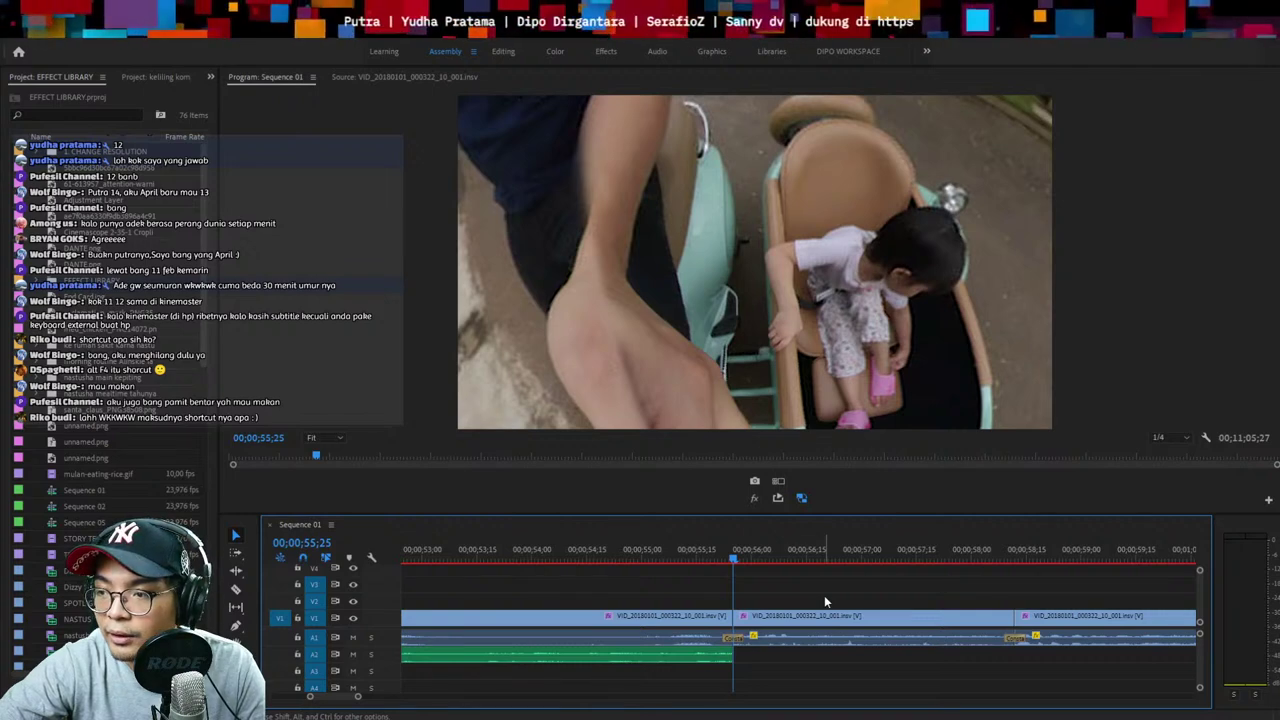
key(minus)
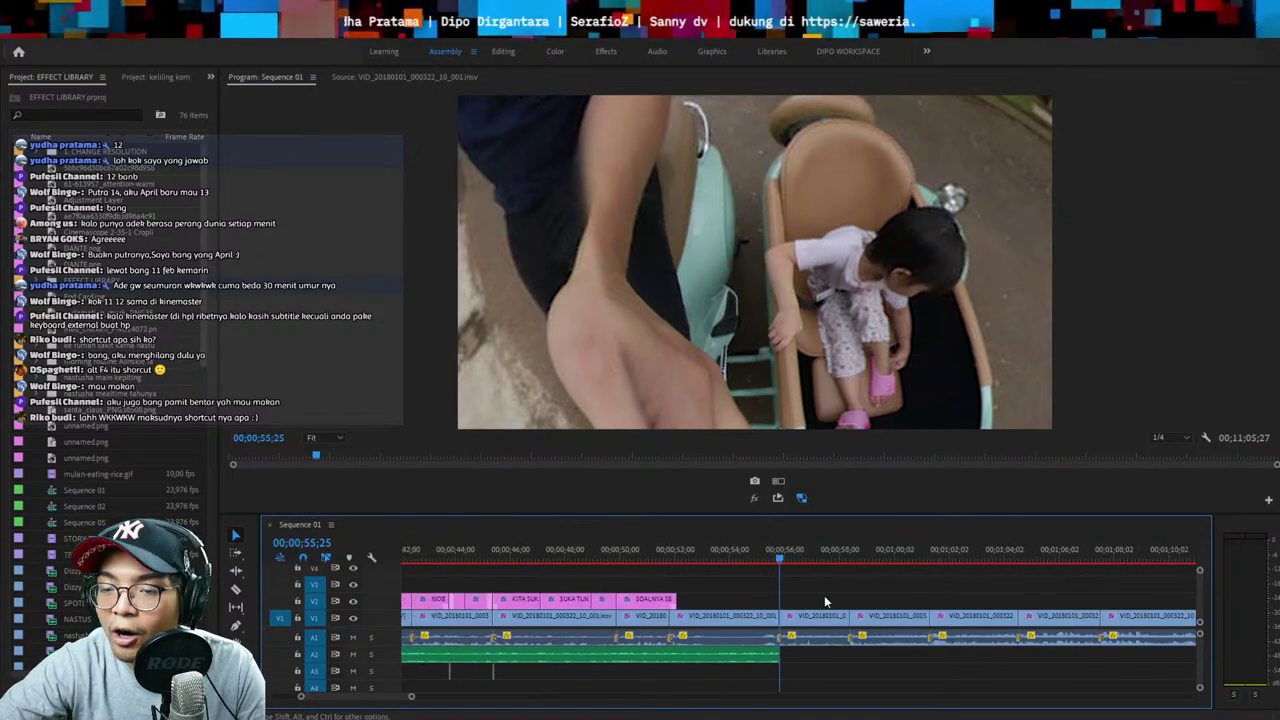
Move to 00;00;56;07 in the overhead sidecar clip and save the project
click(812, 556)
key(equal)
key(equal)
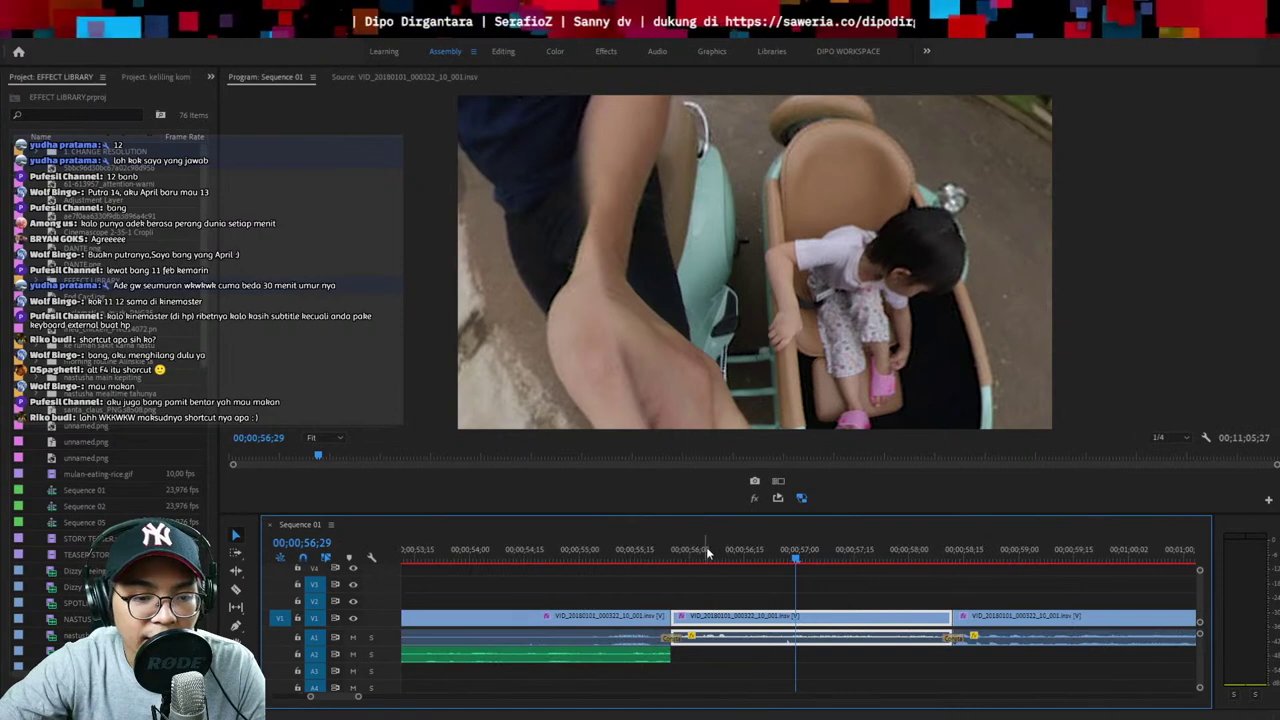
click(715, 556)
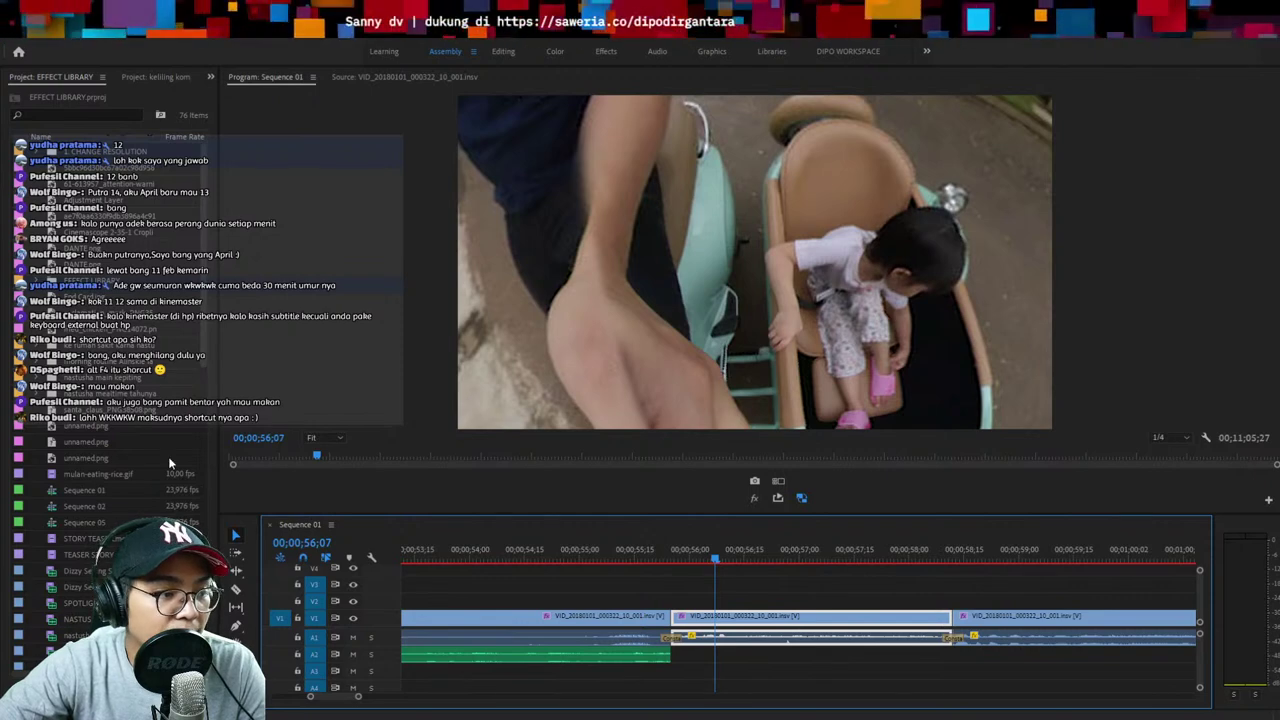
click(210, 443)
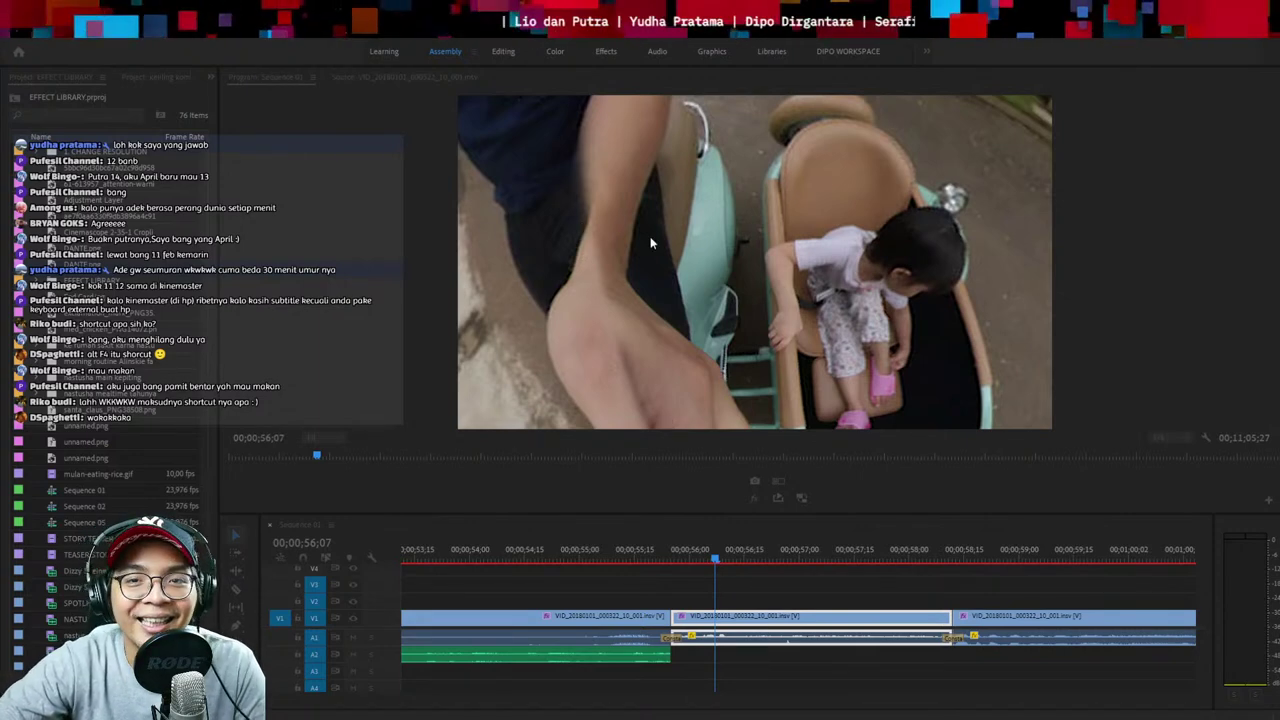
click(1120, 621)
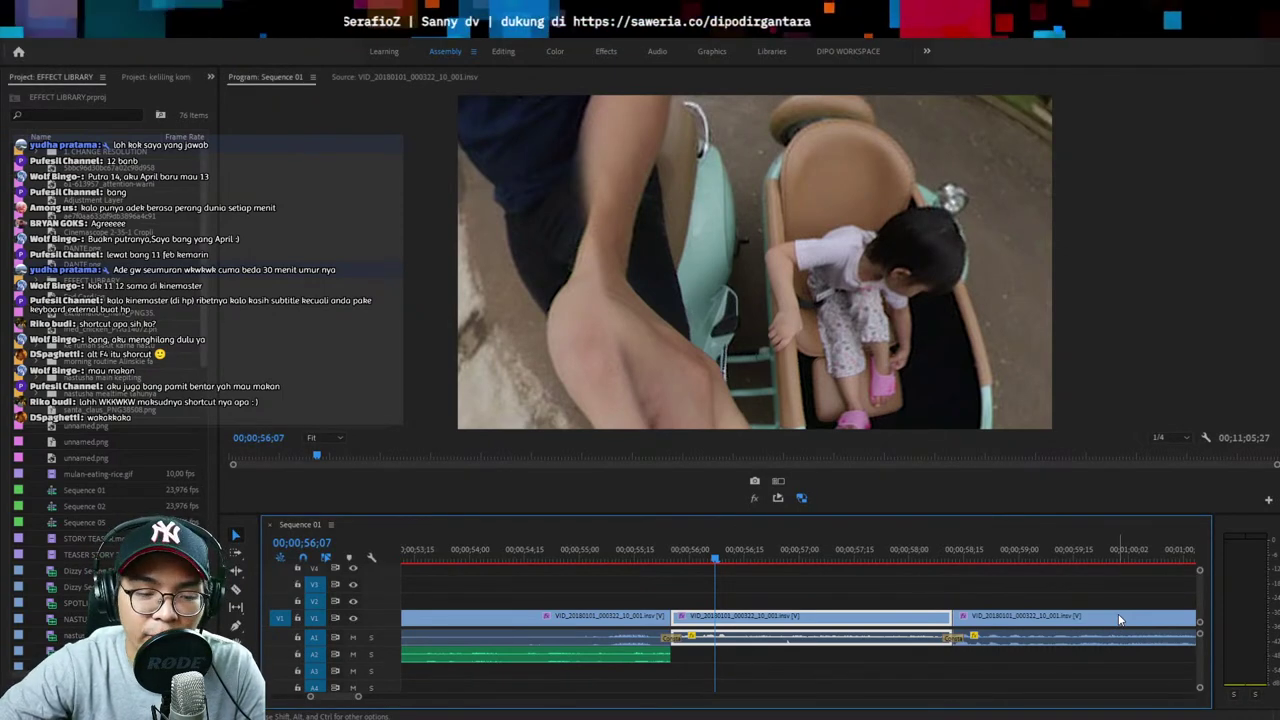
click(959, 590)
key(minus)
key(minus)
key(ctrl+s)
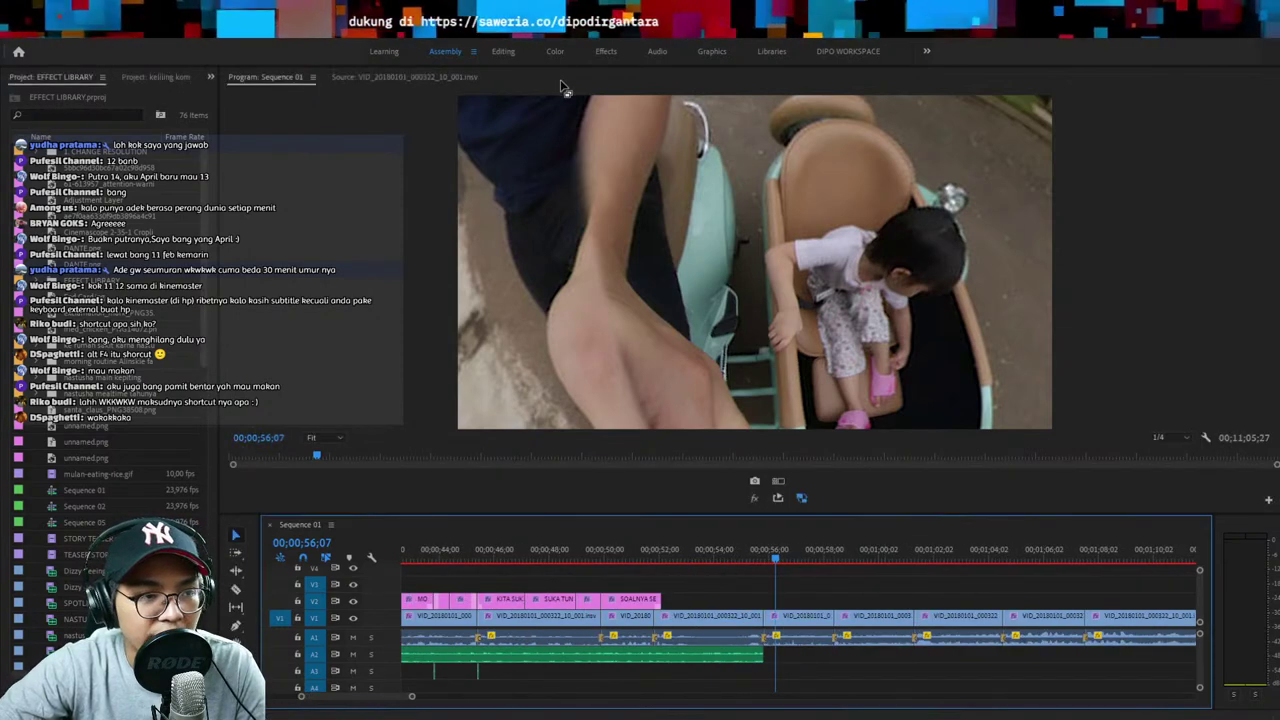
Try splitting the overhead sidecar clip at 00;00;56;03 and deleting its opening piece, and undo both edits
key(equal)
key(equal)
key(equal)
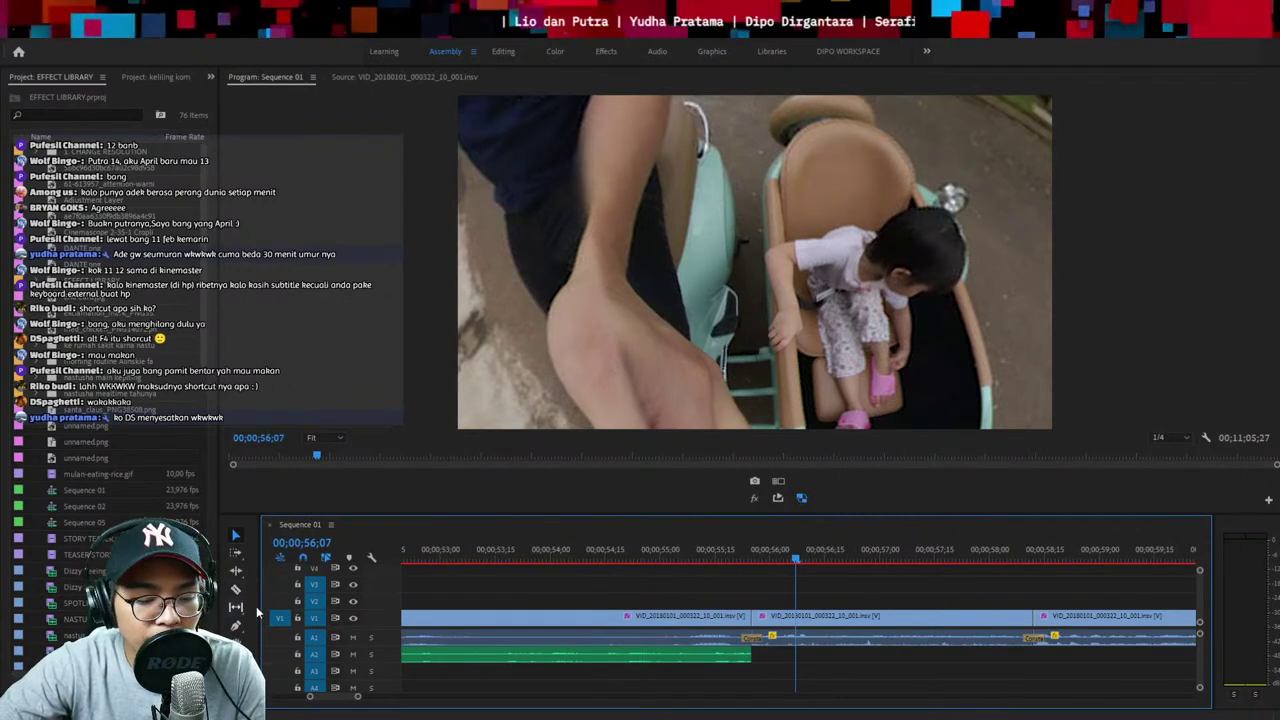
click(236, 570)
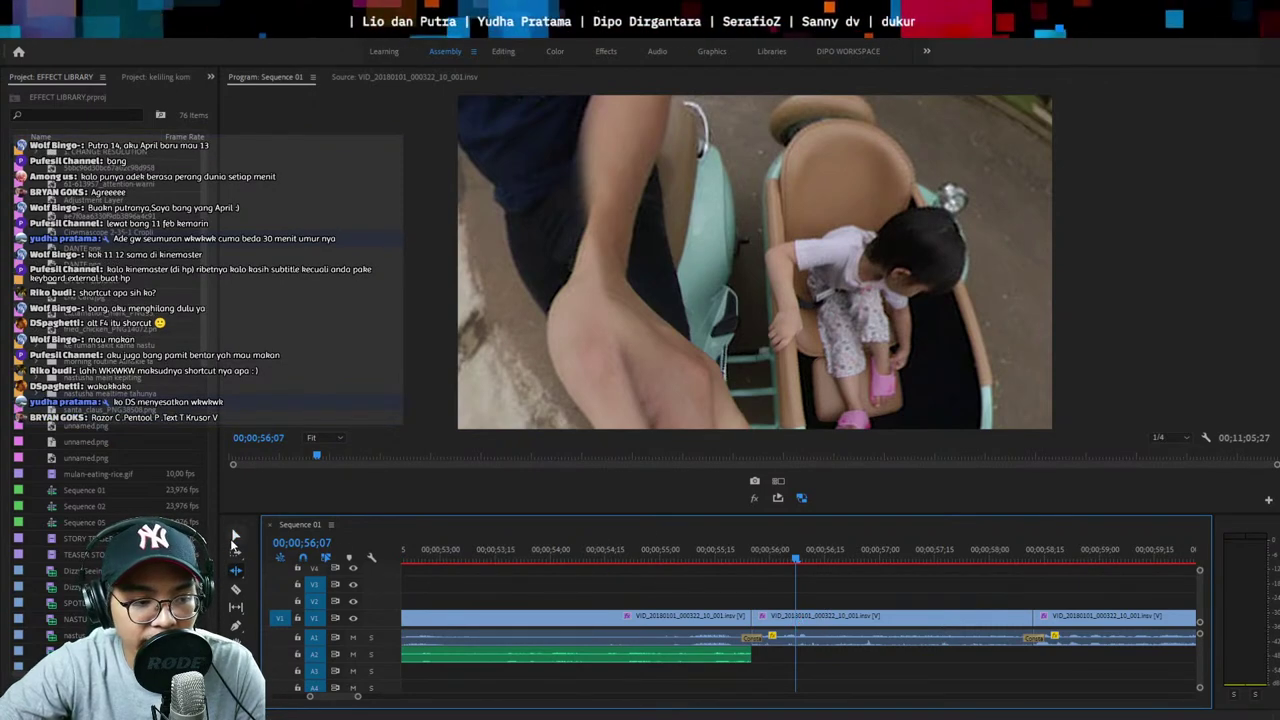
click(819, 641)
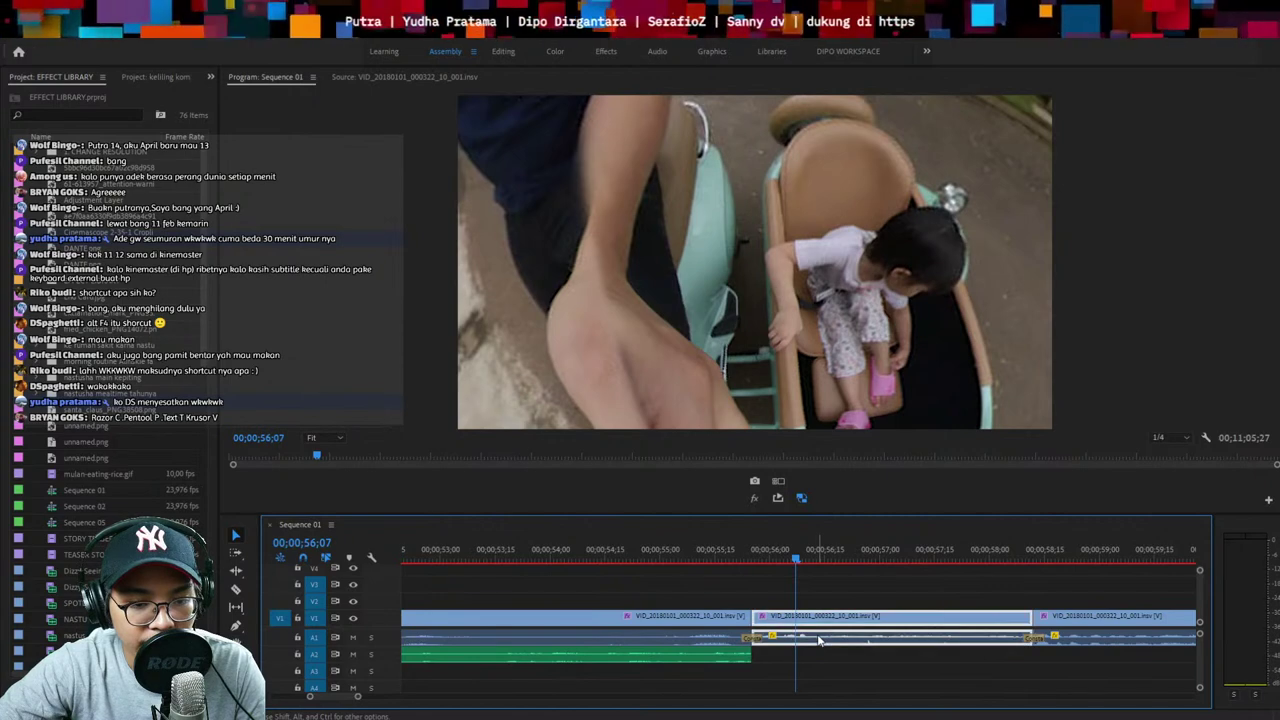
click(841, 589)
key(=)
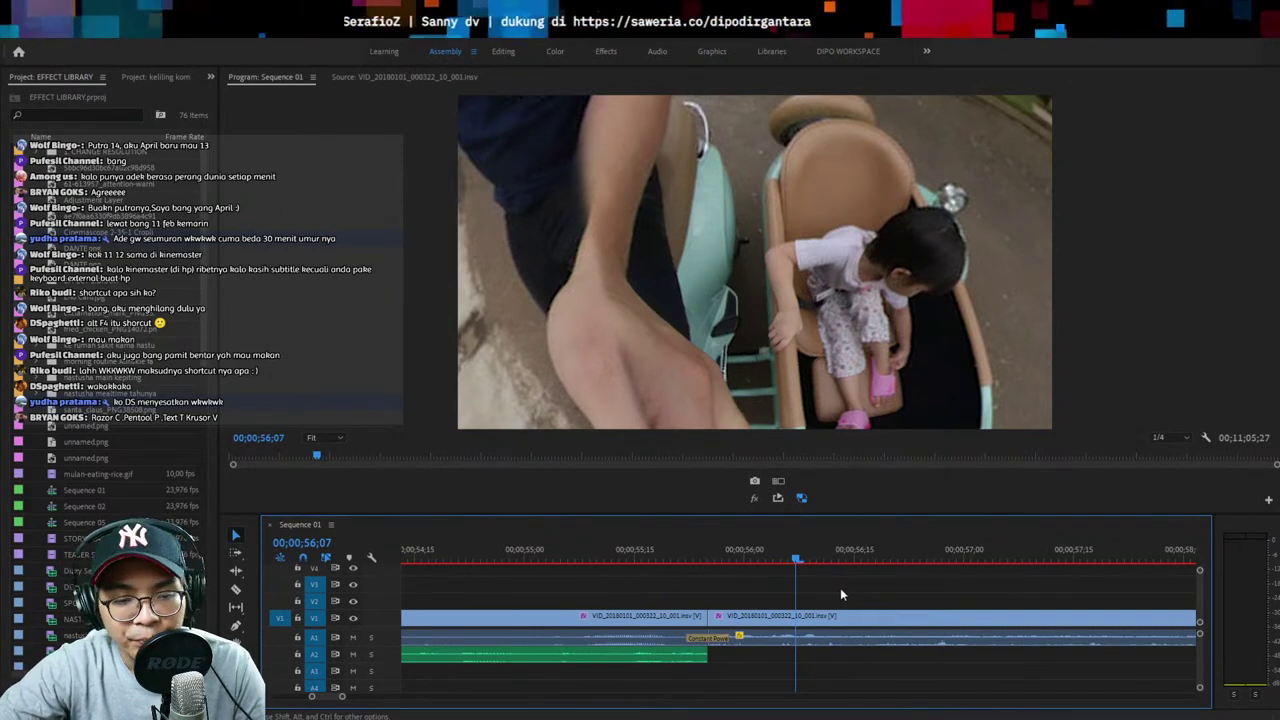
key(equal)
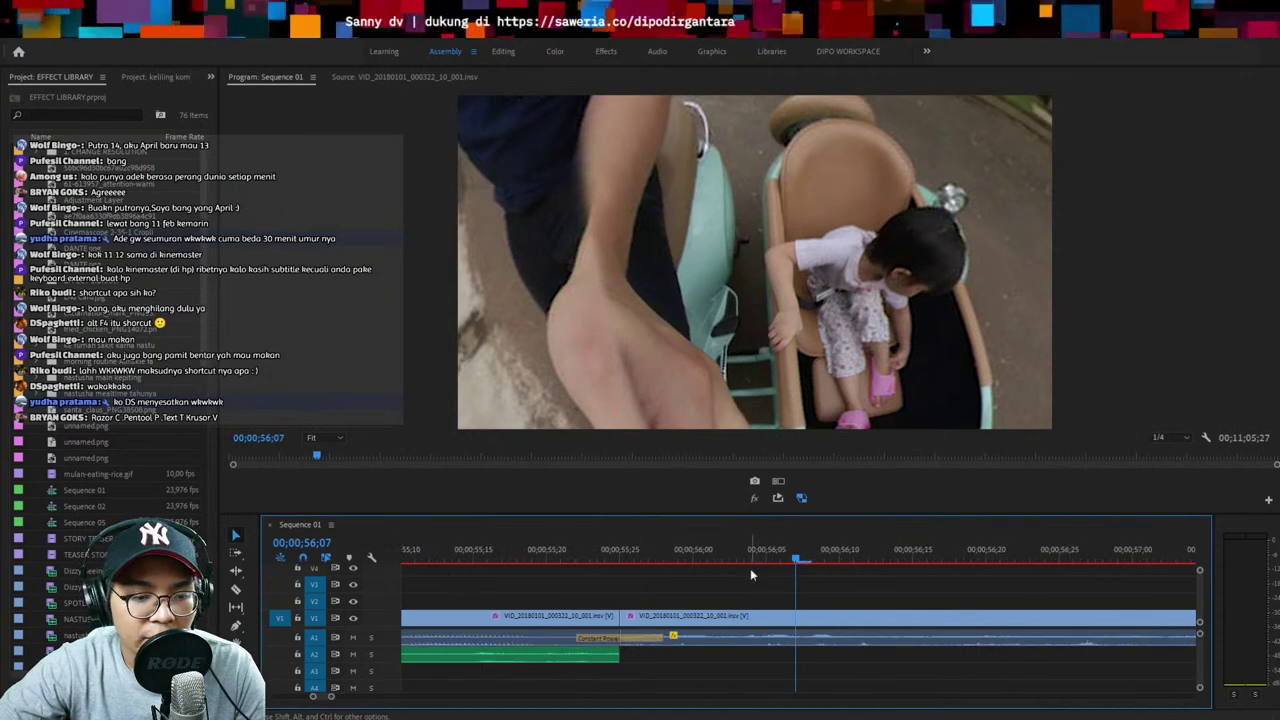
click(741, 559)
key(ctrl+k)
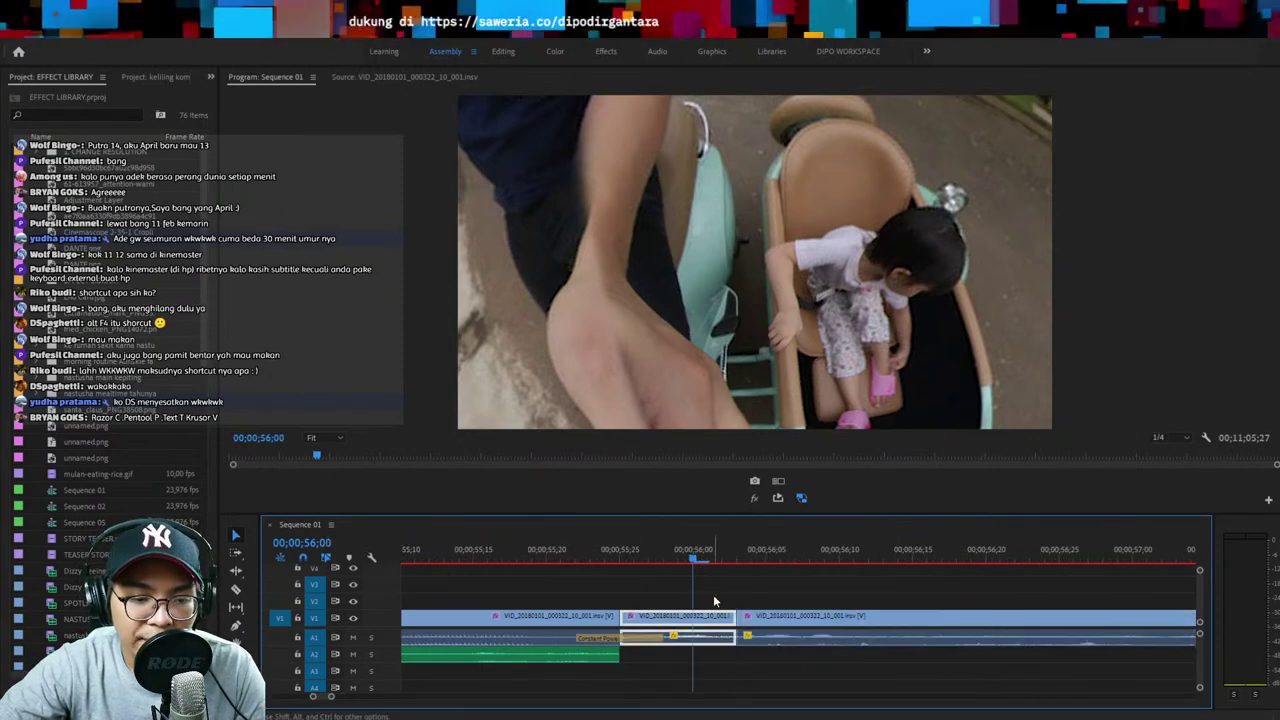
key(Delete)
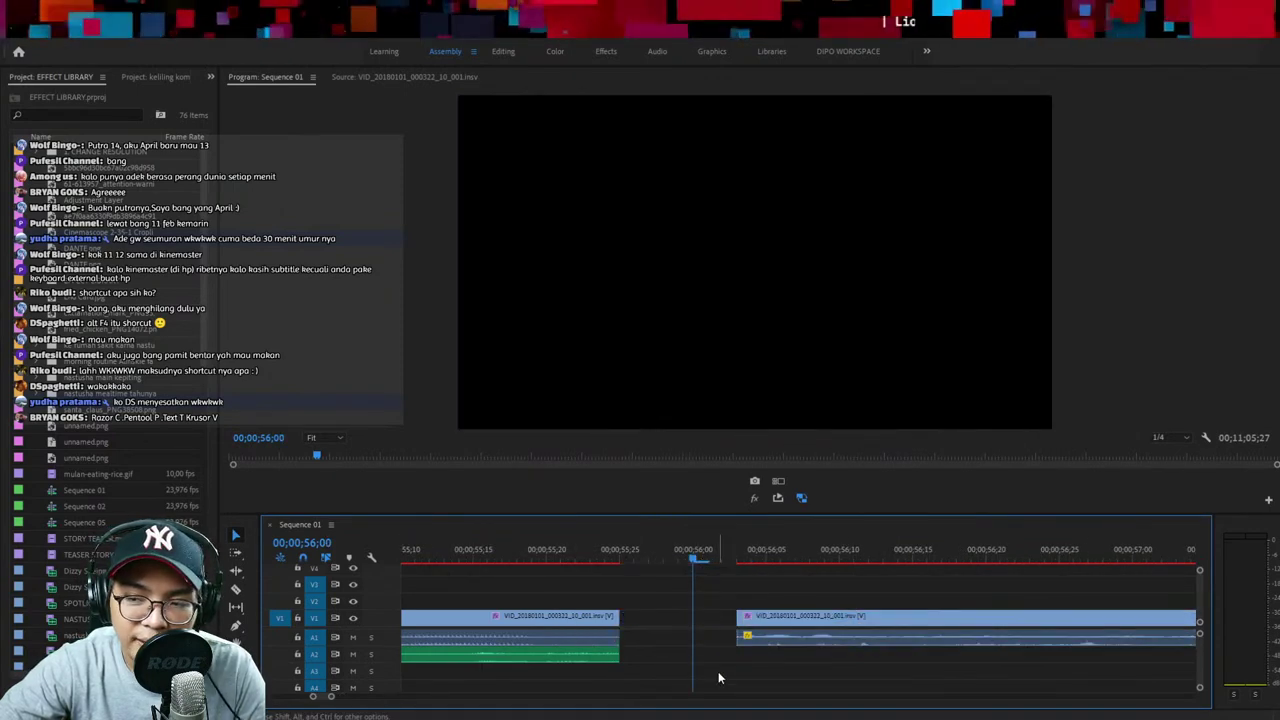
key(ctrl+z)
key(ctrl+z)
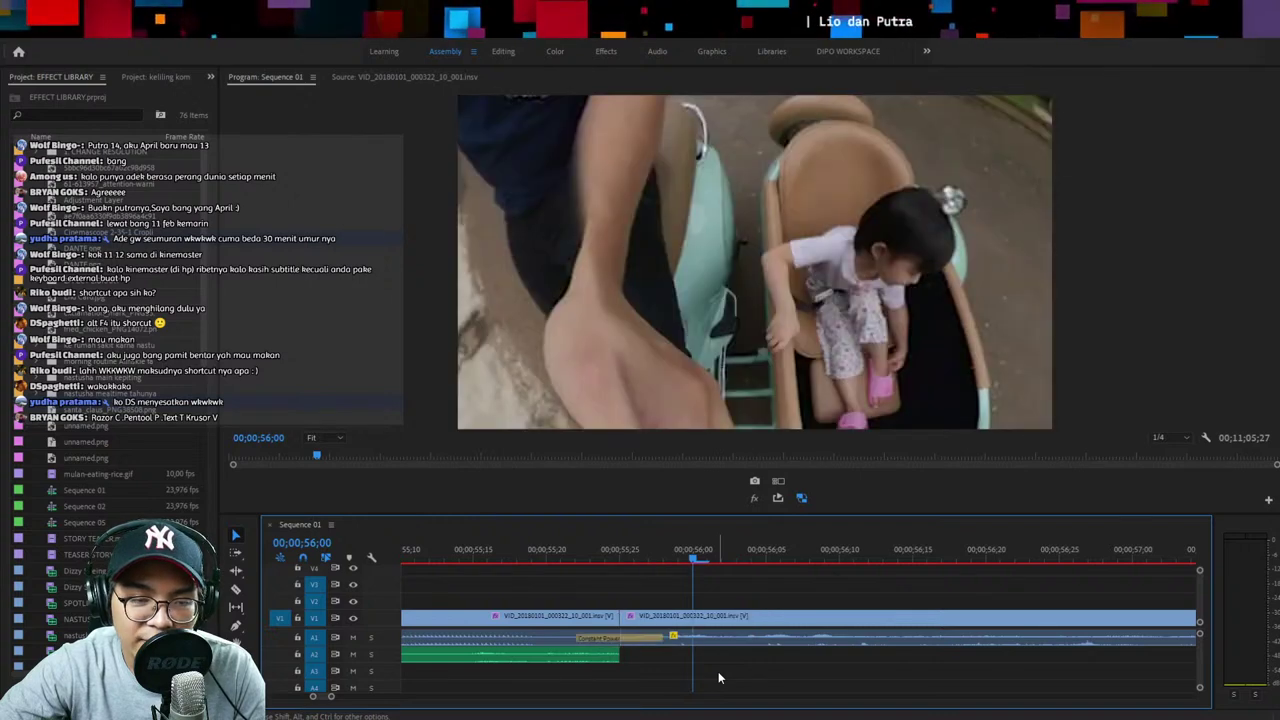
Split the overhead sidecar clip at 00;00;56;03, ripple delete the short piece before the split and undo that deletion
click(735, 562)
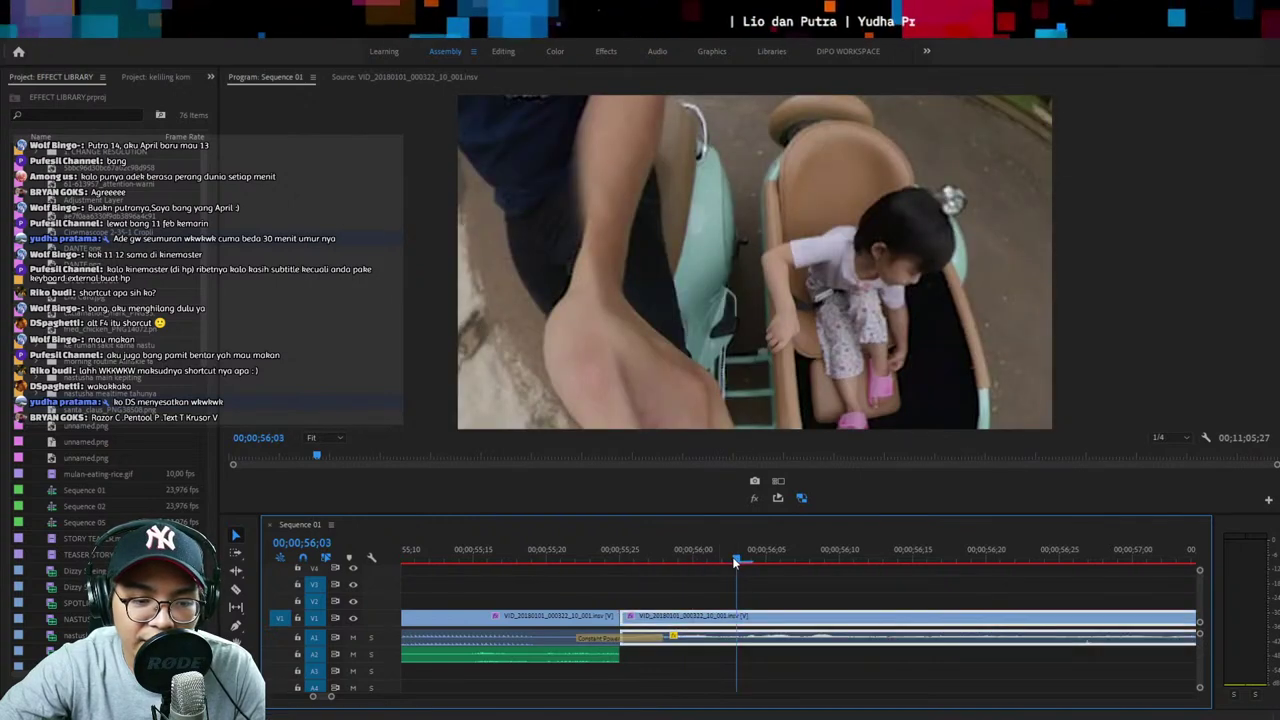
key(ctrl+k)
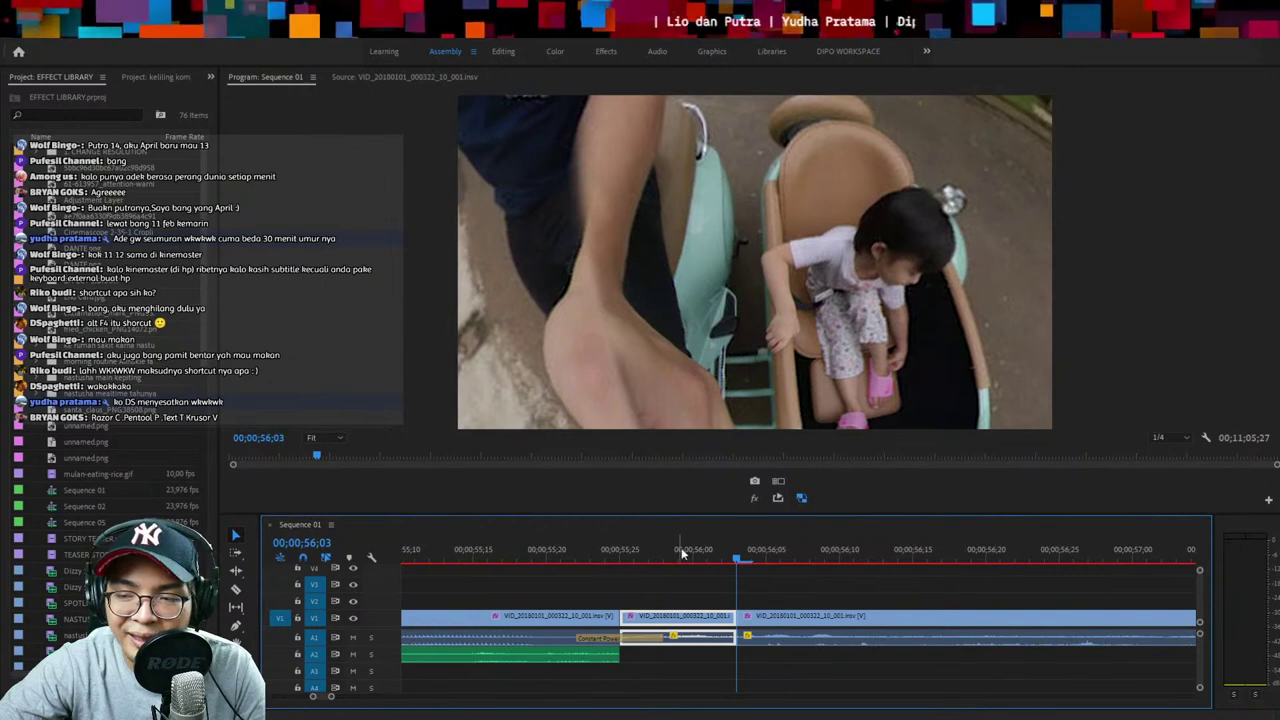
click(679, 558)
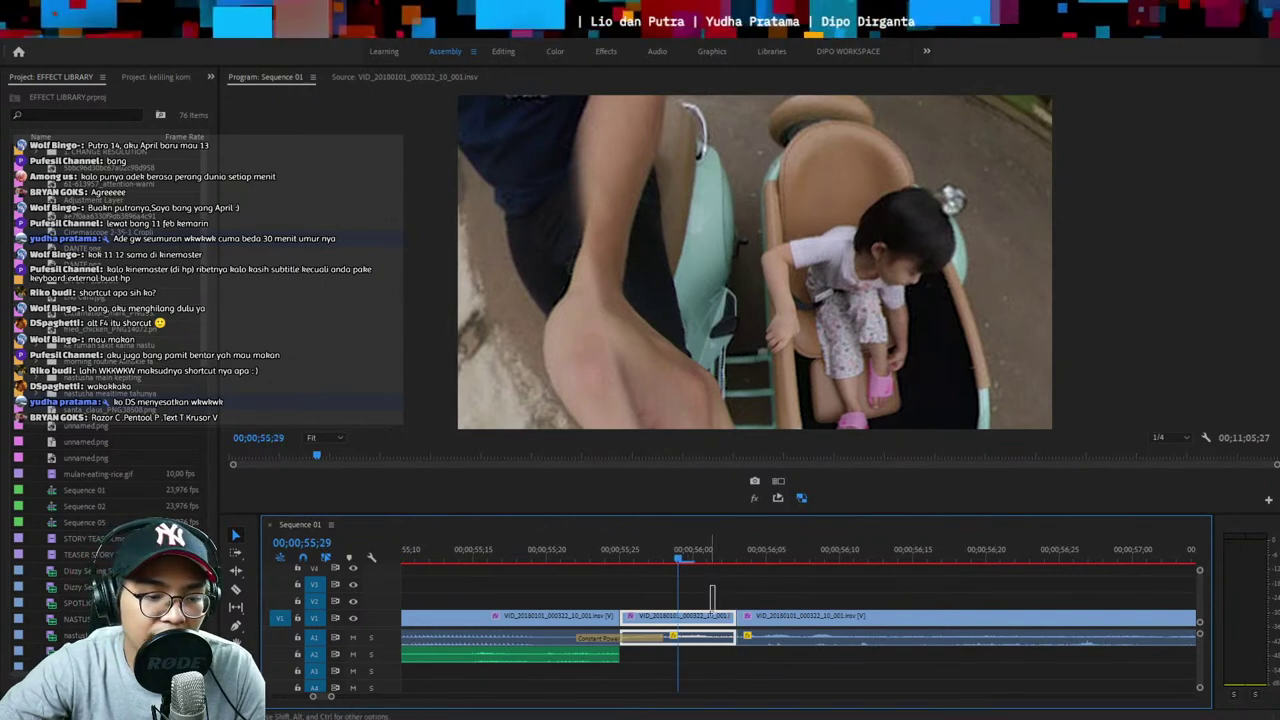
key(q)
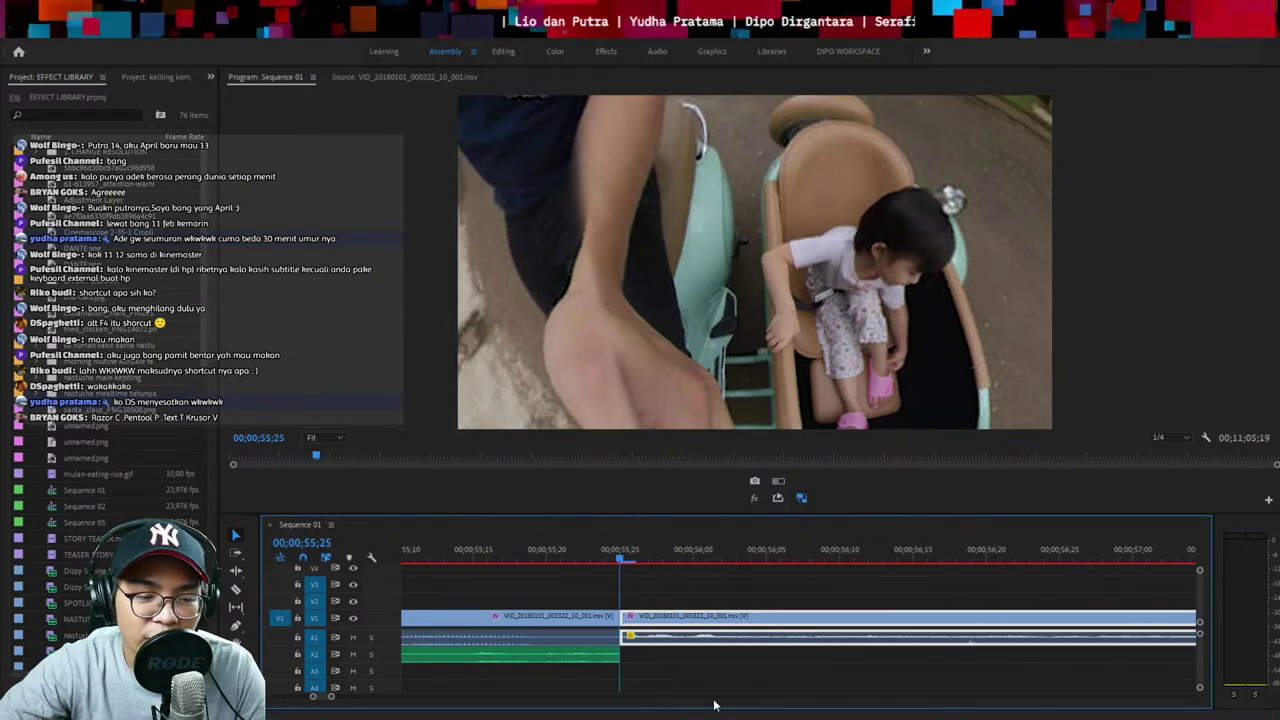
key(ctrl+z)
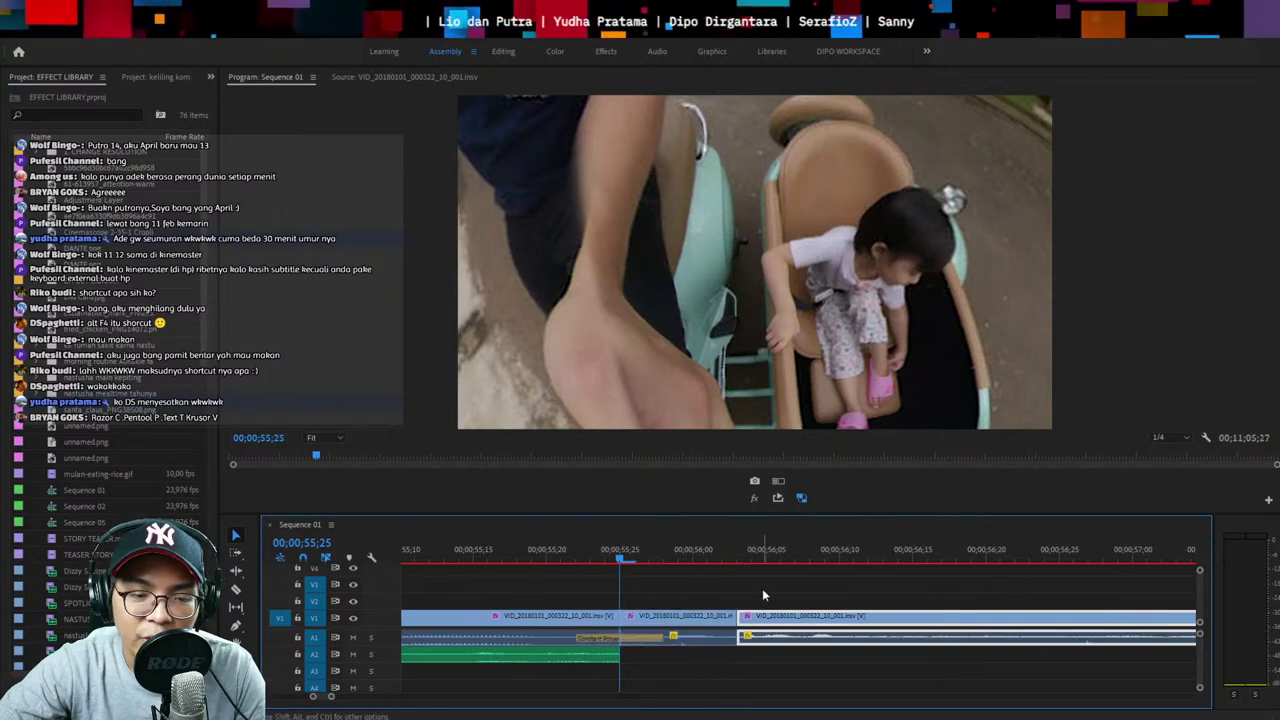
Try deleting the short opening piece and sliding the remaining clip back over the gap, and undo the edits
click(665, 620)
key(Delete)
drag(765, 622, 649, 628)
key(ctrl+z)
key(ctrl+z)
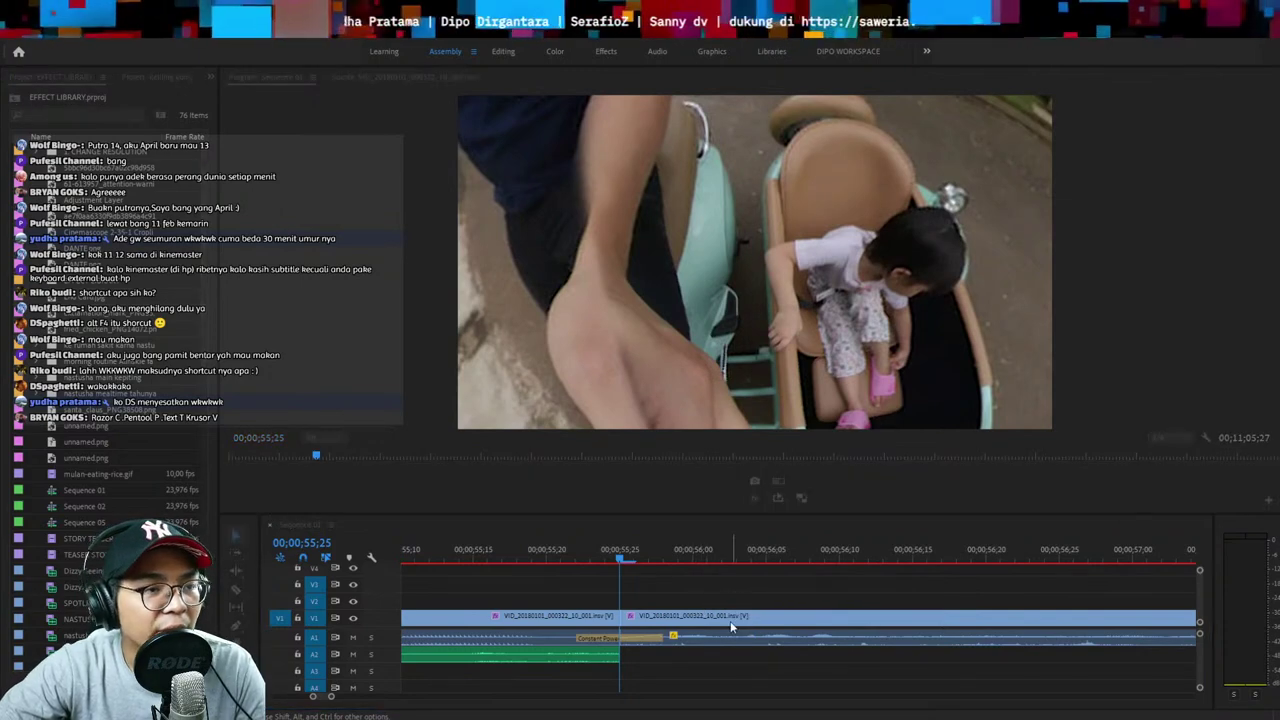
Try the split at 00;00;56;03 again, deleting the opening piece and moving the remainder back to close the gap
click(735, 549)
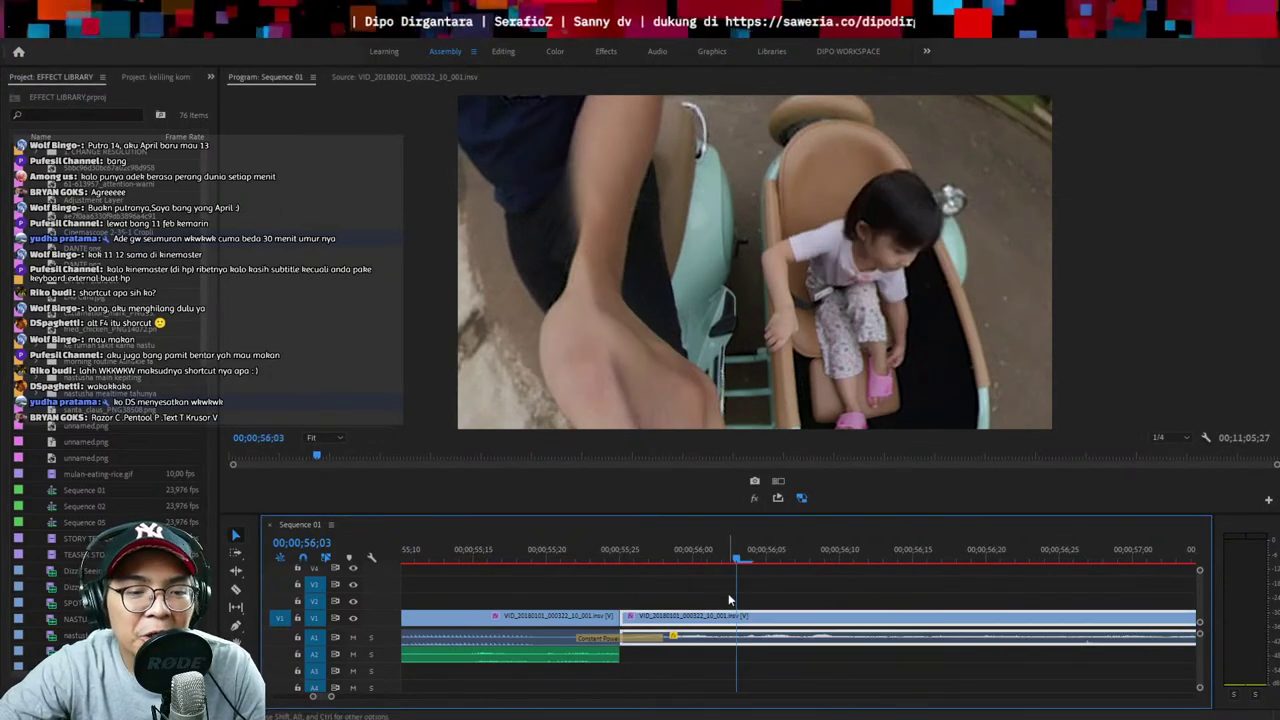
key(ctrl+k)
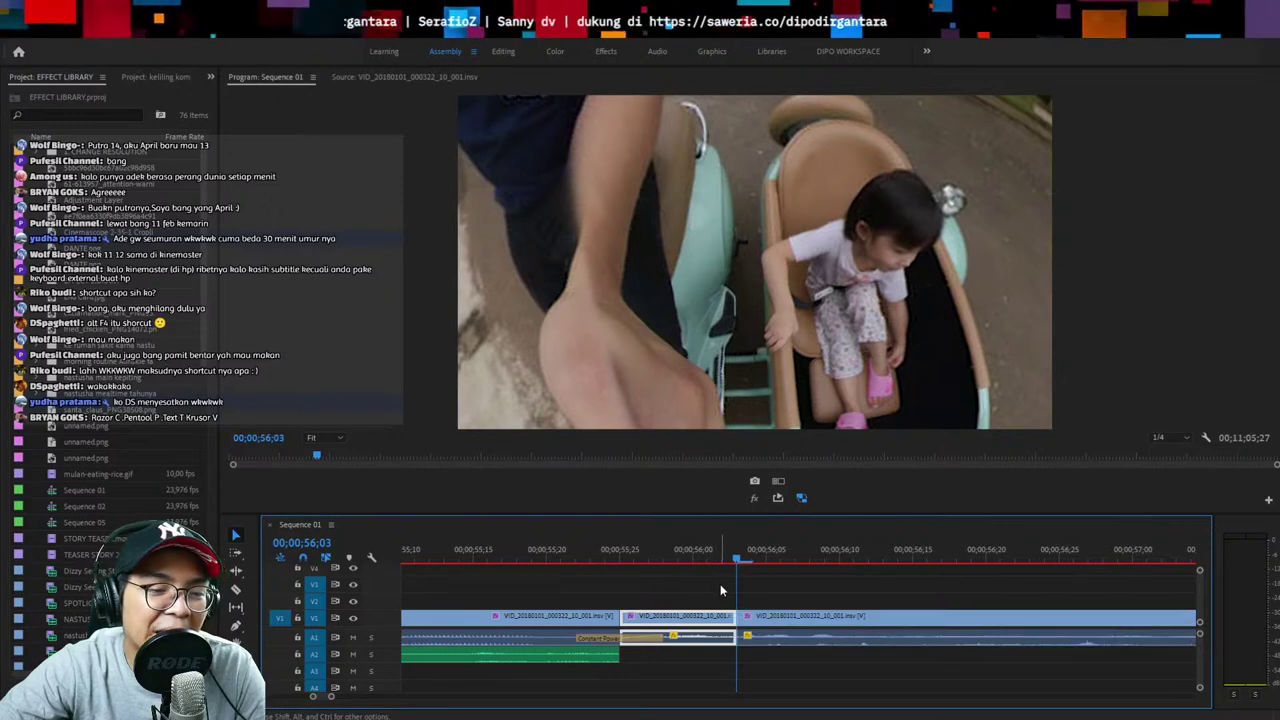
key(Delete)
drag(802, 620, 688, 628)
key(ctrl+shift+d)
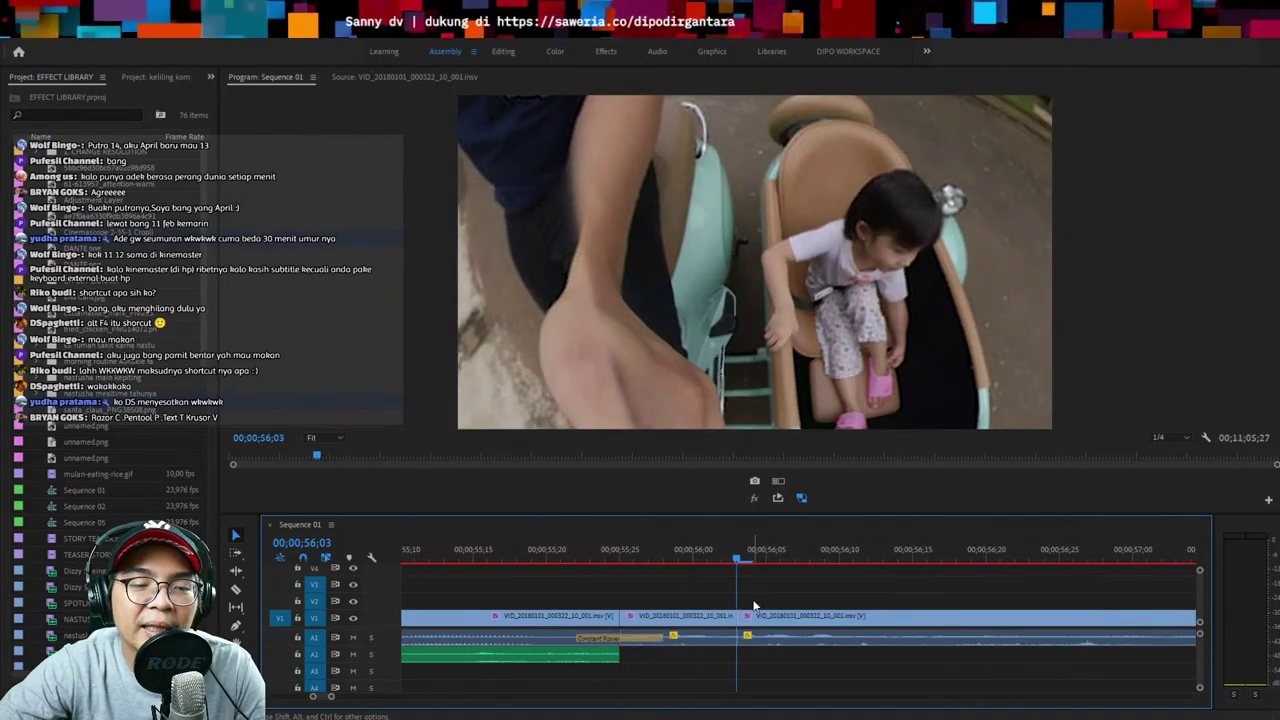
Switch to DIPO WORKSPACE, save the project and play across the cut into the overhead sidecar clip from 00;00;55;24
click(605, 553)
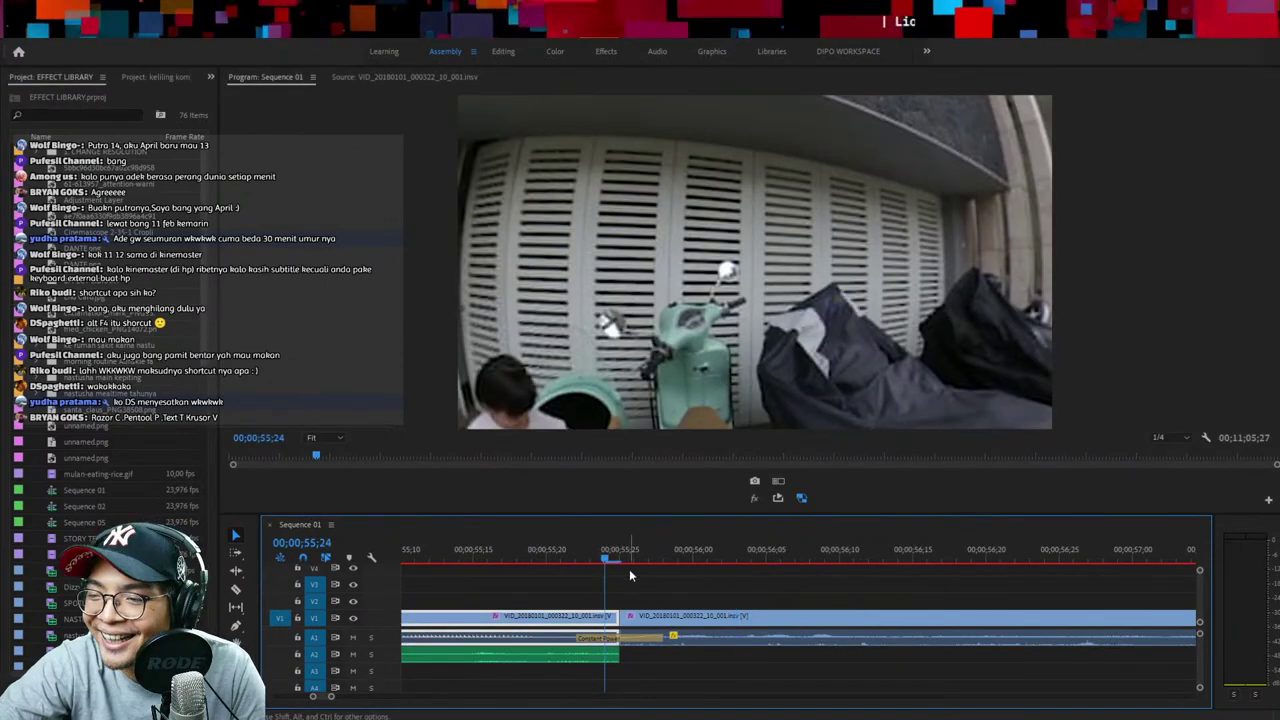
key(minus)
key(minus)
key(minus)
key(minus)
key(minus)
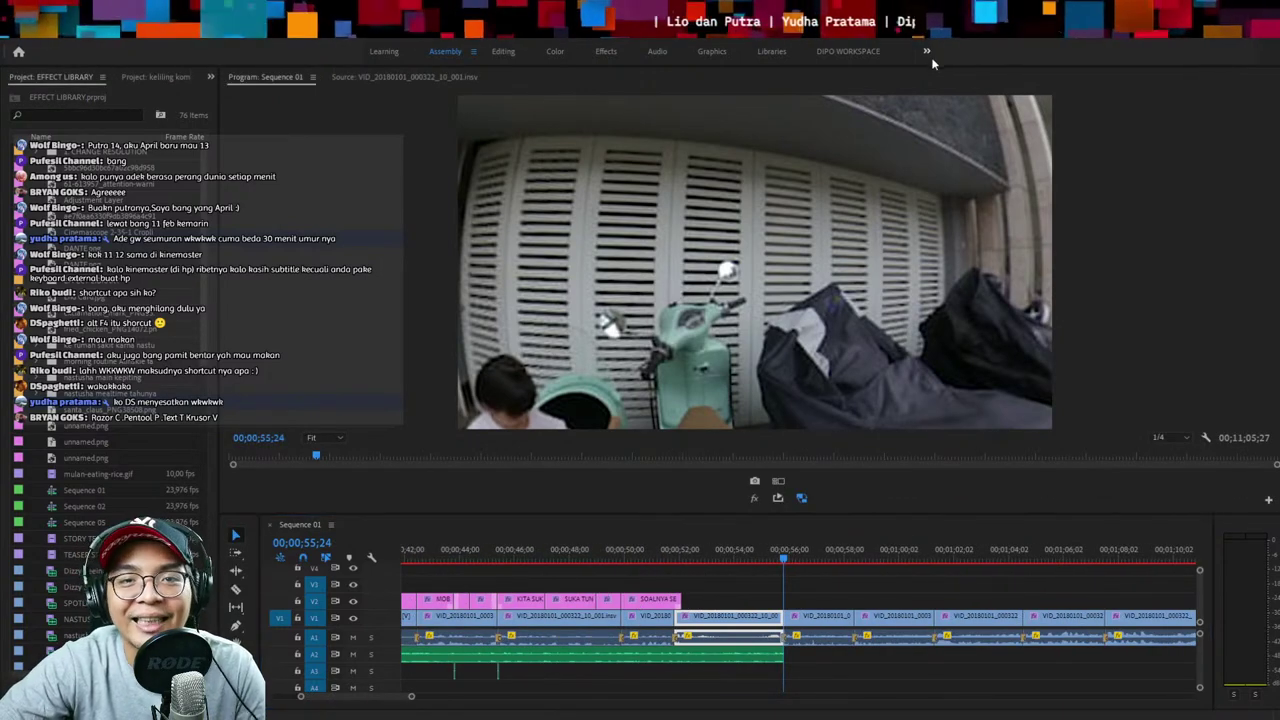
click(872, 51)
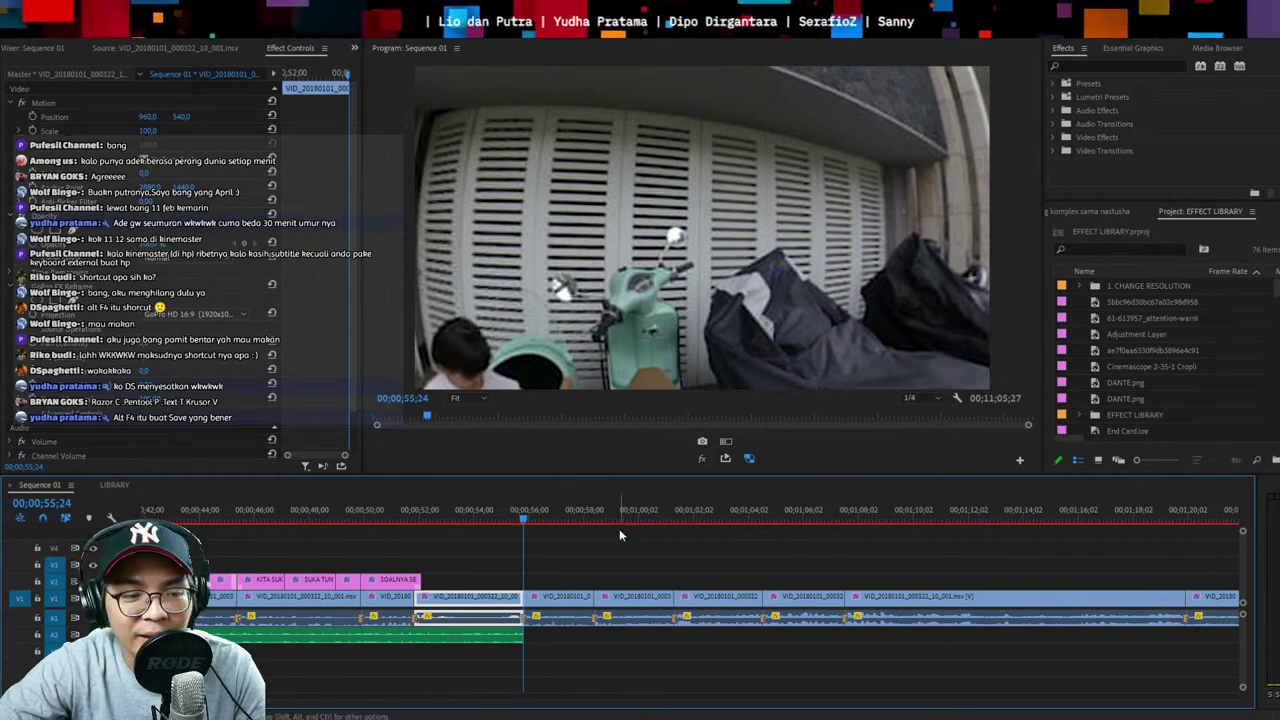
key(ctrl+s)
key(space)
key(equal)
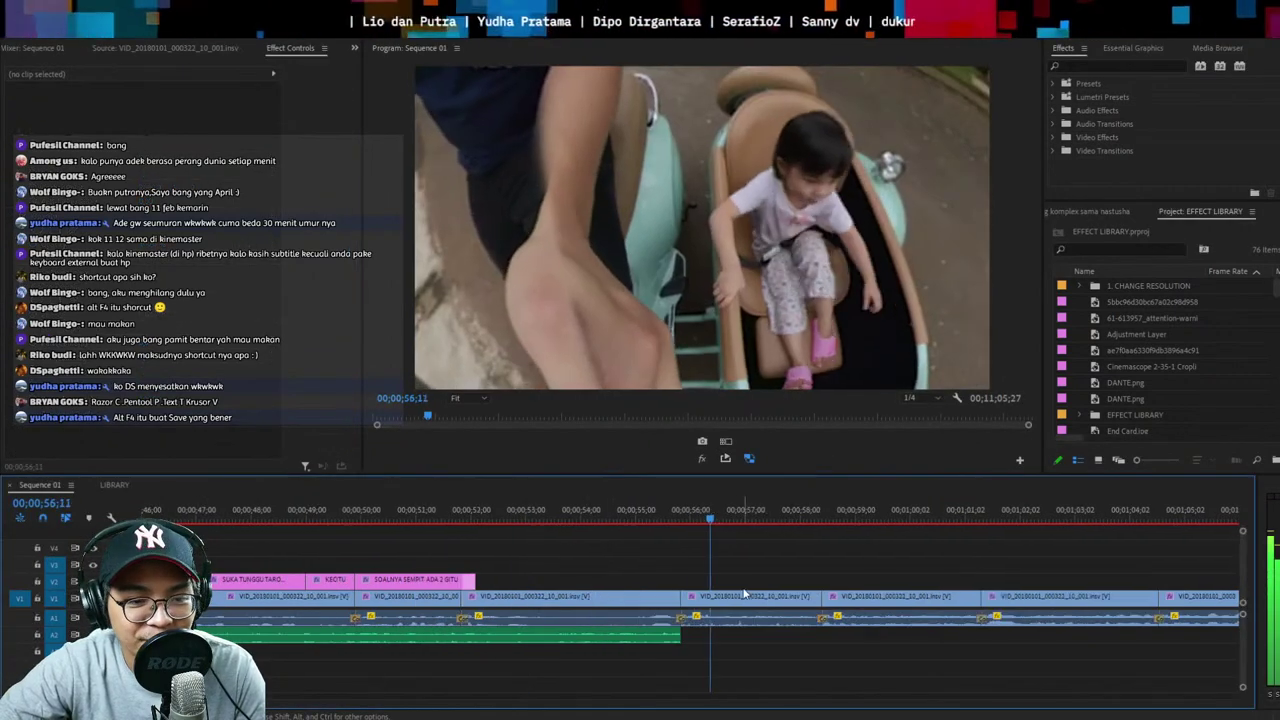
key(space)
Play from 00;00;51;22, split the green A2 audio at the end of the SOALNYA SEMPIT caption and delete everything after it
click(456, 516)
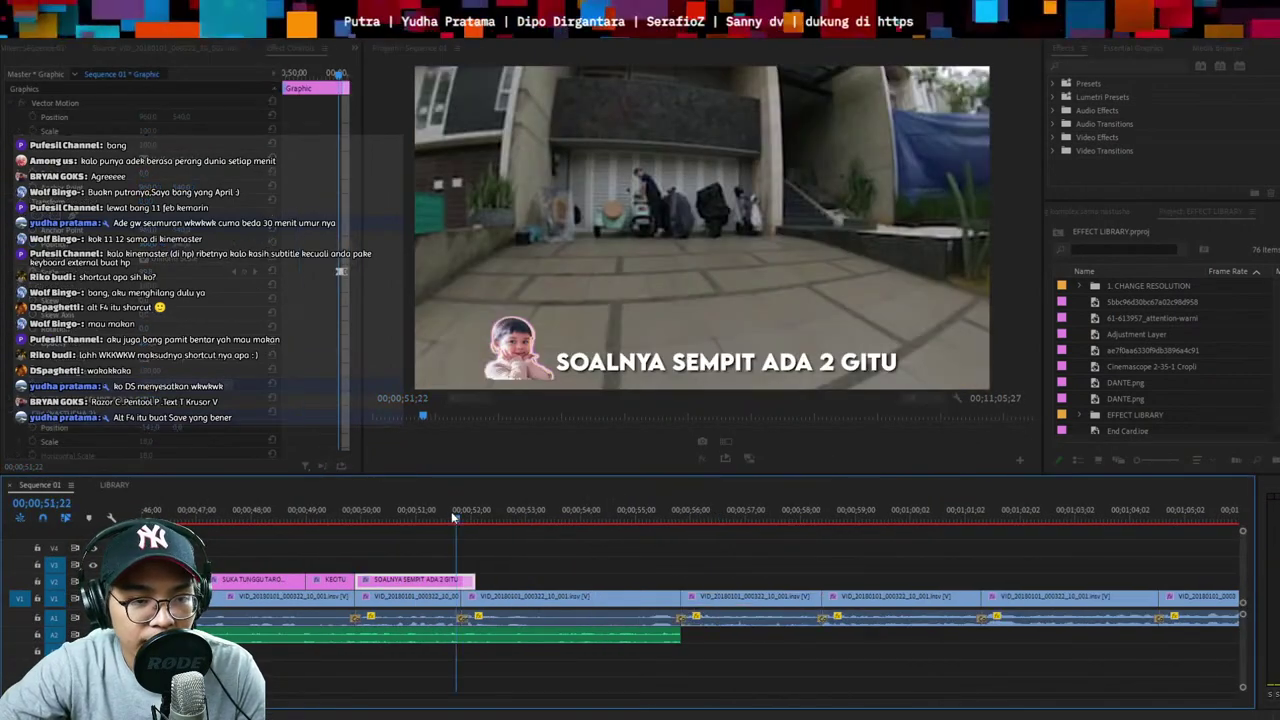
key(space)
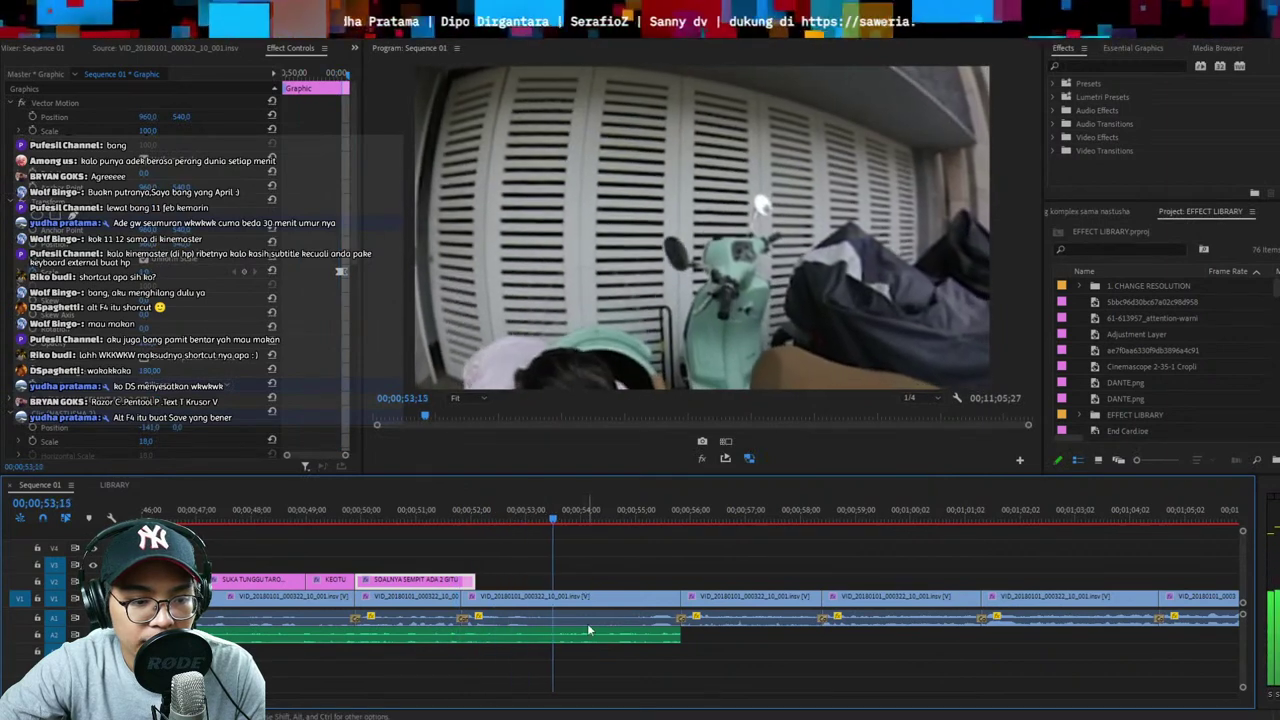
key(Up)
click(535, 636)
key(ctrl+k)
key(Delete)
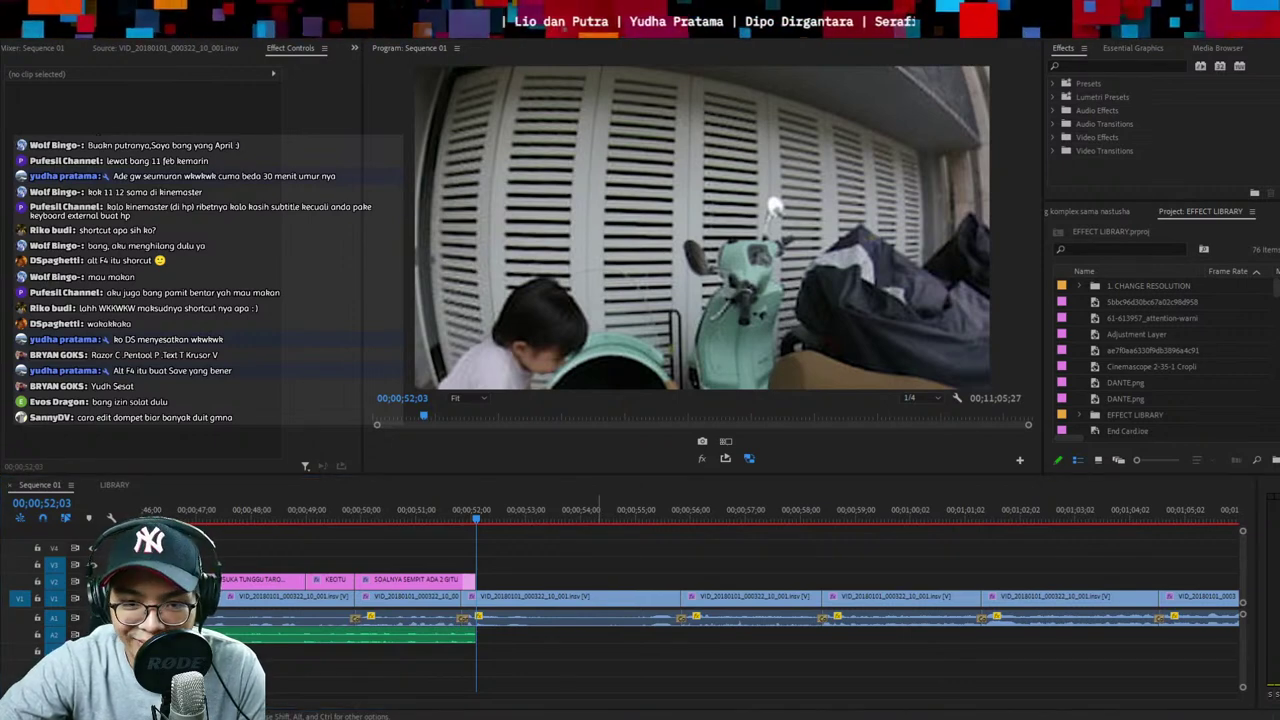
Shorten the green A2 audio to the video cut just before 00;00;52;00, with a fade at its end, and save the project
click(484, 530)
click(457, 519)
key(ctrl+s)
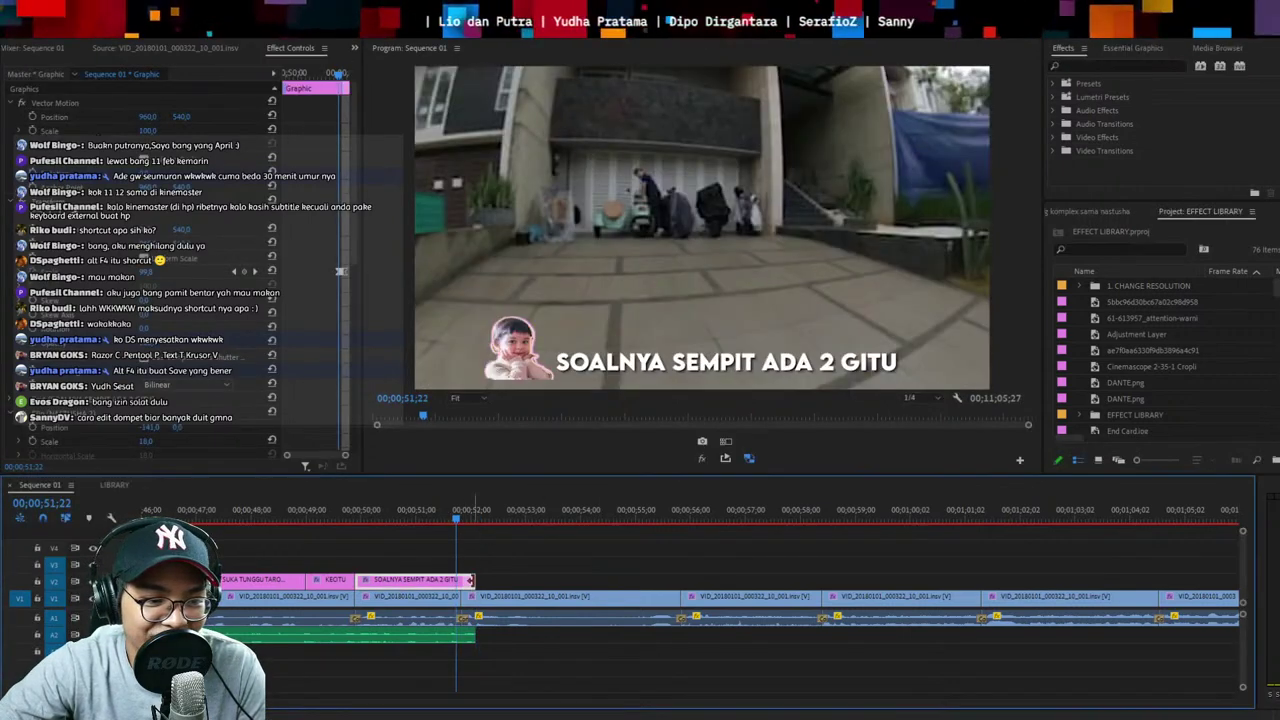
key(space)
key(space)
click(572, 598)
click(474, 634)
drag(457, 643, 462, 643)
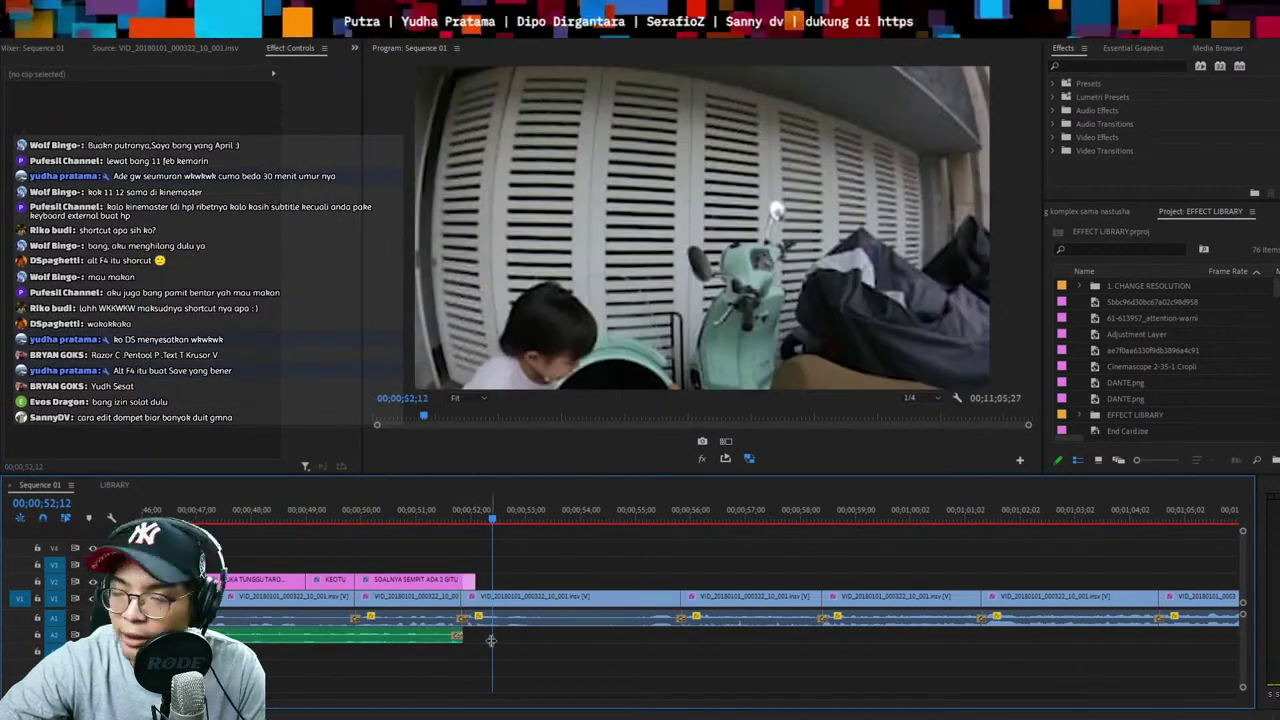
key(ctrl+s)
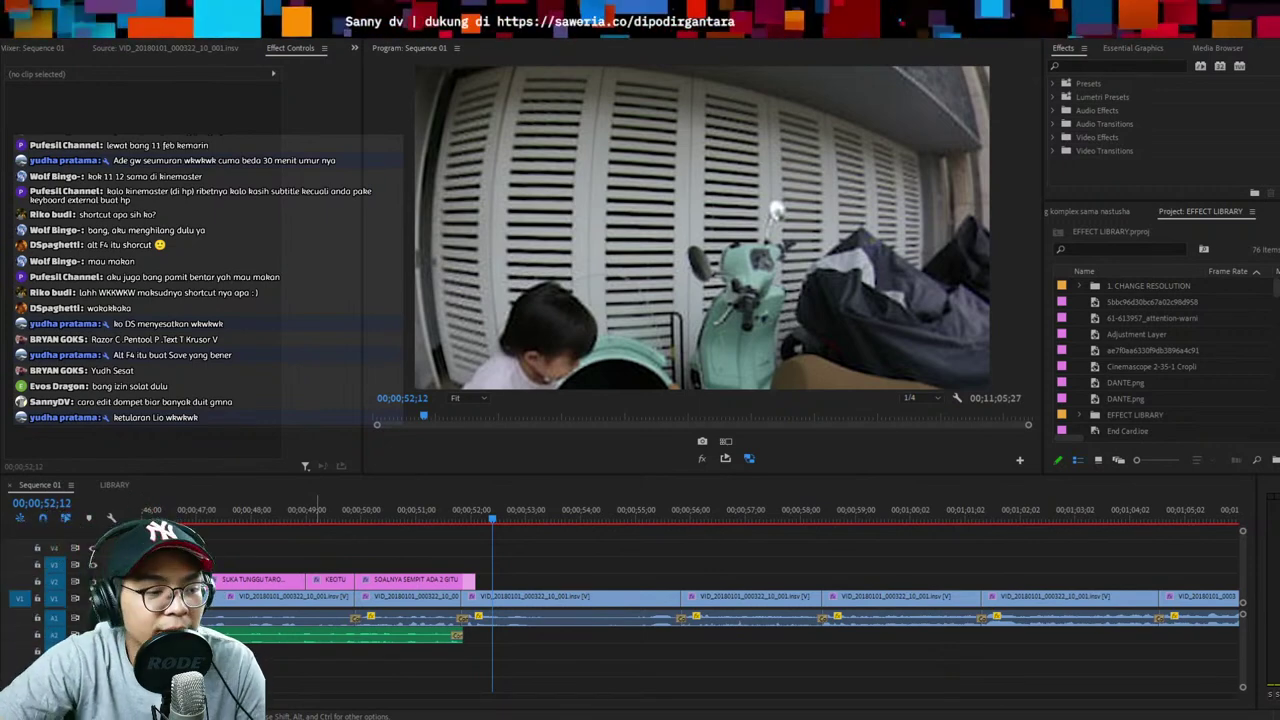
Place the ES_Wasted Education music on A2 directly after the previous audio, lower its volume, fade in its start and play it
drag(540, 610, 470, 648)
click(489, 641)
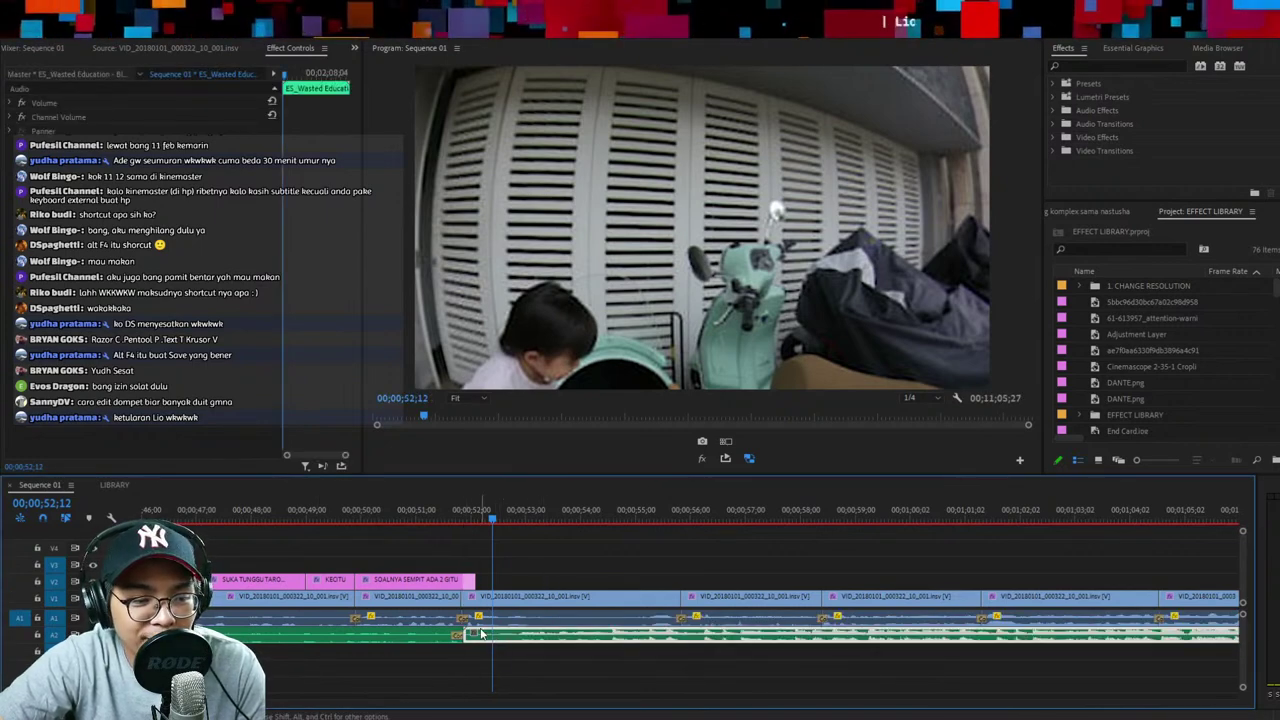
key(shift+[)
drag(535, 686, 470, 637)
key(space)
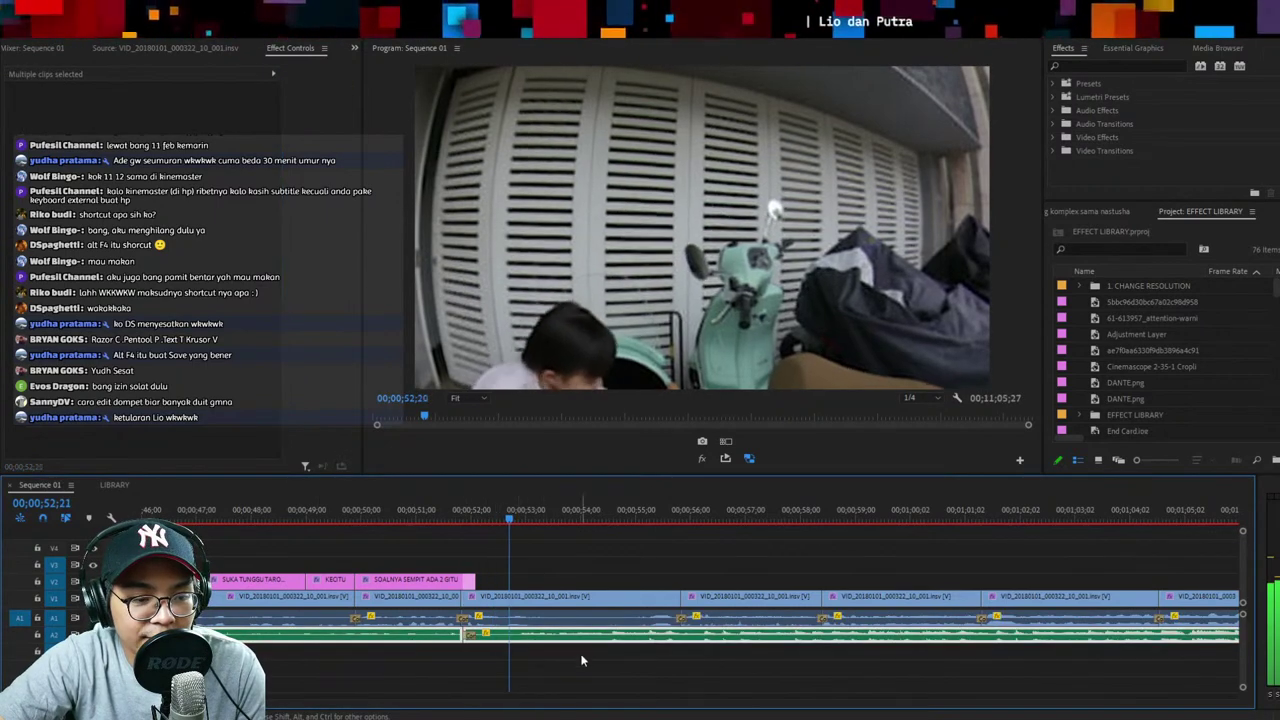
click(578, 661)
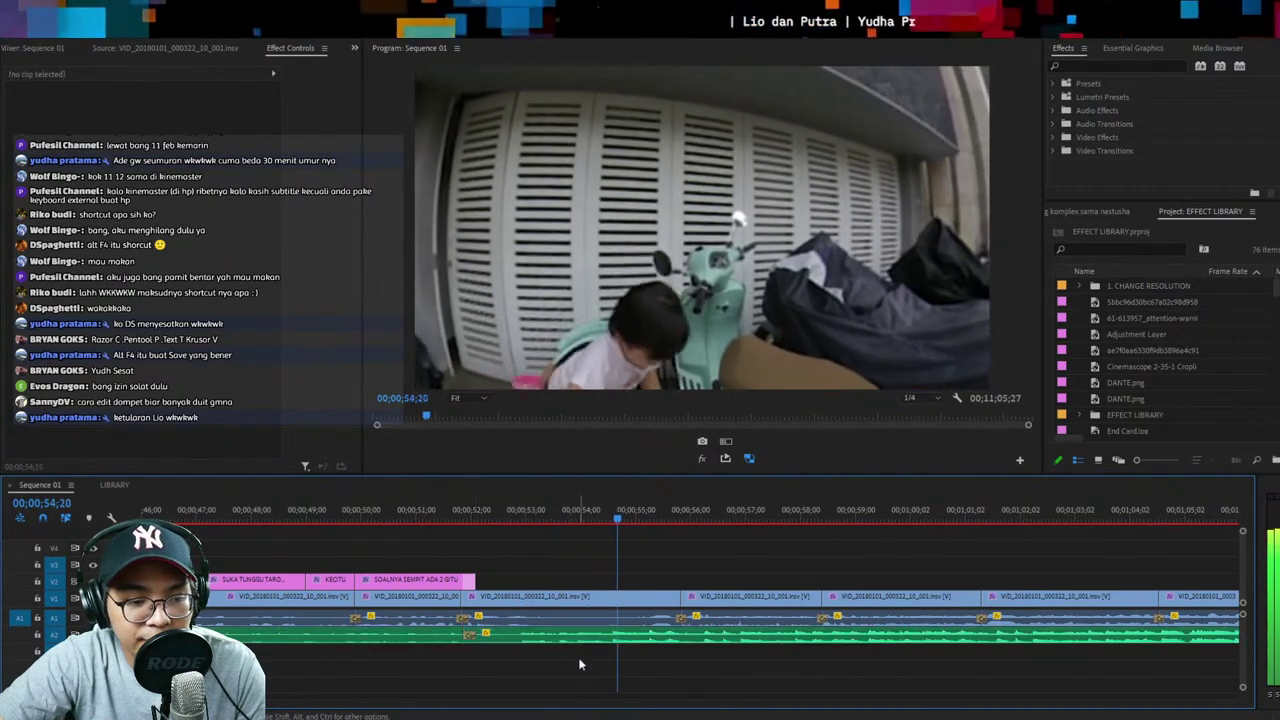
Play the footage from 00;00;54;20 to the cut at 00;00;55;25 and save the project
key(minus)
key(space)
key(equal)
key(minus)
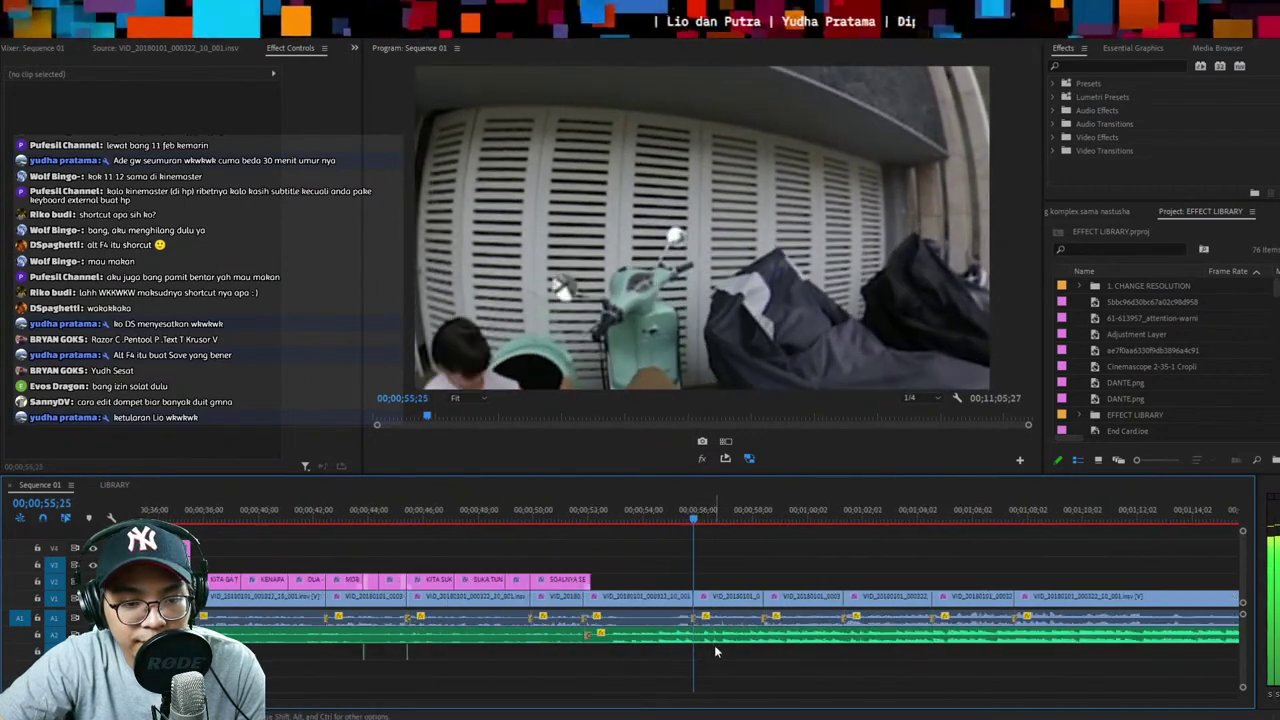
click(721, 621)
key(ctrl+r)
click(871, 556)
key(minus)
key(equal)
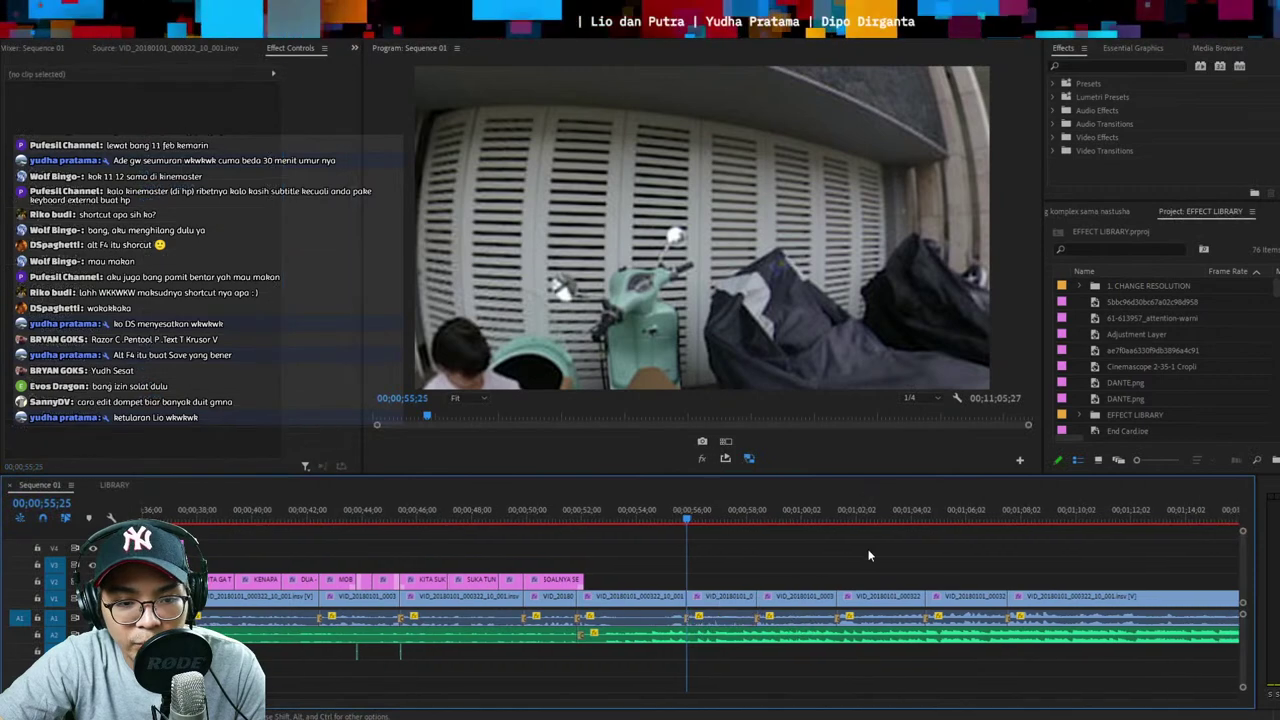
key(equal)
key(ctrl+s)
click(660, 520)
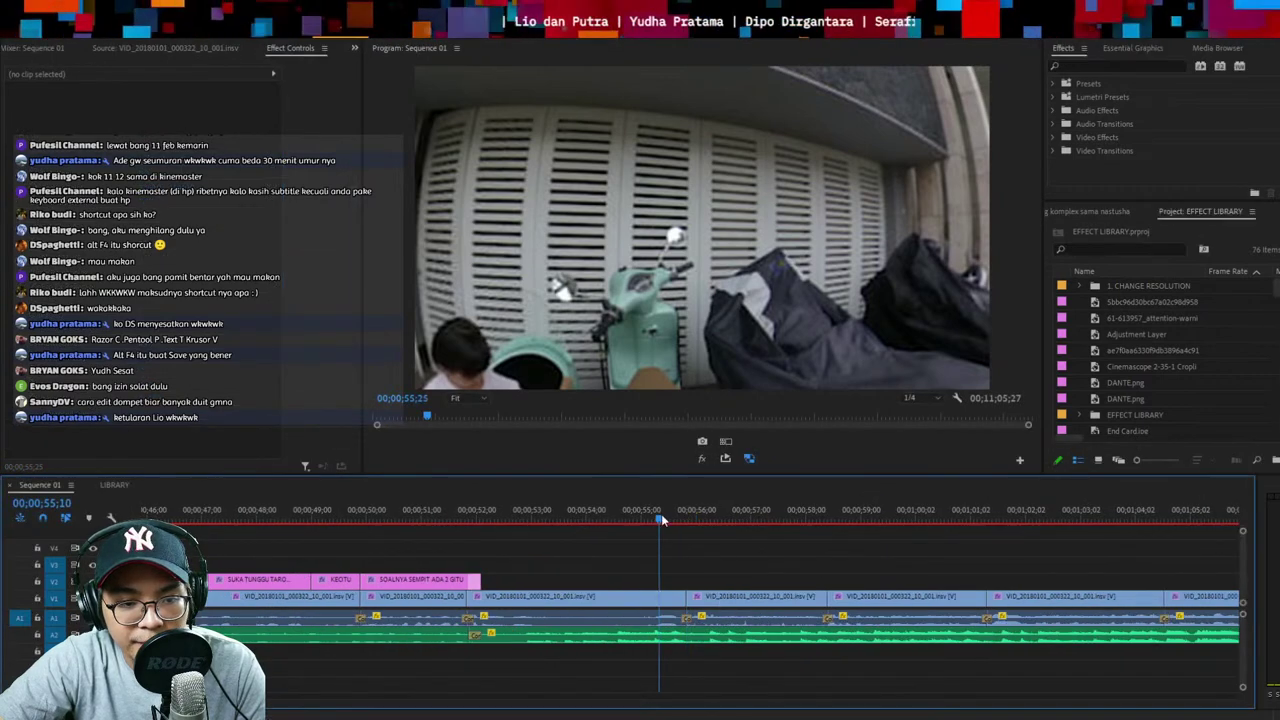
key(minus)
key(minus)
key(minus)
key(minus)
key(minus)
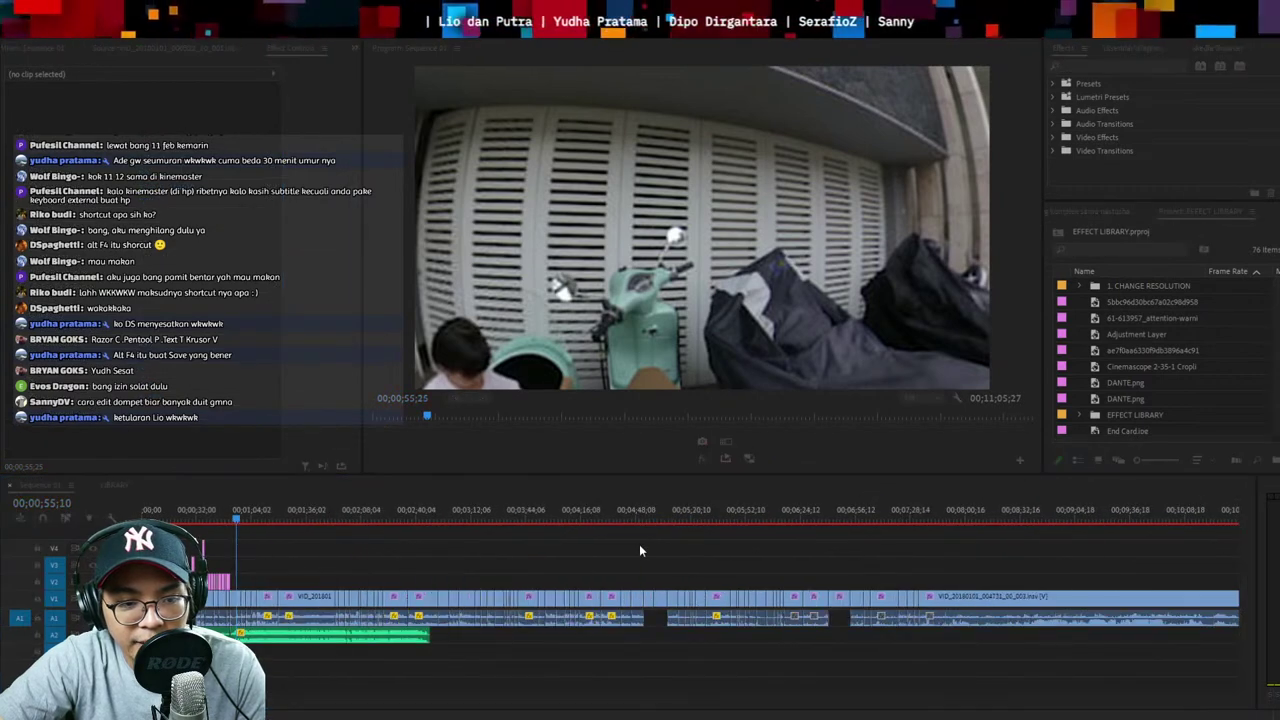
key(equal)
key(equal)
key(equal)
key(equal)
key(equal)
Play from 00;00;50;23 through the SOALNYA SEMPIT caption toward the cut at 00;00;55;25
click(626, 518)
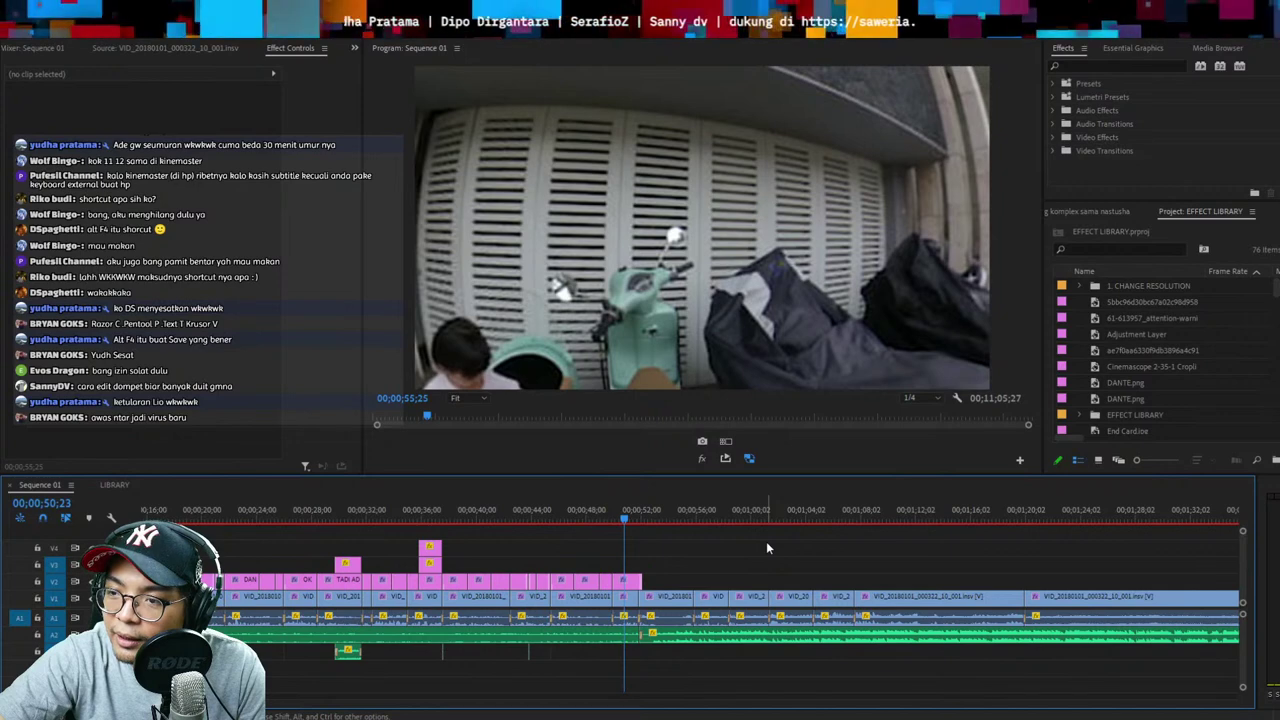
click(627, 514)
key(equal)
key(equal)
key(equal)
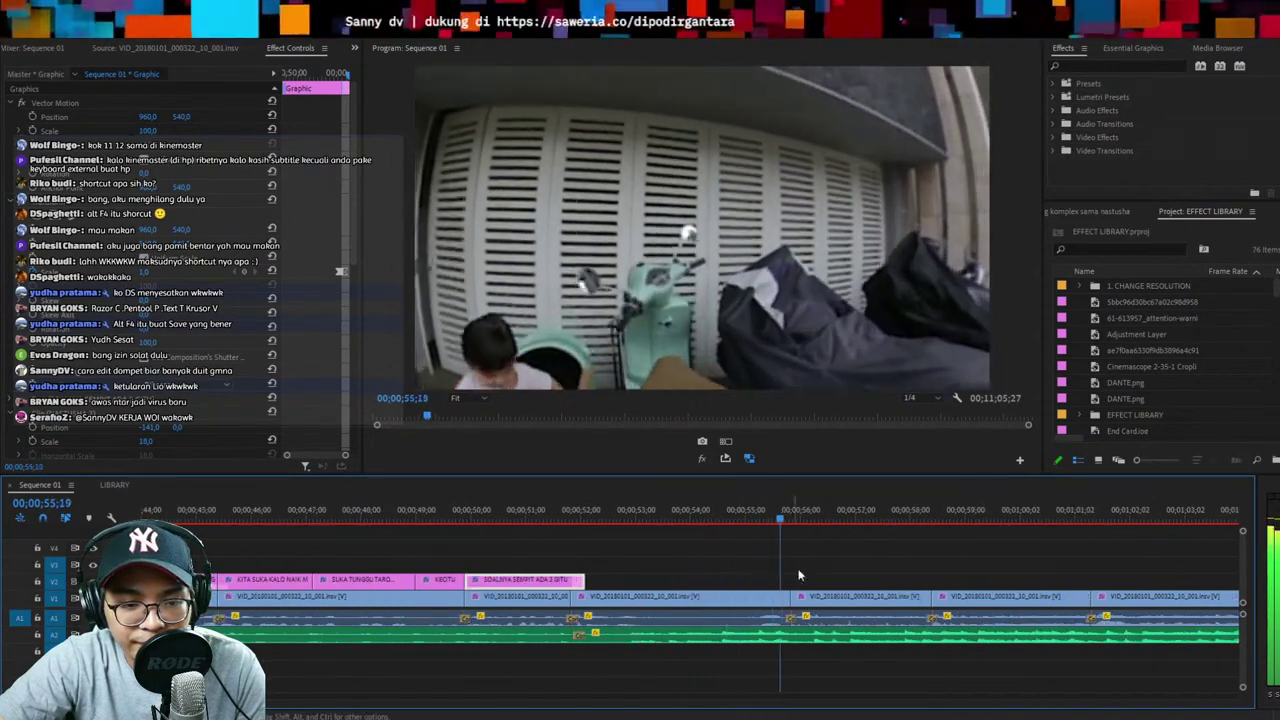
Examine how far the ES_Wasted Education music on A2 extends along the whole sequence
click(840, 640)
key(minus)
key(minus)
key(minus)
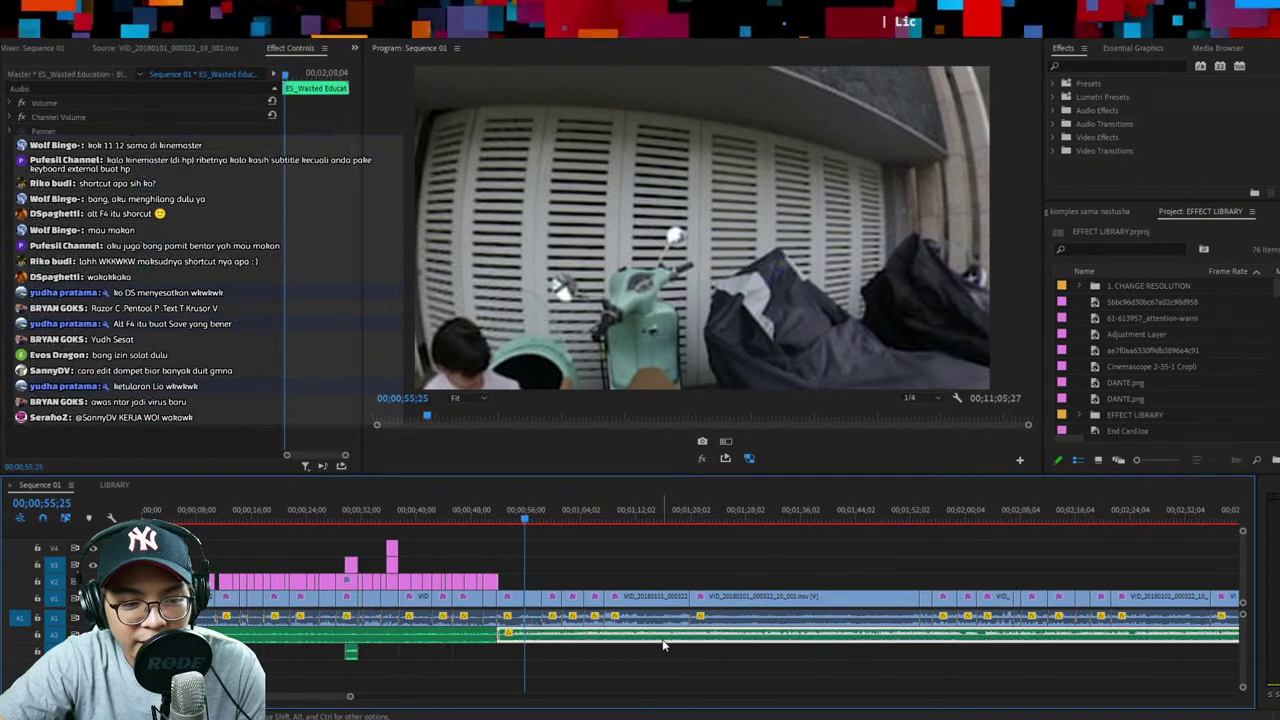
click(692, 546)
key(backslash)
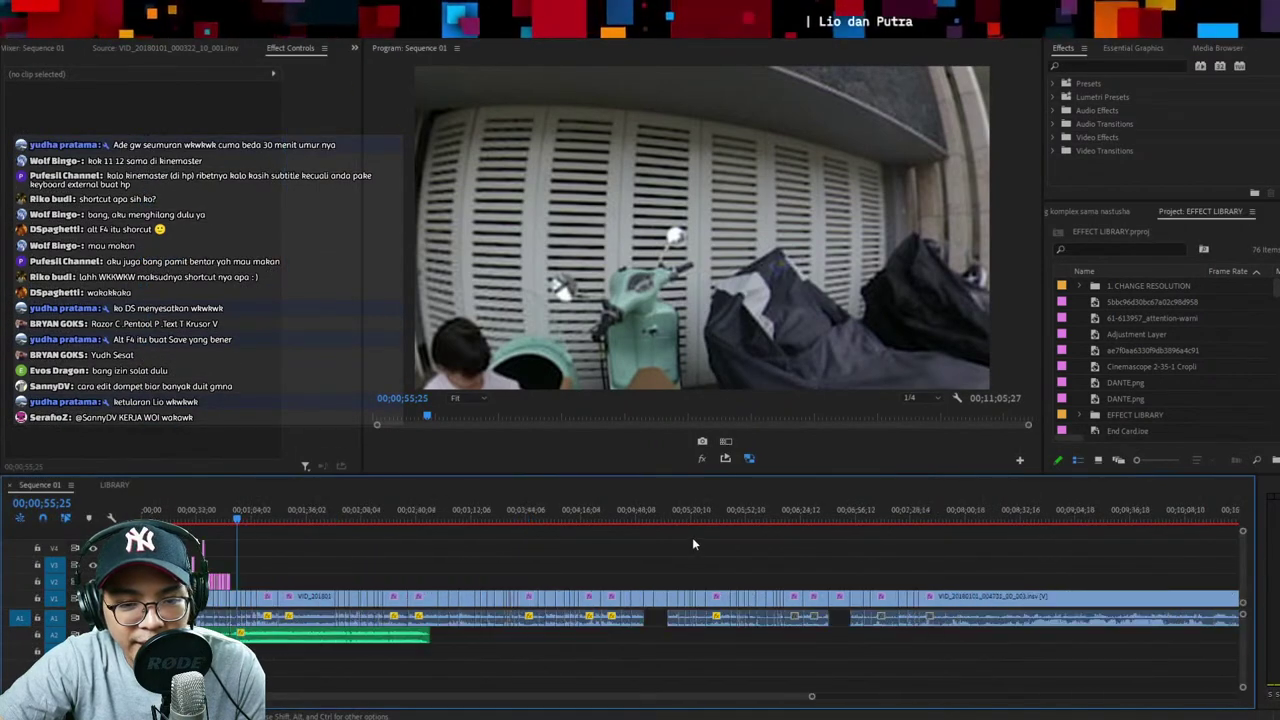
key(equal)
key(equal)
key(equal)
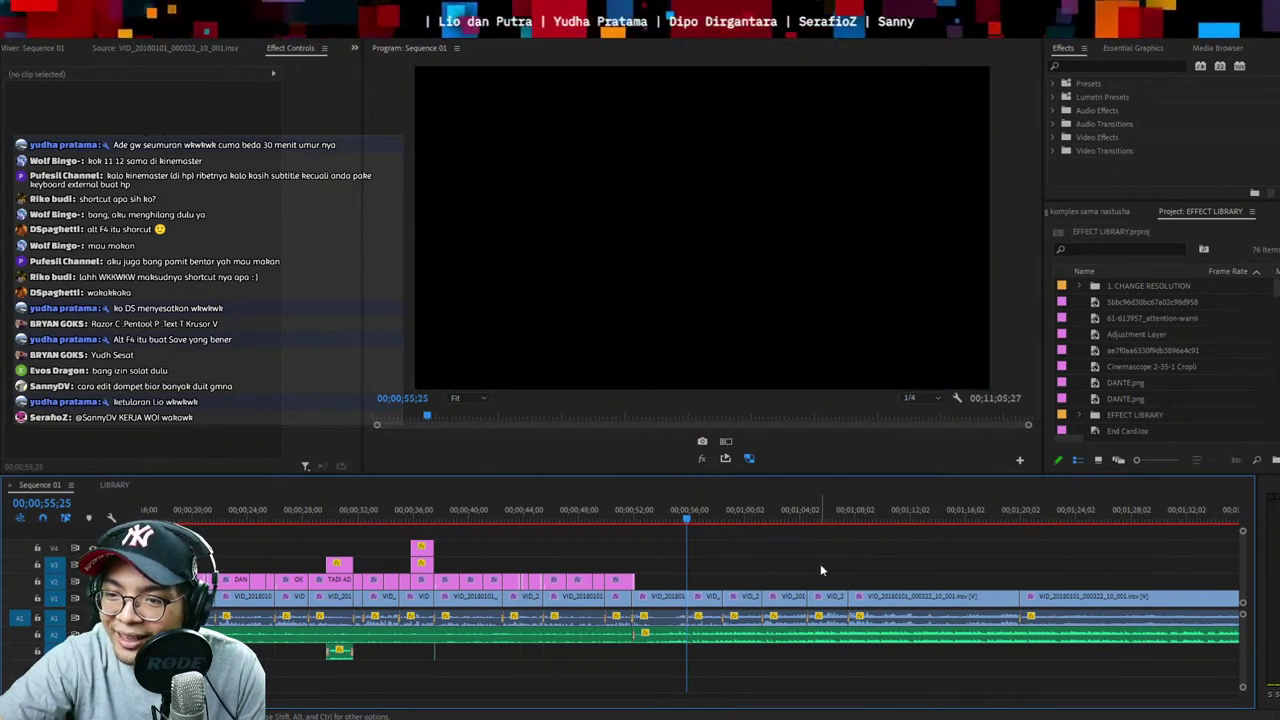
Save the project and review the V1 clips at 00;00;53;19, 00;00;56;10 and 00;00;59;01
key(ctrl+s)
click(657, 515)
key(=)
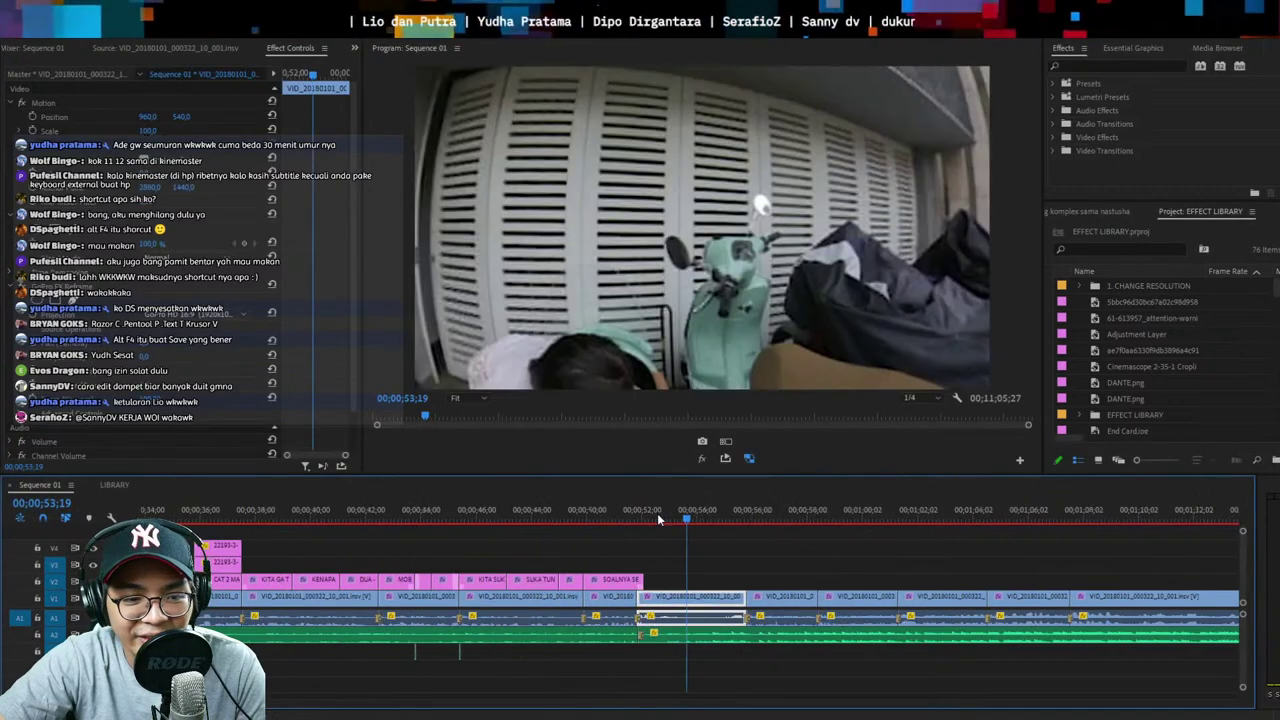
key(space)
drag(679, 524, 763, 510)
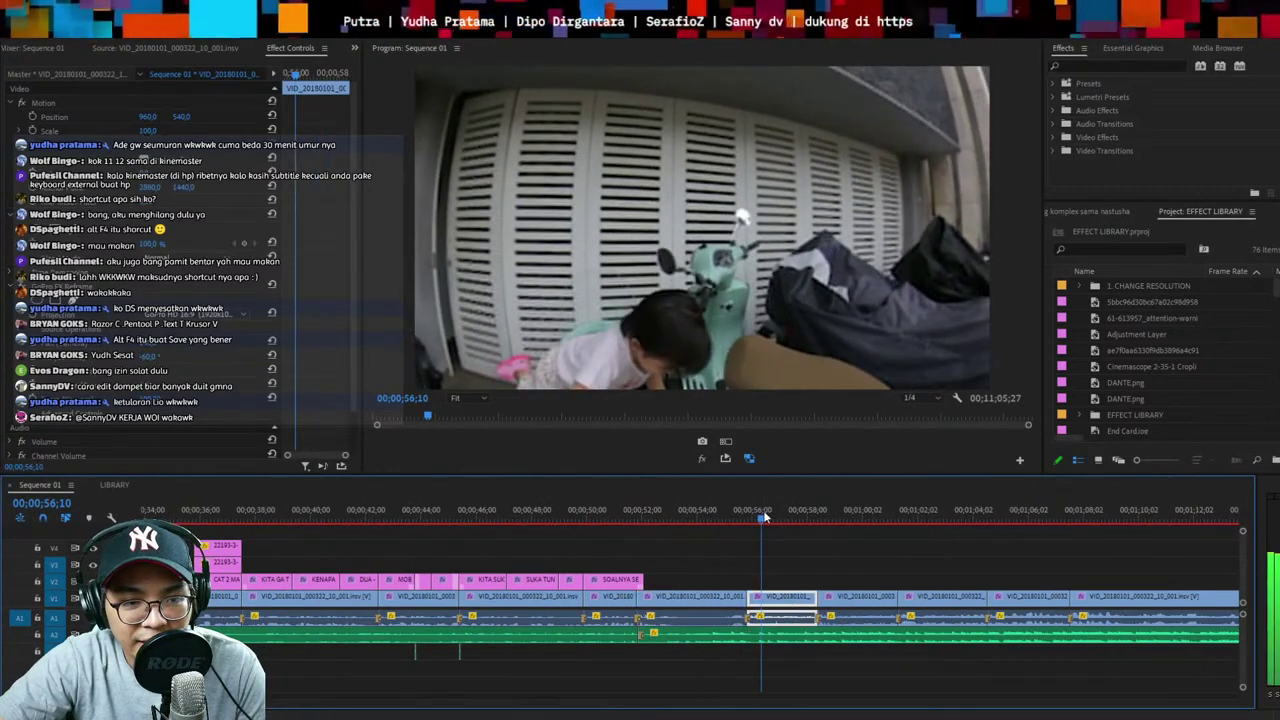
key(minus)
click(763, 510)
key(equal)
click(724, 606)
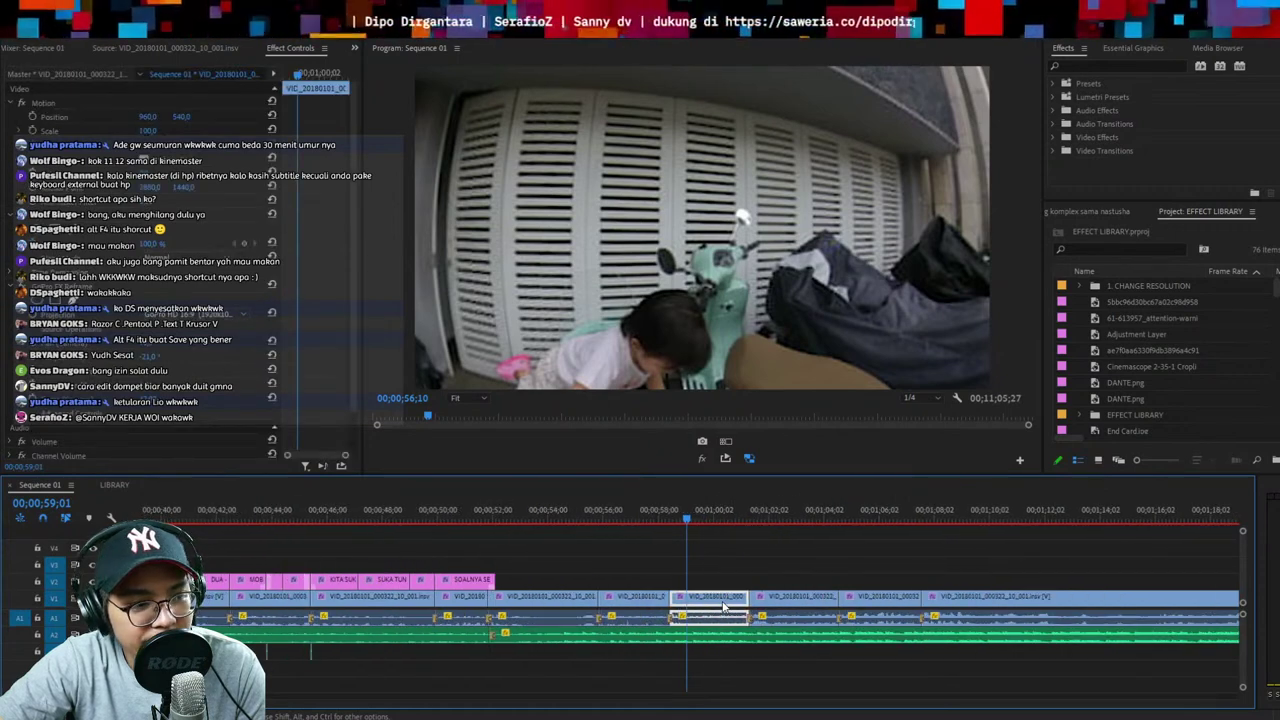
Save the project and look over the full sequence around the end of the captions
key(ctrl+s)
click(804, 560)
key(minus)
key(minus)
key(minus)
key(minus)
key(minus)
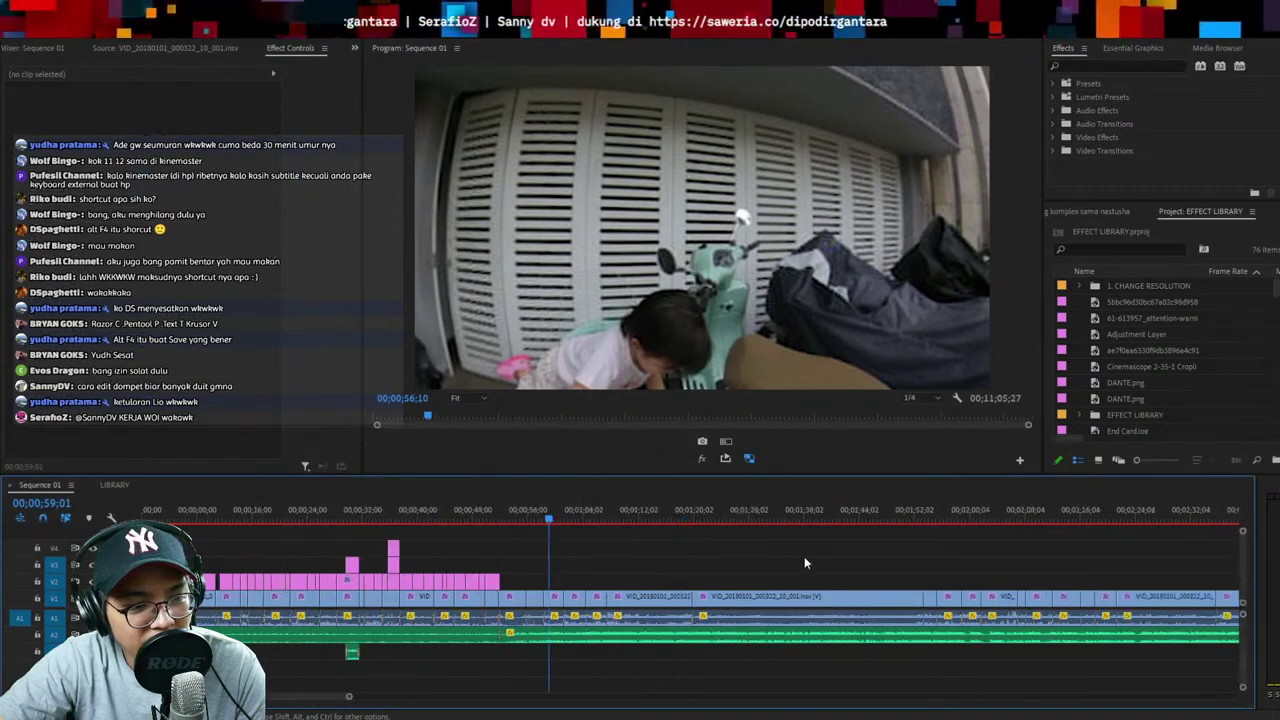
key(equal)
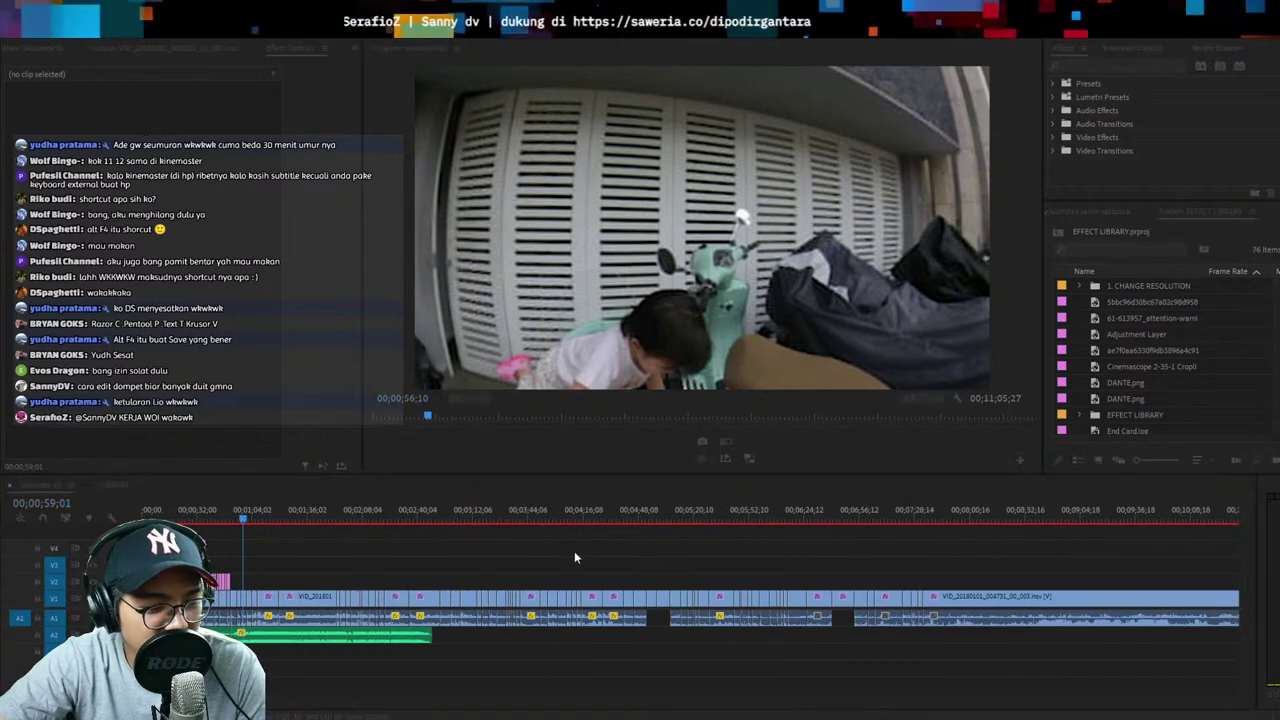
key(equal)
key(equal)
key(equal)
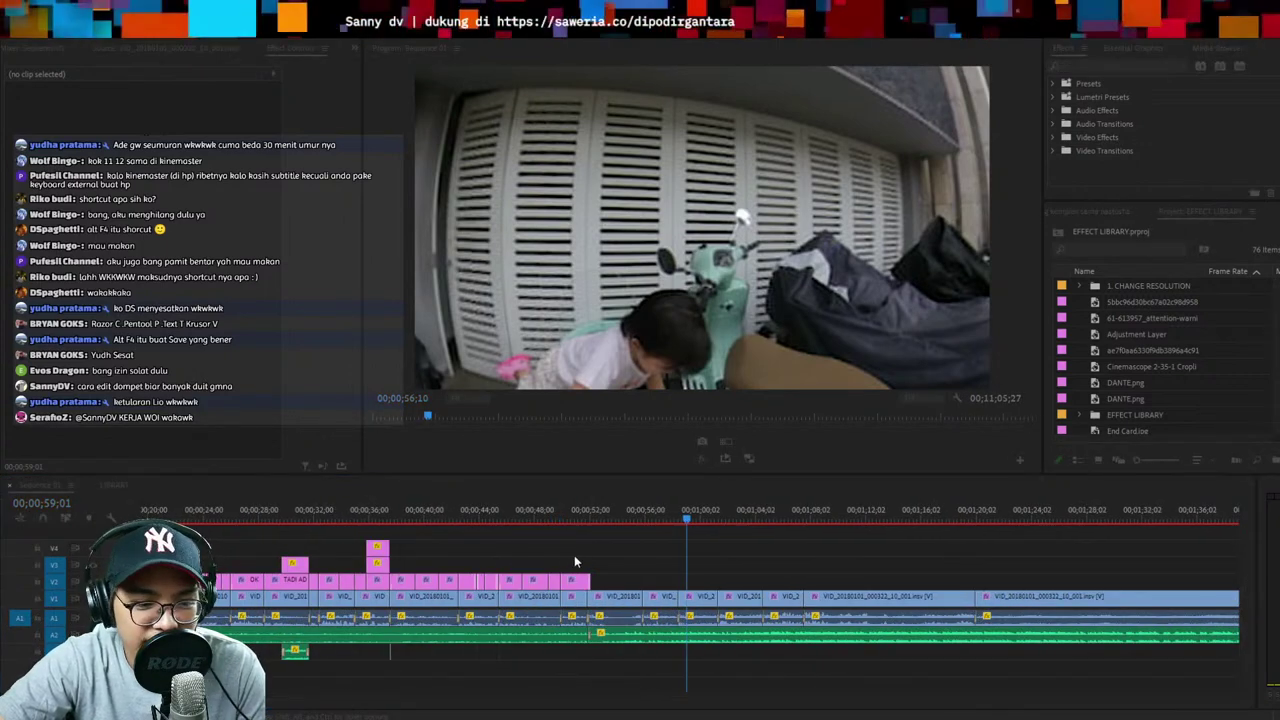
Examine the scooter clips on both sides of the cut, at 00;00;54;03 and 00;00;55;28
click(619, 519)
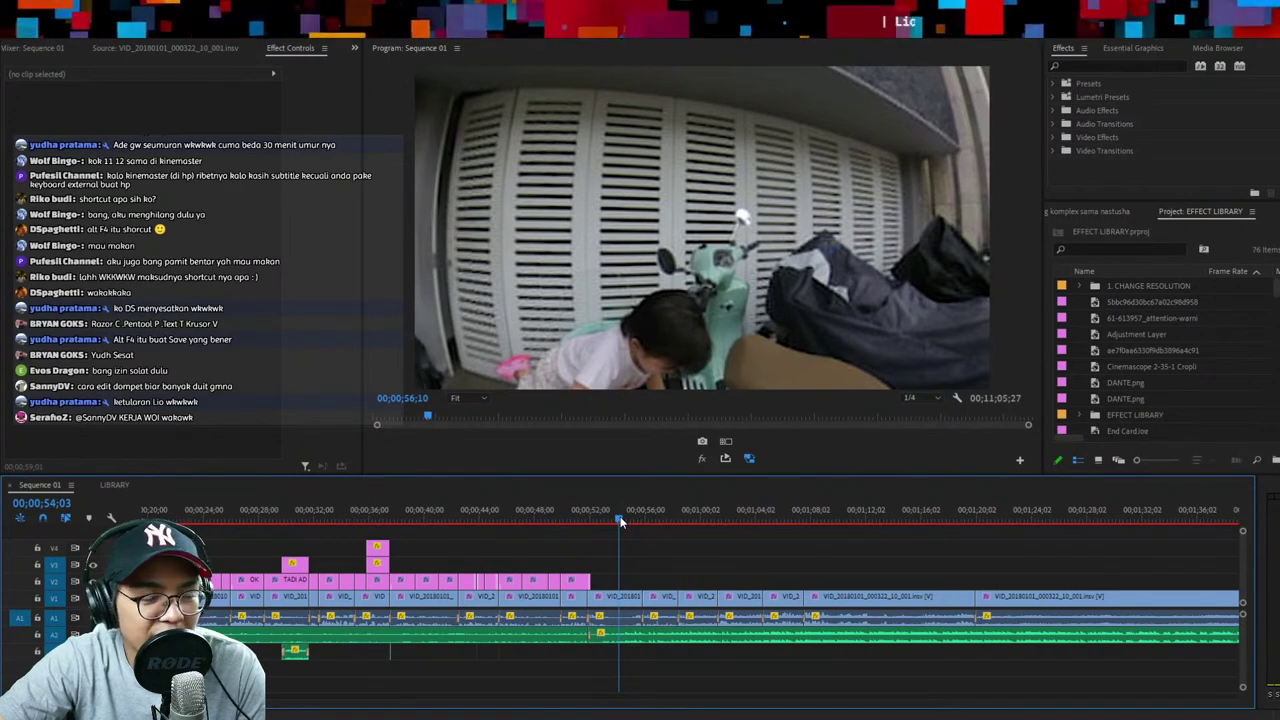
key(d)
key(equal)
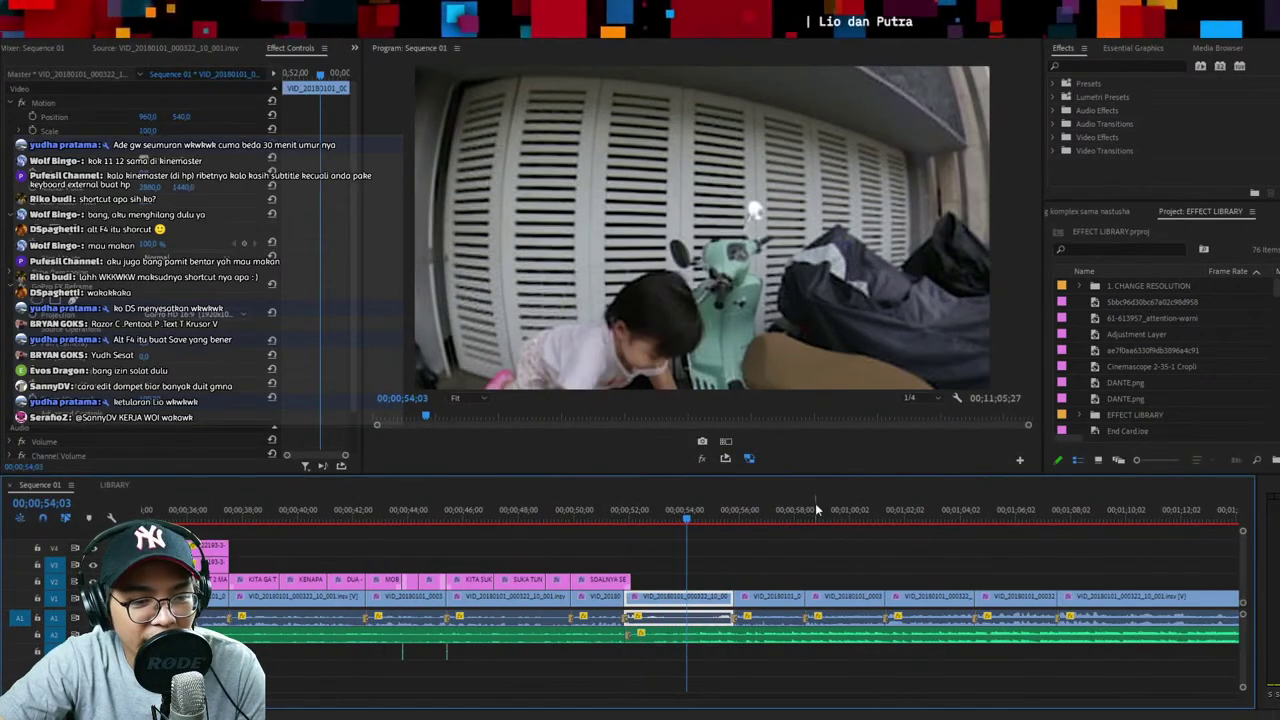
click(733, 514)
key(d)
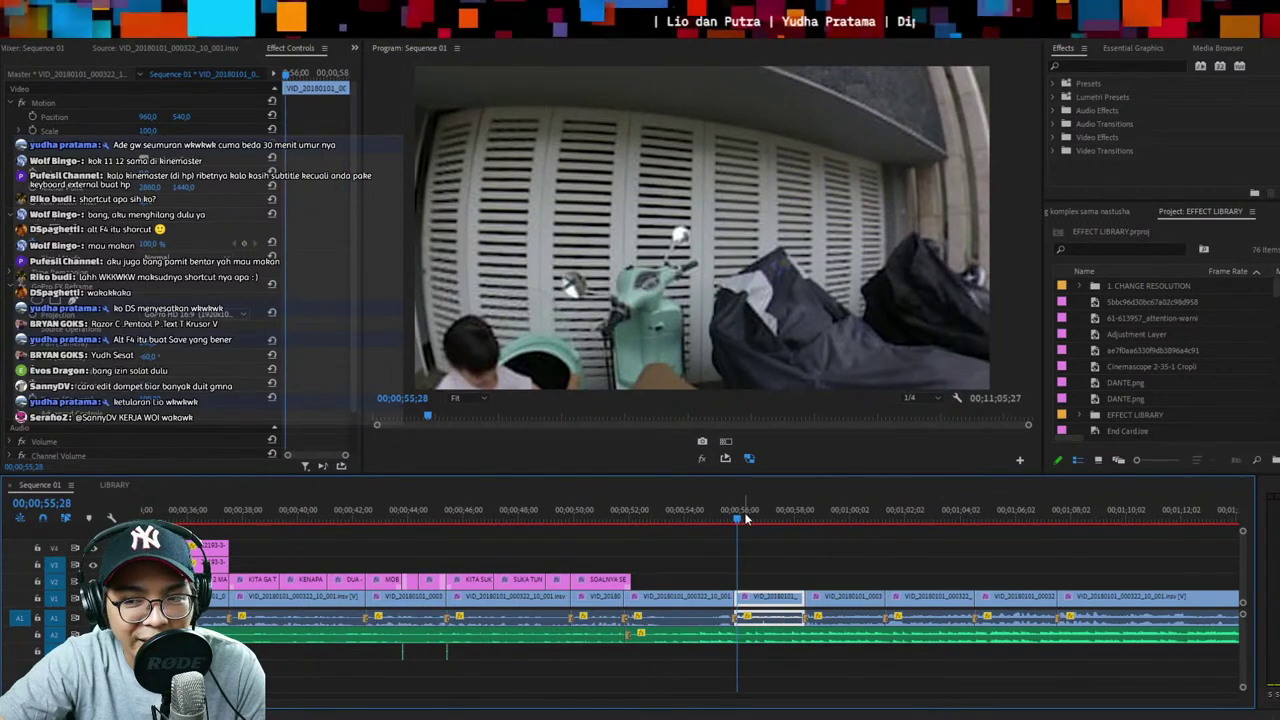
key(equal)
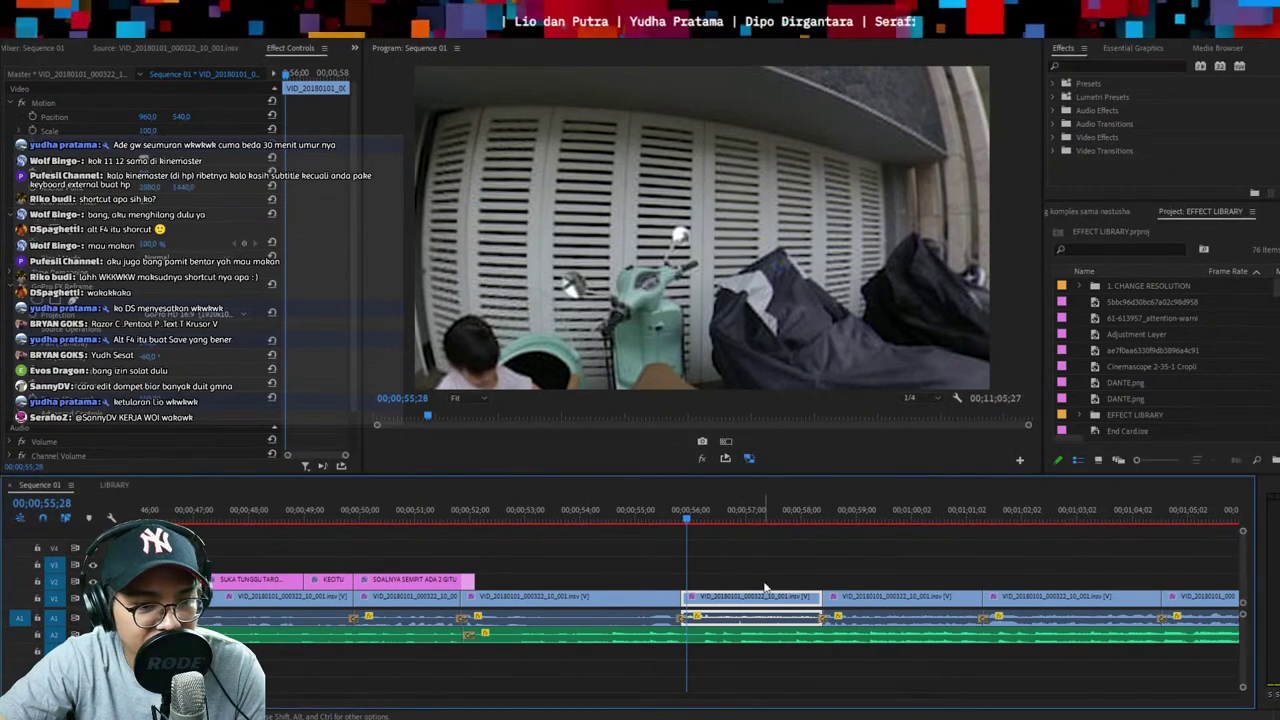
click(767, 549)
key(d)
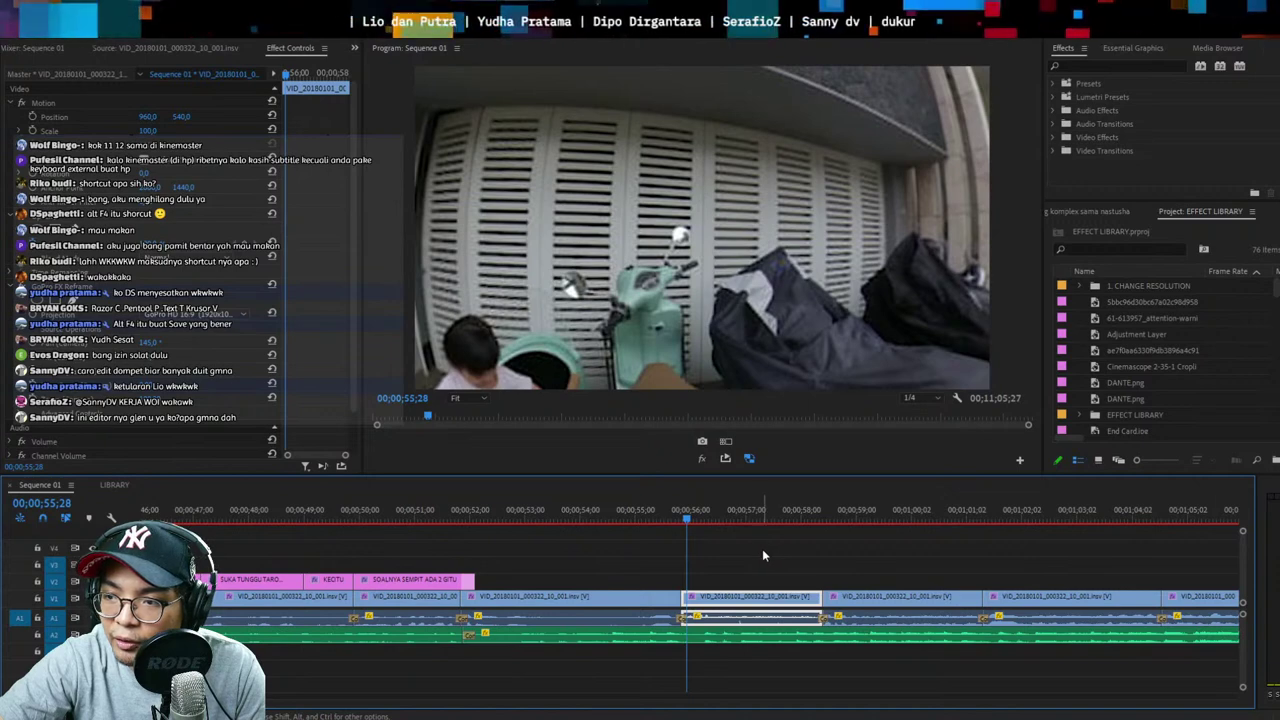
key(minus)
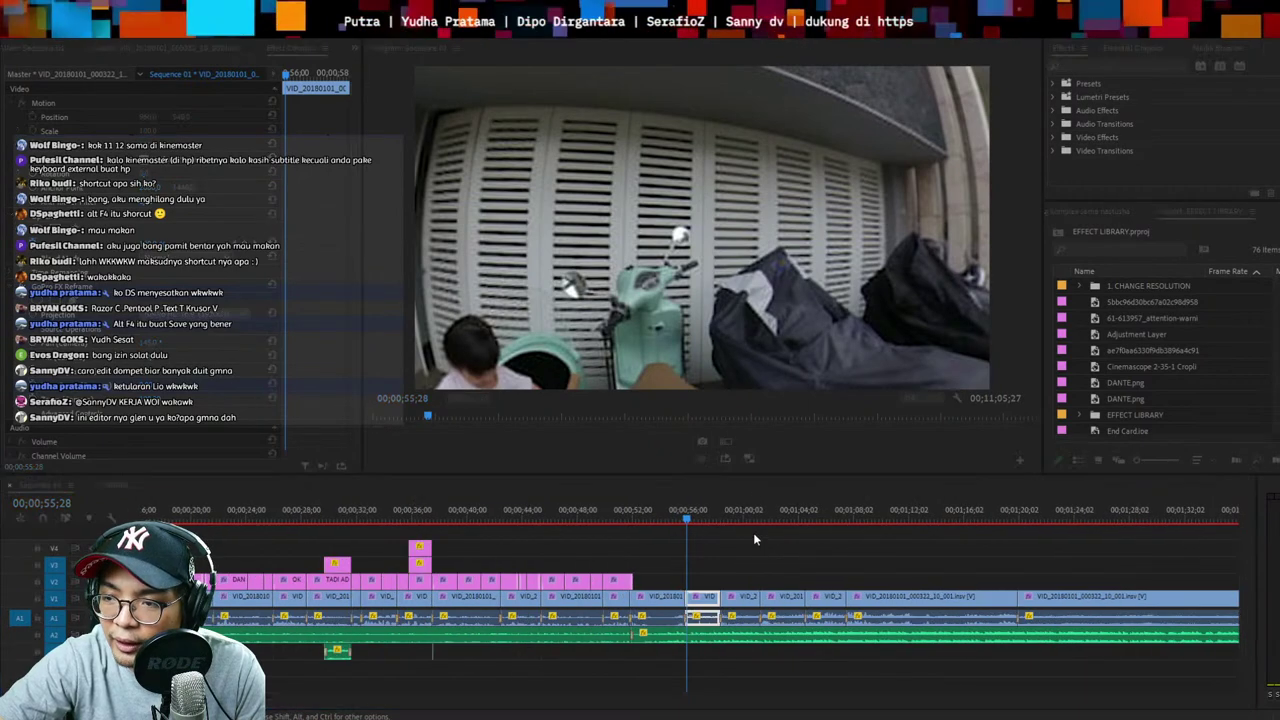
key(equal)
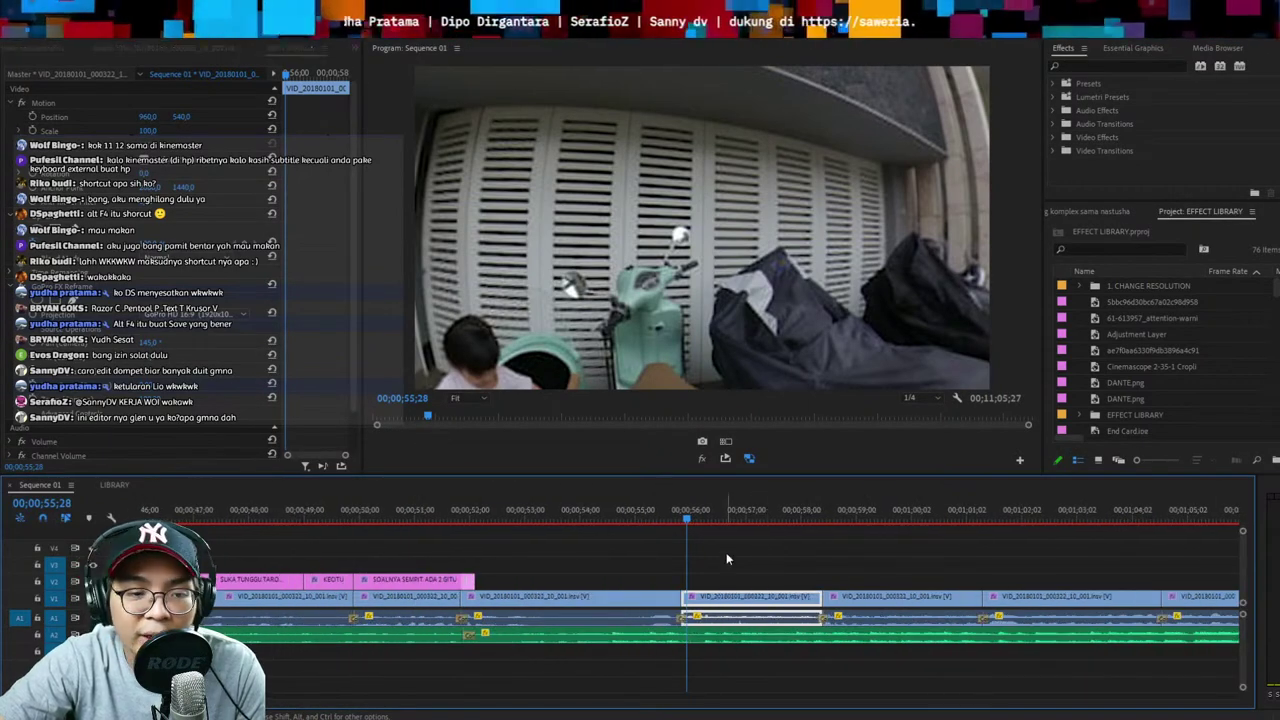
Check the footage from 00;00;59;08 onward, playing the riding clip from 00;01;03;23 to 00;01;04;08
click(781, 510)
key(minus)
click(781, 514)
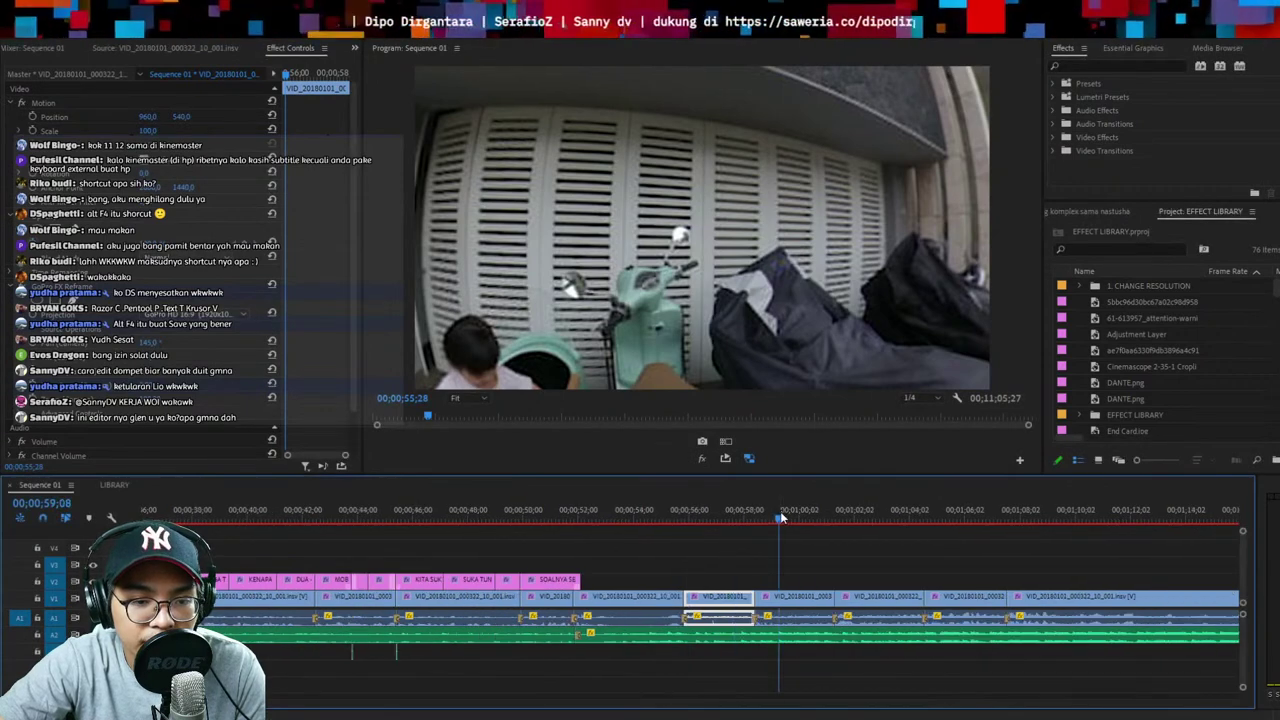
scroll(800, 524, down, 2)
click(918, 567)
key(minus)
key(minus)
key(minus)
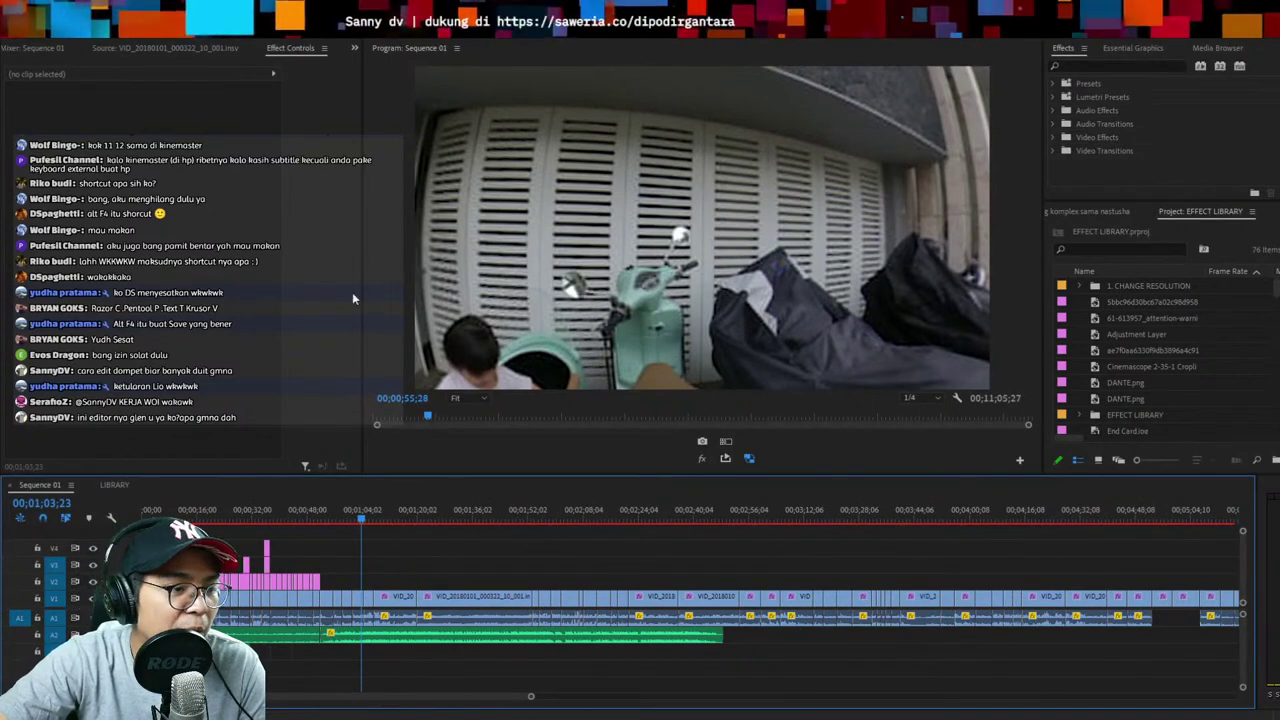
click(462, 598)
key(equal)
key(space)
key(equal)
key(equal)
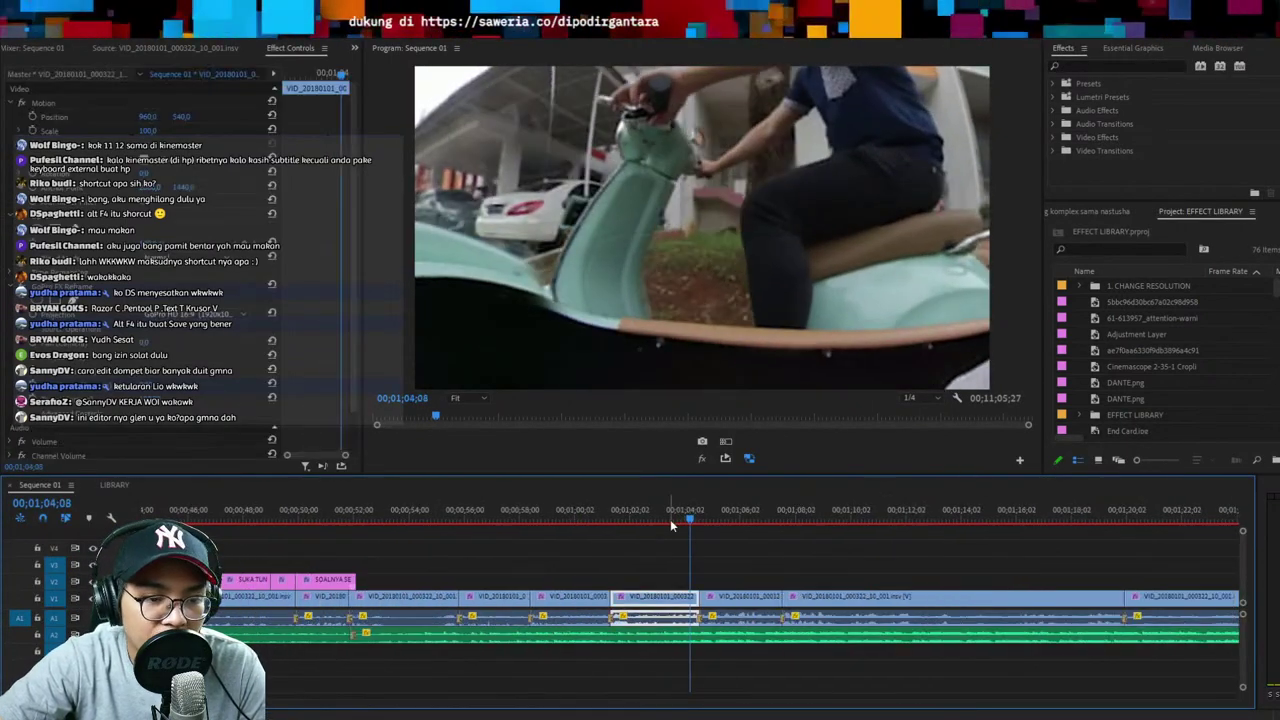
Compare the clips at 00;00;56;20 and 00;00;59;21 and save the project
click(483, 510)
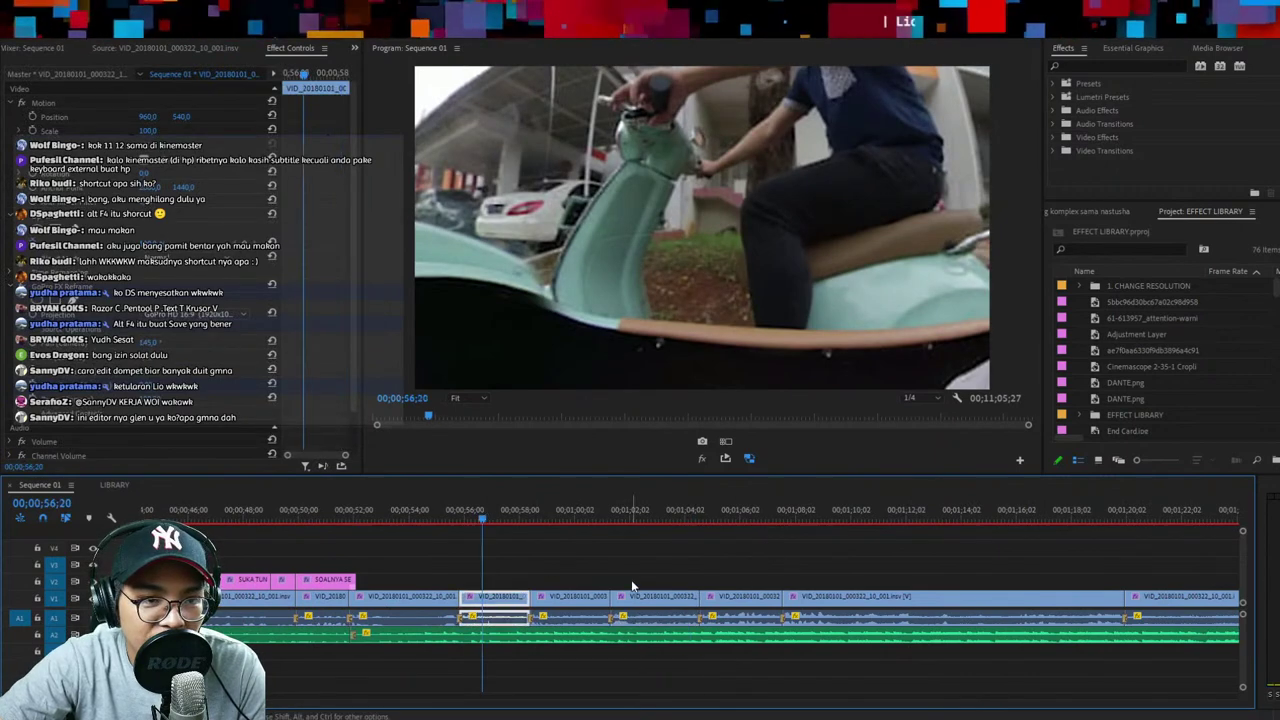
click(567, 514)
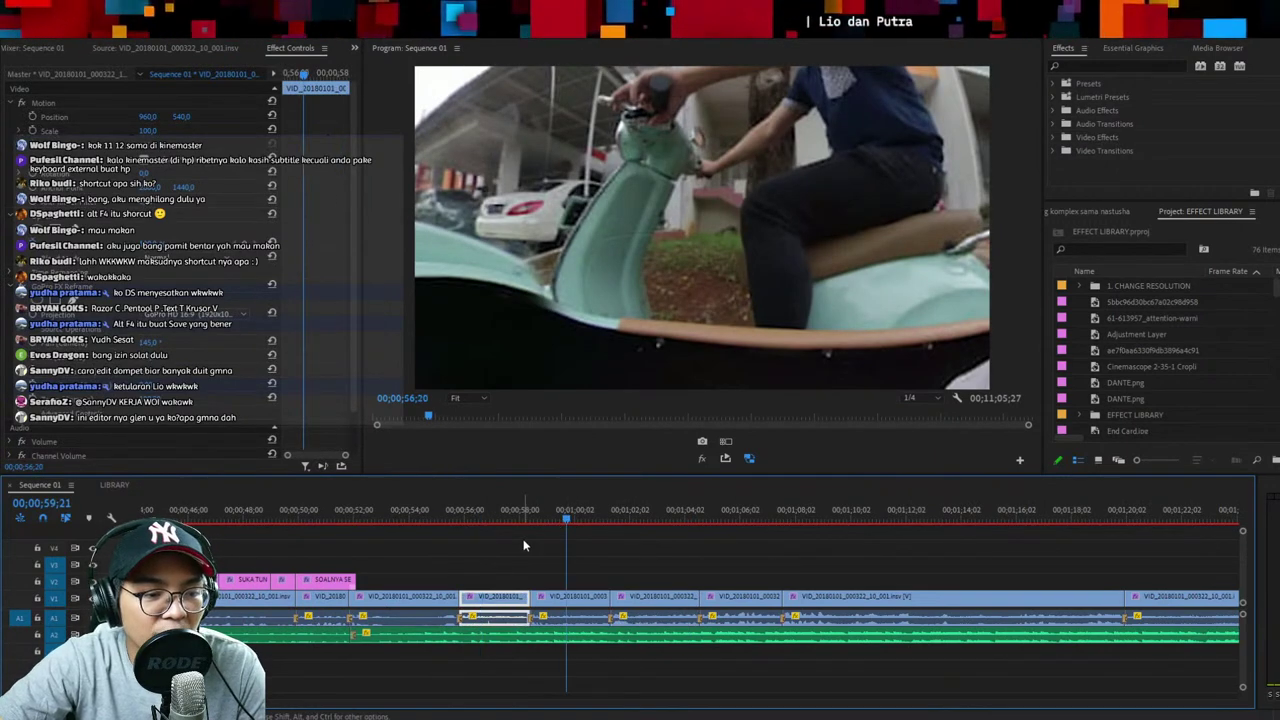
click(571, 551)
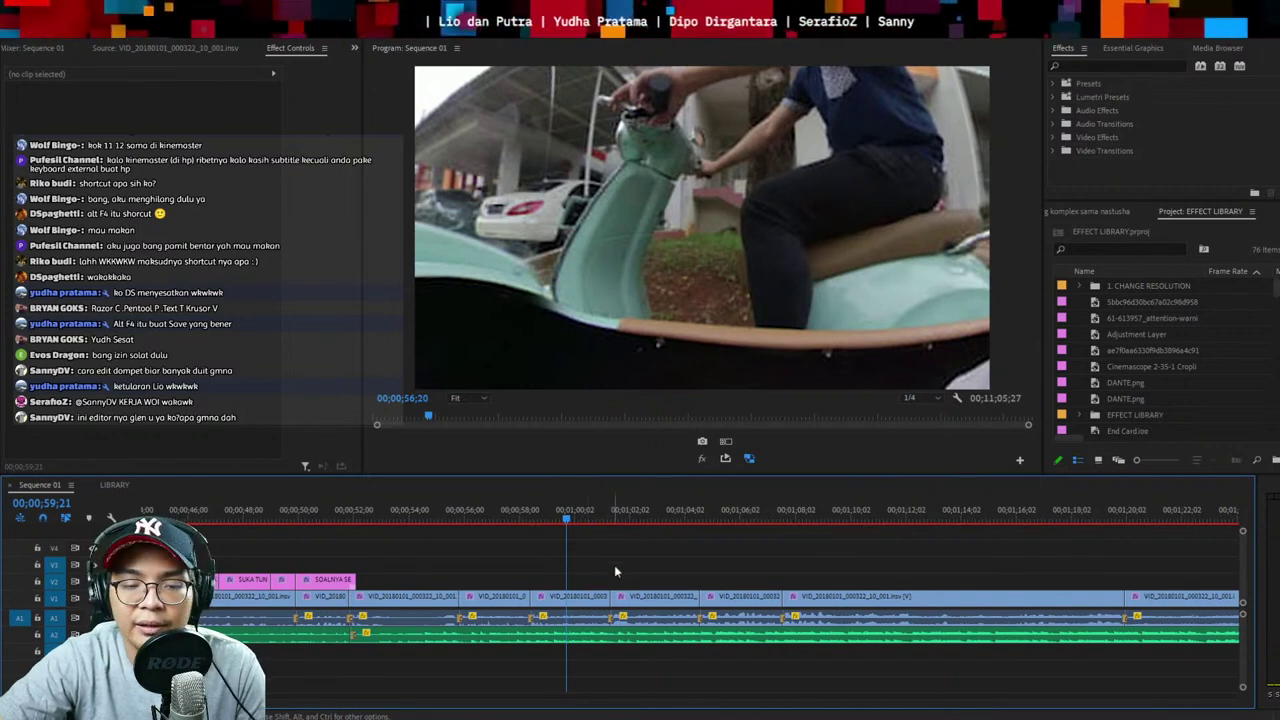
key(minus)
key(minus)
key(ctrl+s)
click(787, 597)
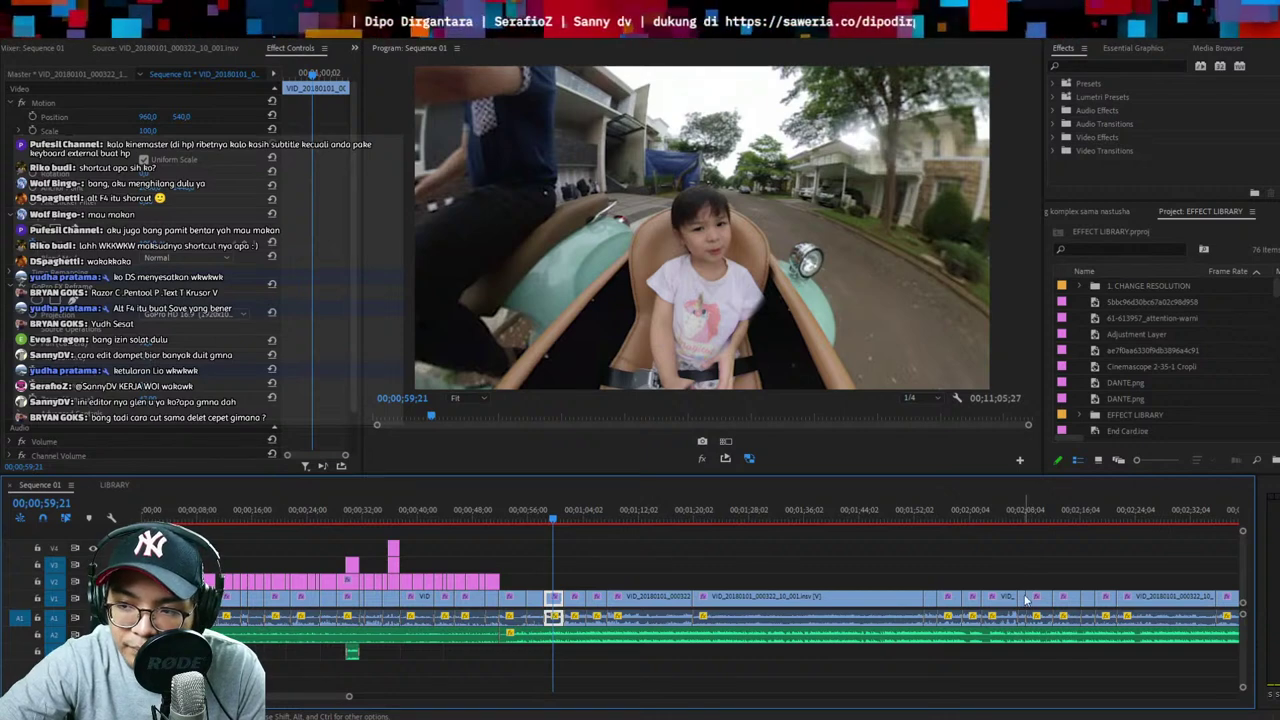
key(equal)
key(equal)
click(660, 565)
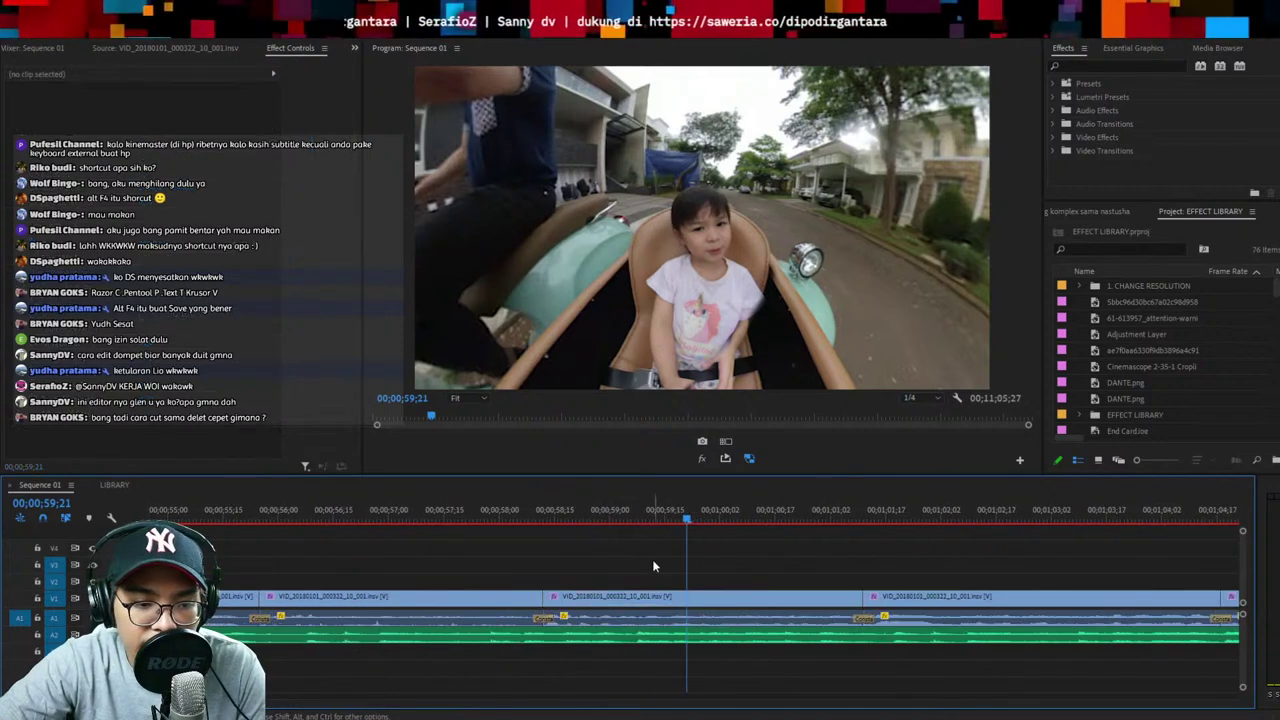
Play the clip of the child beside the parked scooter that begins just before 00;00;52;00
click(503, 571)
key(minus)
click(476, 508)
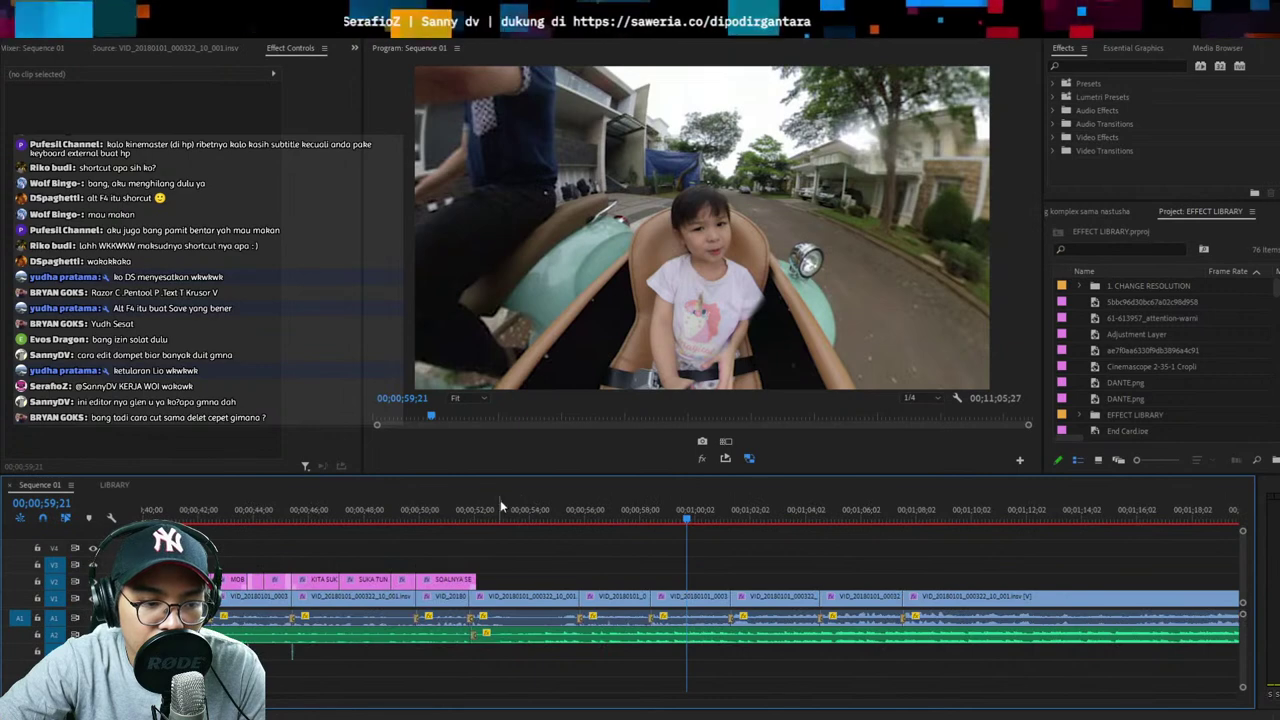
click(574, 512)
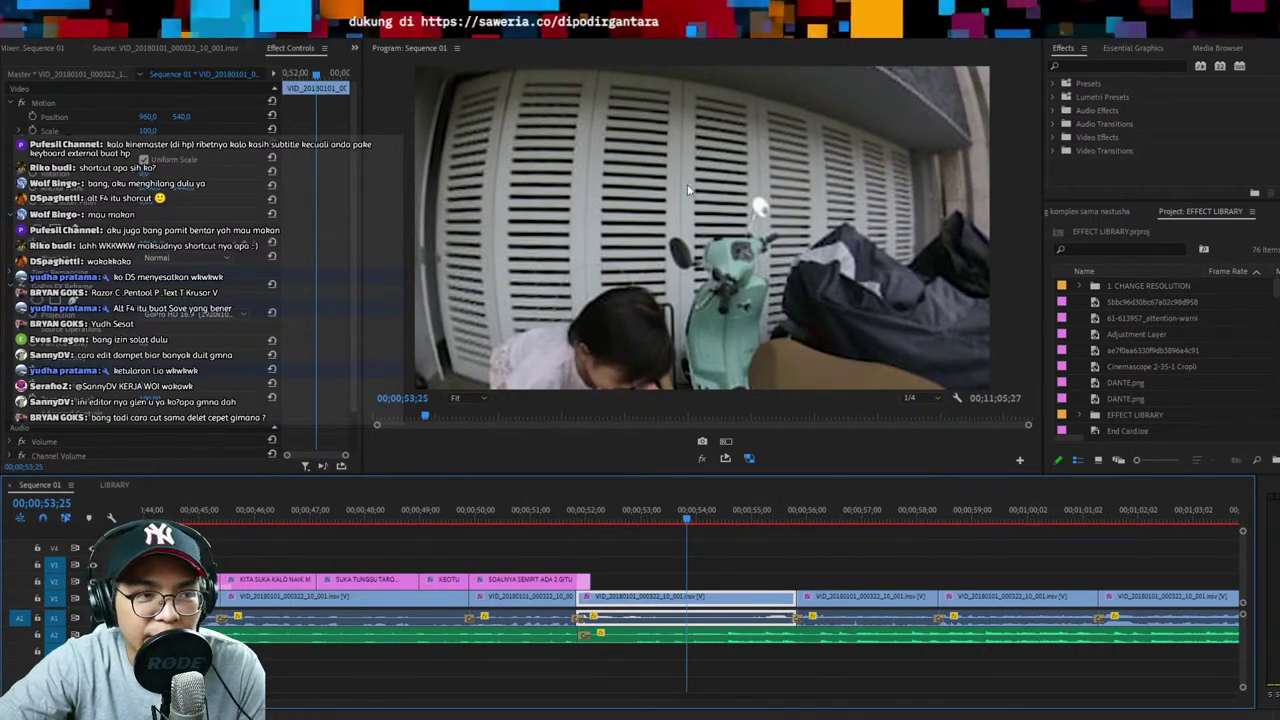
click(605, 520)
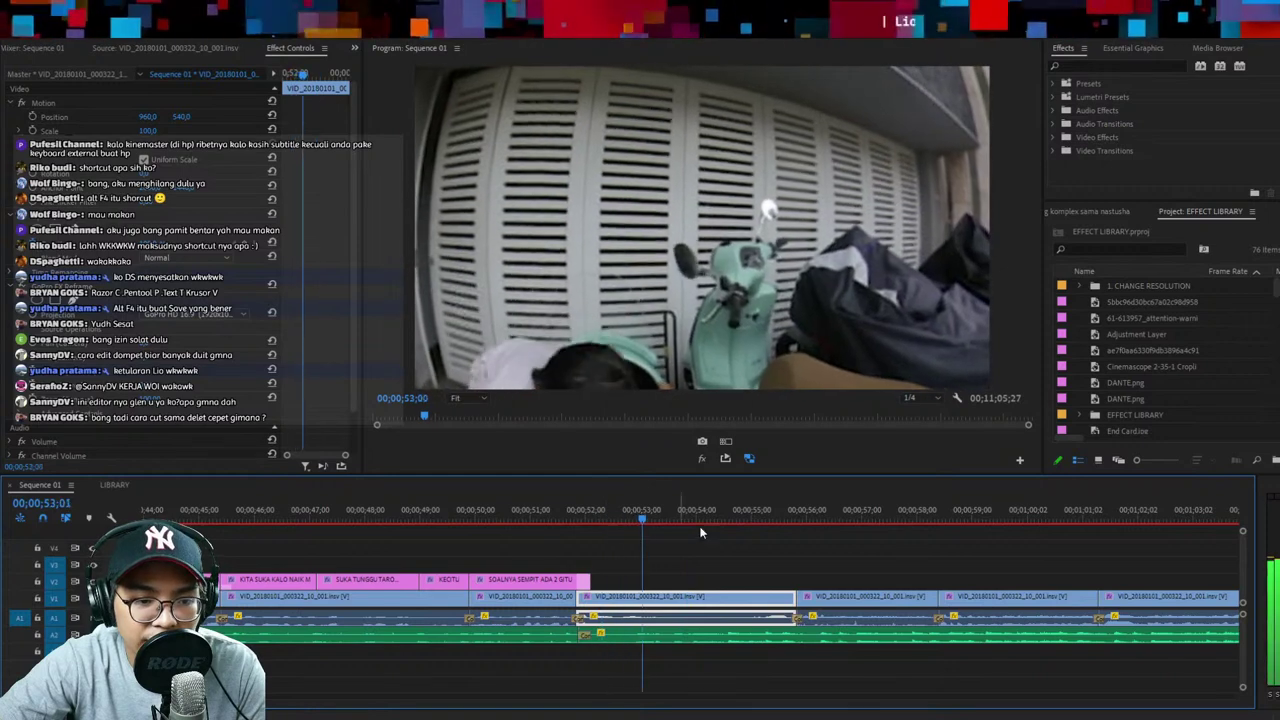
Ripple-delete the V1 clip that starts at the 00;00;55;25 cut, together with its A1 audio
click(795, 511)
key(minus)
key(equal)
click(732, 519)
drag(785, 531, 775, 602)
key(shift+Delete)
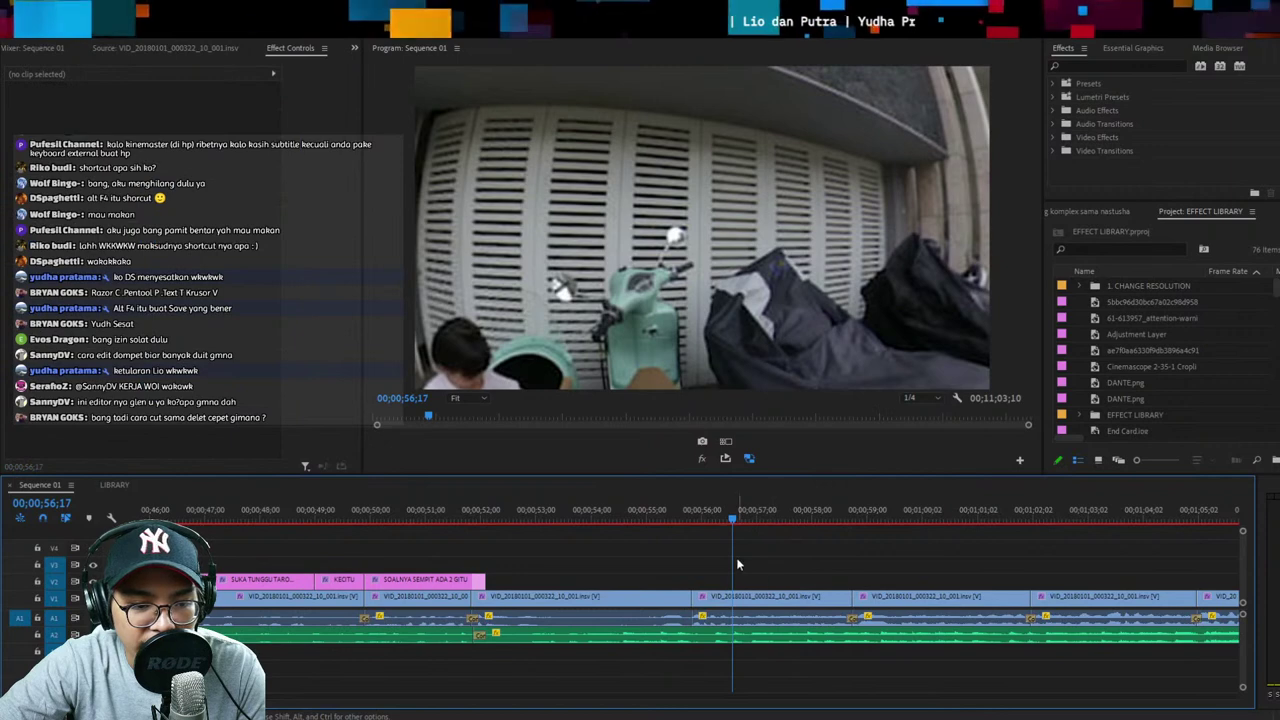
Select both clips meeting at 00;00;55;25 and add an audio transition at their cut
key(Up)
drag(728, 553, 675, 604)
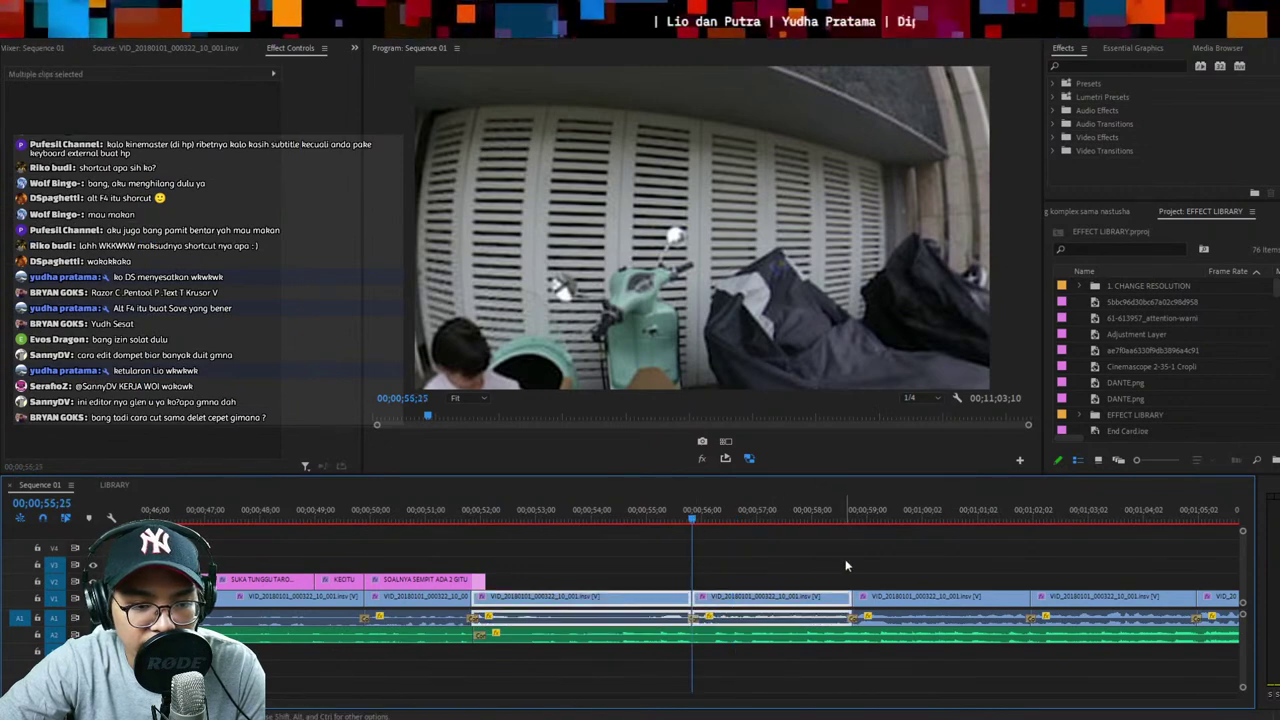
Apply the default audio transition to the selected clips at the 00;00;55;25 cut and move the playhead to 00;00;57;00
key(ctrl+shift+d)
click(846, 562)
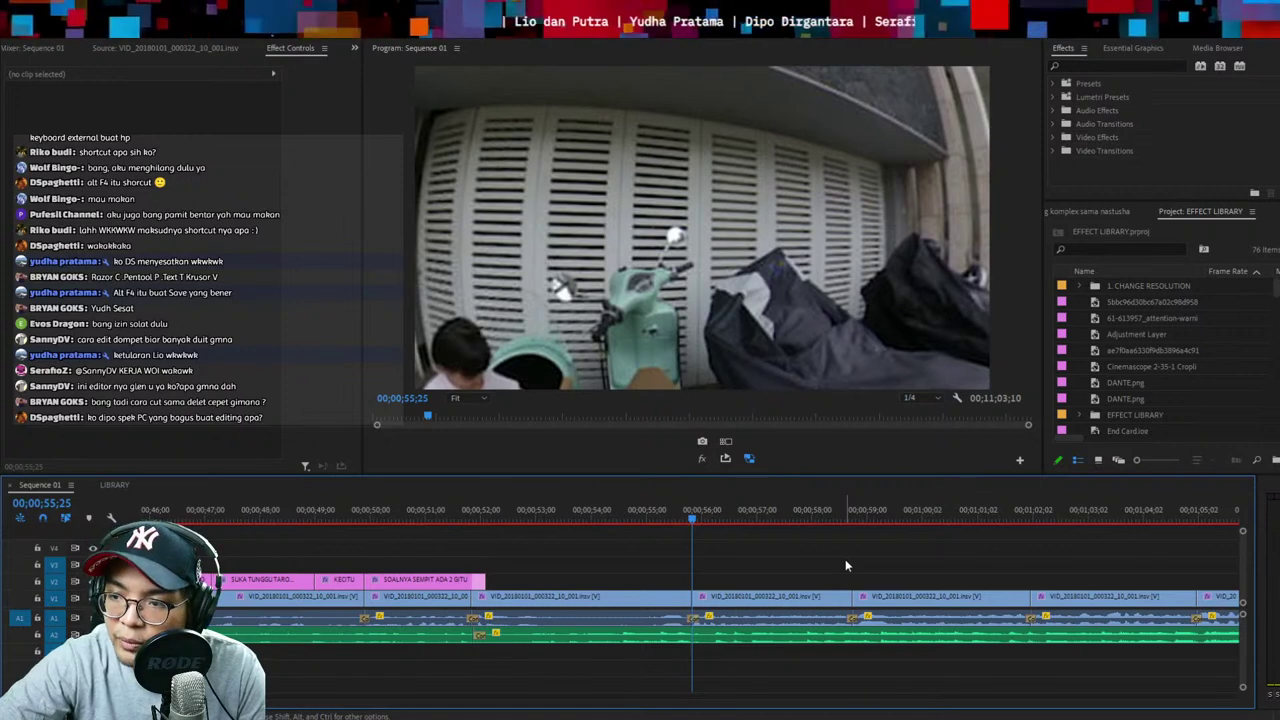
key(minus)
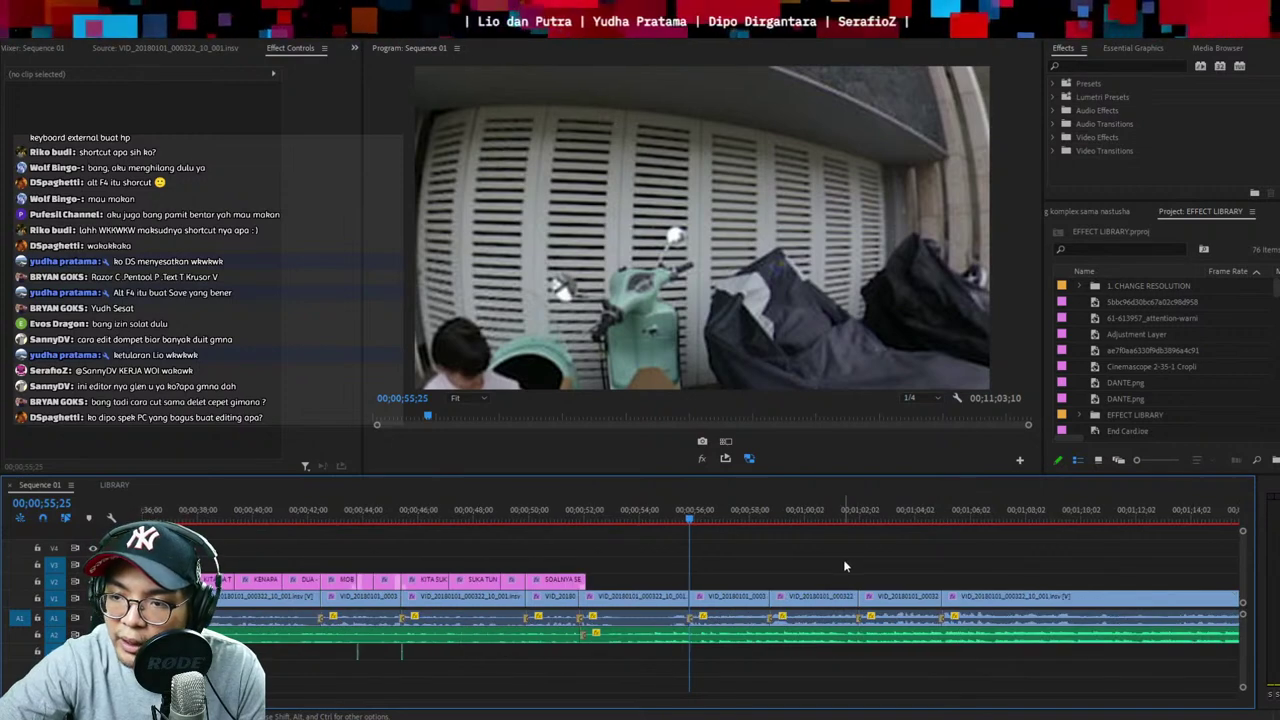
click(722, 505)
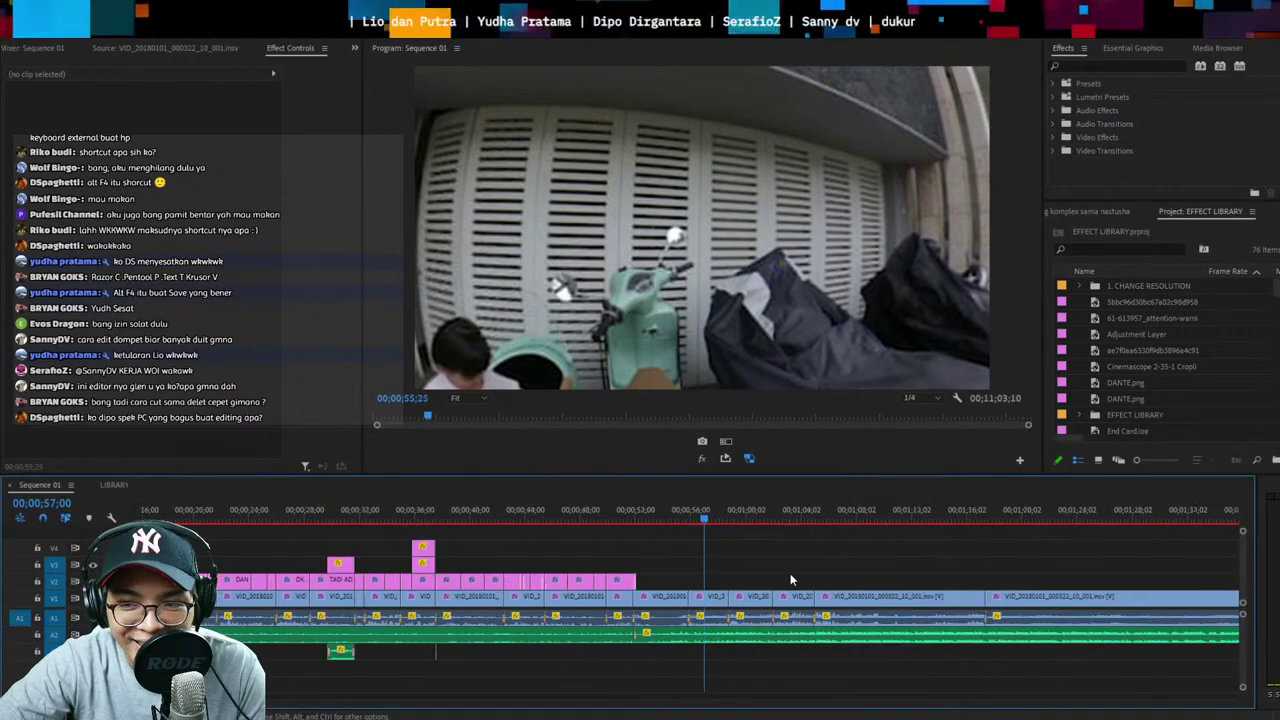
key(equal)
key(equal)
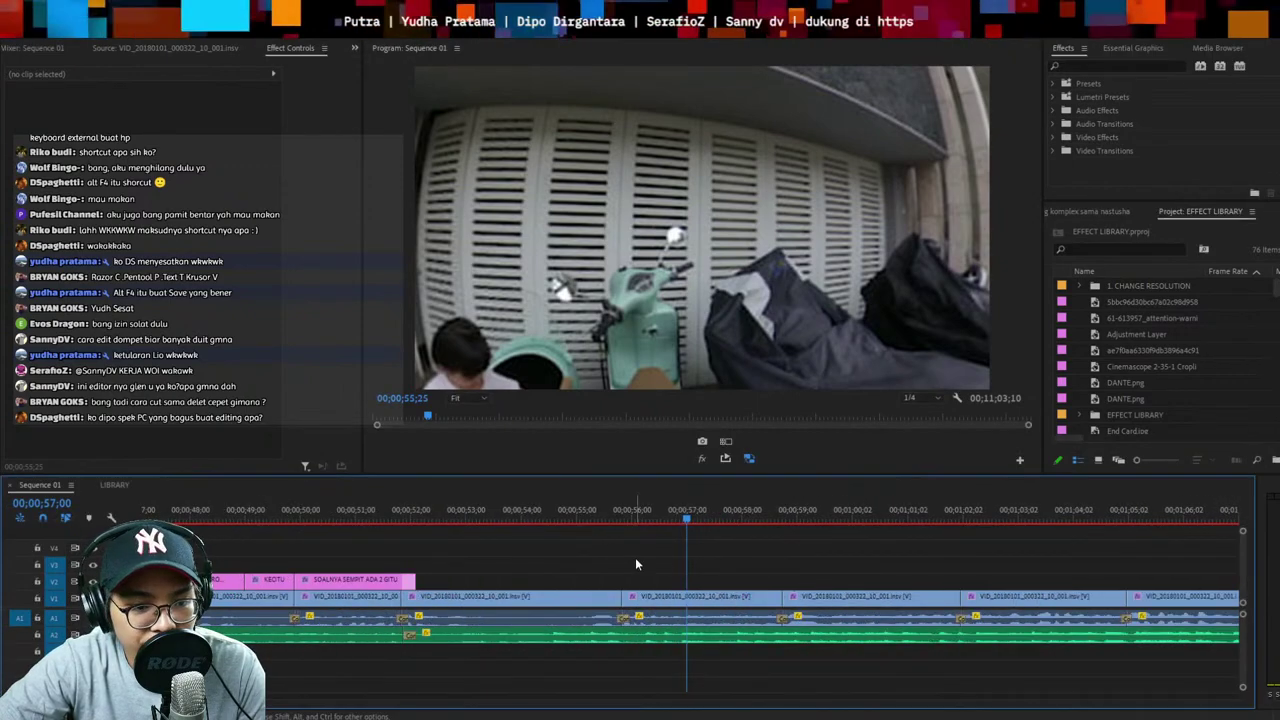
Save the project and play a short stretch of the sidecar clip from 00;00;57;00
key(minus)
key(minus)
key(minus)
key(equal)
key(equal)
key(equal)
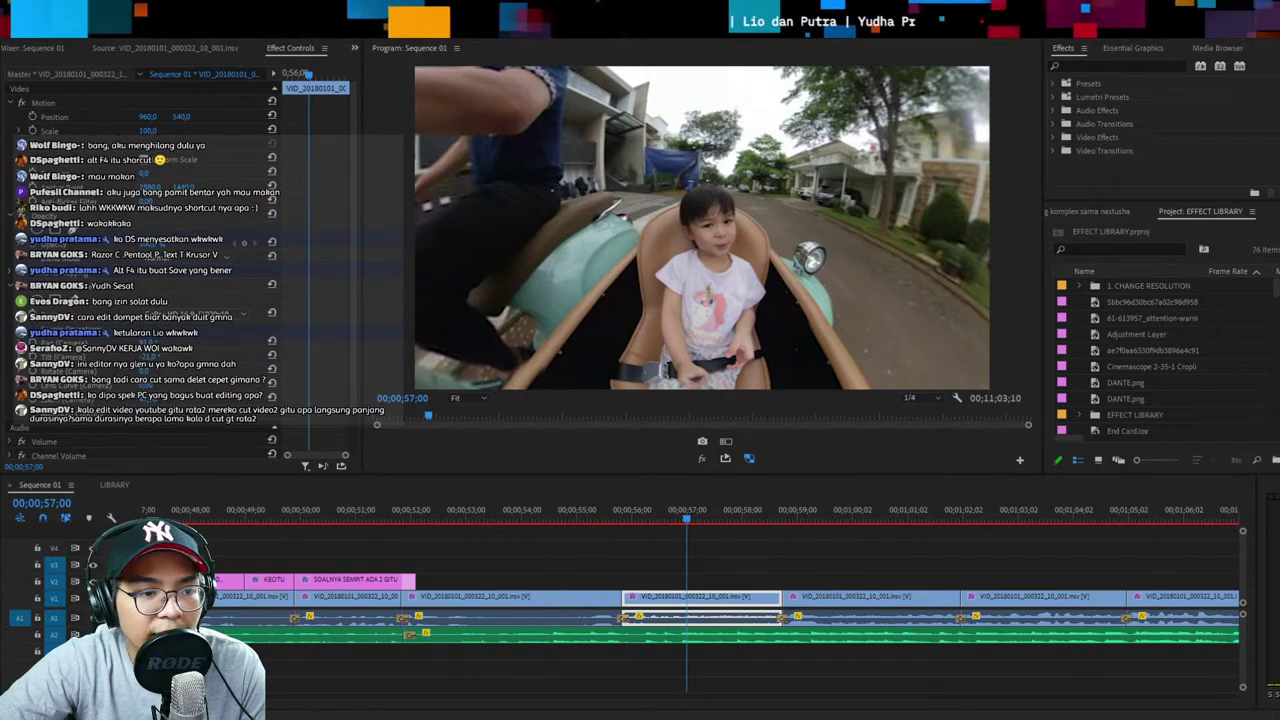
click(688, 507)
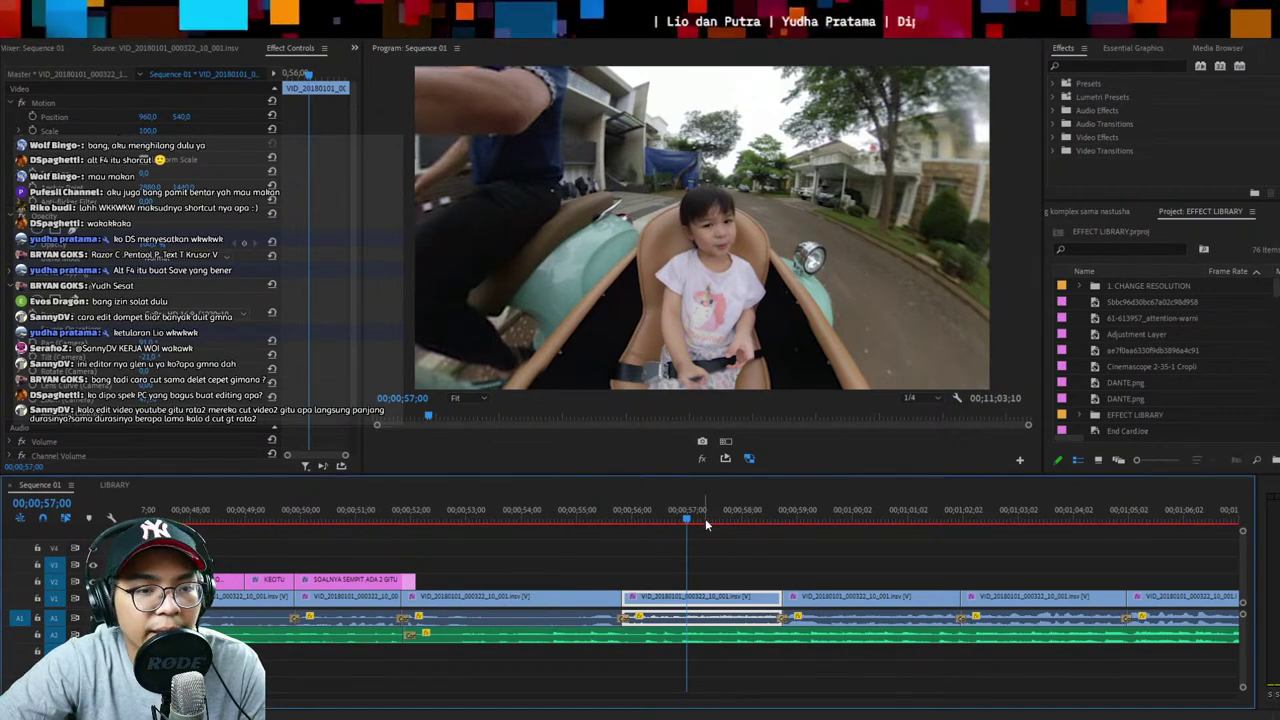
key(ctrl+s)
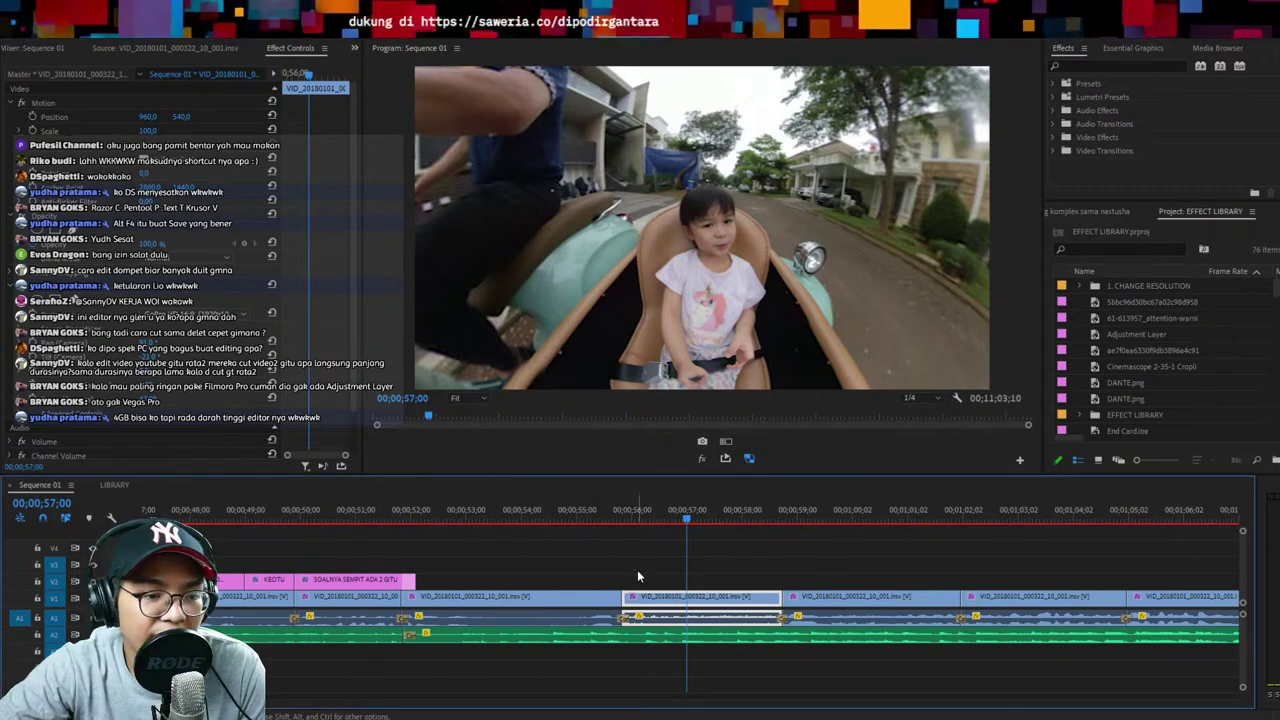
click(710, 560)
key(space)
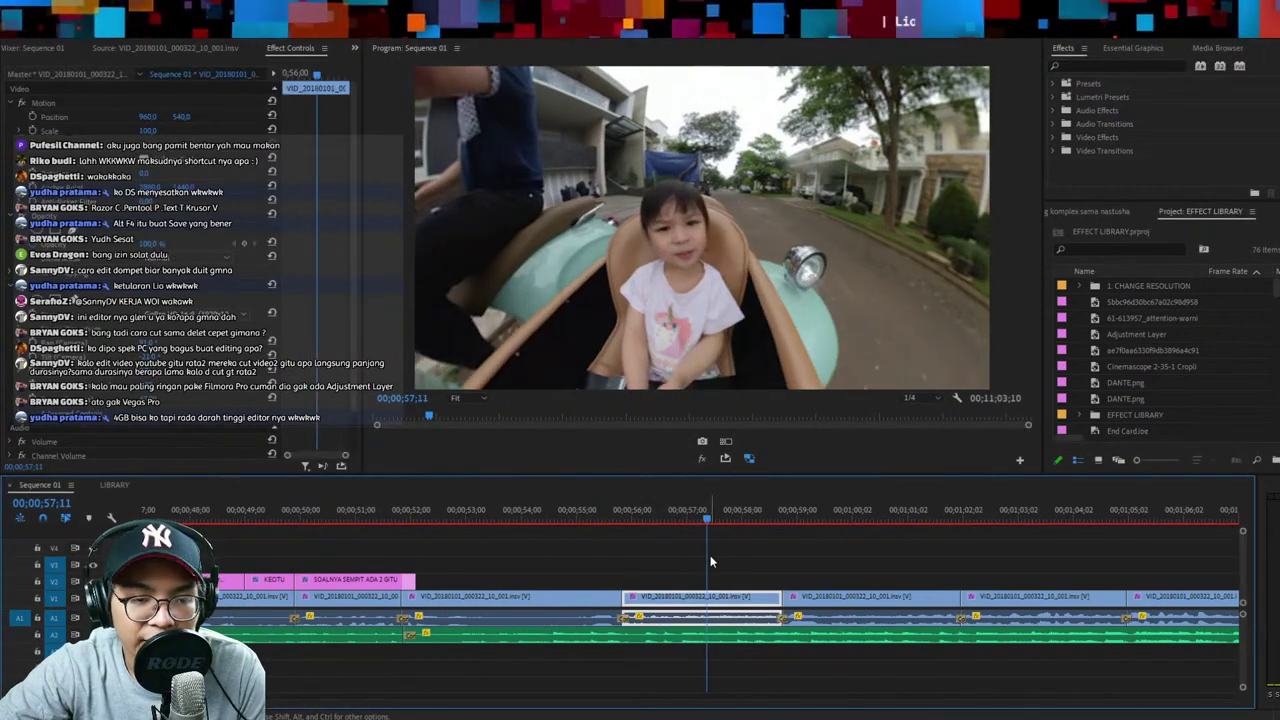
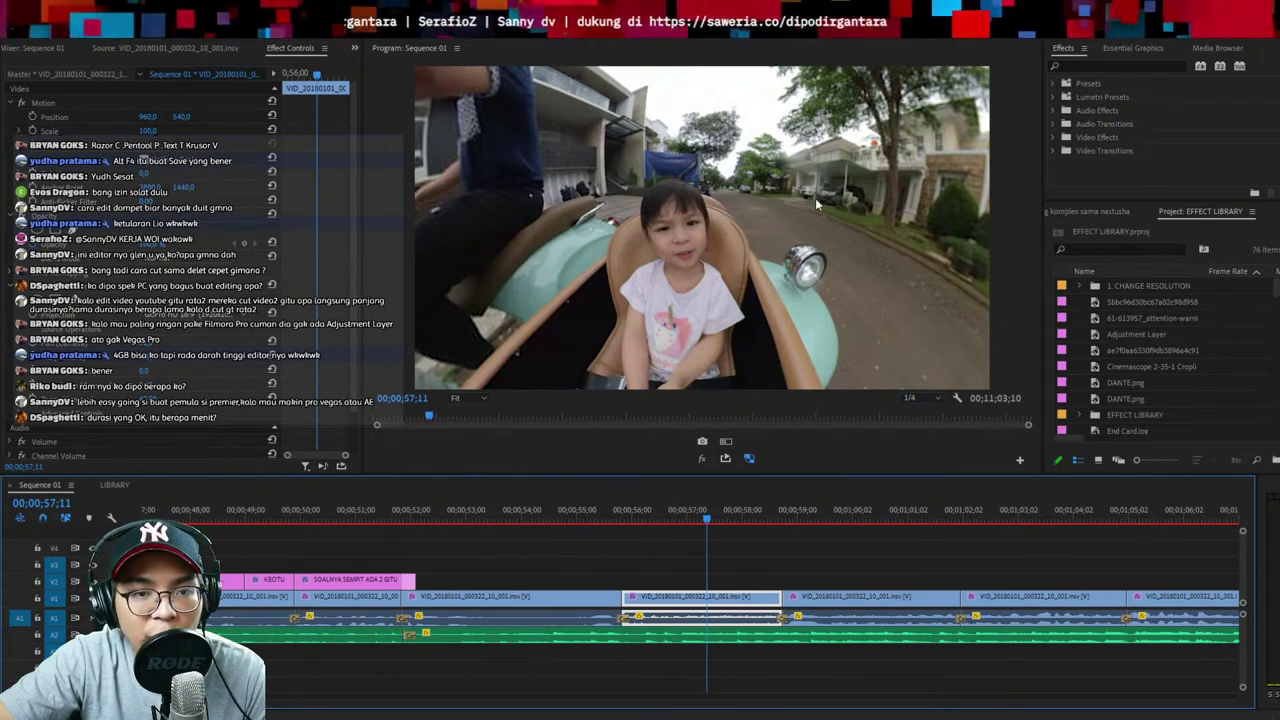
Compare the frames at 00;00;52;03 and at the 00;00;55;25 cut, saving the project along the way
click(608, 568)
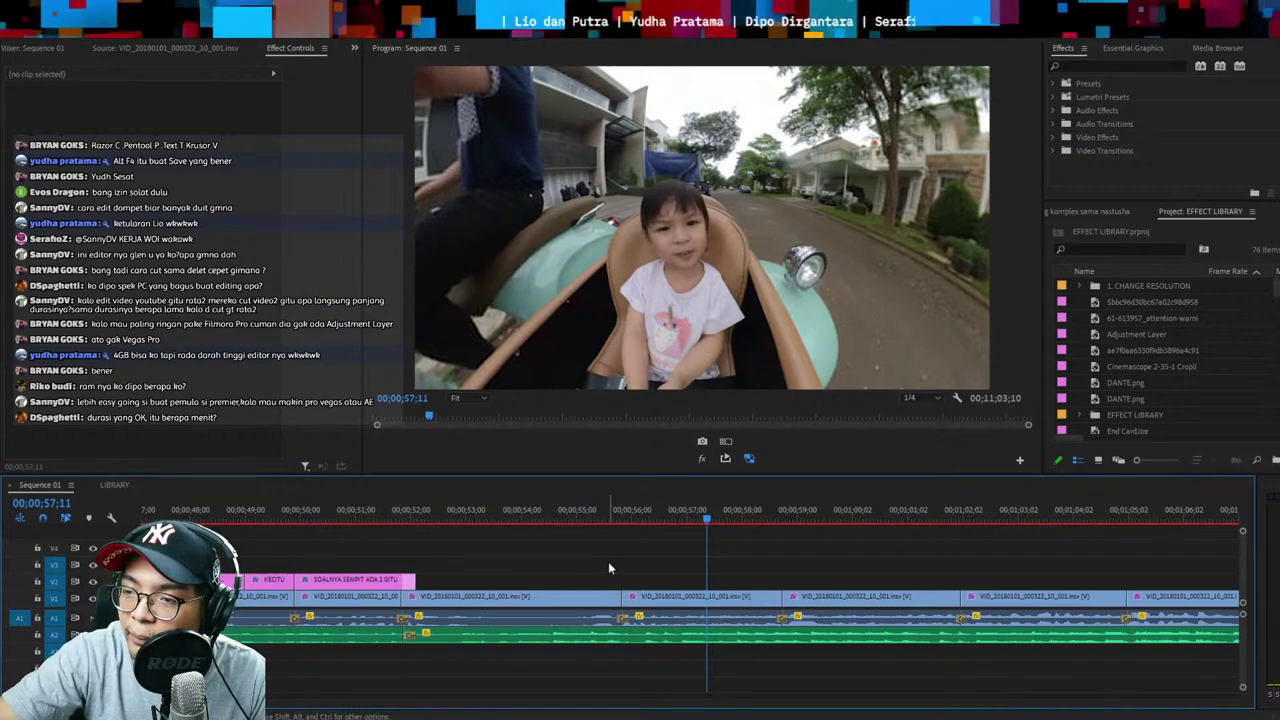
key(minus)
key(minus)
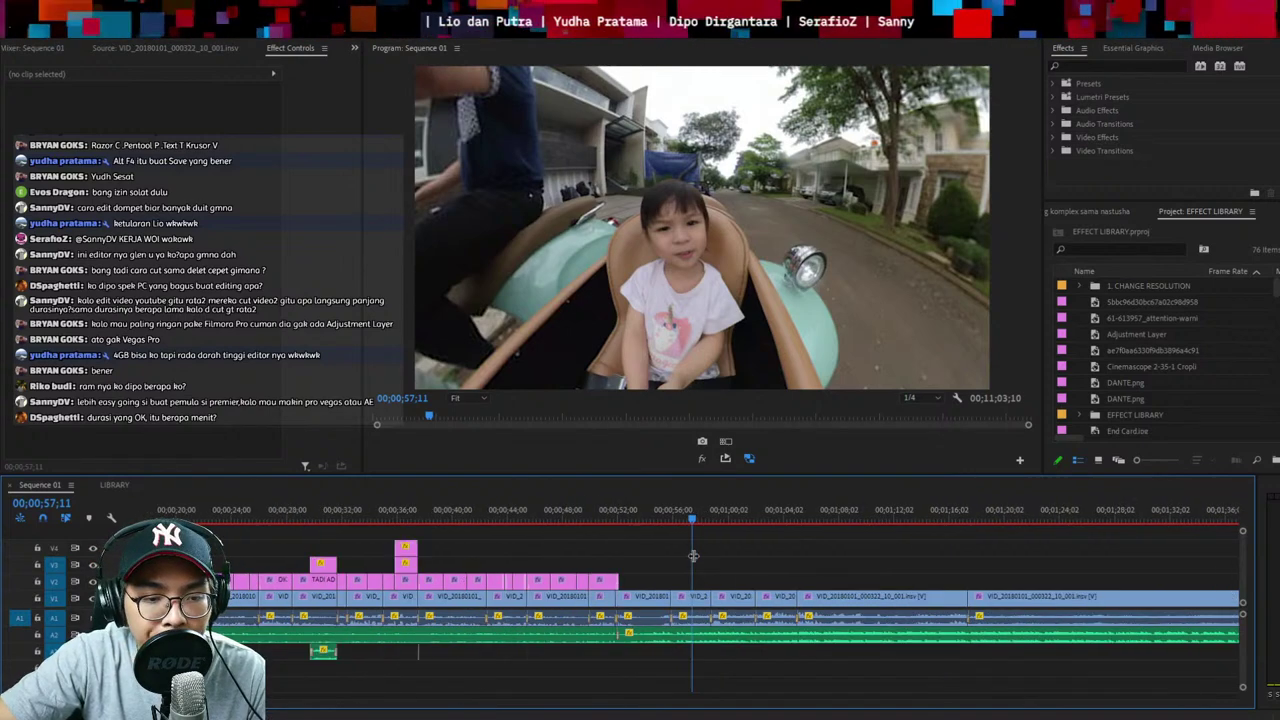
key(ctrl+s)
key(Up)
key(Up)
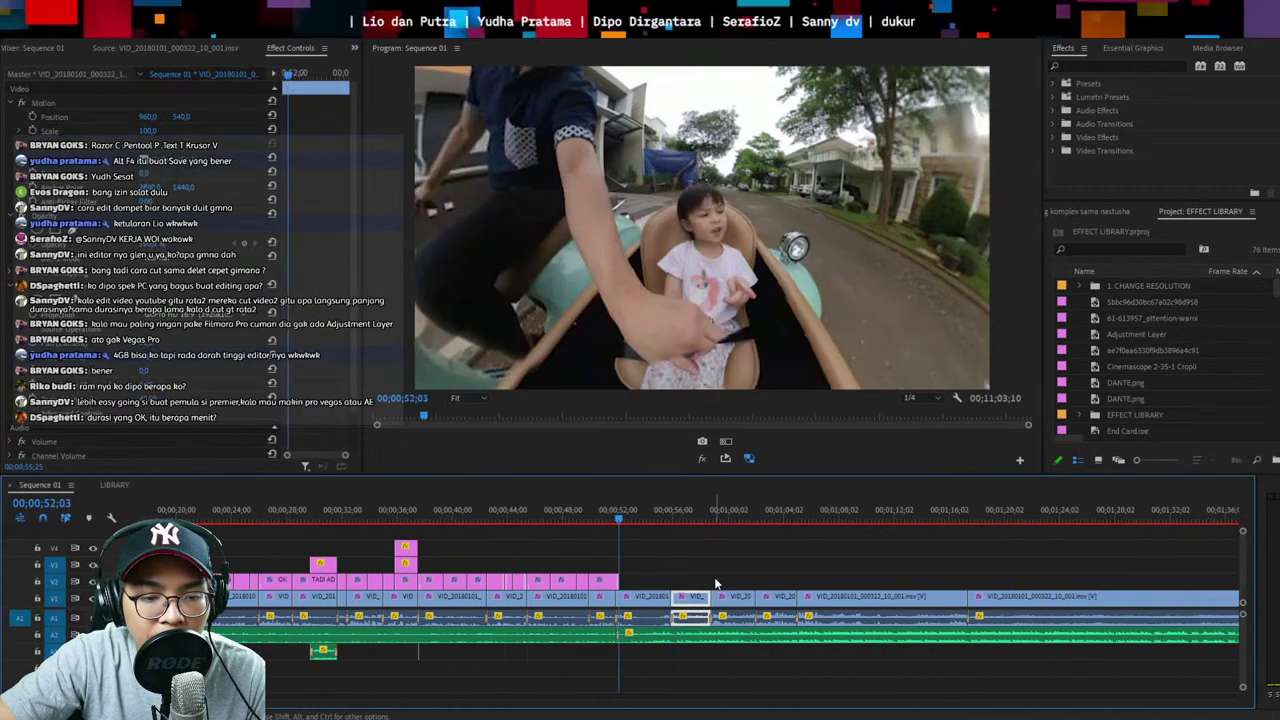
key(equal)
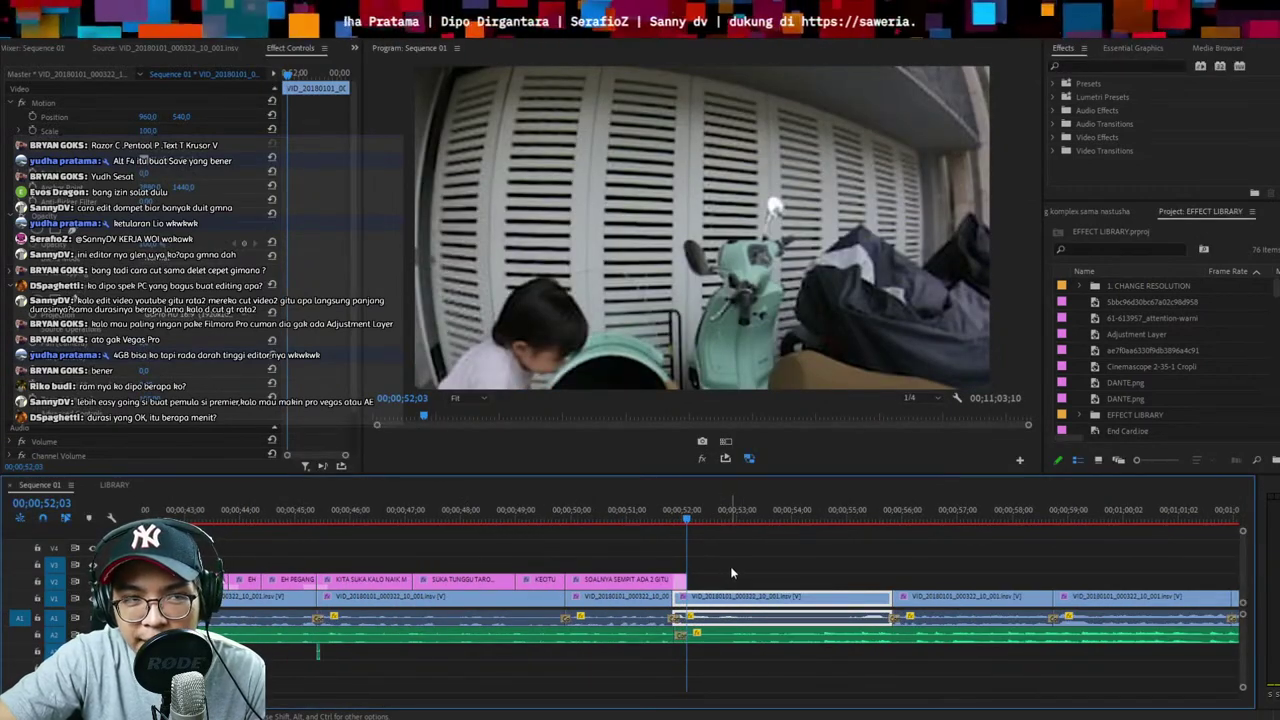
key(minus)
key(equal)
key(ctrl+s)
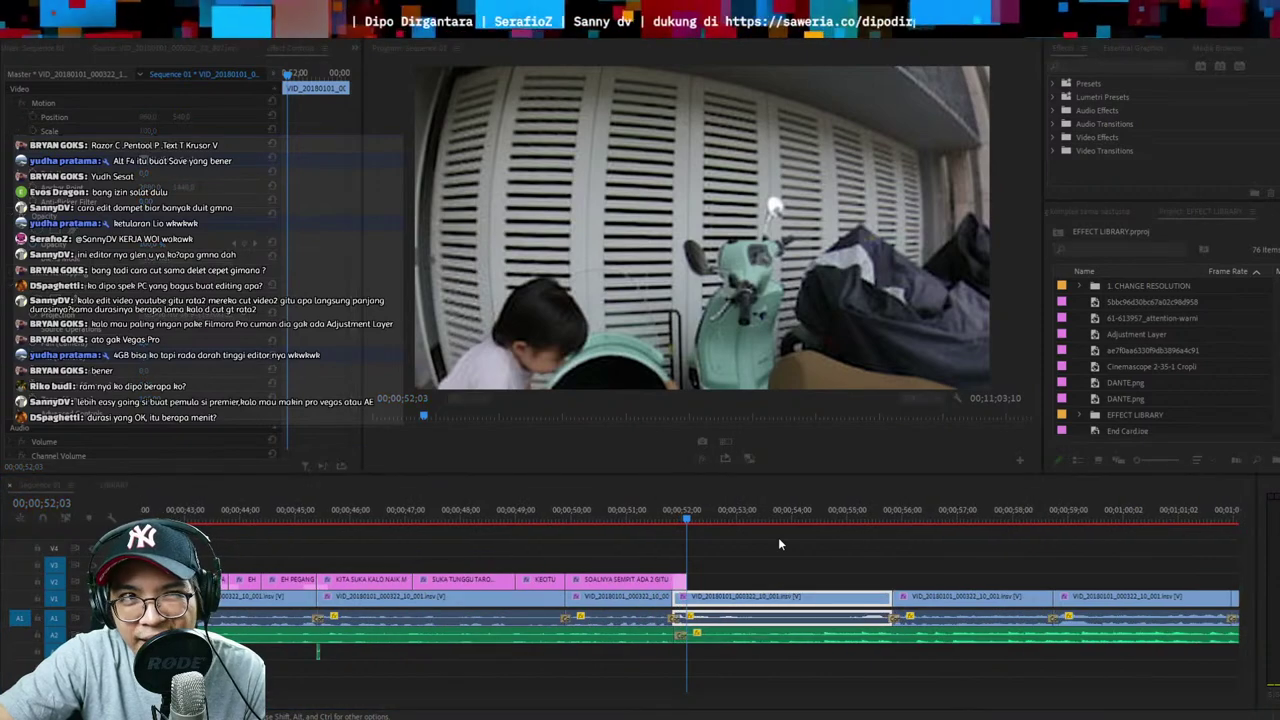
key(minus)
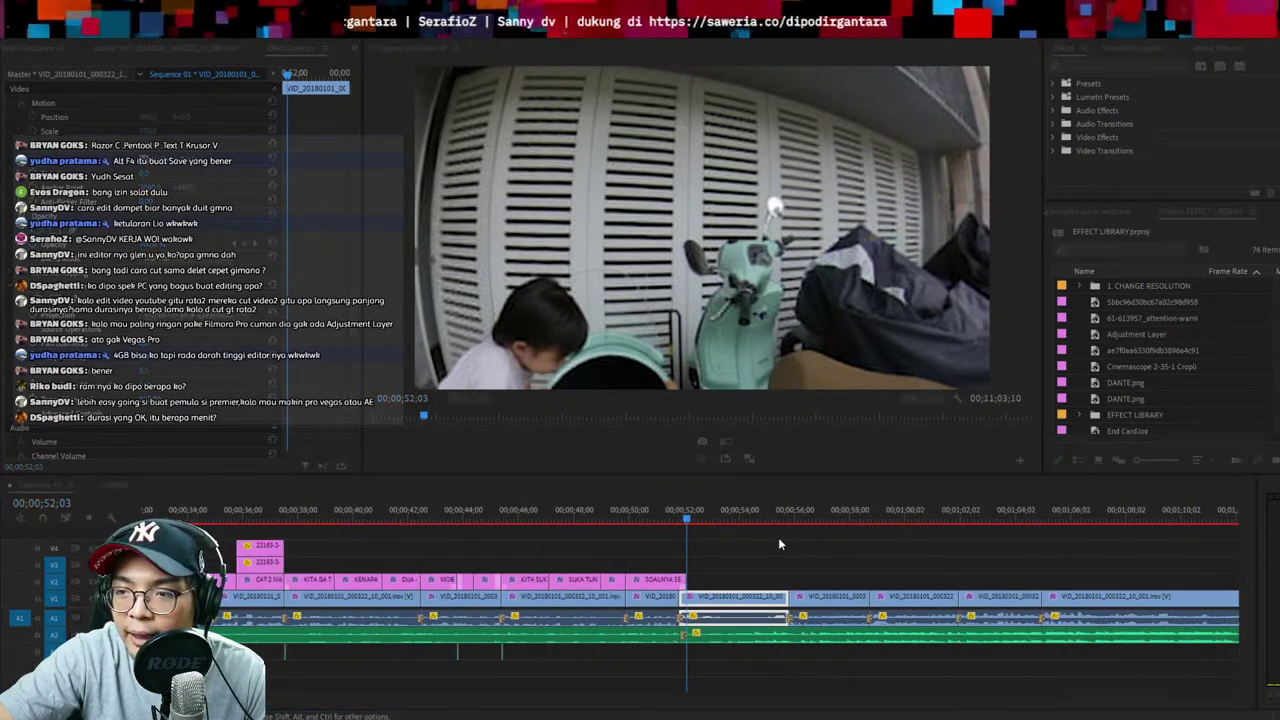
key(Down)
key(minus)
key(equal)
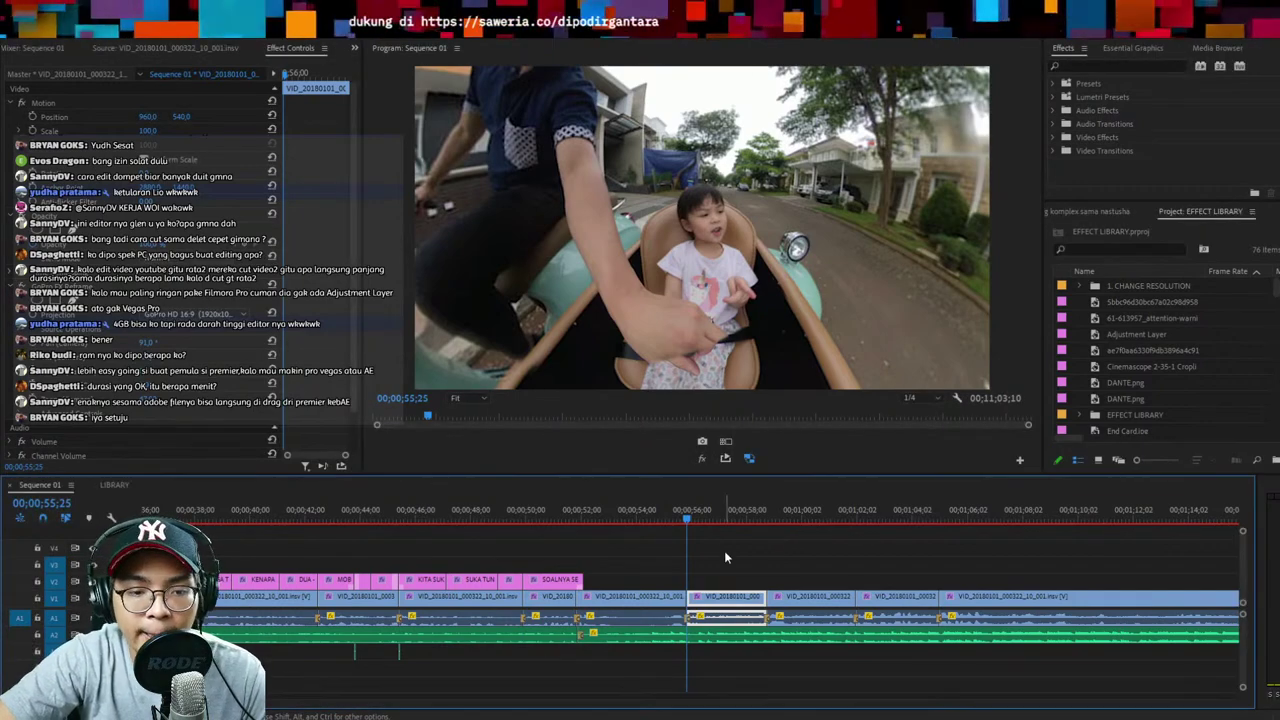
key(Up)
key(Down)
key(ctrl+s)
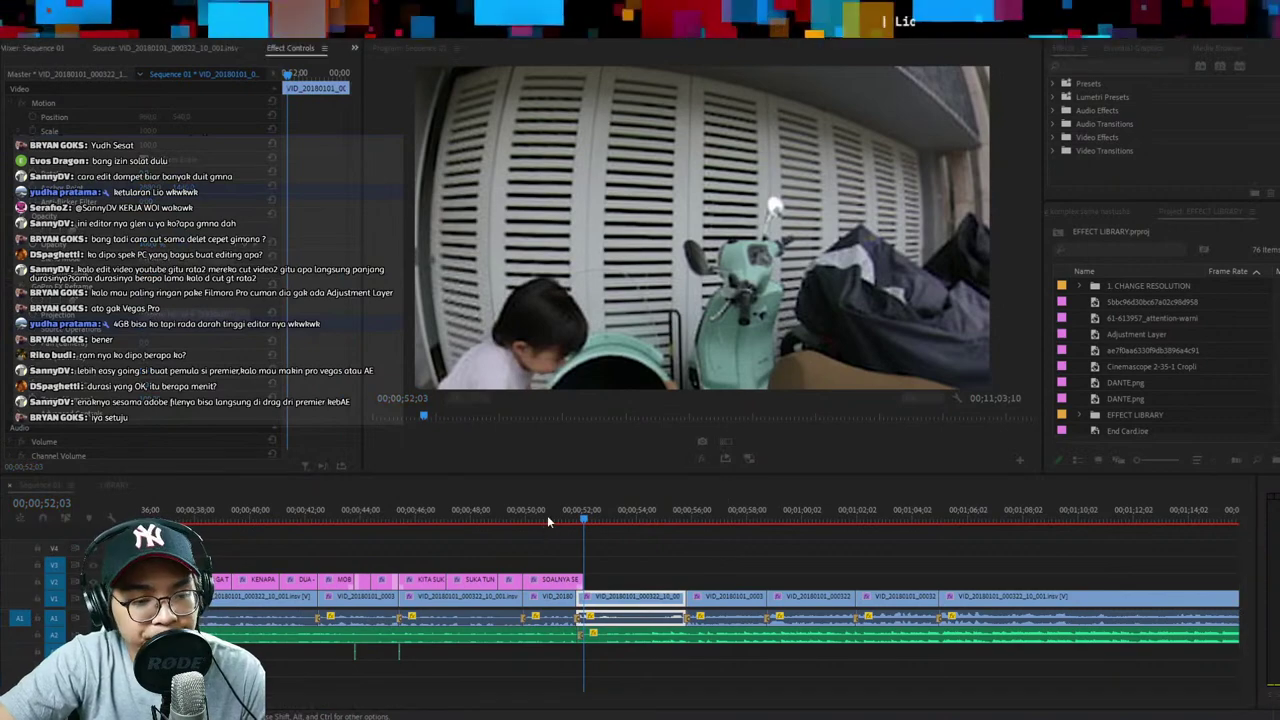
Trim the end of the "SOALNYA SEMPIT ADA 2 GITU" caption to the V1 cut just before 00;00;52;00 and save the project
click(551, 522)
key(=)
drag(747, 581, 733, 584)
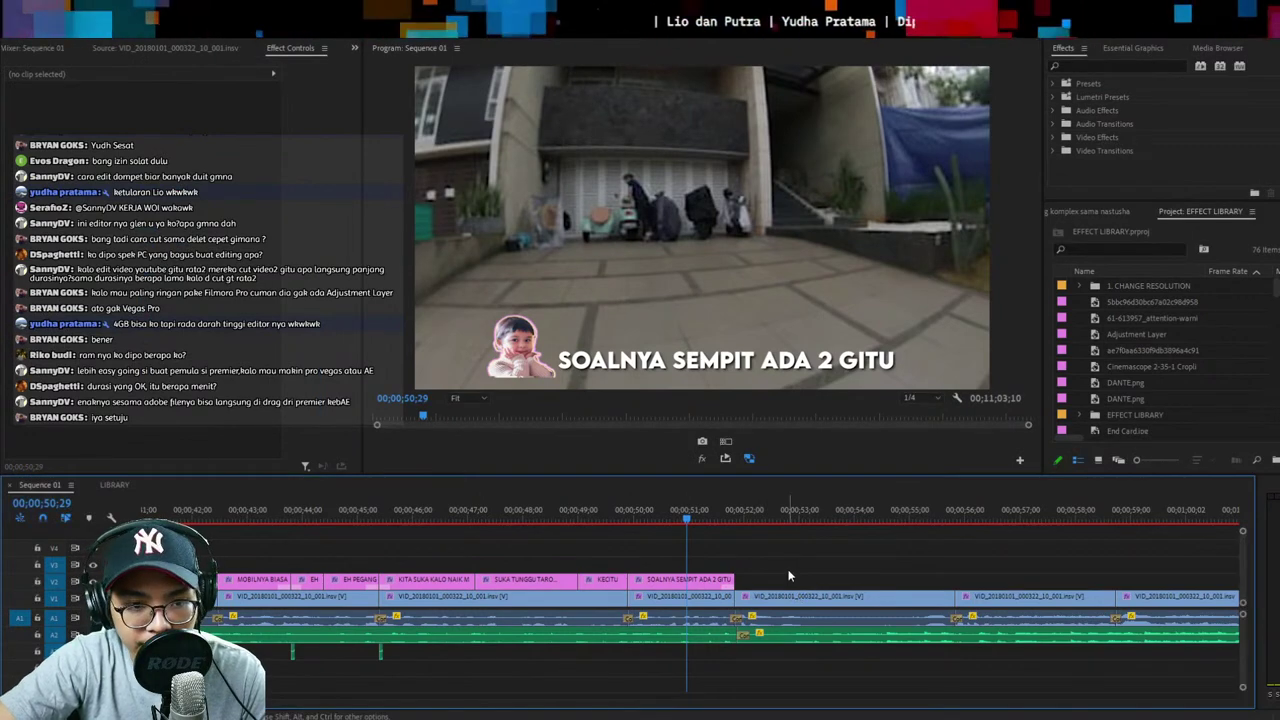
key(space)
key(ctrl+s)
key(Up)
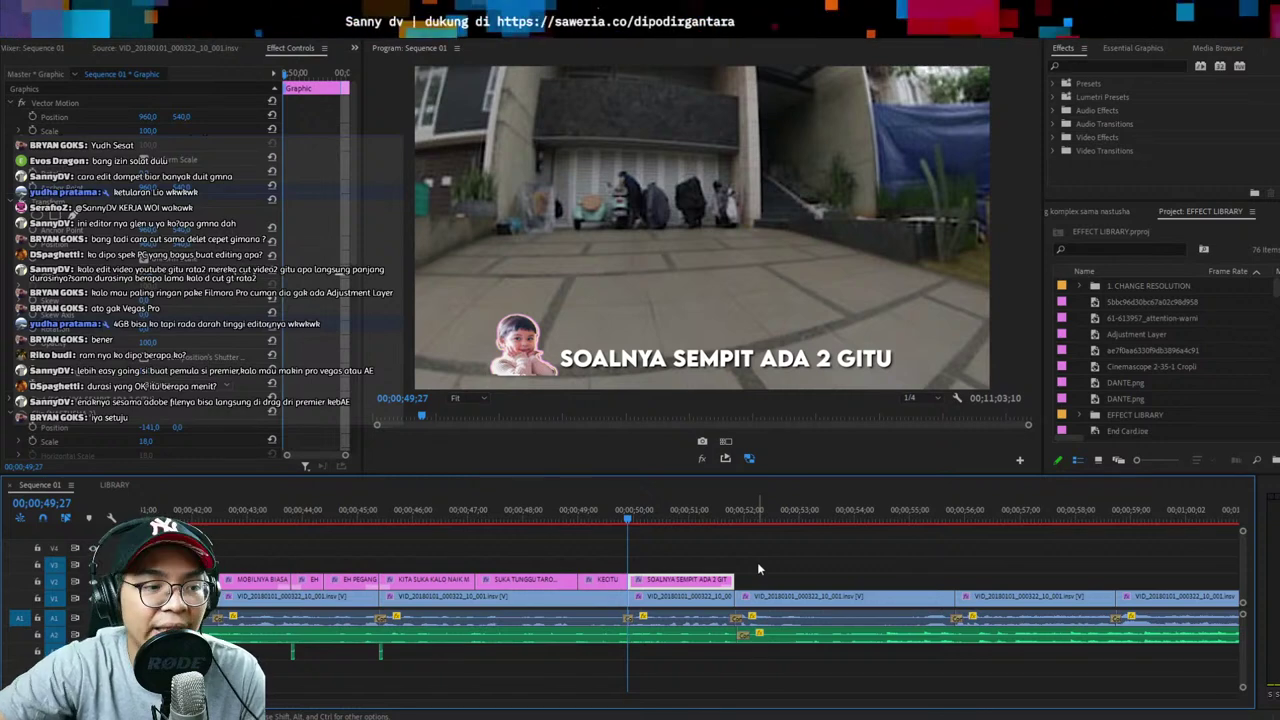
Save the project and replay the sequence from 00;00;50;20 through the caption's end and into the sidecar clip
click(720, 503)
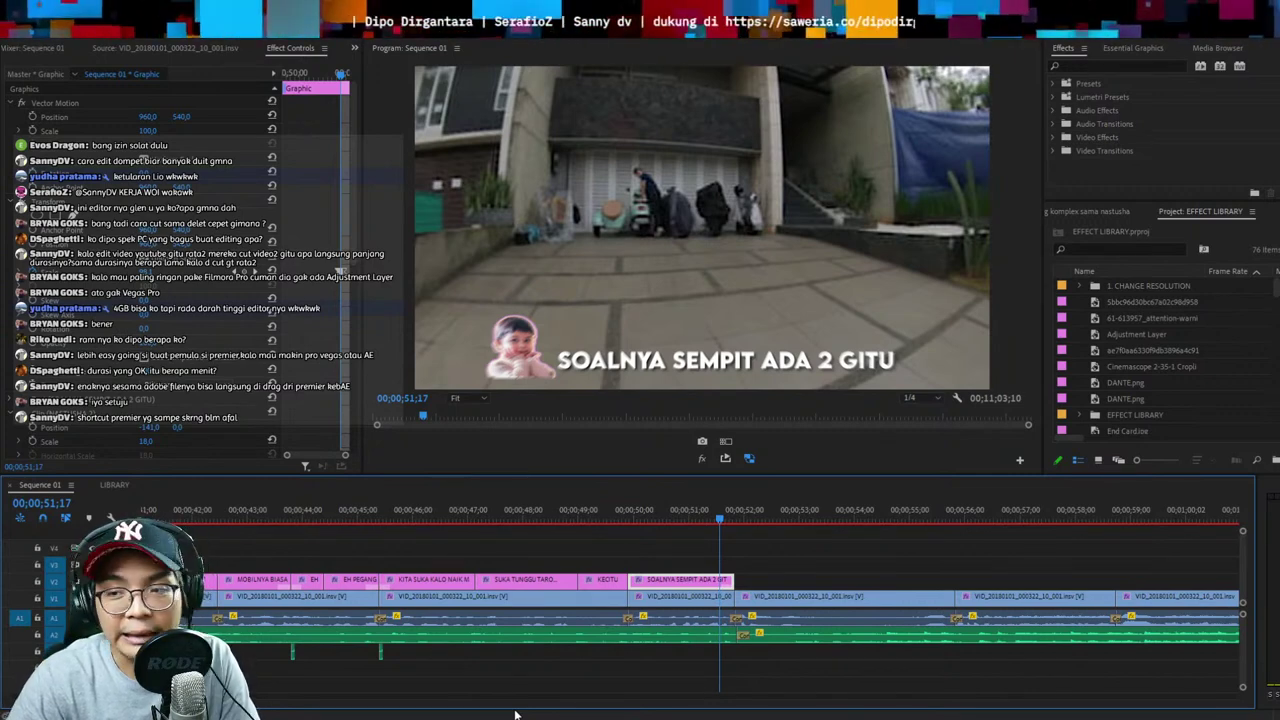
click(757, 574)
scroll(758, 567, down, 1)
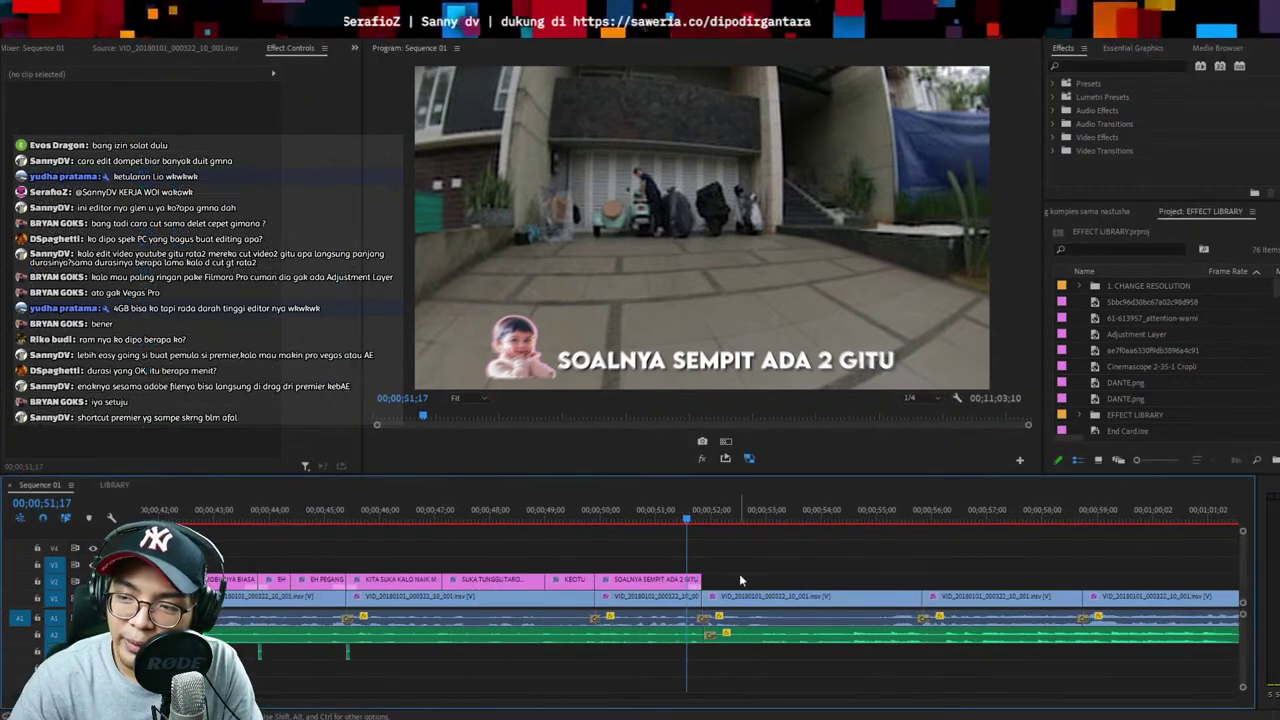
key(ctrl+s)
drag(690, 523, 637, 524)
key(ctrl+s)
scroll(743, 579, up, 1)
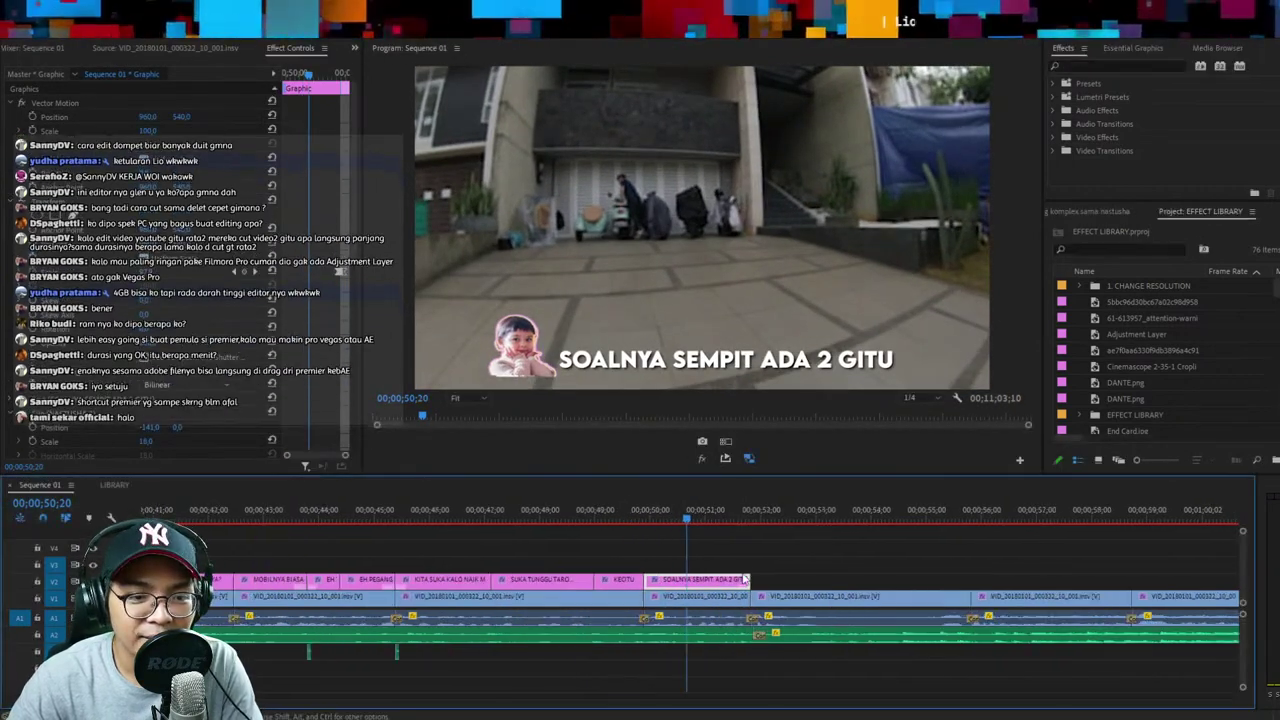
click(817, 551)
key(space)
key(=)
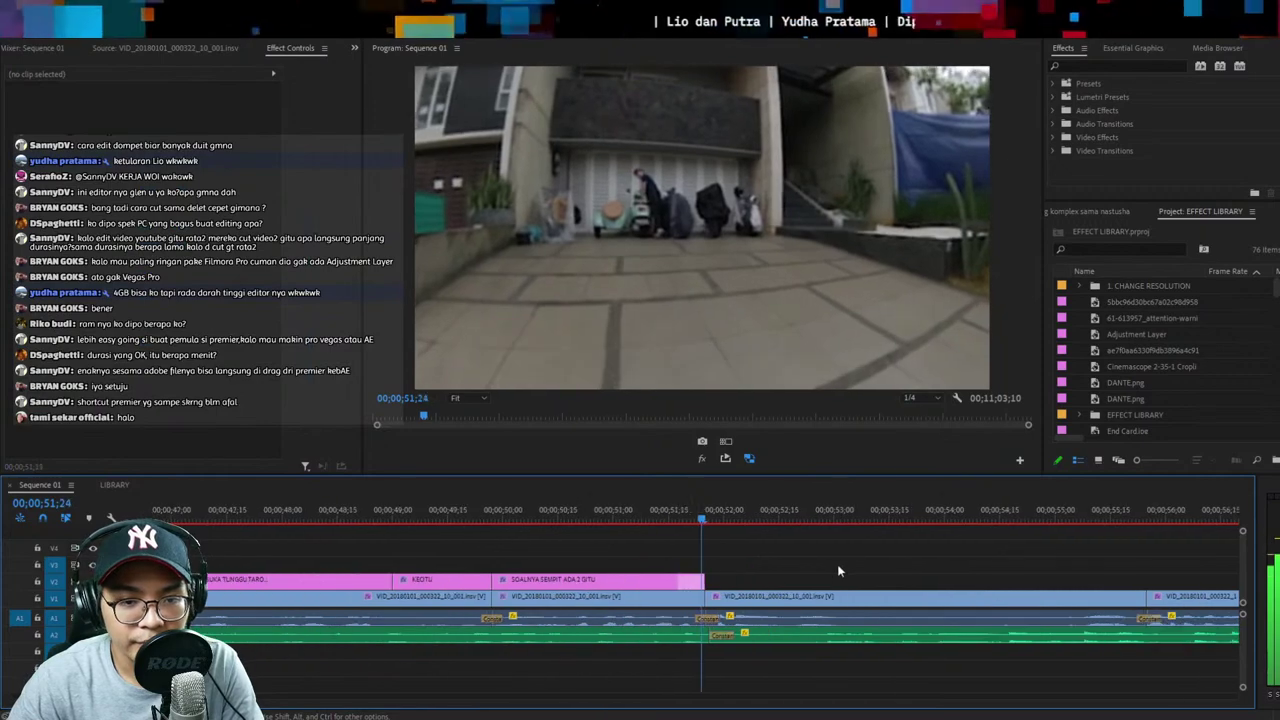
key(-)
key(=)
drag(683, 666, 632, 636)
click(1026, 565)
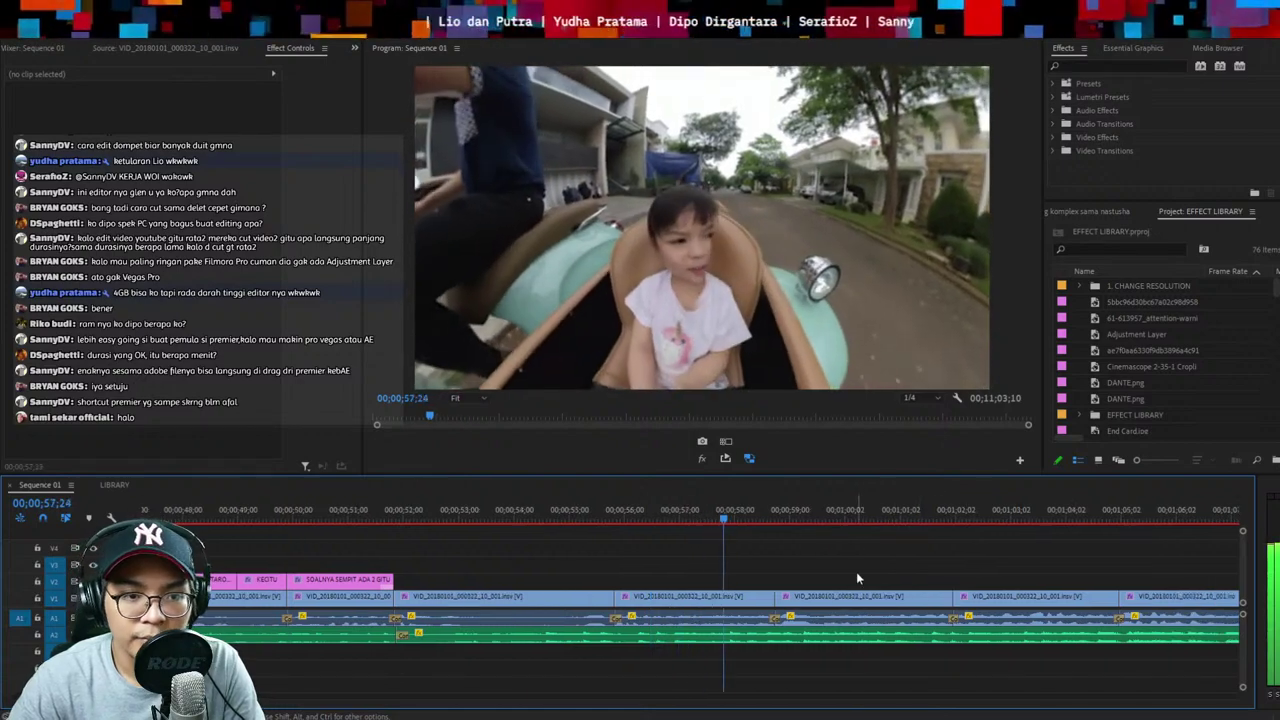
Check the long ride clip around 00;01;10;02, then play the garage clip briefly from 00;00;53;07
click(853, 592)
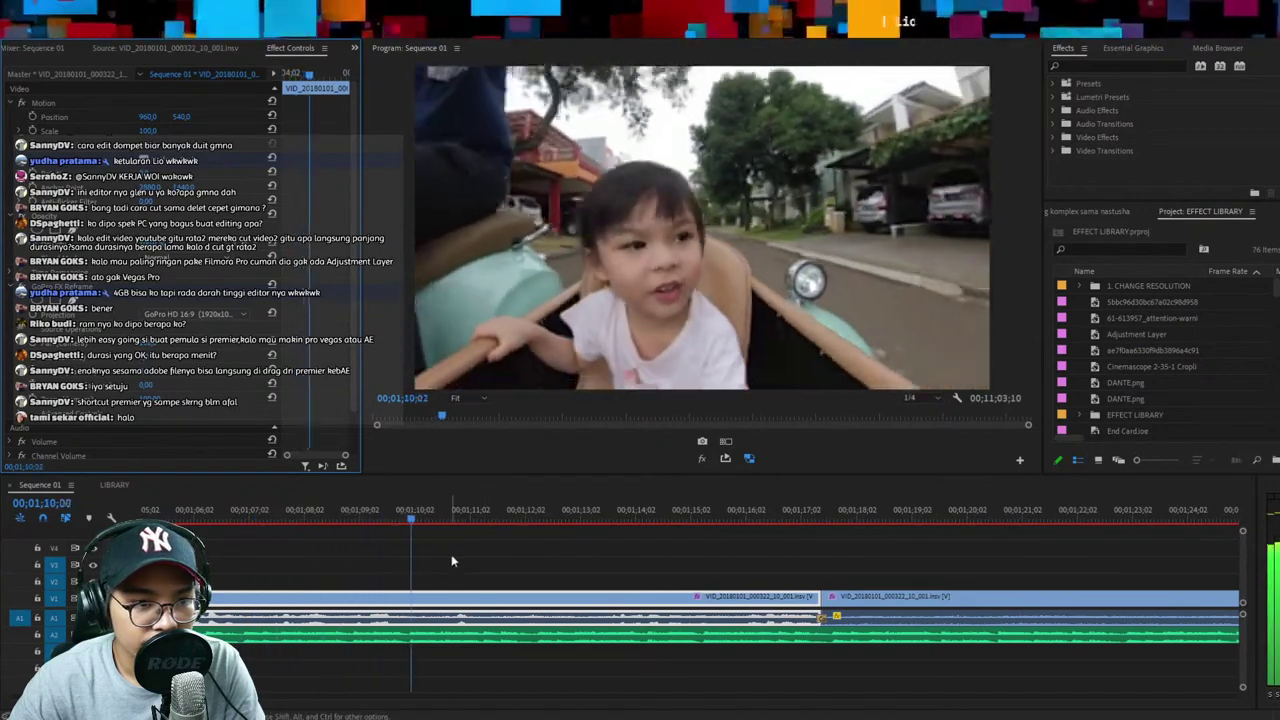
key(minus)
key(minus)
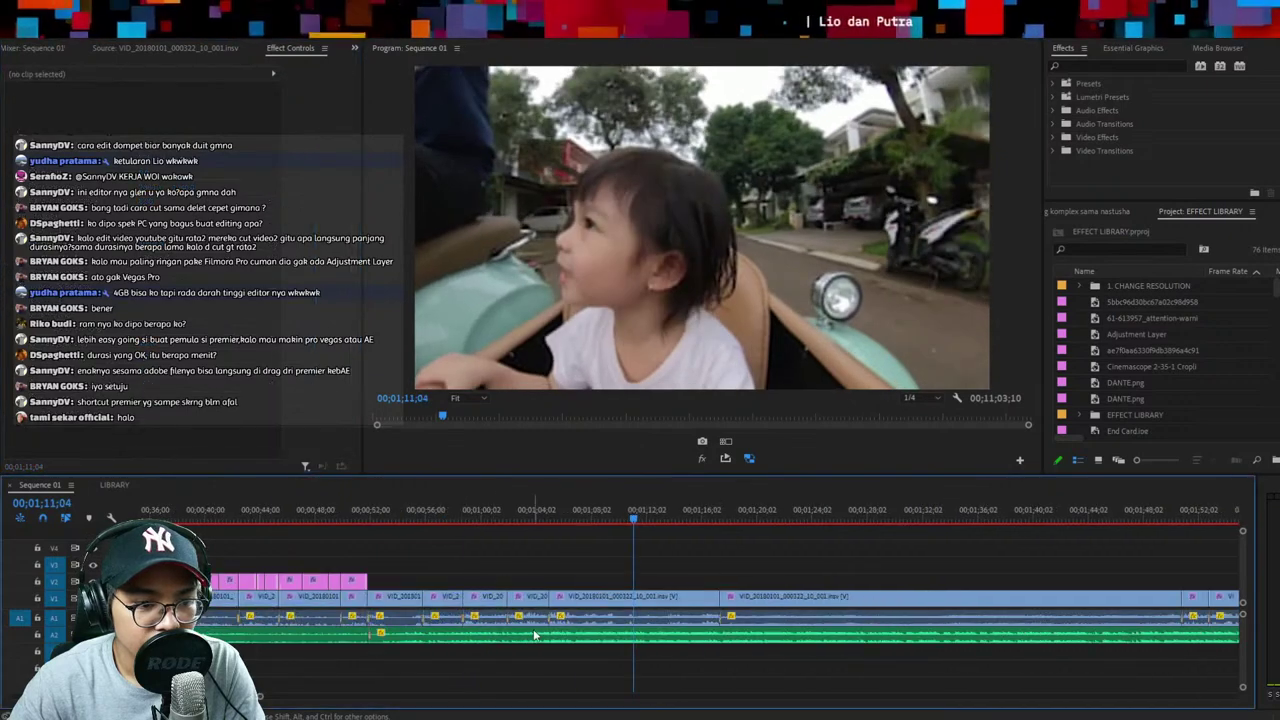
click(388, 515)
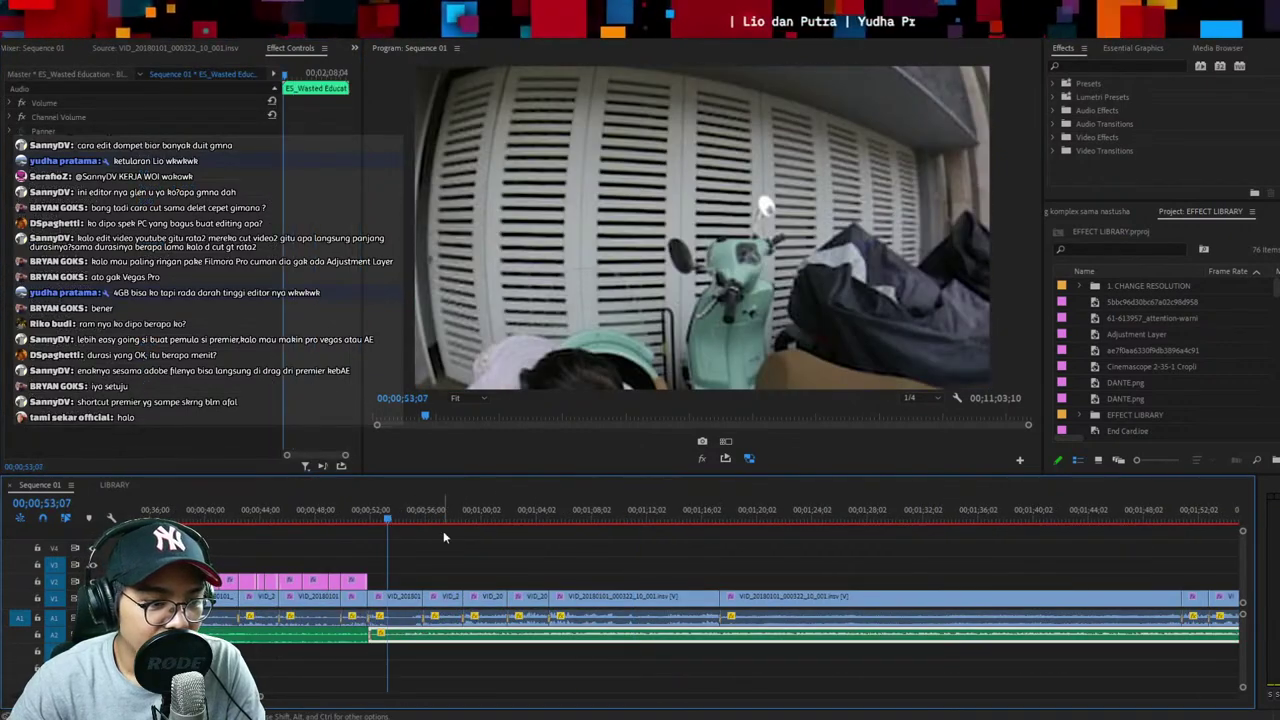
click(443, 538)
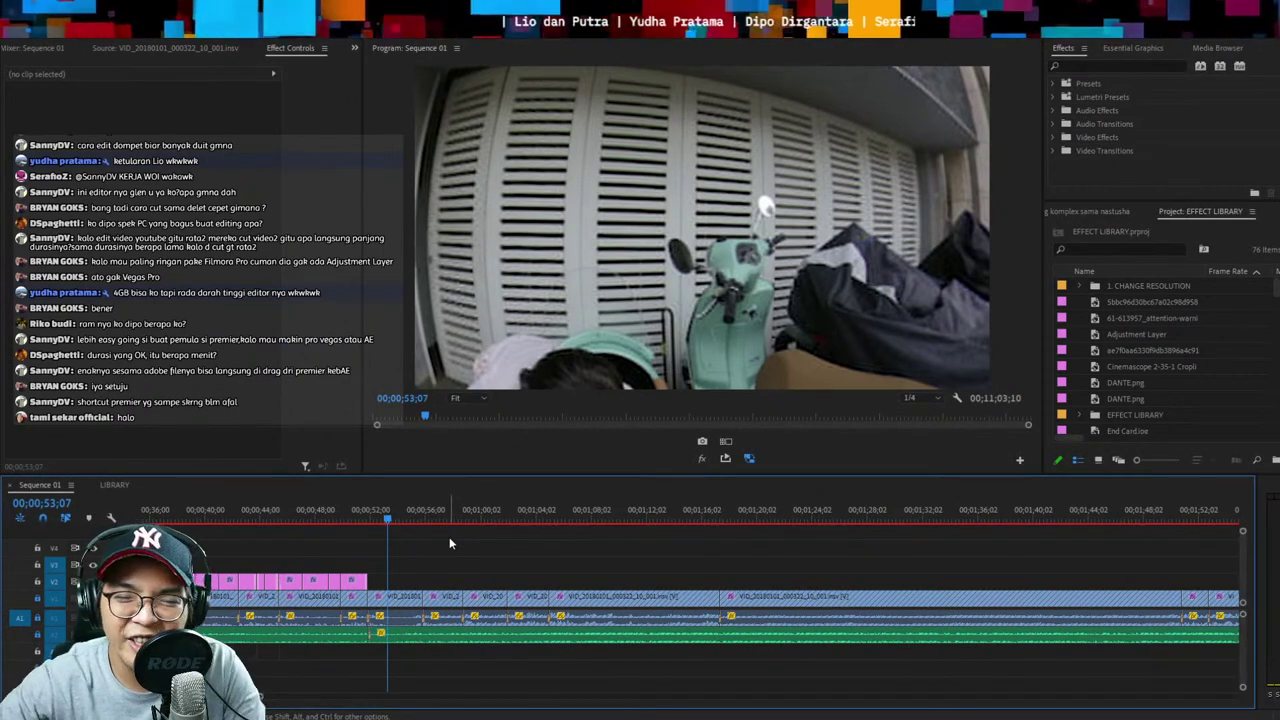
key(space)
key(space)
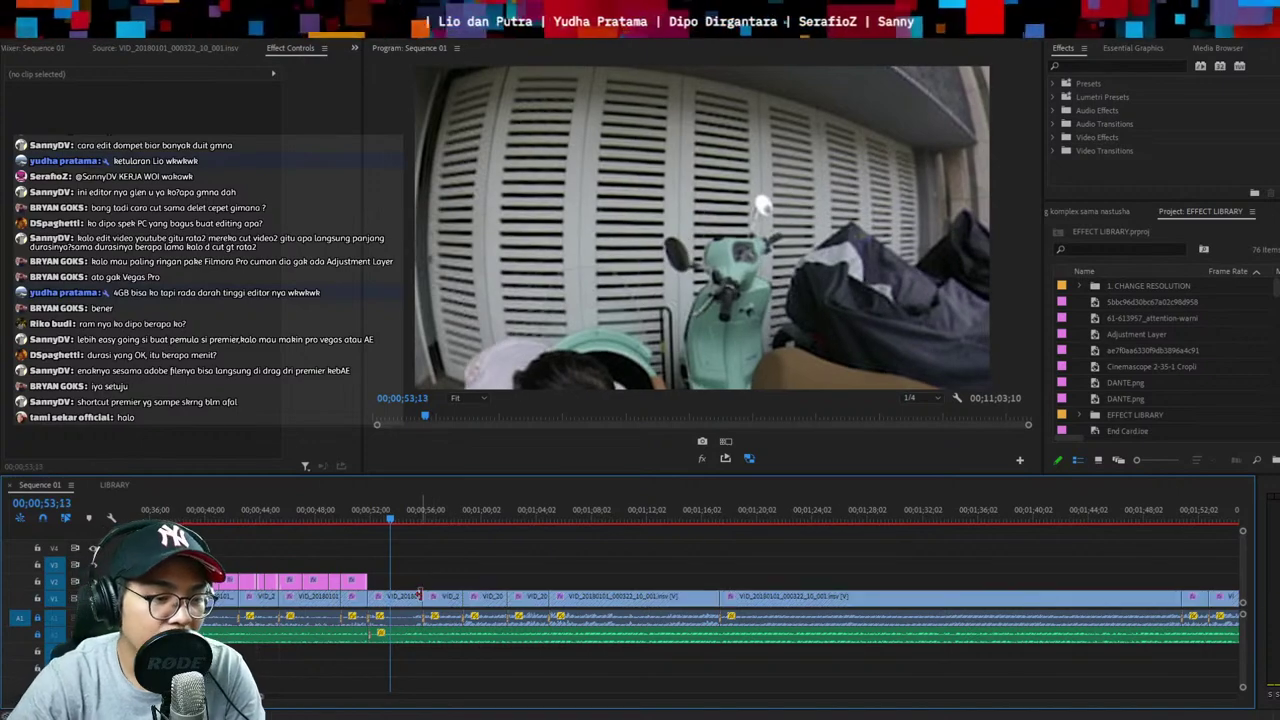
Reframe the garage clip on V1 so the camera looks down at the child and sidecar, play it, and lock track V1
click(398, 596)
drag(150, 345, 120, 358)
key(space)
key(space)
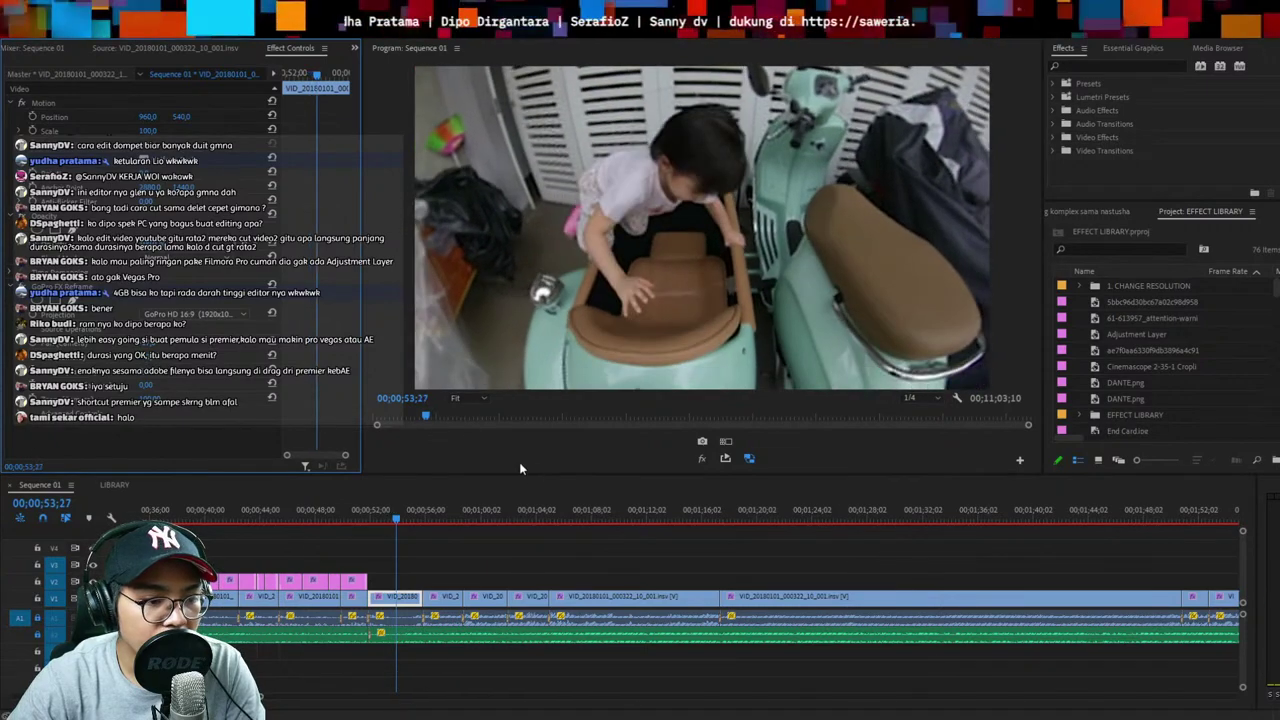
key(space)
click(37, 598)
key(space)
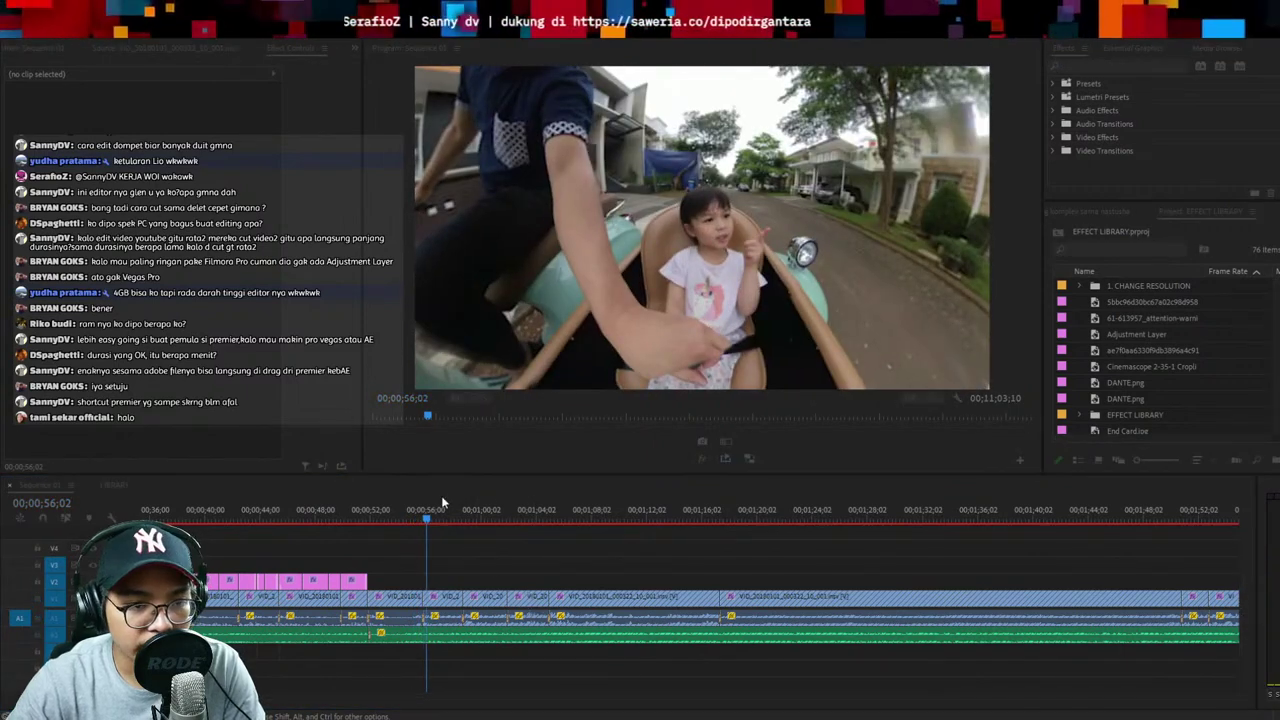
Return the playhead to the 00;00;55;25 cut and save the project
key(Up)
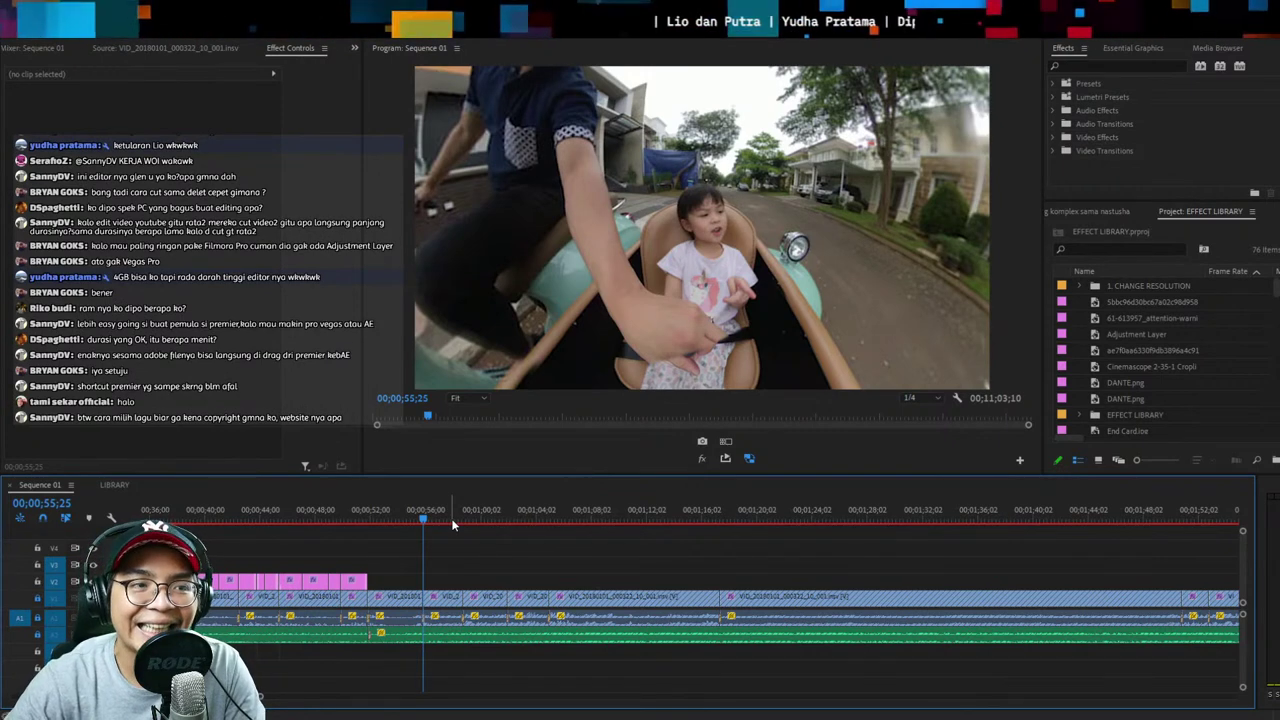
key(ctrl+s)
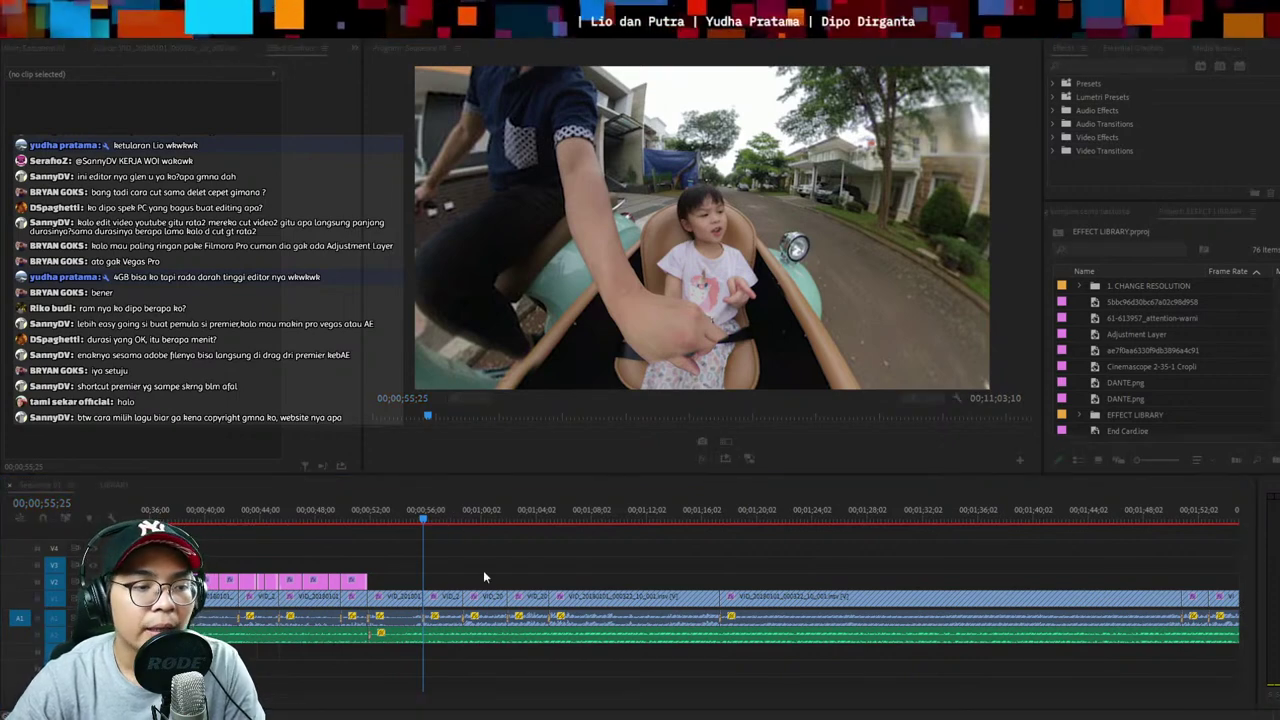
key(=)
key(equal)
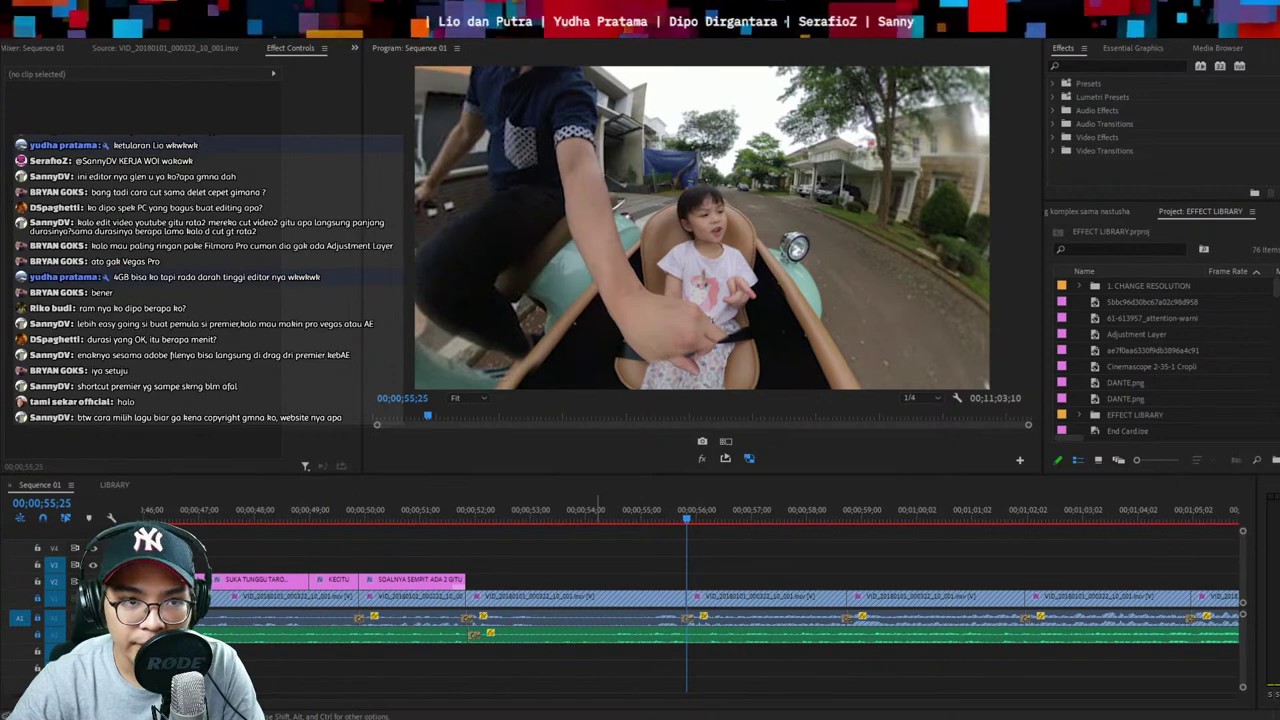
key(alt+Tab)
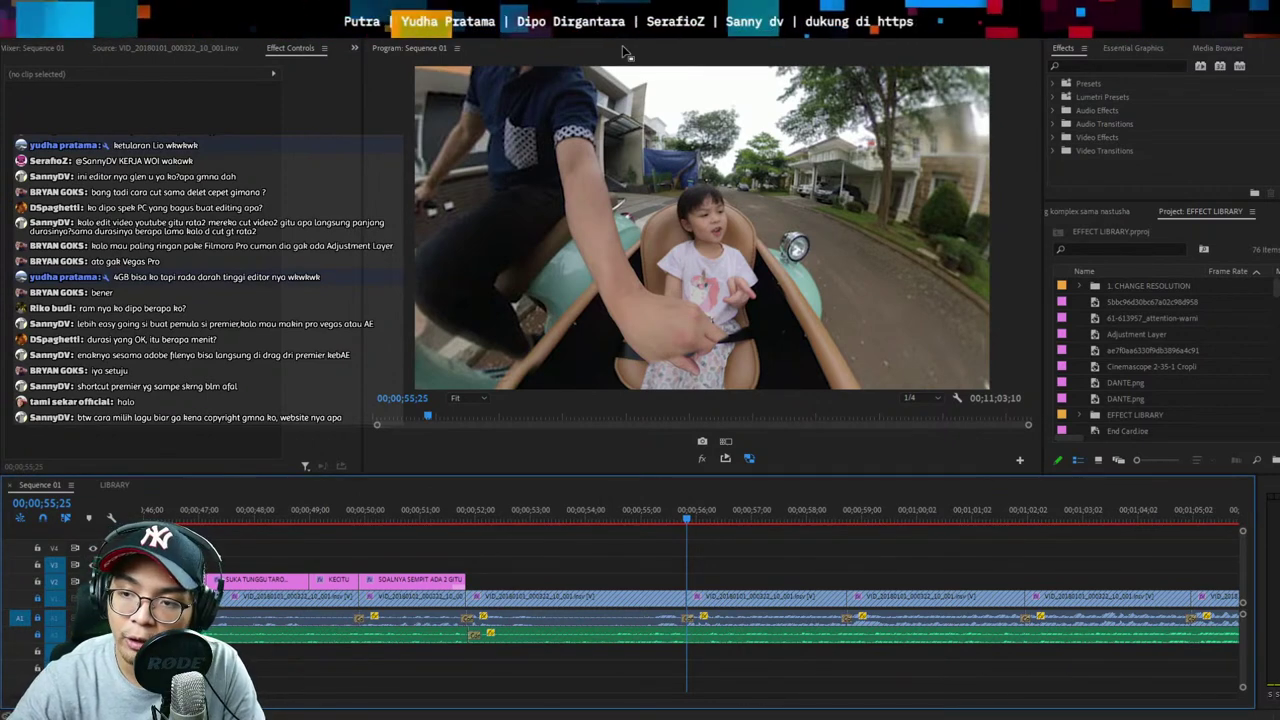
Save the project, then replay parts of the garage clip and the ride clip up to about 00;00;58;19
key(ctrl+s)
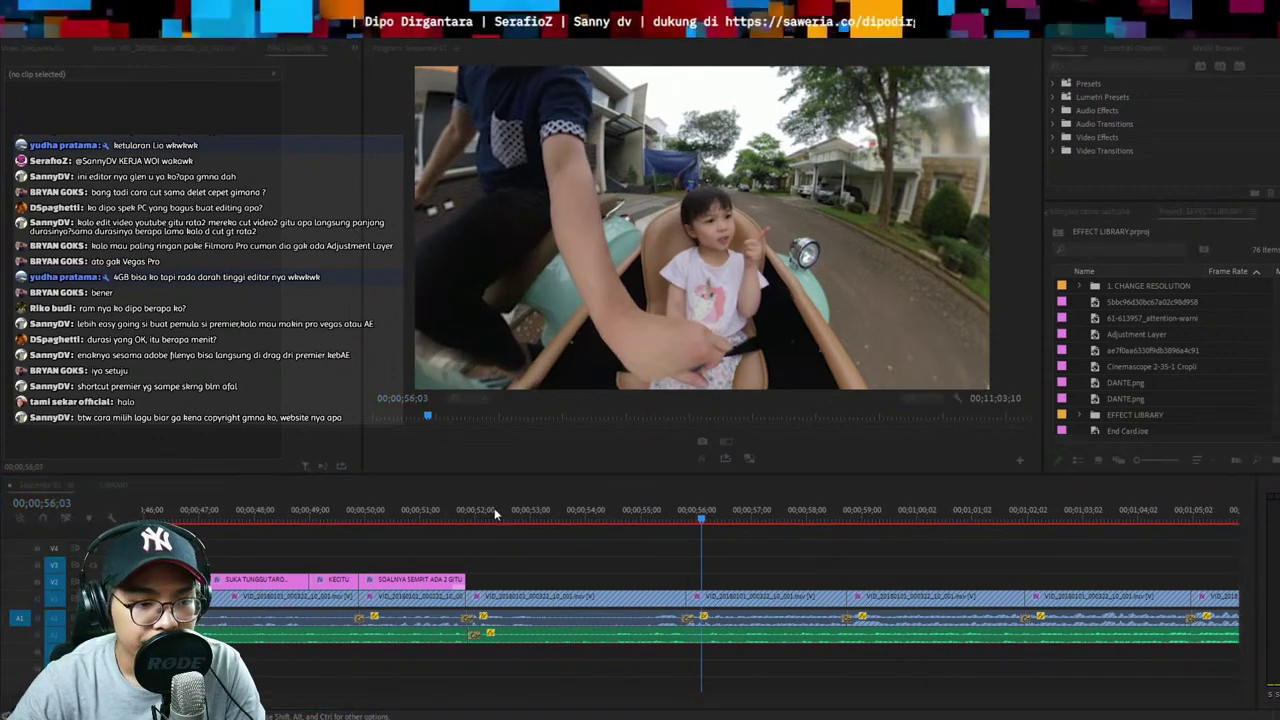
click(468, 512)
key(space)
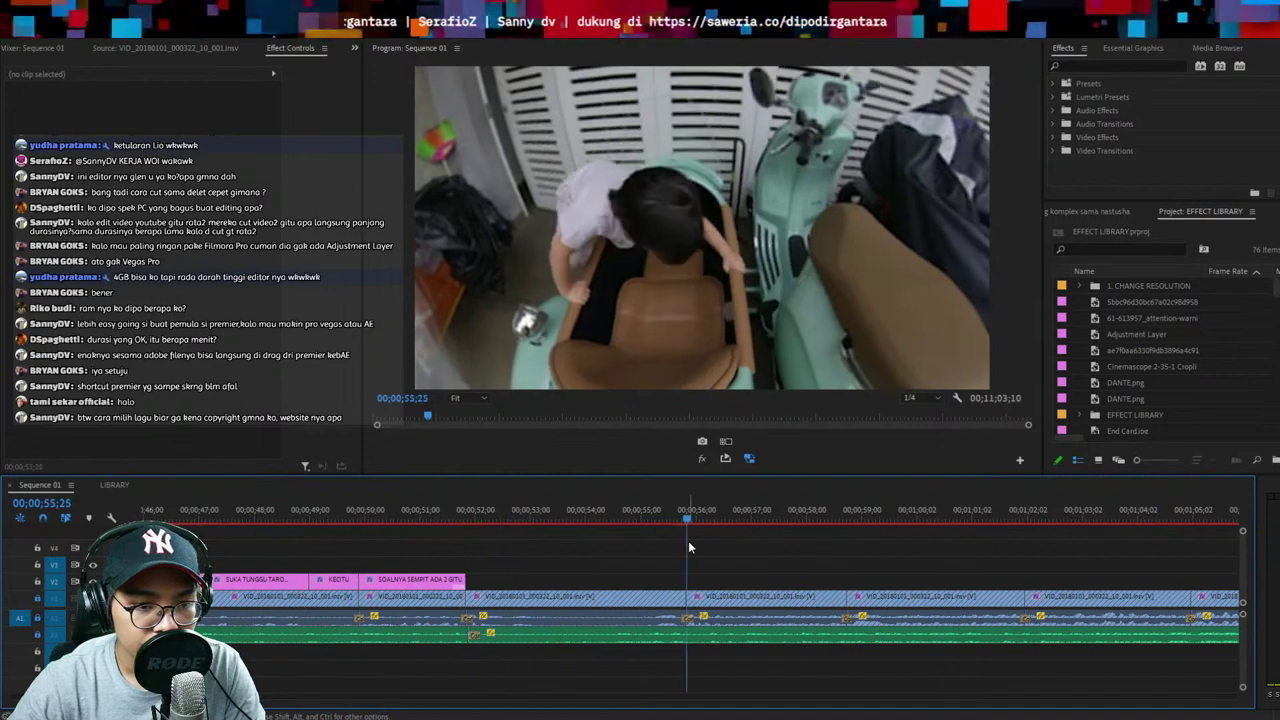
scroll(689, 548, down, 1)
click(508, 512)
key(space)
click(616, 514)
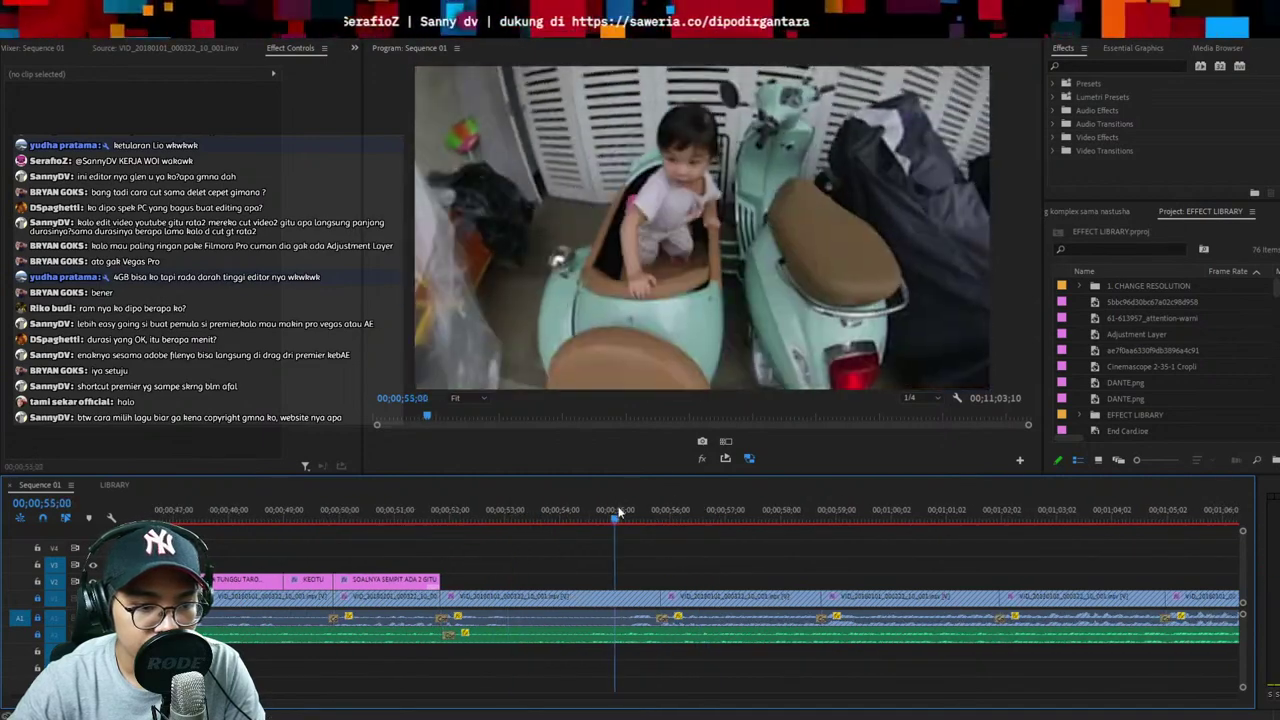
key(space)
scroll(650, 530, up, 1)
key(space)
key(space)
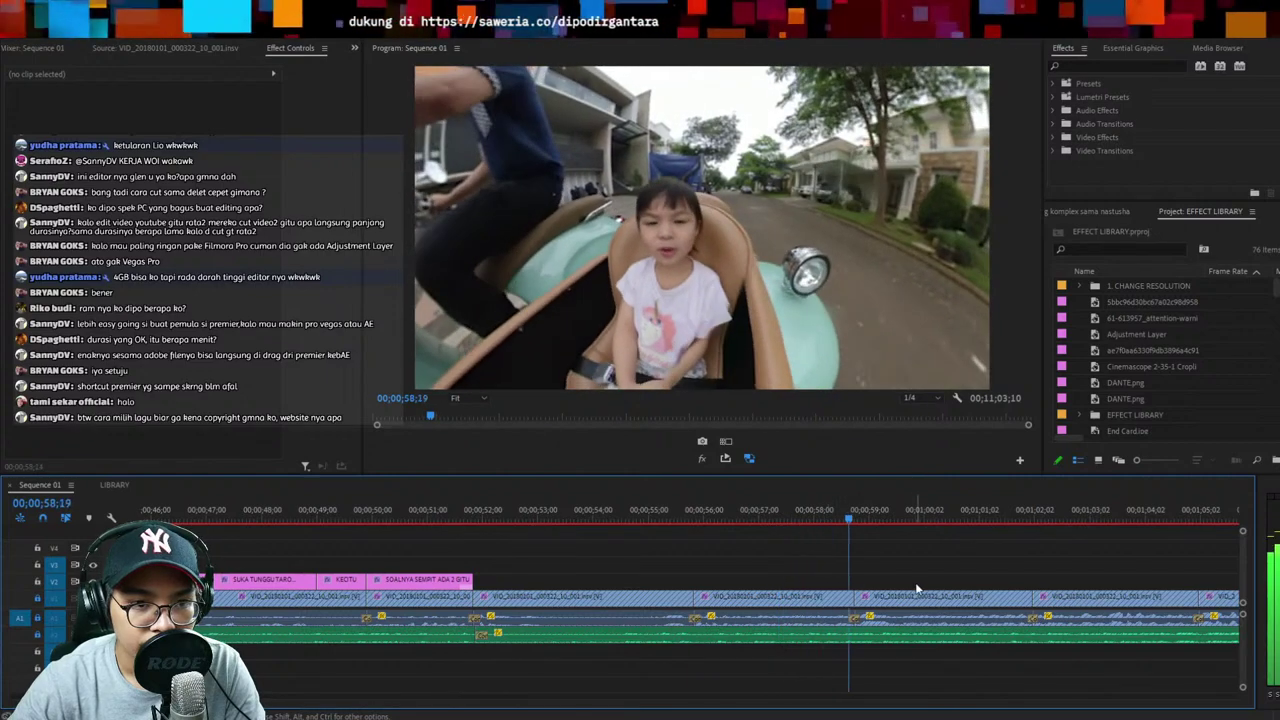
Copy the INSERT TEXT caption template with its sound effect and paste it with the graphic on V2 at the 00;00;55;25 cut
key(Up)
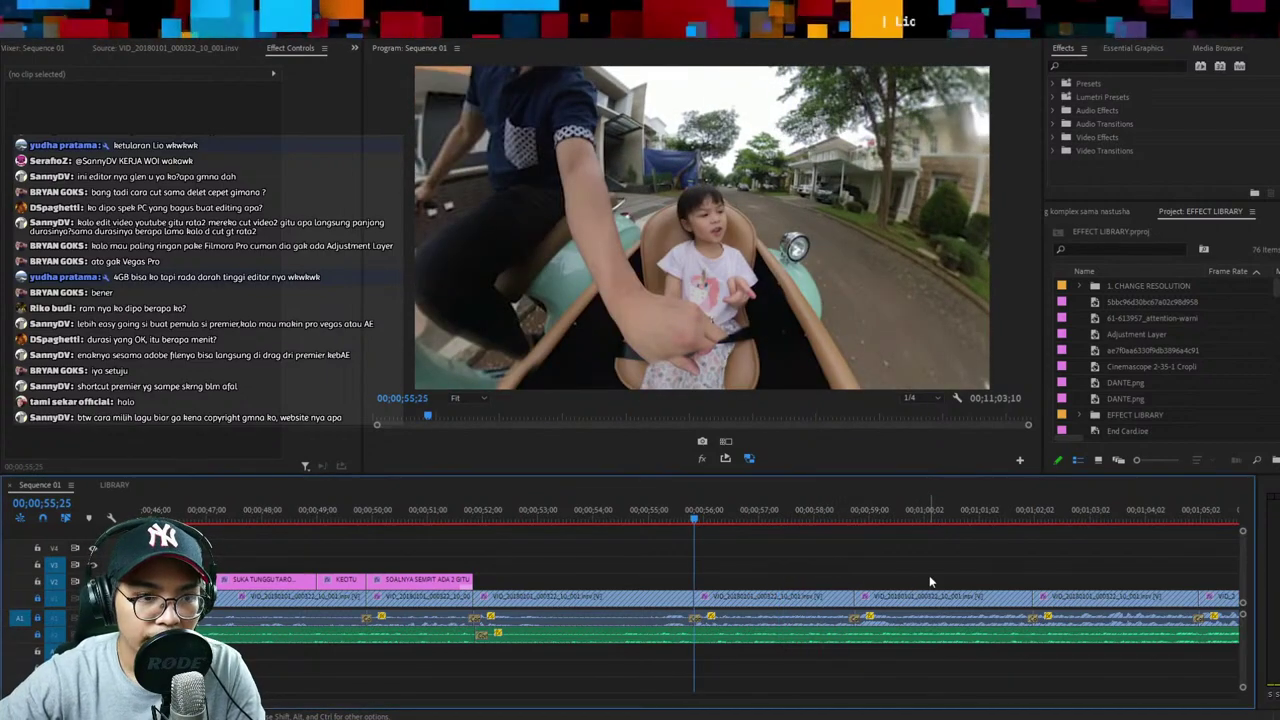
key(shift+3)
key(ctrl+c)
key(shift+3)
key(ctrl+v)
Set the pasted caption's text to "SUKA KE TEMPAT SITU TUH"
key(shift+Left)
key(shift+Left)
key(shift+Left)
key(shift+Left)
key(shift+Left)
double_click(675, 368)
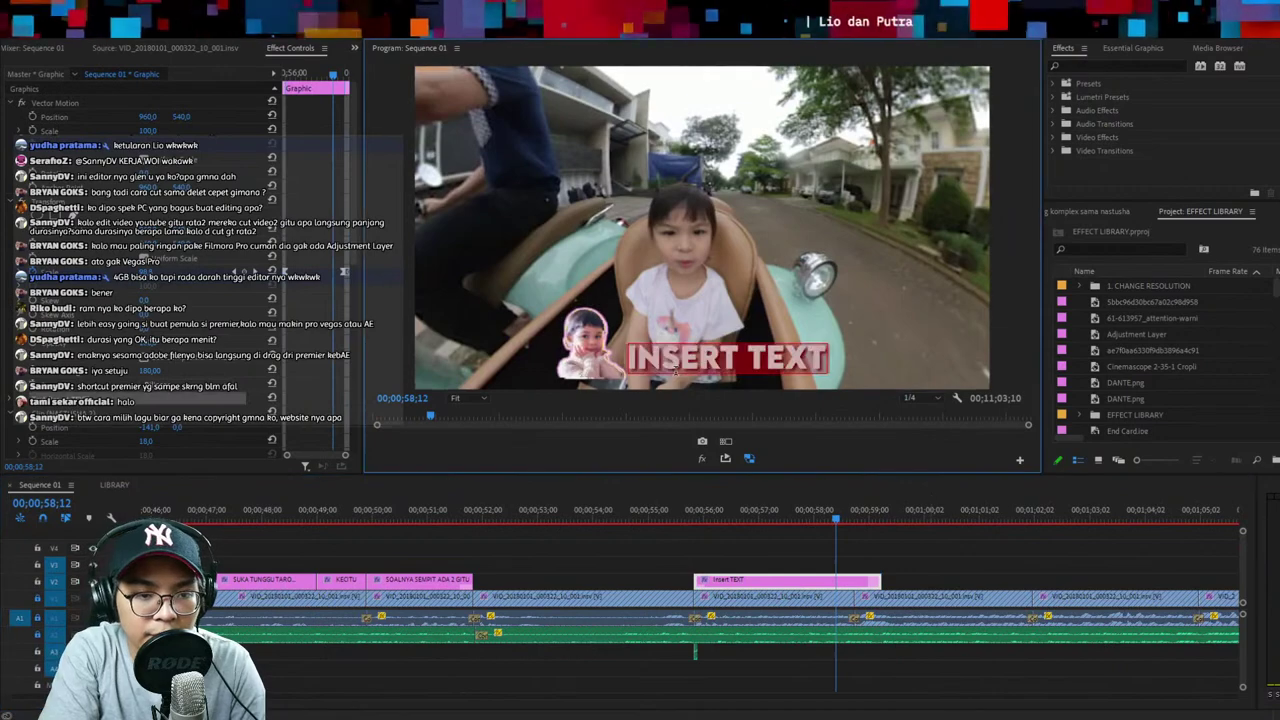
text(SUKA KE TEMPAT SITU TUH)
key(Escape)
Split the caption at the next V1 cut and extend its second part to the end of the clip beneath it
key(space)
key(Up)
key(Up)
key(ctrl+k)
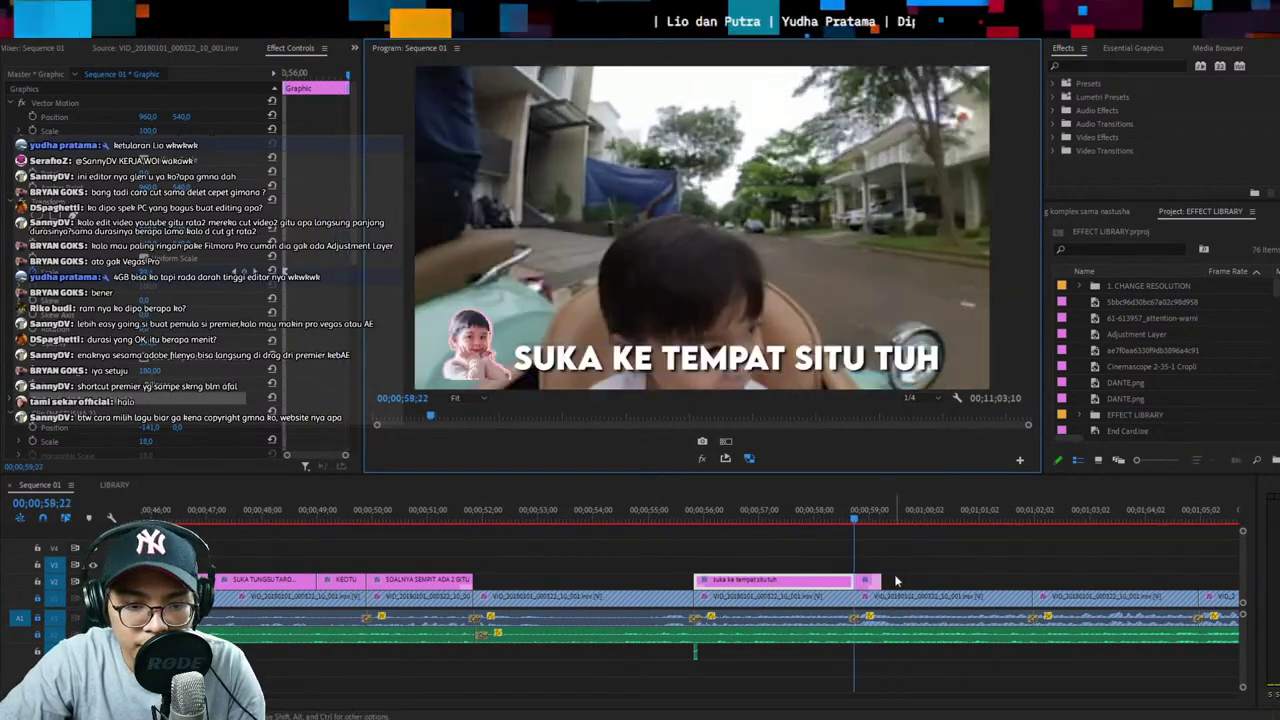
drag(888, 582, 1030, 582)
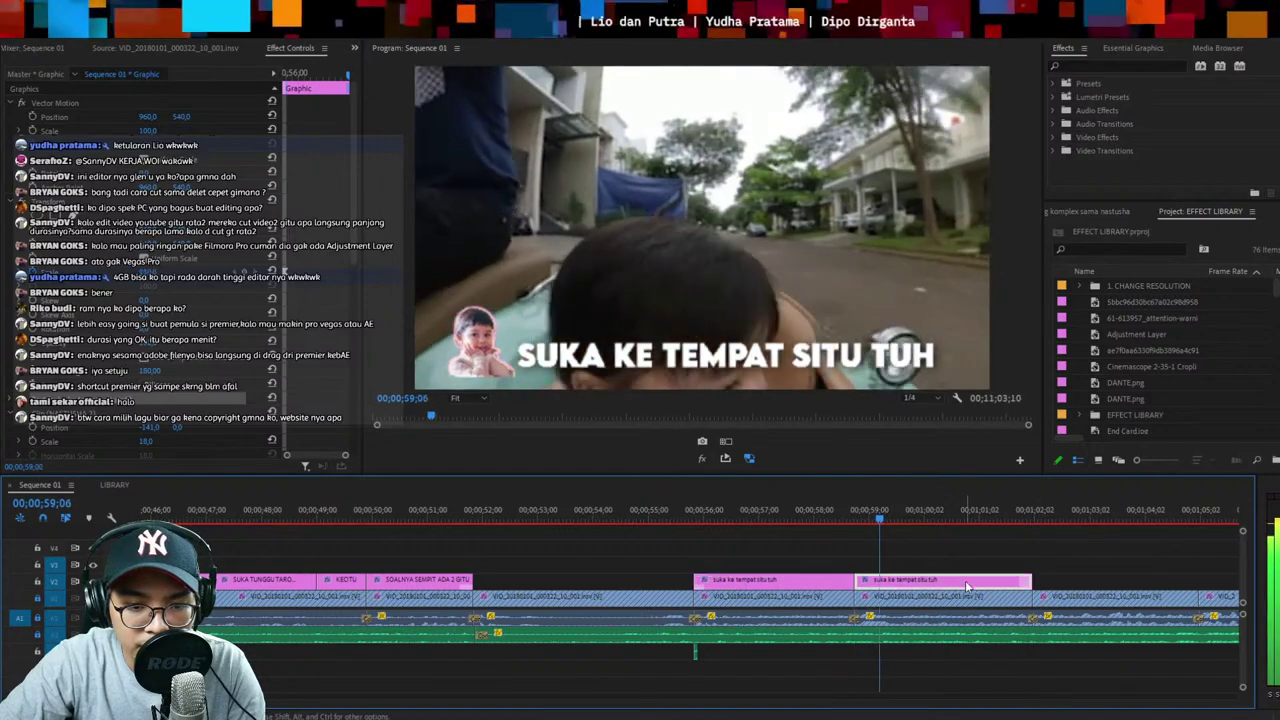
Change the second caption's text to "KITA SUKA NAIK MOTOR YANG NAIK INI" and shrink it to fit within the frame
double_click(788, 362)
key(ctrl+a)
text(KITA SUK)
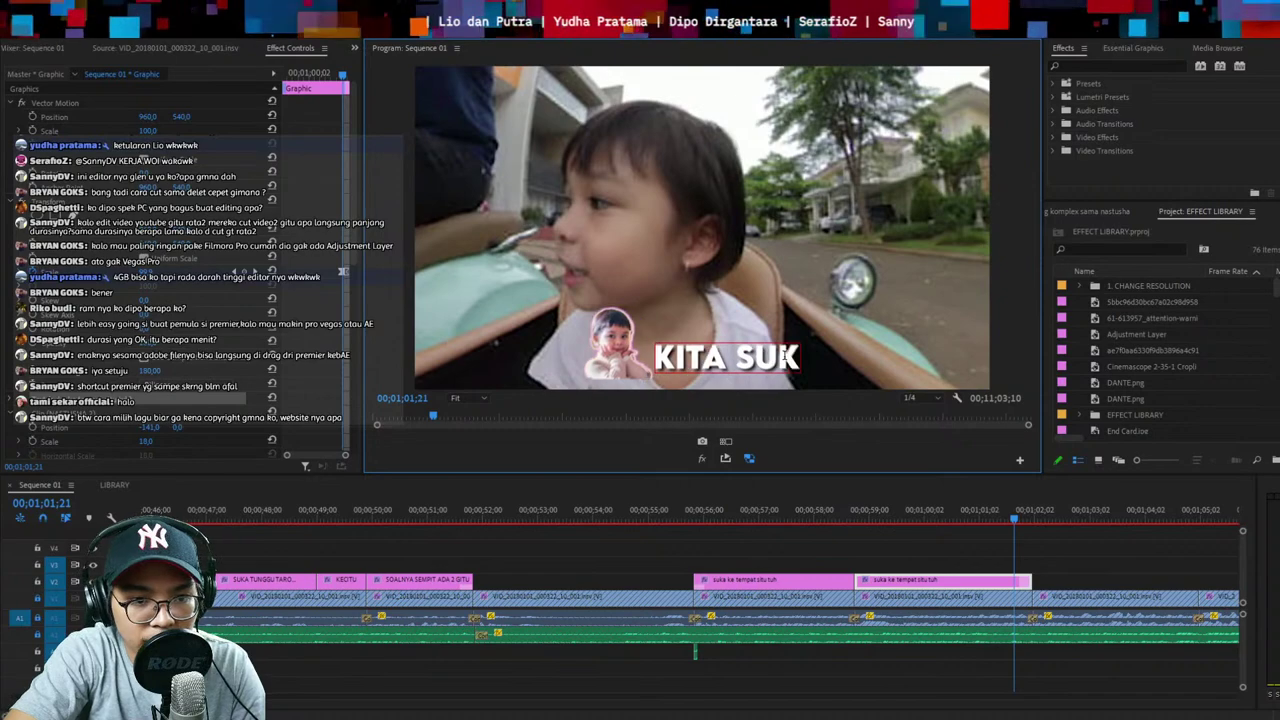
text(A NAIK MOTOR YANG NAIK)
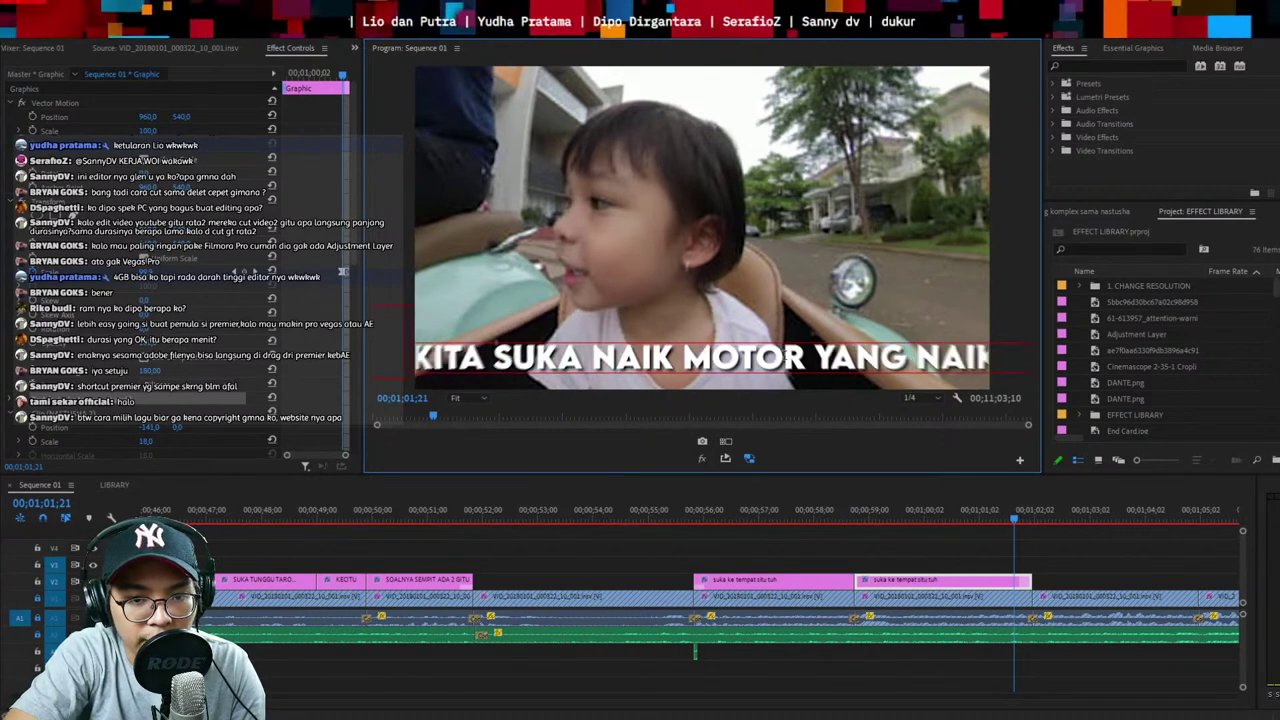
key(Escape)
drag(728, 344, 728, 356)
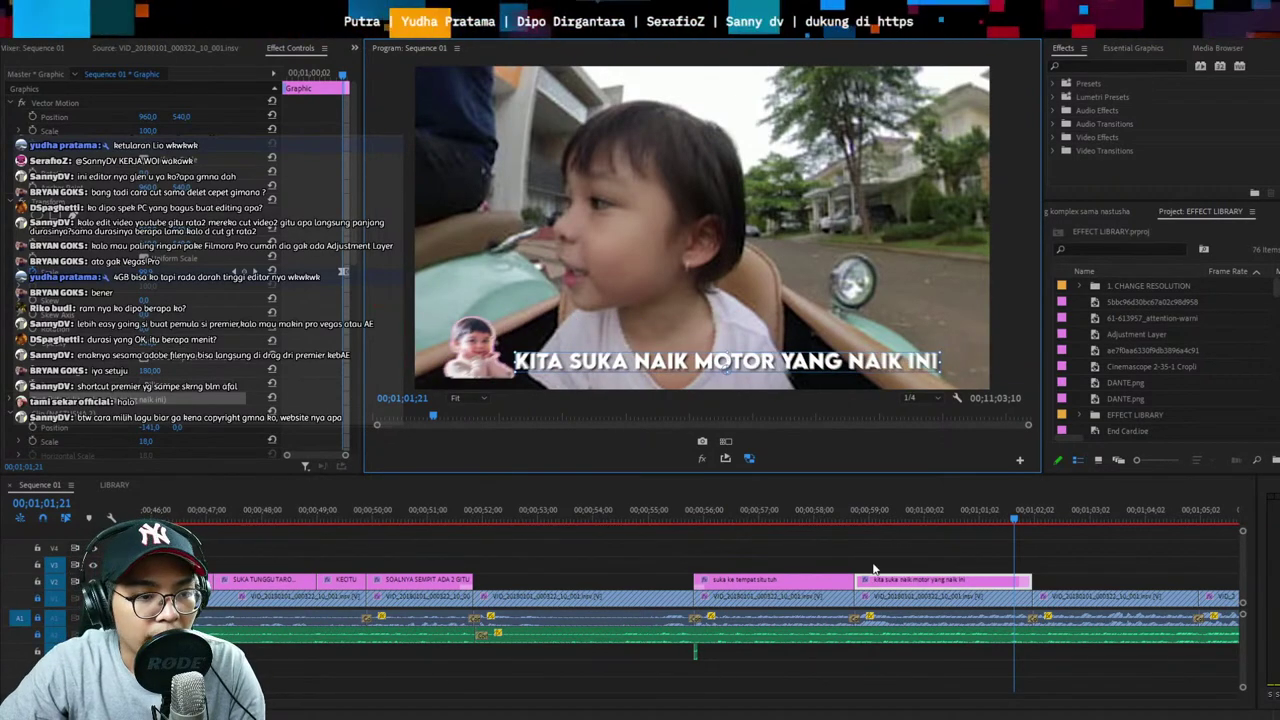
Move the playhead back to 00;00;57;21 in the first caption, clear the clip selection, and save the project
click(797, 513)
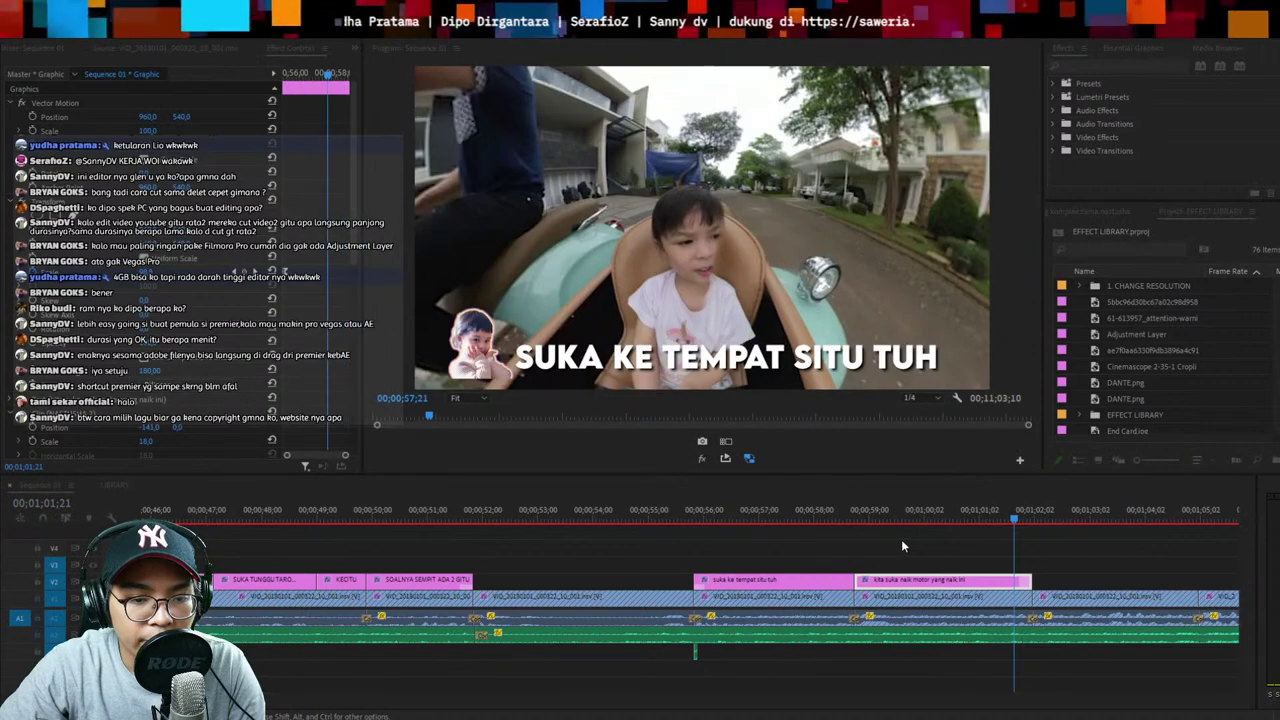
click(920, 546)
scroll(920, 546, down, 2)
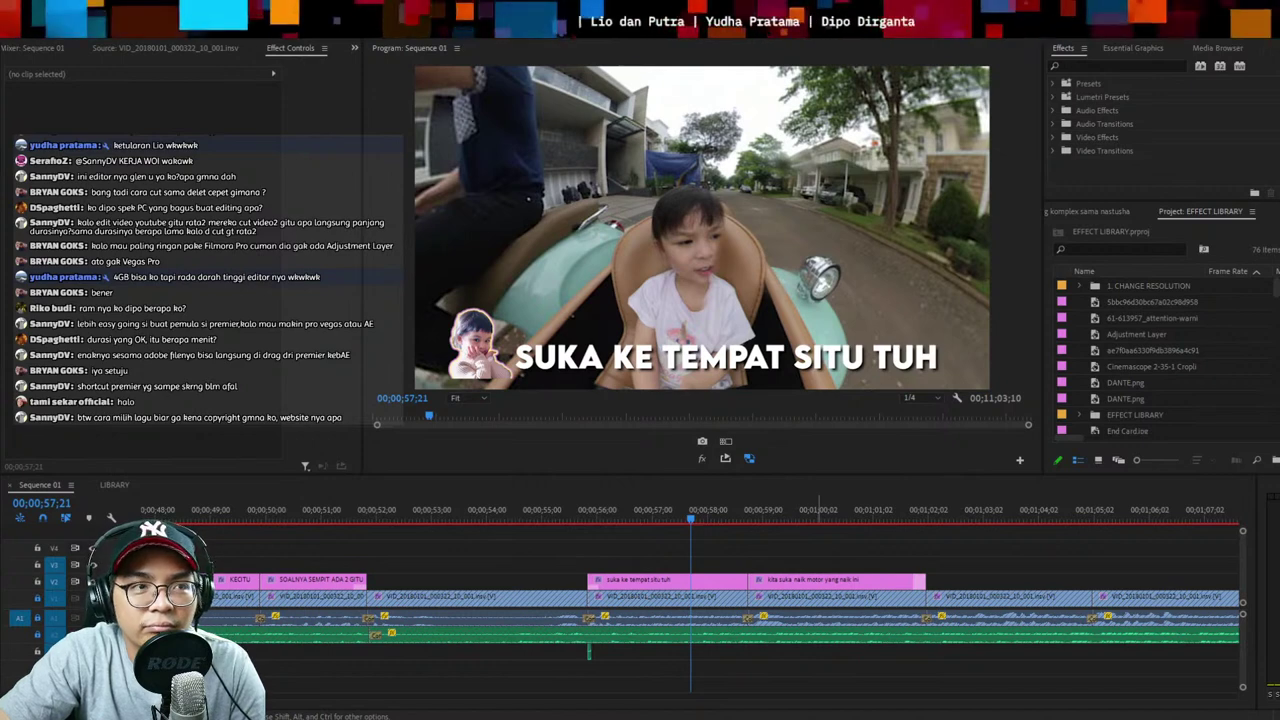
click(727, 556)
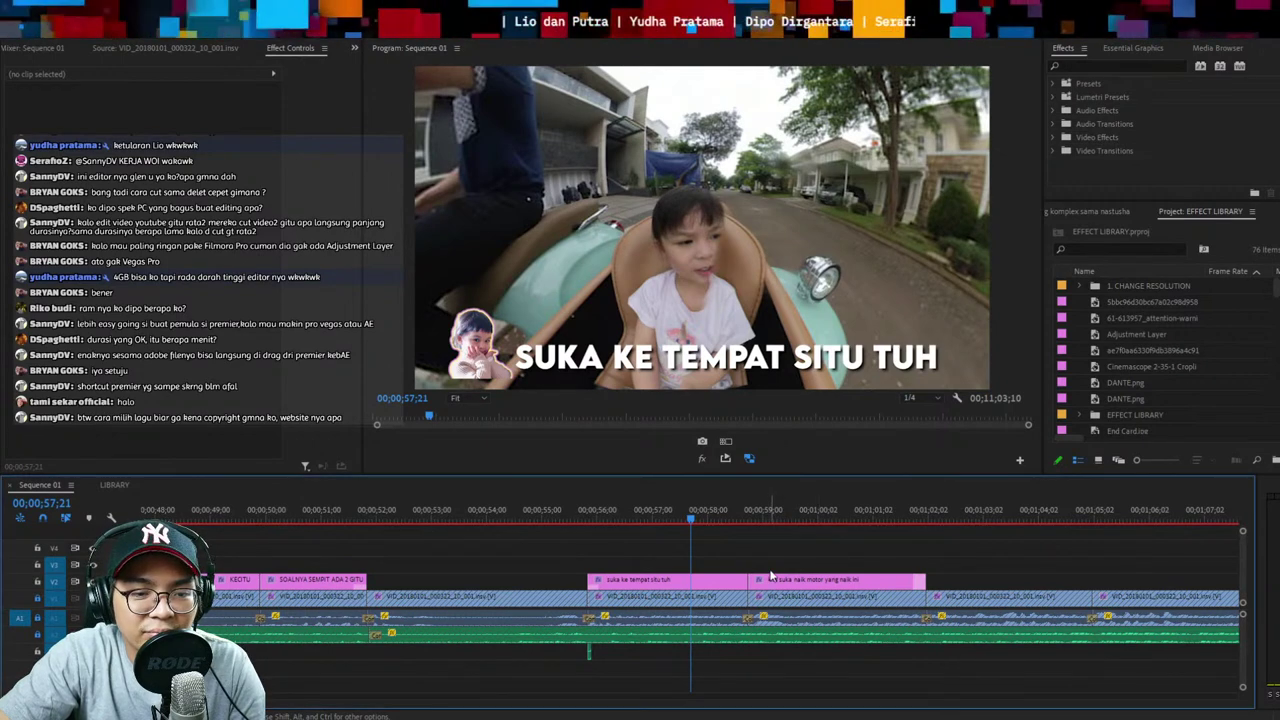
key(ctrl+s)
key(ctrl+s)
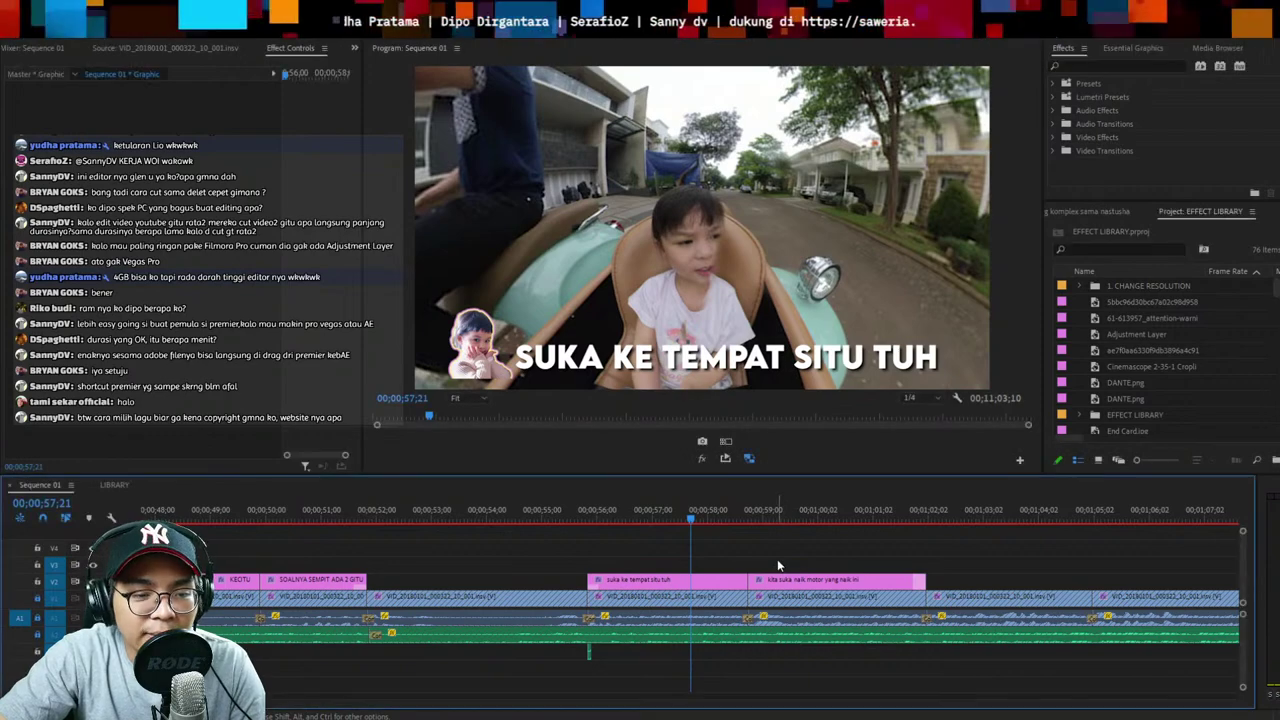
Play back the captions "suka ke tempat situ tuh" and "kita suka naik motor yang naik ini" repeatedly to check them against the speech
key(Up)
click(775, 565)
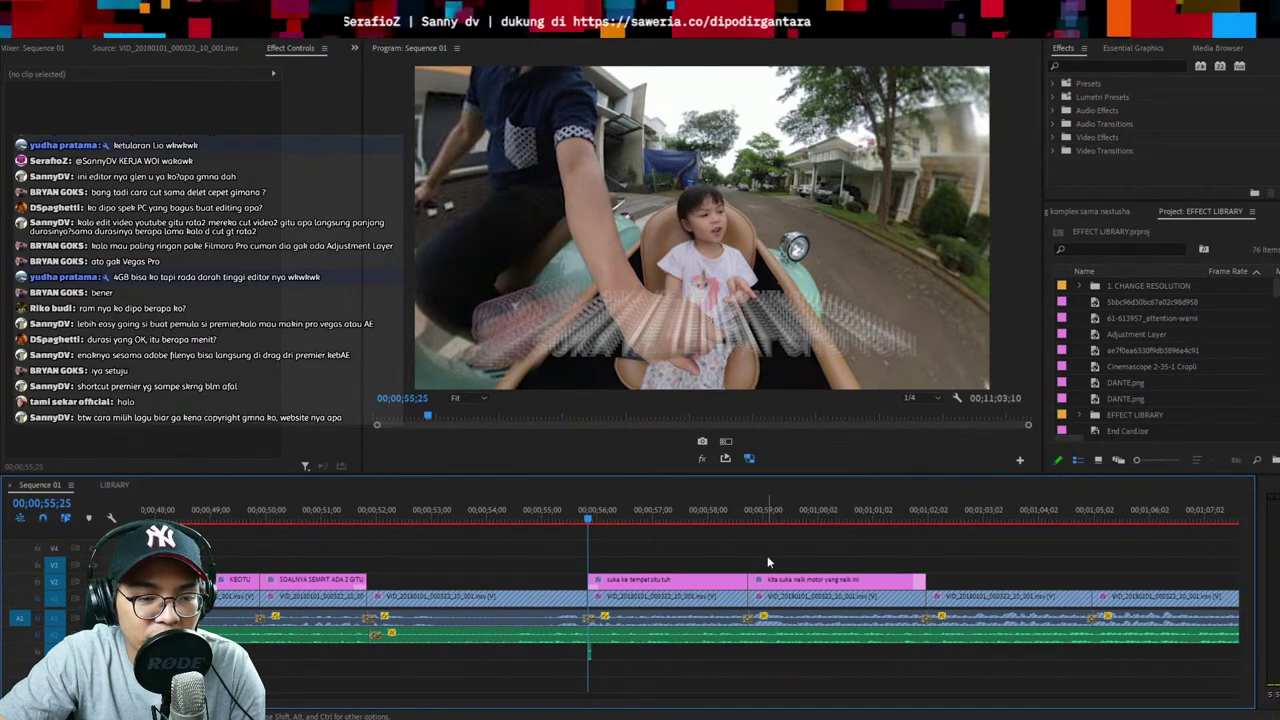
key(space)
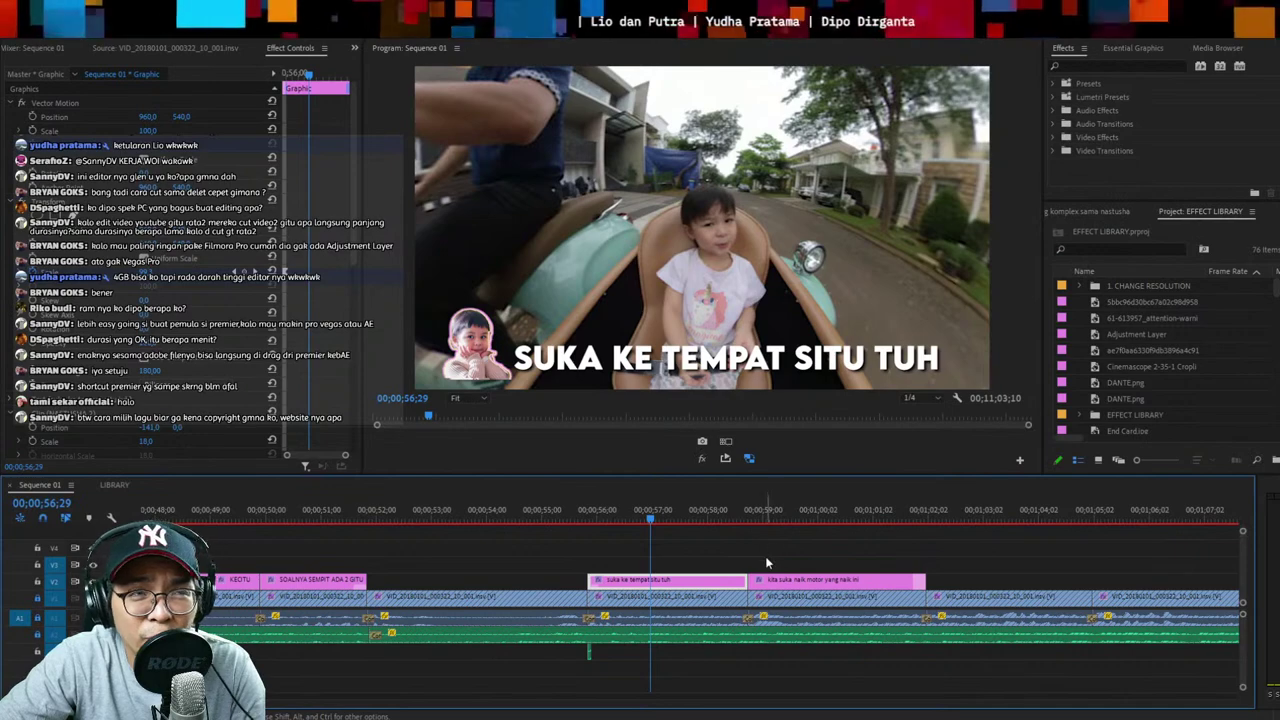
click(585, 512)
key(space)
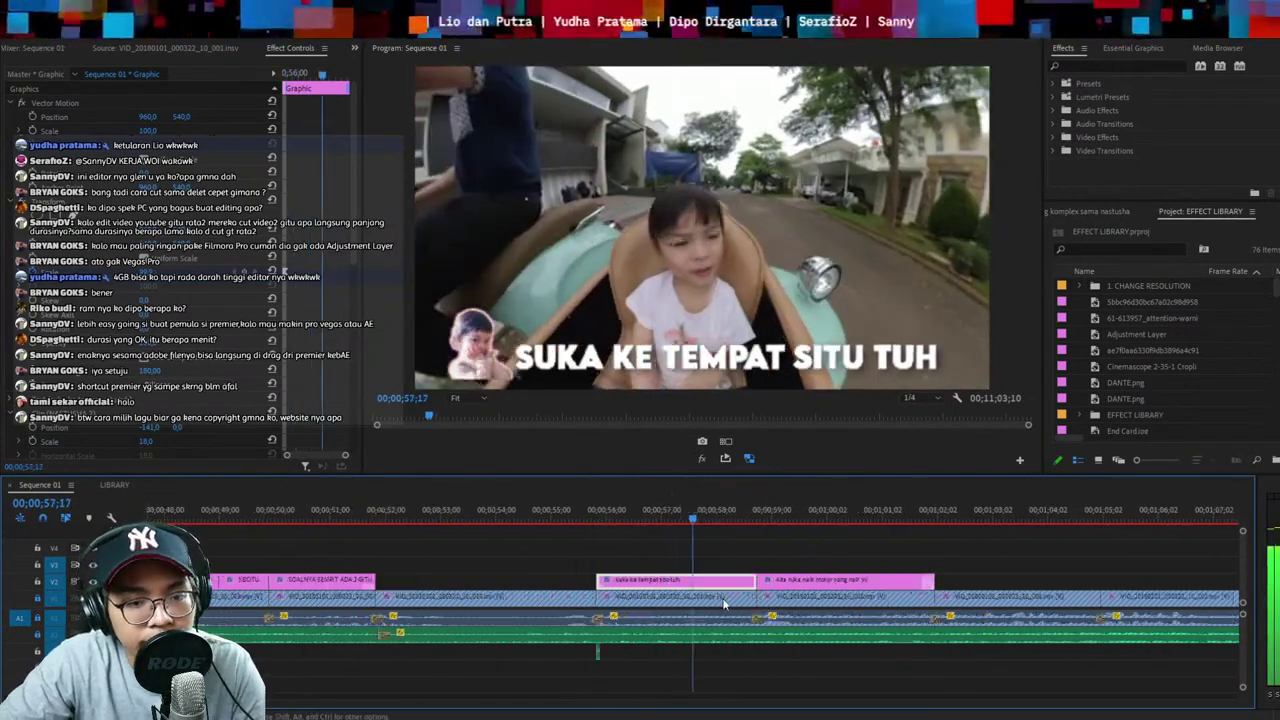
scroll(765, 616, down, 4)
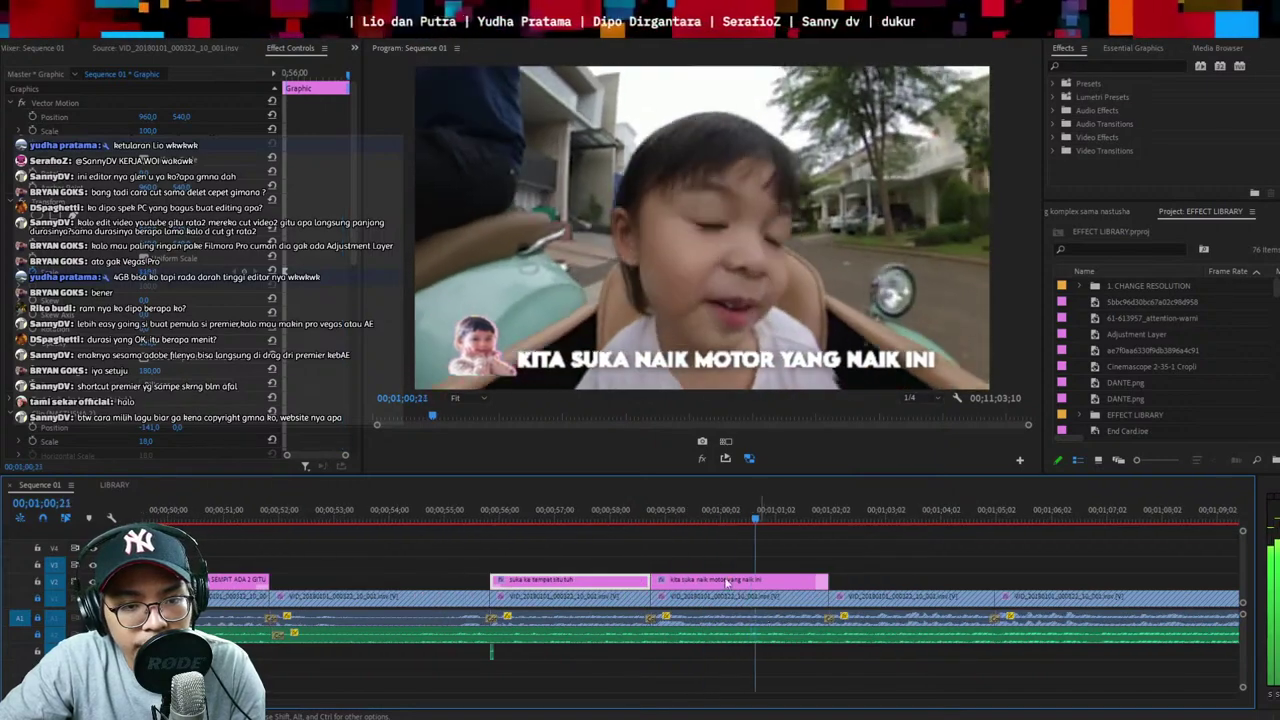
key(space)
key(minus)
click(712, 579)
click(638, 512)
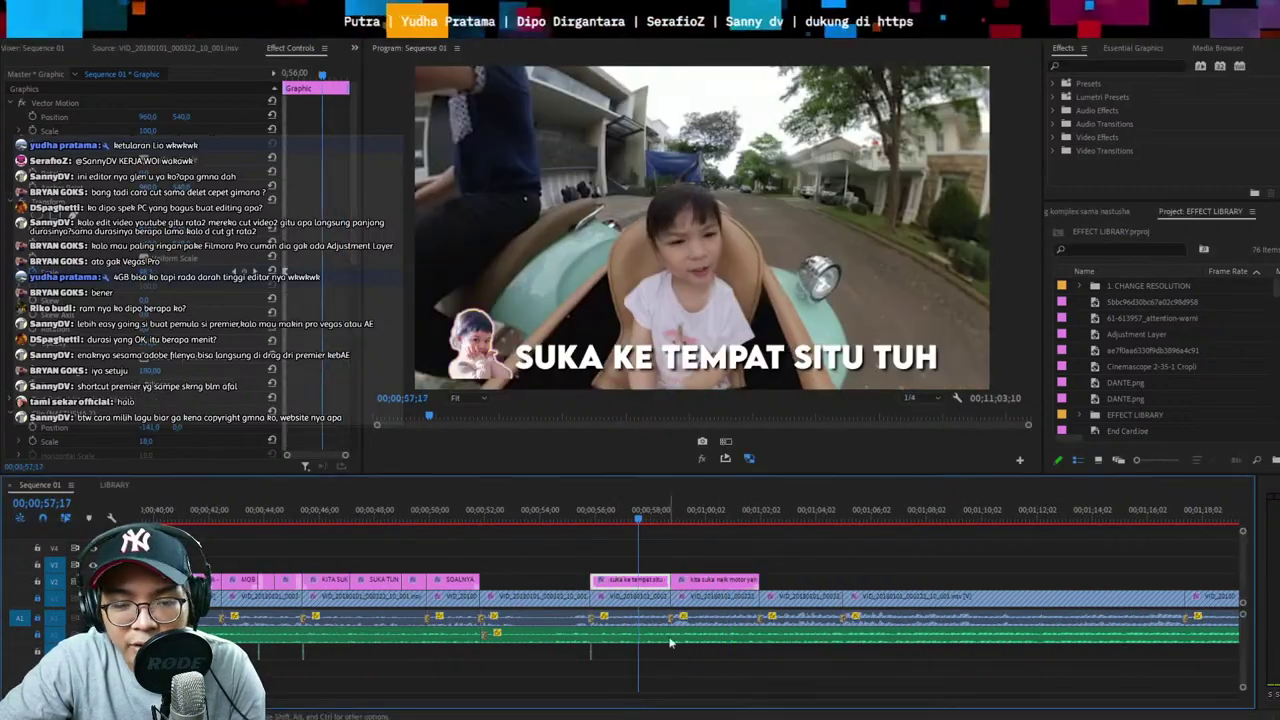
key(minus)
key(equal)
key(space)
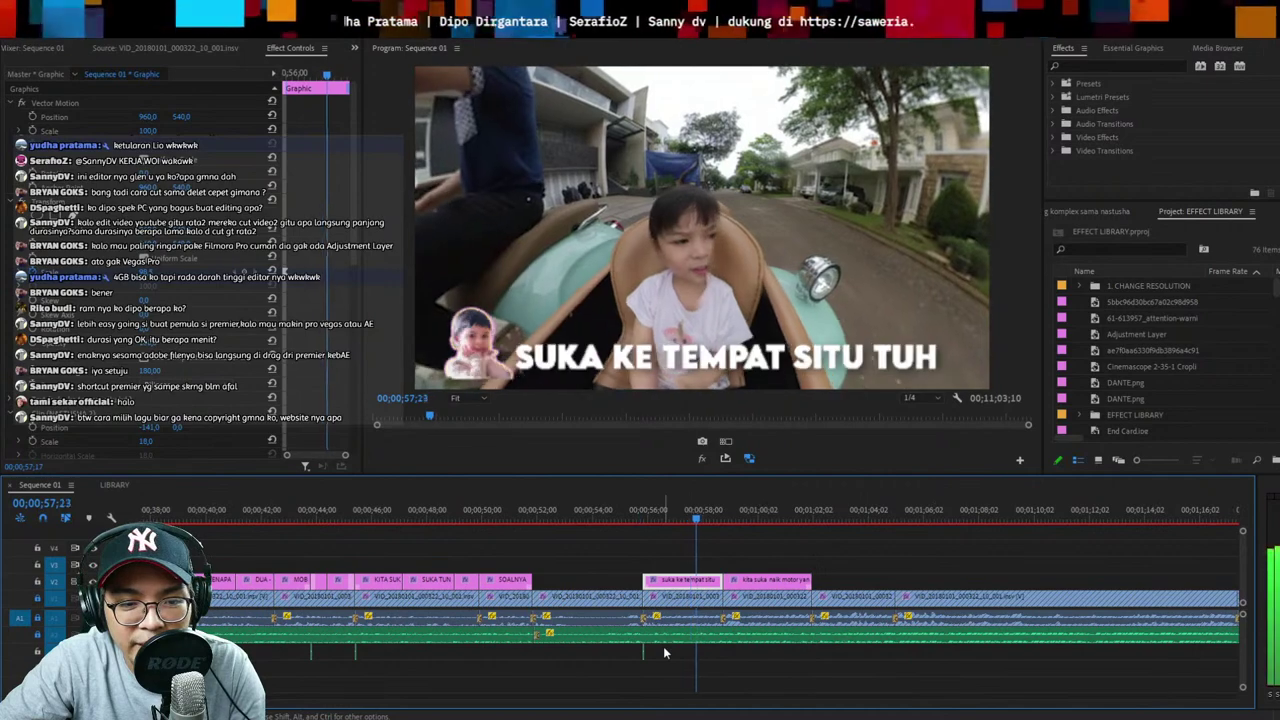
key(space)
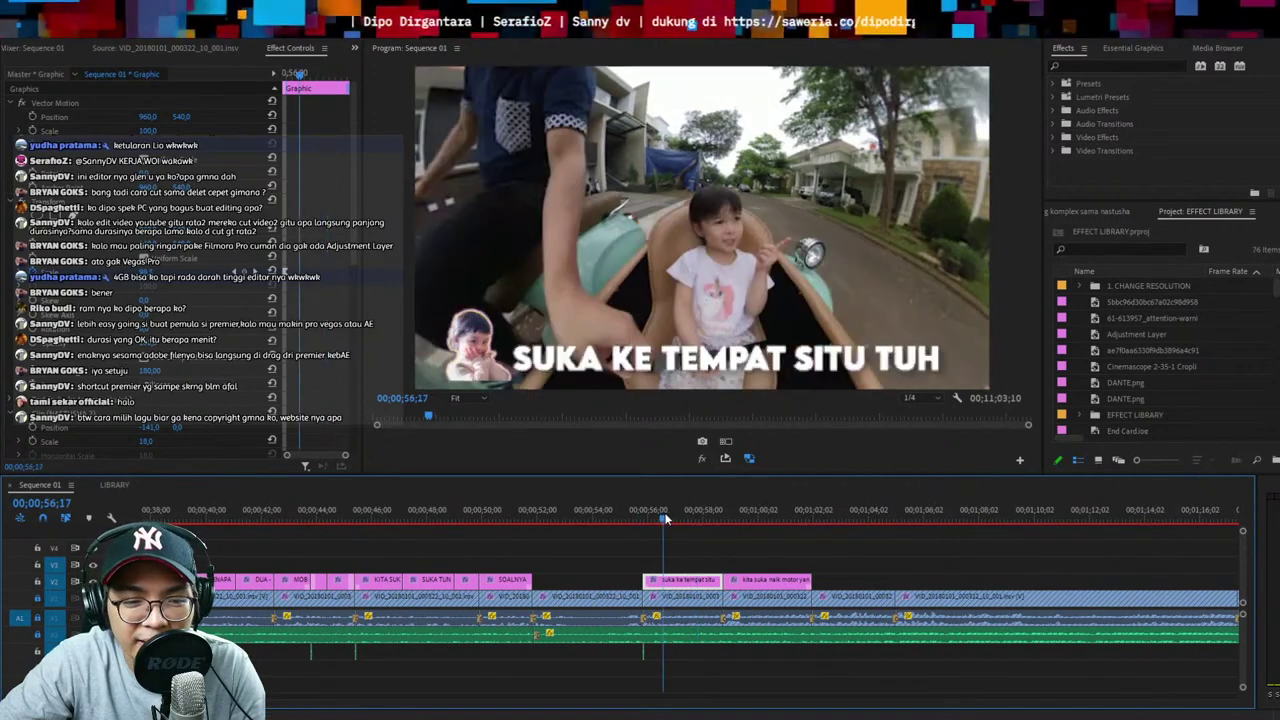
scroll(811, 568, down, 2)
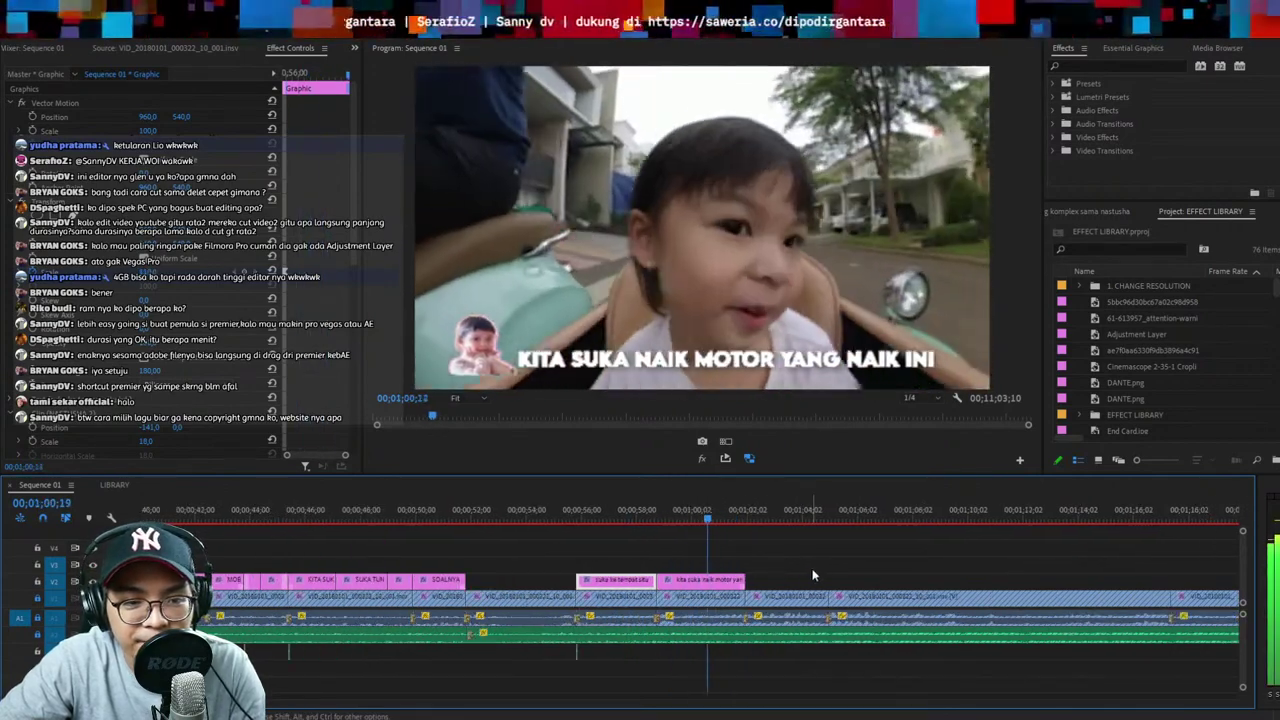
Extend the end of the "kita suka naik motor yang naik ini" caption over the following footage
drag(743, 581, 1100, 586)
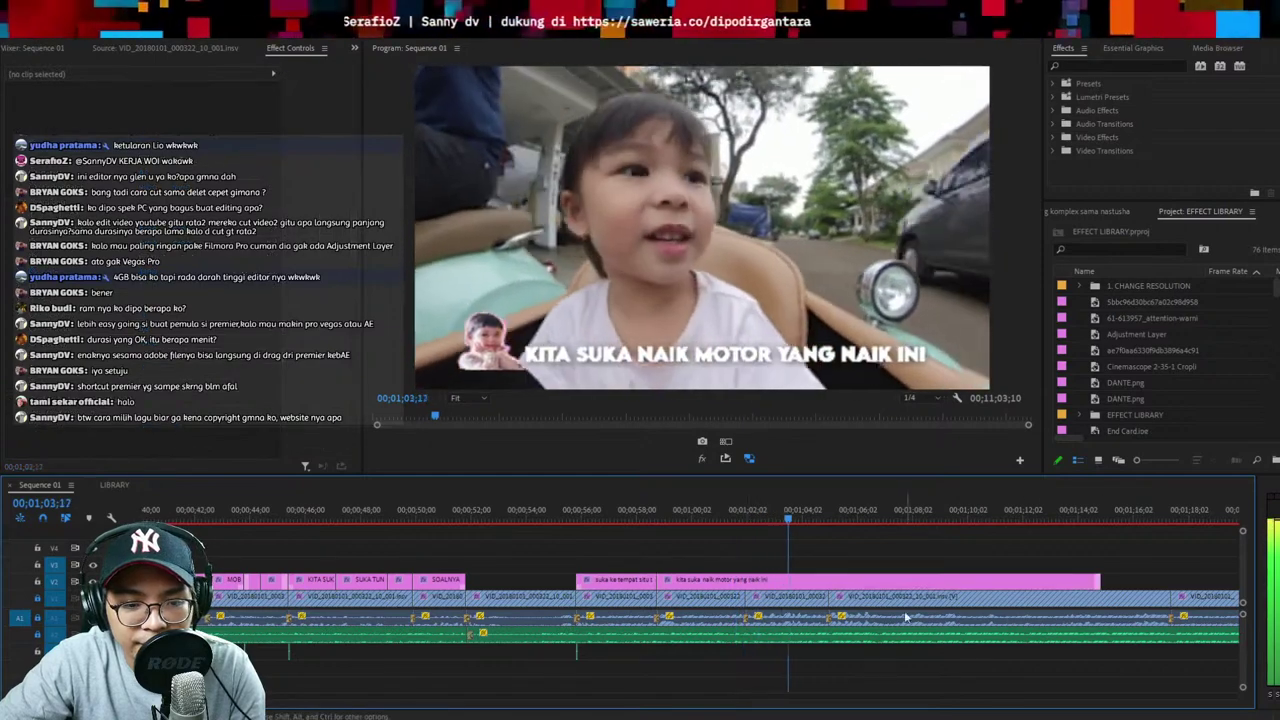
key(space)
key(Up)
key(ctrl+k)
key(space)
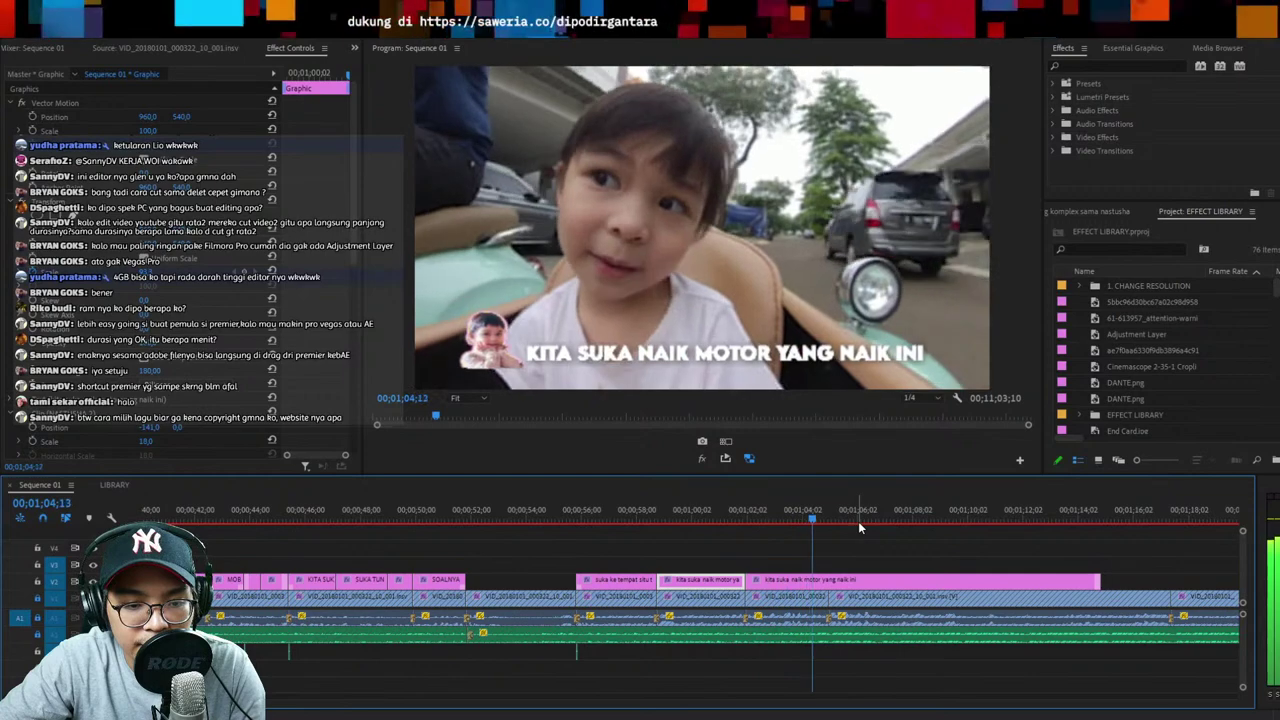
key(ctrl+z)
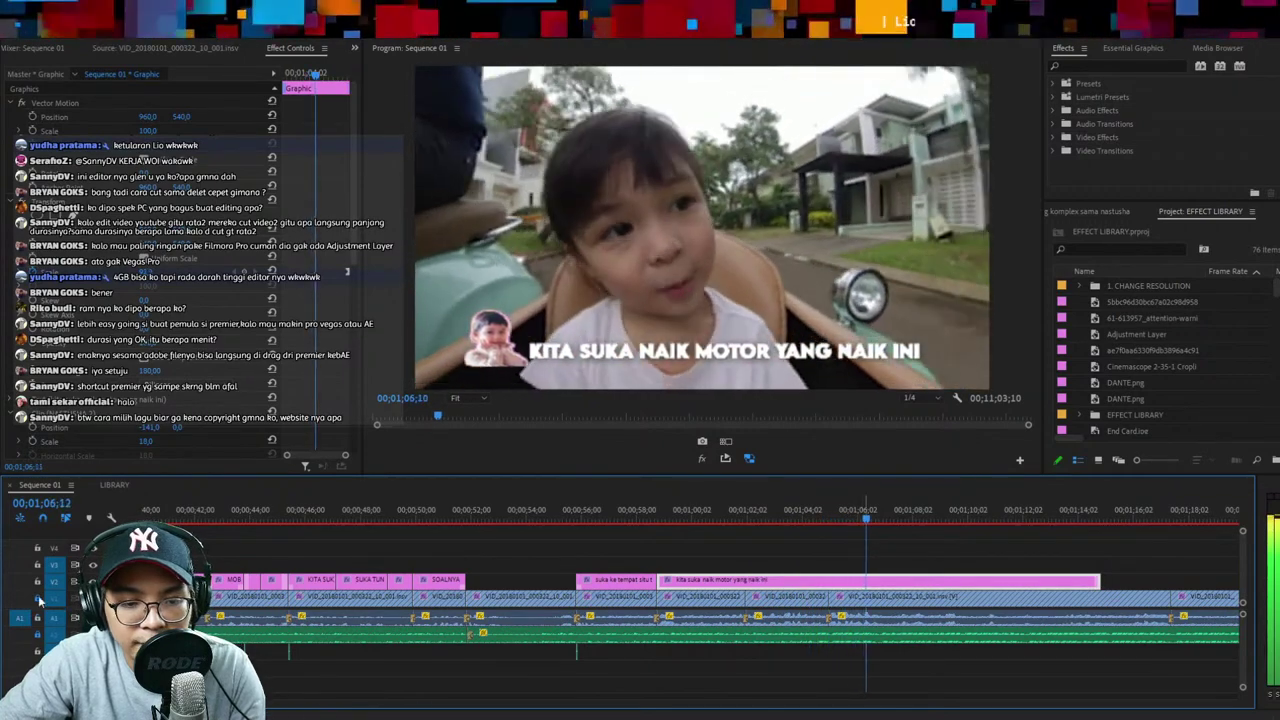
Ripple-delete the short clip that follows the edit at 00;01;02;01, and split the extended caption at that edit
click(791, 604)
key(shift+Delete)
click(722, 520)
key(space)
drag(807, 550, 737, 624)
key(Up)
key(ctrl+k)
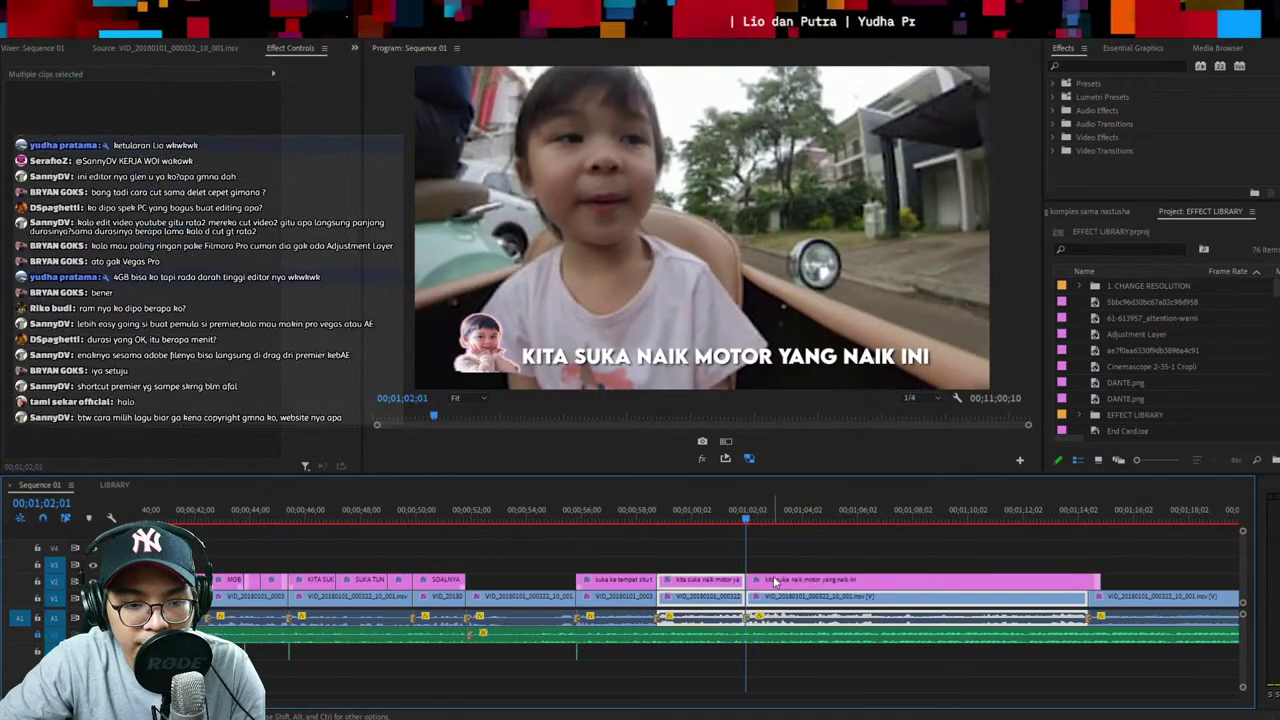
Replay the first part of the split caption and change its text to "KITA SUKA NAIK MOTOR YANG PAKE INI"
click(770, 583)
click(726, 515)
click(690, 509)
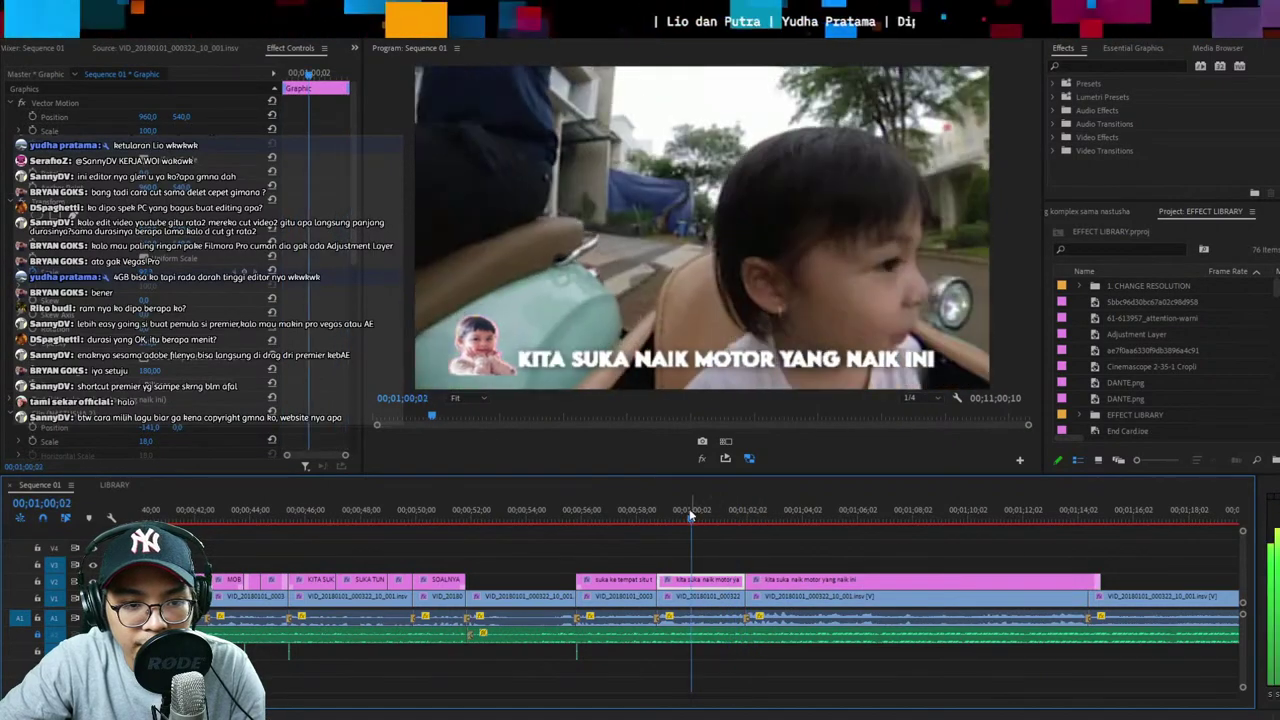
click(687, 513)
click(660, 515)
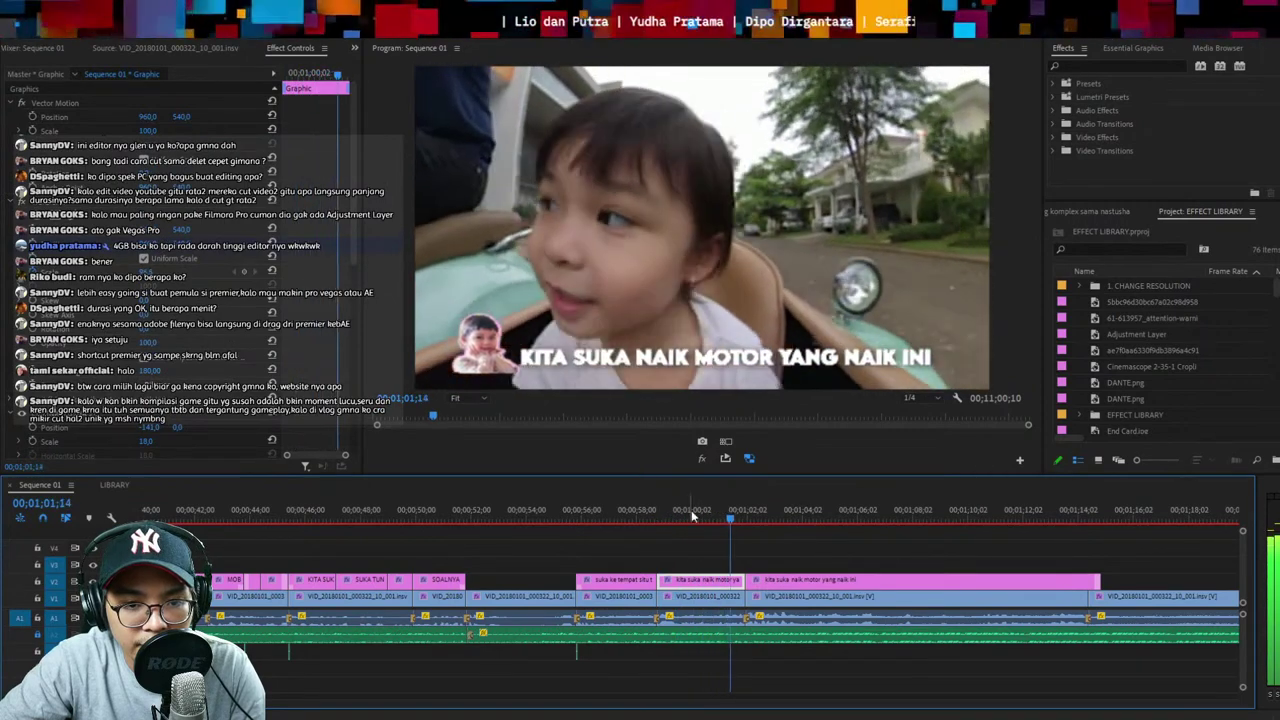
click(870, 366)
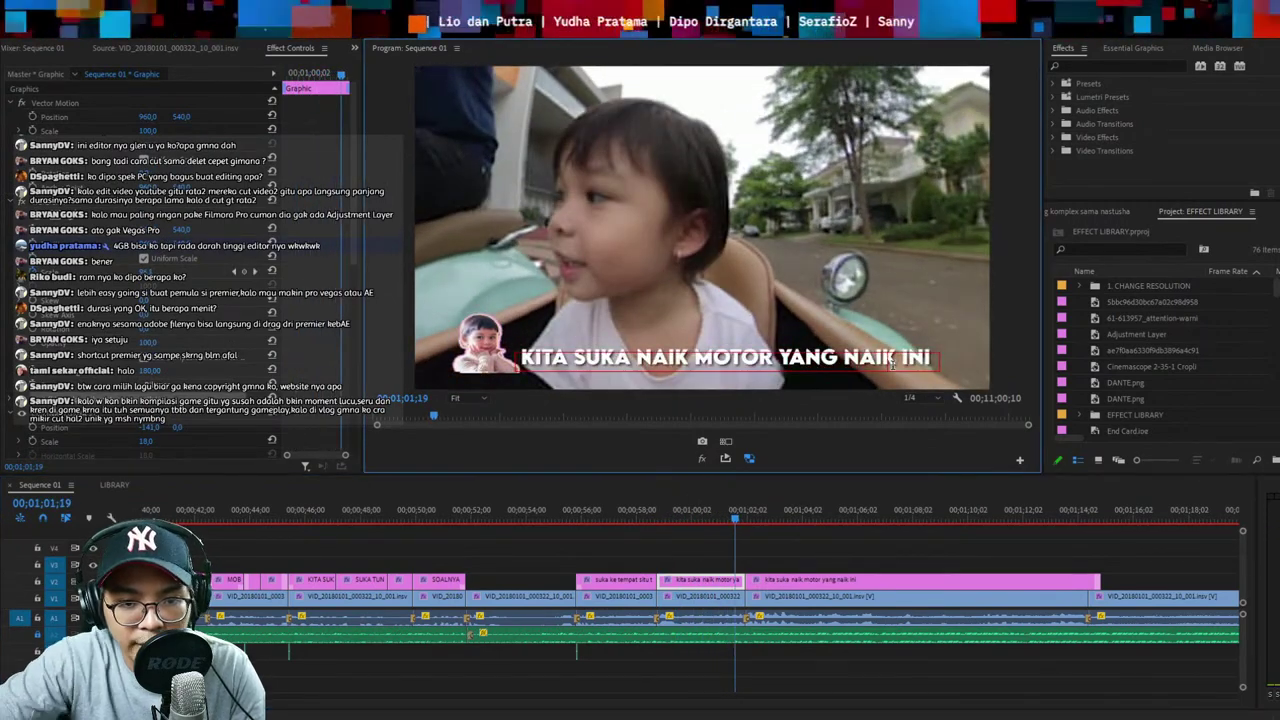
key(BackSpace)
key(BackSpace)
key(BackSpace)
key(BackSpace)
text(PAKE)
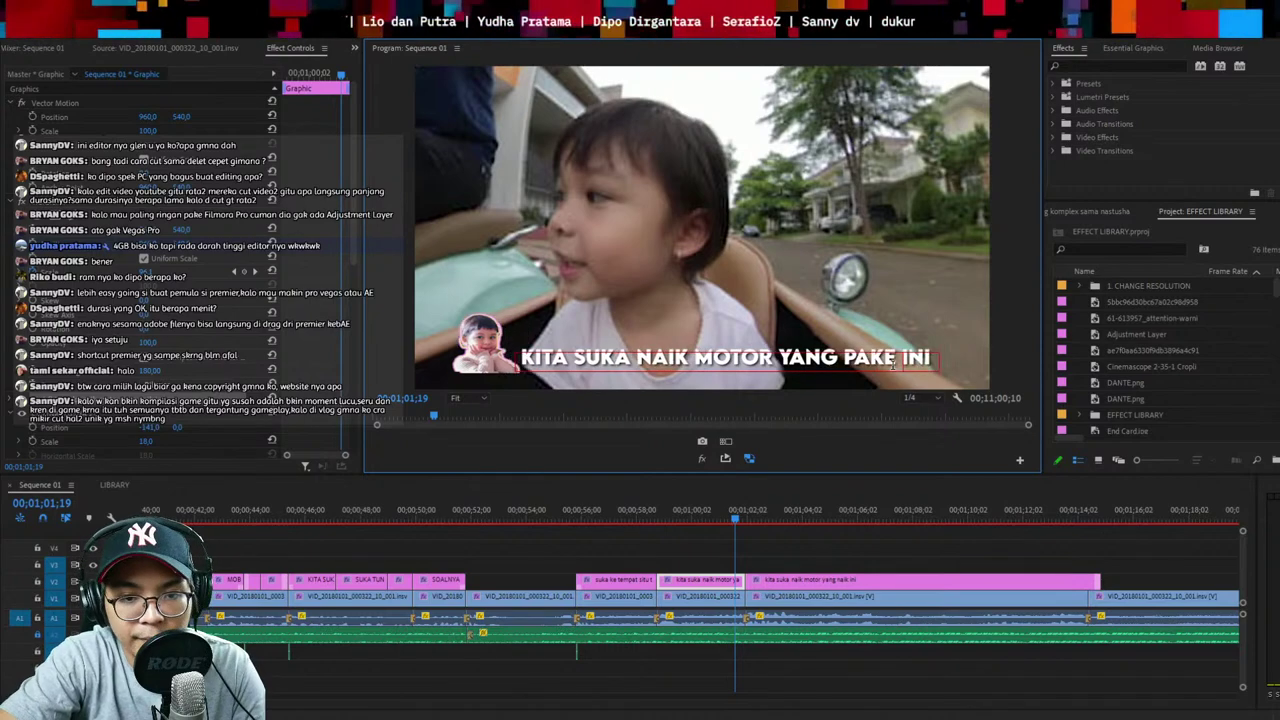
key(space)
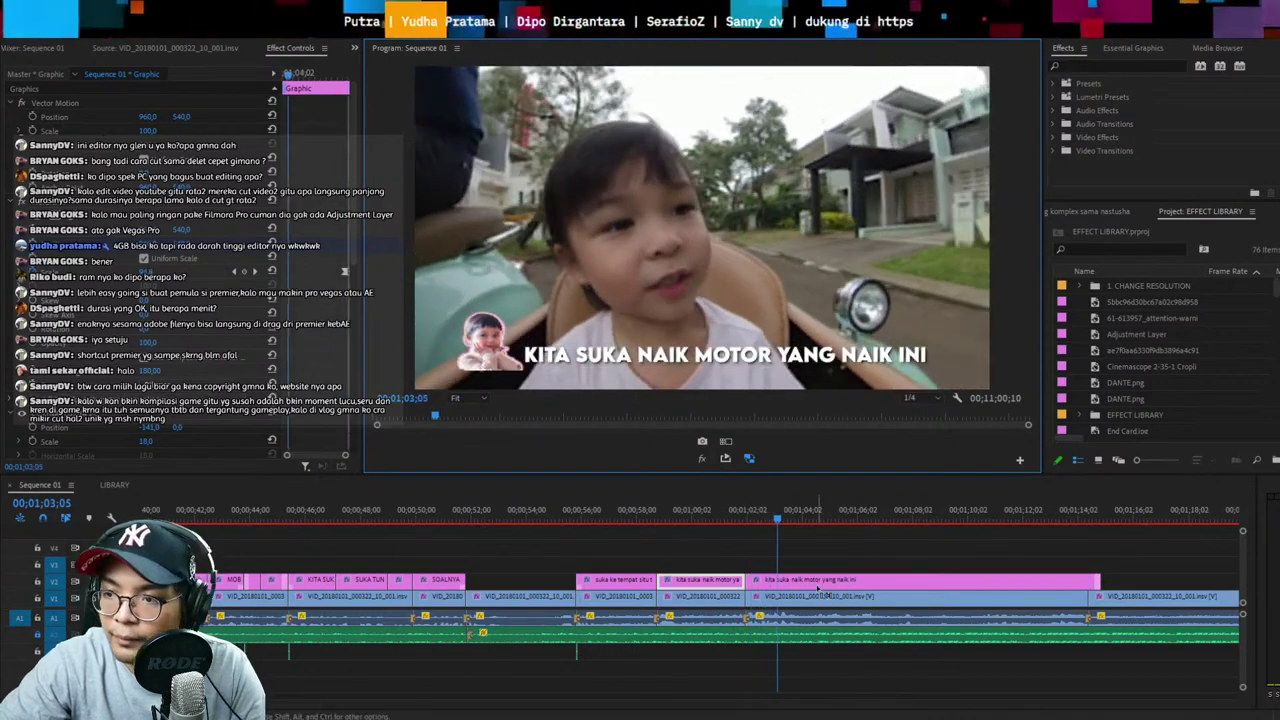
click(817, 587)
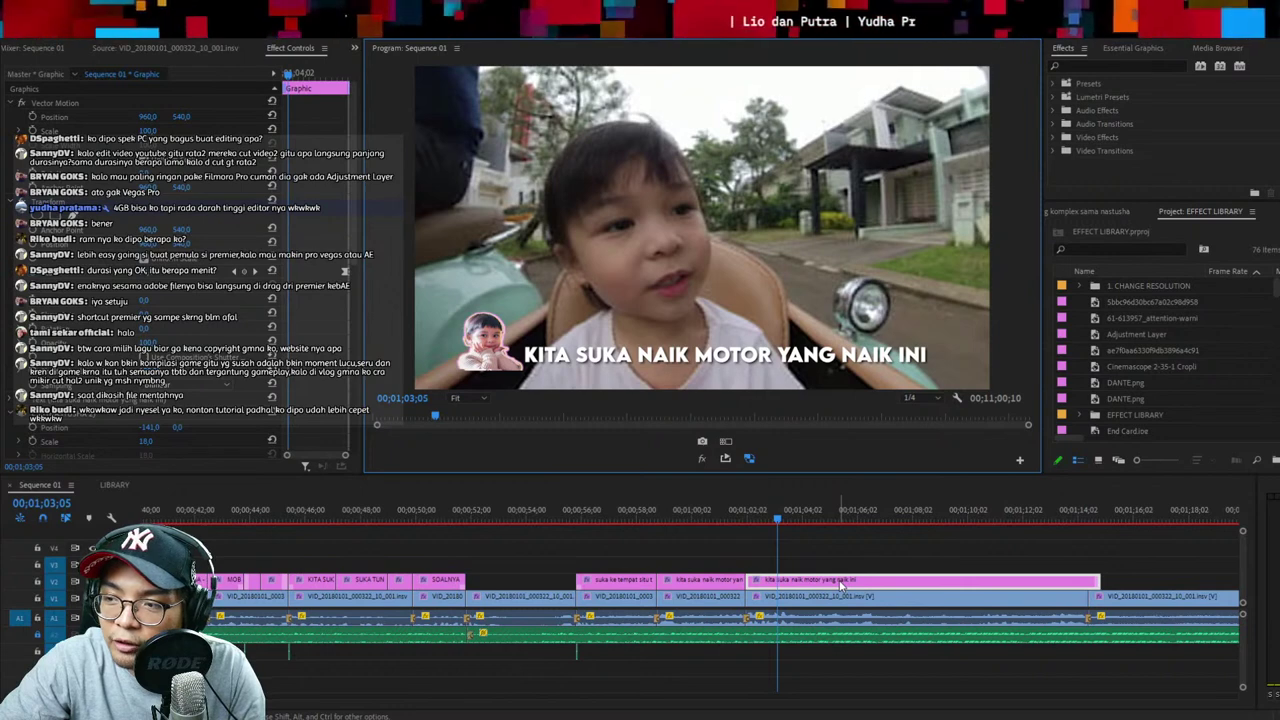
click(925, 573)
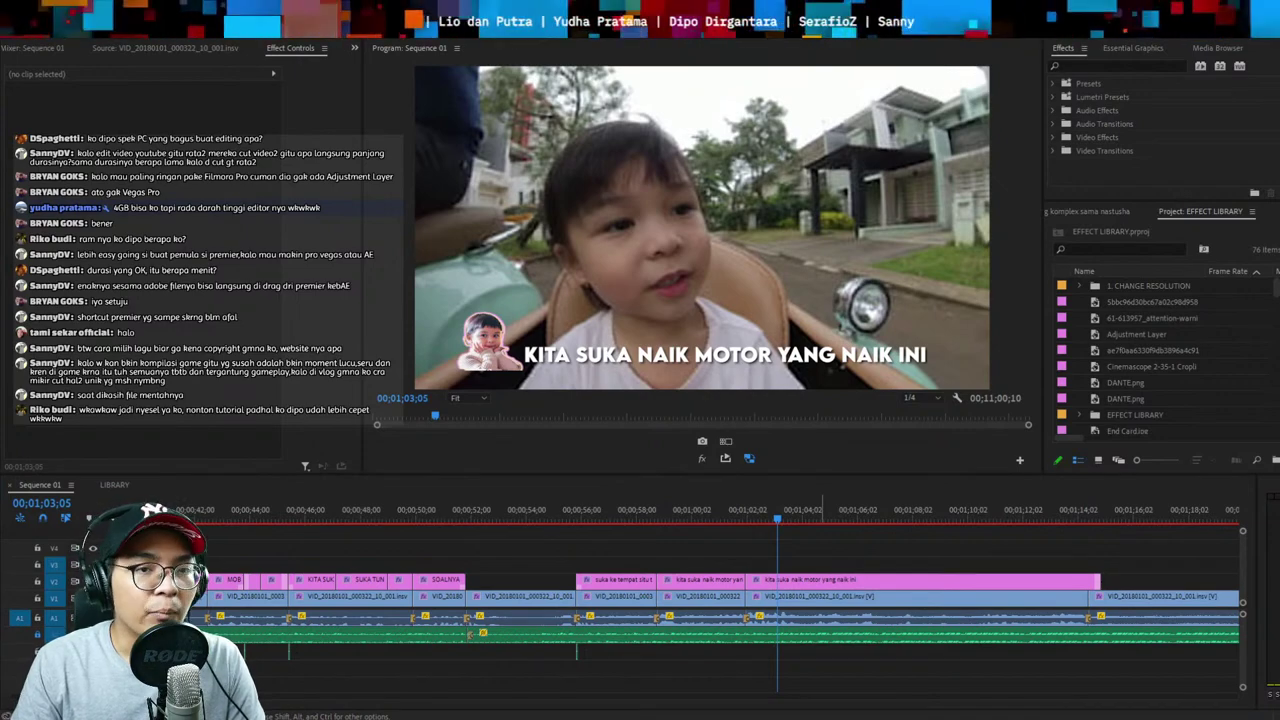
key(alt+Tab)
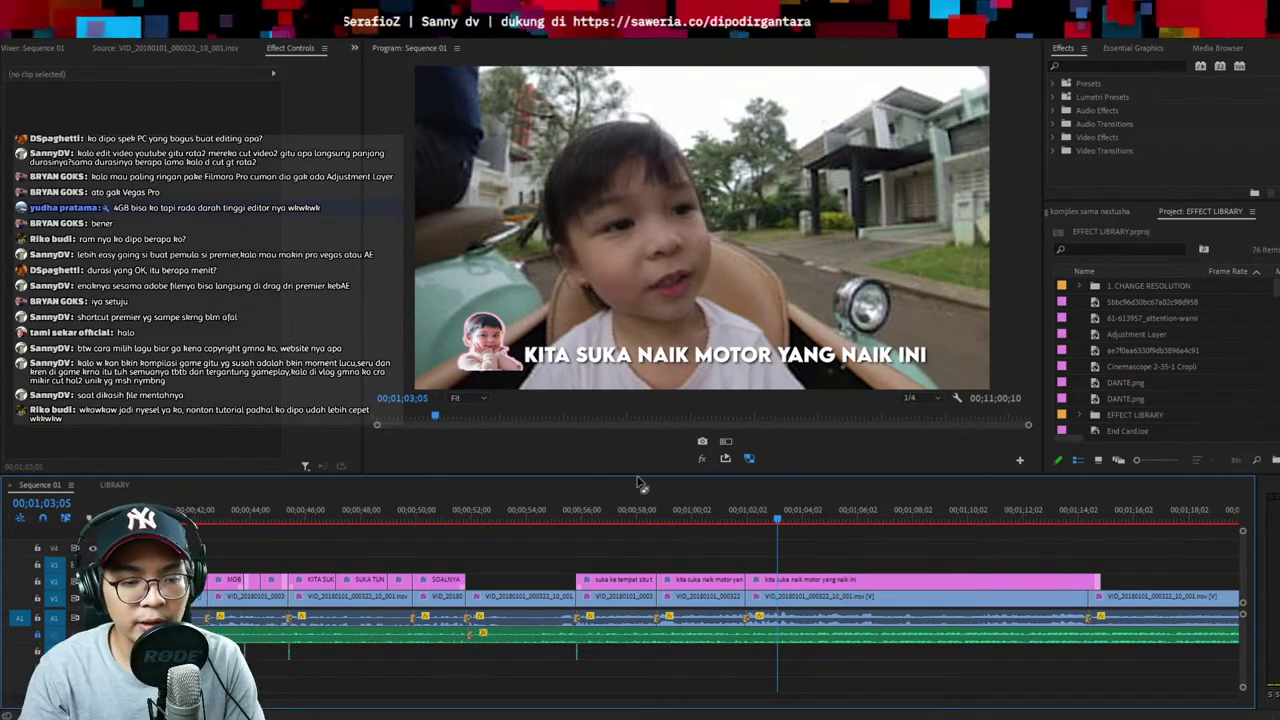
click(598, 512)
click(615, 580)
click(687, 562)
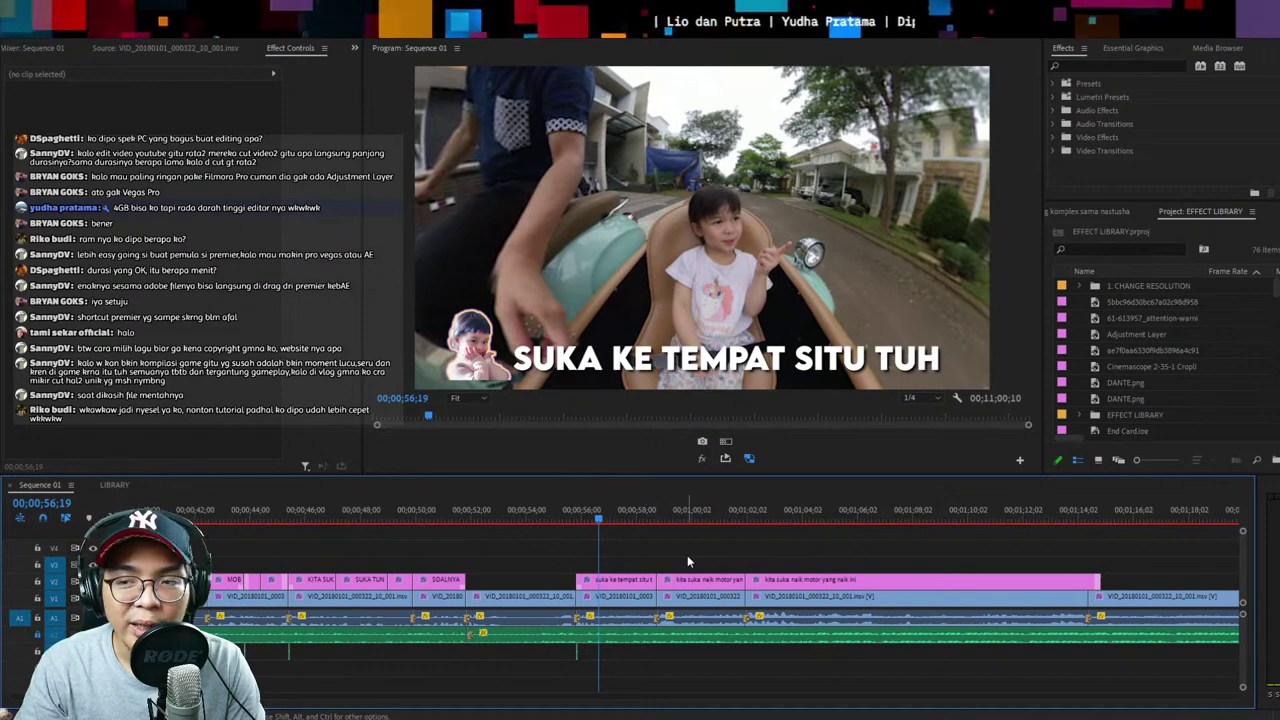
Set the playhead to the start of the "suka ke tempat situ tuh" caption and save the project
key(=)
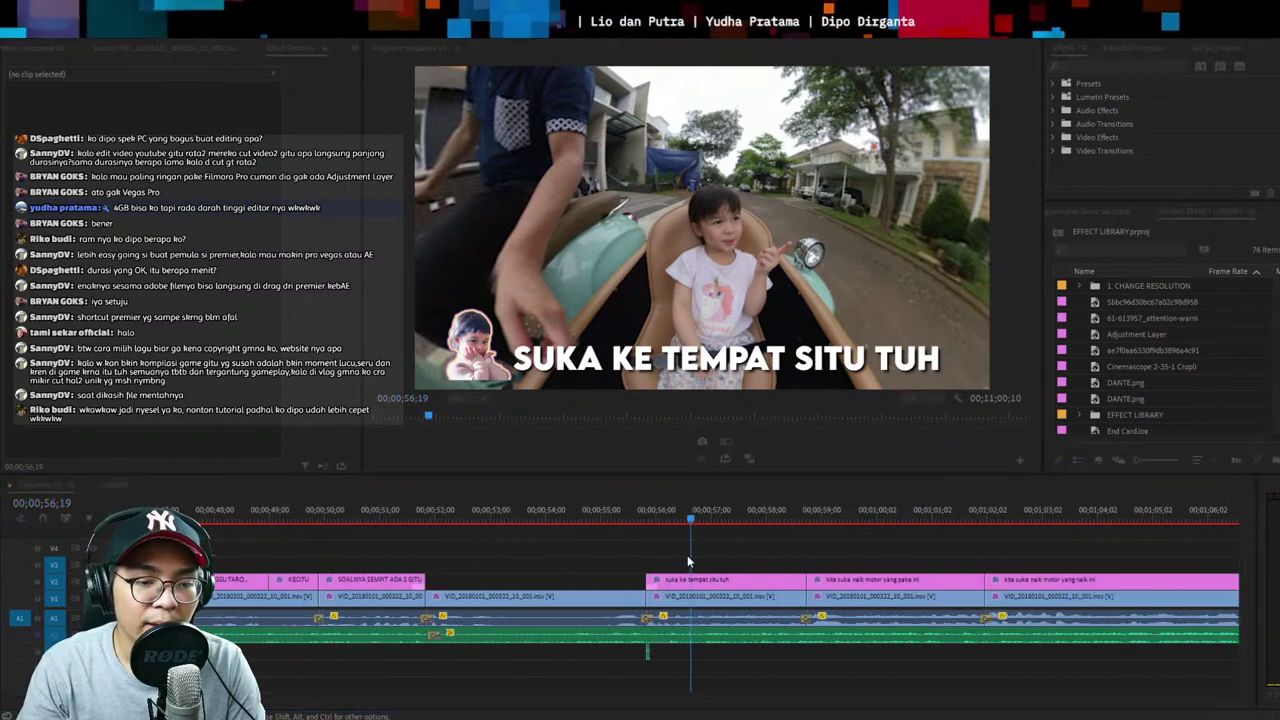
click(686, 581)
key(Up)
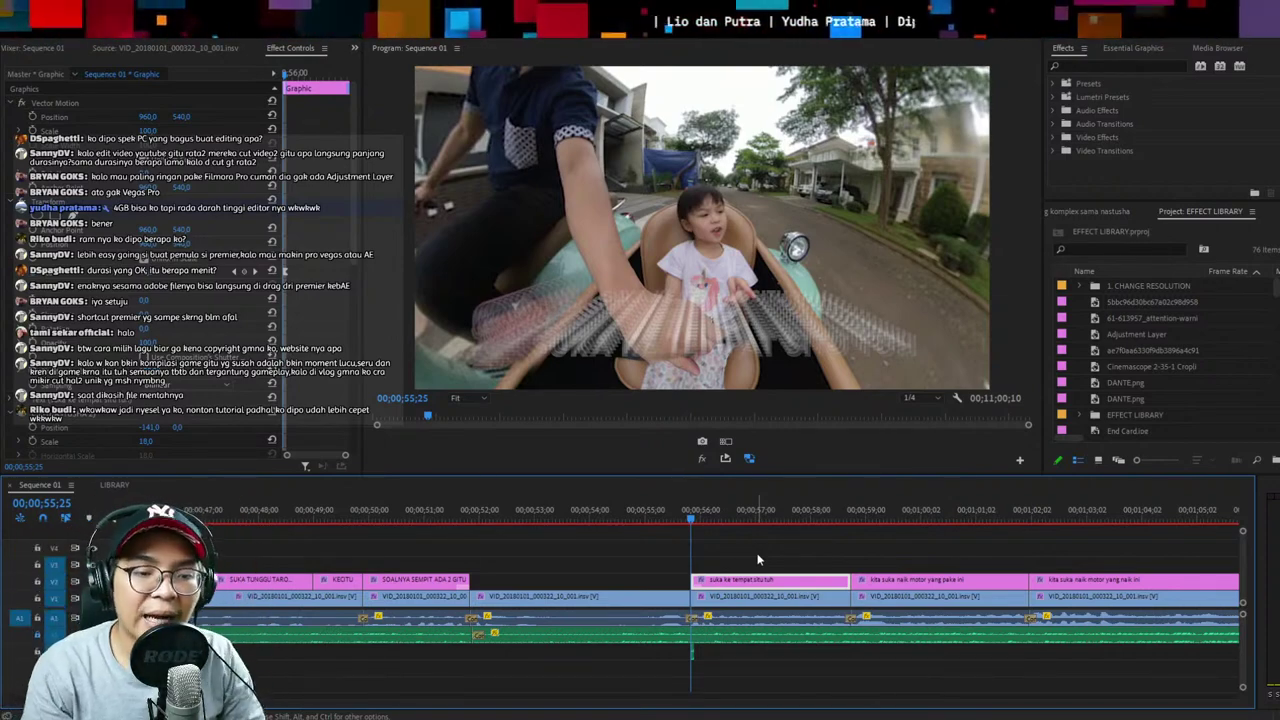
key(ctrl+s)
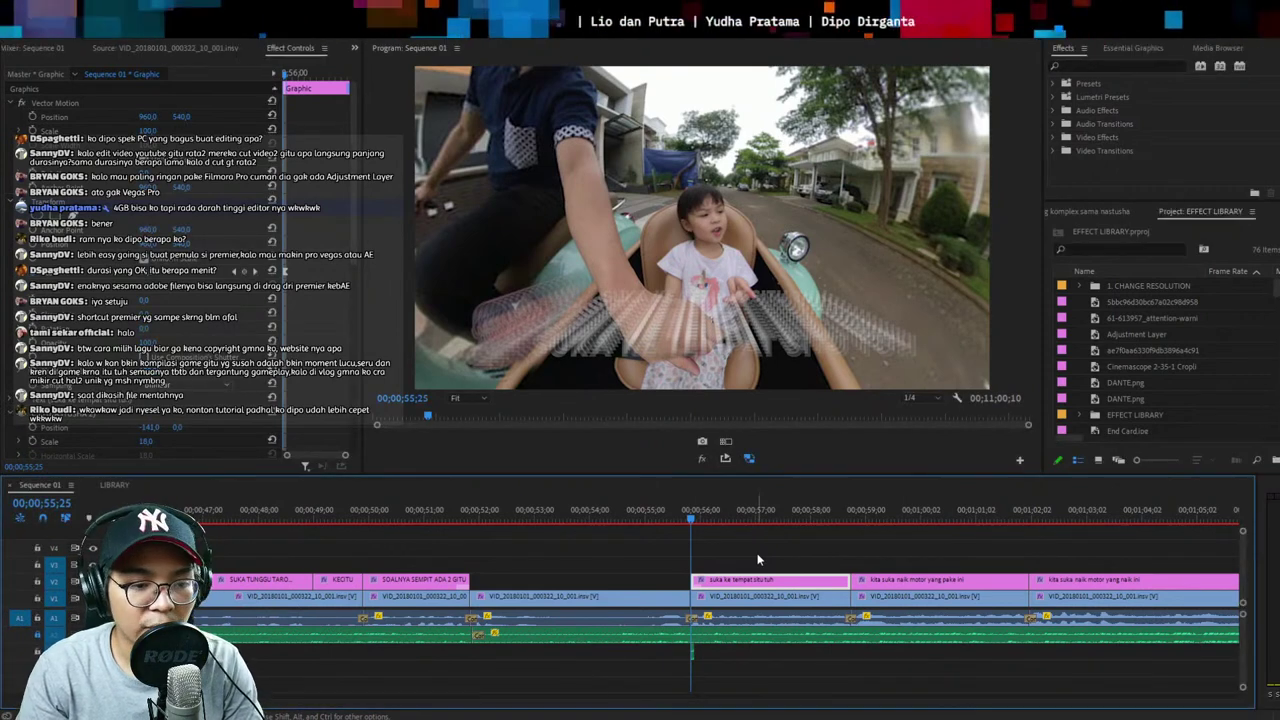
Replay the "kita suka naik motor yang pake ini" caption and append "DAN.." to the end of its text
click(467, 513)
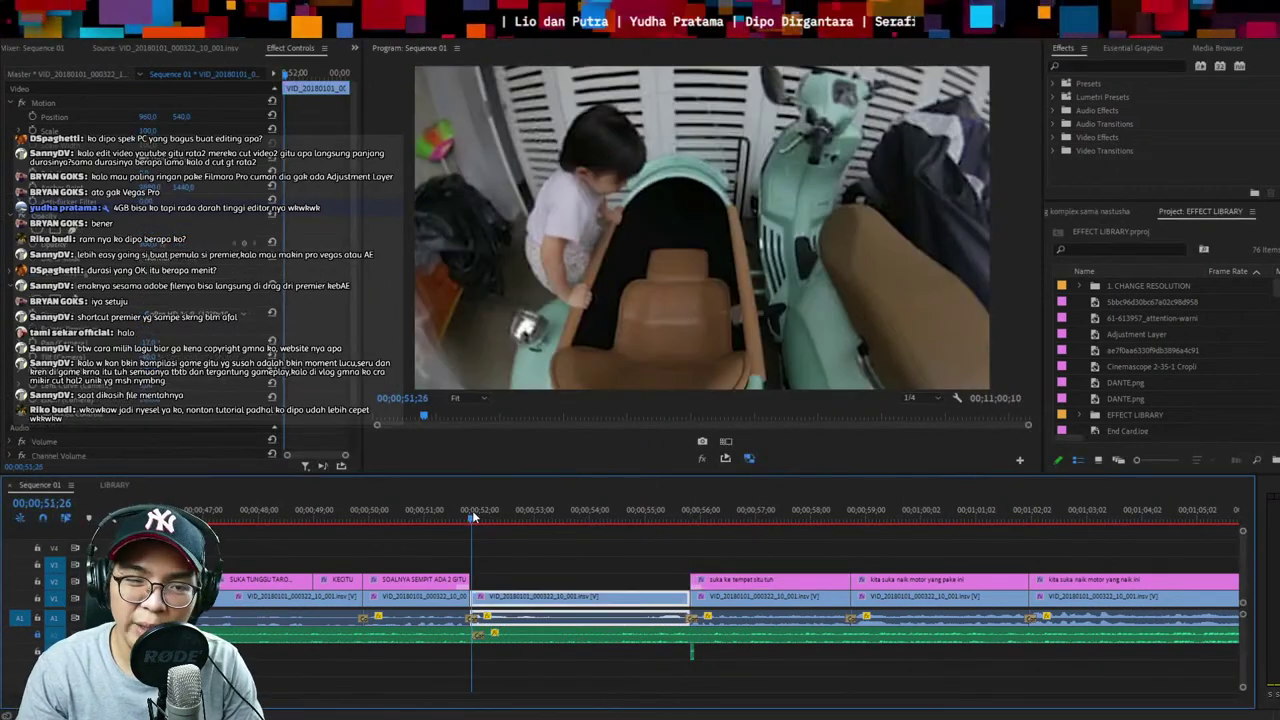
key(=)
click(937, 596)
click(934, 572)
key(minus)
key(space)
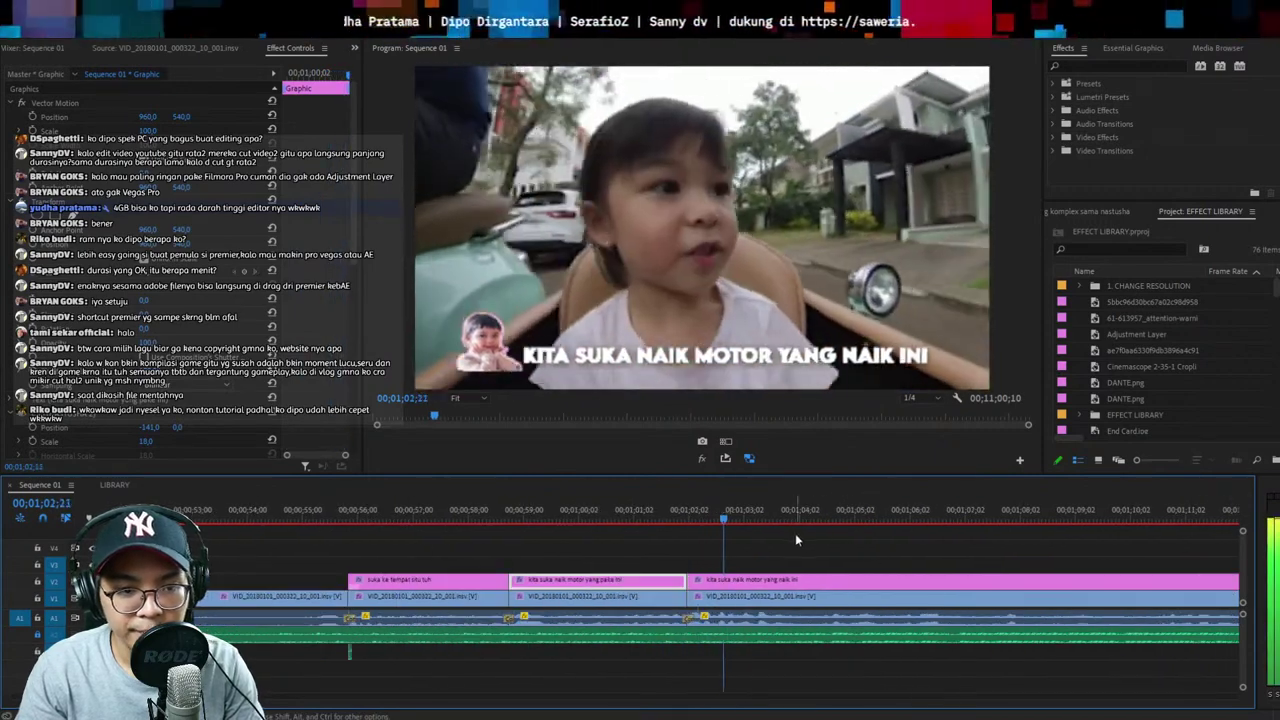
click(625, 507)
key(space)
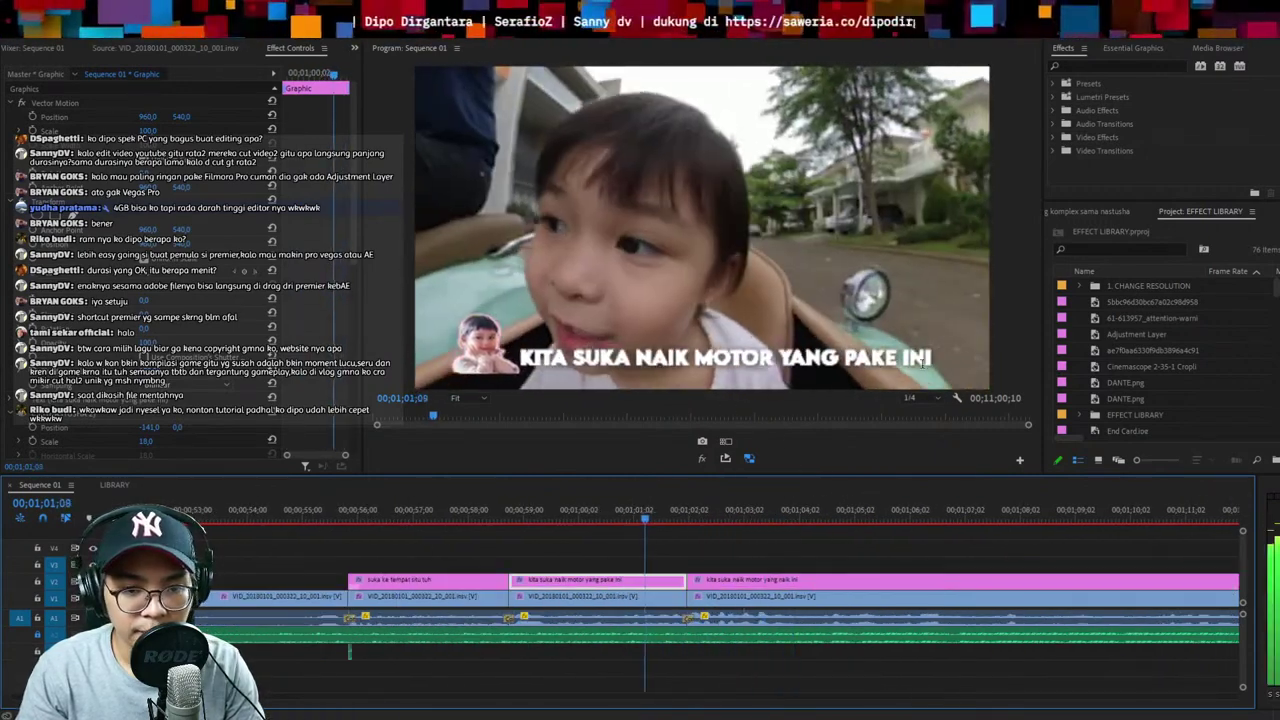
key(t)
click(925, 360)
text(DAN..)
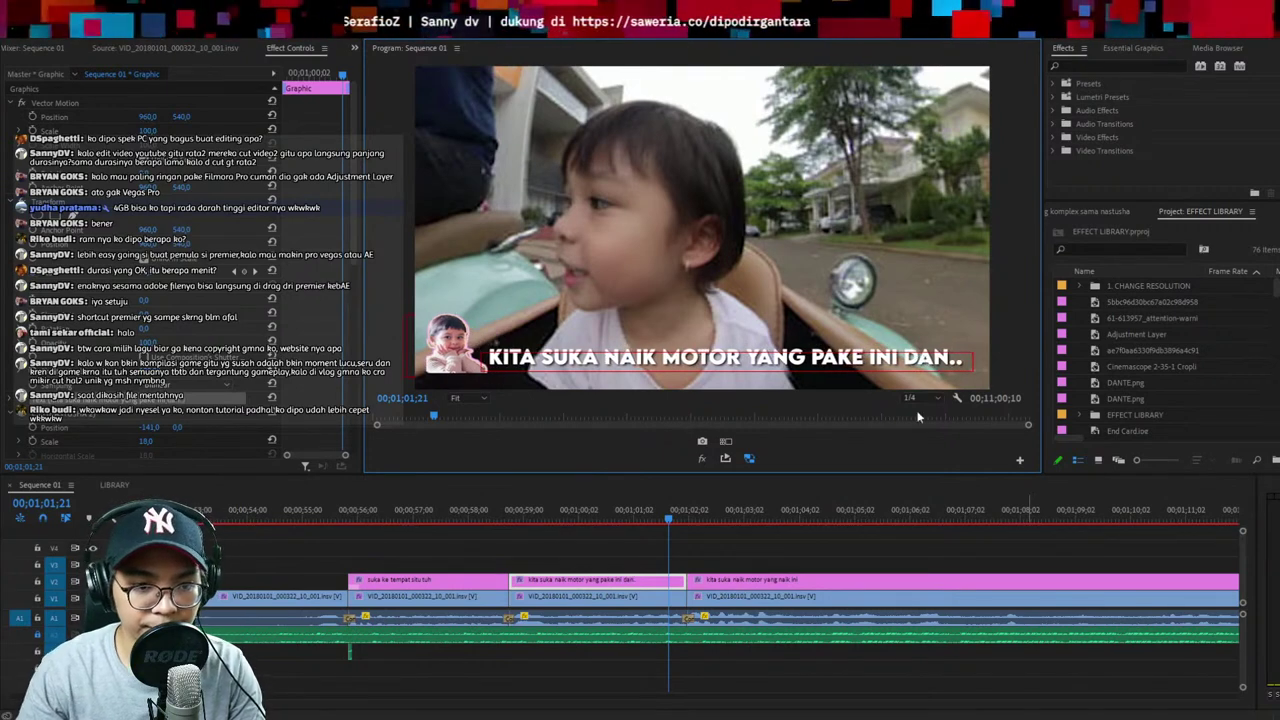
key(Escape)
Play into the long "kita suka naik motor yang naik ini" caption and split it at about 00;01;04
key(space)
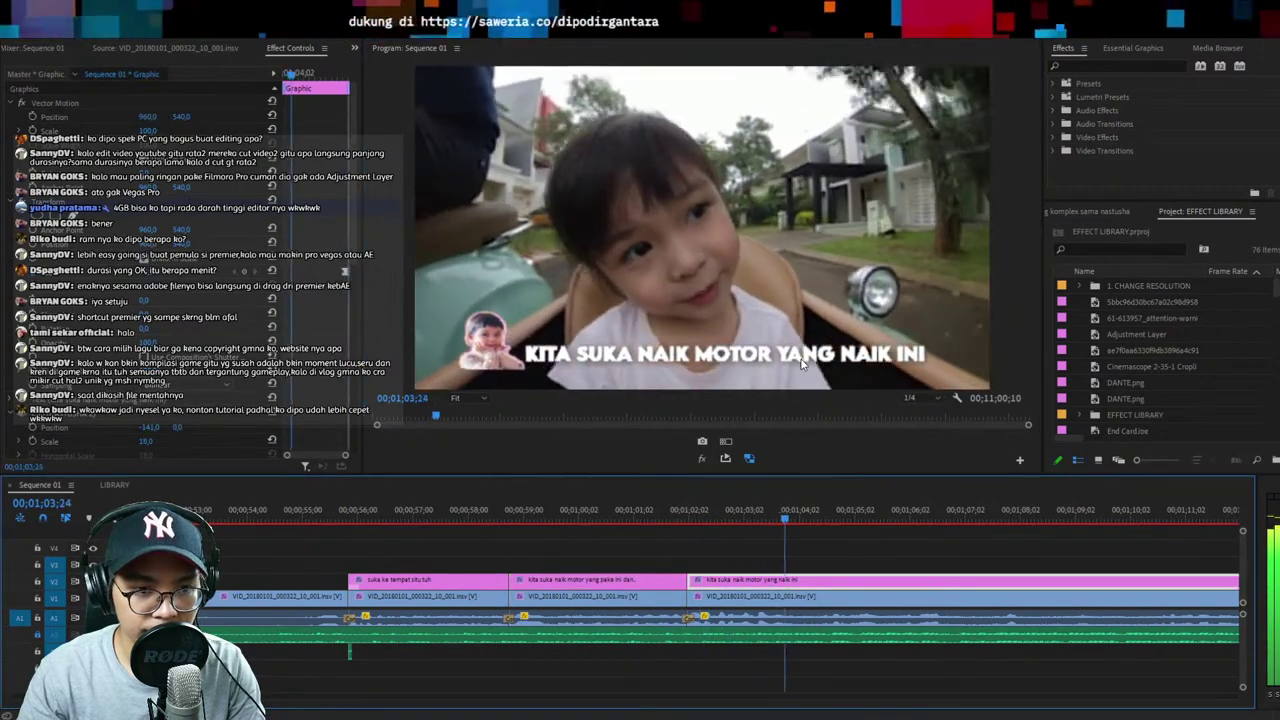
key(space)
key(ctrl+k)
Replay the short caption before the new split and replace its text with "KEMARIN PAK [first name] ULANG TAHUN"
click(760, 515)
click(795, 357)
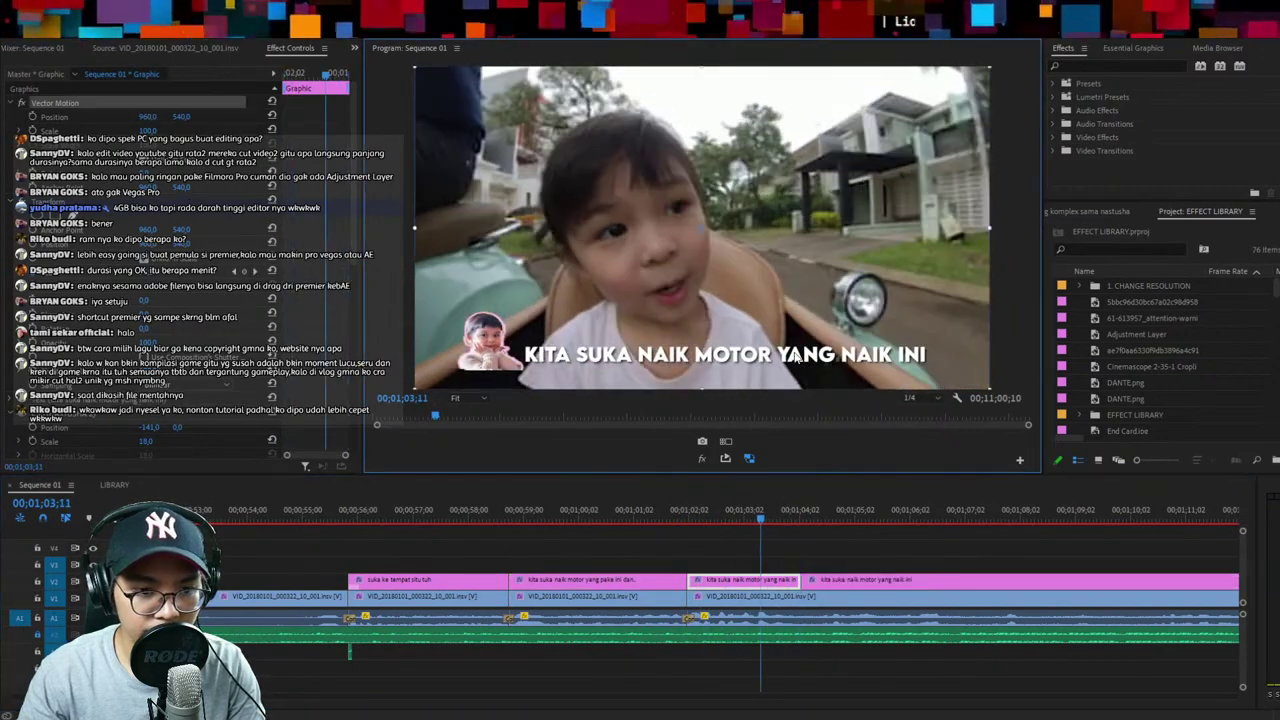
key(space)
key(space)
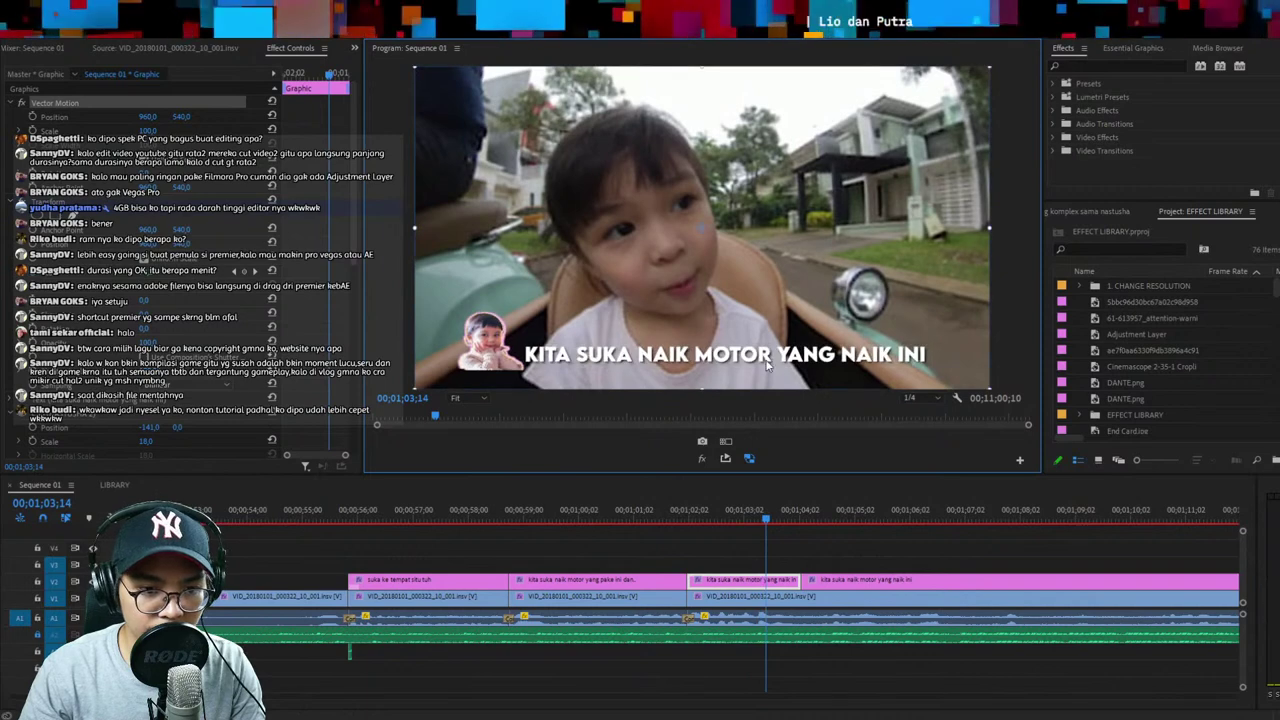
click(802, 650)
click(778, 578)
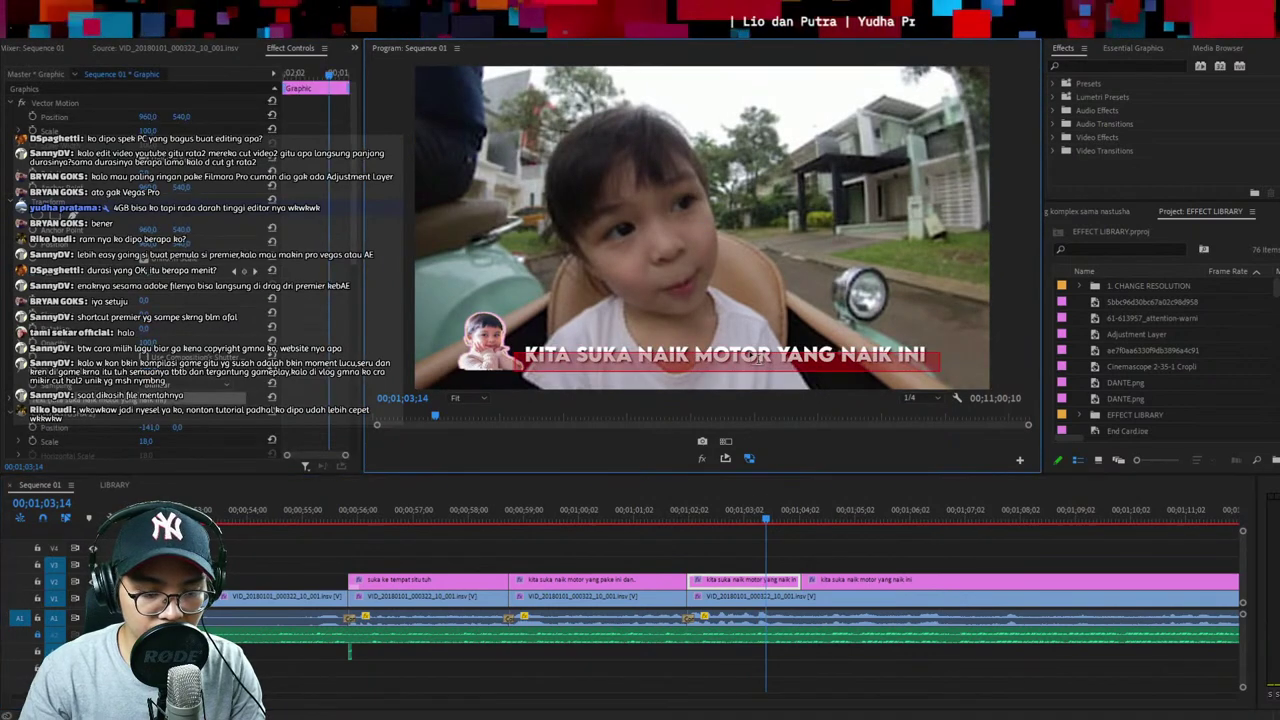
text(KEMARIN PAK J)
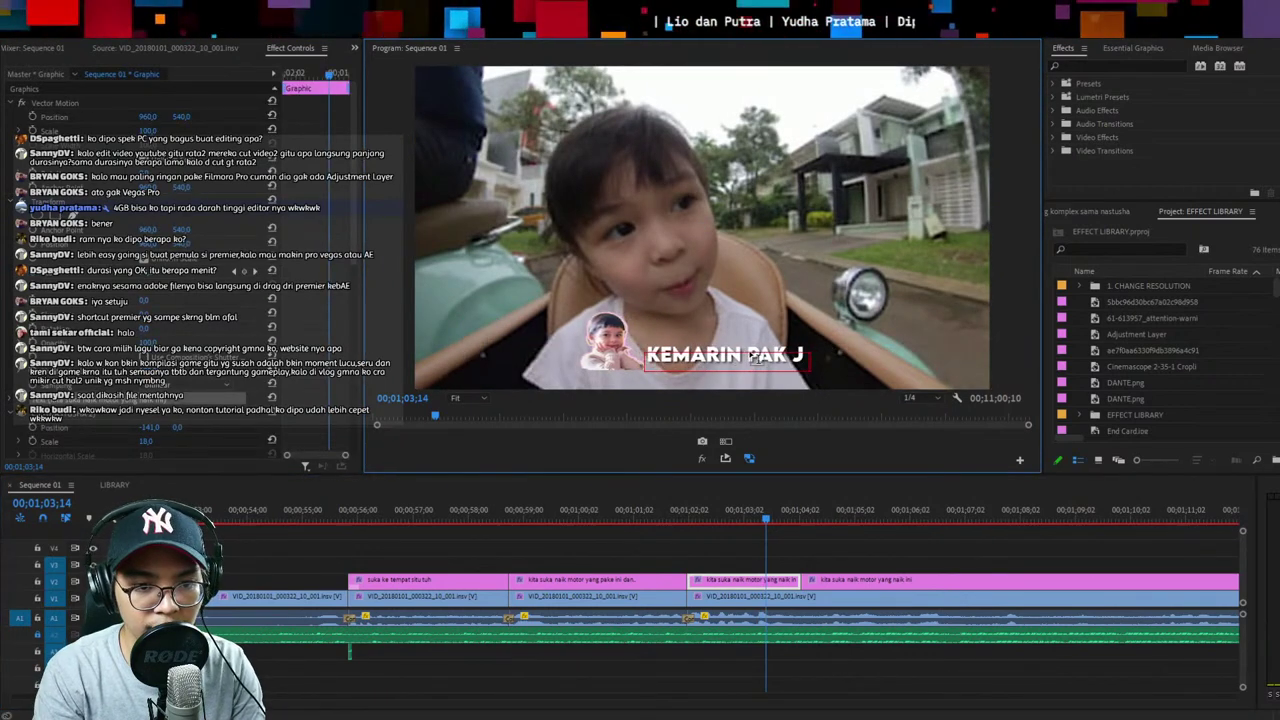
text(OHN ULANG TAHUN)
key(Escape)
Play on into the long "kita suka naik motor yang naik ini" caption and replace its text with "DIKASIH MOTOR..."
key(space)
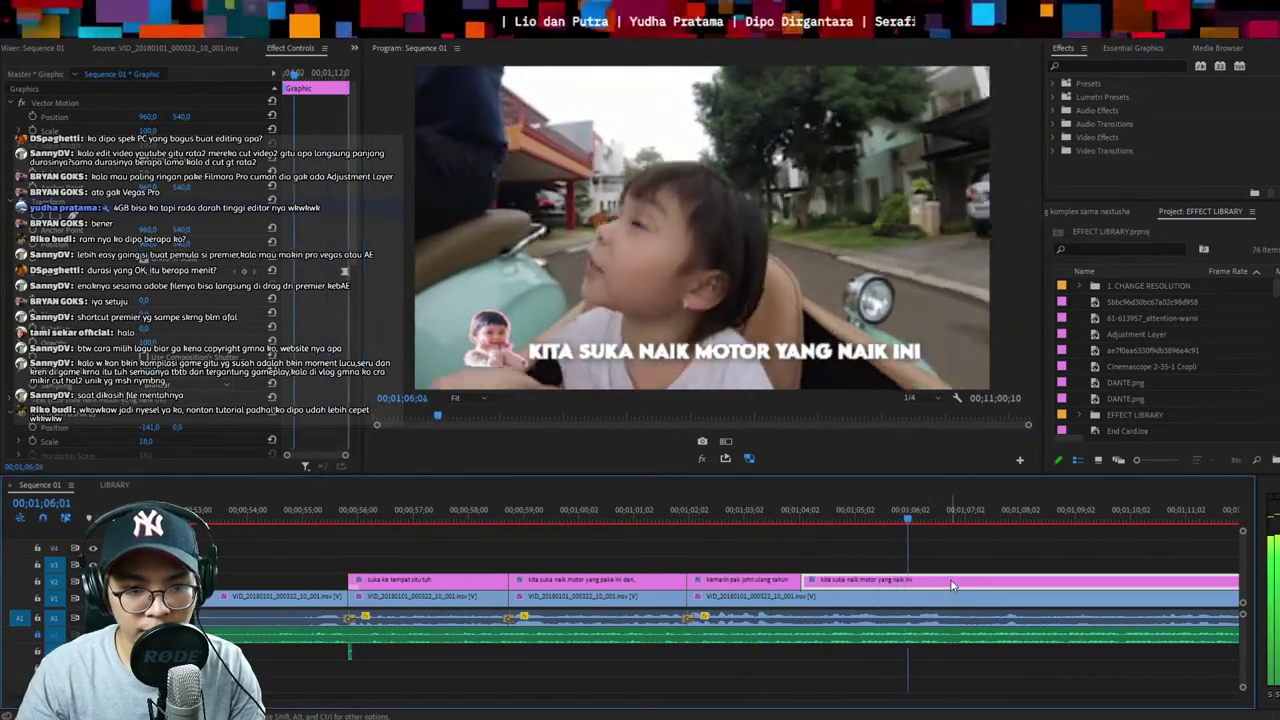
click(866, 353)
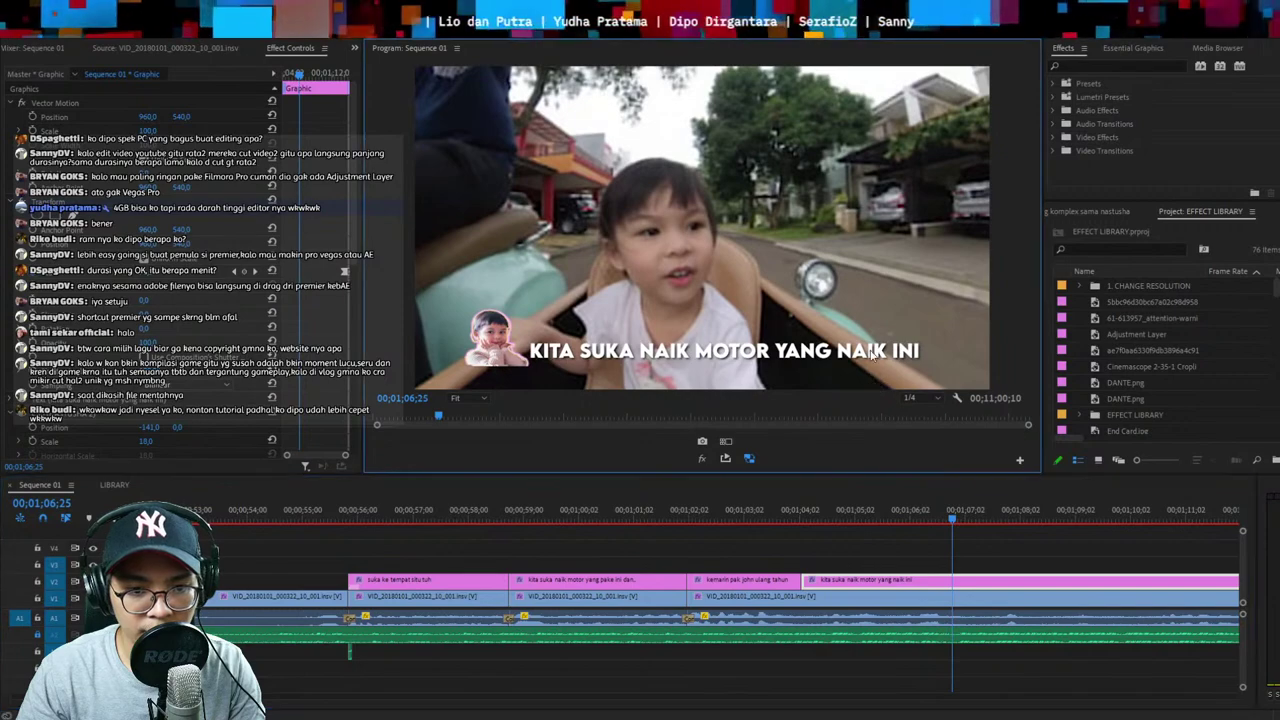
click(865, 358)
key(ctrl+a)
text(D)
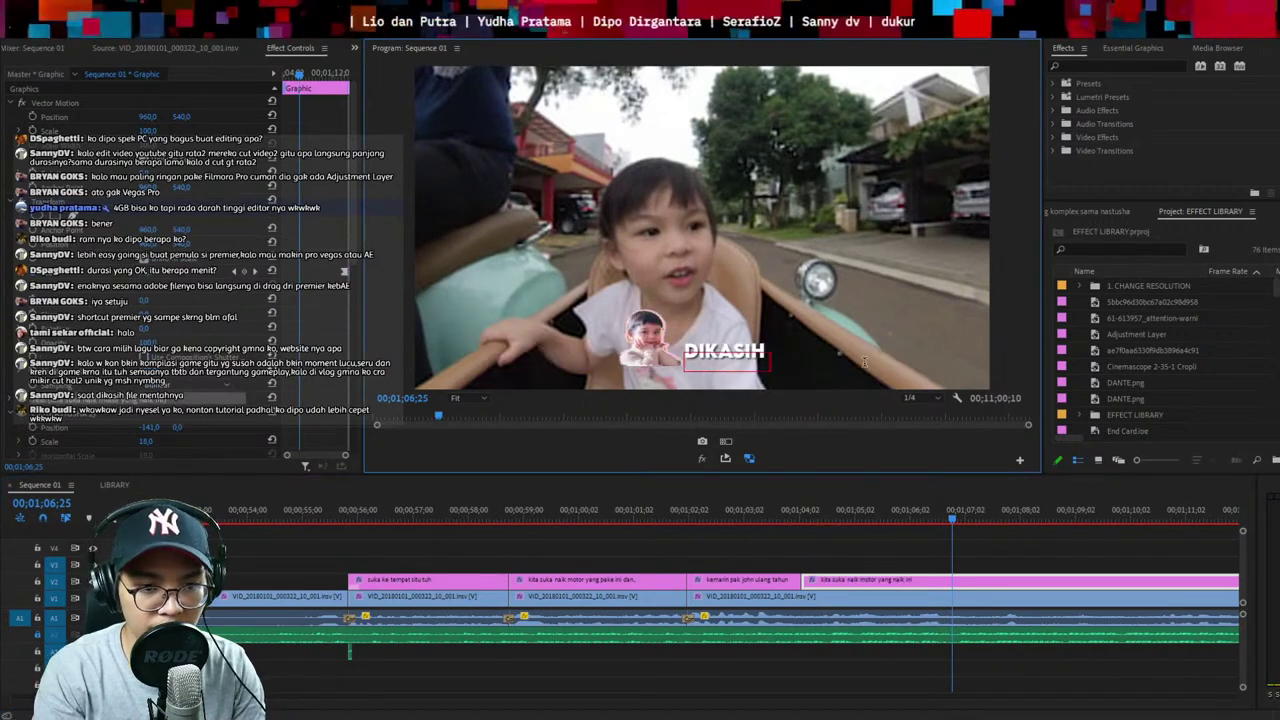
text(ikasih motor...)
key(Escape)
Split the "dikasih motor..." caption at 00;01;06;28 and delete the part after the cut
key(space)
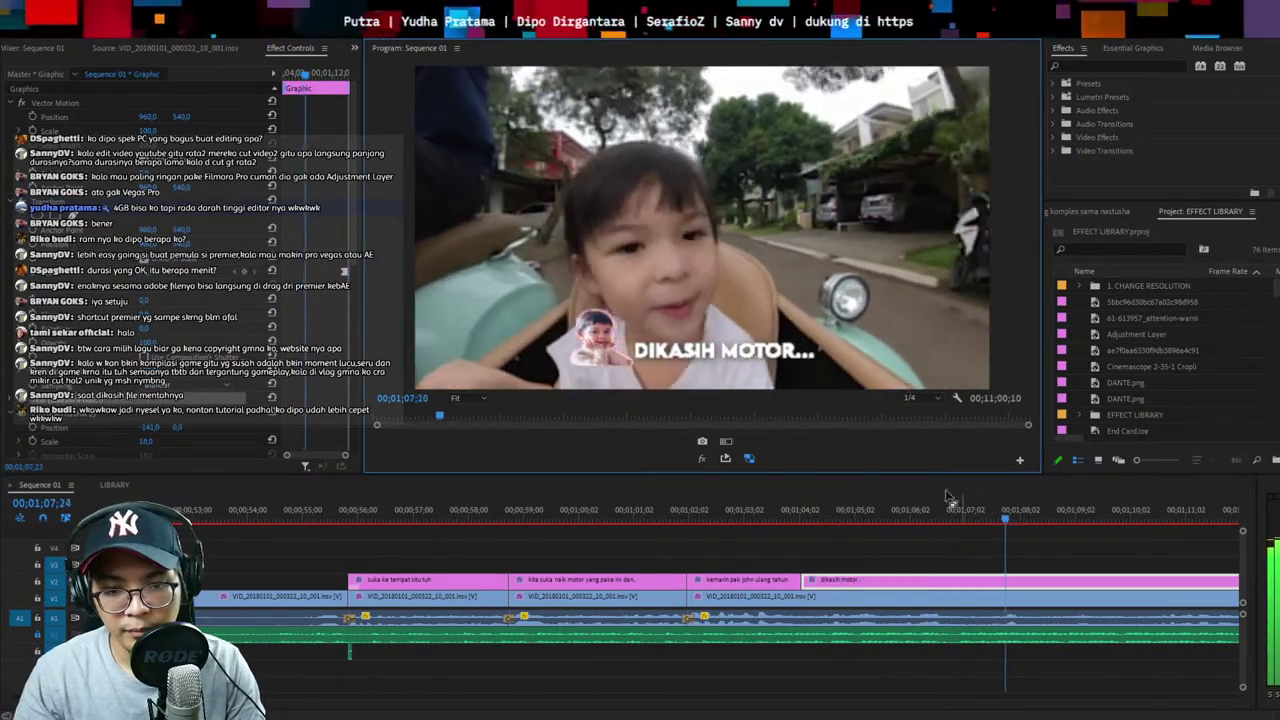
click(928, 510)
key(space)
key(space)
key(ctrl+k)
key(minus)
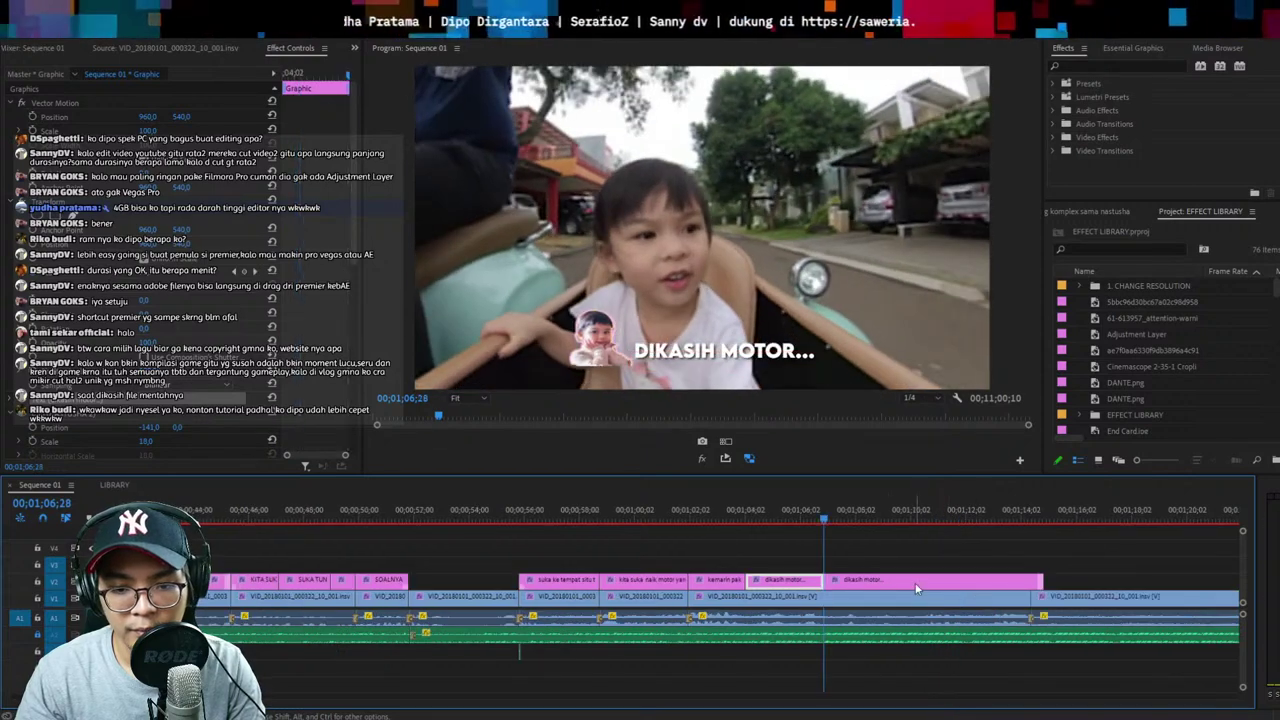
click(870, 585)
key(Delete)
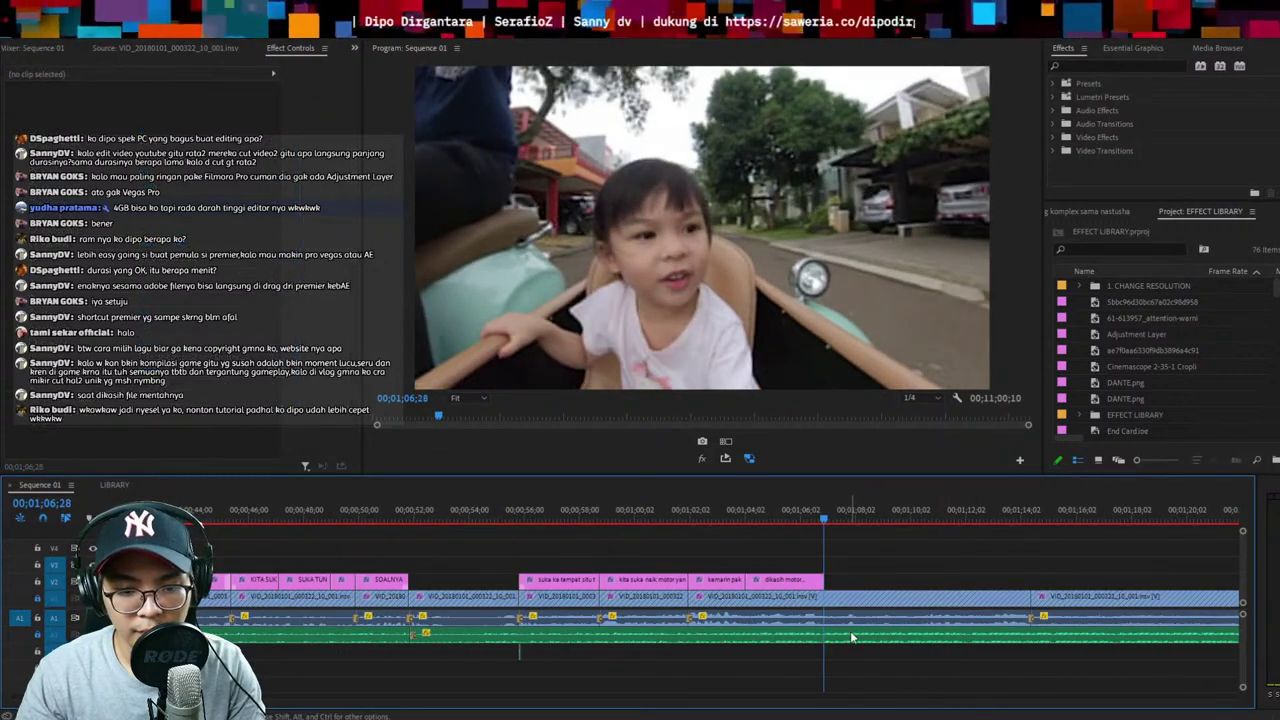
Unlock the music track, split the music at 00;01;06;28 and trim its second part to start at the next footage cut
click(38, 634)
click(849, 641)
key(ctrl+k)
drag(849, 641, 1064, 643)
key(space)
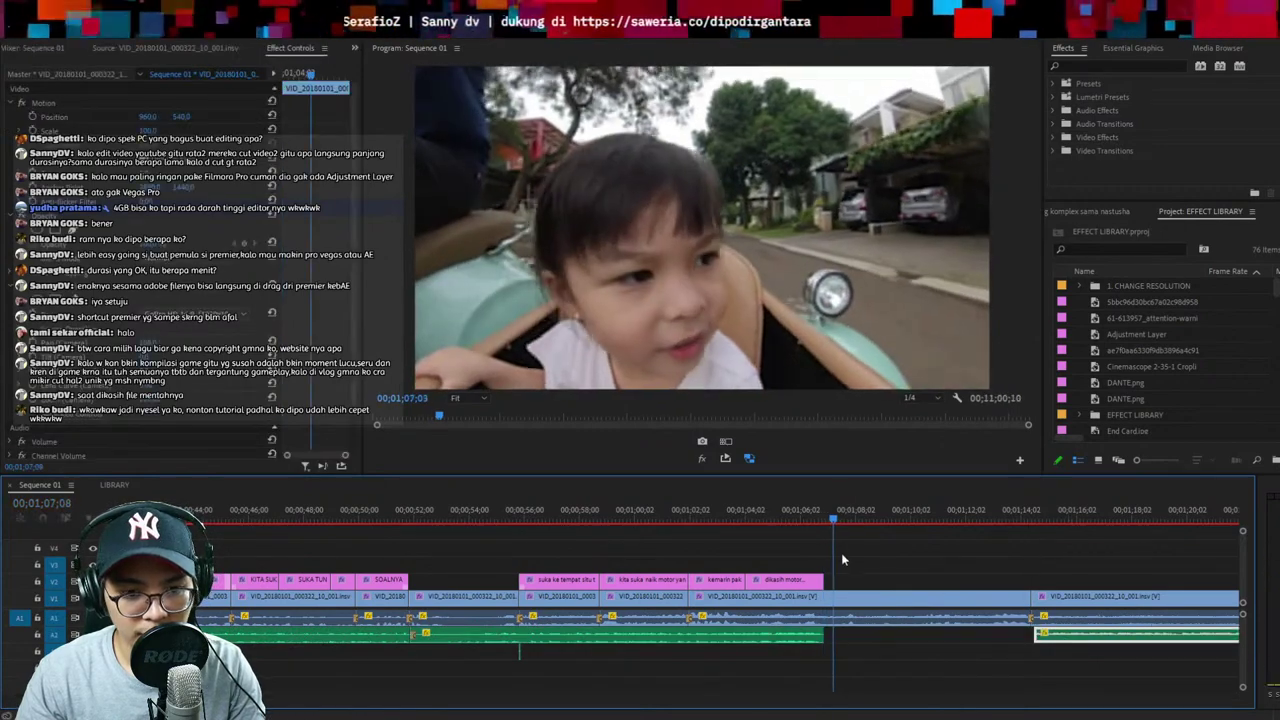
Paste a caption directly after the "dikasih motor..." caption at 00;01;06;28 and replace its text with dots
key(=)
click(615, 508)
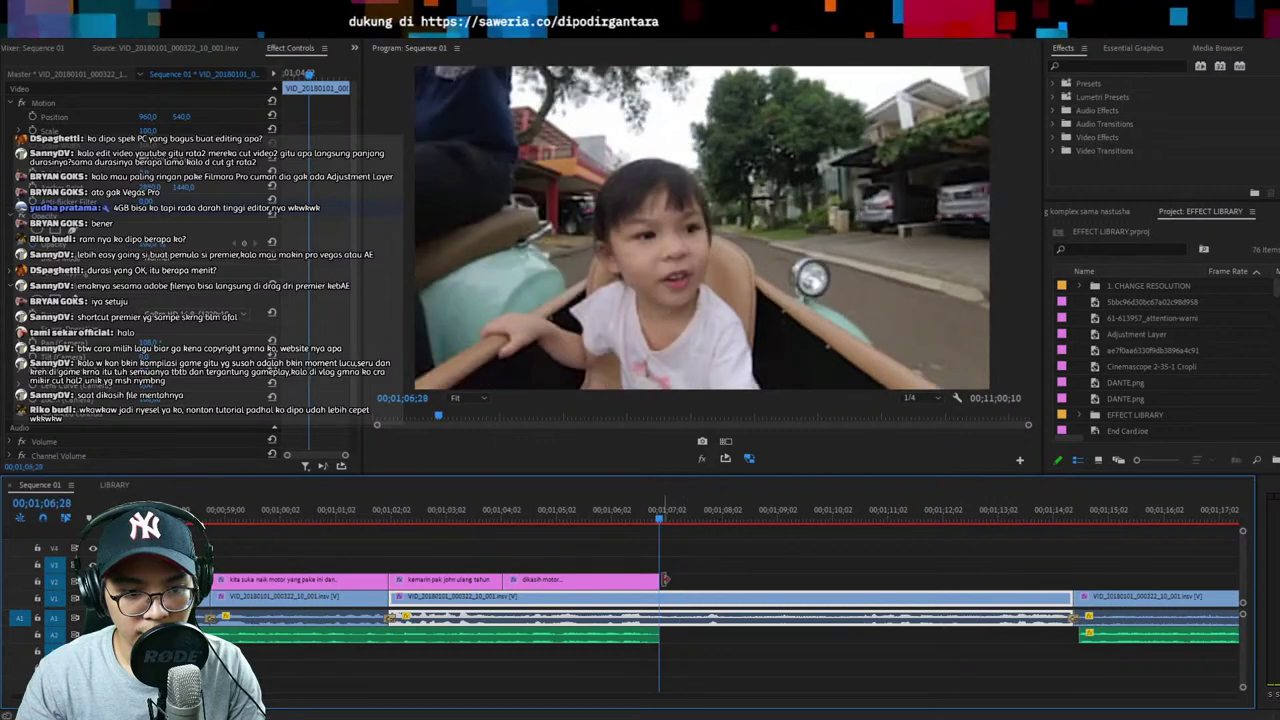
key(ctrl+v)
key(space)
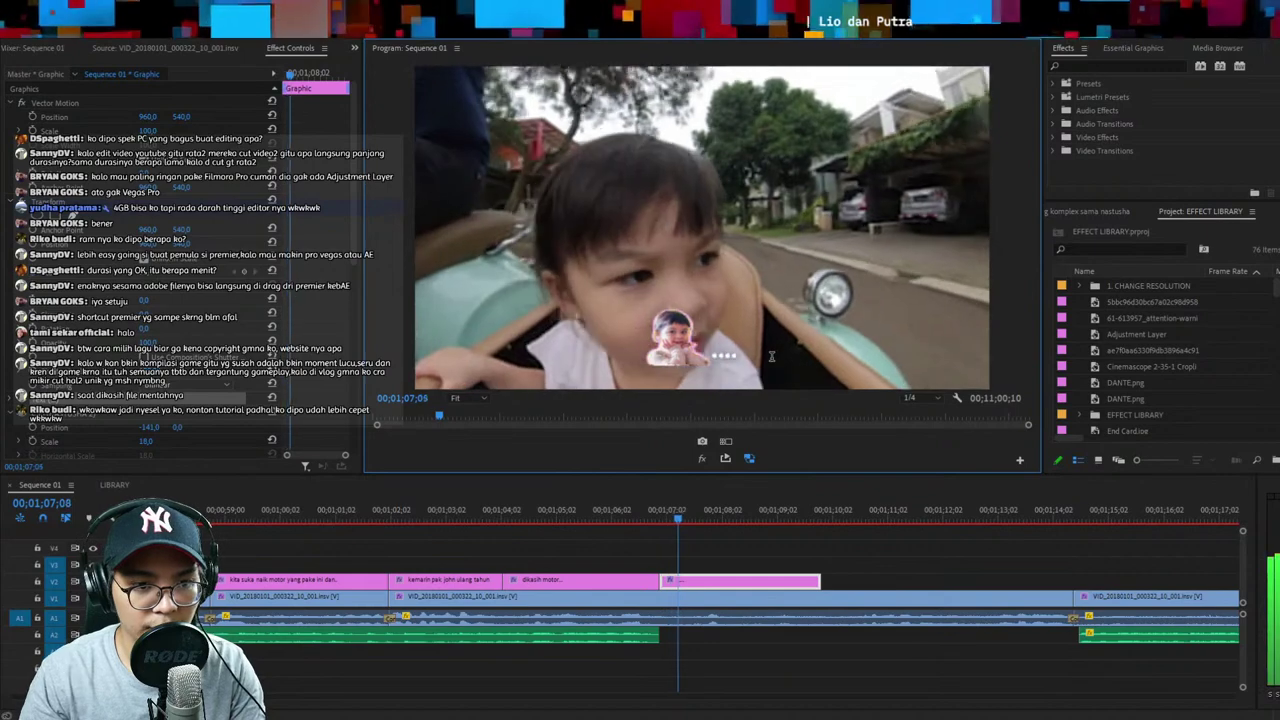
Split the dots caption at 00;01;07;20 and replace the text of its second part with "APA?"
key(space)
click(543, 514)
key(space)
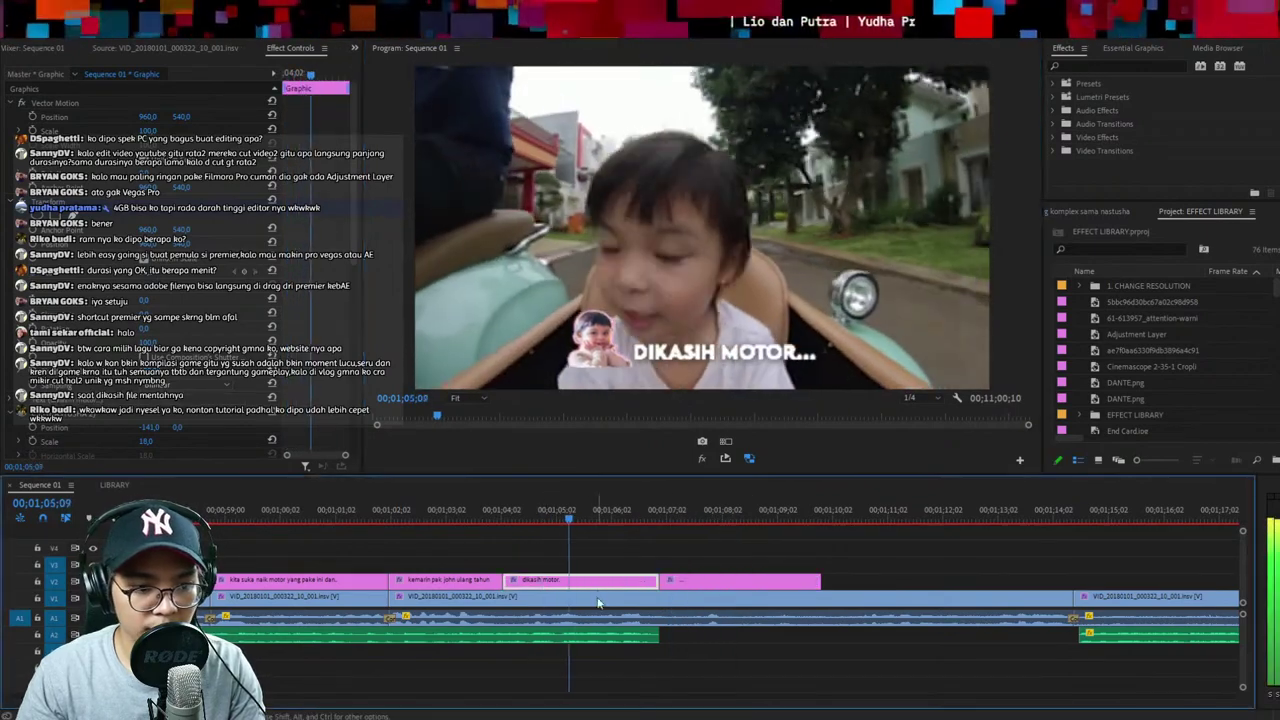
click(490, 598)
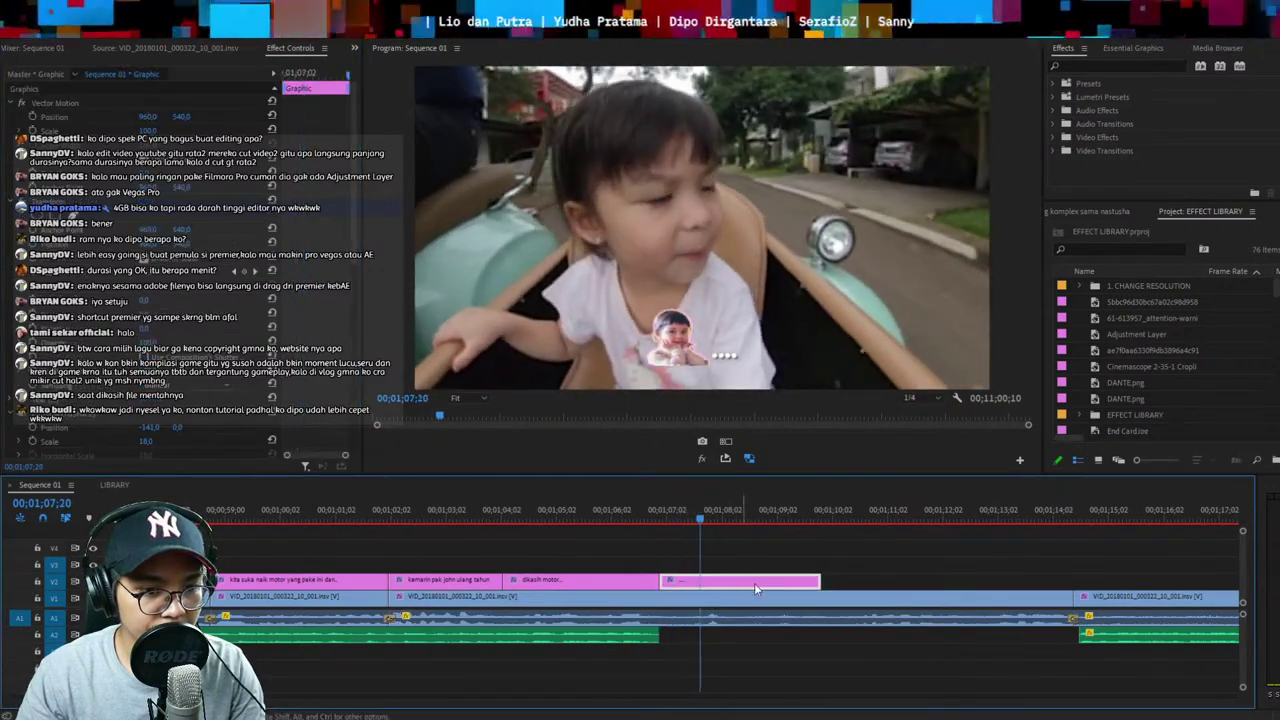
click(730, 345)
text(apa?)
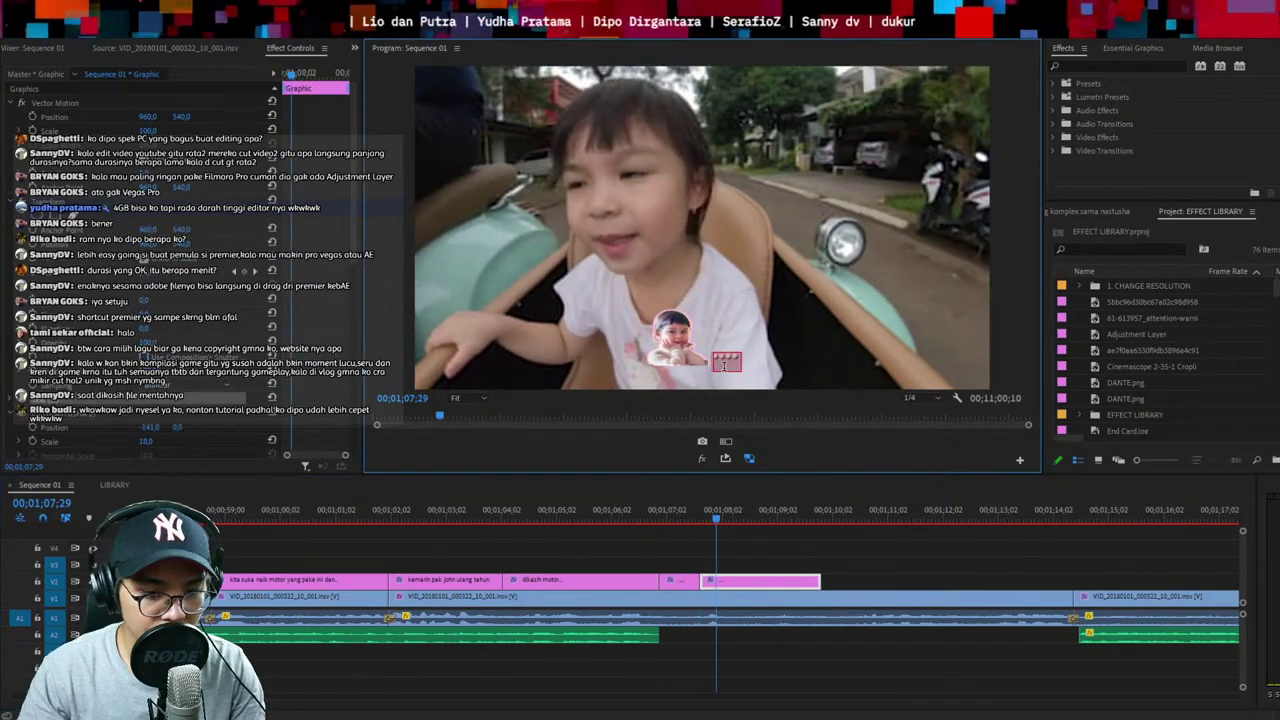
Split the footage and the "APA?" caption at 00;01;08;24, delete the rest of the caption and save the project
key(space)
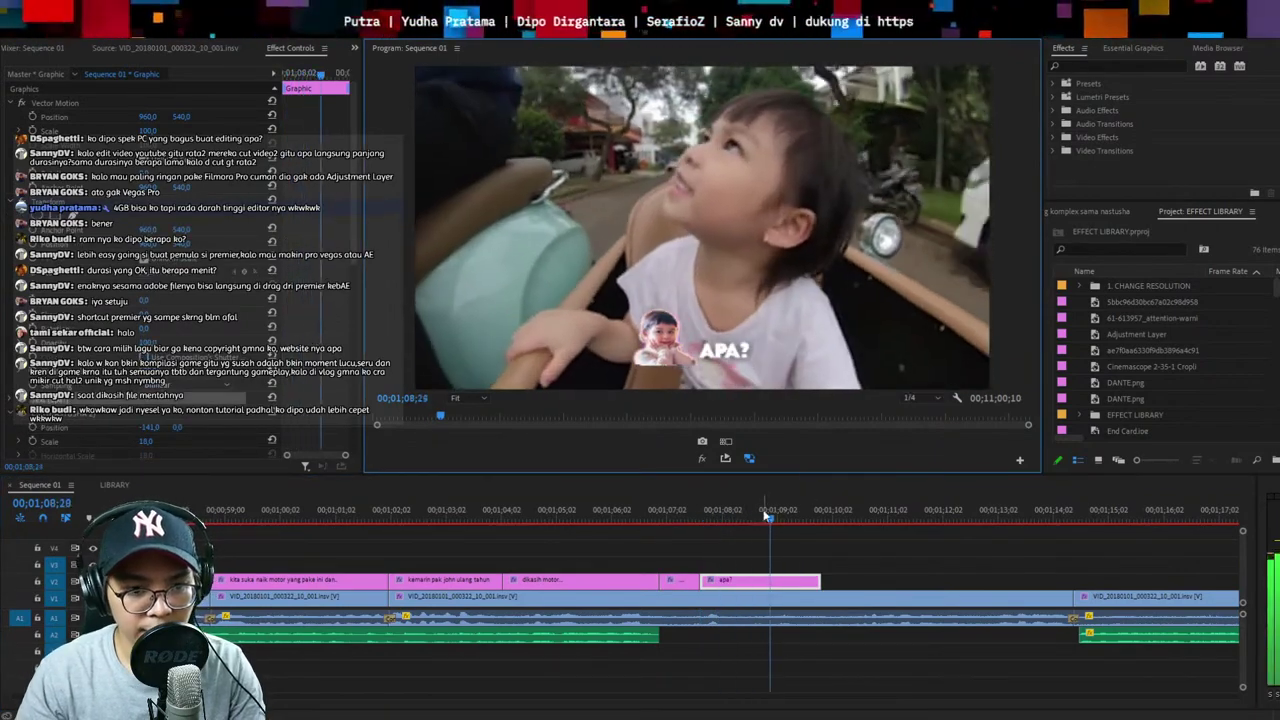
click(712, 508)
key(space)
key(space)
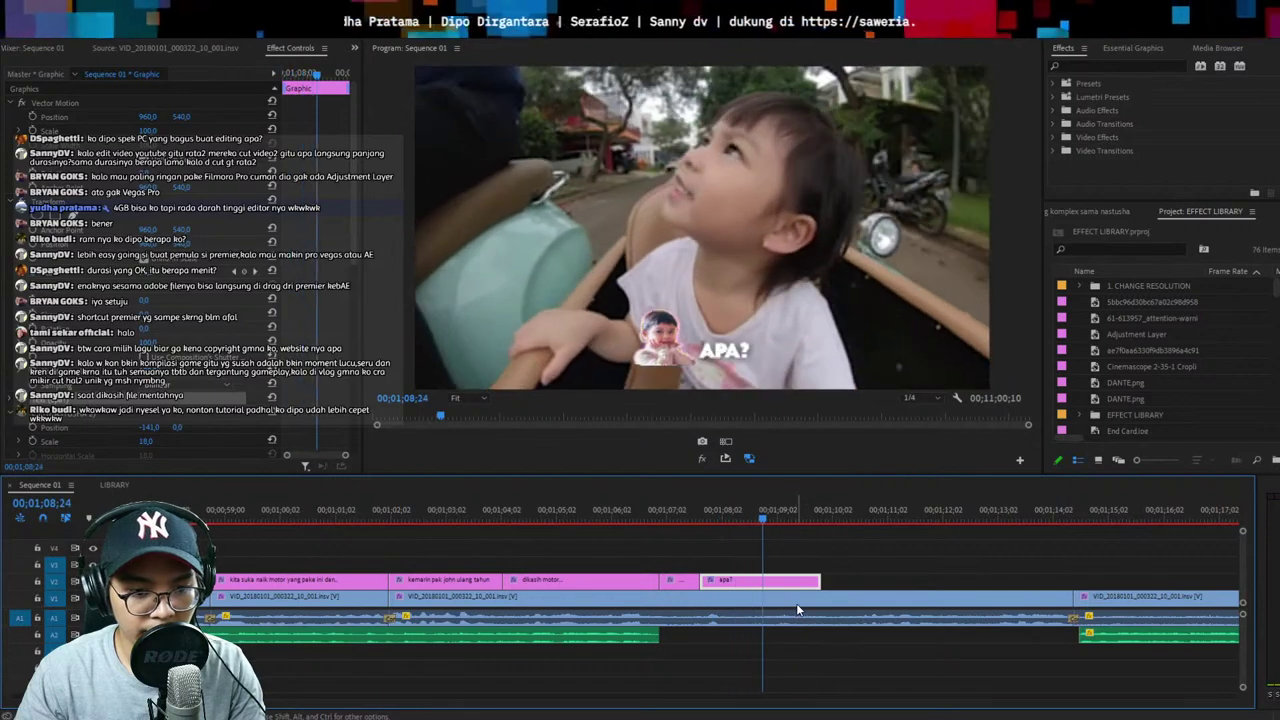
click(797, 602)
key(ctrl+k)
click(808, 584)
key(ctrl+k)
click(803, 584)
key(Delete)
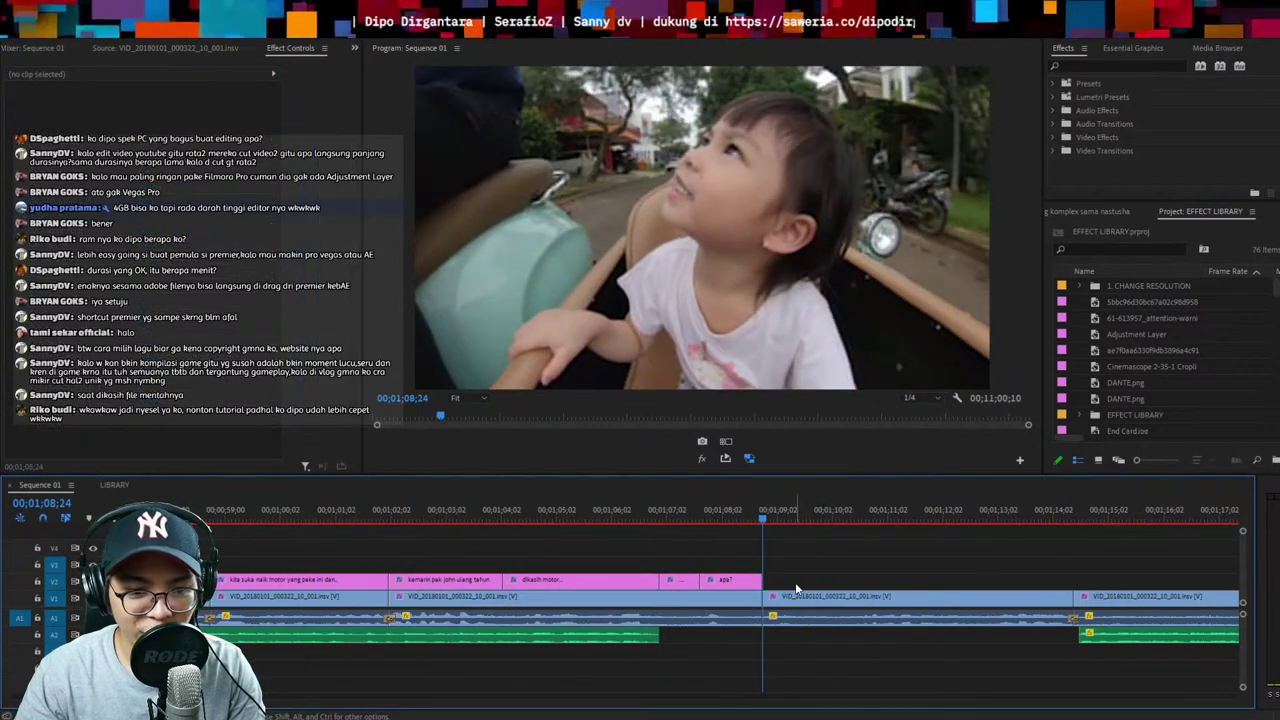
key(ctrl+s)
Turn the camera view of the footage after 00;01;08;24 to the rider and split that clip at about 00;01;09;25
click(801, 597)
key(space)
key(space)
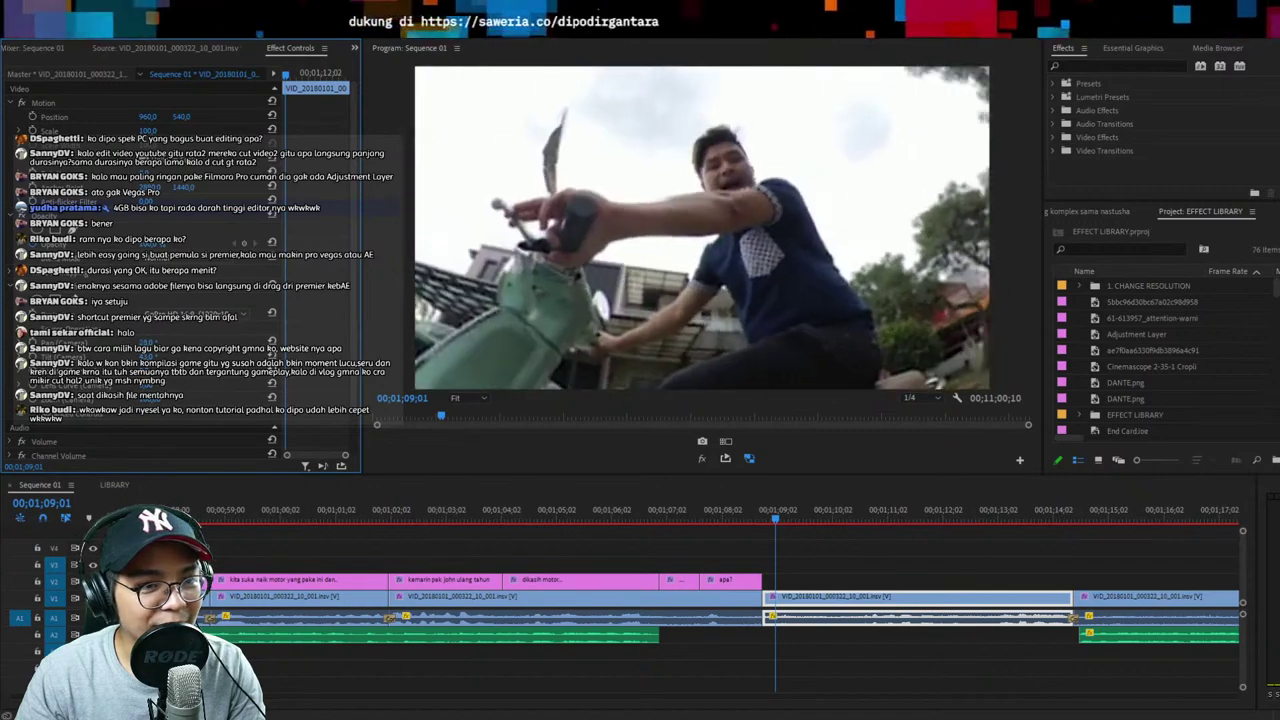
click(961, 569)
key(space)
key(space)
drag(903, 571, 878, 630)
key(Right)
key(Right)
key(Right)
key(Right)
key(ctrl+k)
Compare with the framing under the "APA?" caption and turn the camera view of the clip after the rider shot back to the child
click(727, 518)
click(729, 585)
click(730, 596)
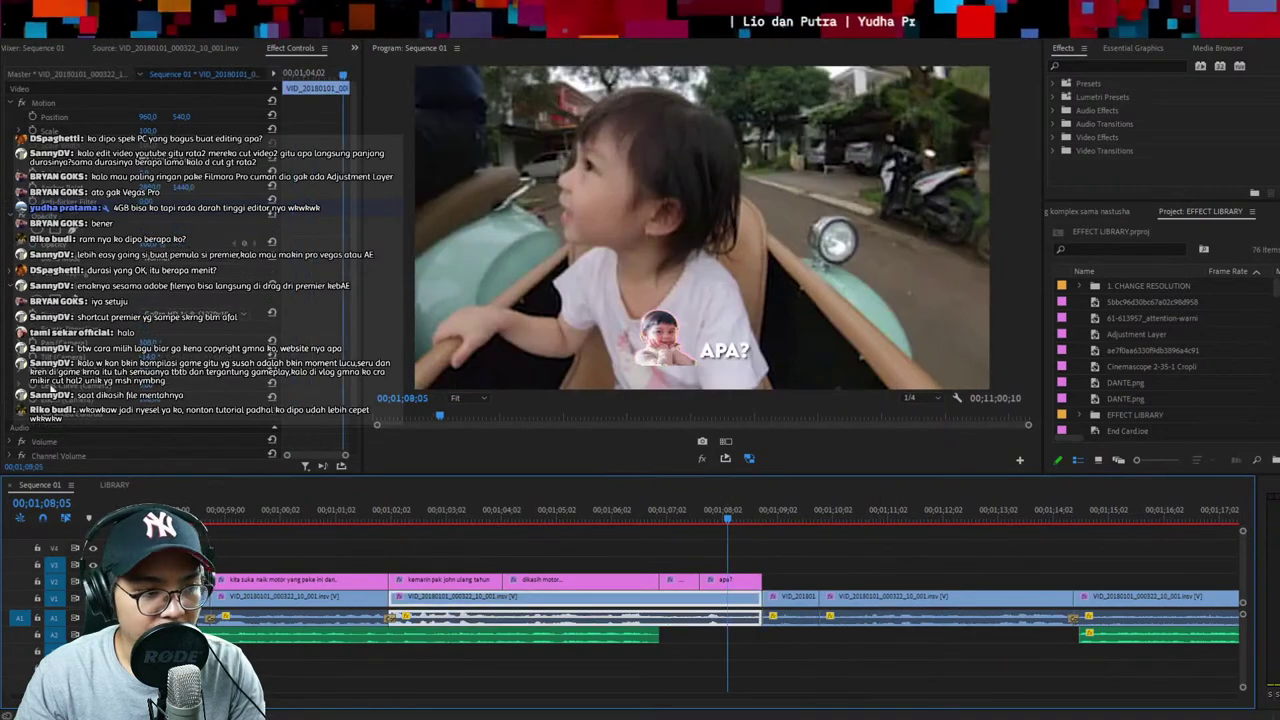
click(873, 511)
click(886, 597)
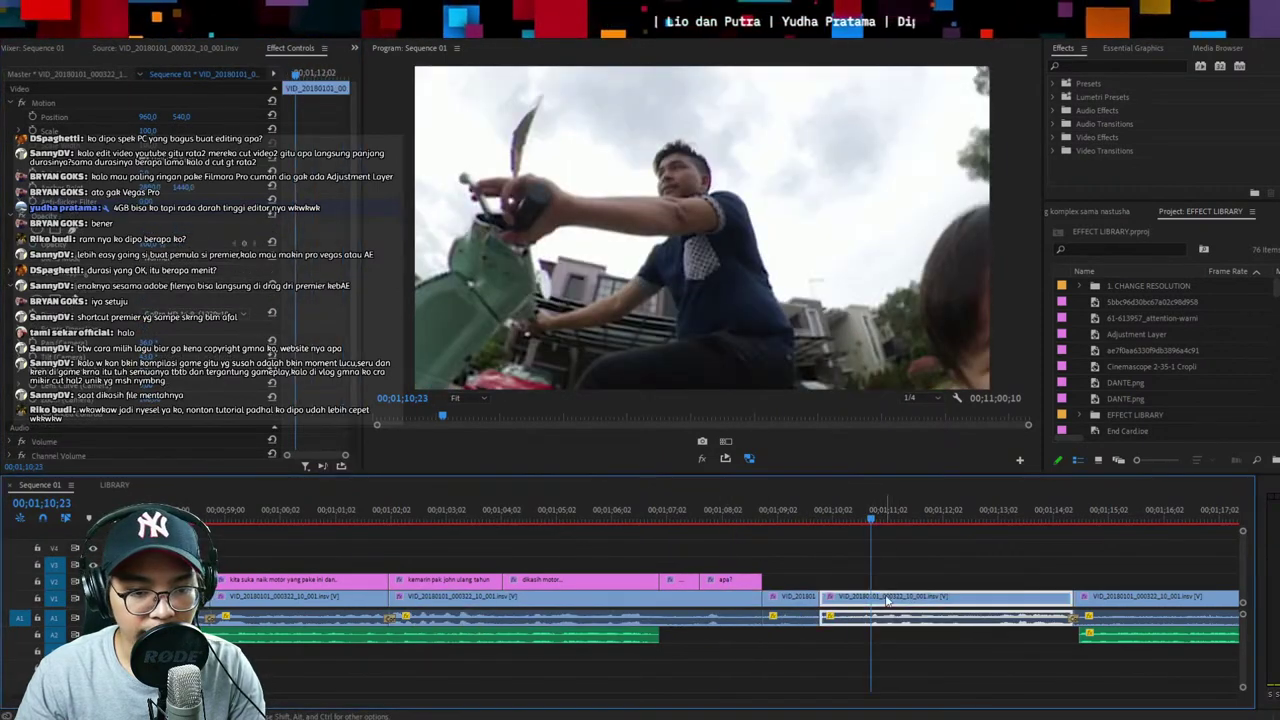
drag(148, 357, 190, 343)
Lock the V1 and A1 footage tracks, replay the rider shot and return the playhead to 00;01;08;24
click(753, 511)
key(Down)
click(37, 618)
click(37, 598)
key(space)
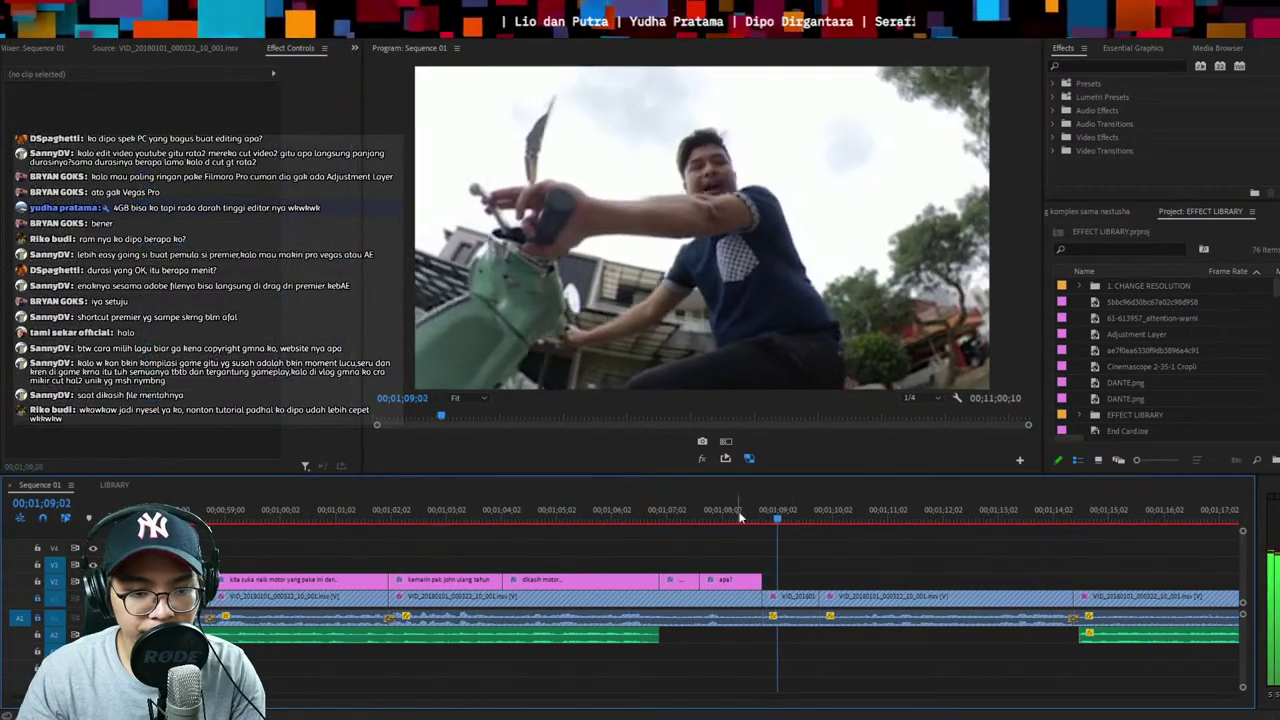
key(space)
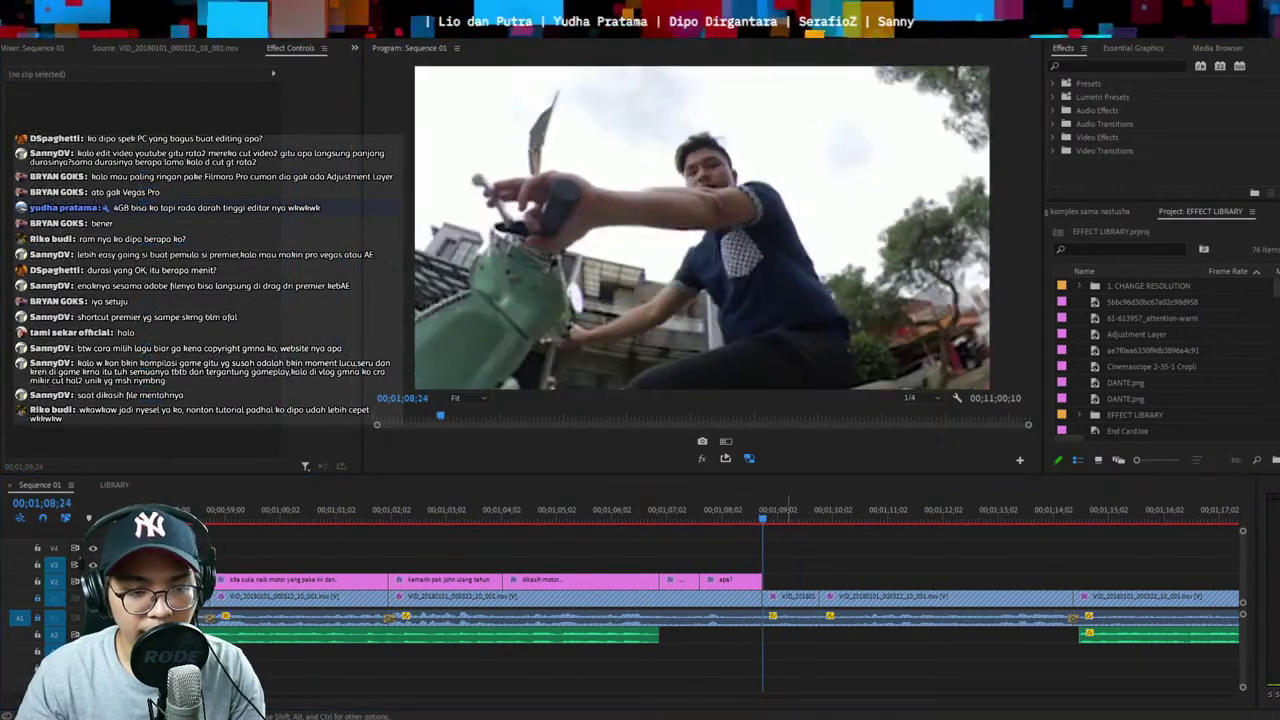
Copy the caption graphic from the LIBRARY sequence, paste it over the rider shot at 00;01;08;24 and replace its text with "harley"
key(shift+3)
key(shift+3)
key(ctrl+c)
key(shift+3)
key(ctrl+v)
double_click(692, 376)
text(harley)
key(Escape)
Extend the start of the second music clip back to the end of the rider shot and lock the music track
key(space)
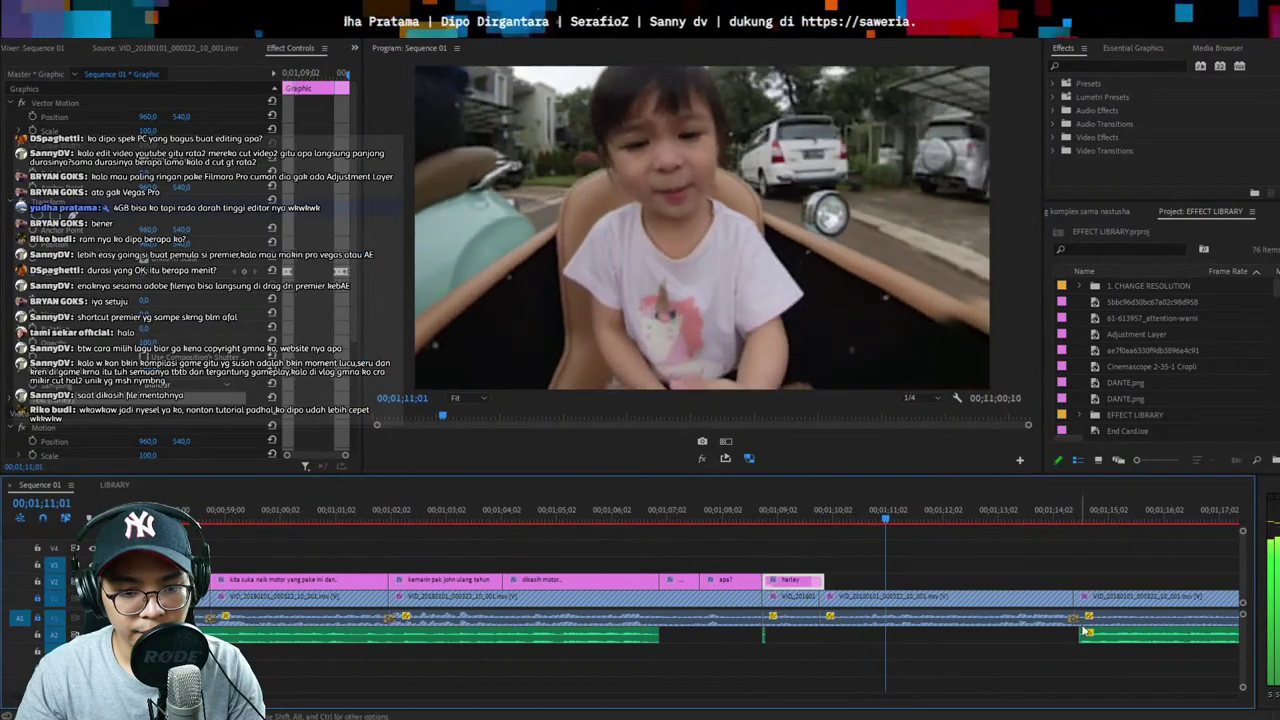
drag(1083, 636, 822, 636)
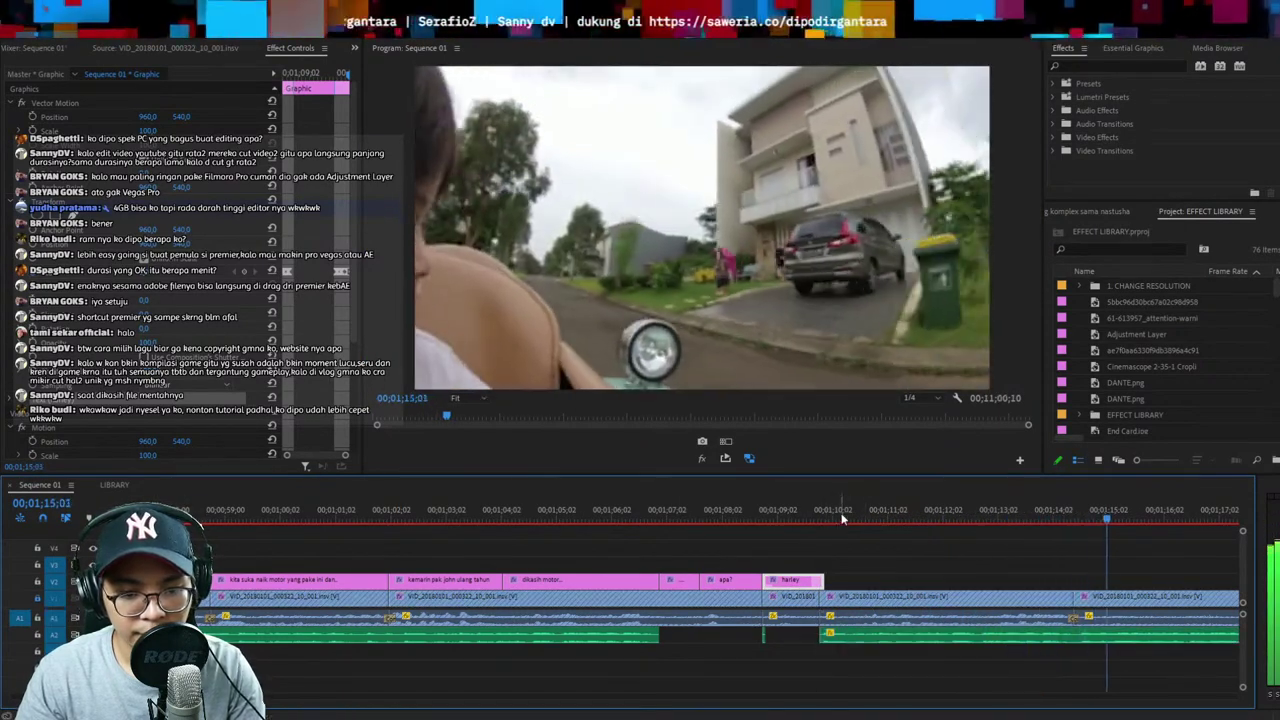
click(838, 513)
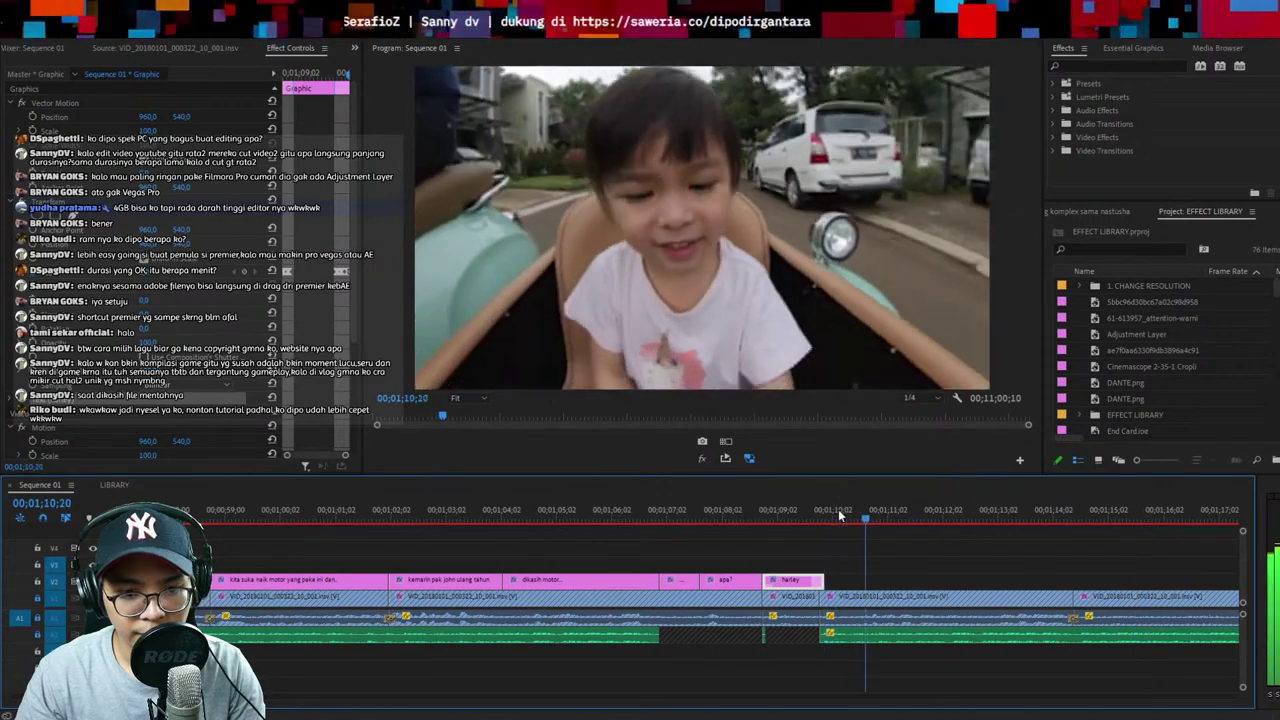
Paste the LIBRARY caption graphic at 00;01;10;18 and replace its text with "DIKASIH MOTOR HARLEY YANG DIA MAU!!!"
click(838, 510)
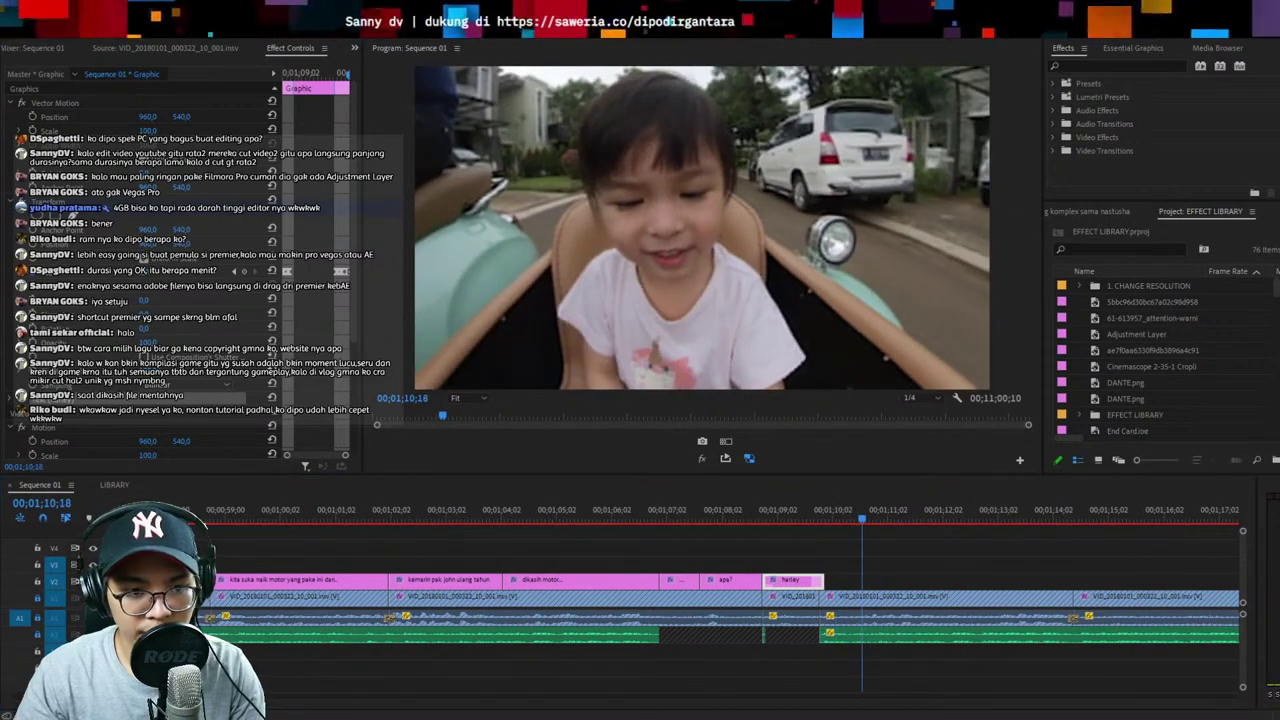
key(ctrl+v)
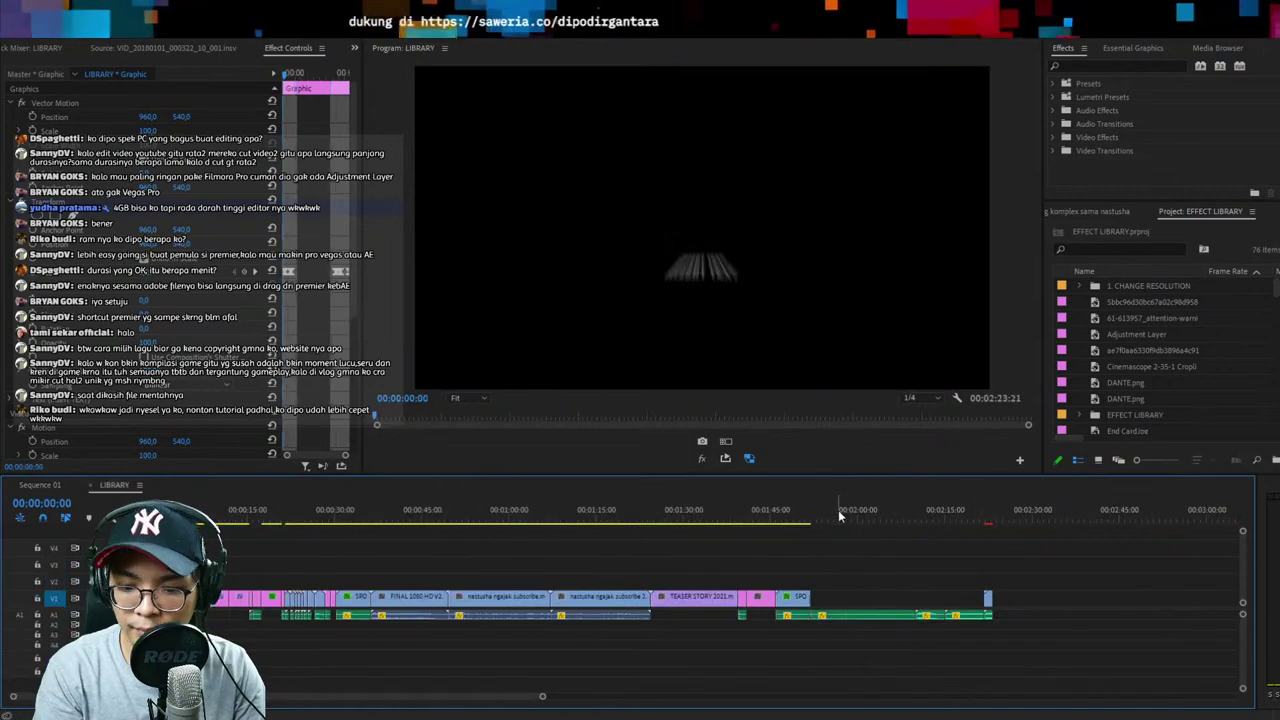
double_click(676, 371)
text(dIKASIH)
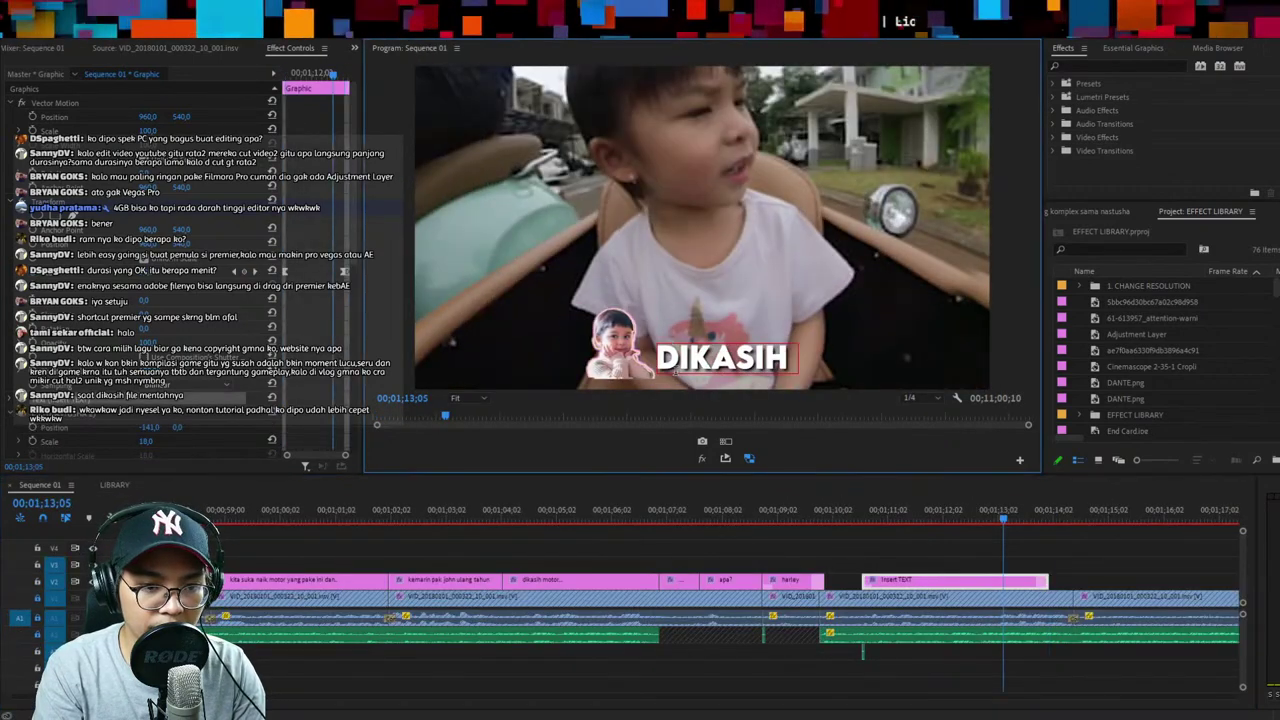
text( MOTOR HARLEY YANG DIA)
text( MAU!!!)
Shrink and reposition the new caption to fit the frame and replace its closing exclamation marks with "..."
drag(728, 345, 731, 356)
double_click(951, 361)
click(951, 363)
key(BackSpace)
key(BackSpace)
key(BackSpace)
text(...)
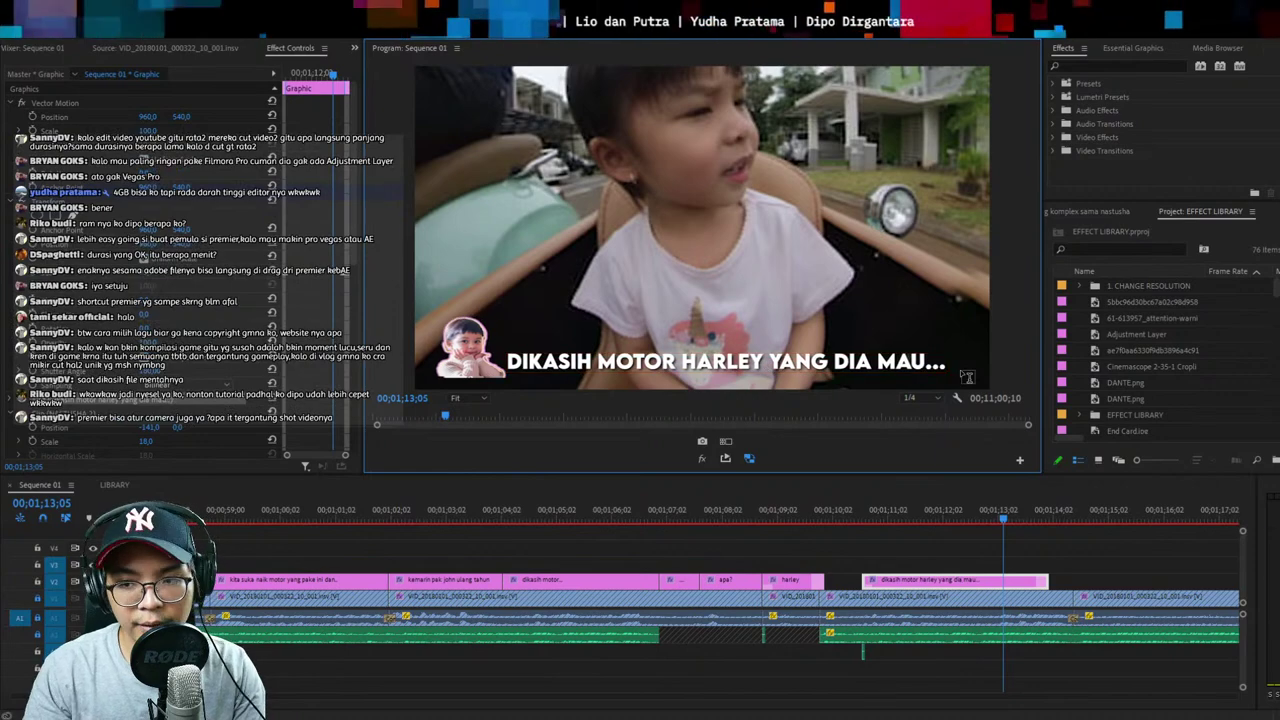
Check the start of the "dikasih motor harley yang dia mau..." caption and save the project
key(shift+Right)
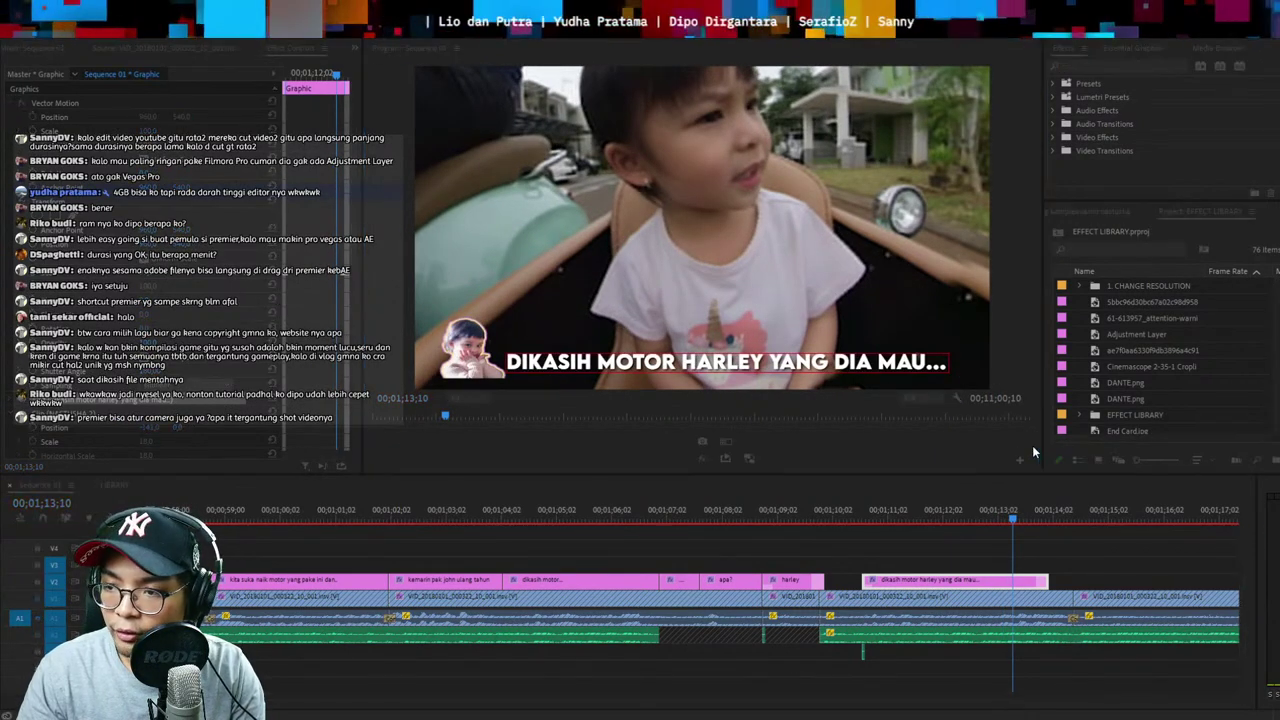
click(850, 513)
key(ctrl+s)
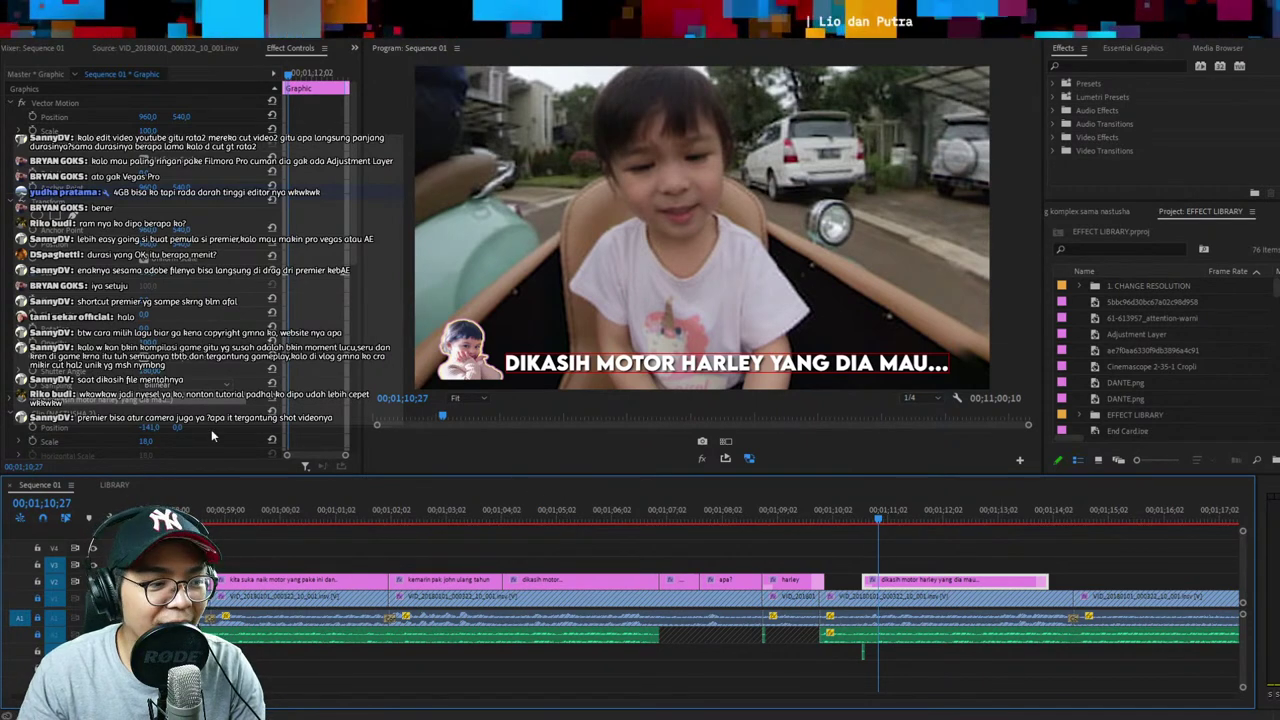
scroll(200, 430, down, 1)
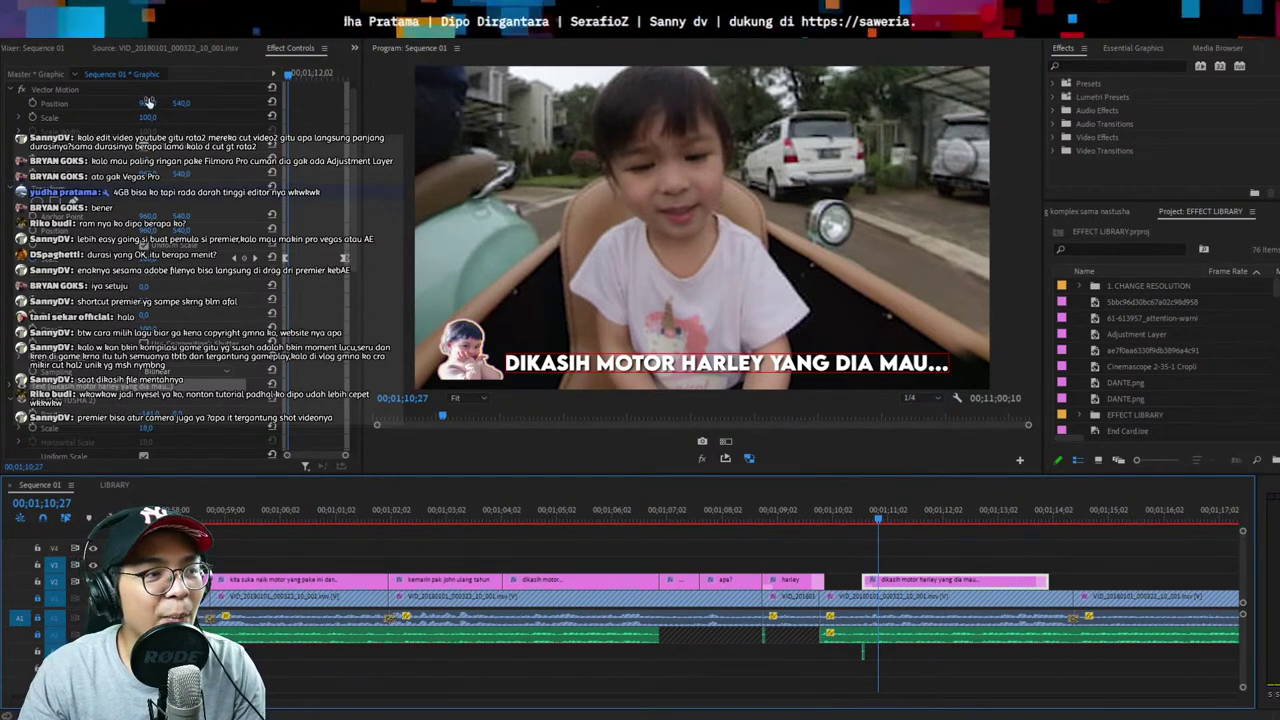
click(1045, 580)
key(ctrl+s)
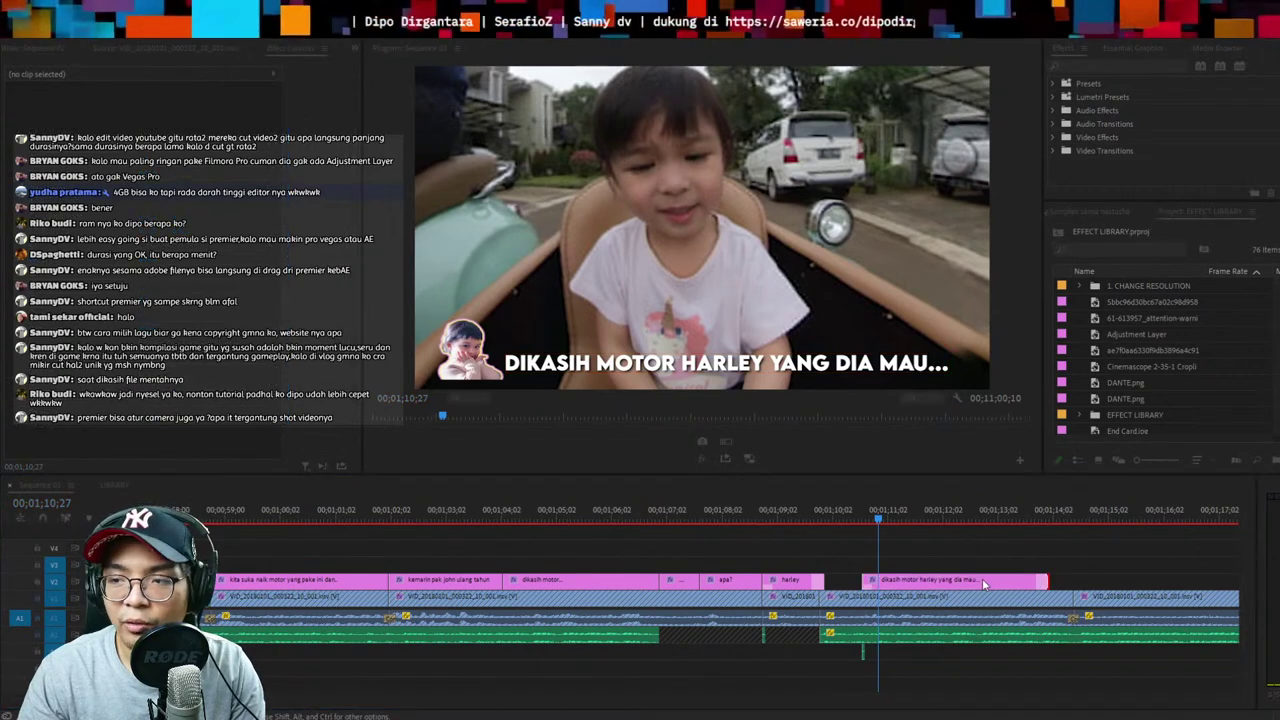
Save the project and play back from the end of the "harley" caption past the last caption
click(827, 517)
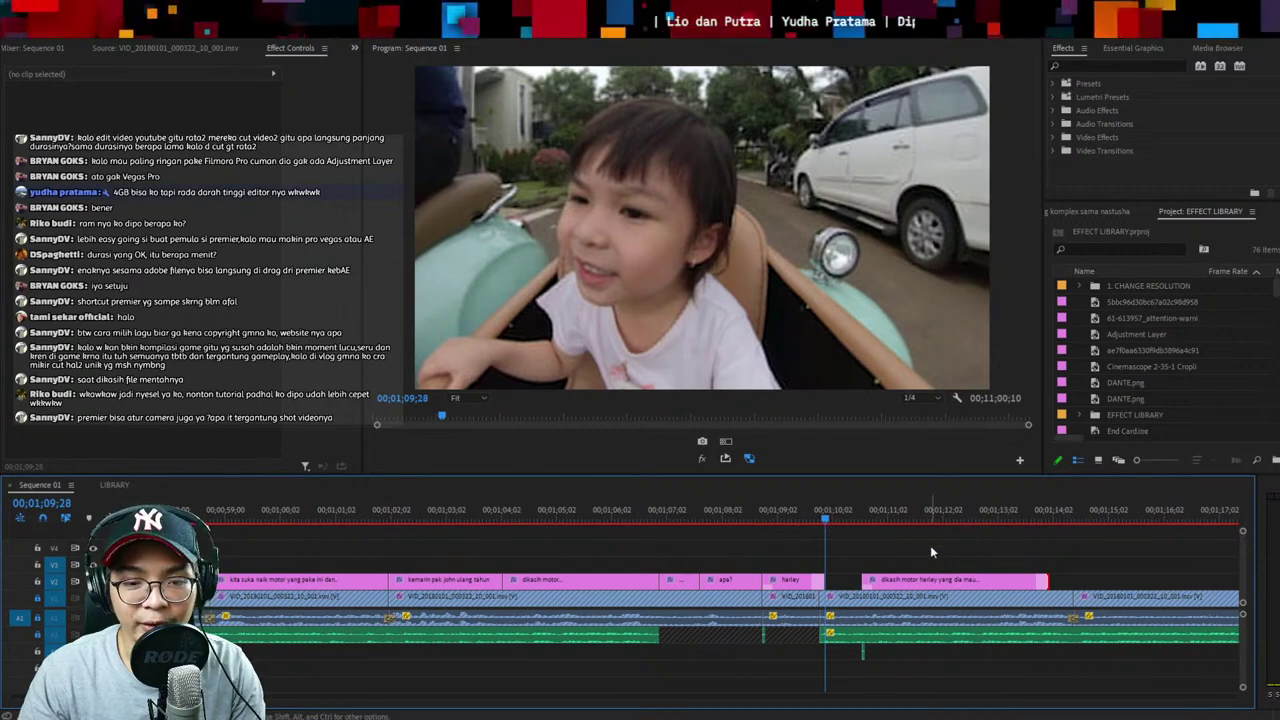
key(ctrl+s)
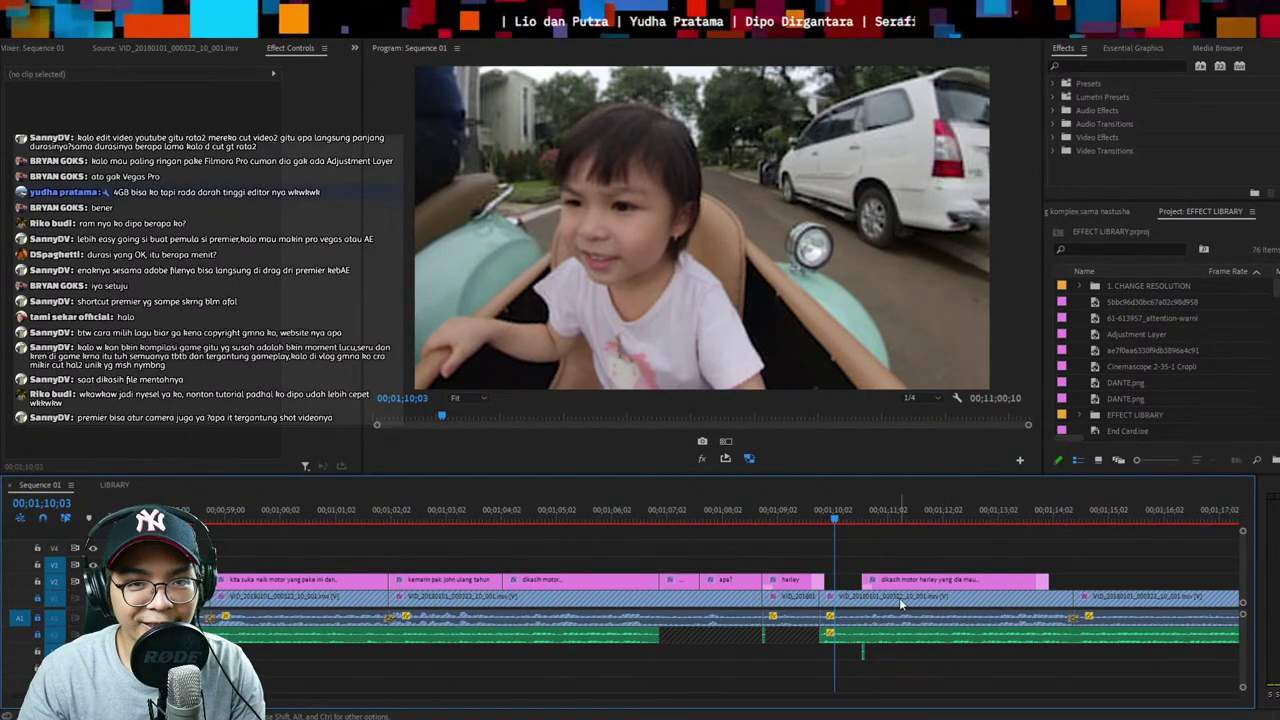
key(space)
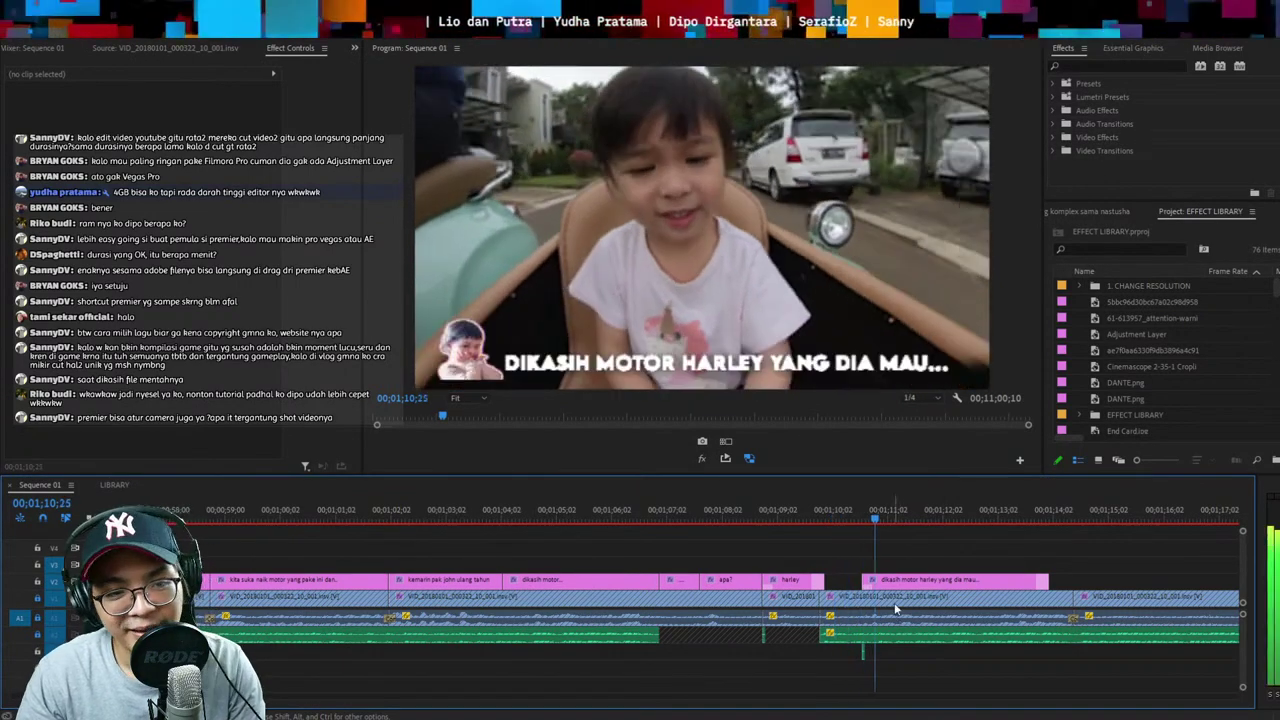
scroll(909, 576, down, 3)
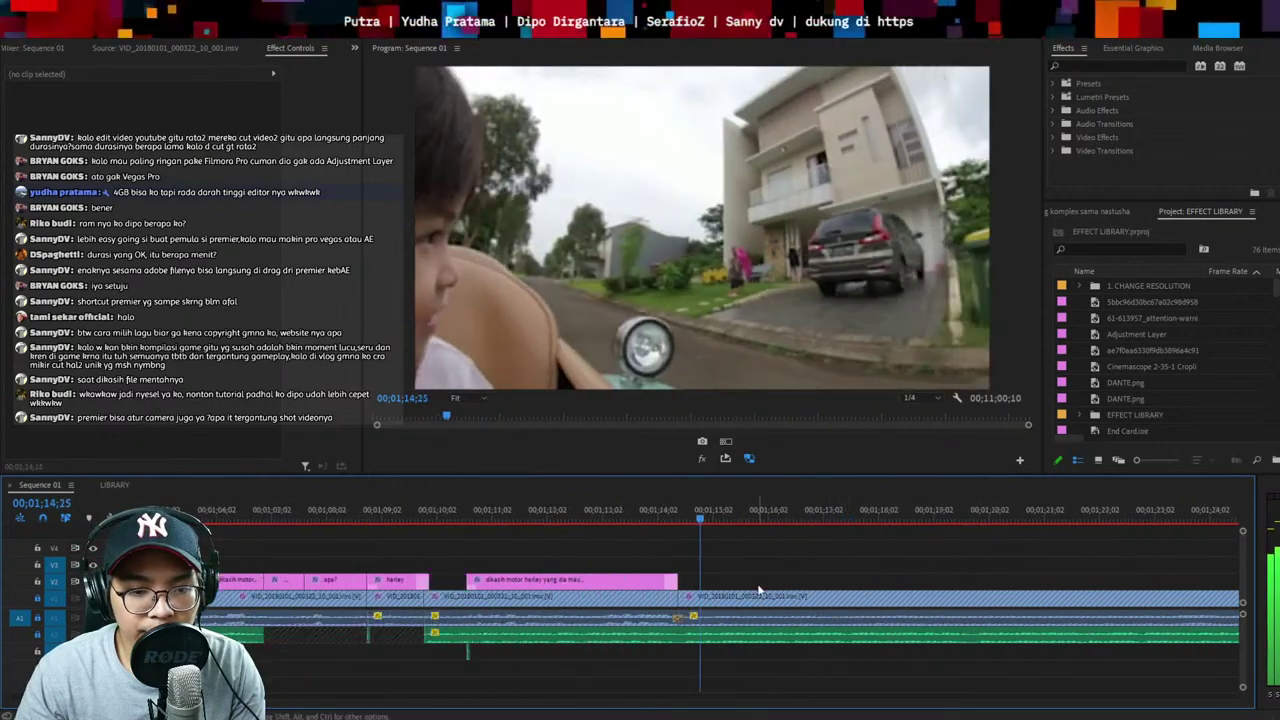
Review the footage after the last caption and split the main clip at 00;01;17;17
click(683, 511)
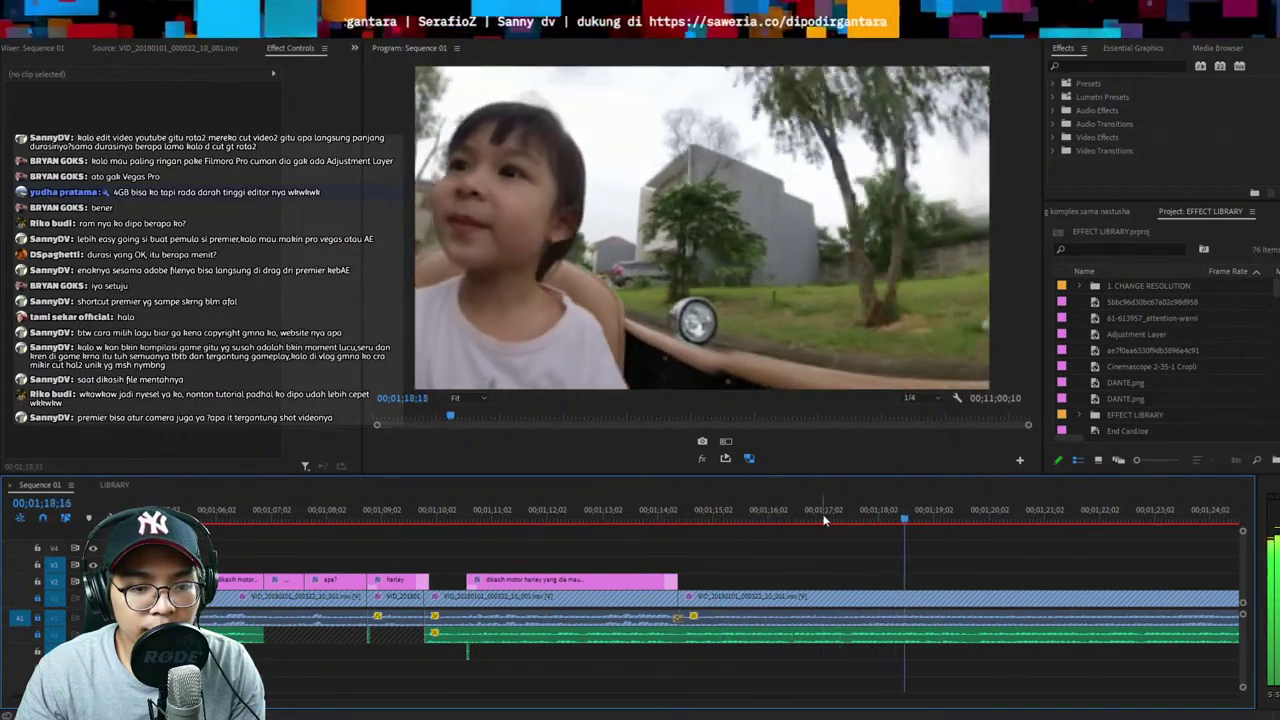
click(815, 511)
drag(815, 511, 855, 515)
key(grave)
key(grave)
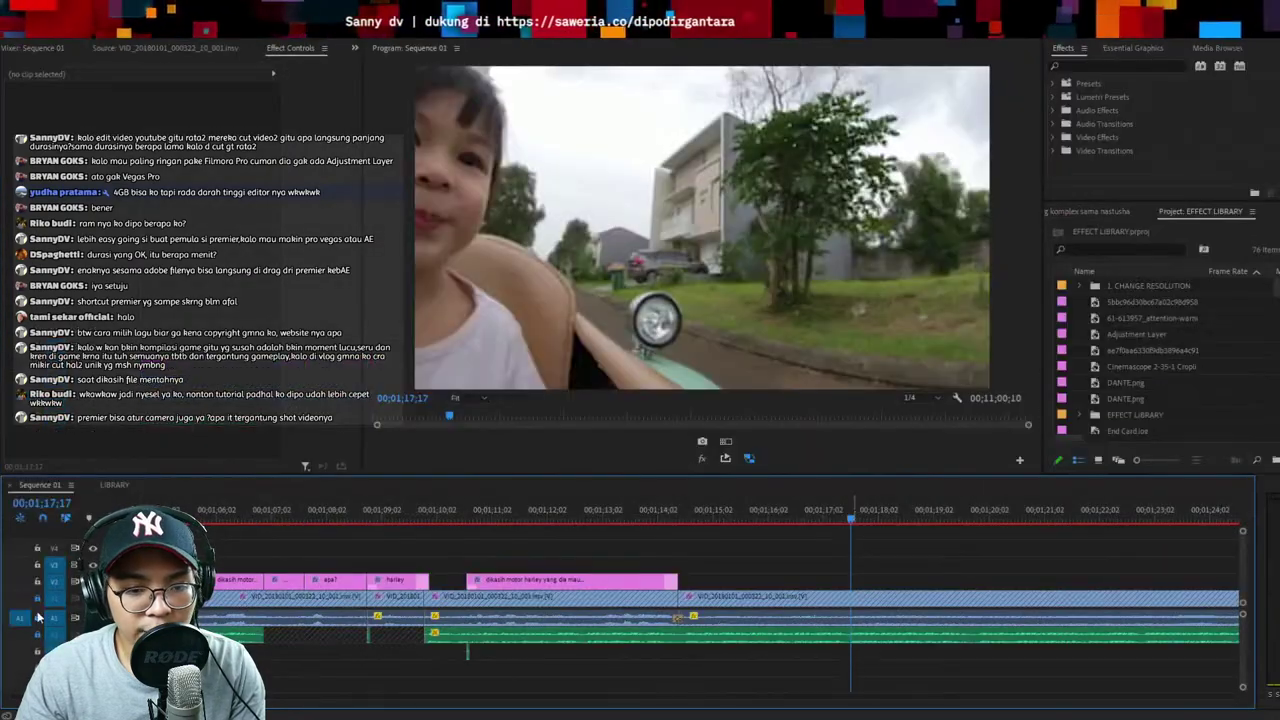
click(850, 607)
key(ctrl+k)
key(Up)
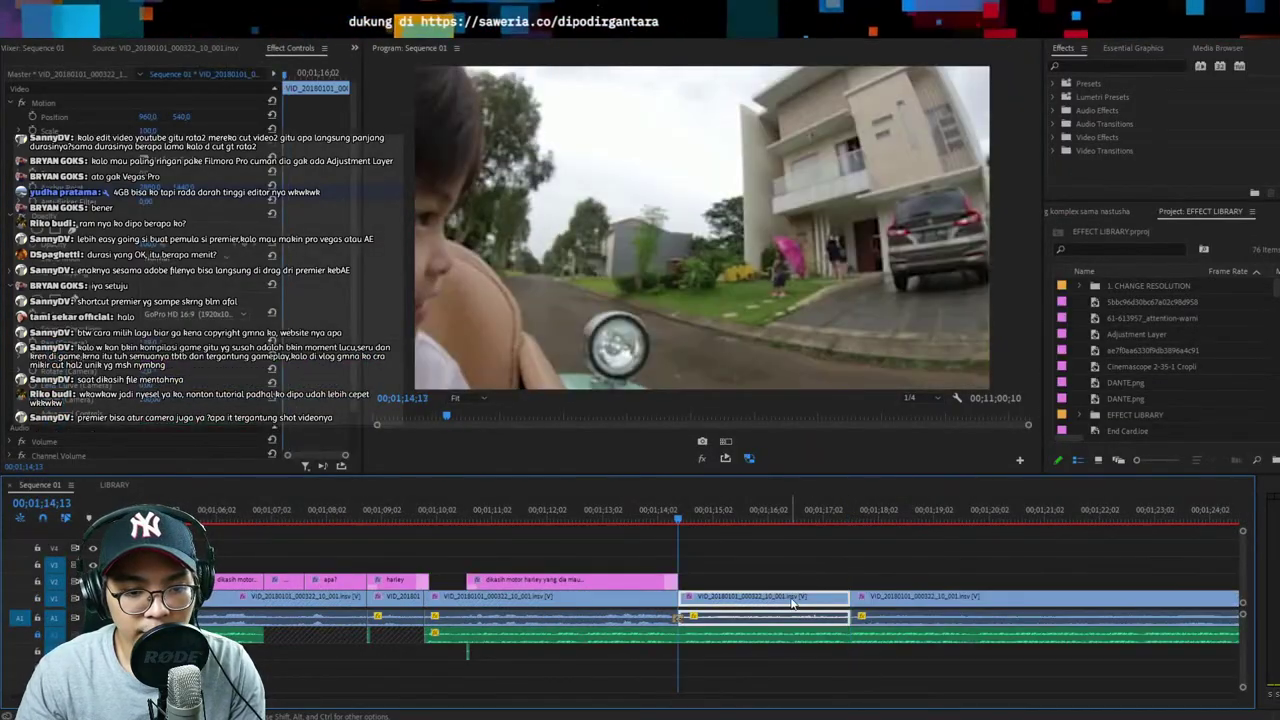
Keyframe the clip's camera pan and tilt from 00;01;16;15, turning toward the child with pan 64 and tilt 12 at 00;01;16;27
key(space)
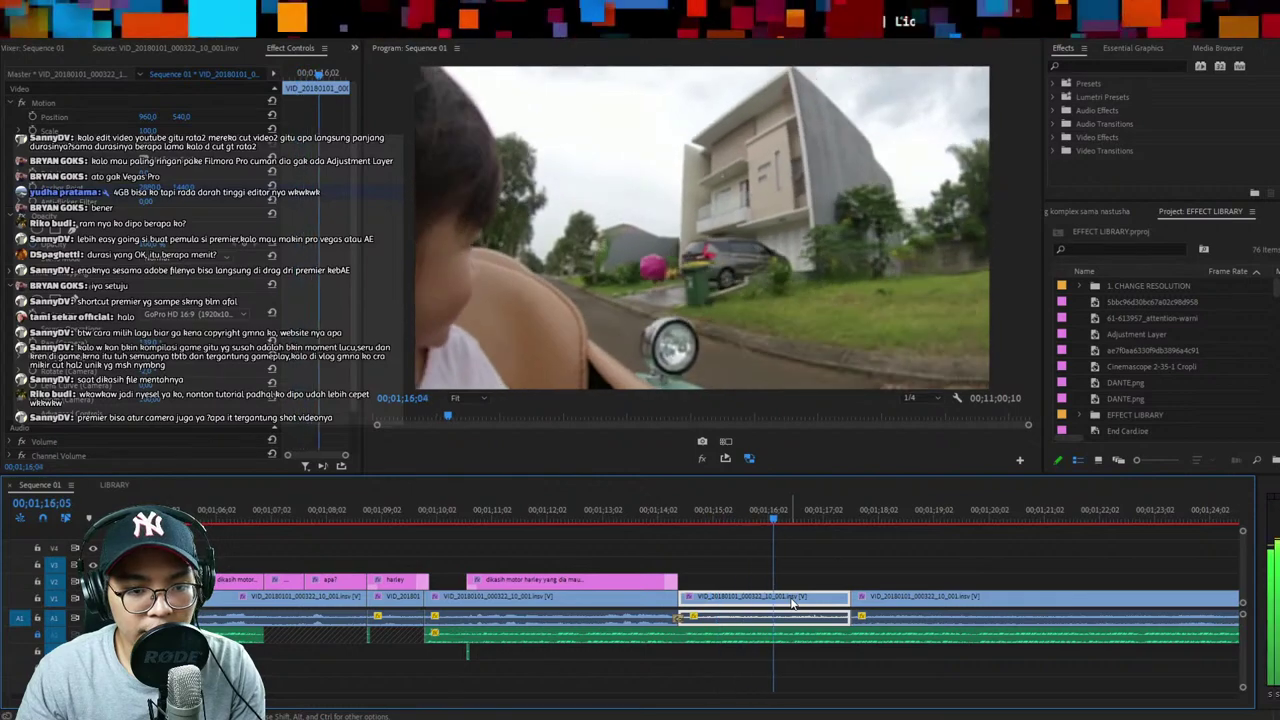
drag(353, 288, 350, 394)
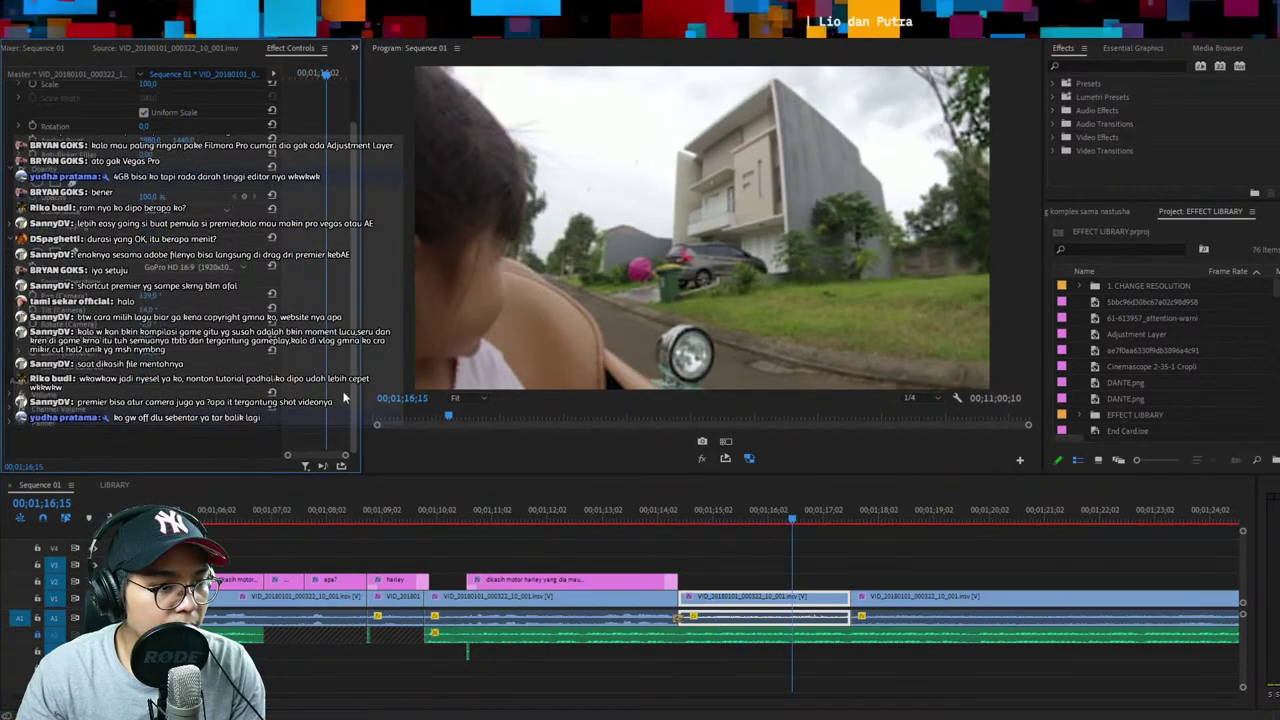
click(33, 295)
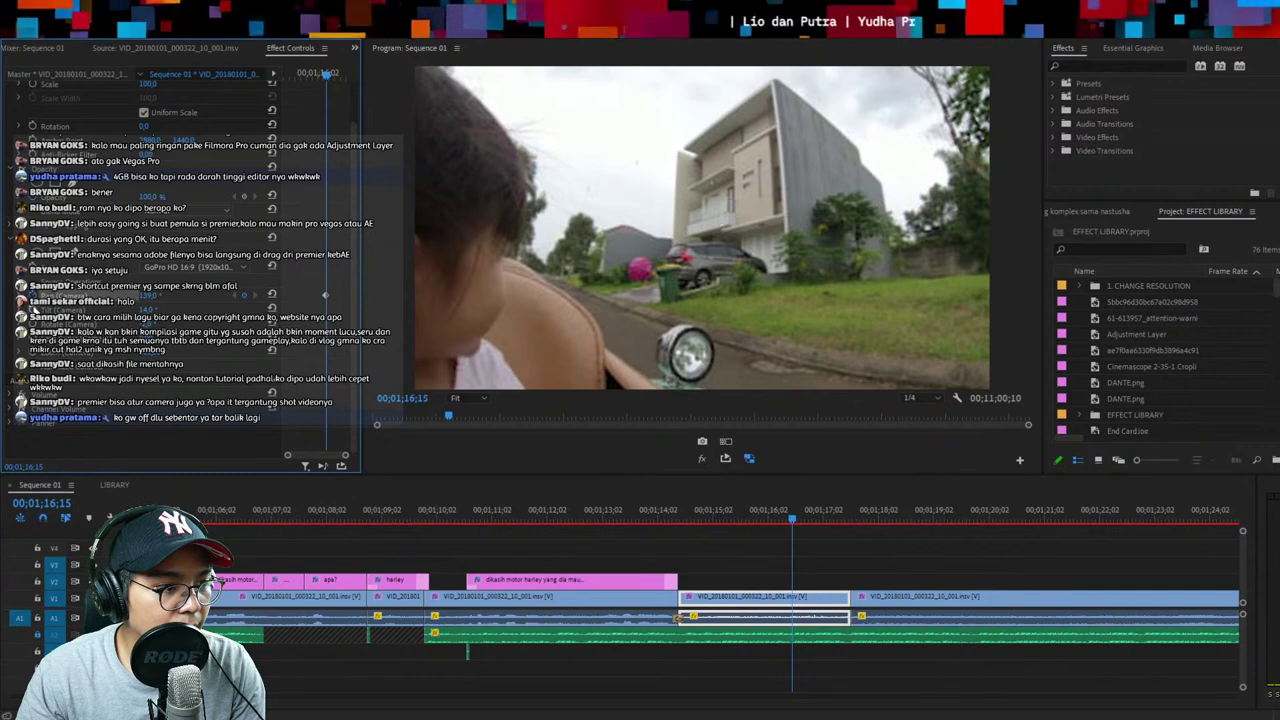
click(33, 309)
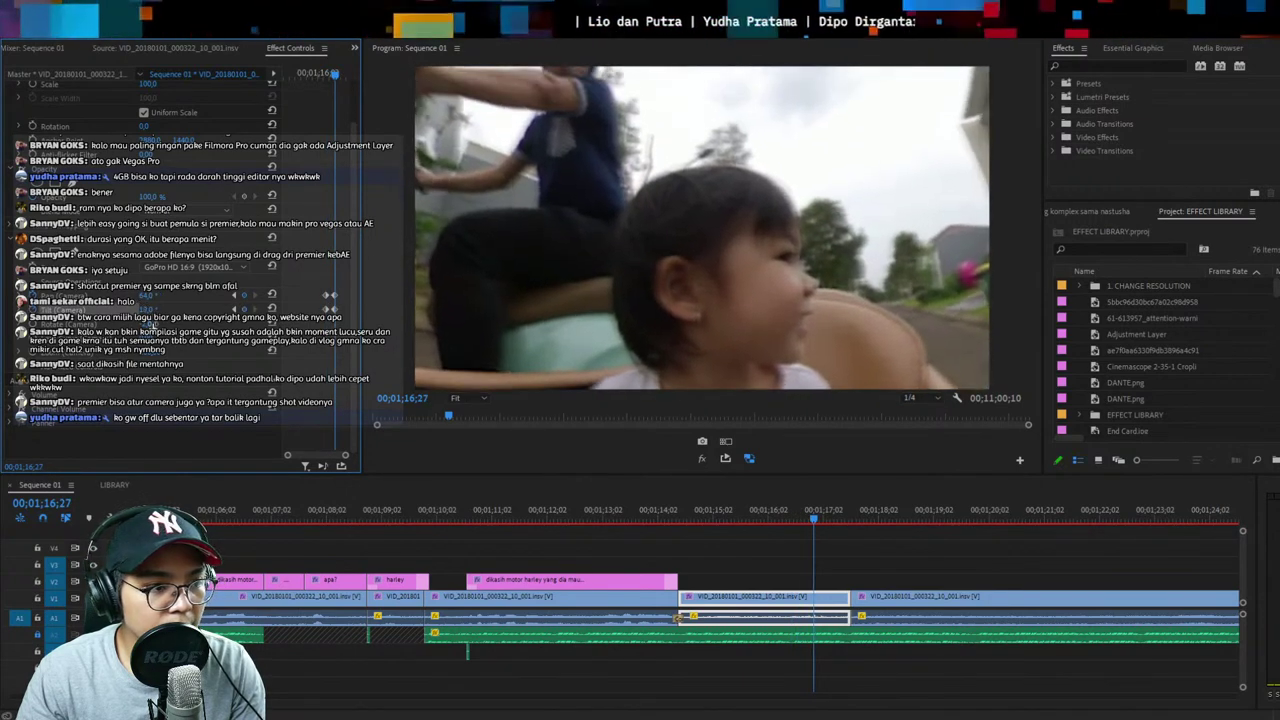
Try a wider camera view on the keyframed clip and replay the pan move
drag(150, 353, 114, 353)
drag(335, 74, 318, 79)
key(space)
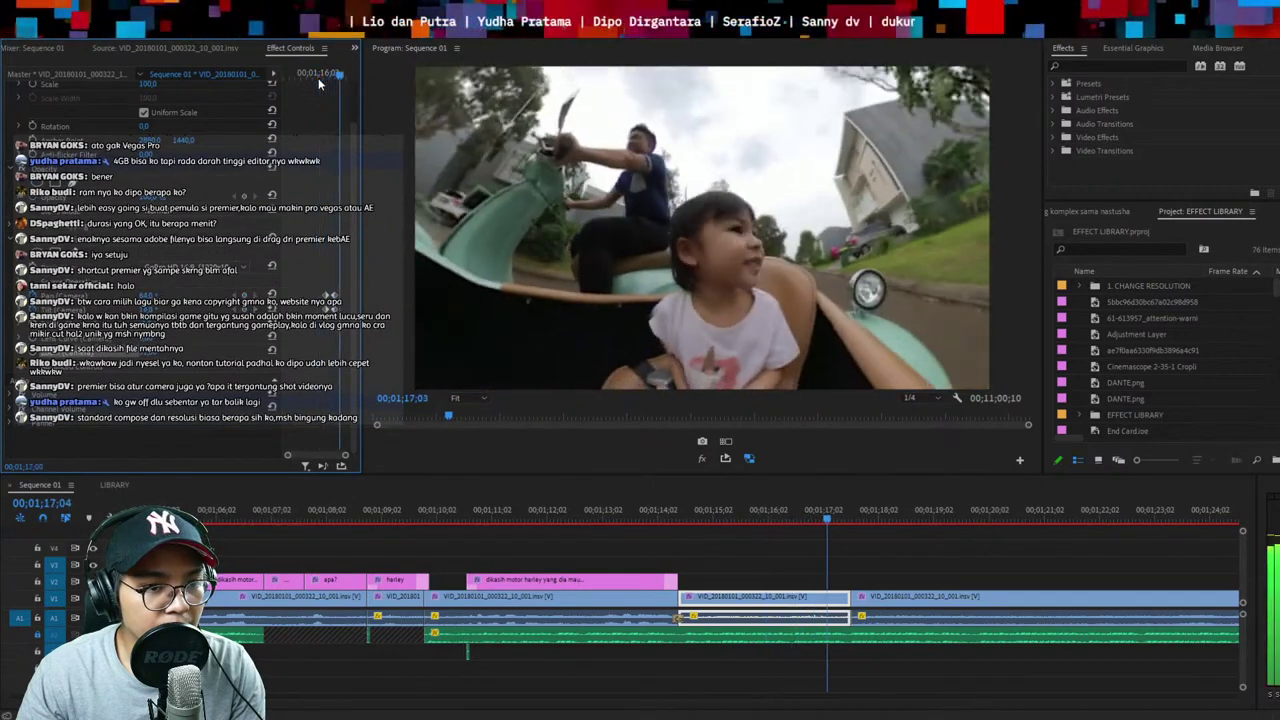
click(324, 78)
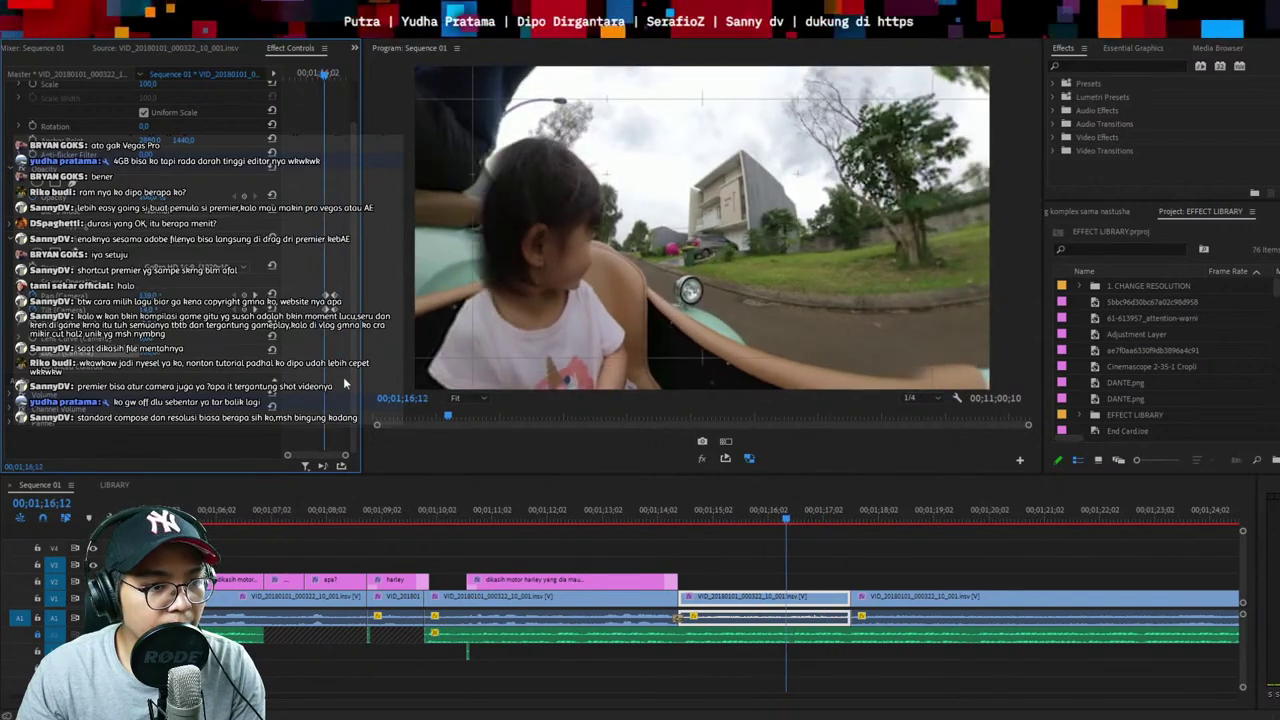
key(space)
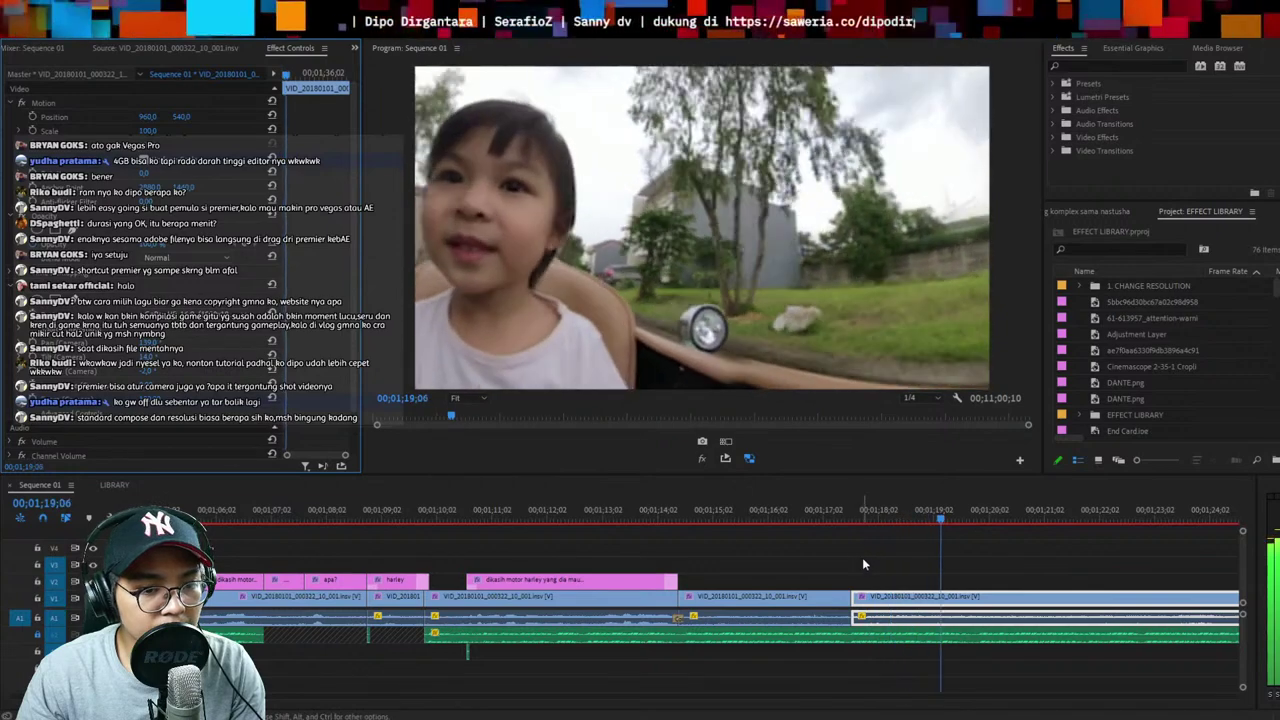
Split the following clip shortly after 00;01;19;05, delete its opening piece and extend the keyframed clip over the gap
click(862, 557)
key(minus)
key(minus)
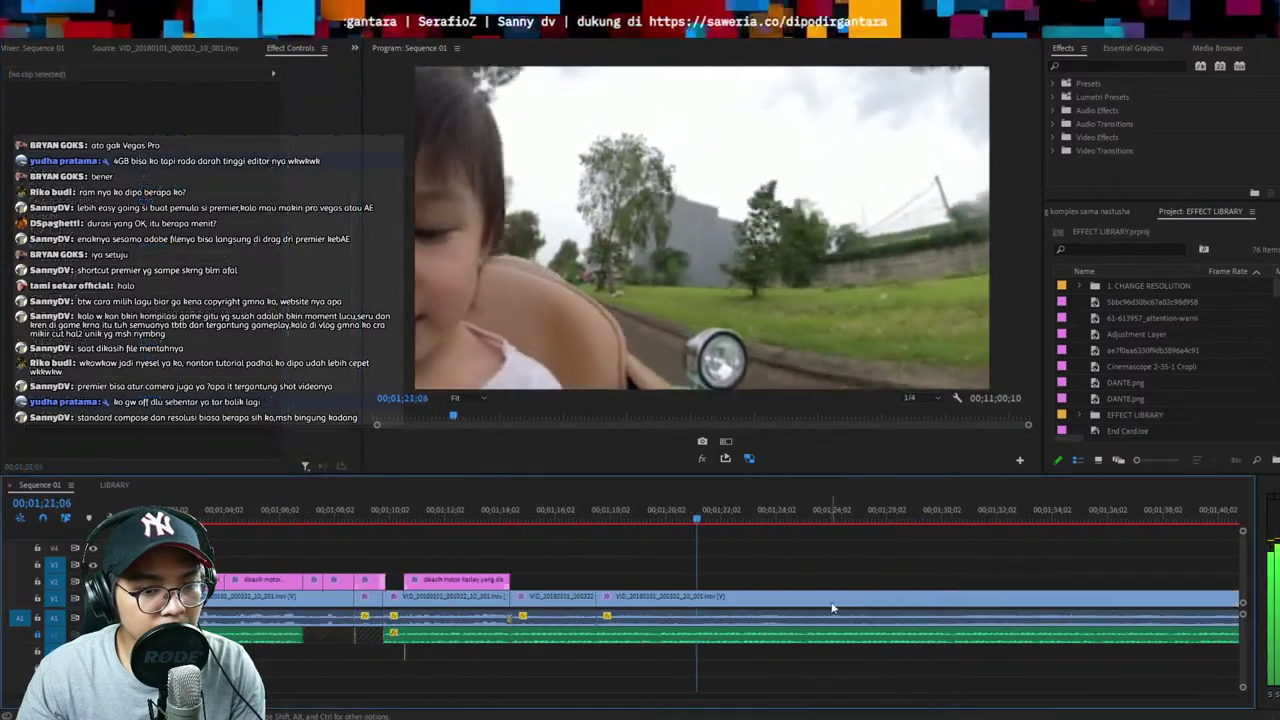
click(628, 510)
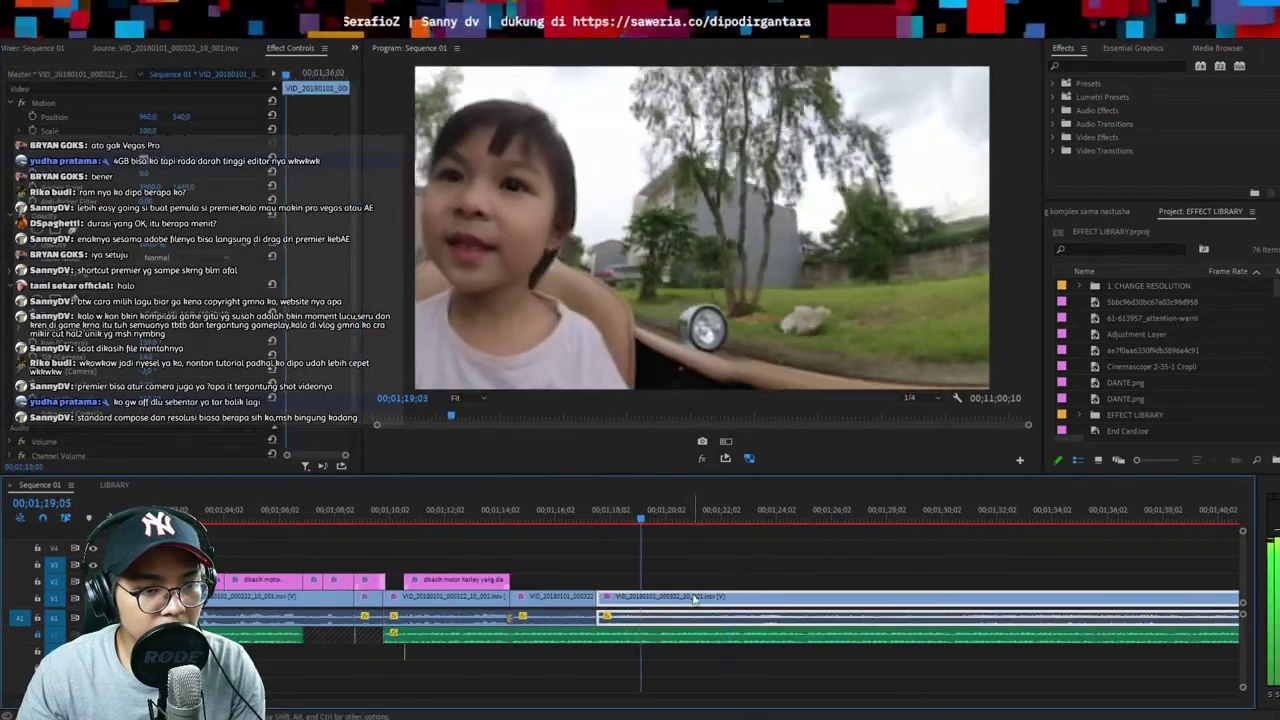
key(space)
key(ctrl+k)
click(588, 509)
click(624, 600)
key(Delete)
drag(594, 605, 657, 610)
key(space)
key(Up)
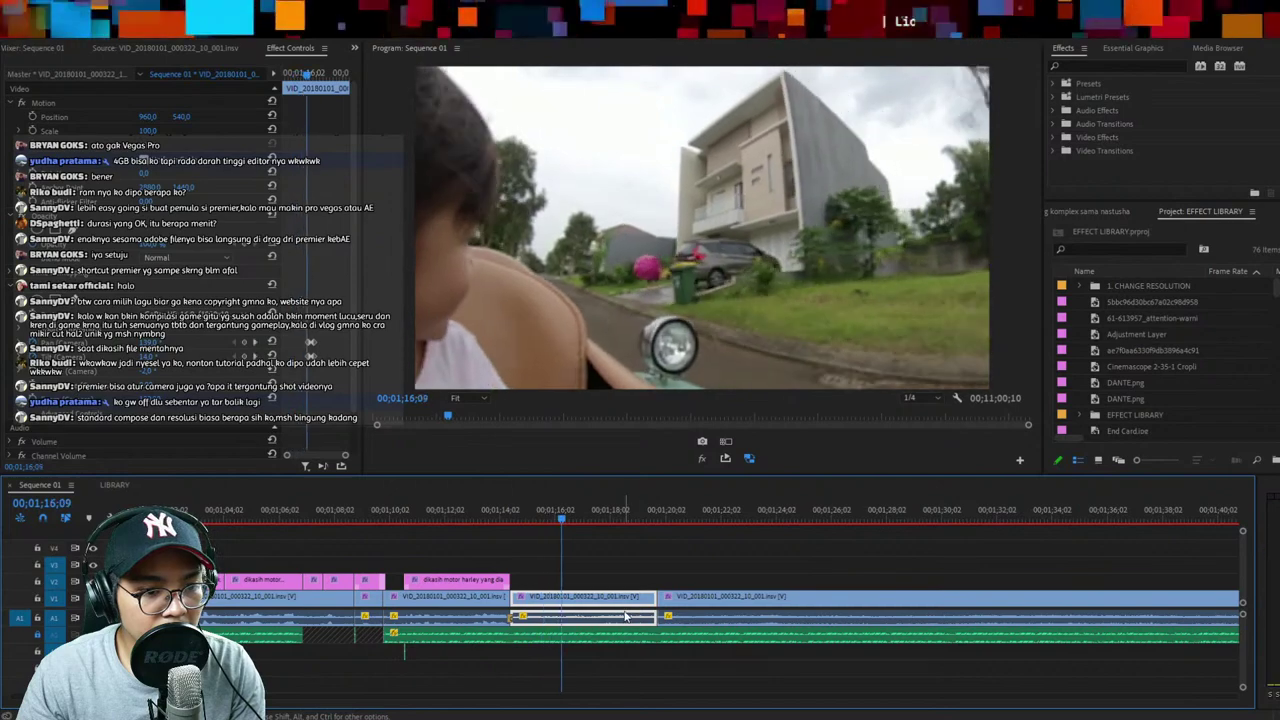
Paste the LIBRARY "INSERT TEXT" caption at the start of the keyframed clip, extend it to the clip's end and save the project
key(Up)
key(shift+3)
key(shift+3)
key(ctrl+v)
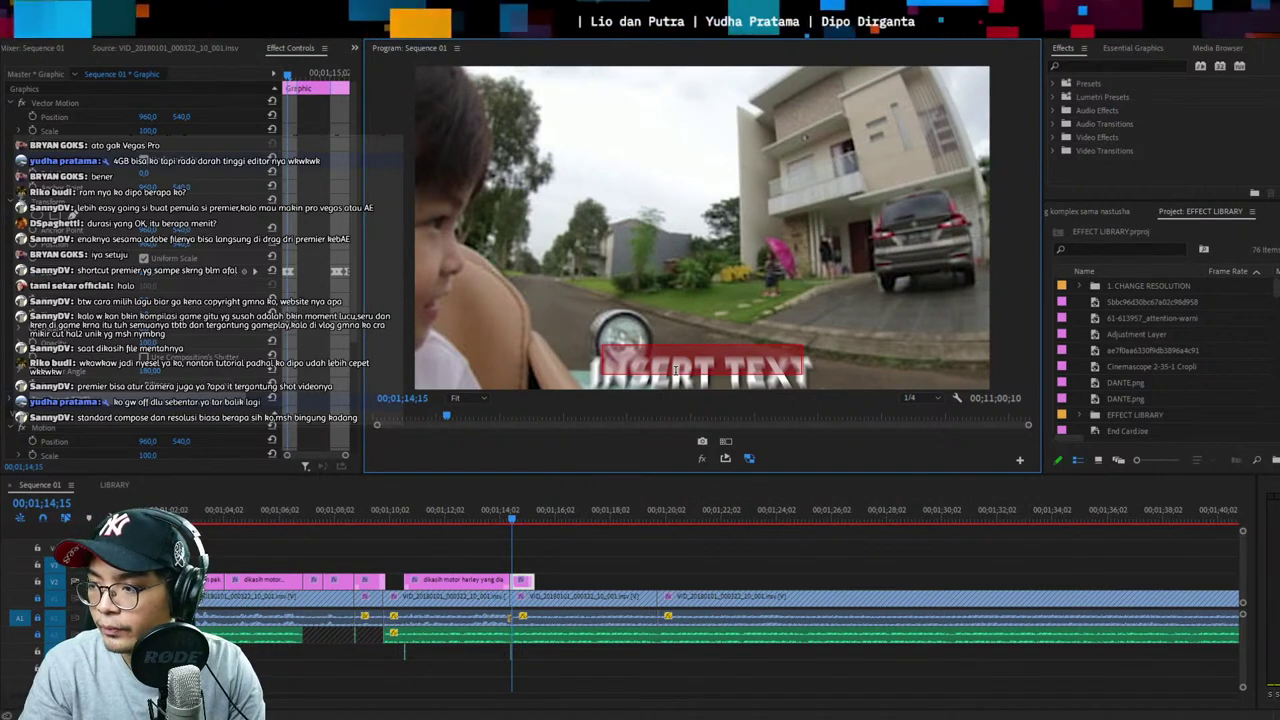
click(567, 576)
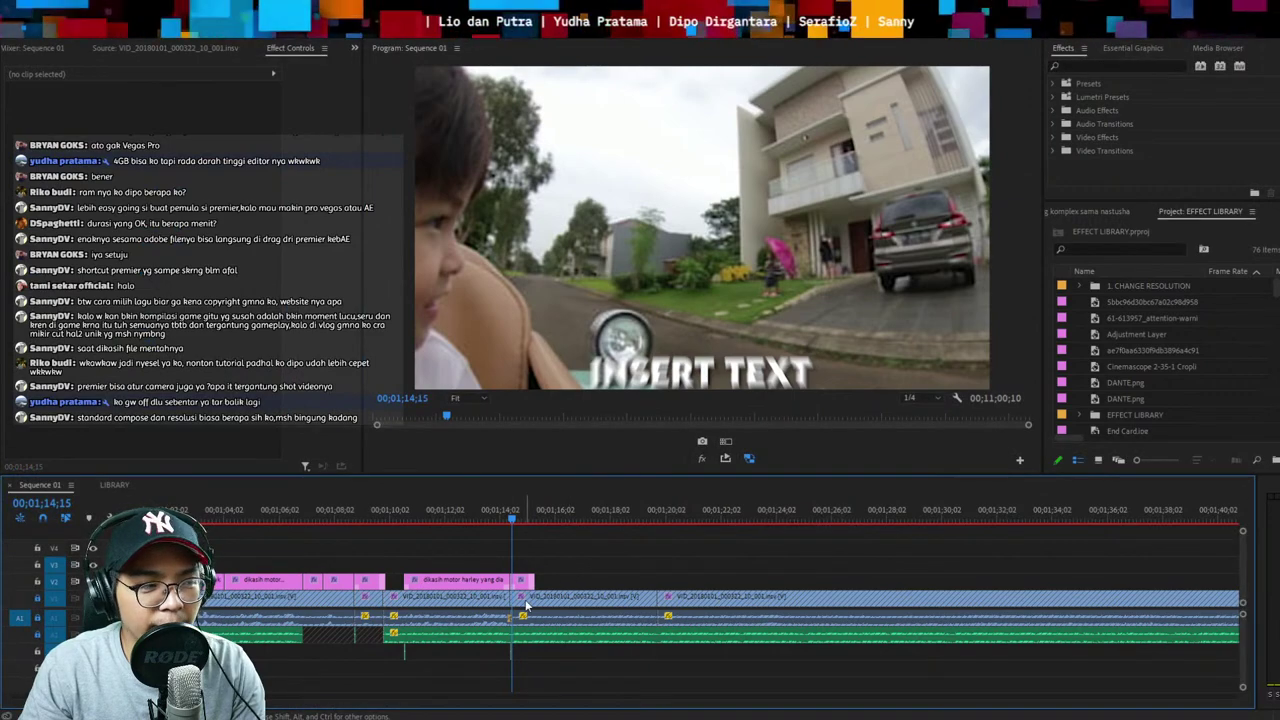
drag(533, 580, 656, 580)
key(ctrl+s)
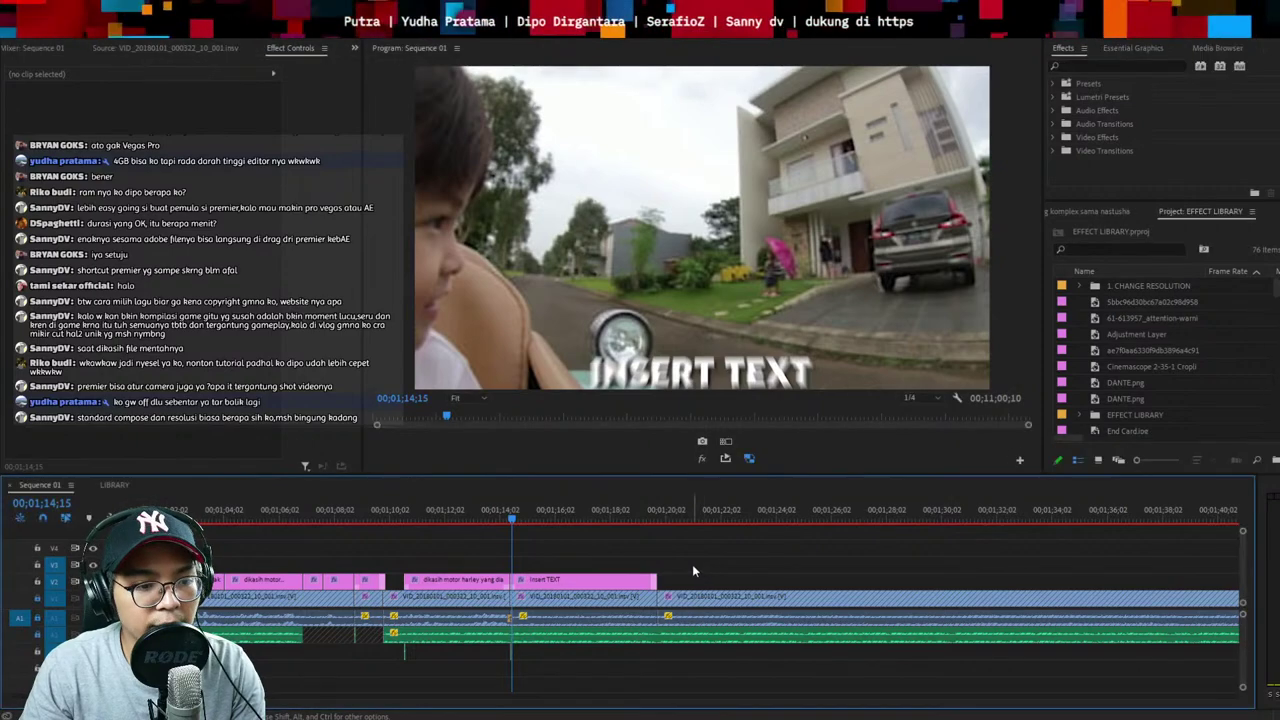
Move the placeholder caption and its sound effect to start at about 00;01;15;01, matching the speech
key(Up)
key(equal)
key(equal)
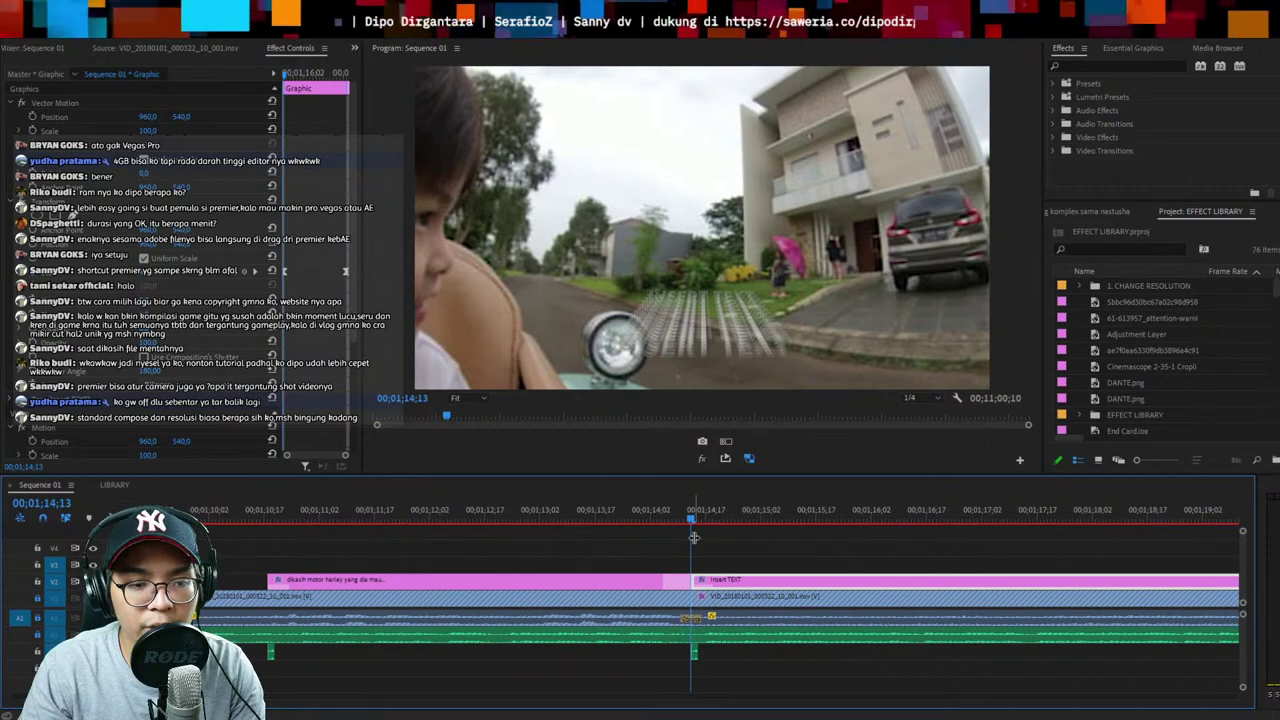
click(763, 565)
key(space)
key(minus)
key(equal)
click(648, 578)
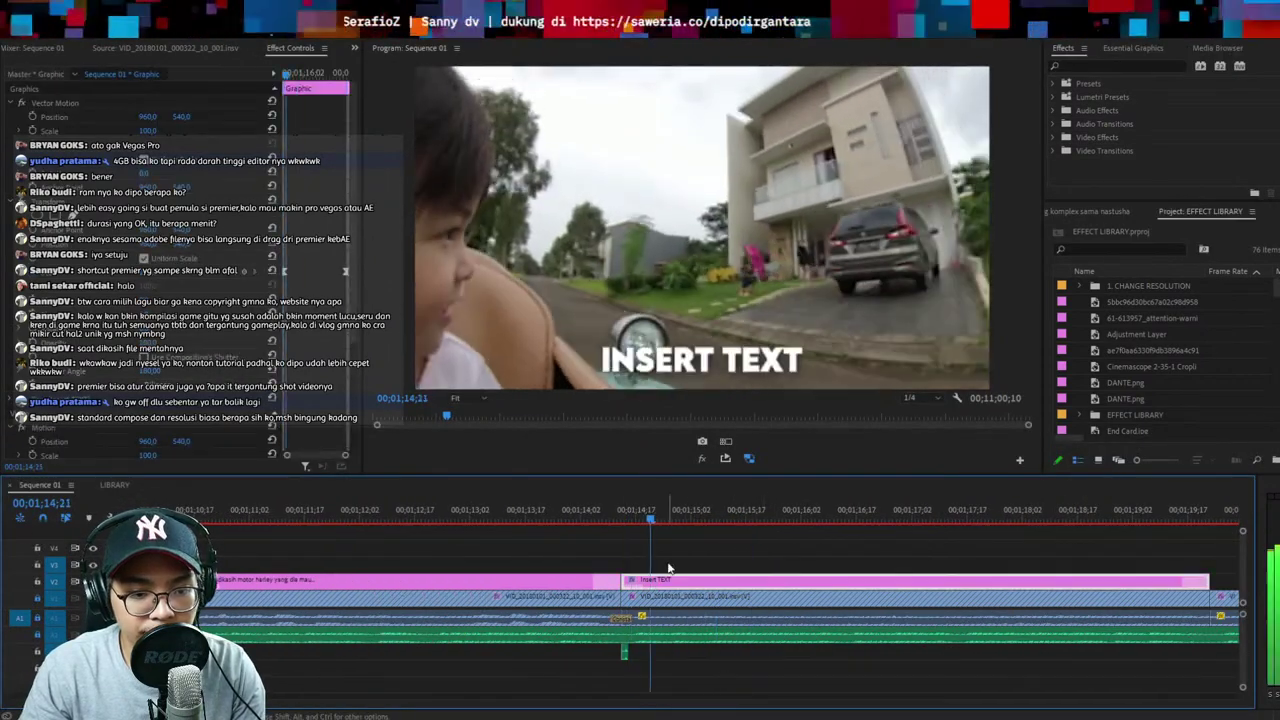
drag(648, 570, 711, 586)
key(space)
key(space)
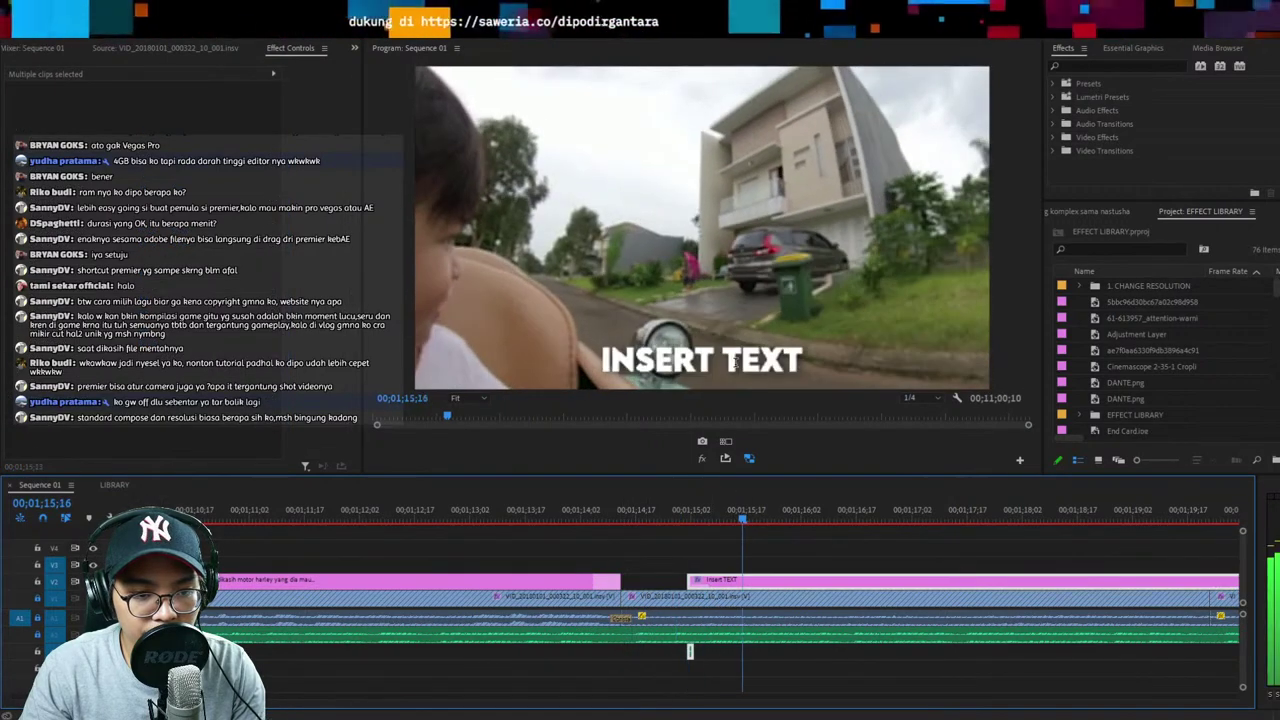
Replace the placeholder caption text with "DA", the child's name and "!!"
double_click(735, 362)
text(DA NASTUSHA)
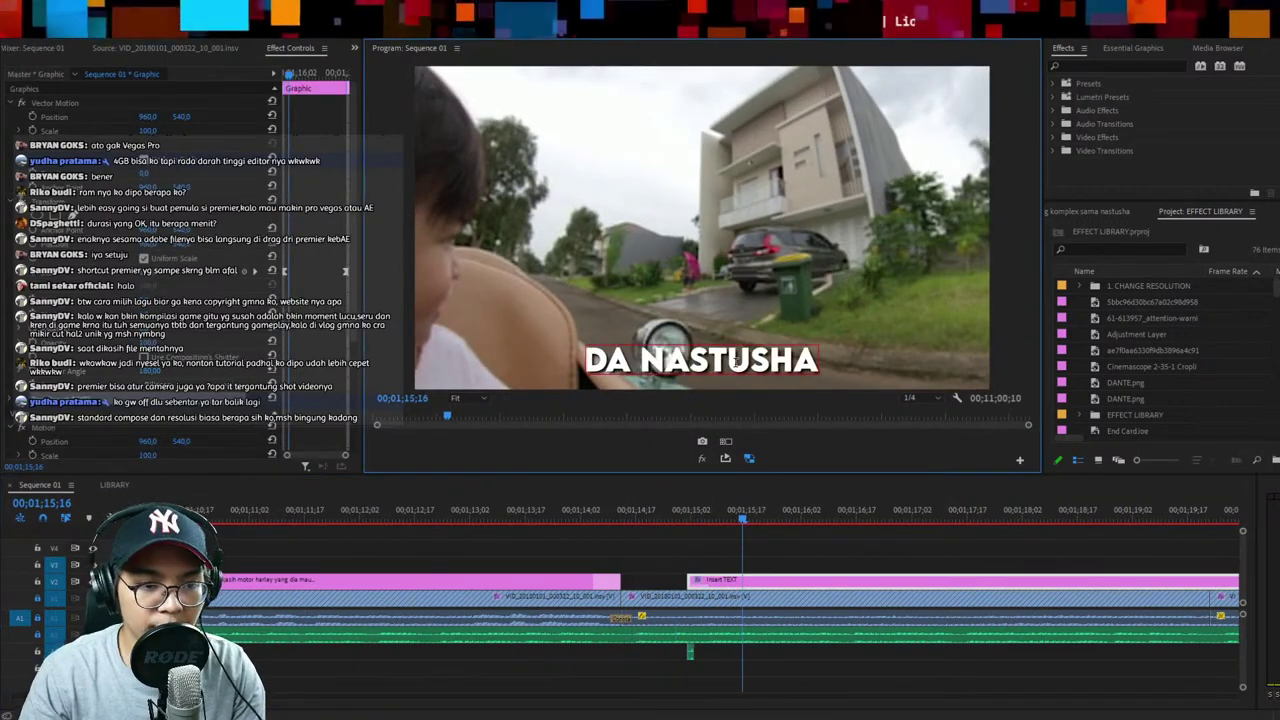
text(!!)
key(Escape)
key(space)
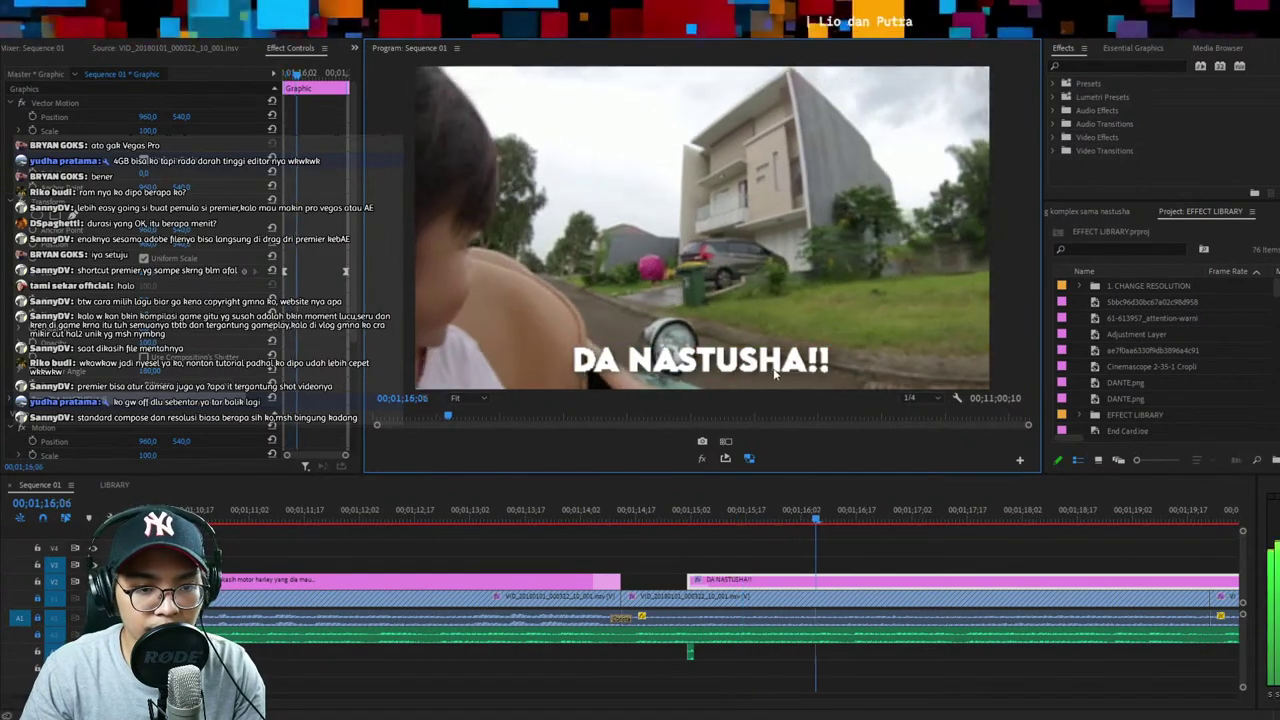
Try to split the goodbye caption after the spoken line and delete the remainder
key(space)
key(ctrl+k)
drag(877, 562, 893, 590)
key(Delete)
key(space)
key(minus)
key(ctrl+z)
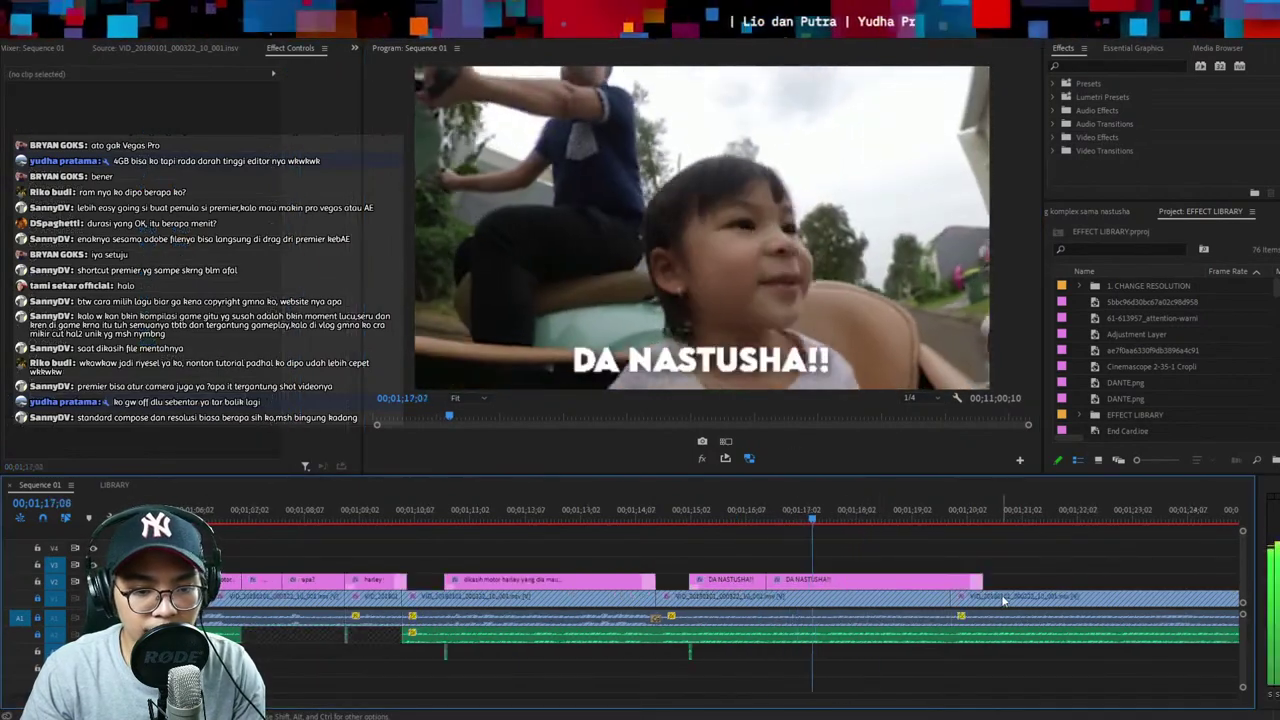
key(ctrl+z)
Trim the goodbye caption's end to about 00;01;16;22 and replay the passage up to the next spoken line
drag(981, 581, 783, 578)
click(760, 517)
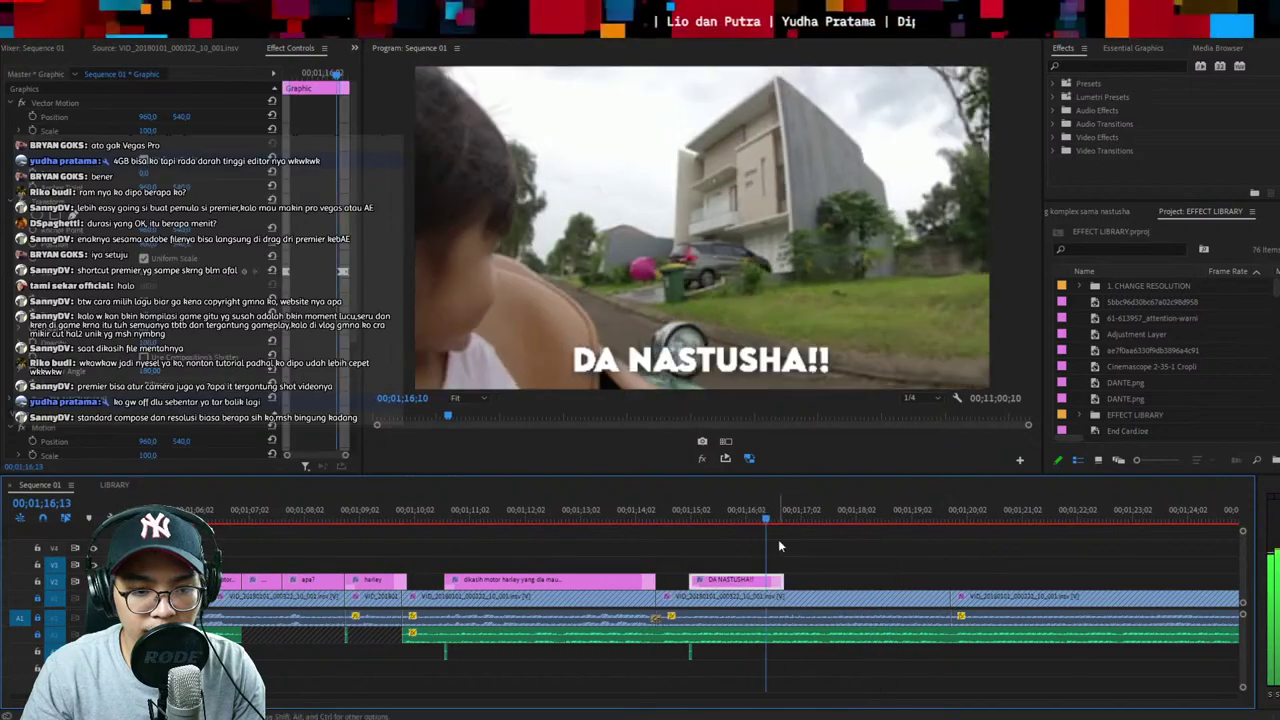
key(space)
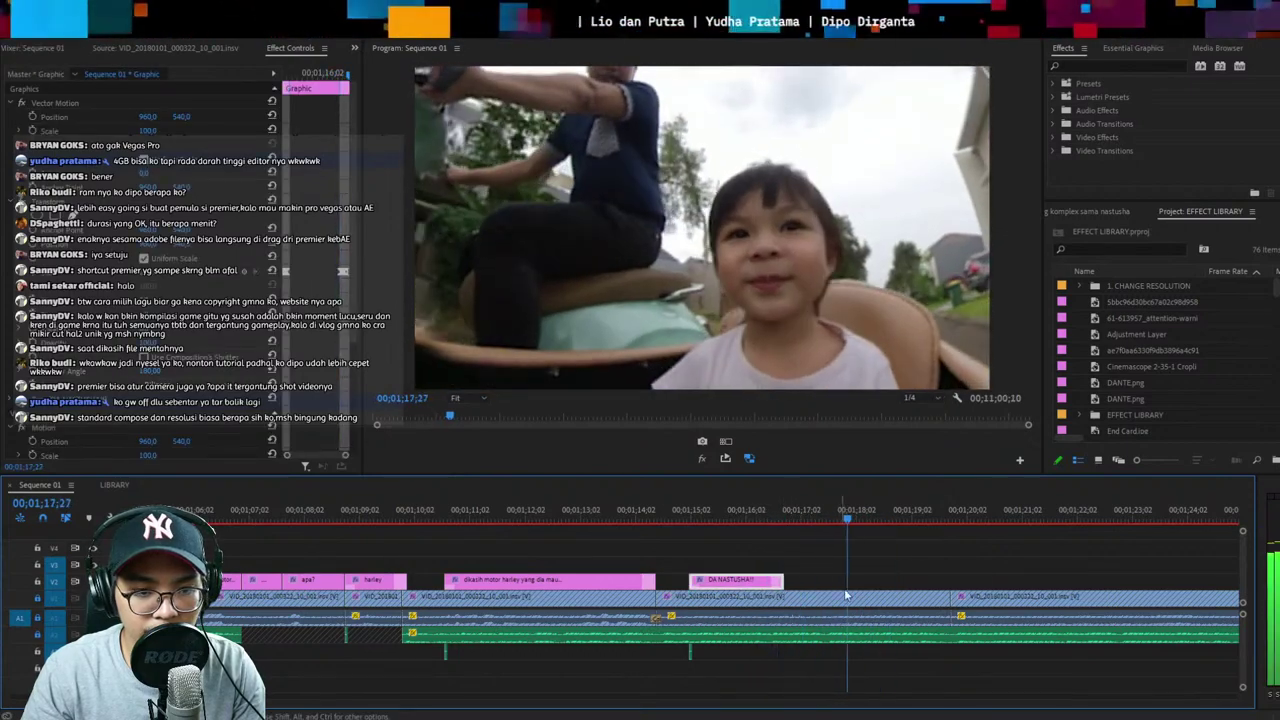
click(818, 510)
click(760, 510)
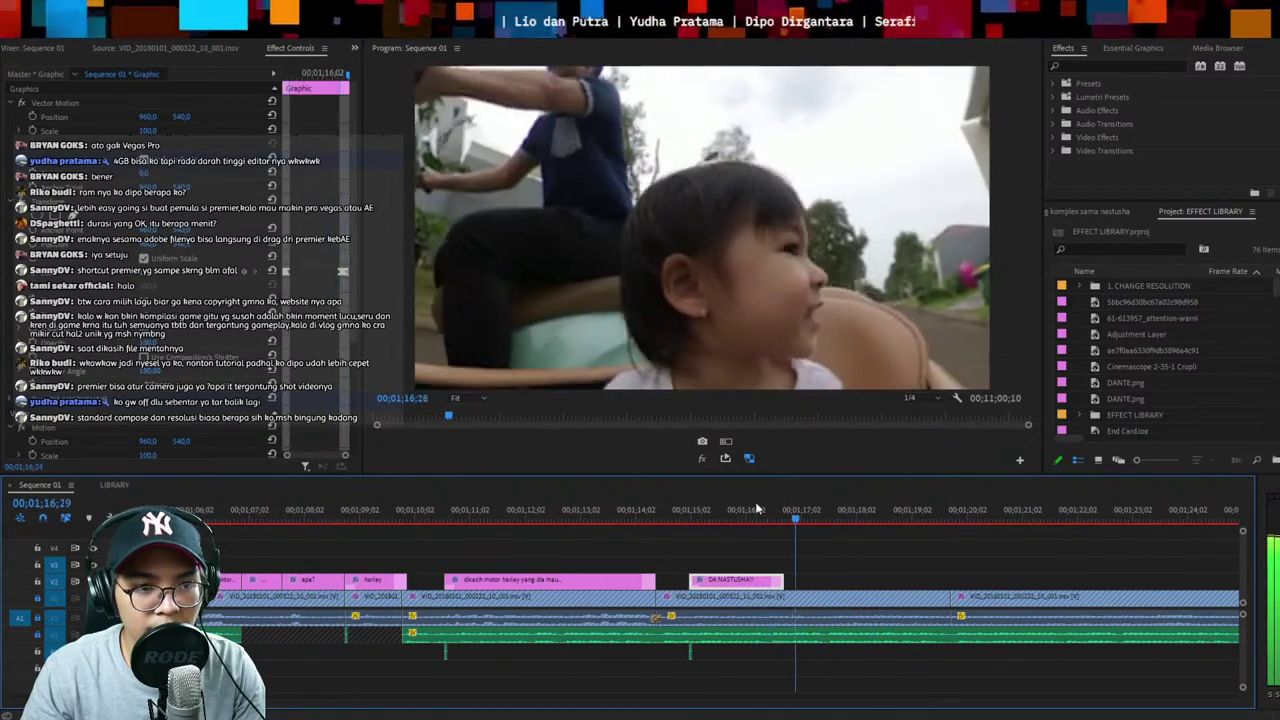
click(820, 516)
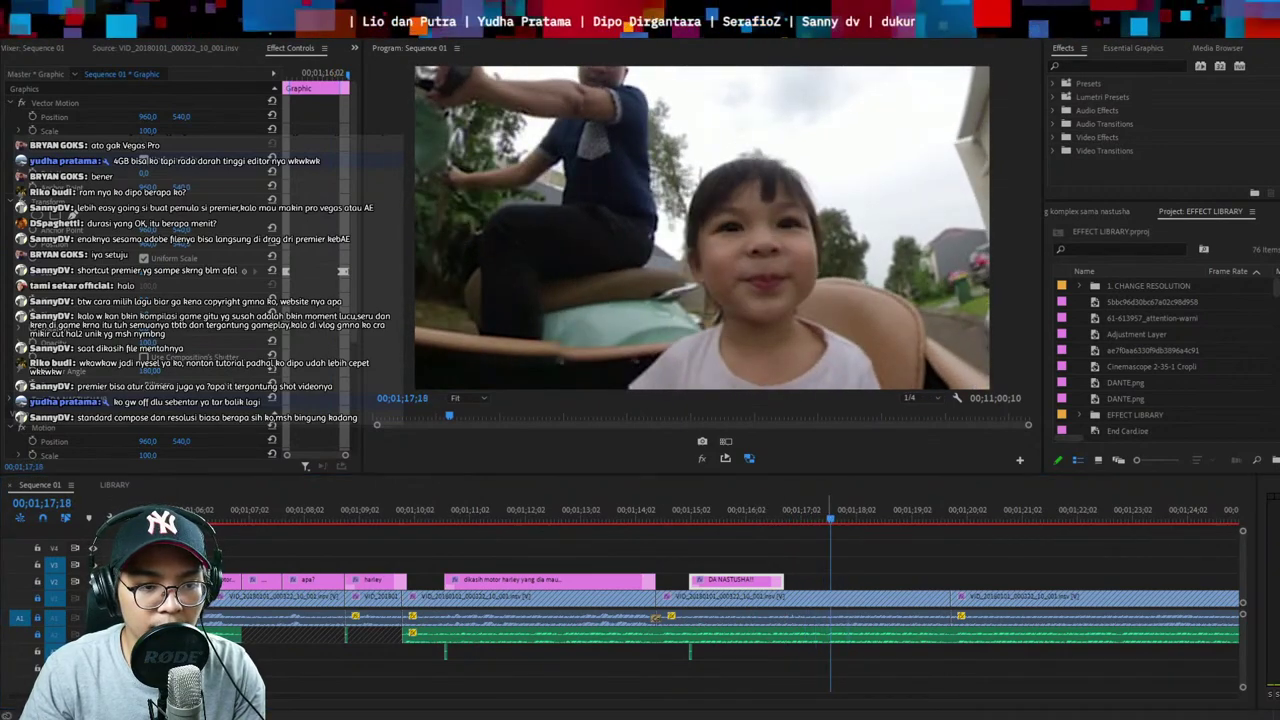
Copy the LIBRARY caption with the face icon to 00;01;17;18 and set its text to "EH KAMU KOK GA DADA2?"
key(shift+3)
key(ctrl+c)
key(shift+3)
key(ctrl+v)
key(shift+Left)
key(shift+Left)
key(shift+Left)
key(shift+Left)
key(shift+Left)
double_click(676, 369)
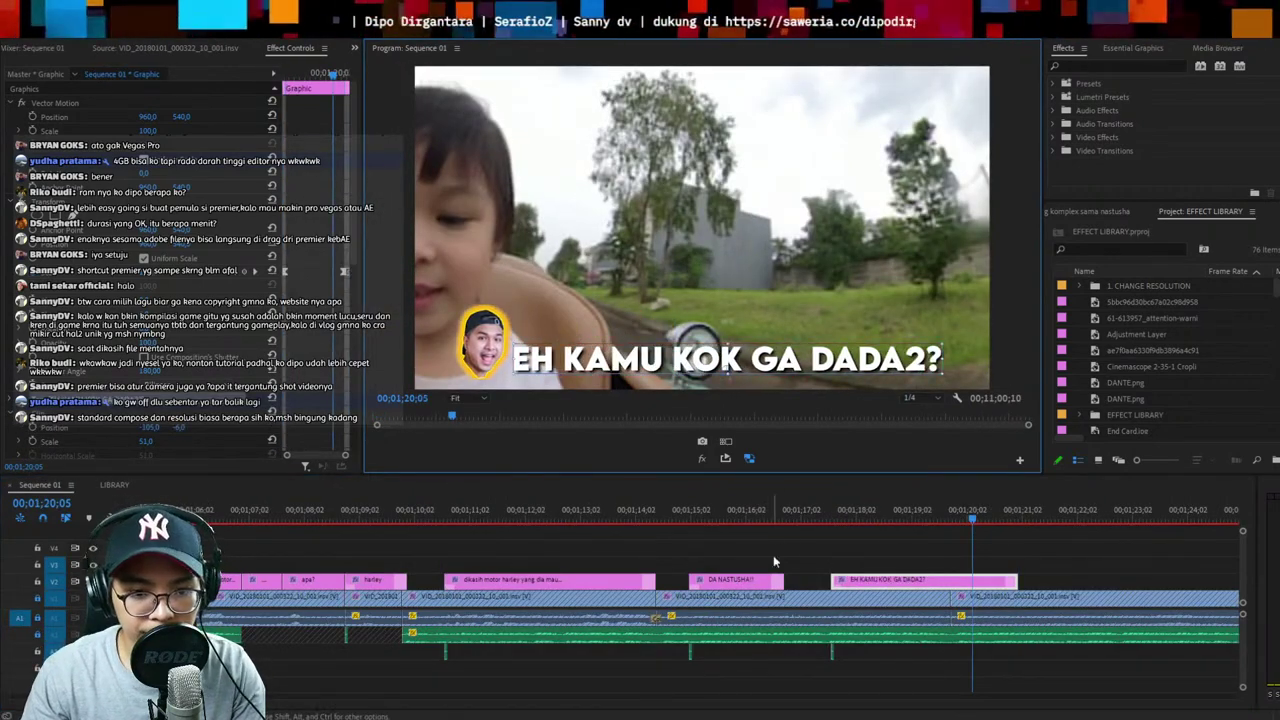
Replay the face-icon caption and reword it as "EH KAMU KOK GA DADA - DADA SIH?", shrunk to fit the frame
click(814, 514)
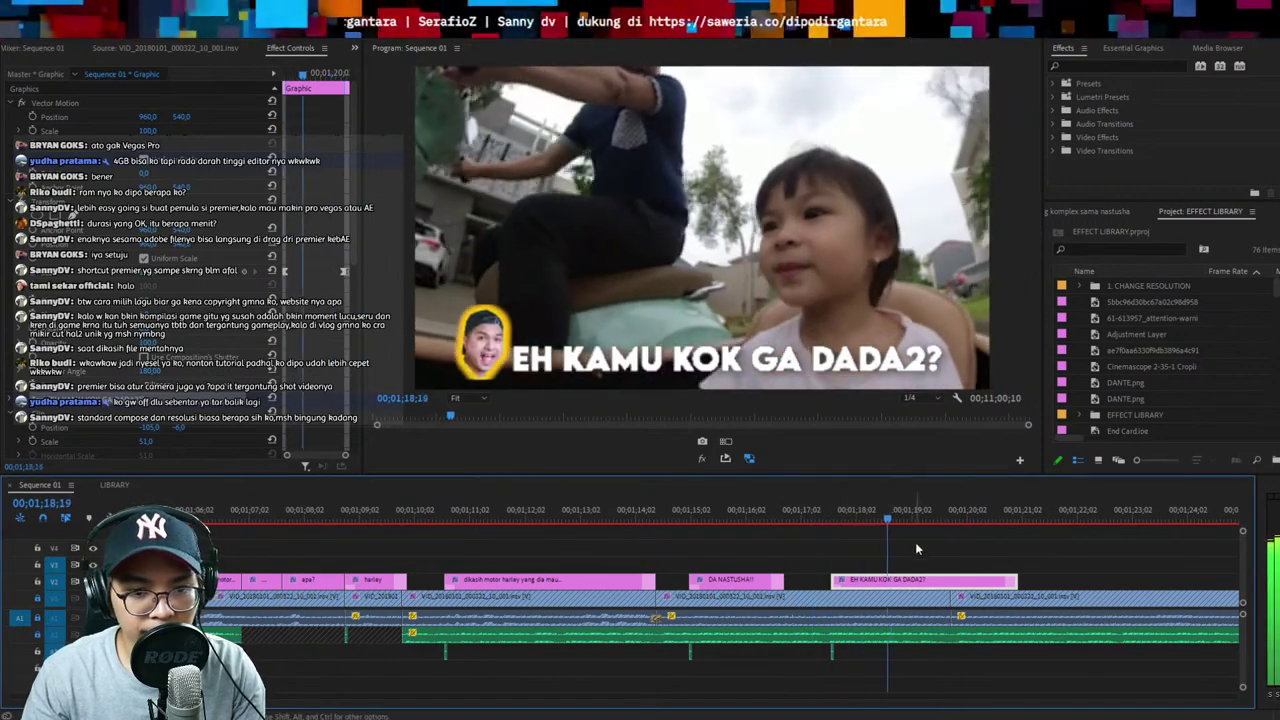
key(space)
double_click(918, 366)
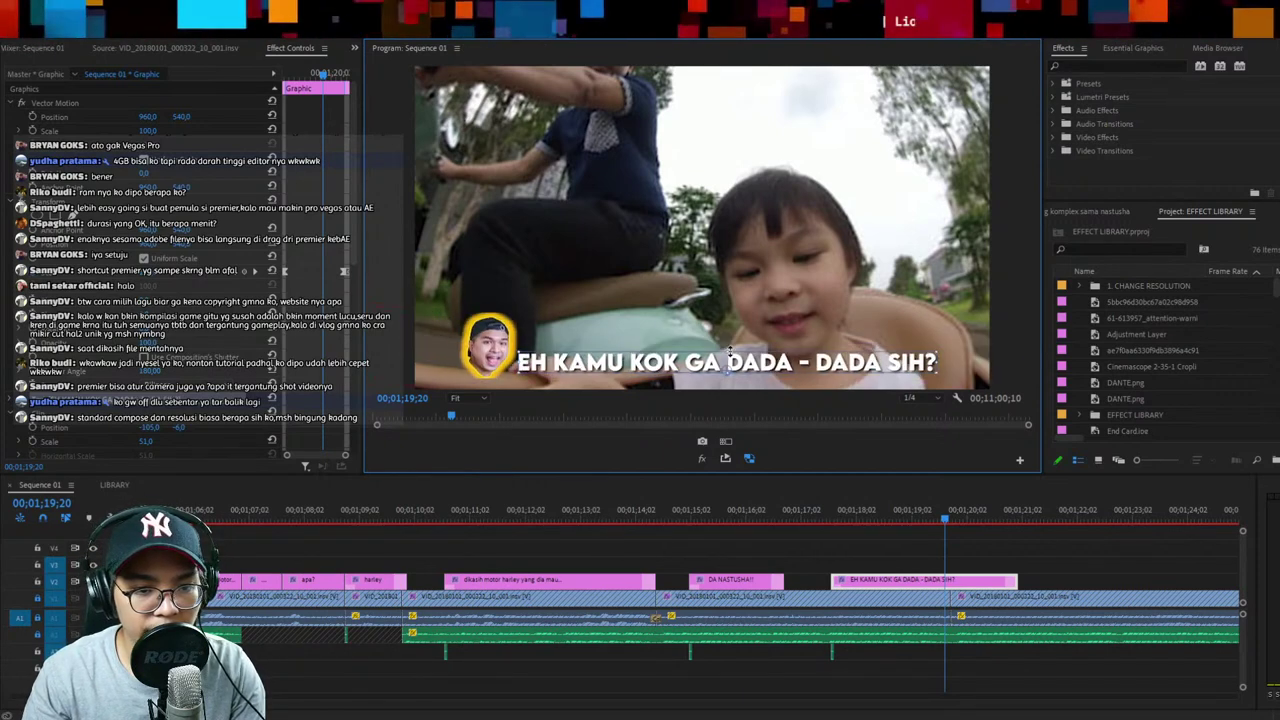
Play back the face-icon caption and trim its end to the cut between the two clips
key(space)
click(803, 513)
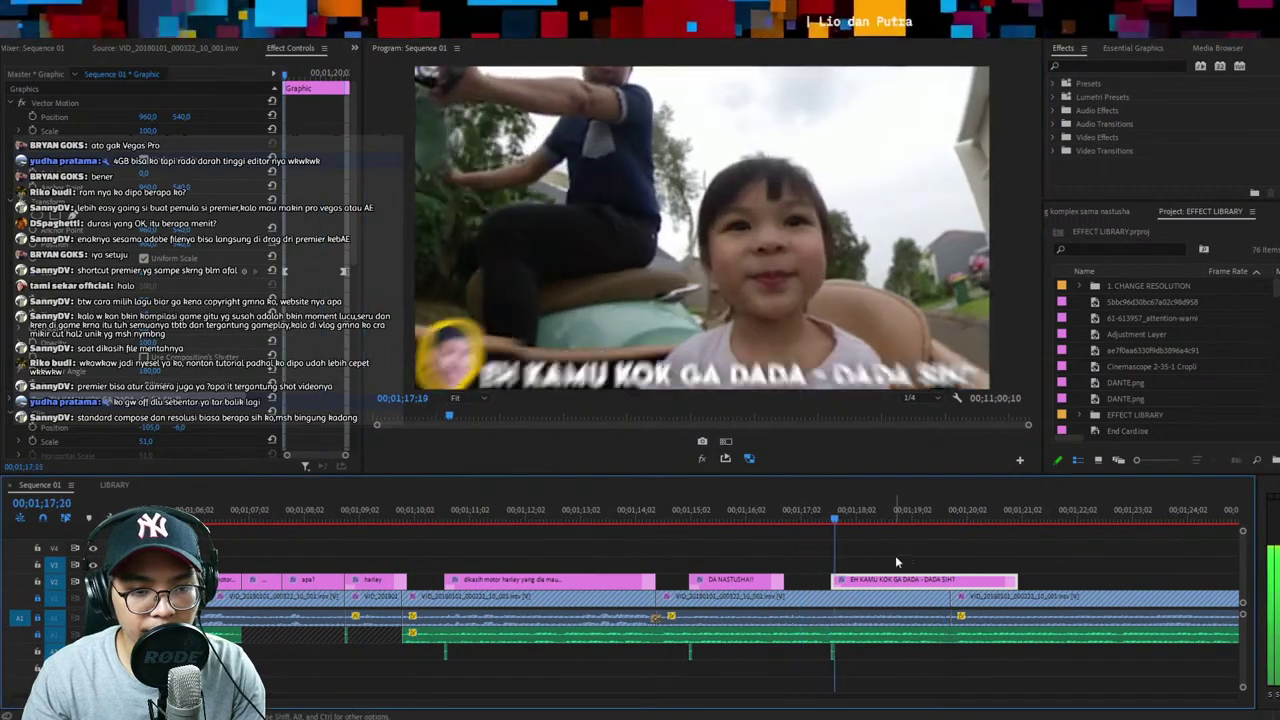
click(936, 545)
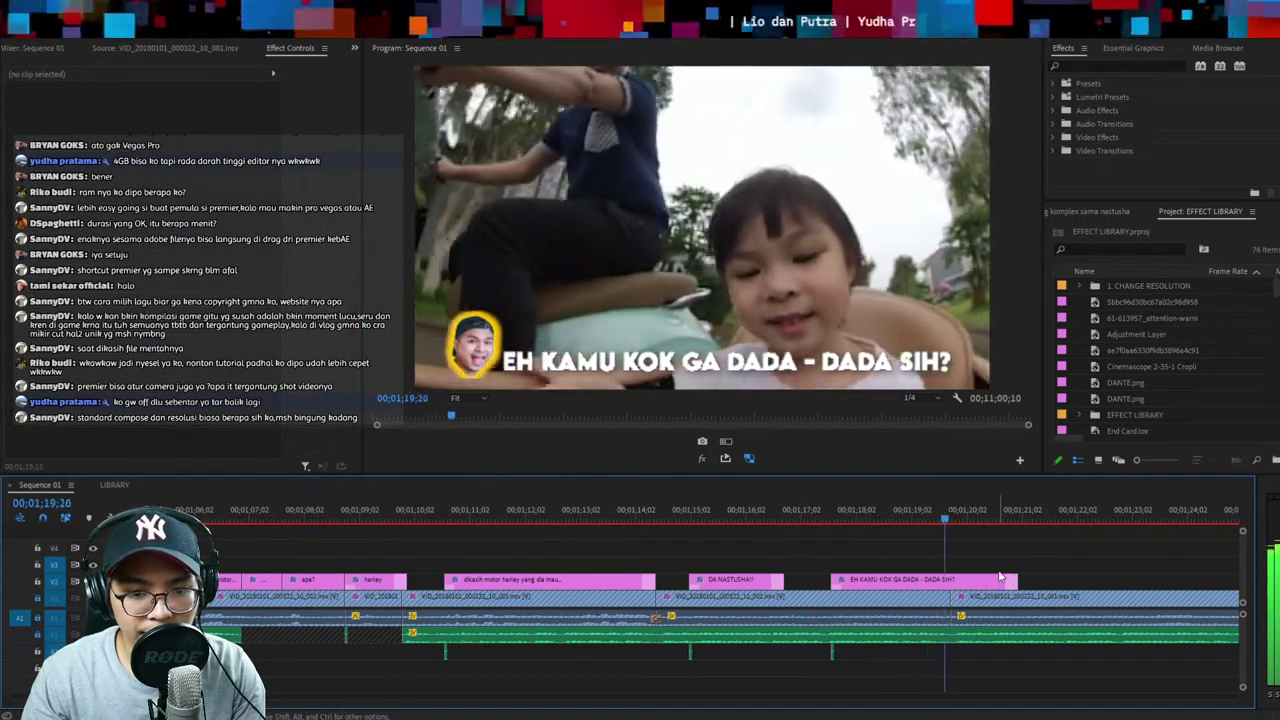
drag(1018, 581, 950, 582)
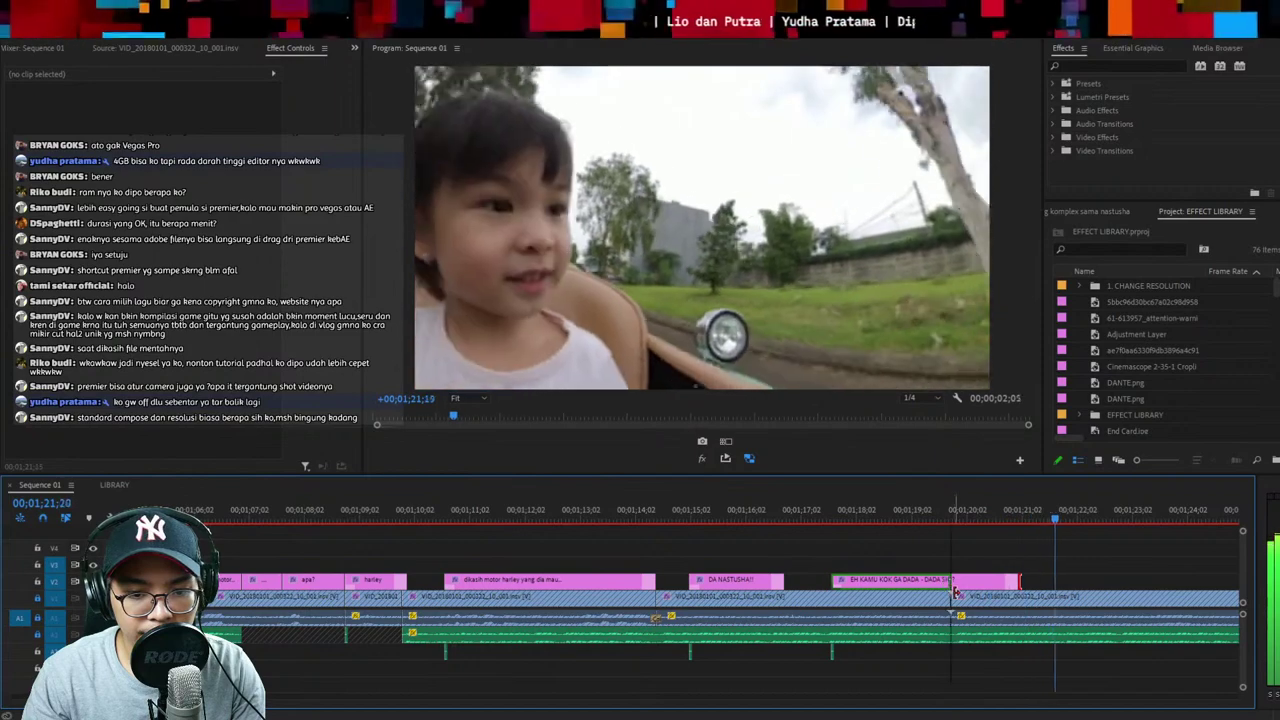
Split the footage at 00;01;29;01 and ripple-delete the section between the face-icon caption's end and that cut
key(minus)
key(minus)
key(equal)
key(equal)
key(minus)
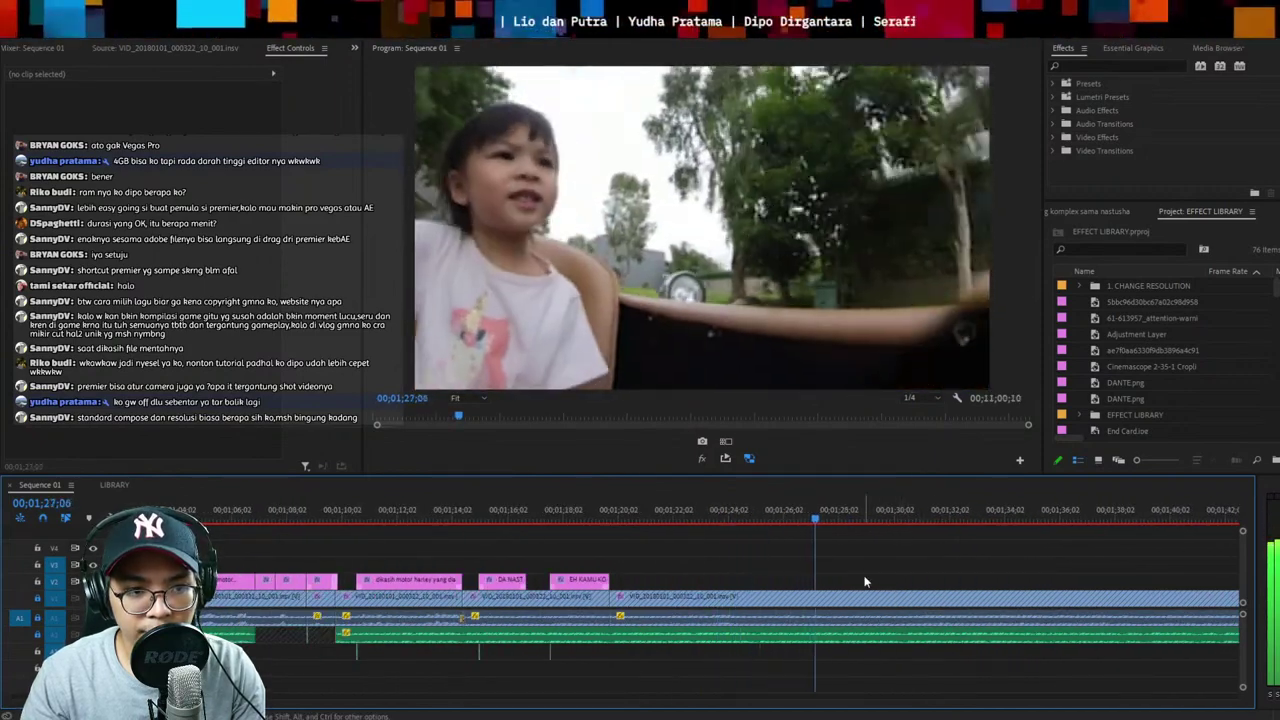
click(804, 512)
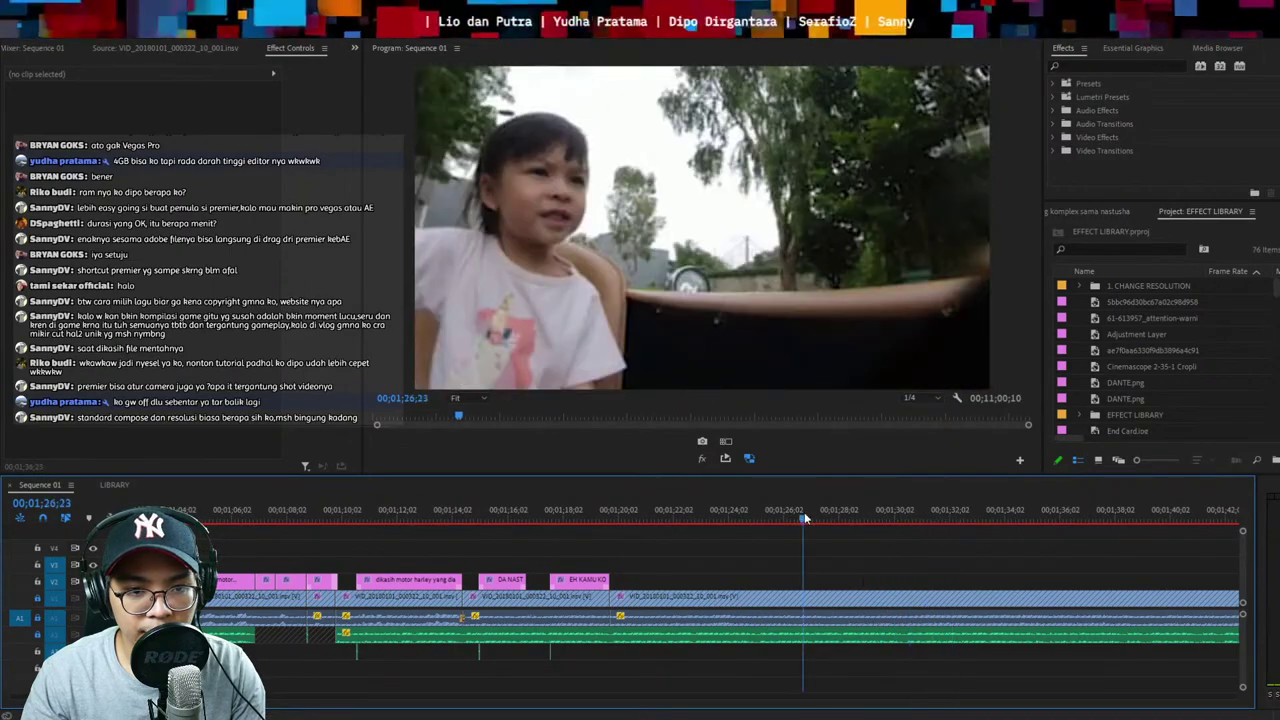
drag(843, 527, 902, 530)
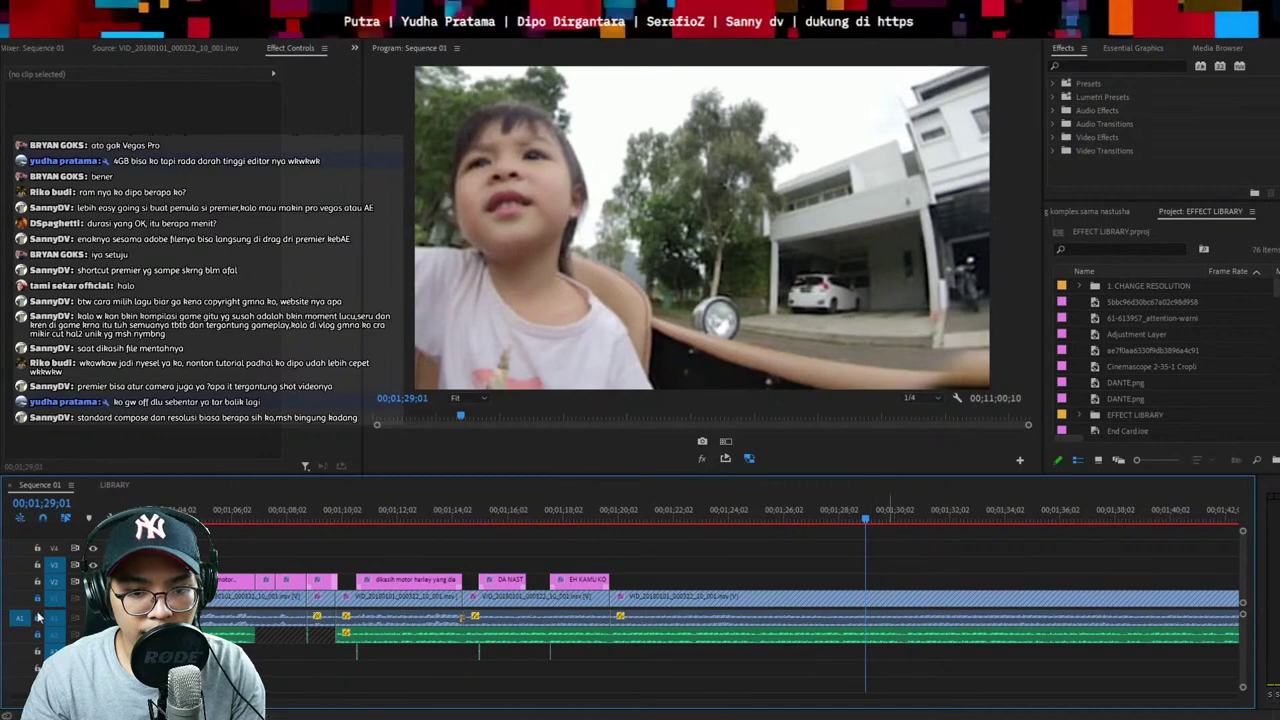
click(883, 596)
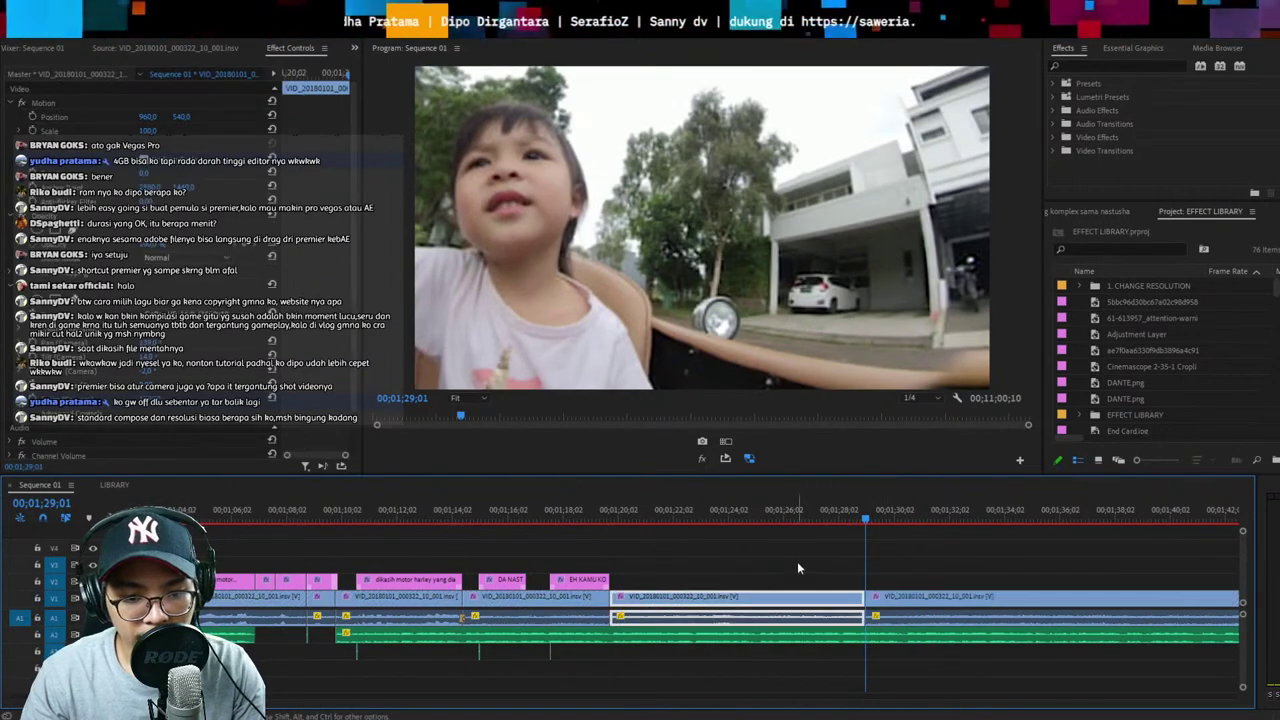
Add the default audio transition at the join after the face-icon caption and replay the passage across it
click(608, 514)
click(592, 513)
key(space)
key(equal)
key(space)
drag(708, 563, 686, 621)
key(ctrl+shift+d)
click(833, 562)
key(space)
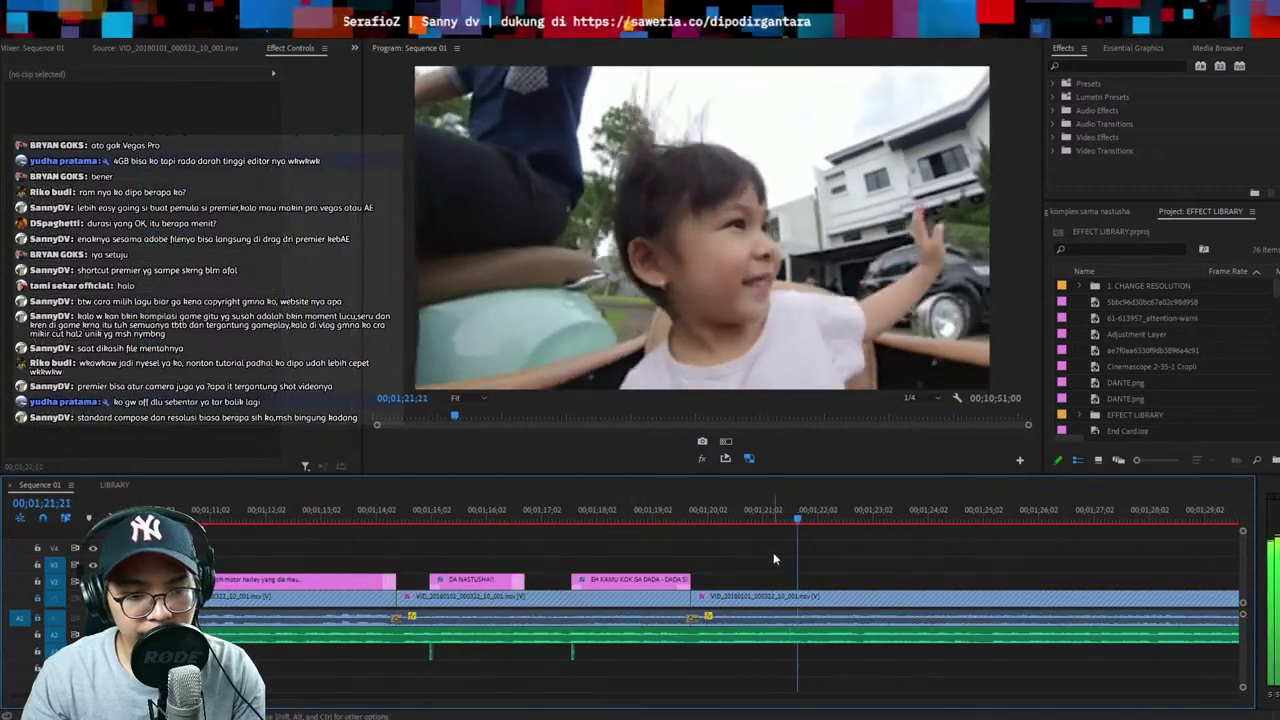
drag(702, 514, 656, 514)
key(space)
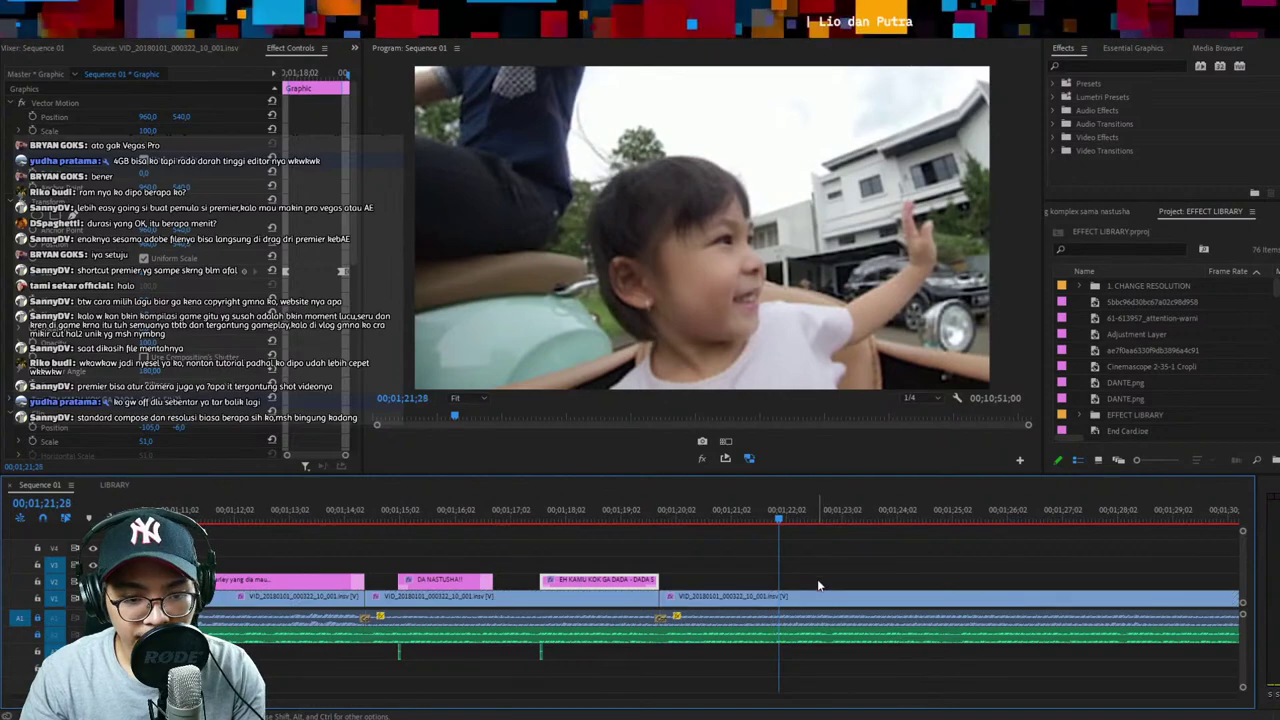
Split the video at 00;01;21;28 and pan the first piece toward the people in the street and the second toward the child
click(829, 603)
key(ctrl+k)
click(722, 518)
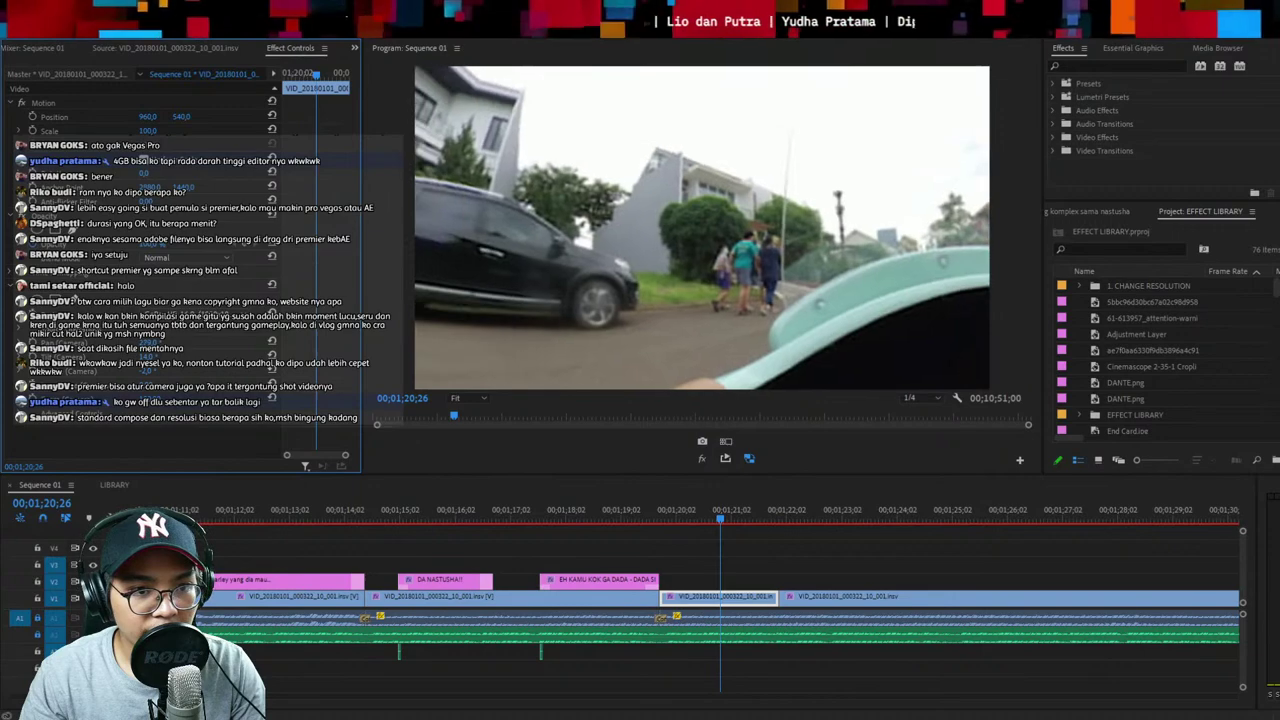
key(space)
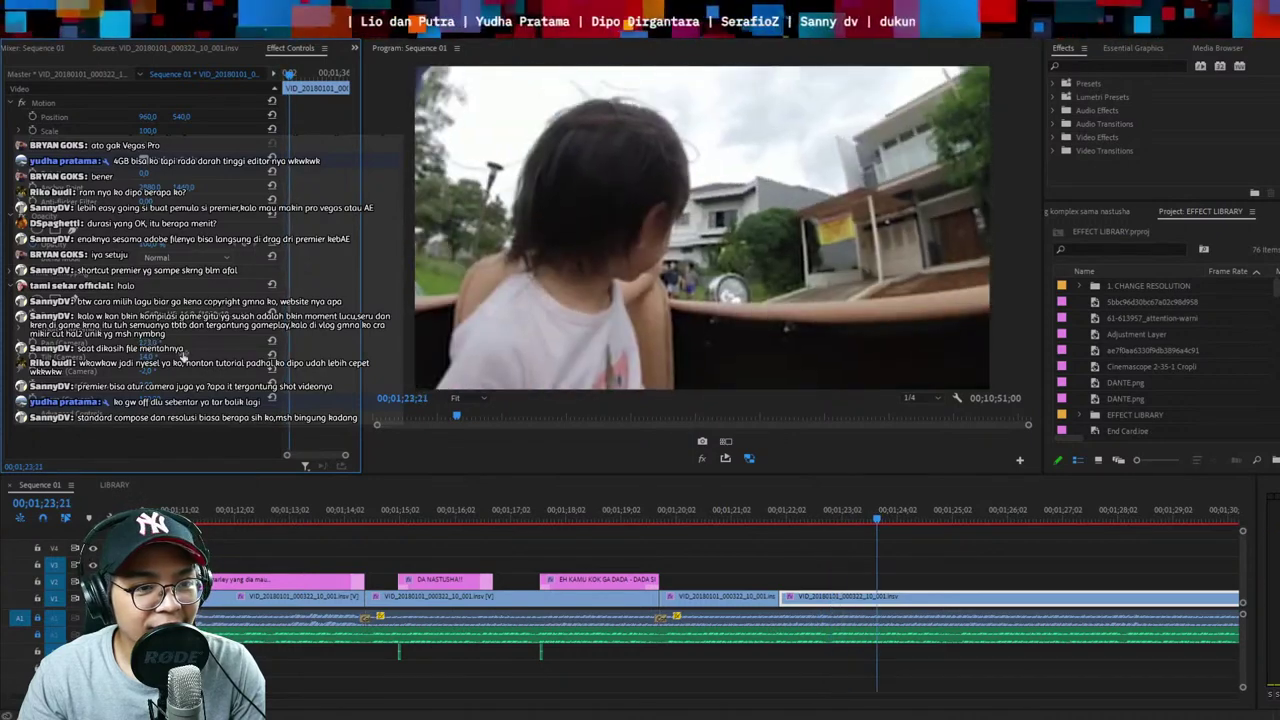
Replay the reframed passage to find the next spoken line and copy a LIBRARY caption to 00;01;23;03
click(688, 500)
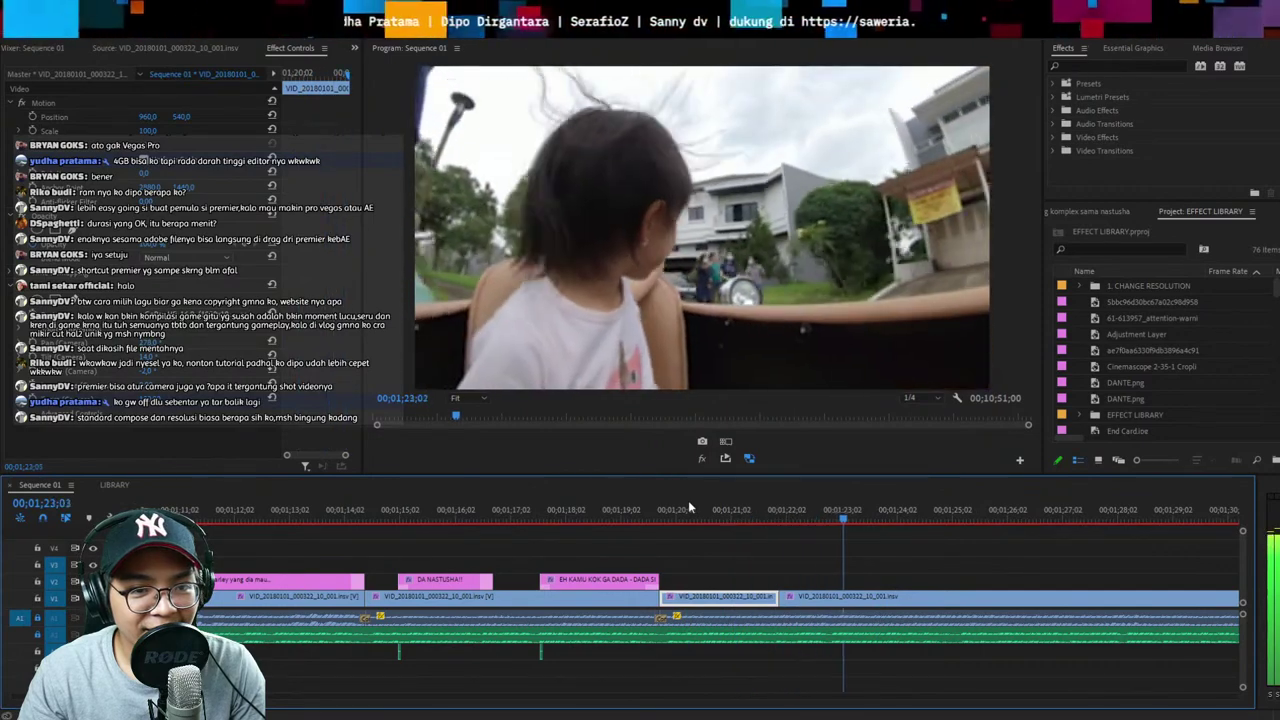
click(688, 500)
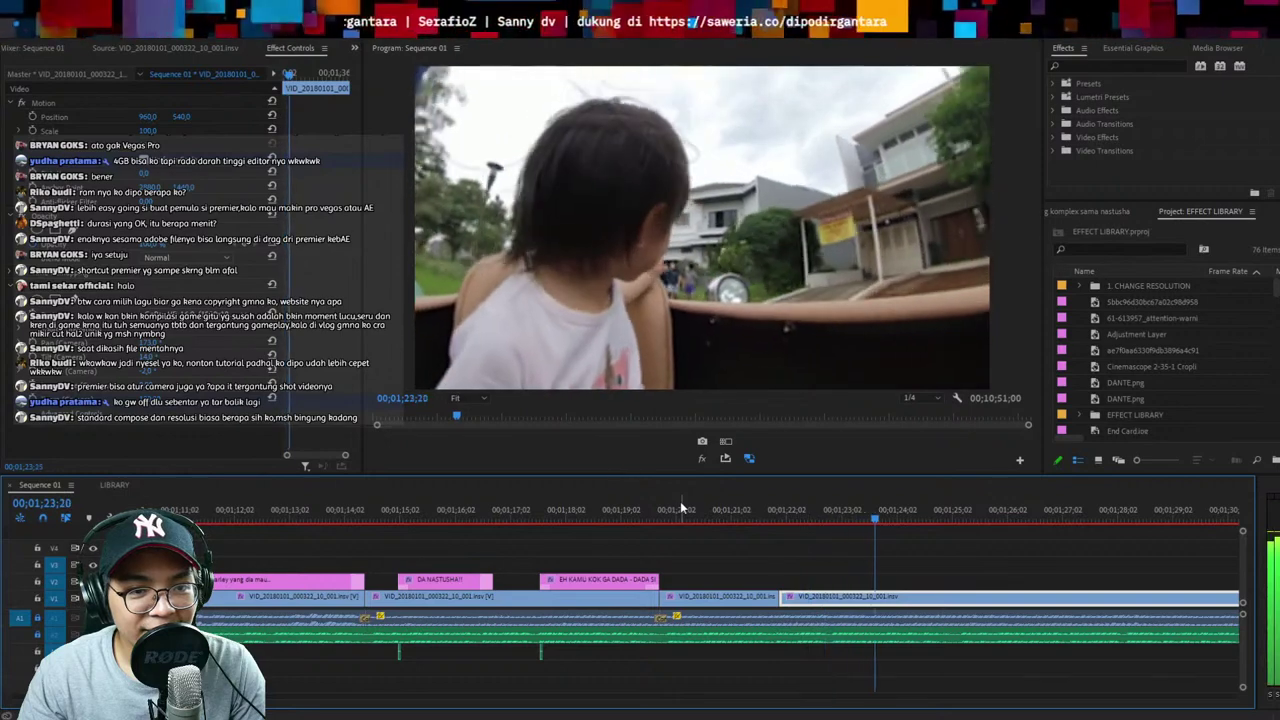
click(970, 562)
key(minus)
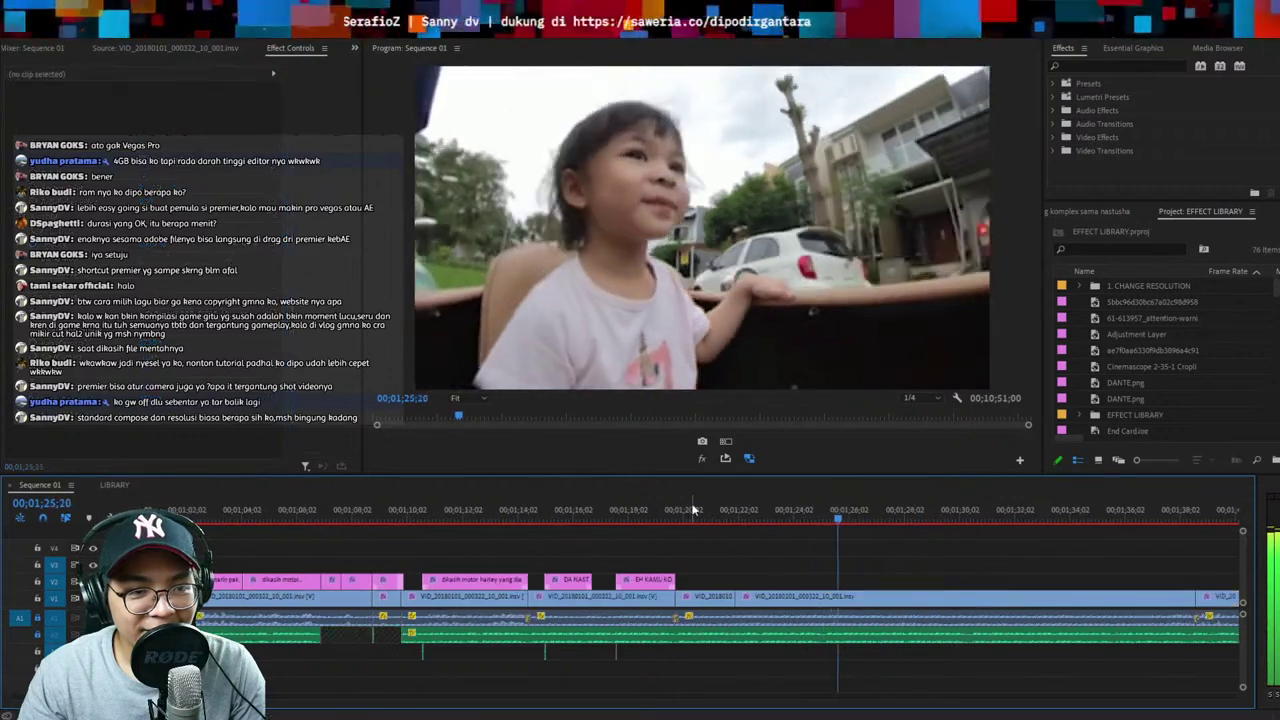
click(693, 510)
click(657, 510)
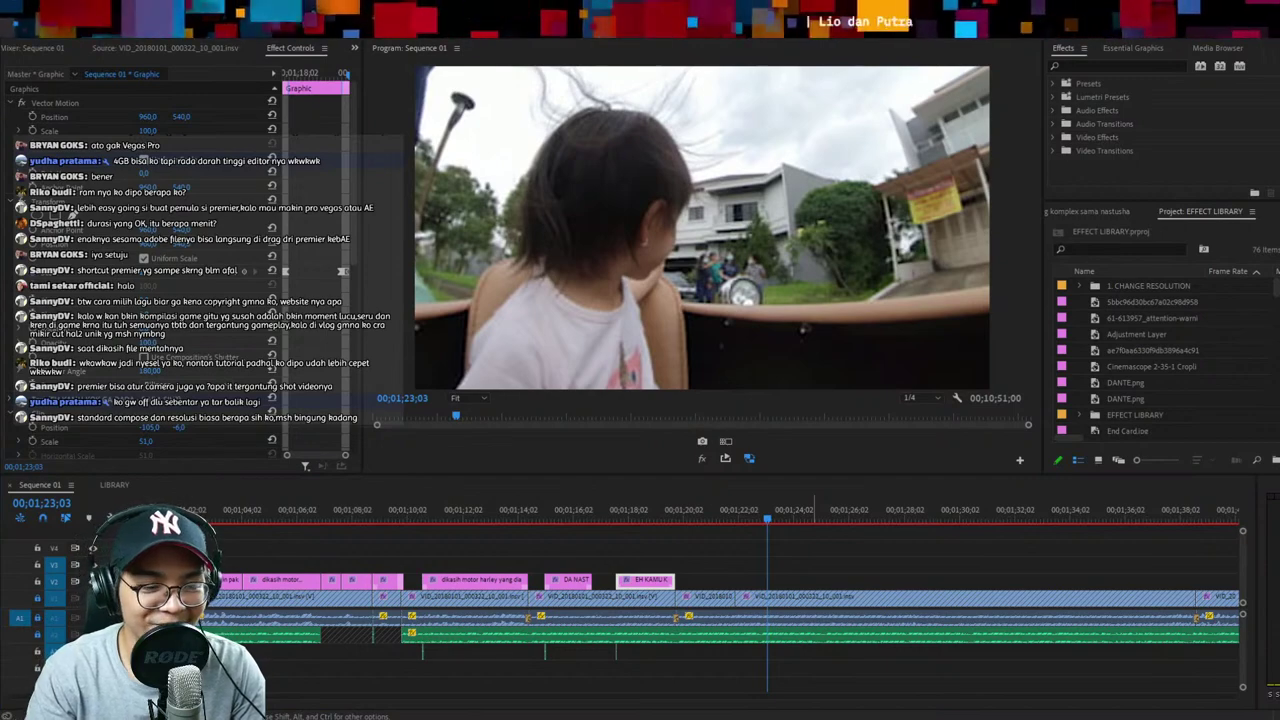
key(shift+3)
key(ctrl+c)
key(shift+3)
key(ctrl+v)
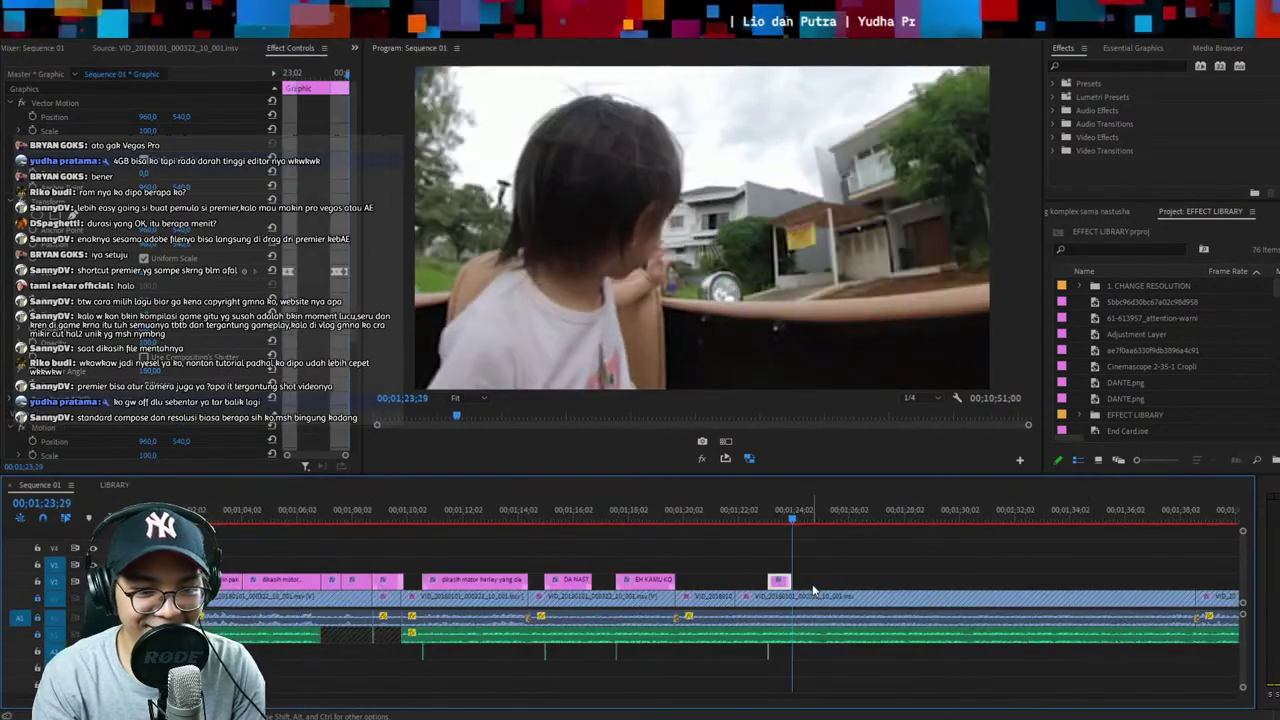
Reword the pasted caption as "LANGSUNG DADAH - DADAH" and play it back
key(Up)
key(Right)
key(Right)
key(t)
click(675, 371)
text(LANGSUNG DADAN)
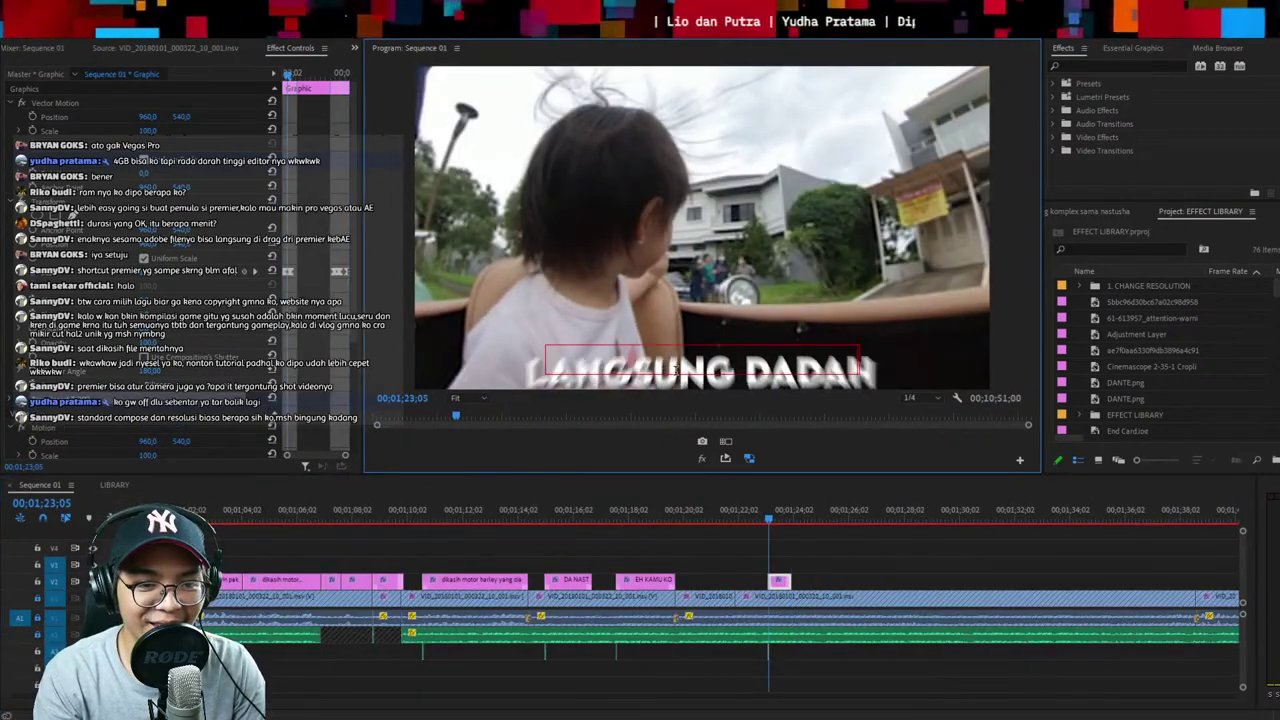
text( - DADAH)
key(Escape)
key(space)
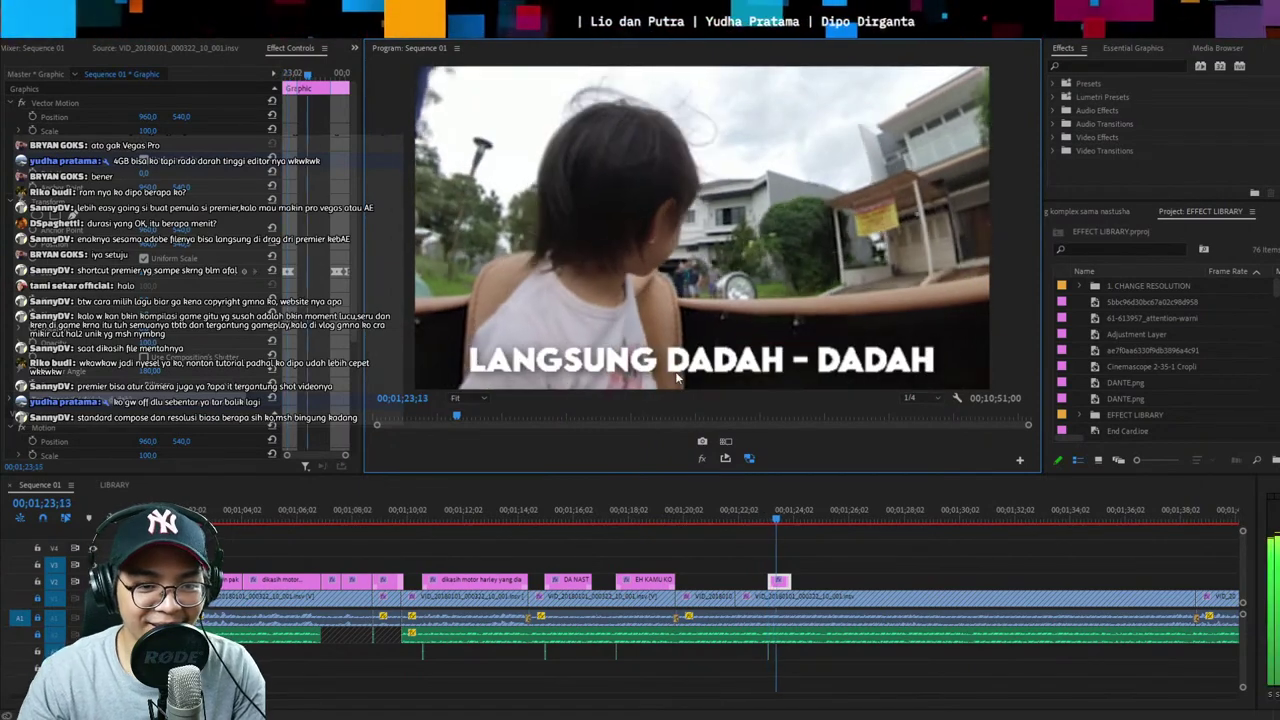
Extend the end of the LANGSUNG DADAH caption to about 00;01;24;25 and replay it to 00;01;24;20
drag(791, 583, 816, 586)
click(878, 573)
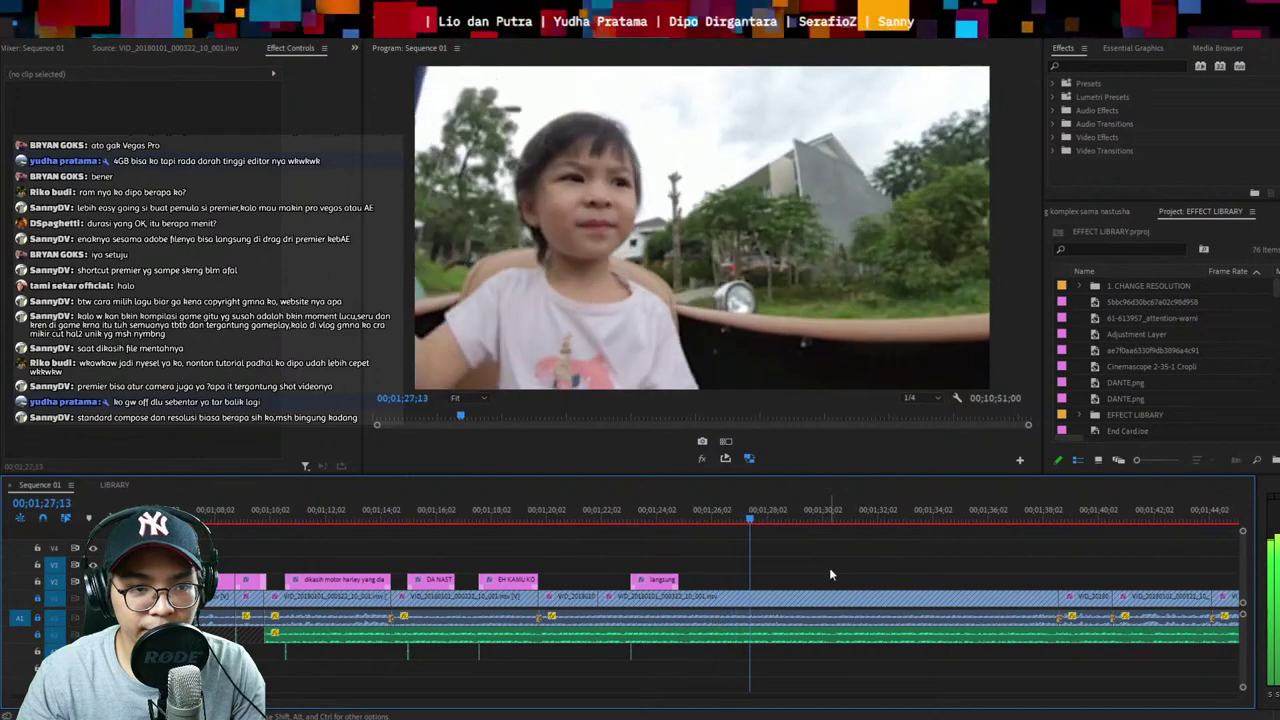
click(661, 512)
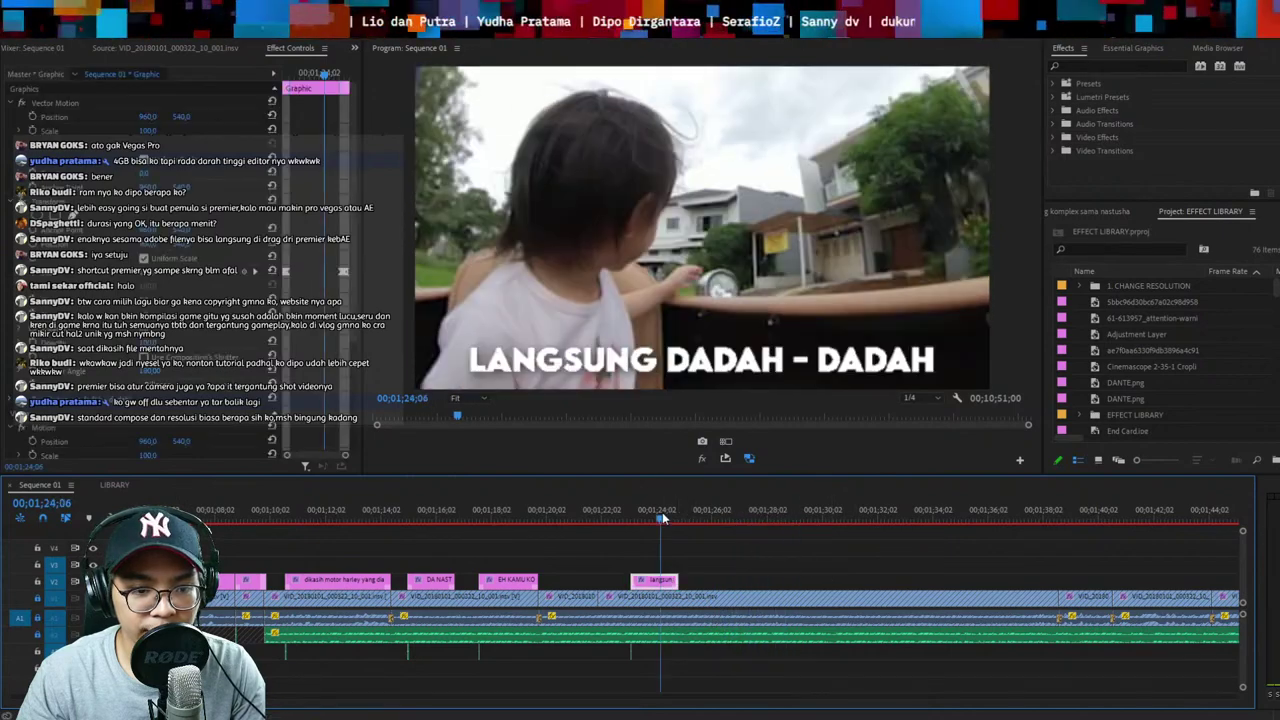
key(space)
key(equal)
click(682, 515)
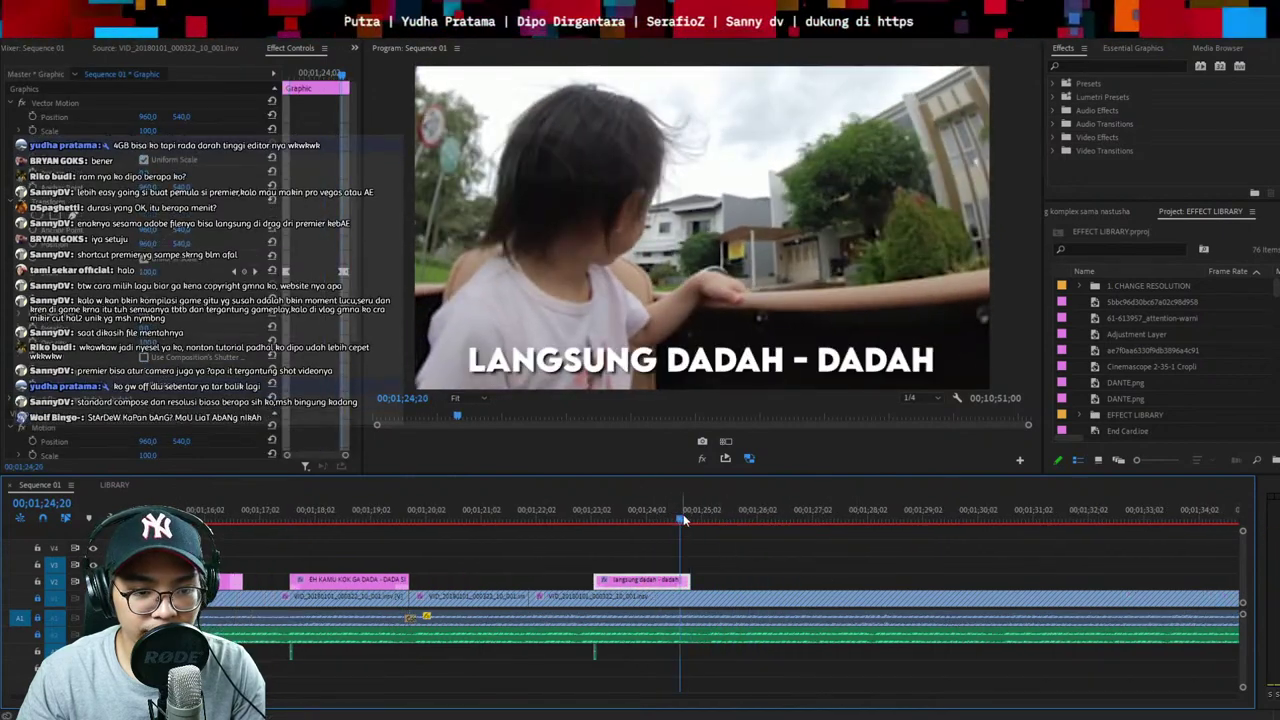
Unlock the footage tracks and split both video and audio at 00;01;24;20
click(37, 598)
click(717, 598)
key(ctrl+k)
click(742, 578)
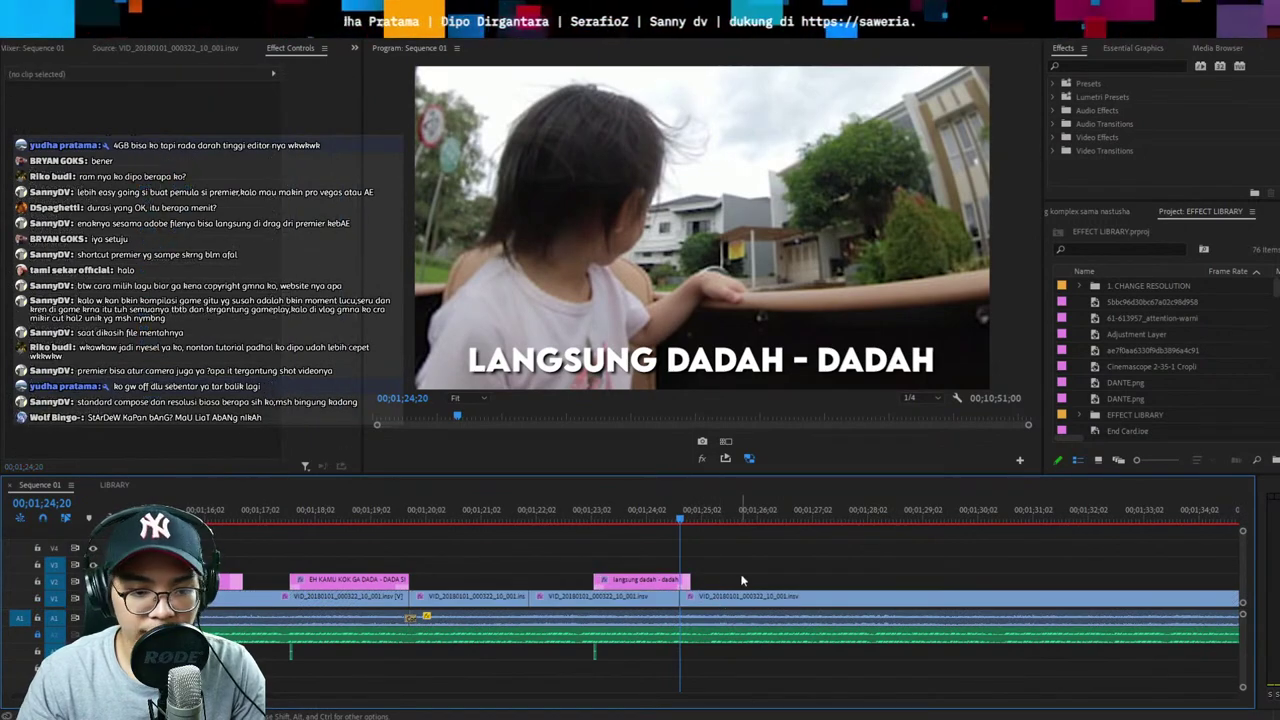
key(ctrl+z)
click(736, 614)
drag(780, 566, 756, 617)
key(ctrl+k)
key(ctrl+s)
key(Escape)
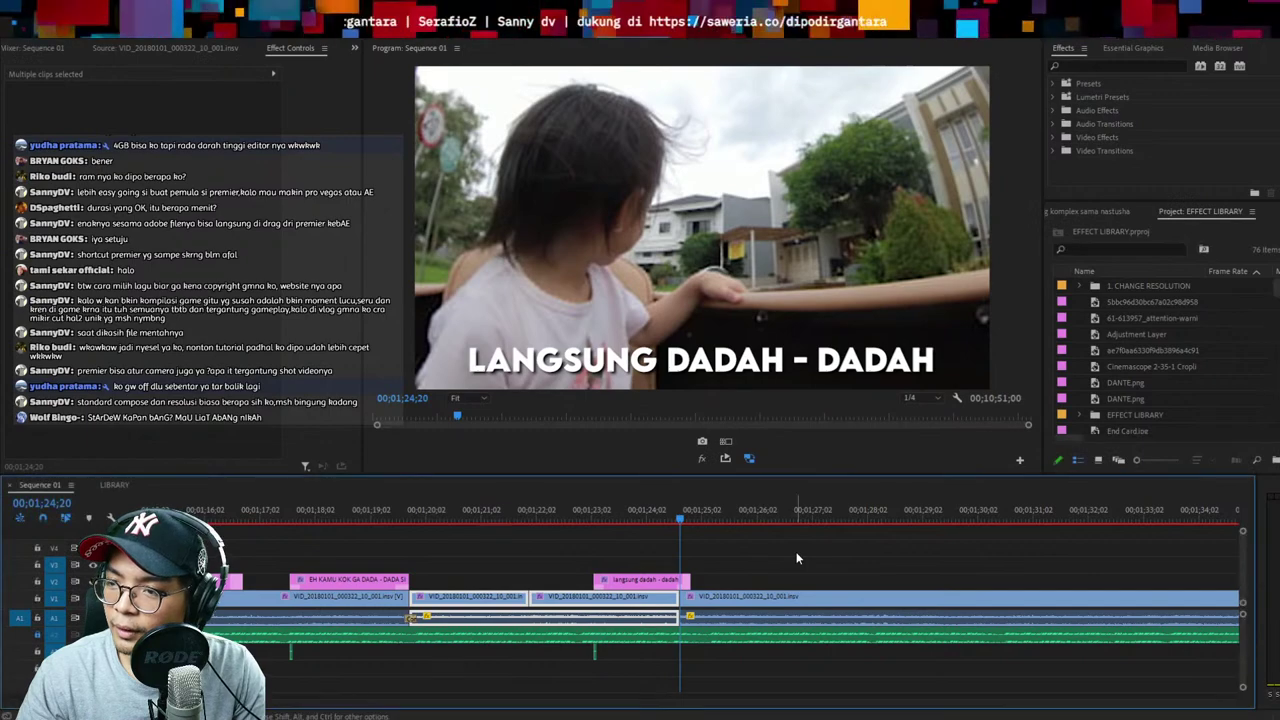
Save the project and skim the clip after the LANGSUNG DADAH caption up to about 00;01;38;09
click(797, 558)
key(minus)
key(minus)
key(ctrl+s)
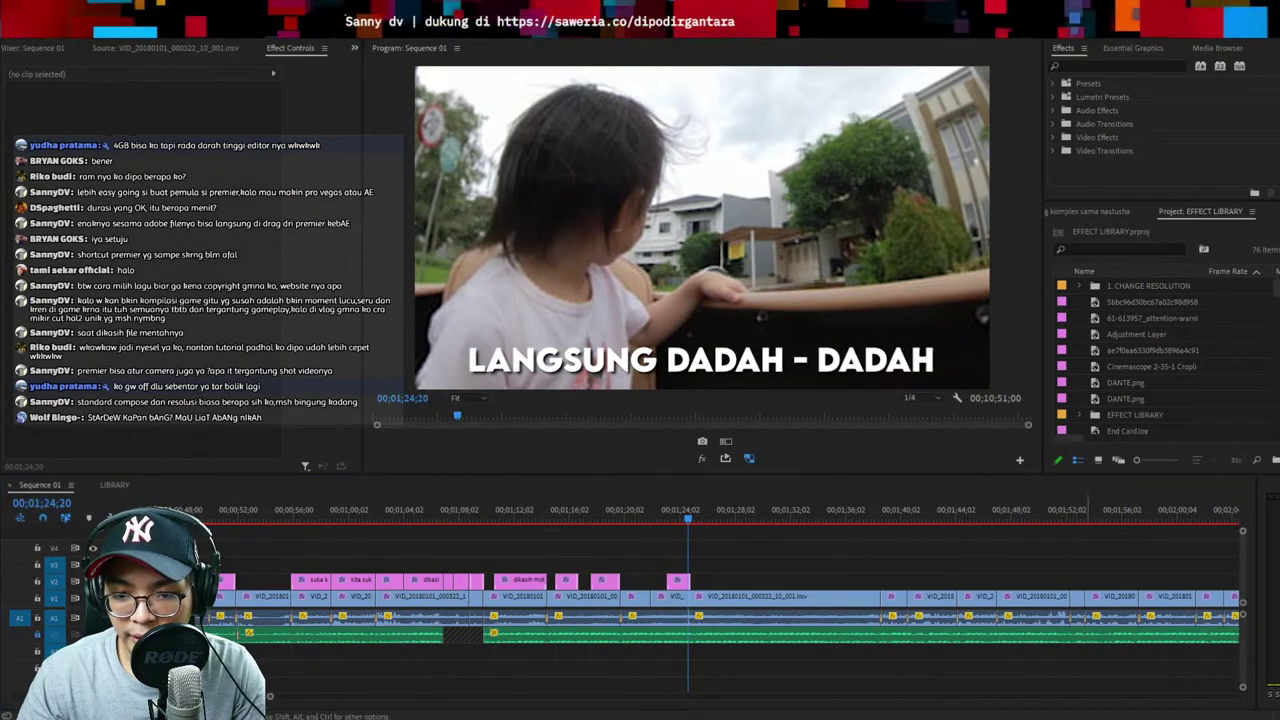
key(equal)
drag(942, 514, 1060, 519)
key(ctrl+s)
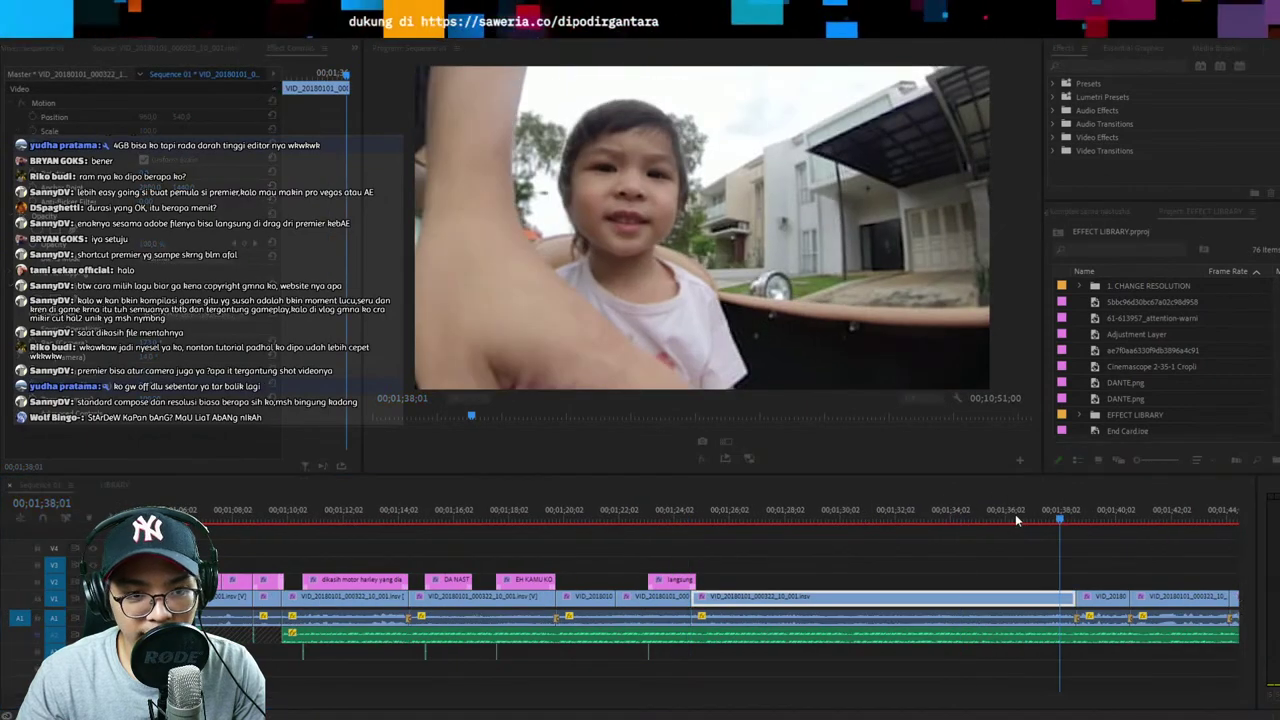
key(minus)
key(equal)
mouse_move(604, 516)
mouse_down()
mouse_move(680, 504)
mouse_move(612, 514)
mouse_up()
key(space)
key(space)
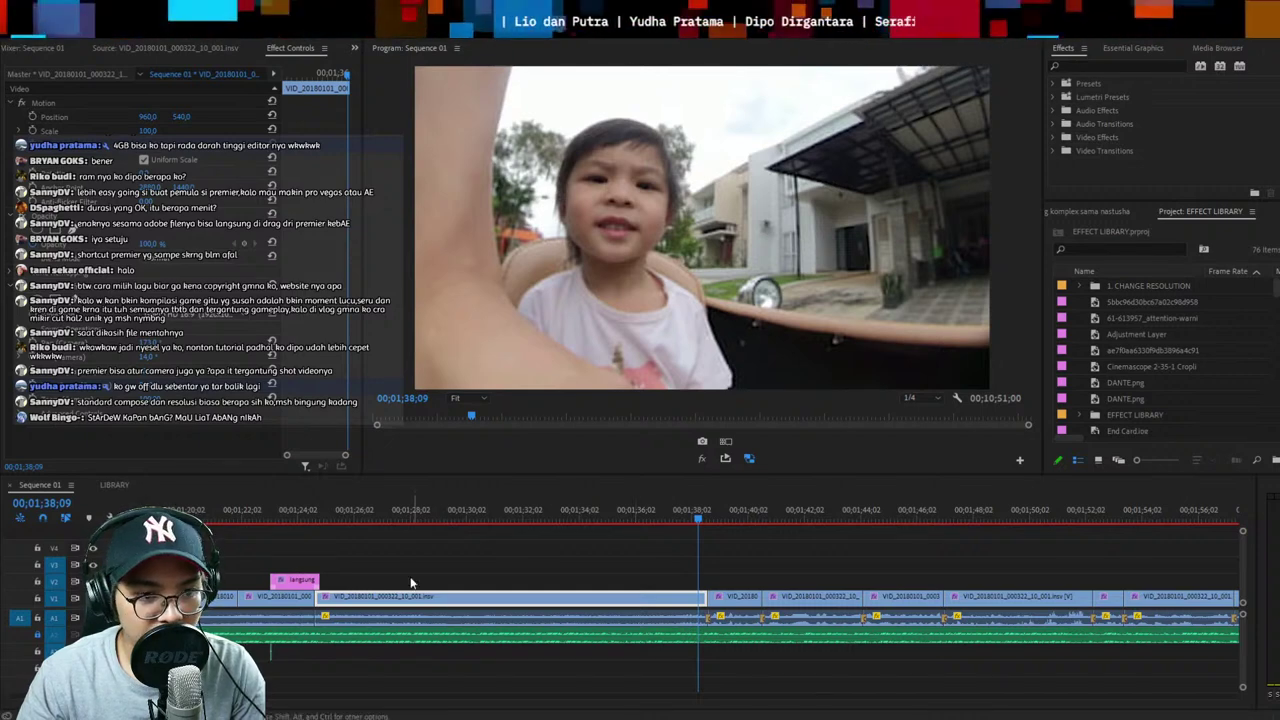
Split video and audio at 00;01;30;08 and ripple-delete the section back to the cut at 00;01;24;20
click(340, 502)
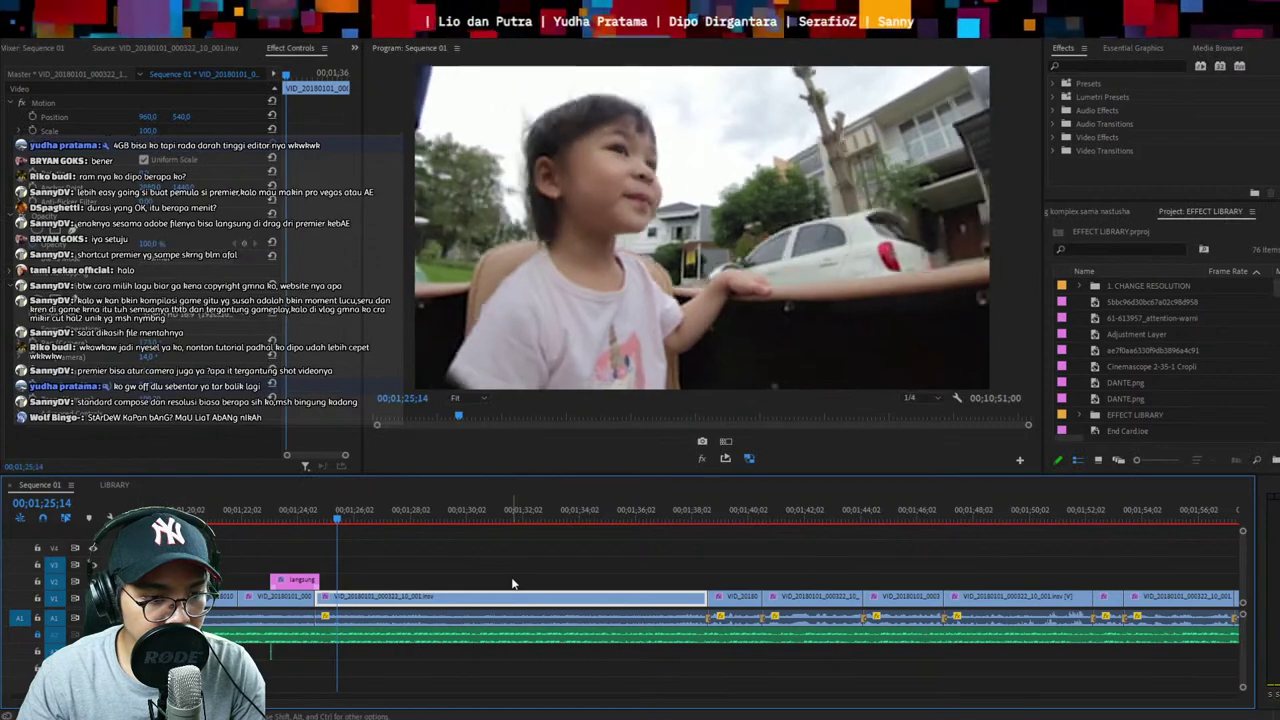
key(=)
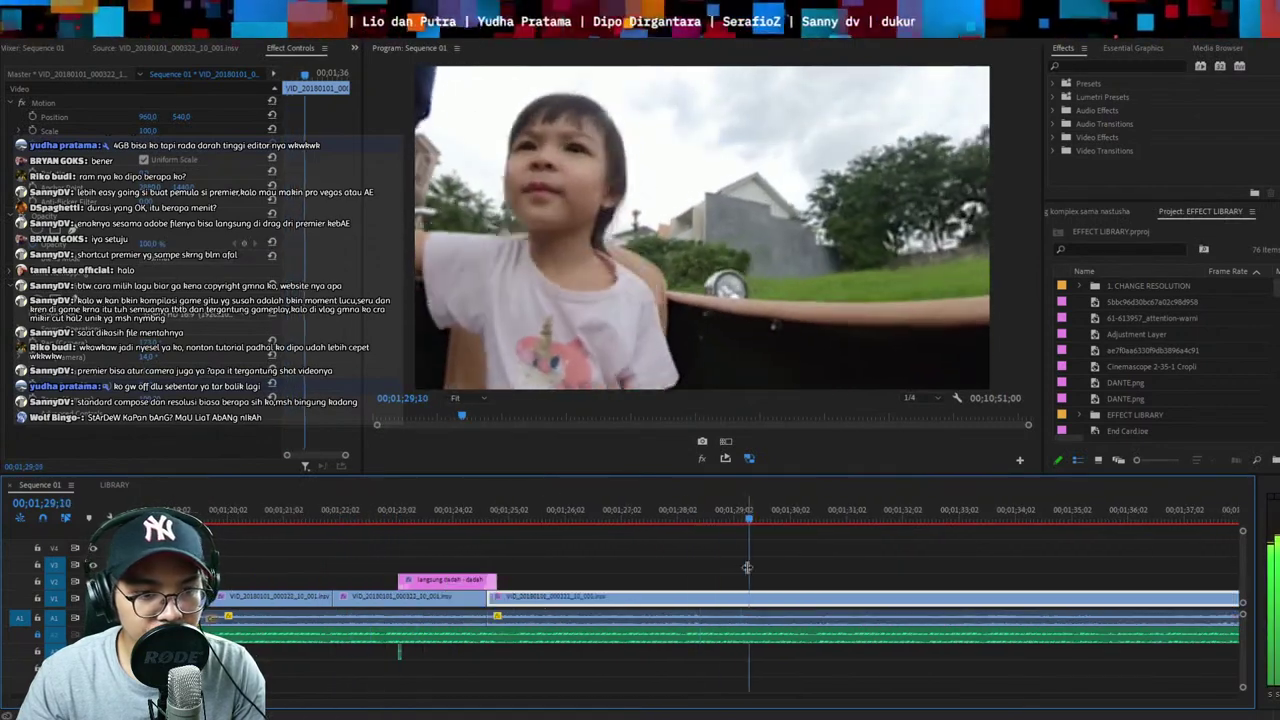
scroll(752, 564, down, 1)
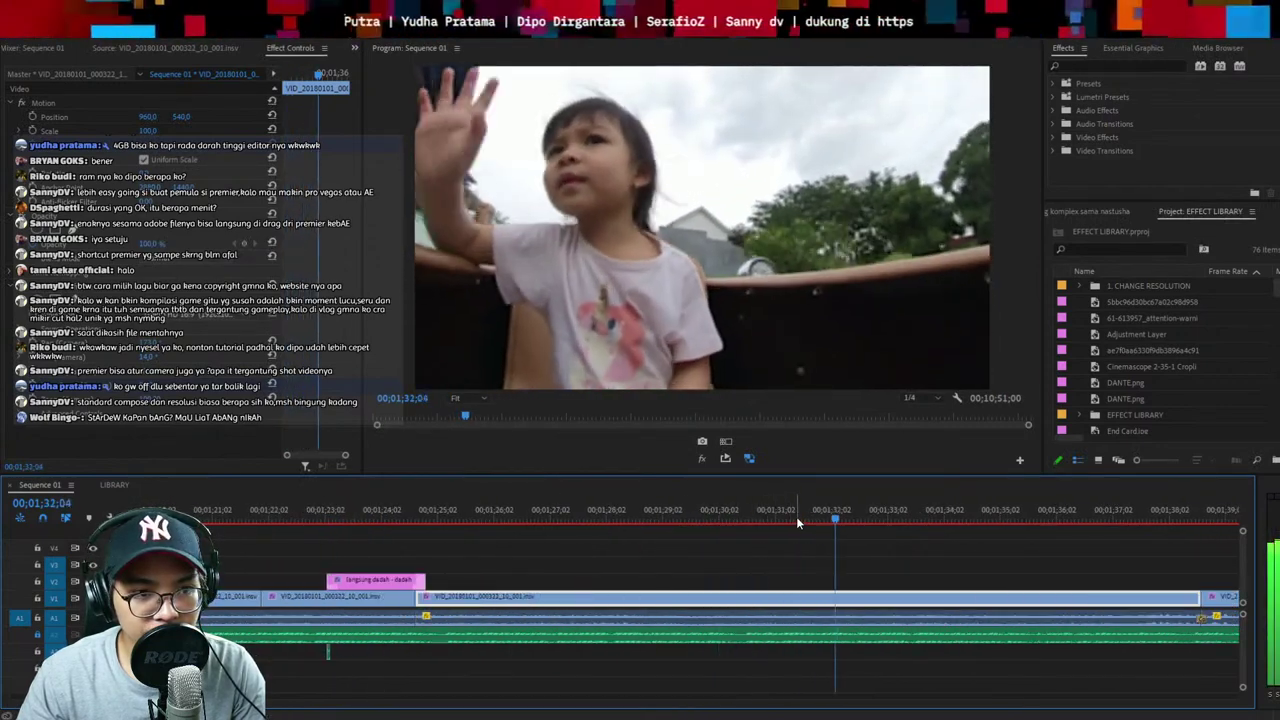
drag(779, 514, 730, 516)
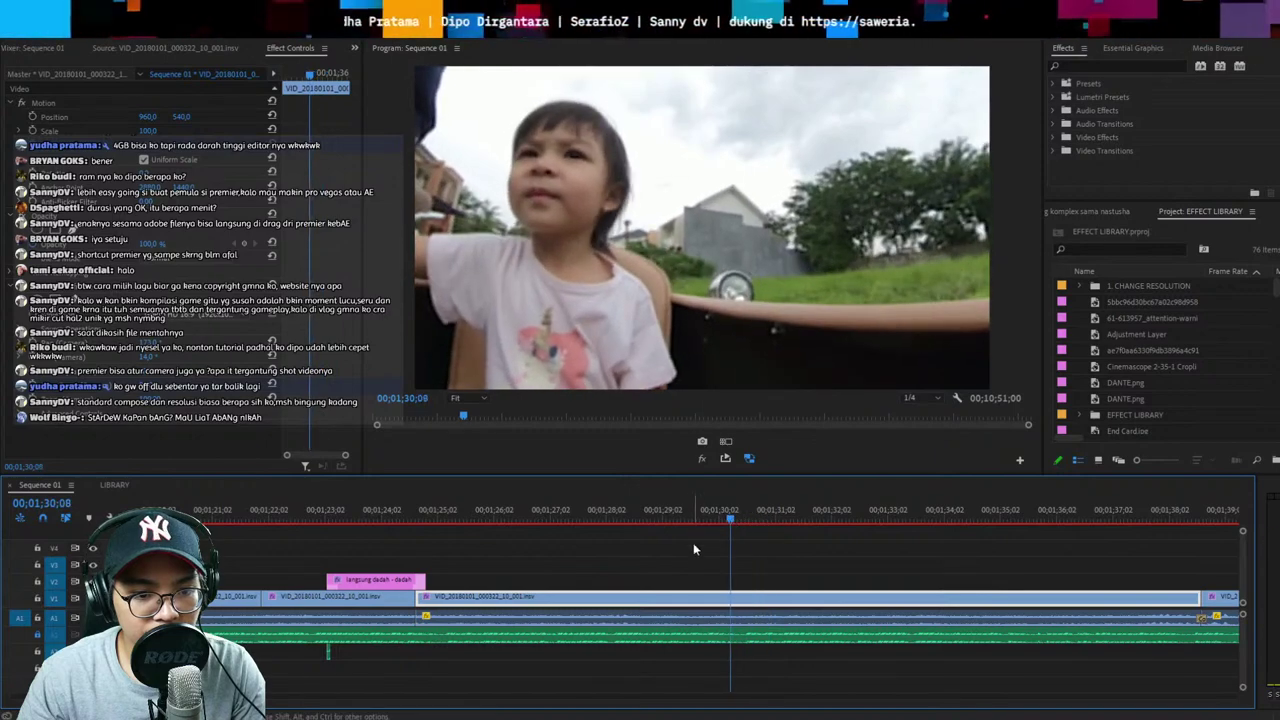
key(ctrl+k)
shift+click(681, 622)
key(ctrl+k)
key(shift+Delete)
key(space)
click(637, 600)
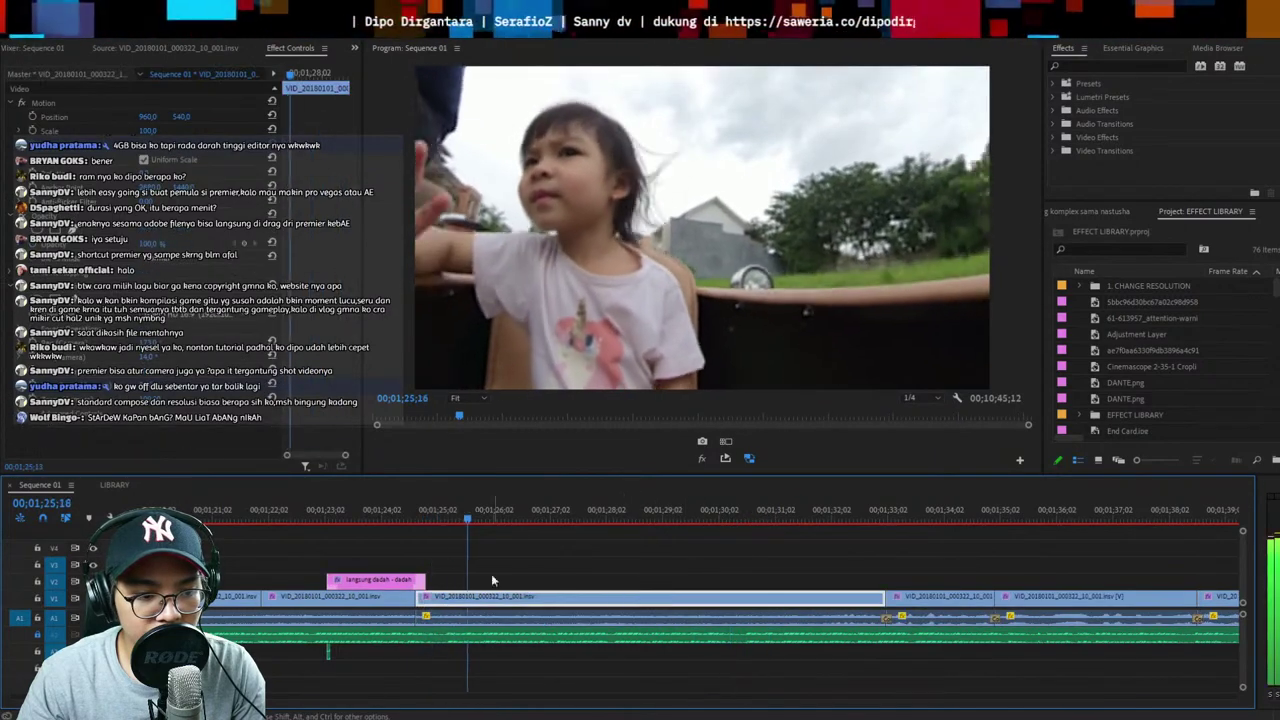
Replay the new join and trim the LANGSUNG DADAH caption's end closer to the cut
click(416, 518)
key(space)
drag(424, 580, 419, 580)
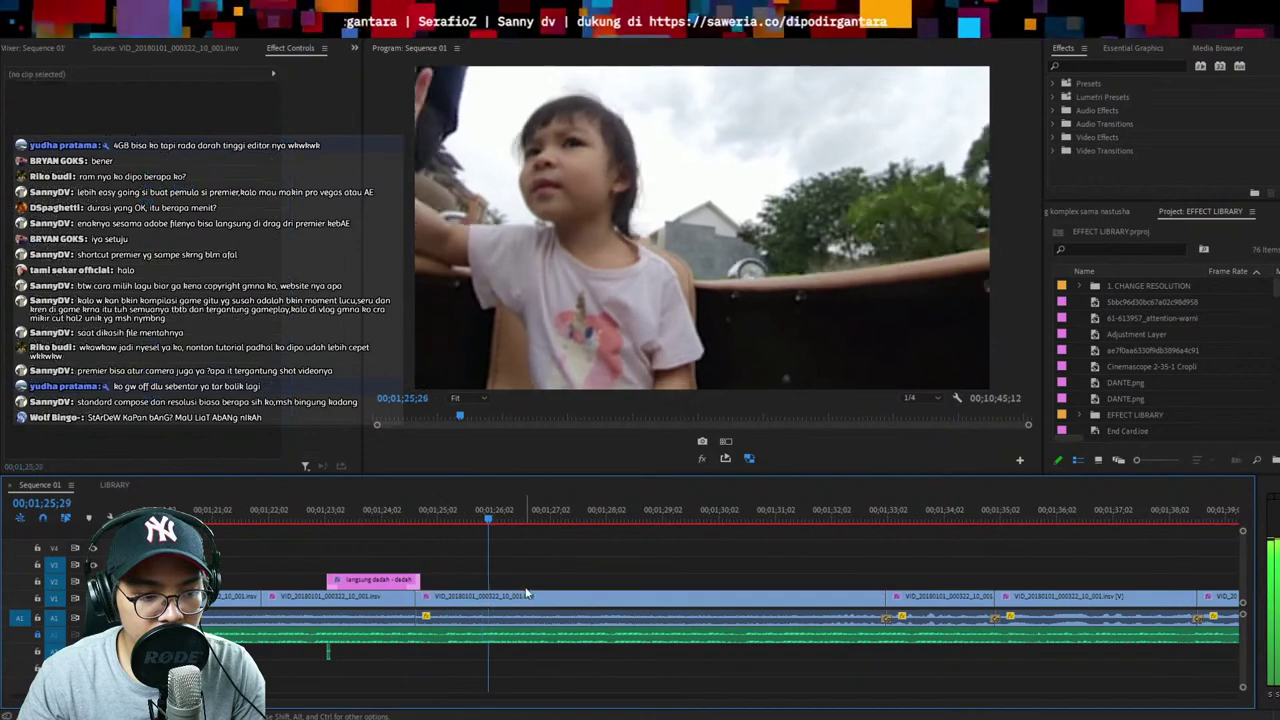
Split the video about two seconds after the LANGSUNG DADAH caption and adjust the camera tilt of the first piece
click(466, 521)
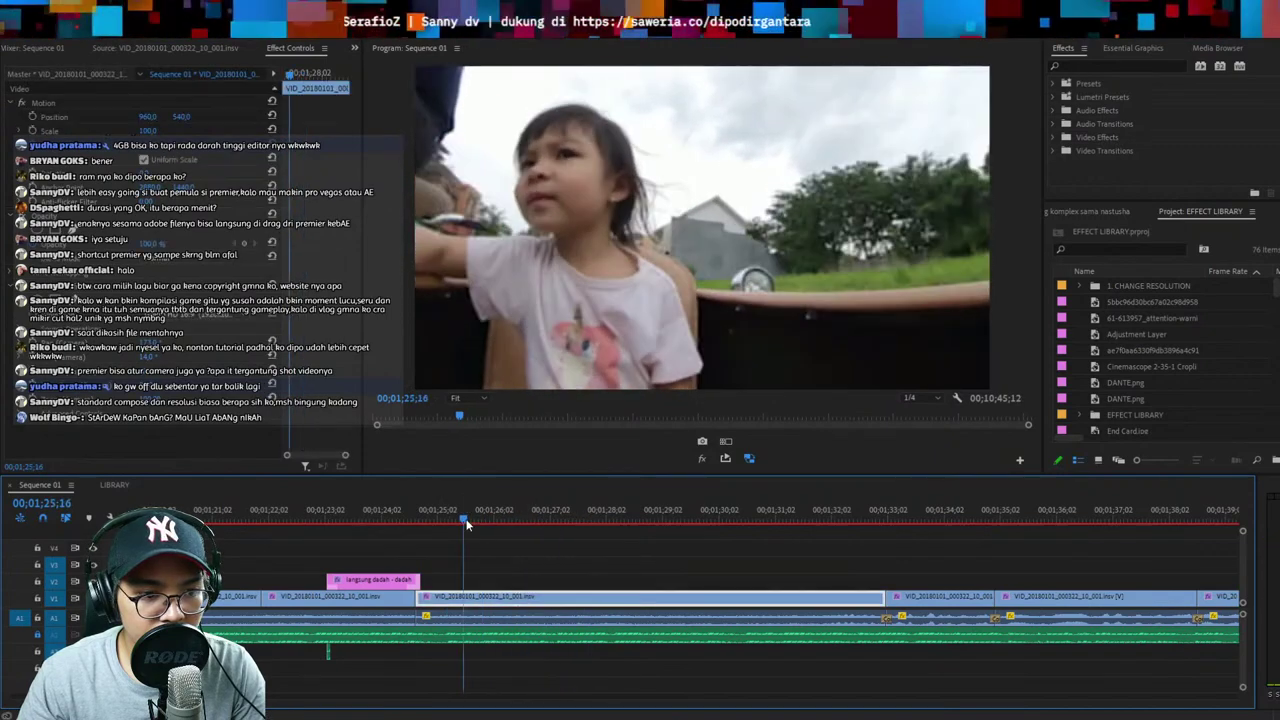
key(space)
key(ctrl+k)
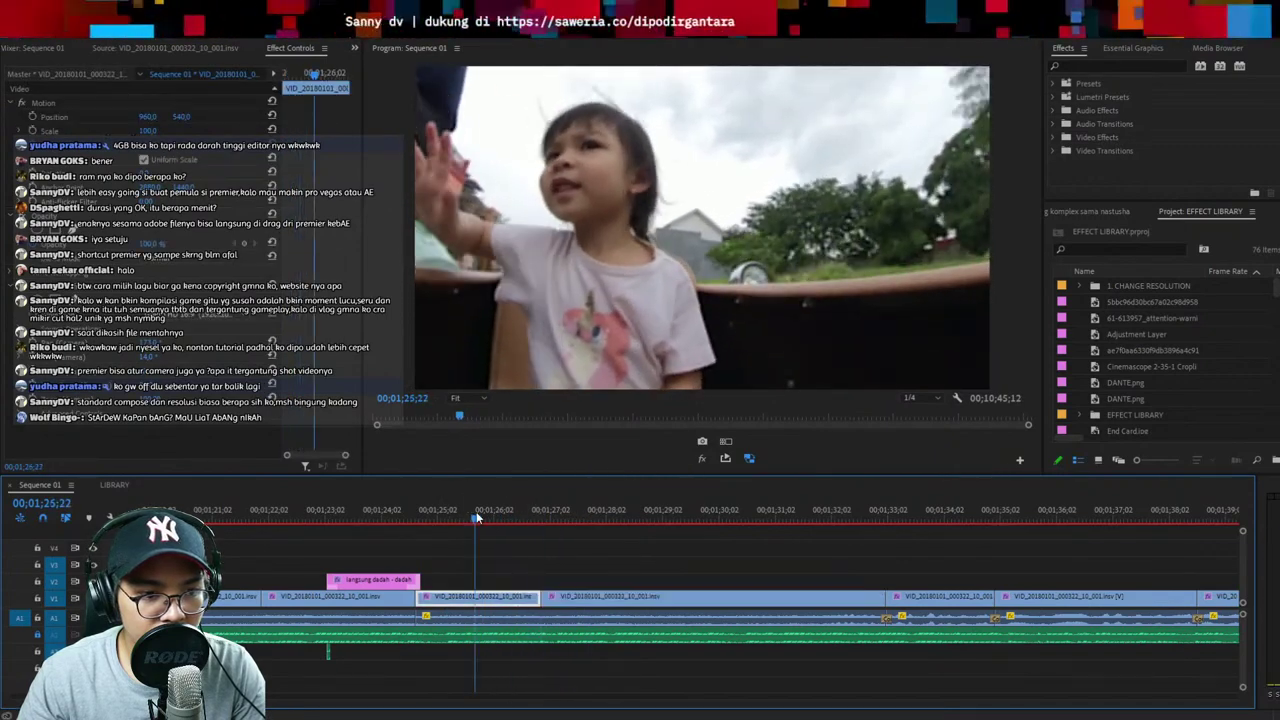
click(477, 516)
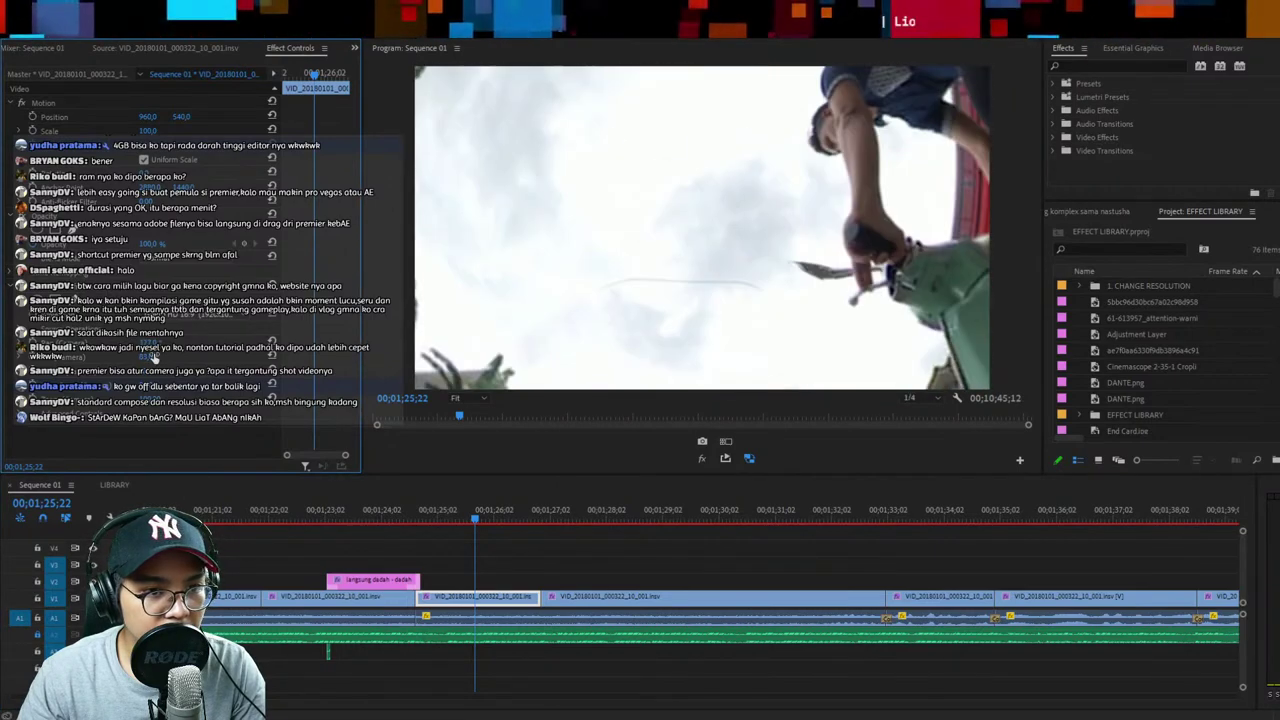
Play through the footage, ripple-delete both pieces between 00;01;24;20 and the next clip, and replay the smoothed join
key(space)
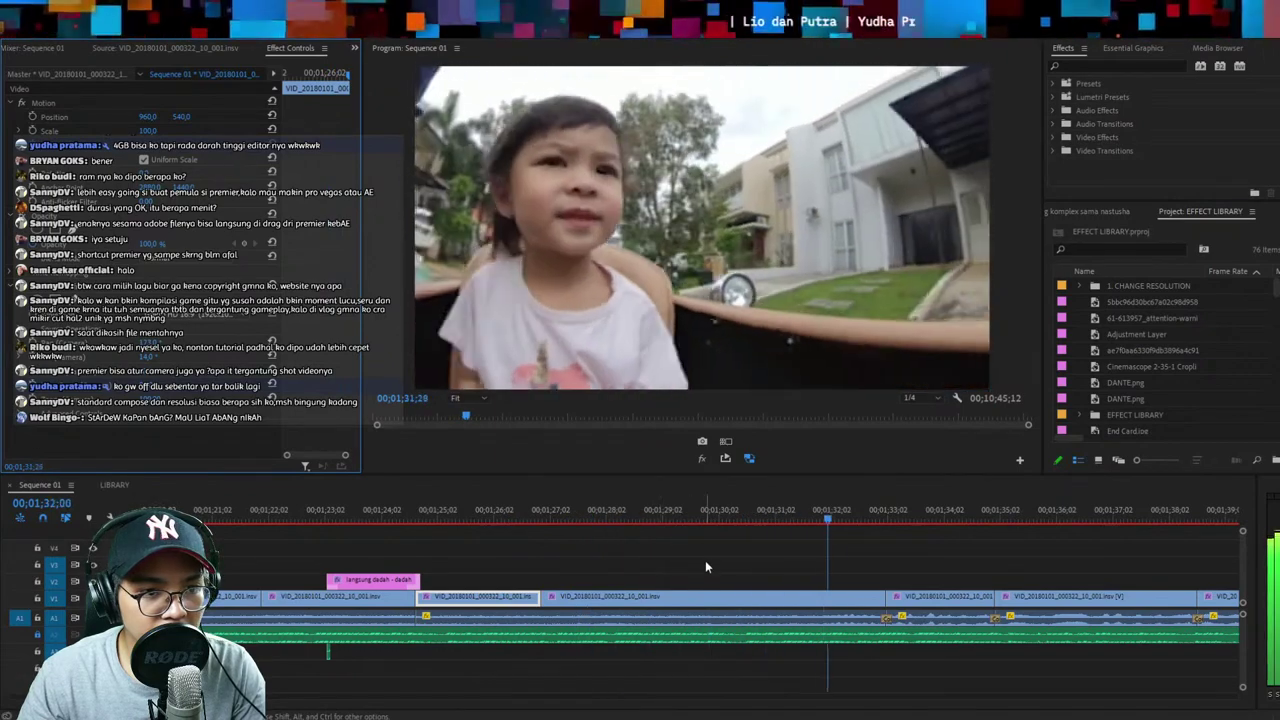
key(space)
drag(614, 566, 497, 614)
key(shift+Delete)
key(space)
drag(449, 555, 250, 620)
key(space)
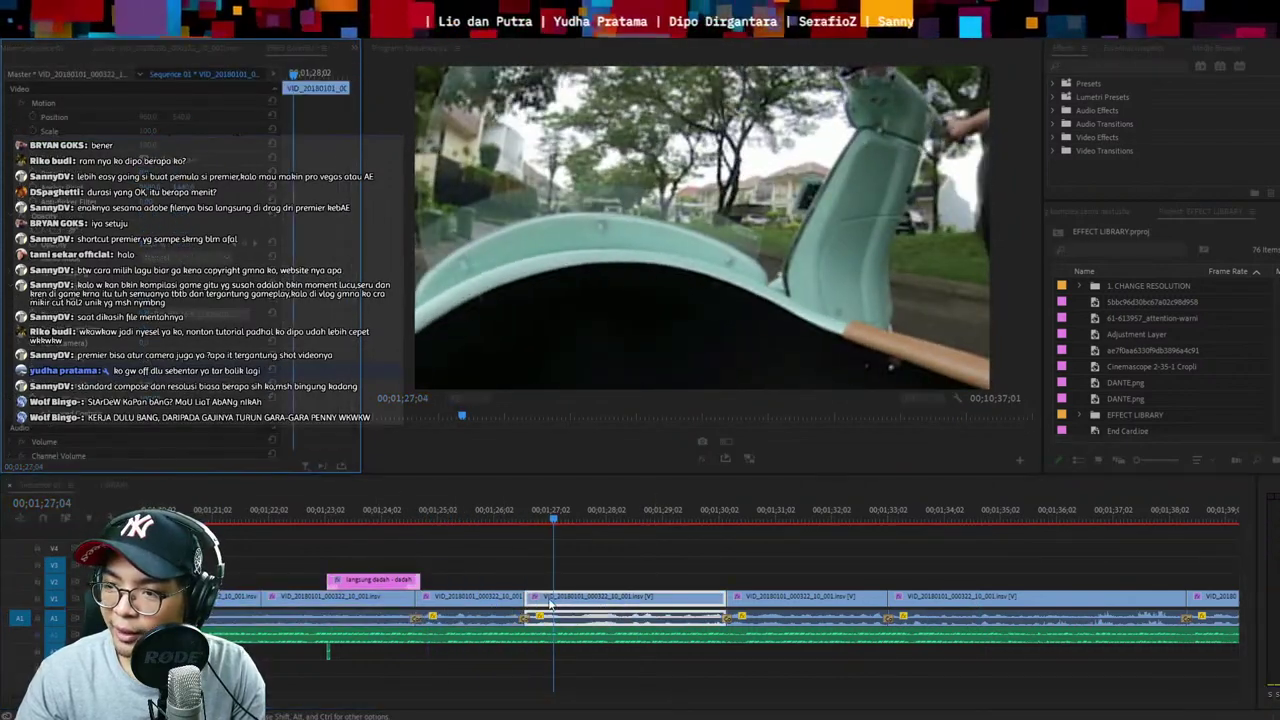
key(equal)
key(space)
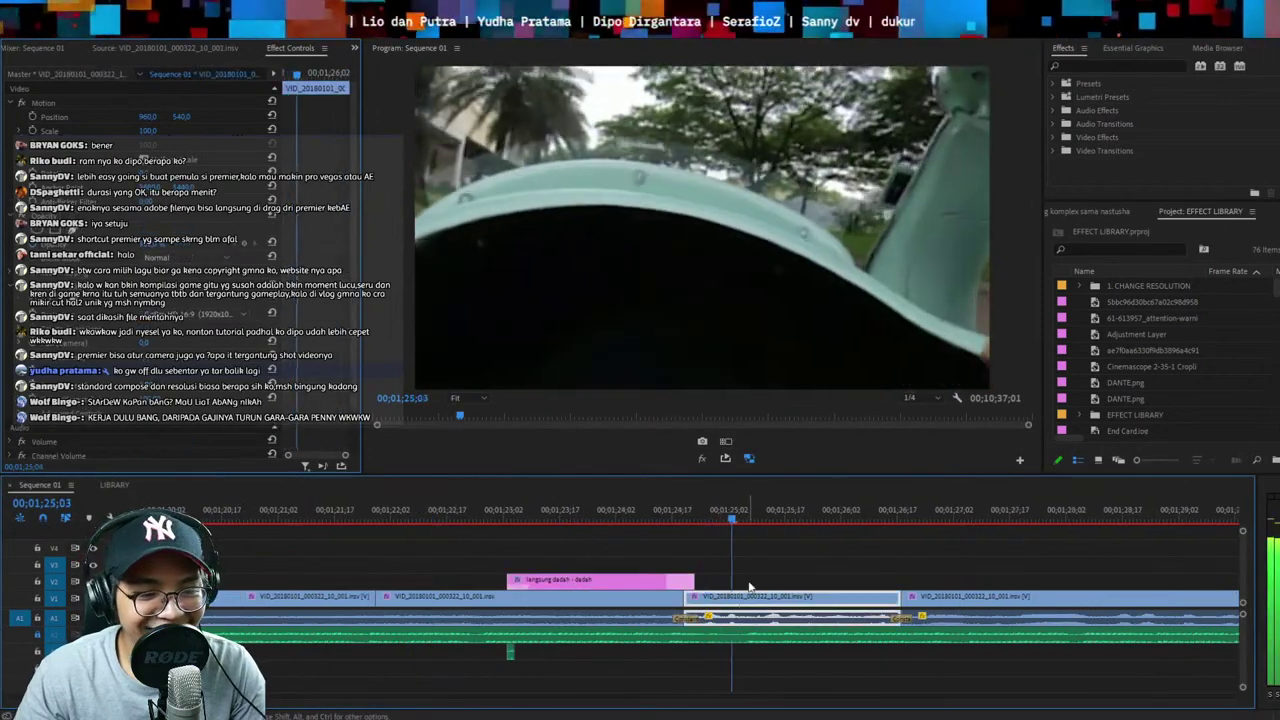
Save the project, replay the join and trim the LANGSUNG DADAH caption's end to the cut at about 00;01;24;20
key(minus)
key(ctrl+s)
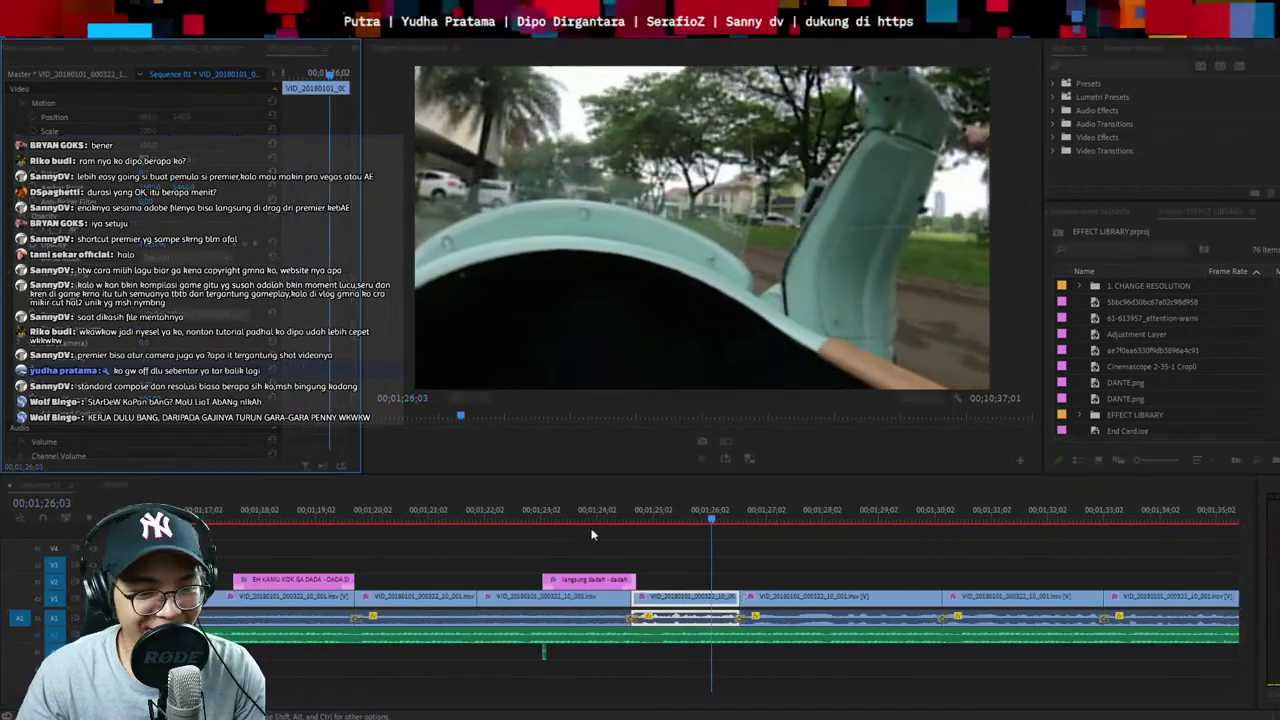
click(593, 521)
key(space)
key(equal)
key(space)
drag(734, 581, 726, 581)
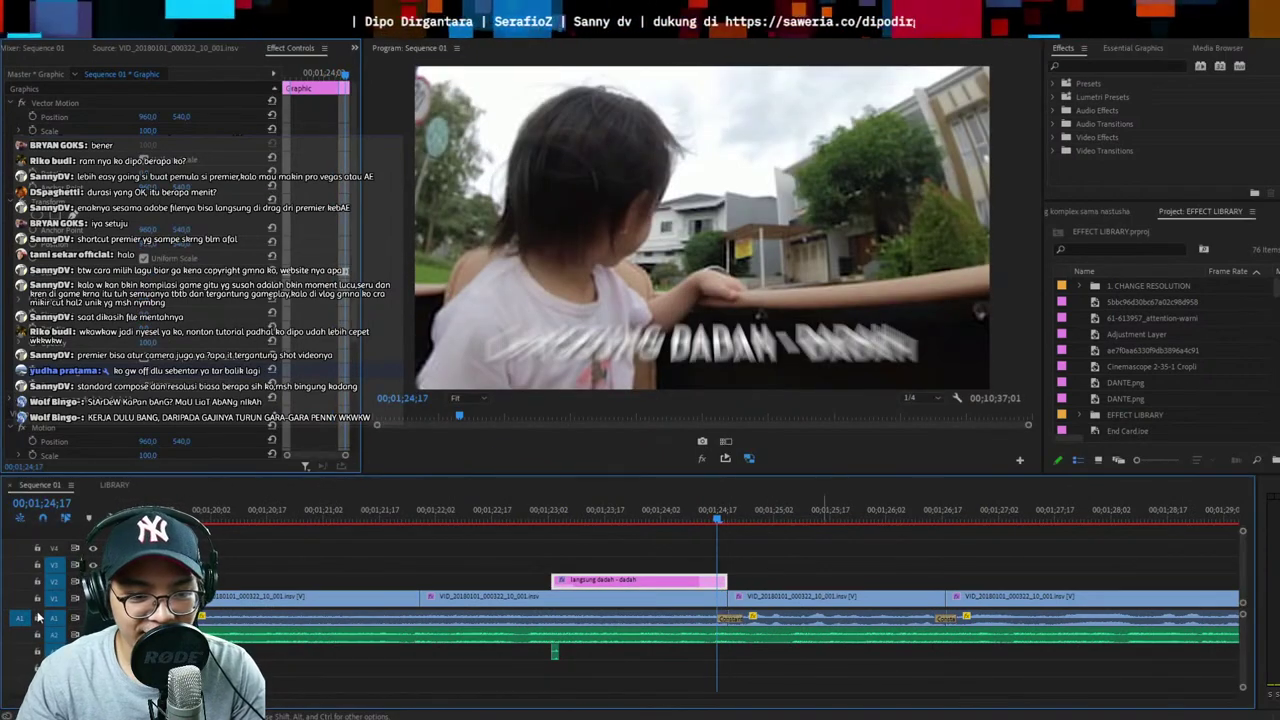
Reframe the clip after the LANGSUNG DADAH caption with a 157.0° camera pan, save the project and play on
key(ctrl+2)
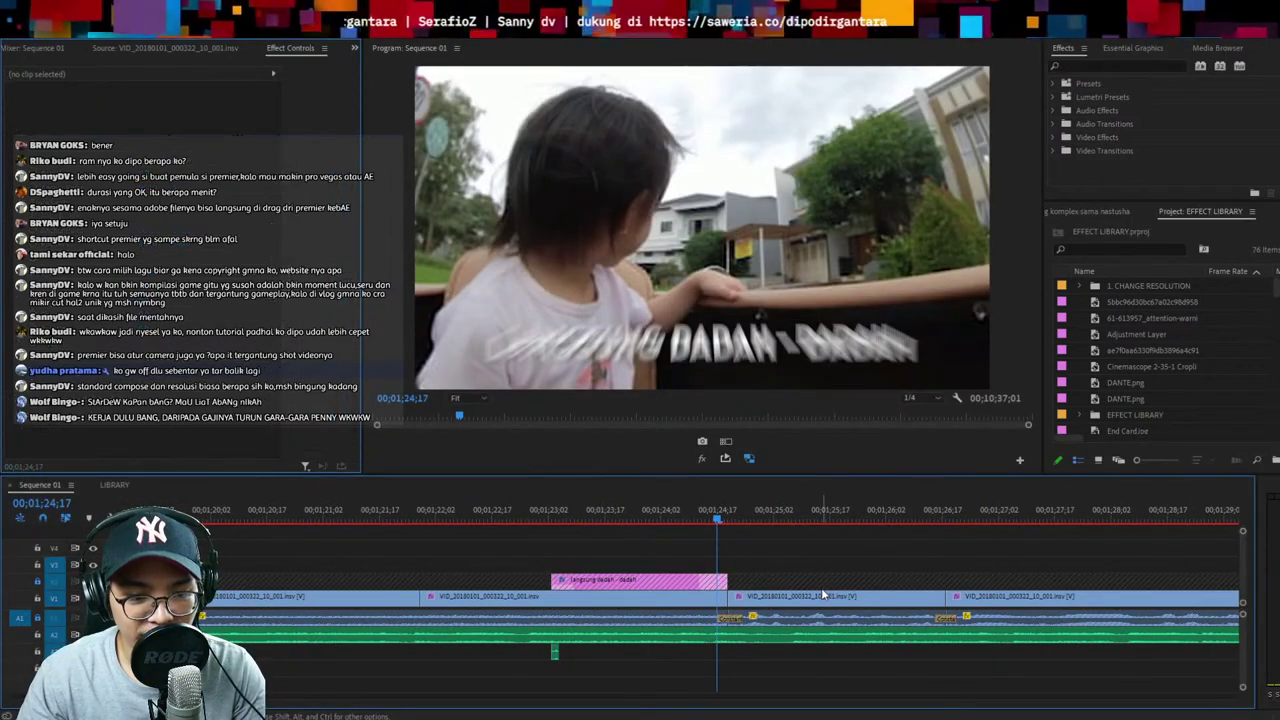
key(ctrl+2)
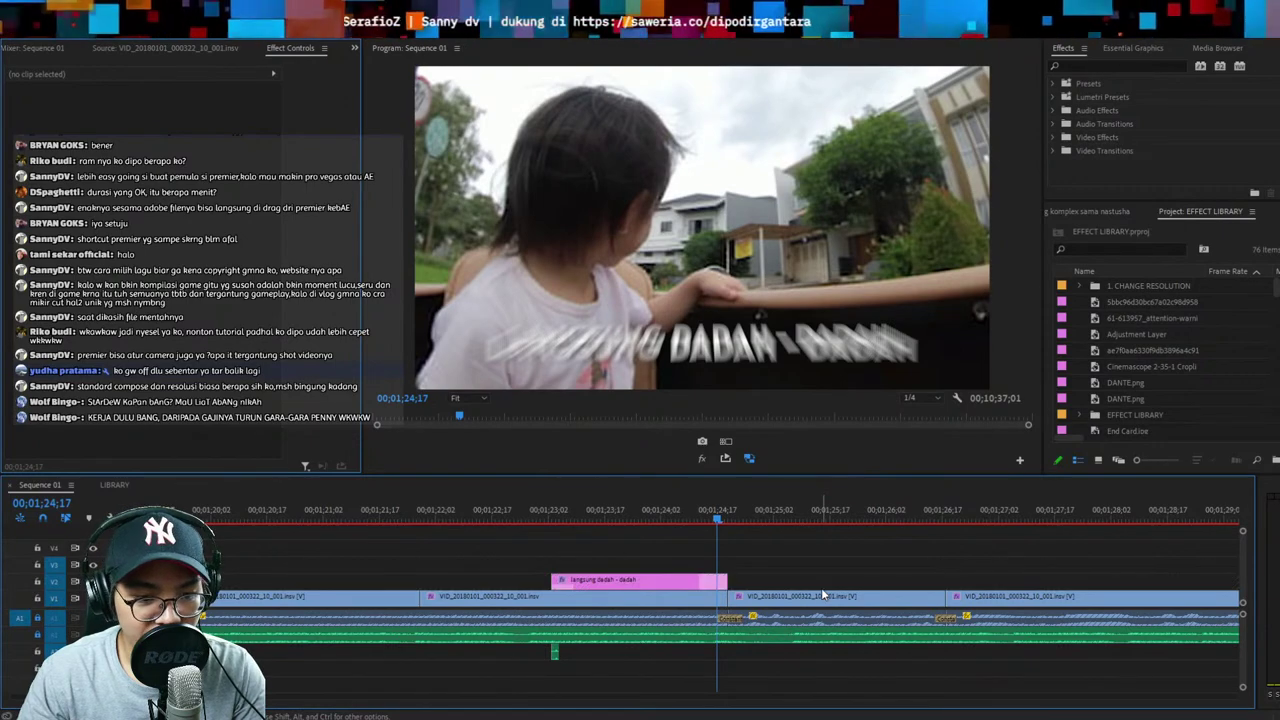
key(space)
key(space)
key(ctrl+s)
key(space)
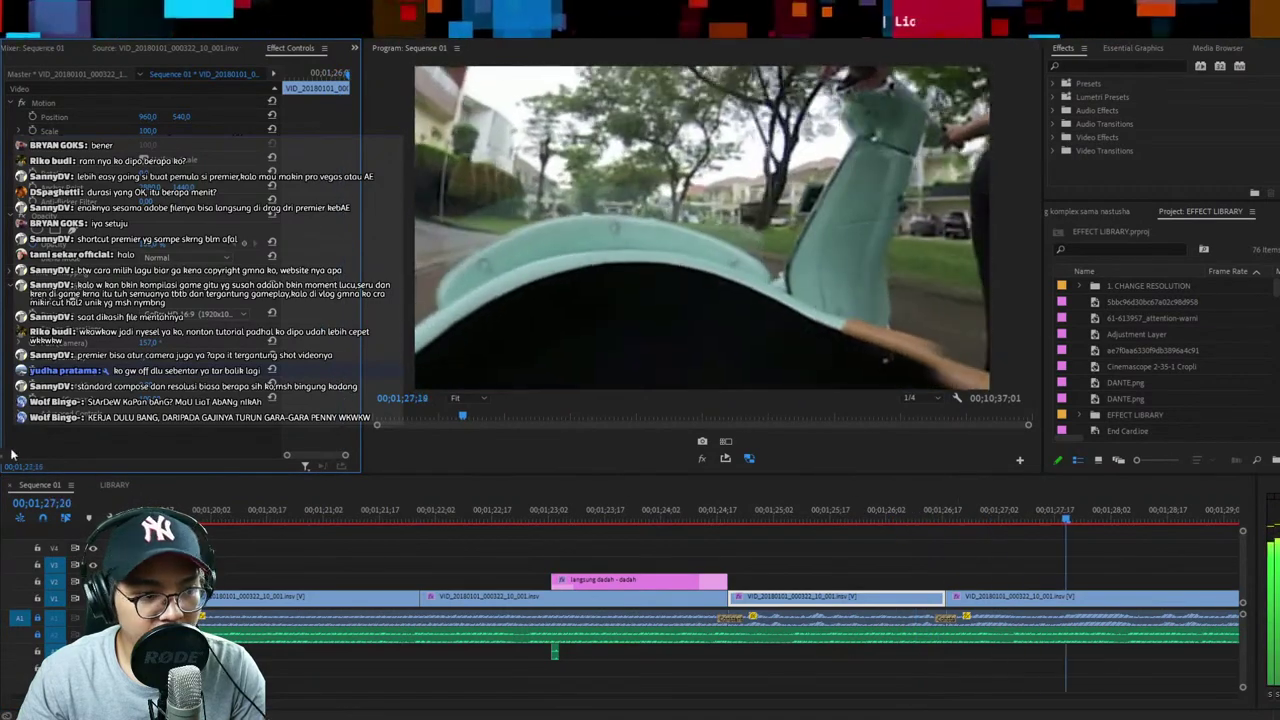
Reframe the clip starting at about 00;01;26;20 onto the child with a 145.0° camera pan
click(866, 578)
key(minus)
scroll(632, 583, down, 2)
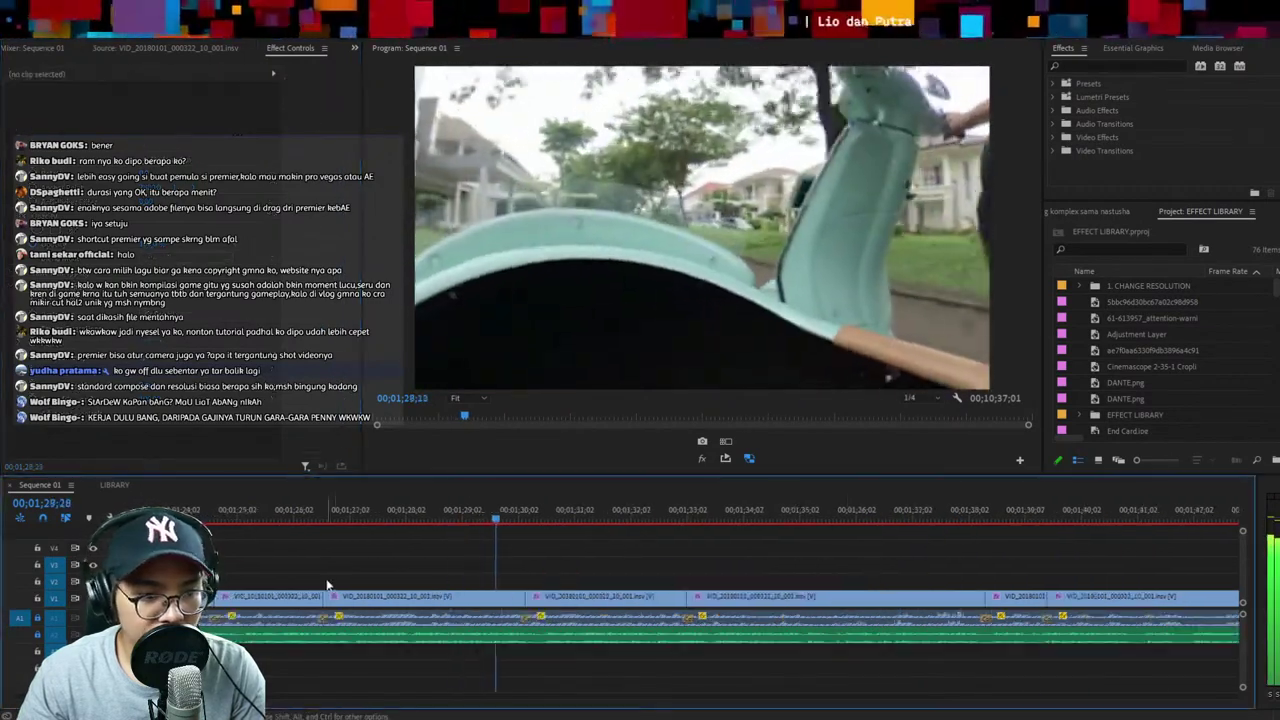
click(330, 594)
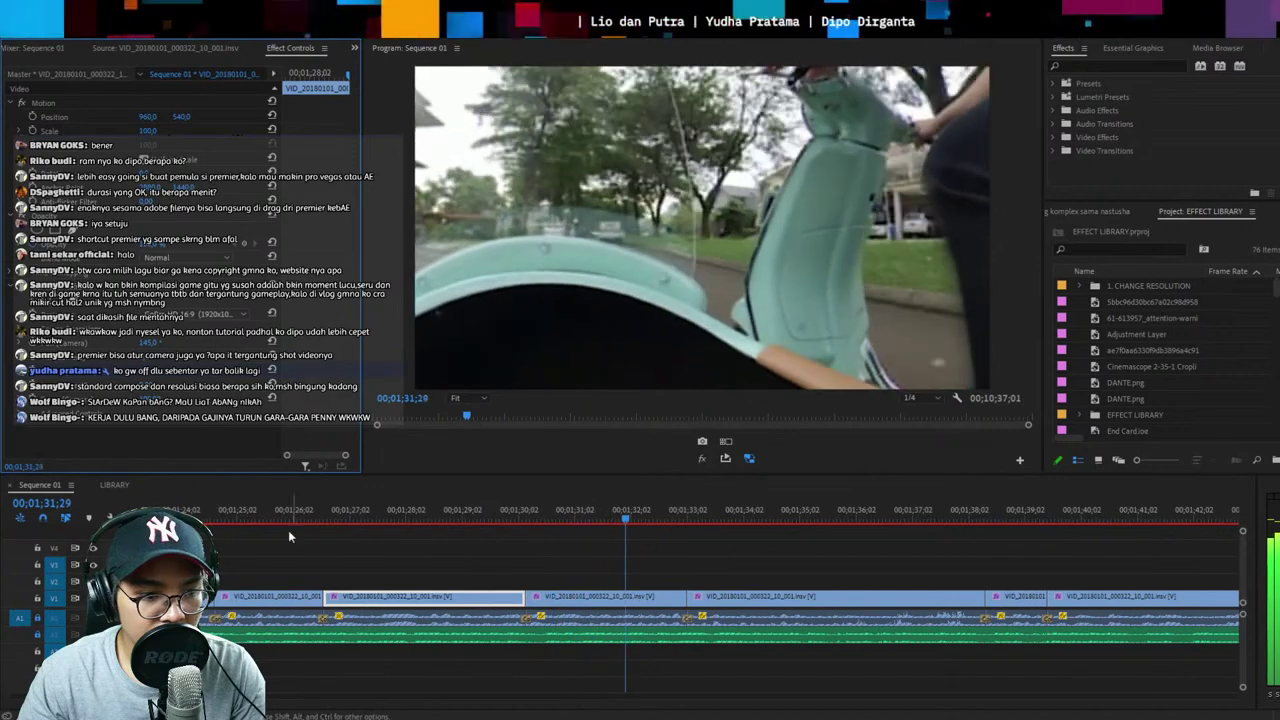
Apply the same 145.0° camera pan to the clip starting at about 00;01;30;08 and play it
key(space)
click(70, 288)
click(586, 598)
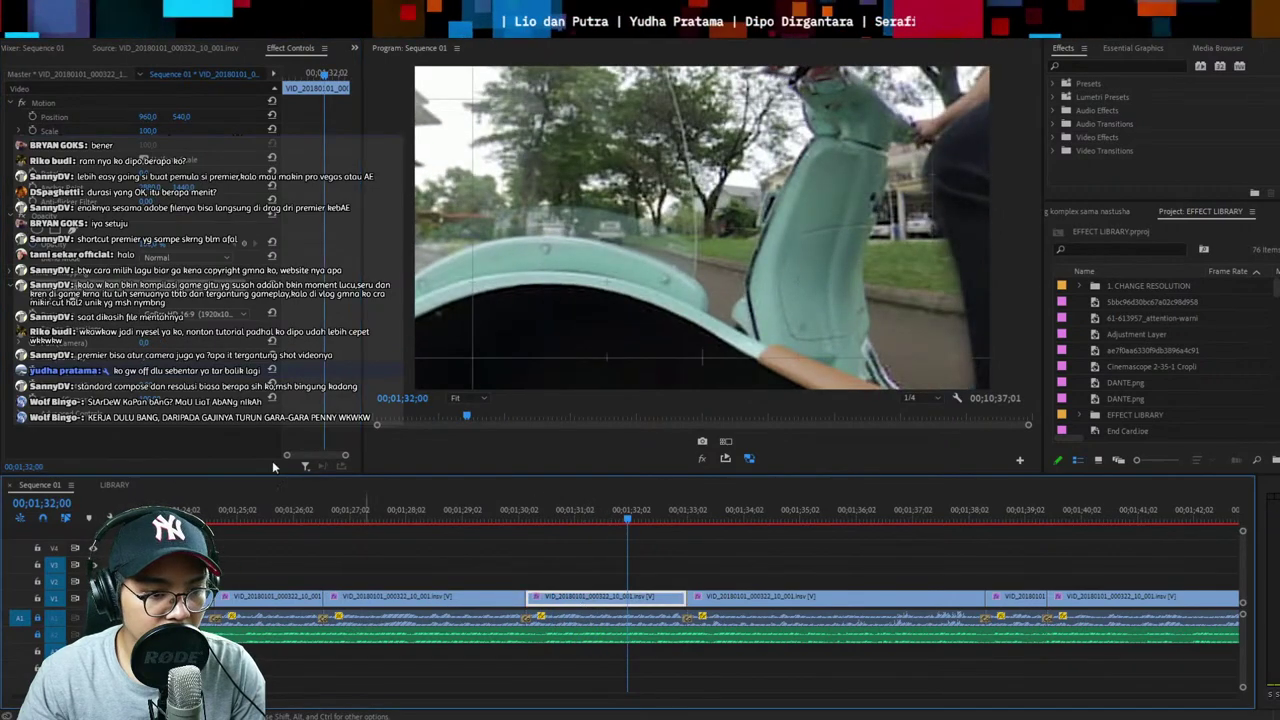
key(Delete)
key(ctrl+z)
click(461, 514)
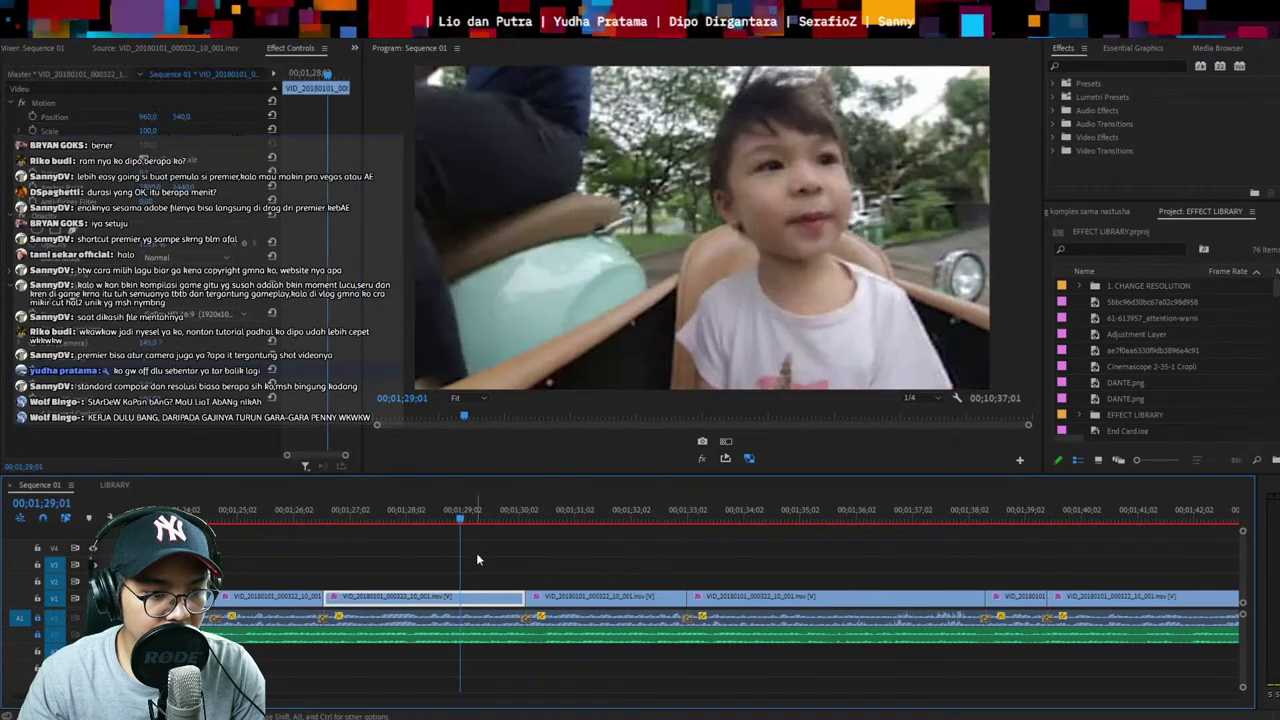
click(70, 289)
click(530, 510)
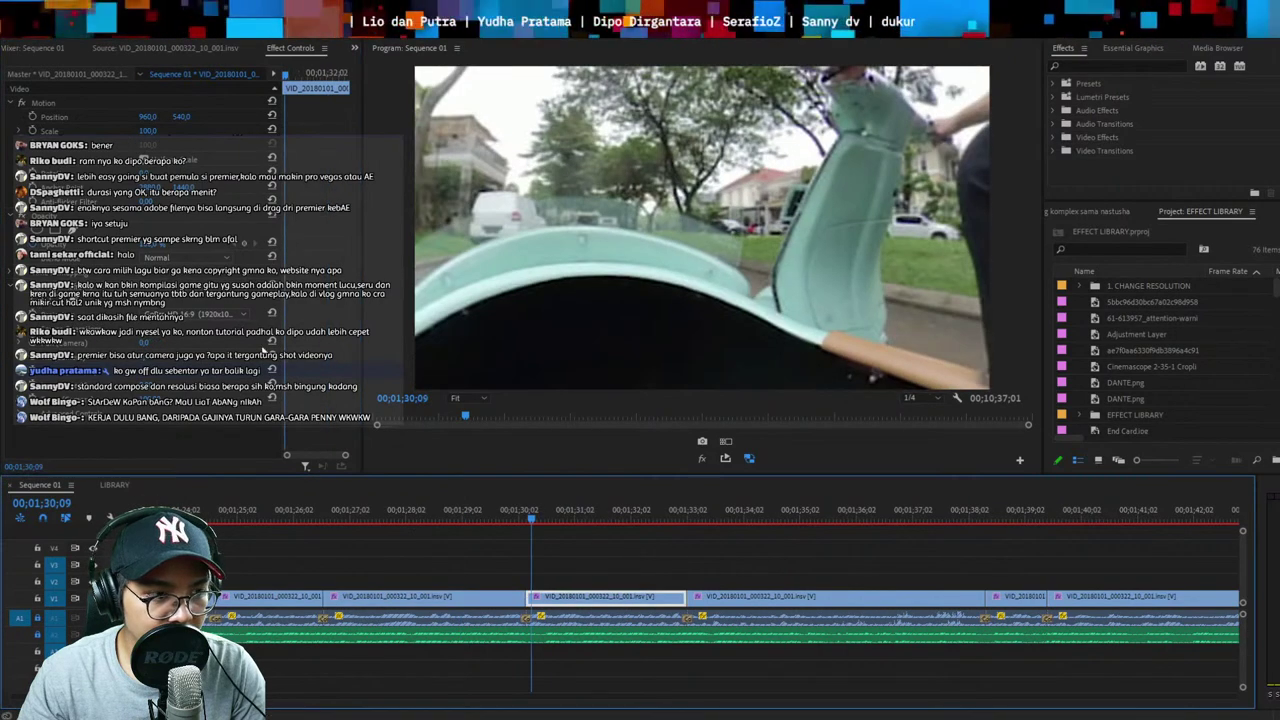
key(space)
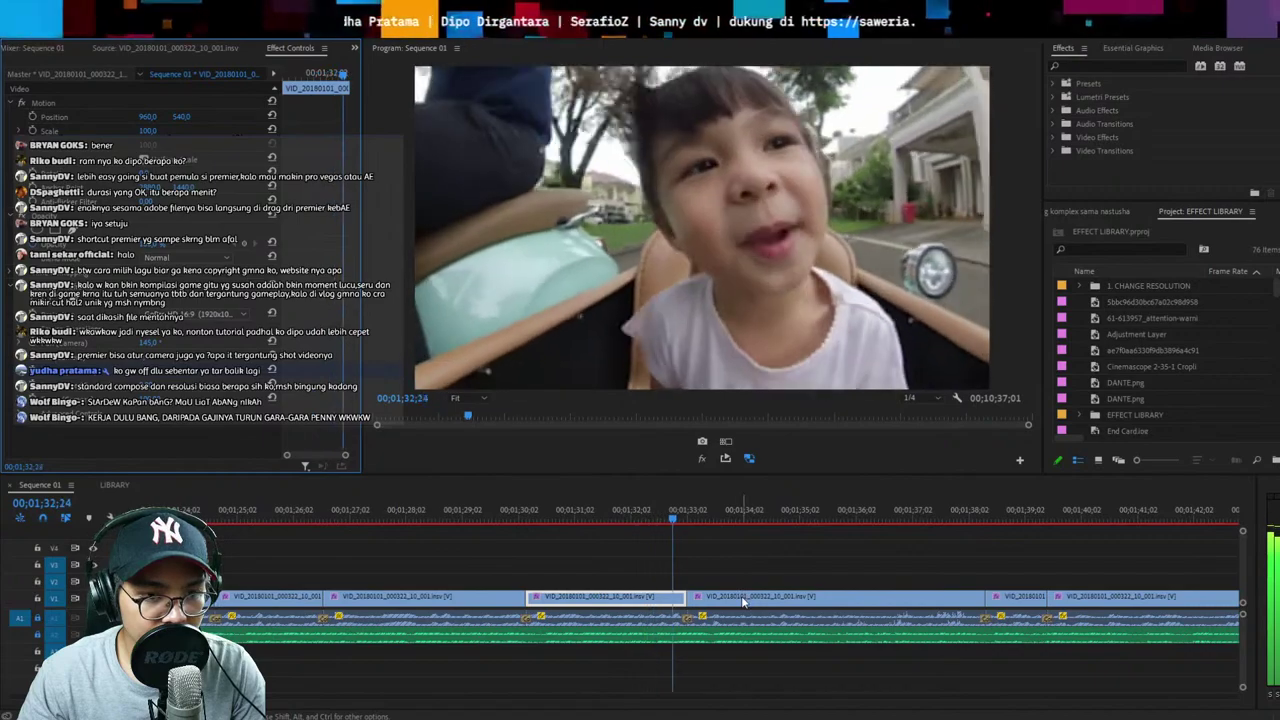
Set the camera pan of the clip starting at about 00;01;33;04 to 173.0°
click(743, 598)
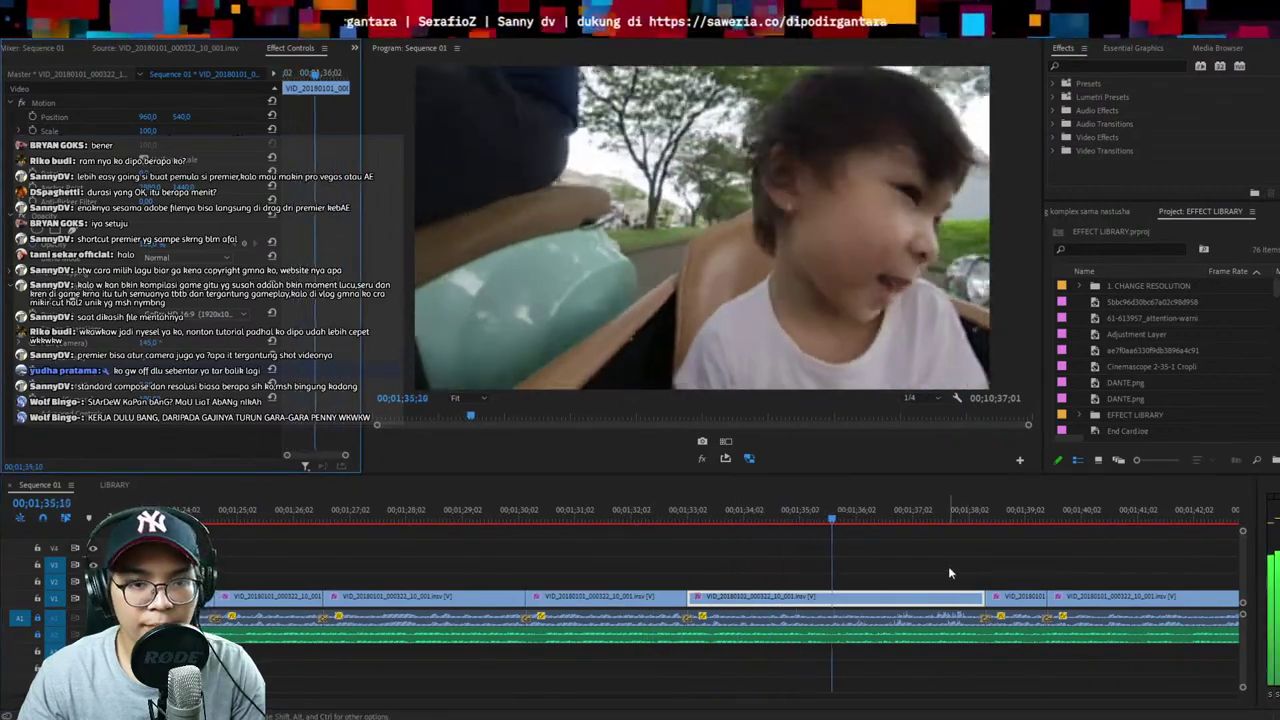
drag(151, 343, 170, 343)
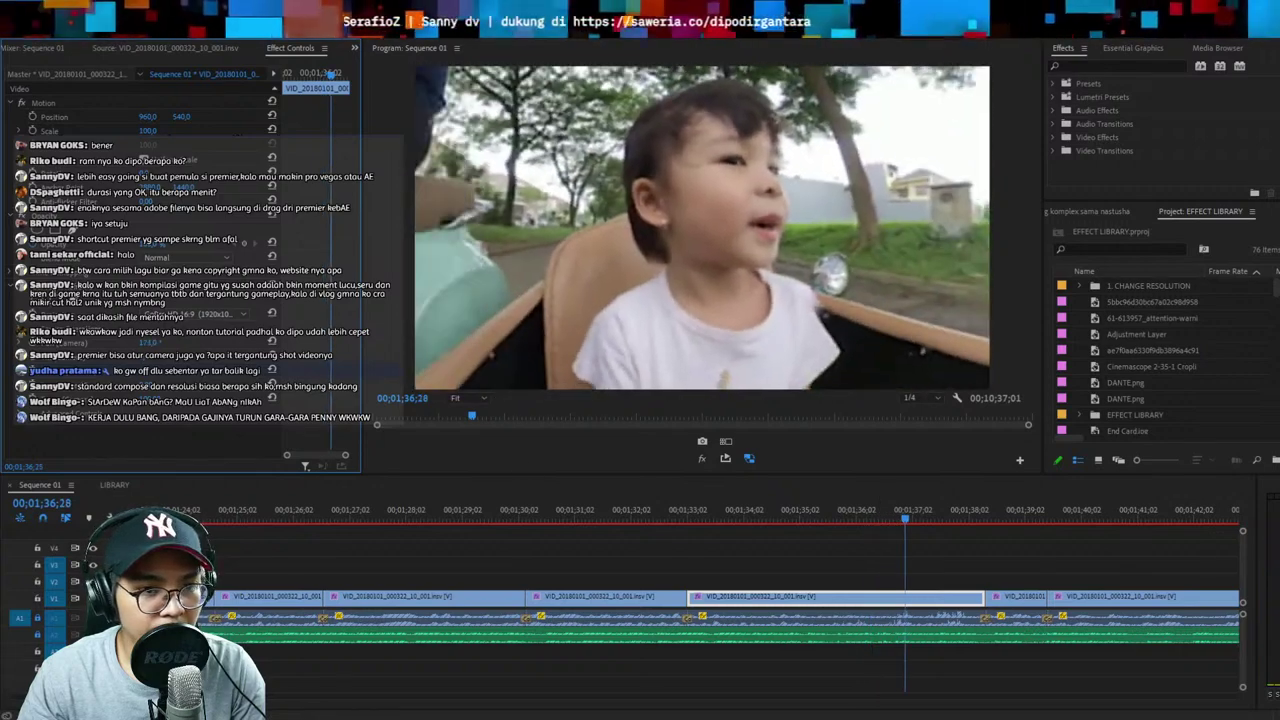
key(space)
Play the footage around 00;01;38;00 to examine the framing and speech at the next cuts
click(1072, 566)
key(minus)
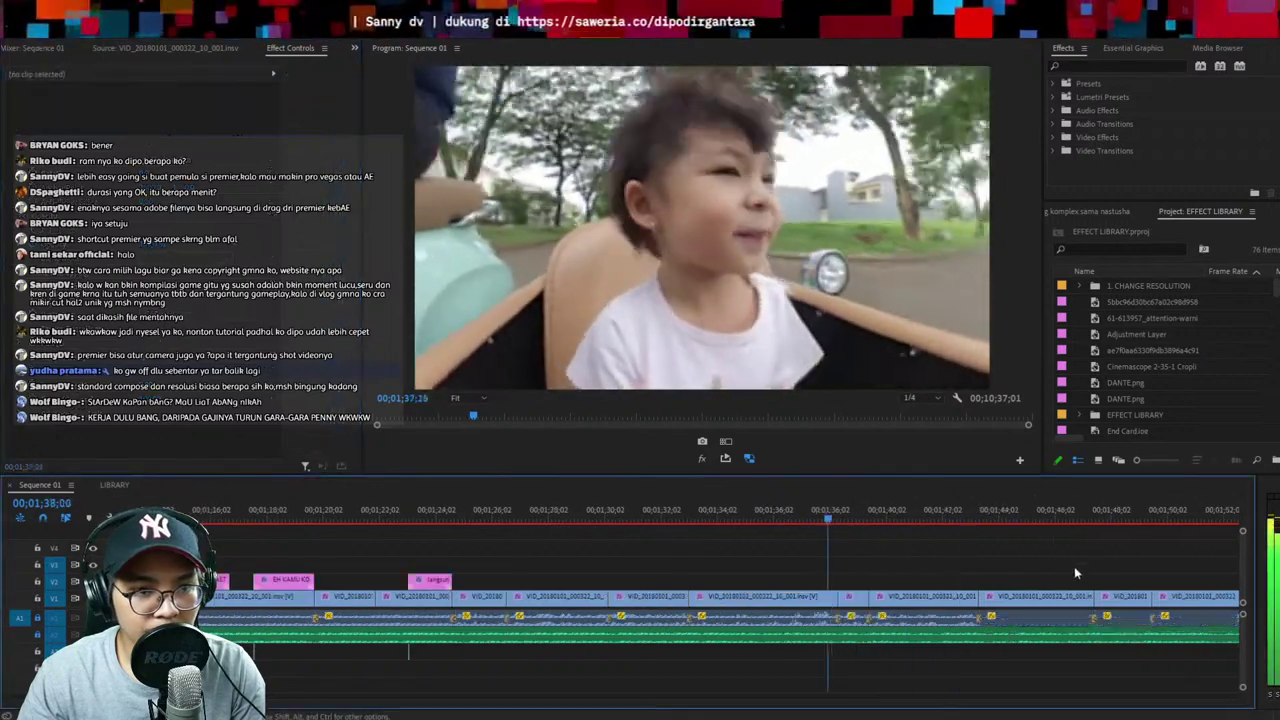
key(equal)
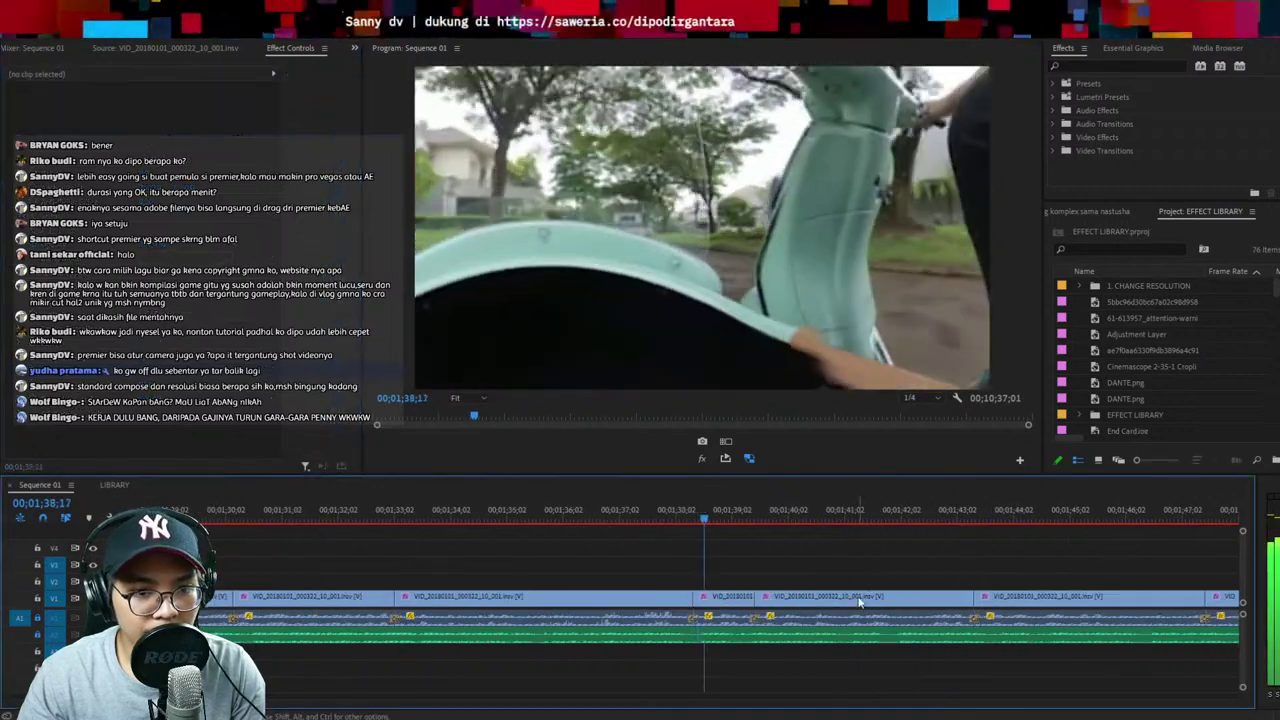
key(space)
key(space)
key(space)
click(662, 512)
click(594, 518)
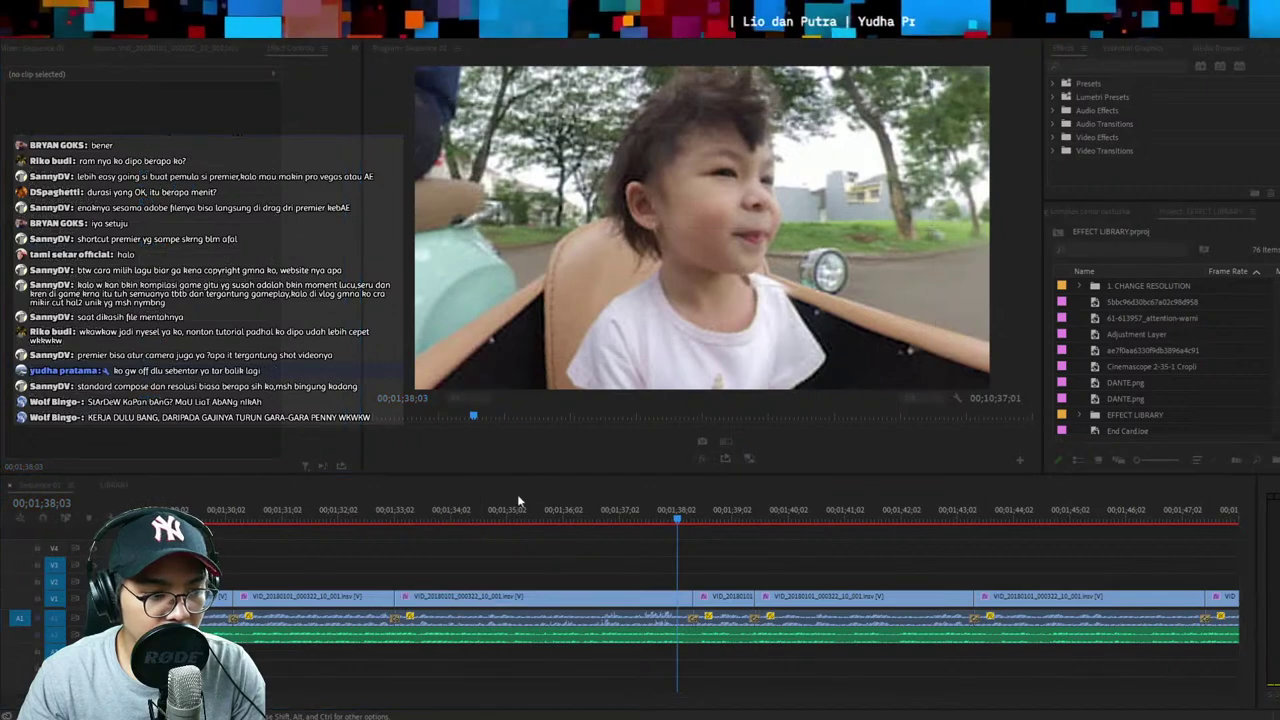
Lock the main video track and copy the INSERT TEXT caption graphic from the LIBRARY sequence
key(minus)
click(503, 520)
key(equal)
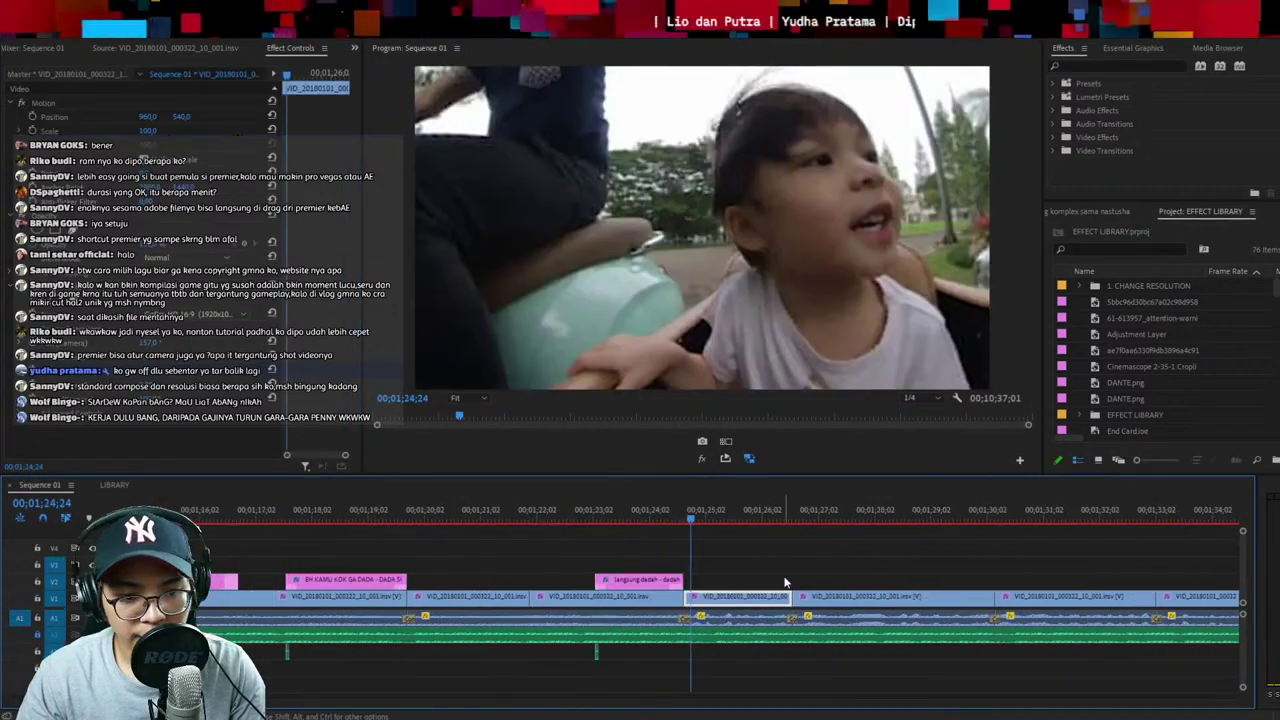
click(785, 582)
scroll(844, 599, down, 1)
key(Up)
key(shift+3)
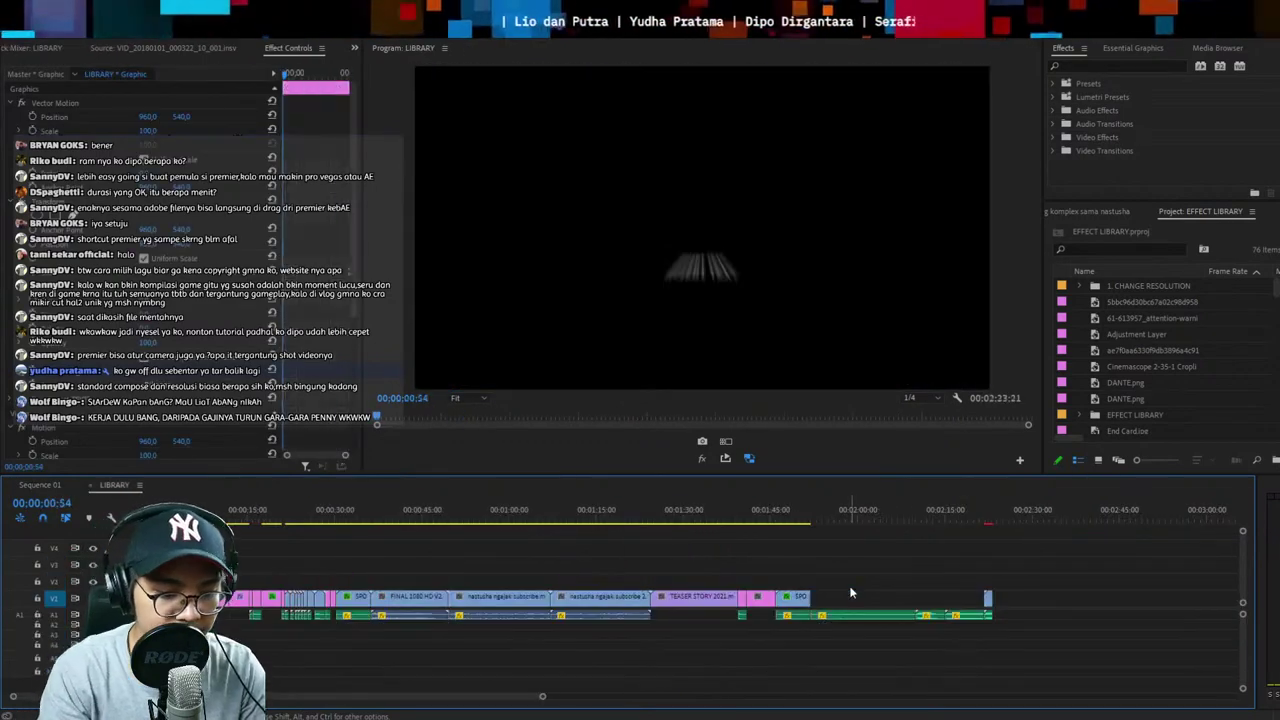
key(ctrl+c)
key(shift+3)
Try pasting the caption graphic after LANGSUNG DADAH with the text SEKARANG KITA LAGI NAIK MOTOR, and replay it
key(ctrl+v)
key(Up)
key(Right)
key(Right)
double_click(677, 376)
text(sekarang kita lagi mai)
key(BackSpace)
key(BackSpace)
key(BackSpace)
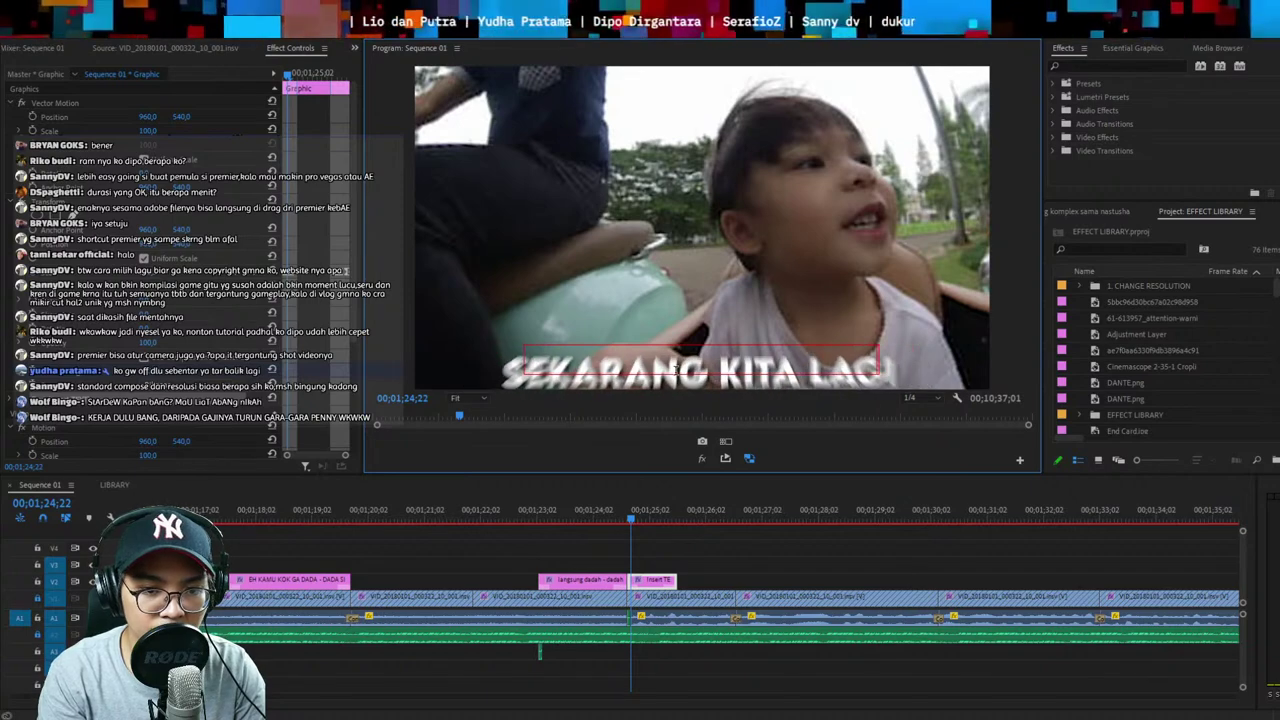
text(naIK MOTOR)
key(Escape)
key(space)
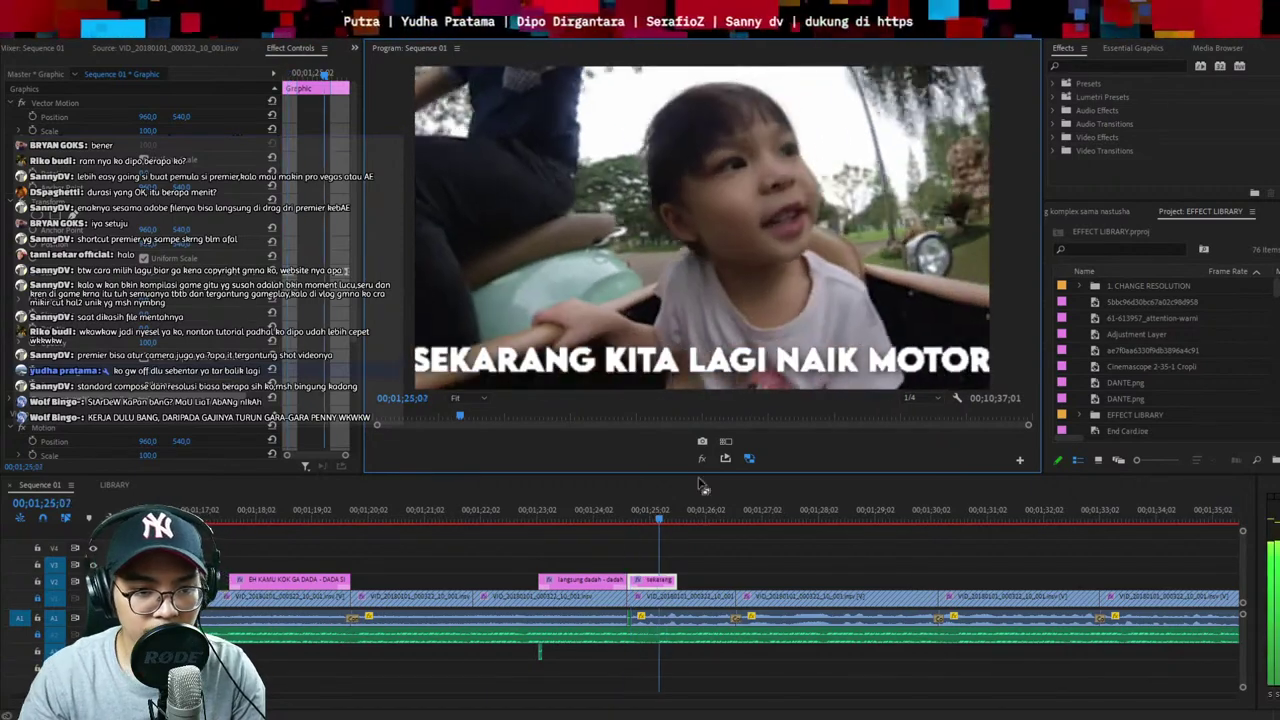
drag(698, 344, 698, 348)
drag(670, 513, 602, 513)
key(space)
Undo the caption's text changes and its placement on the timeline
key(ctrl+z)
key(ctrl+z)
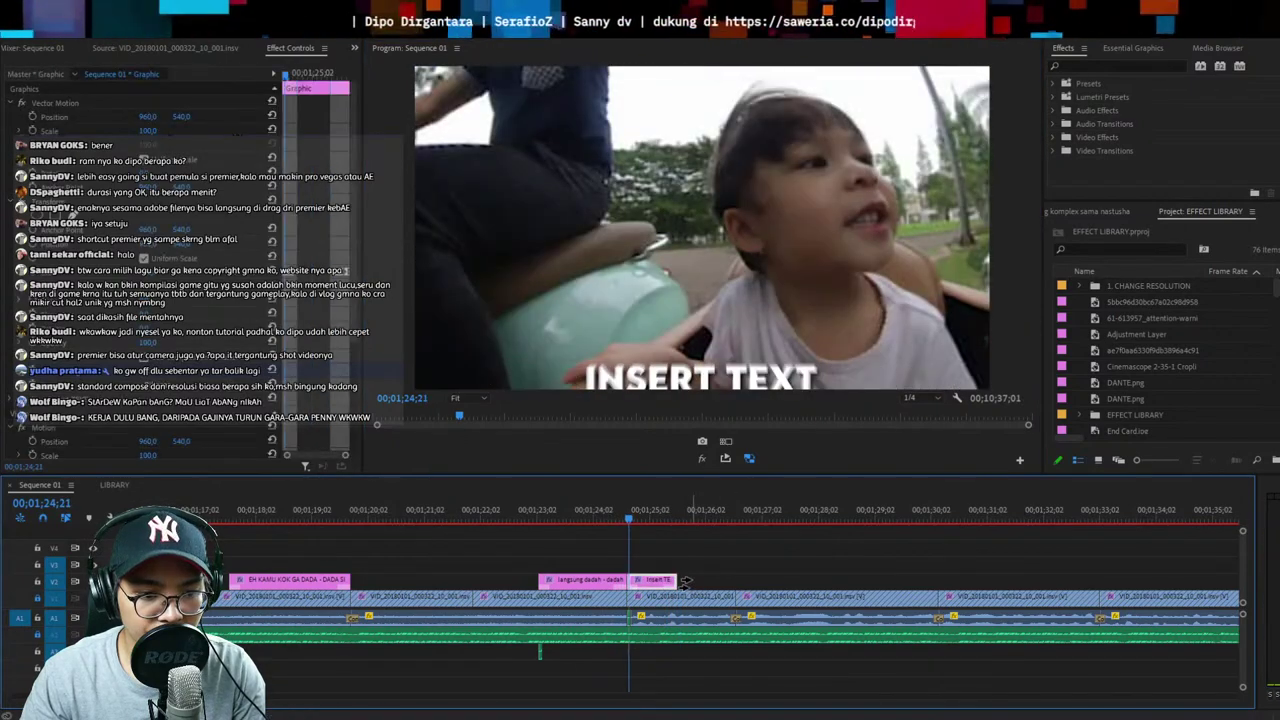
key(ctrl+z)
click(706, 572)
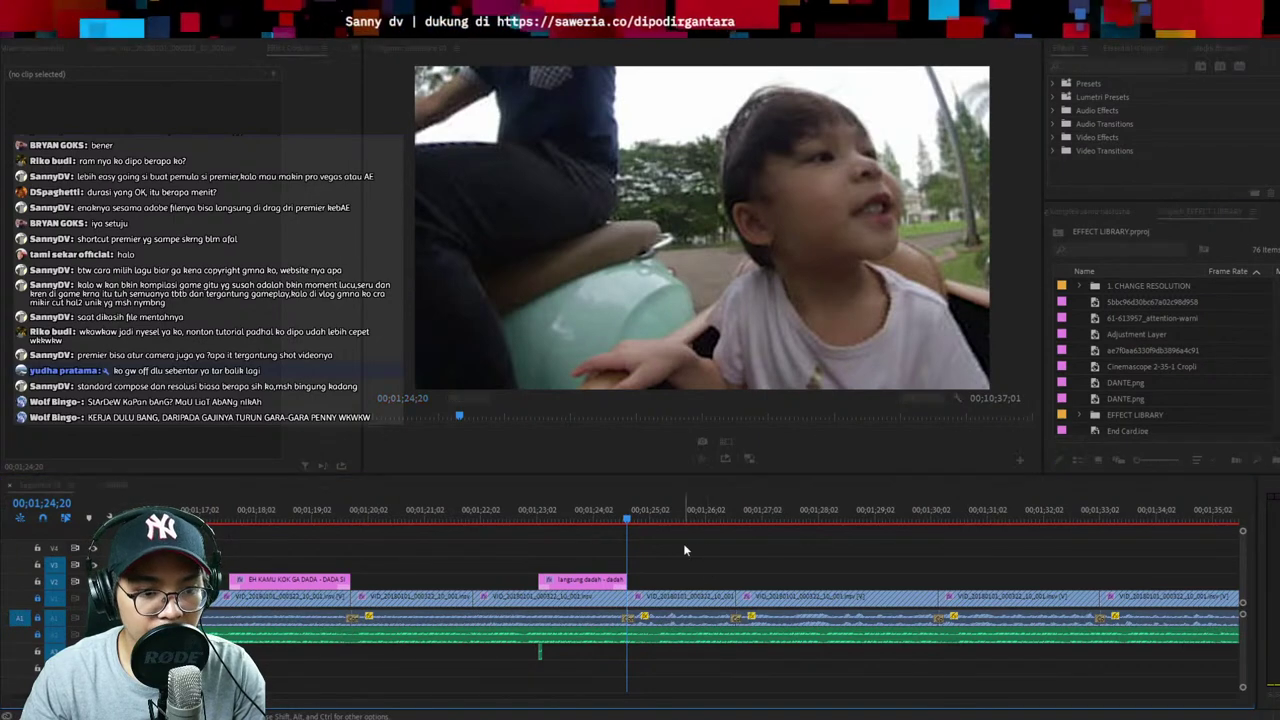
Place the INSERT TEXT caption graphic with its sound at about 00;01;24;20 and change its text to SEKARANG KITA
key(space)
key(Up)
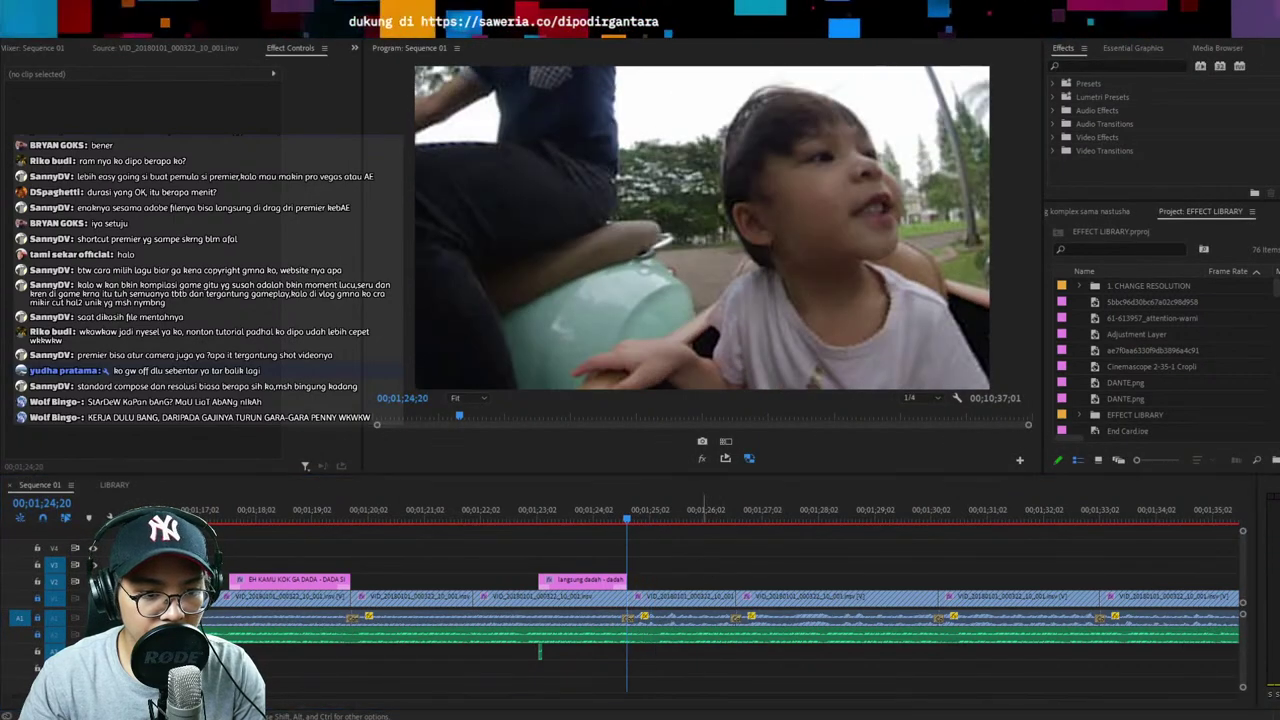
key(ctrl+shift+z)
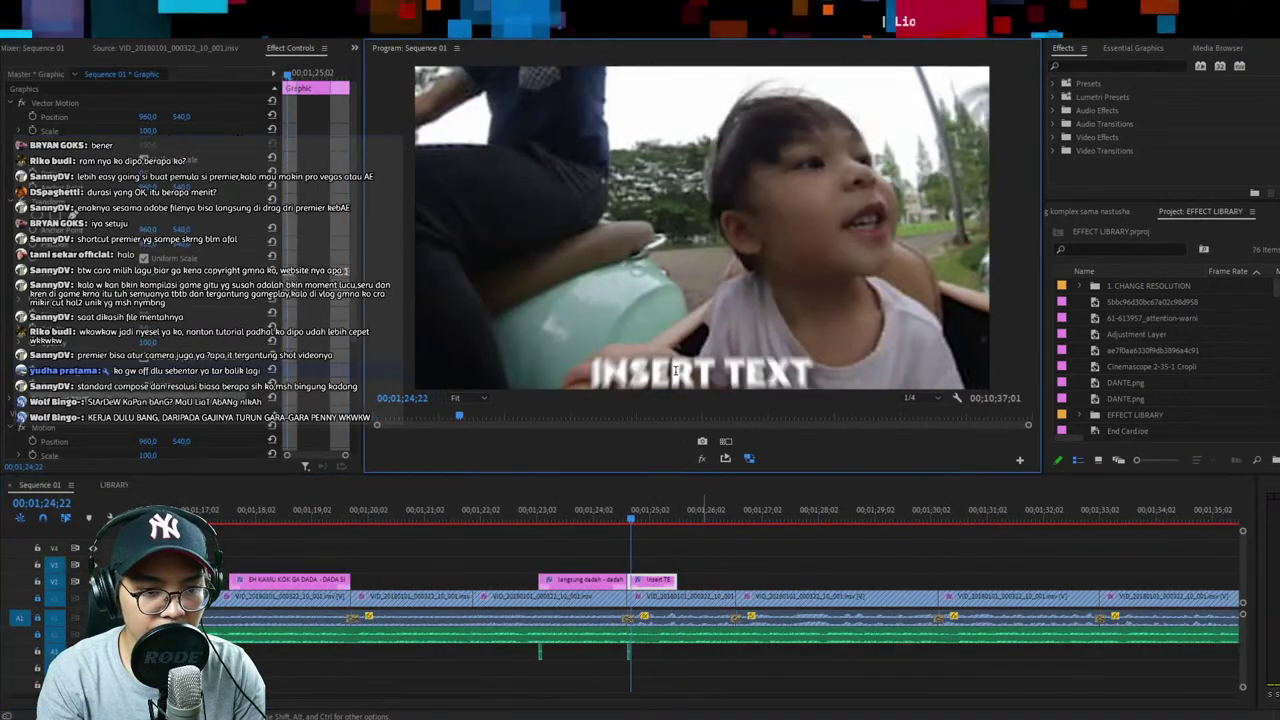
double_click(676, 377)
text(se)
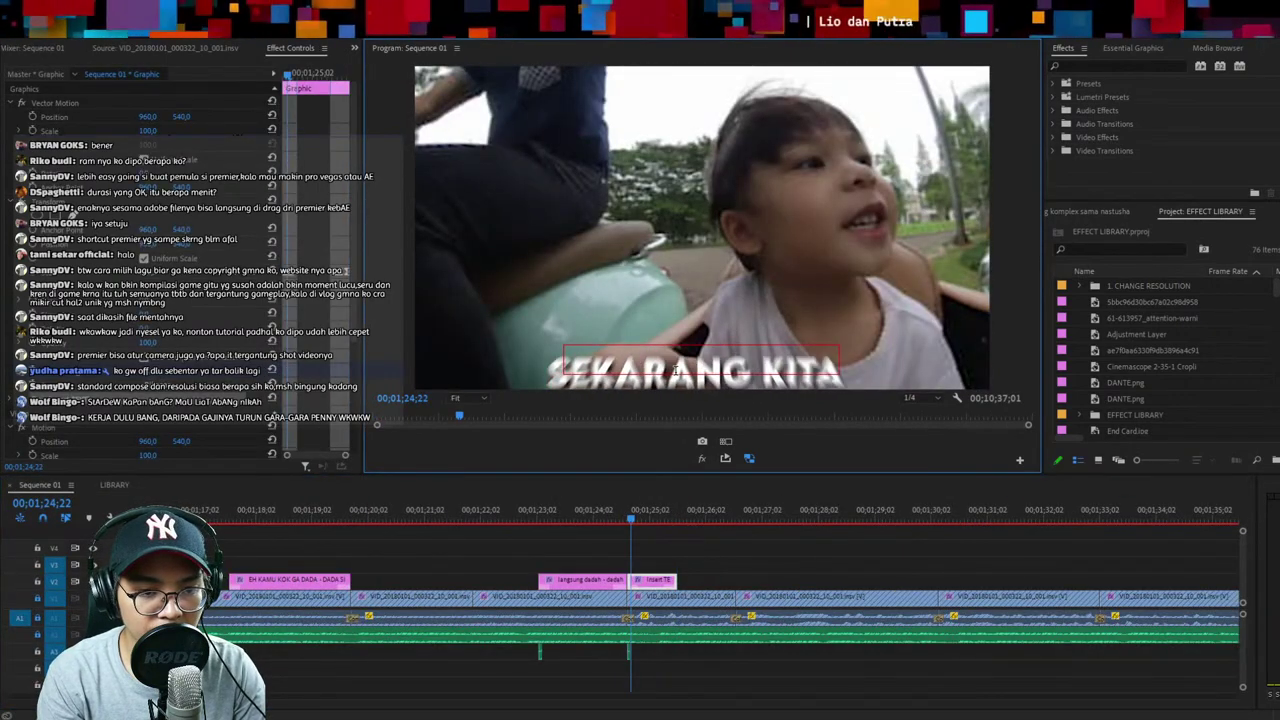
click(702, 637)
Extend the SEKARANG KITA caption to the next video cut and complete its text as SEKARANG KITA LAGI NAIK MOTOR
key(space)
drag(677, 582, 743, 582)
click(744, 369)
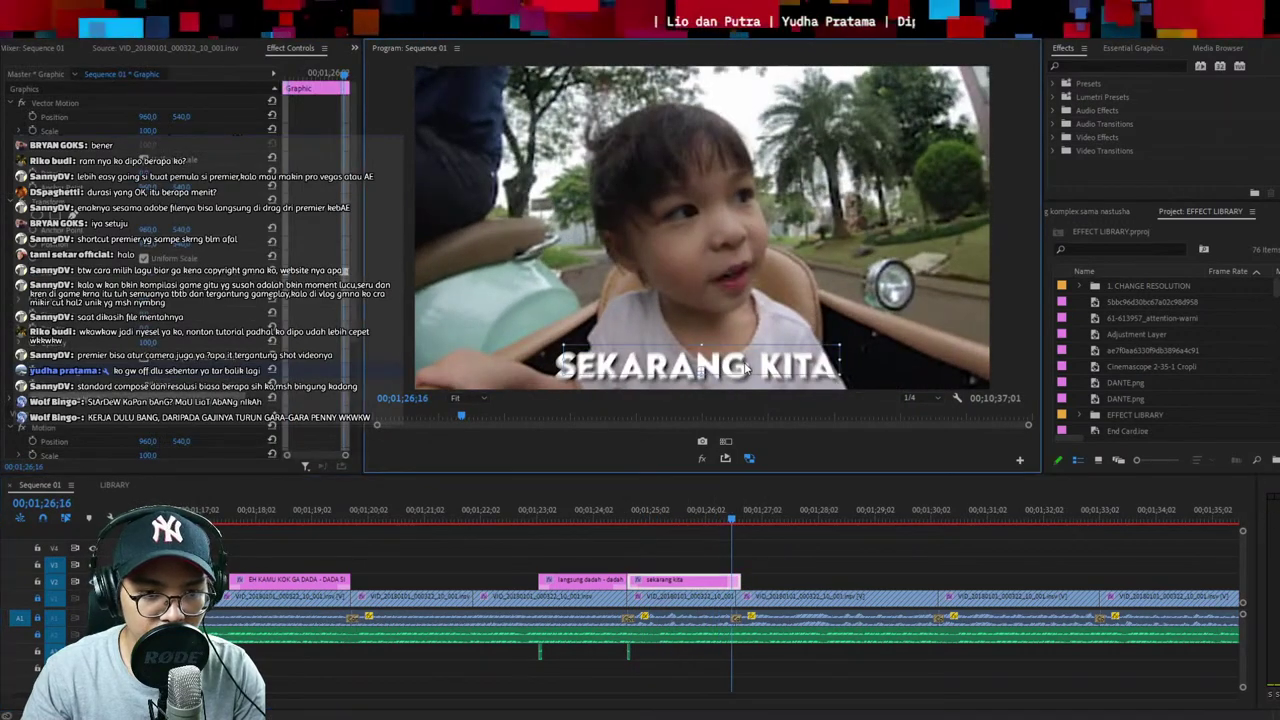
key(Left)
key(Left)
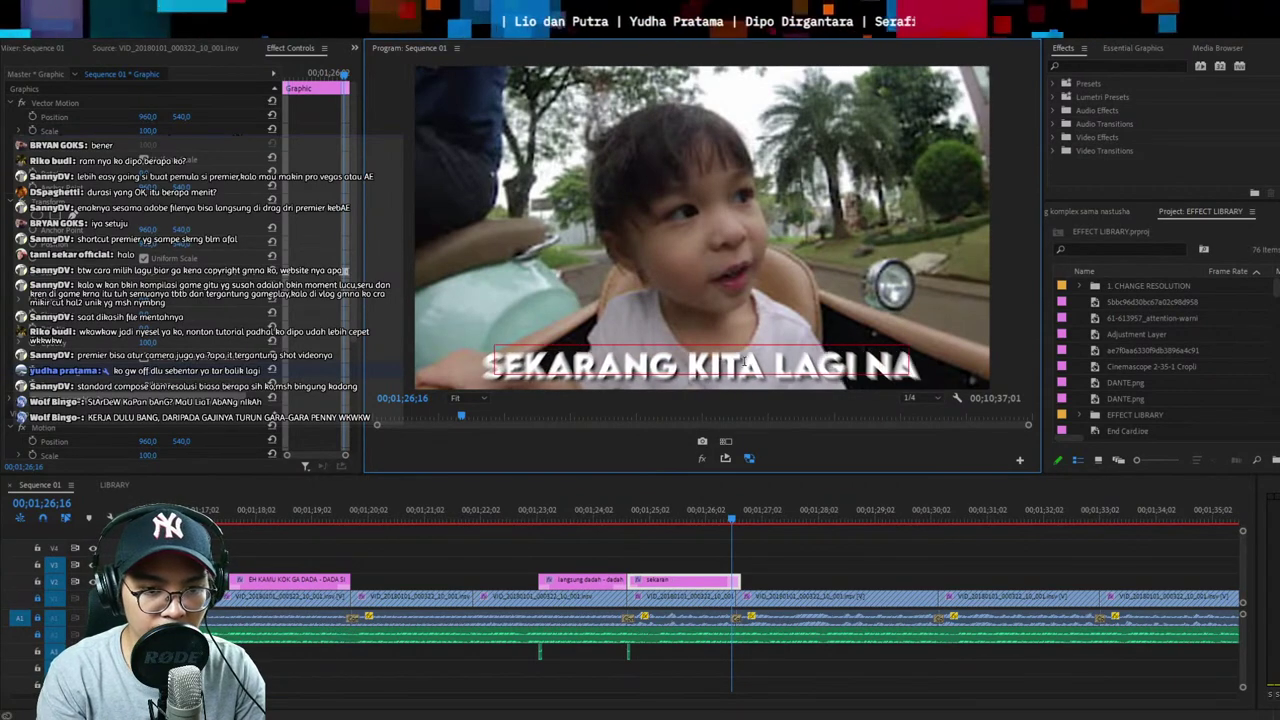
key(space)
Replay the caption and shrink its text to fit inside the frame's width
click(651, 517)
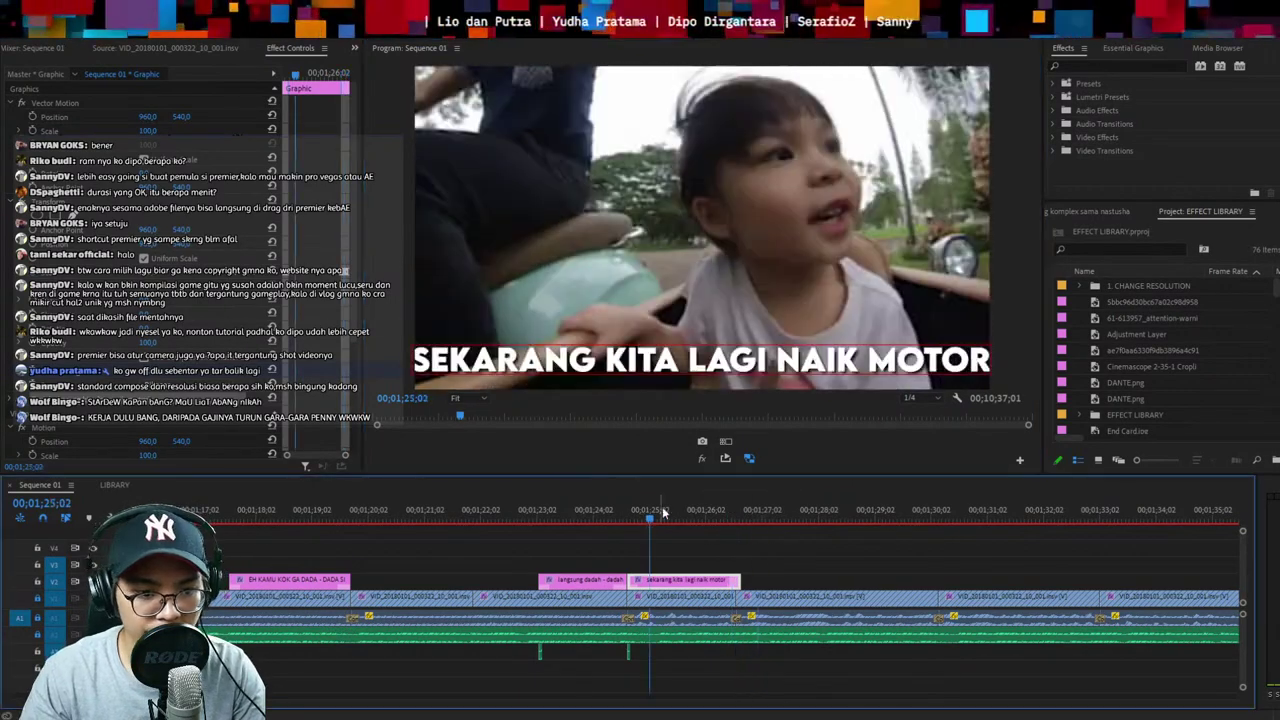
key(space)
key(space)
click(716, 355)
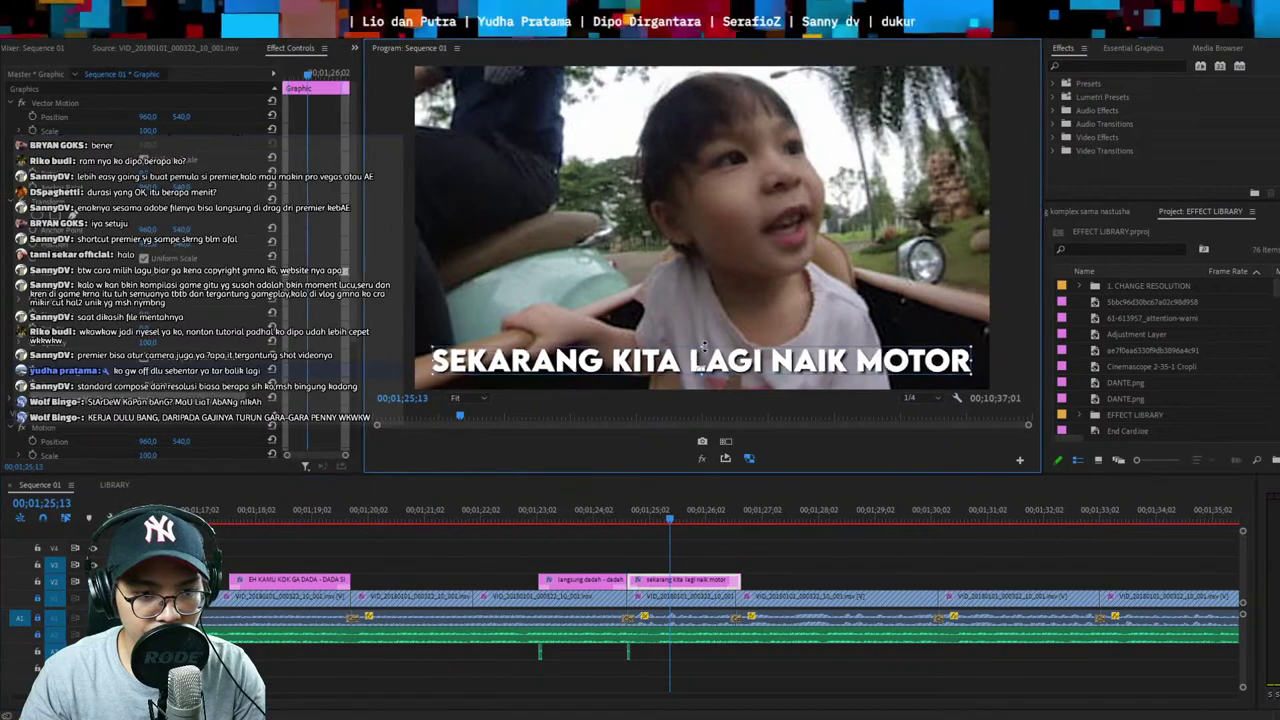
key(space)
Duplicate the SEKARANG KITA LAGI NAIK MOTOR caption directly after itself and extend the copy to about 00;01;34
click(754, 585)
drag(745, 580, 955, 580)
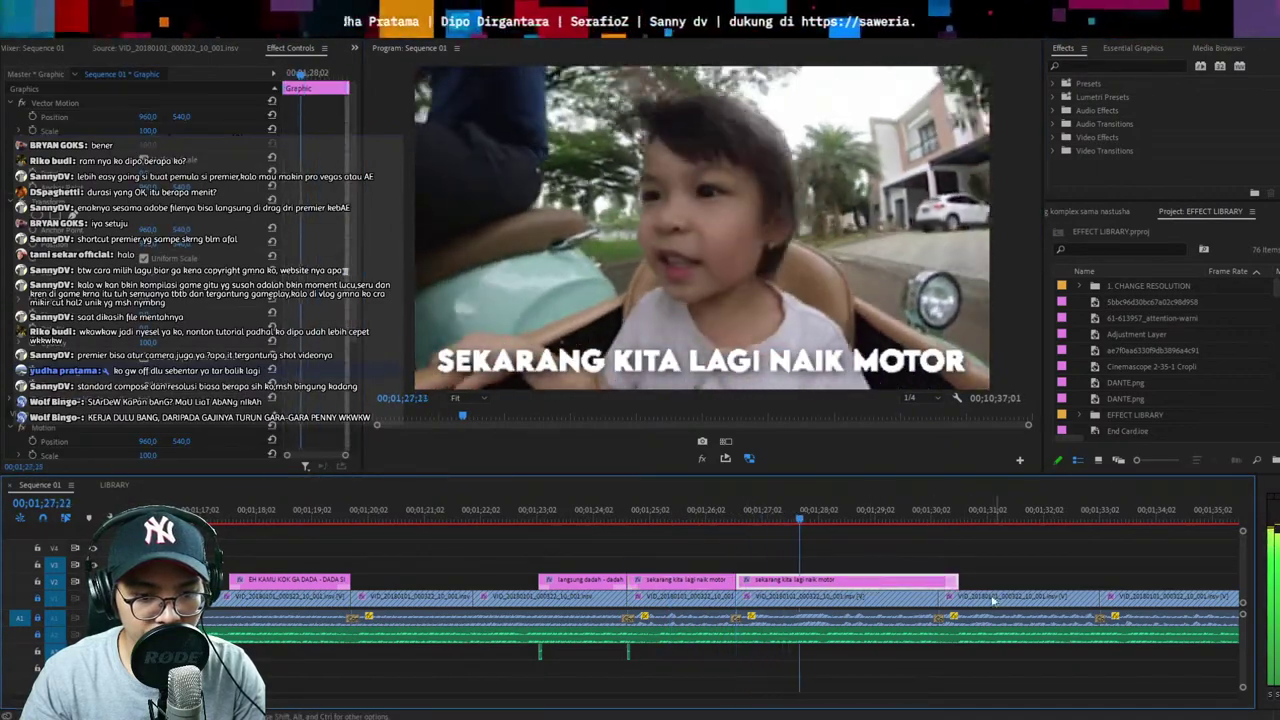
drag(960, 581, 1167, 580)
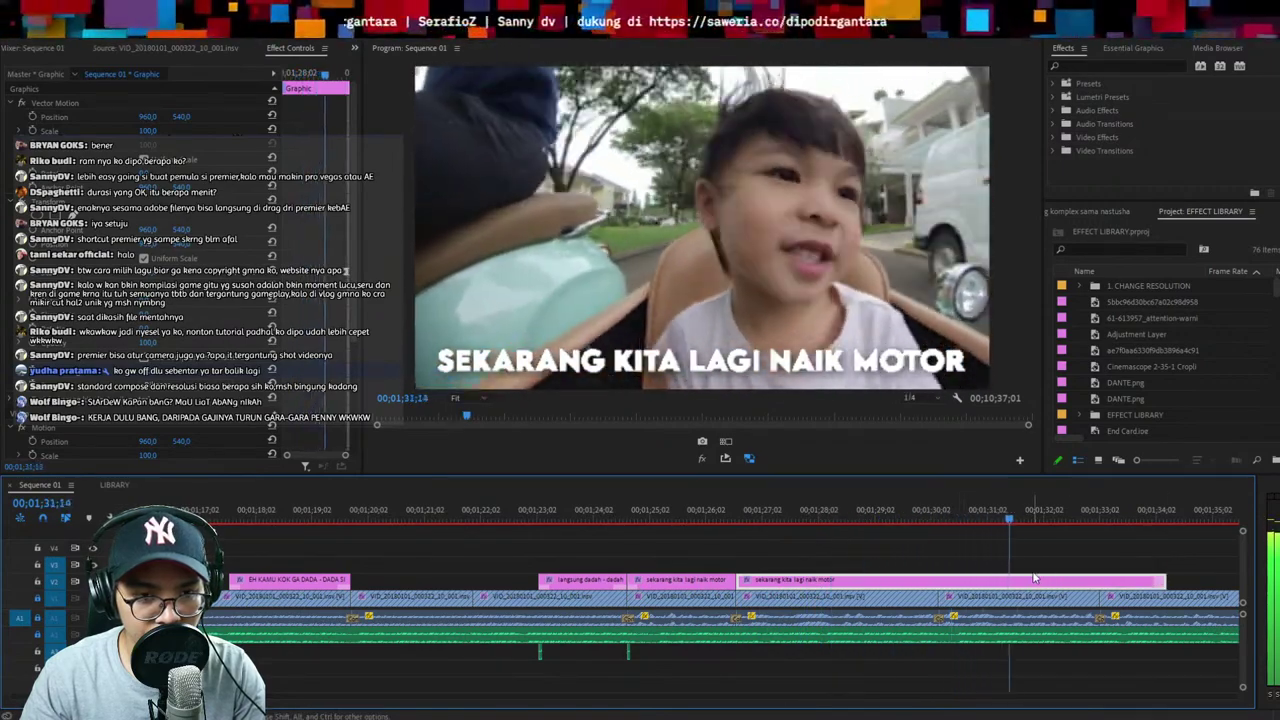
Play the footage from the duplicated caption's start through about 00;01;36;29 and unlock the main video track
drag(805, 513, 746, 513)
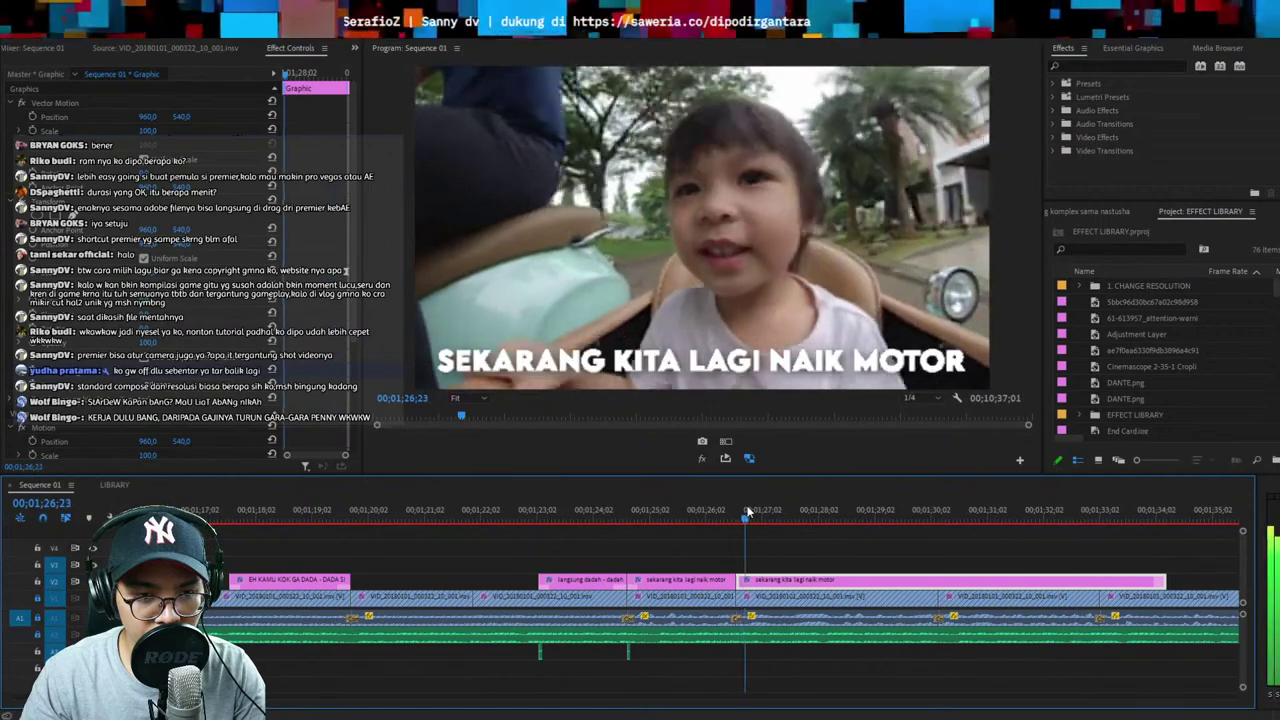
scroll(851, 537, down, 2)
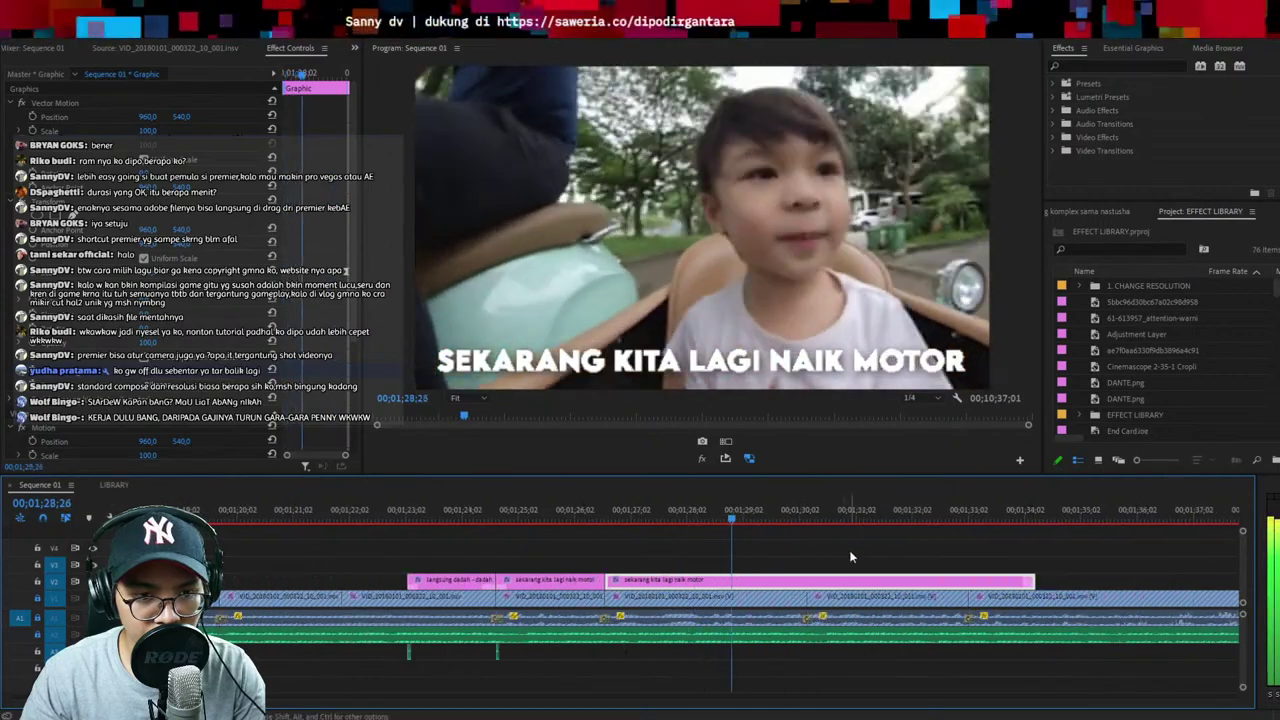
key(minus)
key(minus)
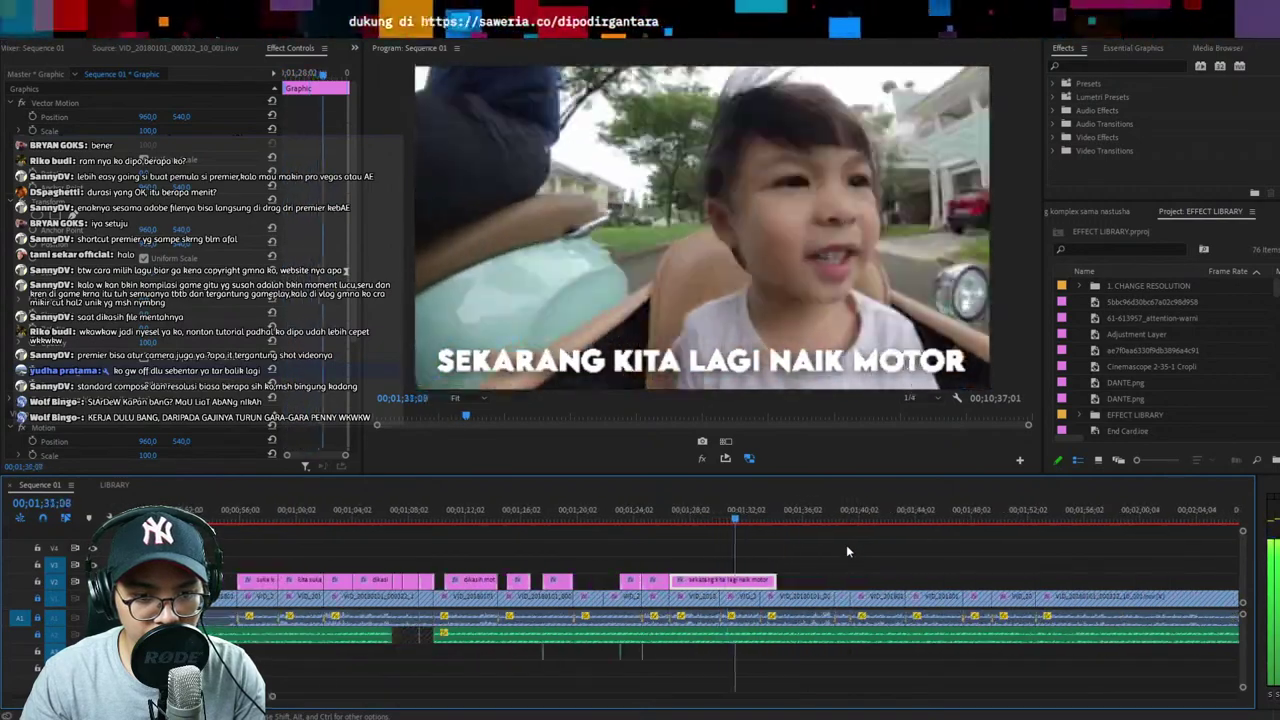
key(shift+1)
click(843, 564)
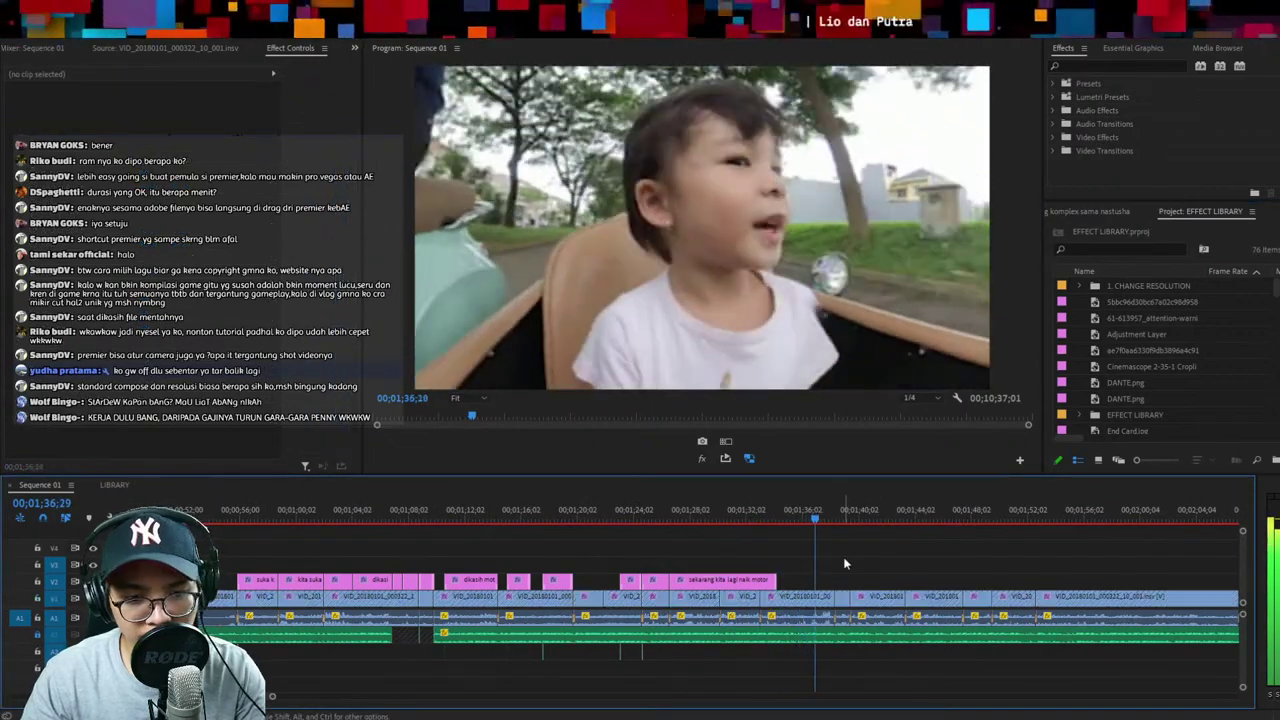
Delete the duplicated SEKARANG KITA LAGI NAIK MOTOR caption and ripple-delete the footage from the first caption's end through about 00;01;43;08
click(701, 585)
key(Delete)
drag(701, 574, 879, 622)
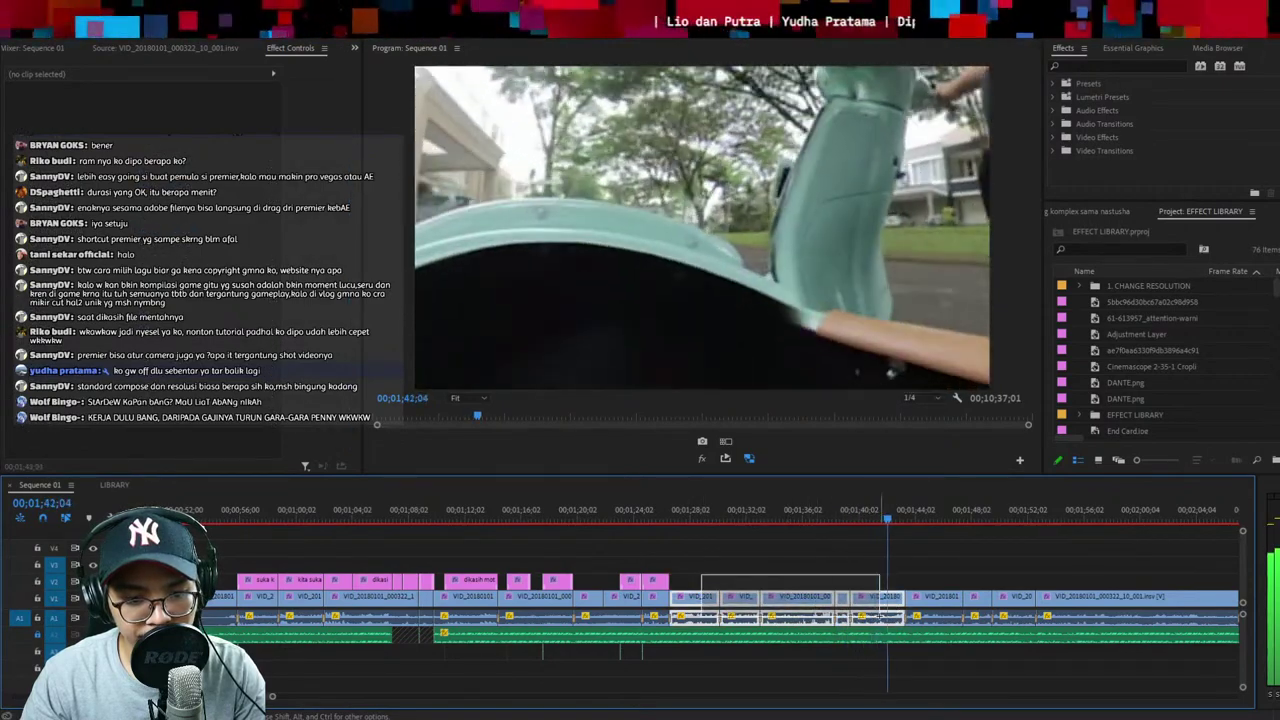
drag(879, 622, 880, 622)
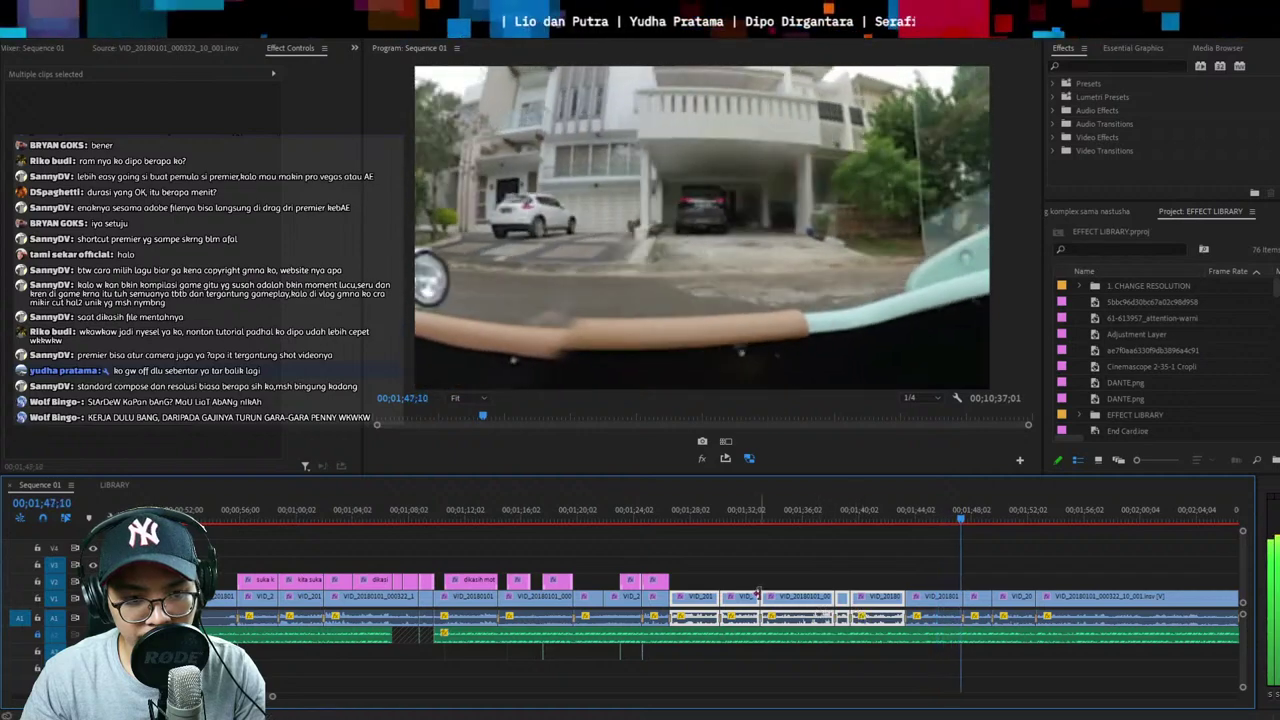
click(643, 511)
key(=)
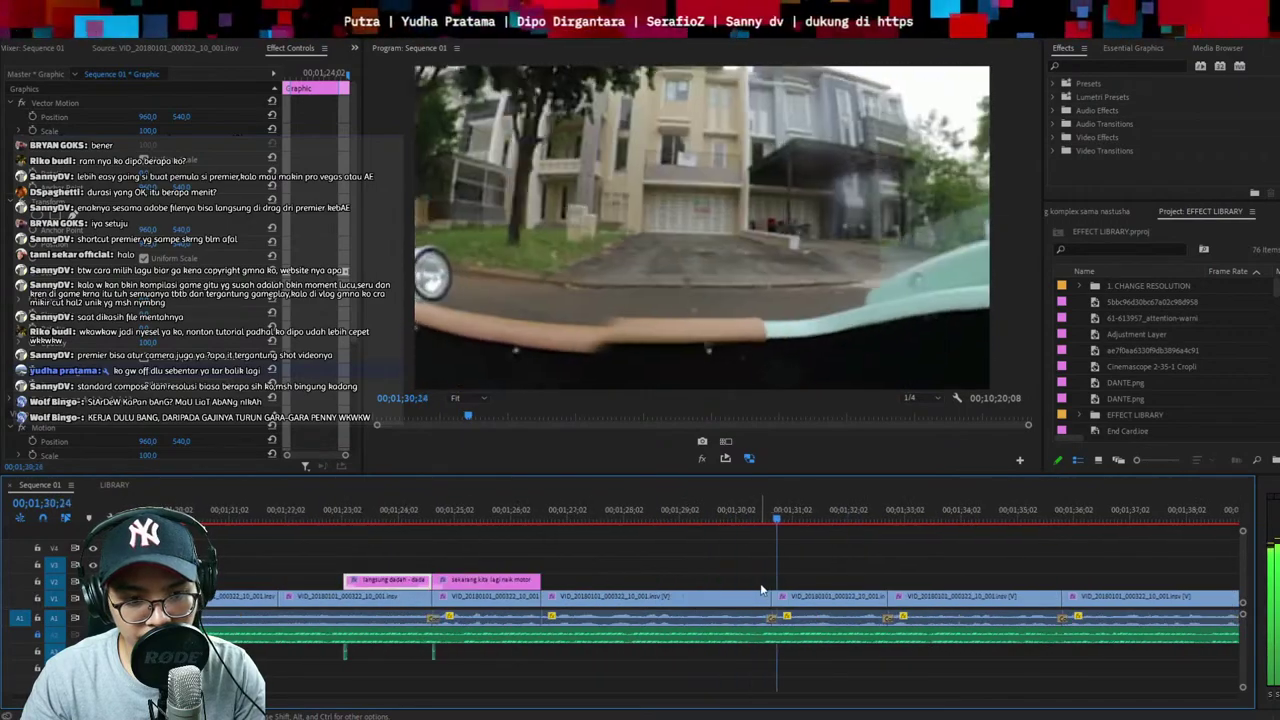
Ripple-delete the clip directly after the SEKARANG KITA LAGI NAIK MOTOR caption and replay the new join
key(-)
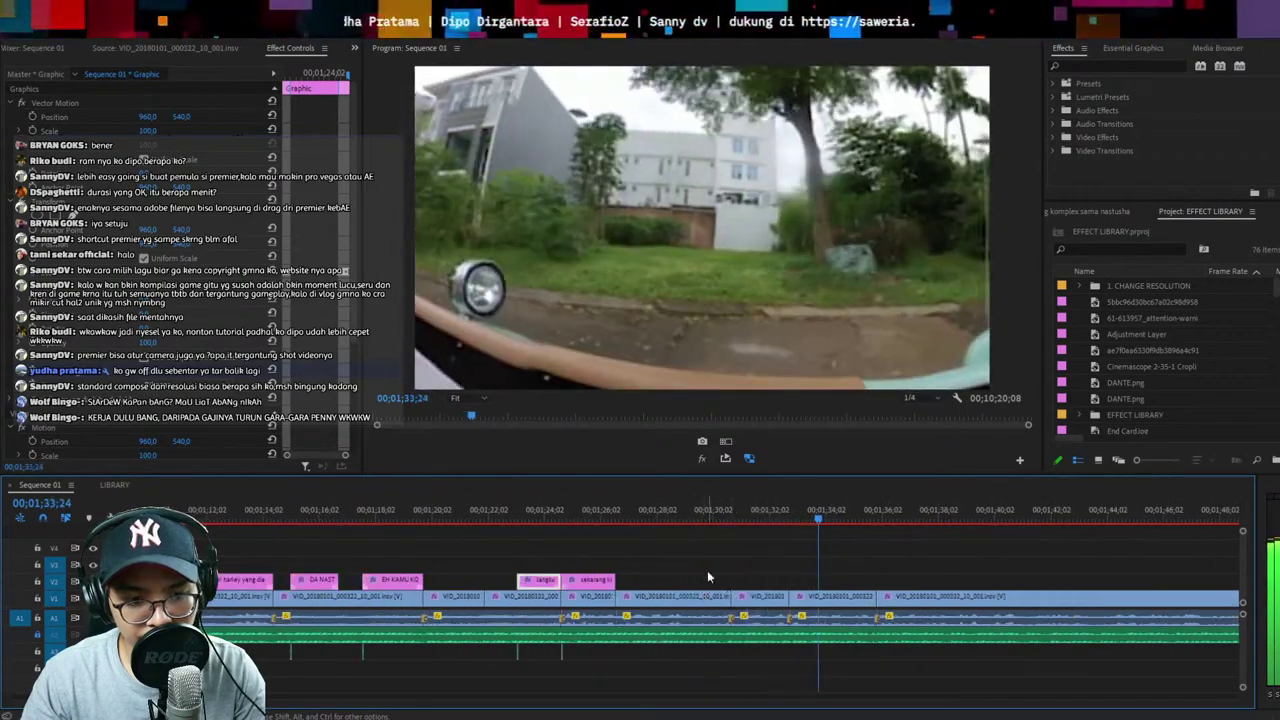
click(707, 597)
key(shift+Delete)
key(space)
click(557, 520)
key(equal)
key(space)
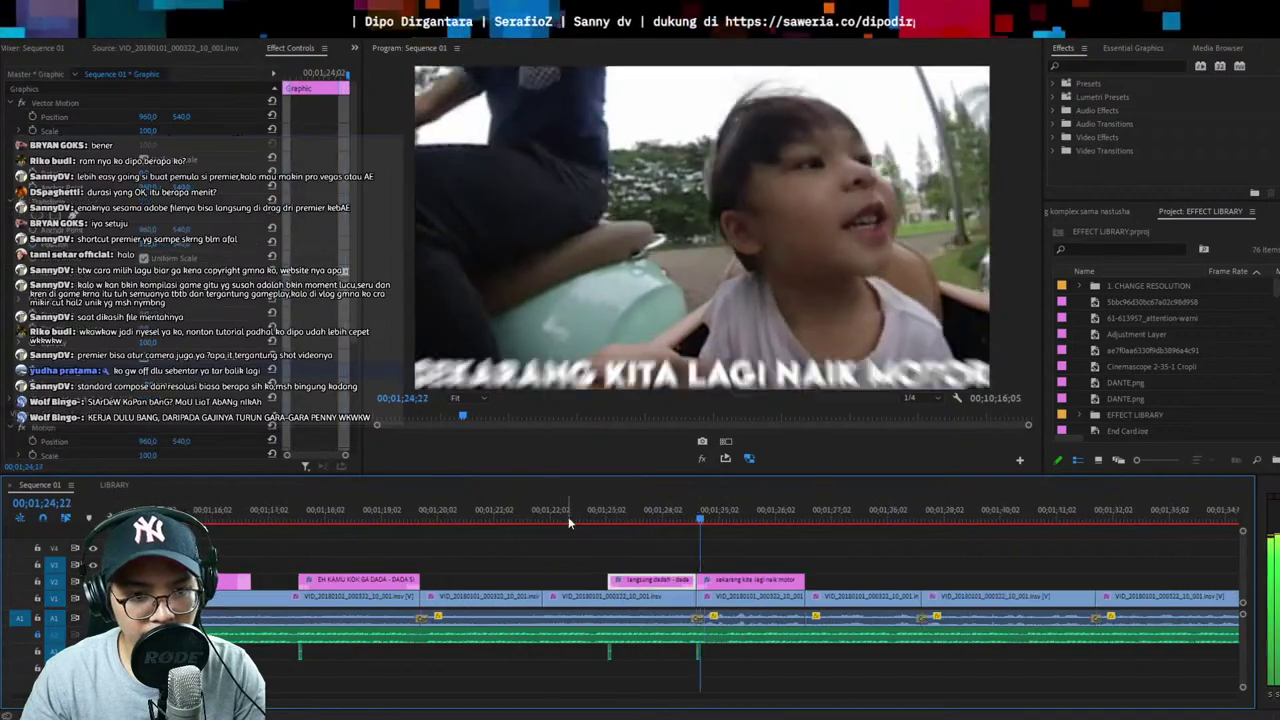
Review the footage after the SEKARANG KITA LAGI NAIK MOTOR caption through about 00;01;28;22
scroll(813, 600, down, 1)
drag(818, 564, 735, 617)
click(910, 582)
scroll(857, 597, down, 3)
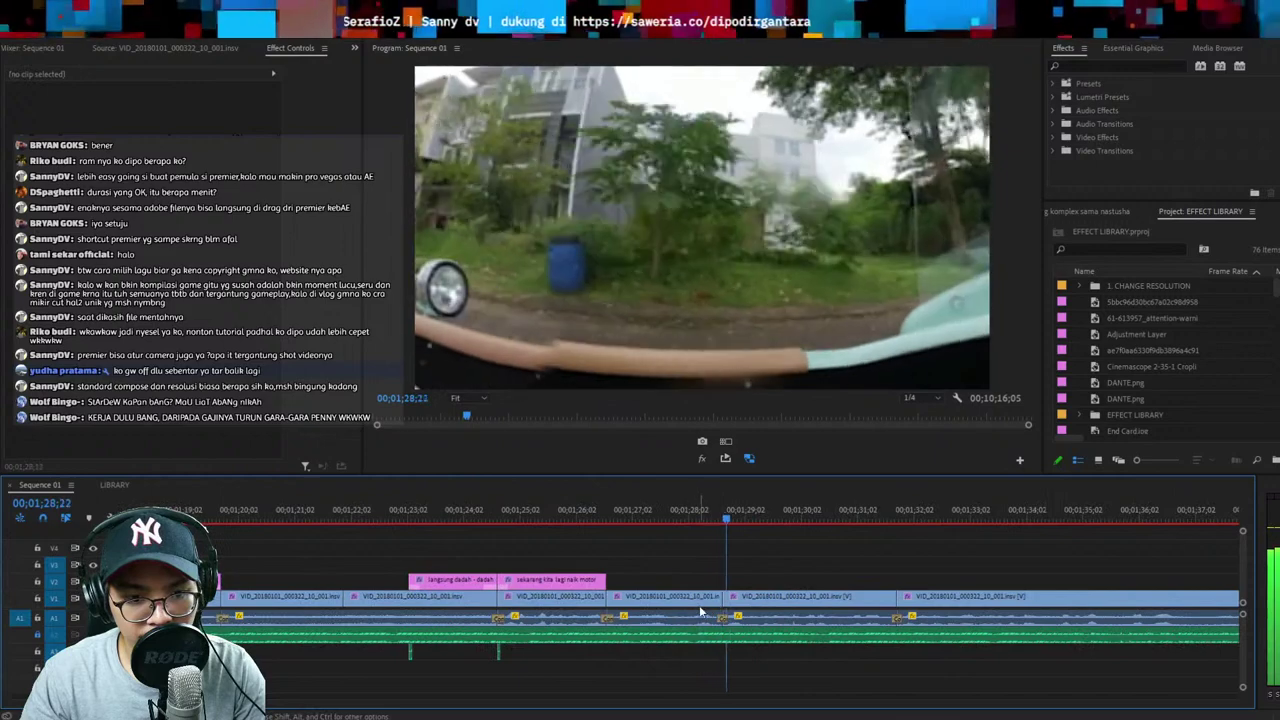
click(677, 509)
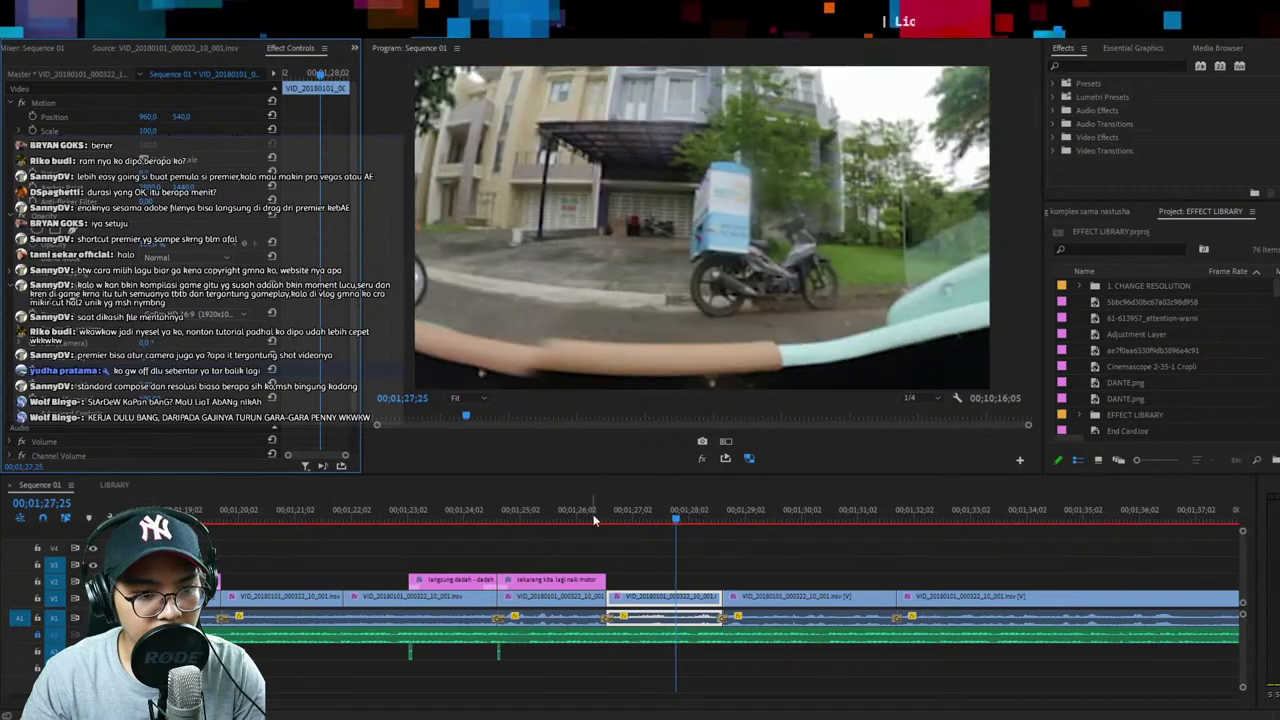
click(593, 520)
key(space)
click(644, 589)
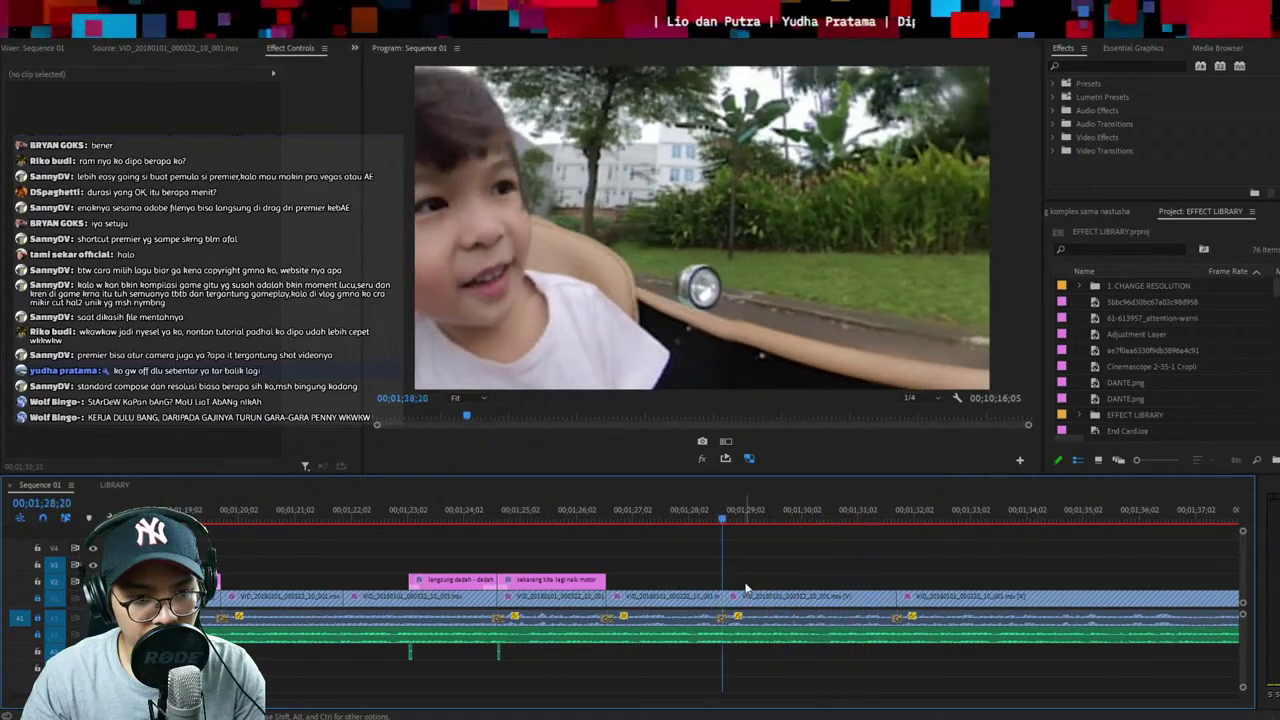
Split the clip at about 00;01;30;09, reframe its second part on the child, and replay from about 00;01;27;20
click(835, 597)
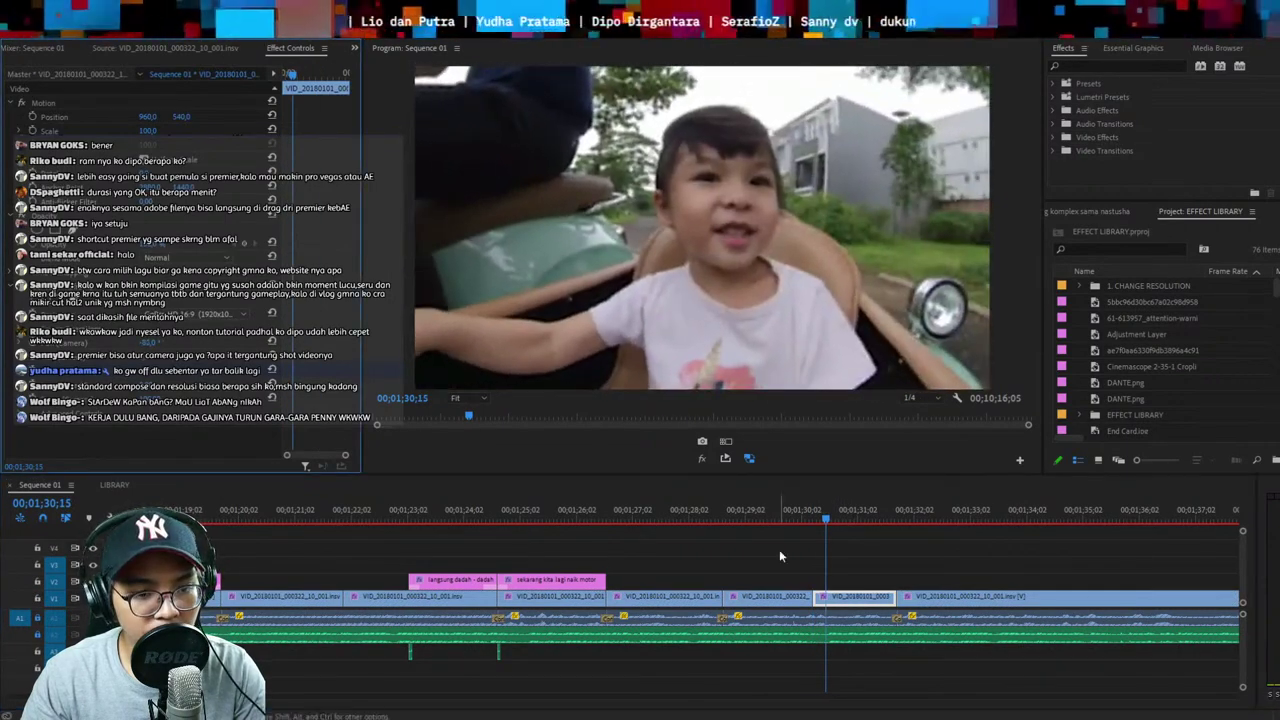
click(668, 512)
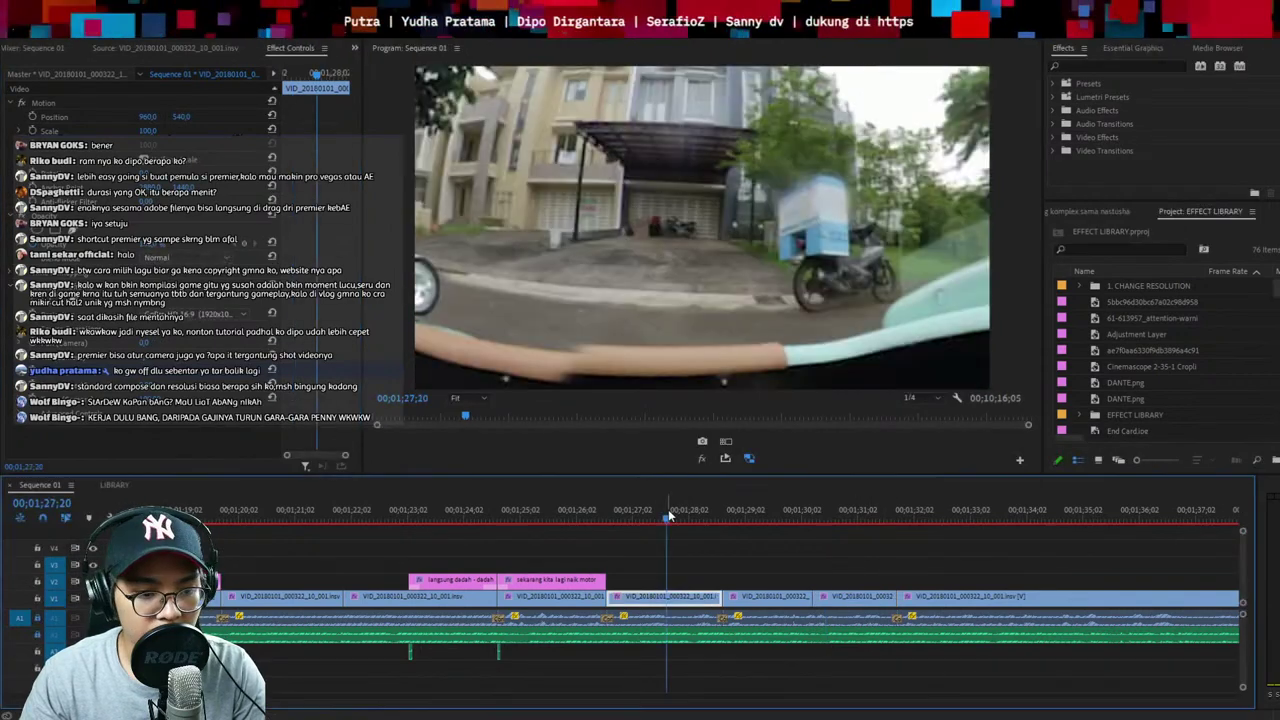
key(space)
key(Up)
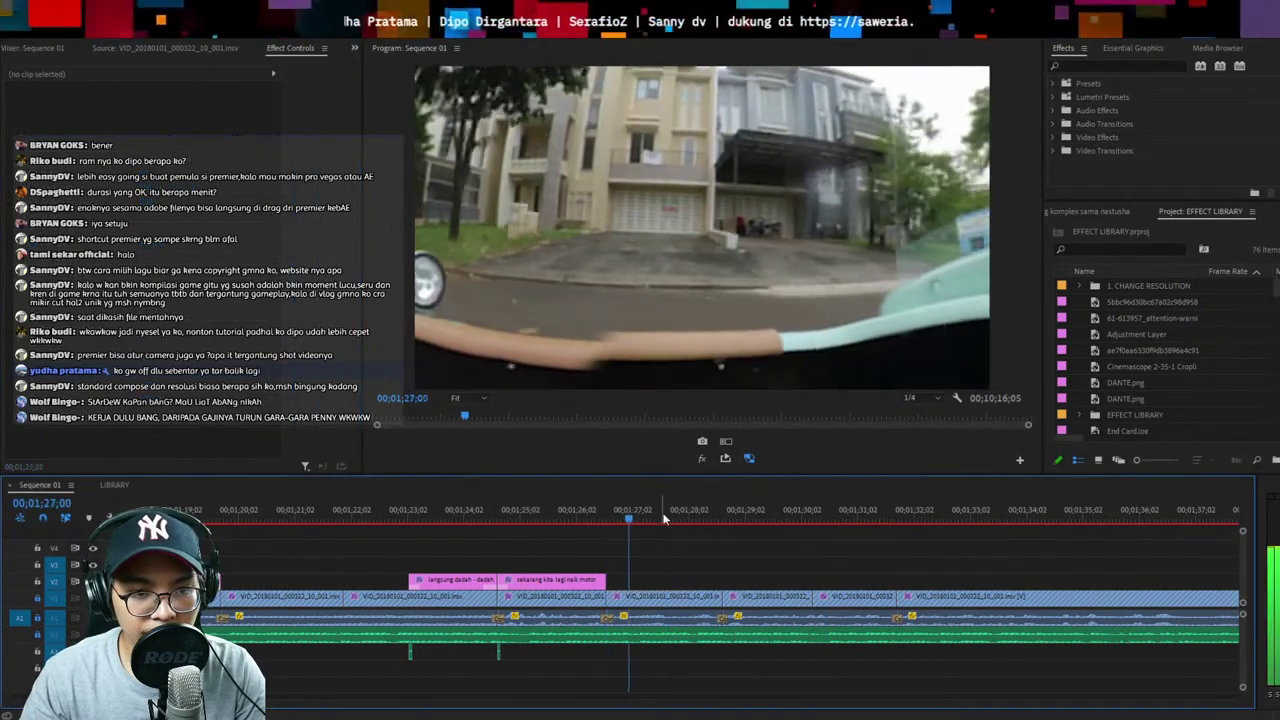
key(Up)
key(shift+3)
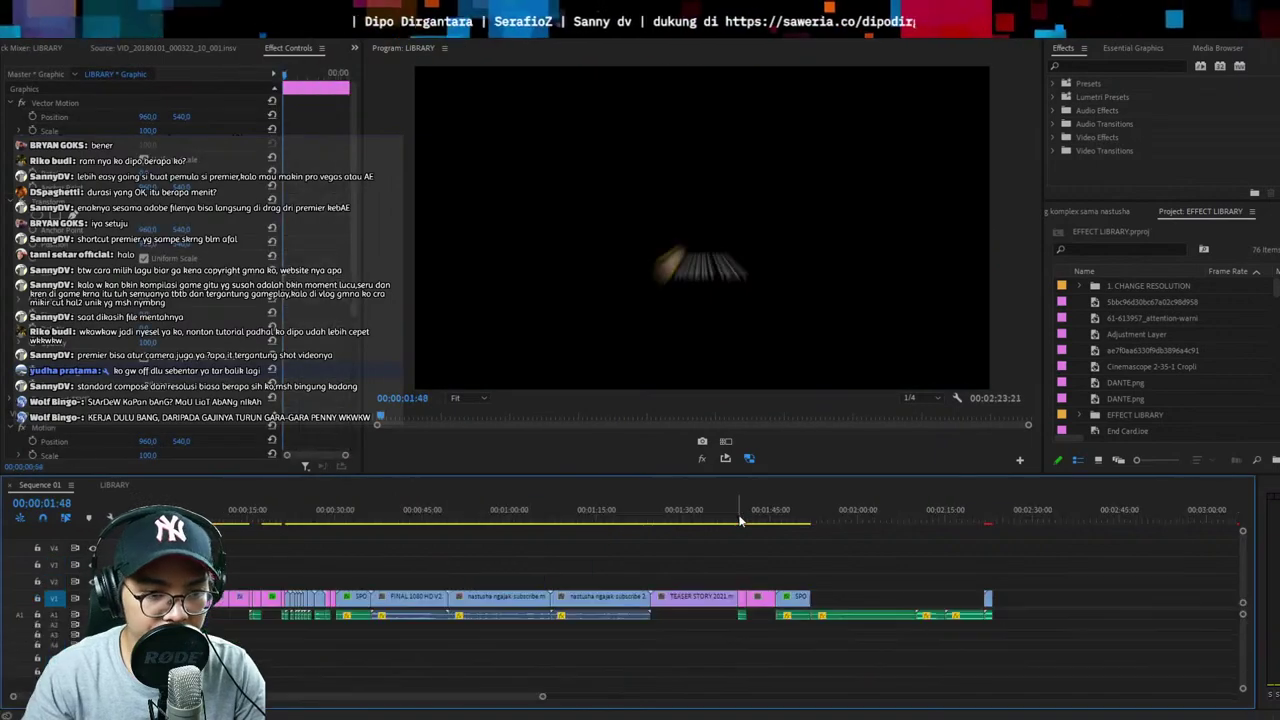
key(shift+3)
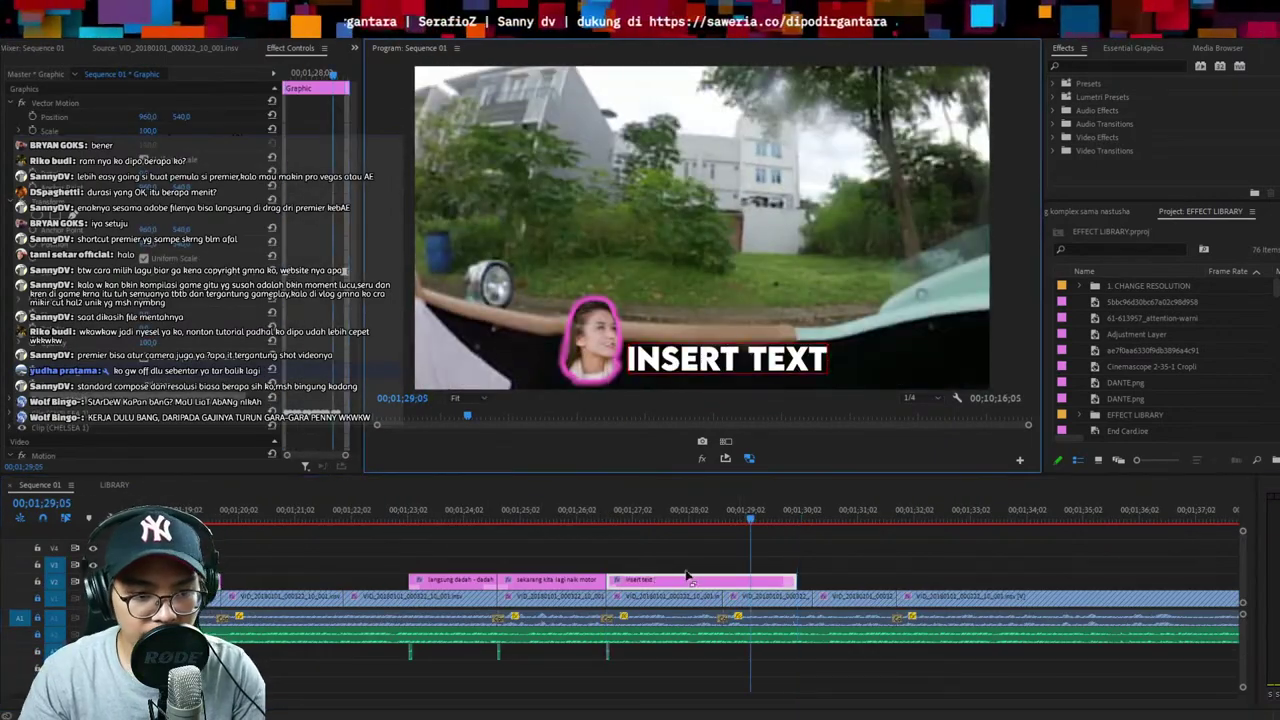
drag(652, 604, 650, 607)
key(Delete)
key(Up)
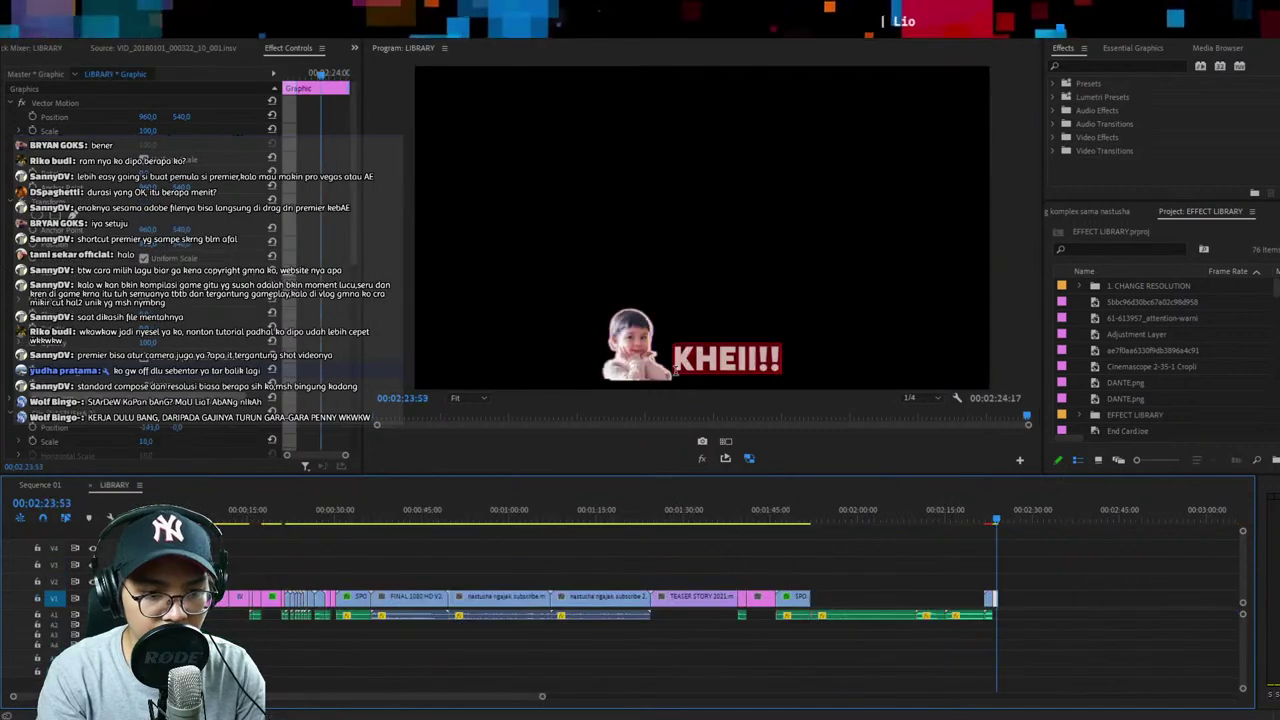
key(ctrl+z)
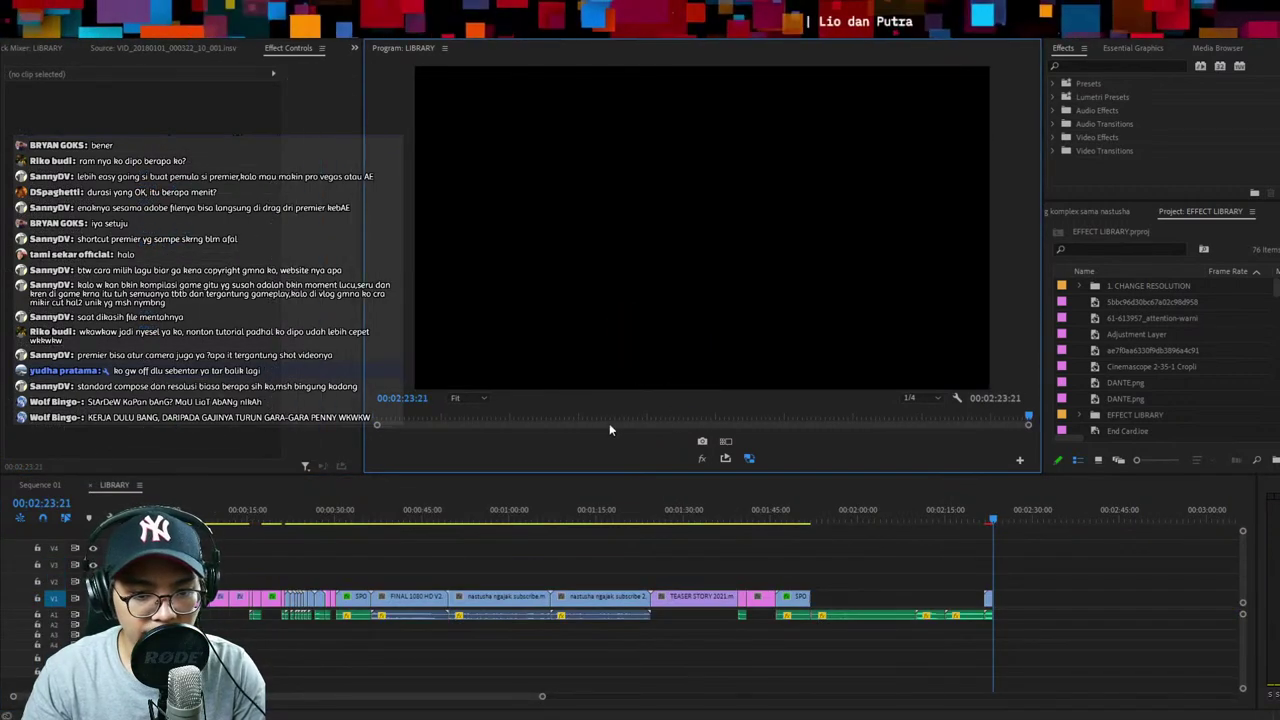
key(space)
Copy the INSERT TEXT caption with the child's cut-out from the LIBRARY sequence to the end of Sequence 01's last caption at 00;01;26;18
click(40, 485)
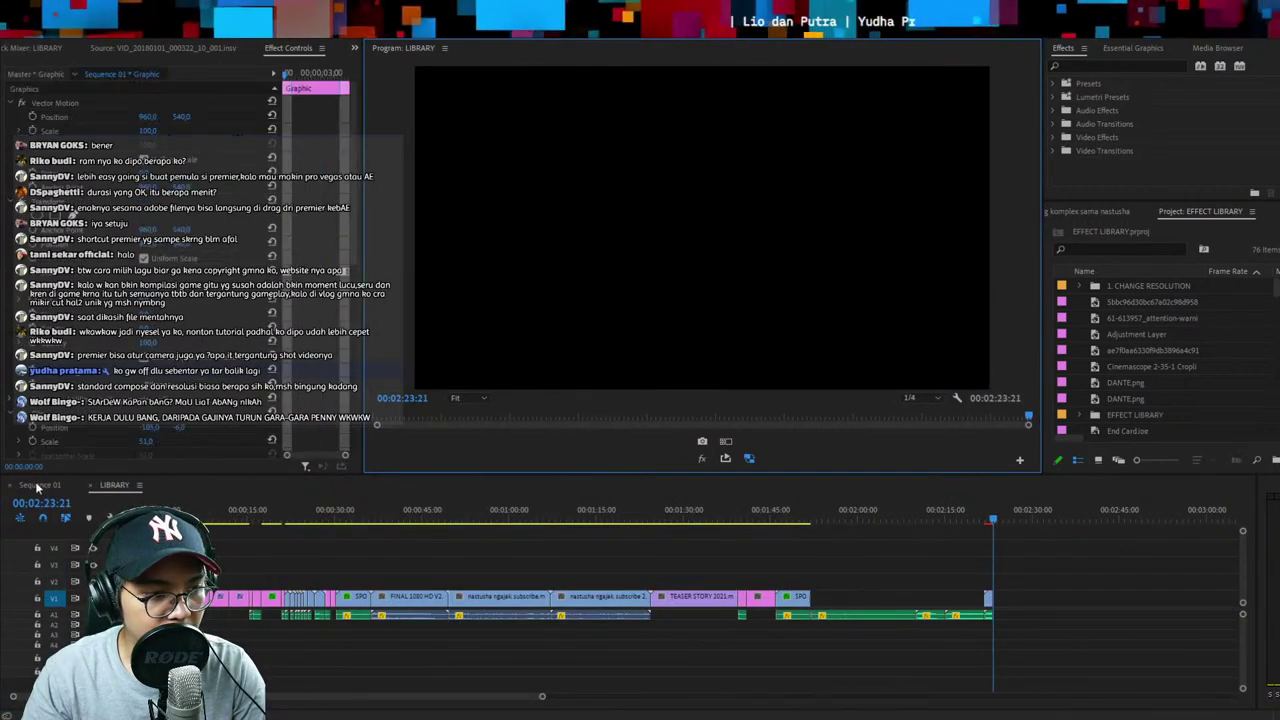
key(minus)
key(minus)
key(minus)
click(741, 515)
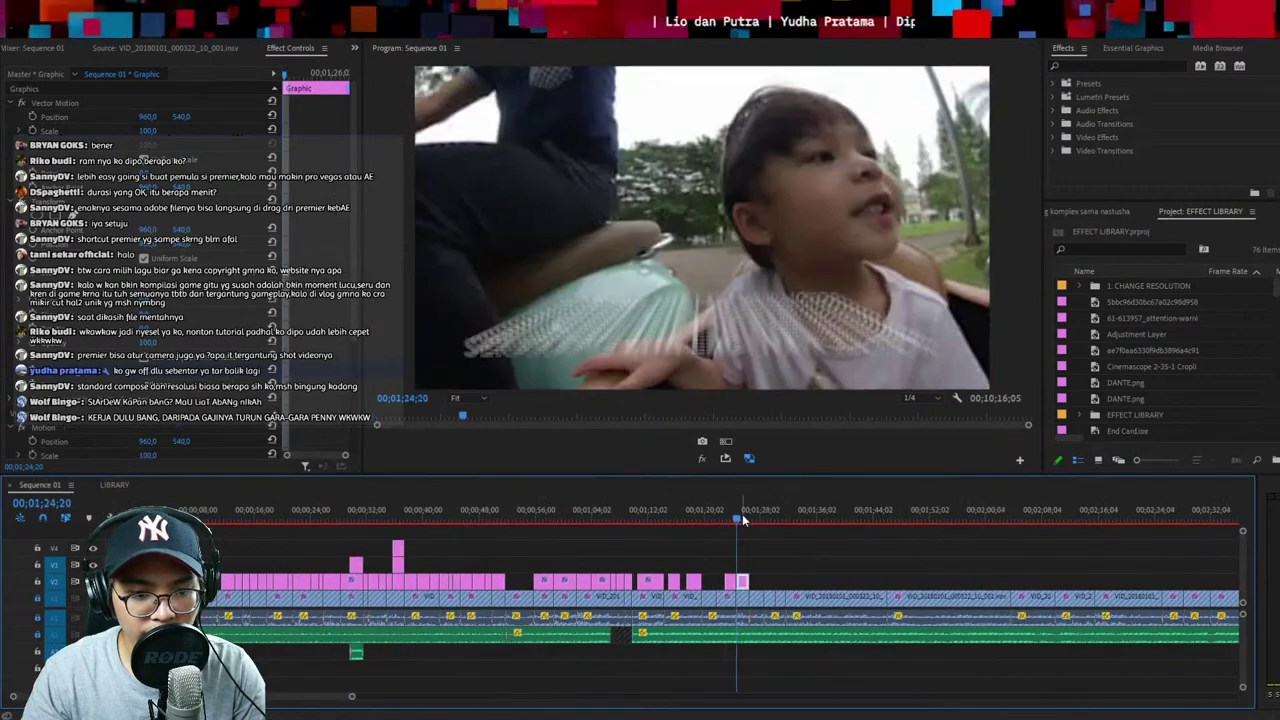
key(equal)
key(equal)
click(744, 516)
key(ctrl+s)
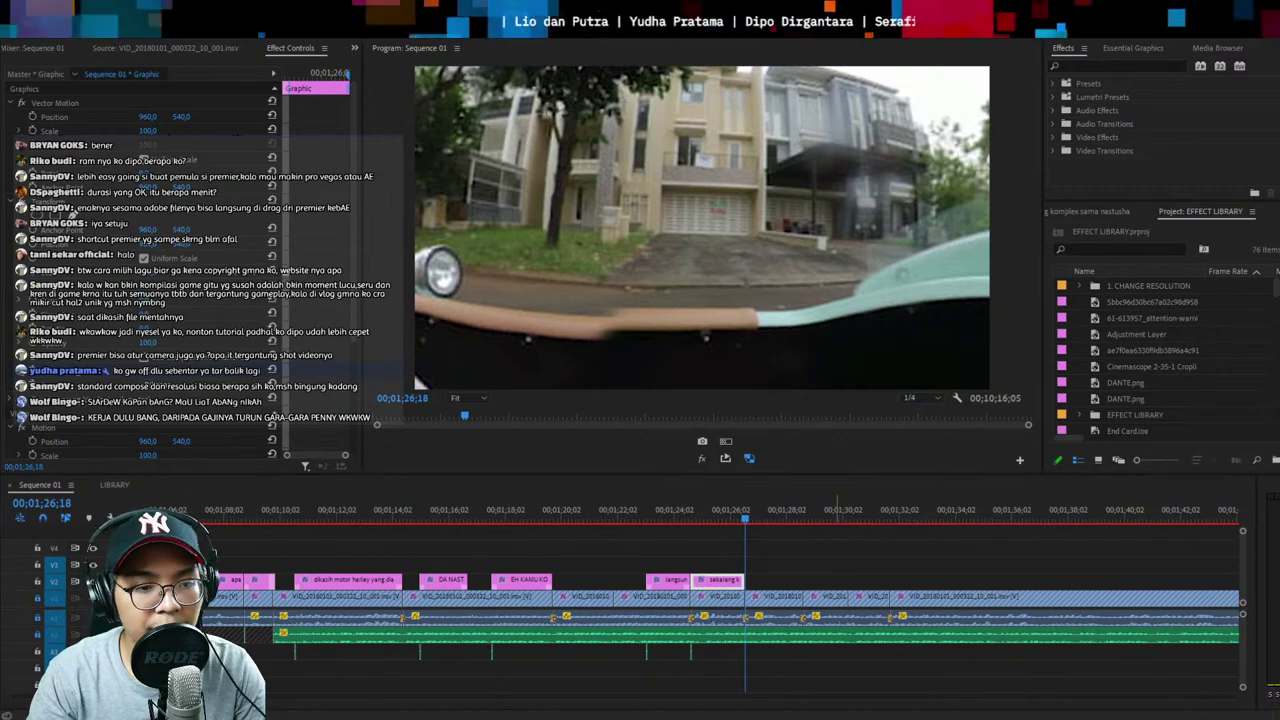
key(shift+3)
key(ctrl+c)
key(shift+3)
key(ctrl+v)
Change the pasted caption's text to SEKARANG and replay from the preceding caption
click(817, 515)
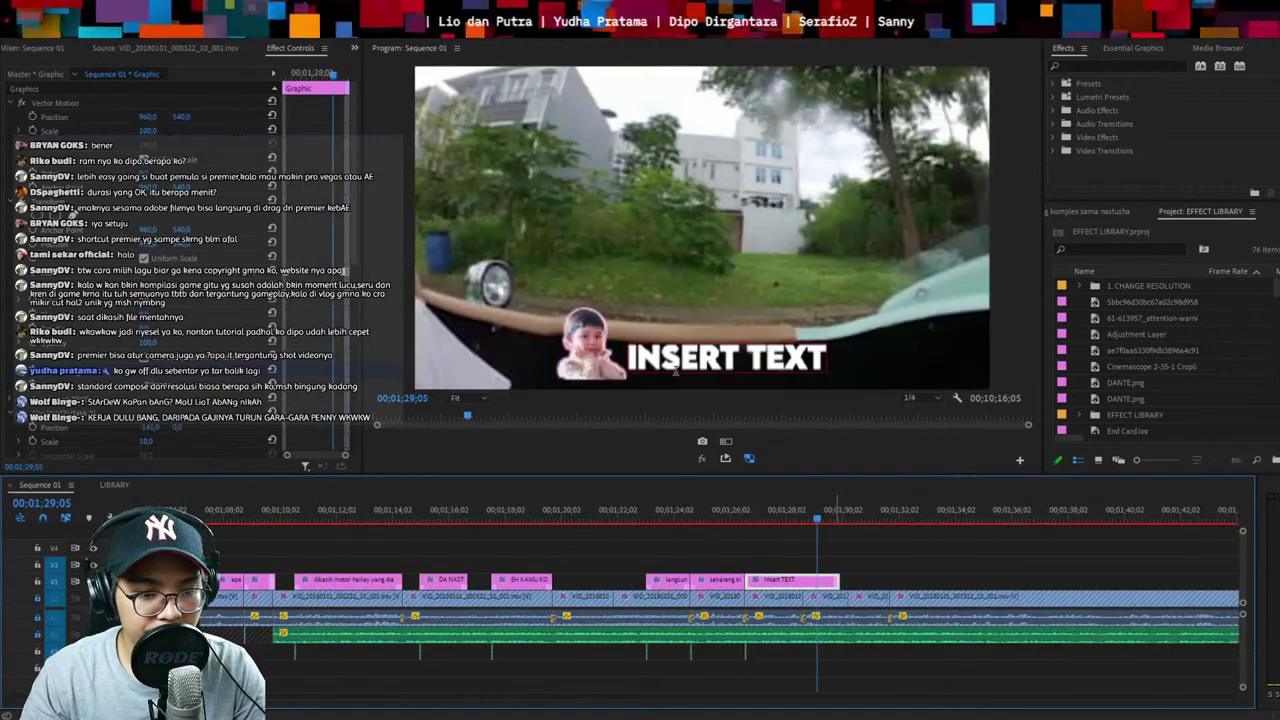
click(675, 371)
text(sekarang)
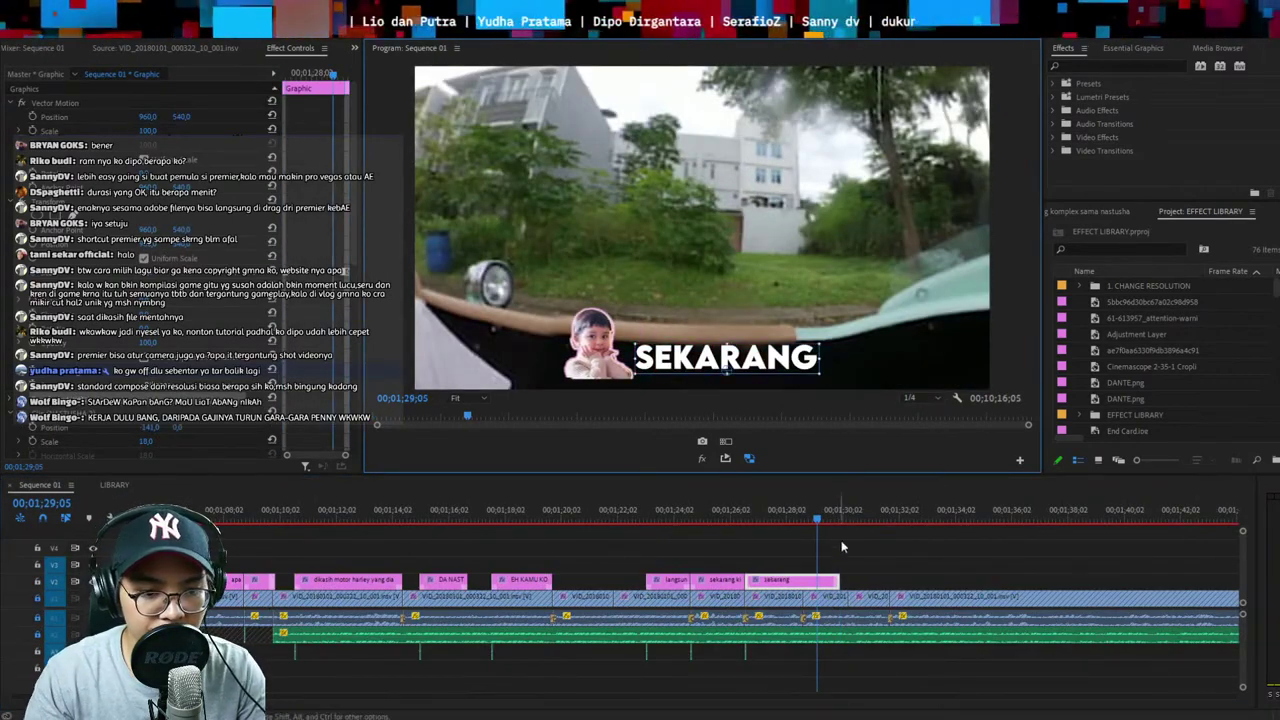
click(715, 513)
key(space)
key(=)
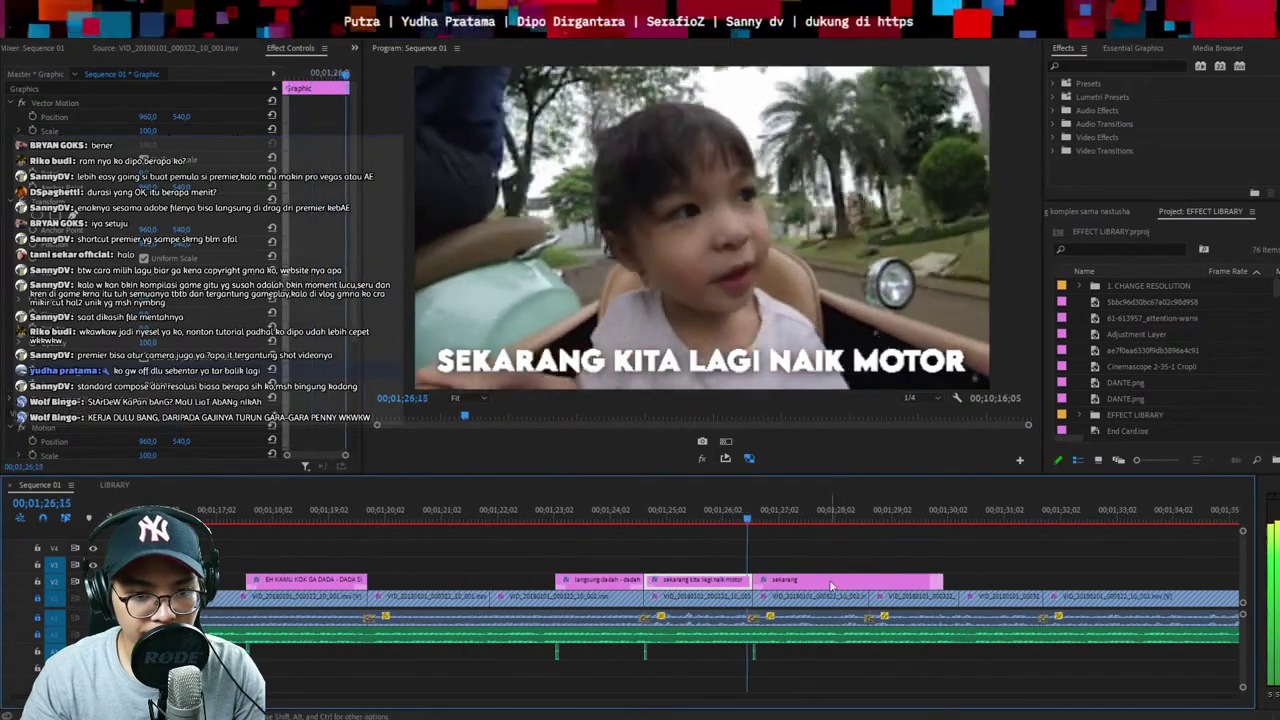
Replace the pasted caption's text with KITA MAU LIHAT CAT
click(796, 364)
double_click(797, 365)
text(kita mau lihat)
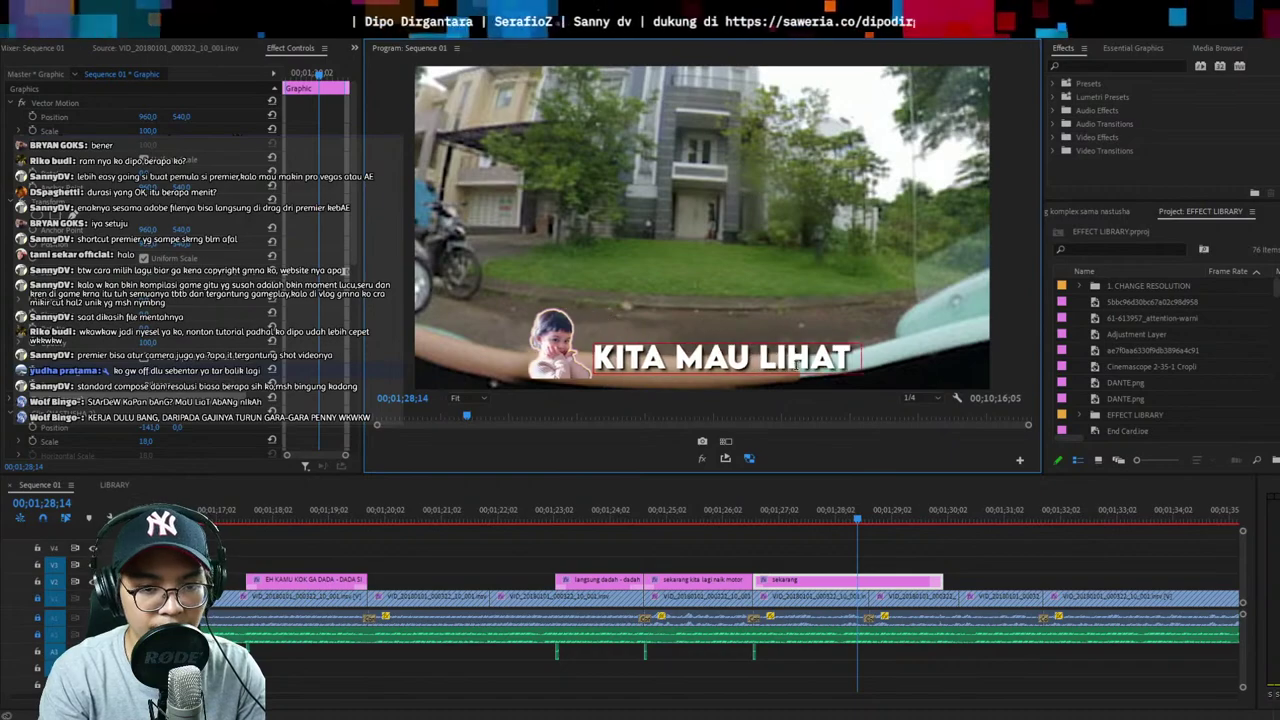
text( cat)
Split the KITA MAU LIHAT CAT caption at the video cut near 00;01;28;20 and extend its second part to about 00;01;31;25
click(1000, 483)
key(space)
key(ctrl+k)
key(space)
drag(942, 582, 1047, 583)
key(space)
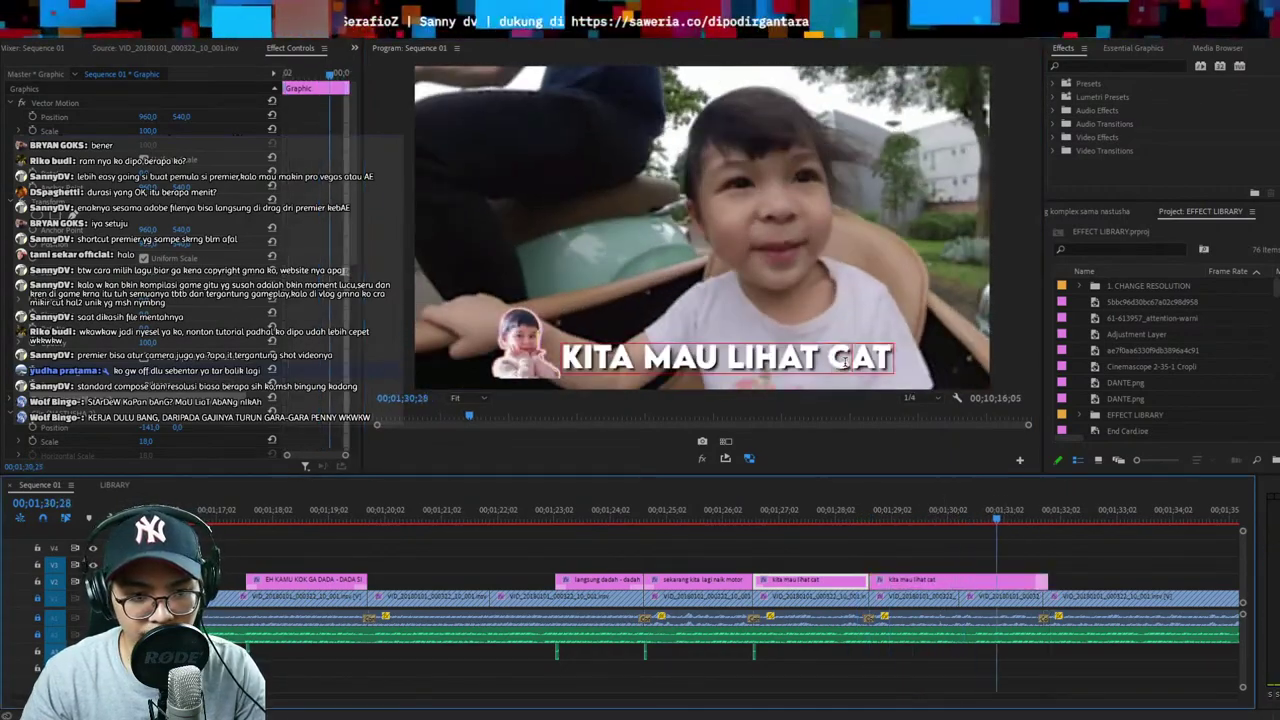
Change the second part's text to YANG SUKA MASUK ITU and split it at the video cut near 00;01;30;09
double_click(848, 362)
text(yang suka masuk itu)
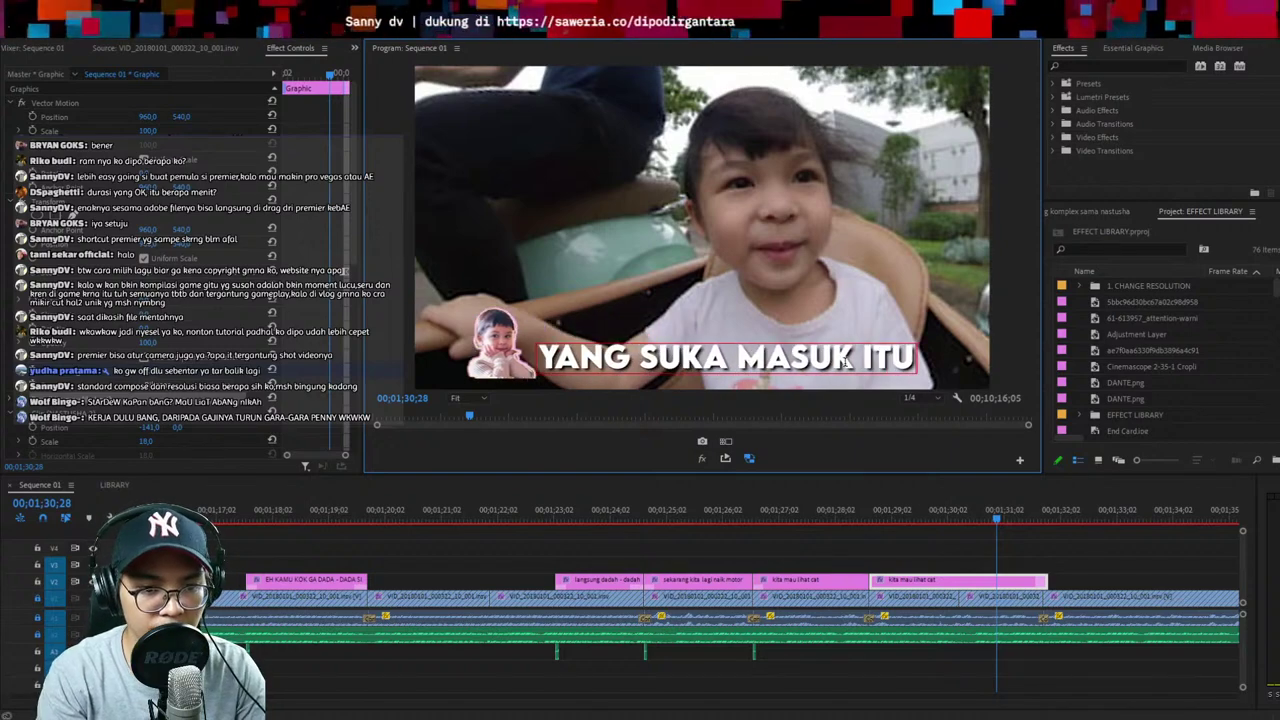
key(Escape)
key(space)
key(Up)
key(ctrl+k)
key(space)
Change the caption piece after the cut to DIA DIMANA and play on from it
key(Right)
key(Right)
key(Right)
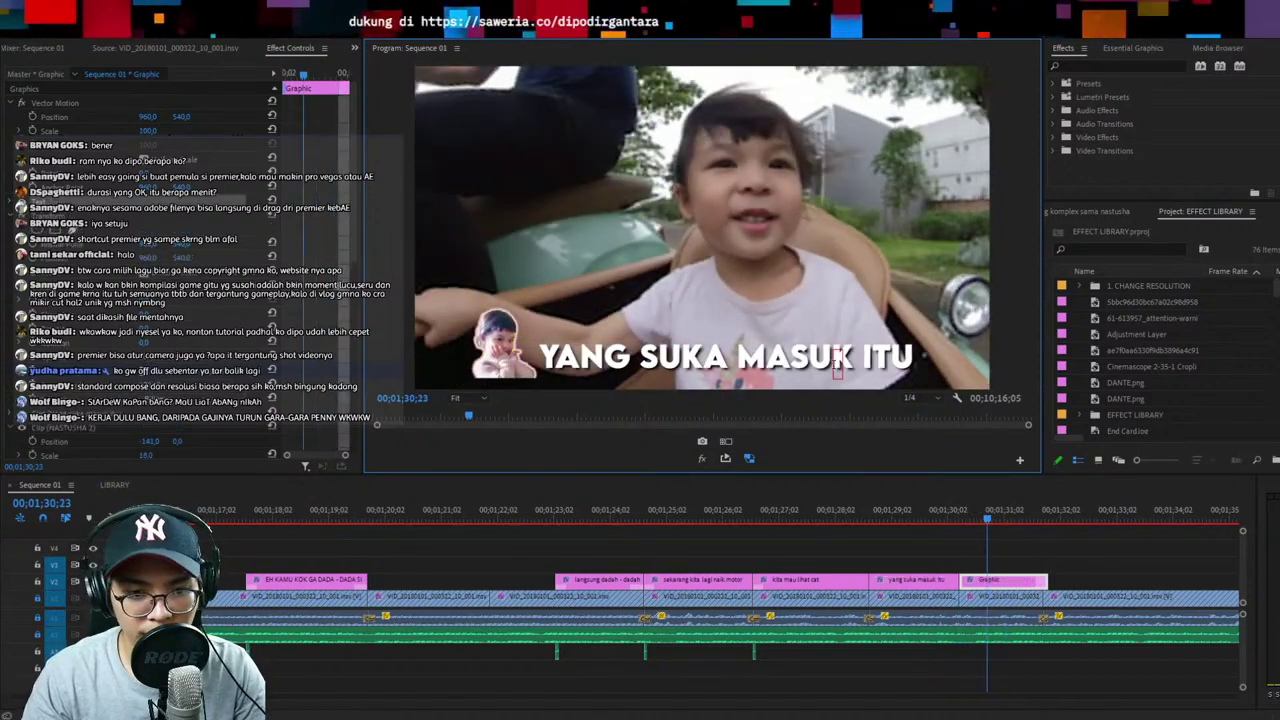
double_click(832, 362)
text(dia dimana)
key(Escape)
key(space)
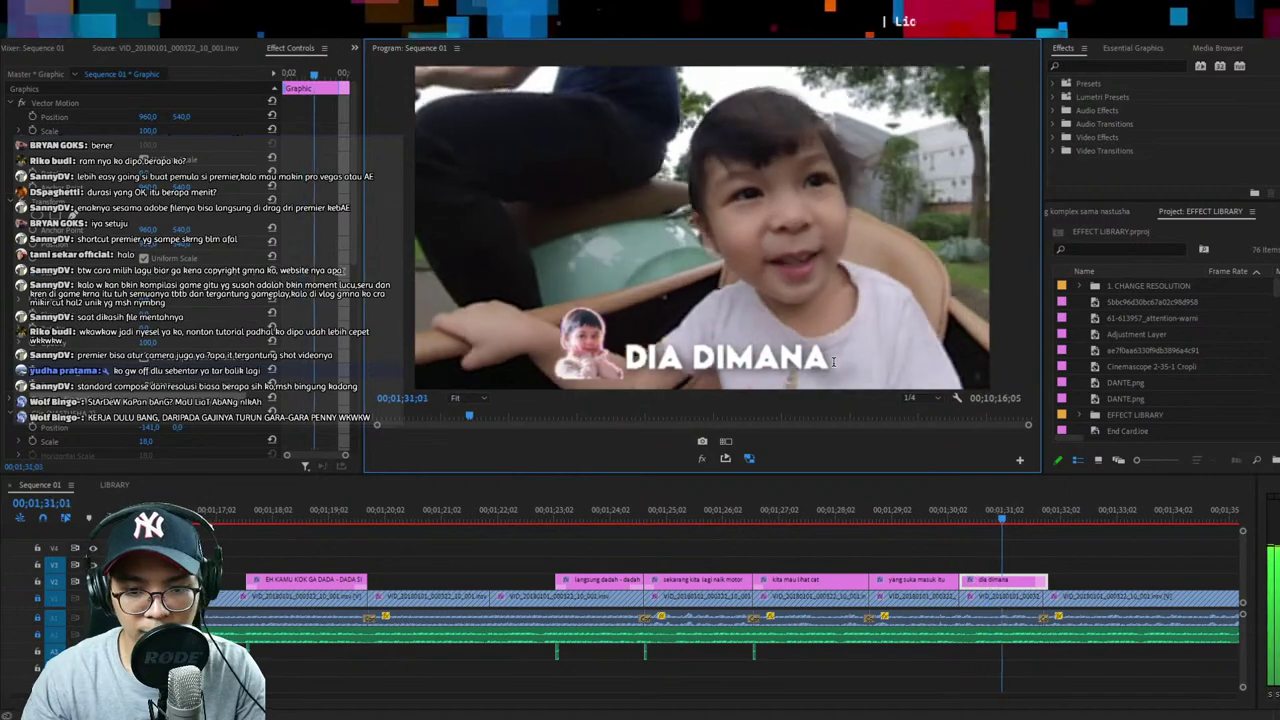
Extend the DIA DIMANA caption to about 00;01;39;18 and split it at the video cut near 00;01;31;25
click(1114, 582)
scroll(1114, 582, down, 3)
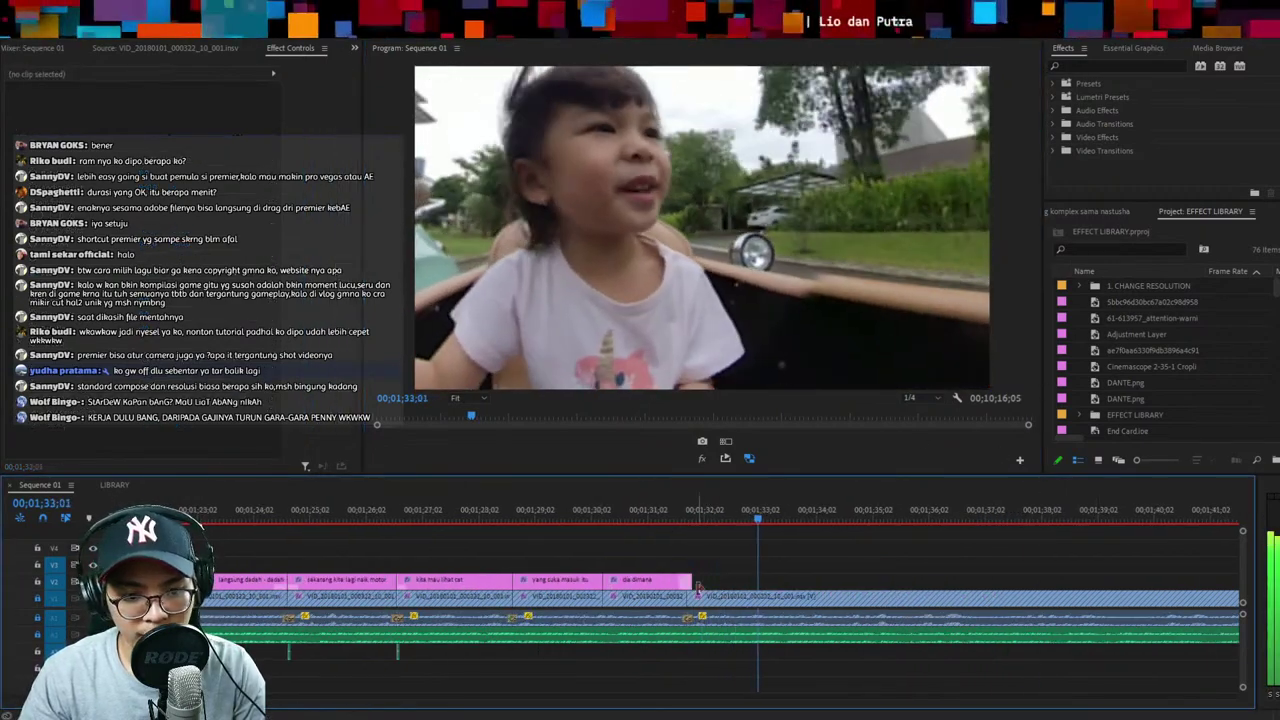
drag(691, 579, 1127, 579)
click(707, 516)
key(Up)
key(ctrl+k)
key(space)
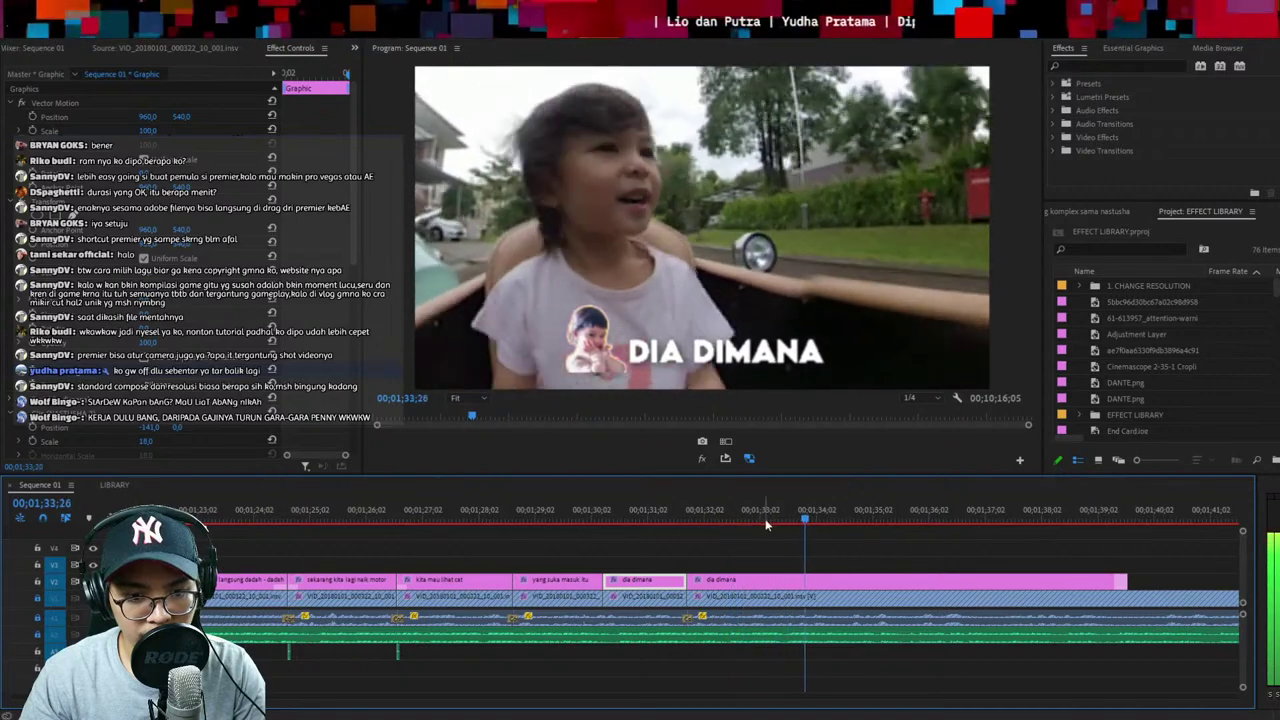
Split the extended caption at about 00;01;34;06 and set the piece before it to DIA PIKIR DIA KERUMAH ITU DIA MAU MAKAN
key(ctrl+k)
click(757, 519)
double_click(771, 352)
key(ctrl+a)
text(d)
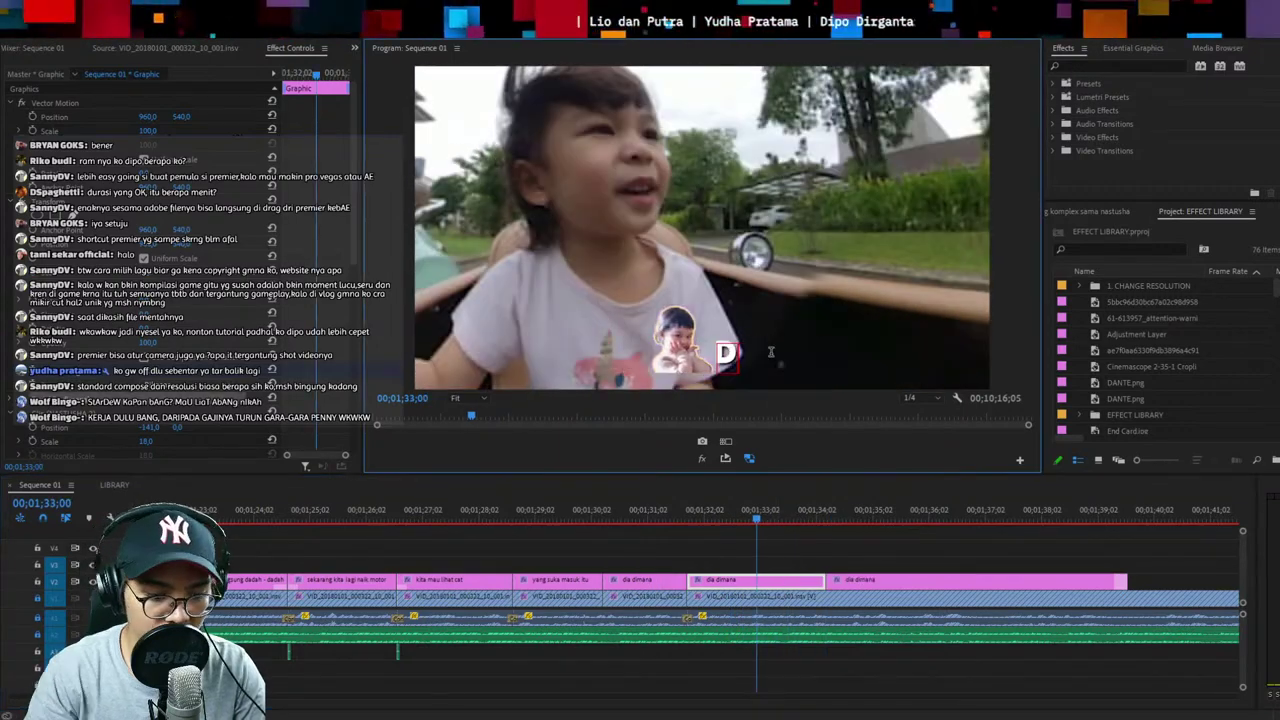
text(IA PIKIR DIA KERUMAH ITU)
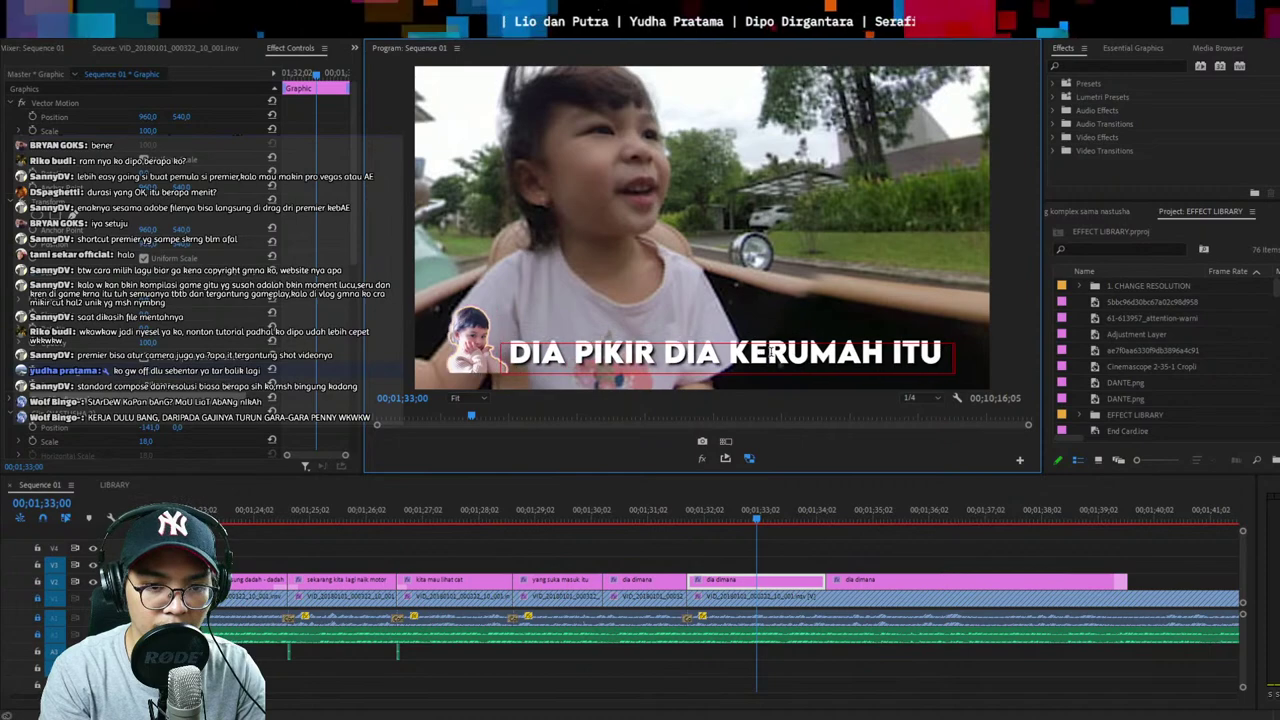
text( DIA MAU M)
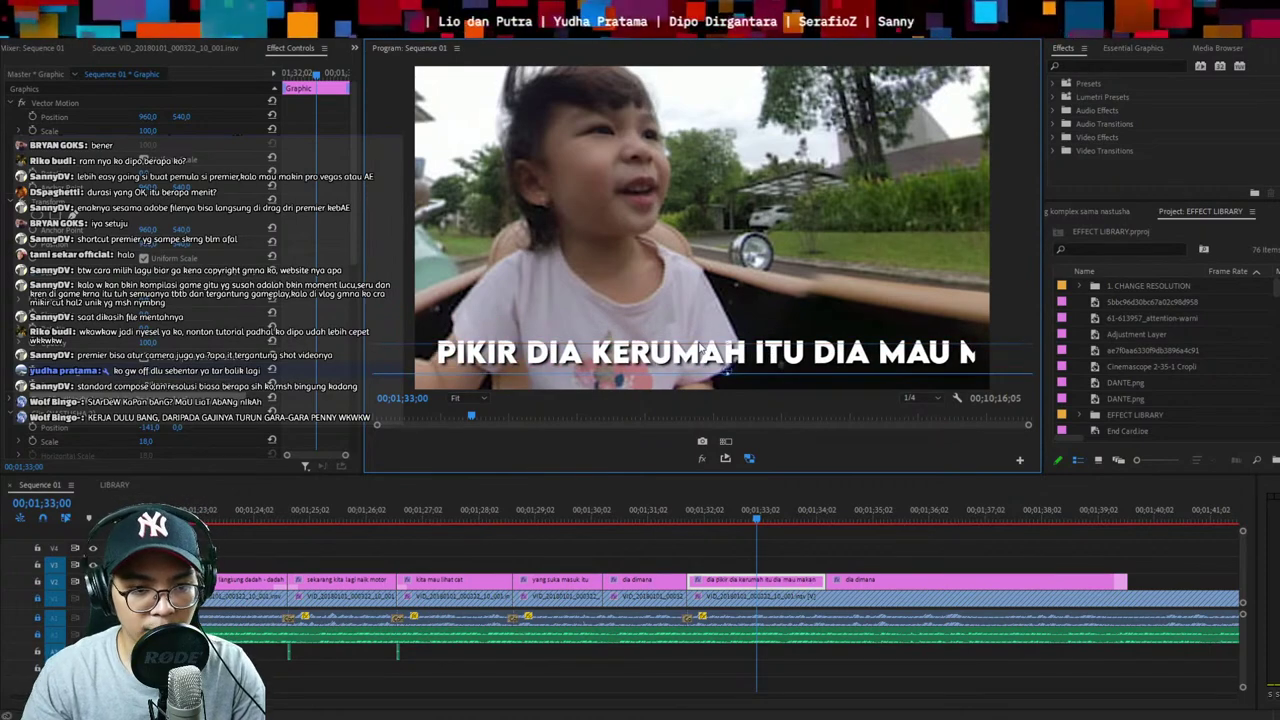
text(AKAN)
key(space)
Split the last DIA DIMANA caption at about 00;01;36;21, set its first part to DIA PIKIR PUNYA CAT..., and play onward
click(887, 554)
scroll(845, 575, down, 3)
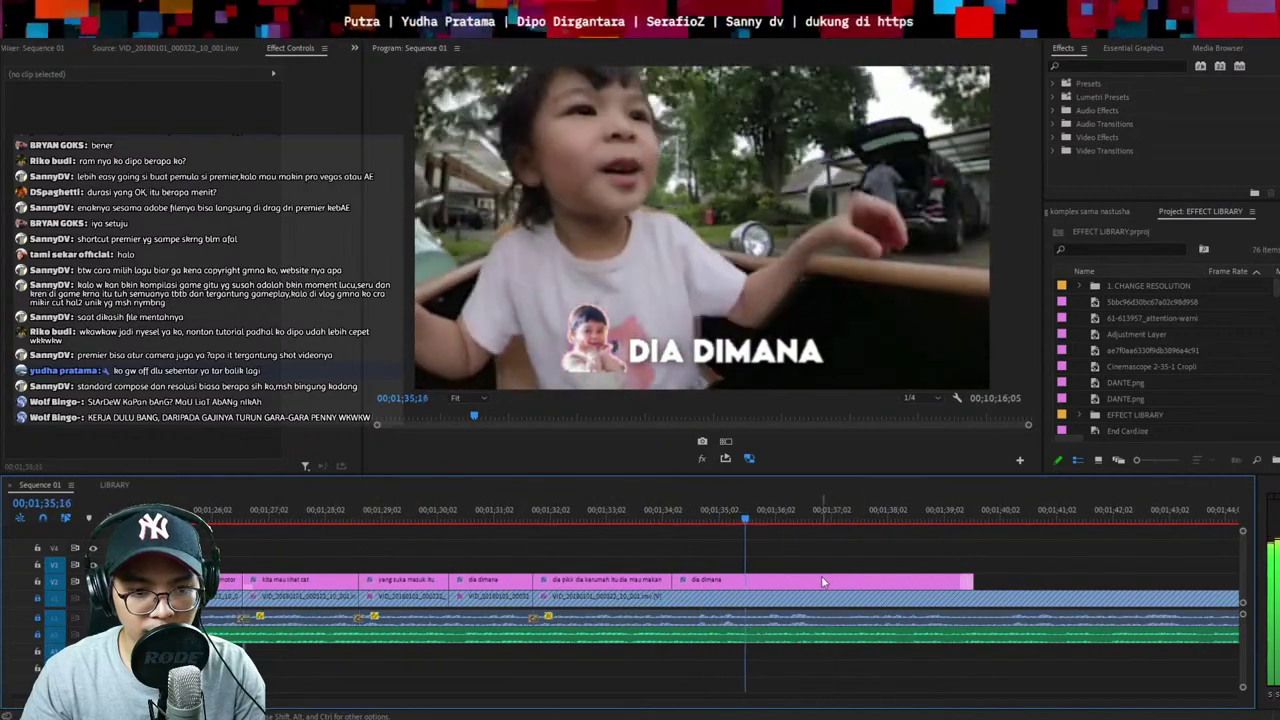
click(827, 582)
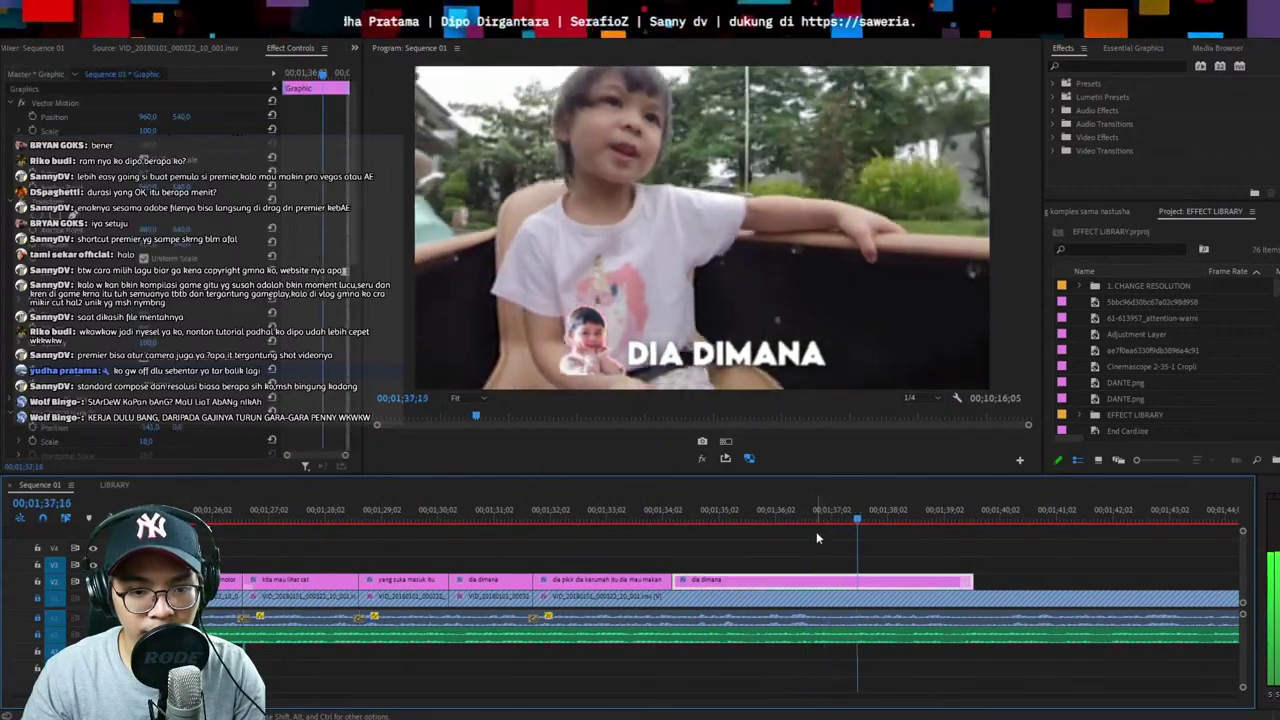
click(797, 508)
key(ctrl+k)
click(726, 510)
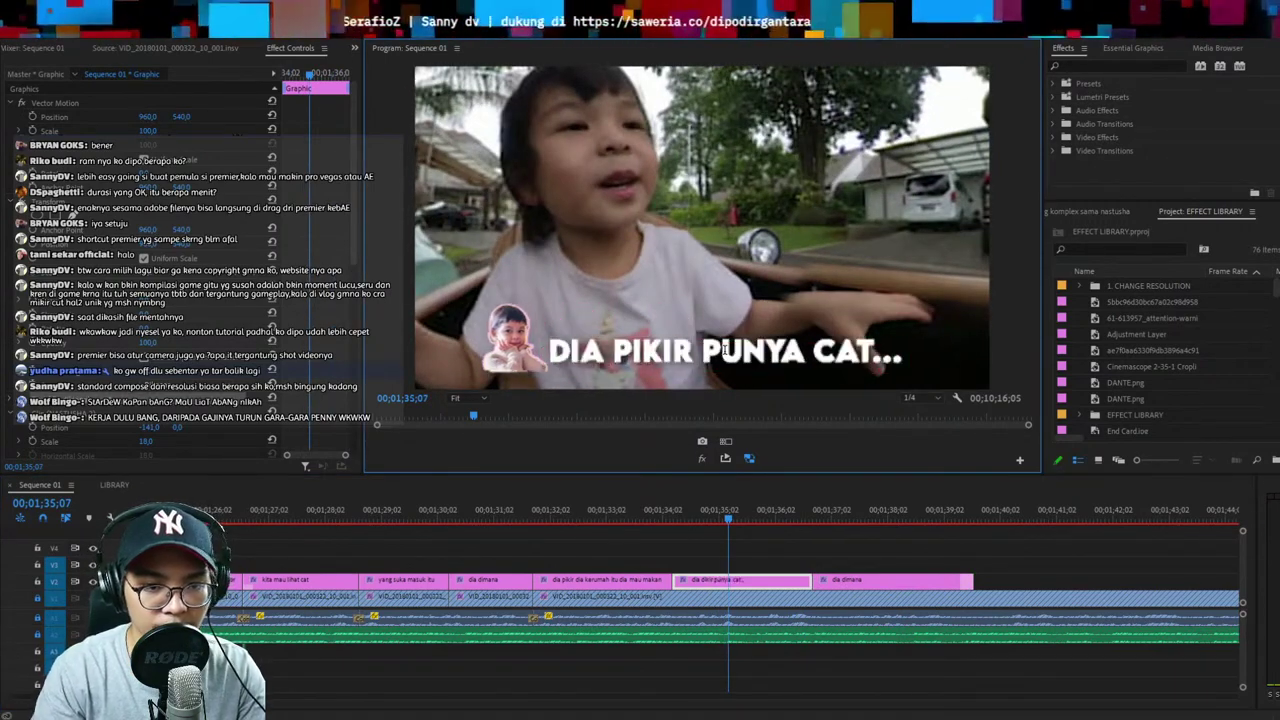
key(Escape)
key(space)
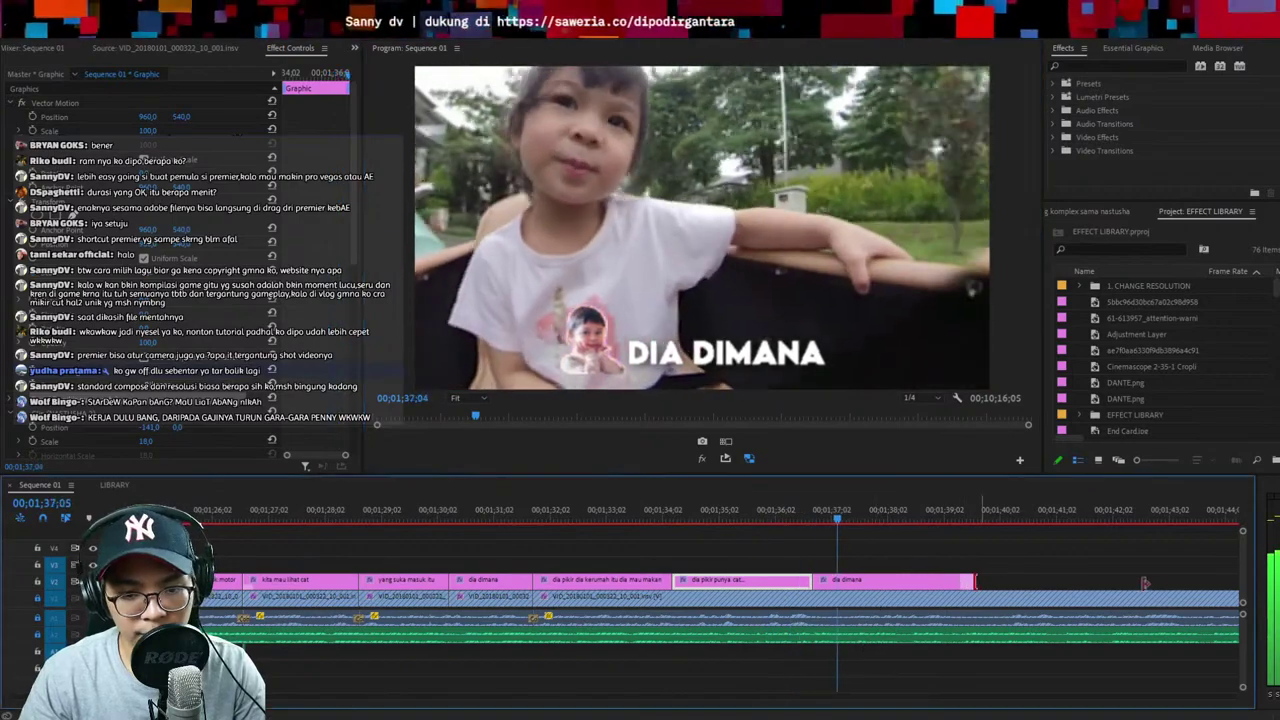
Extend the last DIA DIMANA caption to the video cut near 00;01;46;05 and play on from about 00;01;38
key(minus)
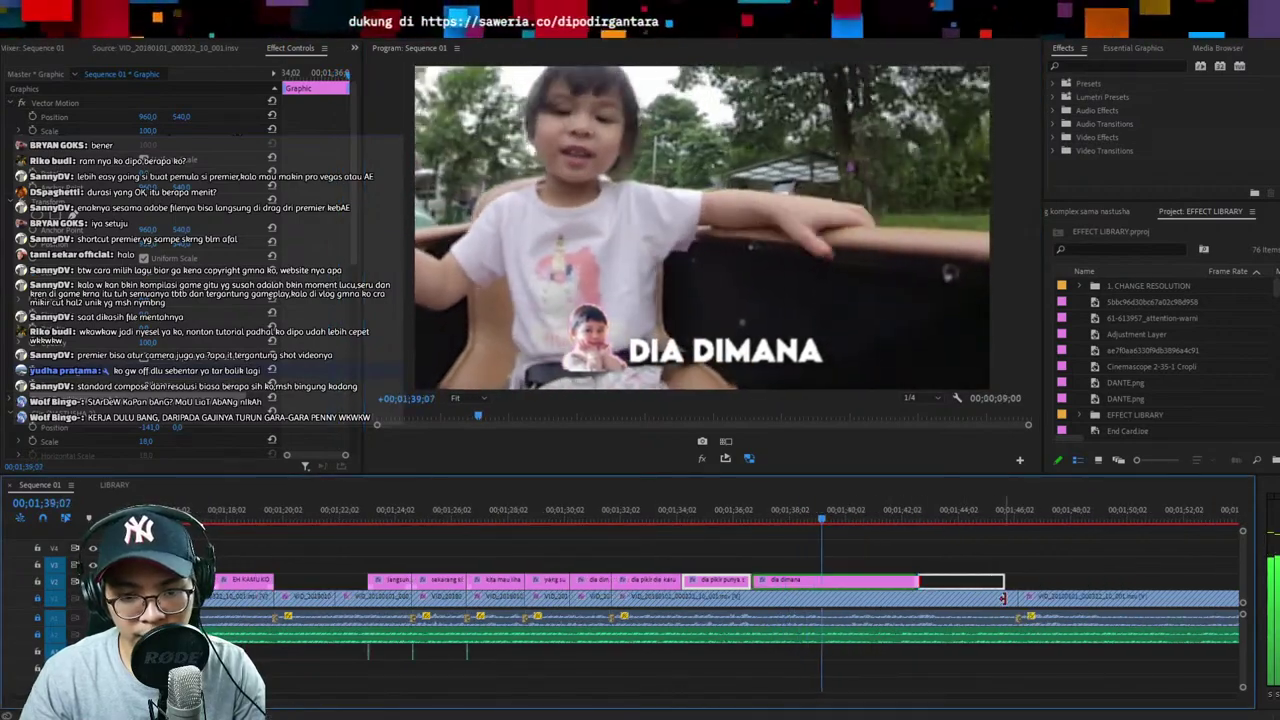
drag(988, 593, 1014, 592)
click(788, 511)
key(space)
key(equal)
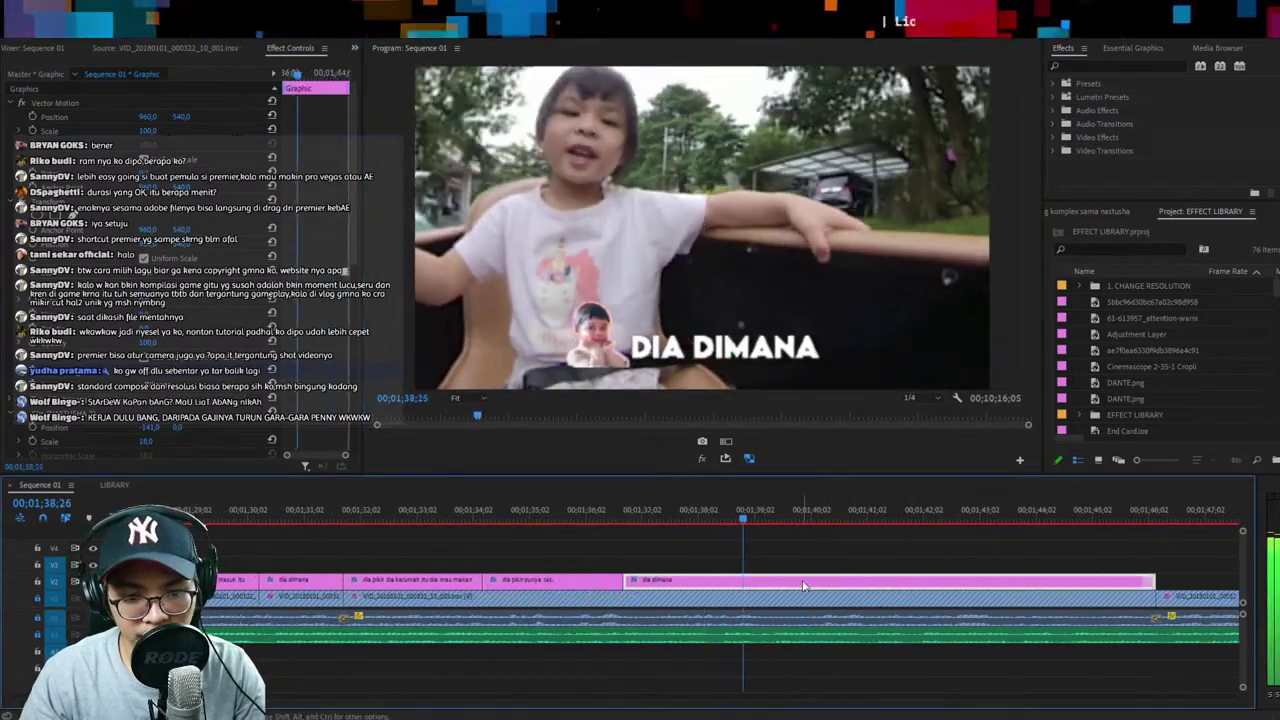
Split the extended caption at about 00;01;39;06 and set its first part to PUNYA MAKANAN BUAT CAT
key(ctrl+k)
drag(674, 512, 679, 512)
double_click(746, 348)
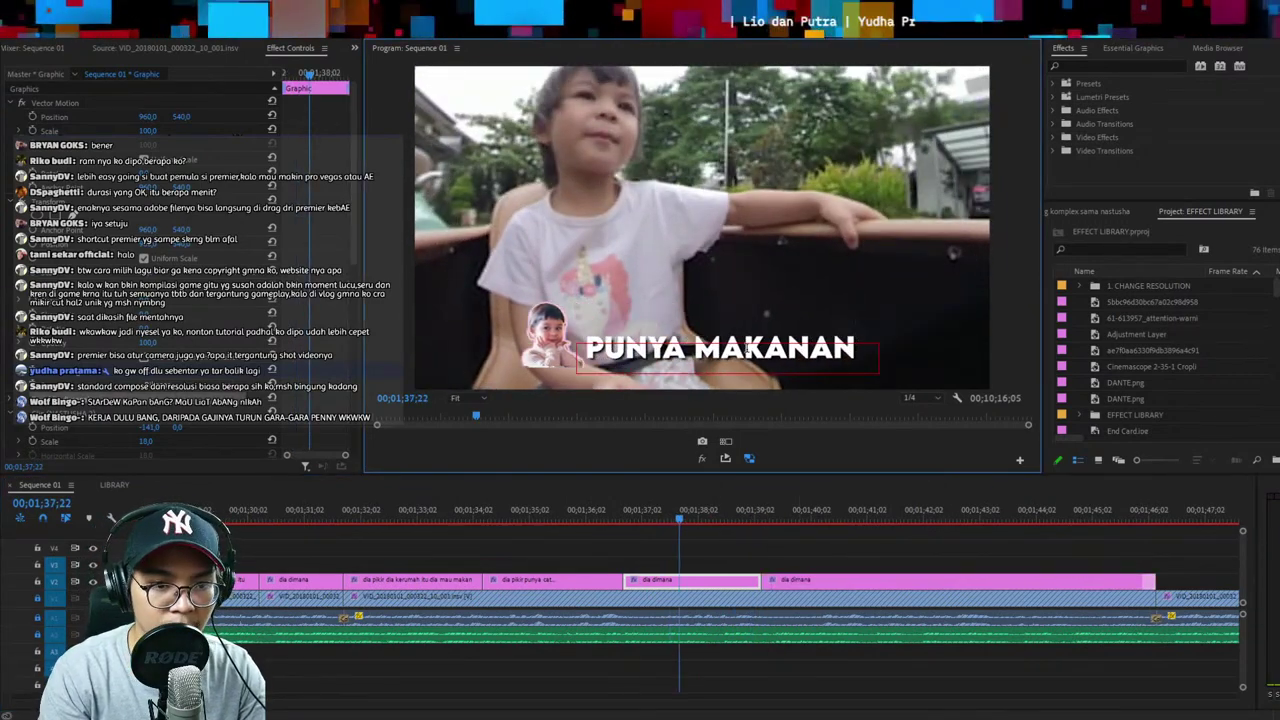
text(AT CAT)
key(Escape)
key(space)
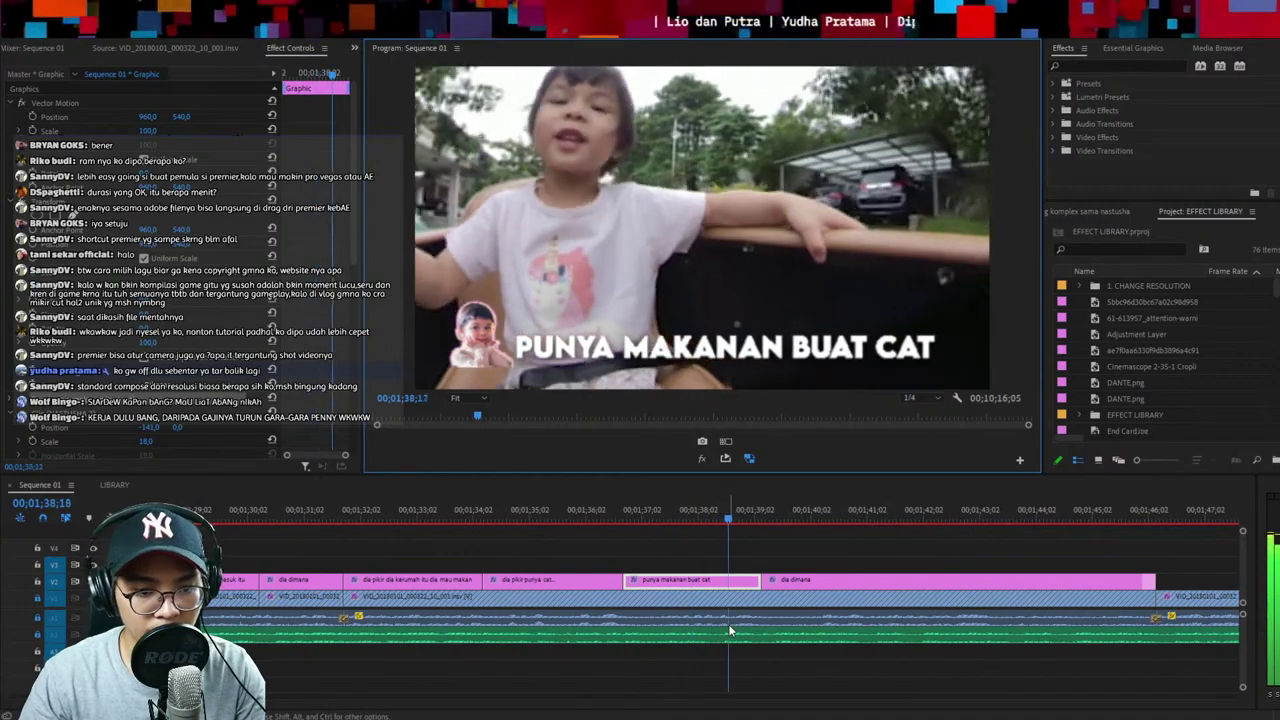
Replay the caption passage and pan the camera on the video clip beneath it to -27 so the child sits nearer the centre
click(640, 513)
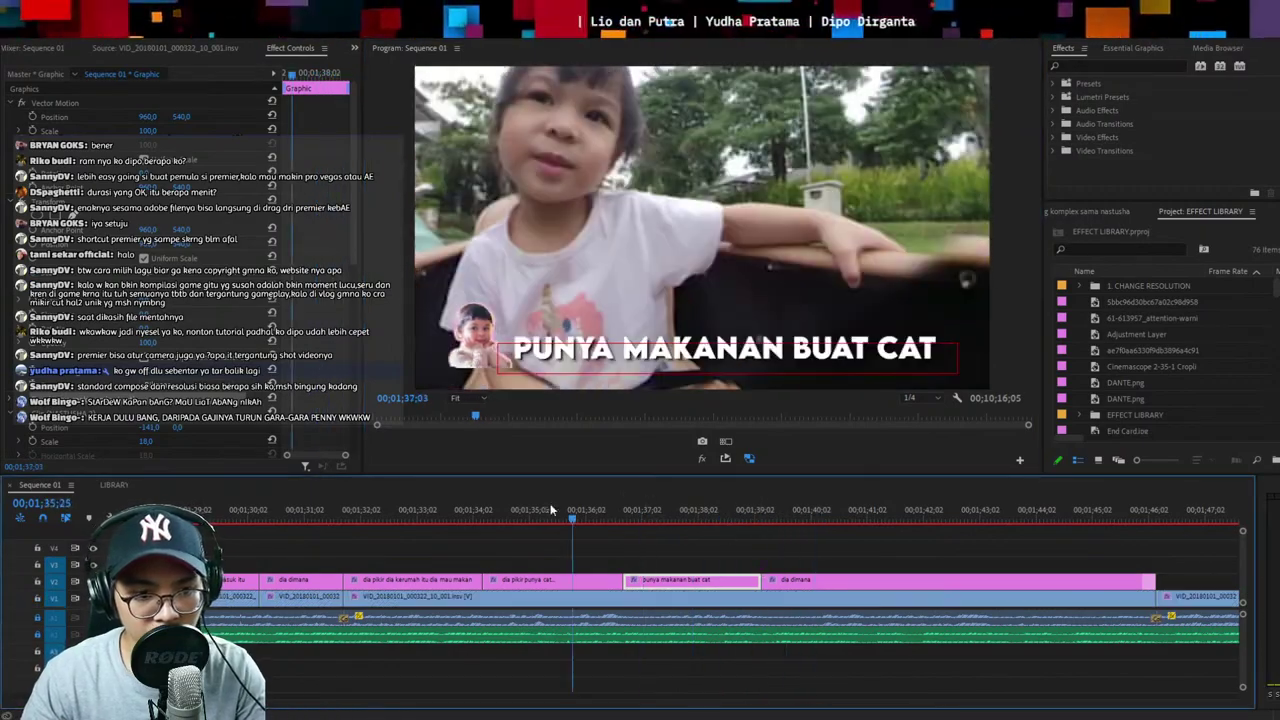
click(535, 505)
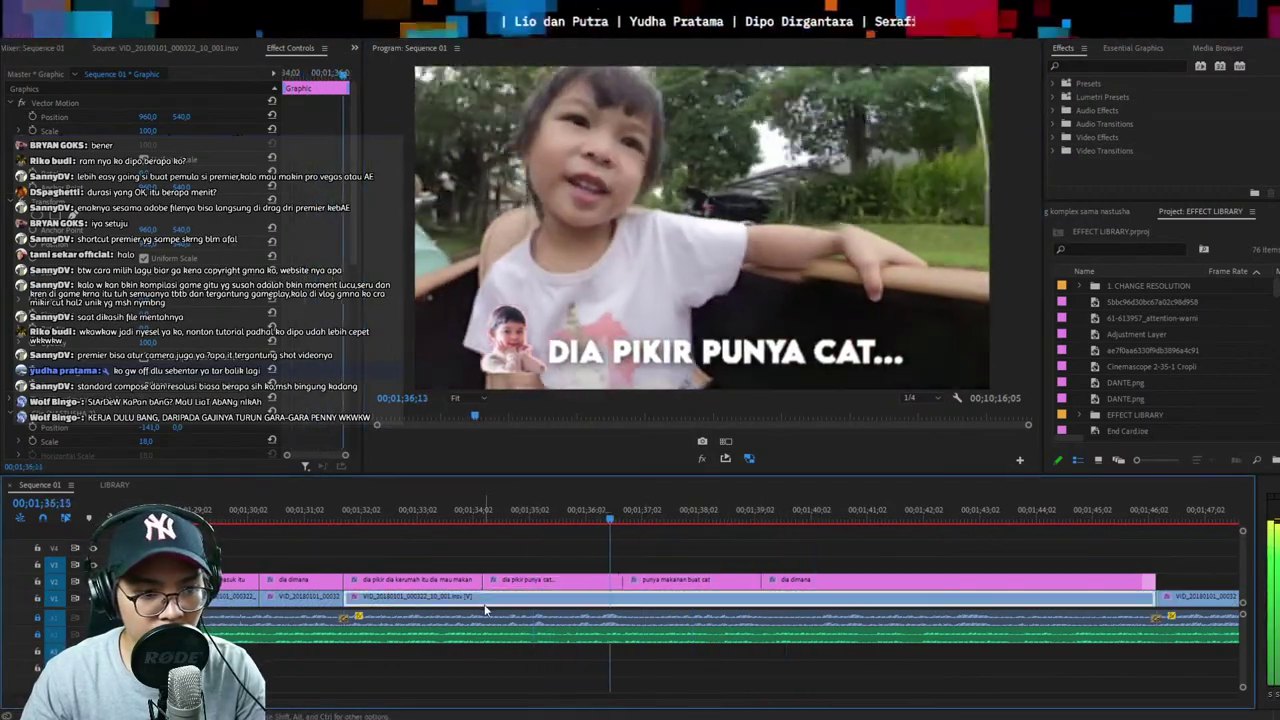
click(480, 597)
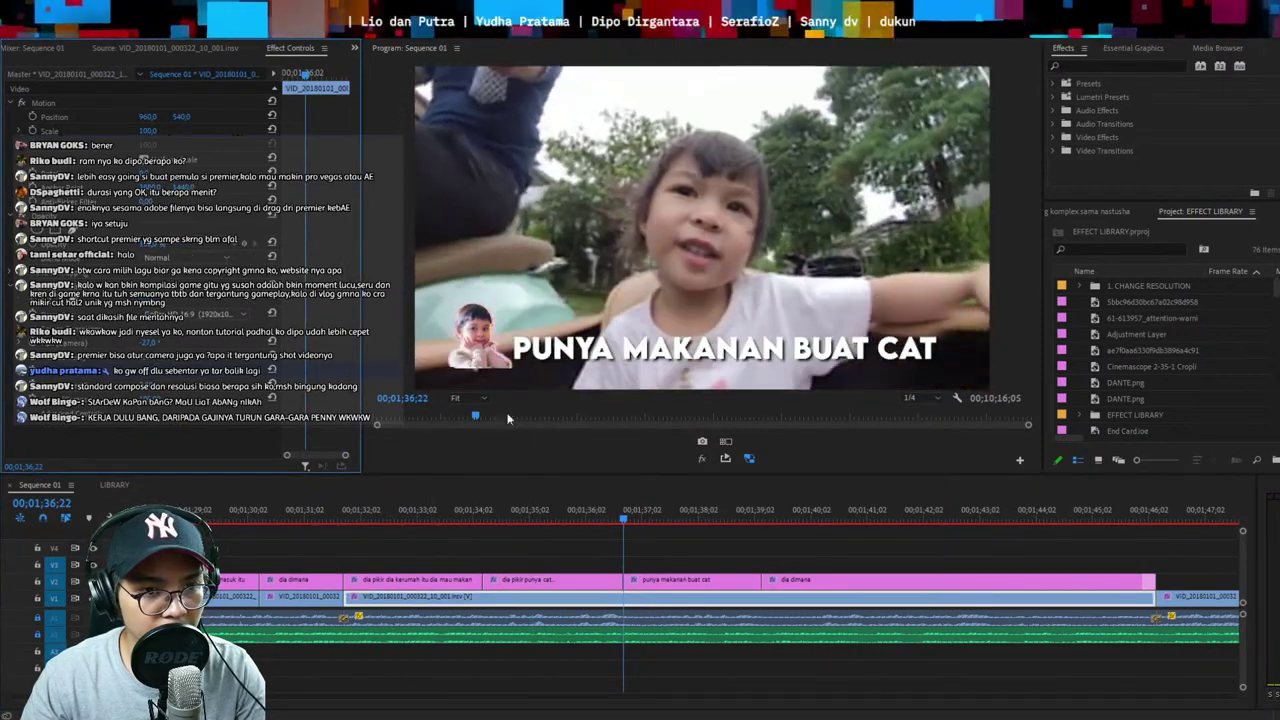
click(807, 552)
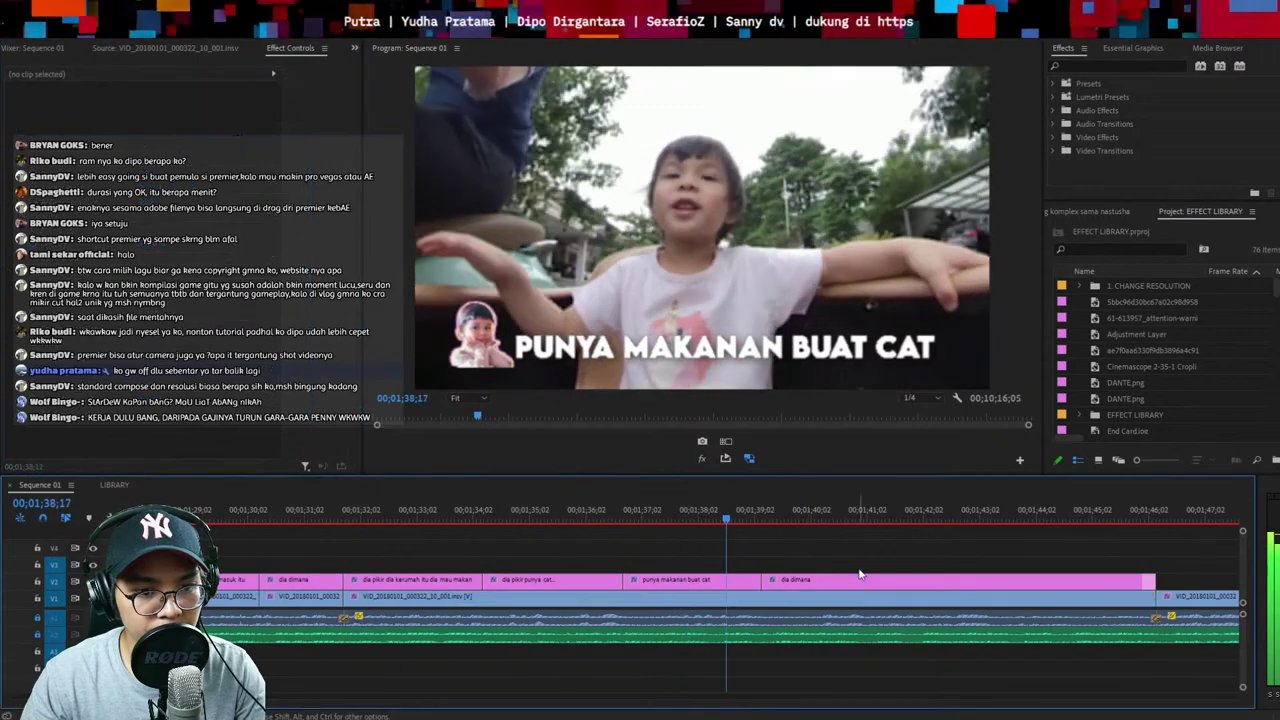
Split the video clip at about 00;01;39;06, pan the camera on the second piece to centre the child, and replay the join
click(847, 598)
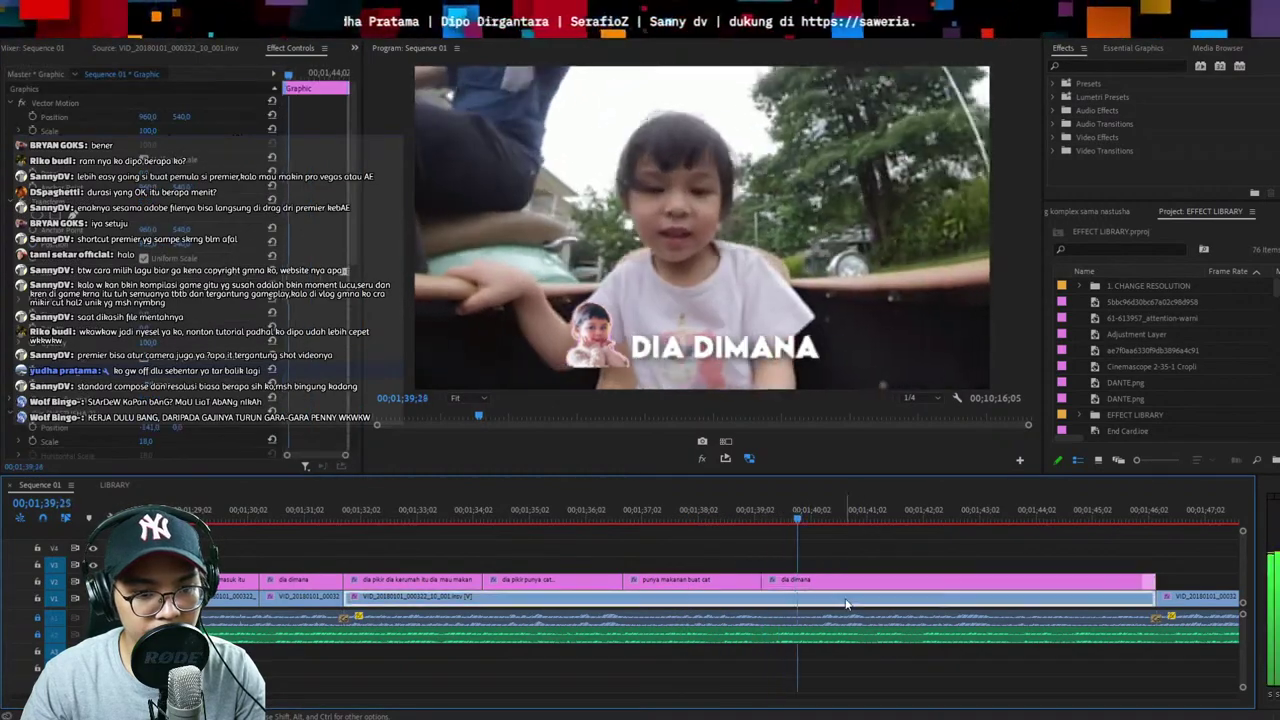
key(minus)
key(minus)
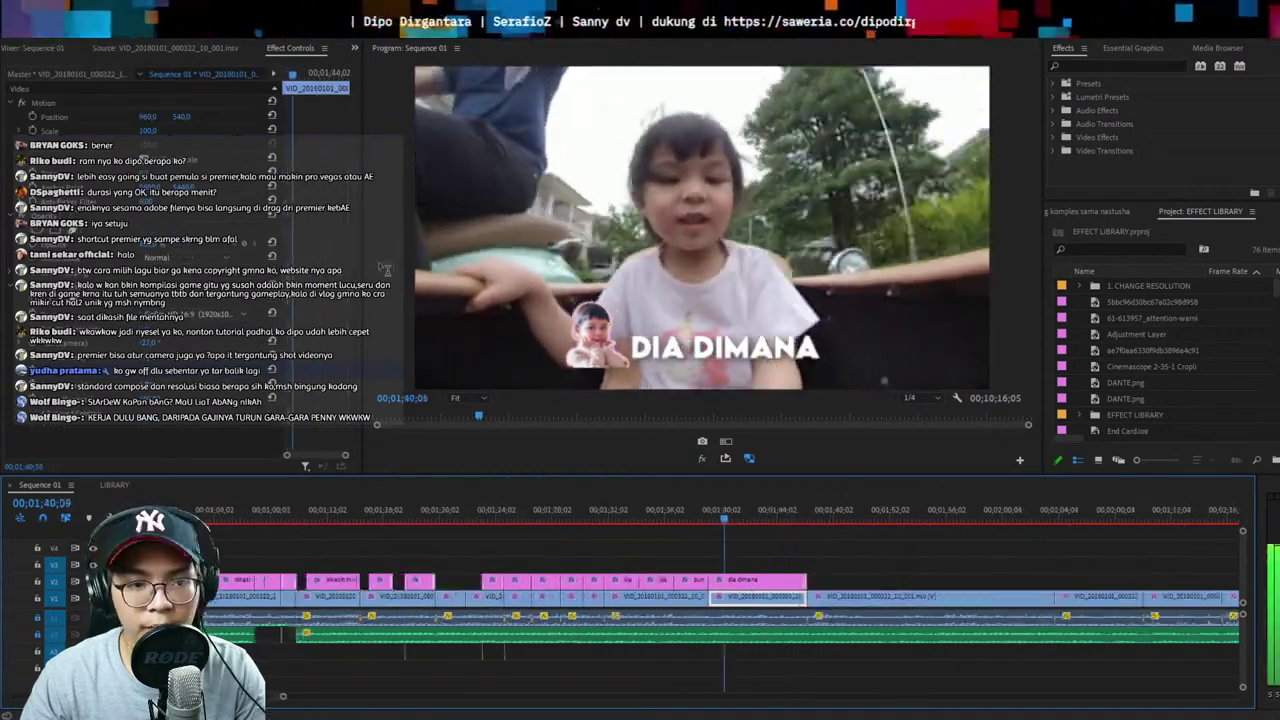
key(equal)
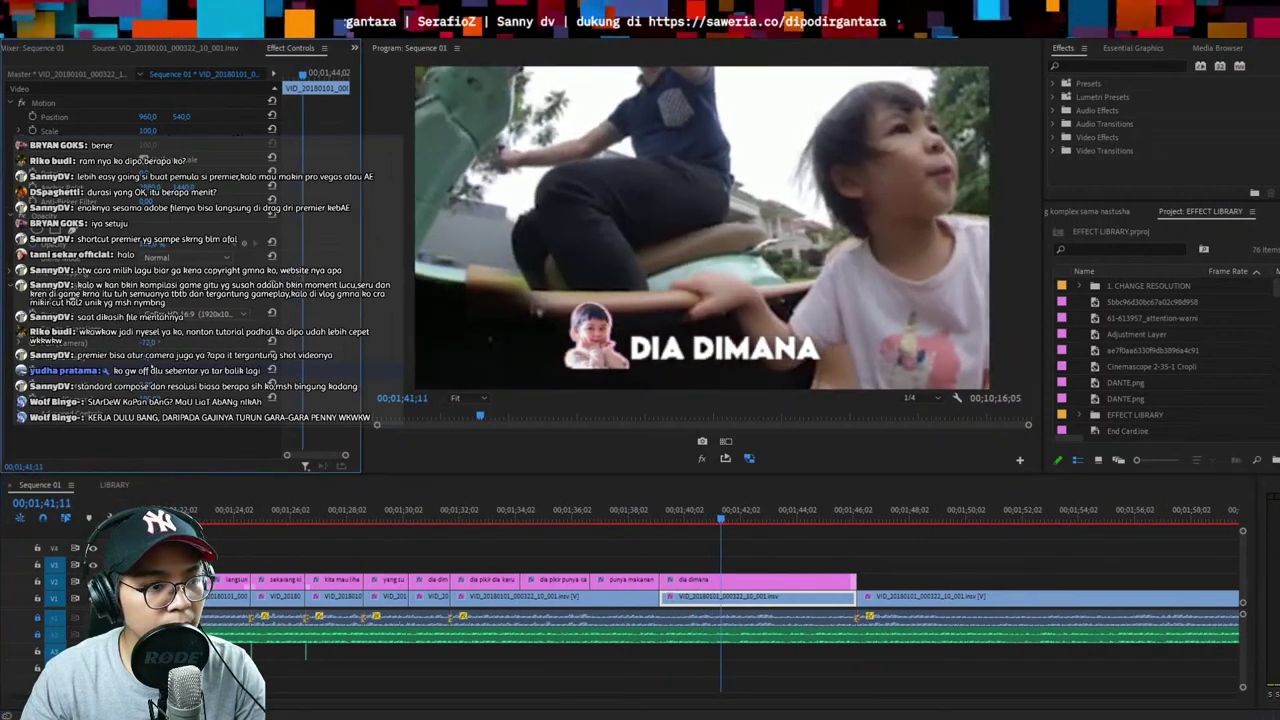
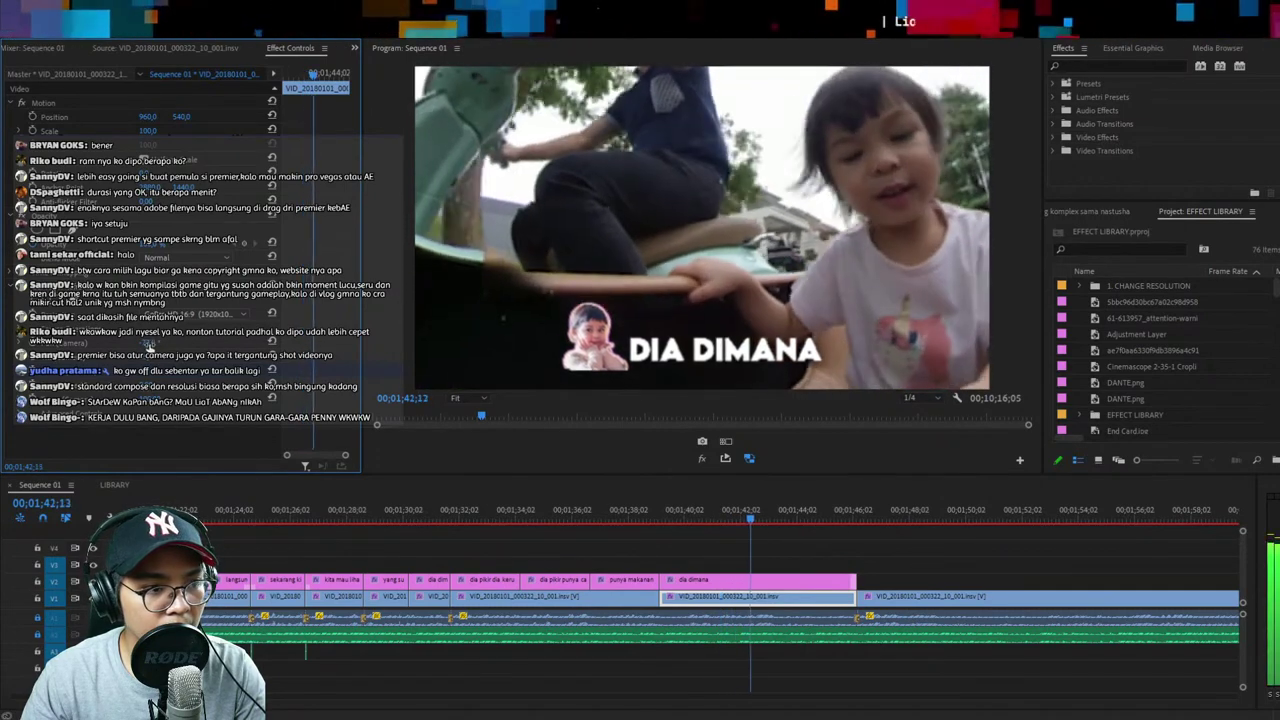
drag(150, 344, 222, 344)
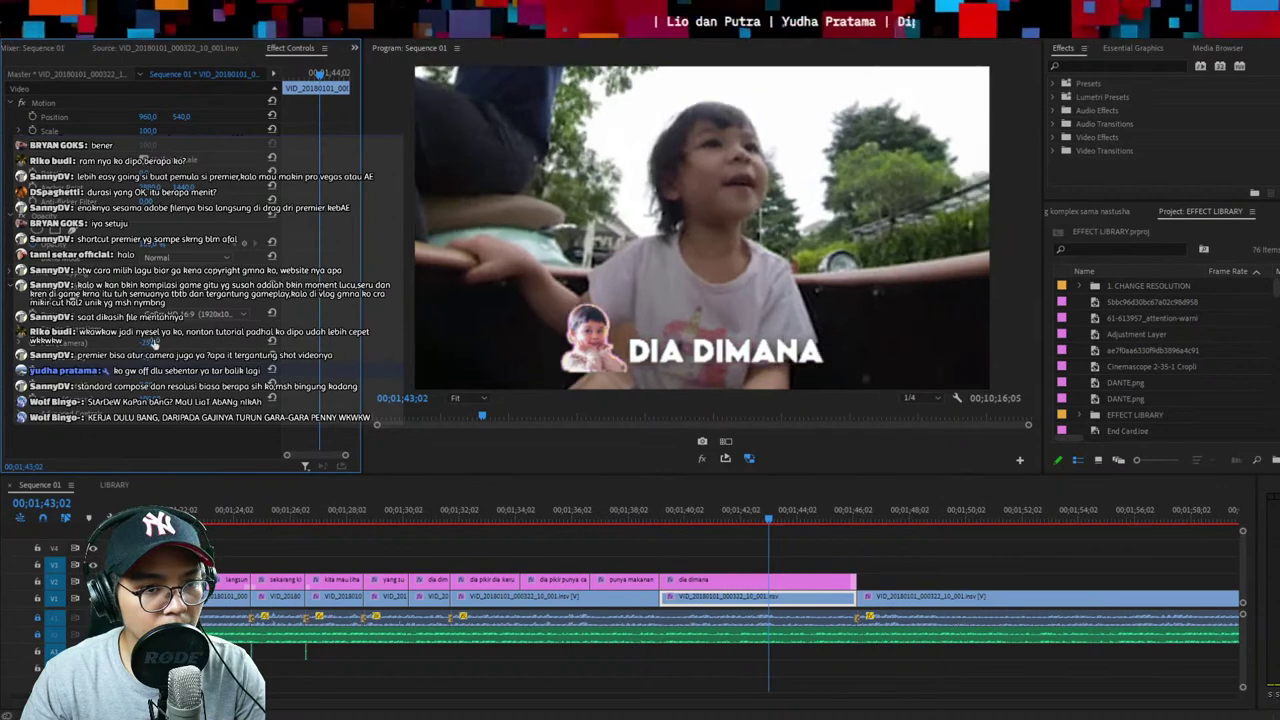
click(627, 517)
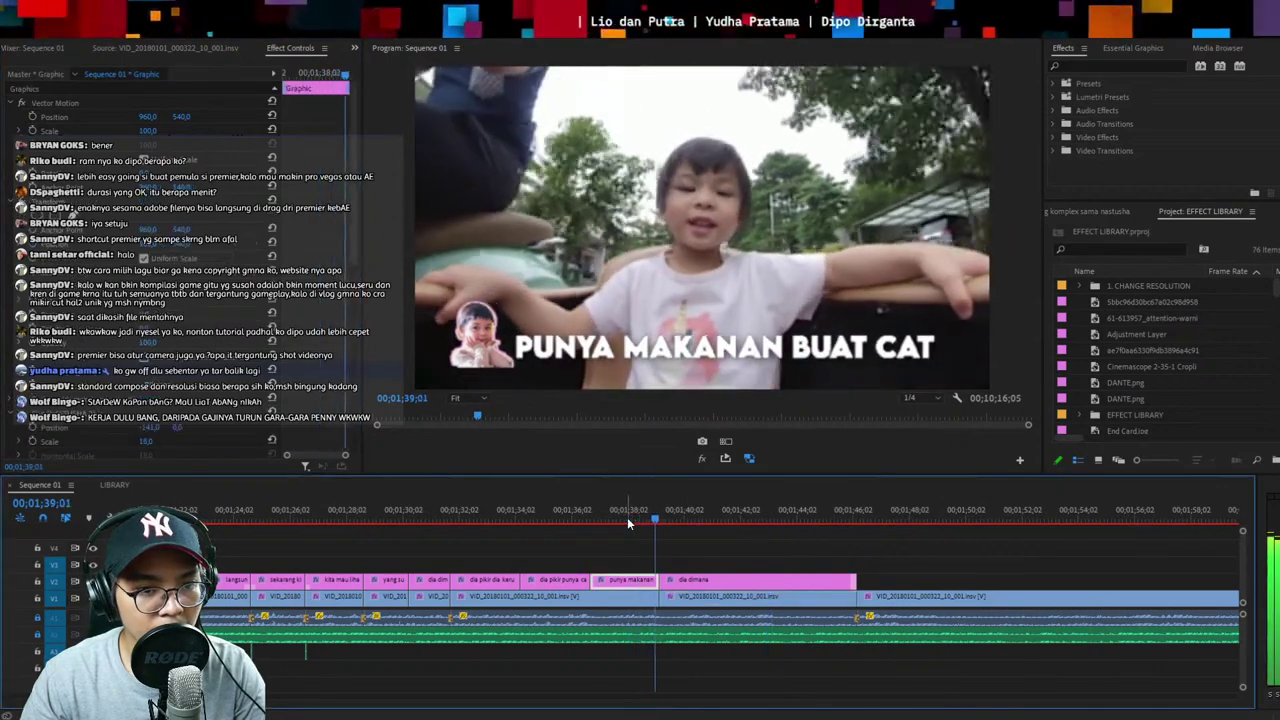
Split the DIA DIMANA caption, the video clip and its audio at 00;01;40;07
click(768, 558)
key(=)
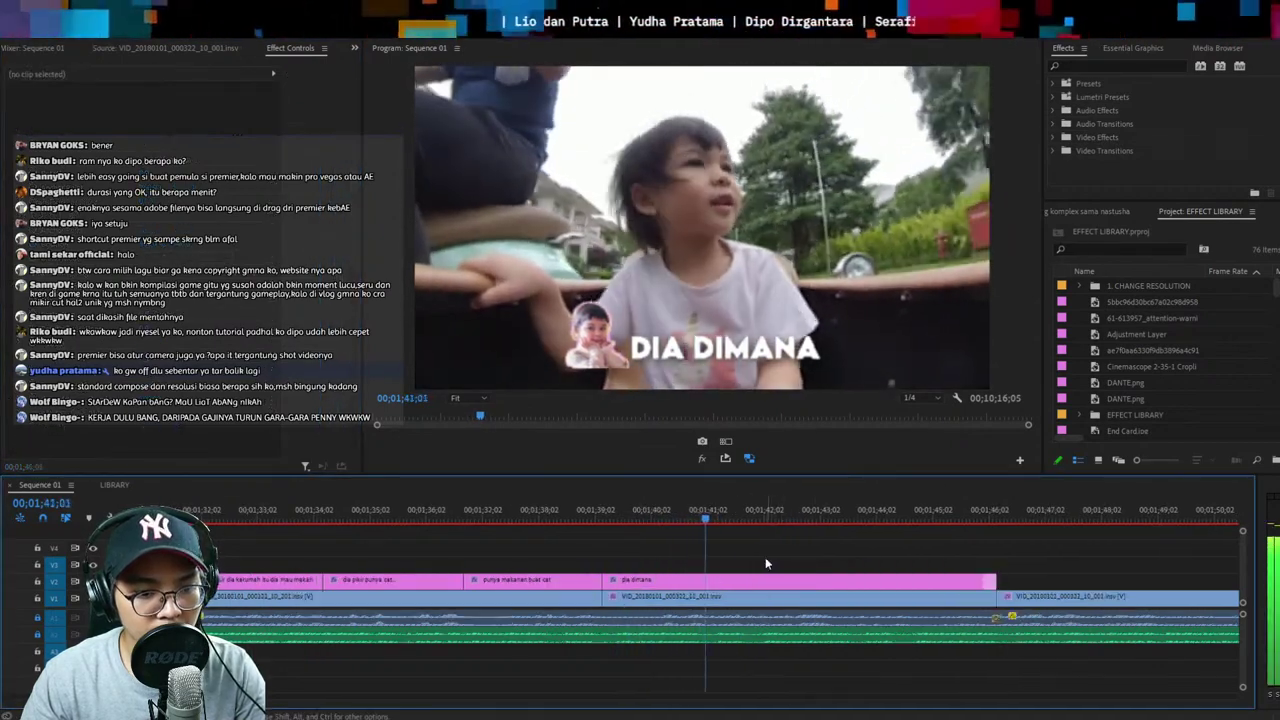
key(d)
key(ctrl+k)
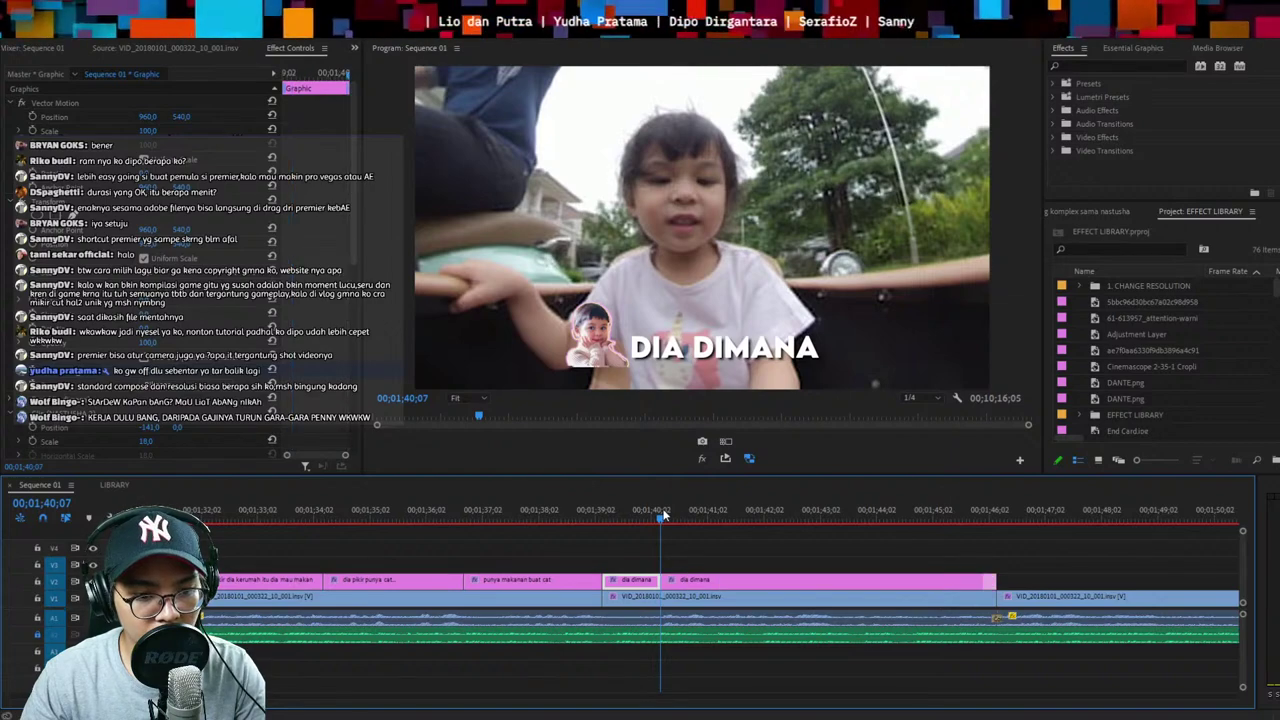
click(686, 602)
key(ctrl+k)
click(686, 620)
key(ctrl+k)
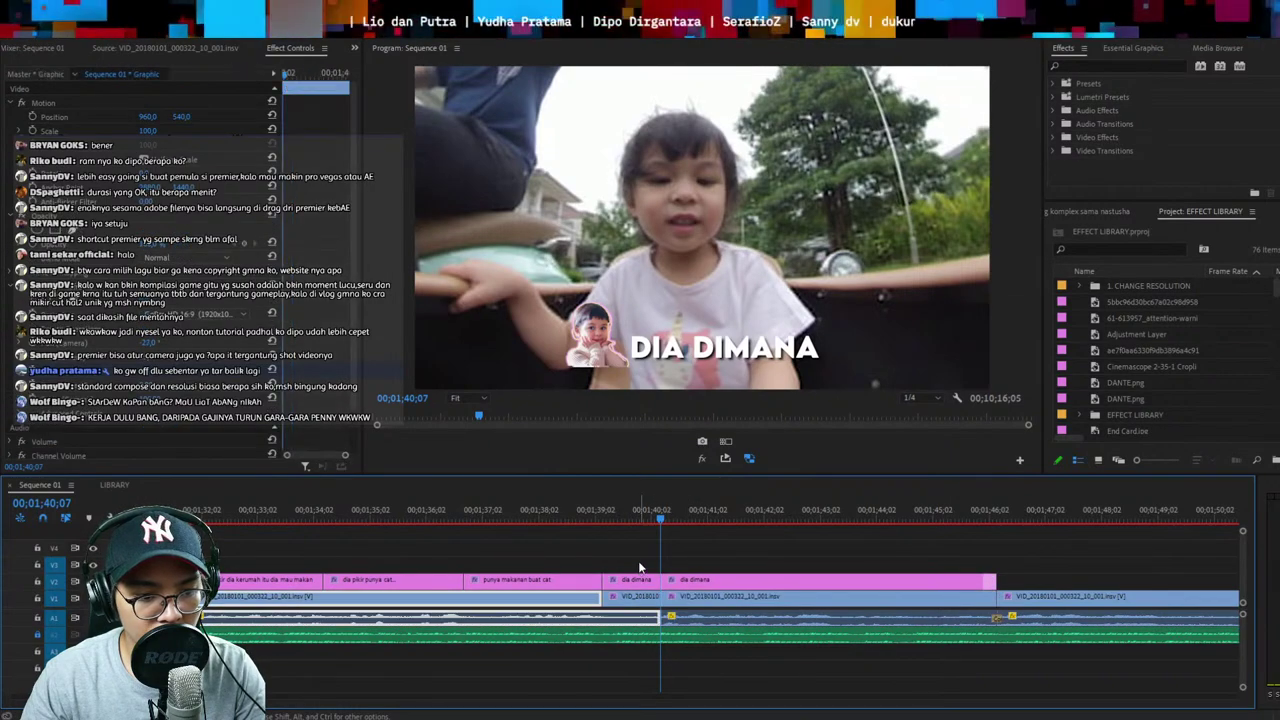
Ripple-delete the pieces between about 00;01;39;06 and 00;01;40;07 and add the default audio transition at the join
click(641, 576)
key(Up)
click(635, 620)
click(636, 620)
key(shift+Delete)
key(space)
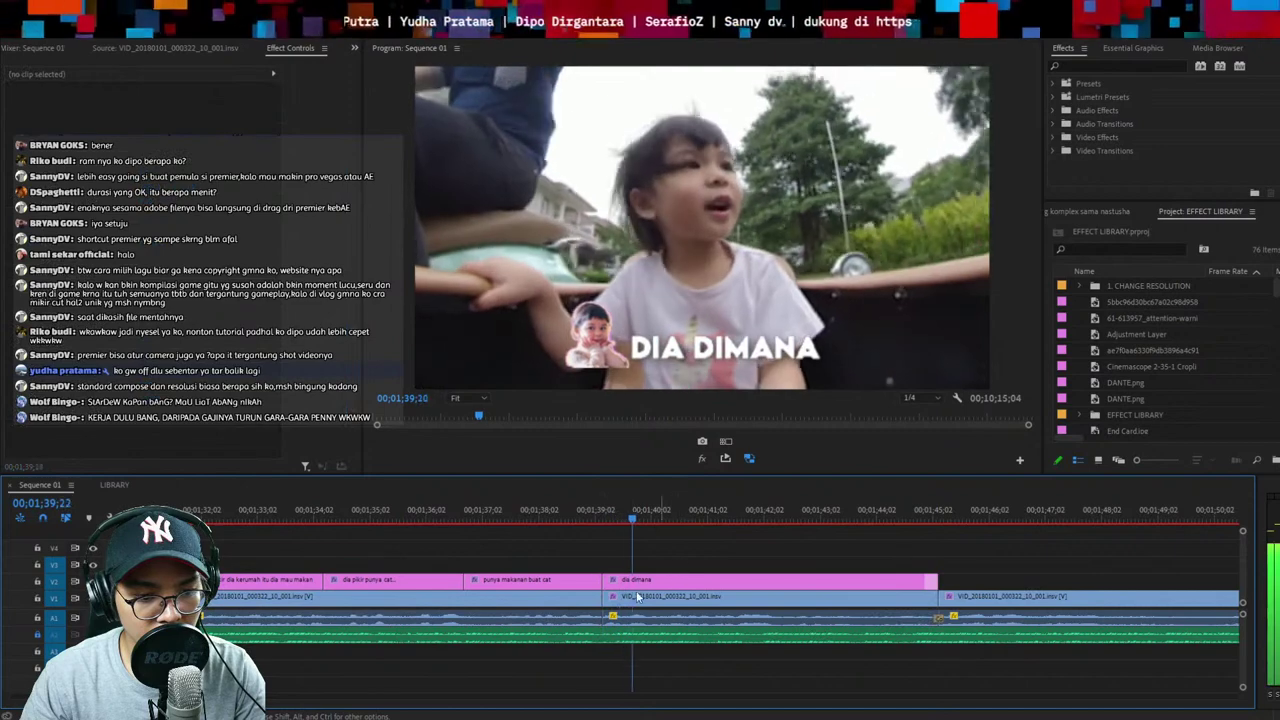
drag(590, 611, 590, 612)
key(ctrl+shift+d)
Change the DIA DIMANA caption after the join to DIA SUKA KERUMAH GARA - GARA... and play it from its start
click(784, 556)
click(771, 580)
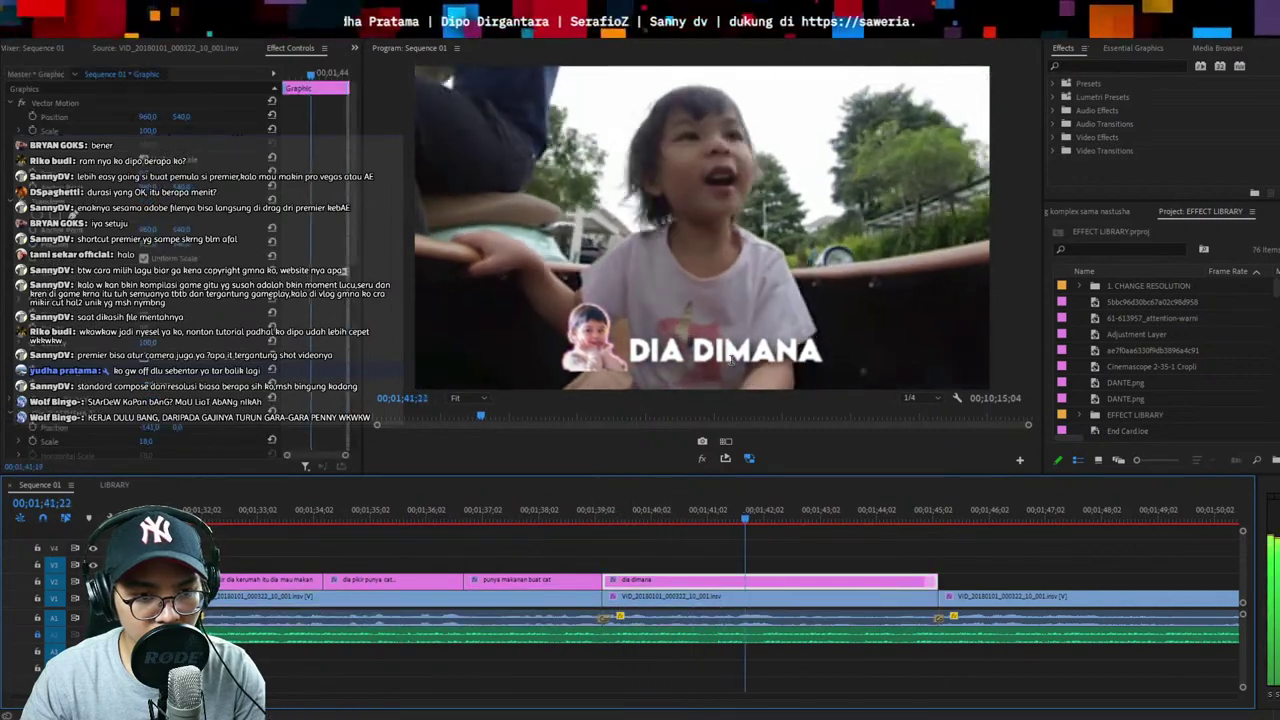
double_click(731, 360)
text(KERUM)
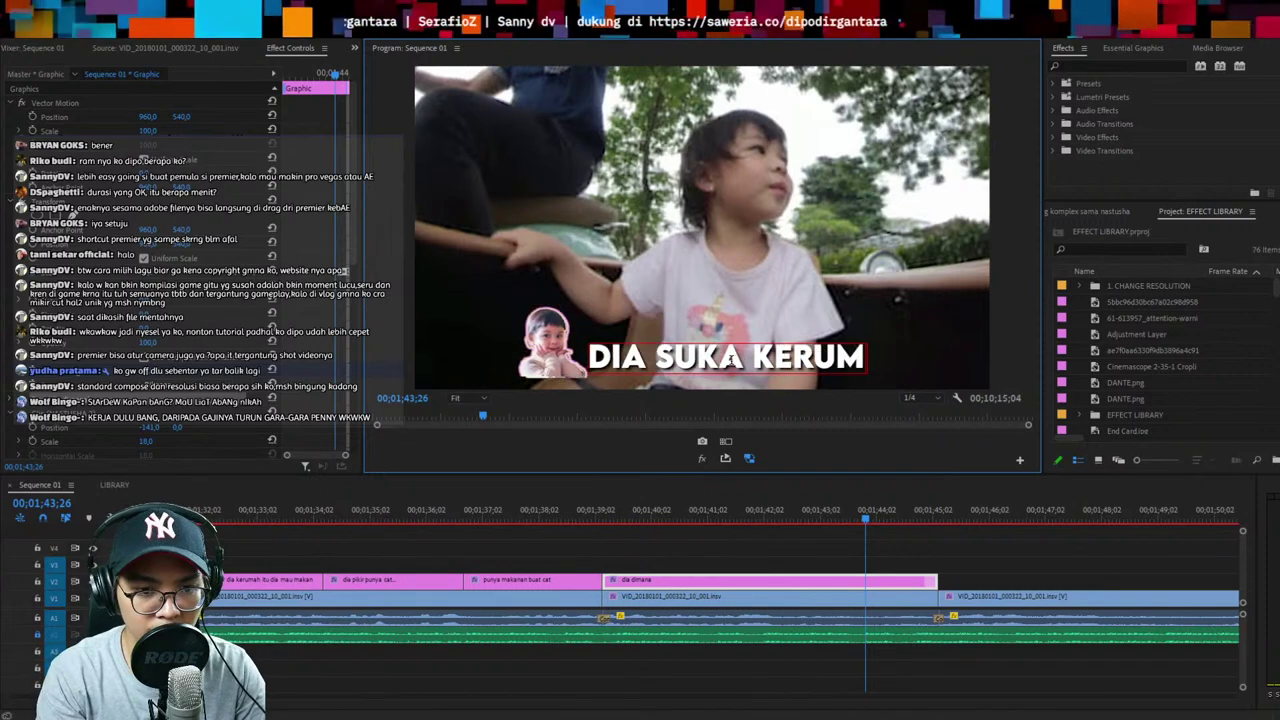
text(AH GARA - GARA)
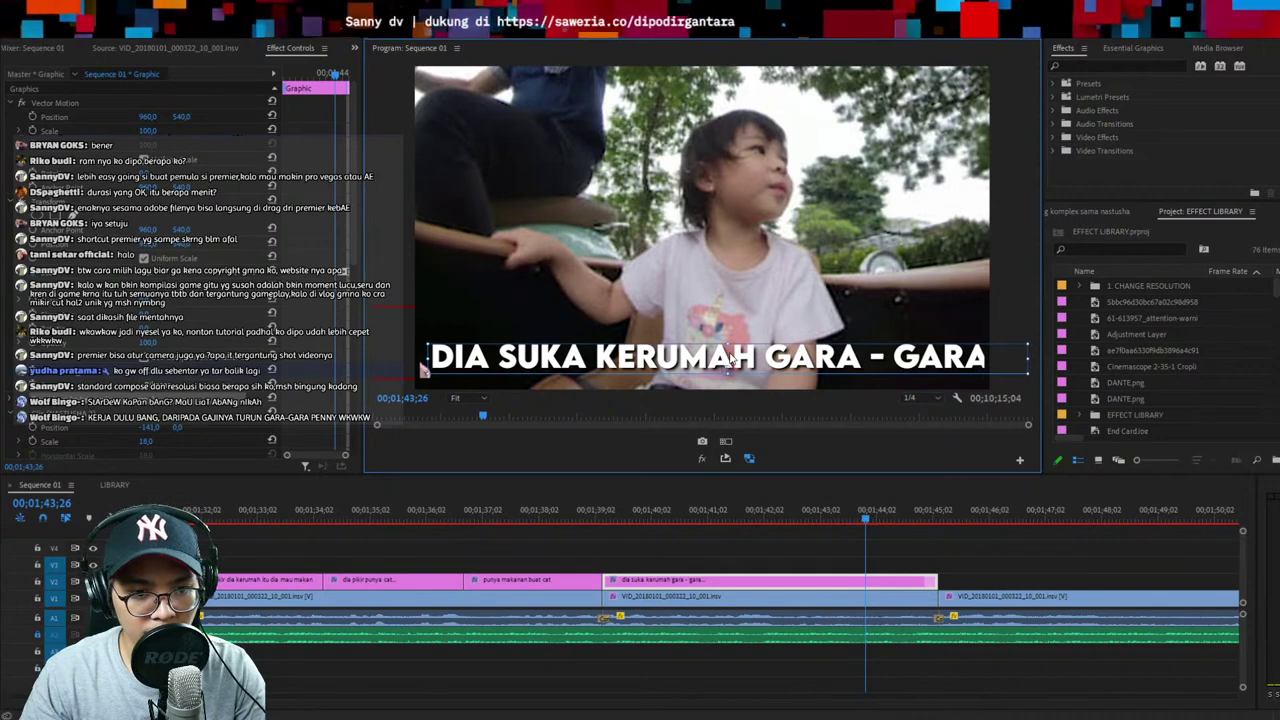
text(...)
click(598, 510)
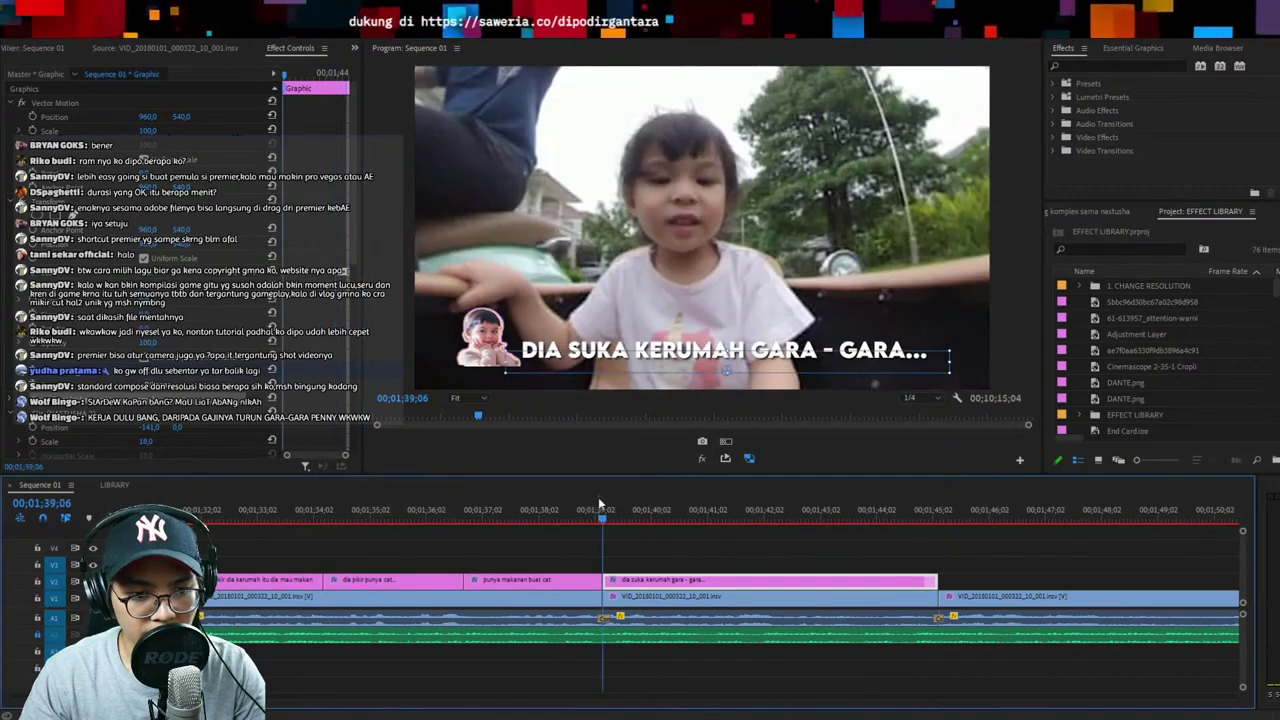
key(space)
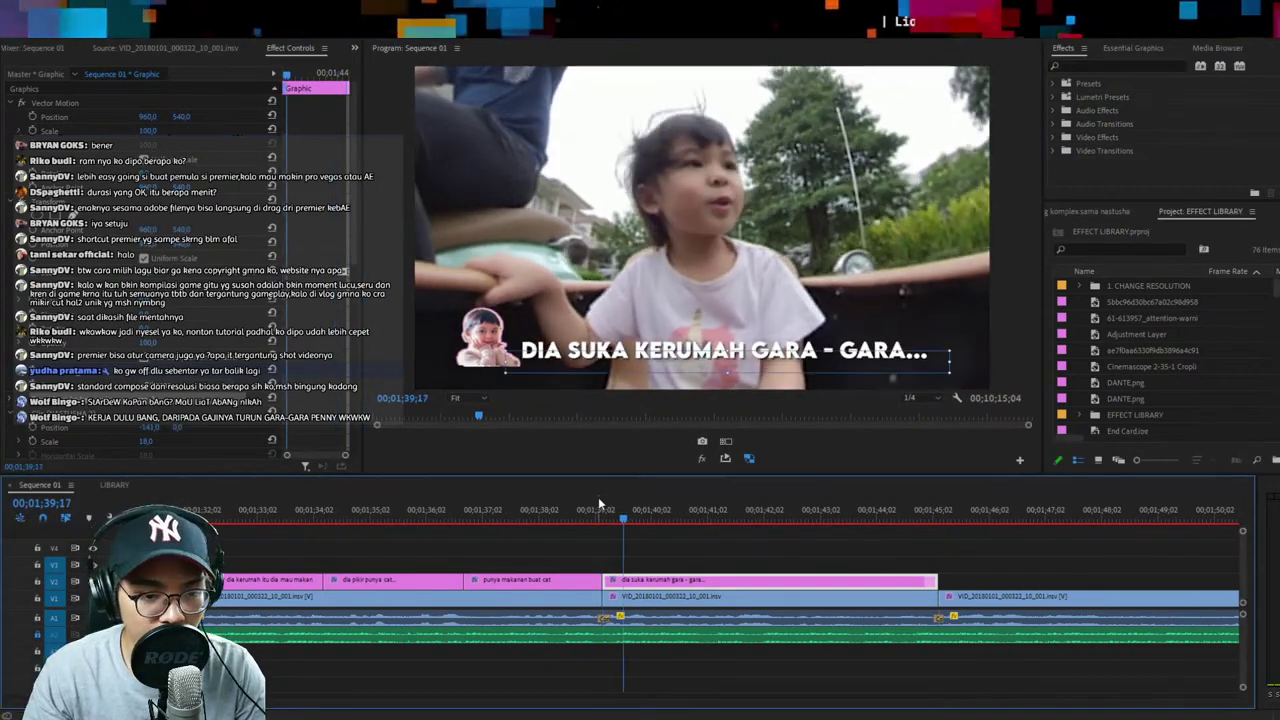
Split the caption at about 00;01;41;21 and set its second part to DIA LAPER MAU MAKAN..., playing on from it
click(777, 557)
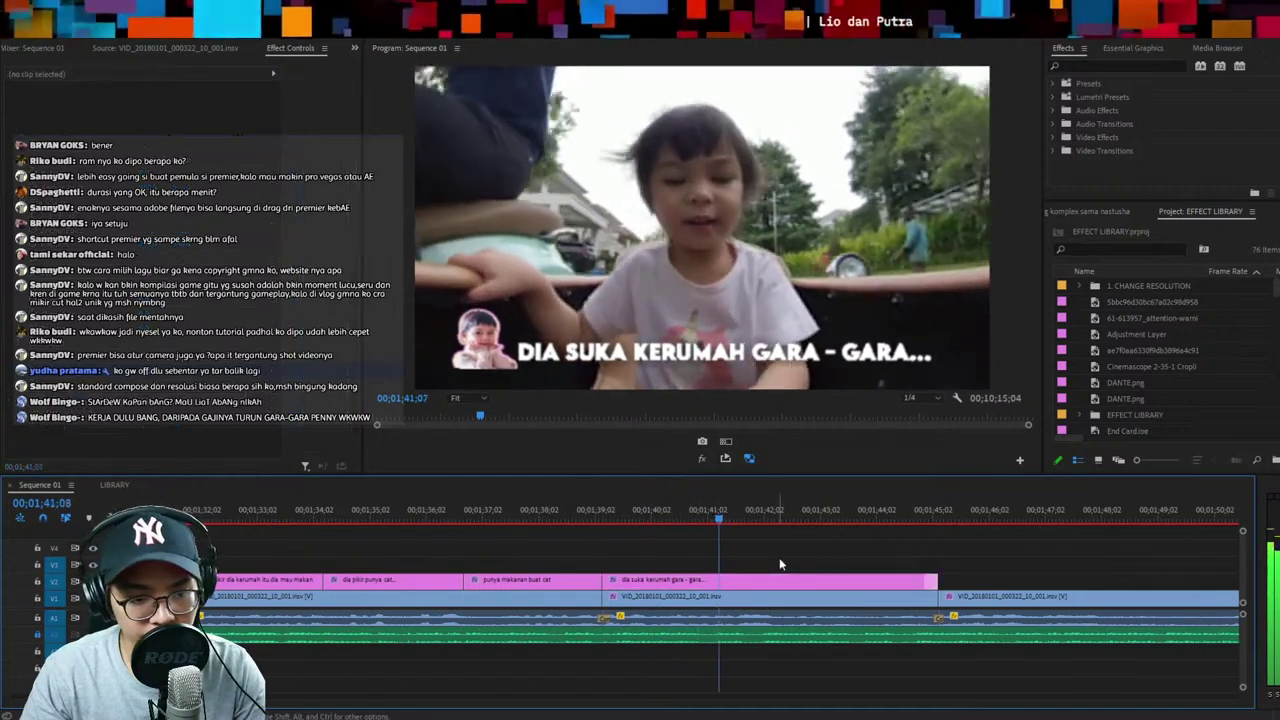
key(ctrl+k)
click(840, 598)
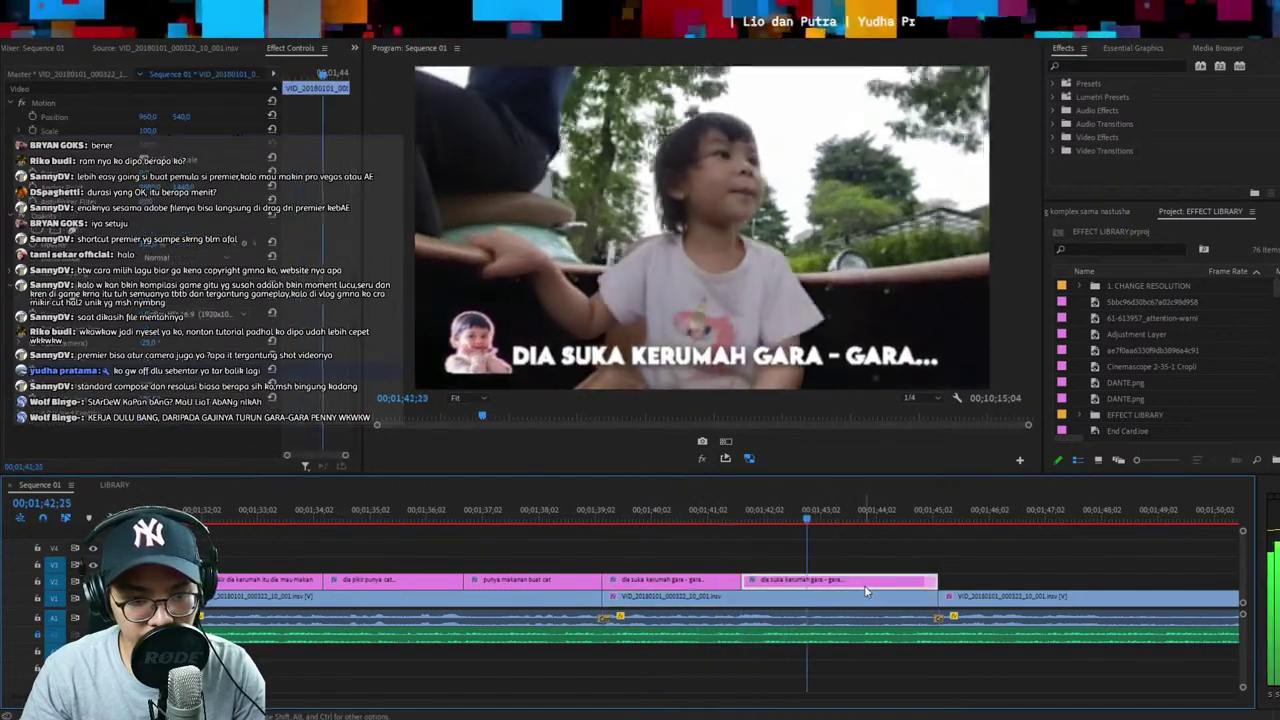
click(864, 582)
double_click(865, 361)
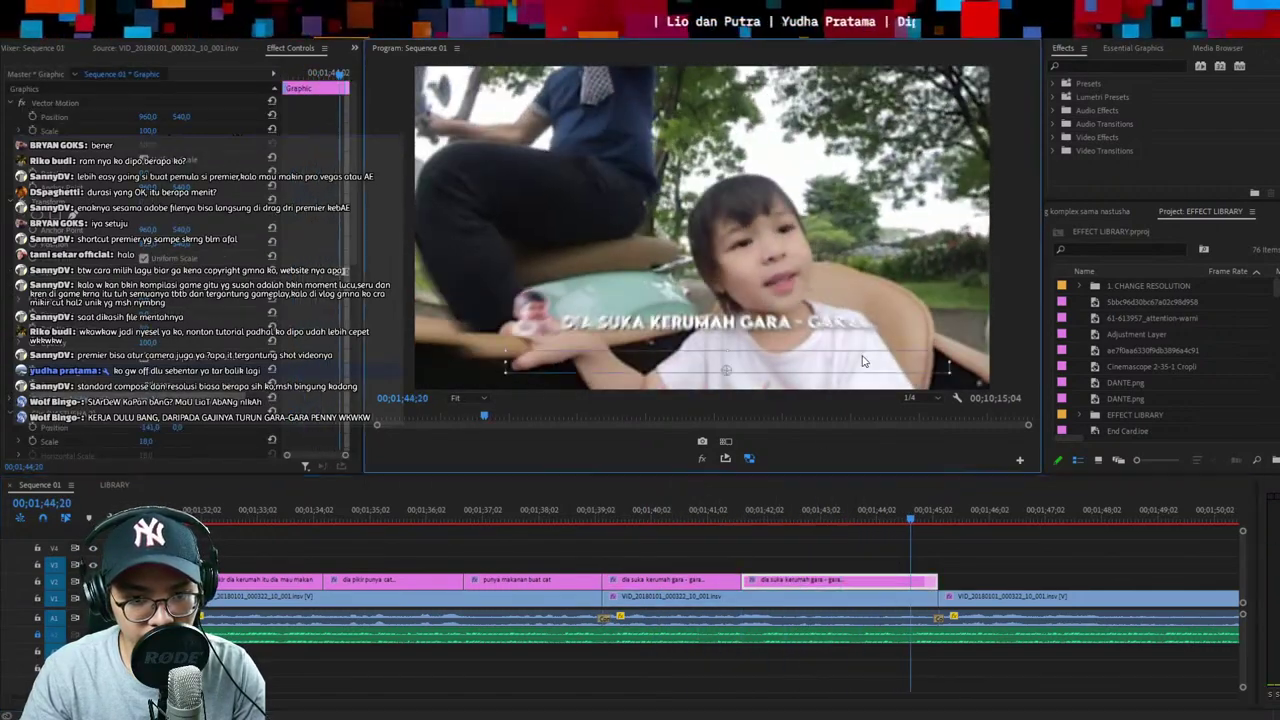
text(dia LAPER MAU MAKAN...)
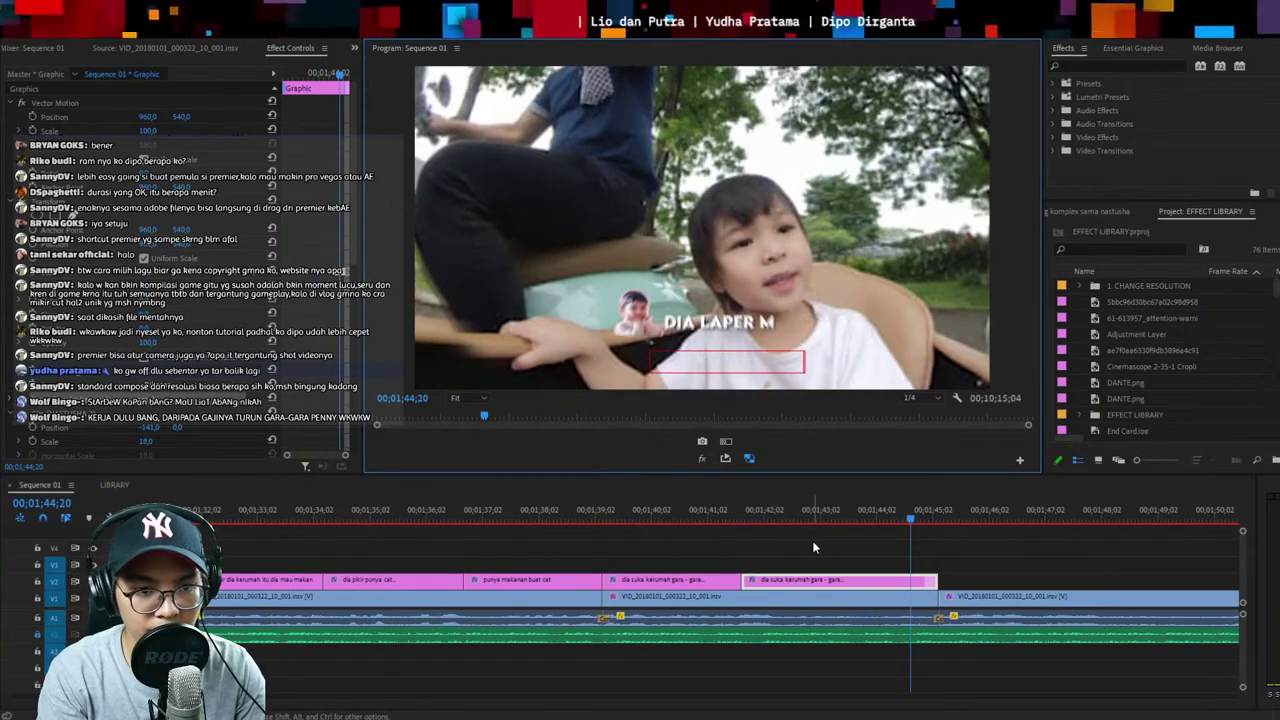
key(space)
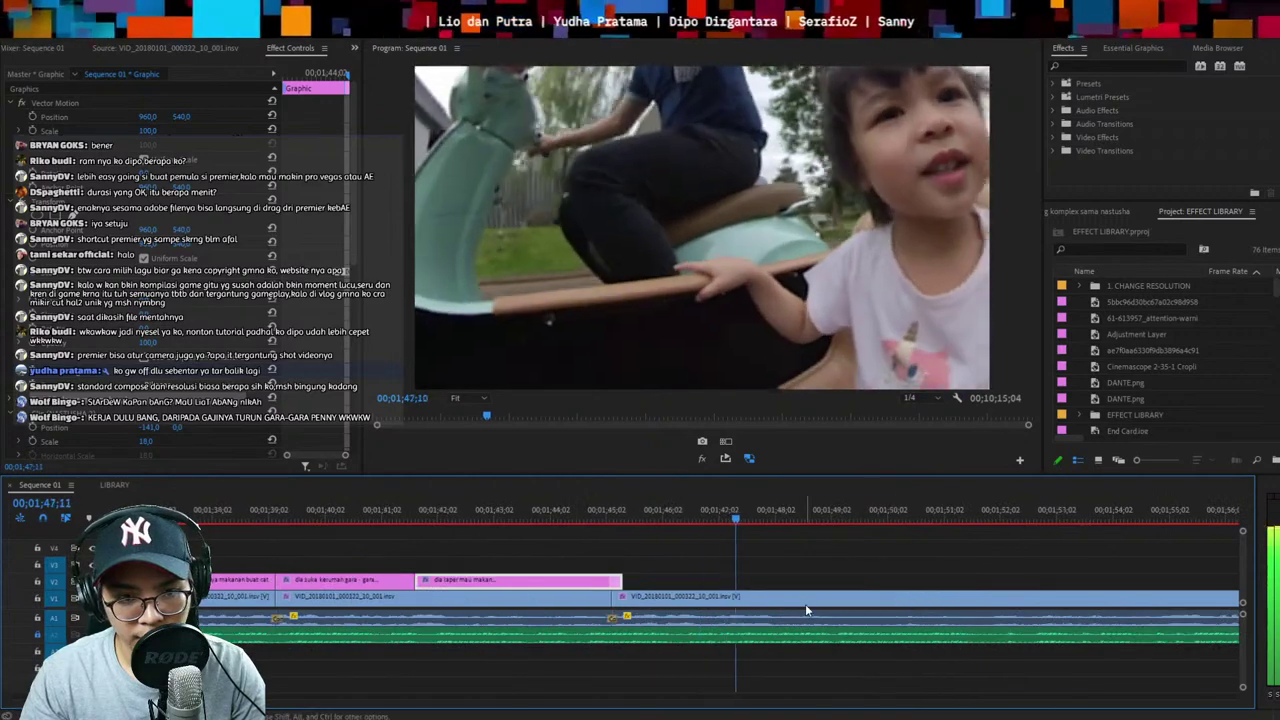
Play through the uncaptioned clip after the last caption, ripple-delete it up to the cut near 00;02;03, and play the footage that follows
key(minus)
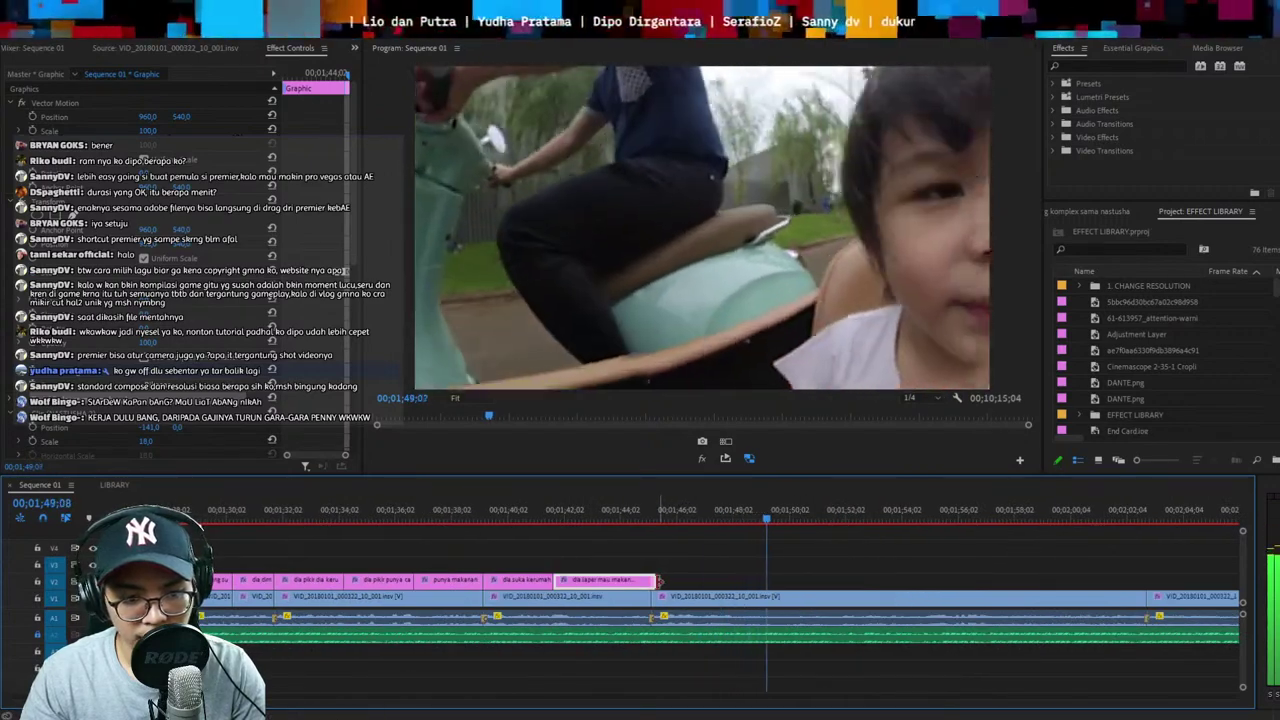
key(backslash)
key(minus)
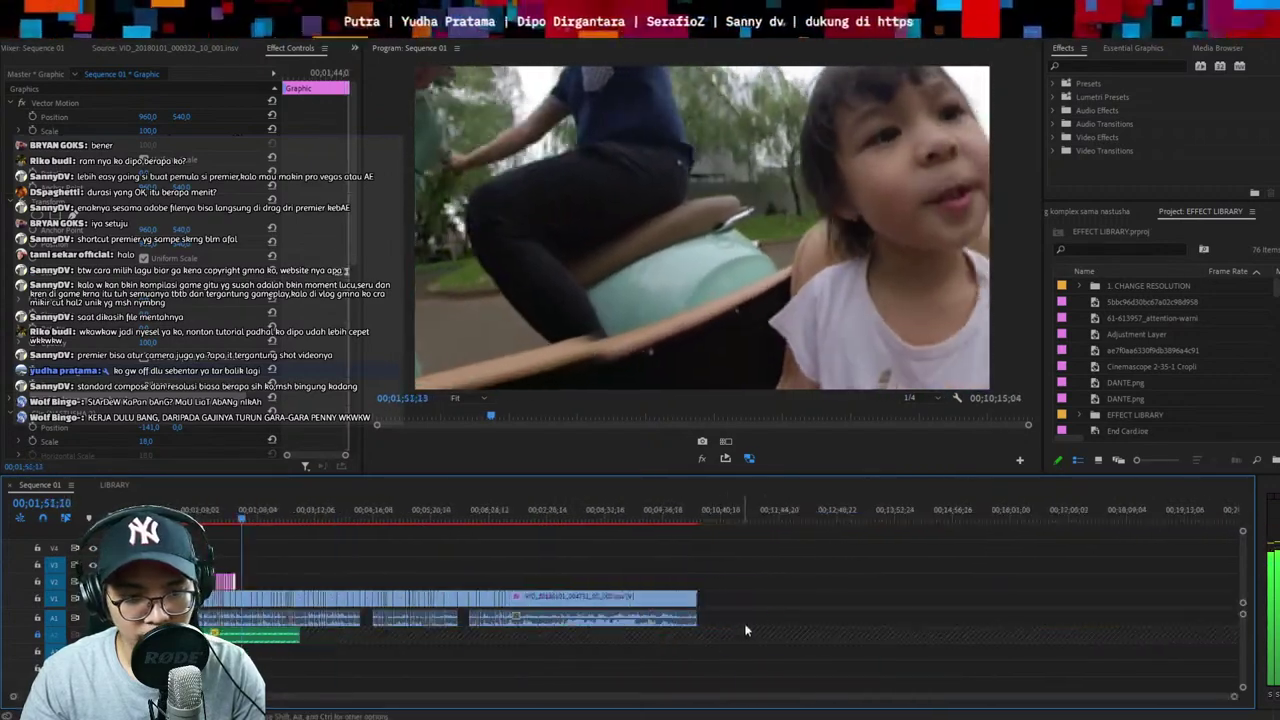
key(equal)
key(equal)
key(equal)
key(equal)
key(equal)
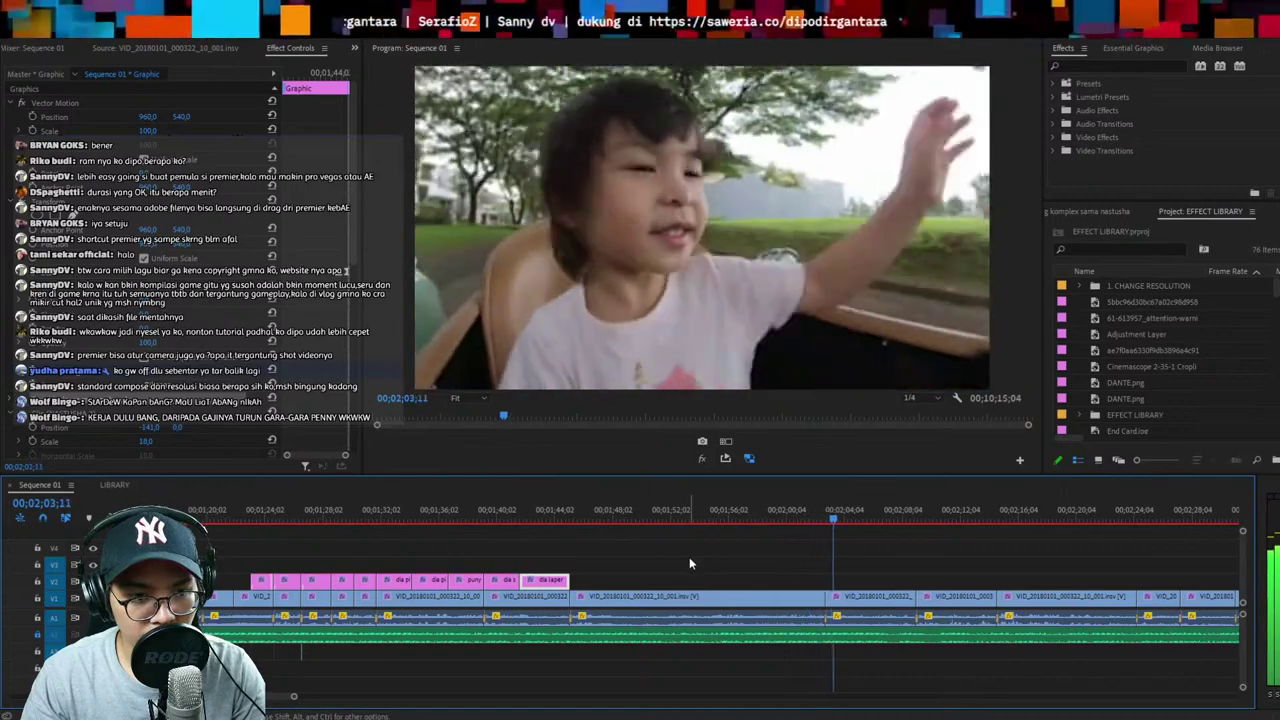
click(718, 598)
key(shift+Delete)
key(equal)
key(equal)
key(space)
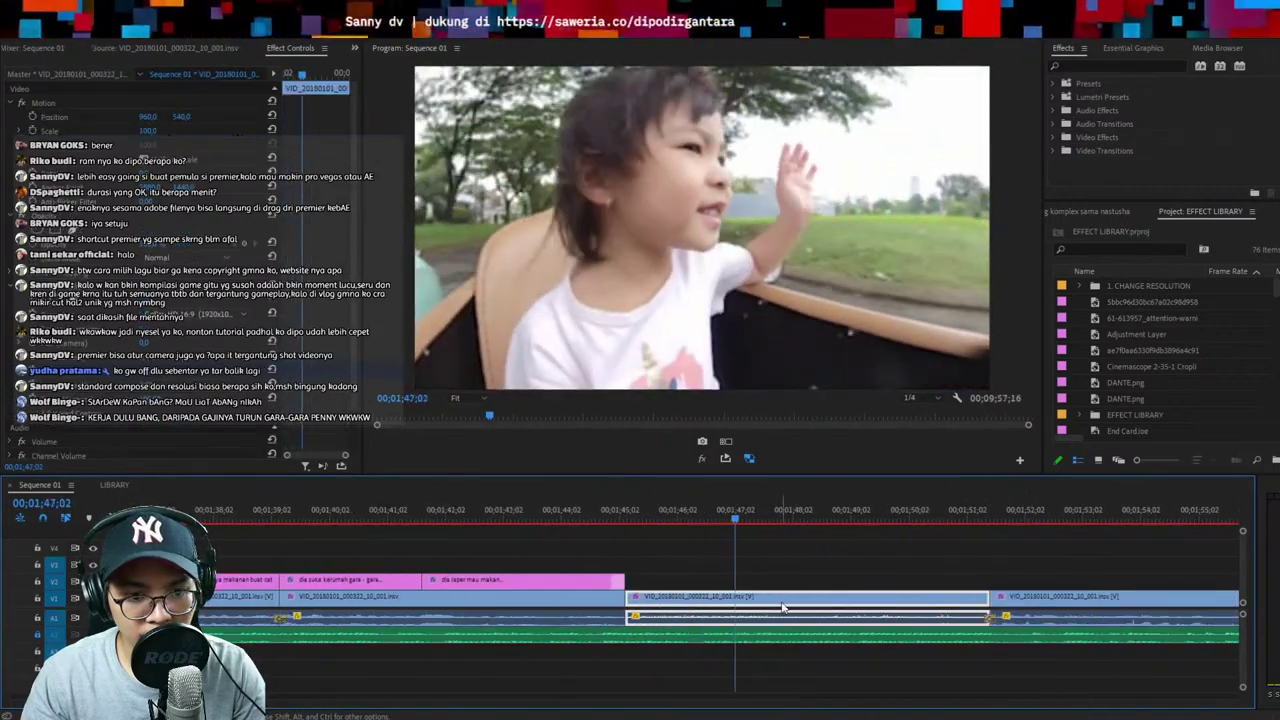
Split the uncaptioned clip at 00;01;47;02 and keyframe the camera pan on its second part, playing it back
key(ctrl+k)
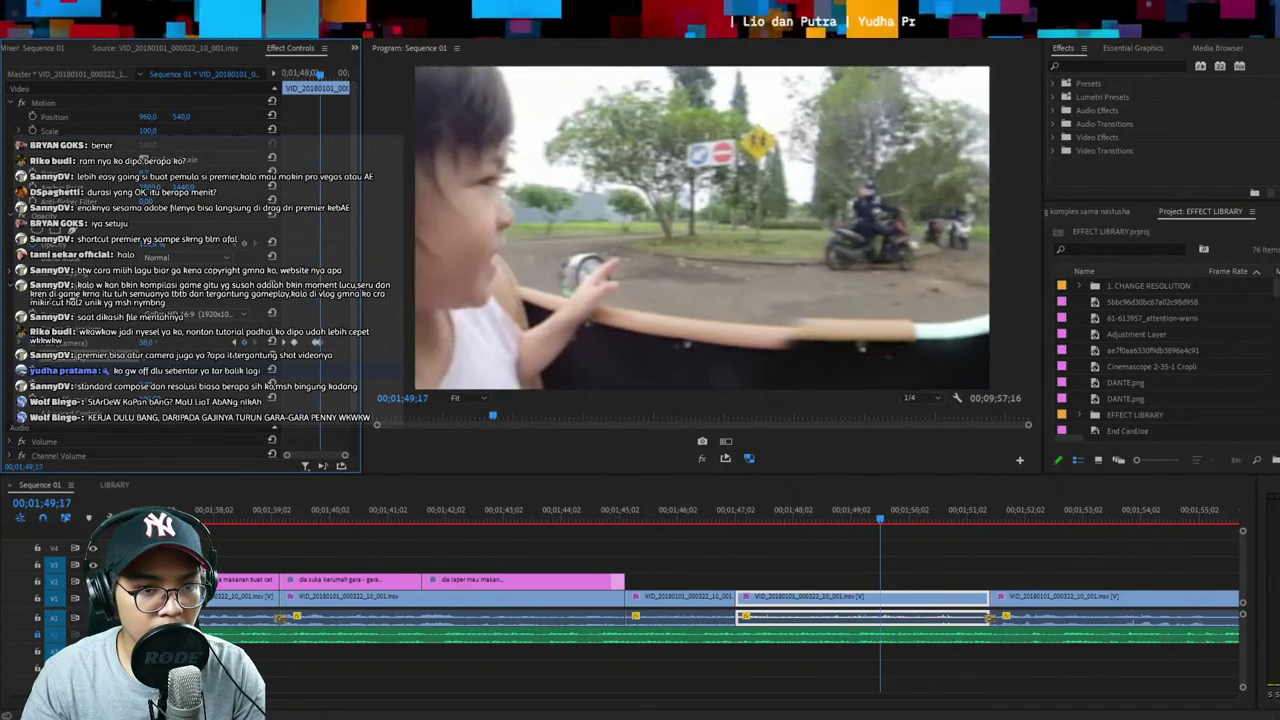
key(Up)
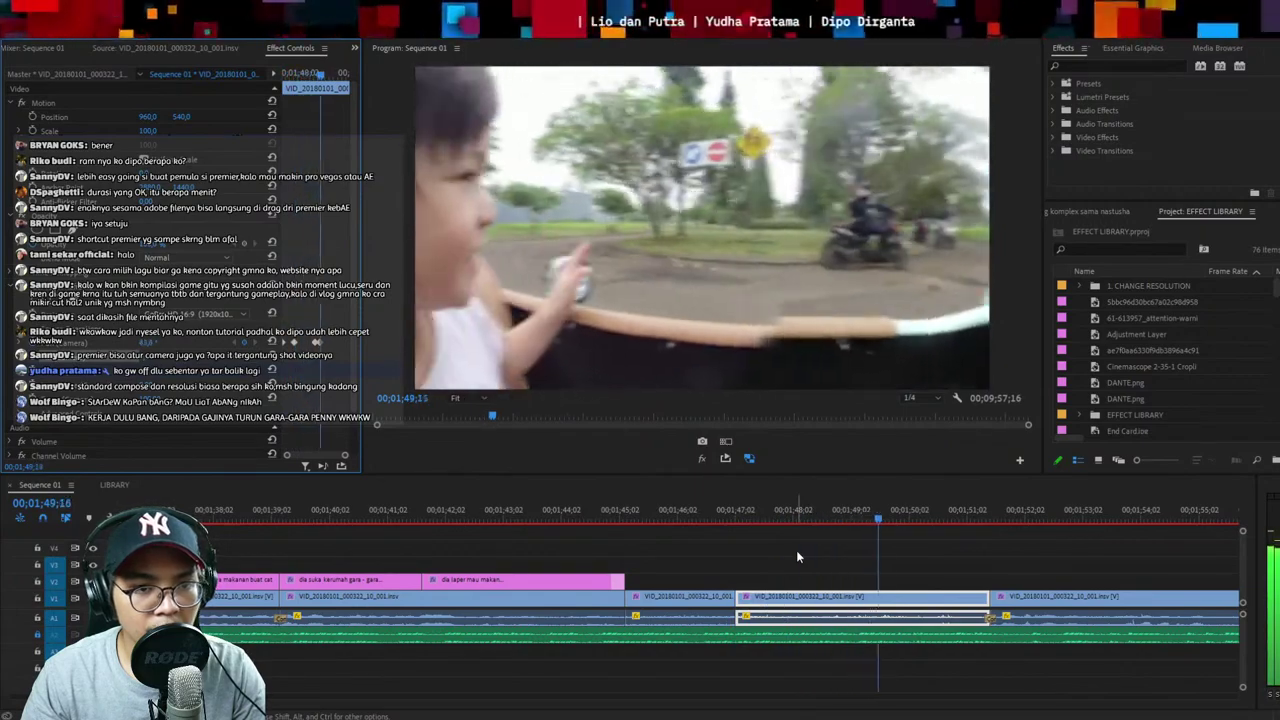
click(706, 516)
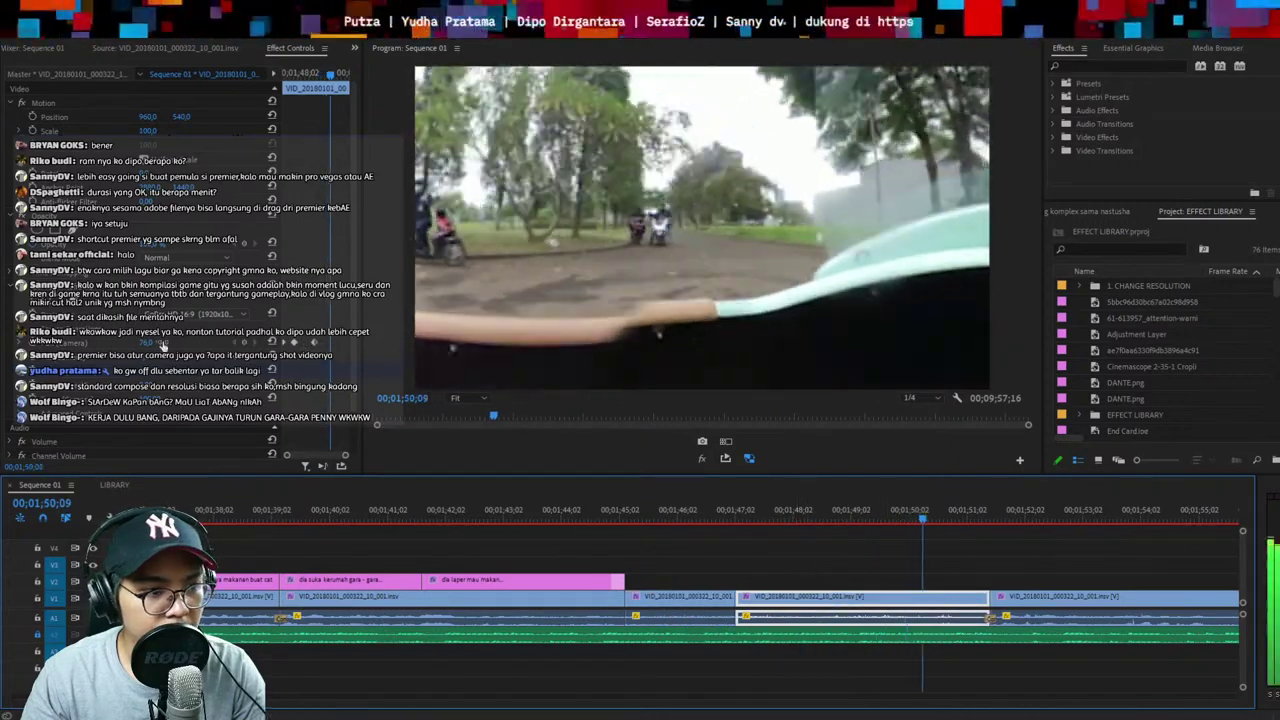
click(634, 517)
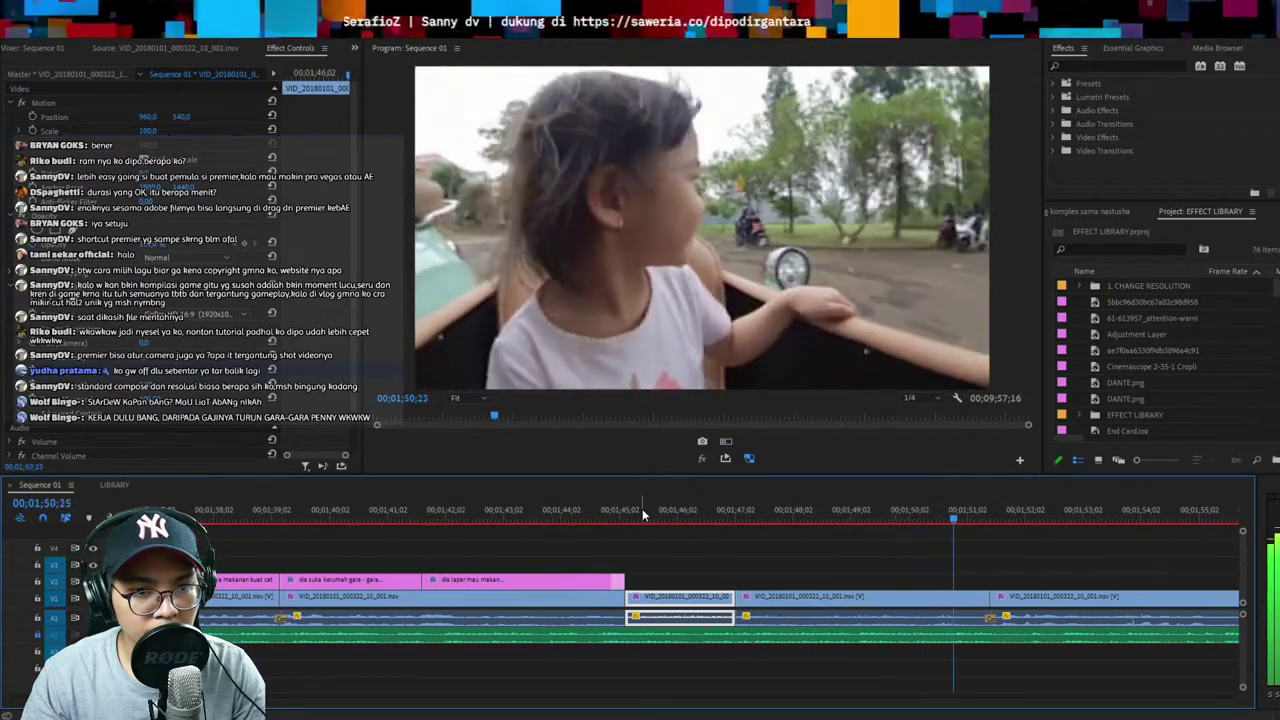
Copy the text caption with its sound effect from the LIBRARY sequence and paste it at the cut near 00;01;51;14
click(1082, 571)
key(minus)
key(equal)
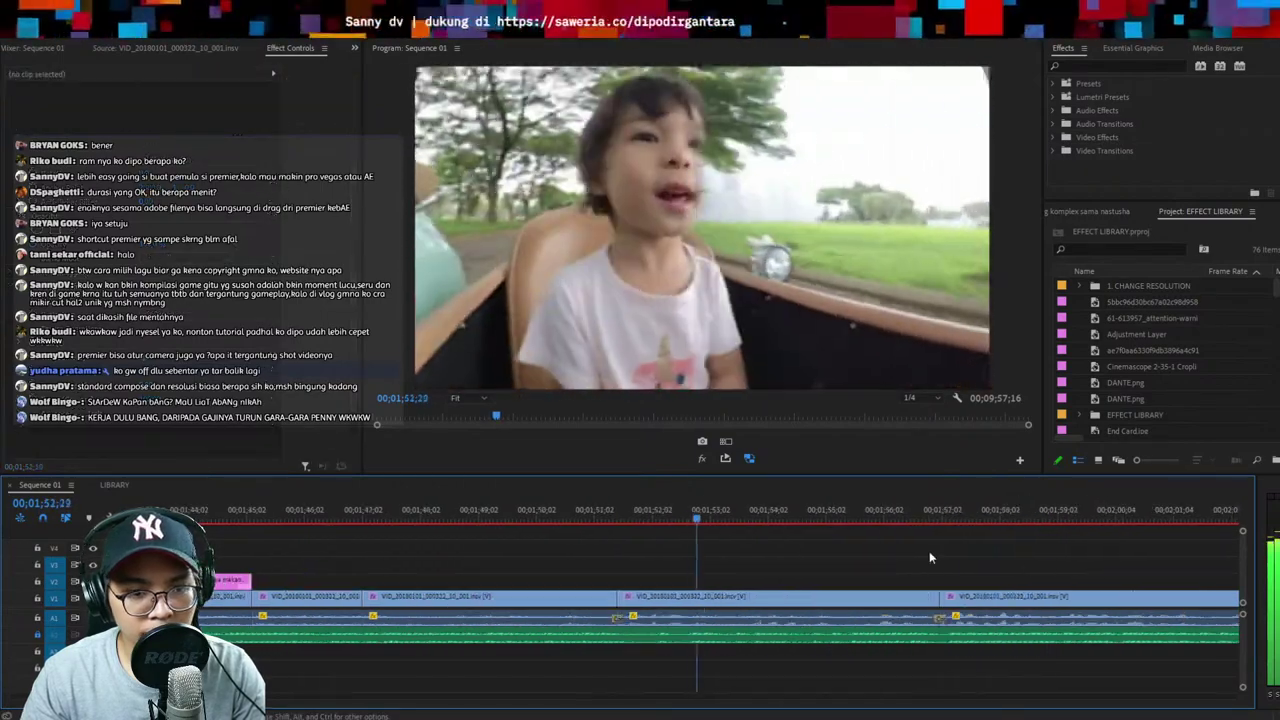
key(minus)
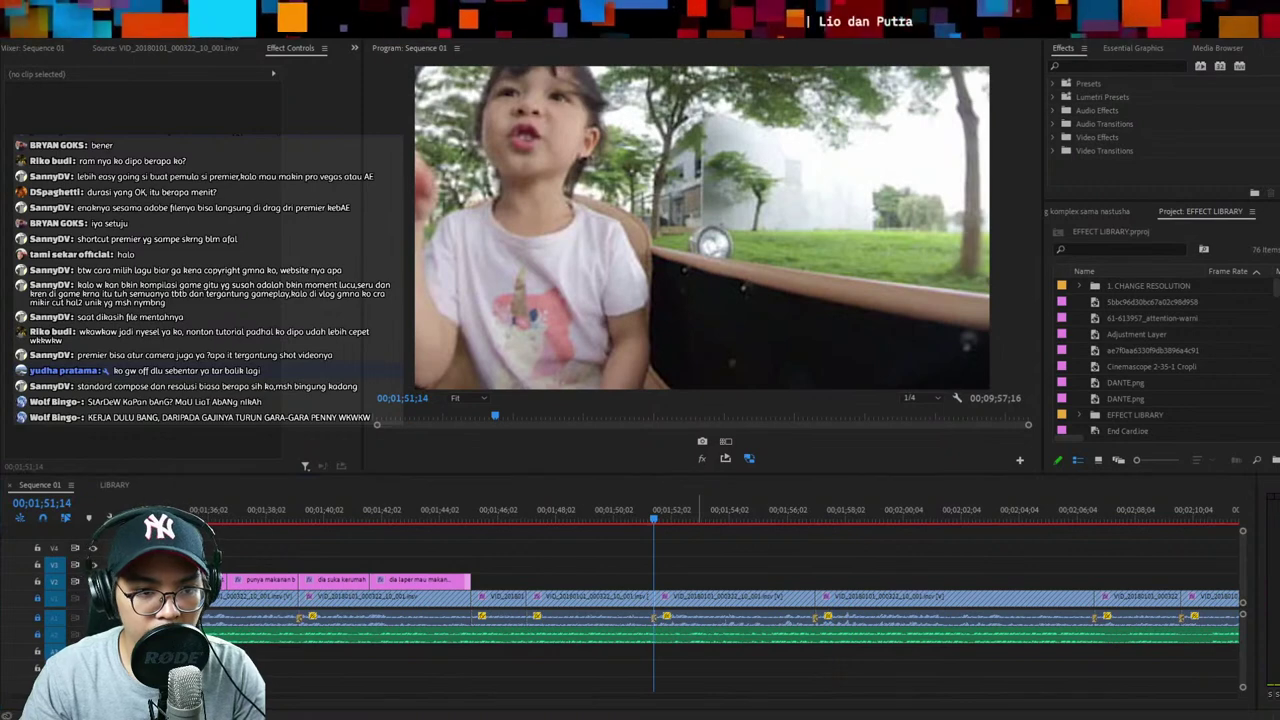
key(shift+3)
key(shift+3)
key(ctrl+c)
key(shift+3)
key(ctrl+v)
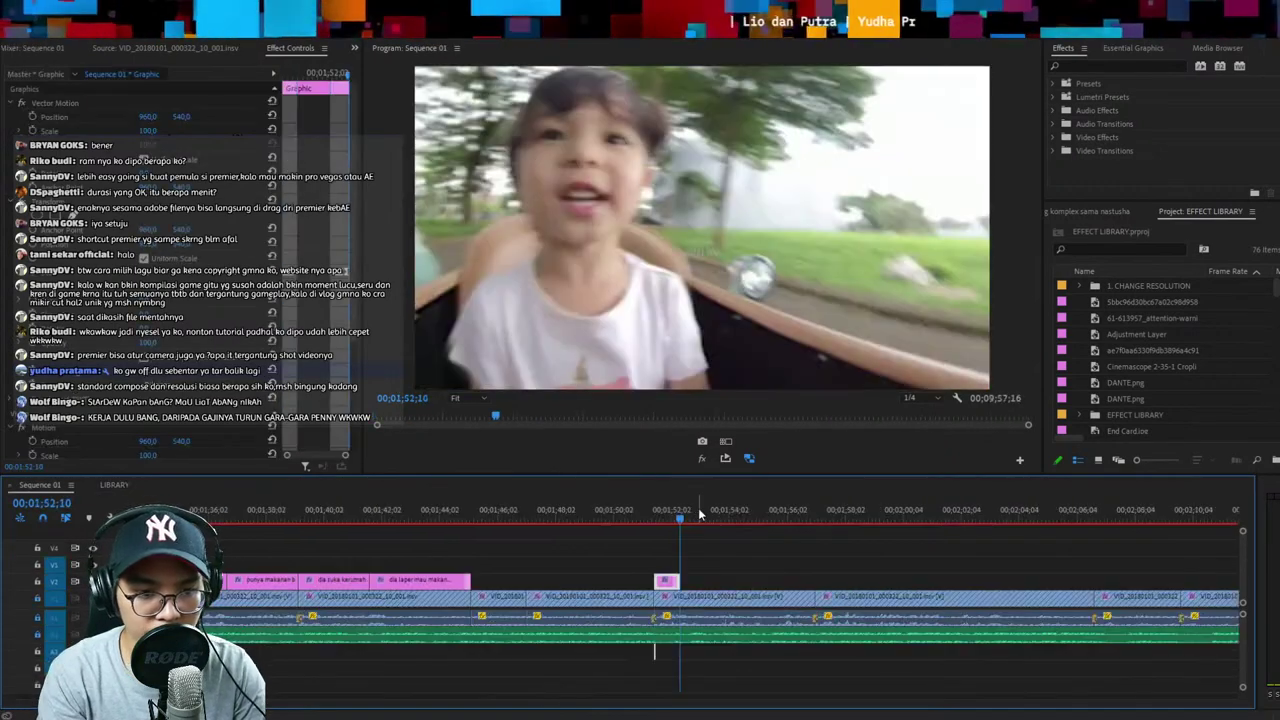
Set the pasted caption's text to ITU CAT NYA YANG SUKA KETEMPAT AKU ITU
key(Up)
key(t)
triple_click(675, 370)
text(TIU)
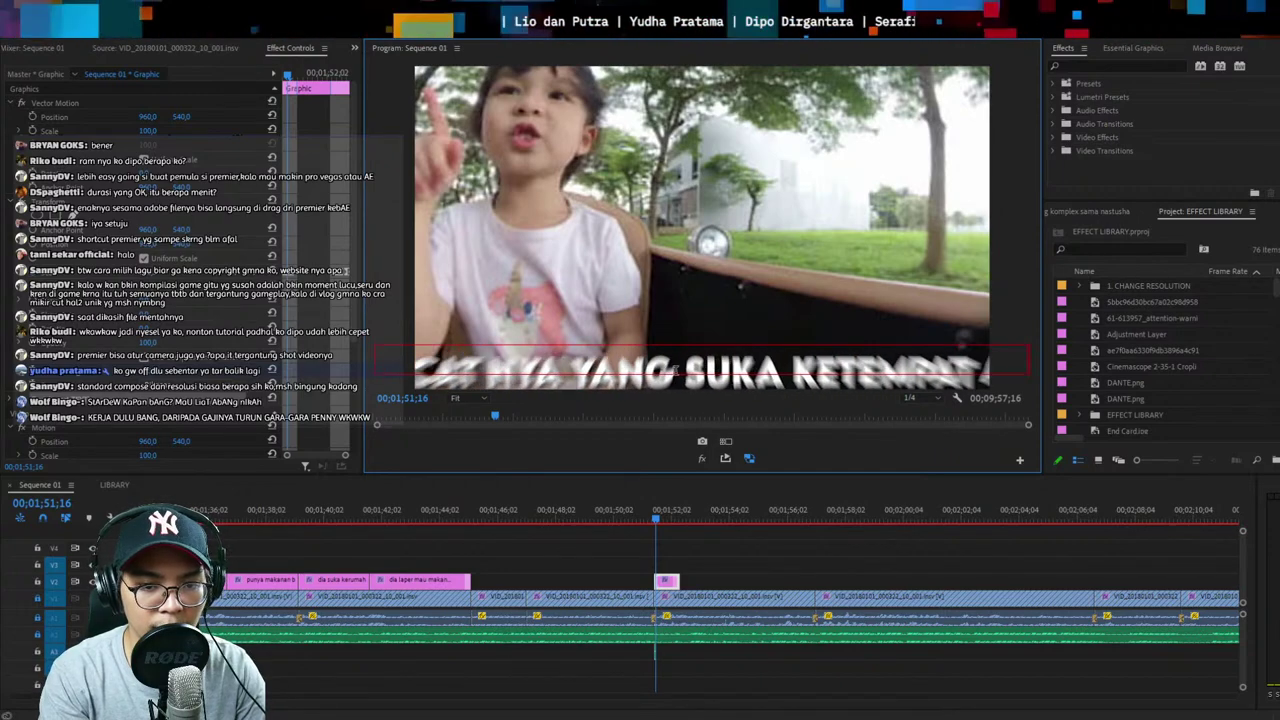
key(Escape)
key(space)
key(space)
Extend the ITU CAT NYA caption to the clip cut near 00;01;57 while playing it through
drag(685, 581, 817, 581)
key(space)
key(space)
click(701, 357)
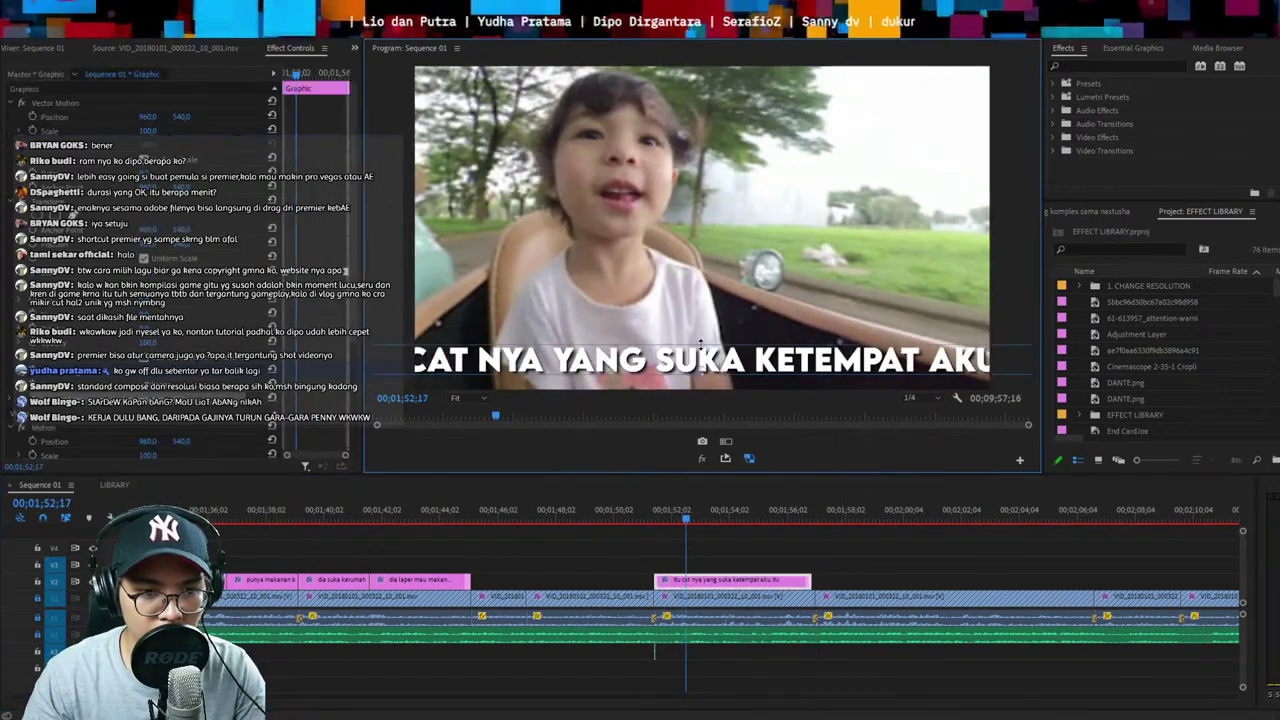
key(space)
click(845, 585)
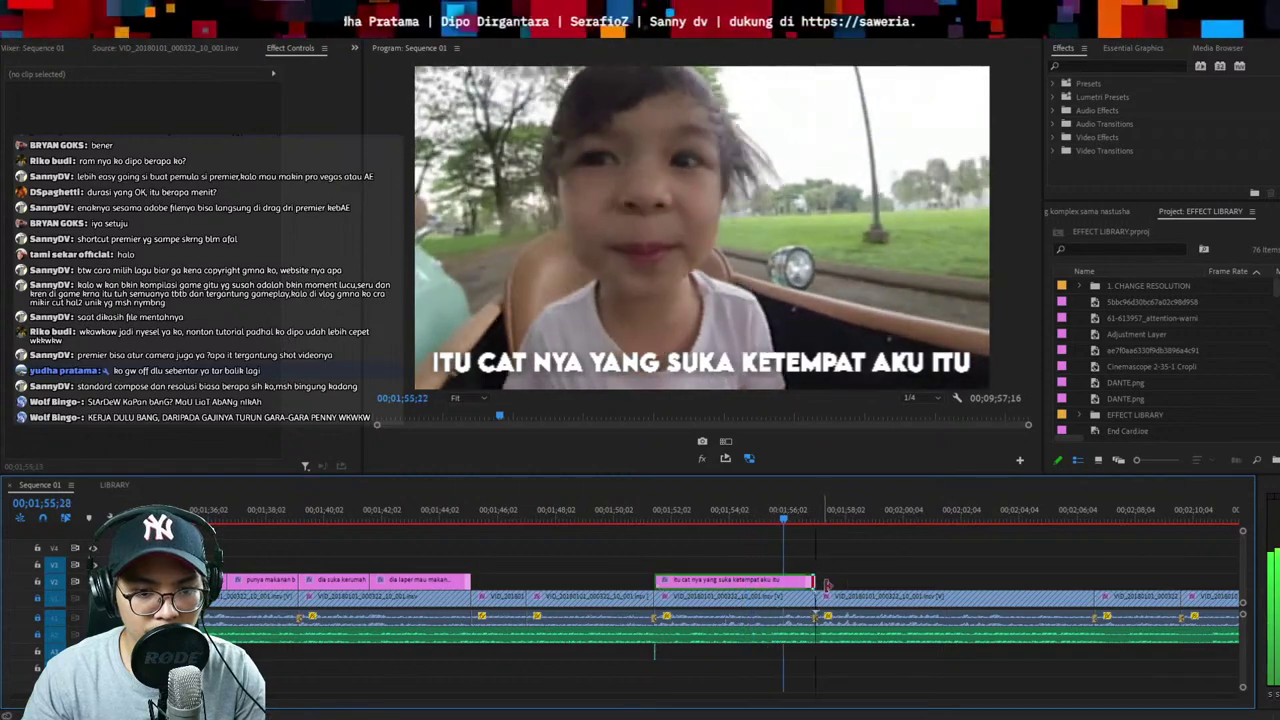
click(808, 580)
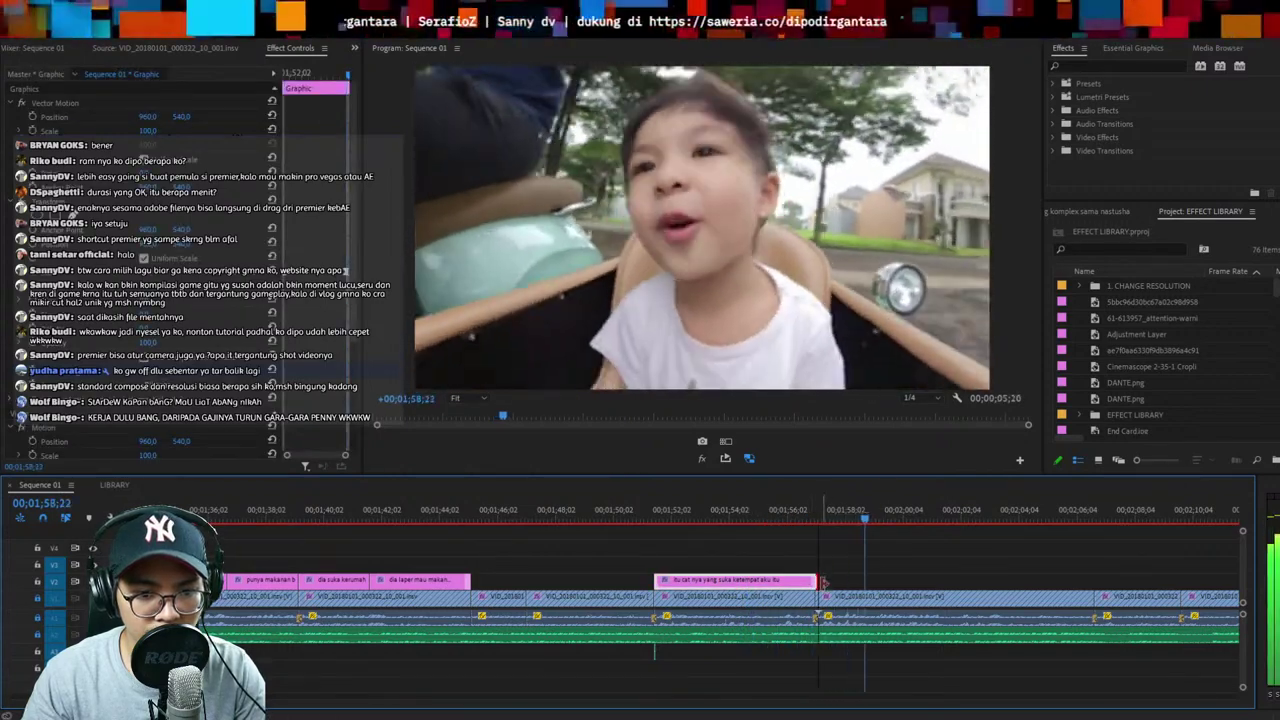
Split the clip under the ITU CAT NYA caption at about 00;01;54;10 and play on into the next clip
key(minus)
key(minus)
click(968, 555)
key(minus)
key(equal)
key(equal)
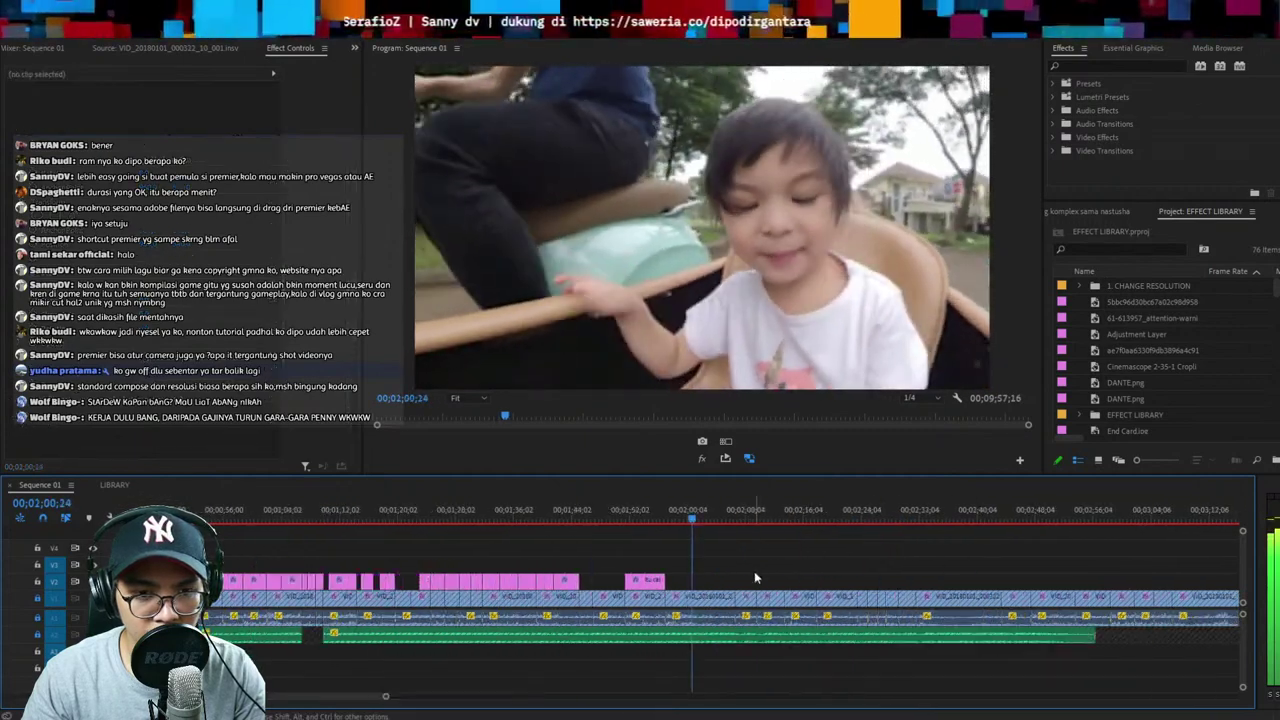
click(605, 580)
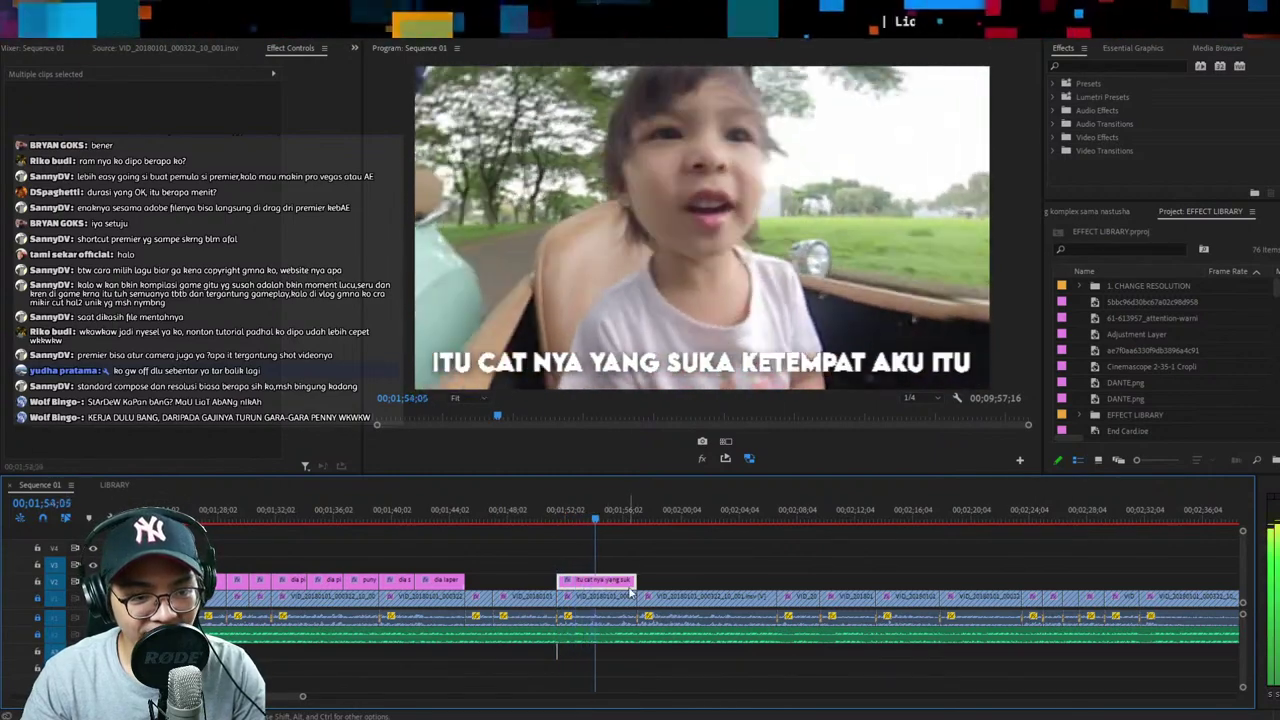
click(612, 599)
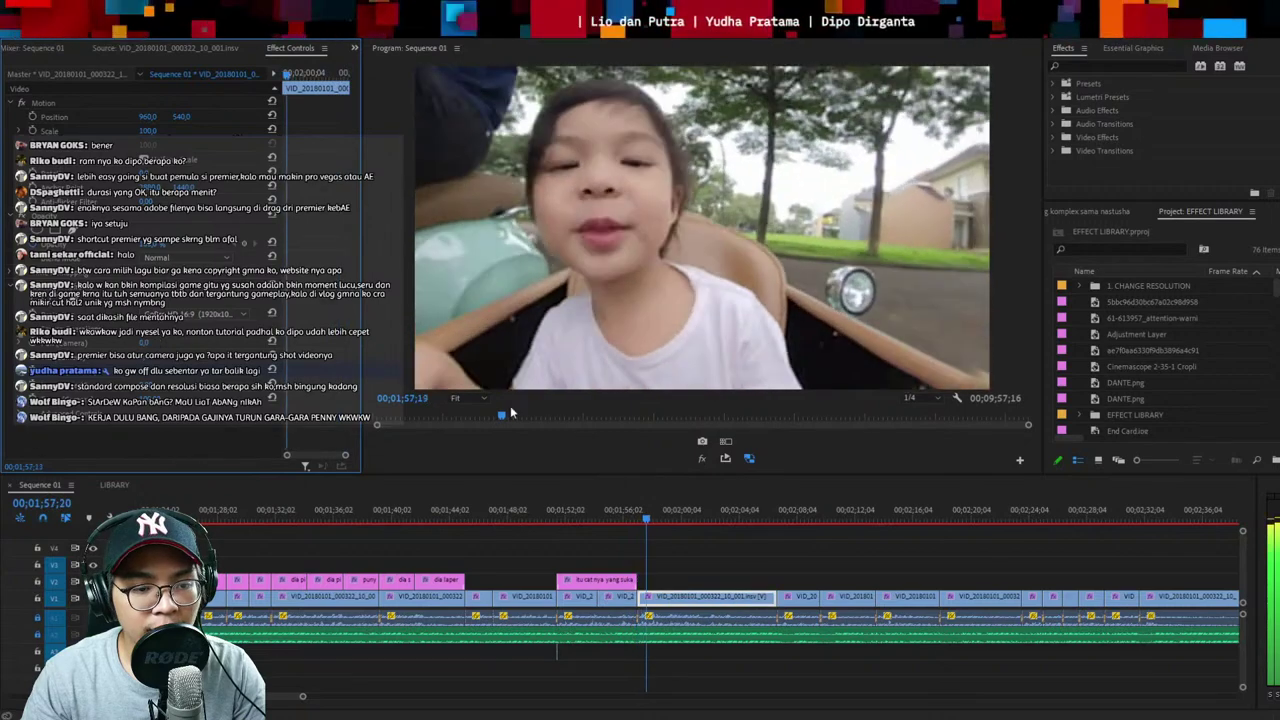
click(709, 543)
key(=)
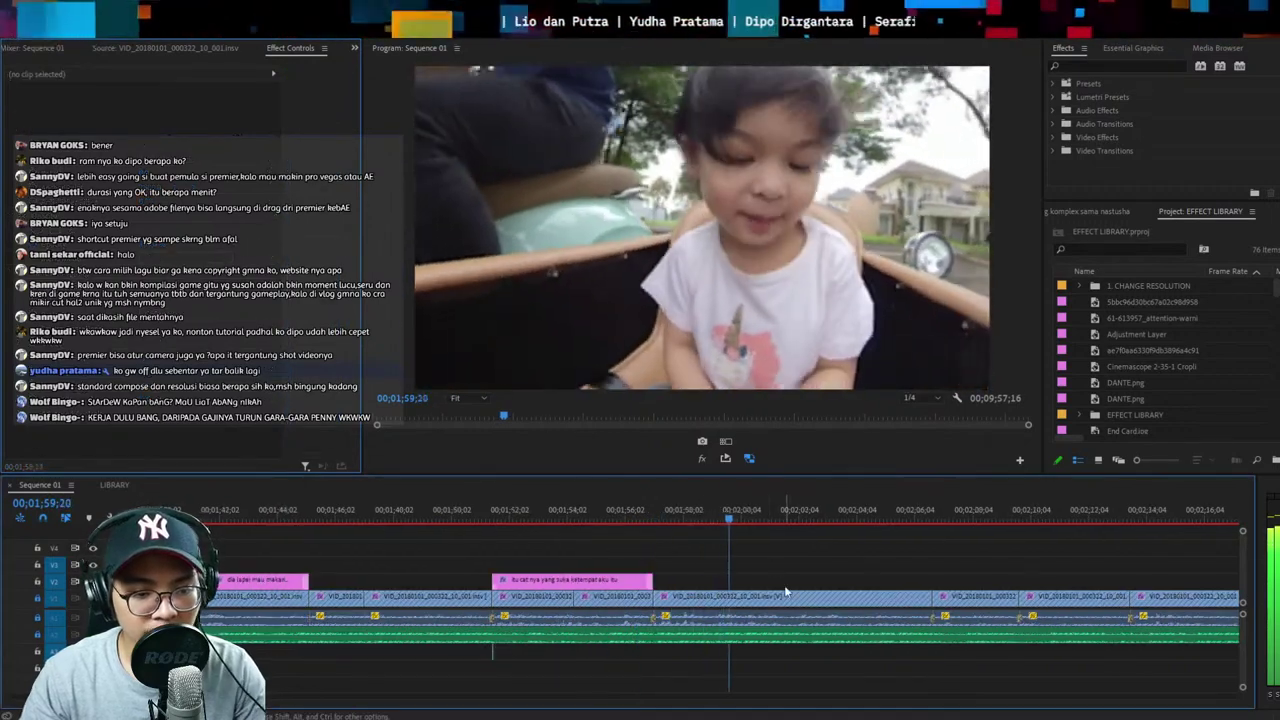
Copy the caption with its sound effect to the cut near 00;01;57 and extend the copy to about 00;02;08
key(space)
drag(576, 548, 463, 648)
key(ctrl+c)
key(Up)
key(ctrl+v)
click(648, 514)
key(space)
drag(813, 580, 982, 587)
key(space)
Change the copied caption's text to TU KEMARIN TUH CAT AKU..
double_click(681, 353)
triple_click(680, 350)
text(TU)
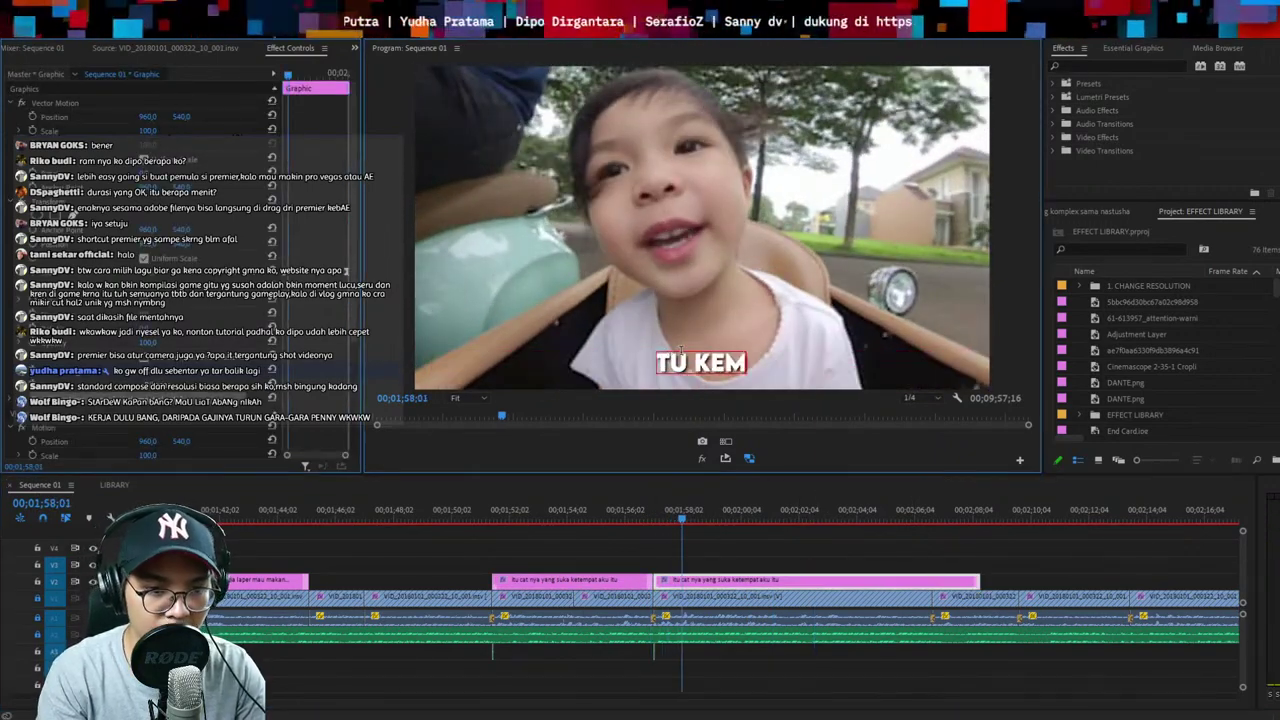
text( KEMARIN TUH CAT AKU)
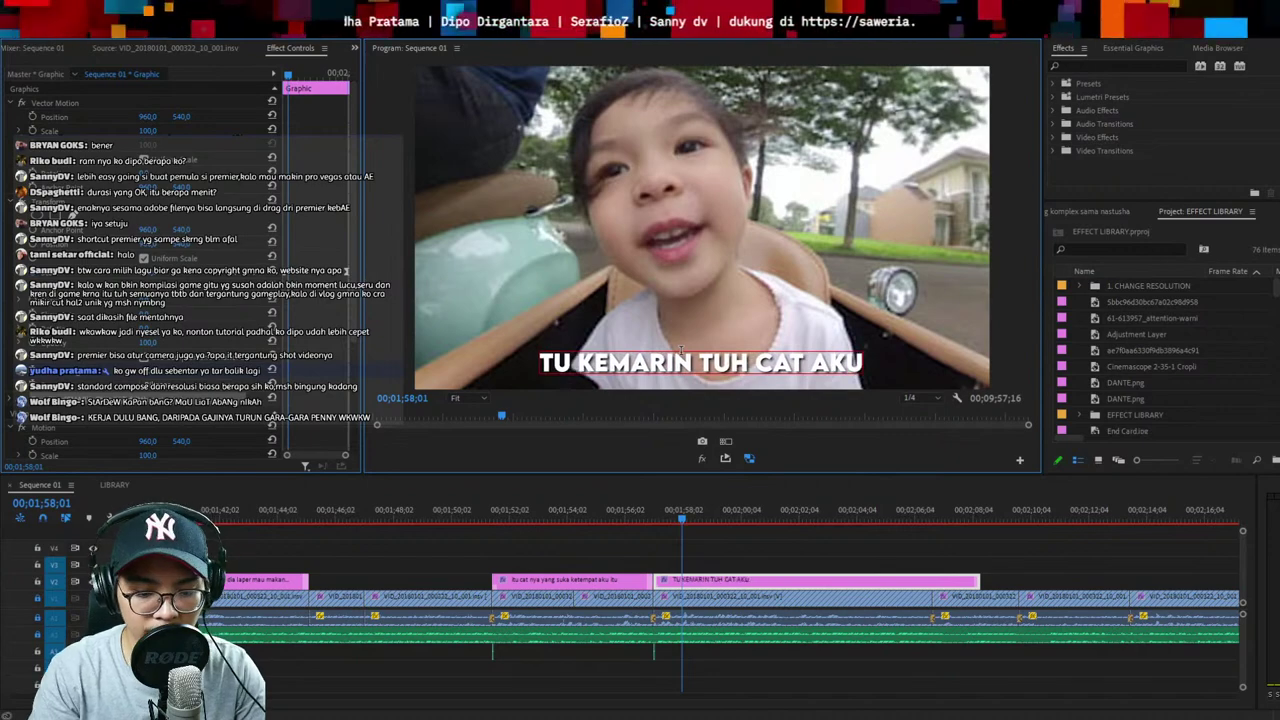
key(space)
key(space)
text(...)
key(Escape)
key(space)
Try to split the TU KEMARIN TUH CAT AKU... caption at 00;01;58;29
click(681, 520)
key(space)
key(equal)
key(space)
key(ctrl+k)
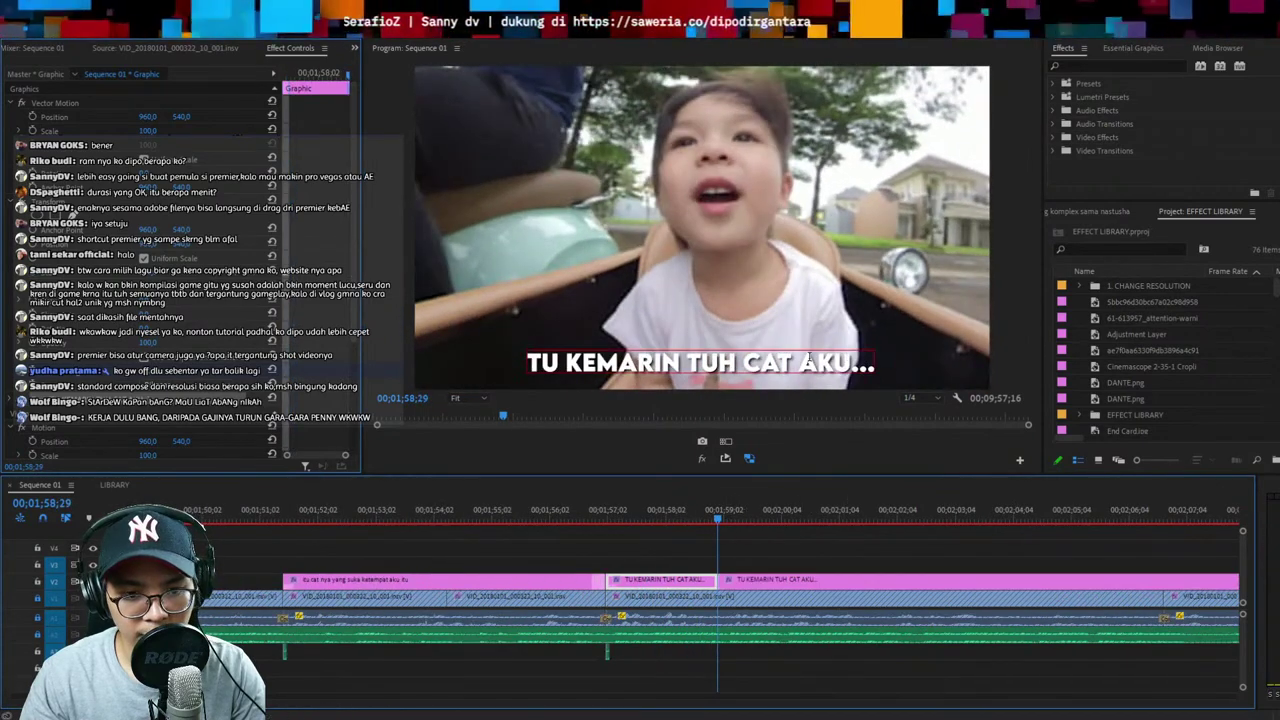
key(ctrl+z)
Shorten the caption's text to TU KEMARIN TUH CAT and split it at 00;01;59;08
drag(797, 361, 1015, 376)
key(BackSpace)
key(Escape)
key(space)
key(ctrl+k)
Play the second part of the split caption and set its text to GARA - GARA MASUK MAU HAMILIN
key(space)
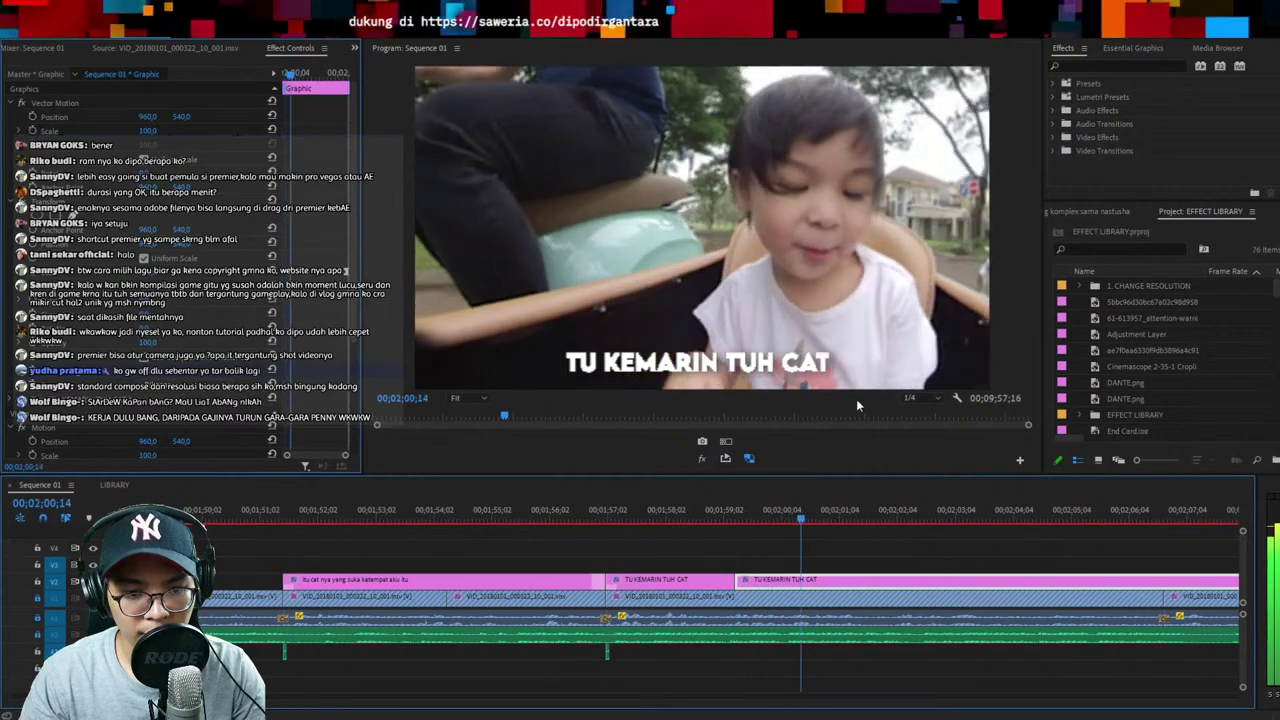
key(space)
double_click(817, 357)
key(ctrl+a)
text(GARA)
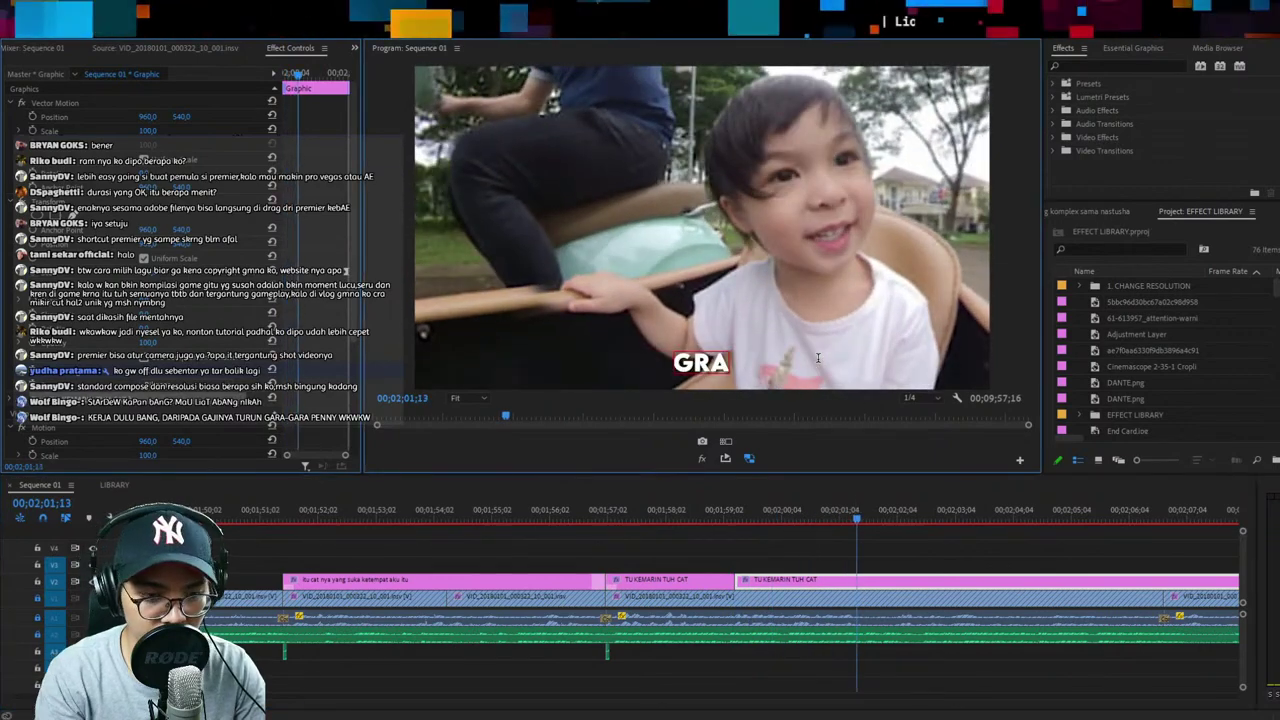
text( - GARA MAS)
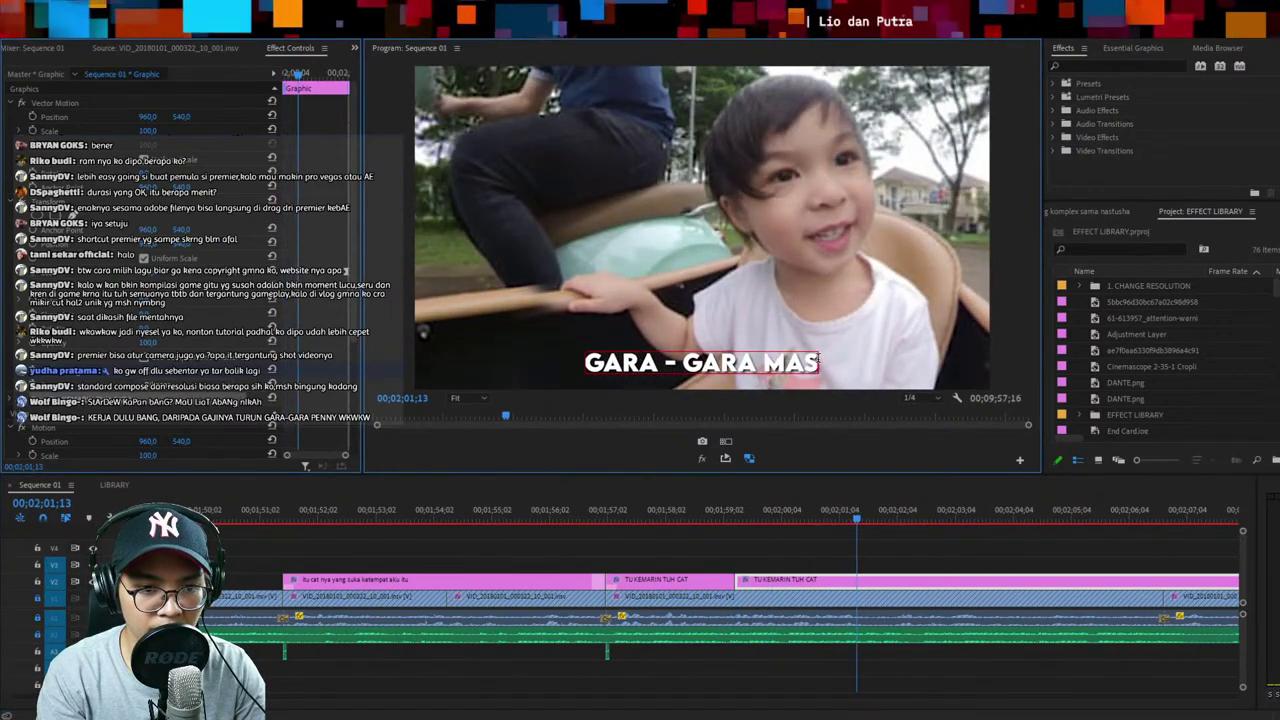
text(UK MAU HAMILIN)
key(Escape)
key(space)
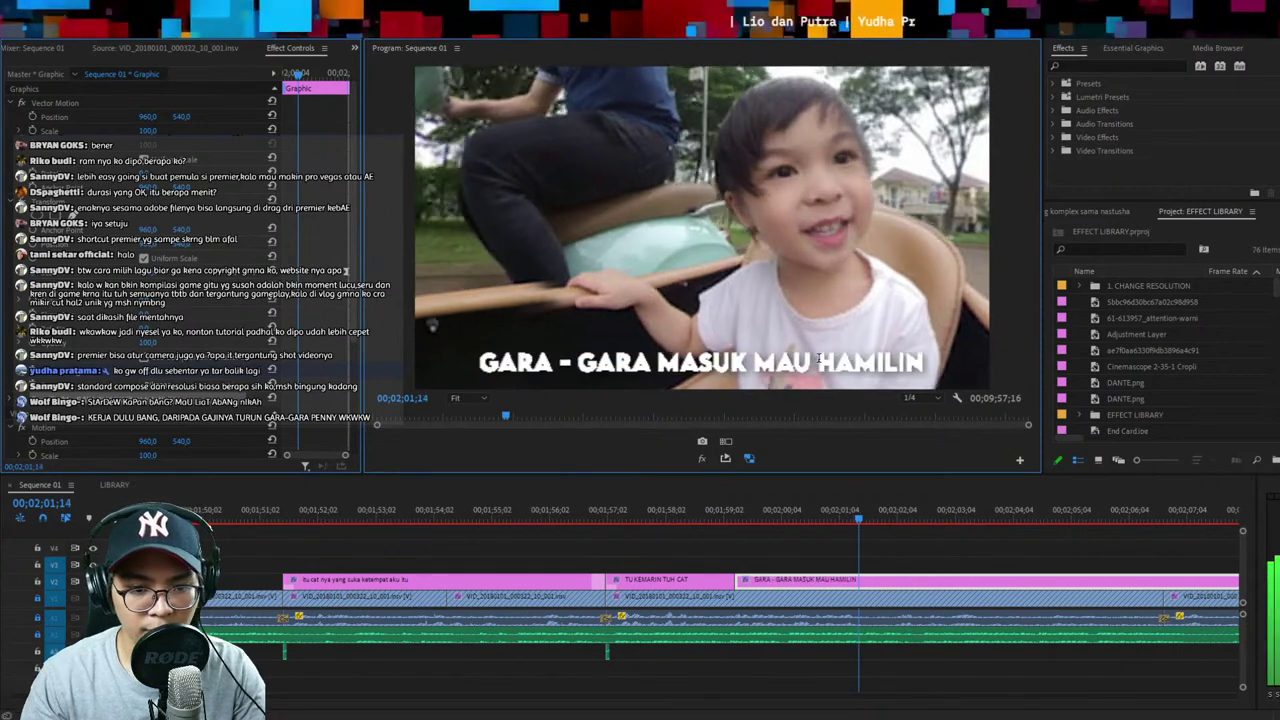
Split the GARA - GARA MASUK MAU HAMILIN caption at 00;02;01;11 and delete the remaining part after it
key(space)
click(774, 515)
key(space)
key(space)
key(ctrl+k)
click(944, 576)
key(Delete)
Open the LIBRARY sequence and examine its effects from the exclamation mark through the SPOTLIGHT clip
click(113, 485)
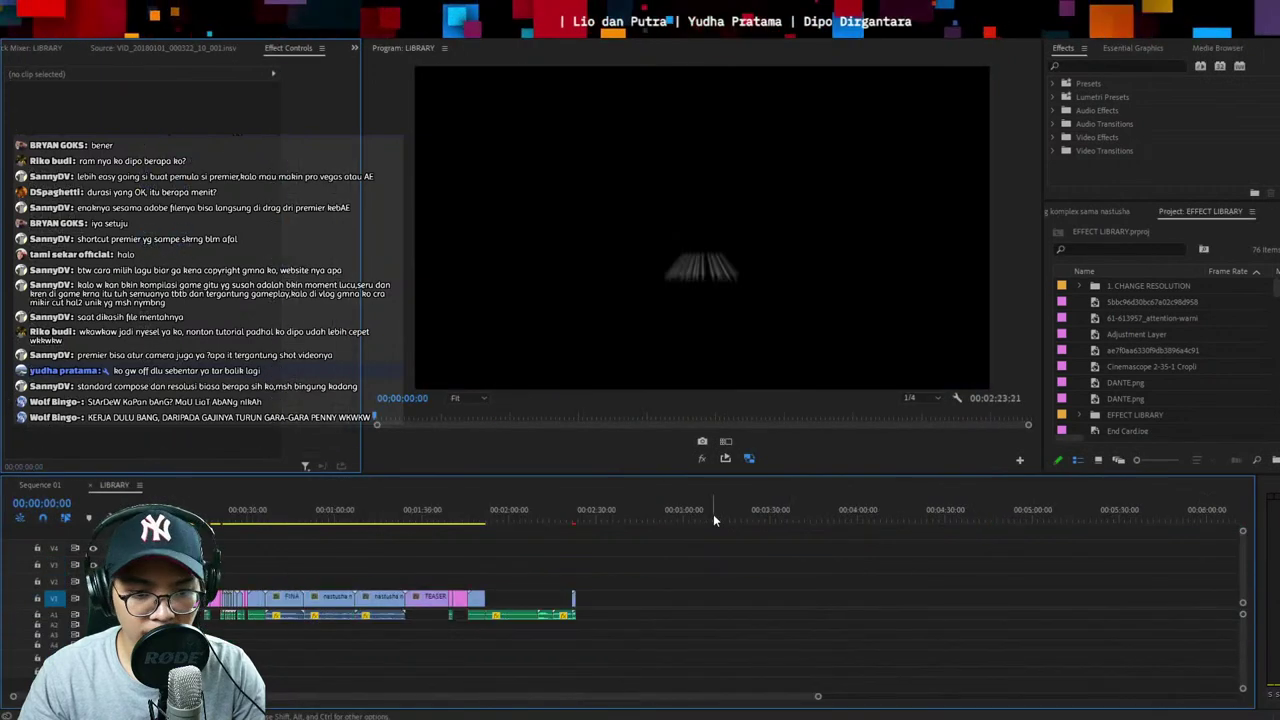
click(457, 516)
key(equal)
key(equal)
key(equal)
key(equal)
key(space)
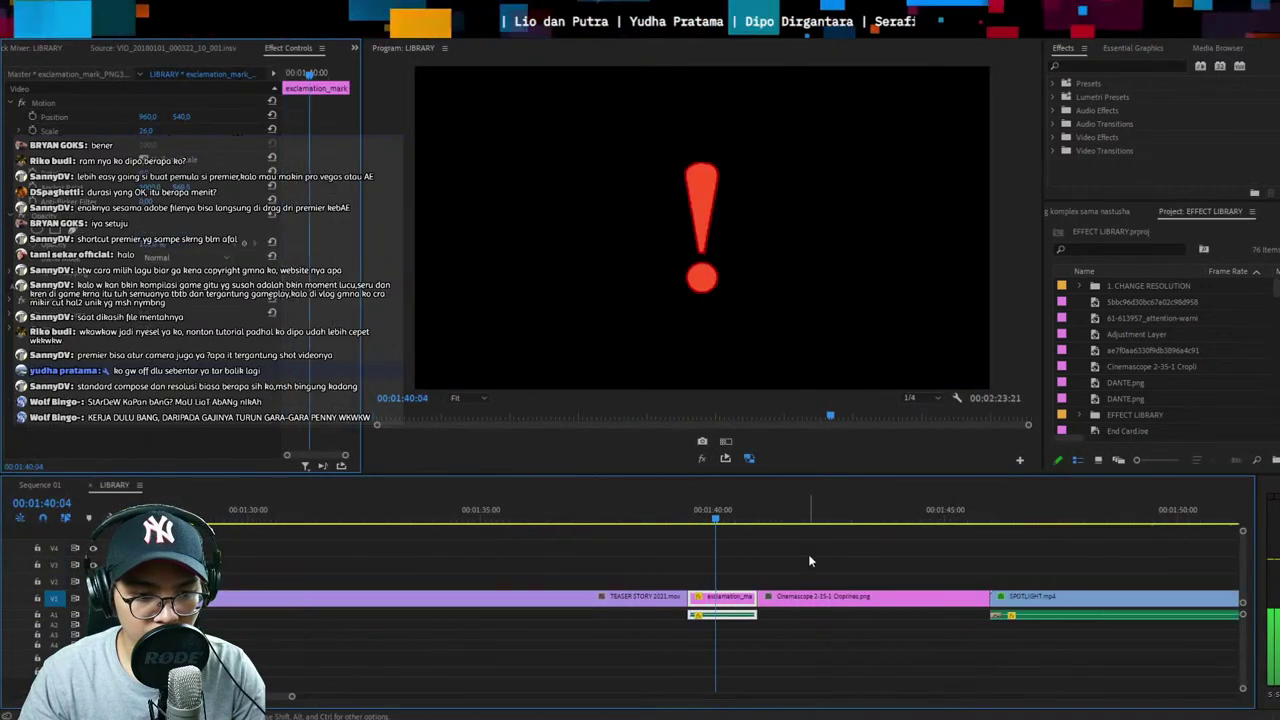
key(Down)
key(minus)
key(Down)
key(minus)
key(Down)
key(minus)
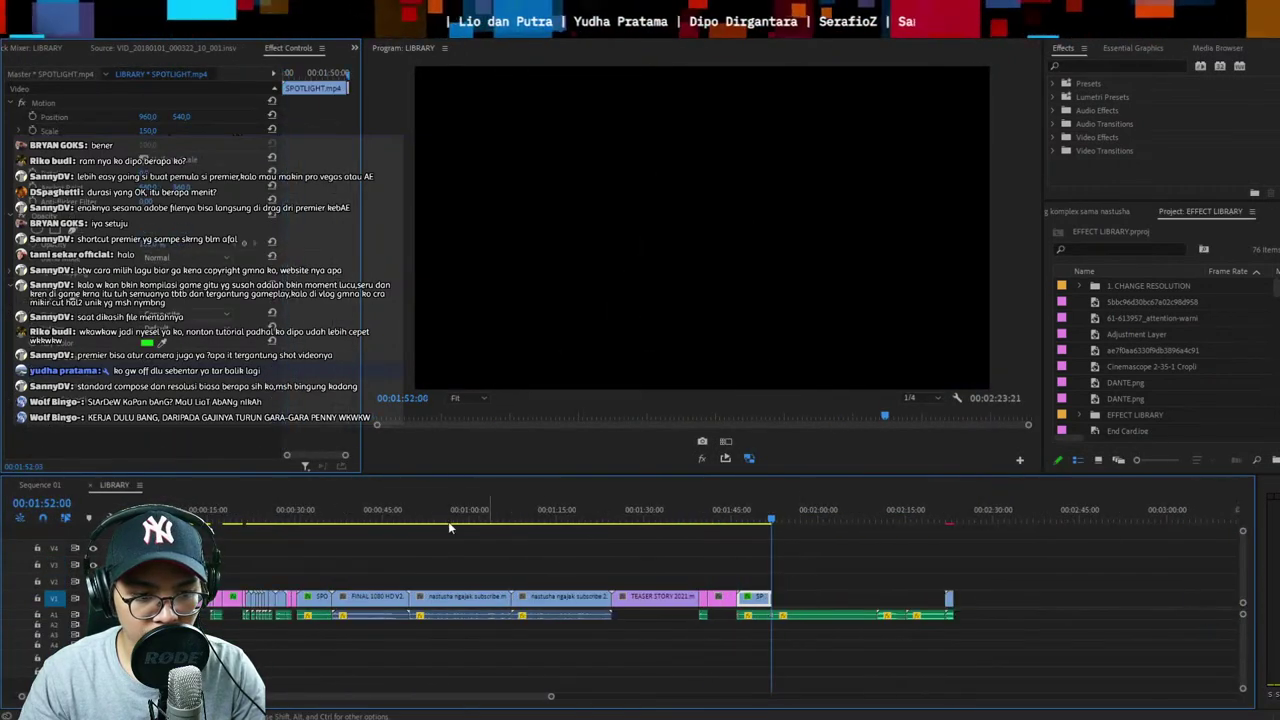
Examine the library's earlier effects around the warning sign and the adjustment layer before the cloud clips
click(286, 517)
key(space)
key(equal)
key(equal)
key(equal)
key(Up)
key(Up)
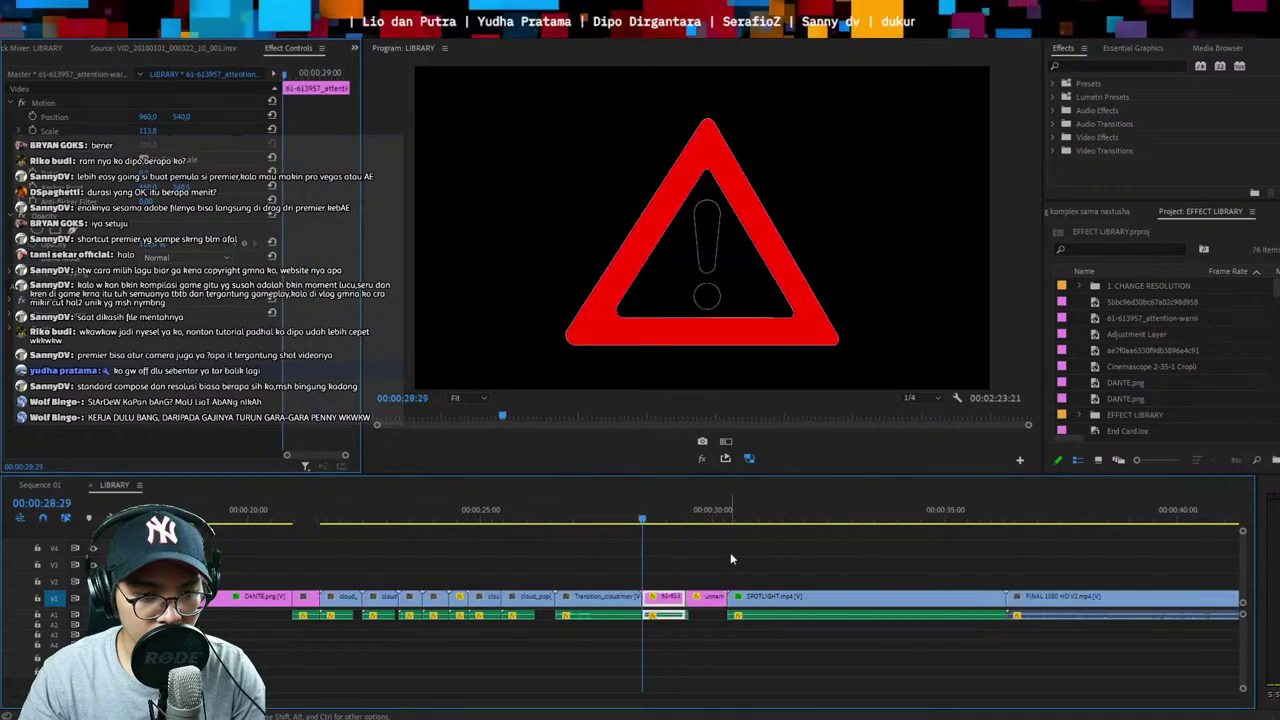
click(319, 516)
key(minus)
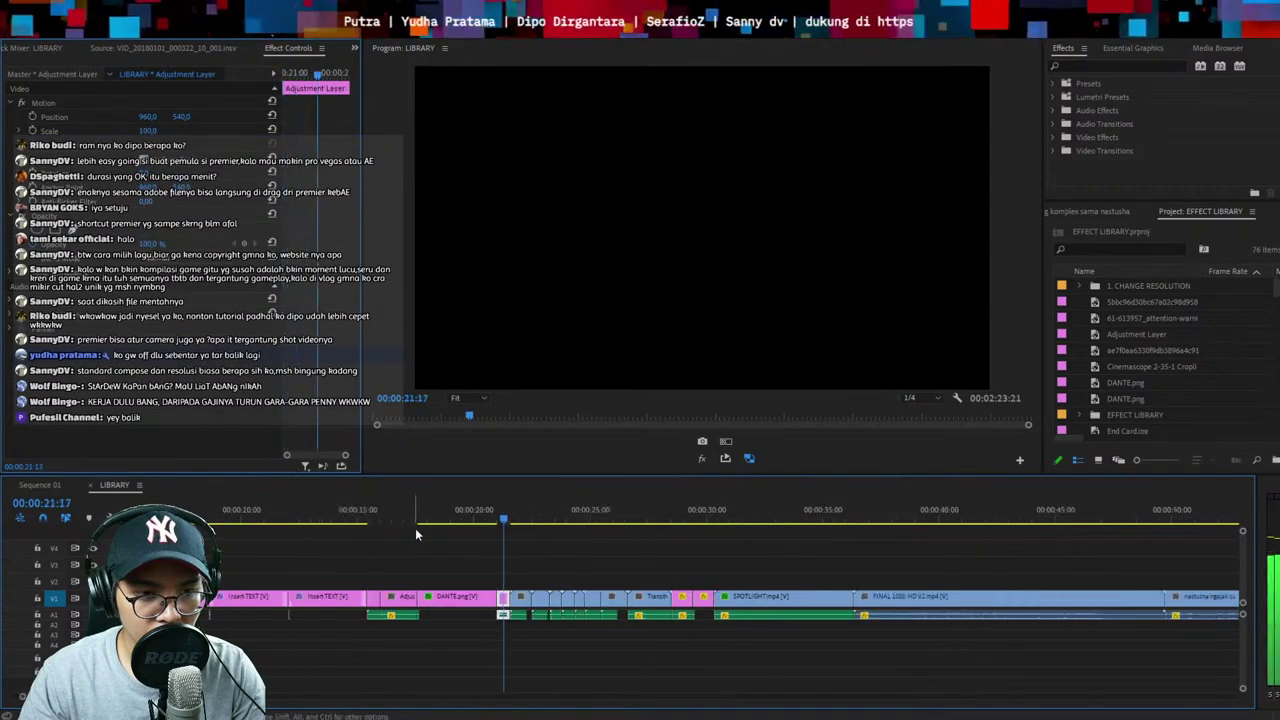
key(space)
key(equal)
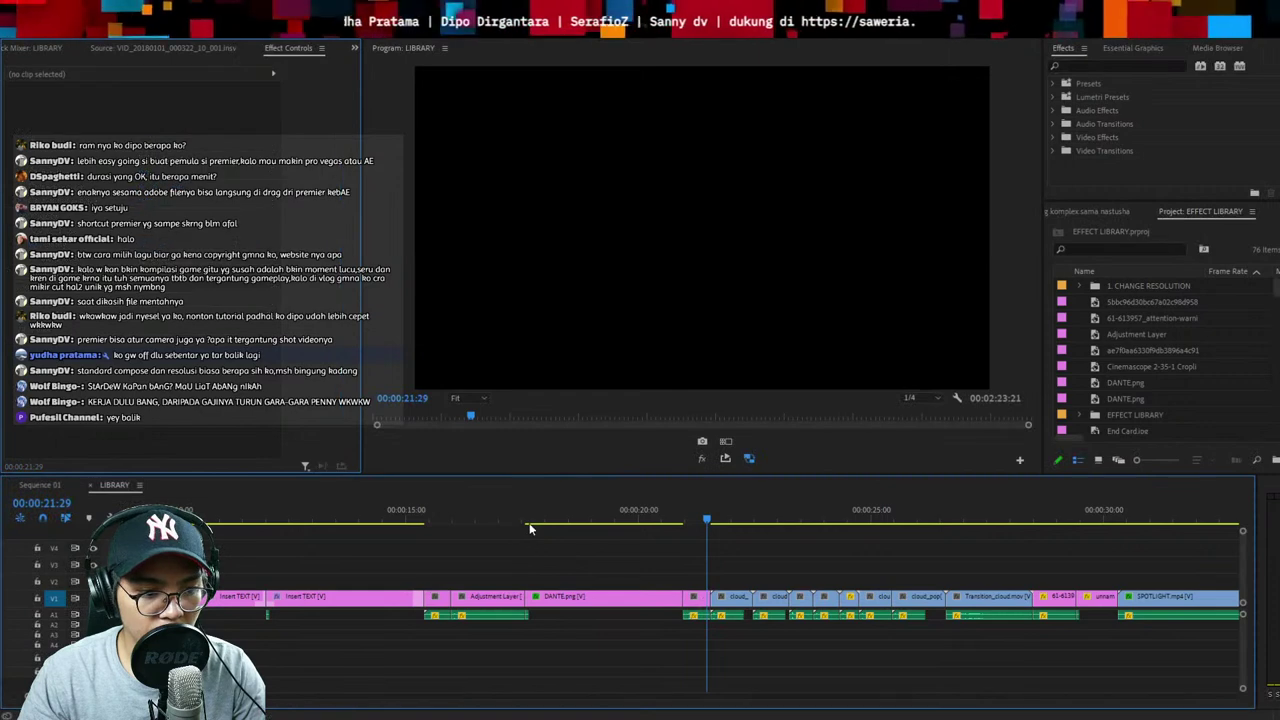
Copy the short adjustment layer with its sound effect at 00:00:15:24 in the library and return to Sequence 01
click(528, 517)
drag(700, 520, 723, 520)
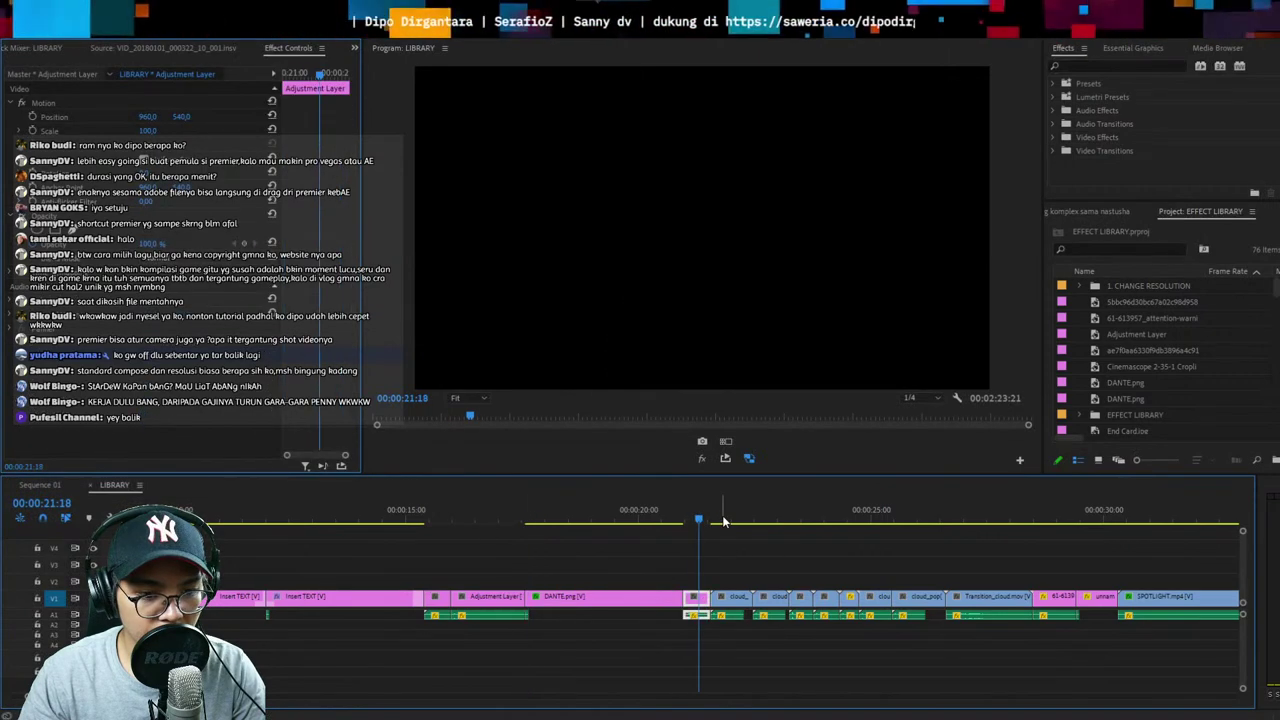
key(Up)
key(Up)
key(Up)
key(Up)
key(Up)
key(minus)
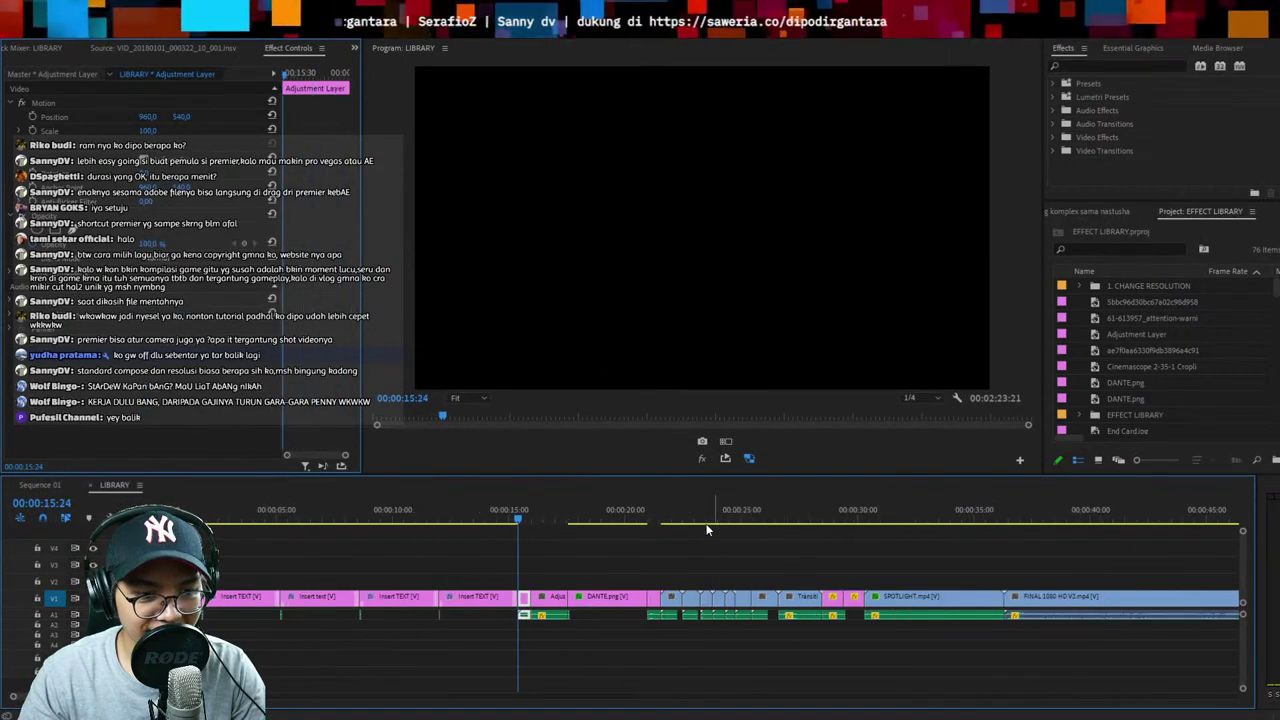
key(equal)
key(equal)
click(40, 485)
Replay the TU KEMARIN TUH CAT caption and paste the adjustment layer at the GARA - GARA caption's end, 00;02;01;11
key(Up)
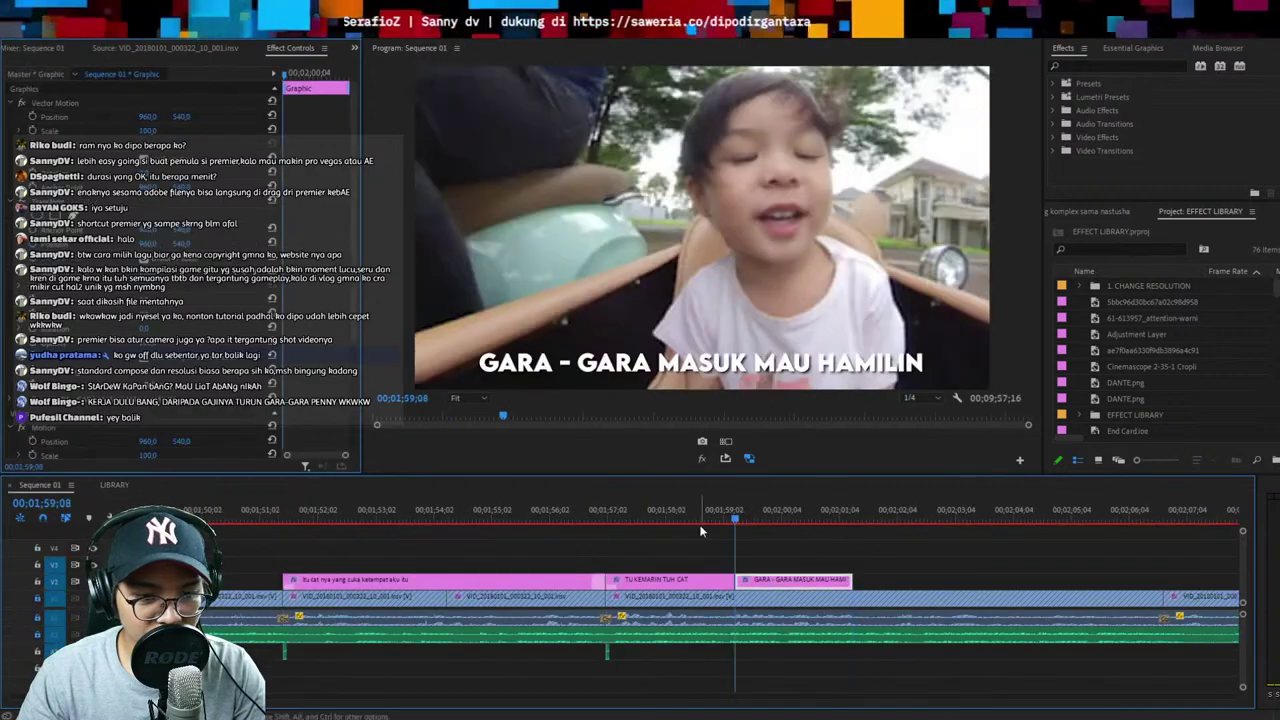
key(Up)
key(space)
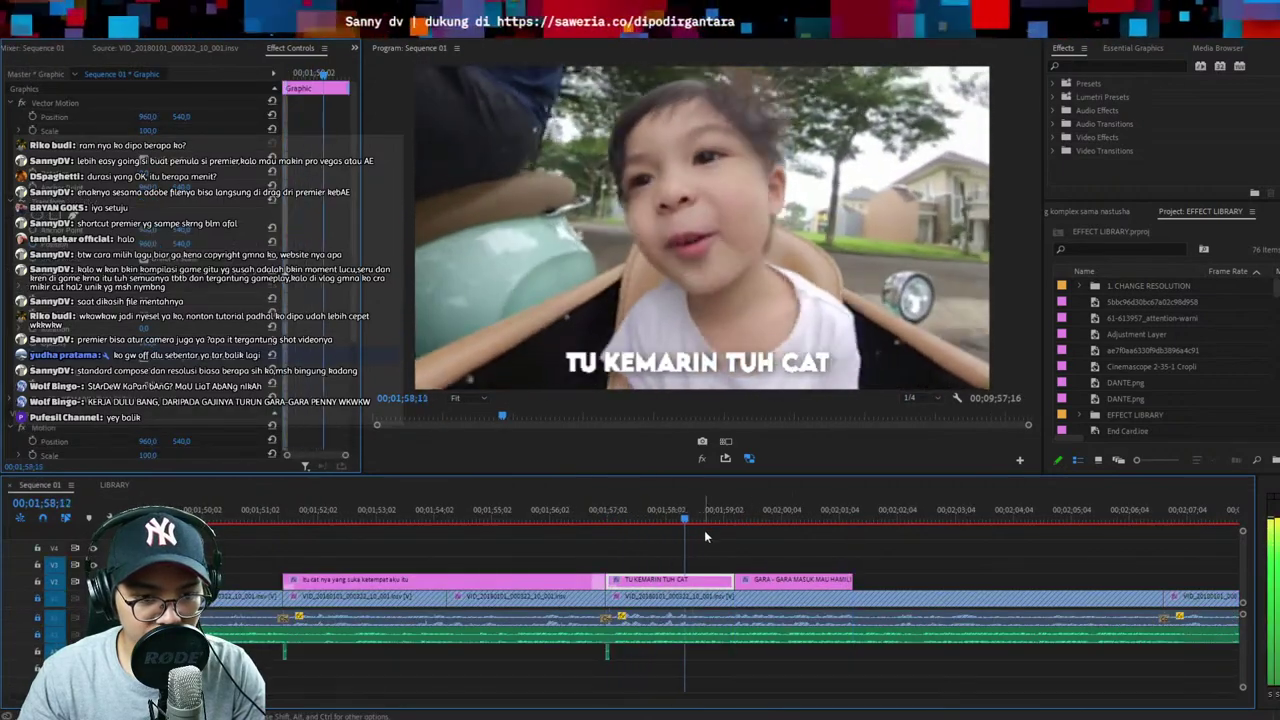
click(831, 517)
key(Down)
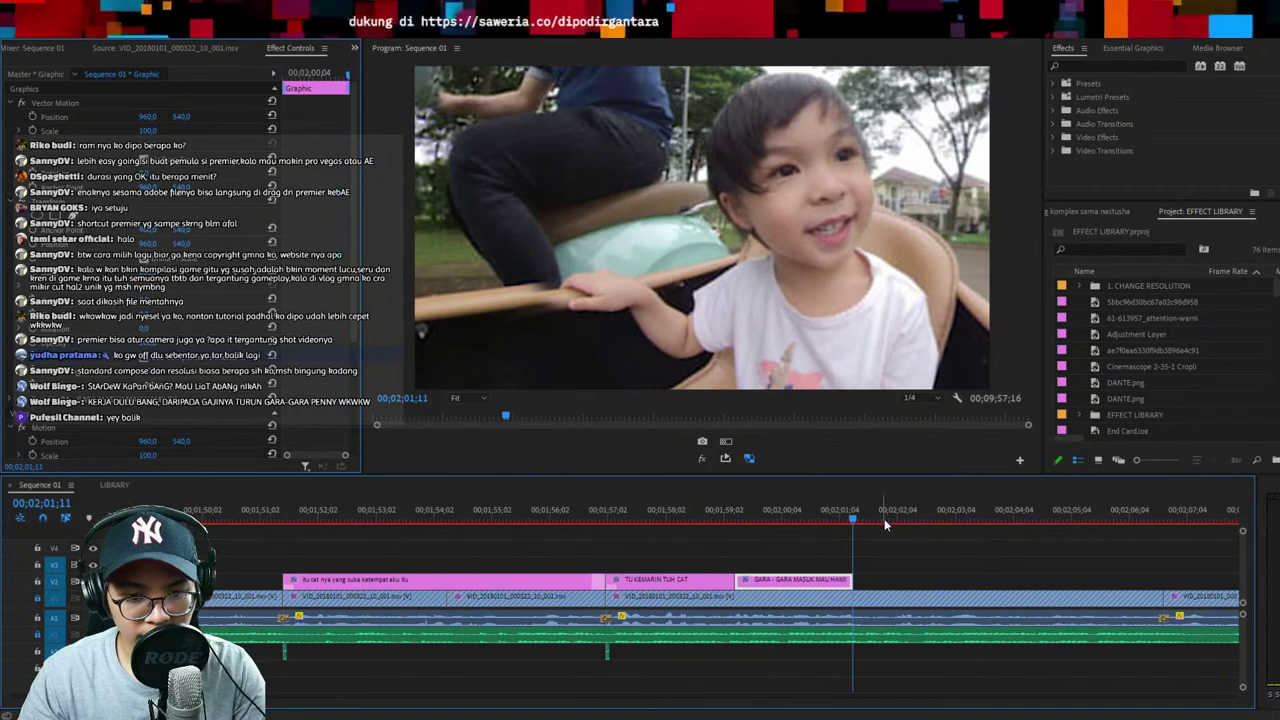
key(ctrl+v)
Play the pasted adjustment layer and move it up to track V3, keeping its start time
click(843, 520)
key(equal)
key(space)
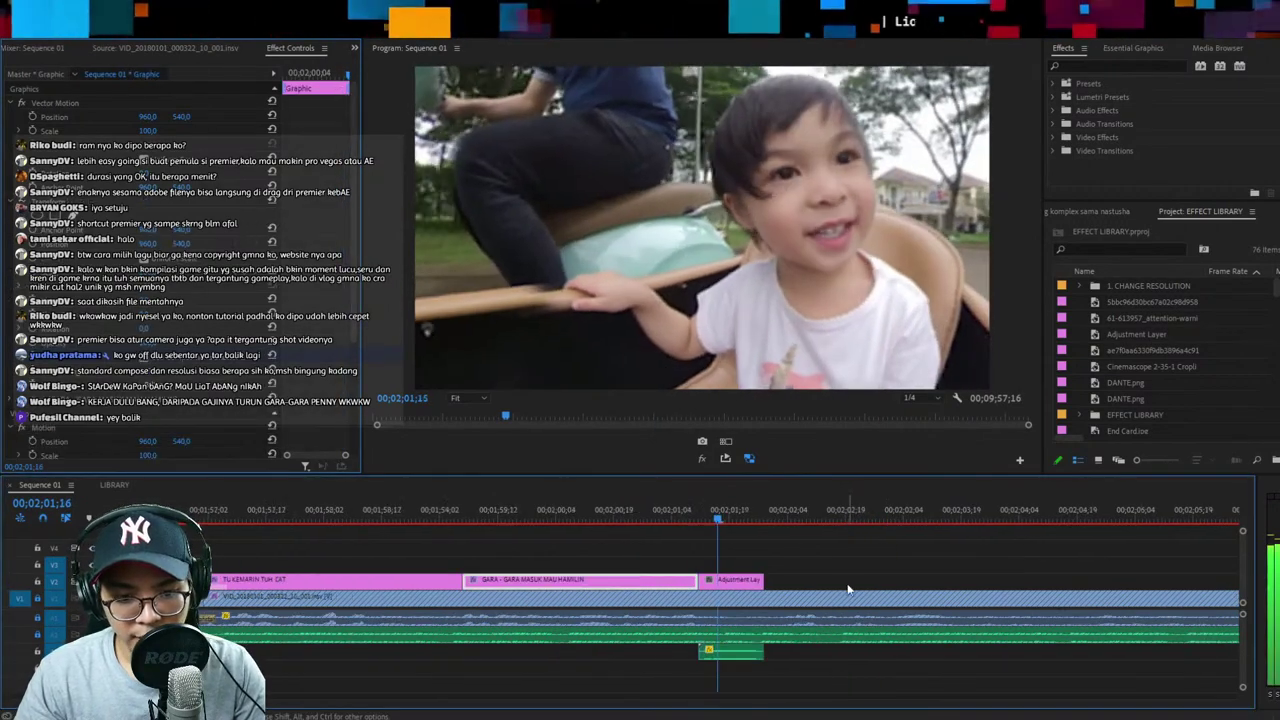
key(space)
drag(741, 588, 777, 576)
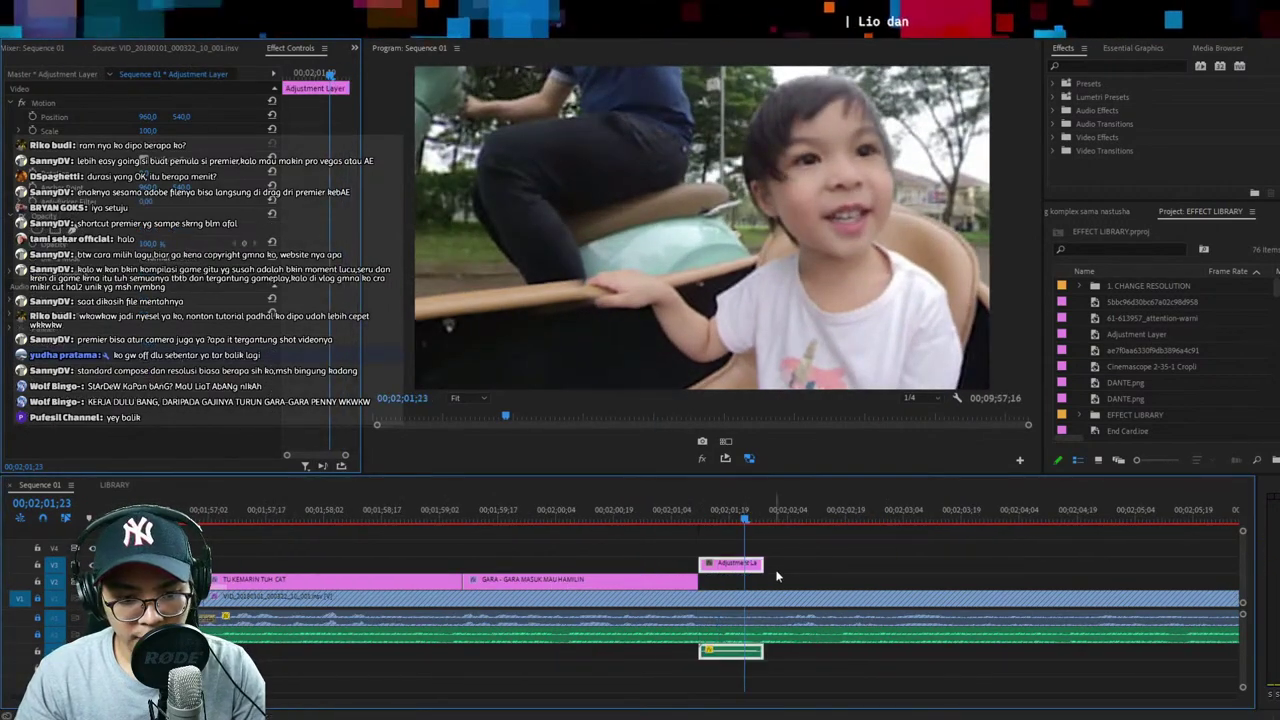
Split the background music at the GARA - GARA caption's end and move the remaining part far along the timeline
click(771, 637)
key(Up)
key(ctrl+k)
click(763, 641)
key(minus)
key(minus)
key(minus)
drag(726, 637, 1119, 634)
key(space)
key(minus)
drag(929, 635, 1170, 642)
key(minus)
key(minus)
drag(515, 642, 736, 636)
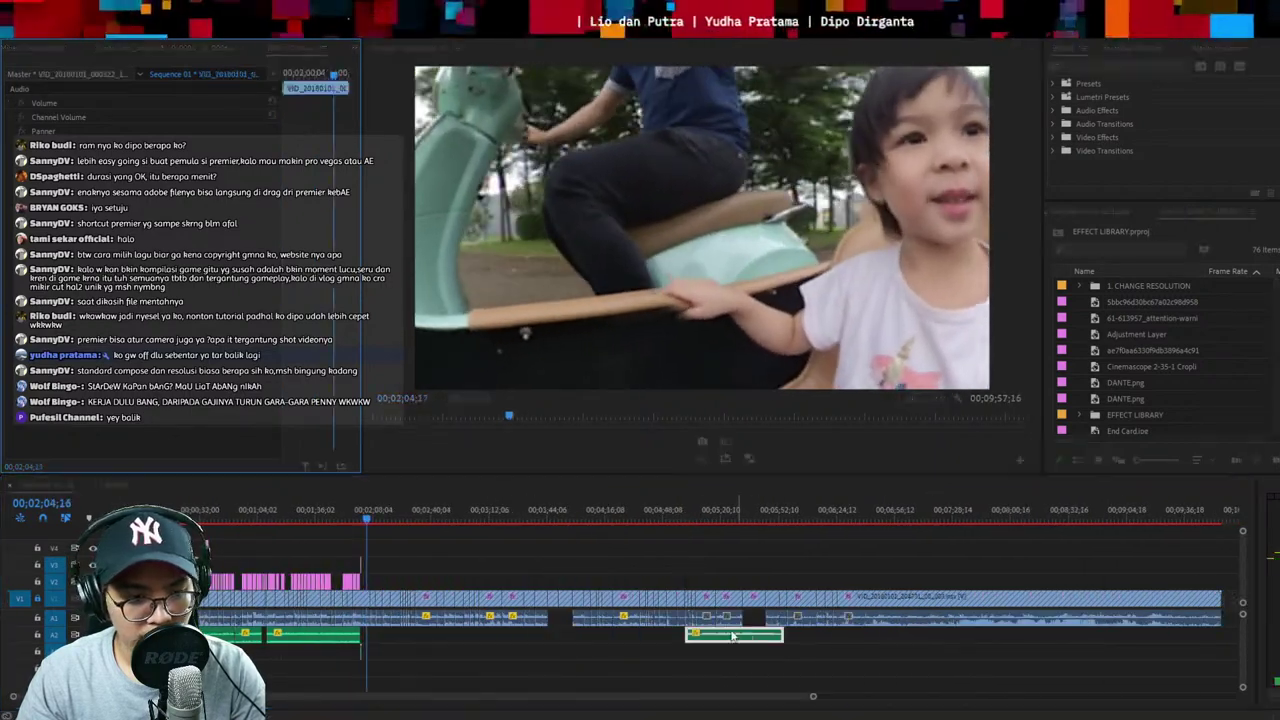
Bring the ES_Sneaky Fingers music clip to just after the pasted adjustment layer and place it on track A2
key(equal)
key(equal)
key(equal)
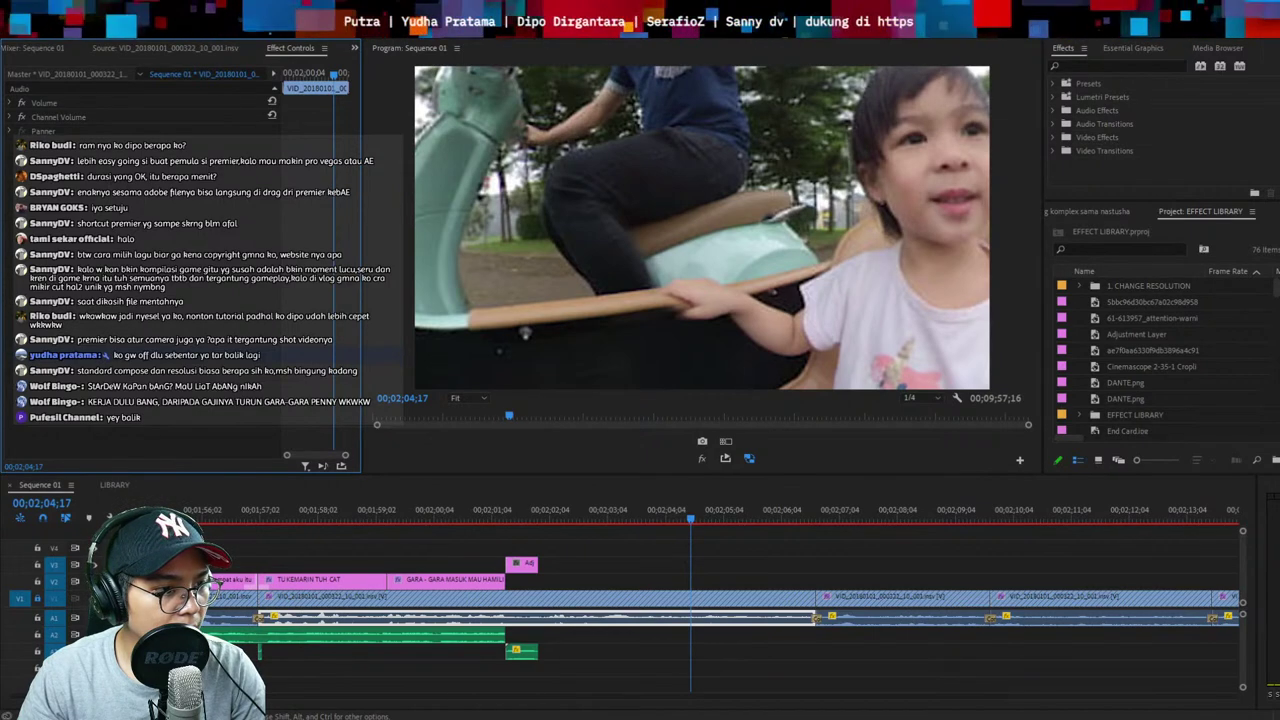
drag(728, 624, 557, 672)
key(minus)
key(minus)
key(minus)
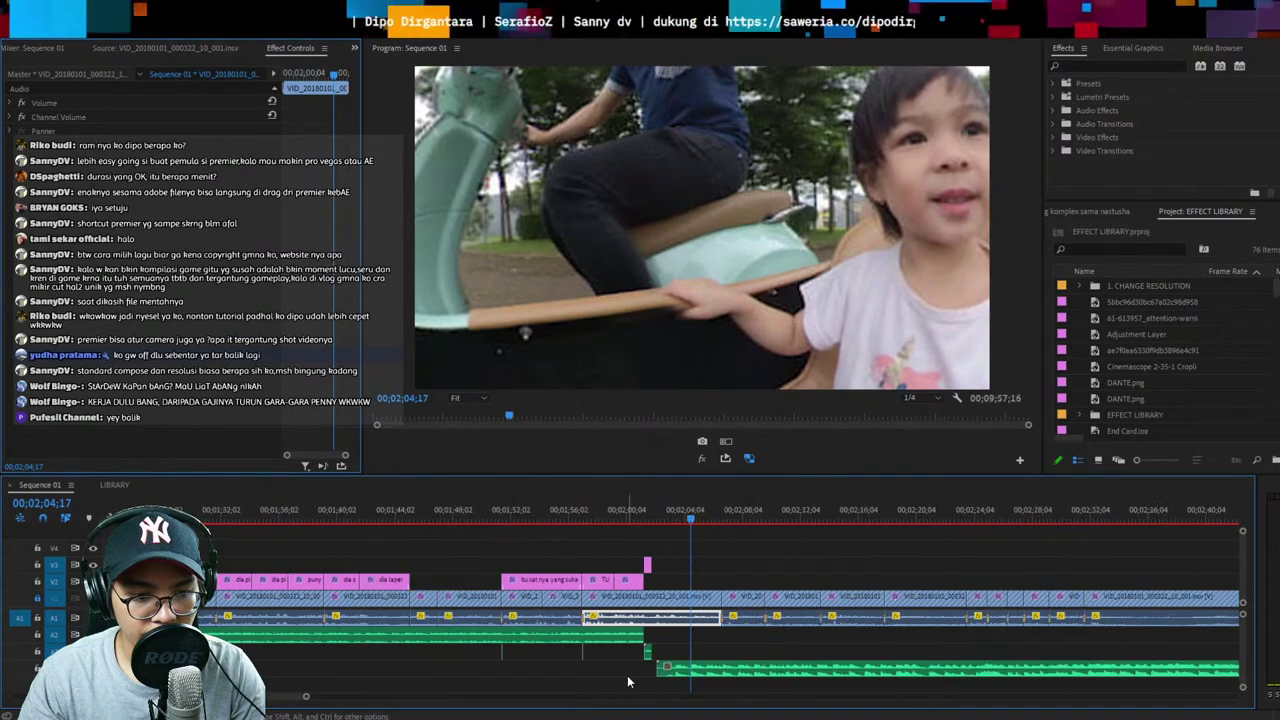
drag(697, 669, 697, 640)
key(minus)
key(equal)
key(equal)
key(equal)
key(equal)
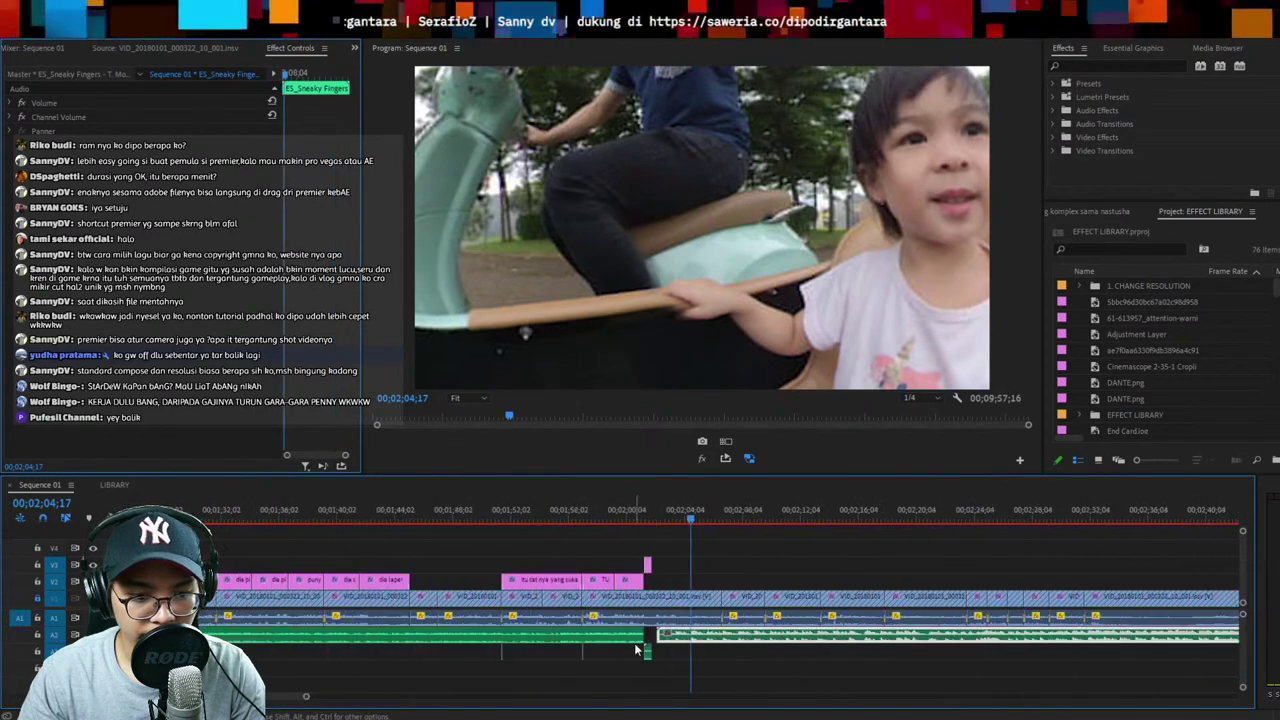
Trim the opening off the ES_Sneaky Fingers music, start it at the GARA - GARA caption's end and play the transition
click(606, 514)
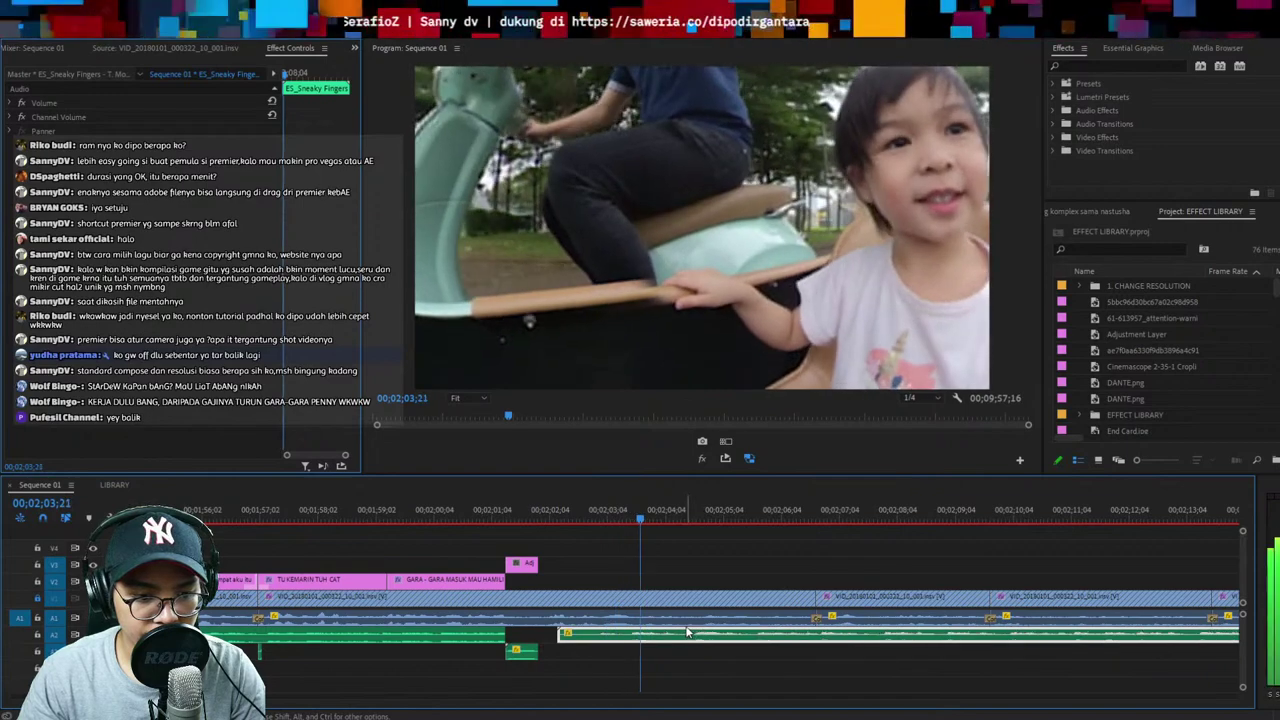
click(595, 519)
key(space)
click(591, 518)
key(ctrl+k)
key(shift+Delete)
drag(589, 640, 538, 645)
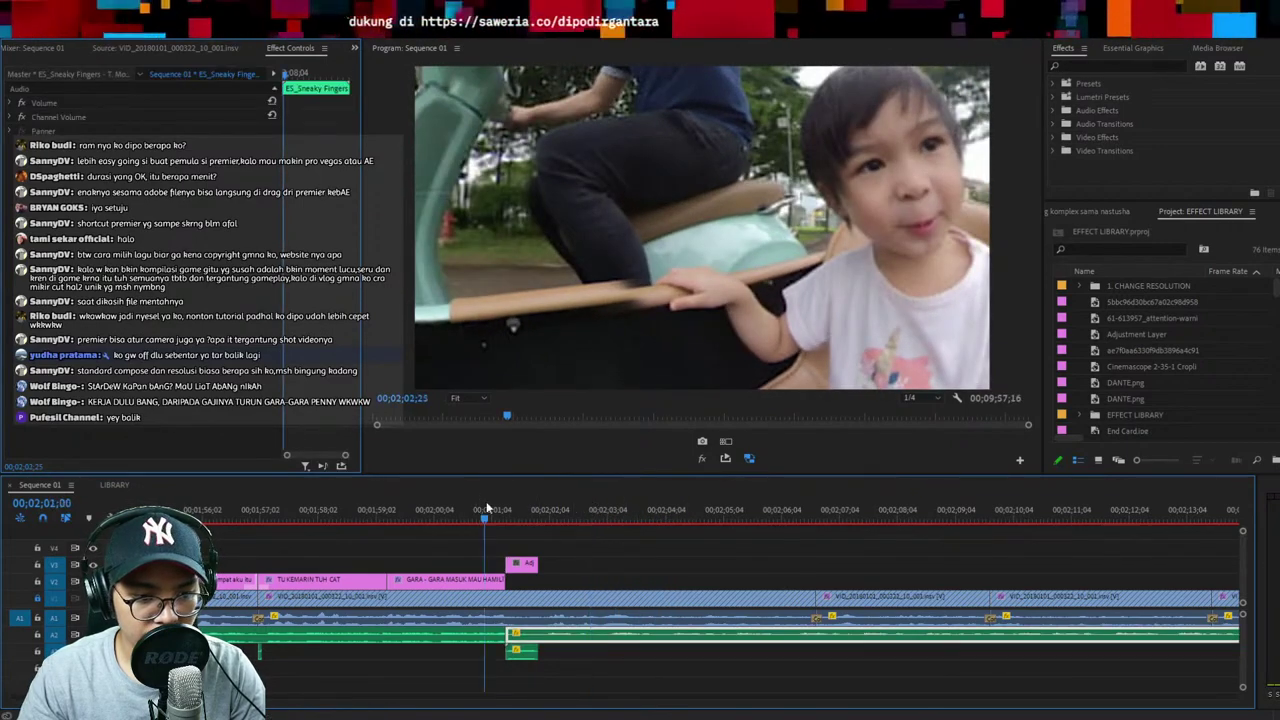
click(483, 520)
key(space)
click(522, 653)
key(space)
click(518, 619)
click(591, 611)
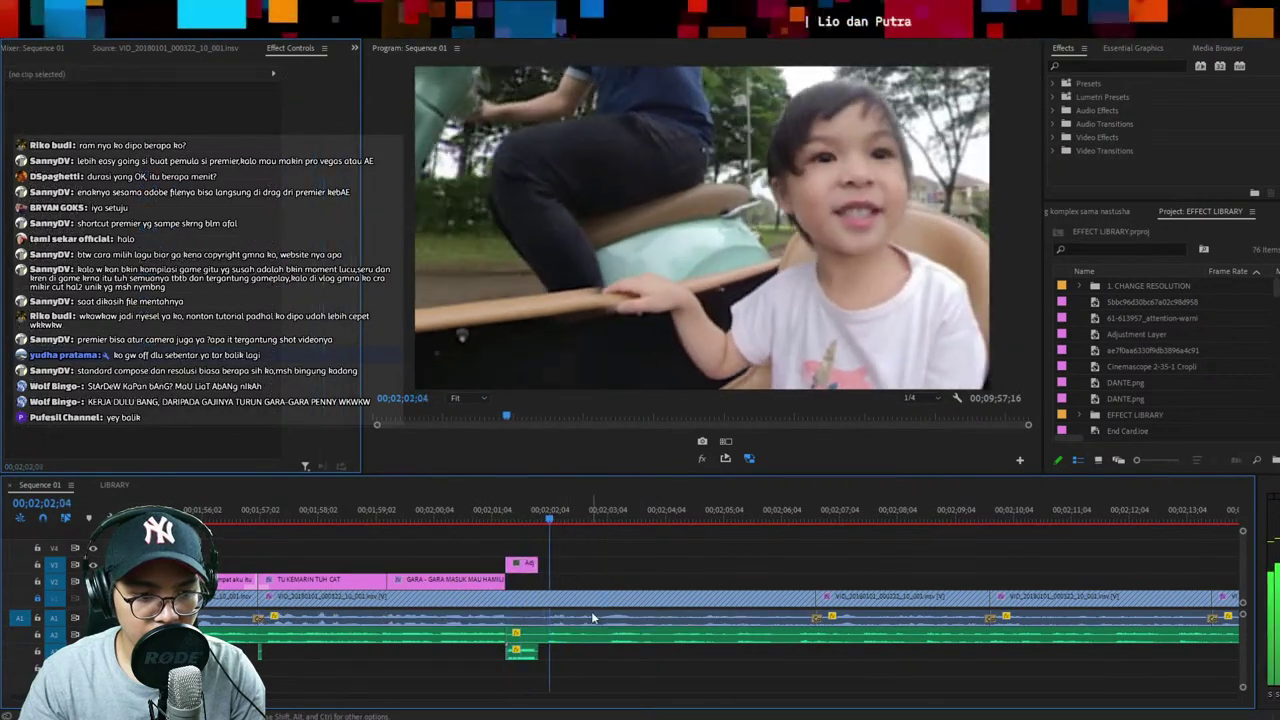
Extend the GARA - GARA caption over the following speech, split it beneath the adjustment layer and start the second piece after a short gap
click(424, 517)
key(space)
drag(503, 580, 815, 580)
click(472, 517)
key(space)
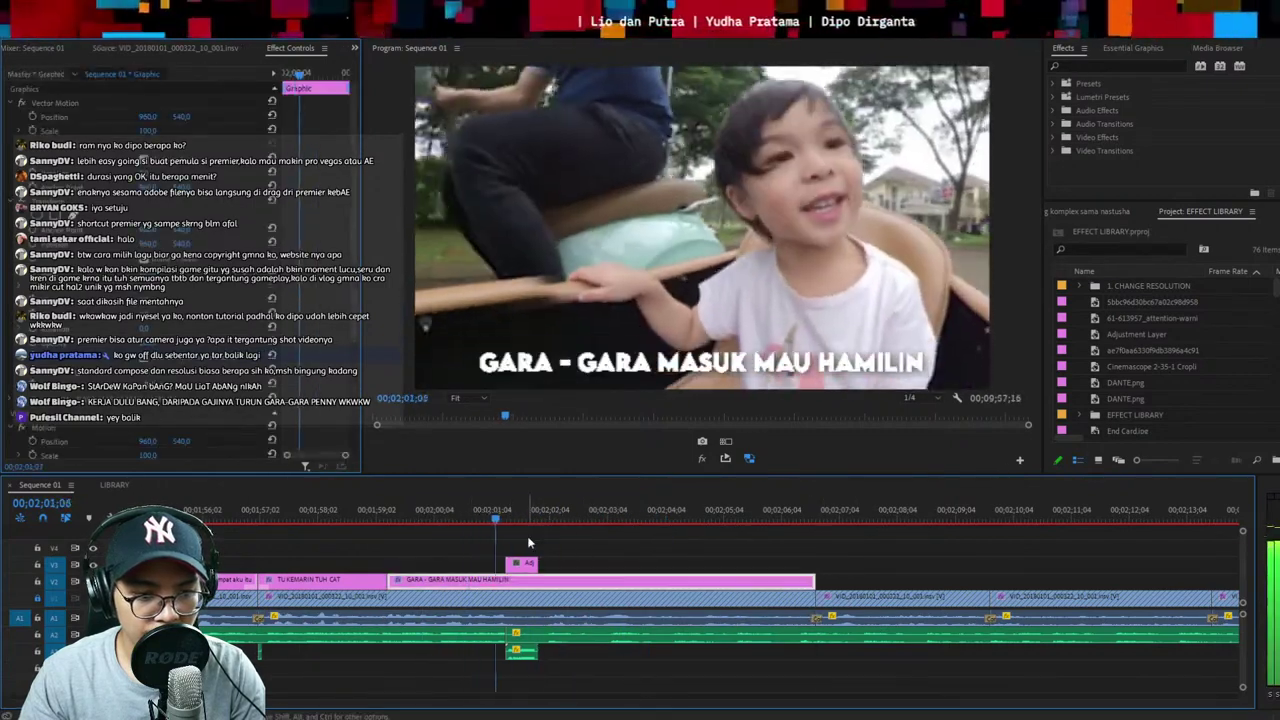
key(ctrl+k)
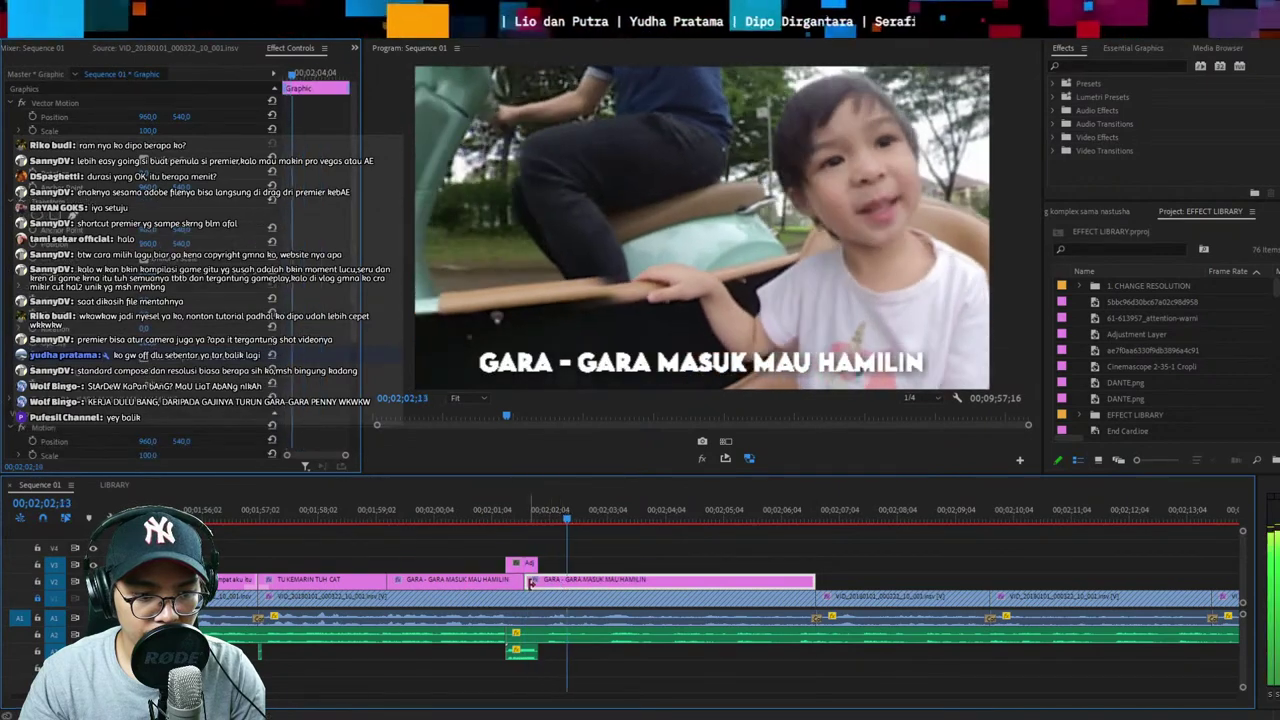
drag(550, 585, 549, 585)
click(536, 512)
key(space)
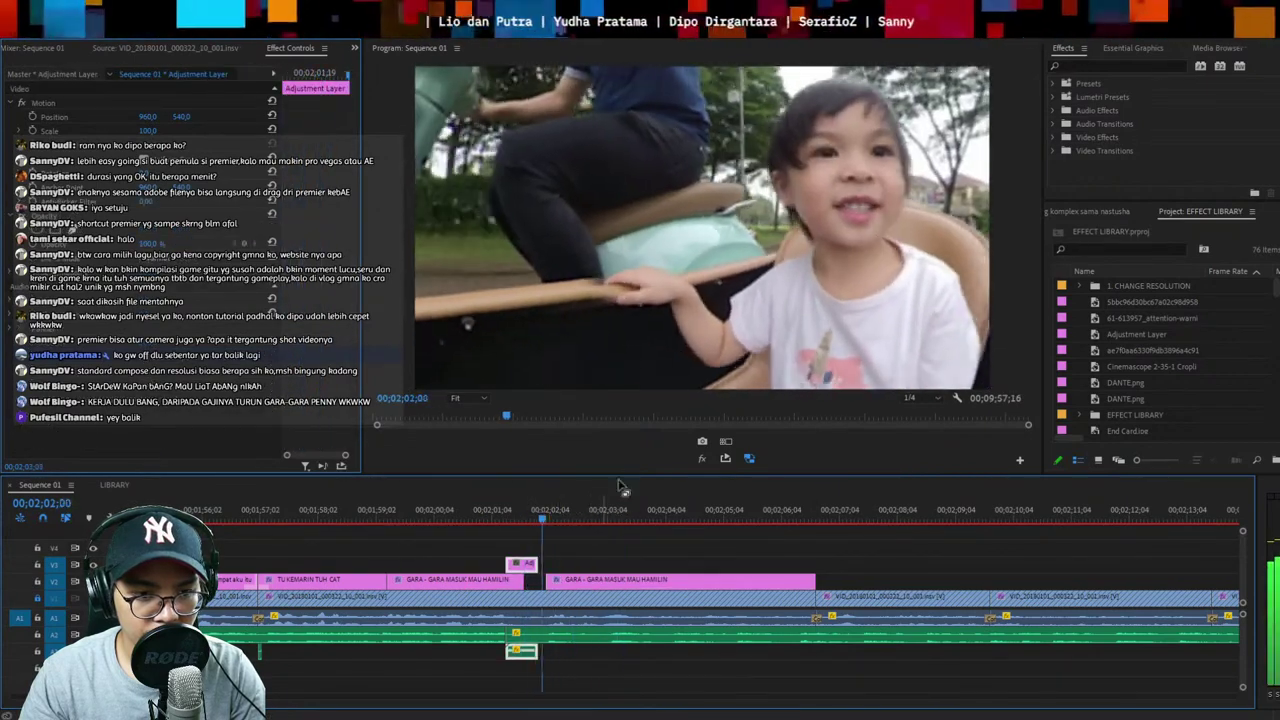
Retitle the second caption piece DIA SAKIT PERUTNYA, cut it where the phrase ends and delete the remainder
click(719, 366)
key(ctrl+a)
text(DIA  SAKIT PERUTNYA)
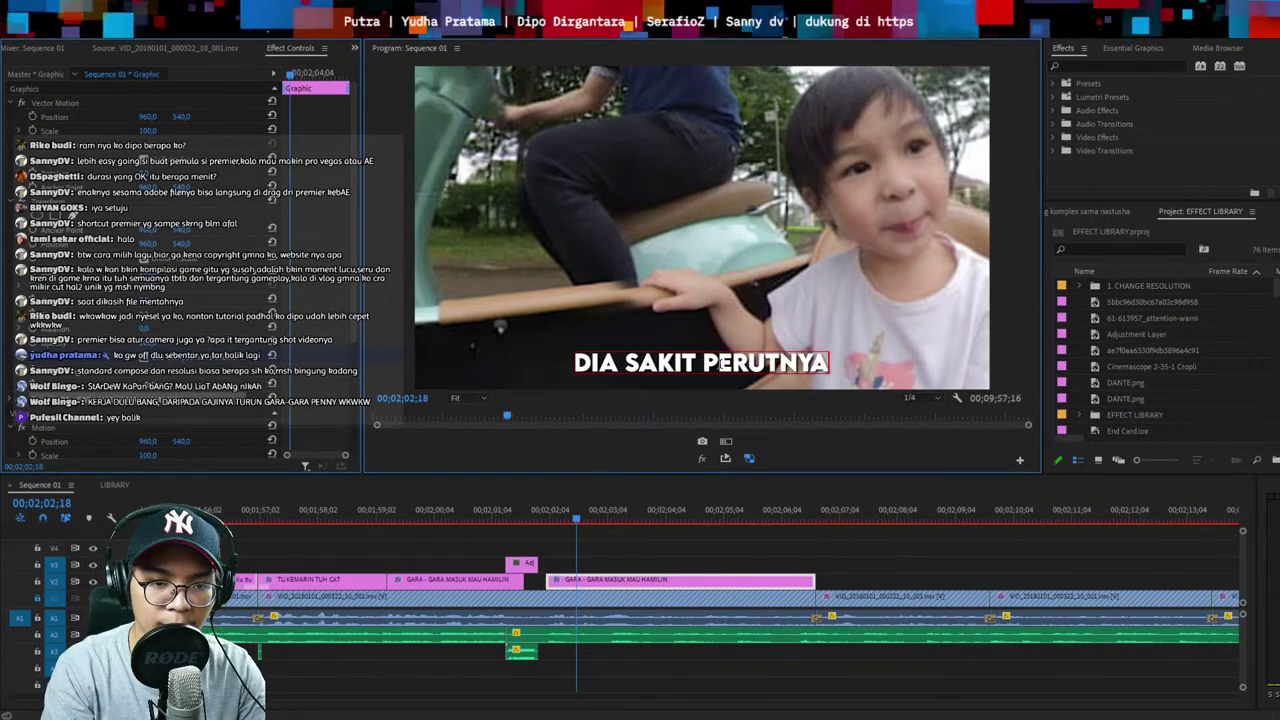
key(Escape)
key(space)
key(space)
key(ctrl+k)
drag(706, 553, 711, 594)
key(Delete)
key(space)
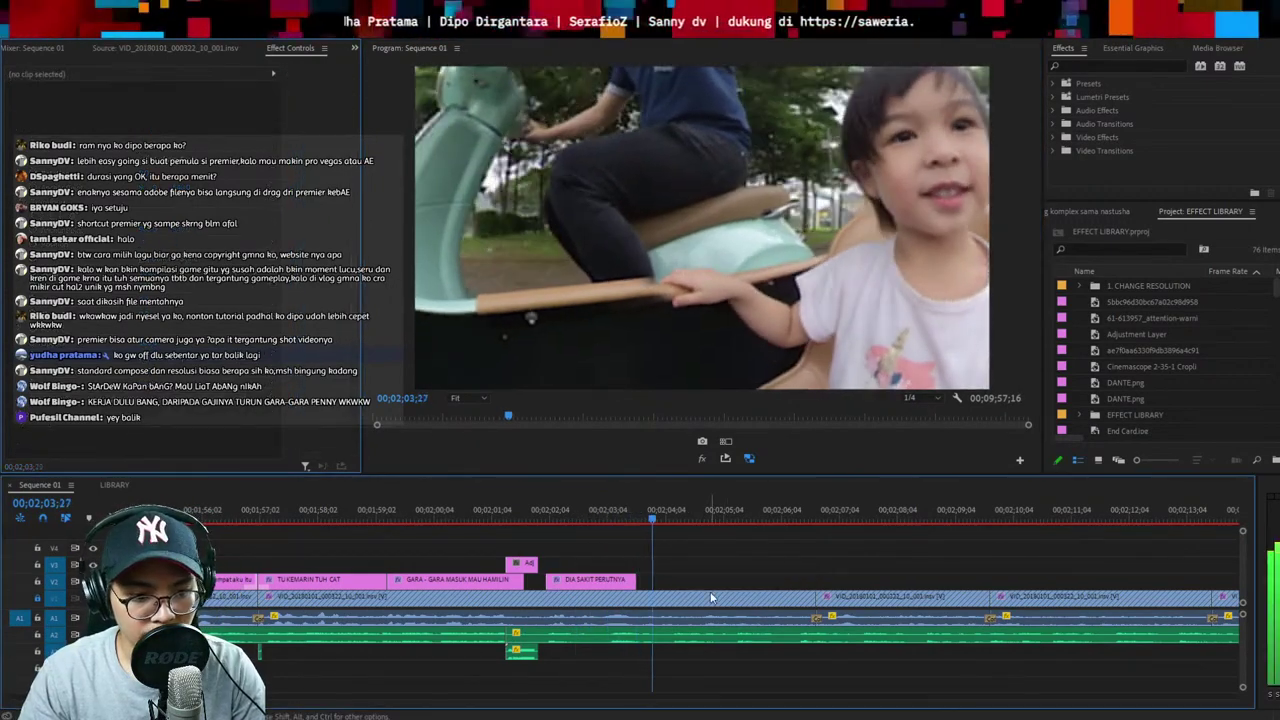
Paste the library's text template with the face picture at the DIA SAKIT PERUTNYA caption's end and enter MAU LAHIRIN
key(space)
click(712, 597)
click(631, 513)
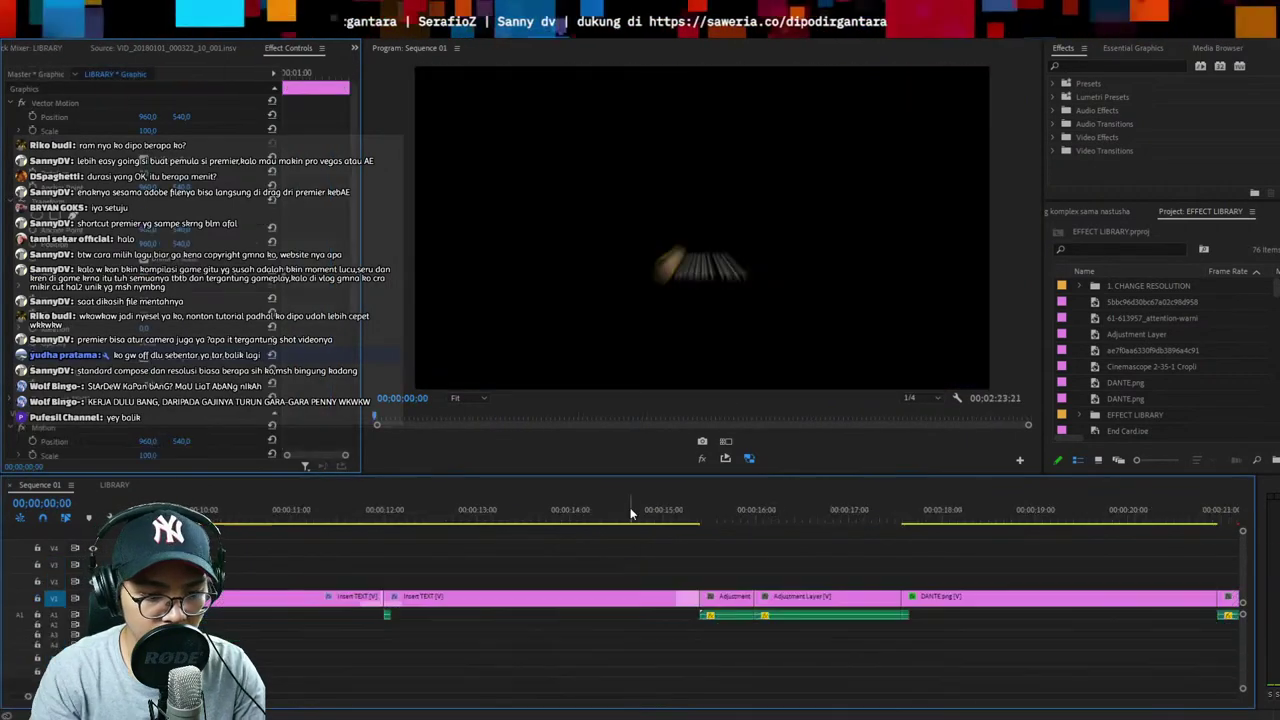
key(shift+3)
key(ctrl+c)
key(shift+3)
key(ctrl+v)
click(785, 514)
double_click(676, 370)
text(MAU LAHIRIN)
key(Escape)
key(Up)
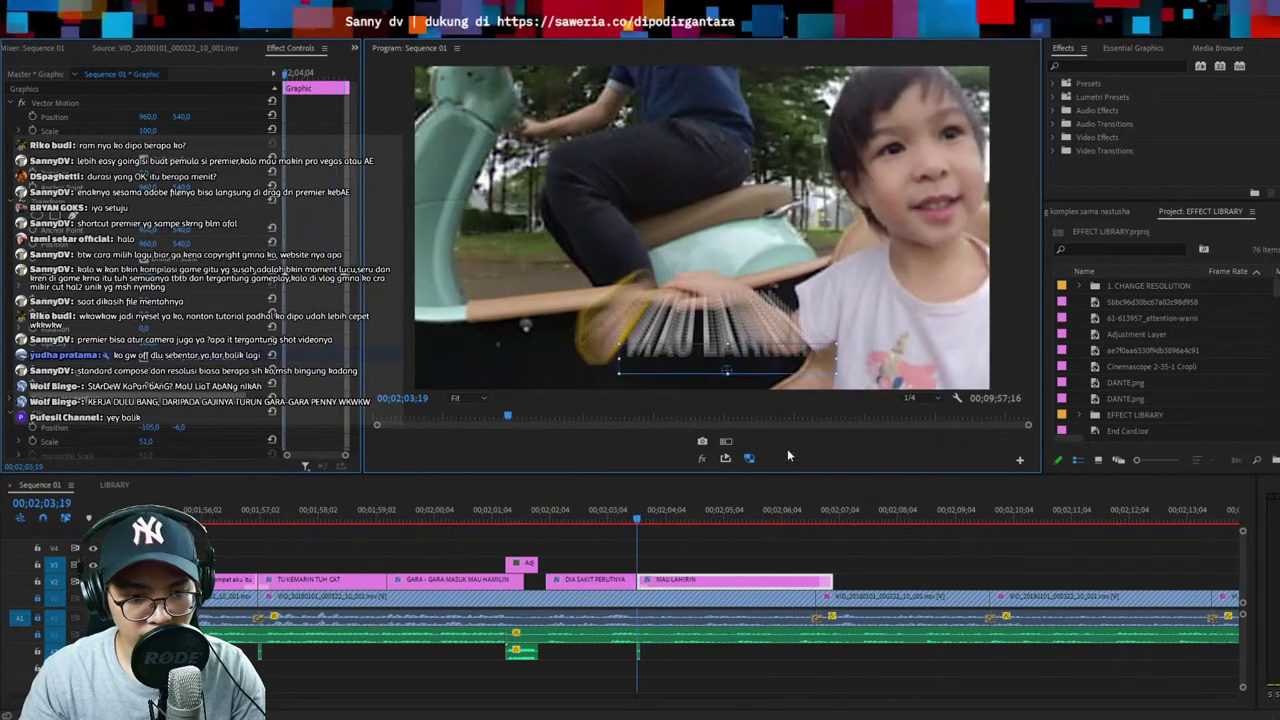
Split the MAU LAHIRIN caption at 00;02;04;14, delete the part after the cut and save the project
key(space)
click(776, 579)
key(ctrl+k)
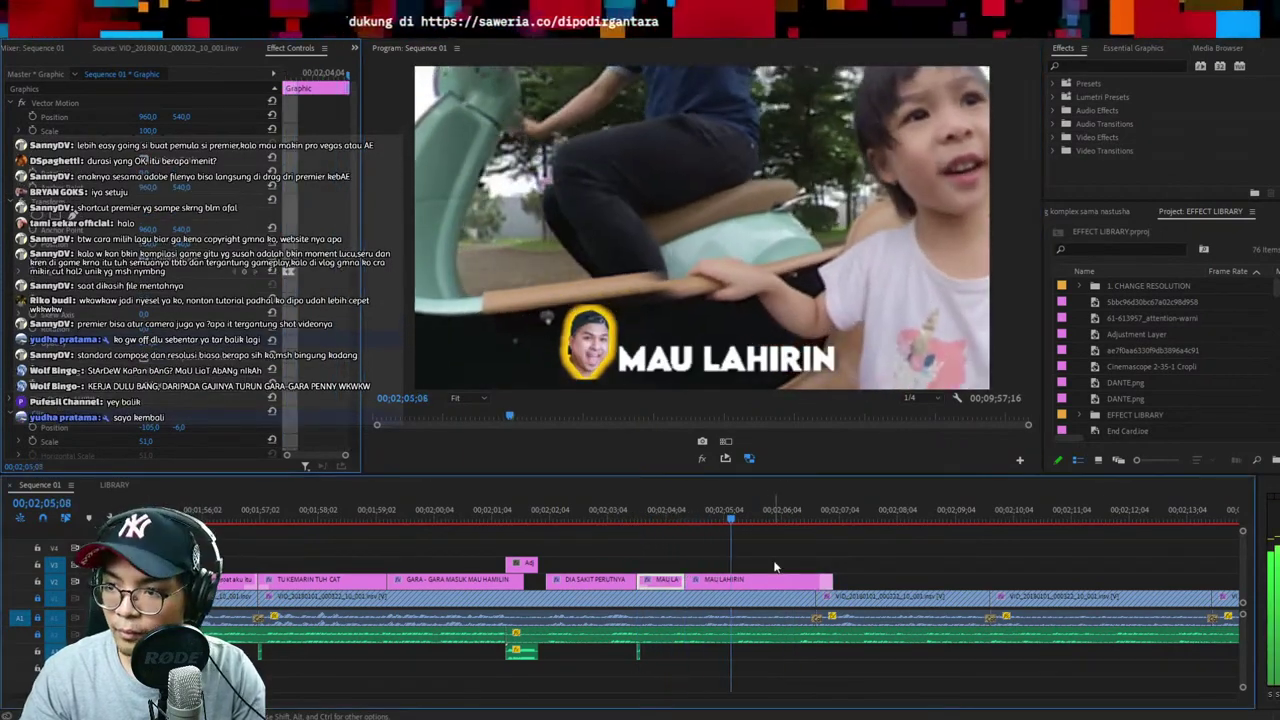
key(ctrl+s)
key(space)
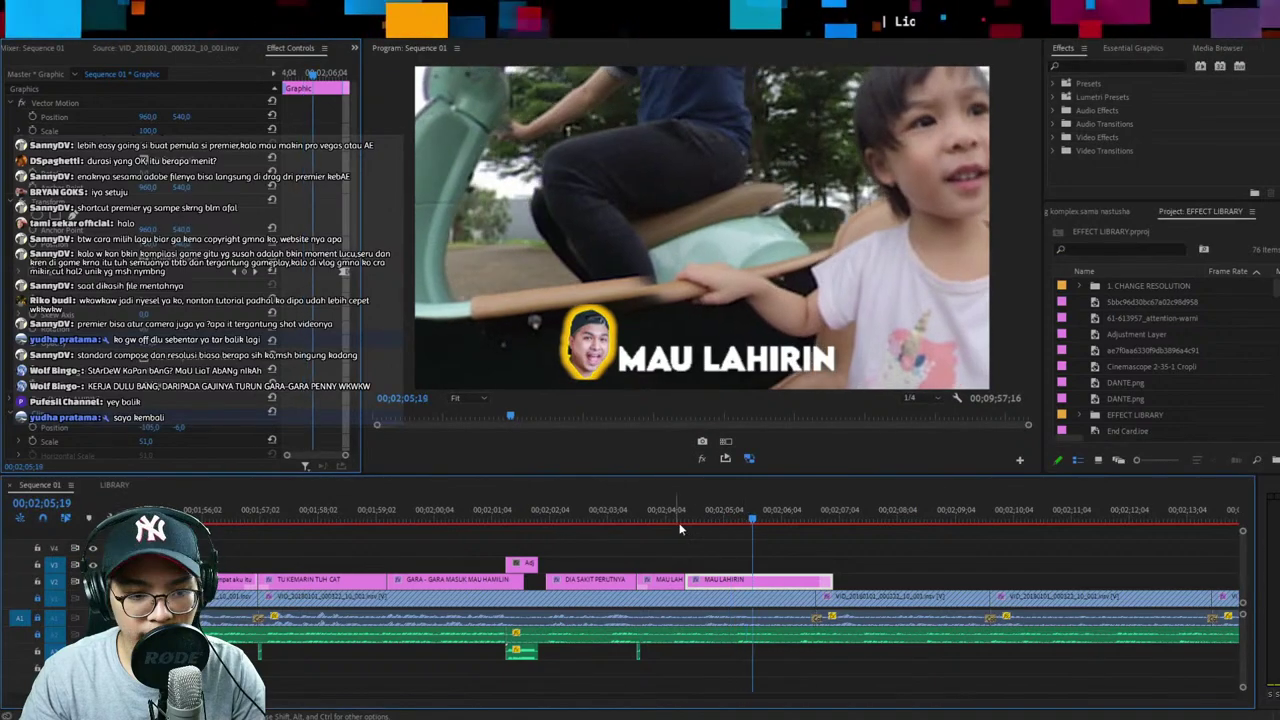
click(684, 518)
key(space)
key(Delete)
key(Up)
key(ctrl+s)
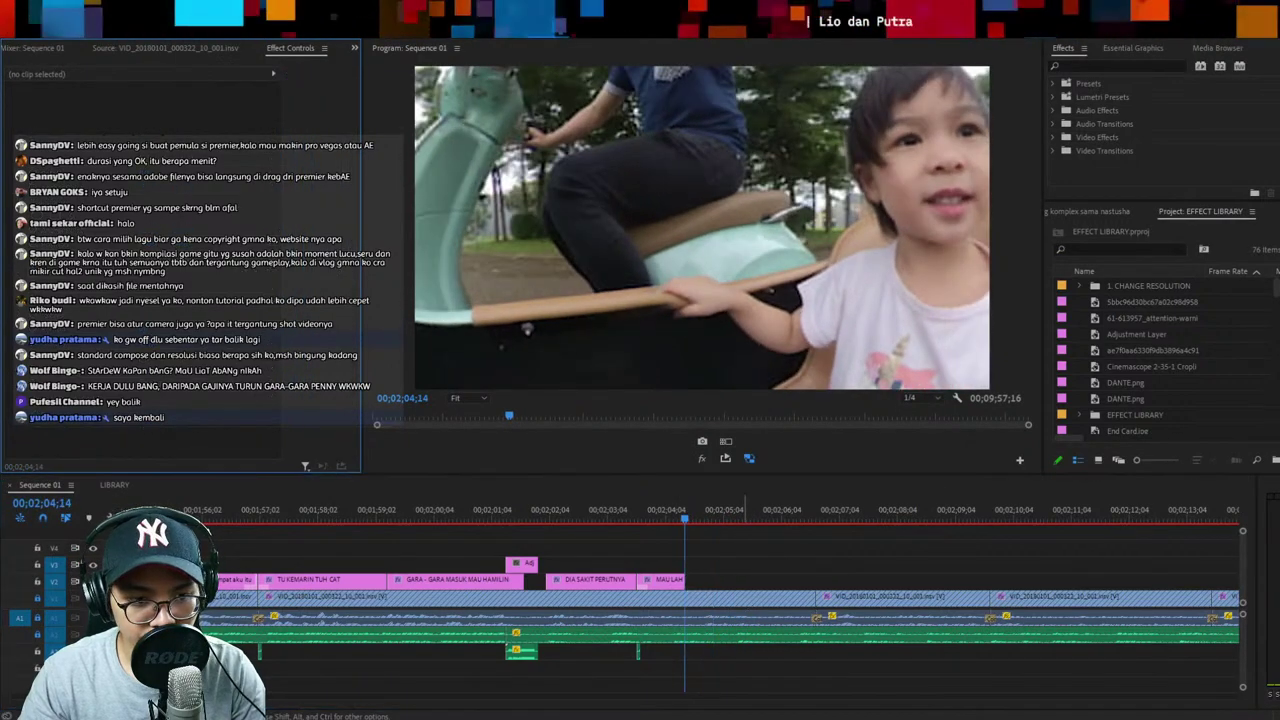
Paste the library's plain animated text template at 00;02;04;14 and change its text to MAU LAHIRIN
key(shift+3)
key(ctrl+c)
key(shift+3)
key(ctrl+v)
key(Up)
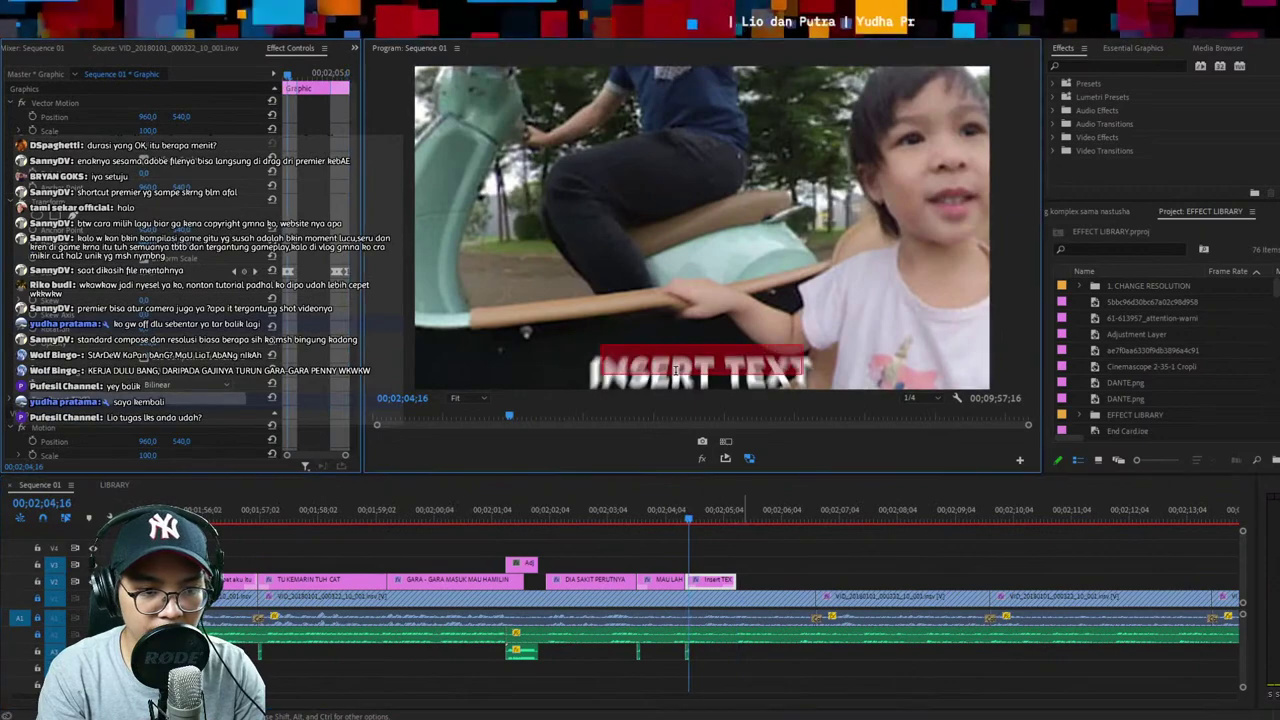
double_click(676, 370)
text(MAU LAHIRIN)
key(Escape)
key(space)
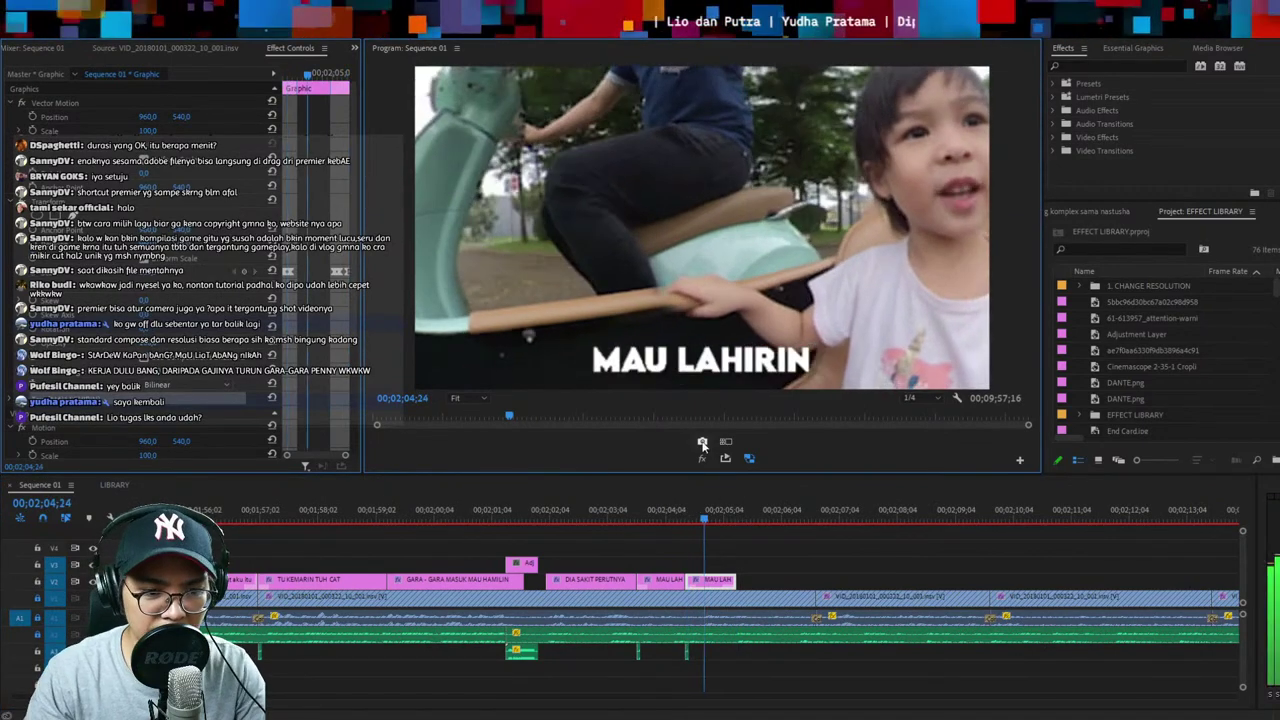
Move the second MAU LAHIRIN caption to start at 00;02;04;25 and delete its leftover sound effect
drag(711, 555, 686, 661)
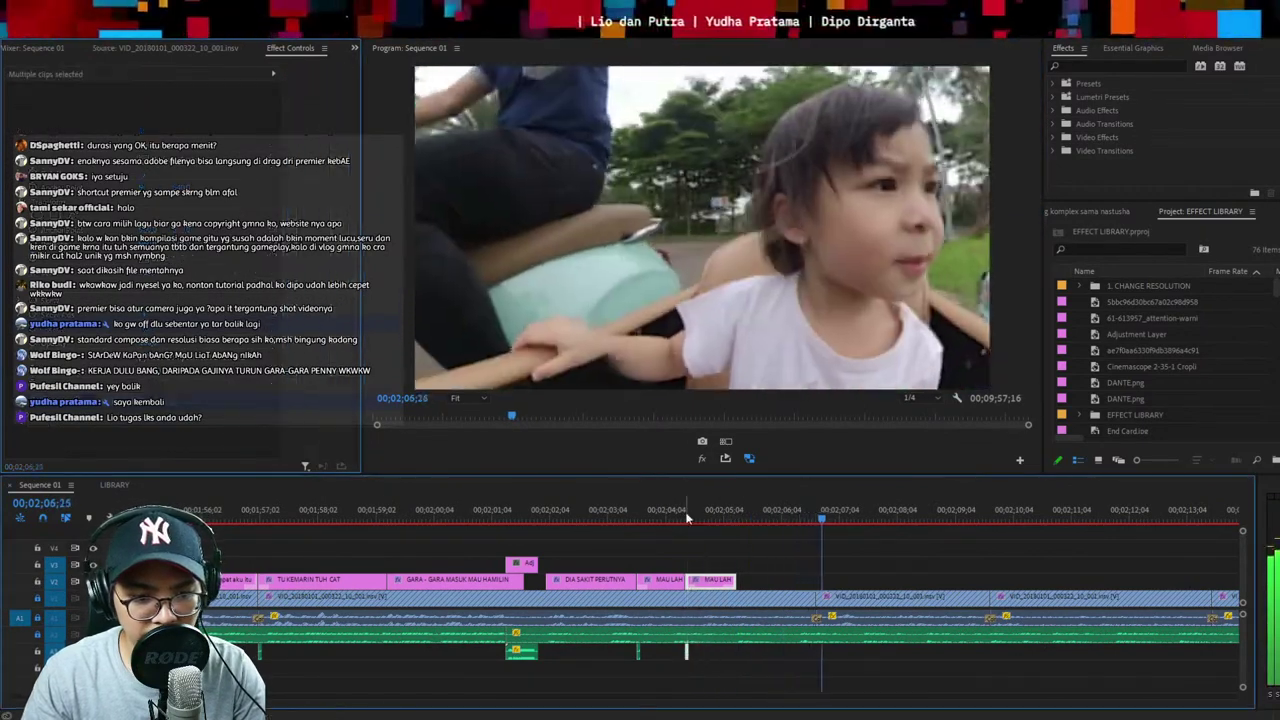
click(671, 517)
key(space)
key(space)
drag(709, 582, 730, 582)
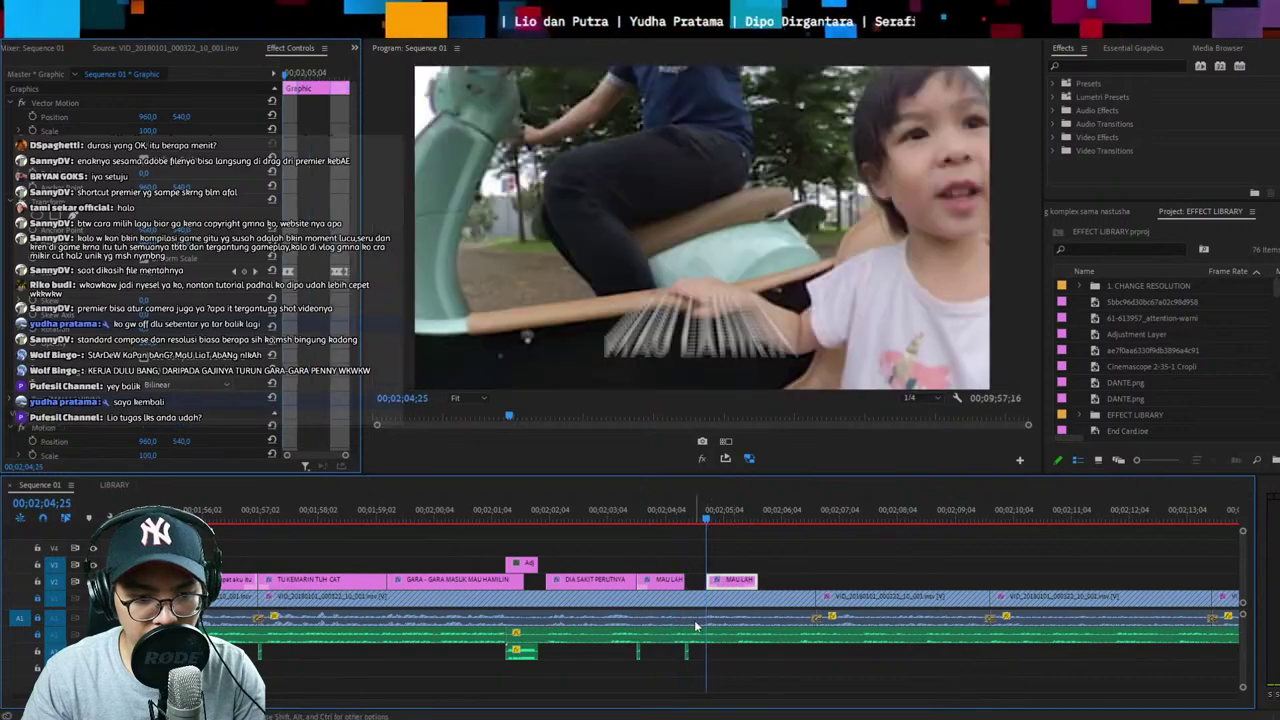
key(space)
click(687, 654)
drag(687, 643, 681, 661)
key(Delete)
click(743, 507)
key(space)
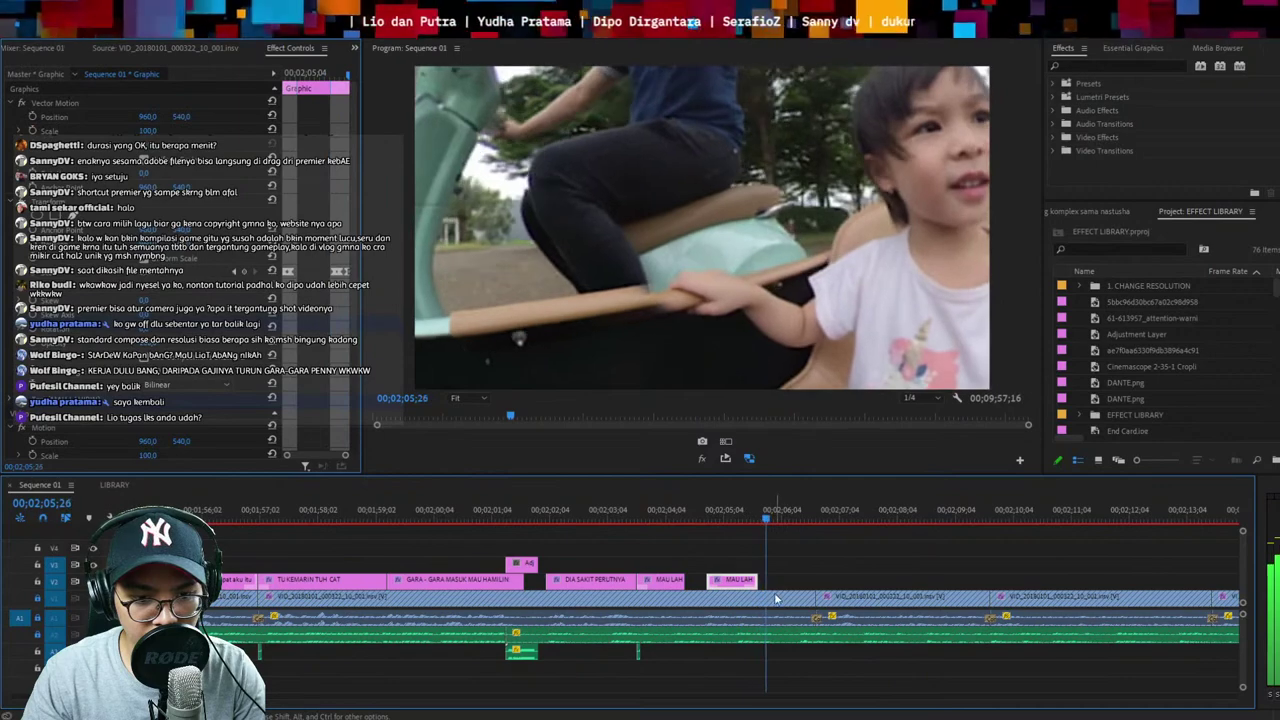
Paste the library's face-picture text template at the second MAU LAHIRIN caption's end and enter MAU LAHIRAN YA BOLEH
key(space)
key(shift+3)
key(shift+3)
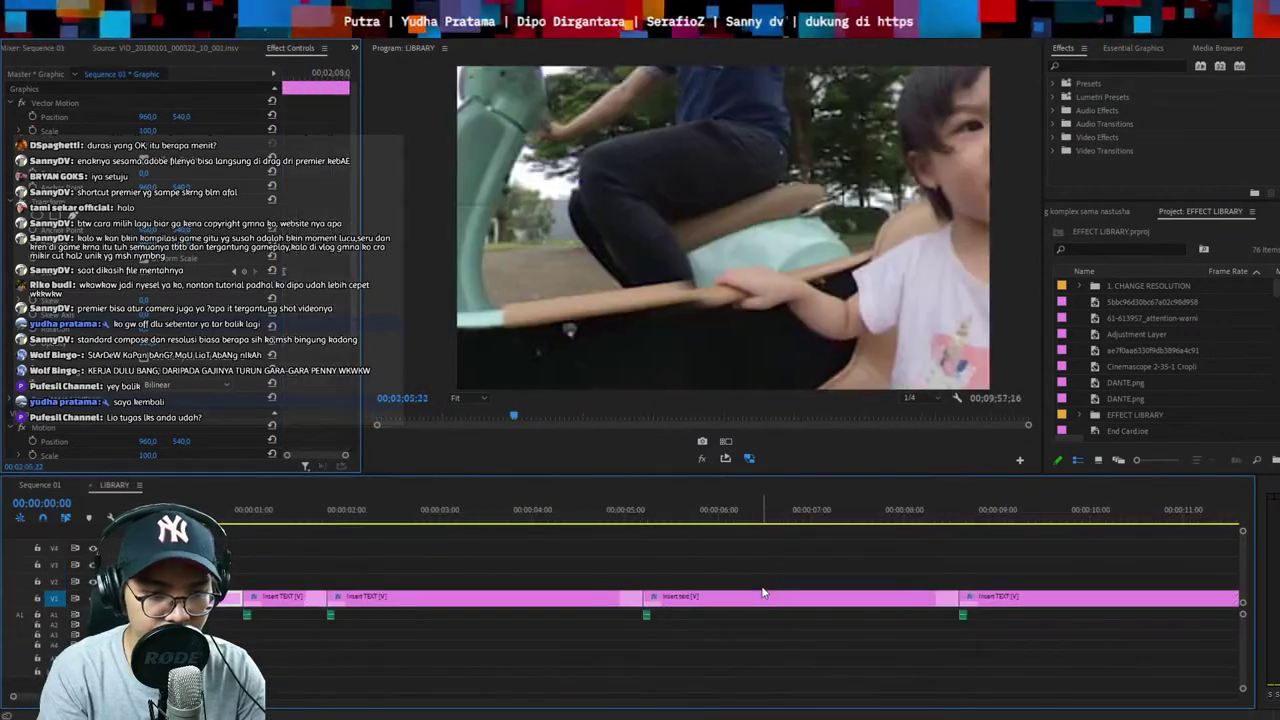
key(shift+3)
key(ctrl+v)
double_click(676, 371)
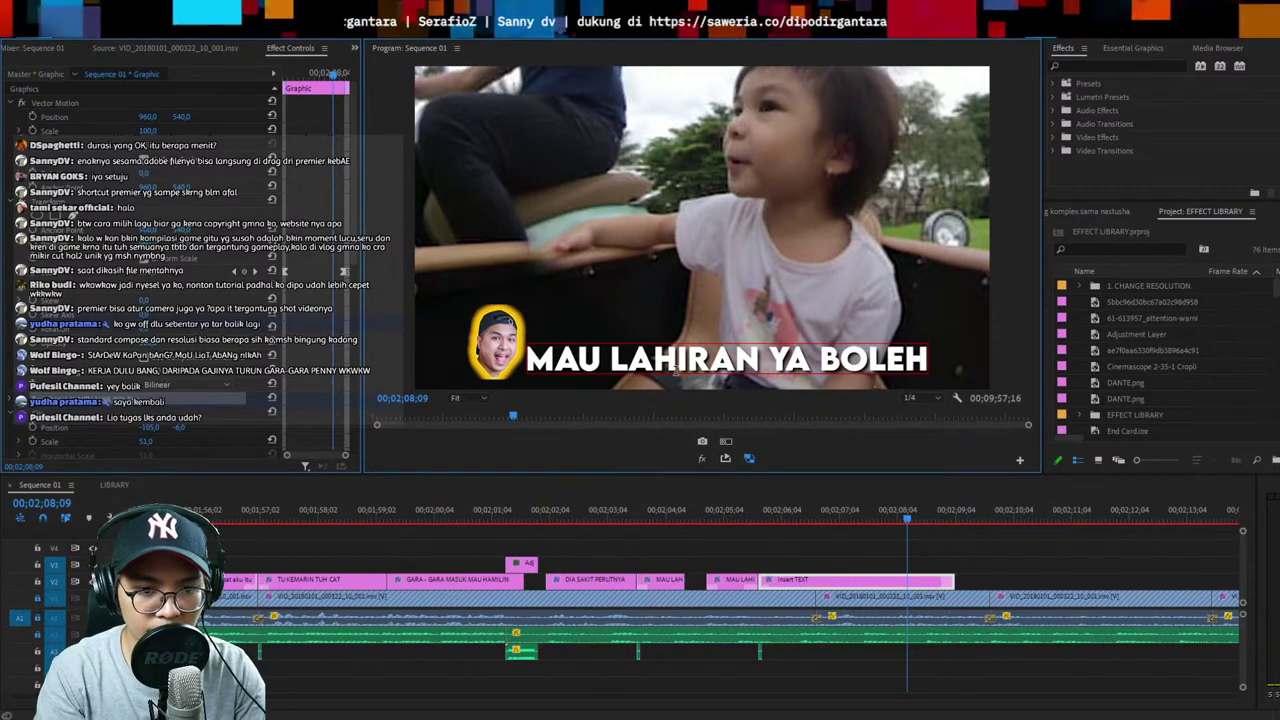
Play the MAU LAHIRAN YA BOLEH caption, split it at 00;02;06;22 and delete the part after the cut
click(738, 511)
key(space)
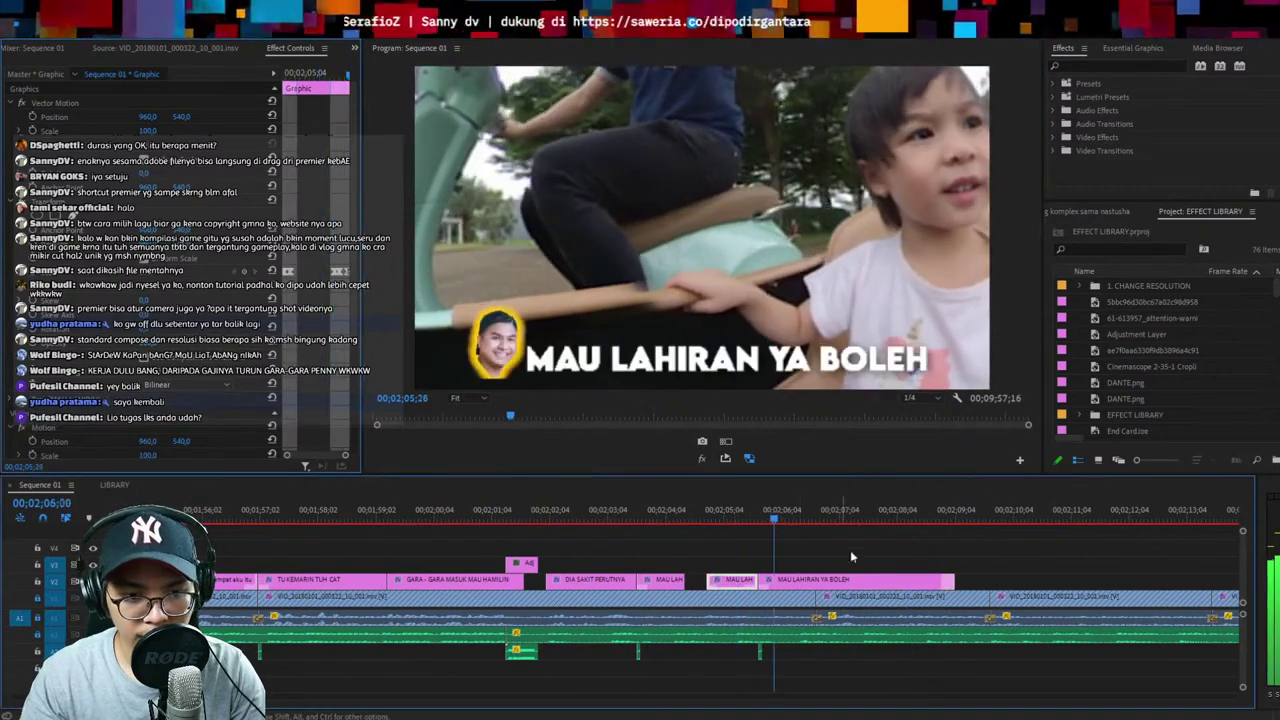
click(838, 570)
scroll(838, 572, down, 1)
key(Down)
click(831, 586)
key(ctrl+k)
drag(836, 550, 816, 590)
key(Delete)
key(space)
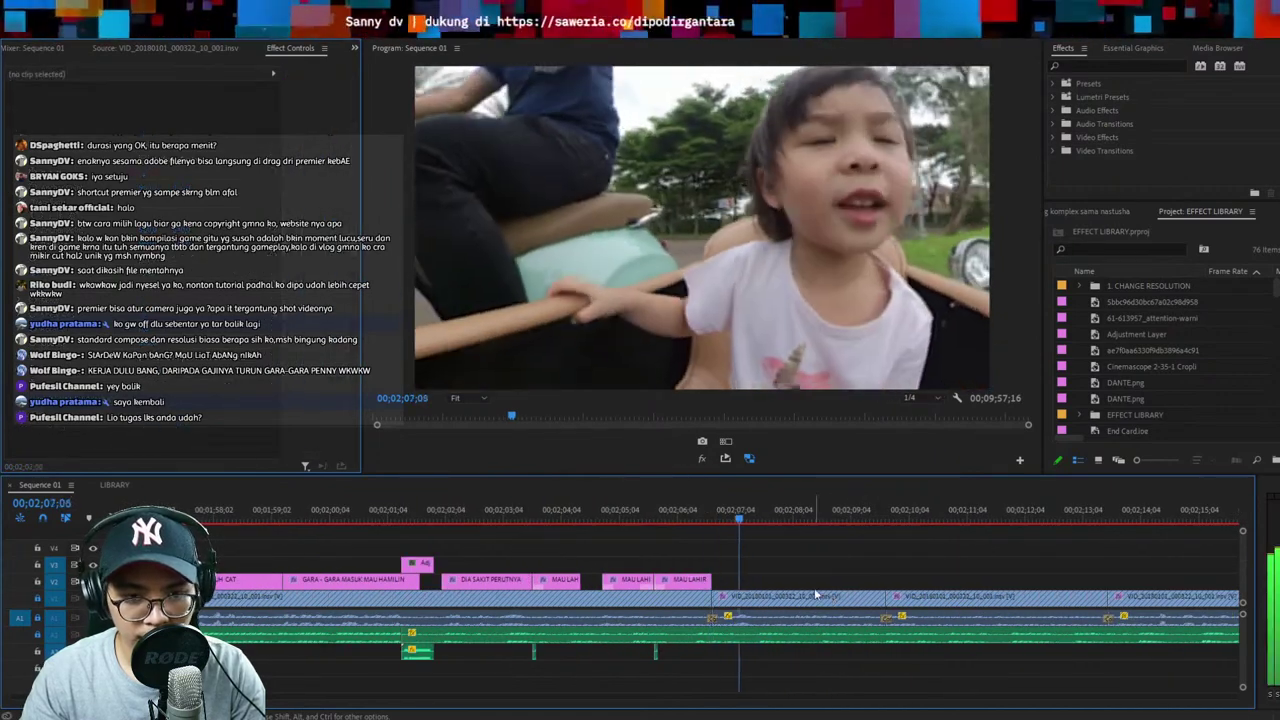
Paste the library's plain animated text template at 00;02;06;22 and change its text to MAU LAH..
key(Up)
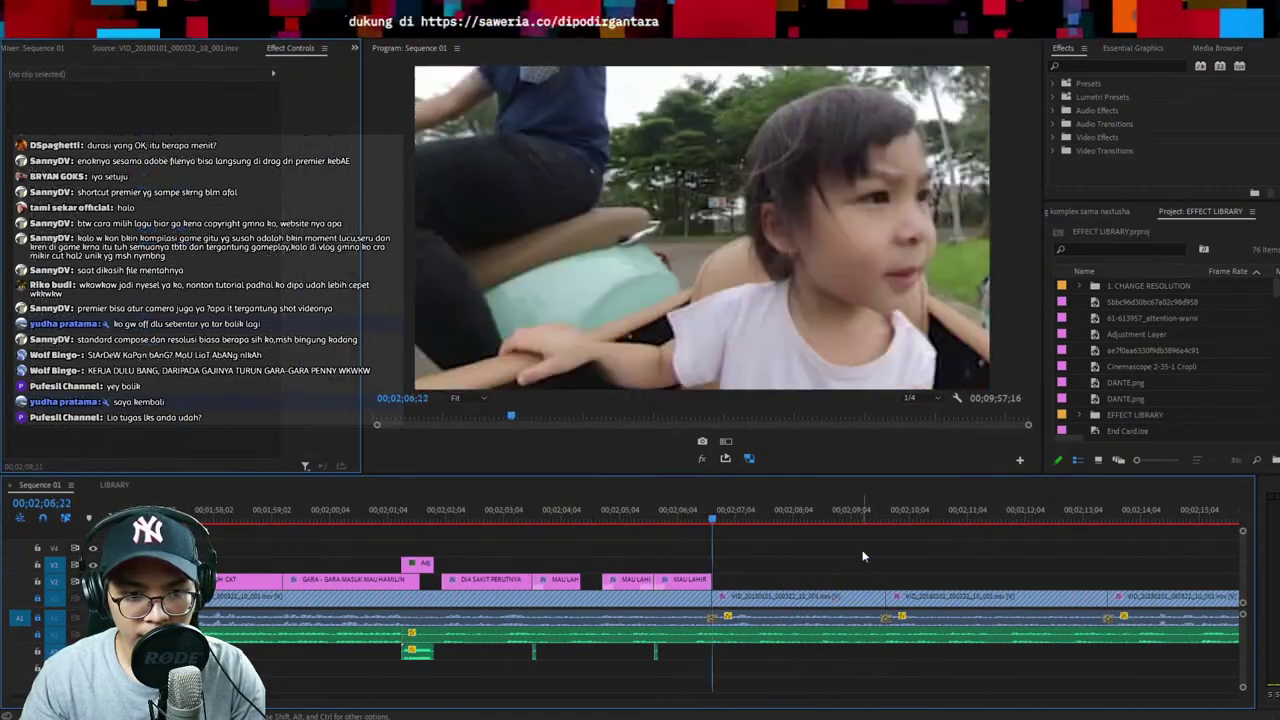
key(shift+3)
key(shift+3)
key(ctrl+v)
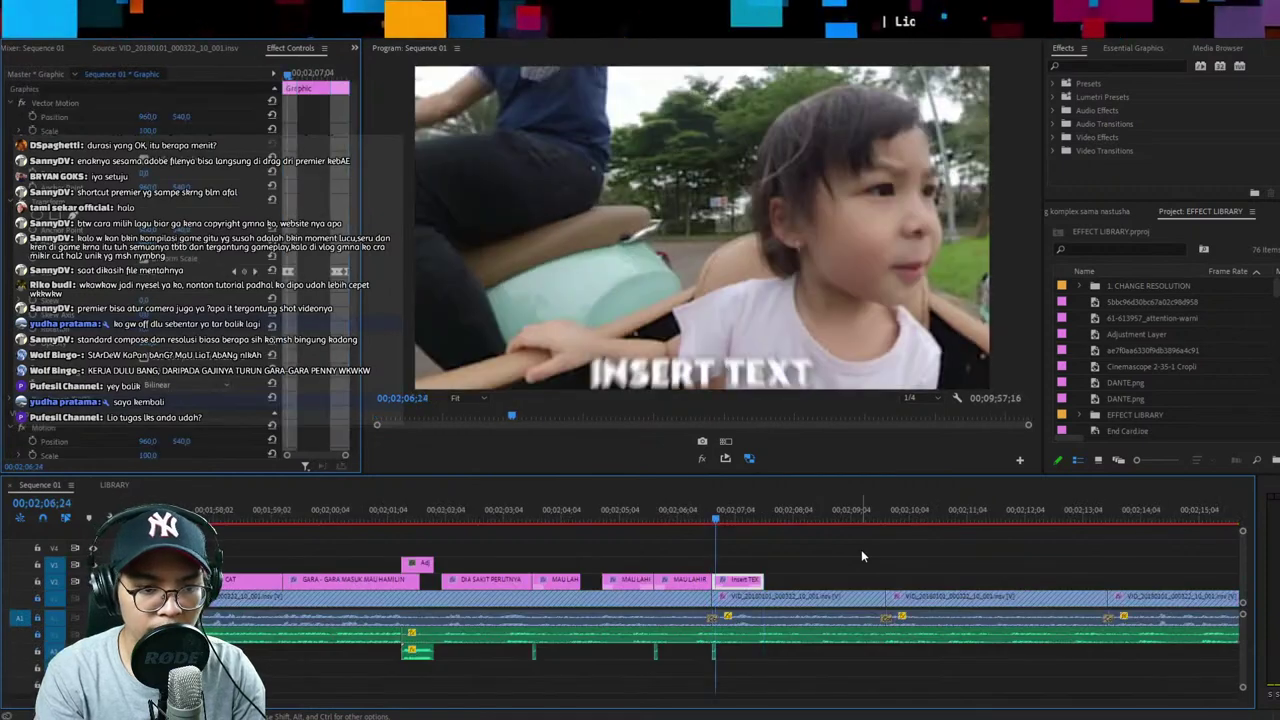
key(Up)
key(Right)
key(Right)
double_click(675, 372)
text(MAU L)
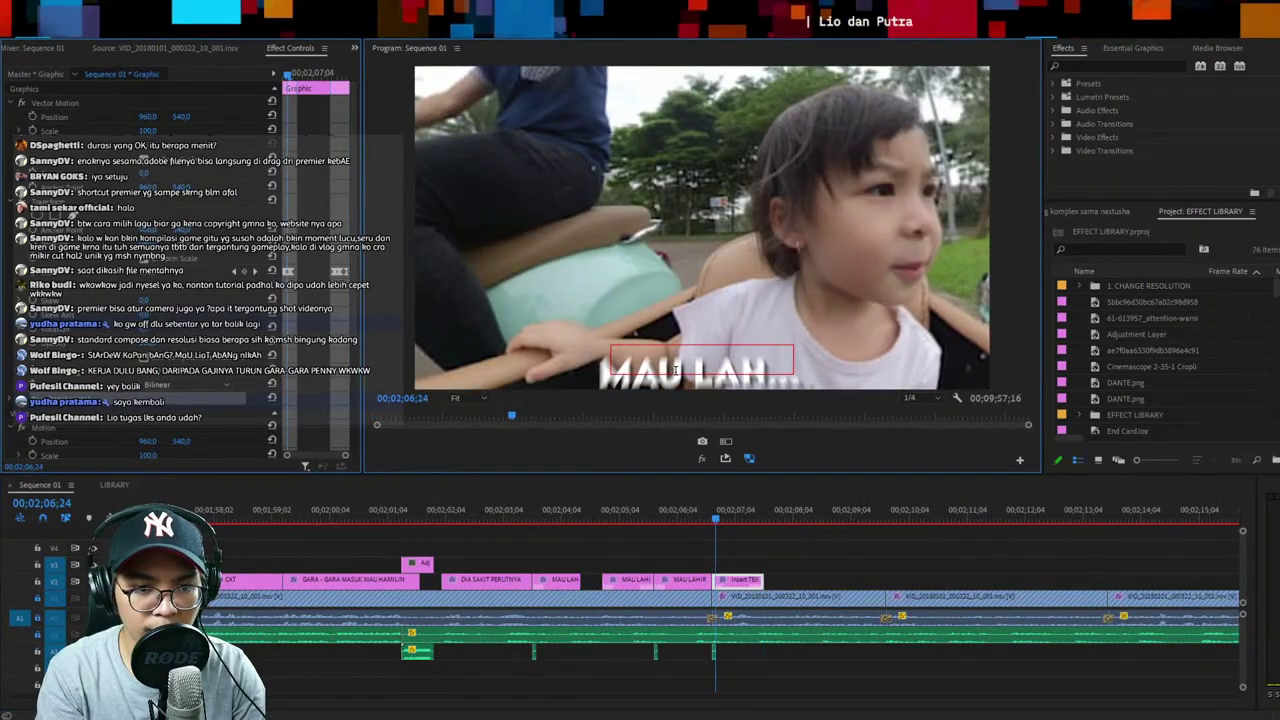
key(Escape)
Extend the MAU LAH... caption across the following shots and split it at the start and end of the next phrase
key(space)
key(space)
drag(762, 580, 1137, 580)
key(space)
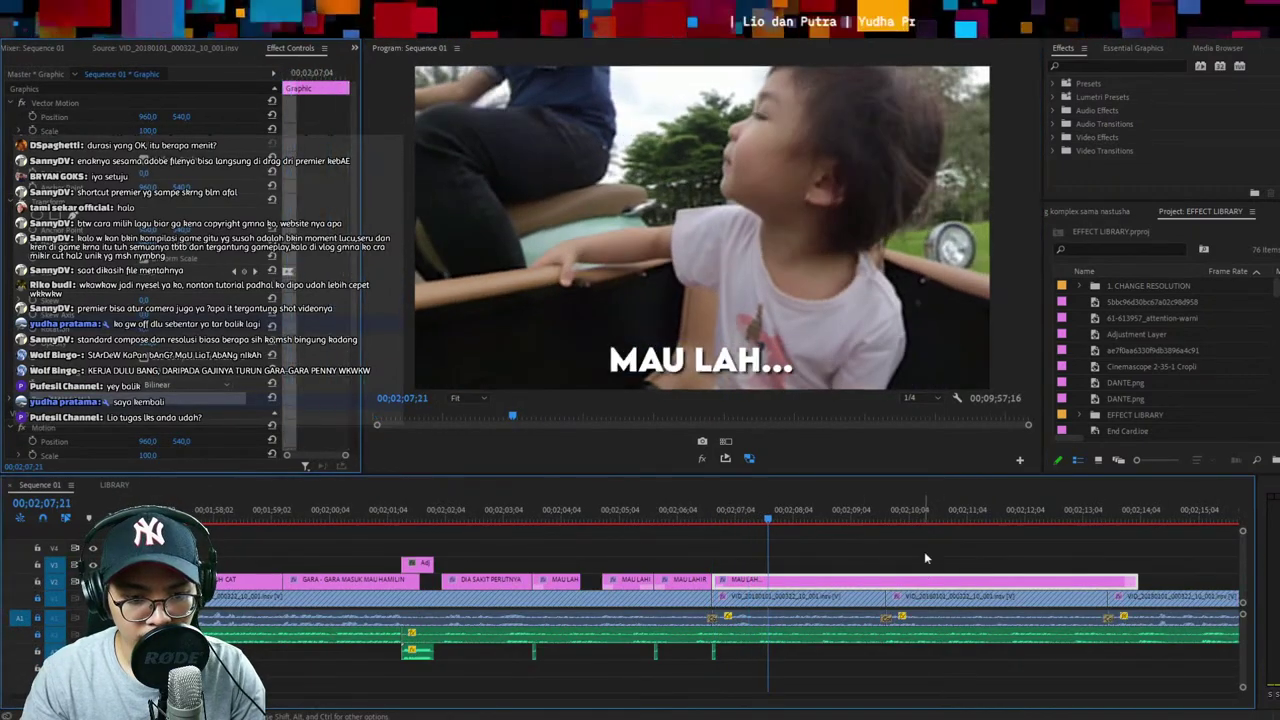
key(ctrl+k)
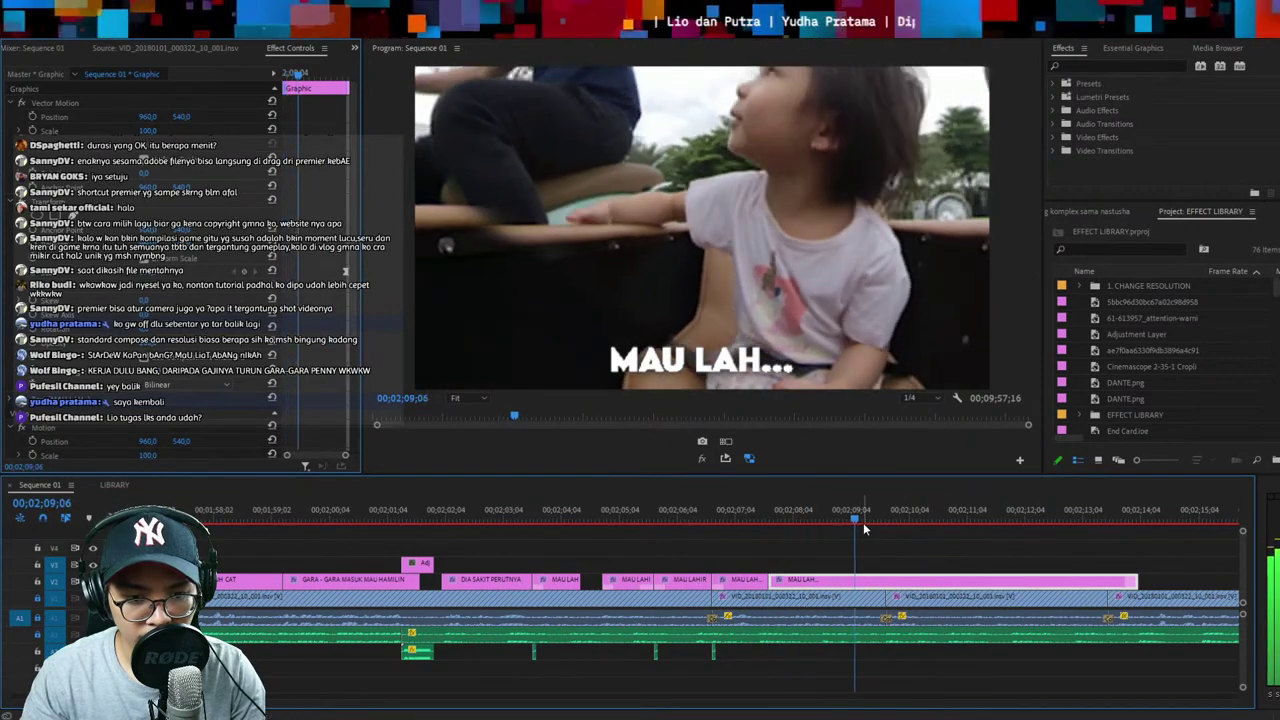
key(space)
key(ctrl+k)
Retitle the middle caption piece HMM APA TADI AKU NGOMONG? and delete the leftover MAU LAH... piece behind it
click(824, 524)
key(space)
double_click(748, 360)
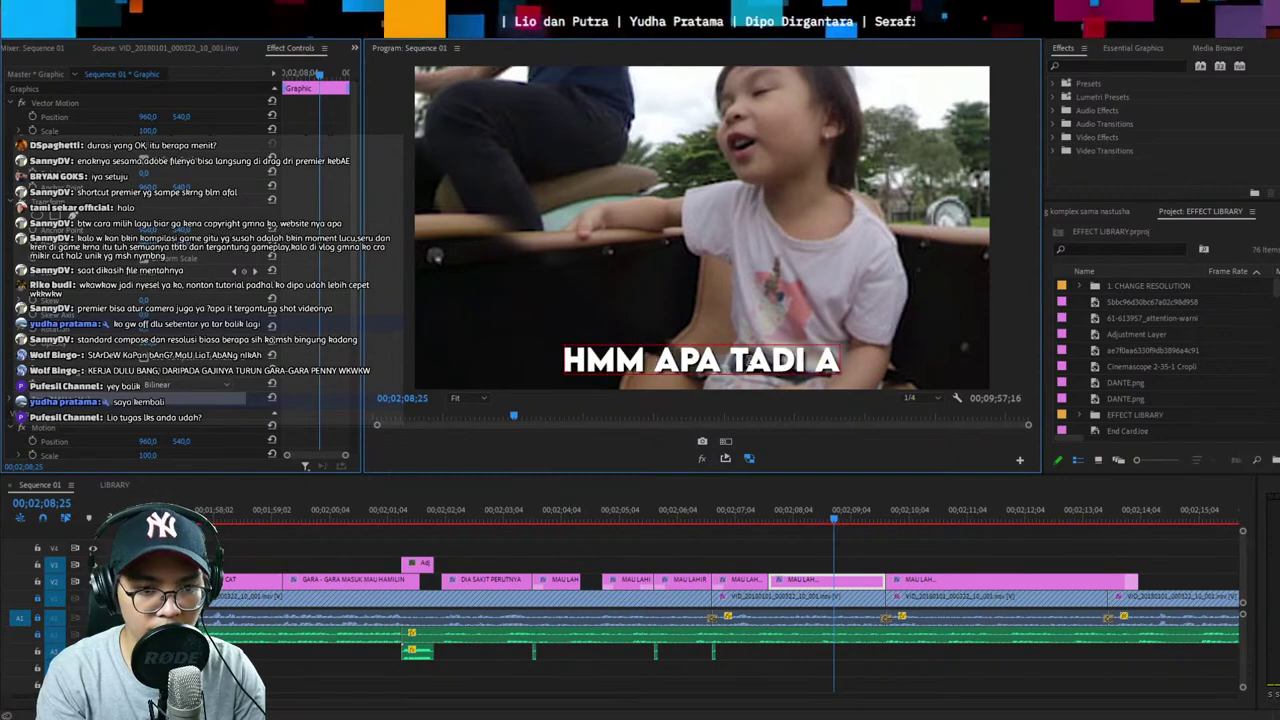
text(HMM APA TADI AKU NGOMONG?)
key(Escape)
key(space)
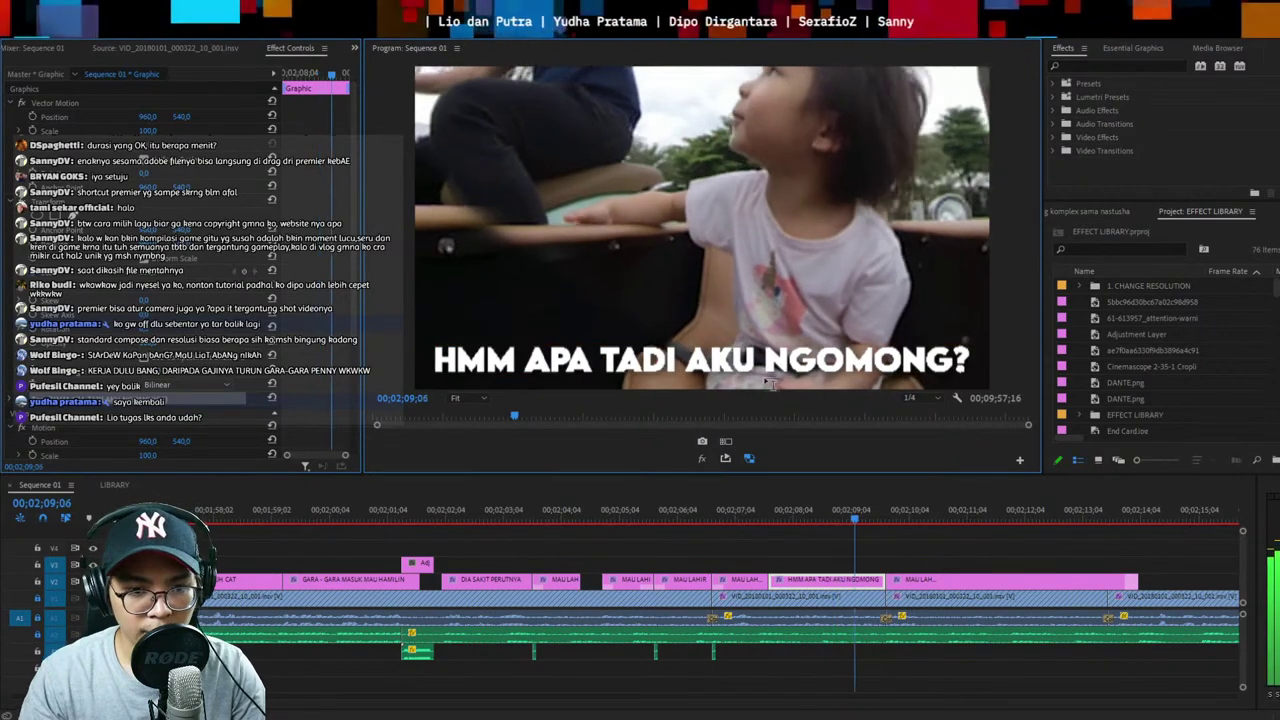
key(minus)
key(equal)
drag(817, 537, 752, 604)
key(Delete)
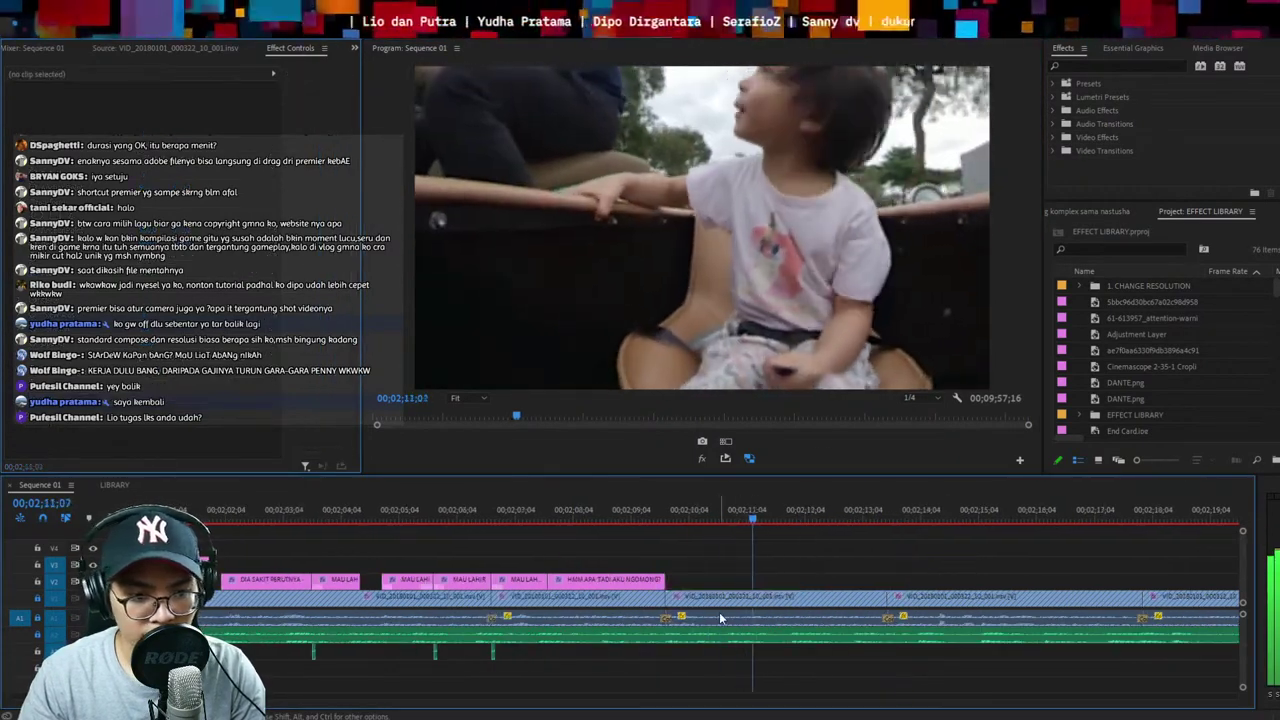
click(665, 522)
key(shift+3)
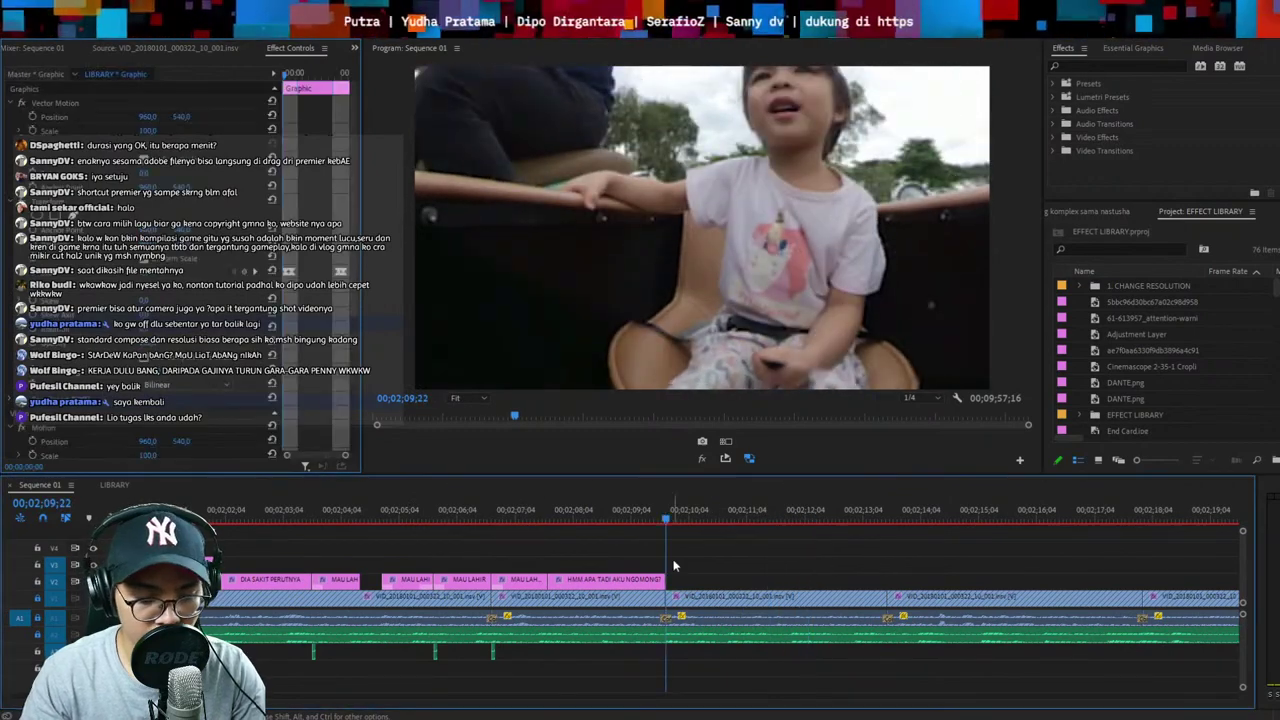
key(ctrl+c)
key(shift+3)
key(ctrl+v)
key(shift+Left)
key(shift+Left)
key(shift+Left)
key(shift+Left)
key(shift+Left)
double_click(675, 371)
text(MAU)
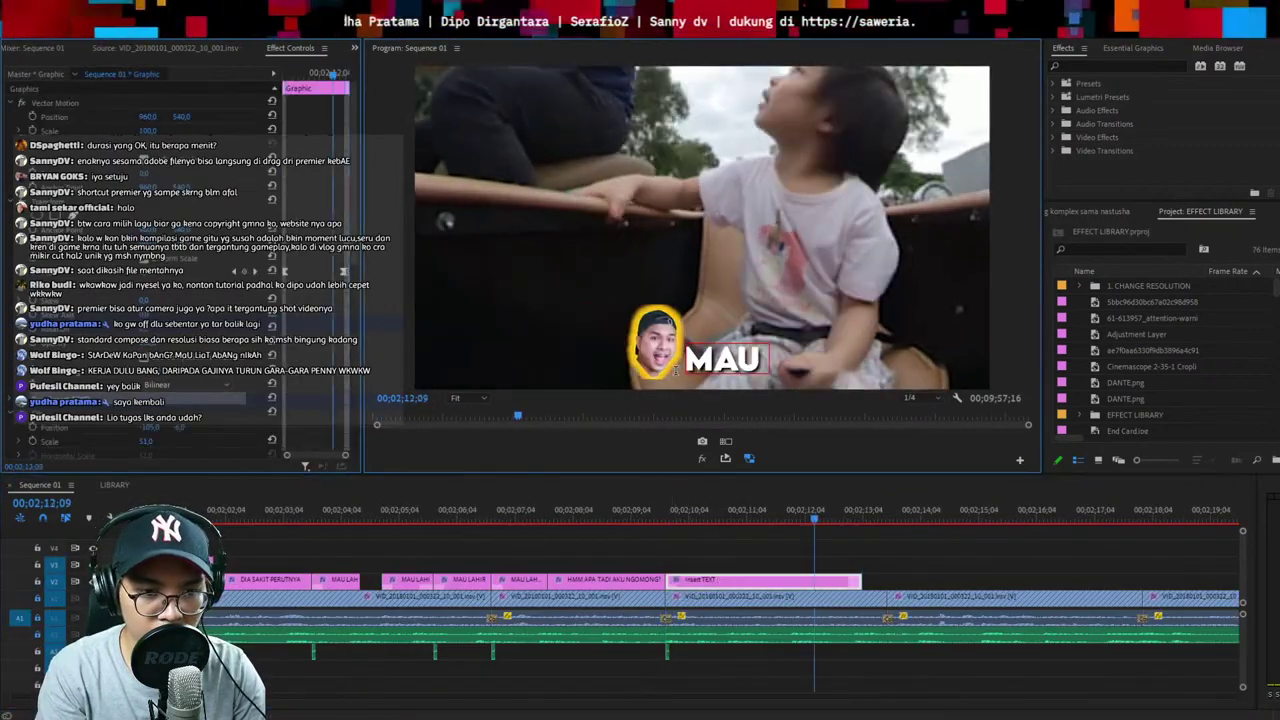
text( HAMILIN)
key(Escape)
Play the MAU HAMILIN caption, split it at 00;02;10;18 and delete the part after the cut
key(space)
key(space)
click(663, 521)
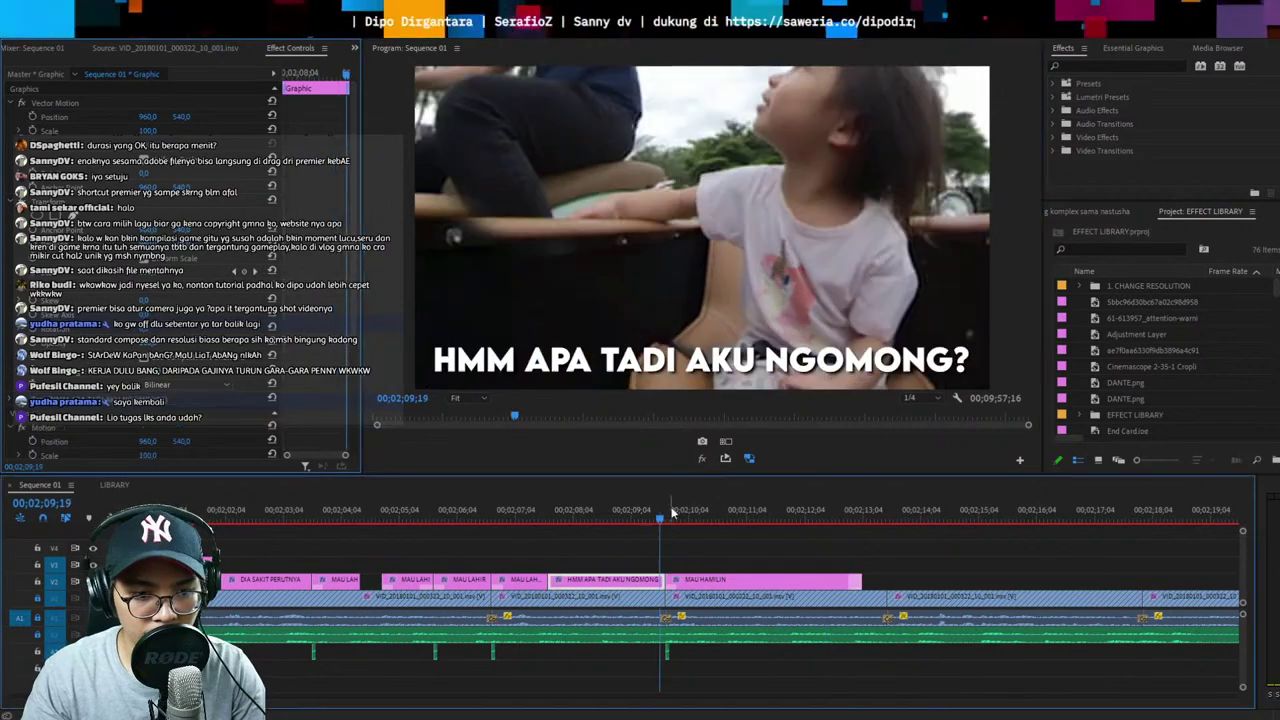
key(space)
key(space)
key(ctrl+k)
key(Delete)
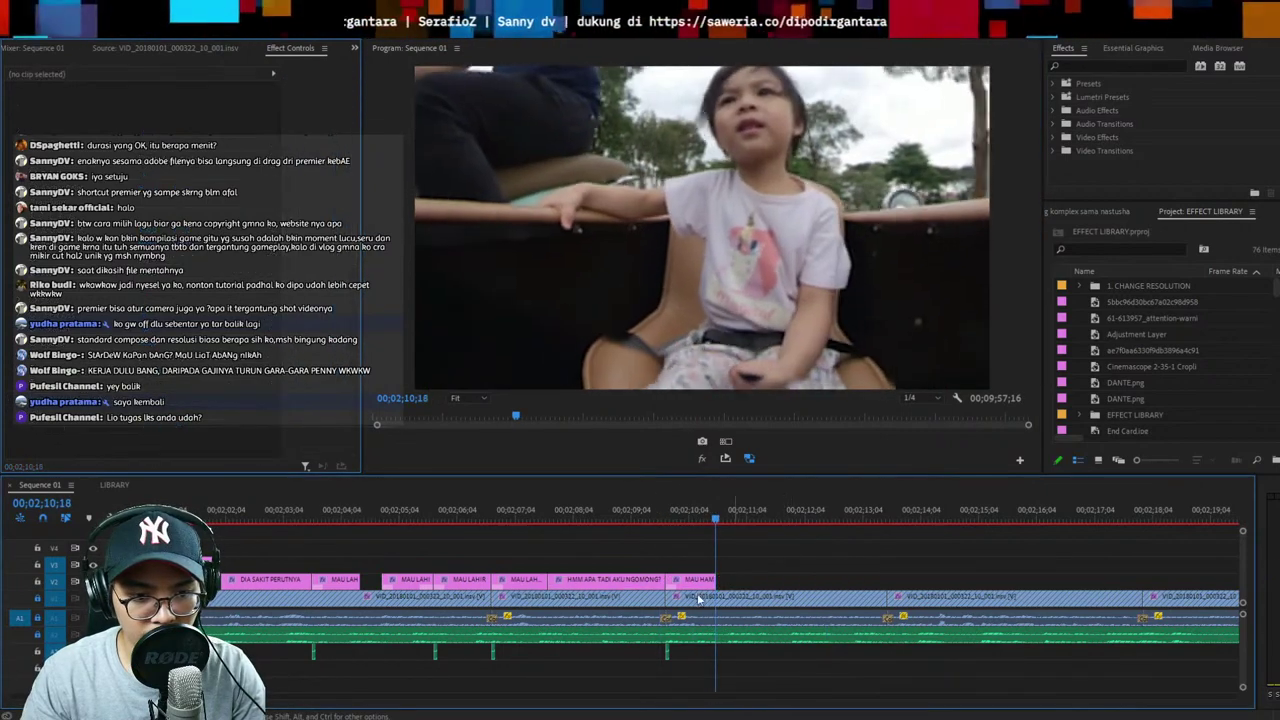
Paste the library's short plain text template at 00;02;10;18 and change its text to APA?
key(space)
key(space)
key(Up)
key(shift+3)
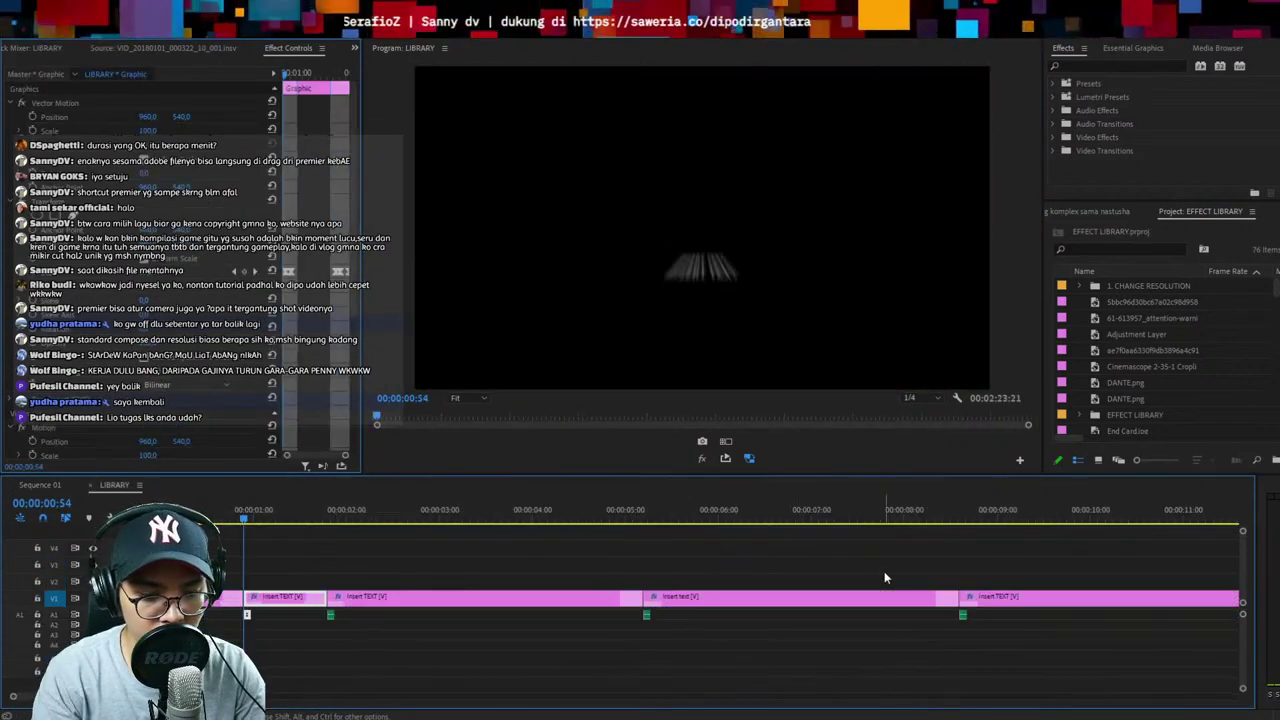
key(ctrl+c)
key(shift+3)
key(ctrl+v)
click(720, 519)
double_click(677, 371)
text(A)
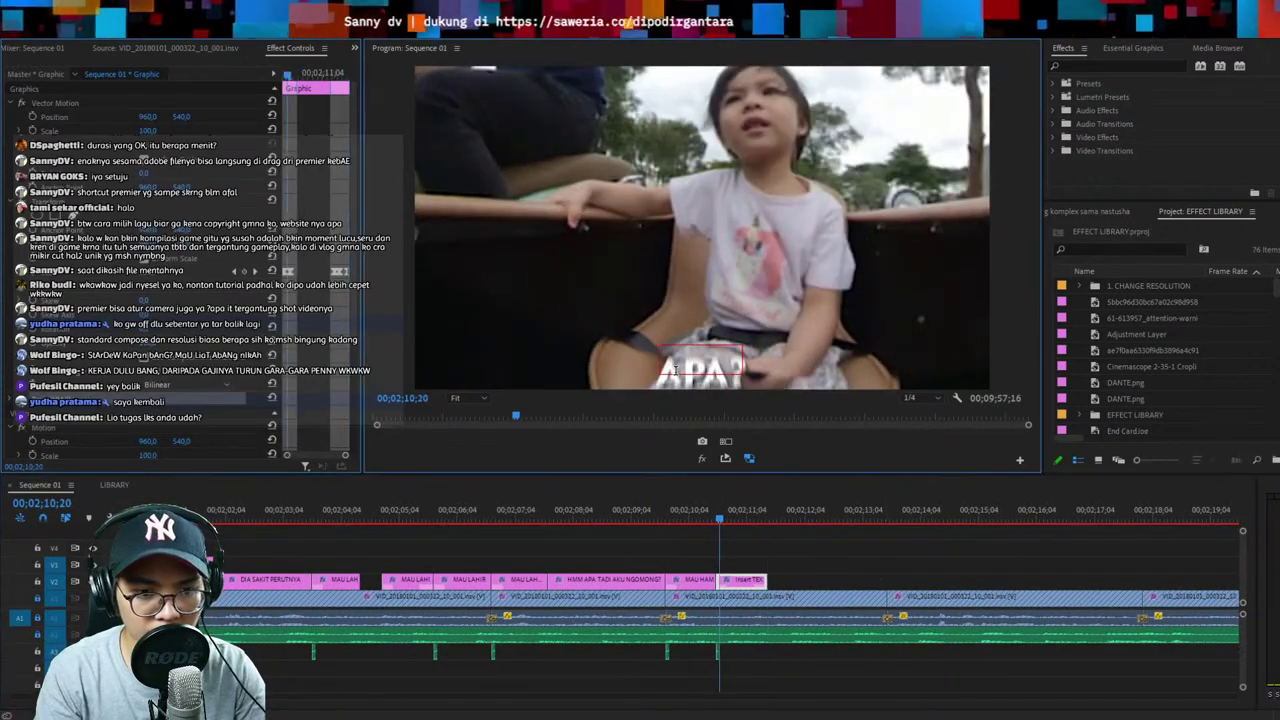
key(Escape)
Move the APA? caption to start at about 00;02;11;05, matching the spoken word, and play it to 00;02;11;20
key(Right)
key(Right)
key(Right)
key(Right)
key(Right)
key(Right)
key(Right)
key(Right)
key(Right)
key(Right)
click(717, 517)
key(space)
drag(756, 537, 716, 687)
click(722, 514)
drag(740, 581, 795, 582)
key(space)
key(space)
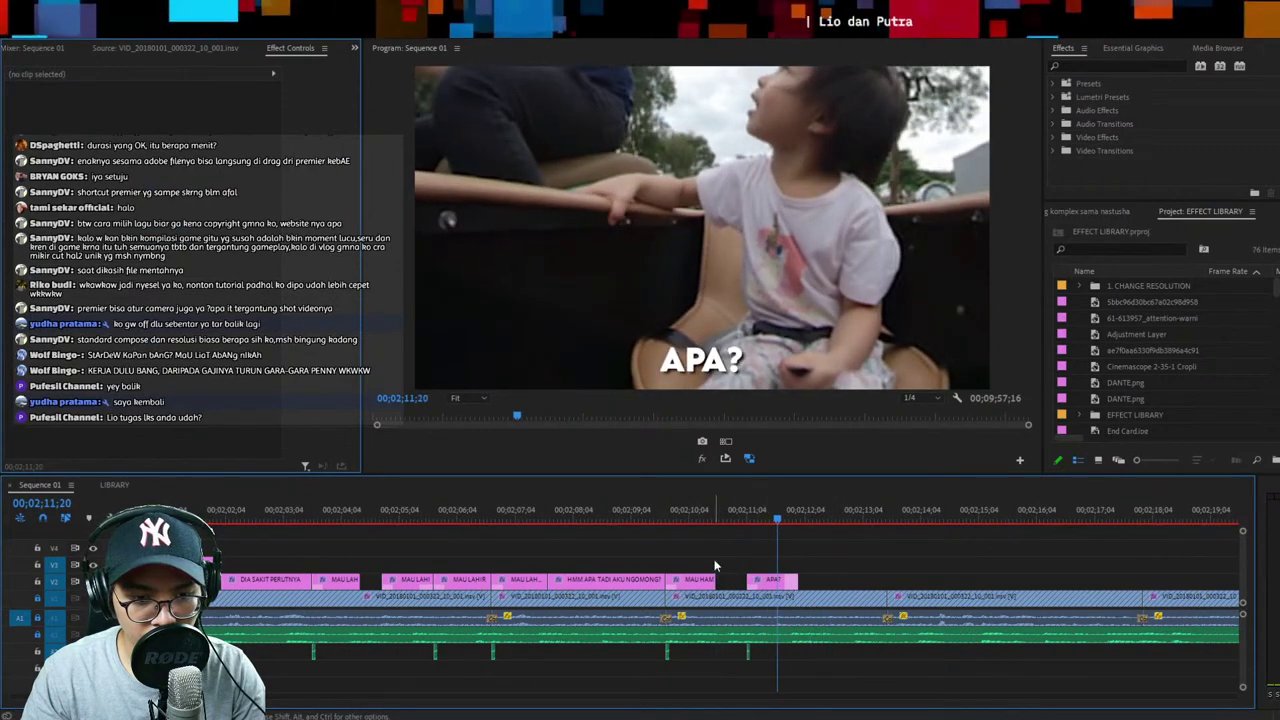
Paste the face-image caption at 00;02;11;20, extend it into the following shot and change its text to DIA LAGI HAMIL..
key(ctrl+v)
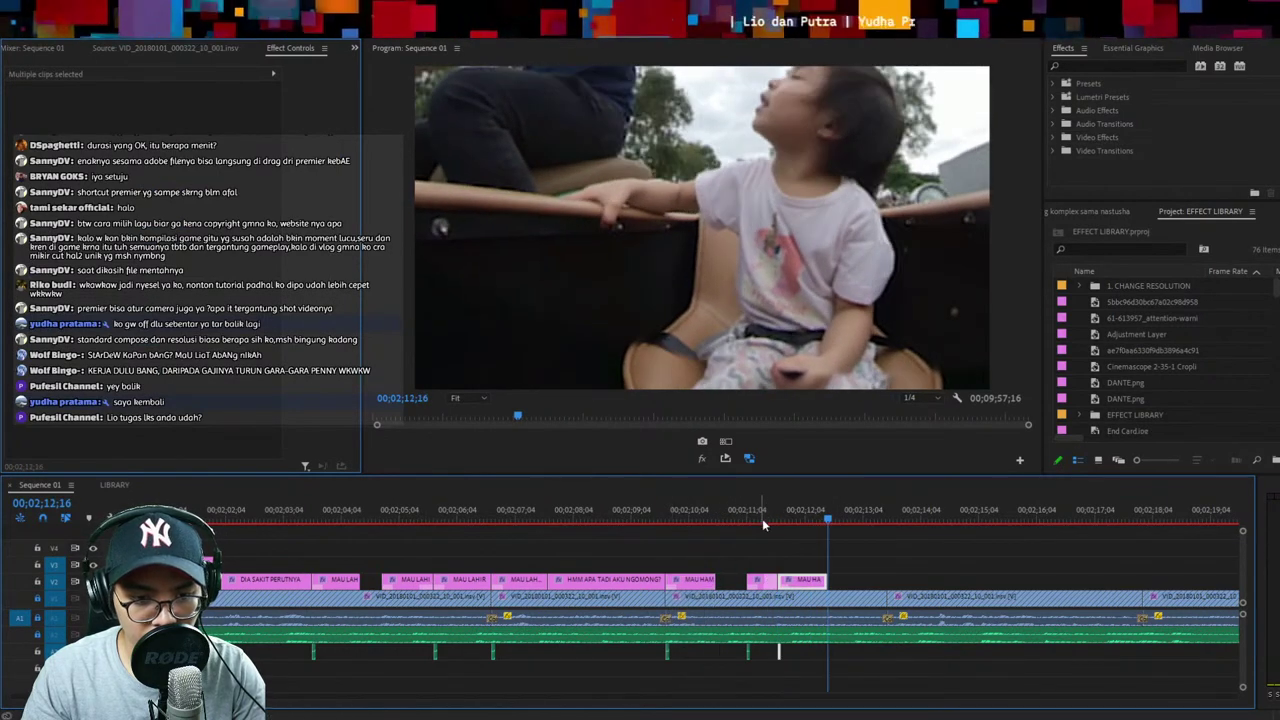
drag(828, 578, 960, 584)
click(778, 519)
key(space)
click(782, 369)
double_click(783, 368)
text(DIA LAGI HAMIL)
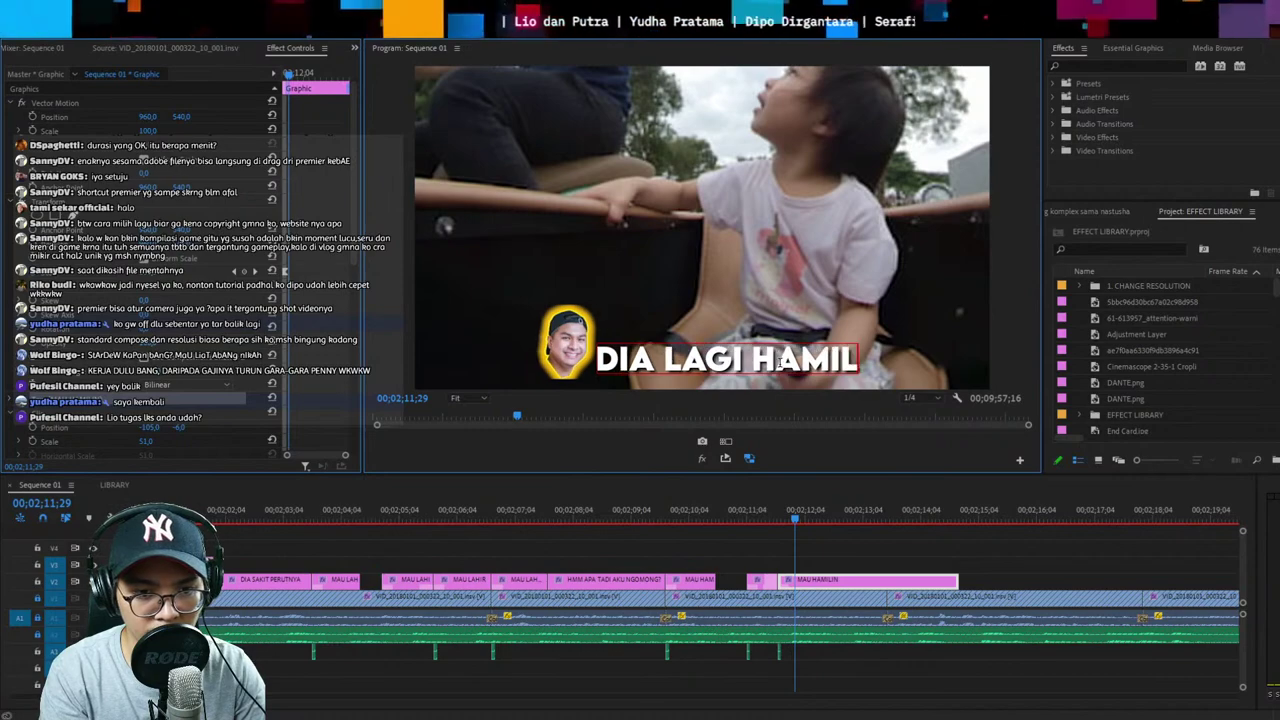
key(Escape)
Split the DIA LAGI HAMIL... caption at 00;02;12;13, retitle the second piece CAT NYA LAGI HAMIL and trim it to the shot's end
key(space)
key(ctrl+k)
key(space)
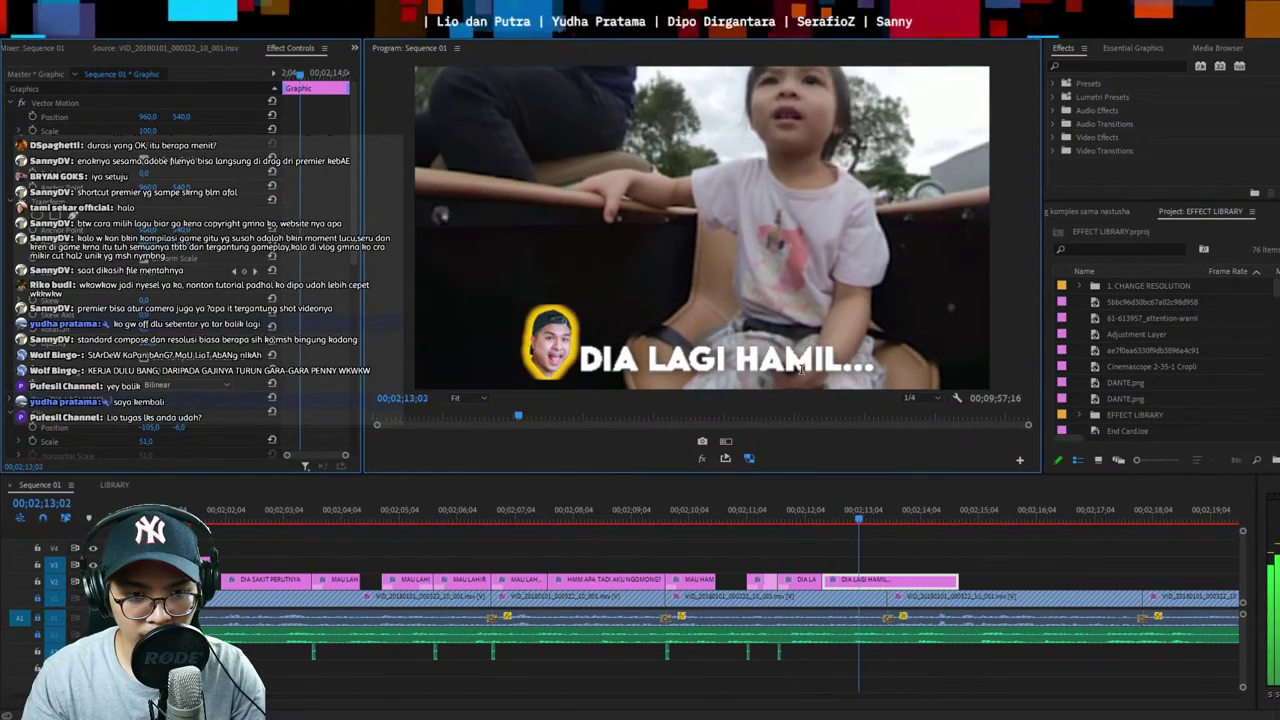
double_click(801, 370)
text(CAT NYA LAGI HAMIL)
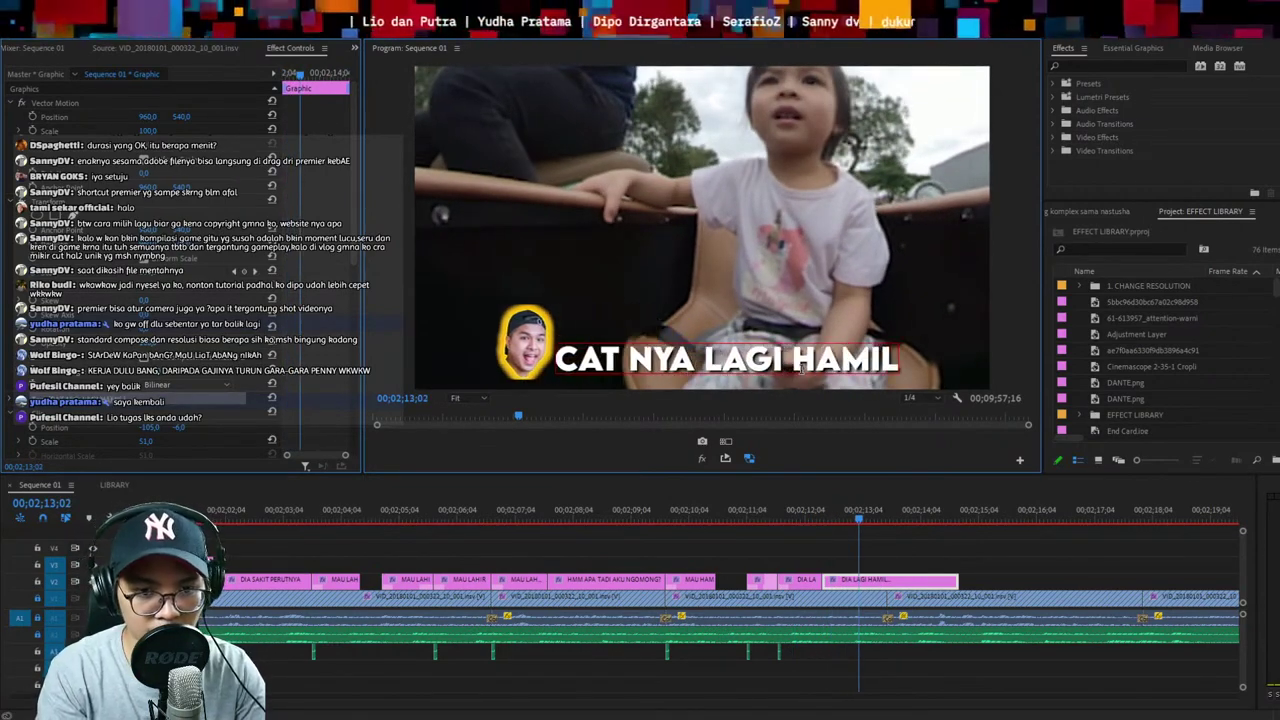
key(Up)
key(ctrl+k)
click(938, 582)
key(Delete)
Play through the footage following the CAT NYA LAGI HAMIL caption to find which shots contain speech worth keeping
key(space)
key(minus)
click(907, 600)
key(equal)
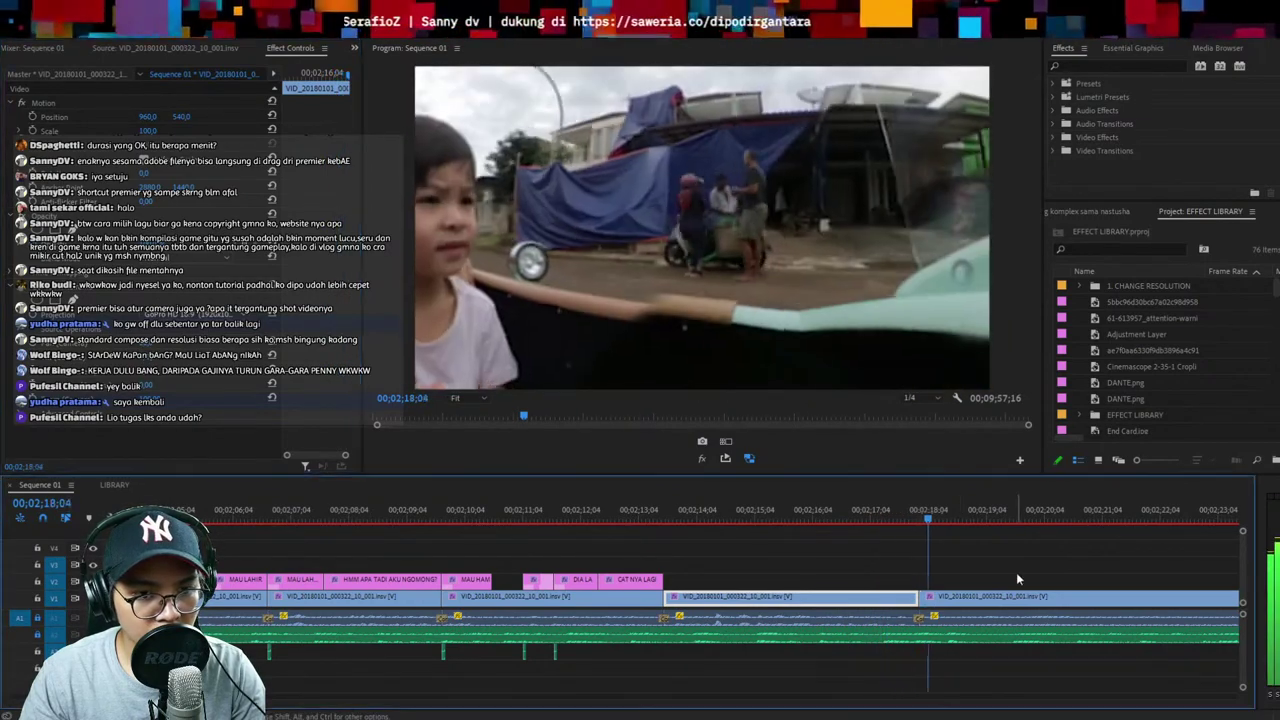
click(1016, 572)
click(995, 600)
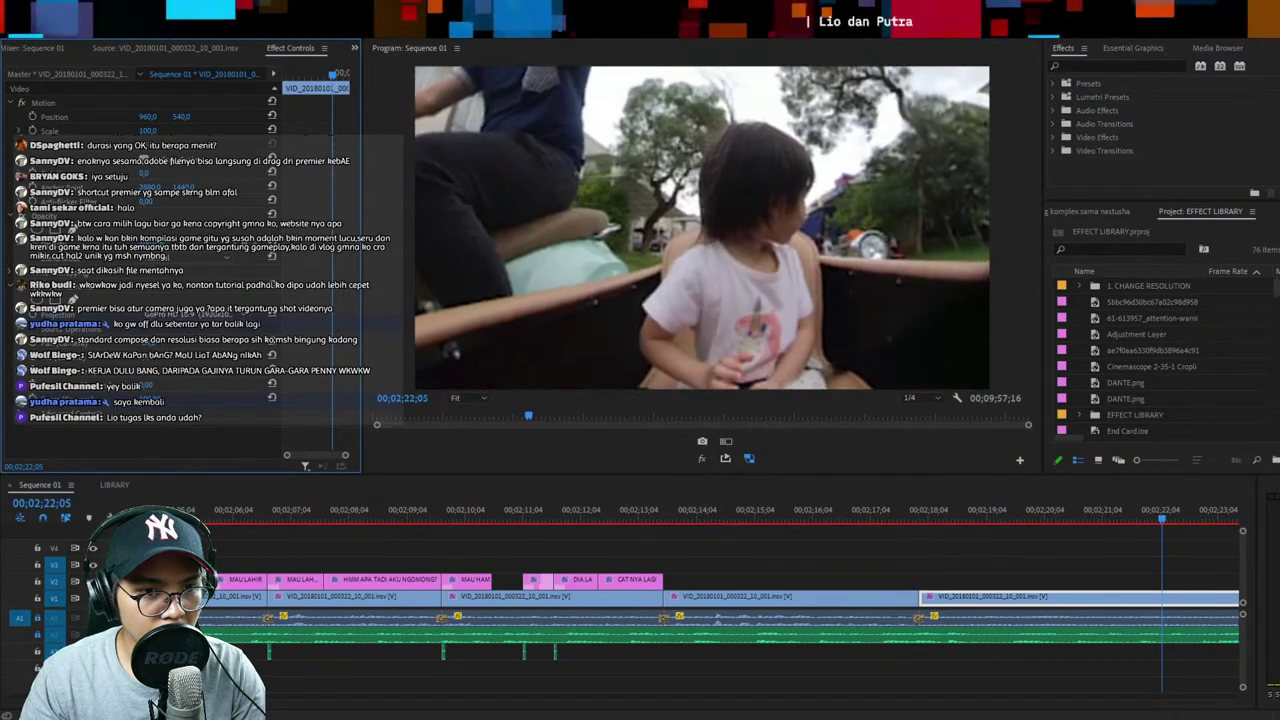
key(space)
scroll(980, 560, down, 3)
click(957, 554)
key(minus)
scroll(945, 549, up, 2)
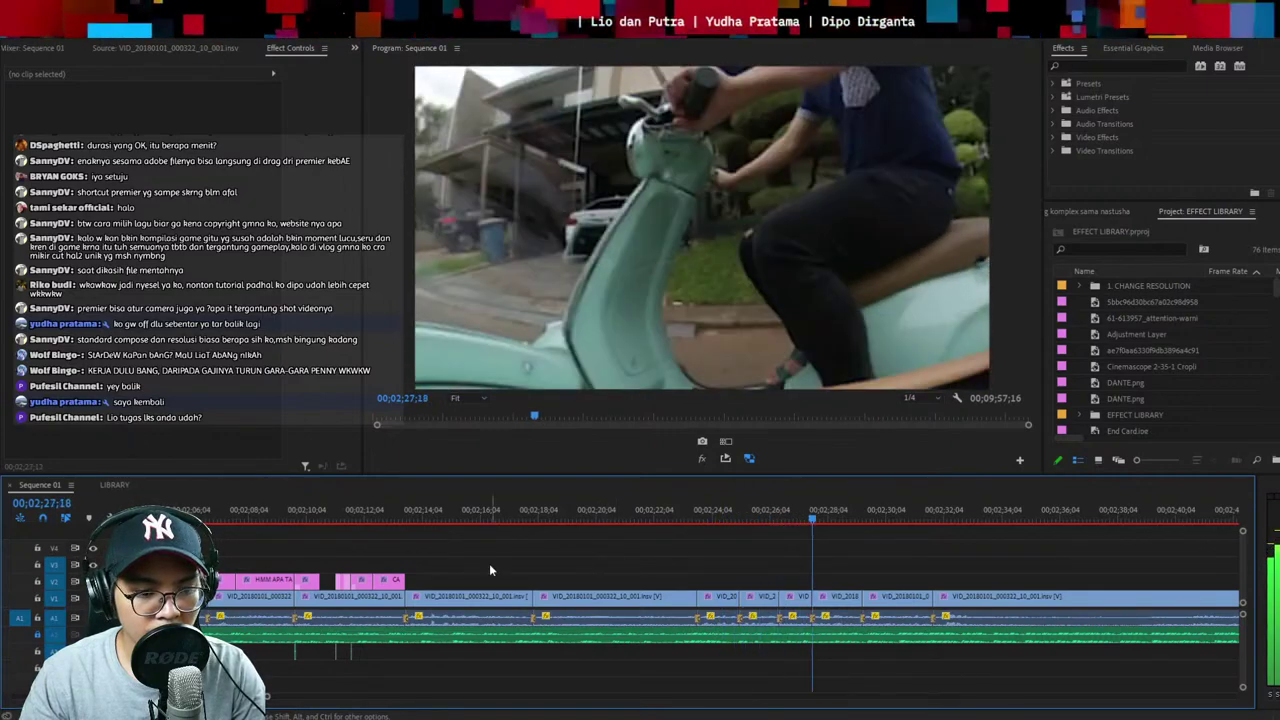
click(401, 510)
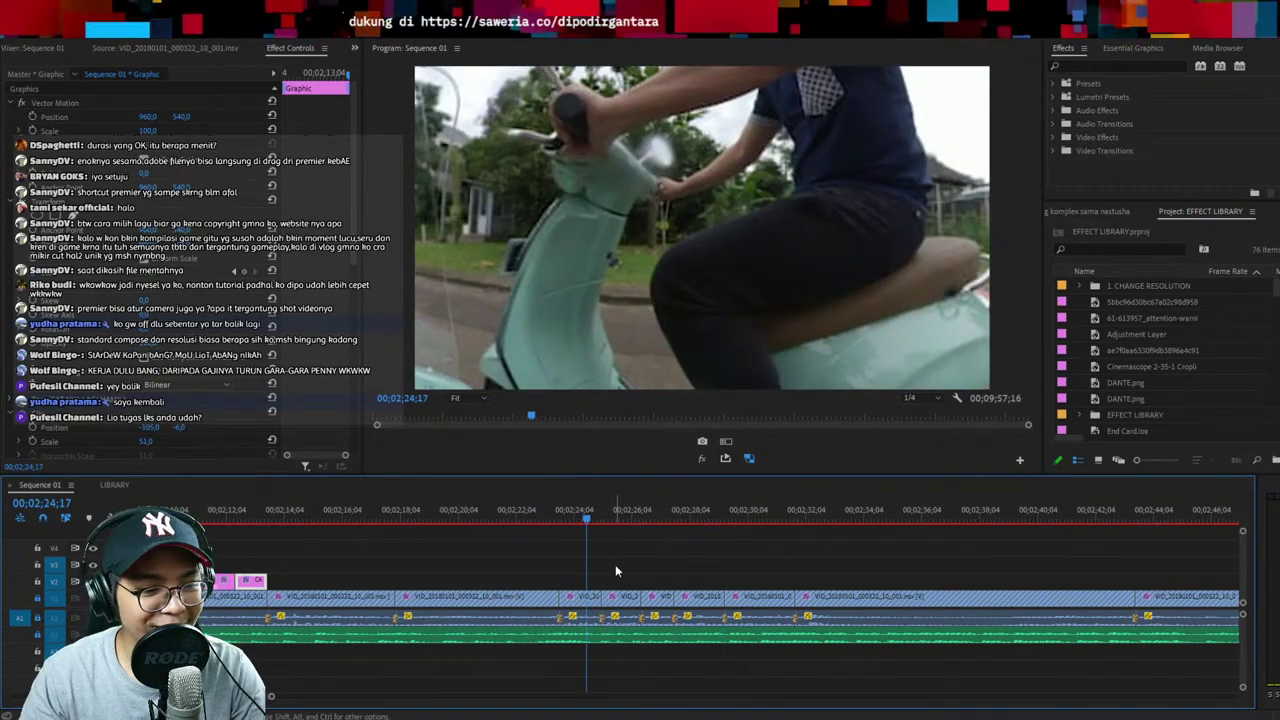
key(minus)
key(equal)
key(minus)
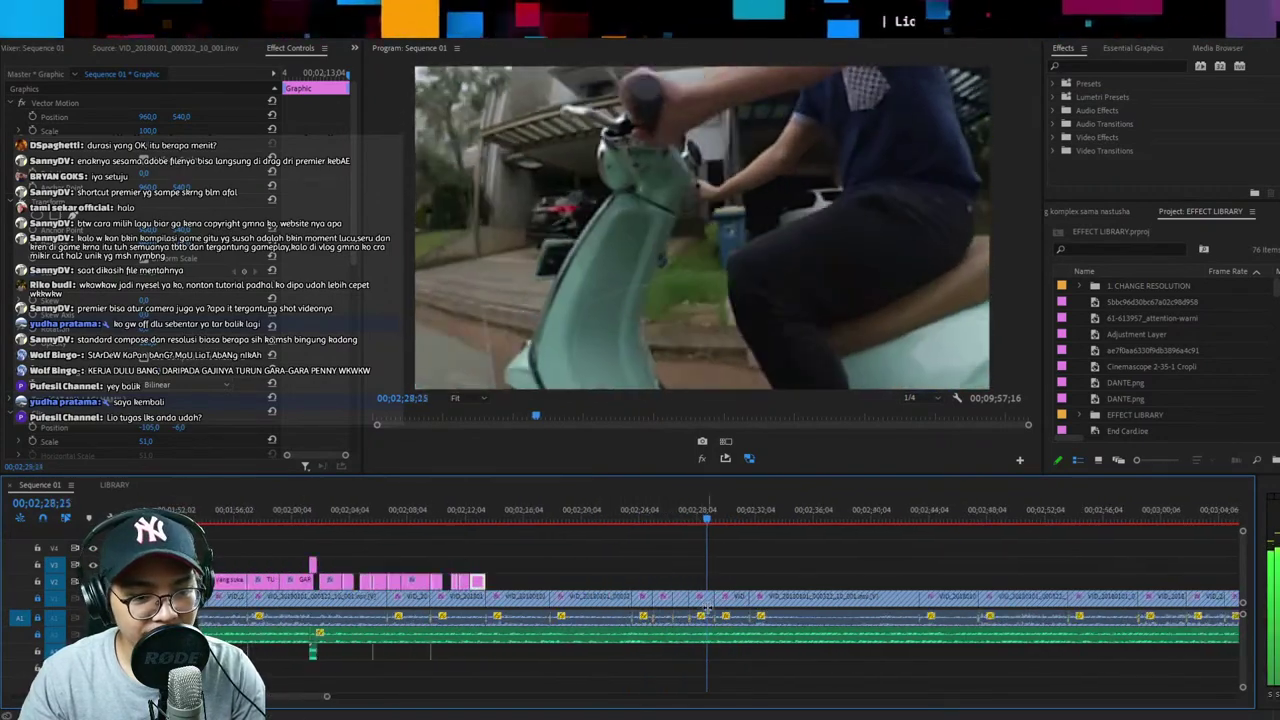
key(equal)
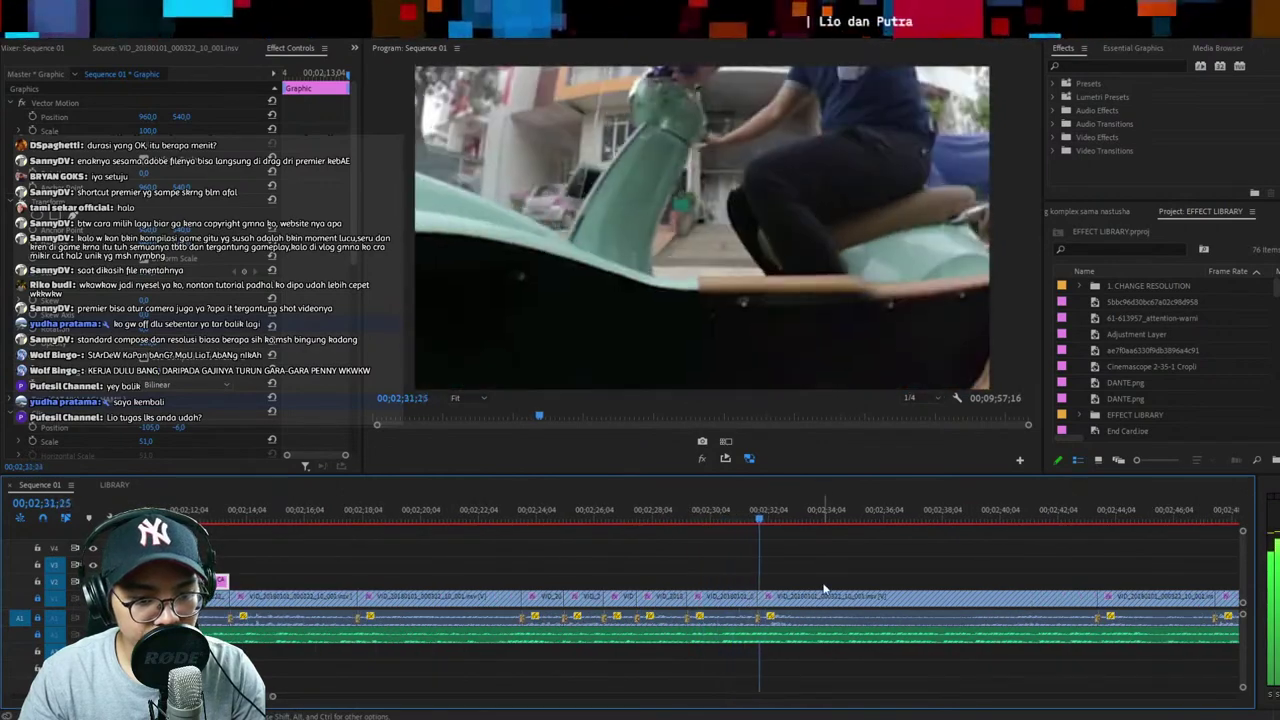
key(minus)
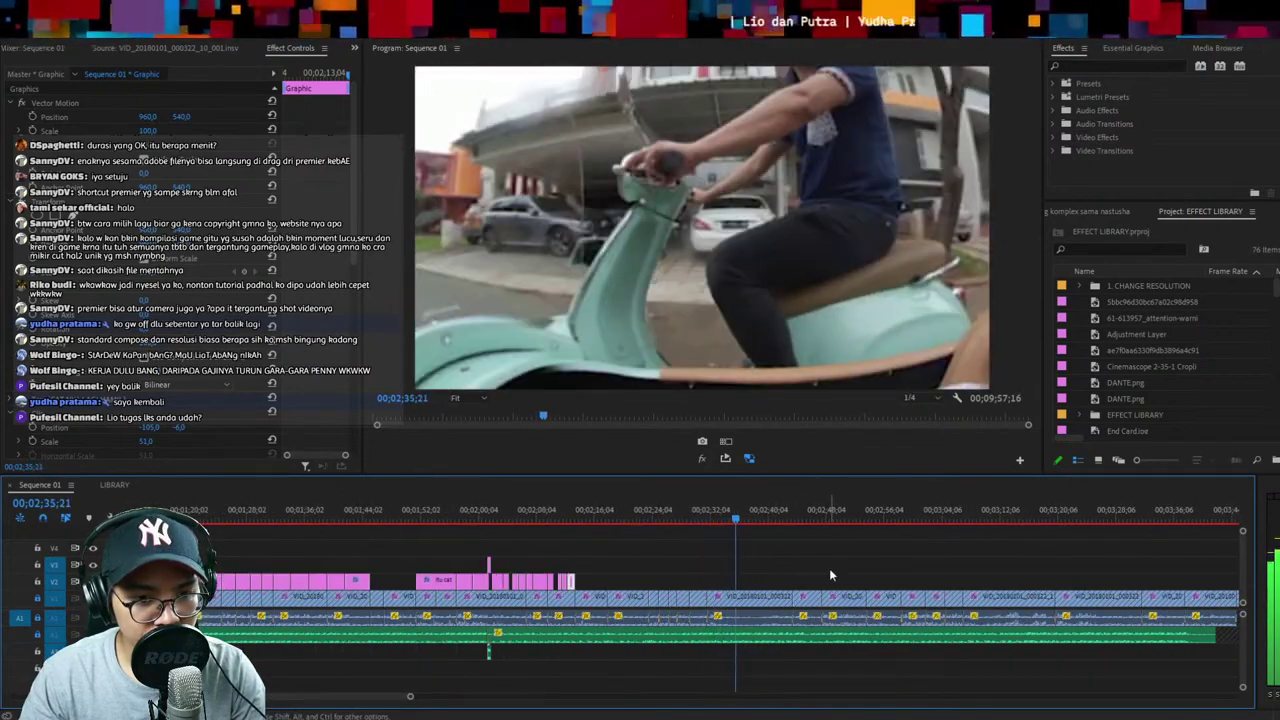
click(709, 510)
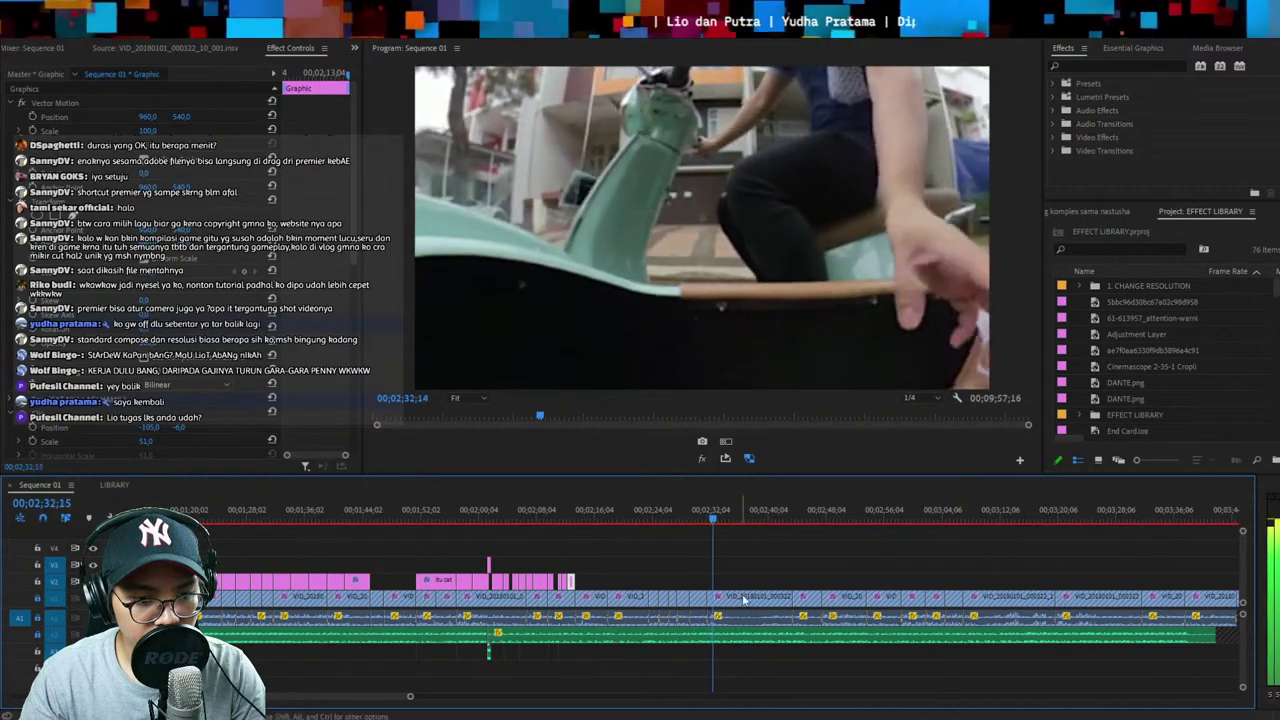
click(748, 598)
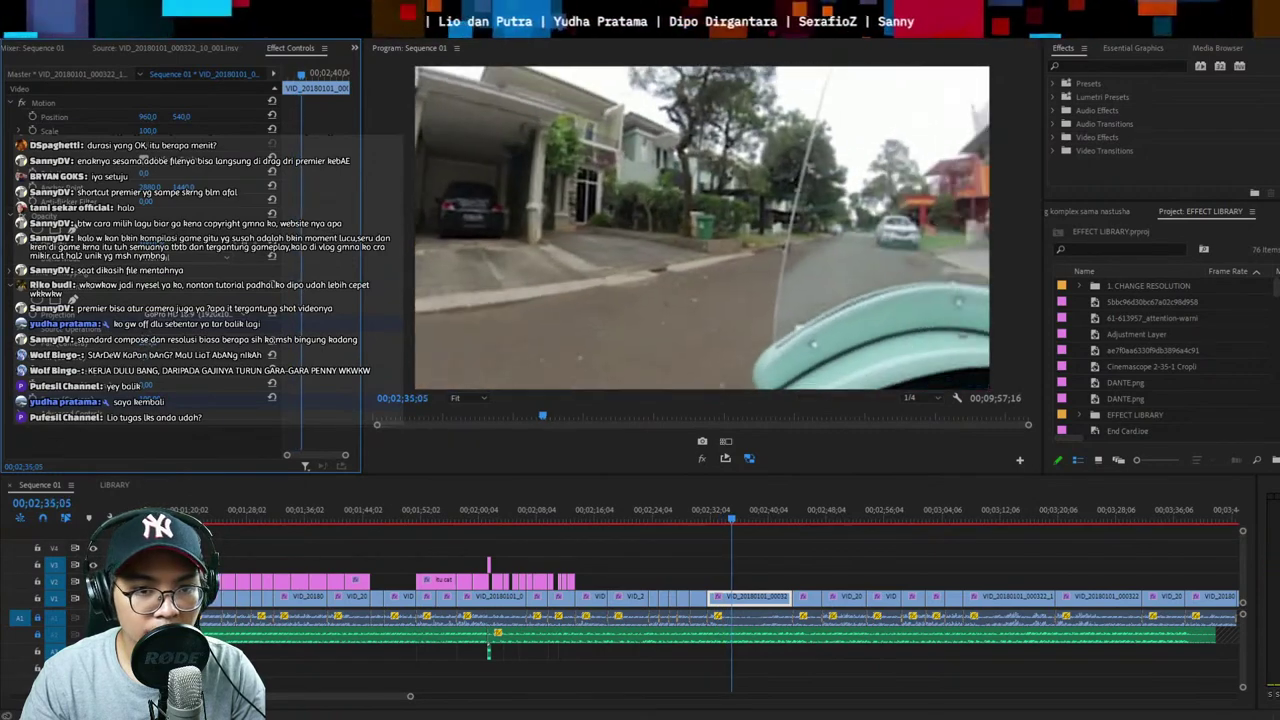
Ripple-delete the speechless shots from 00;02;13;17 up to the long street shot so it directly follows the last caption
click(579, 510)
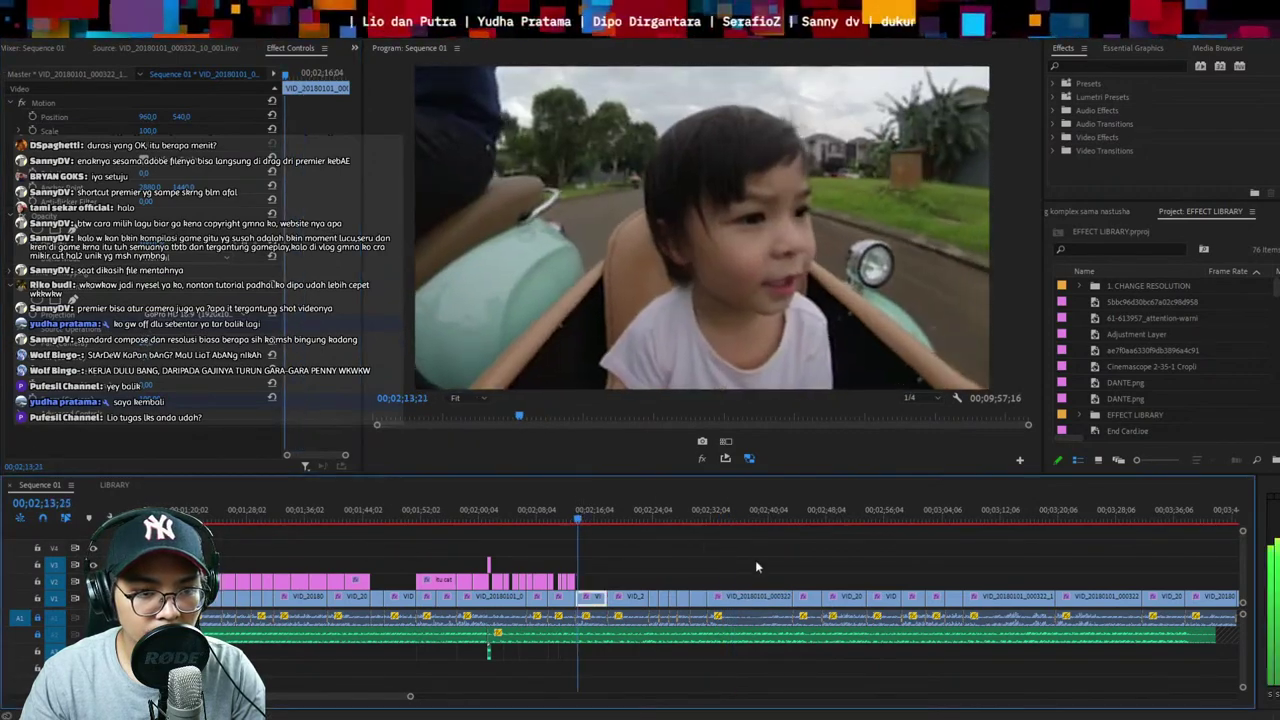
key(=)
drag(936, 587, 747, 606)
key(shift+Delete)
key(ctrl+z)
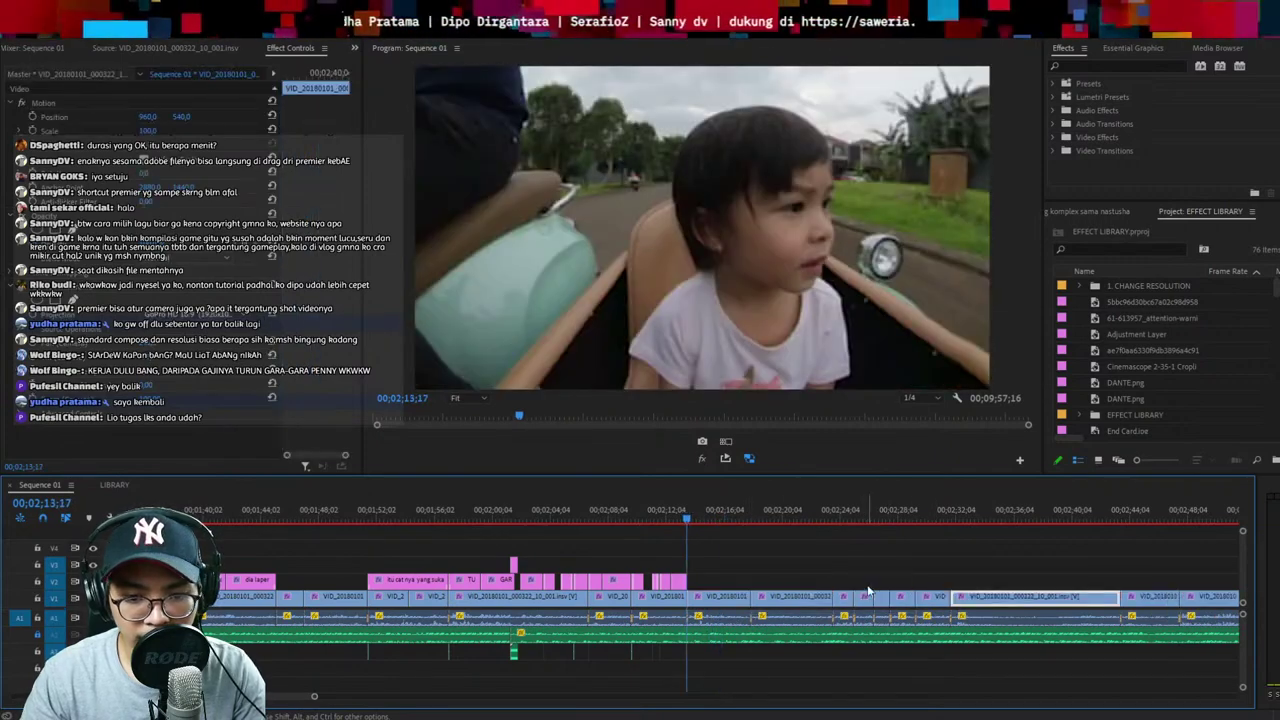
key(shift+Delete)
key(space)
key(=)
click(741, 597)
key(shift+Delete)
key(space)
click(741, 602)
scroll(741, 602, down, 1)
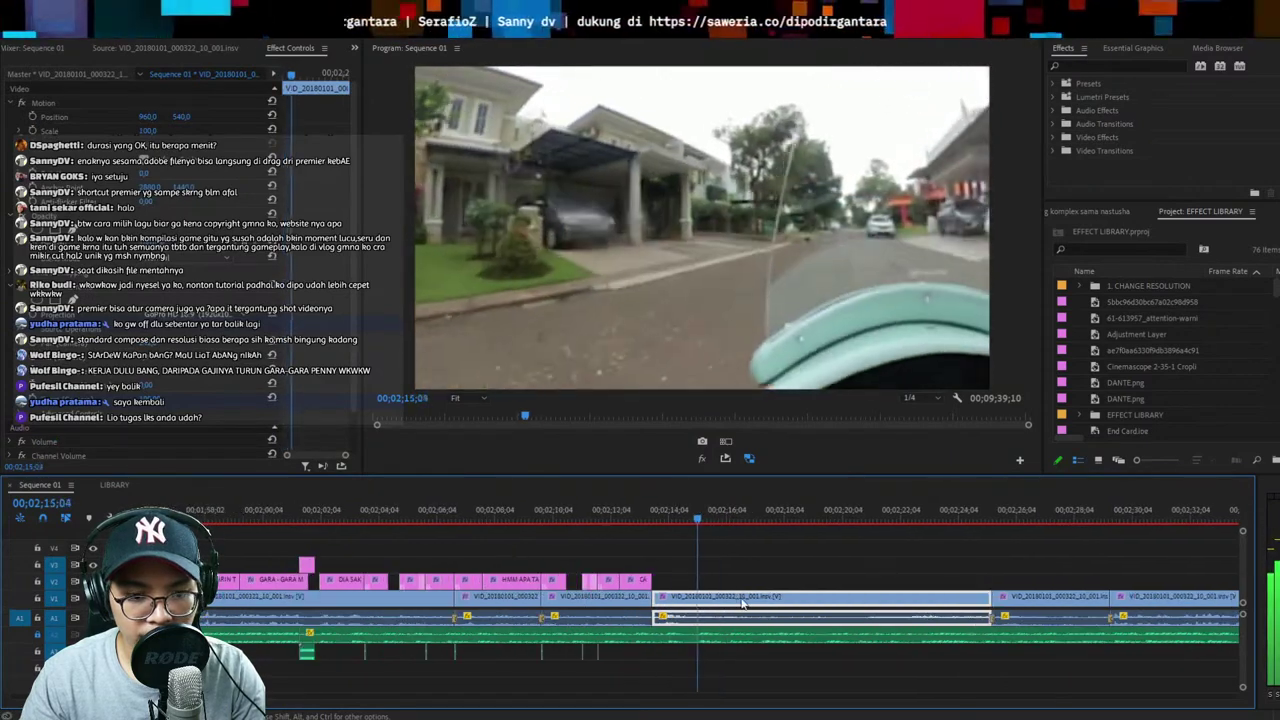
Split the street shot at about 00;02;15, ripple-delete its opening part and add an audio transition at the new cut
click(695, 514)
key(ctrl+k)
key(shift+Delete)
key(space)
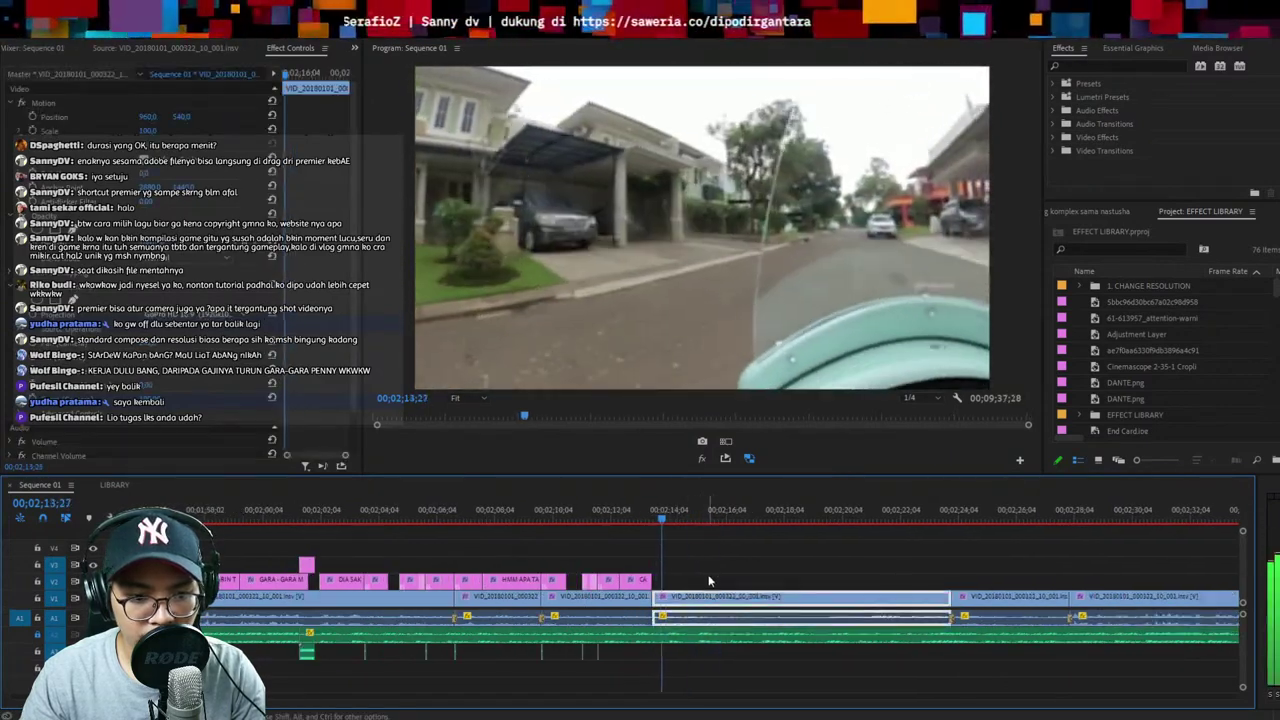
click(656, 574)
drag(642, 556, 669, 600)
click(738, 558)
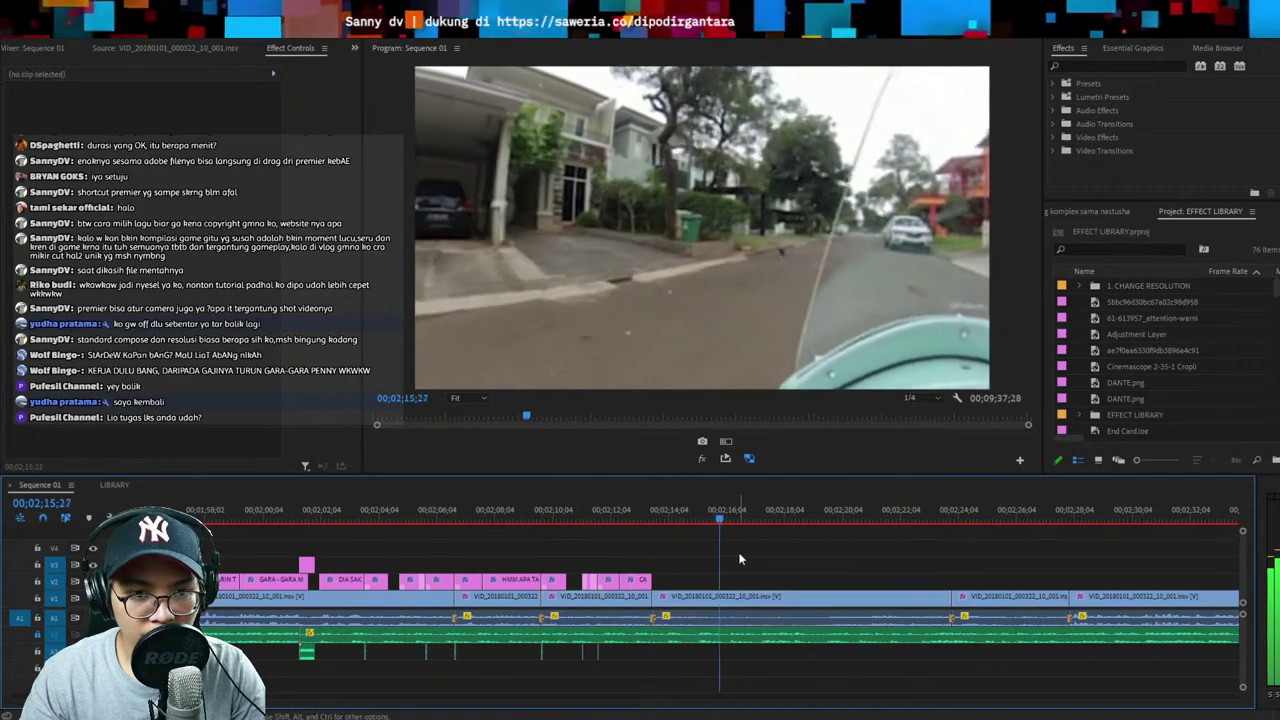
Keyframe the street shot's GoPro FX Reframe view from 00;02;13;17 to about 00;02;17;12 to follow the cat, and play it back
click(714, 604)
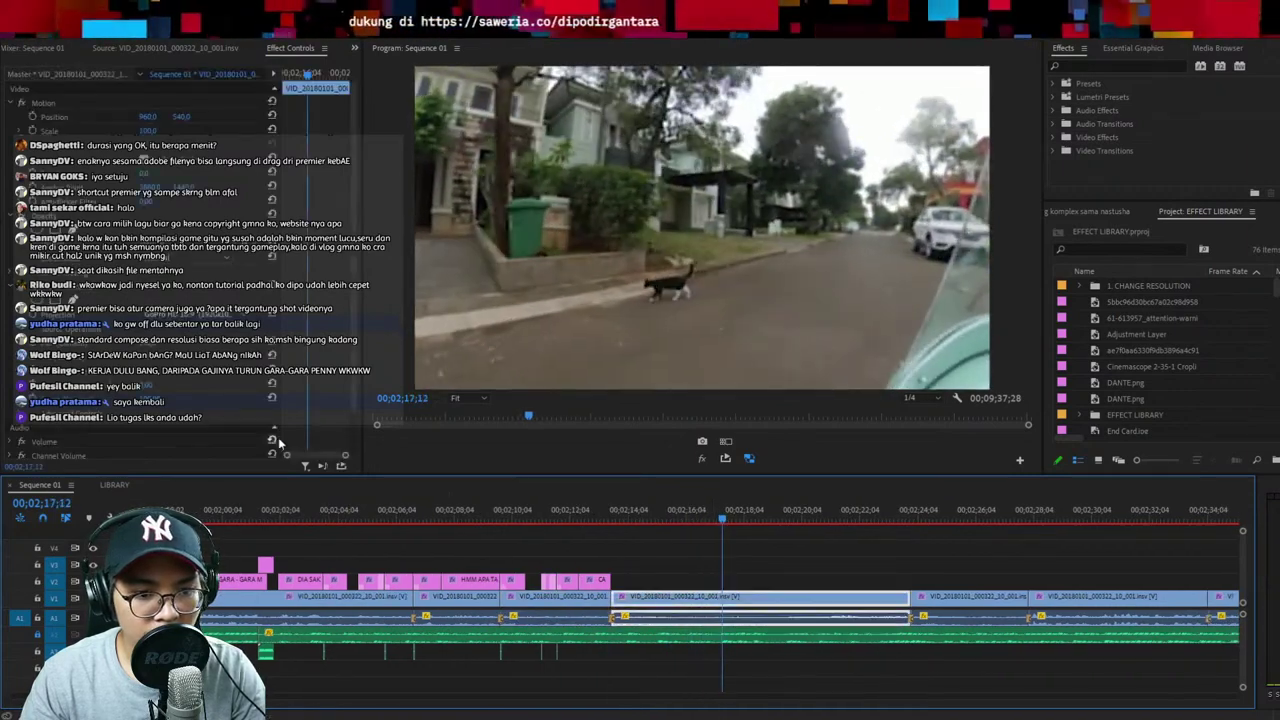
drag(304, 76, 277, 77)
key(space)
click(678, 605)
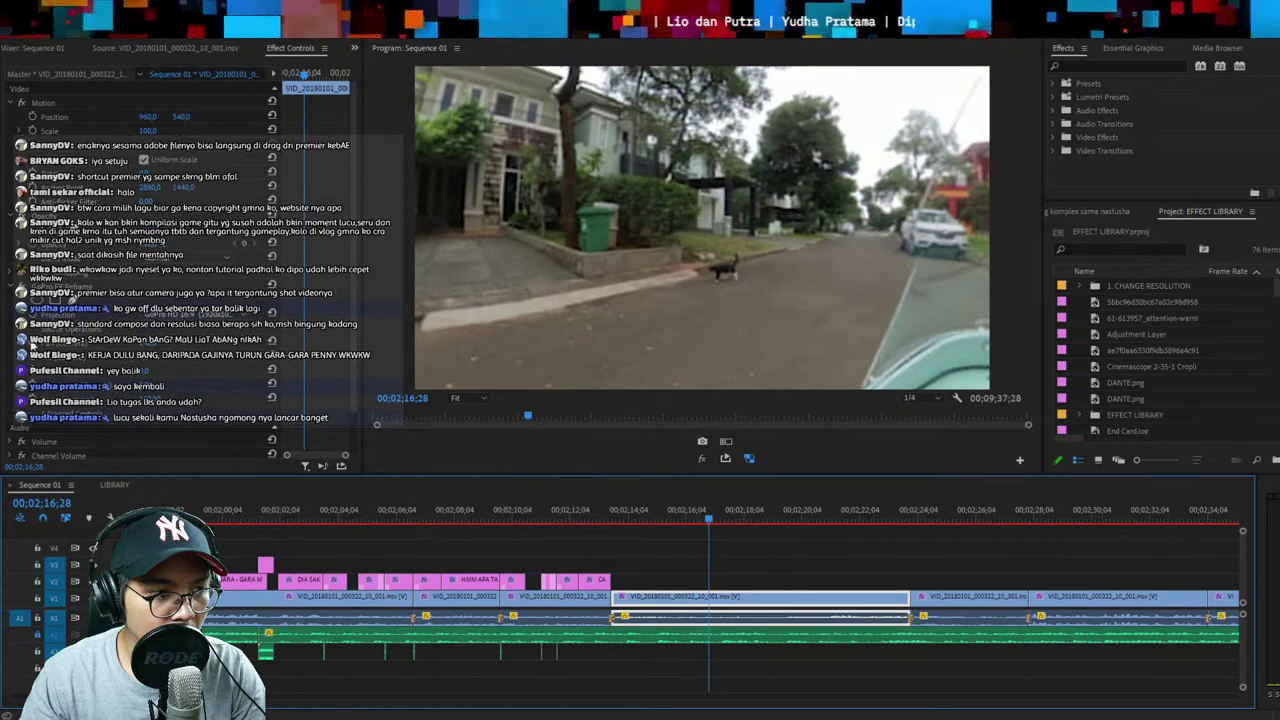
drag(292, 80, 282, 80)
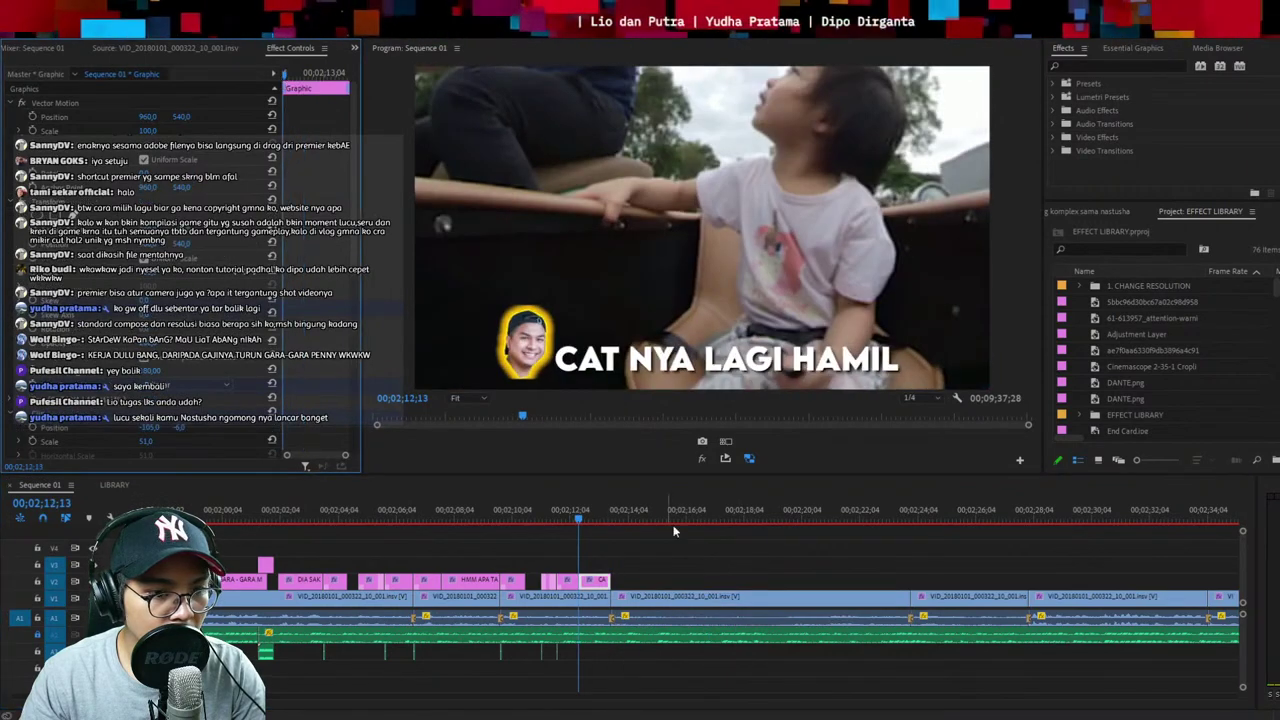
key(Down)
click(625, 617)
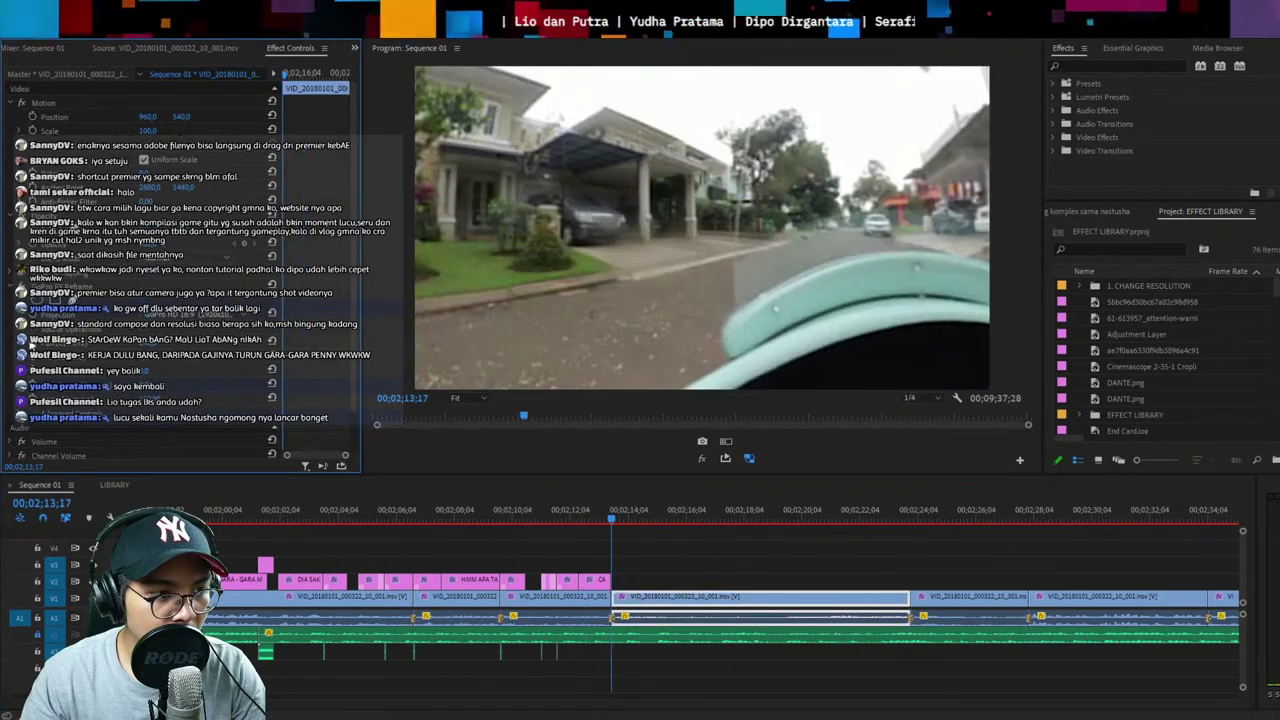
click(34, 359)
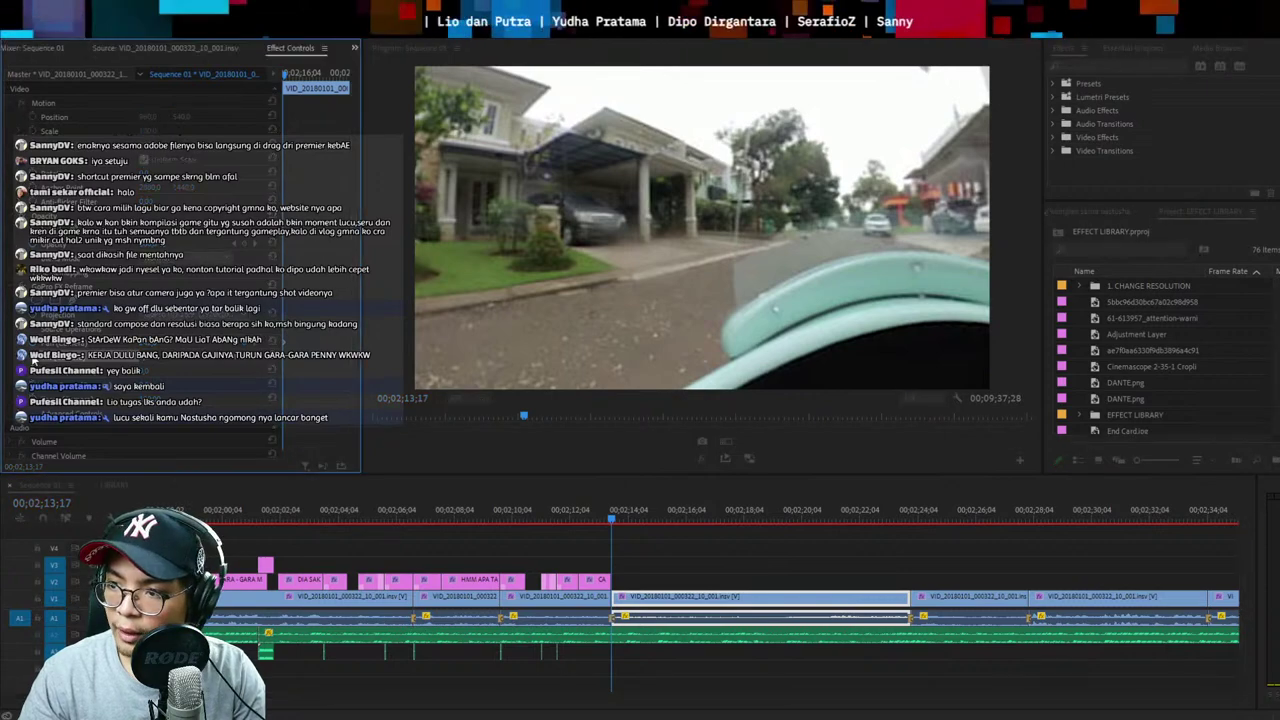
key(Return)
key(space)
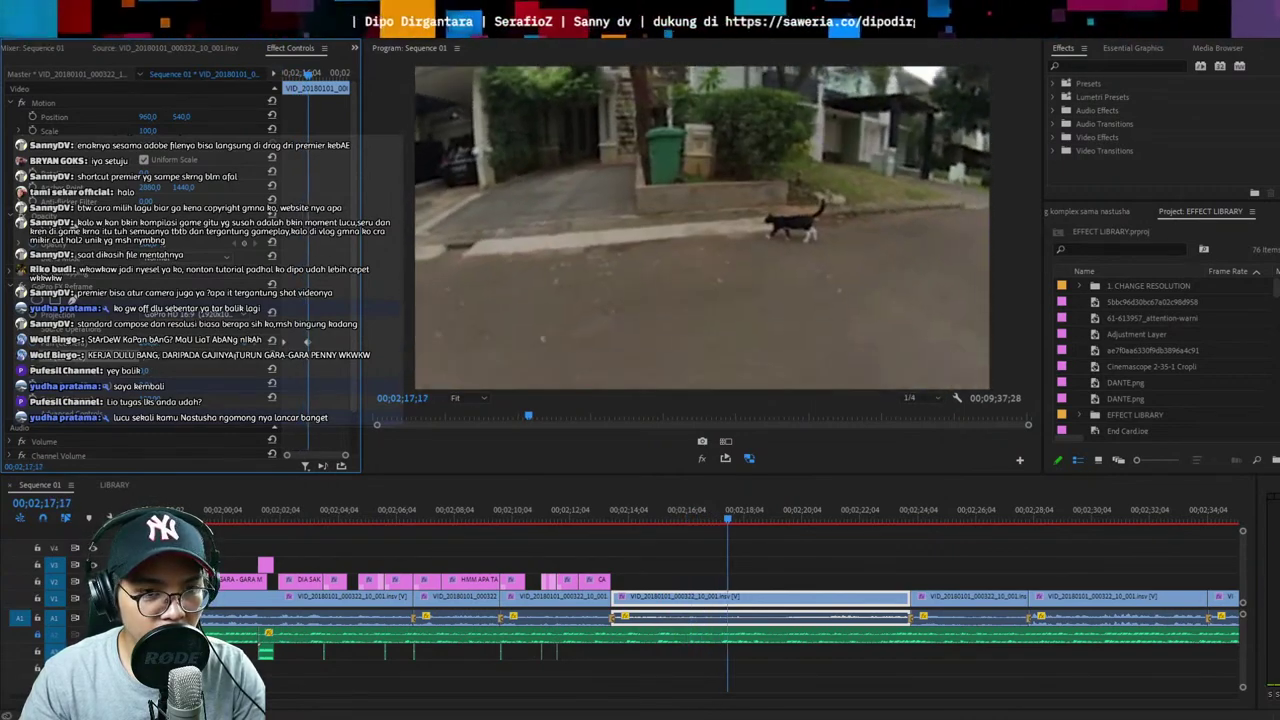
click(618, 513)
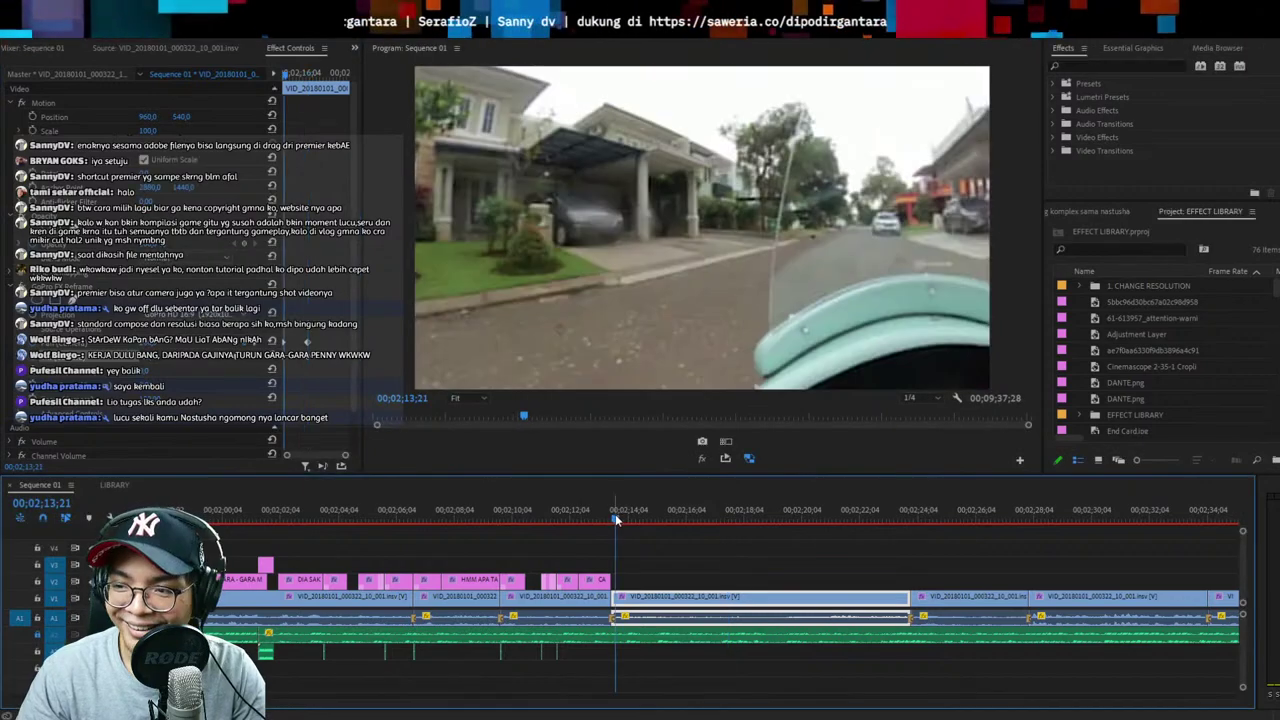
key(space)
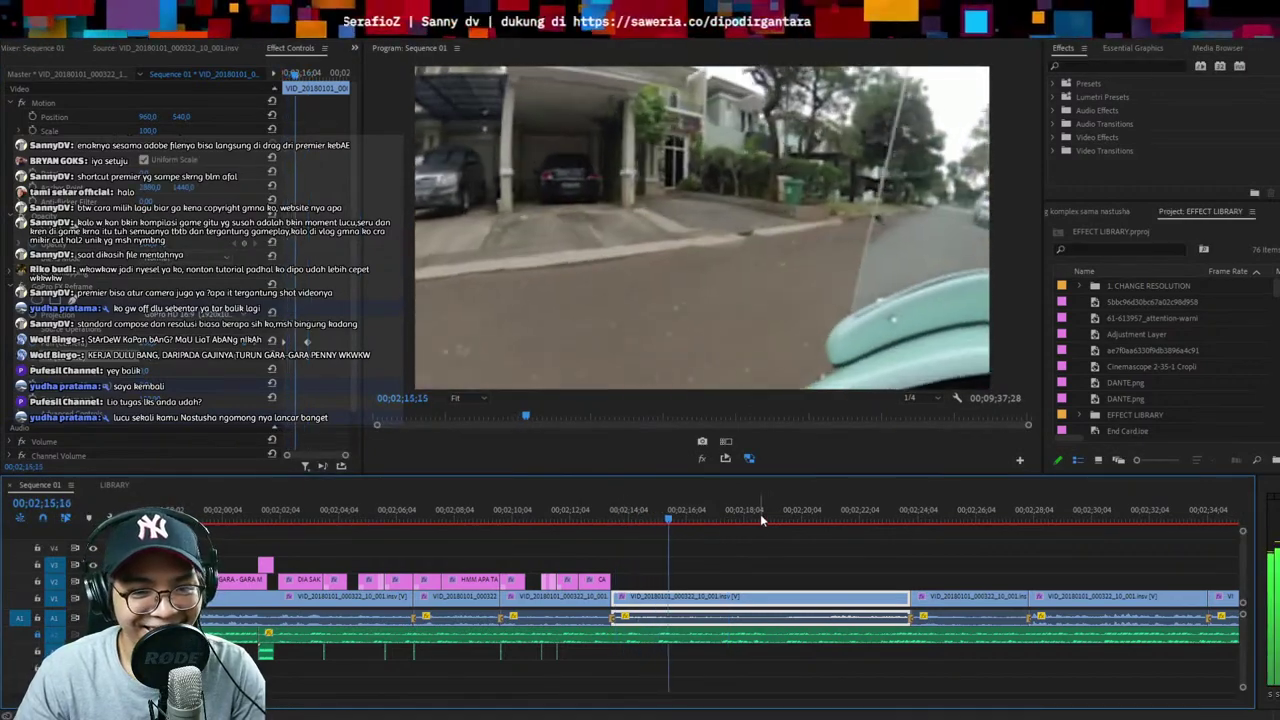
click(729, 576)
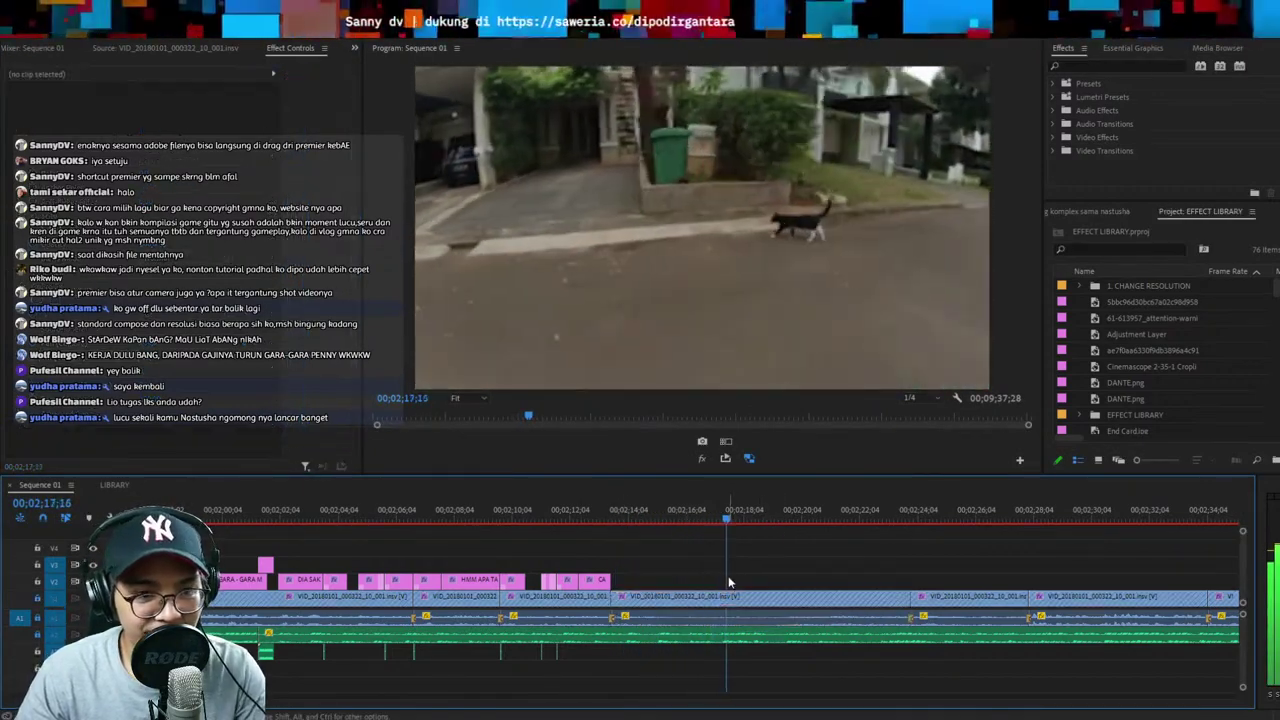
Add the caption KETEMU CAT NYA!! at 00;02;13;17, extending it over the street shot to about 00;02;18;14
key(Up)
key(ctrl+v)
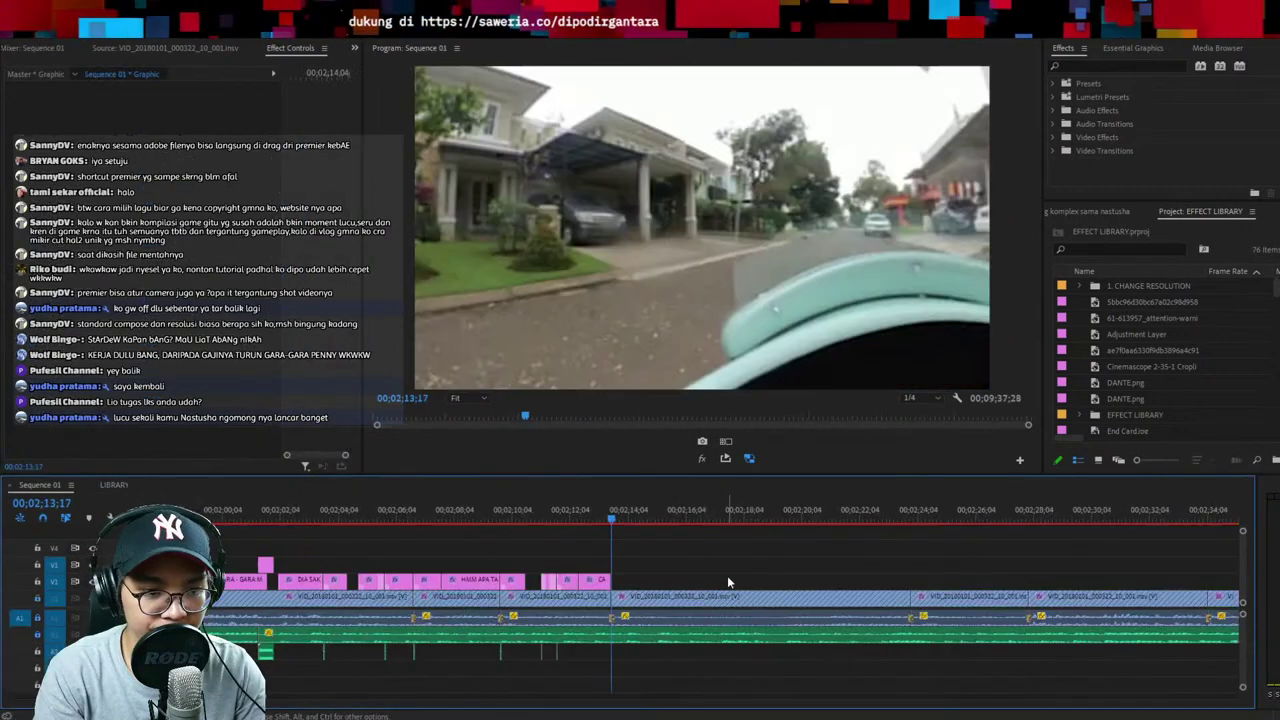
double_click(676, 370)
text(KETEMU CA)
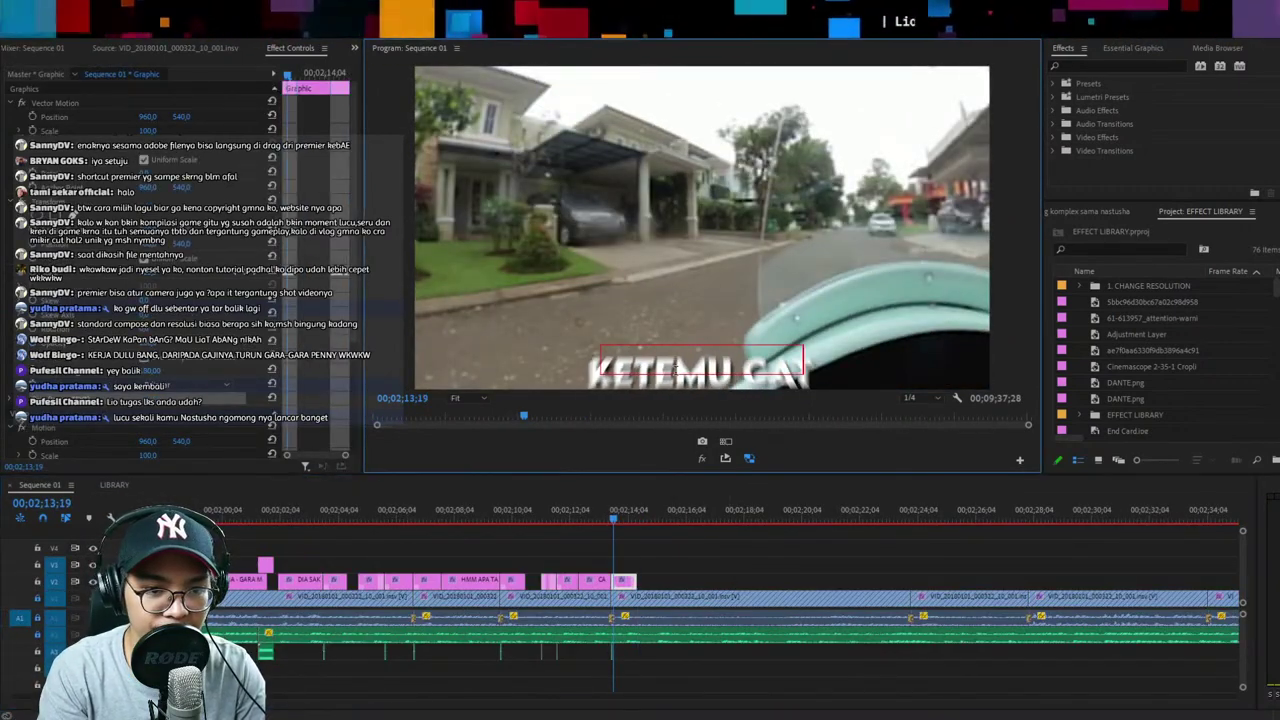
text(T NYA!!)
key(Escape)
key(space)
drag(640, 577, 713, 576)
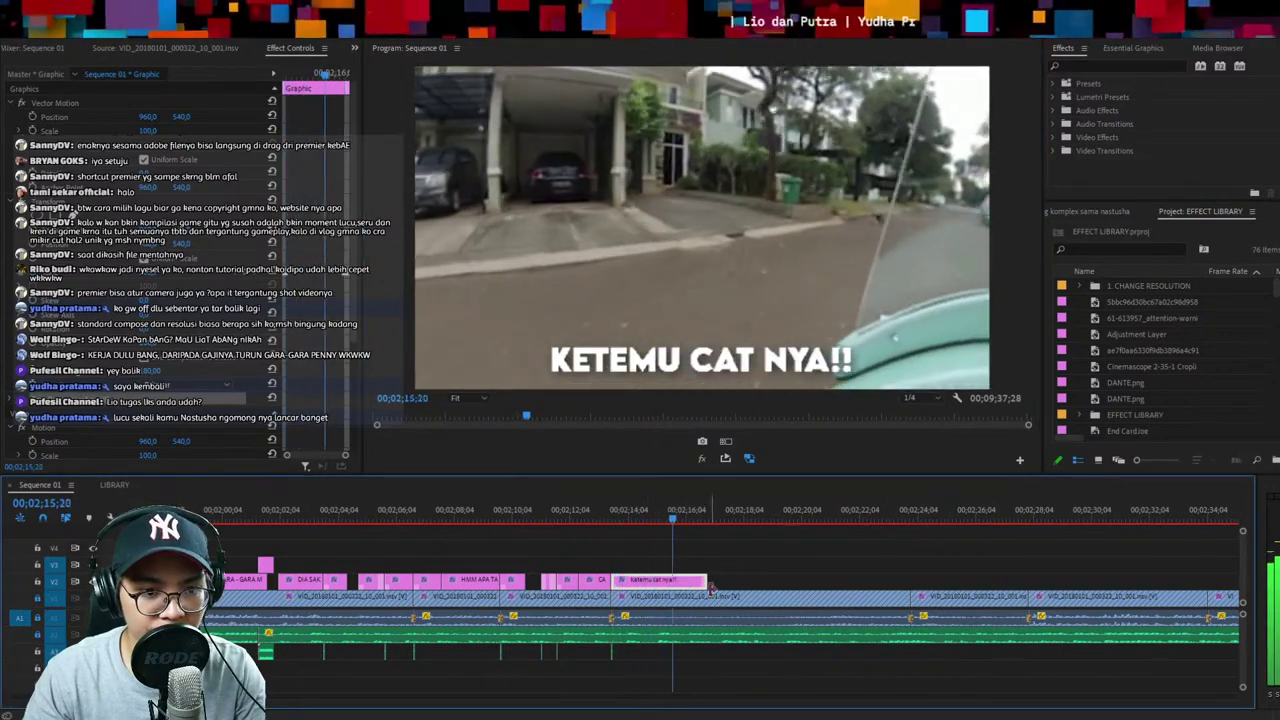
drag(712, 583, 760, 581)
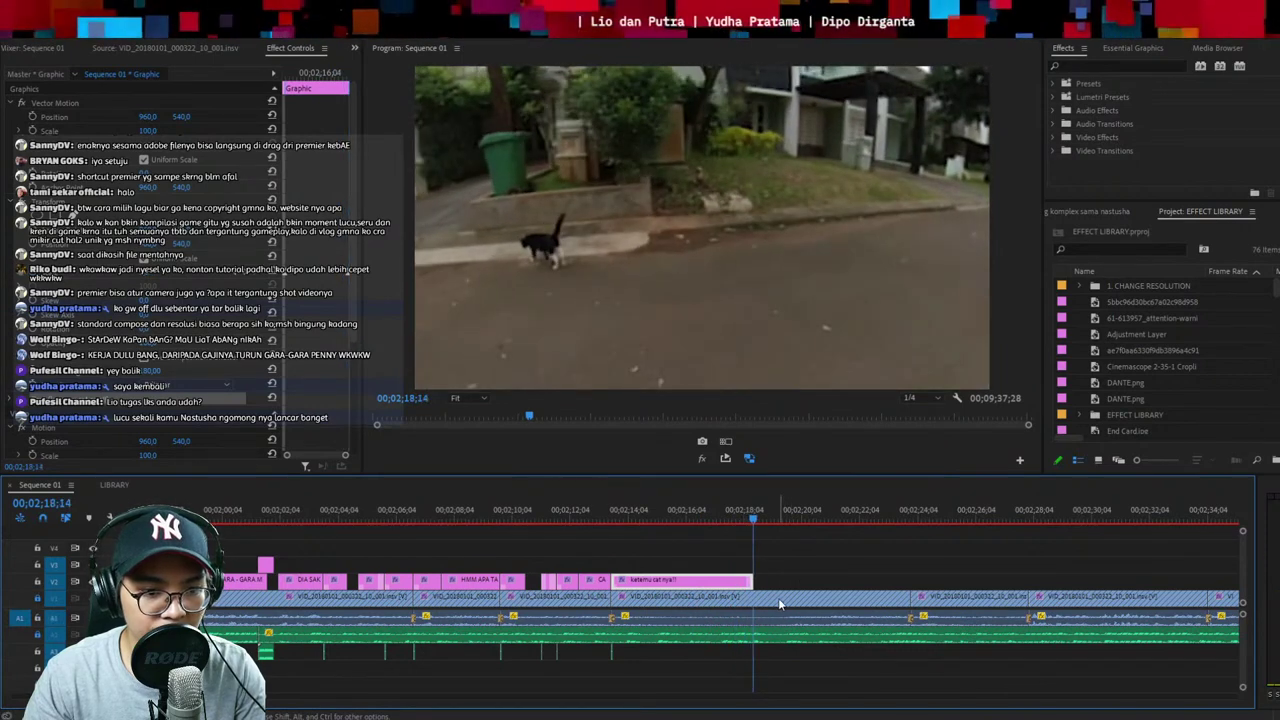
Unlock the footage track and pan the street shot's GoPro FX Reframe view at 00;02;18;14 to keep following the cat
click(39, 599)
click(781, 601)
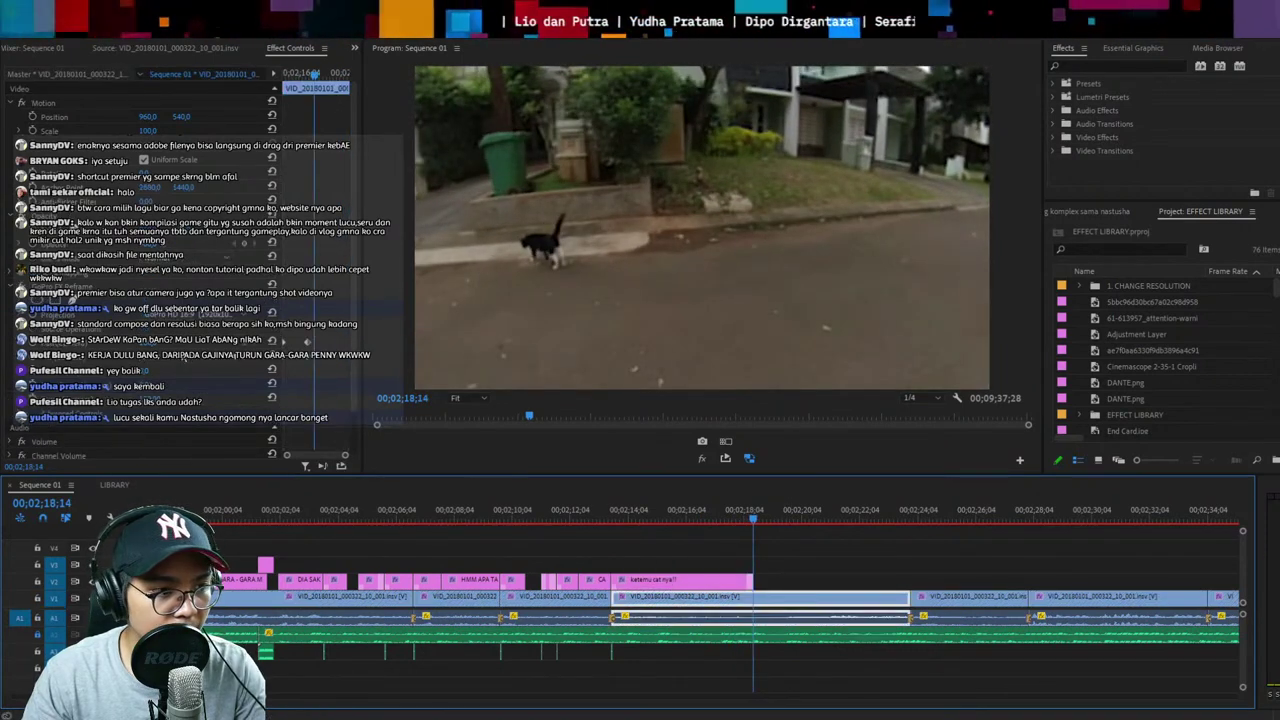
drag(151, 344, 132, 344)
key(space)
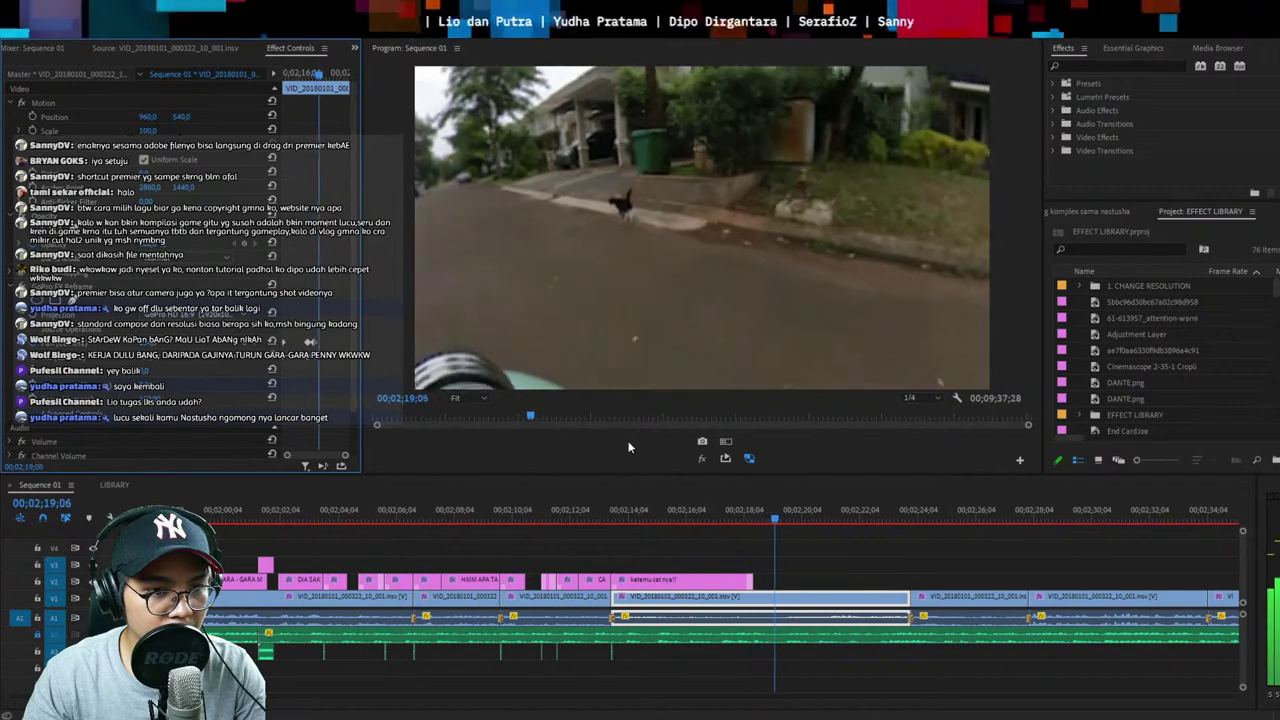
Split the street shot at 00;02;19;20 and keyframe the second part's GoPro FX Reframe view to face the child
key(ctrl+k)
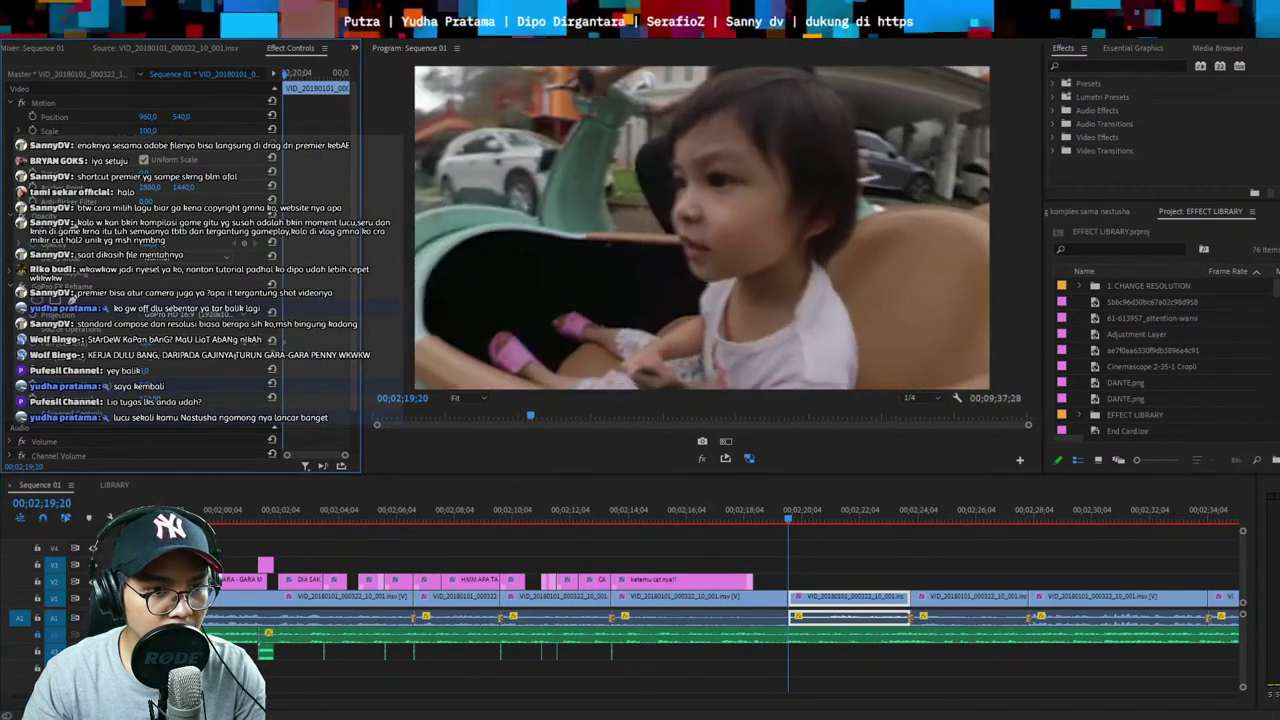
mouse_move(153, 355)
mouse_down()
mouse_move(173, 355)
mouse_move(162, 355)
mouse_up()
key(space)
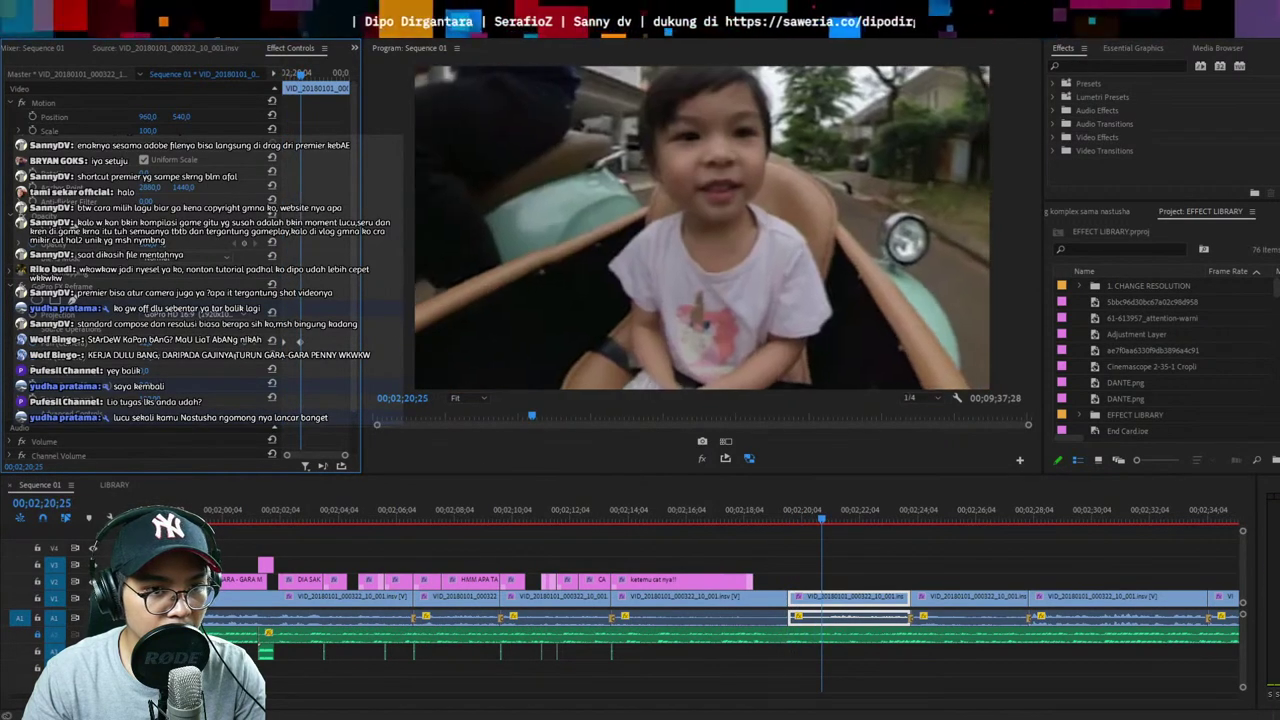
Ripple-trim the opening of the child shot at 00;02;19;20 so it starts with her facing the camera, and play back the cut
click(787, 518)
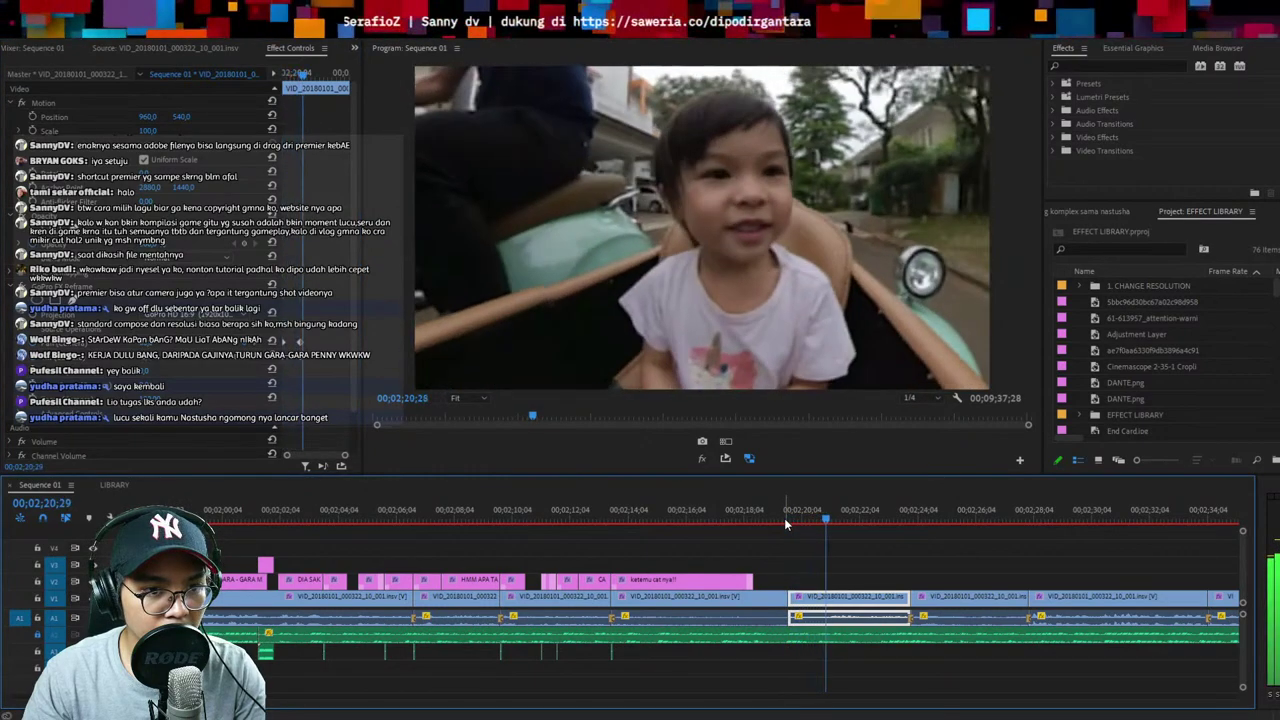
click(767, 518)
key(=)
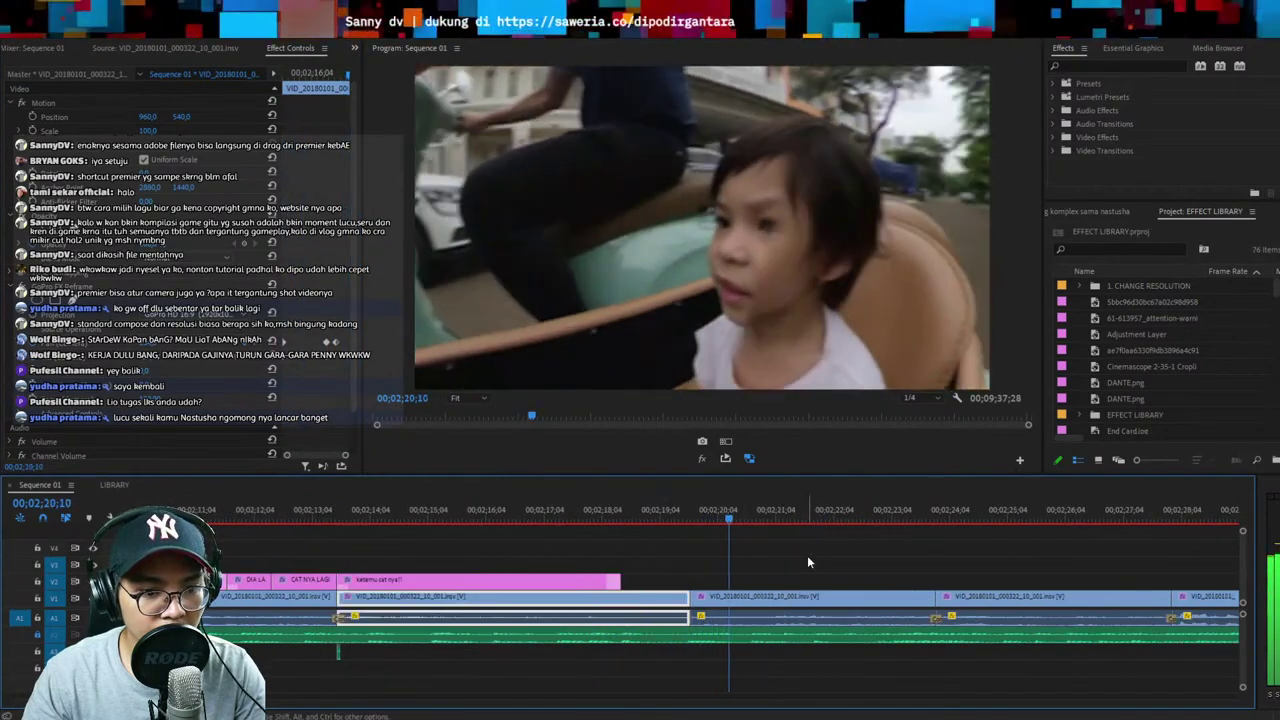
key(q)
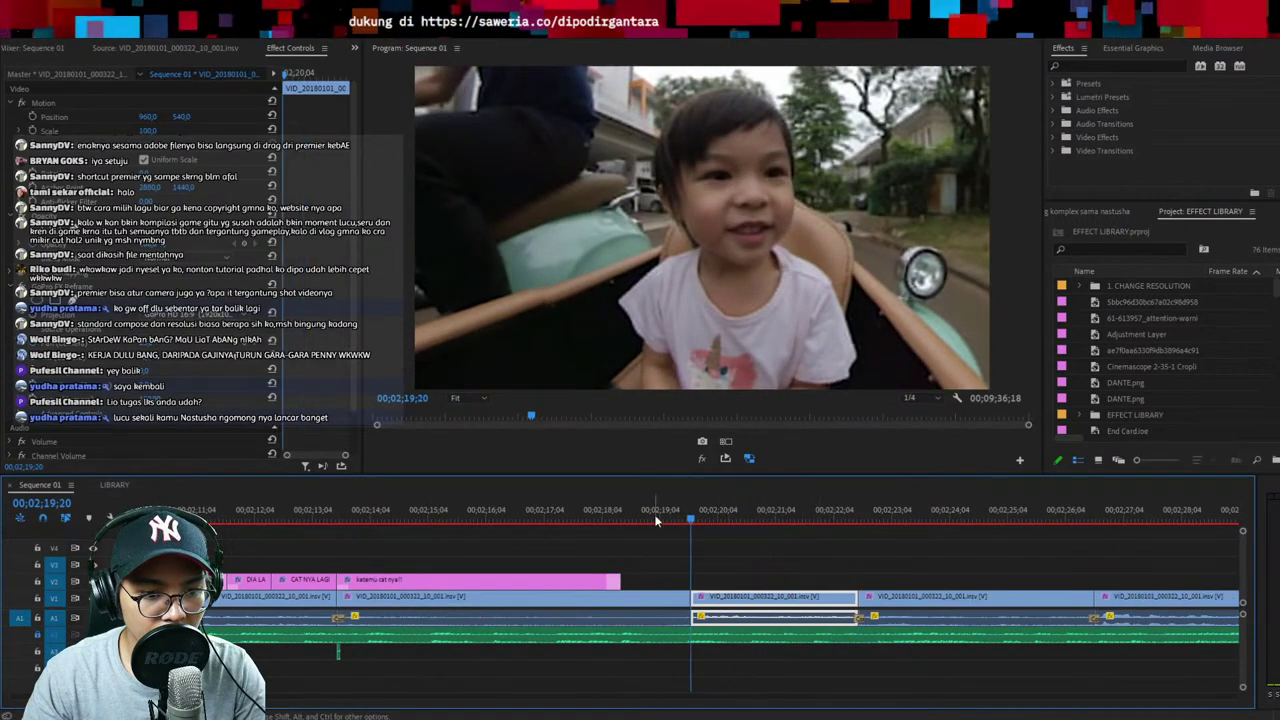
click(569, 510)
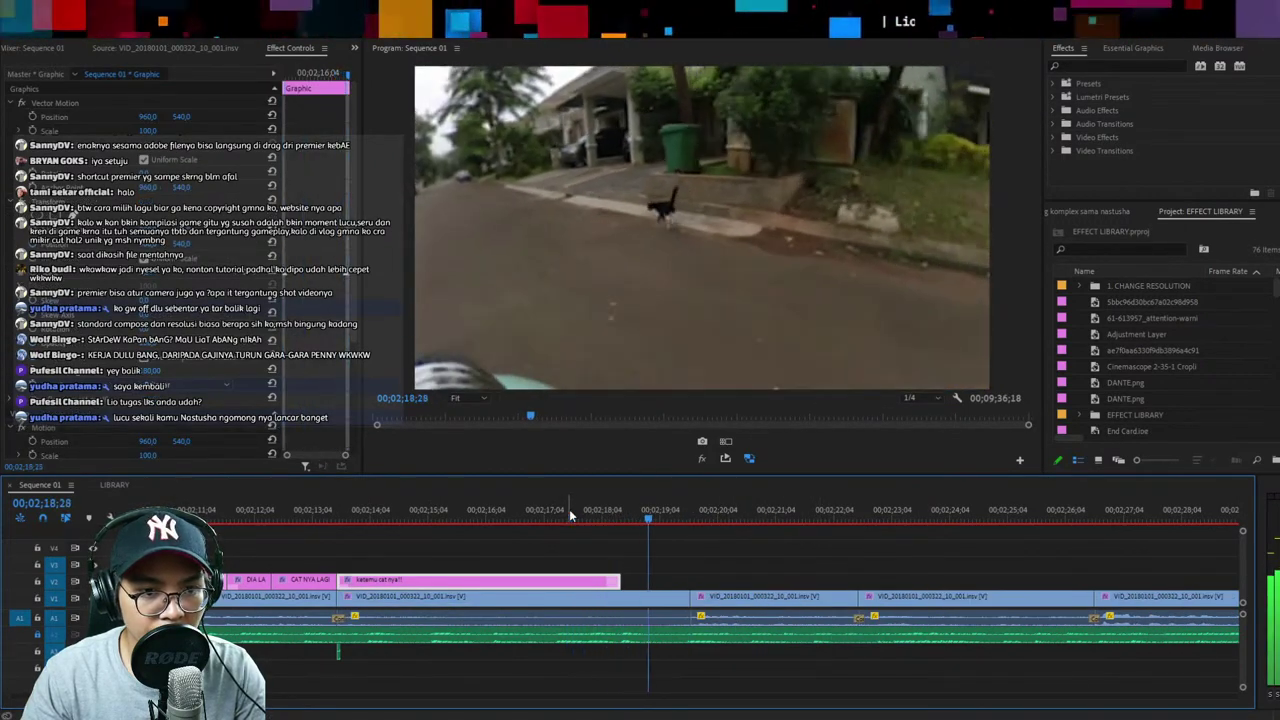
click(838, 572)
scroll(838, 570, down, 1)
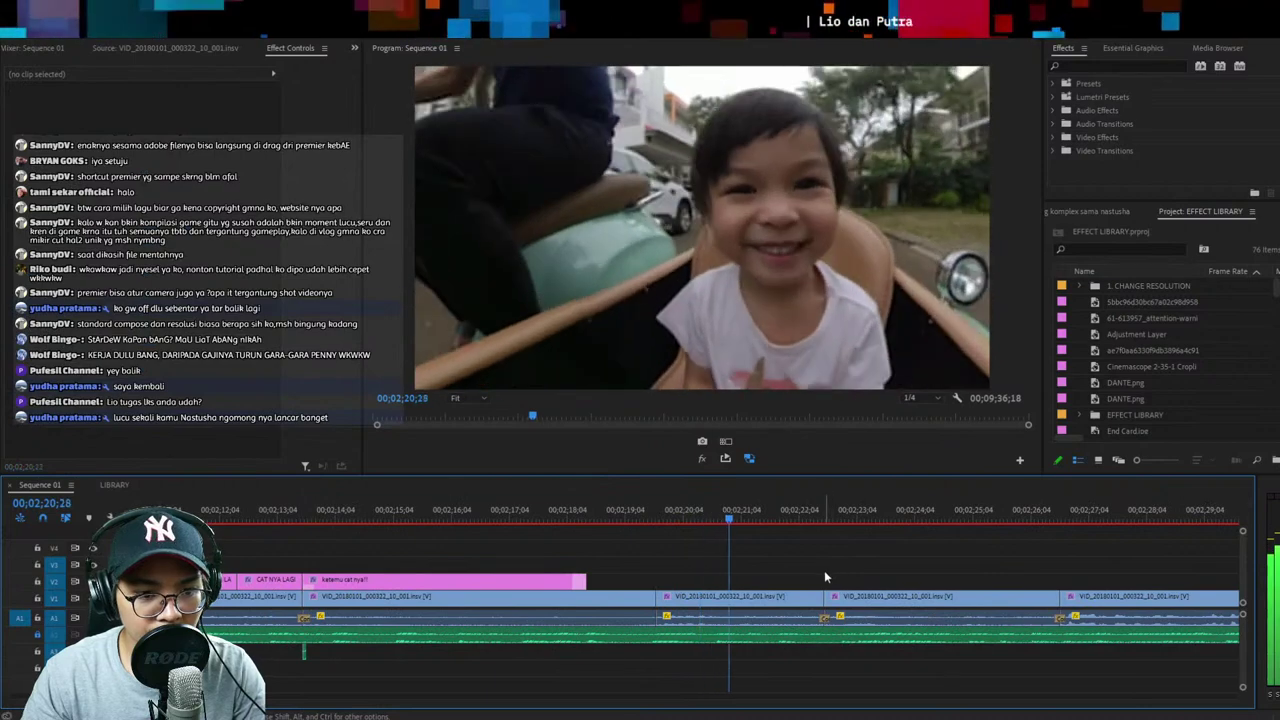
Save the project, then paste the library caption with its sound effect at 00;02;19;20 and set its text to "hehehehehe"
key(Up)
key(ctrl+s)
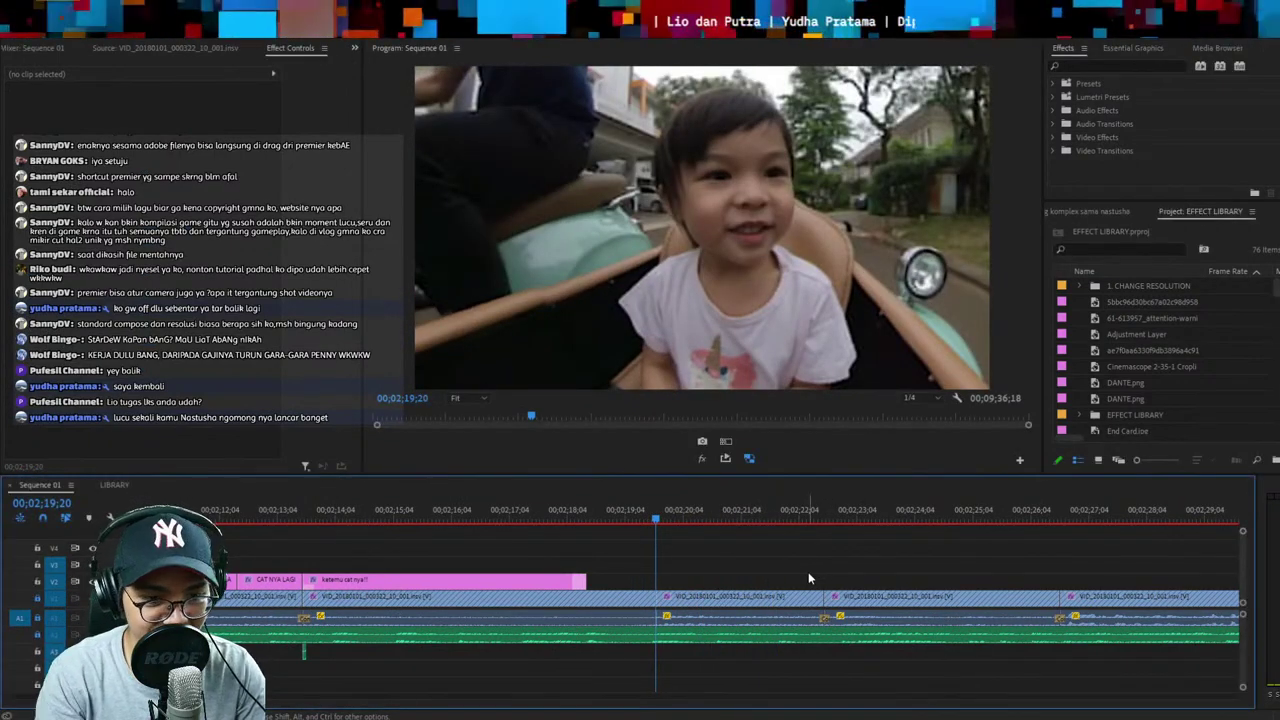
key(shift+3)
key(ctrl+c)
key(shift+3)
key(ctrl+v)
key(Up)
key(Right)
key(Right)
click(677, 378)
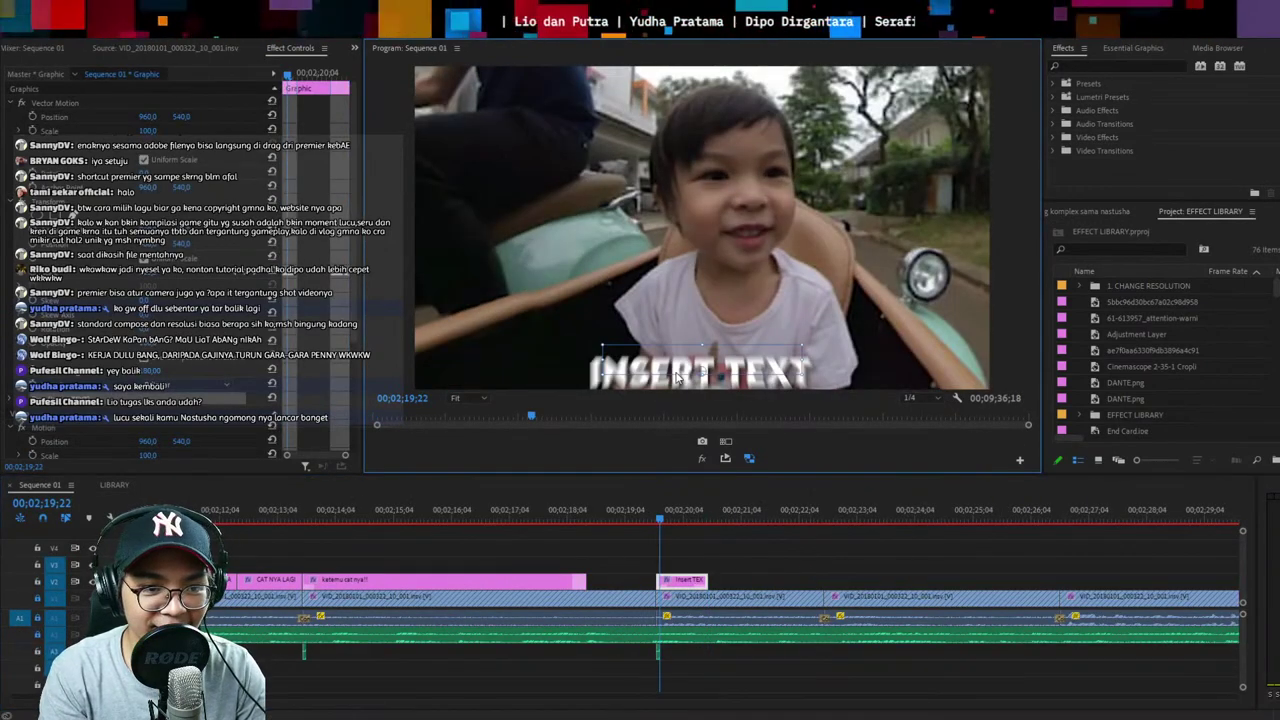
double_click(676, 376)
text(hehehehehe)
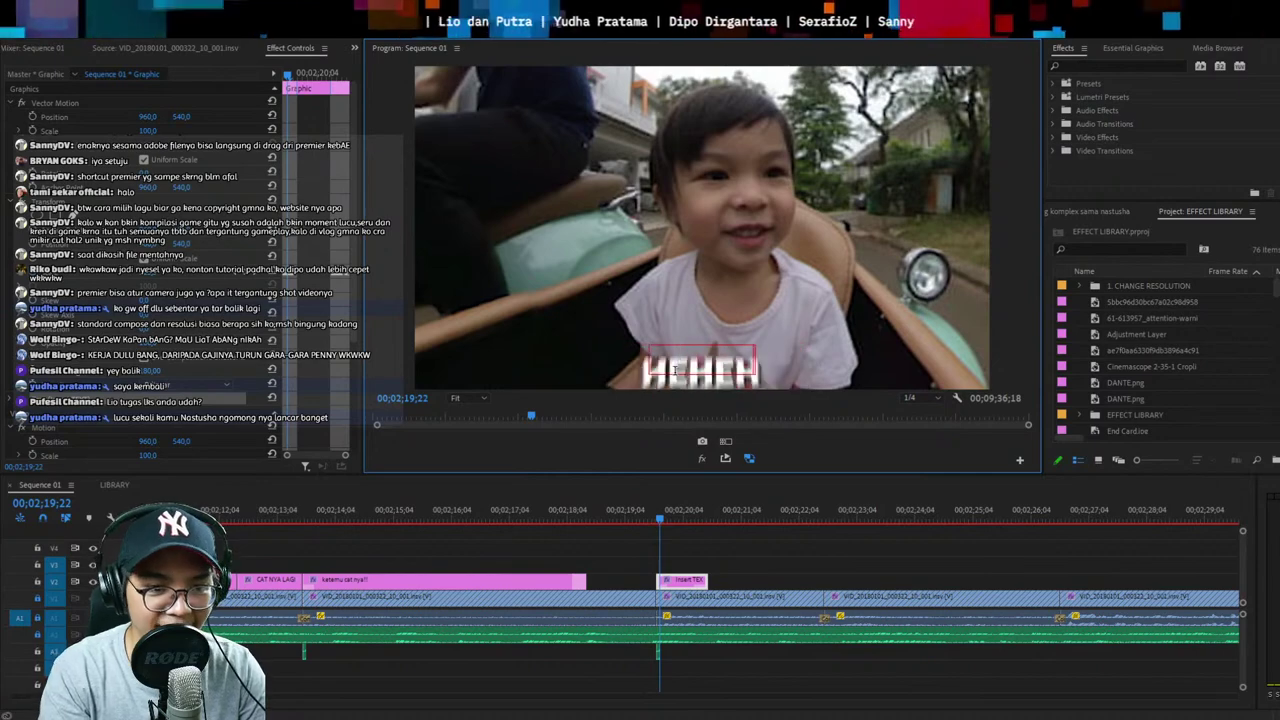
drag(816, 348, 965, 325)
key(space)
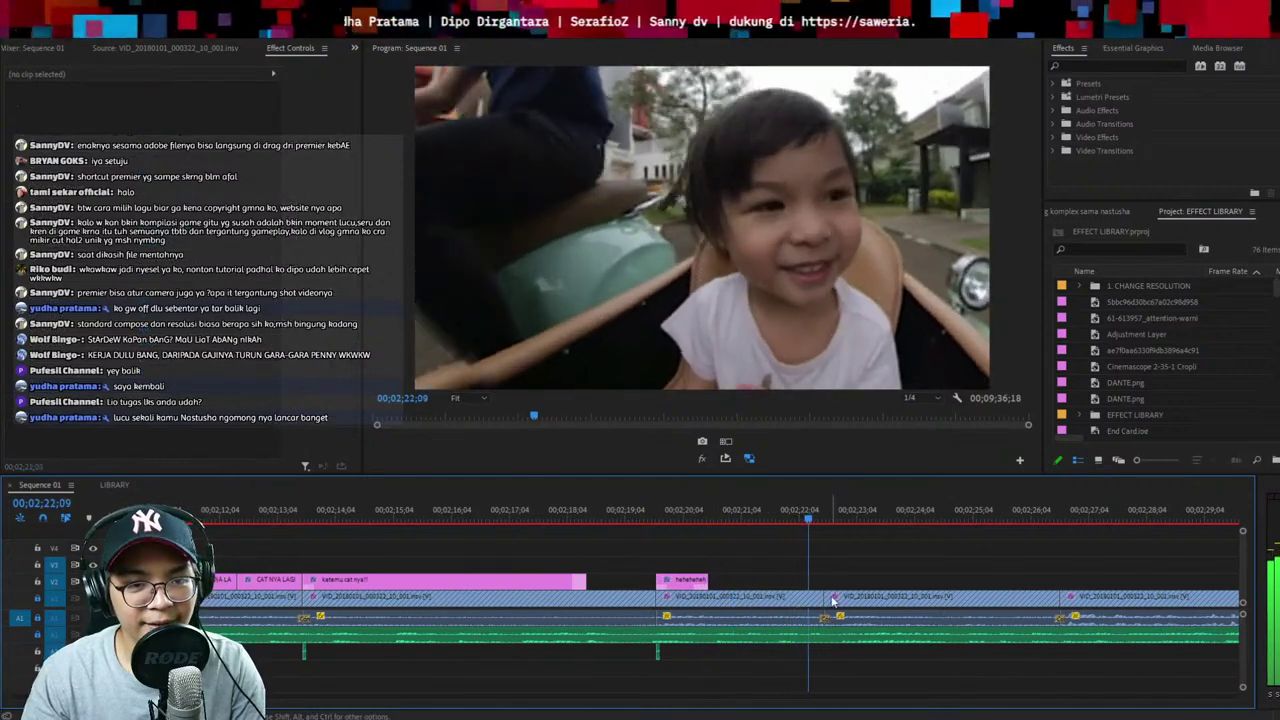
Play through the footage after the laughing shot and examine the rest of the sequence for speech and music coverage
scroll(835, 587, down, 6)
scroll(848, 626, up, 4)
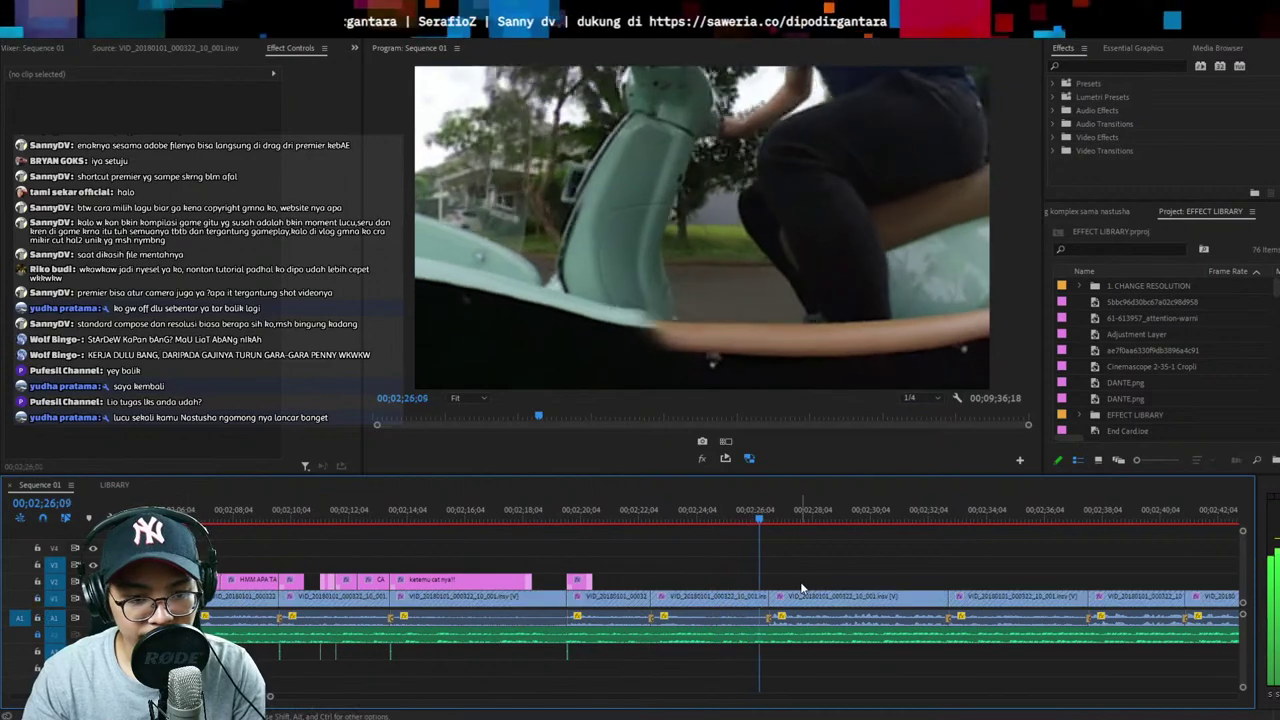
scroll(850, 582, down, 2)
scroll(860, 575, up, 2)
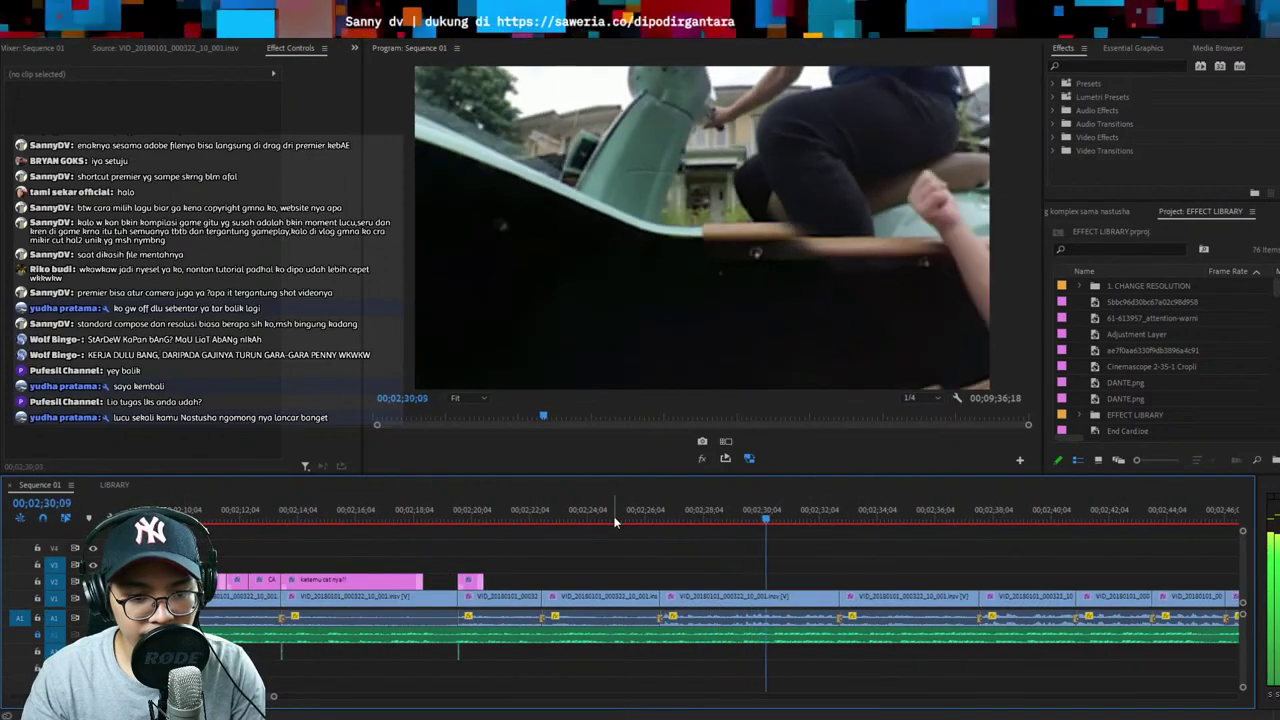
click(750, 597)
key(minus)
key(minus)
key(minus)
key(minus)
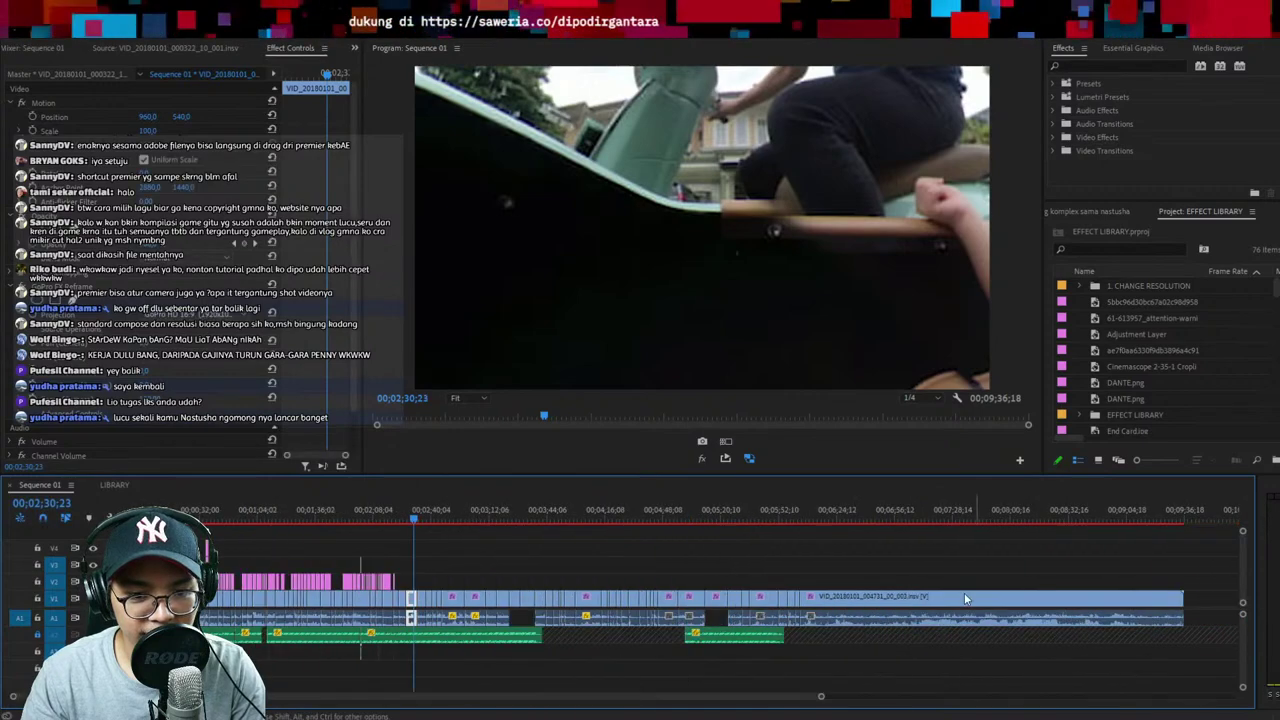
key(equal)
key(equal)
key(equal)
key(equal)
click(531, 510)
key(space)
drag(530, 506, 449, 510)
Split the background music at the 00;02;22;17 cut, delete the part following it and save the project
scroll(689, 586, down, 5)
key(minus)
key(equal)
key(equal)
key(equal)
key(equal)
key(Up)
alt+click(754, 620)
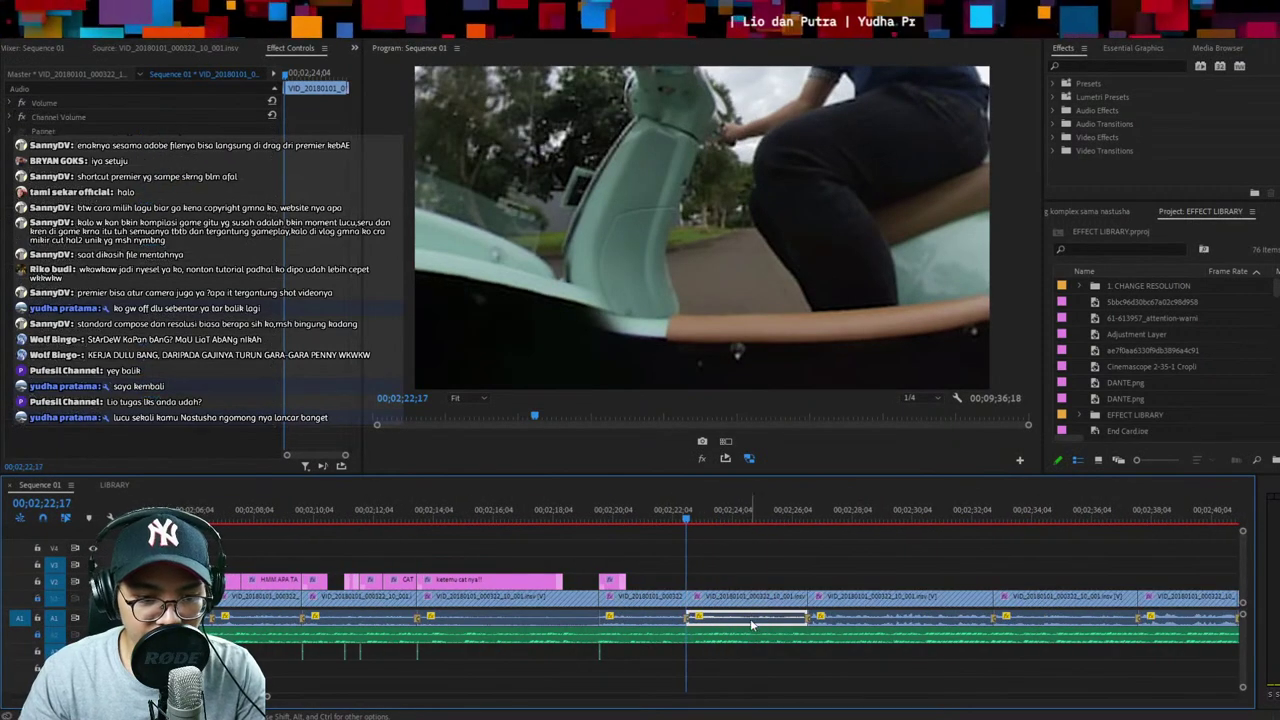
click(741, 660)
click(740, 633)
key(ctrl+k)
click(740, 633)
key(Delete)
key(ctrl+s)
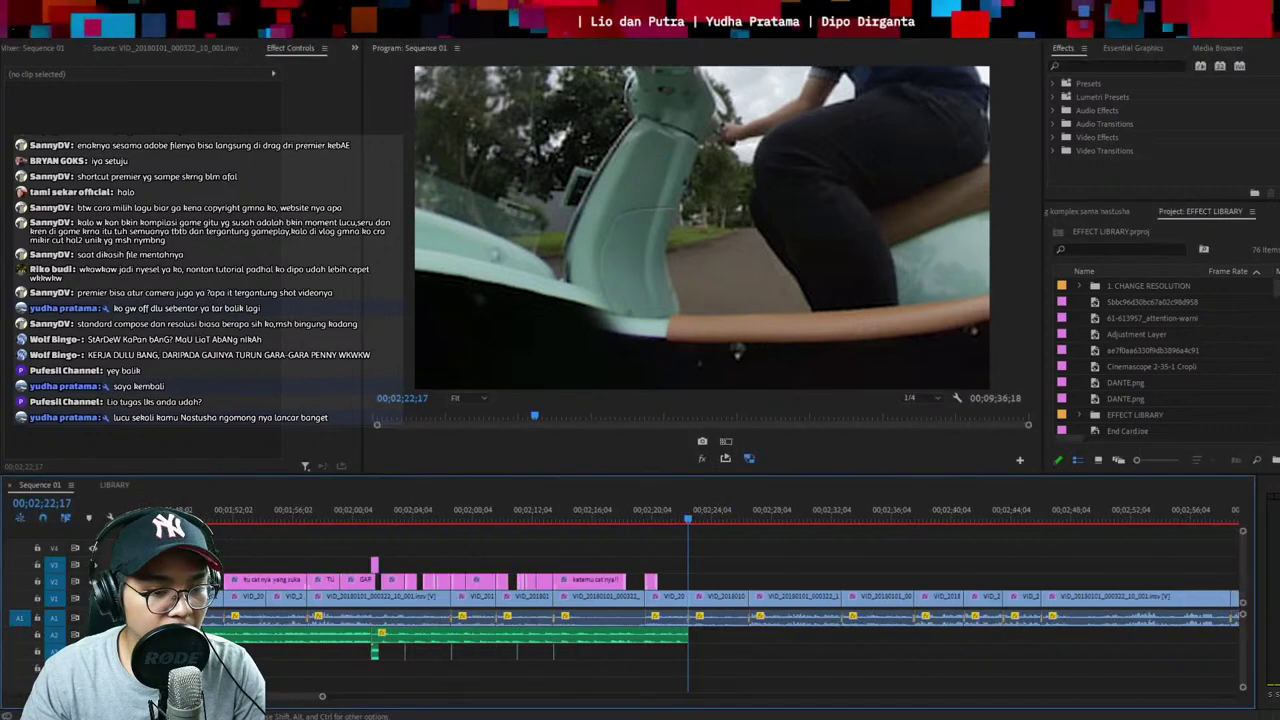
key(backslash)
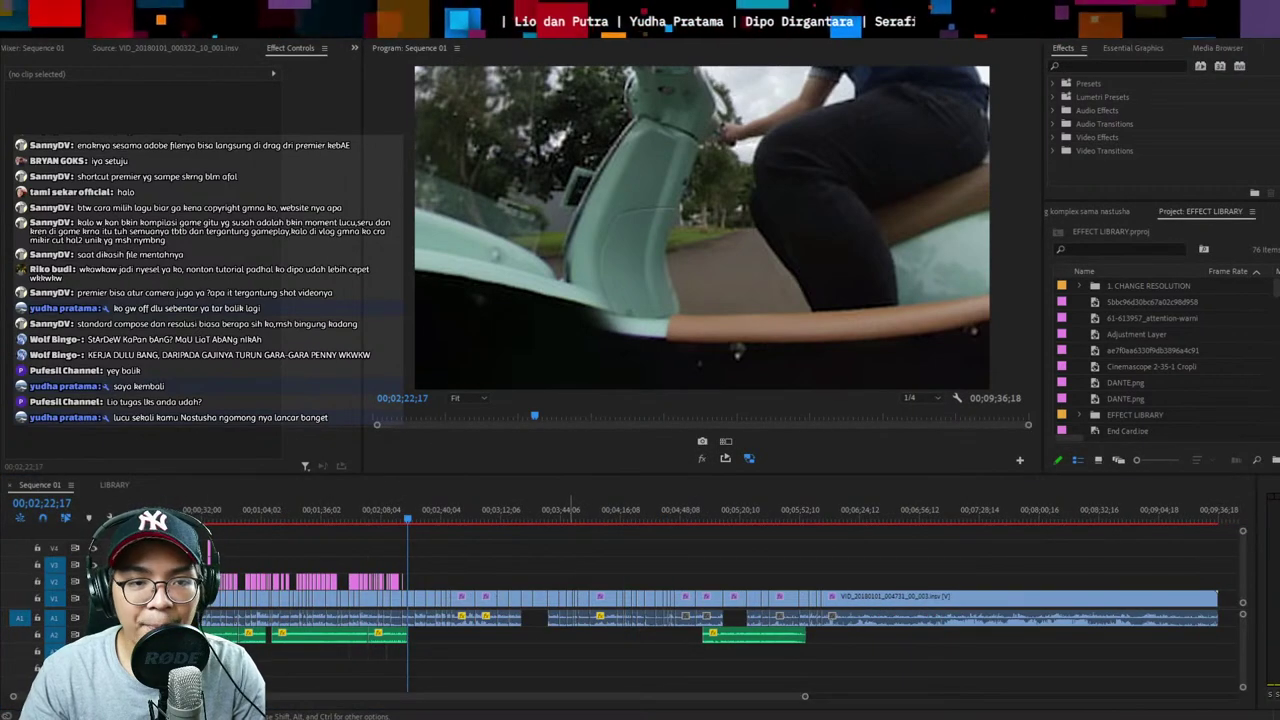